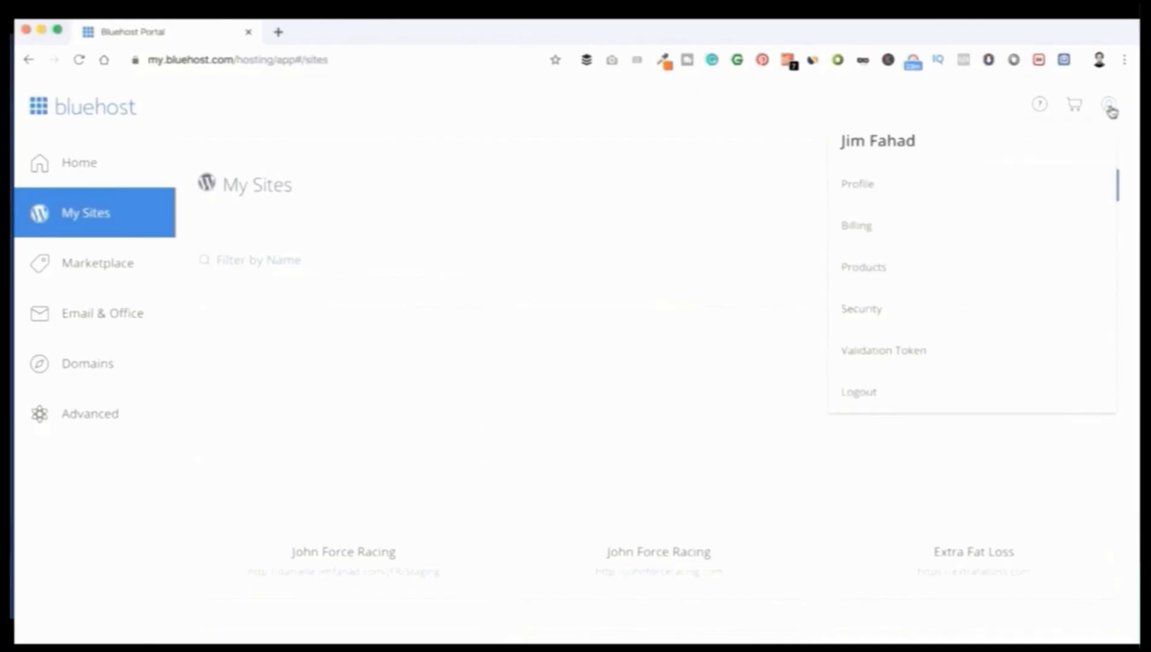
Step: Close the account menu and browse the My Sites list of WordPress sites such as Service 2000 and Divi Site
left_click(1110, 107)
scroll(791, 352, "down", 10)
scroll(793, 353, "down", 20)
scroll(793, 352, "up", 20)
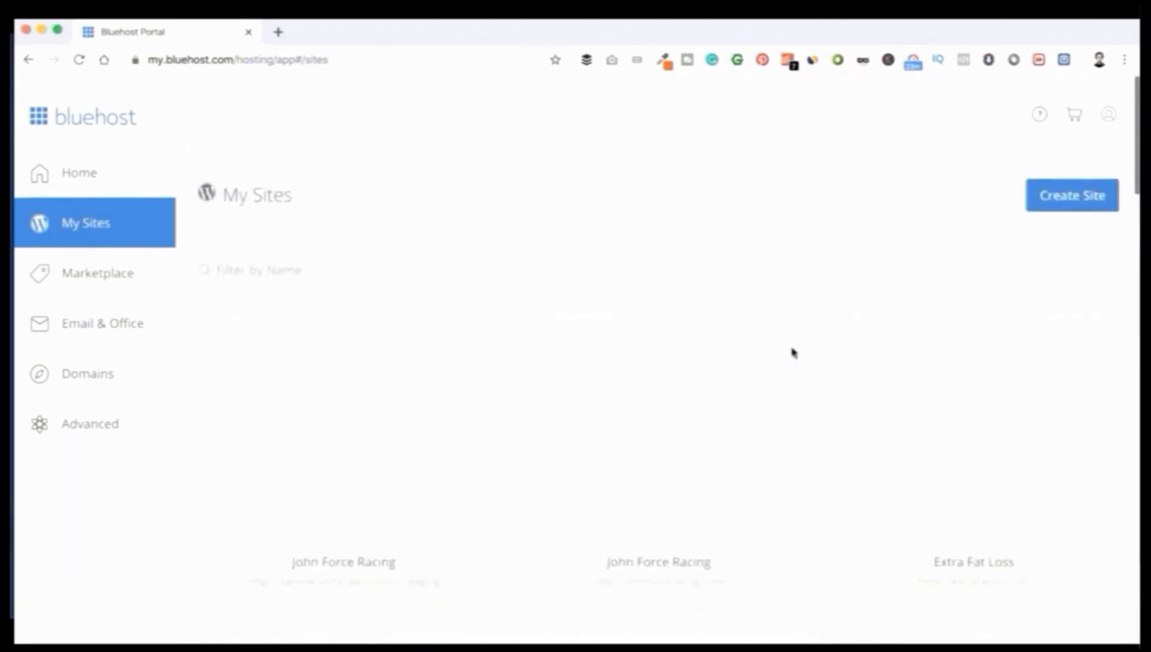
scroll(793, 352, "down", 15)
scroll(793, 353, "down", 13)
scroll(793, 352, "up", 11)
scroll(793, 353, "down", 10)
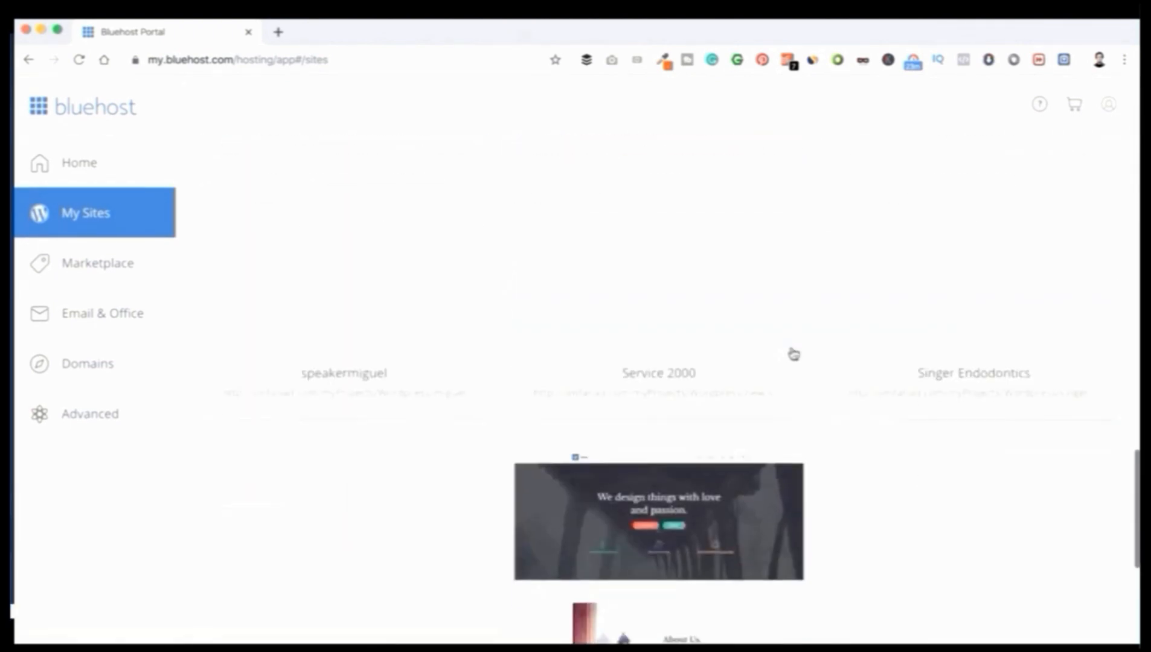
scroll(793, 354, "down", 10)
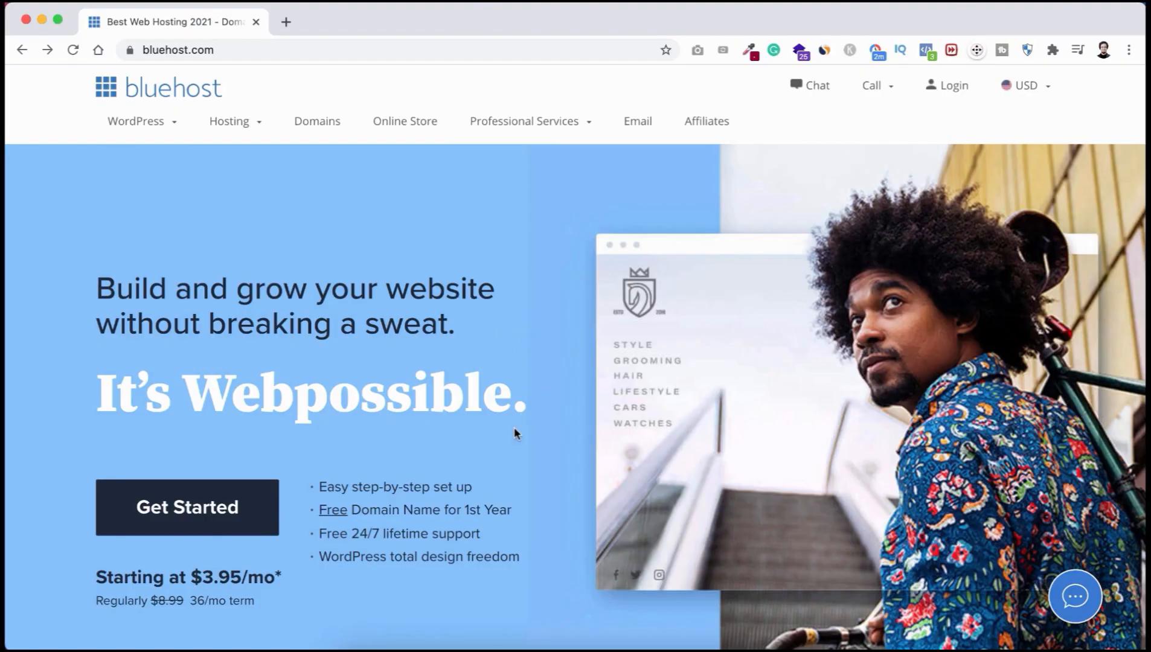
Step: Start the hosting signup and pick the BASIC plan at $3.95/mo
left_click(241, 512)
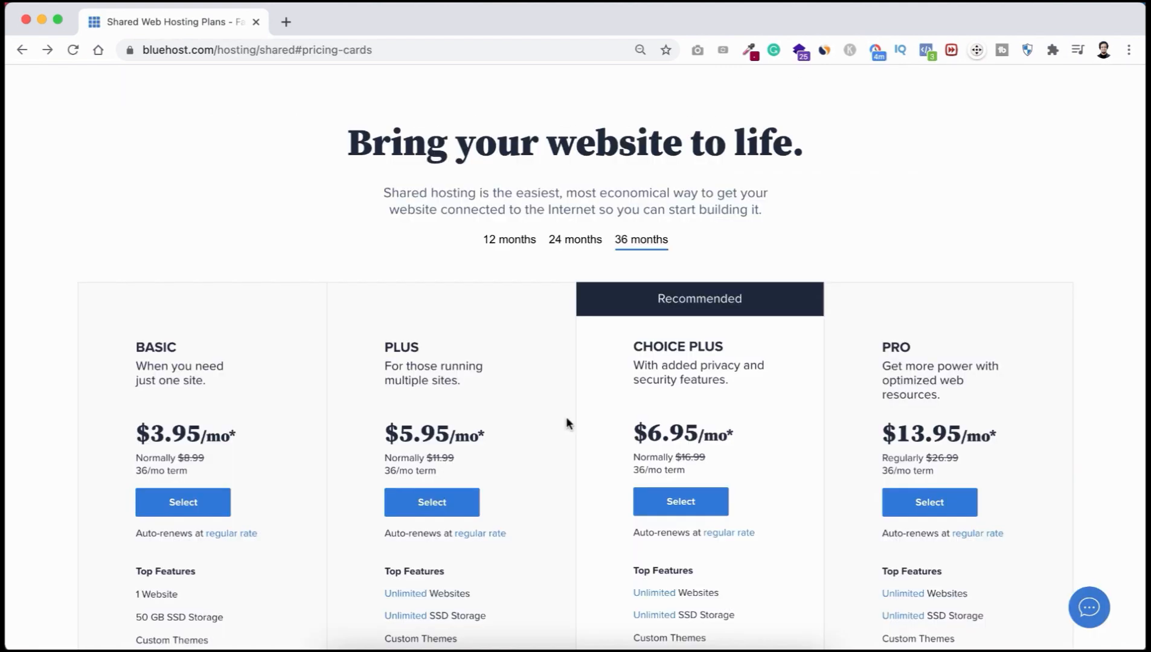
scroll(566, 420, "down", 5)
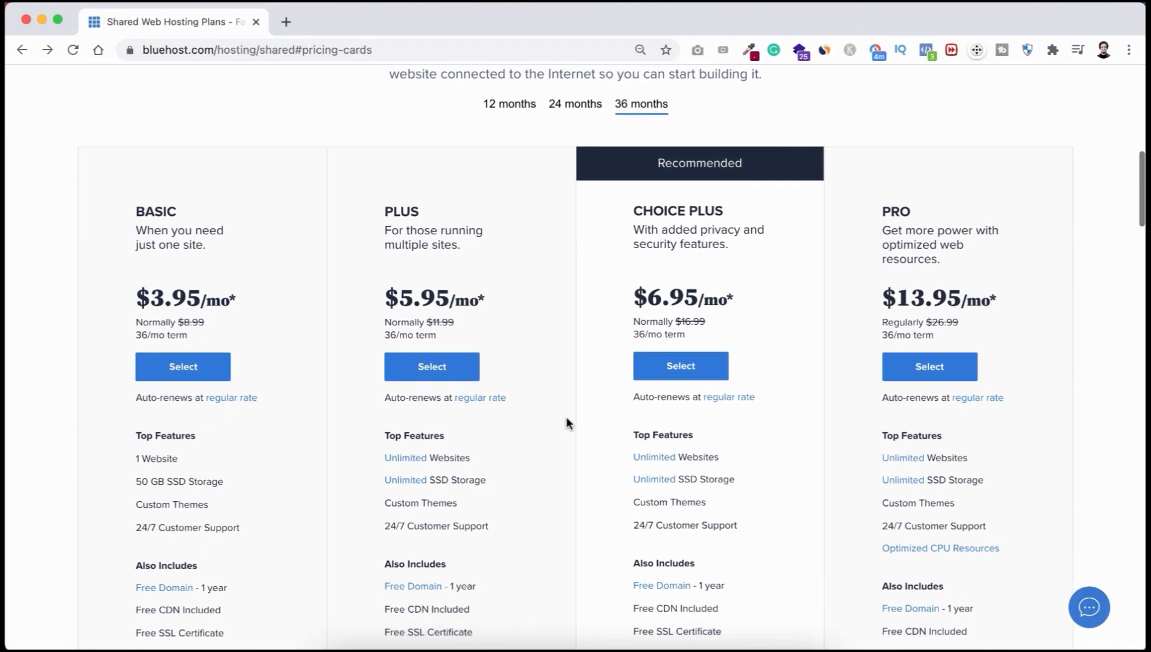
scroll(566, 421, "down", 2)
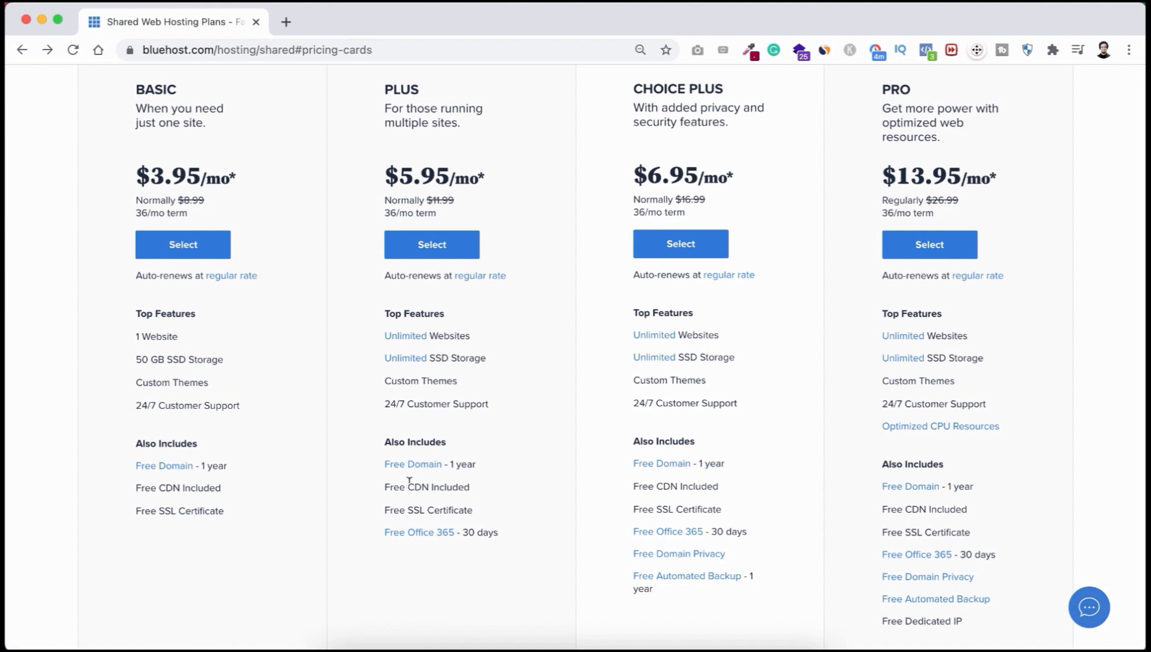
left_click(208, 246)
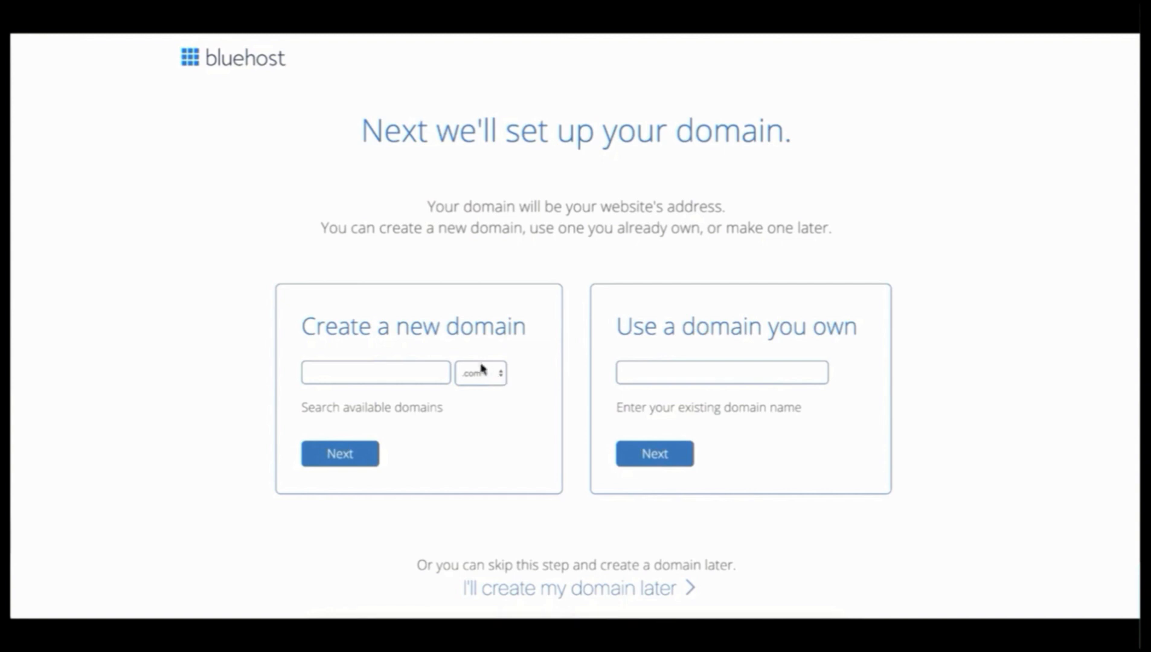
Step: Try registering apple.com as a new domain
left_click(372, 371)
type("apple")
left_click(352, 466)
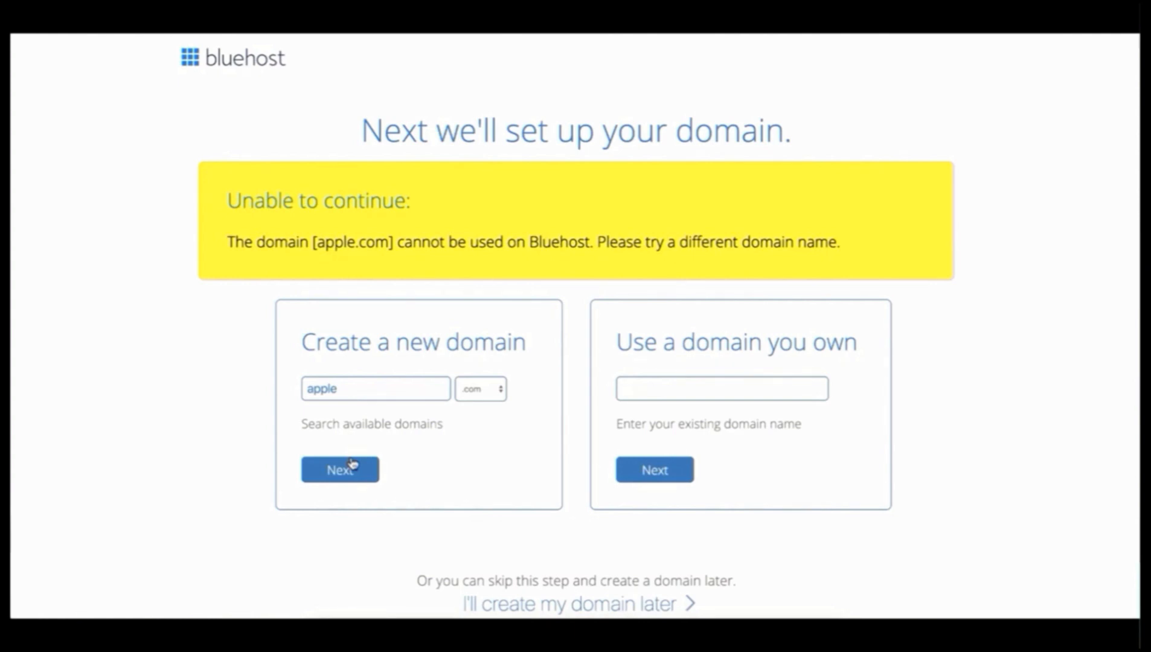
Step: Replace the name with ourelementor, keep .com, and confirm ourelementor.com is available
left_click_drag(338, 389, 300, 388)
left_click(476, 389)
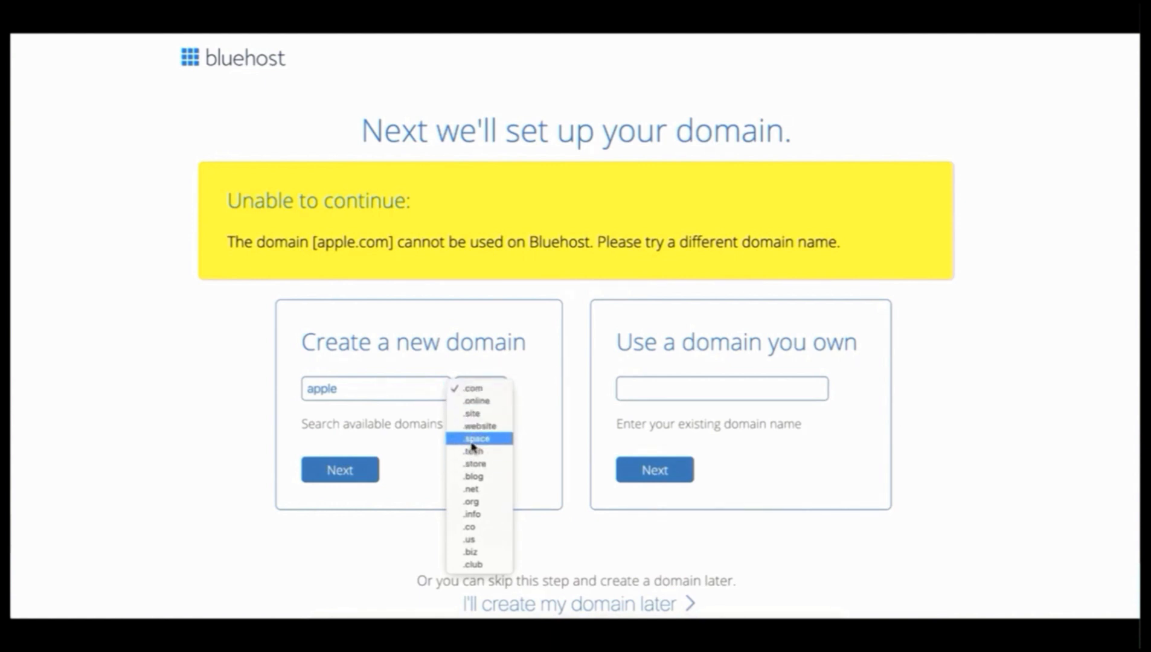
left_click(476, 389)
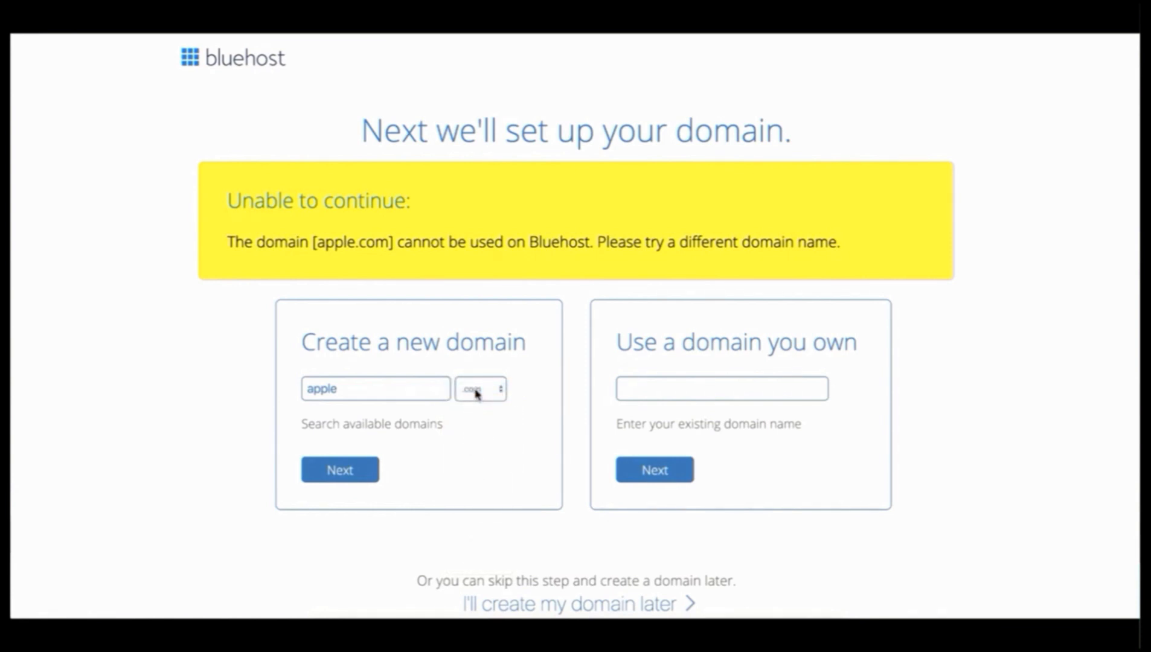
double_click(362, 389)
type("our")
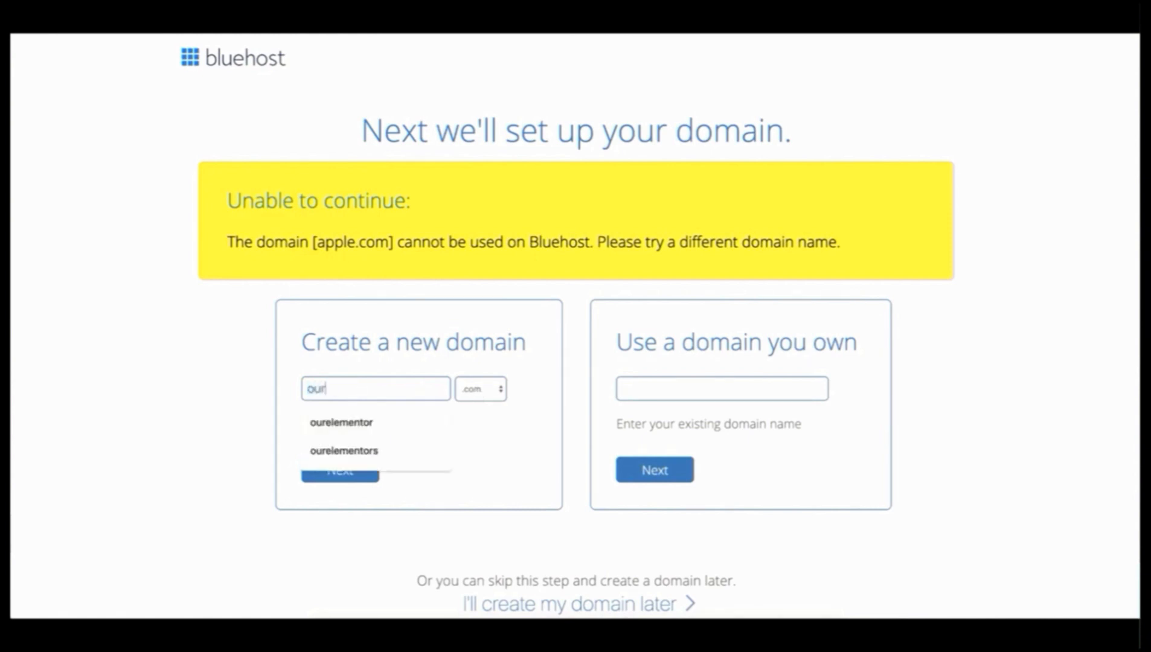
type("elementor")
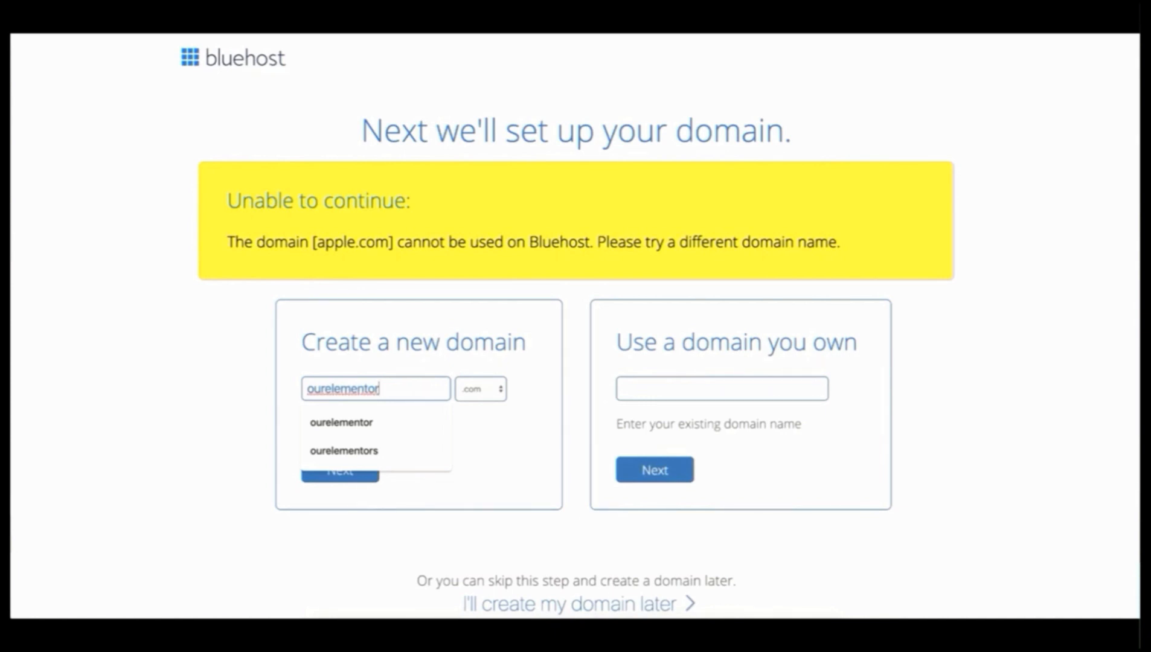
left_click(274, 425)
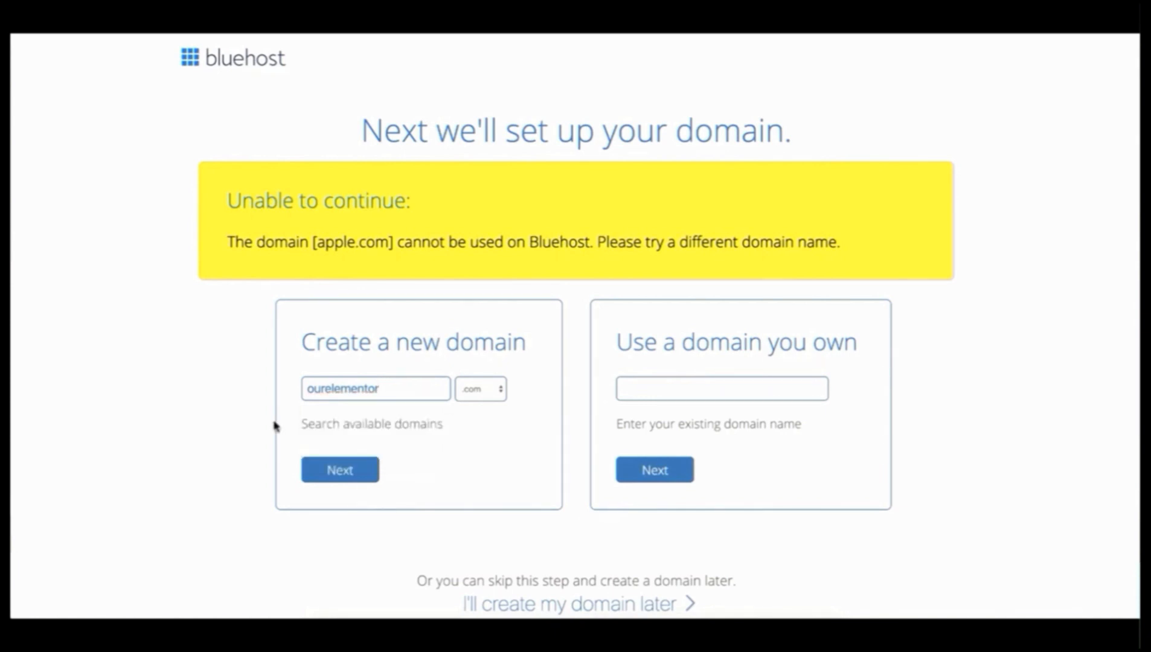
left_click(342, 468)
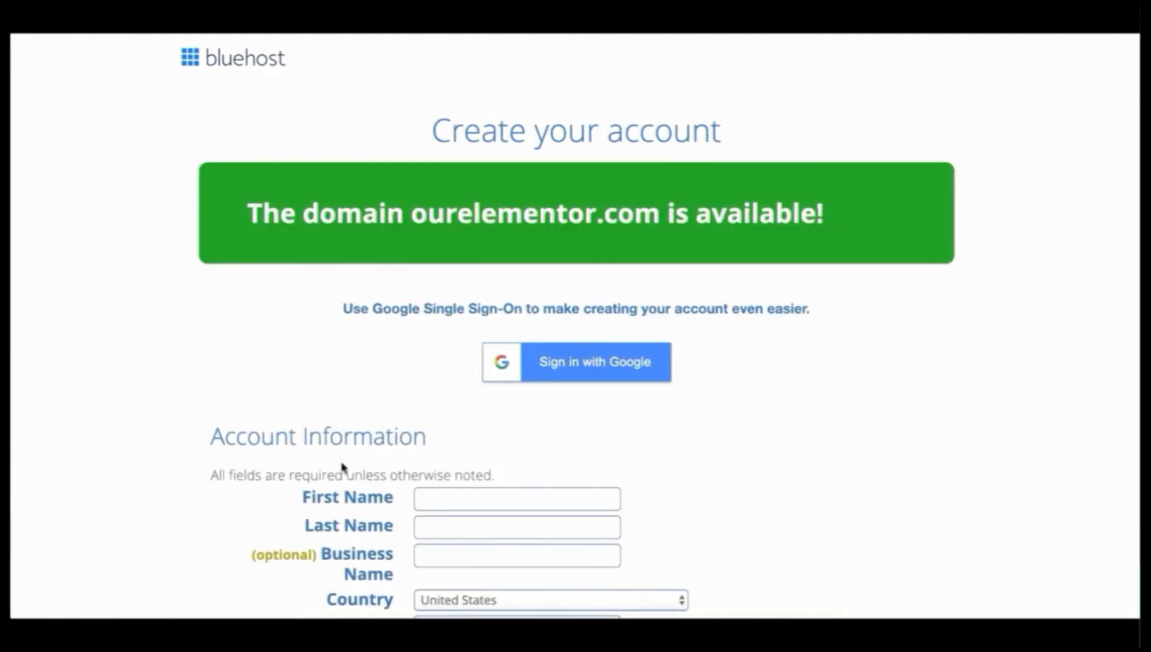
Step: Enter the owner's first and last name, business name, country and e-mail in the account form
scroll(342, 469, "down", 4)
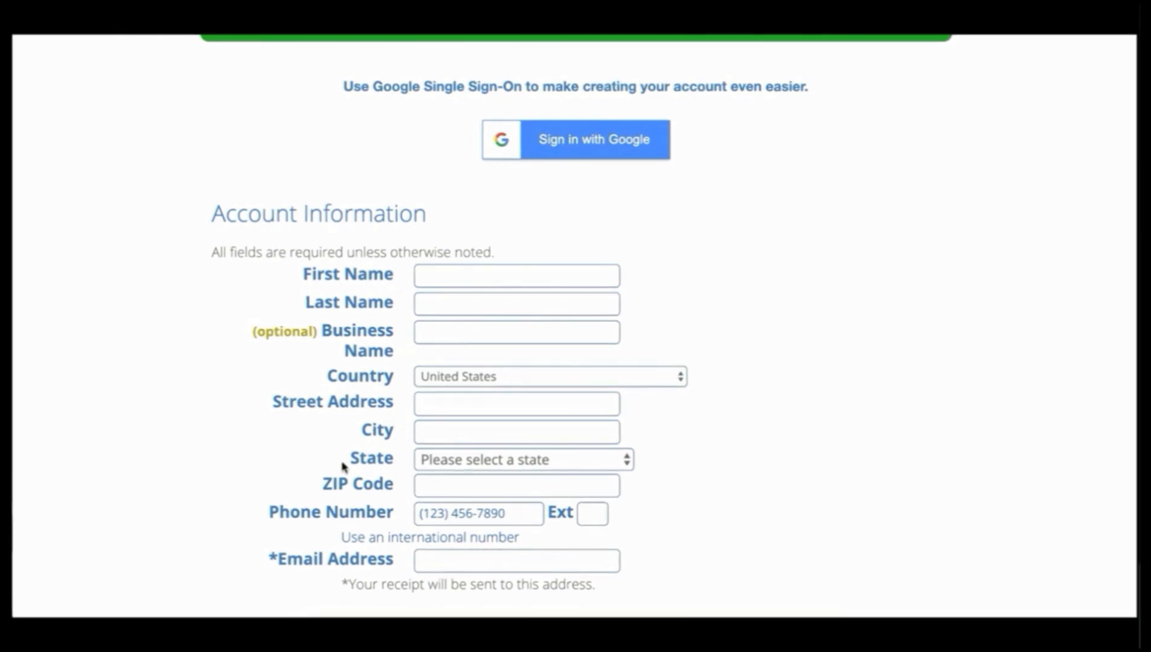
key("Tab")
key("Tab")
left_click(543, 376)
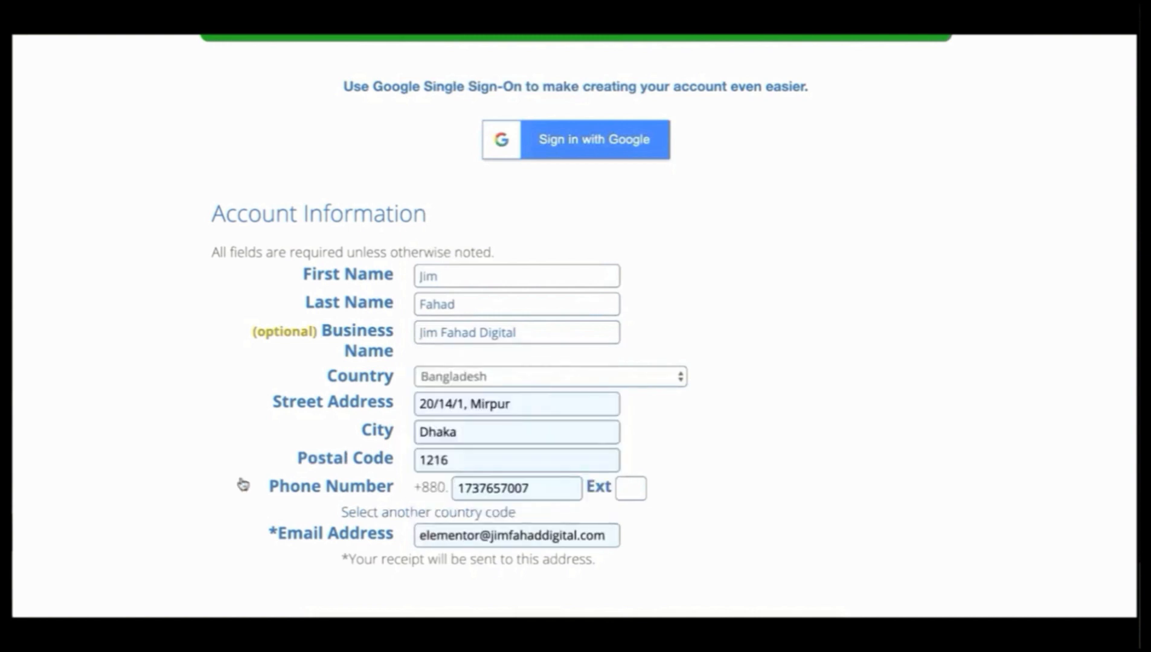
left_click_drag(526, 333, 411, 328)
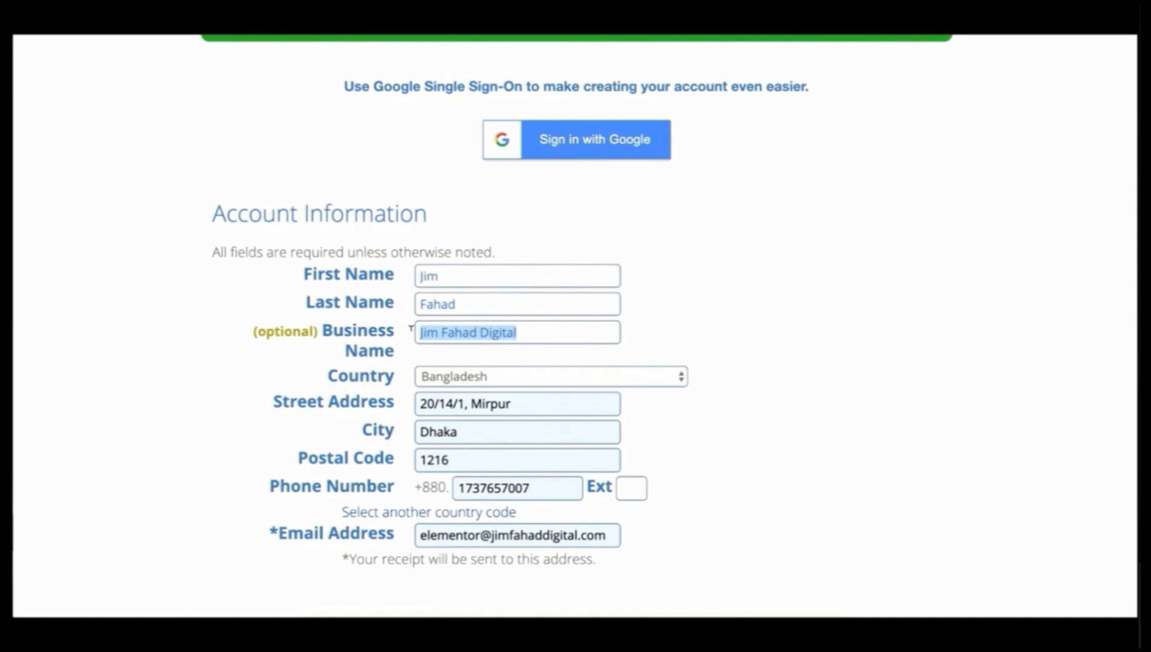
left_click(501, 331)
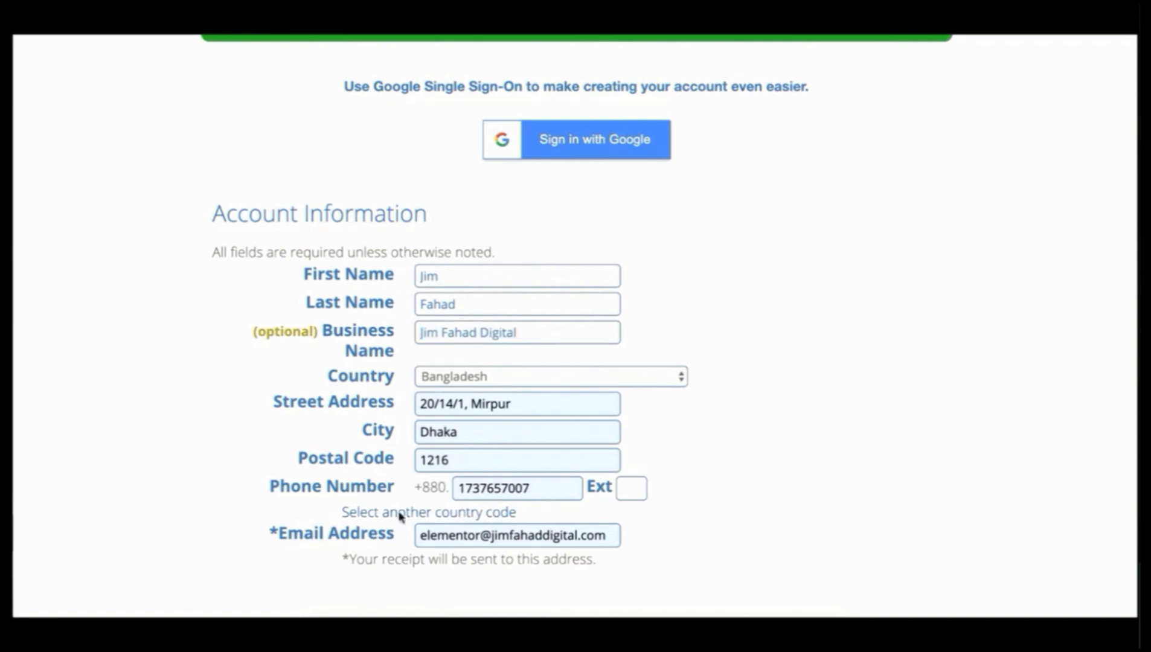
left_click(476, 534)
Step: Switch the Account Plan to Basic 12 Month at $5.95/mo, making hosting $71.40
scroll(678, 530, "down", 4)
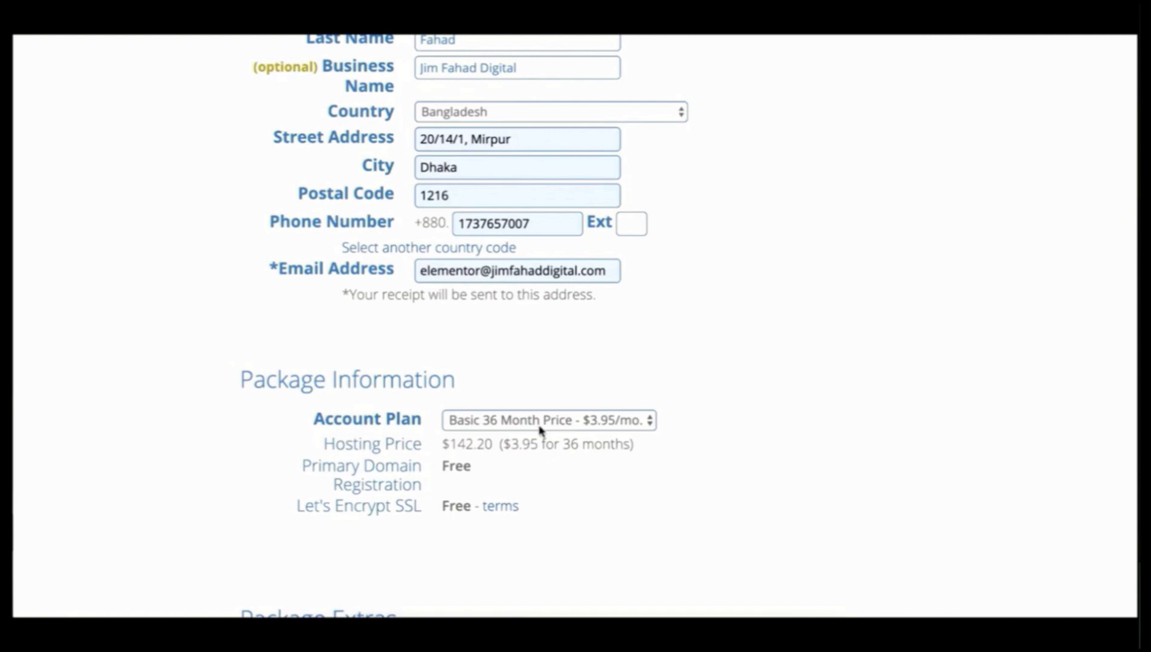
left_click(560, 424)
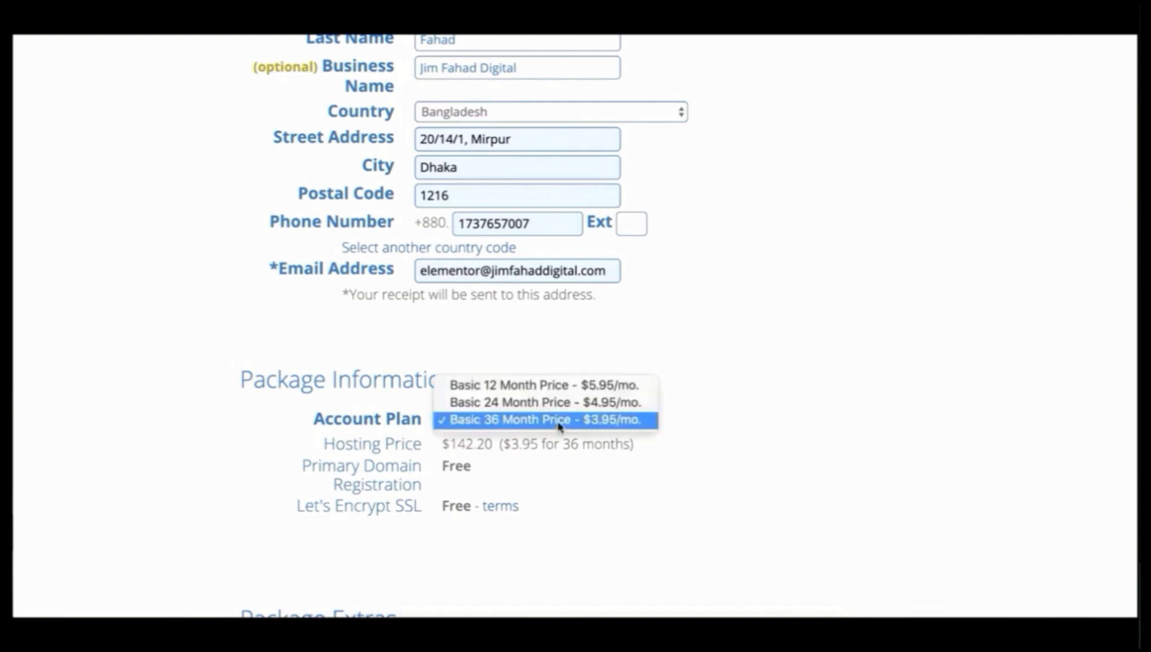
left_click(559, 390)
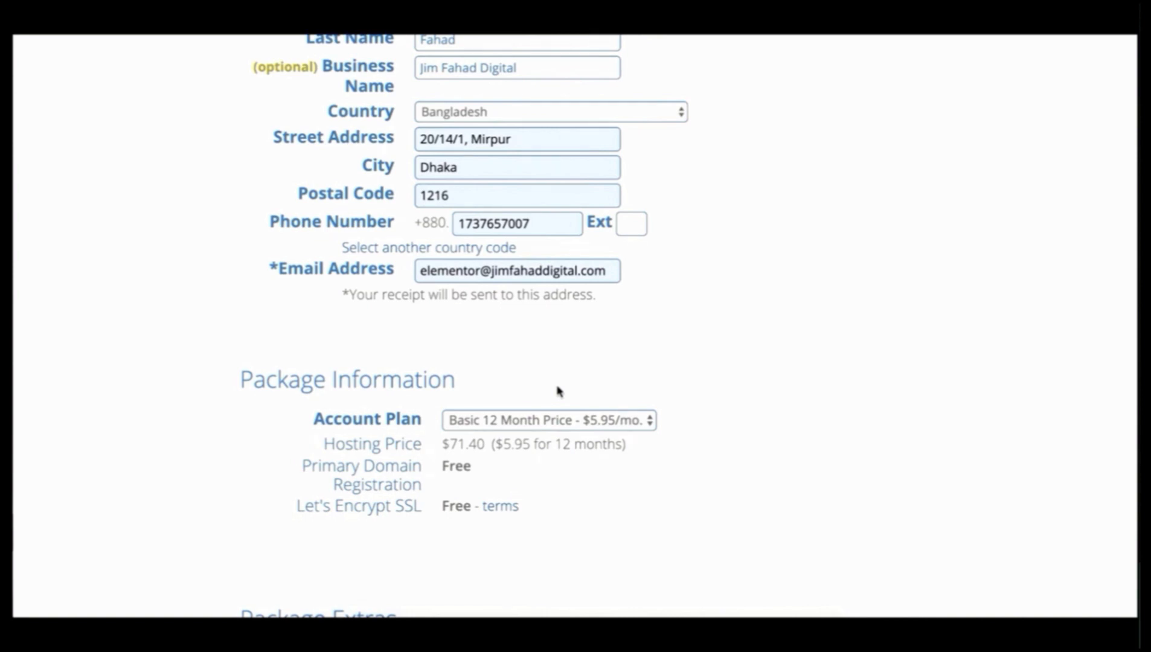
scroll(557, 392, "down", 5)
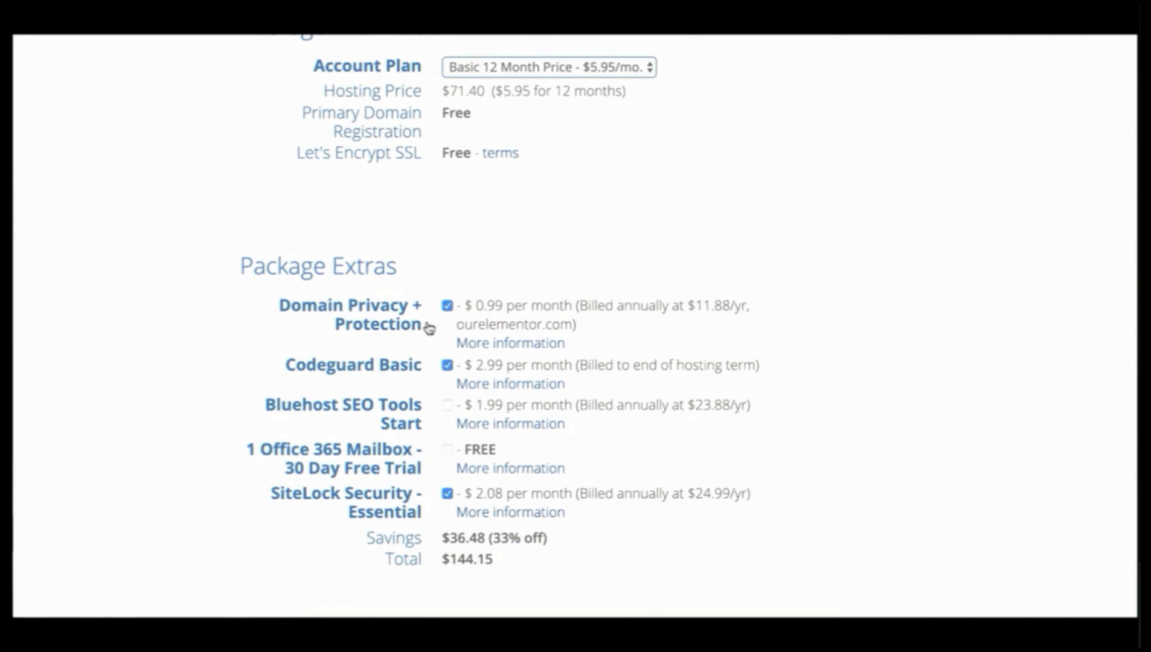
Step: Uncheck Domain Privacy + Protection, Codeguard Basic and SiteLock Security so the total is $71.40
left_click(447, 306)
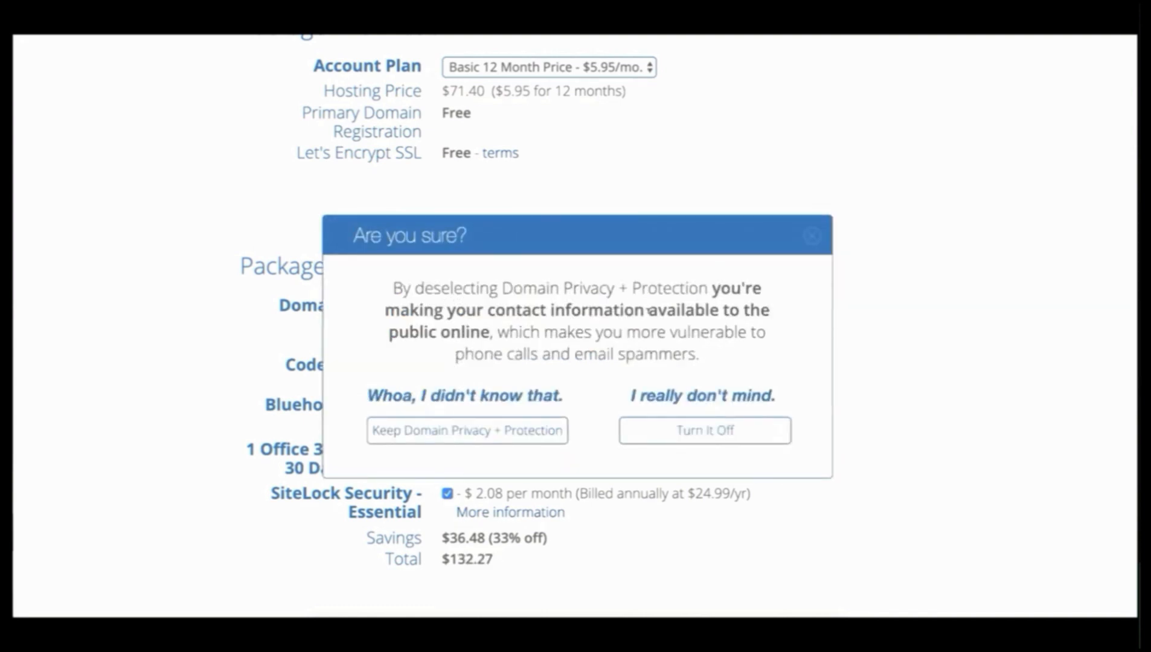
left_click(678, 430)
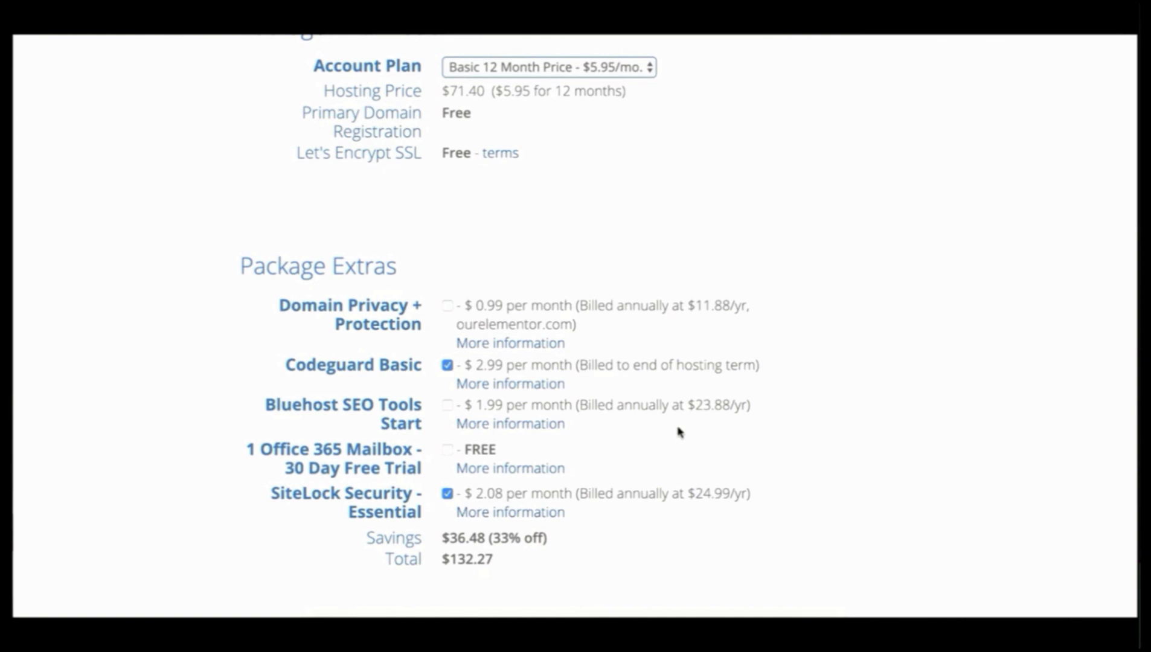
left_click(447, 366)
left_click(446, 492)
scroll(494, 569, "down", 10)
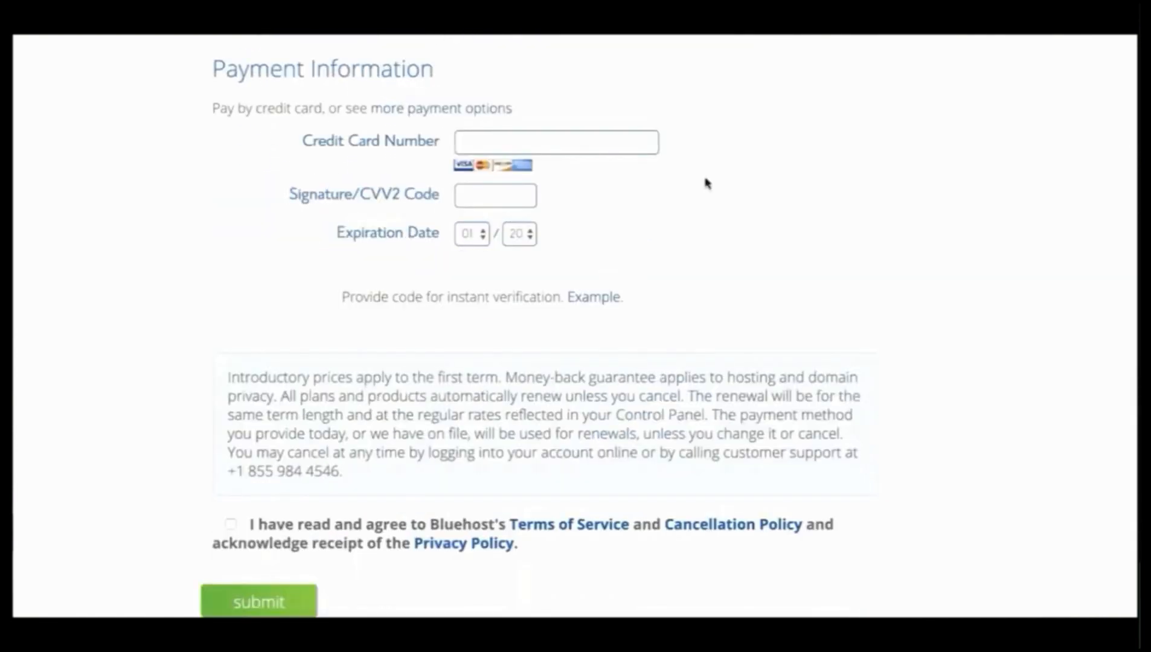
Step: Pay with the saved credit card, accept the terms of service, and submit the order
left_click(616, 148)
left_click(595, 186)
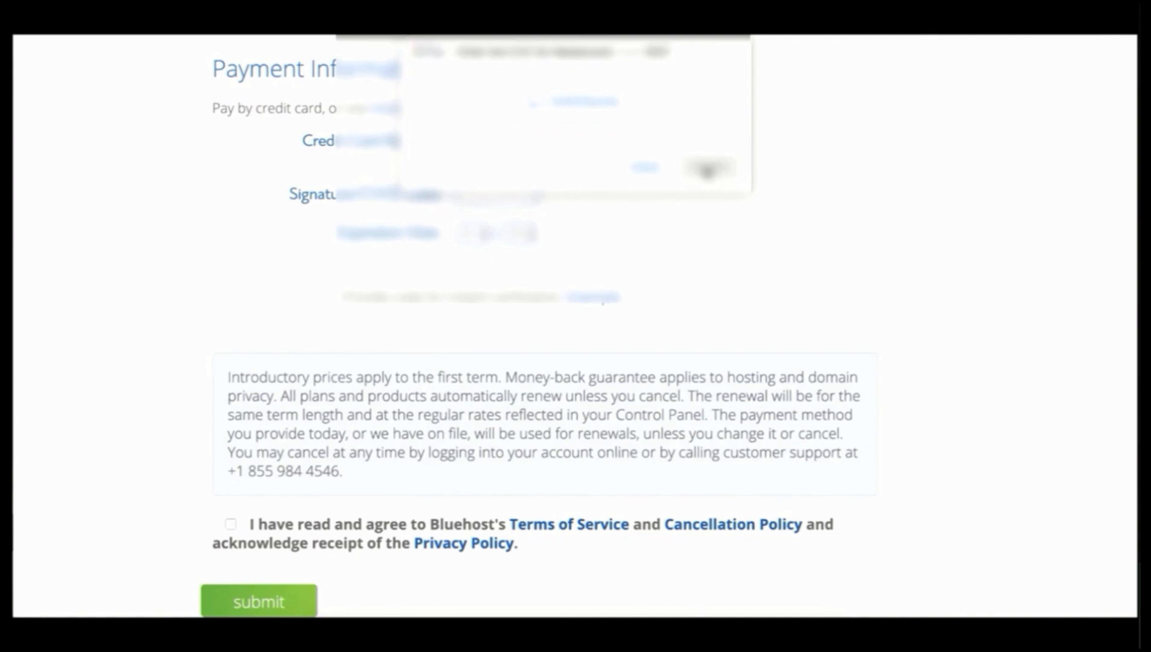
left_click(708, 169)
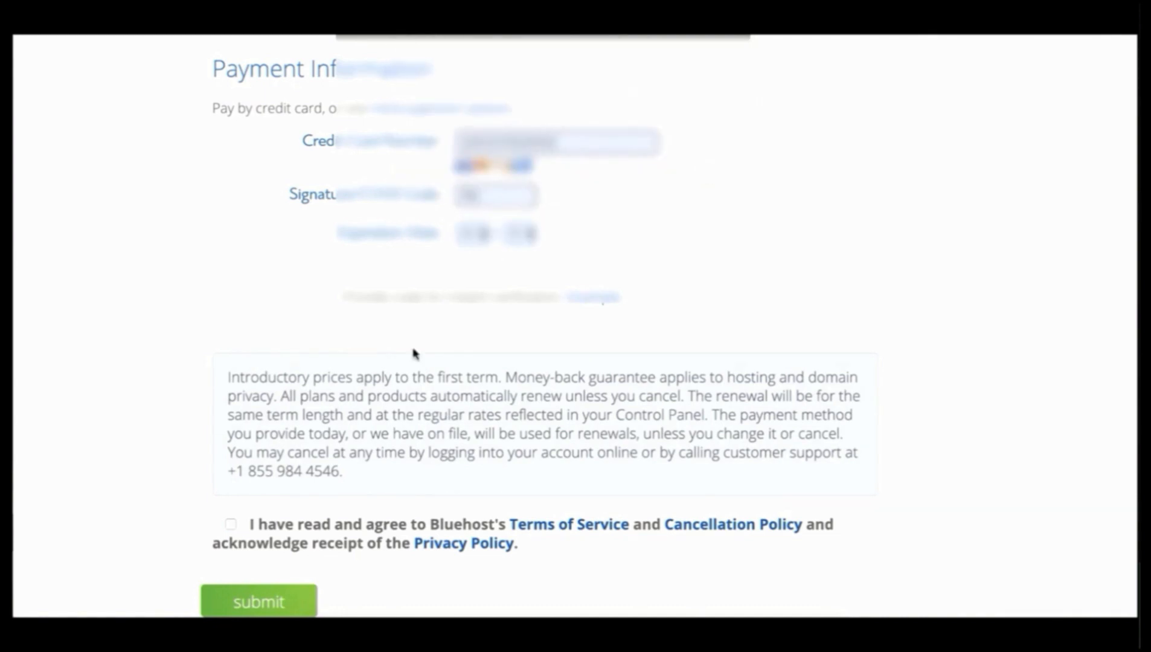
left_click(230, 524)
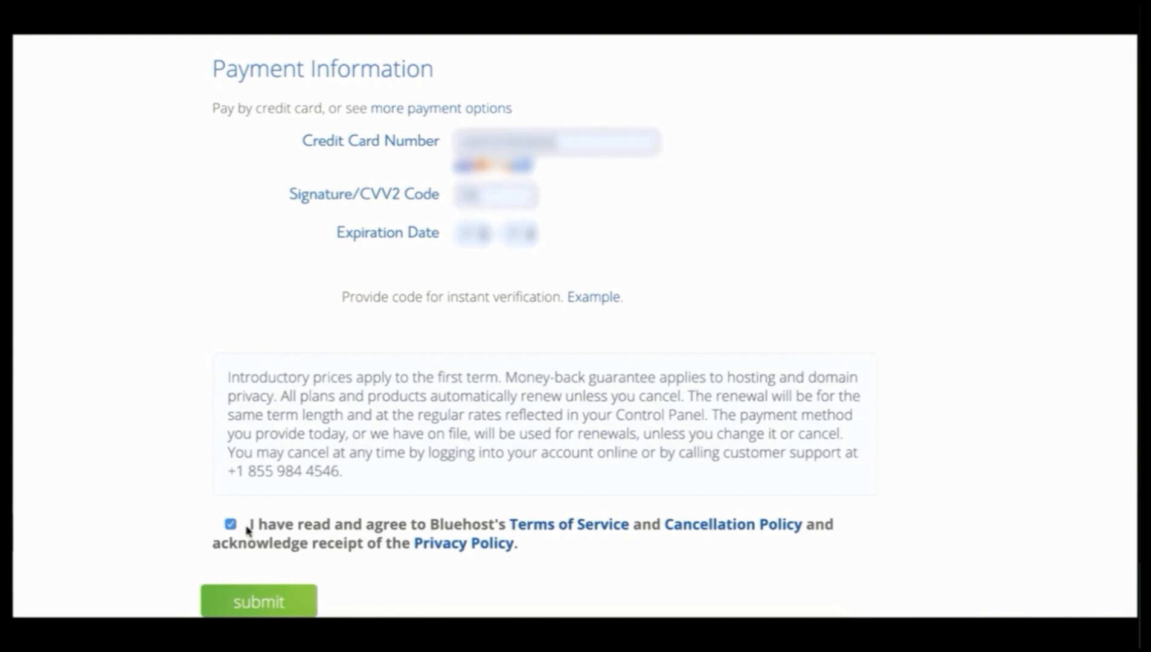
left_click(275, 598)
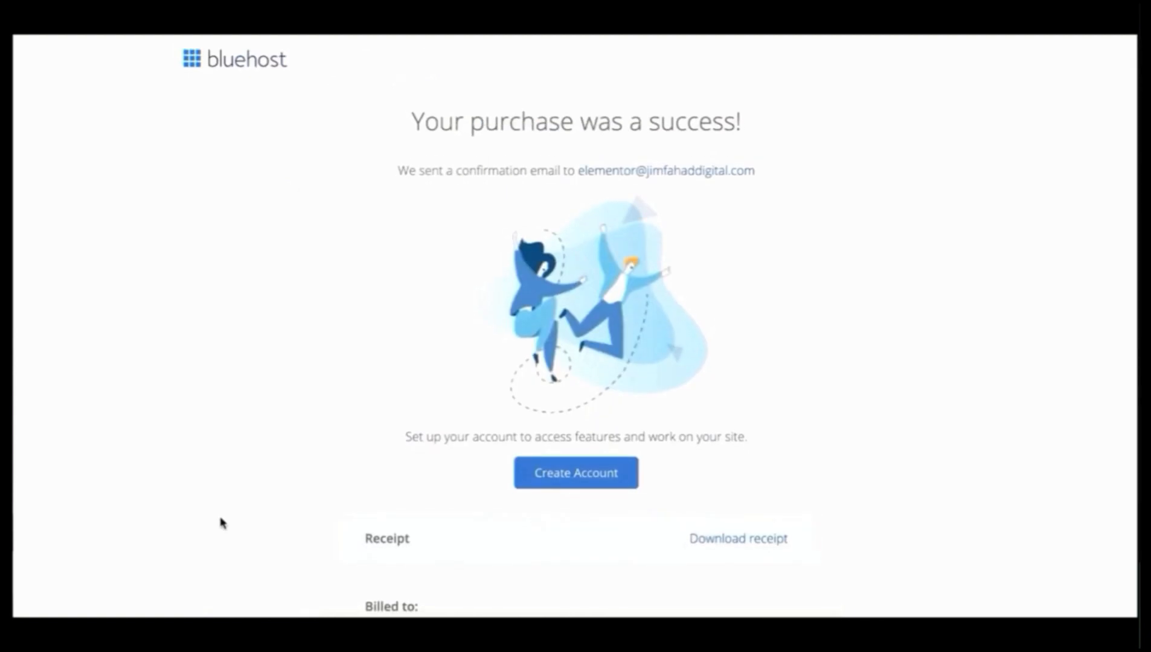
Step: From the purchase-success receipt, choose Create Account to reach the new password page
scroll(221, 523, "down", 6)
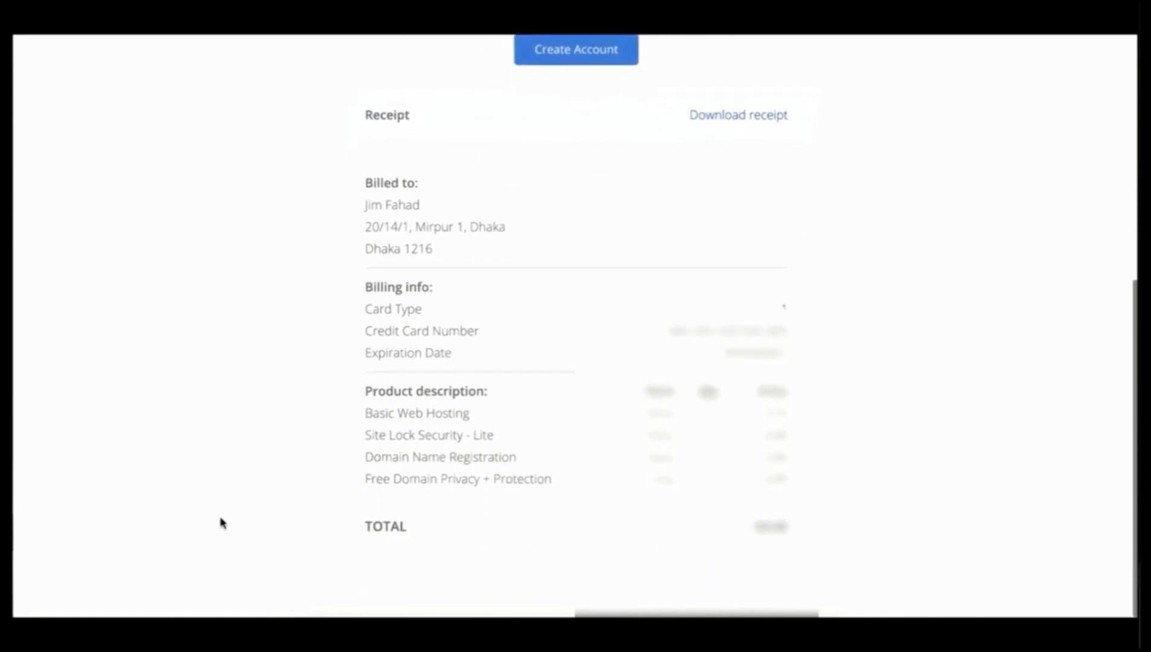
scroll(220, 523, "up", 6)
scroll(221, 523, "up", 1)
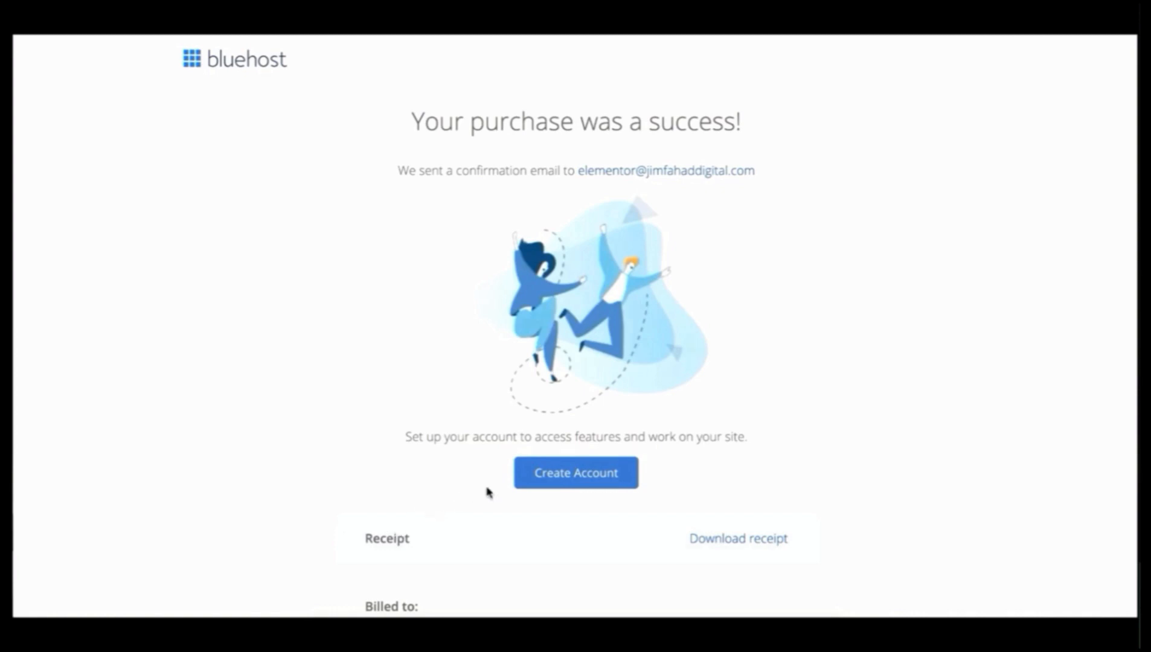
left_click(570, 475)
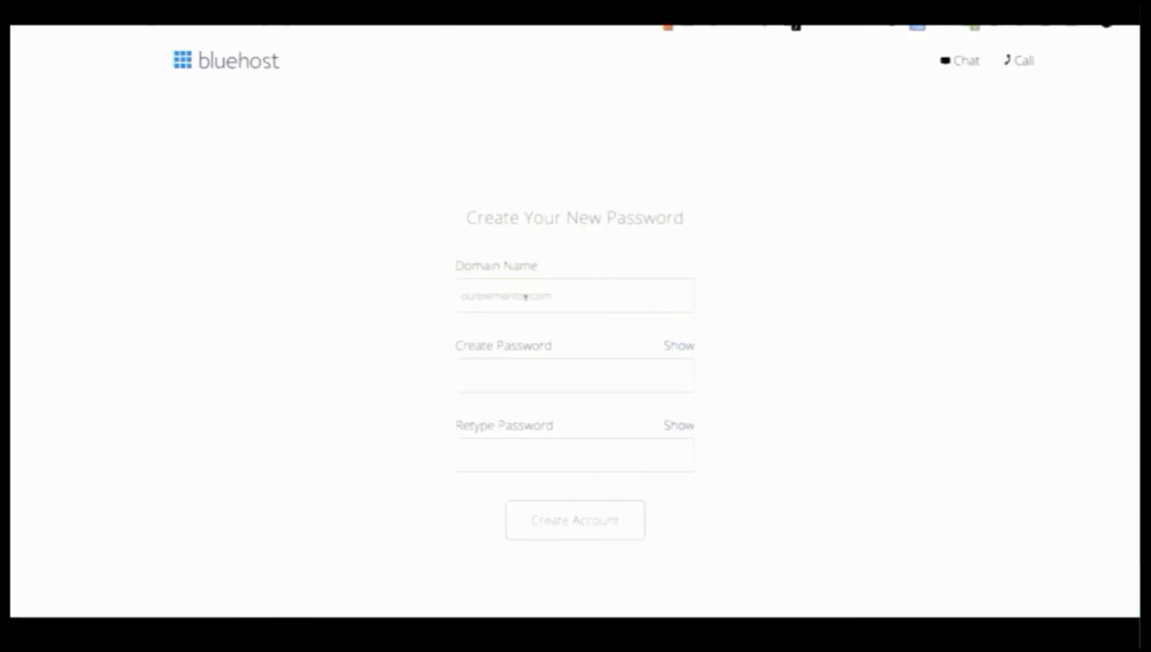
Step: Set and confirm a strong password, accept the terms, create the account, and open the WHOIS verification email
left_click(558, 295)
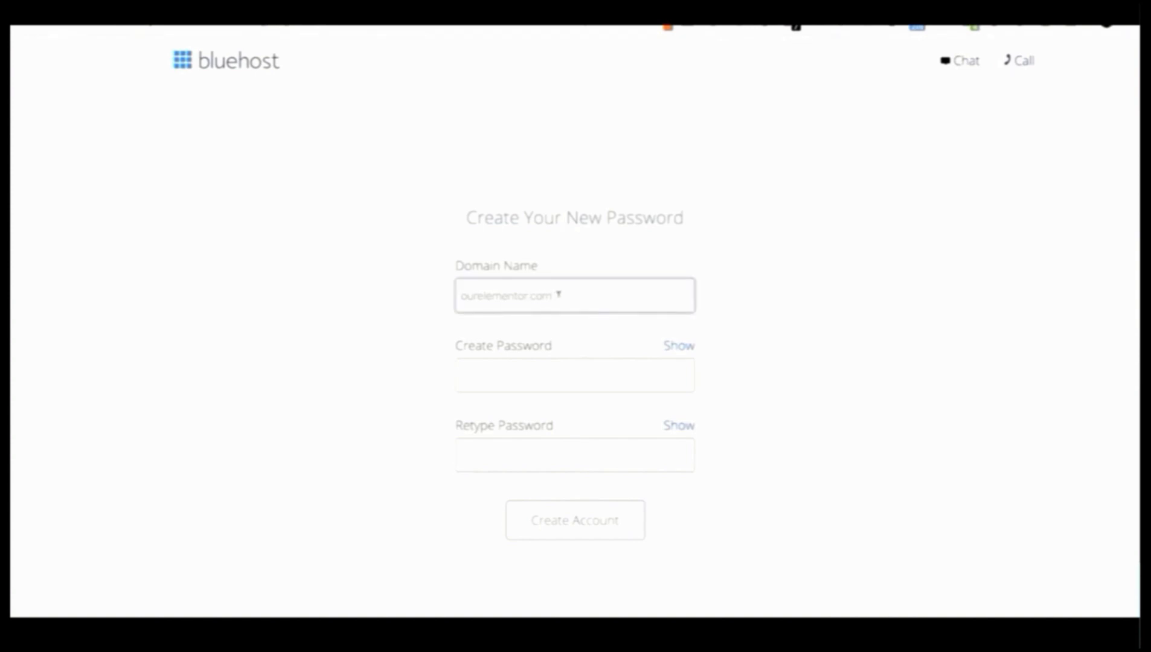
left_click(491, 375)
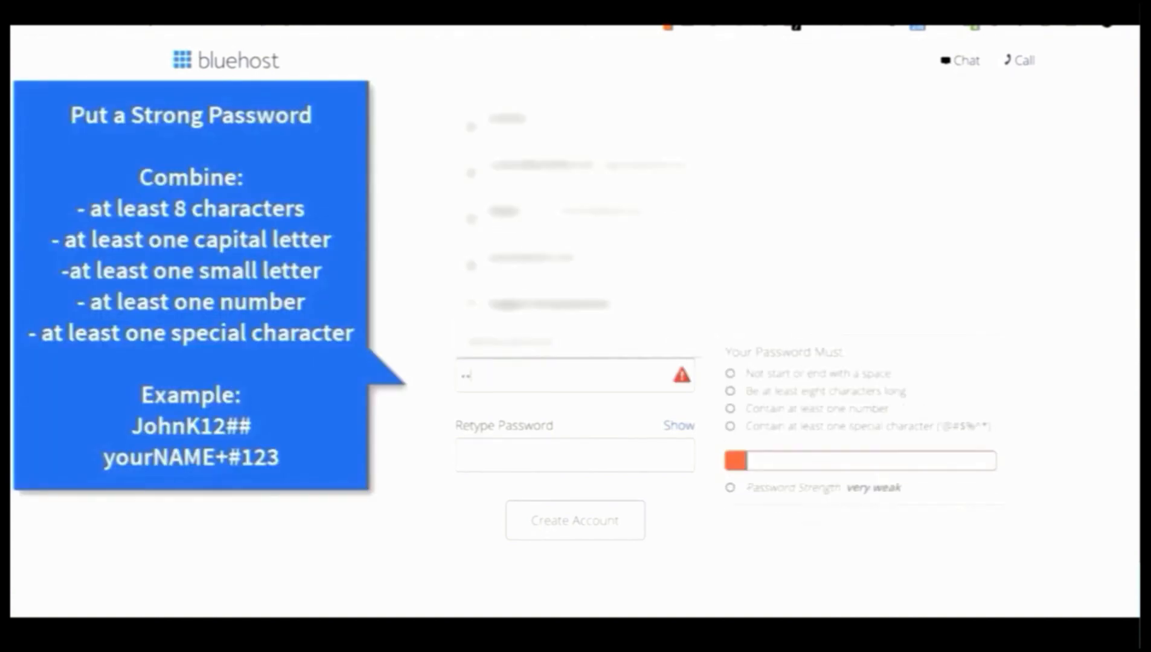
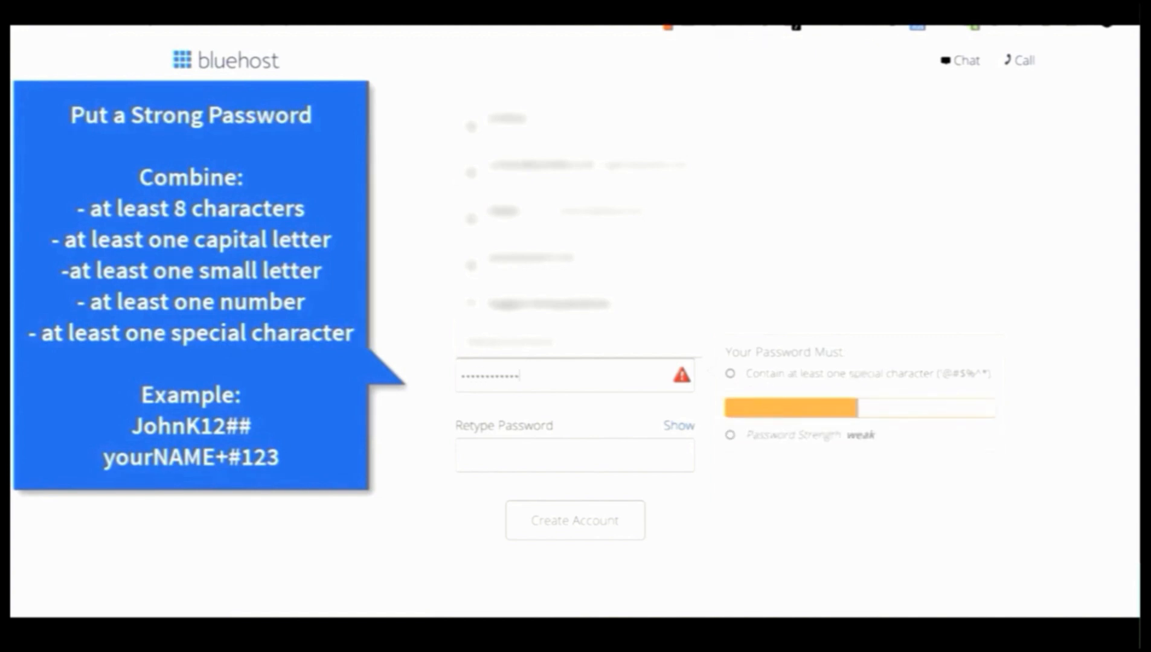
left_click(496, 439)
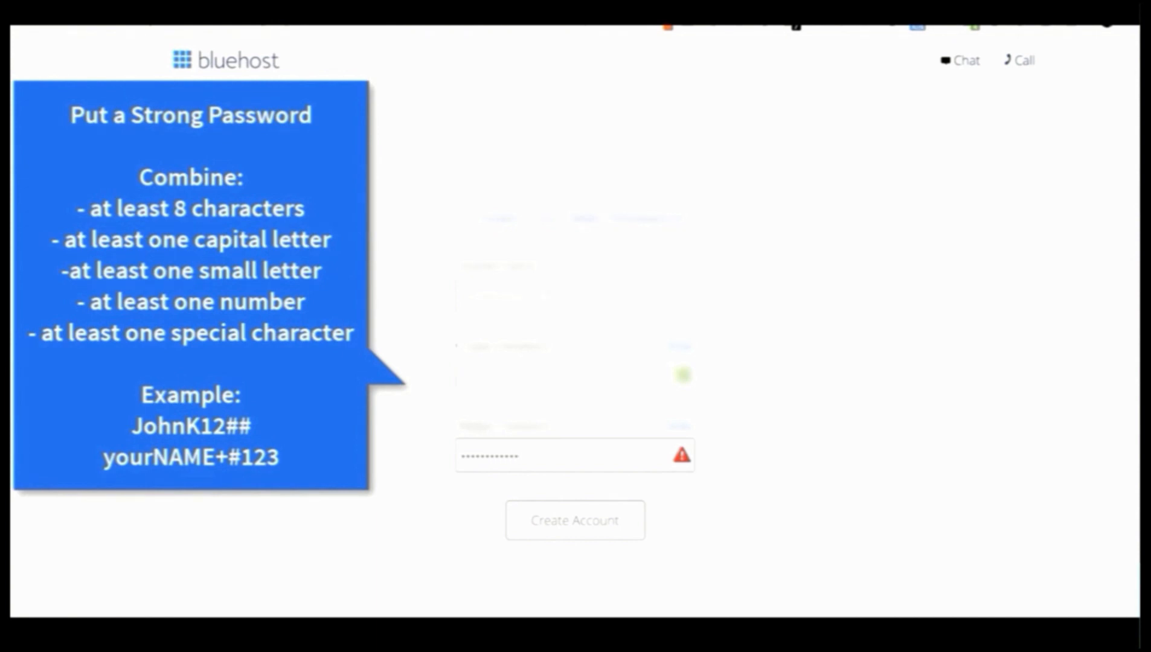
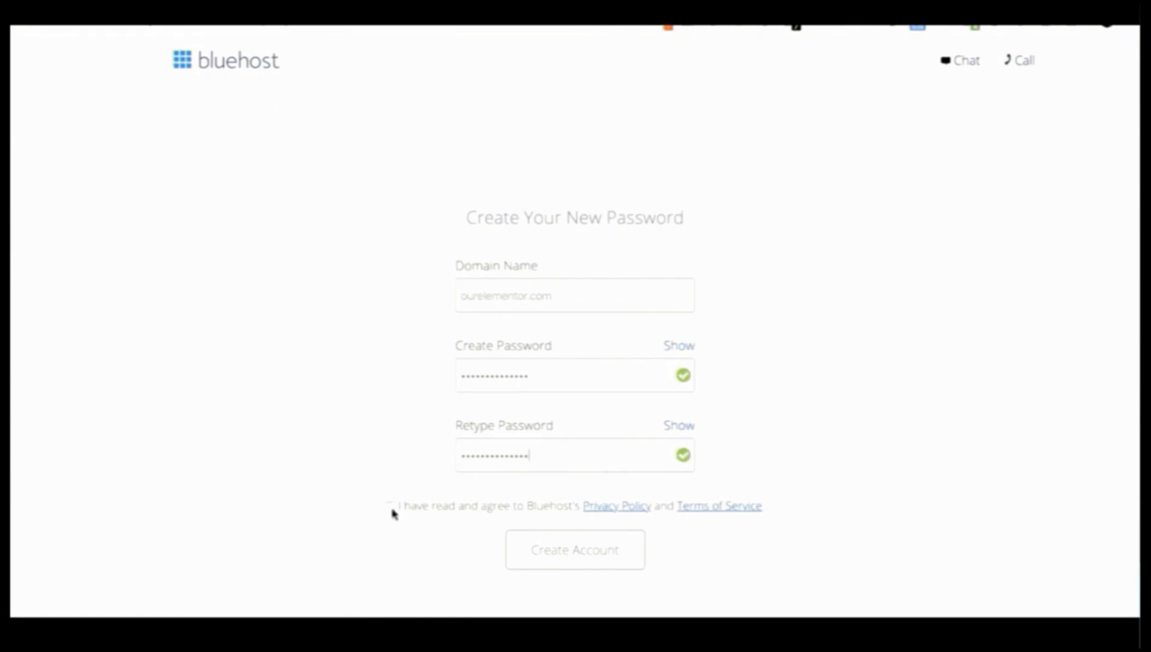
left_click(390, 507)
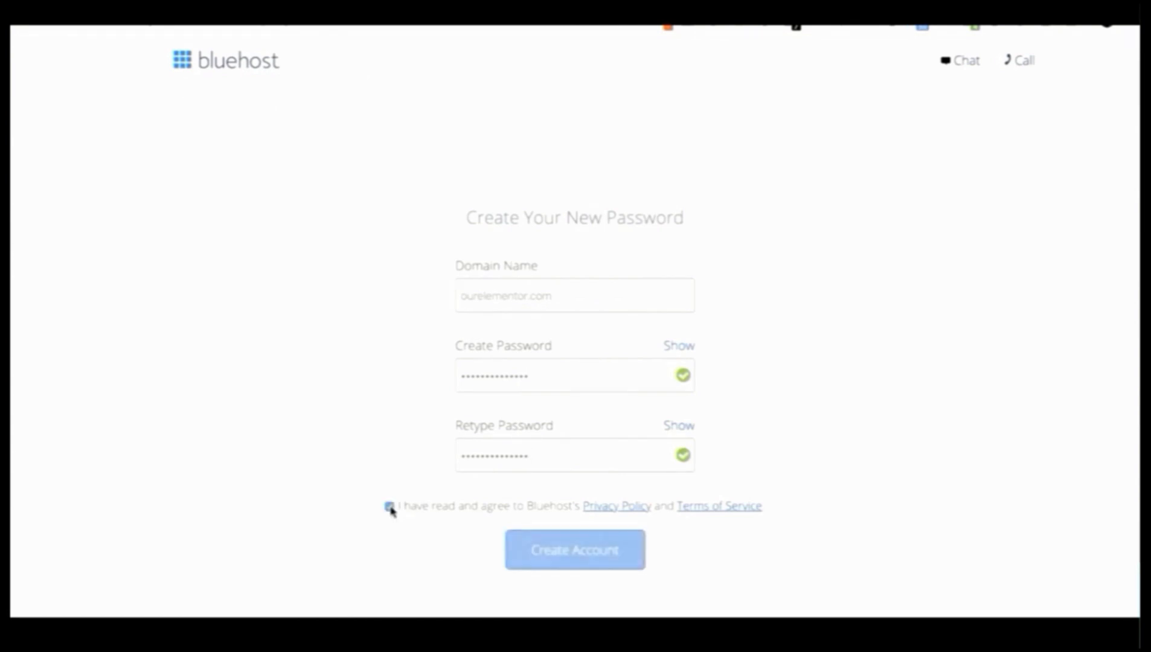
left_click(539, 551)
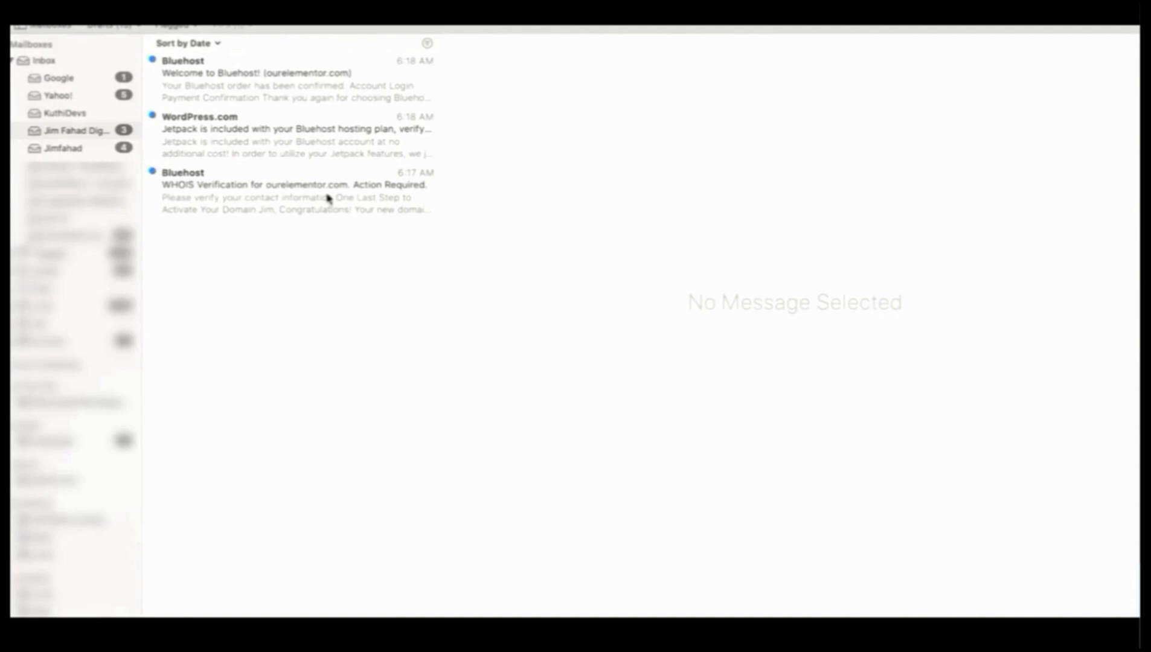
left_click(329, 199)
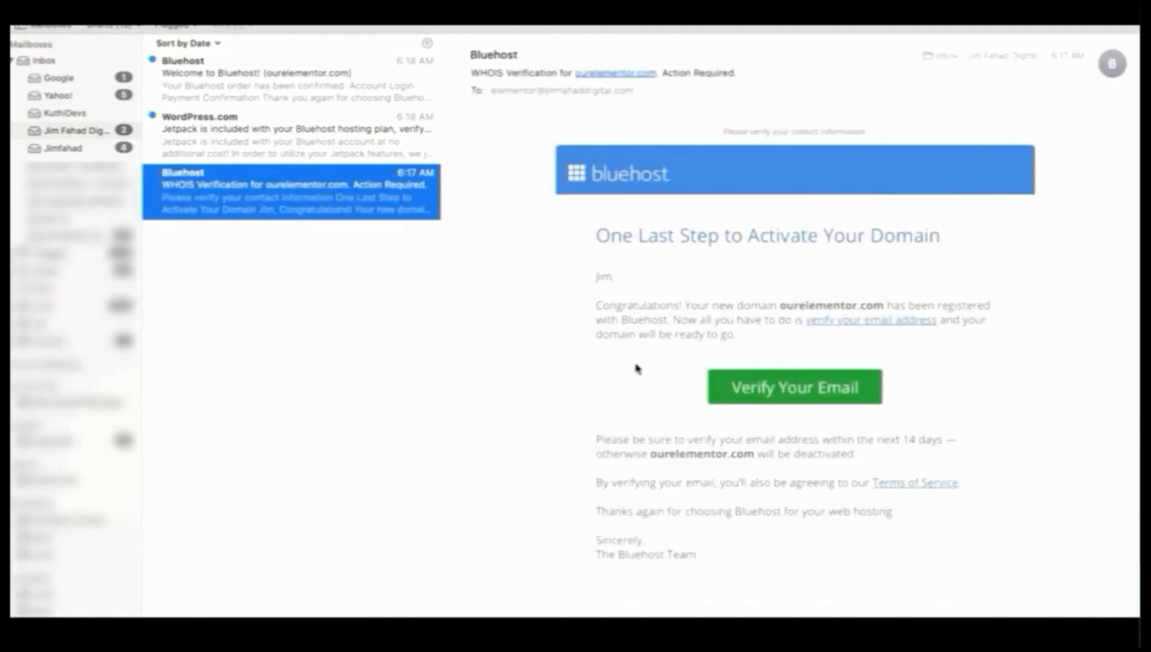
Step: Verify the ourelementor.com contact e-mail via the WHOIS link, then log in to Bluehost with the account password
left_click(768, 393)
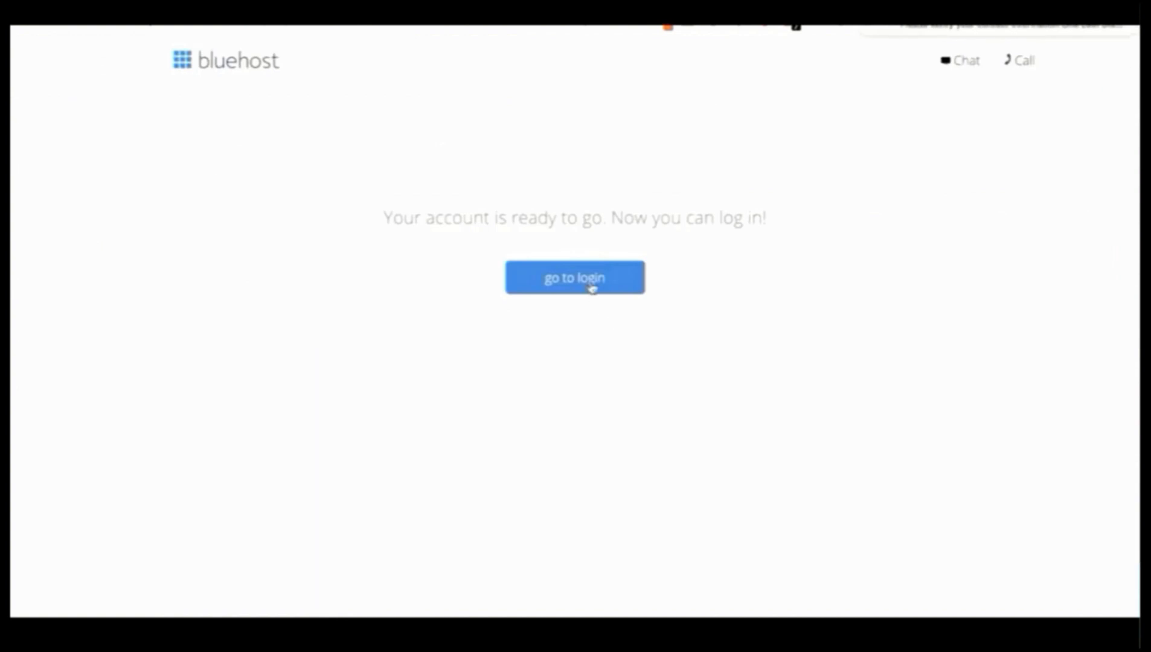
left_click(591, 284)
type("•••••••••••••")
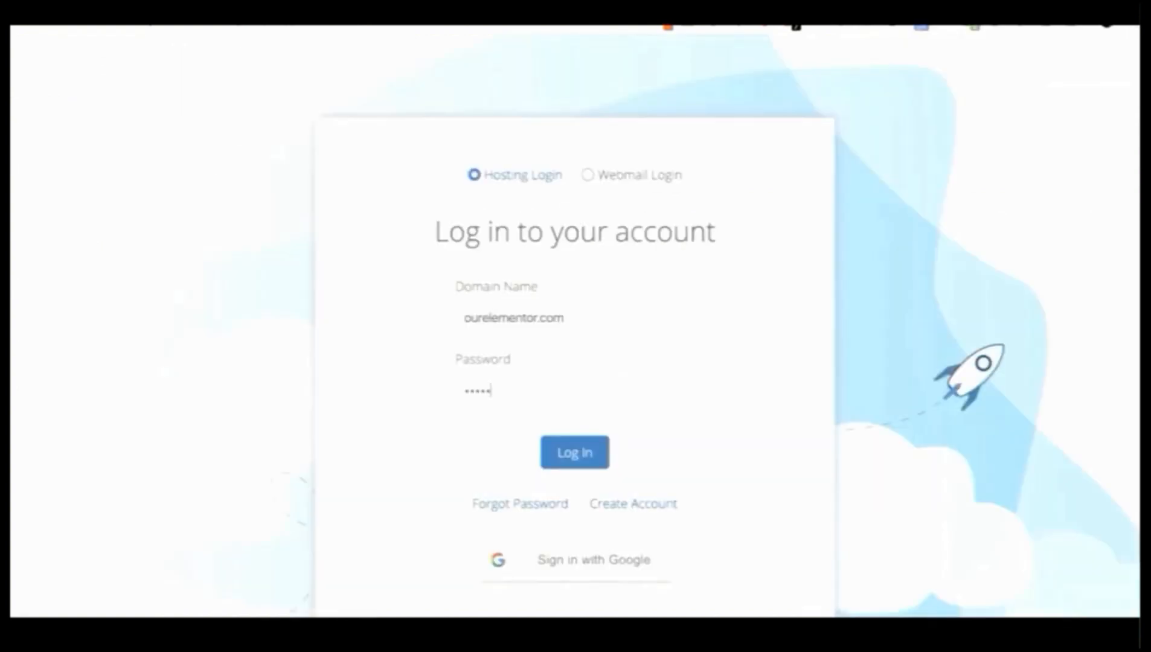
type("••")
left_click(570, 454)
Step: Scroll down the Let's create a website! page to reach the I'm not creating a website link
scroll(601, 363, "down", 1)
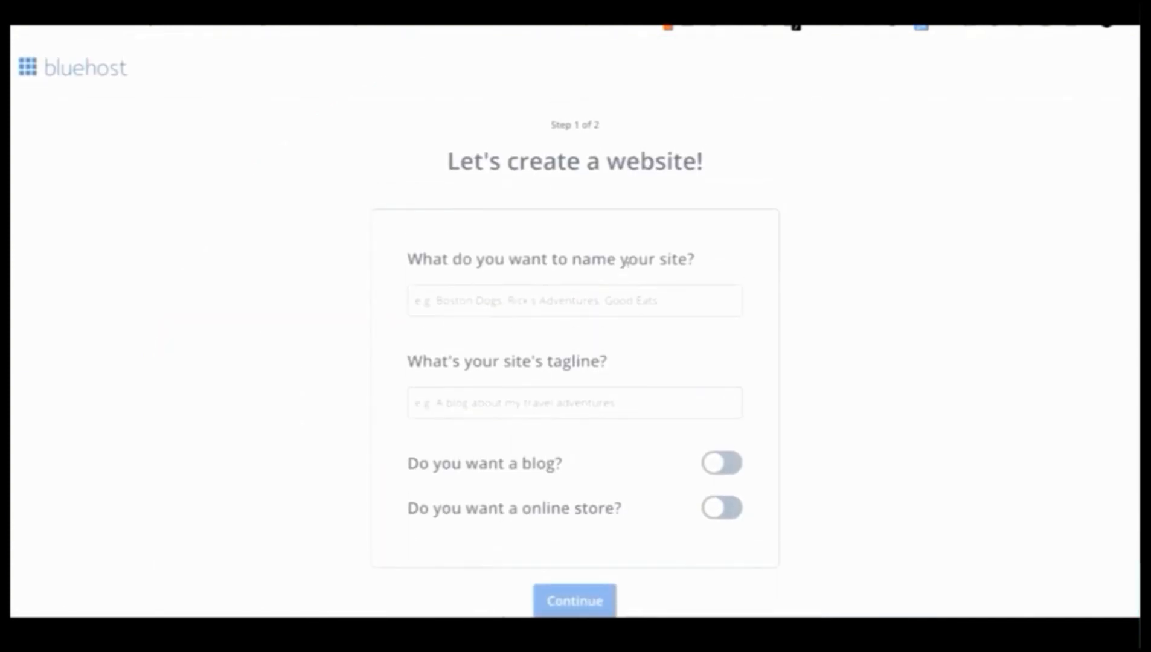
scroll(598, 362, "down", 1)
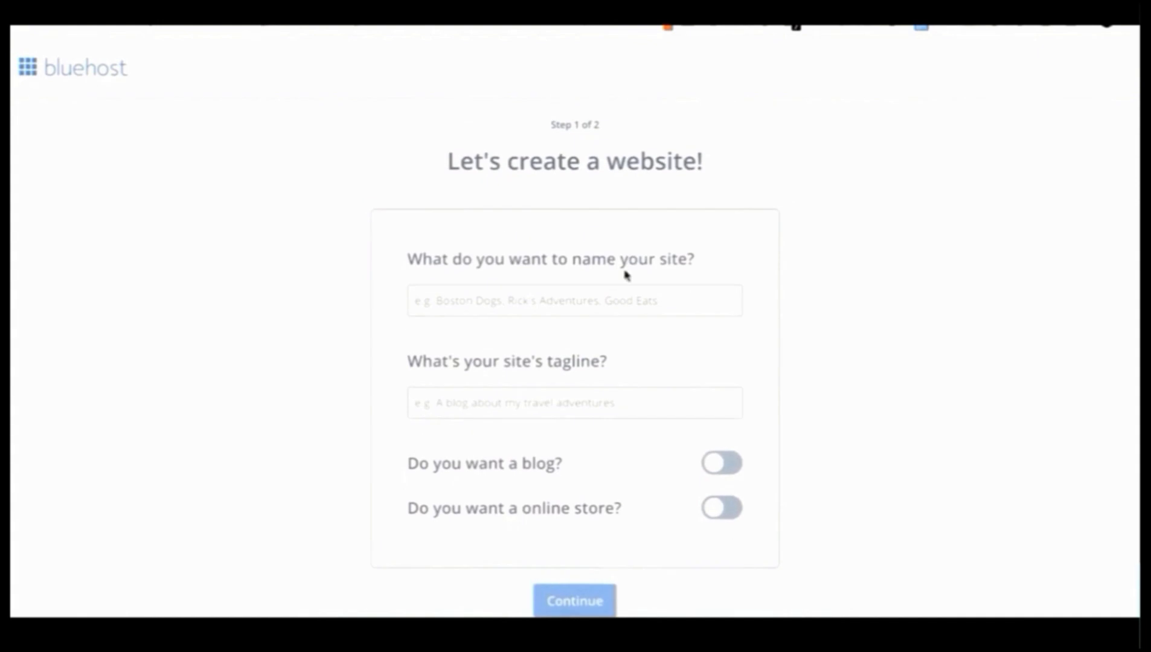
scroll(601, 363, "down", 1)
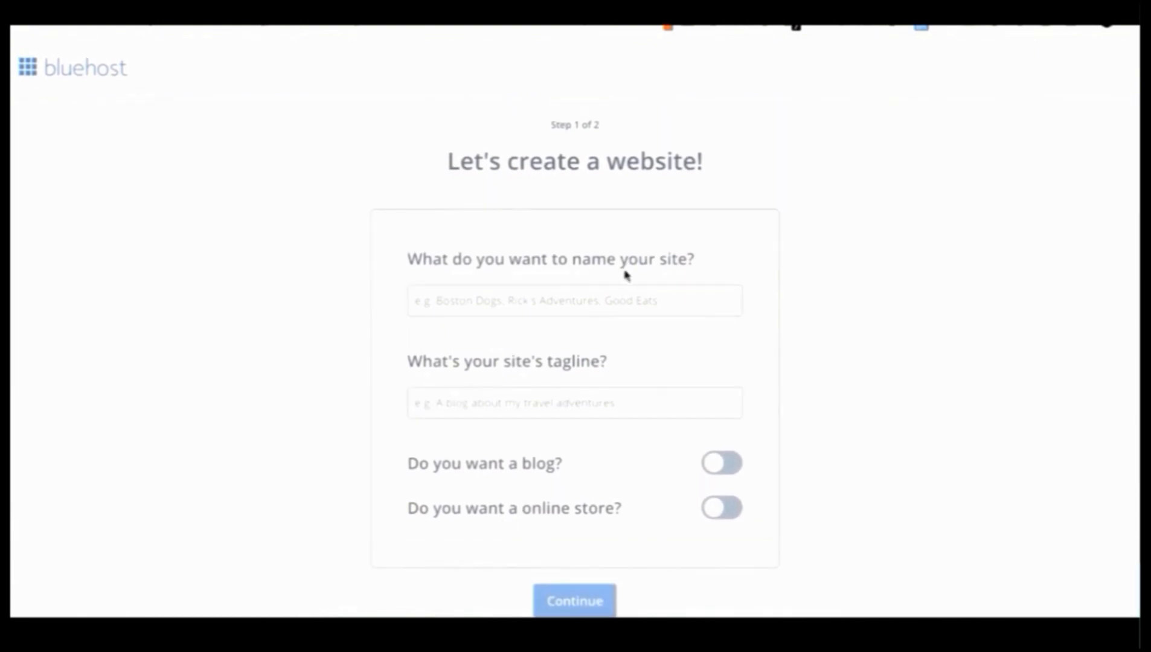
scroll(601, 360, "down", 1)
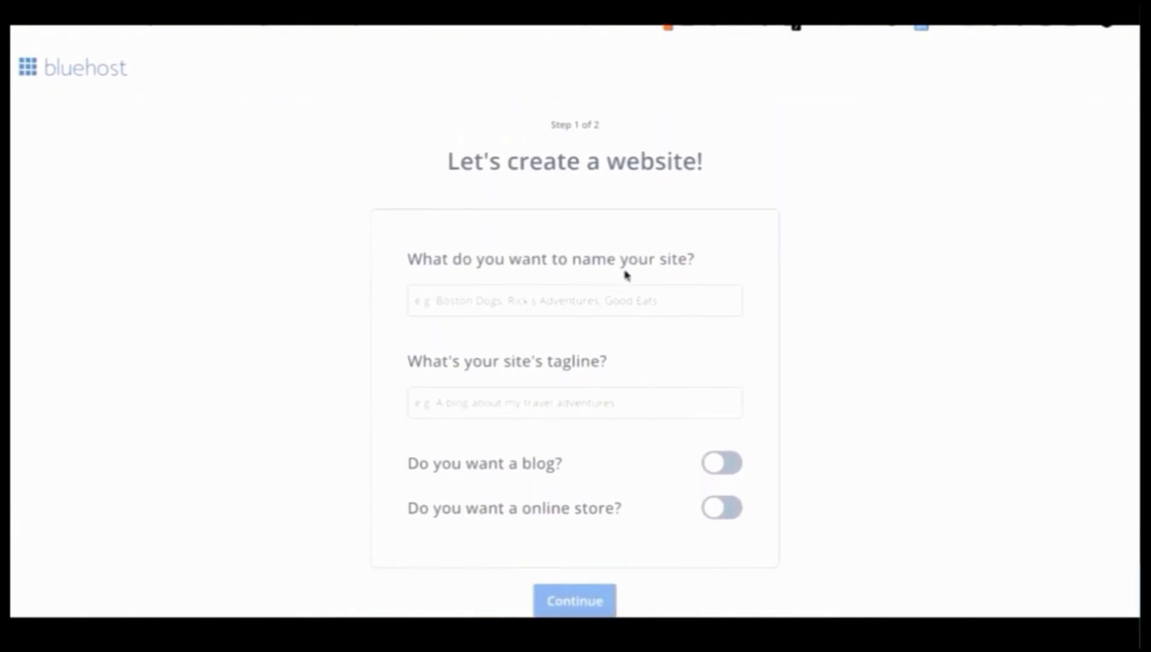
scroll(598, 363, "down", 1)
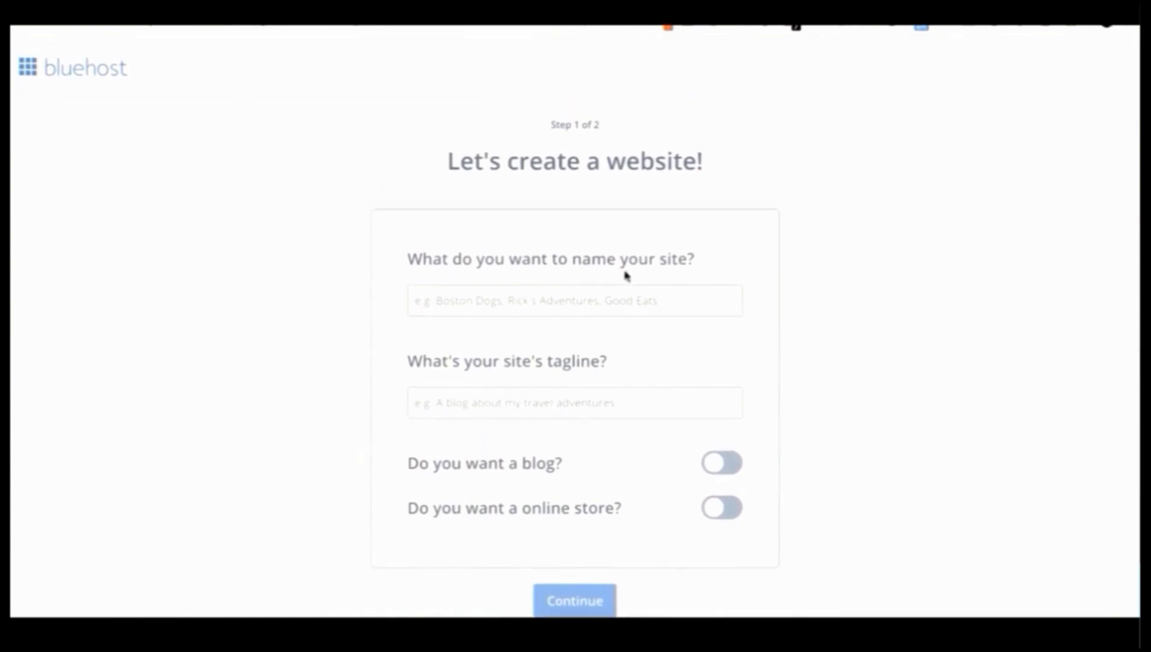
scroll(604, 338, "down", 1)
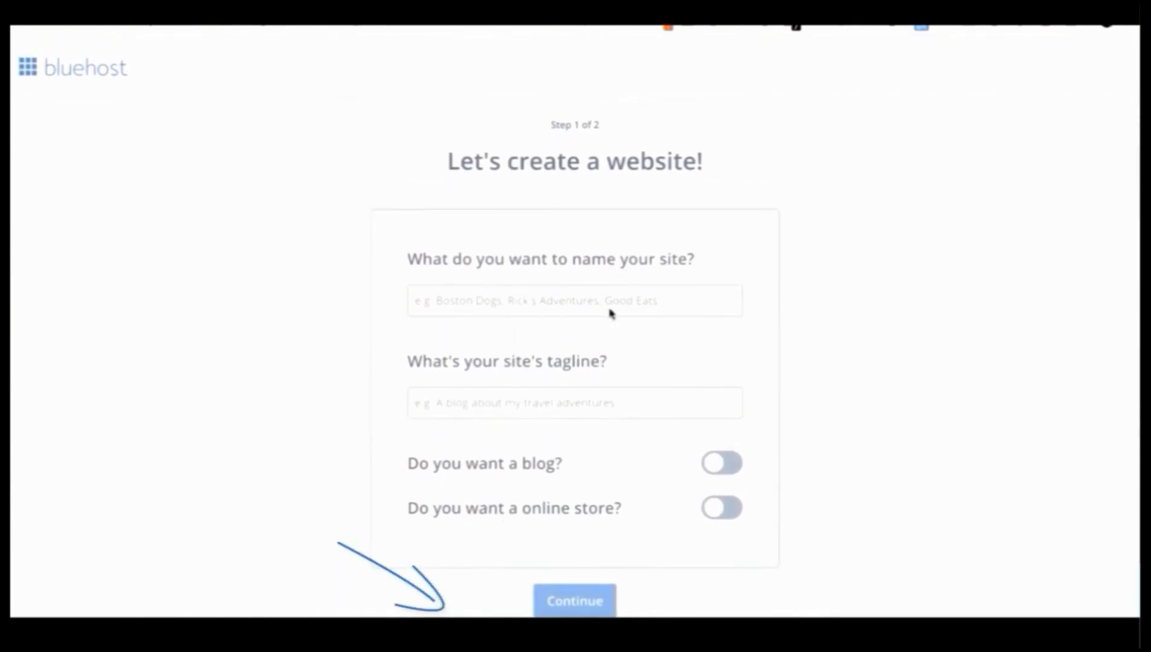
scroll(604, 338, "down", 1)
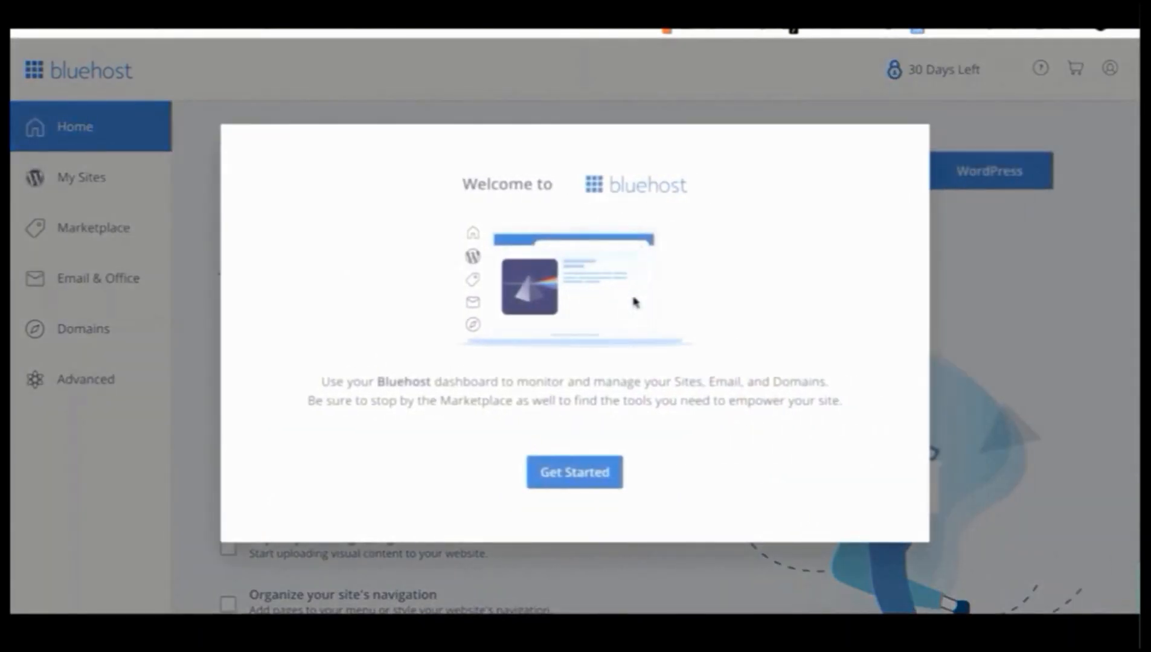
Step: Start the dashboard onboarding and turn off Domain Privacy + Protection, confirming the refusal
left_click(560, 480)
left_click(598, 420)
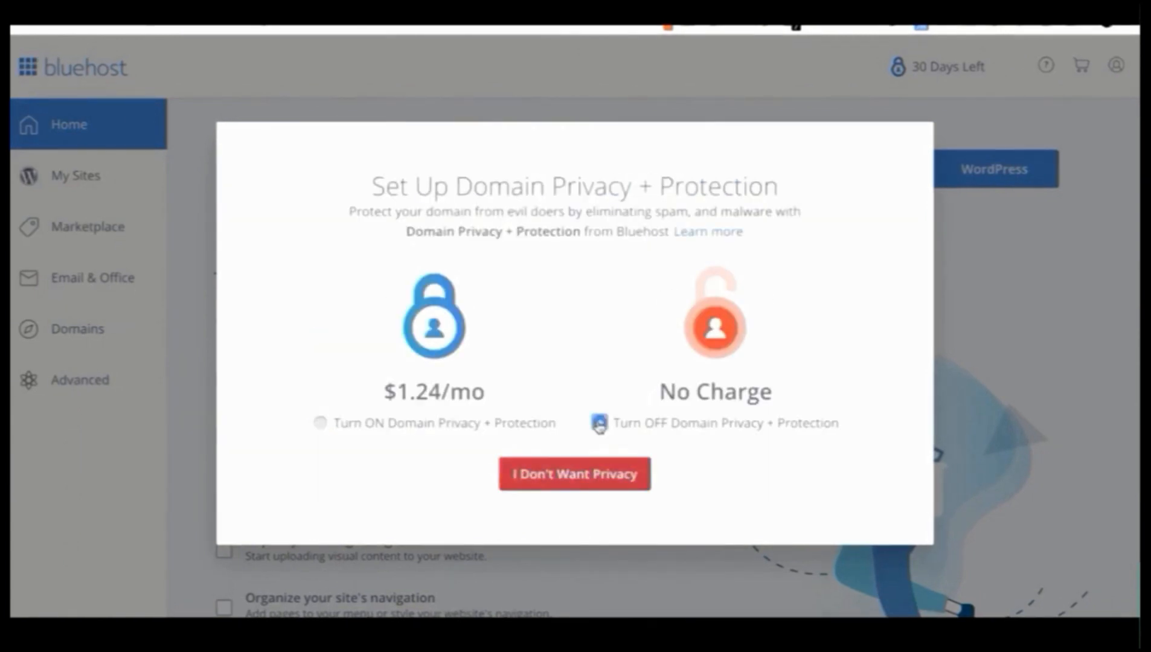
left_click(599, 475)
left_click(531, 512)
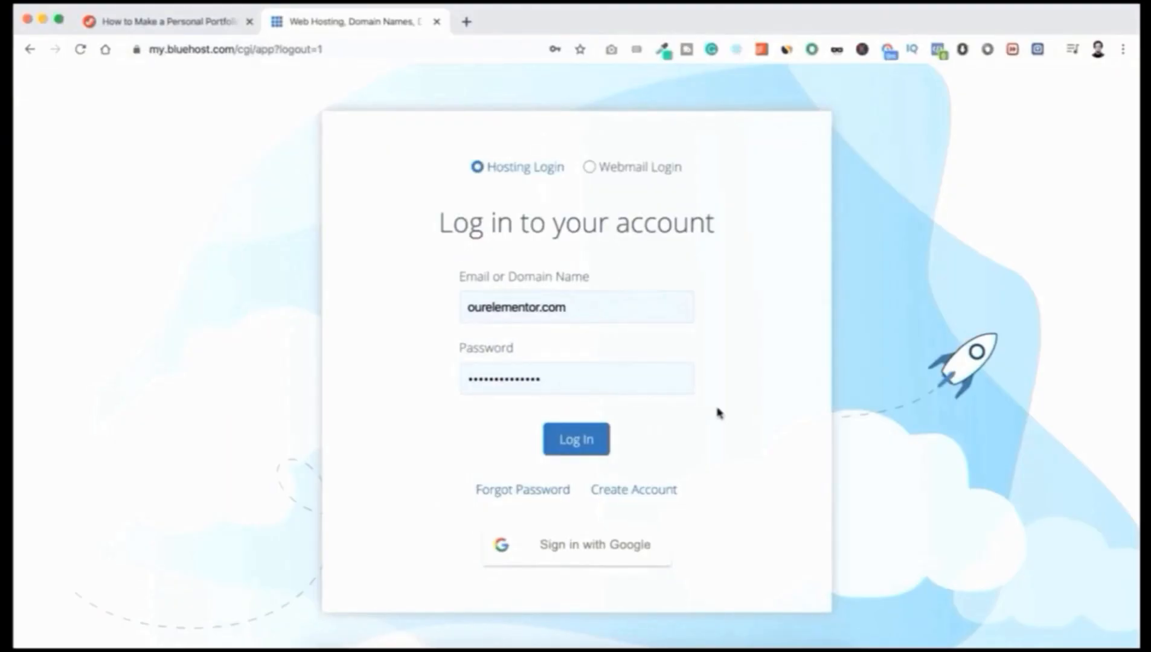
Step: Log in, go to My Sites and add a new WordPress site
left_click(587, 442)
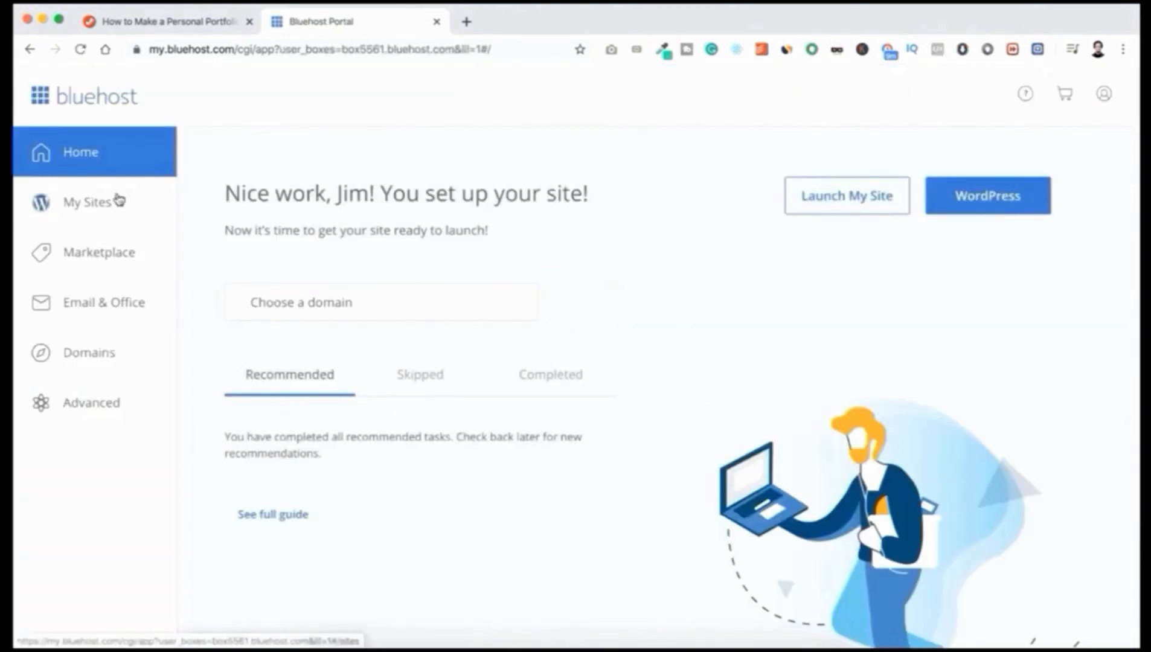
left_click(92, 206)
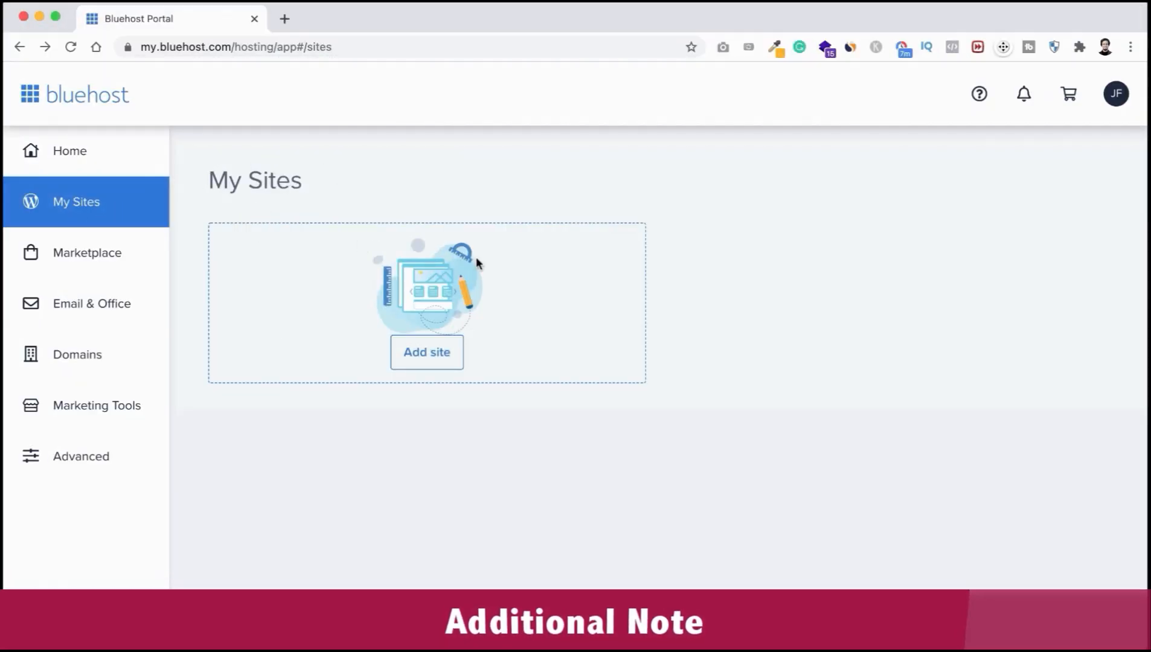
left_click(419, 351)
left_click(420, 352)
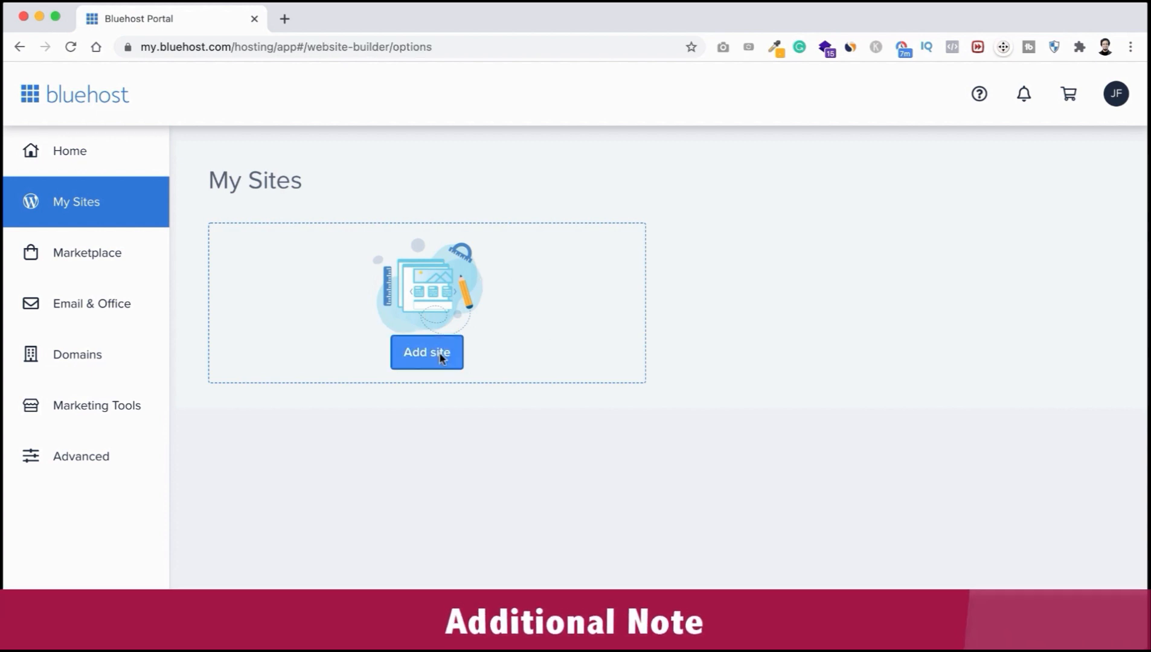
scroll(556, 429, "down", 2)
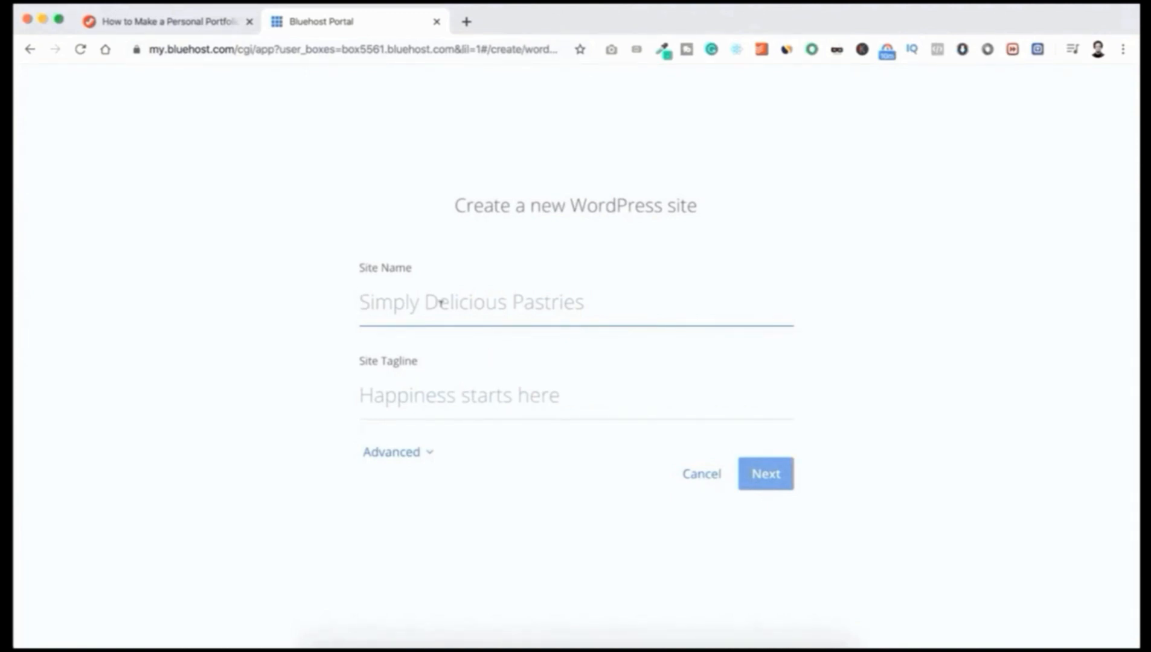
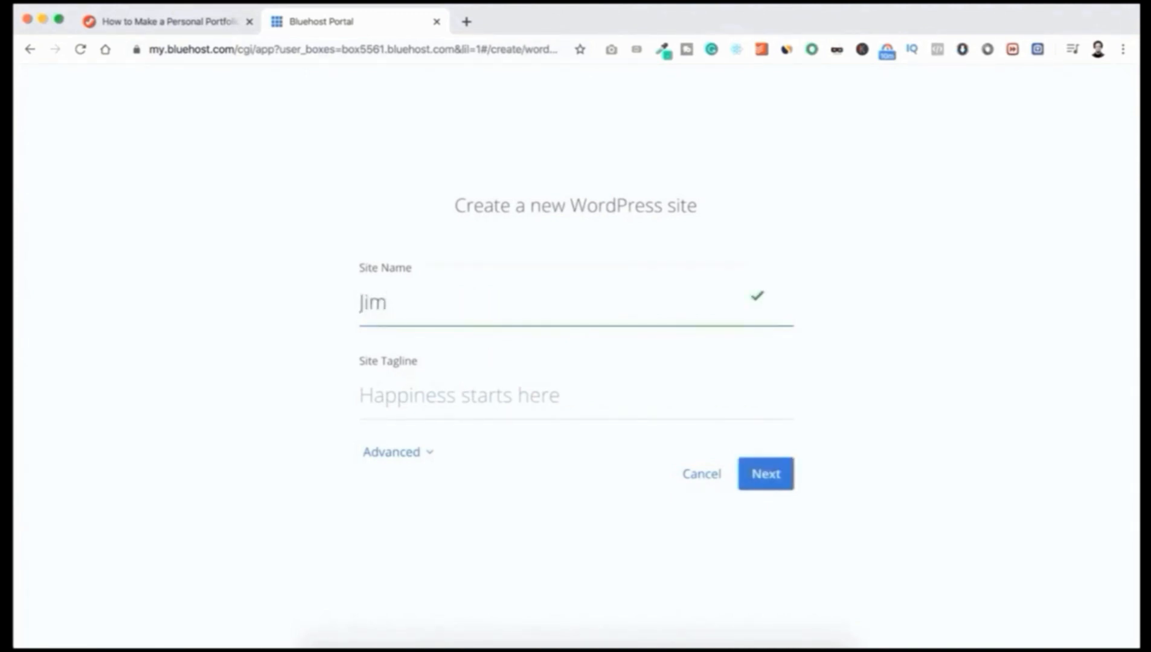
Step: Enter the site name and the tagline 'You Deserve To Be Seen', then expand Advanced settings
key("Tab")
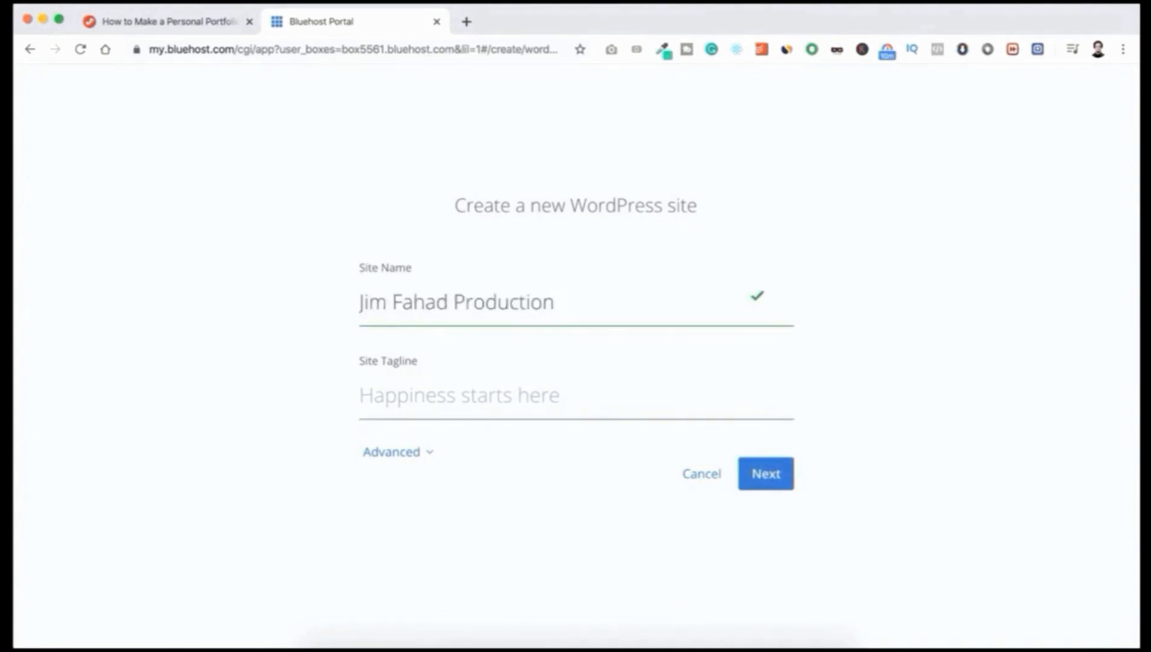
type("You Deserve To Be Seen")
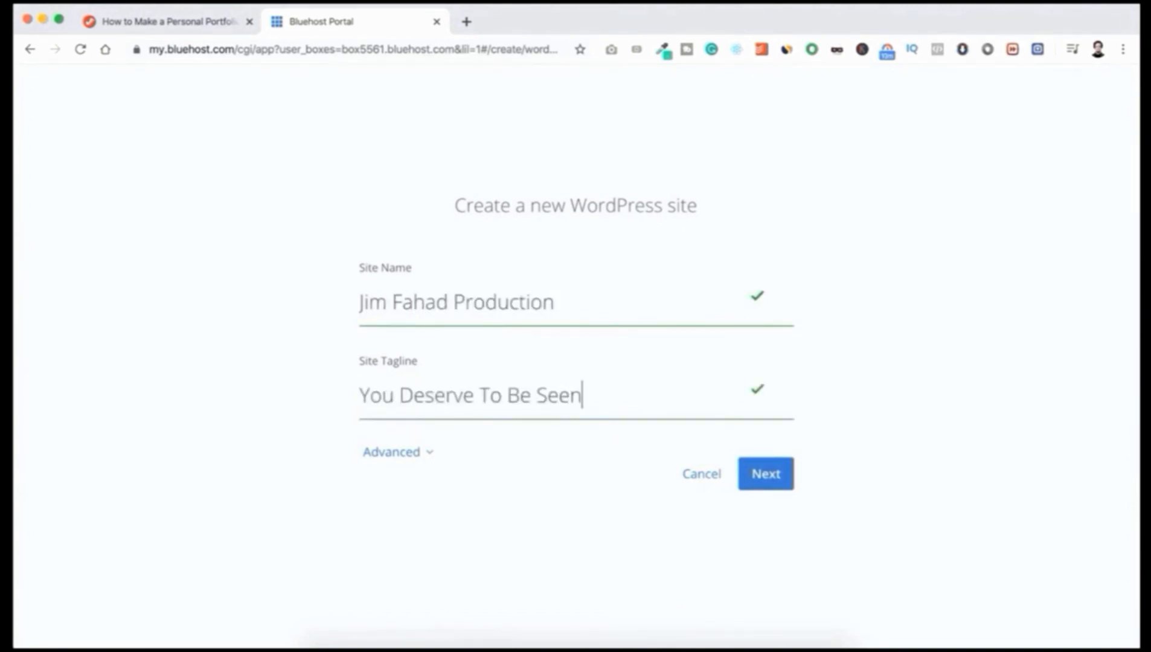
left_click(393, 454)
scroll(316, 508, "down", 3)
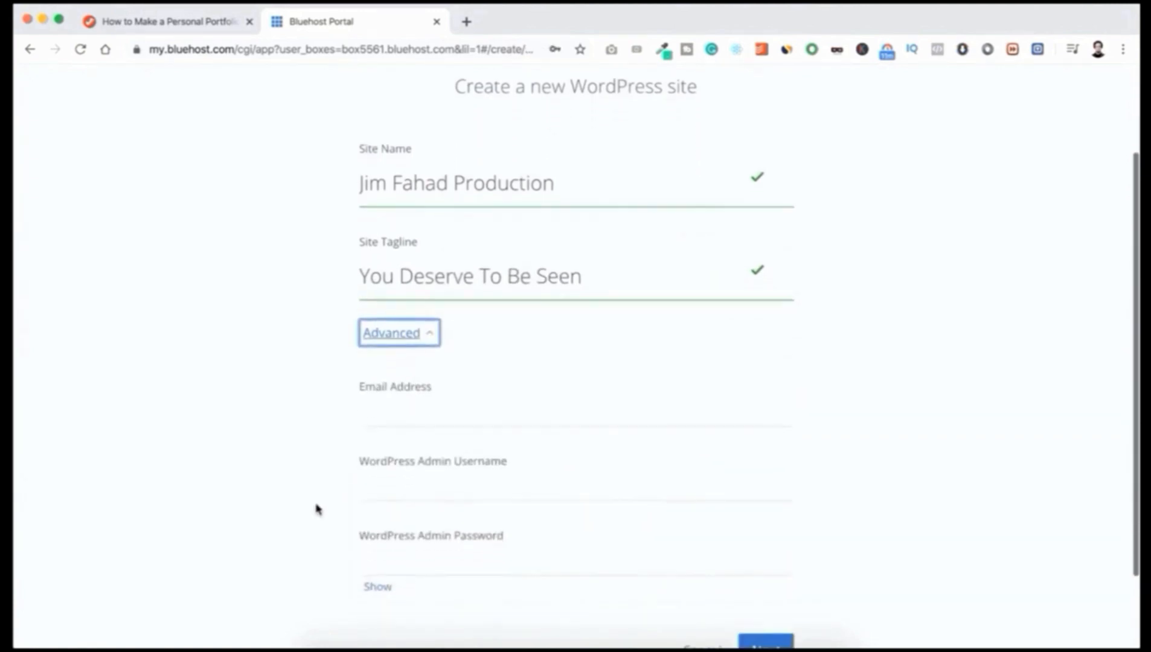
scroll(316, 508, "down", 2)
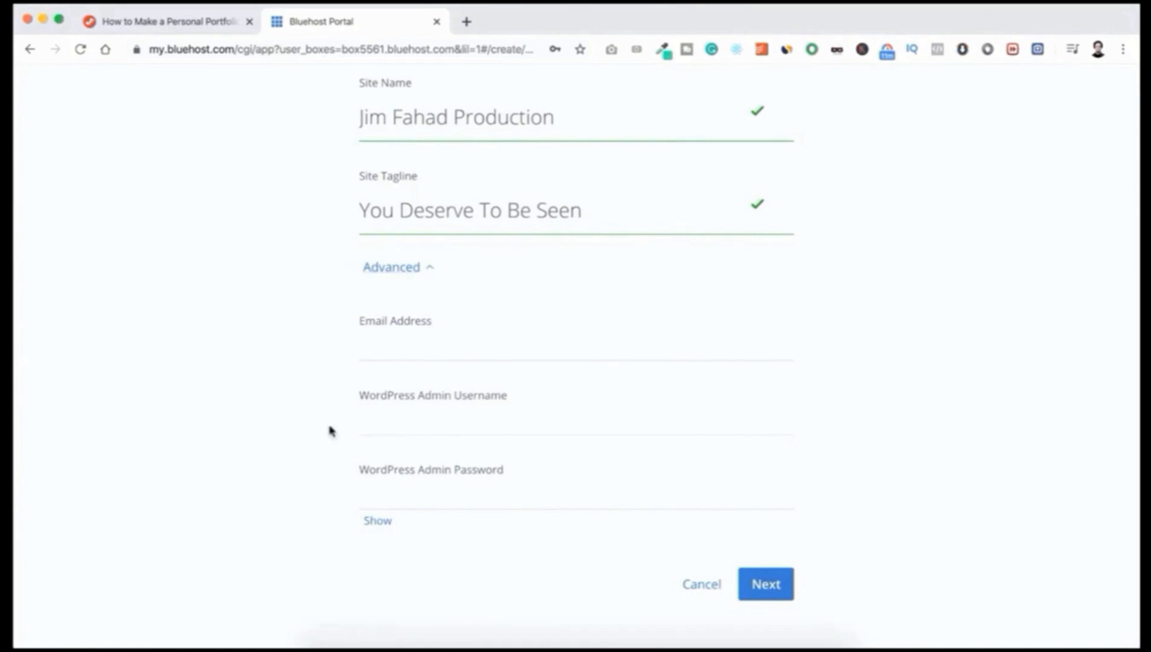
Step: Fill in the admin e-mail, username and password, verify the password, and continue
left_click(397, 344)
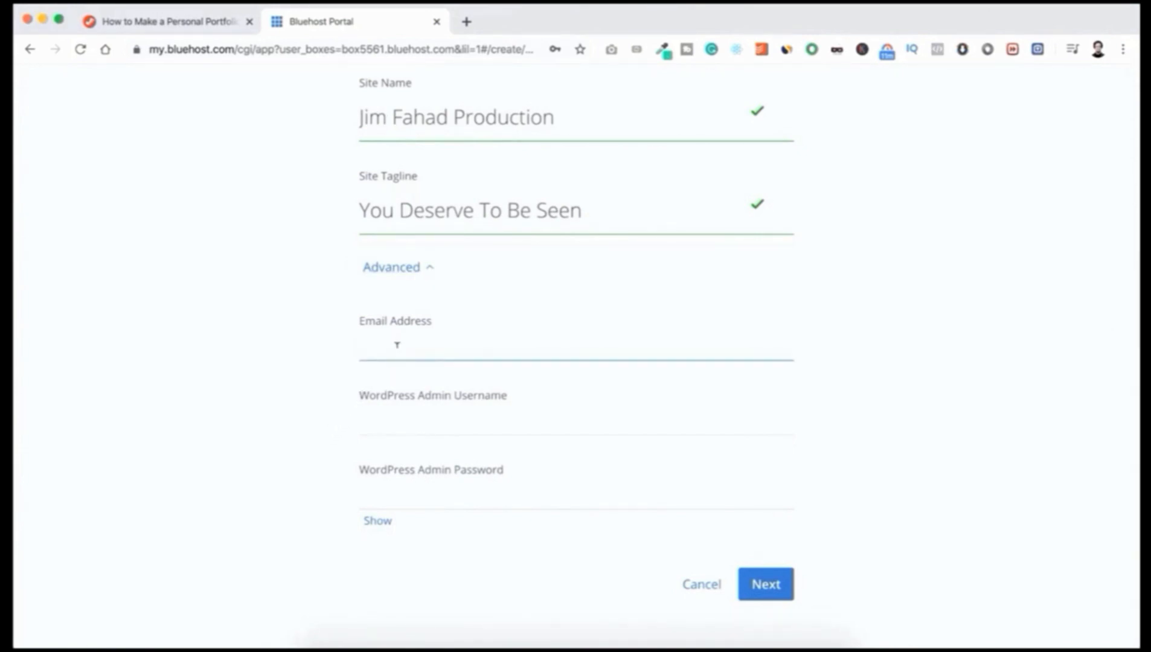
key("super+v")
left_click(390, 415)
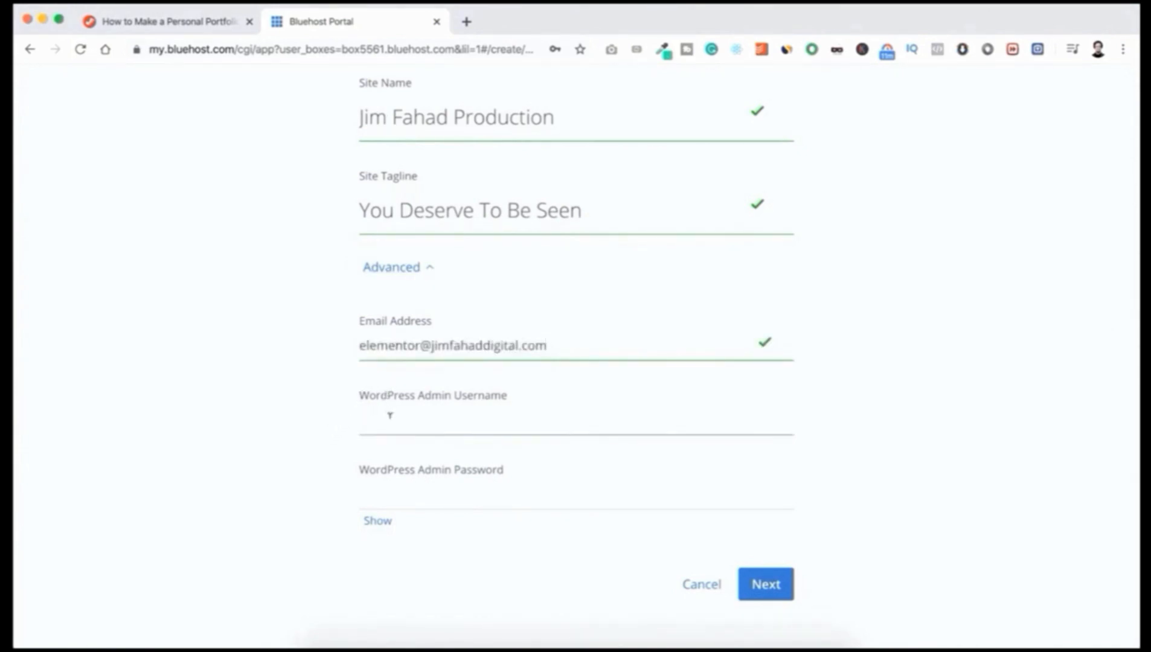
left_click(383, 489)
type("••••••")
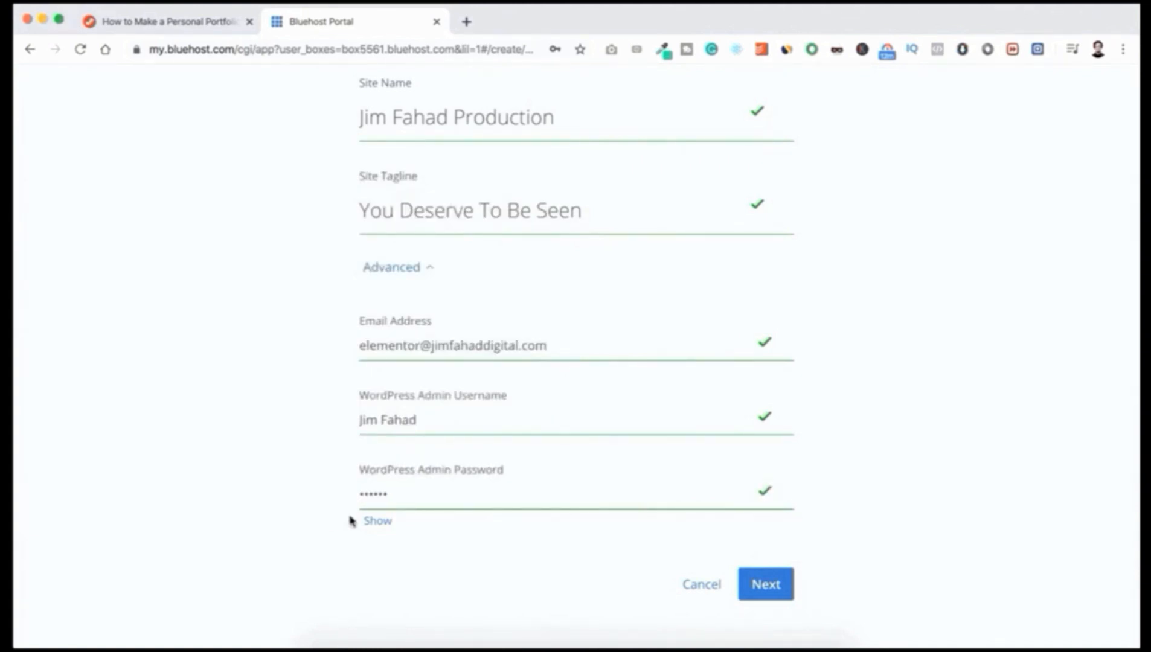
left_click(374, 521)
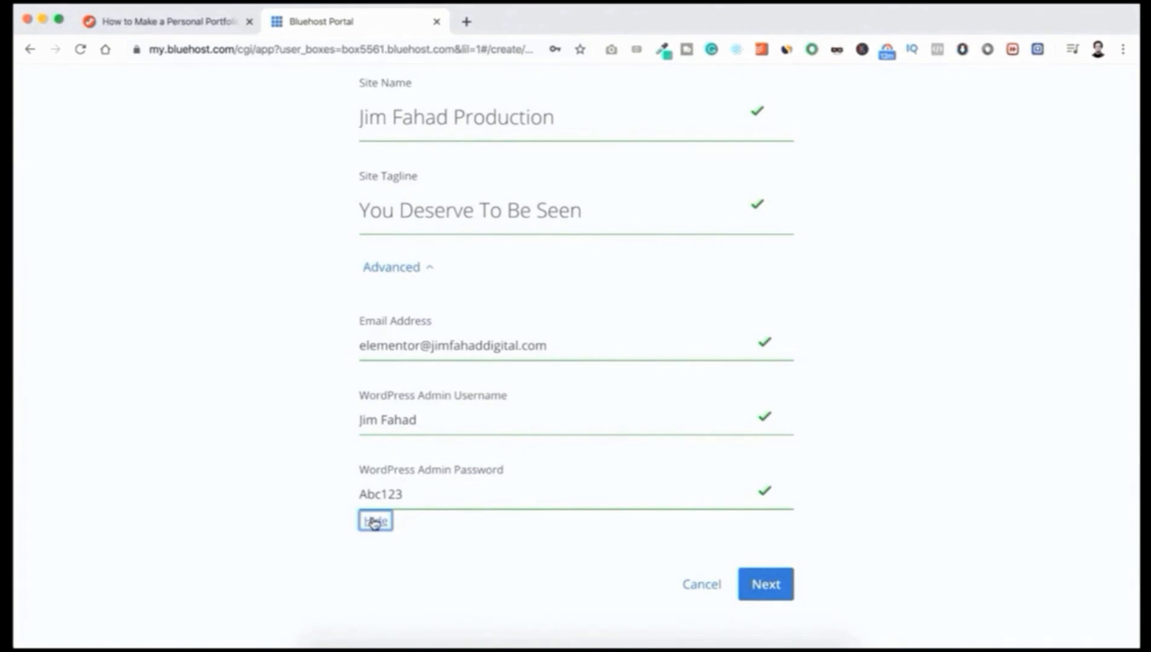
left_click(412, 525)
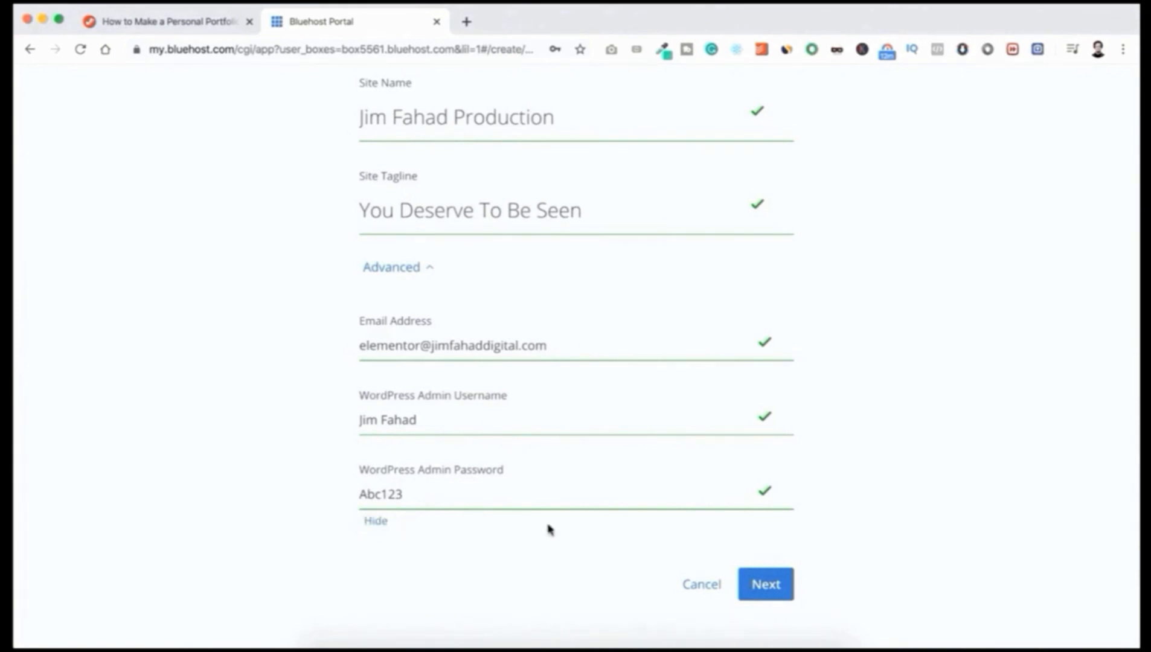
left_click(765, 584)
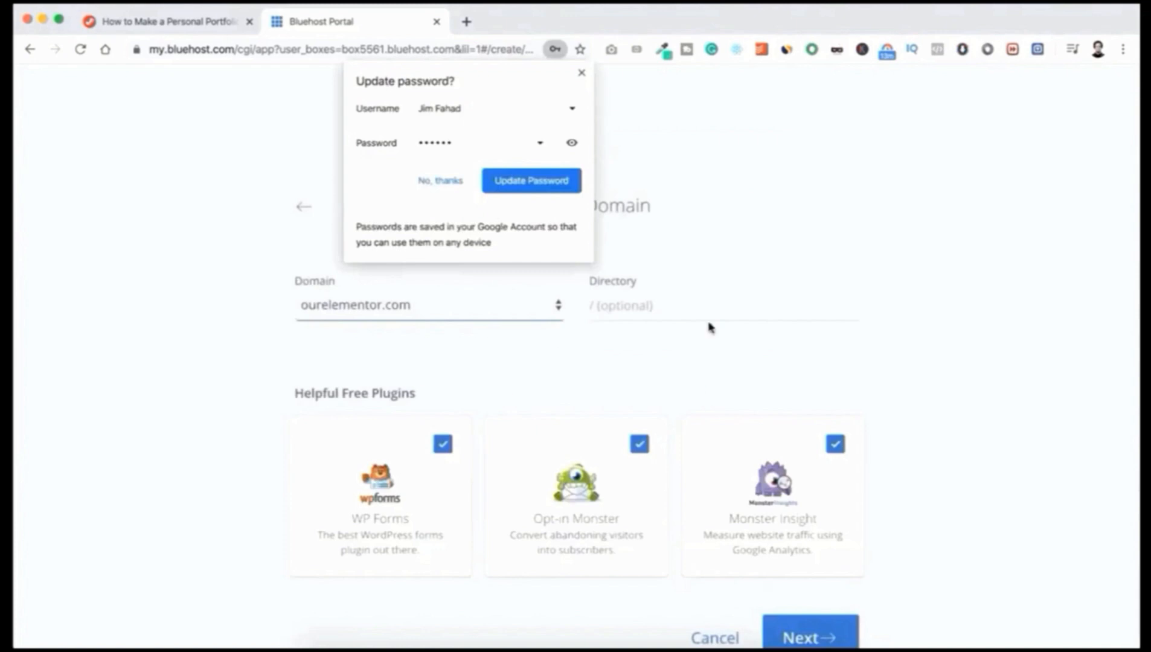
Step: Keep ourelementor.com with no directory, untick WP Forms, Opt-in Monster and Monster Insight, and install
left_click(581, 74)
scroll(602, 121, "down", 2)
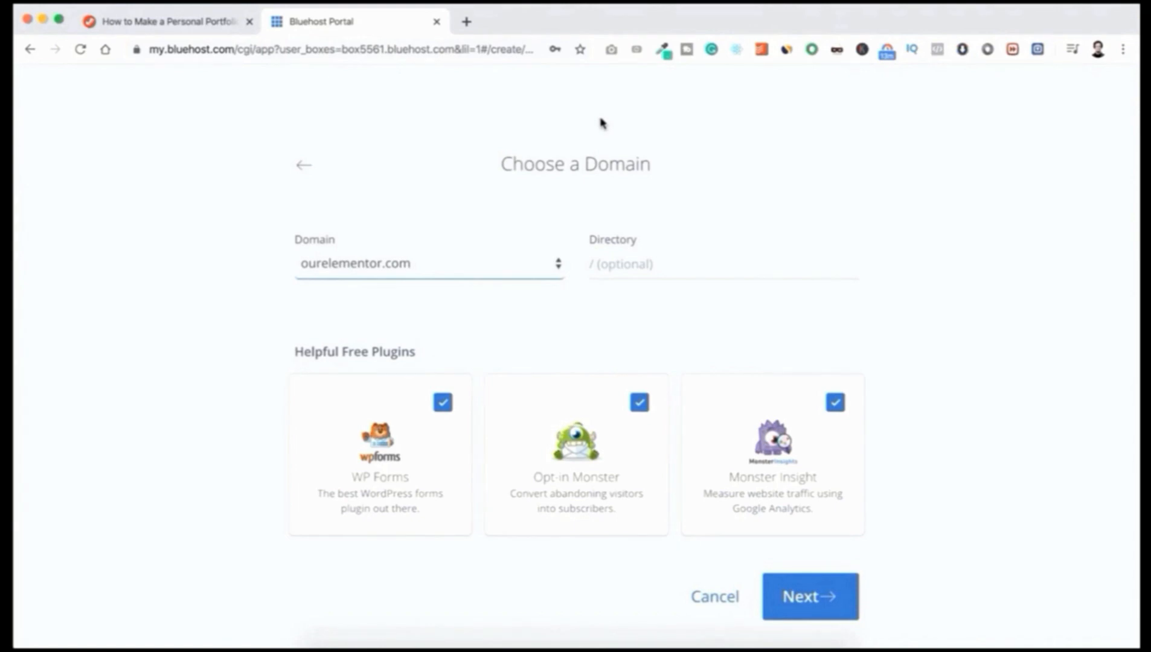
left_click(609, 259)
left_click(607, 289)
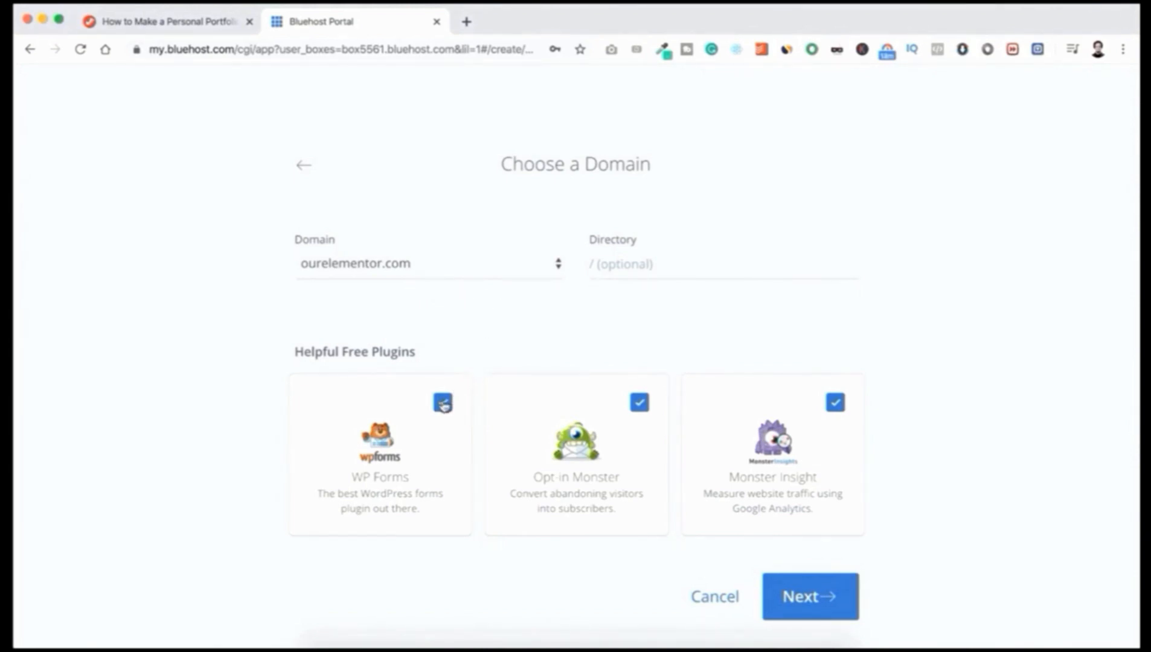
left_click(443, 403)
left_click(639, 403)
left_click(835, 403)
left_click(805, 596)
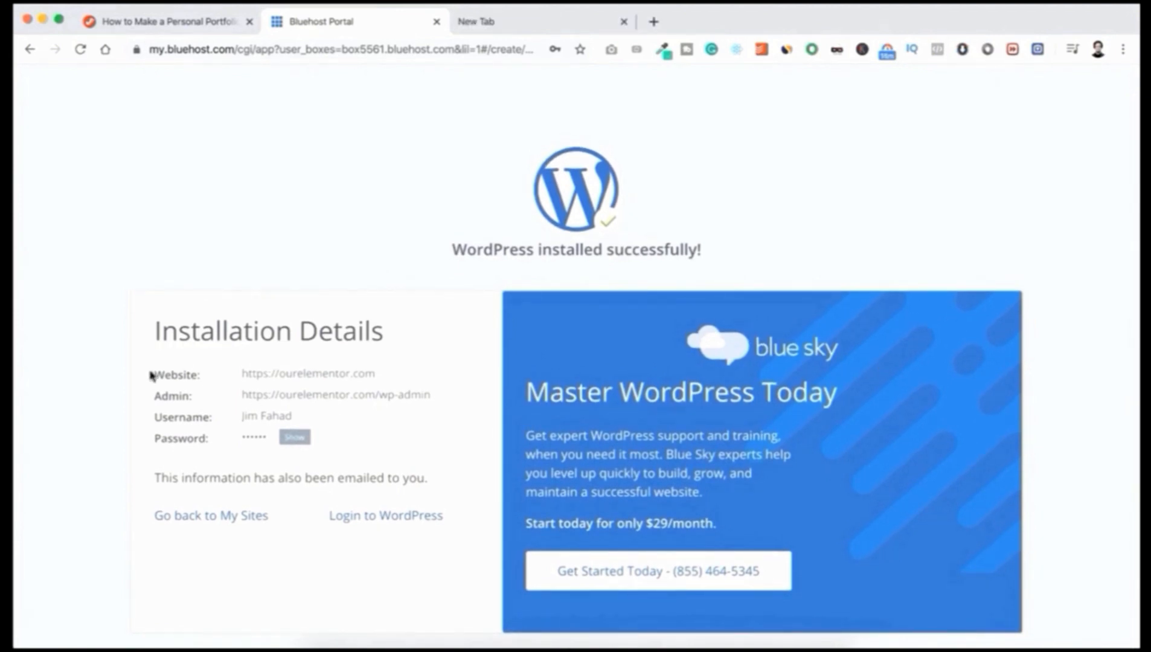
Step: Copy the installation details and the revealed admin password, then switch to the new browser tab
left_click_drag(153, 373, 358, 429)
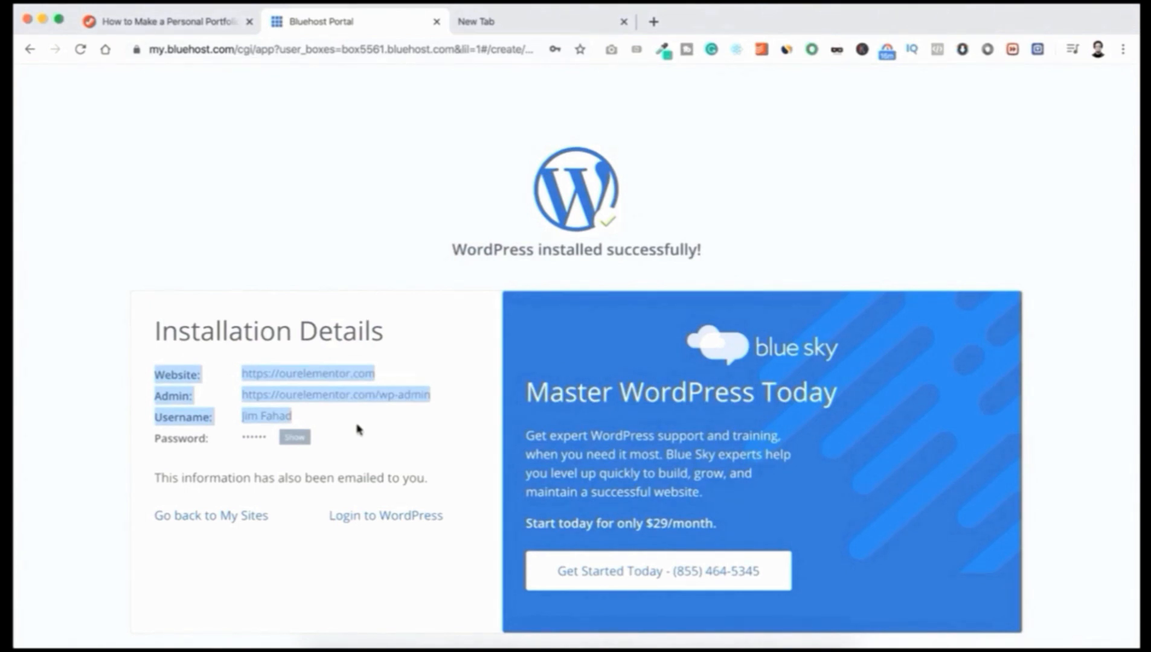
left_click(312, 439)
left_click_drag(242, 436, 282, 440)
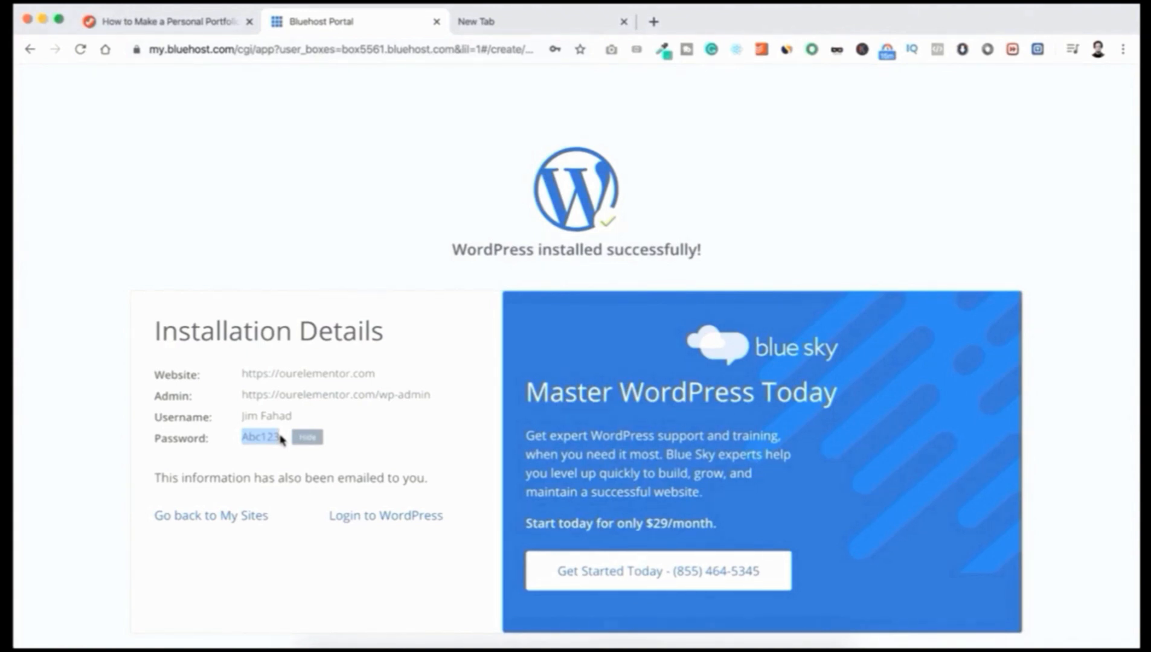
left_click(337, 436)
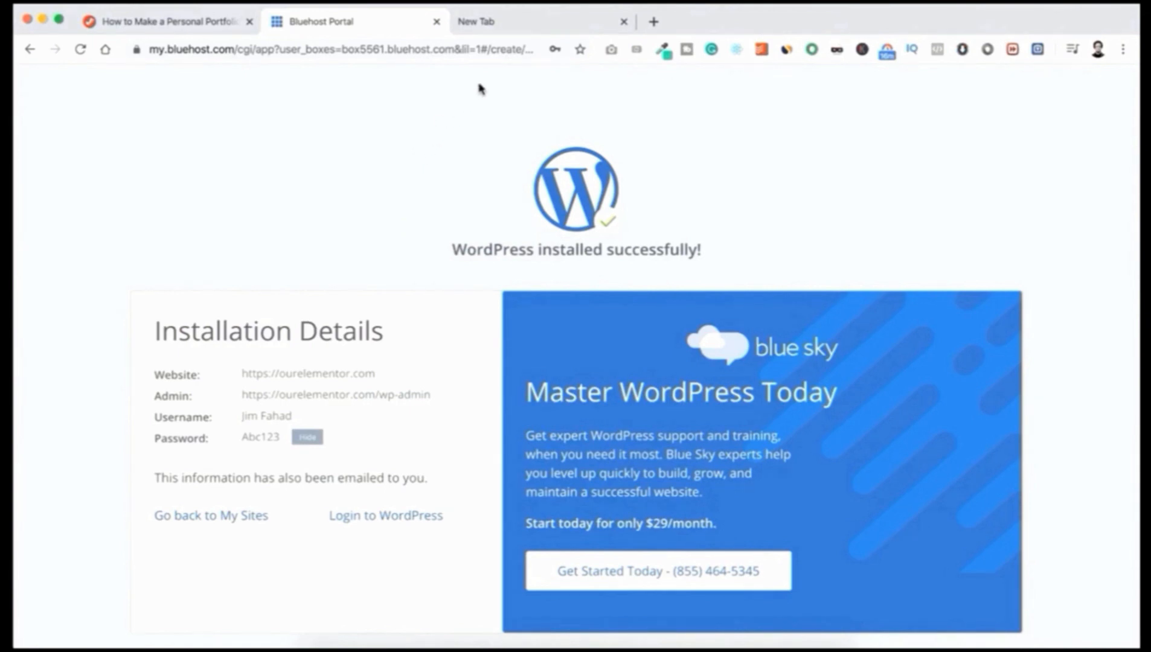
left_click(500, 23)
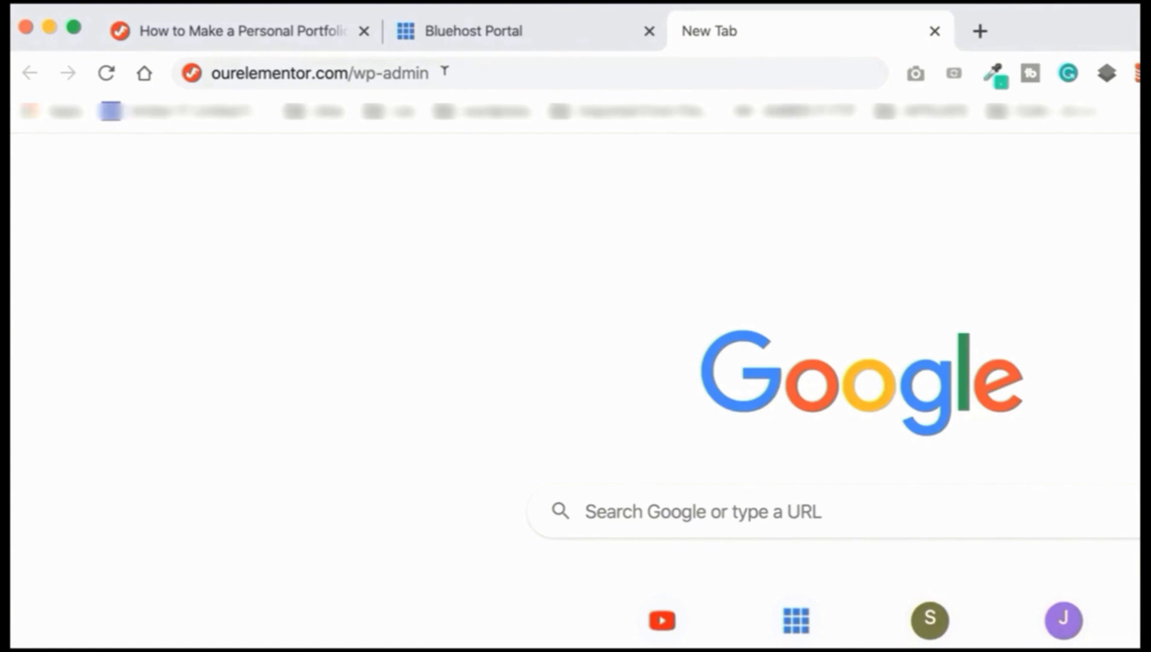
Step: Log in at ourelementor.com/wp-admin with the admin credentials and dismiss the Welcome panel
key("Return")
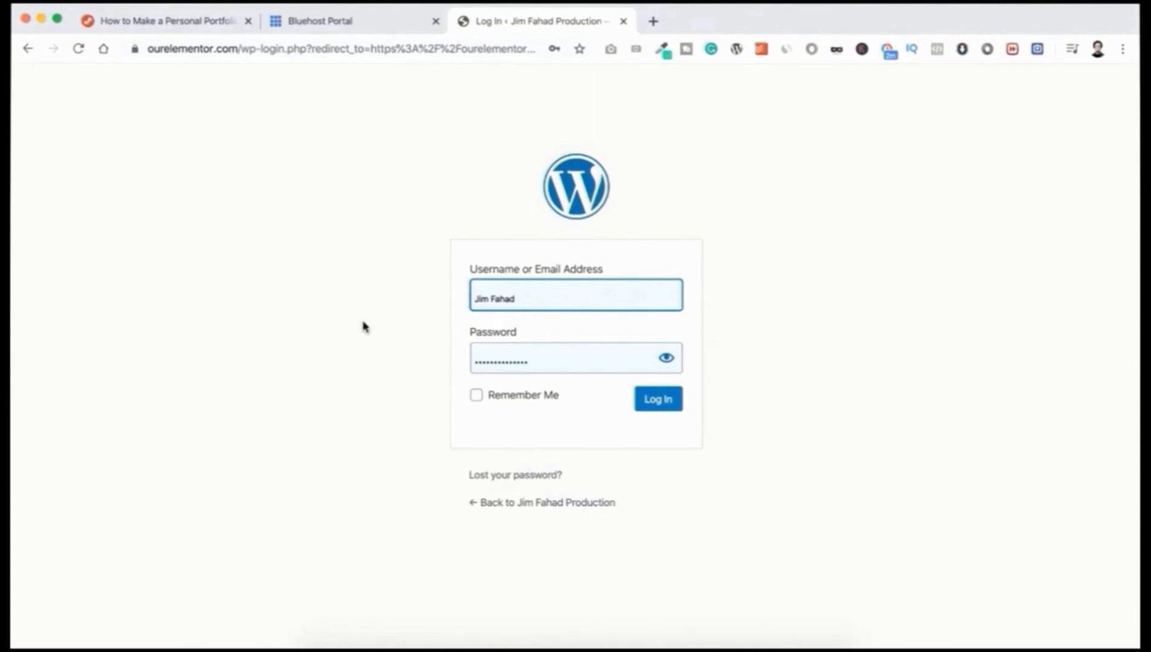
left_click(524, 295)
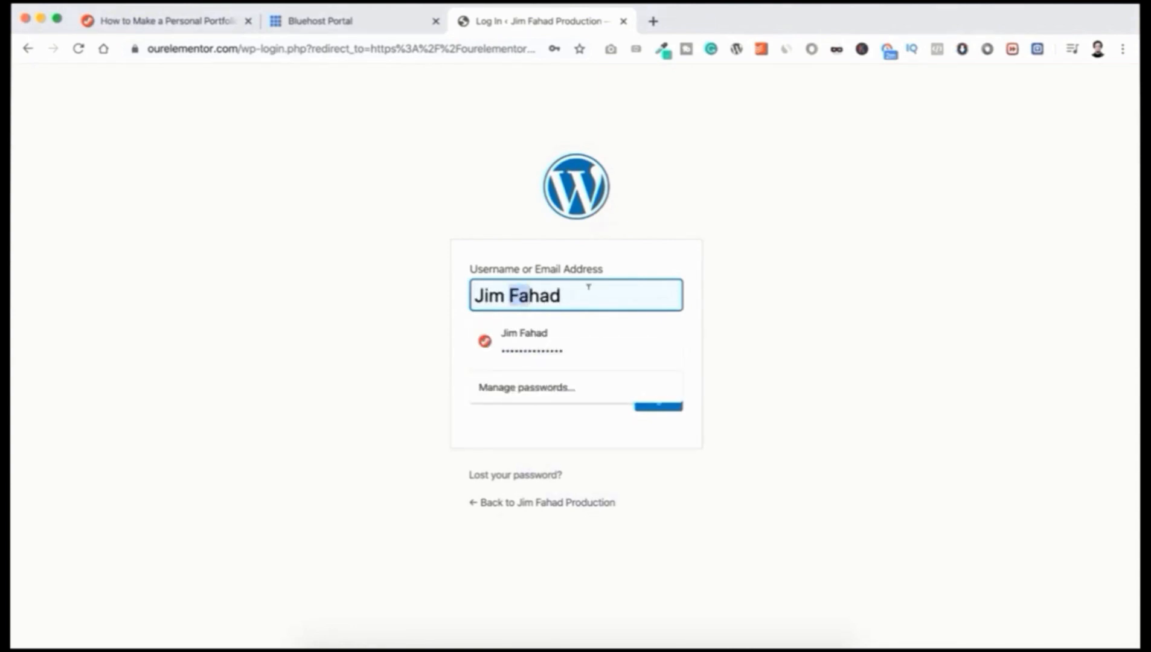
left_click(330, 301)
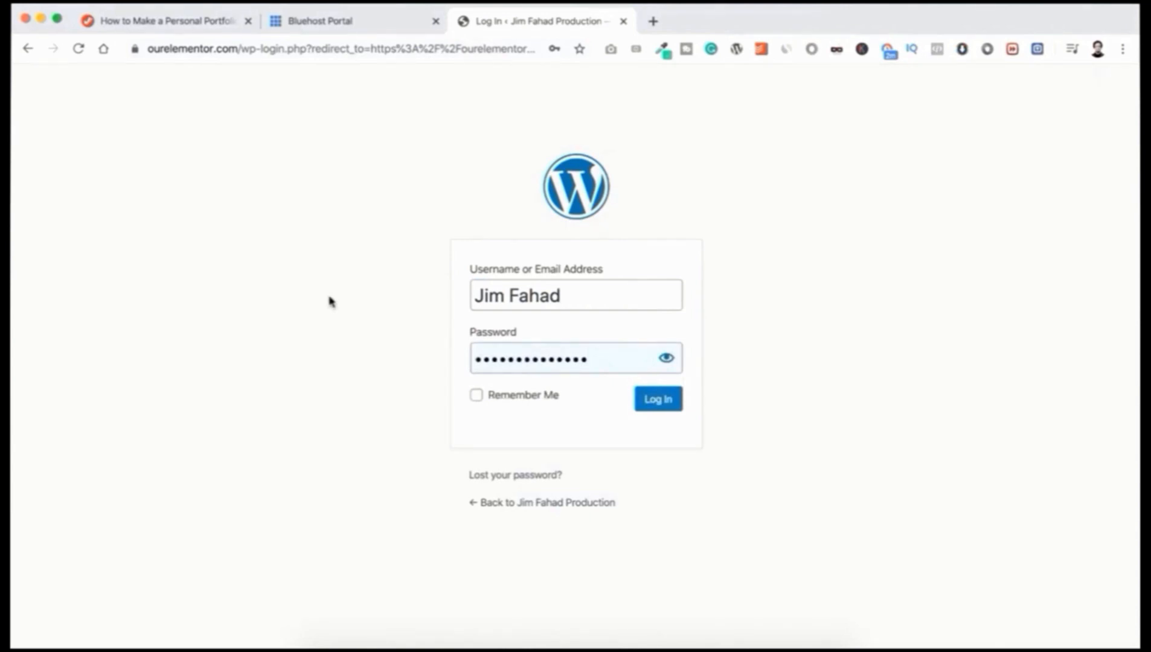
left_click_drag(596, 352, 445, 367)
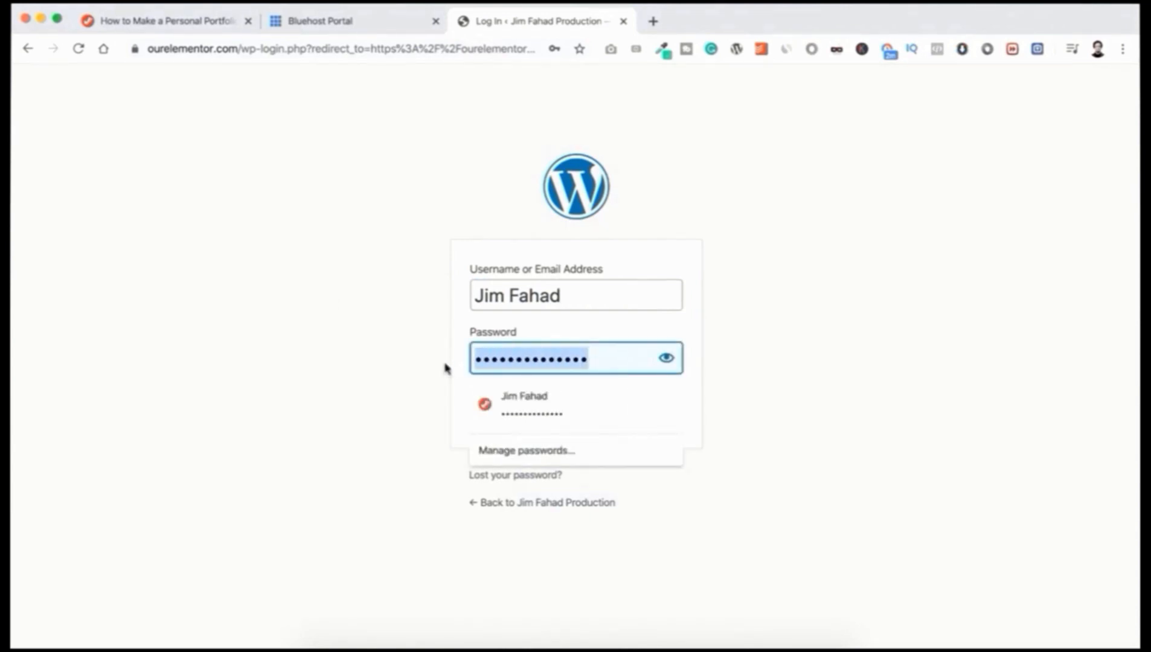
type("••••••")
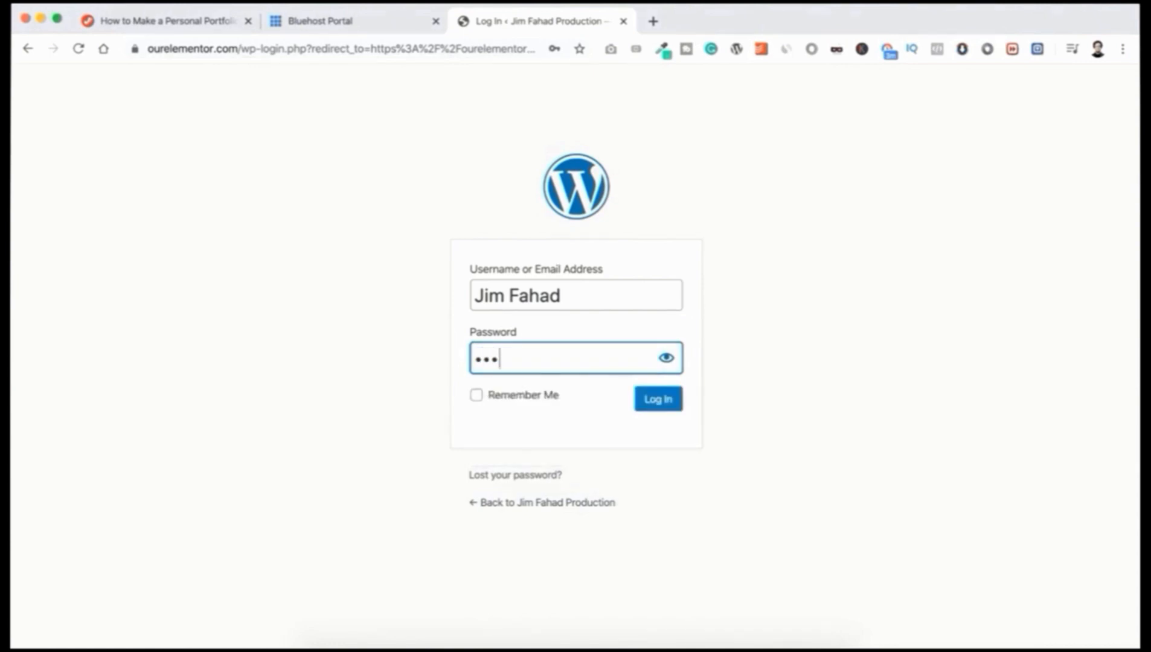
left_click(664, 359)
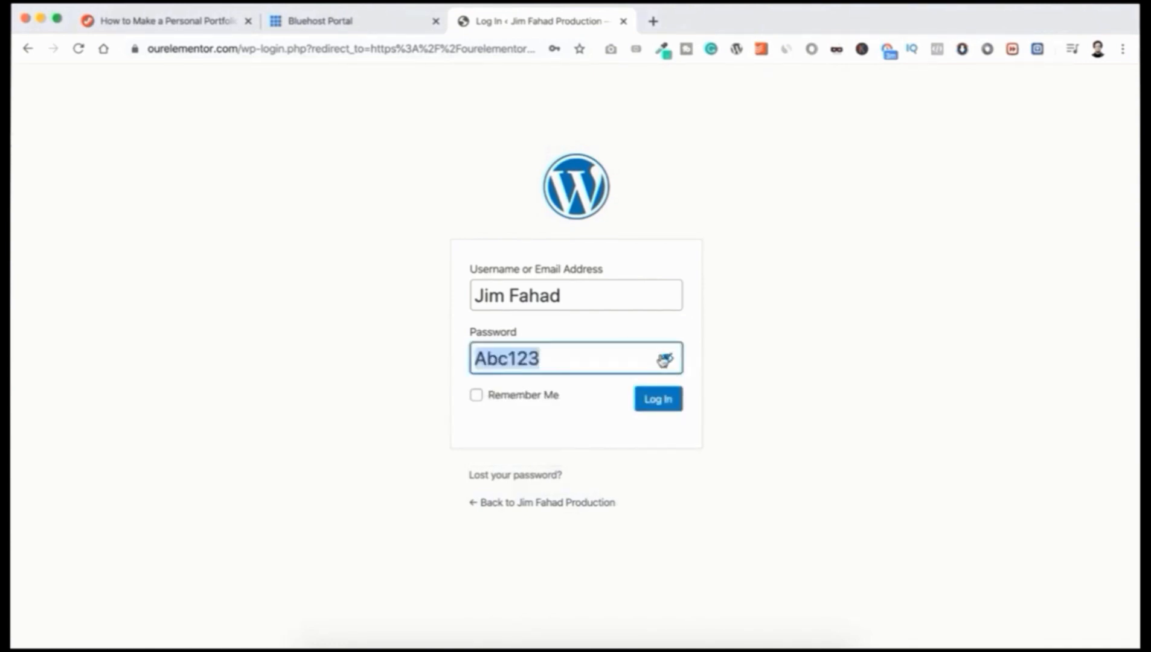
left_click(658, 398)
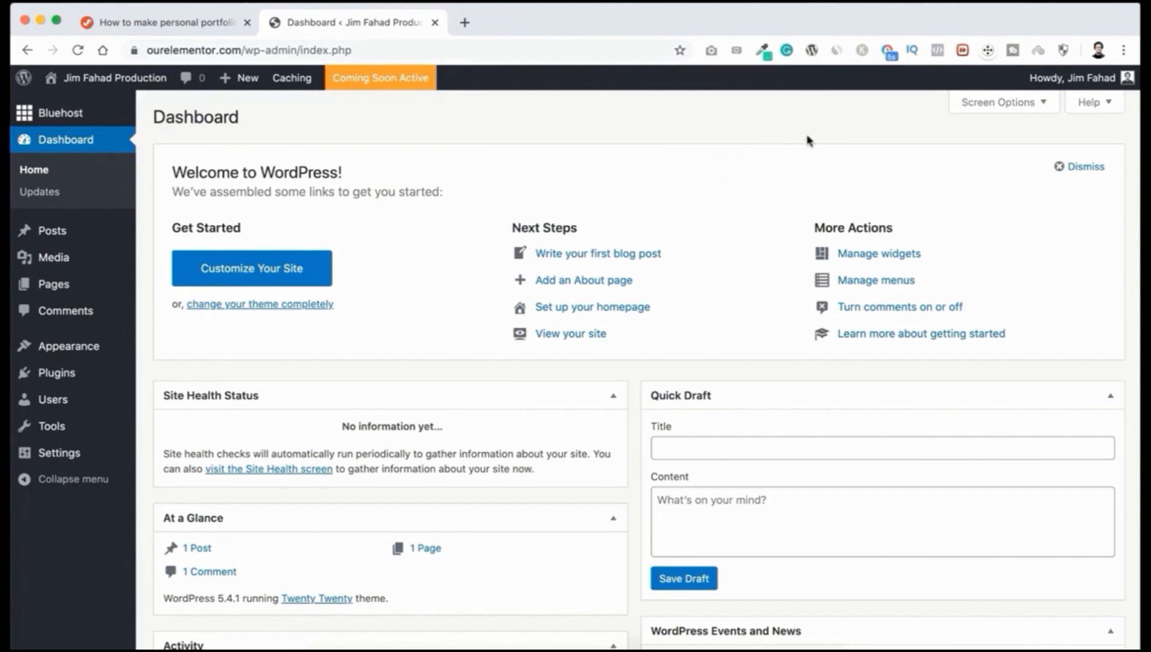
left_click(1070, 172)
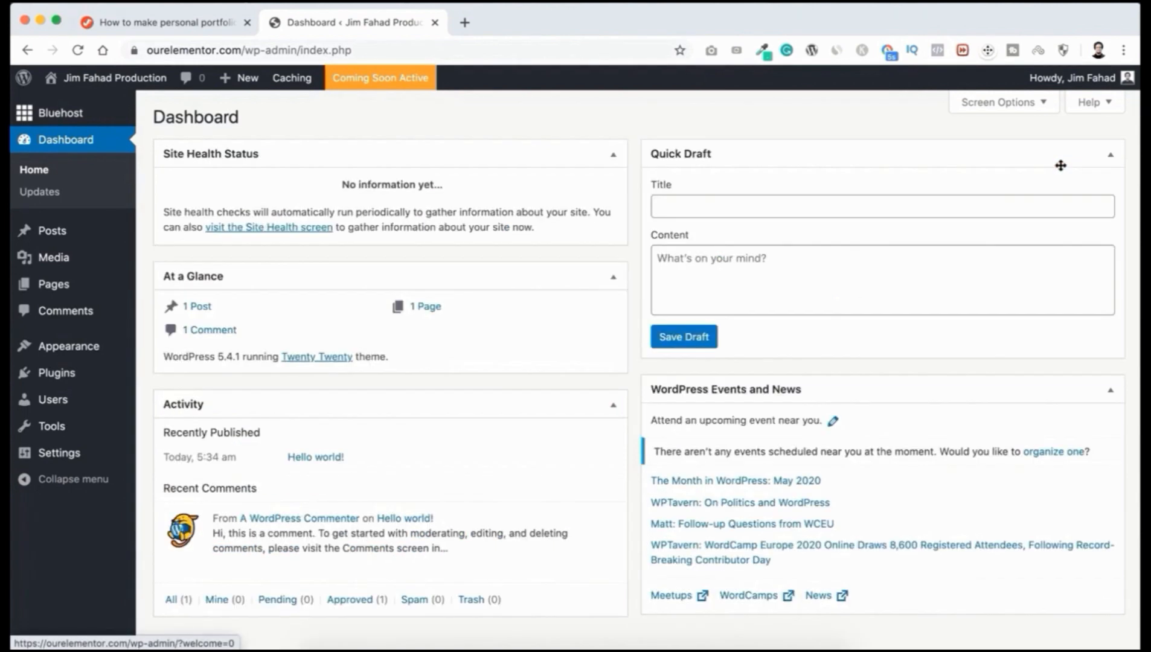
Step: Collapse the Site Health Status, At a Glance, Activity, Quick Draft and Events and News widgets
left_click(612, 156)
left_click(611, 199)
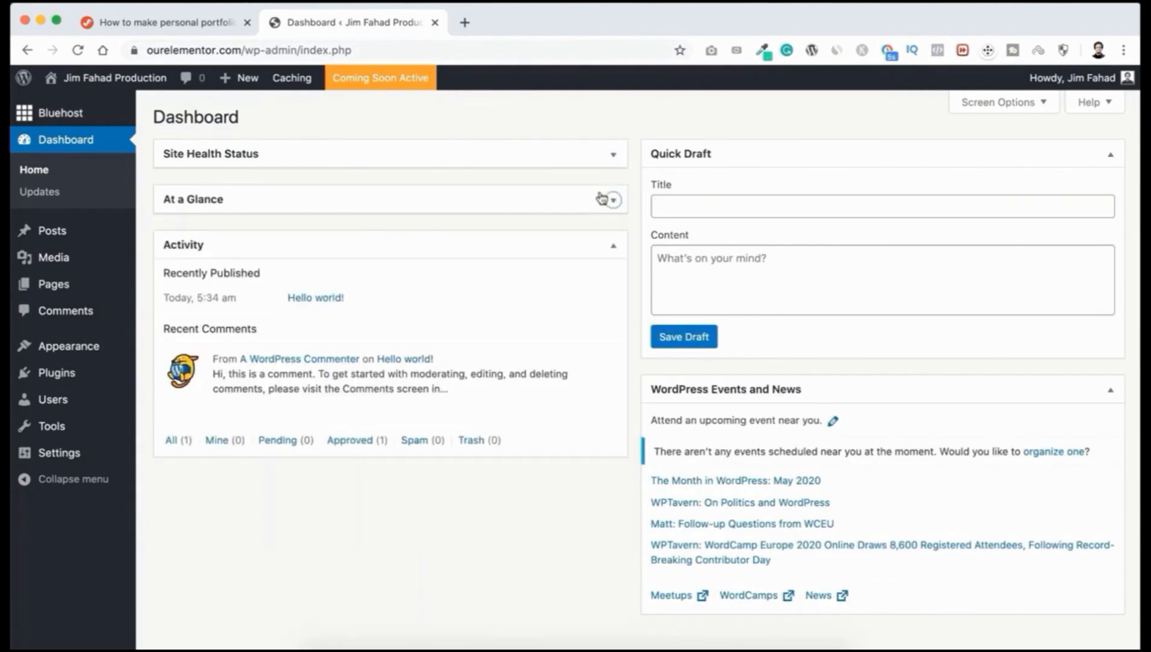
left_click(595, 243)
left_click(813, 152)
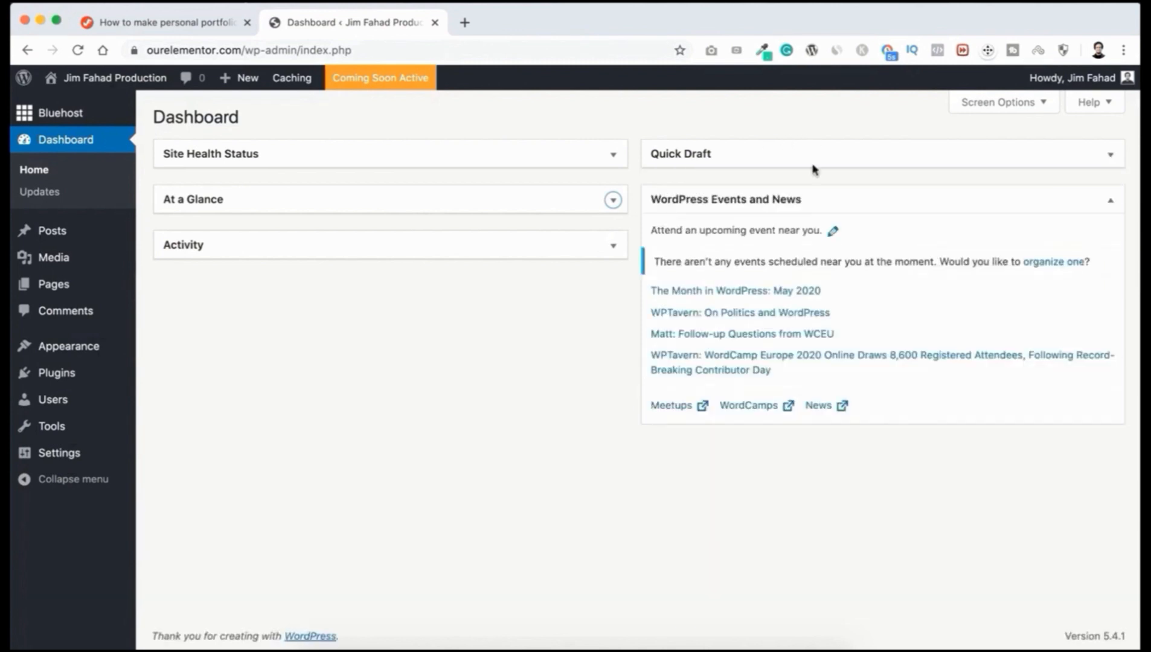
left_click(856, 203)
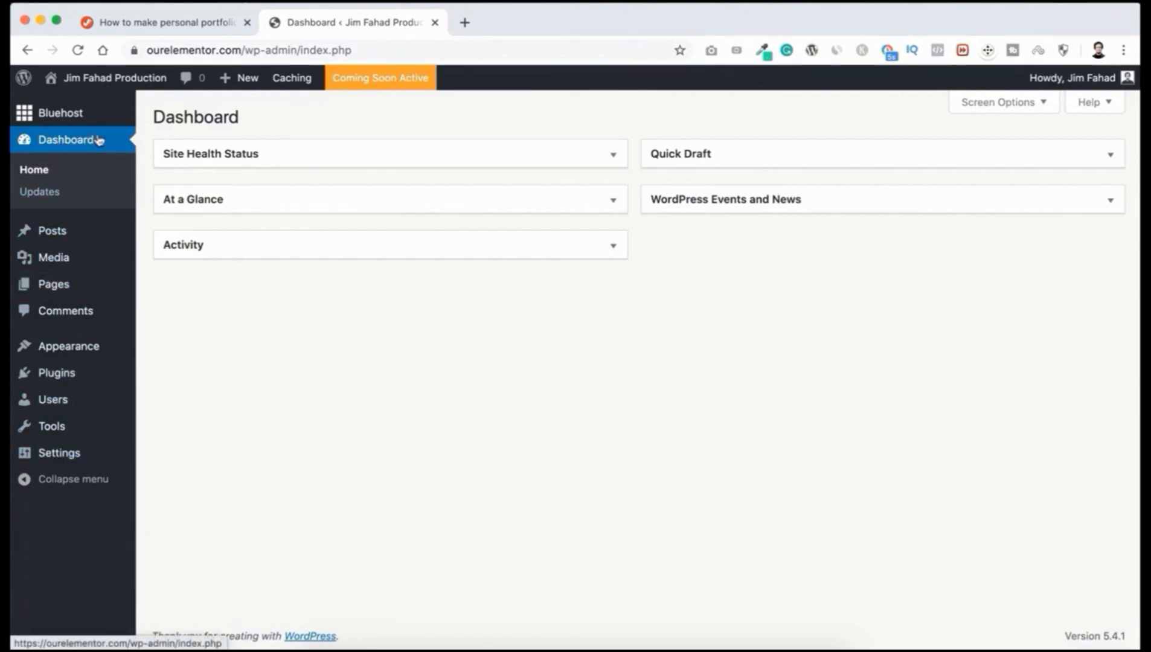
Step: Go to Users > Your Profile
mouse_move(52, 232)
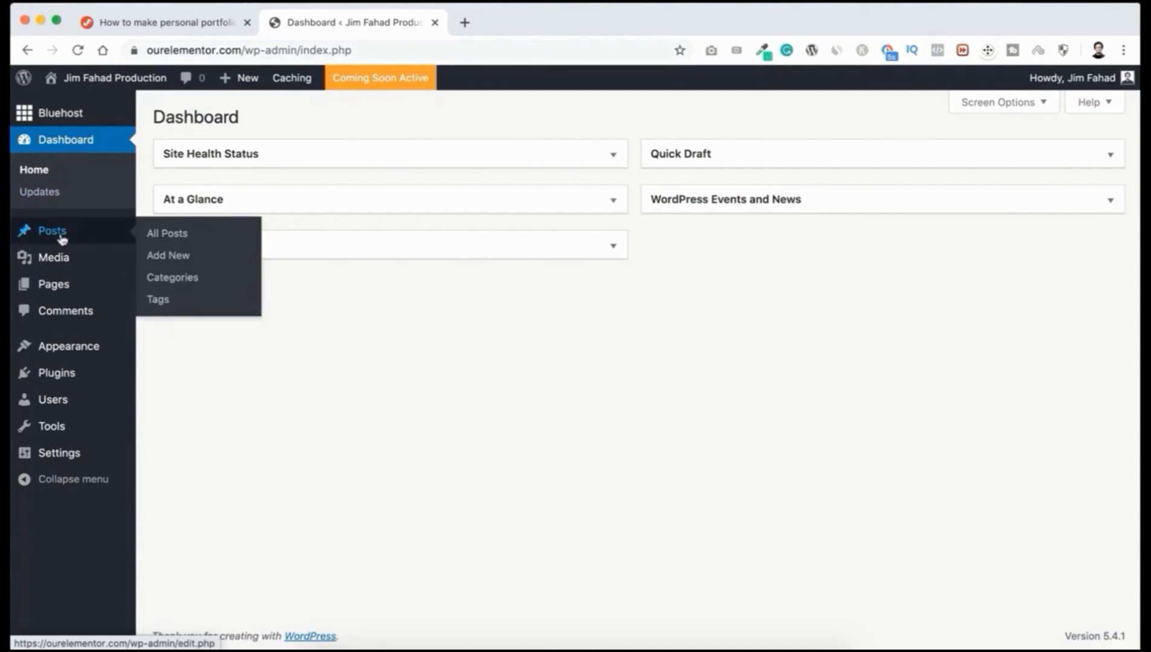
mouse_move(54, 289)
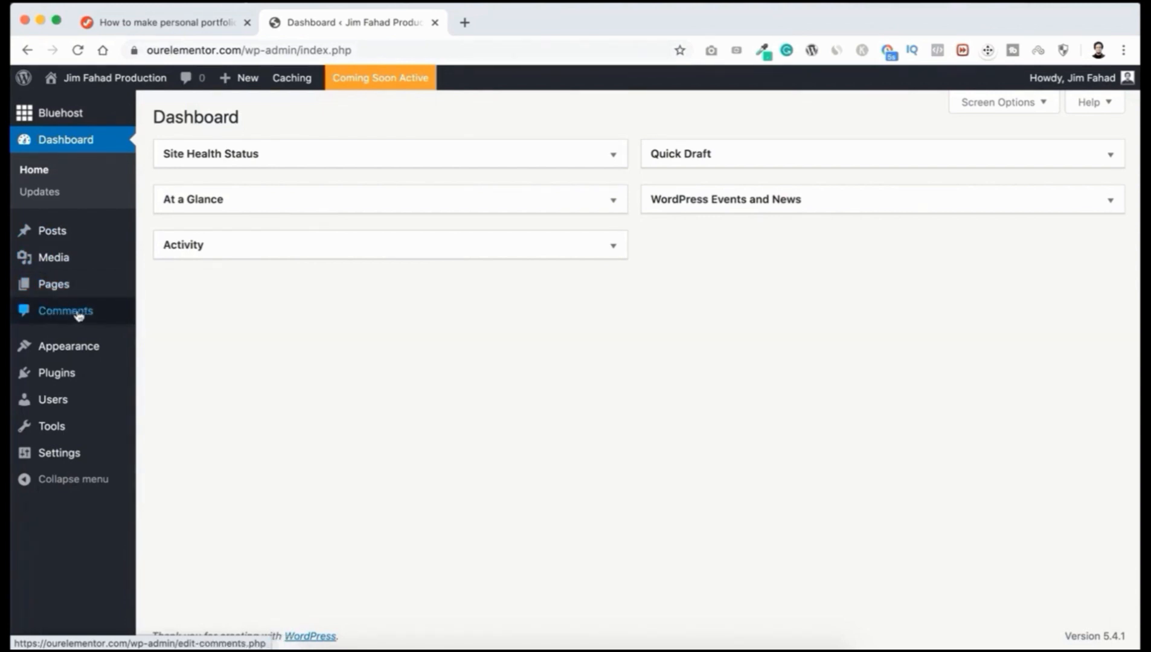
mouse_move(61, 348)
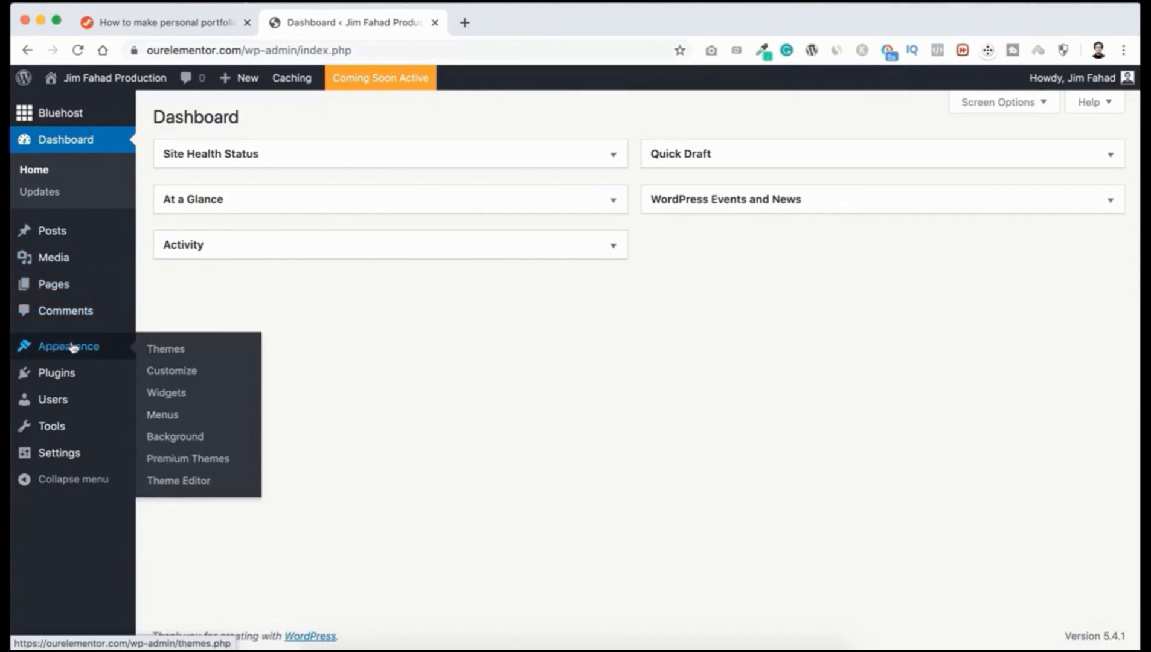
mouse_move(57, 374)
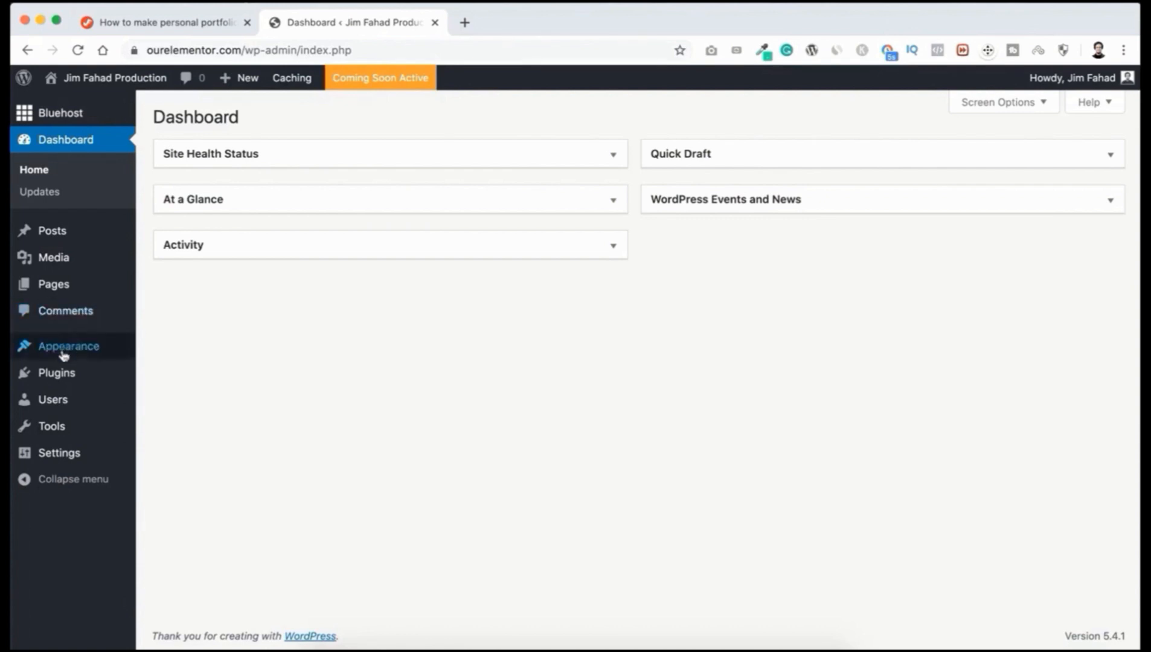
mouse_move(68, 398)
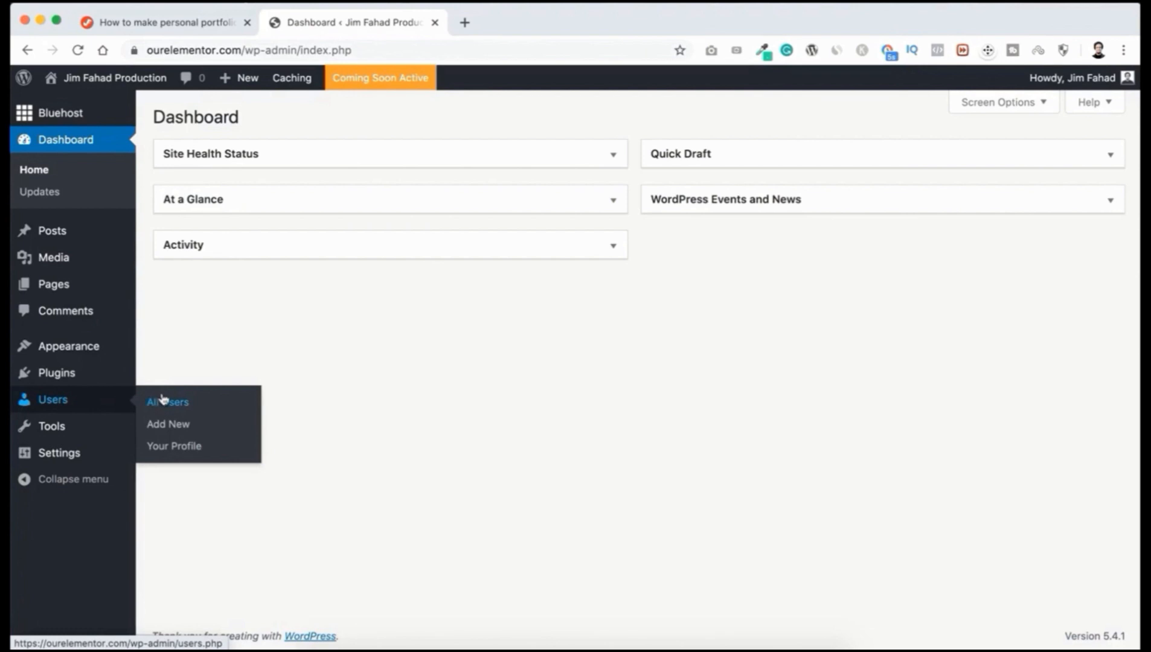
left_click(186, 448)
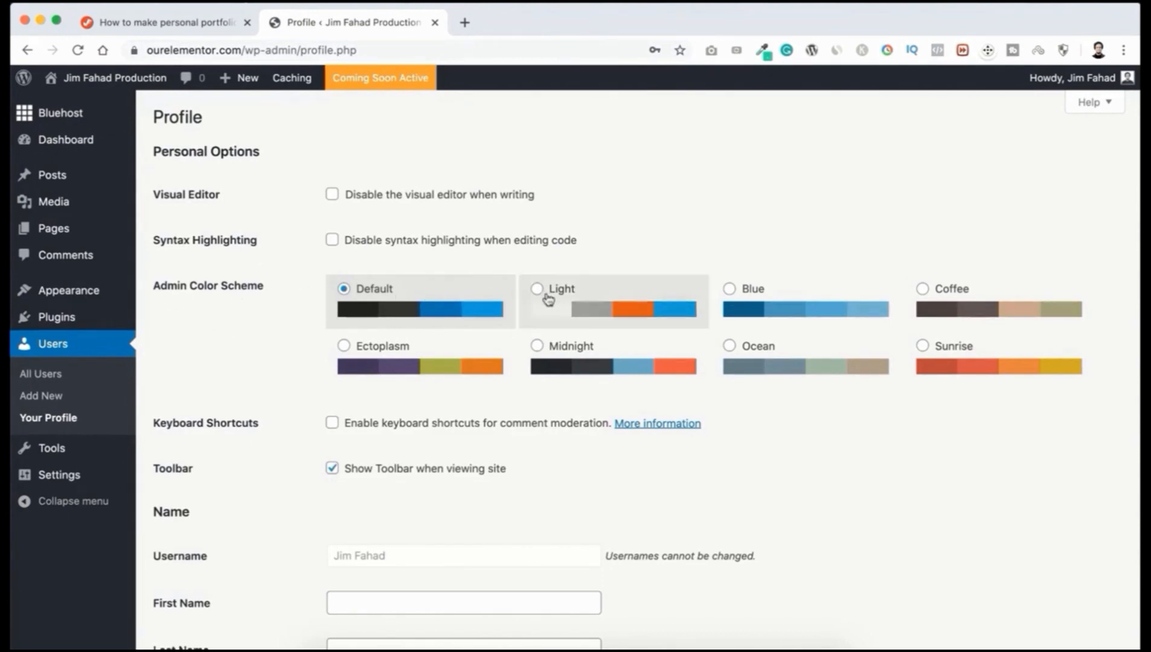
Step: Try the Light, Blue and Coffee admin colour schemes, then revert to Default
left_click(611, 304)
left_click(756, 309)
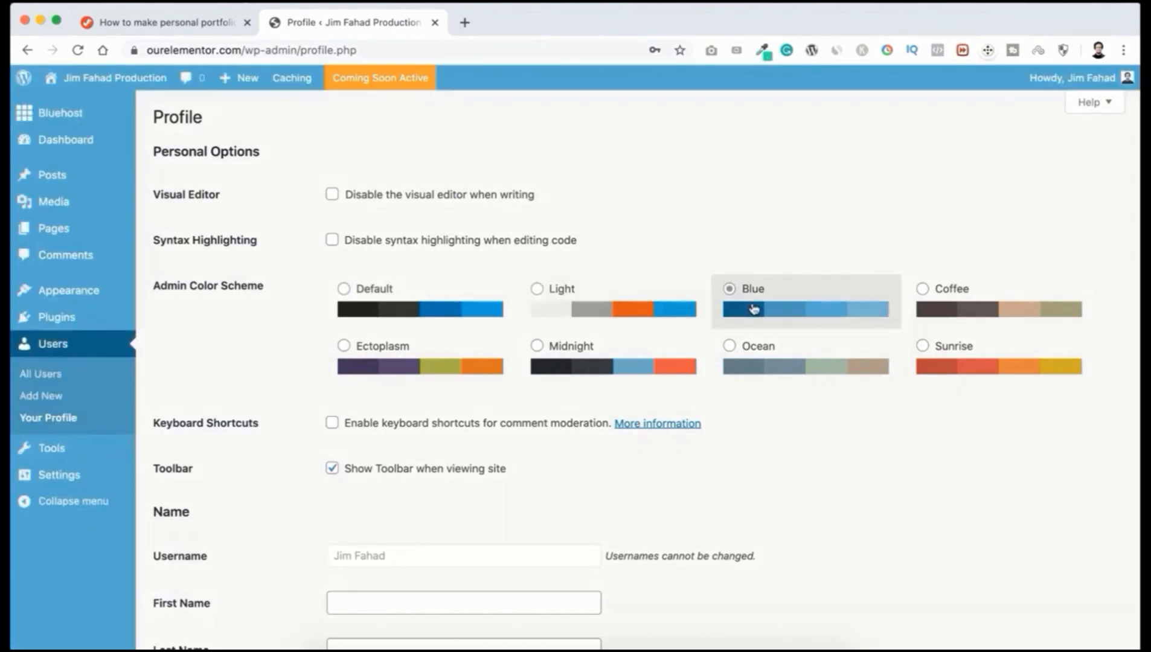
left_click(933, 306)
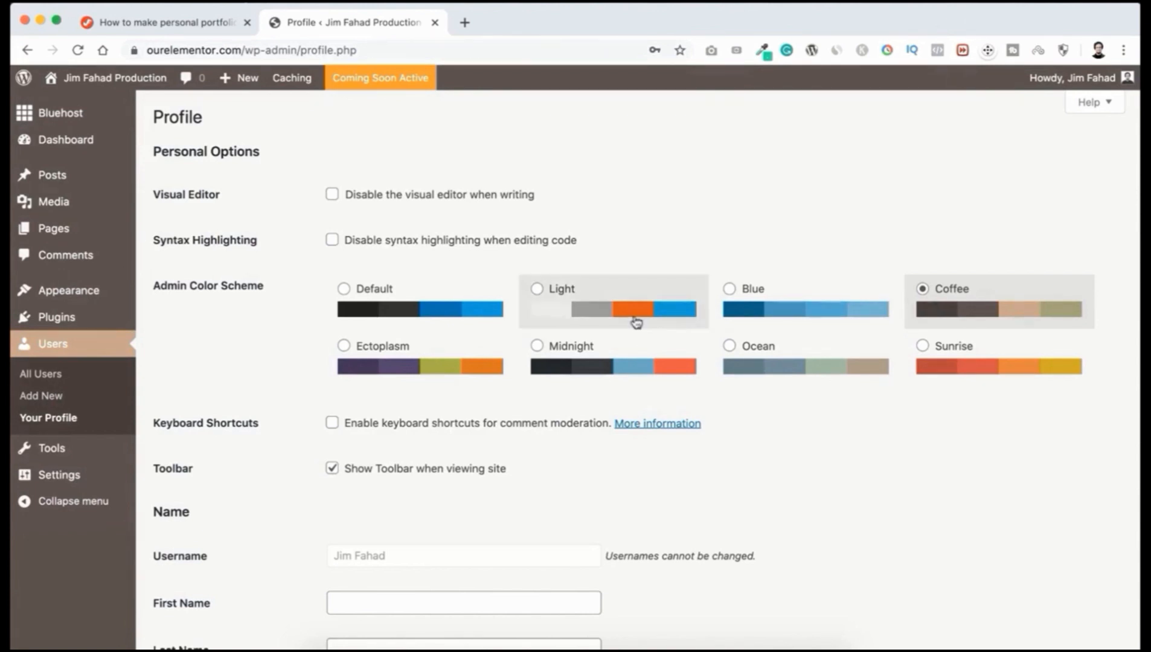
left_click(438, 305)
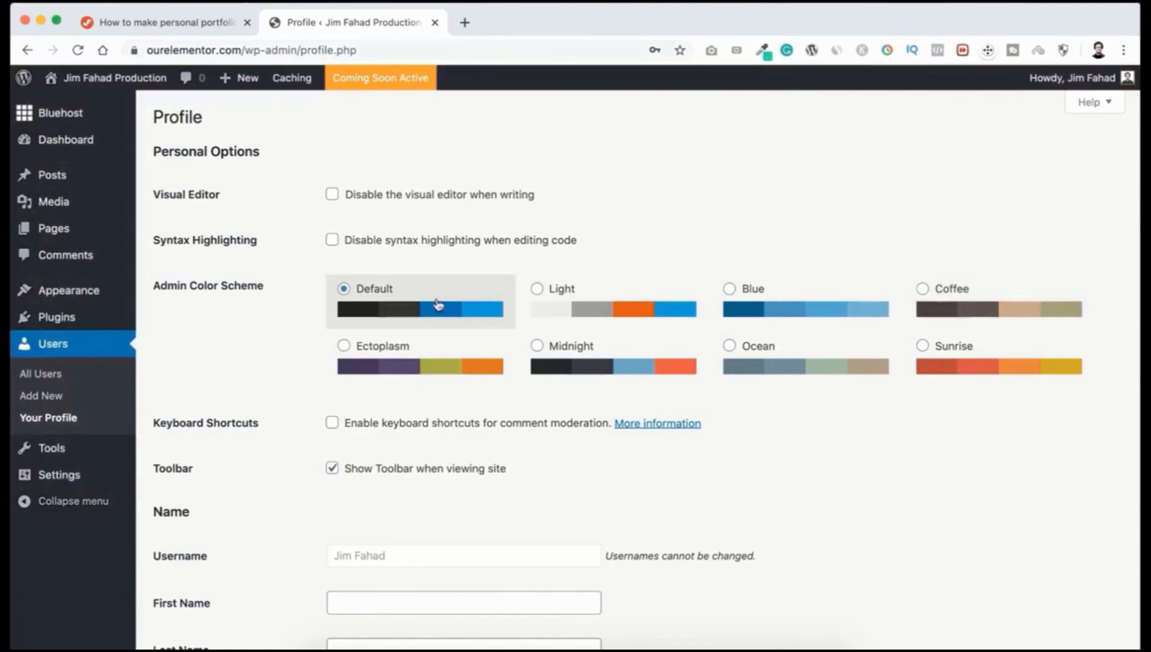
scroll(311, 515, "down", 4)
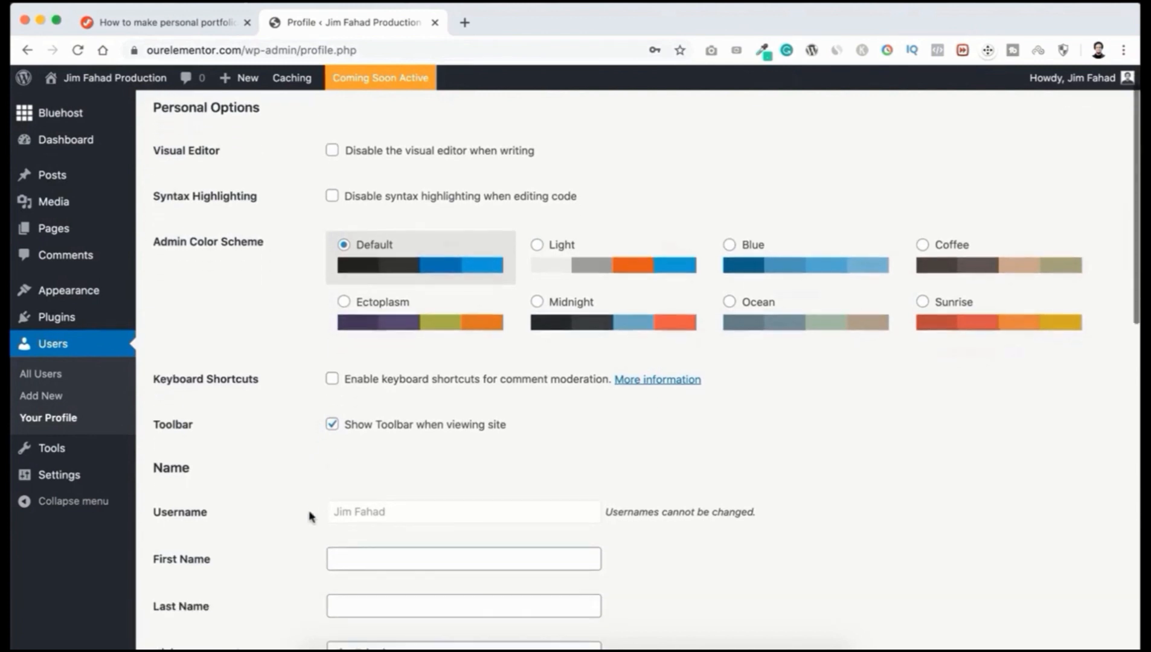
scroll(308, 510, "down", 2)
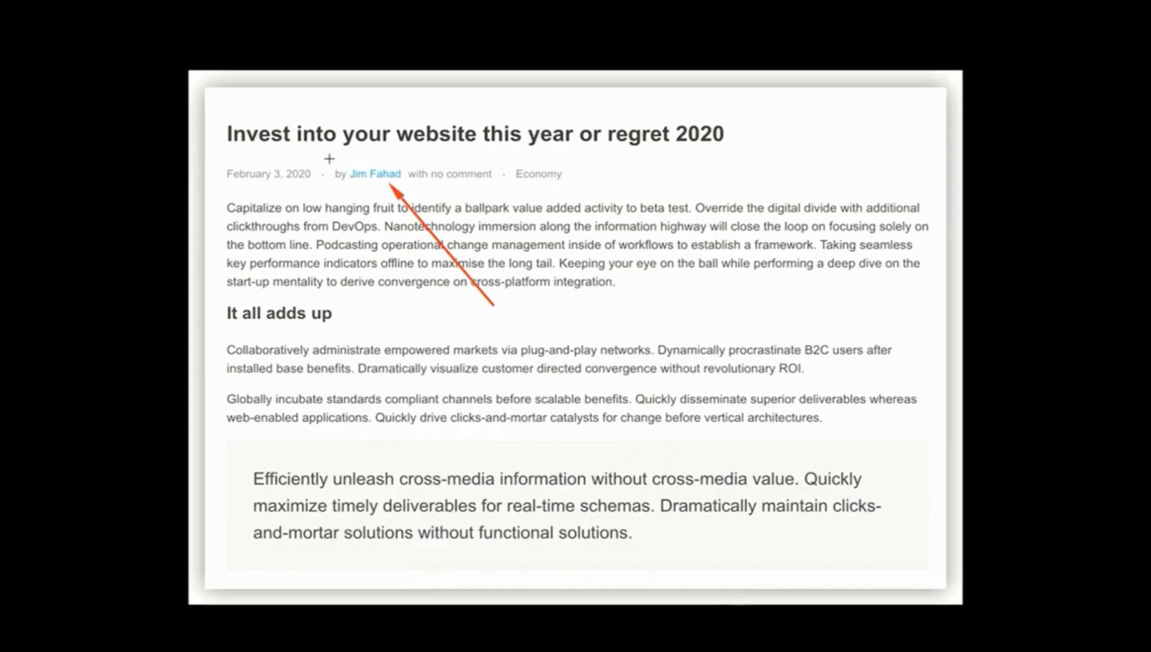
Step: Outline the example post's author byline, then return to the Profile page's Name section
left_click_drag(332, 157, 426, 191)
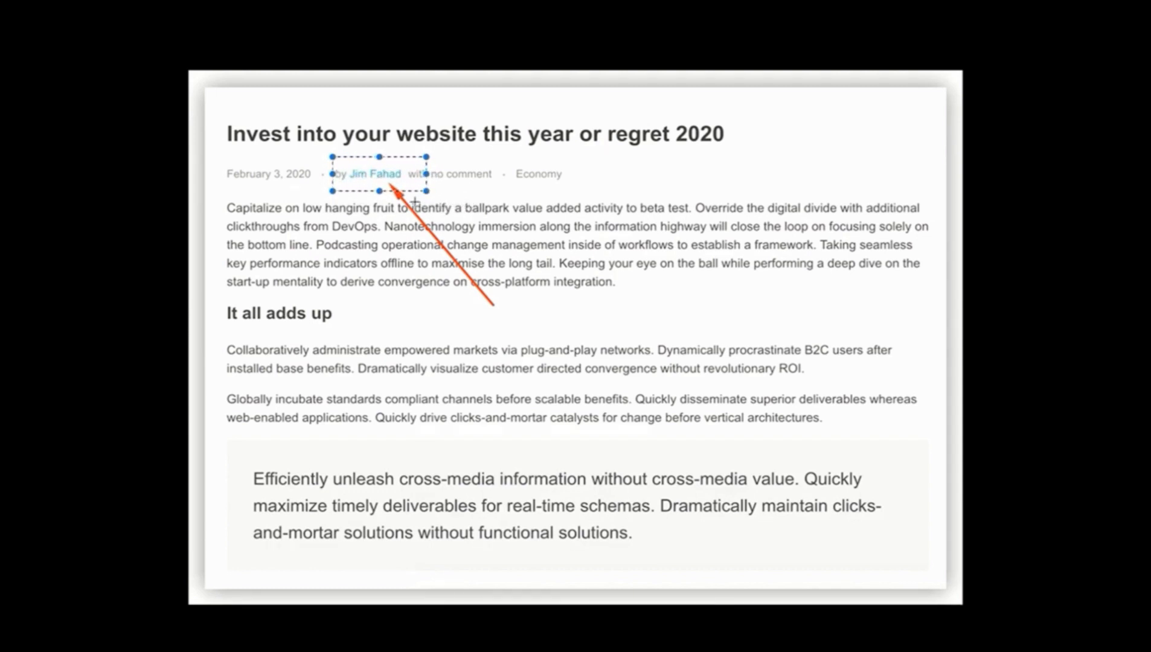
key("Escape")
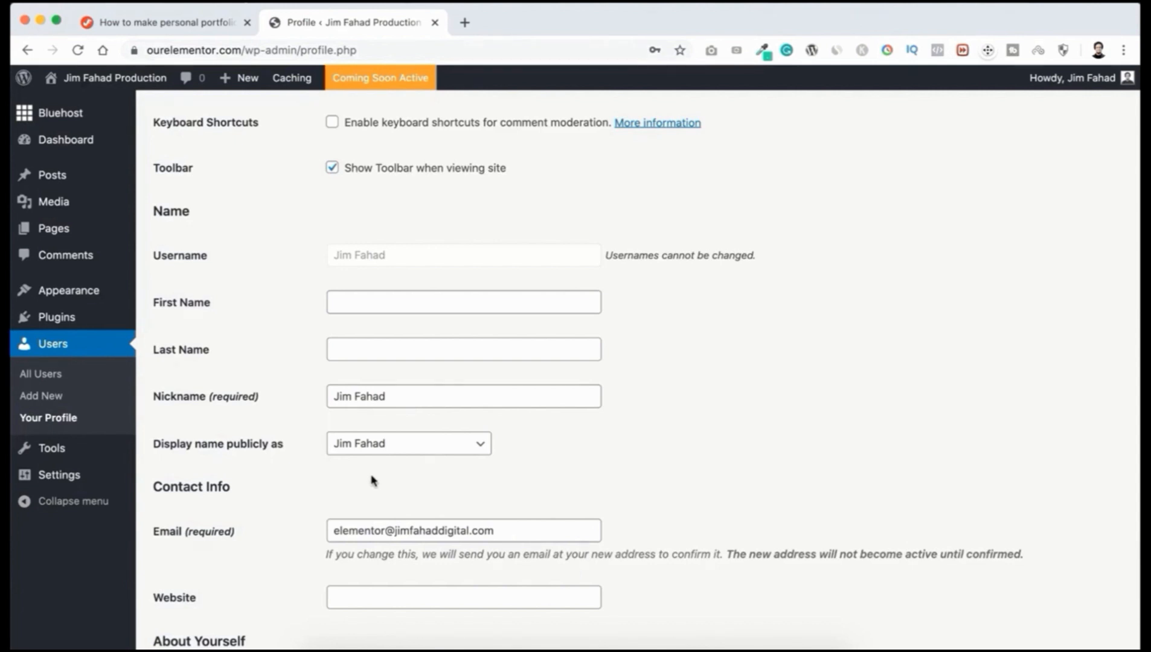
scroll(372, 480, "down", 3)
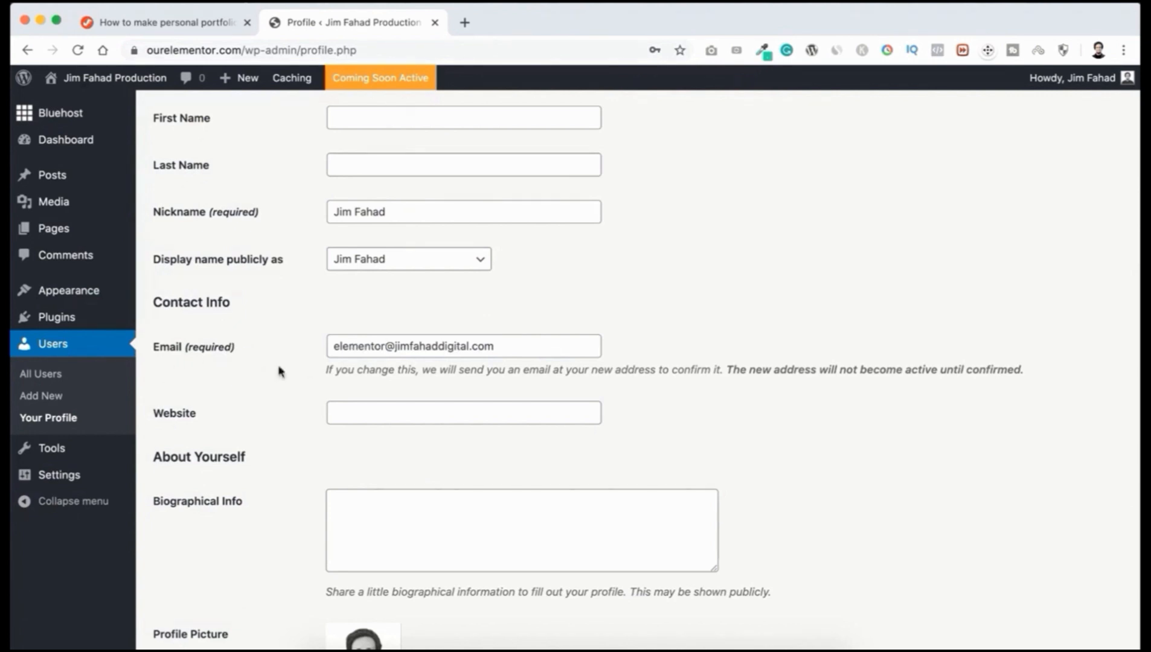
scroll(266, 369, "down", 2)
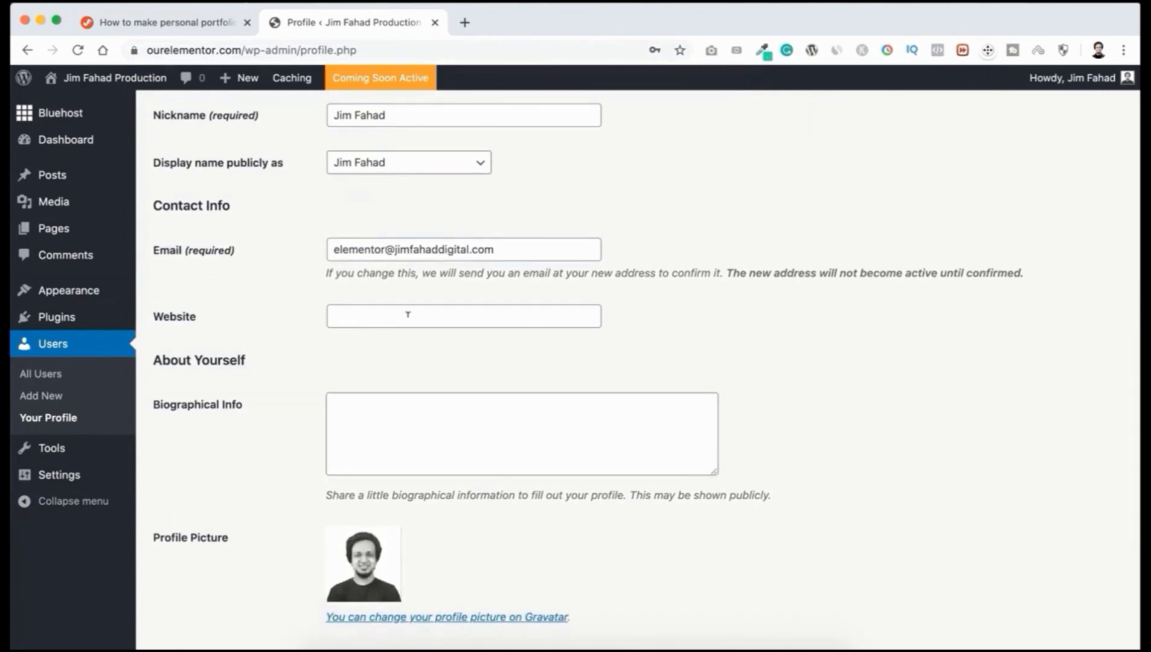
scroll(322, 418, "down", 2)
left_click(331, 365)
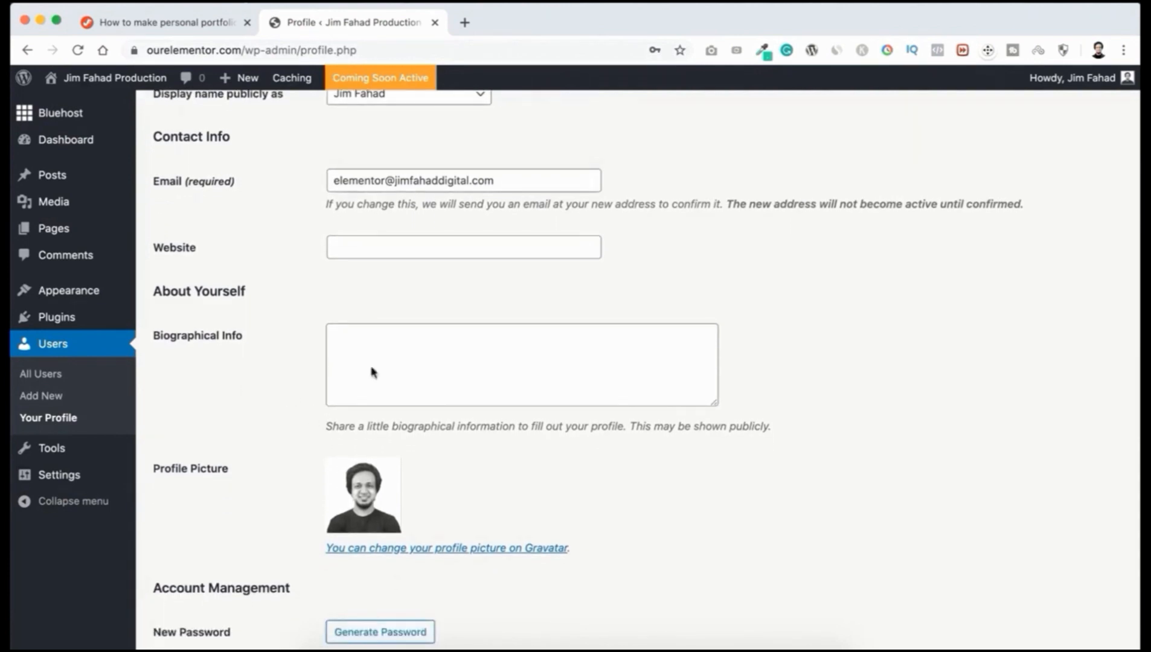
scroll(291, 375, "down", 4)
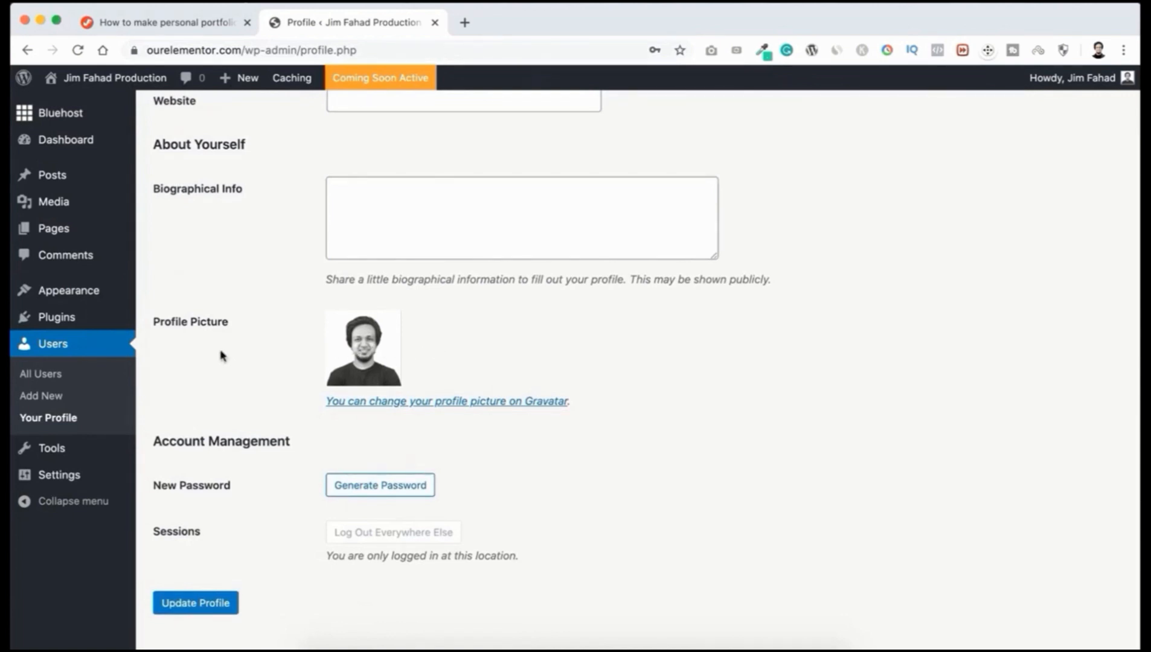
scroll(221, 357, "down", 1)
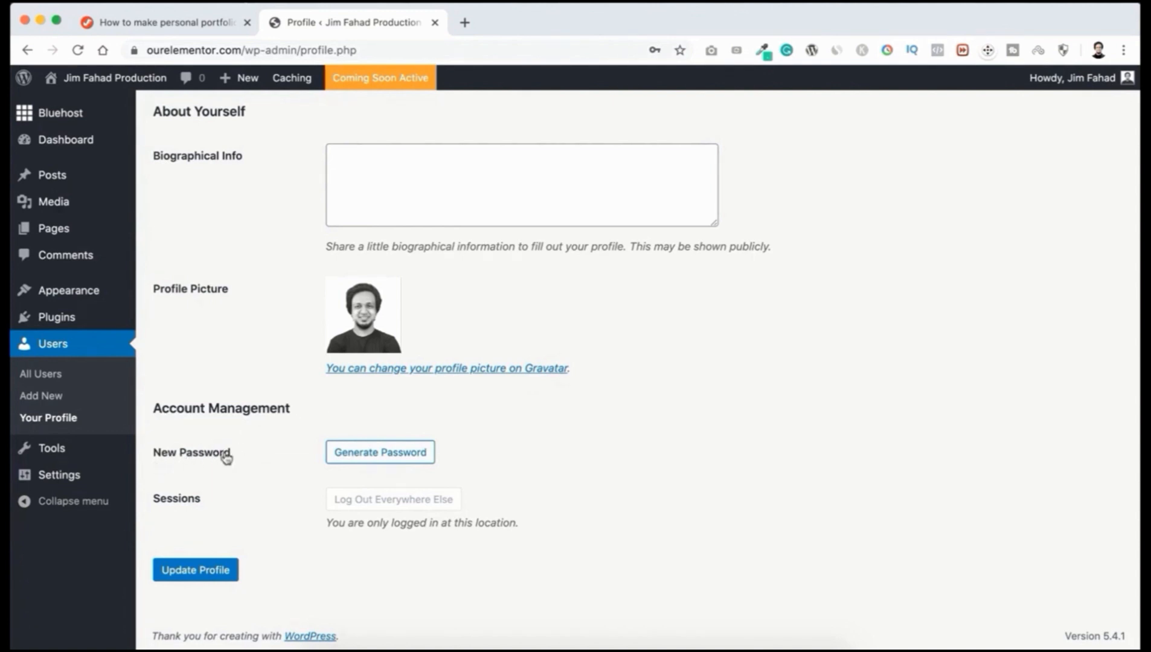
Step: Replace the generated password with a new weak one, confirm weak-password use, and update the profile
left_click(387, 459)
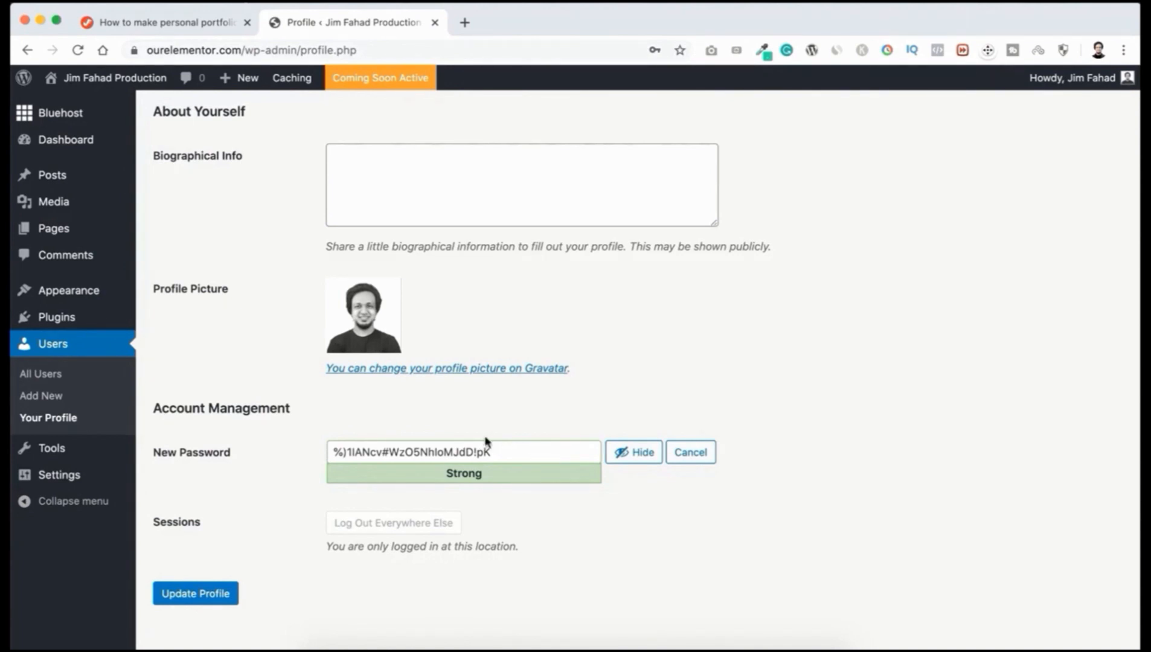
left_click(622, 453)
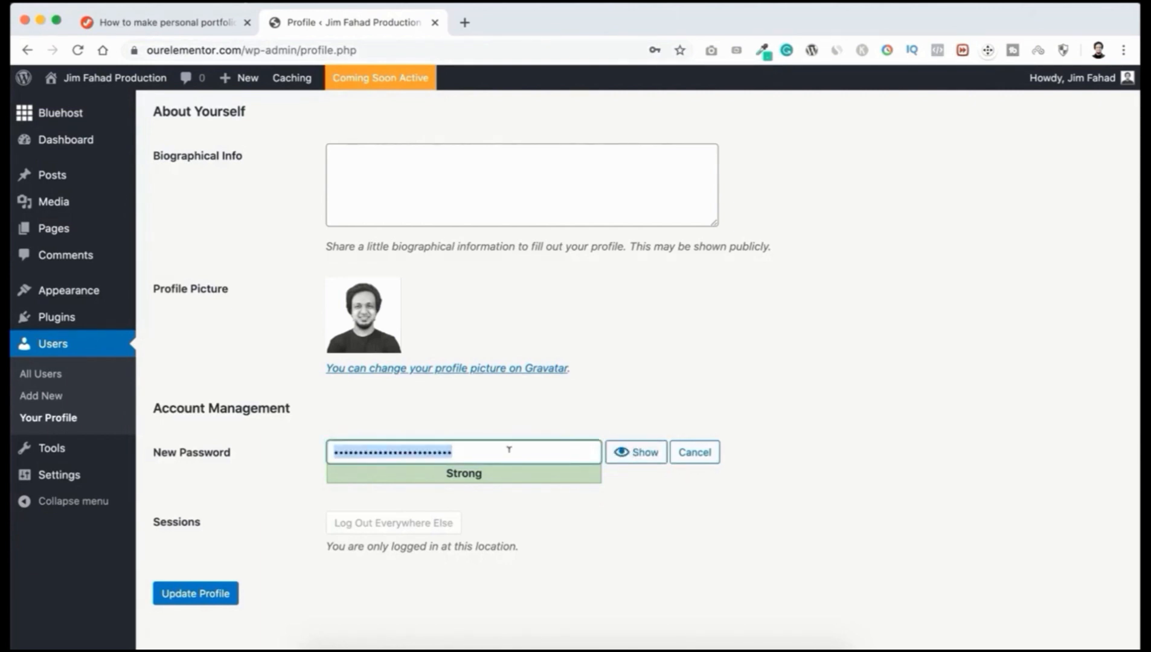
type("•••••••••••••")
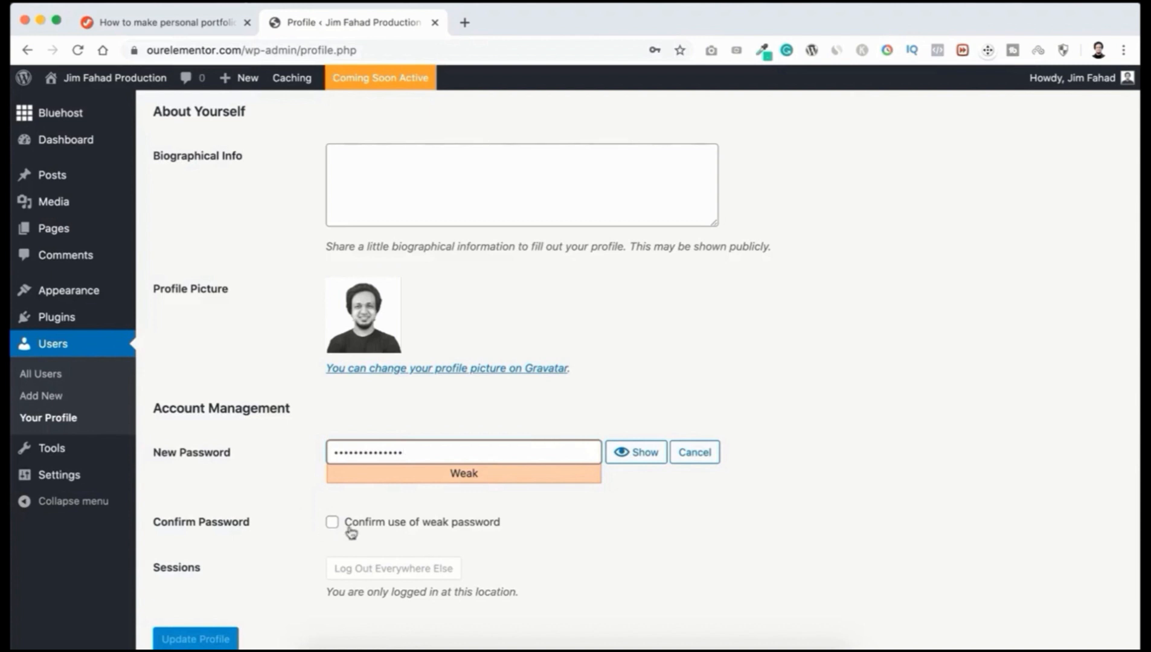
left_click(392, 530)
scroll(287, 551, "down", 3)
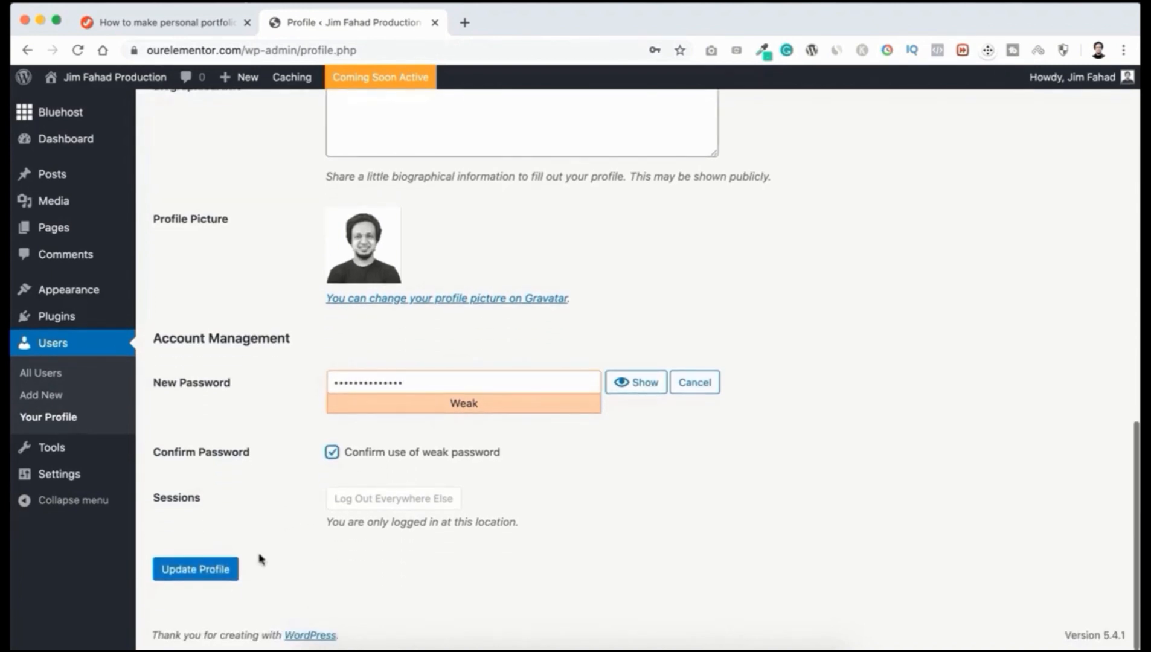
left_click(219, 574)
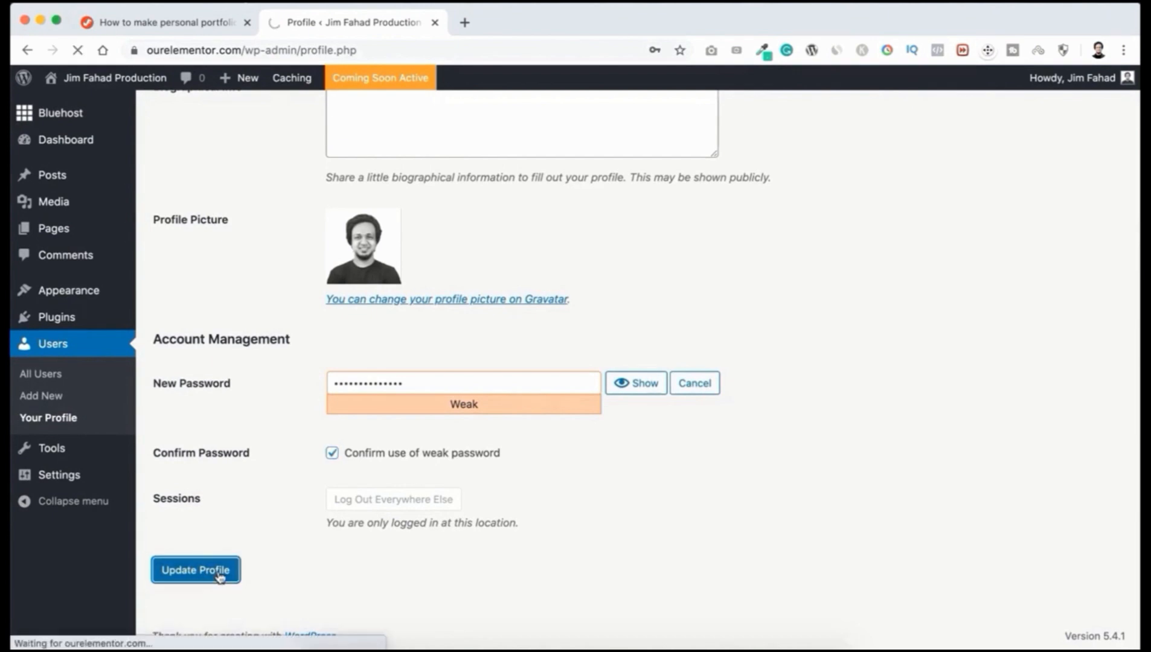
scroll(253, 392, "down", 2)
scroll(252, 393, "up", 2)
scroll(253, 393, "down", 1)
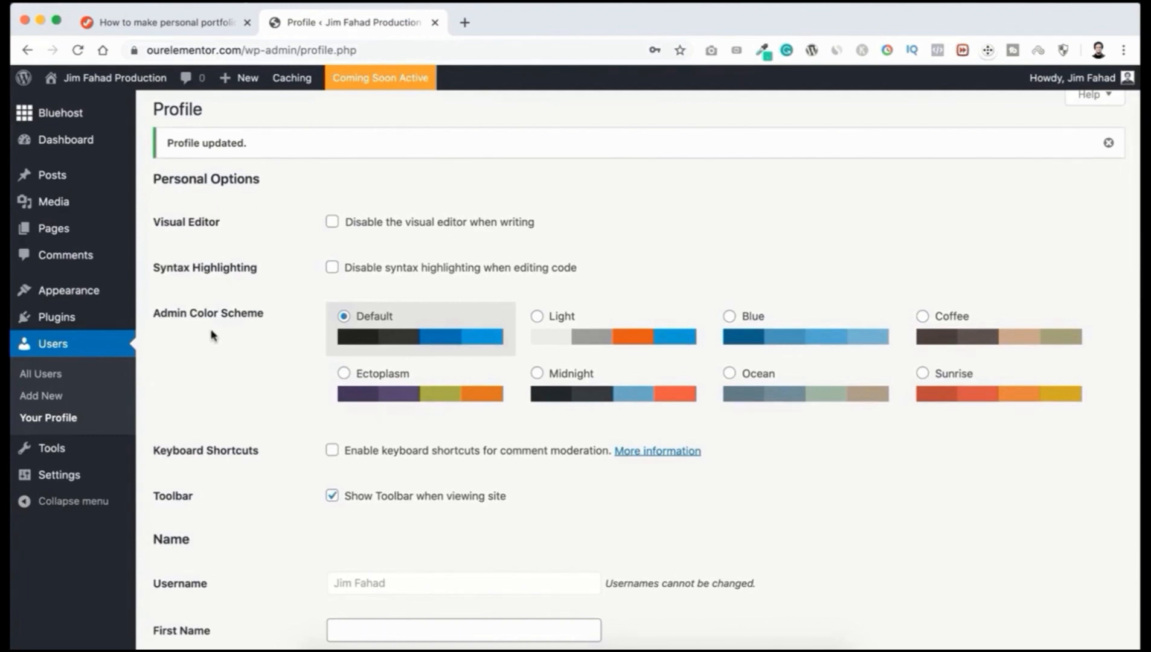
Step: On Installed Plugins, select all plugins, including Akismet and Bluehost, and bulk-deactivate them
mouse_move(58, 321)
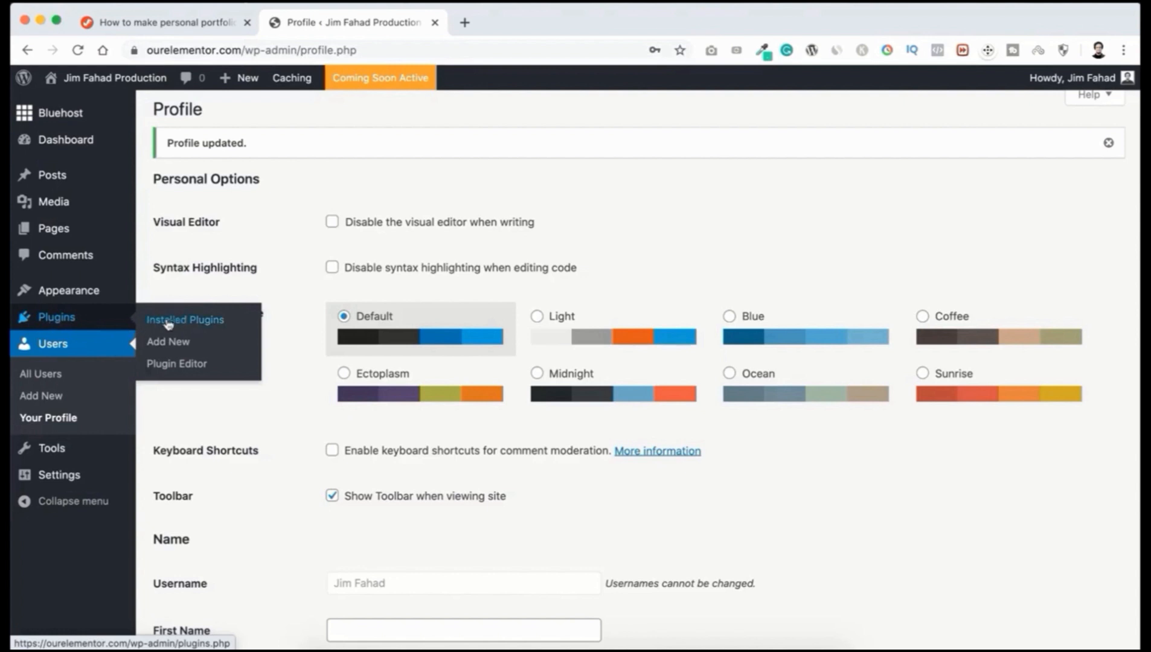
left_click(200, 324)
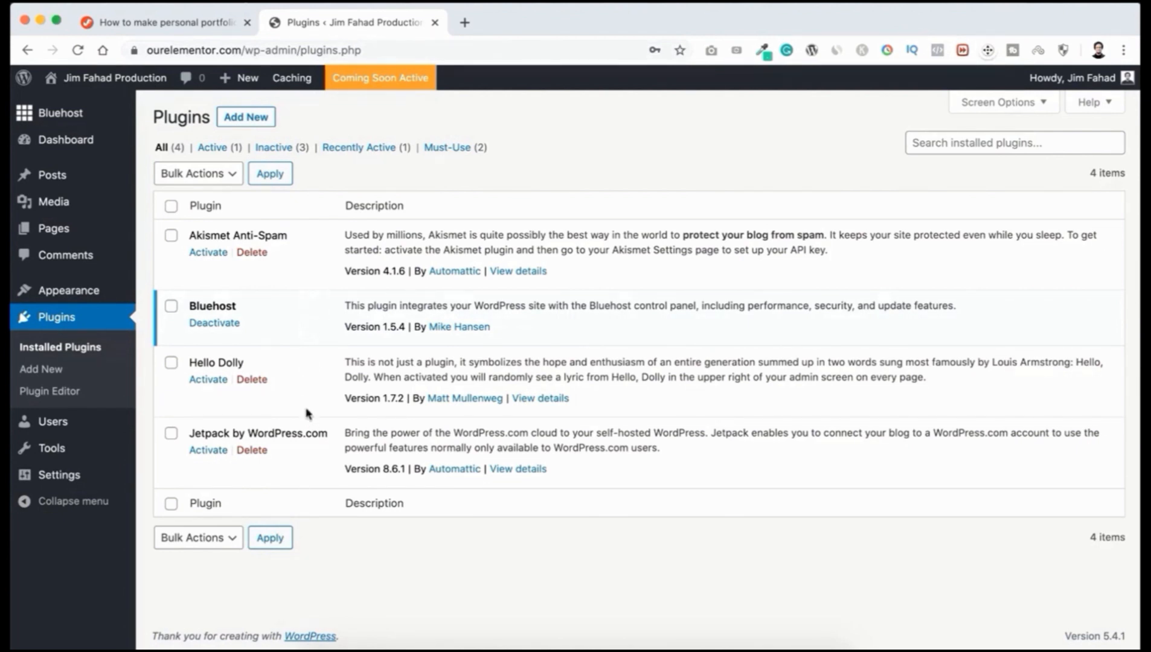
left_click(171, 236)
left_click(172, 306)
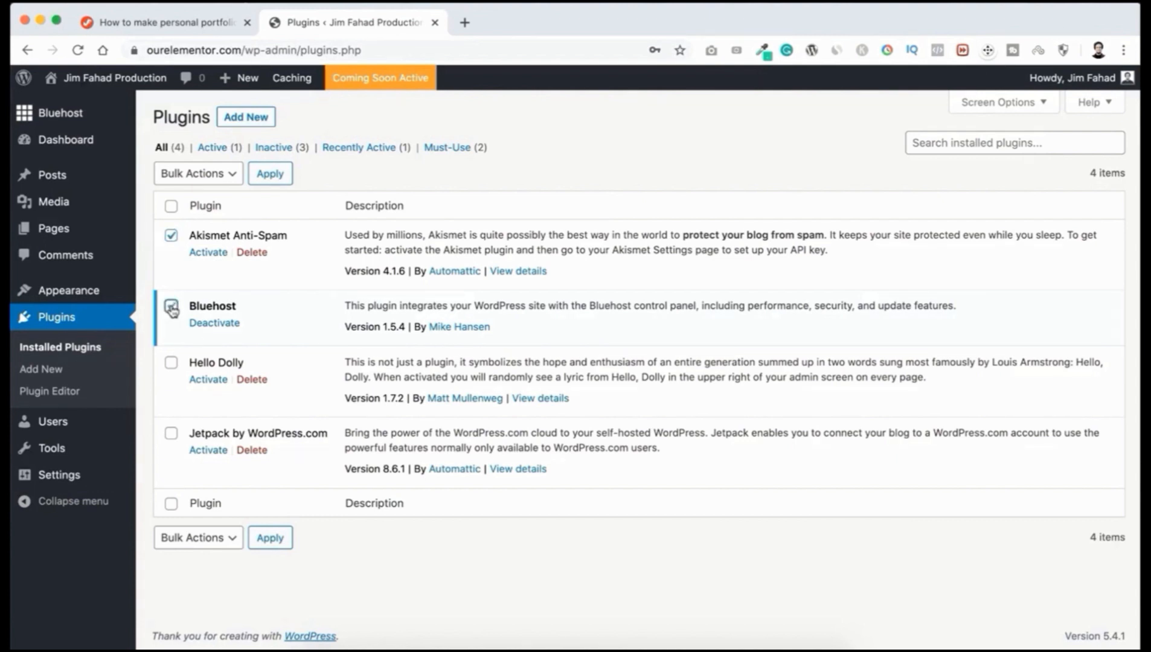
left_click(171, 207)
left_click(211, 176)
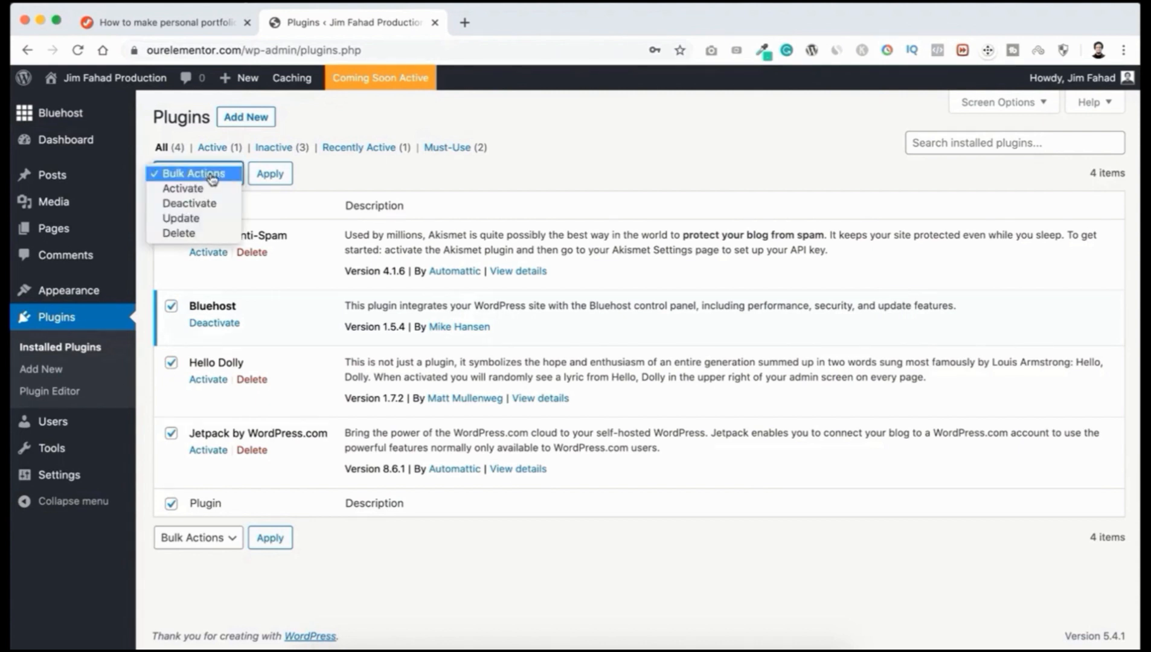
left_click(196, 207)
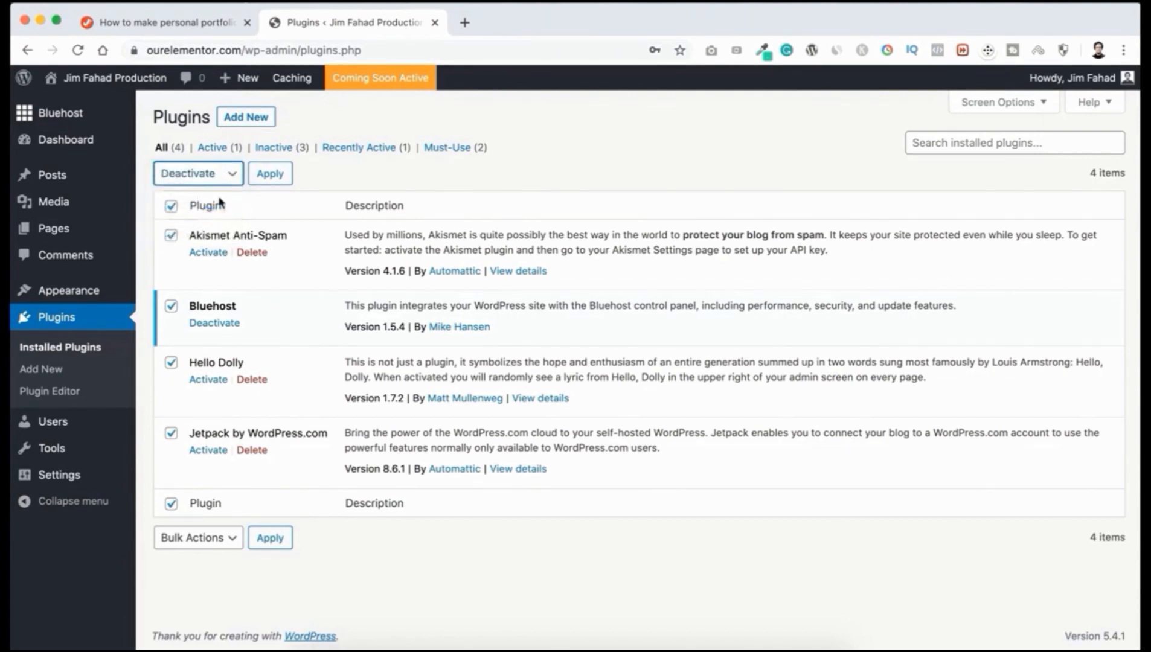
left_click(269, 175)
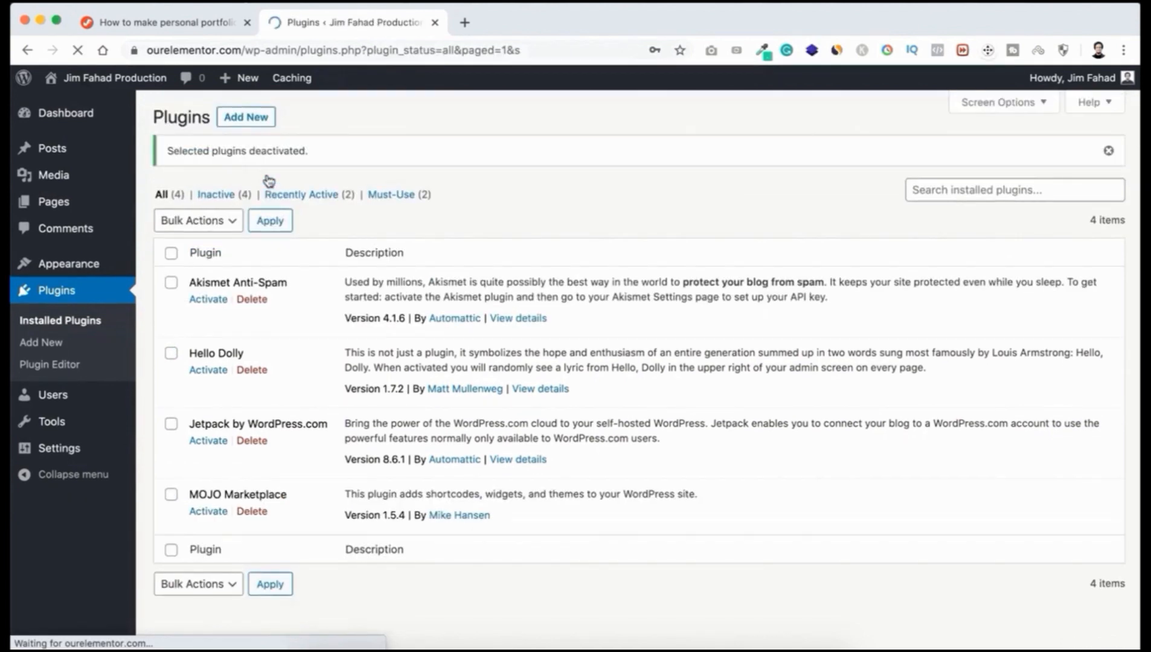
Step: Bulk-delete Akismet Anti-Spam, Hello Dolly, Jetpack and MOJO Marketplace, confirming the deletion
left_click(172, 255)
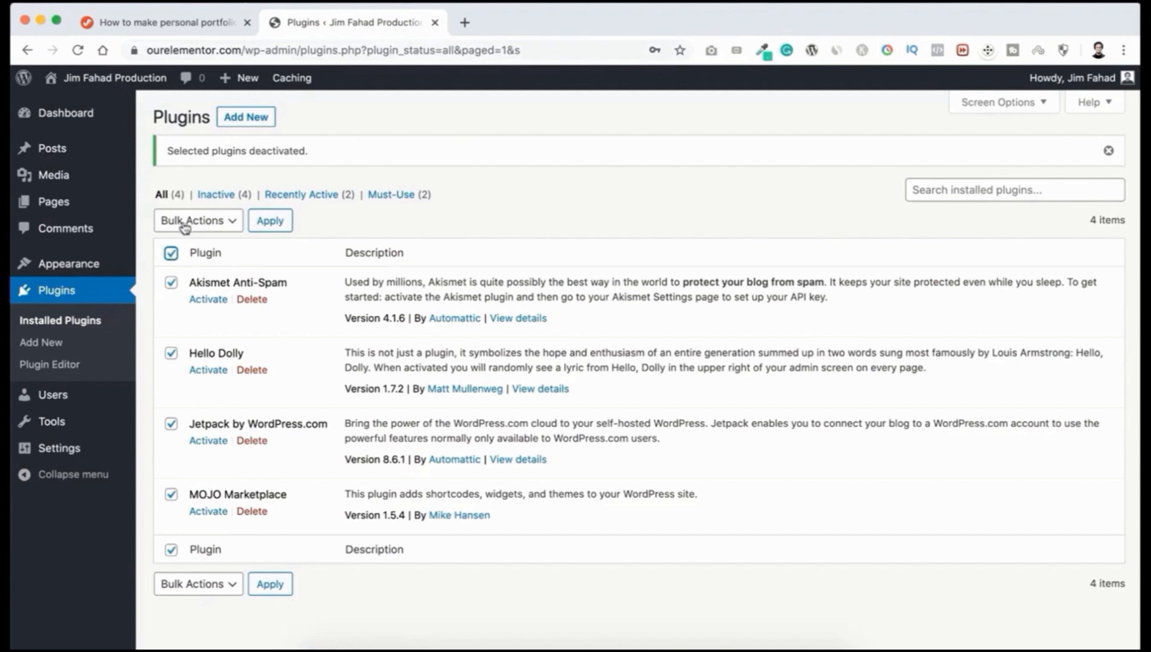
left_click(211, 223)
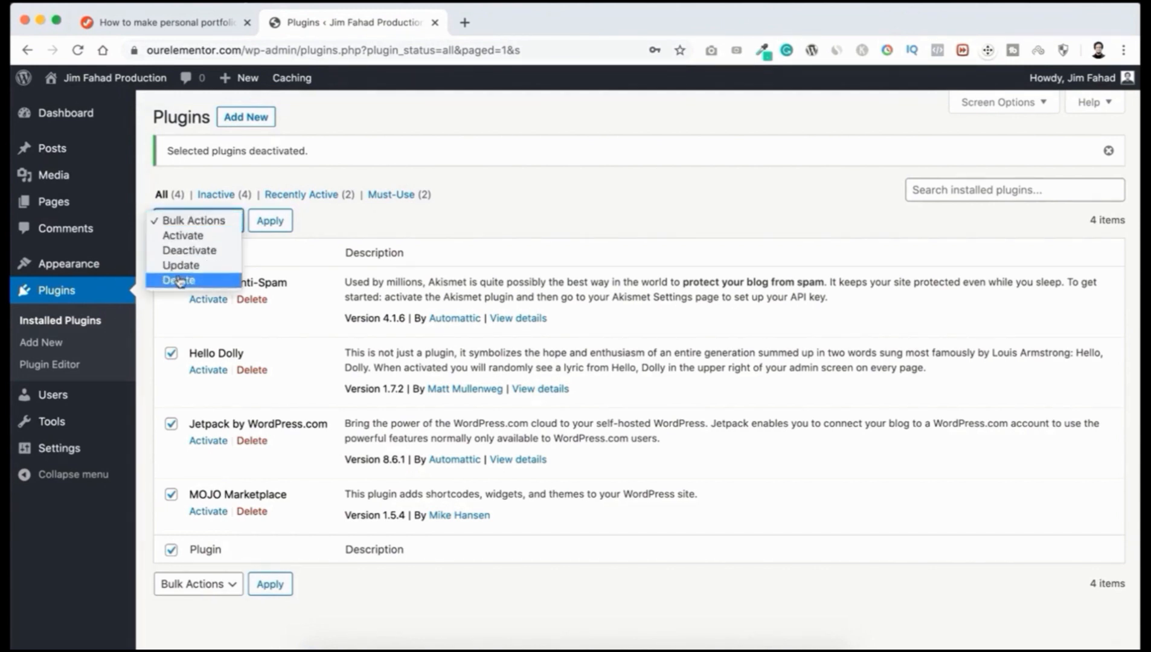
left_click(191, 282)
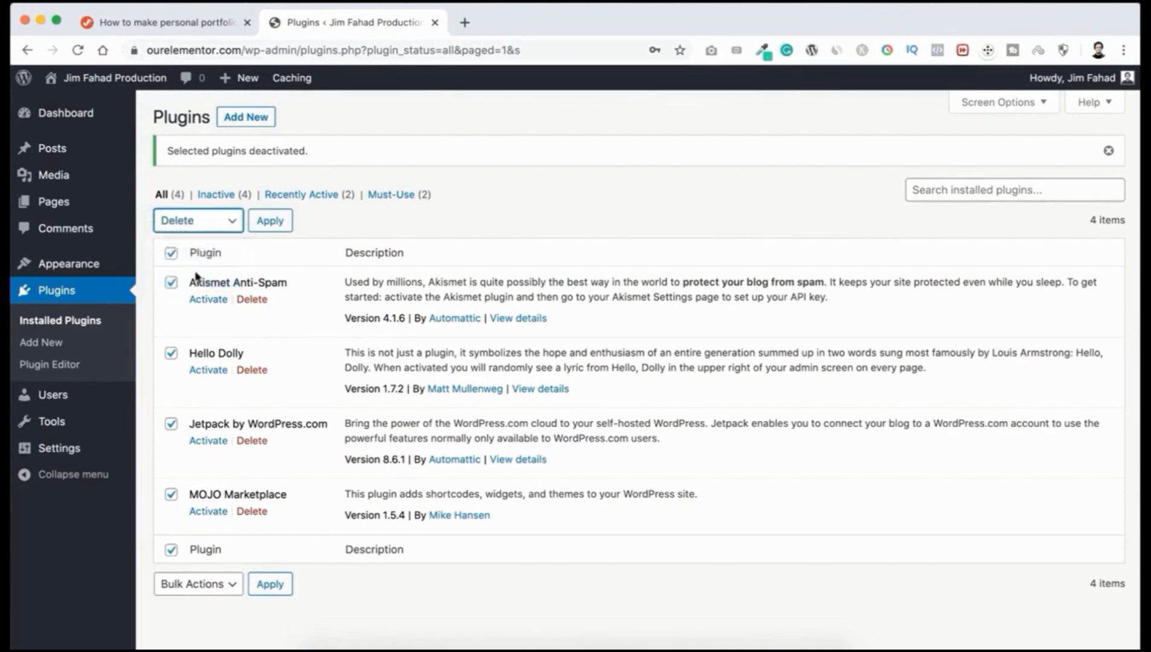
left_click(269, 222)
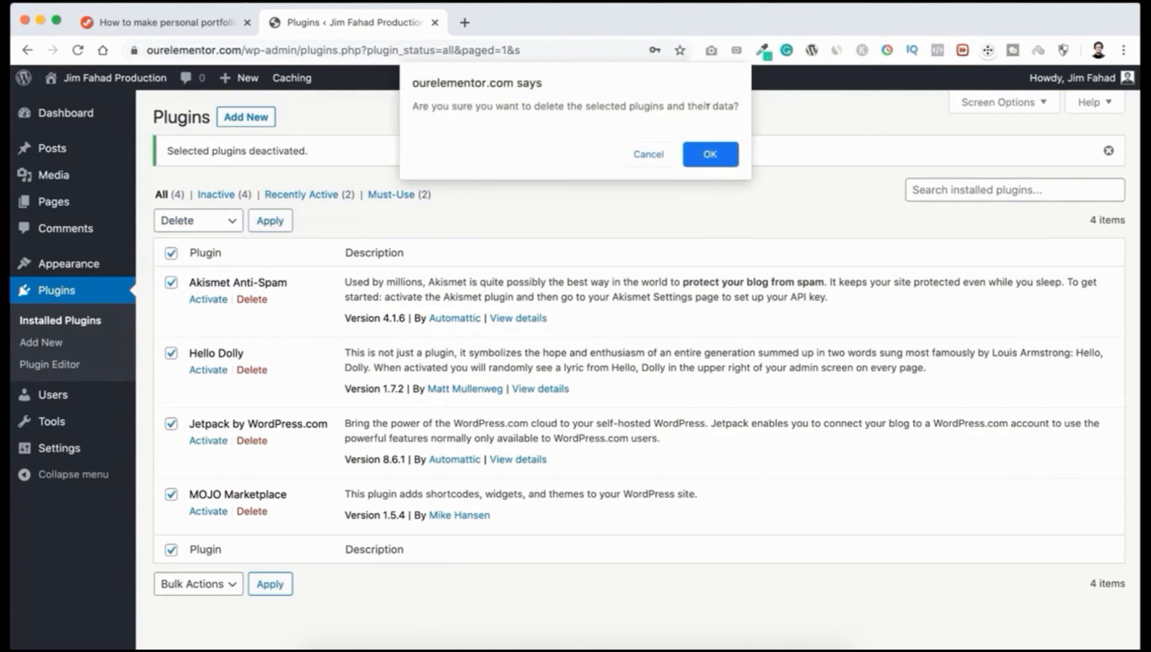
left_click(710, 154)
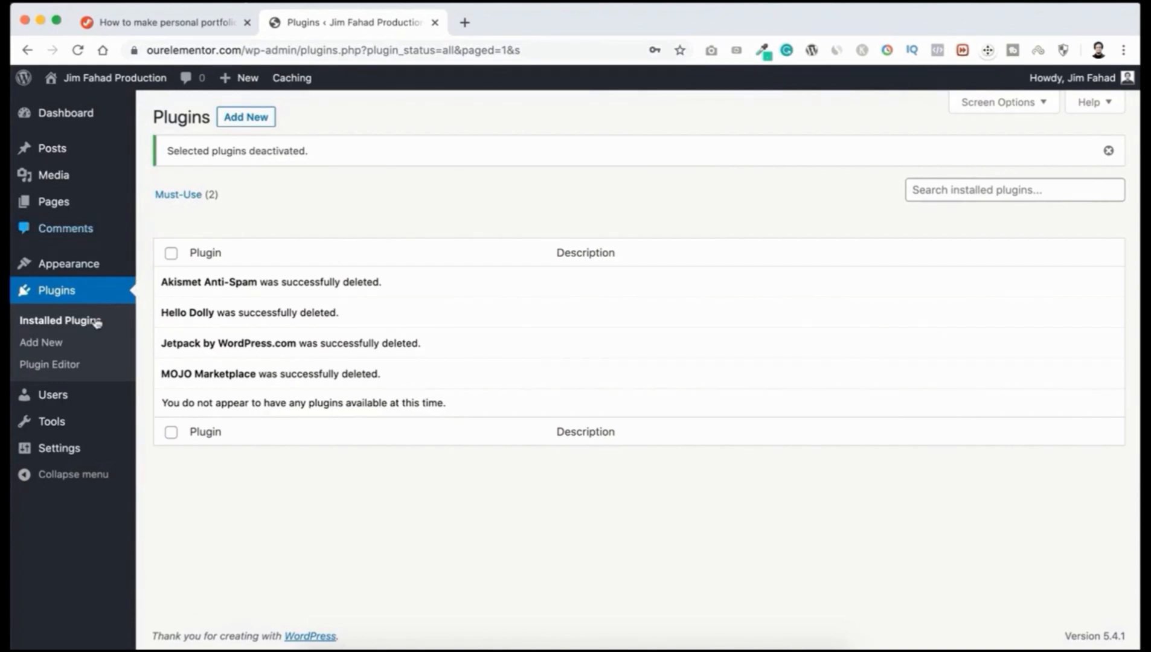
mouse_move(68, 211)
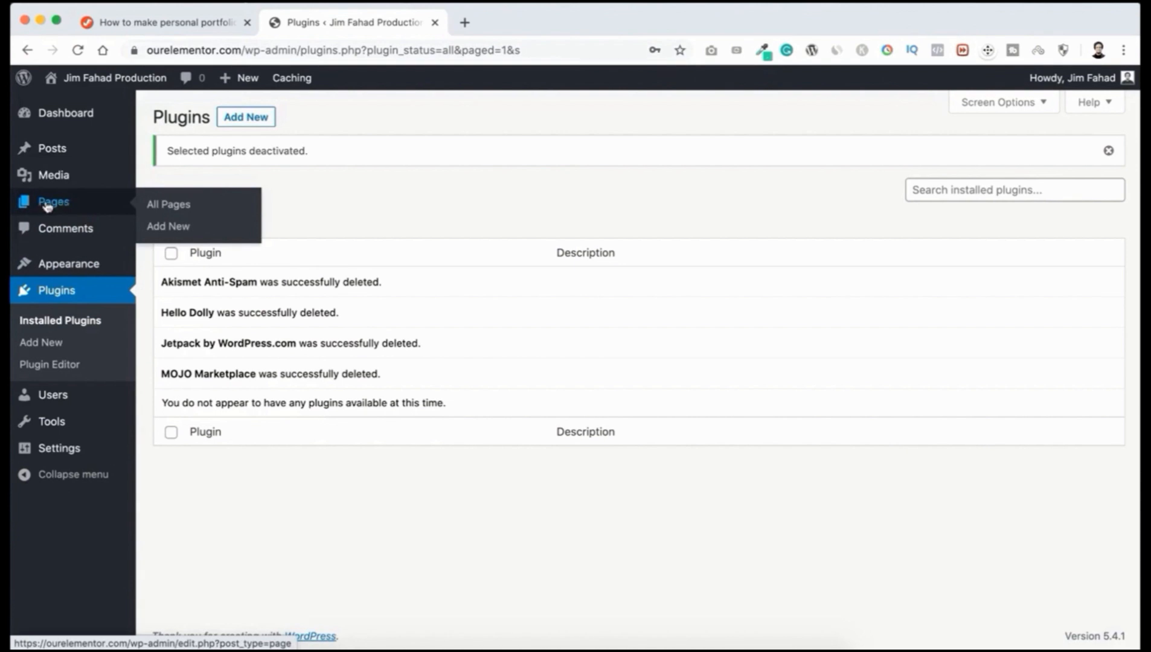
Step: Move the Privacy Policy and Sample Page pages to the Trash
left_click(174, 207)
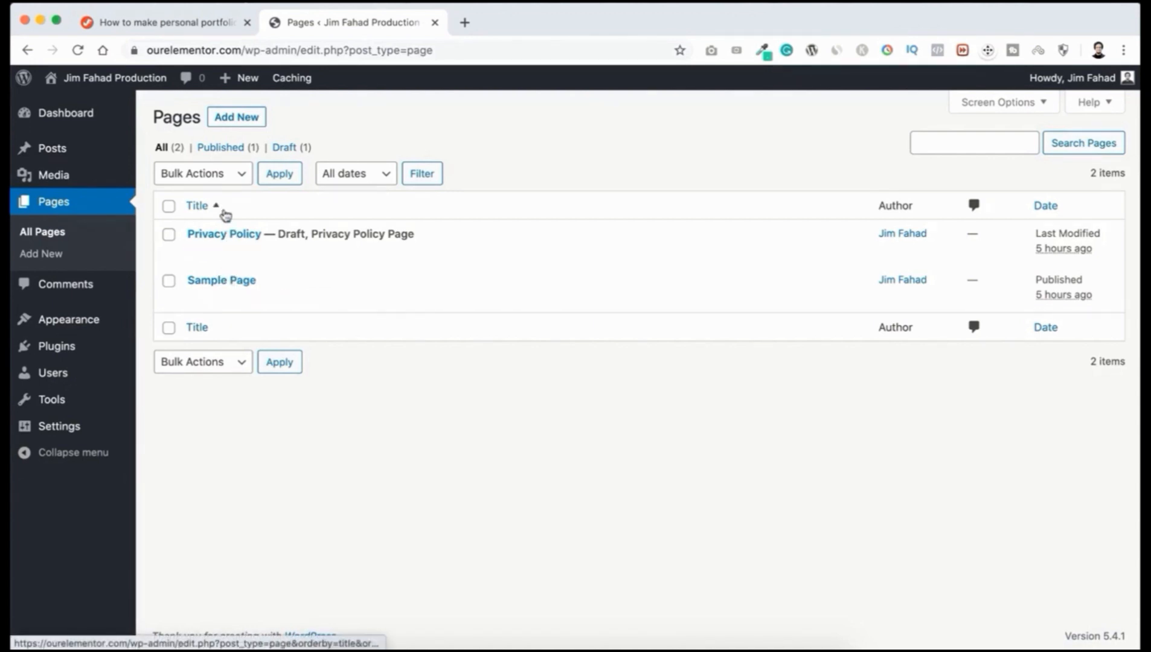
left_click(169, 208)
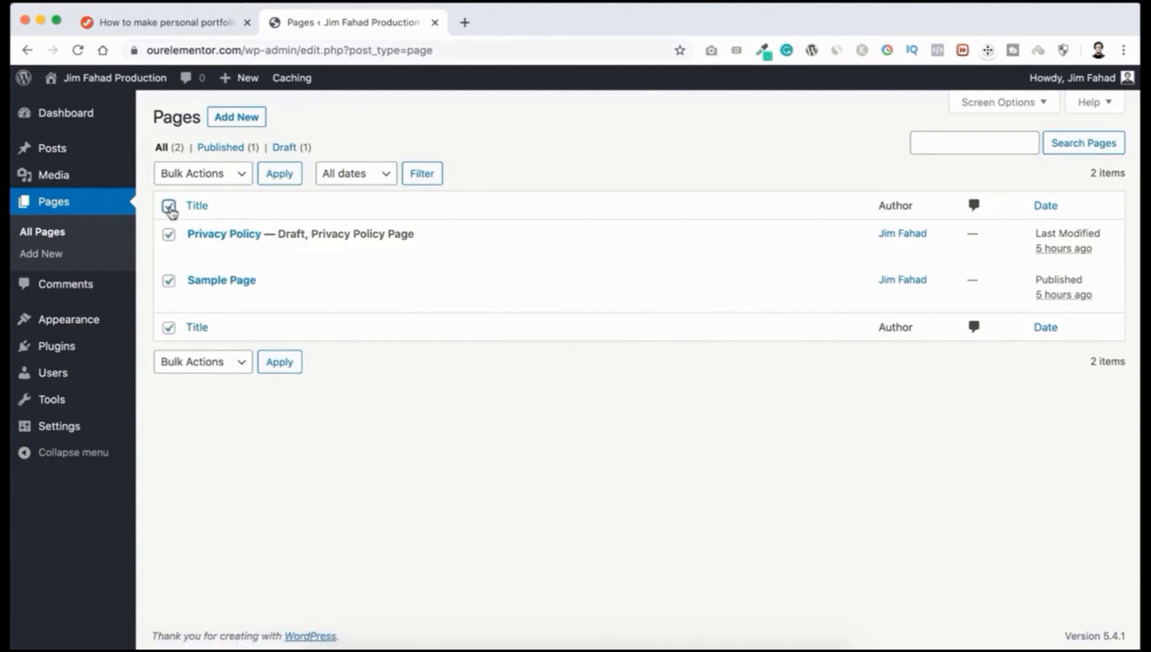
left_click(211, 175)
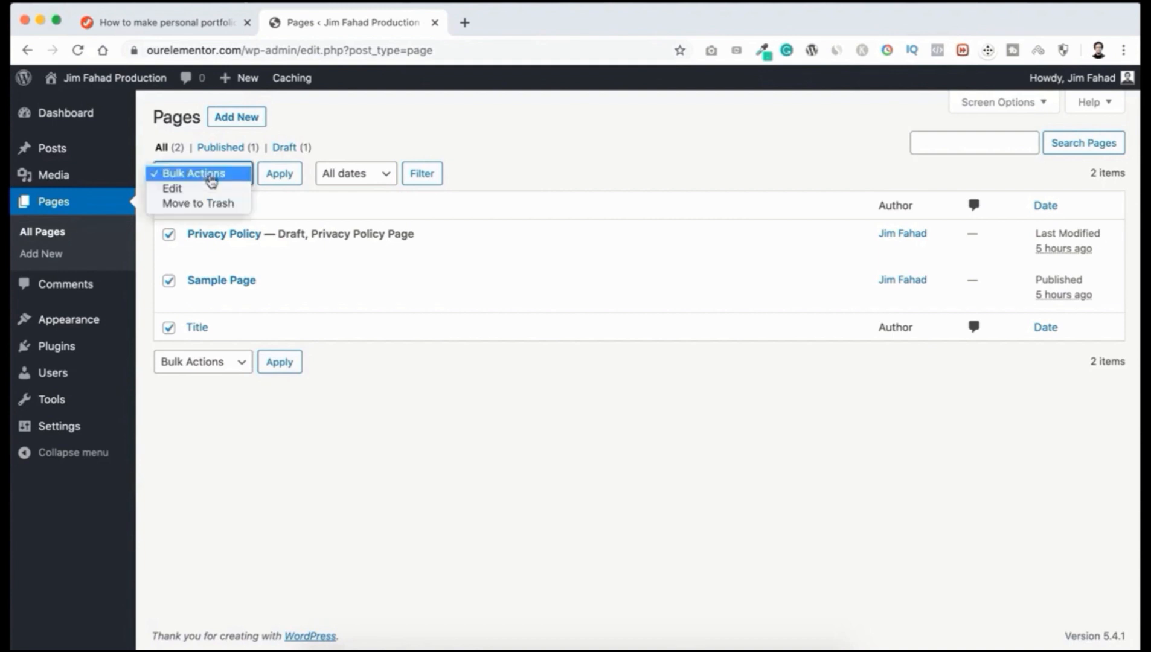
left_click(215, 206)
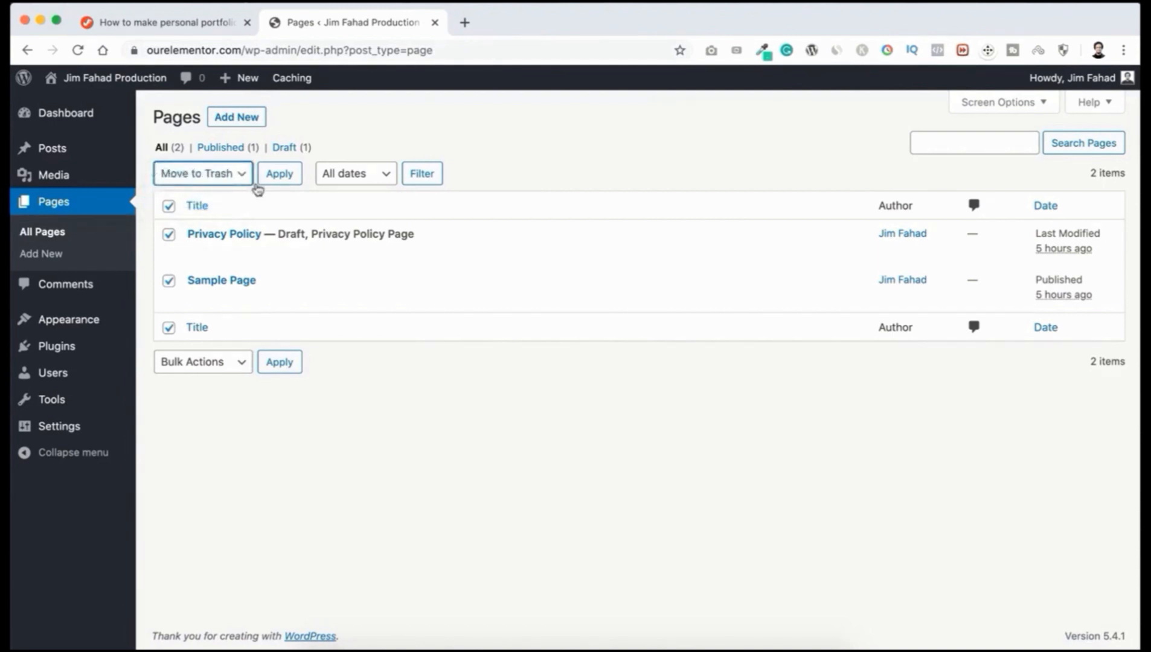
left_click(279, 175)
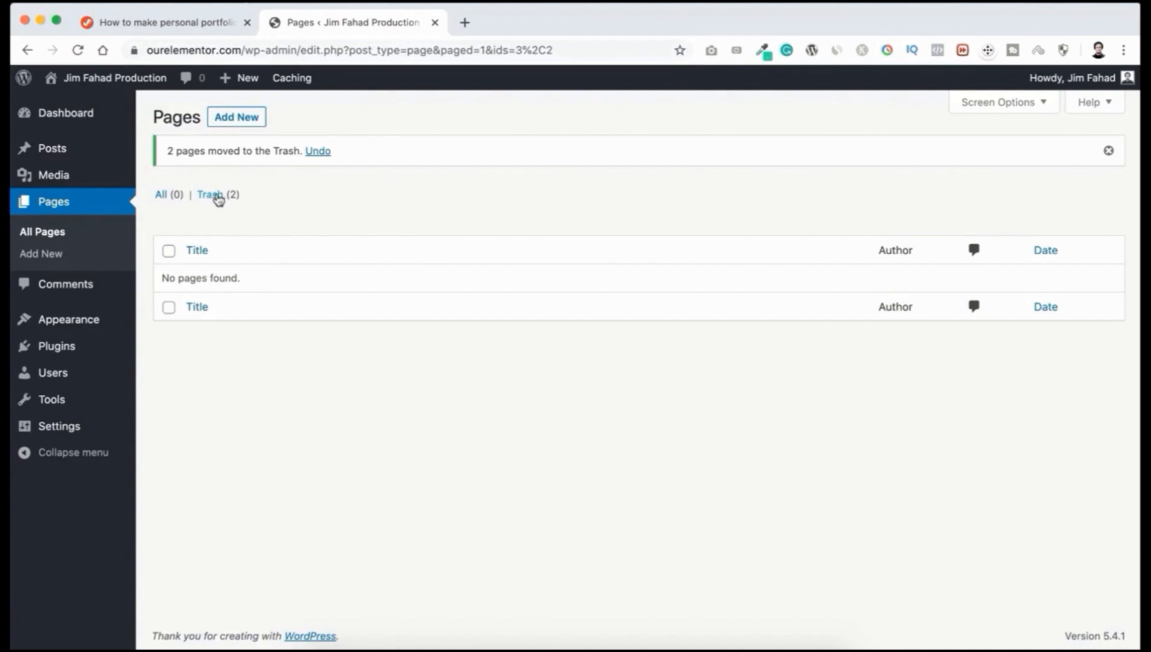
Step: Permanently delete both pages from the Trash
left_click(215, 202)
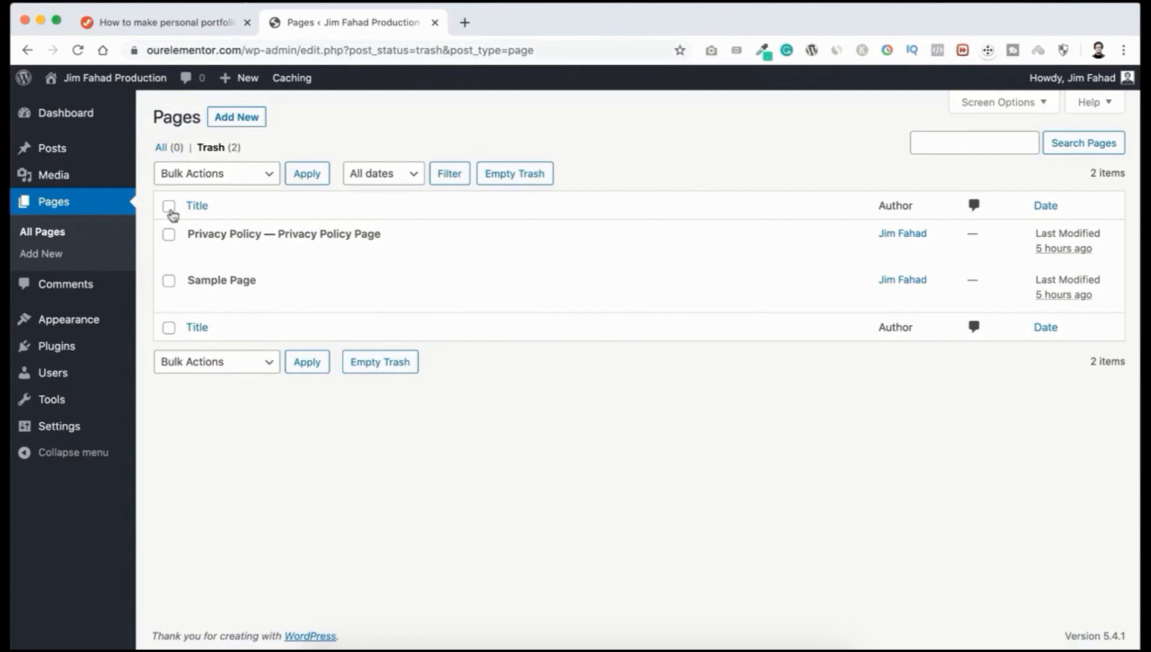
left_click(169, 208)
left_click(210, 180)
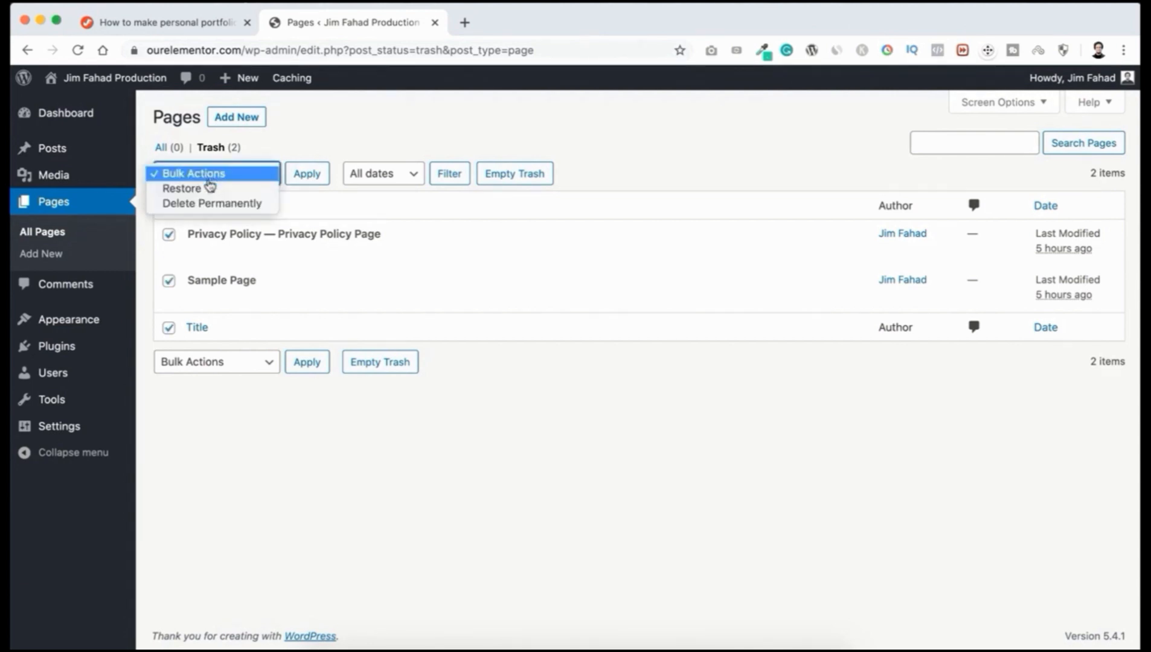
left_click(216, 204)
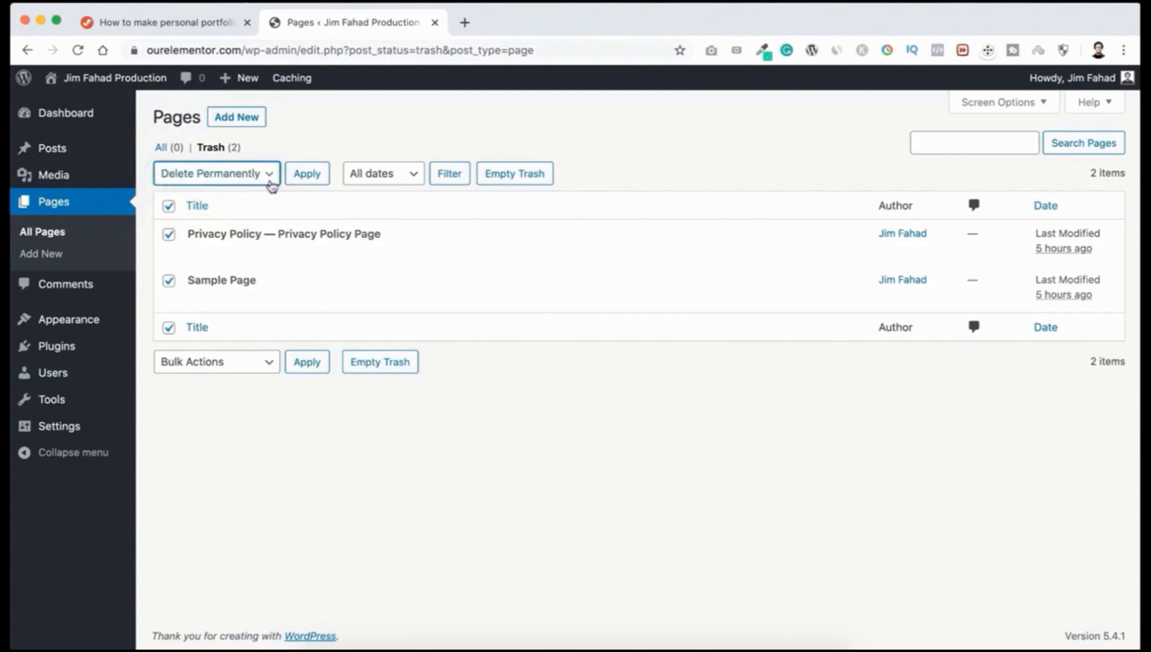
left_click(306, 178)
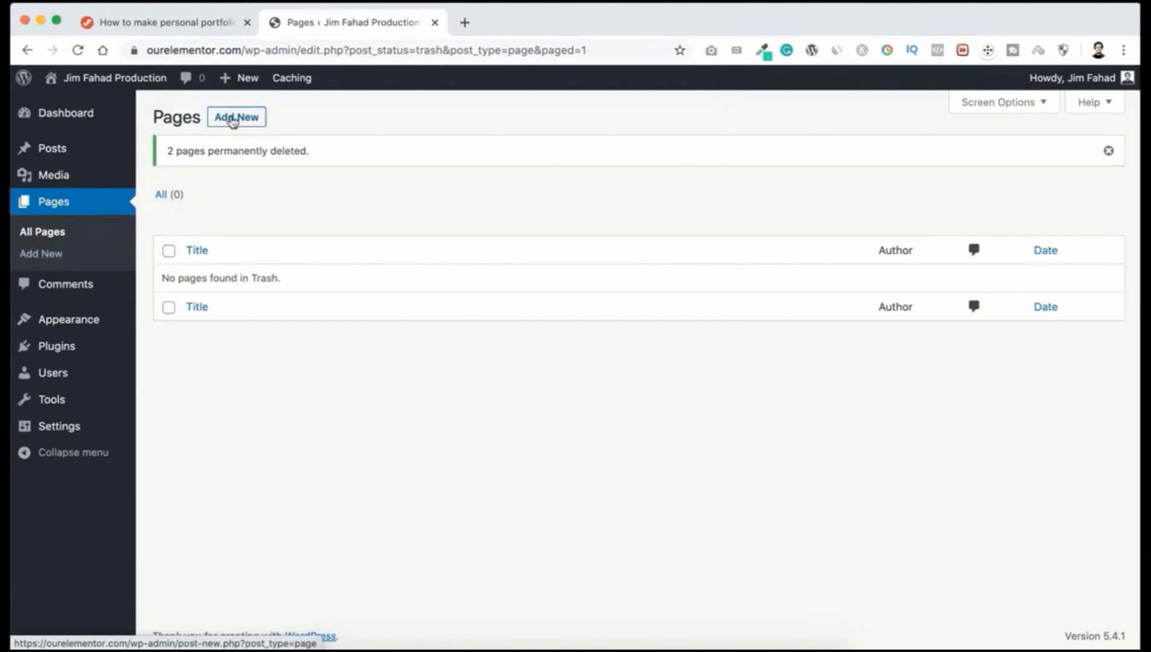
left_click(235, 118)
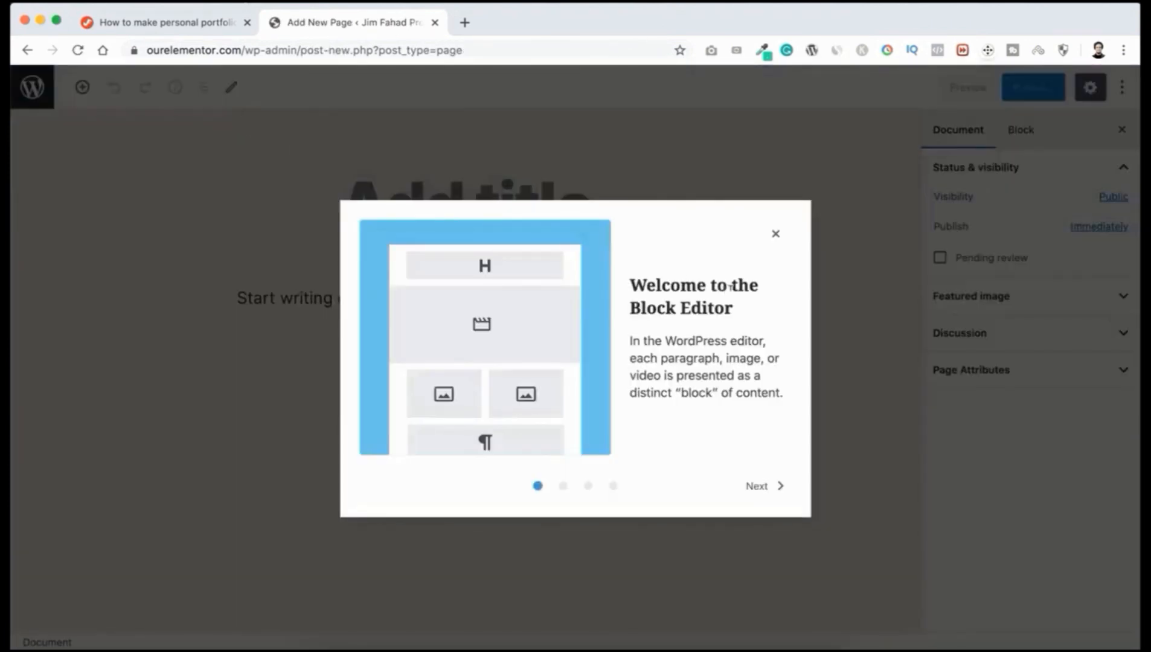
Step: Dismiss the block editor welcome guide and turn off Fullscreen mode
left_click(775, 235)
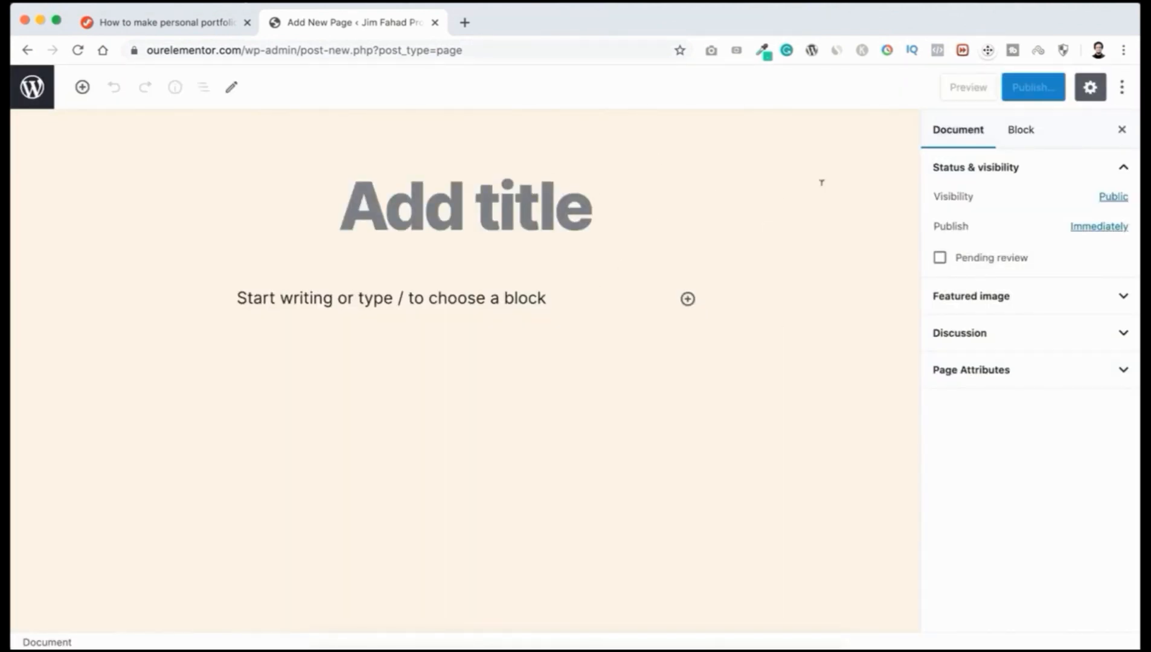
left_click(1123, 91)
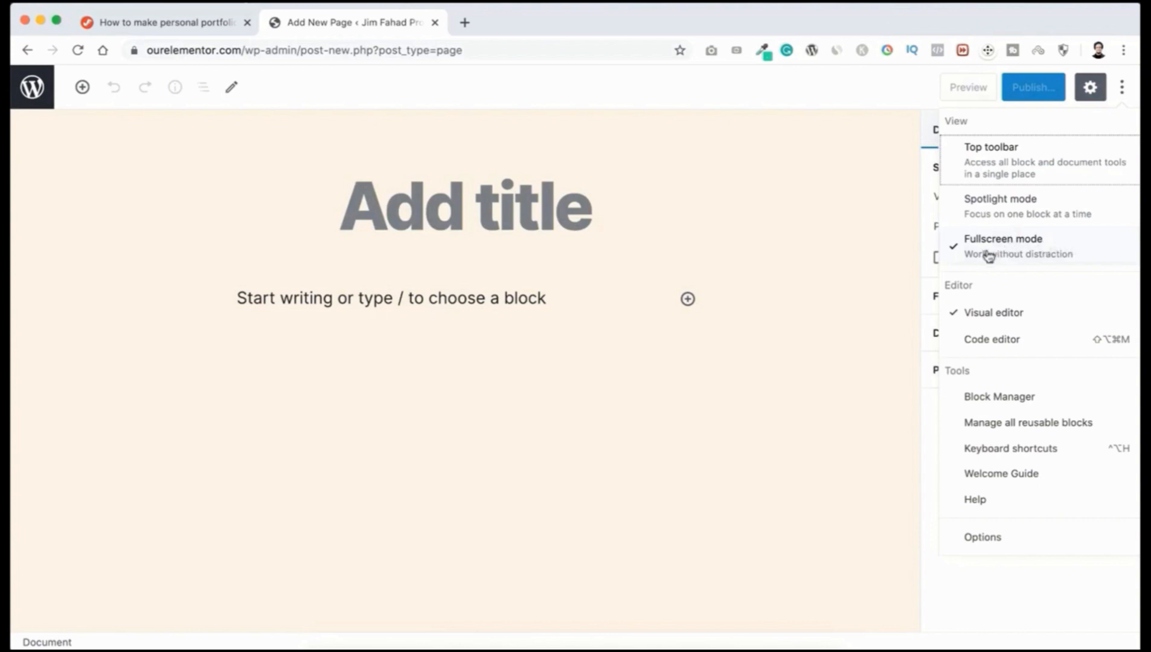
left_click(1022, 248)
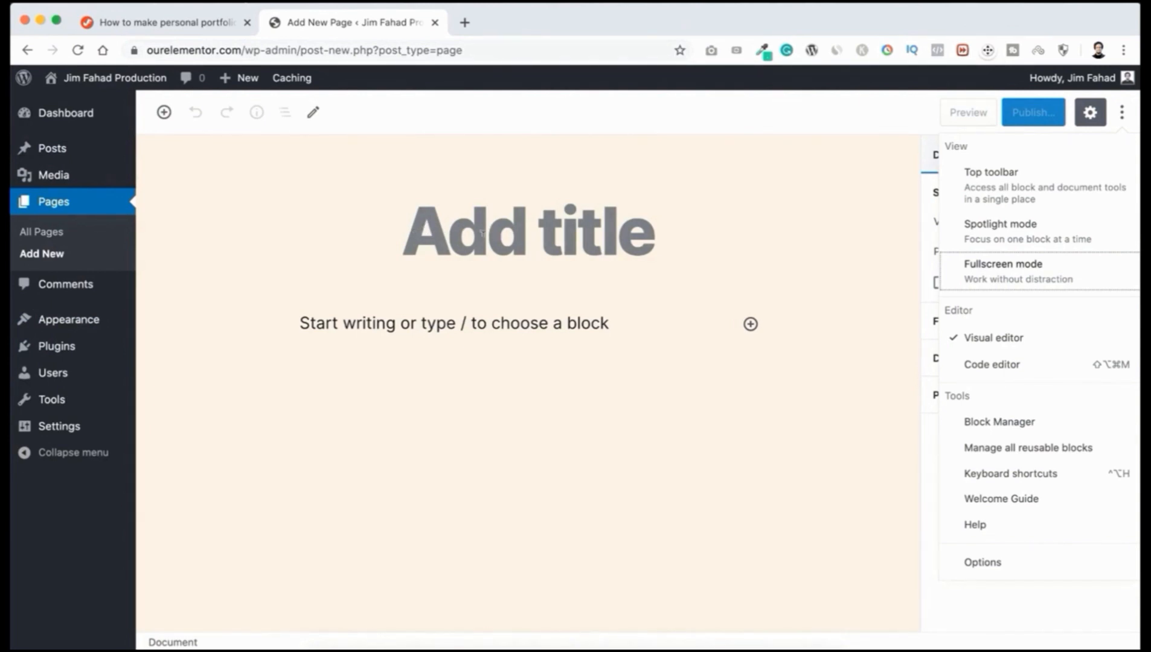
Step: Title the new page 'Home' and publish it
left_click(481, 233)
type("Home")
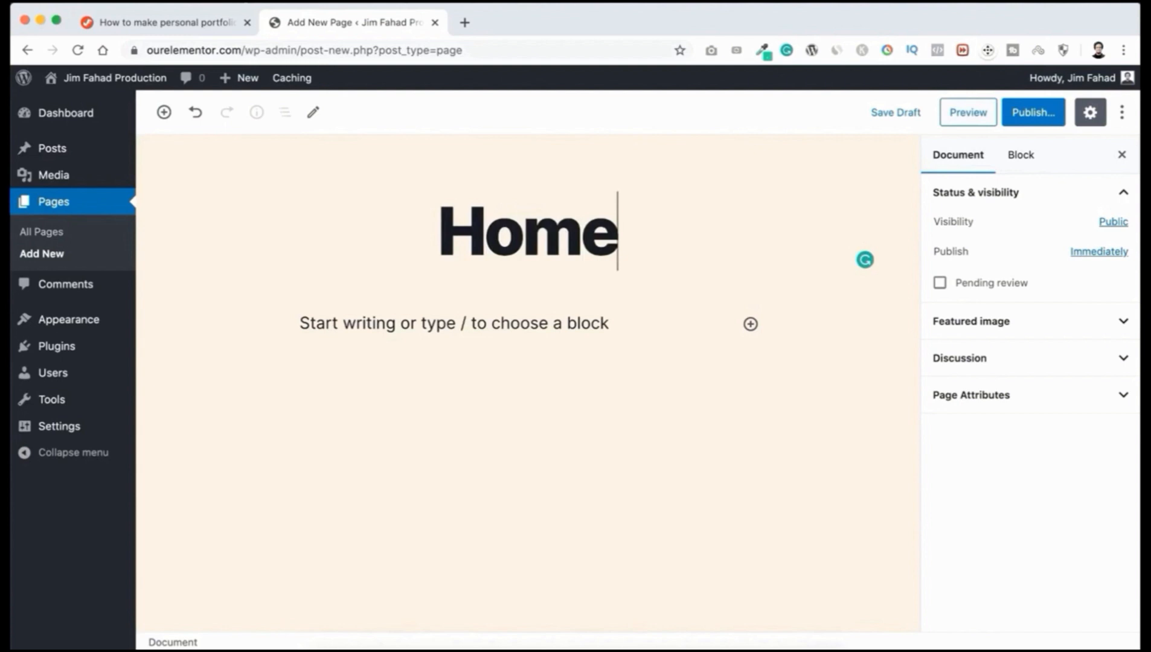
left_click(1019, 121)
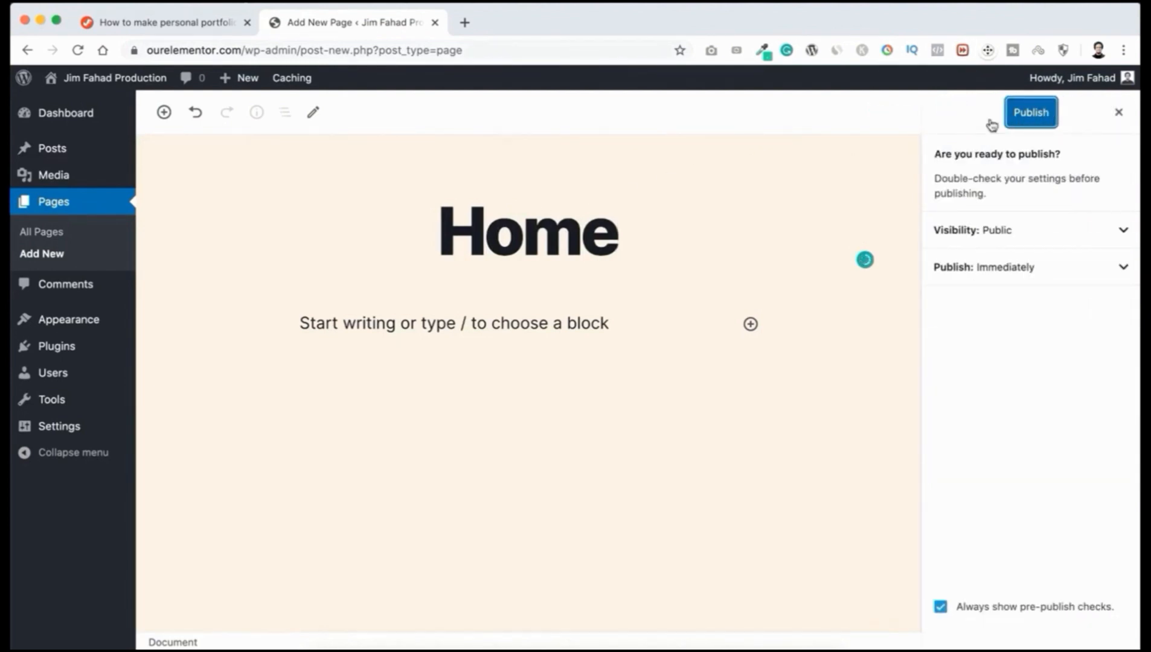
left_click(1029, 120)
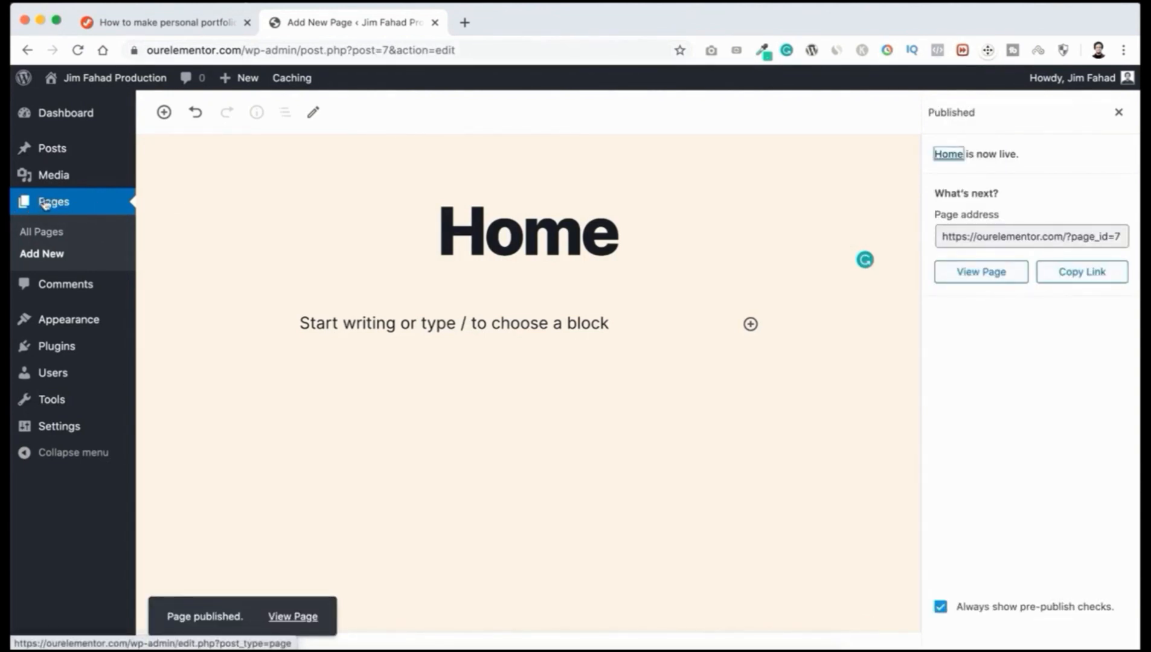
left_click(51, 255)
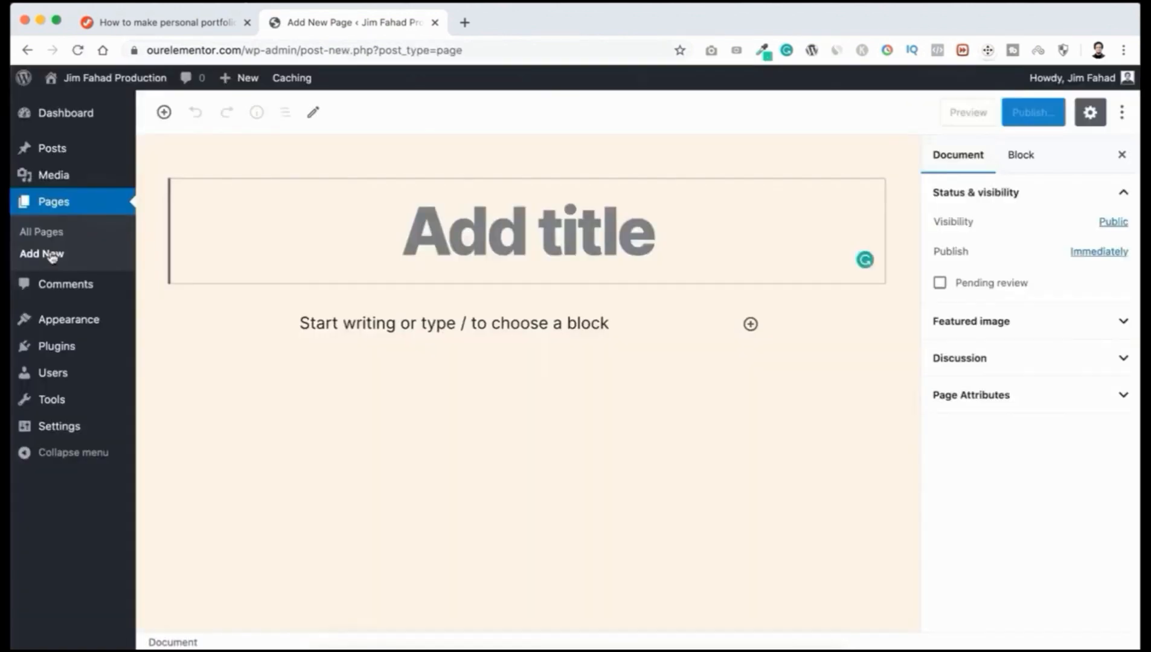
Step: Title the new page 'Blog' and publish it
type("Blog")
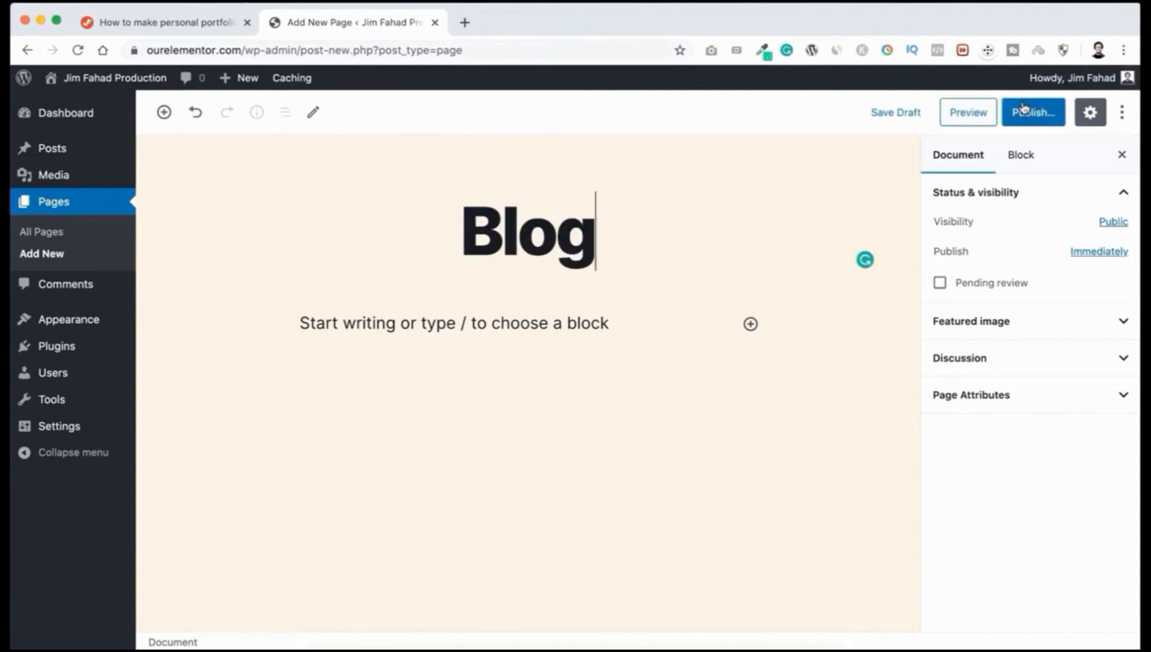
left_click(1023, 109)
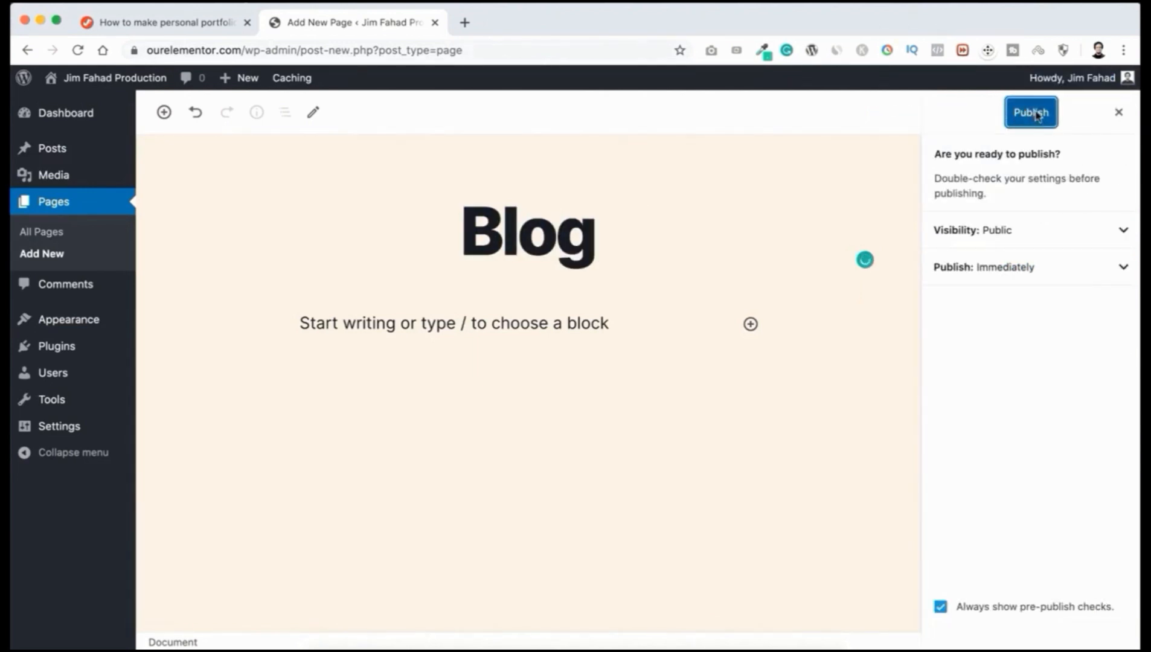
left_click(1036, 115)
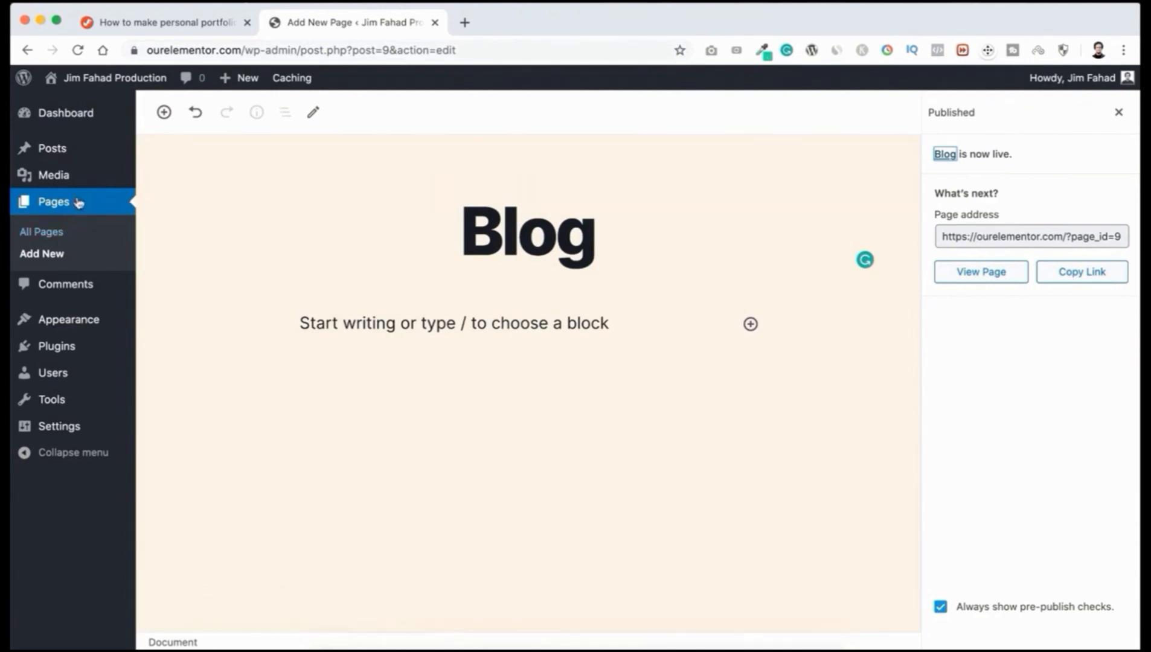
mouse_move(72, 151)
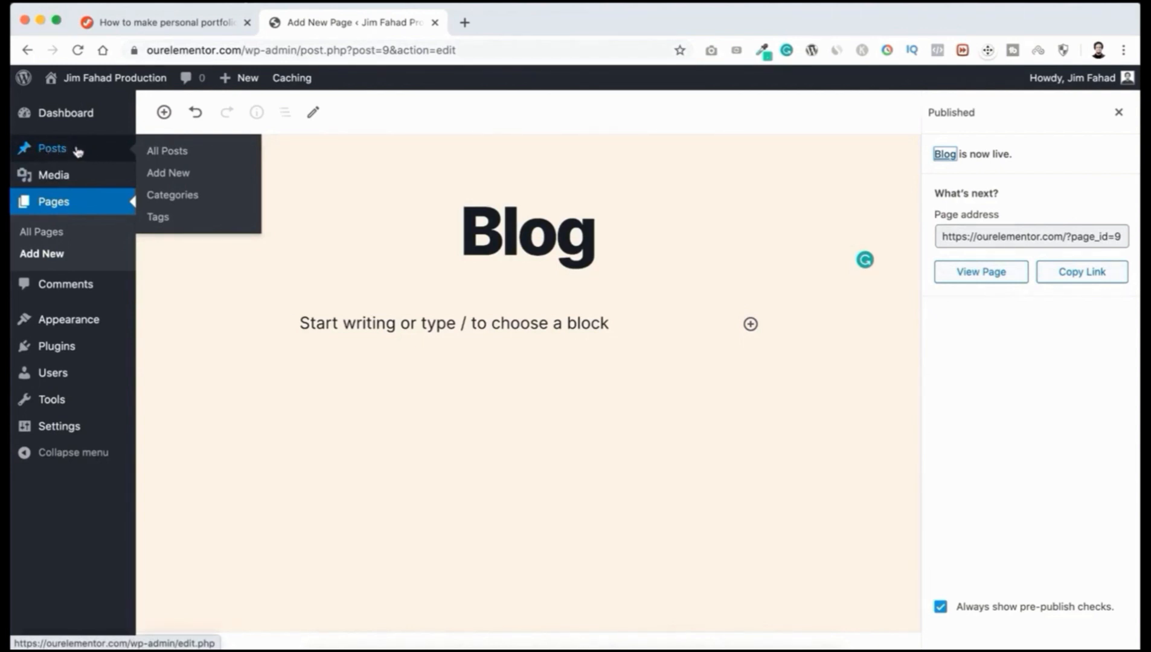
left_click(184, 152)
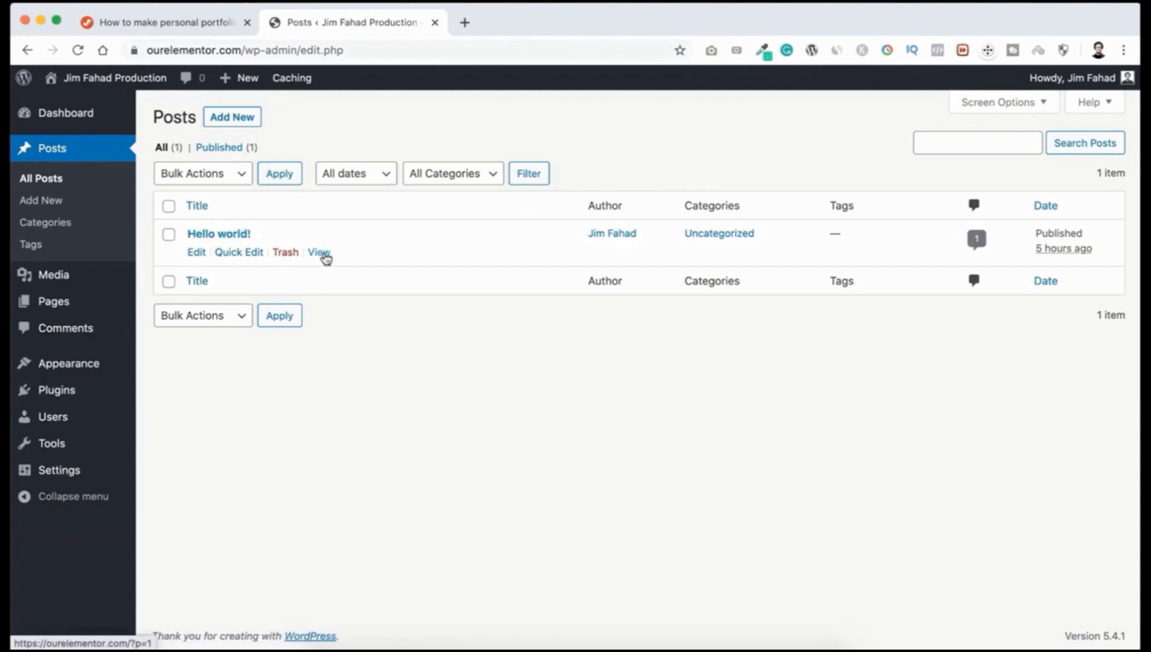
Step: Open the Hello world! post's View link in a new browser tab
right_click(323, 256)
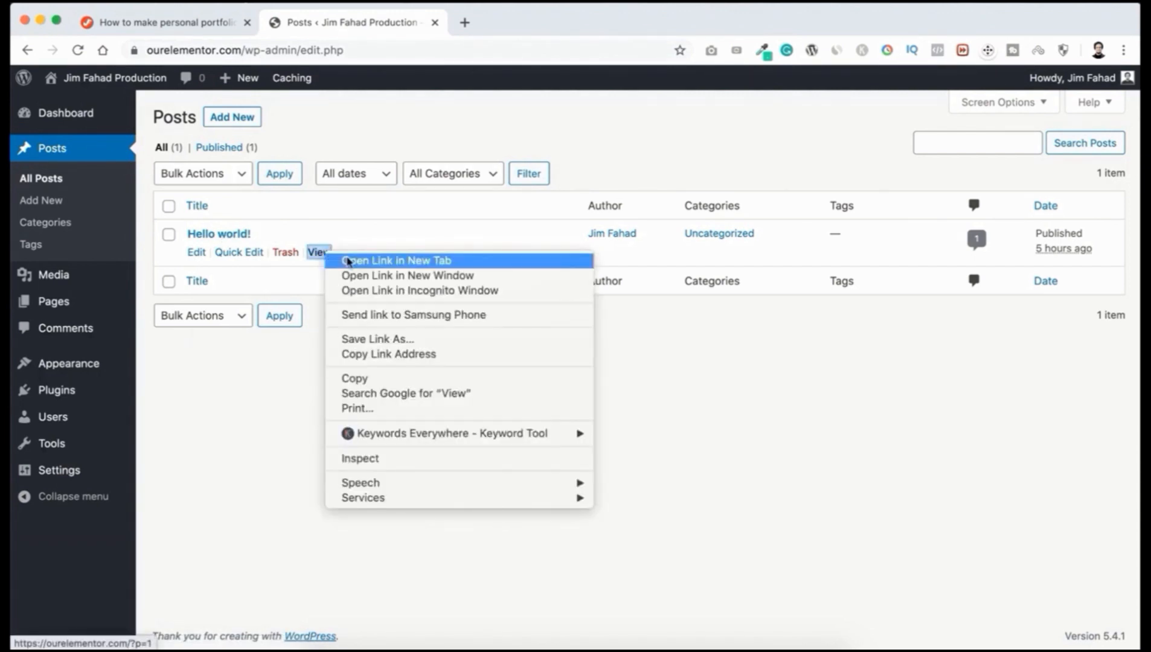
left_click(395, 261)
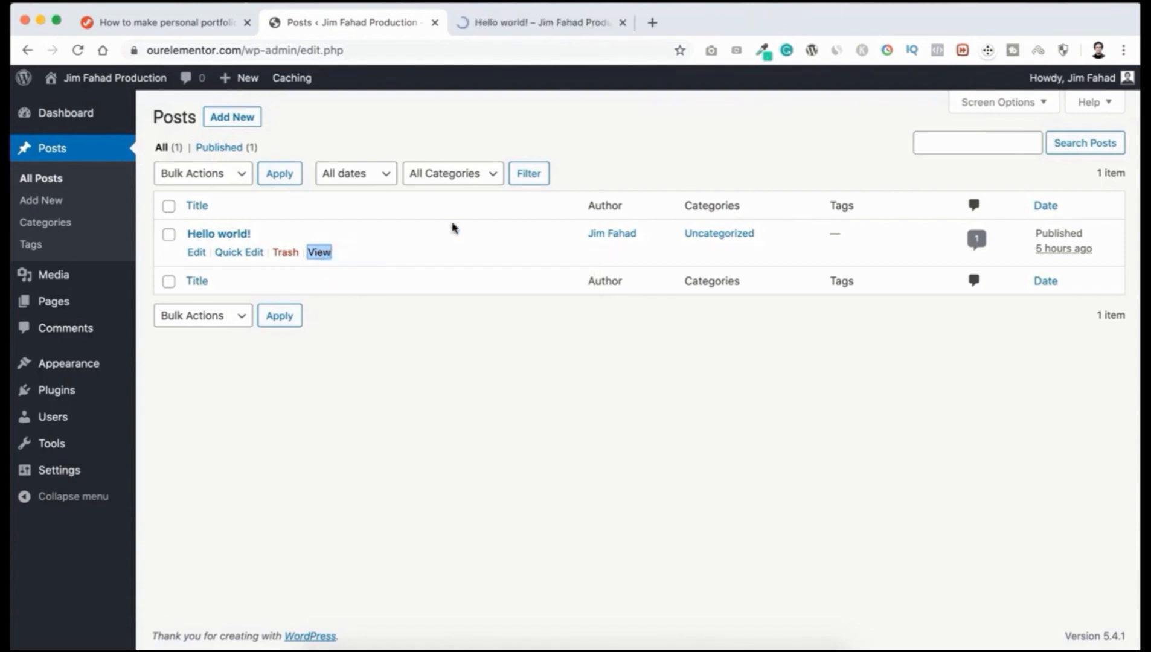
Step: On the Hello world! post page, highlight its title, June 6, 2020 date and author
left_click(532, 25)
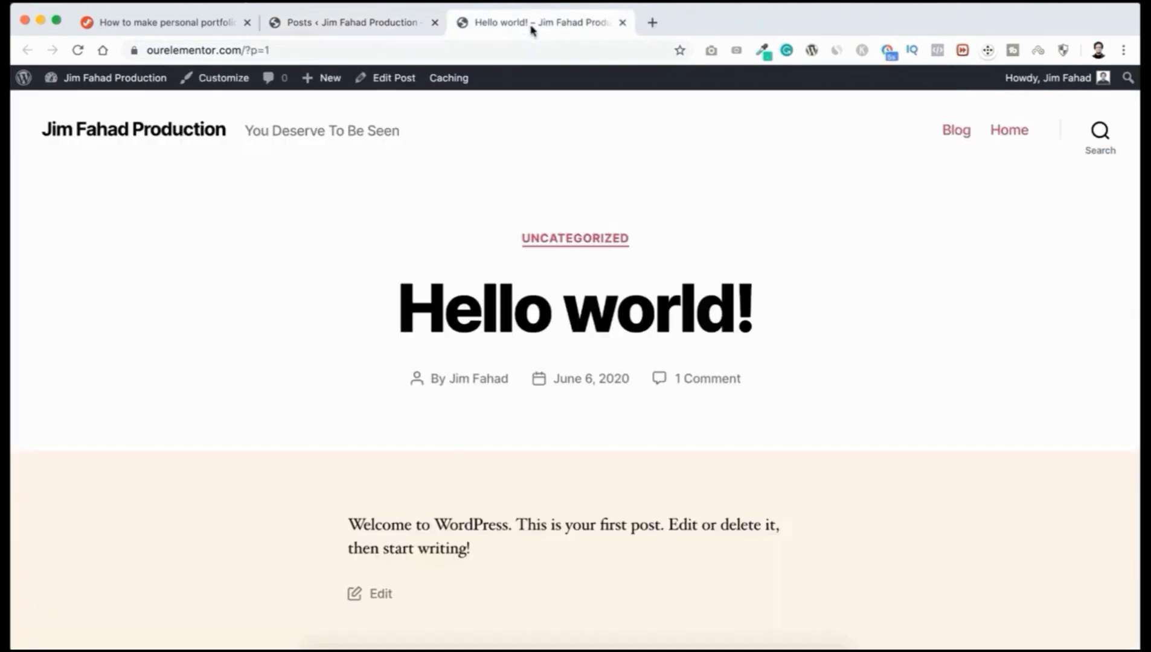
scroll(421, 299, "down", 3)
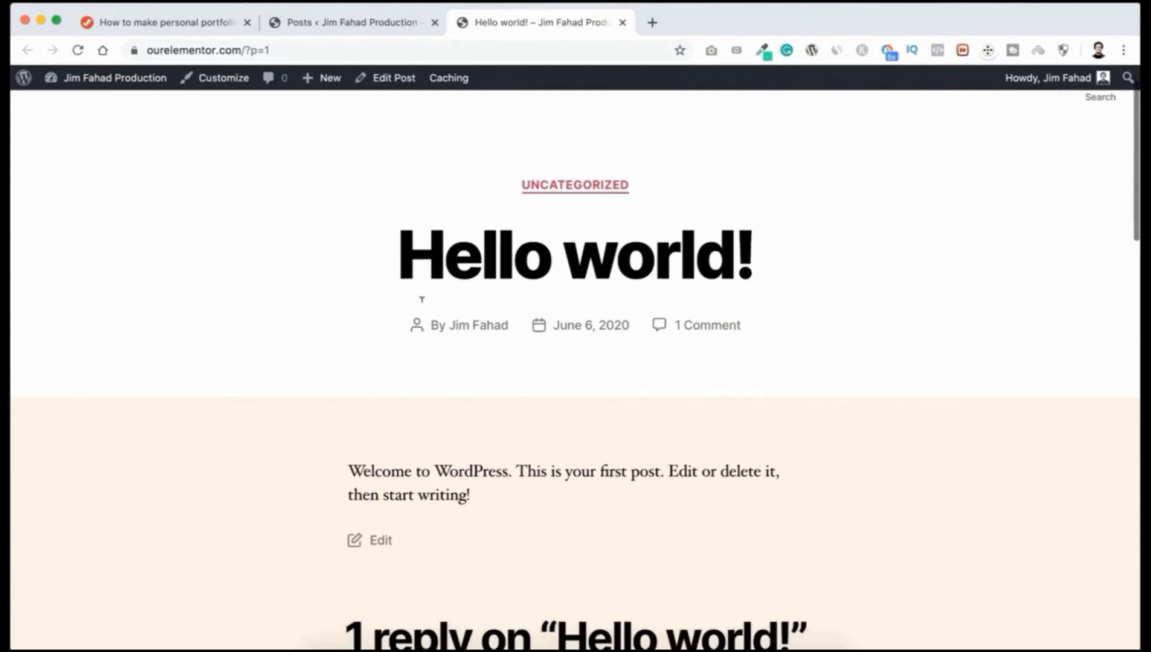
scroll(417, 300, "up", 2)
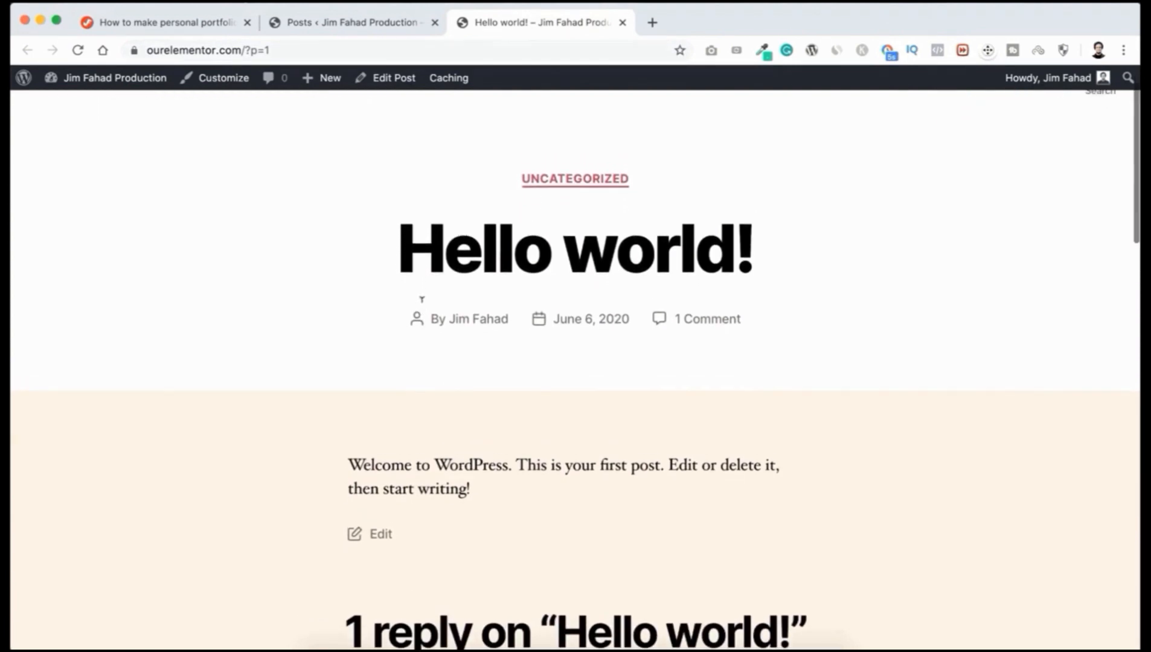
left_click_drag(397, 273, 761, 258)
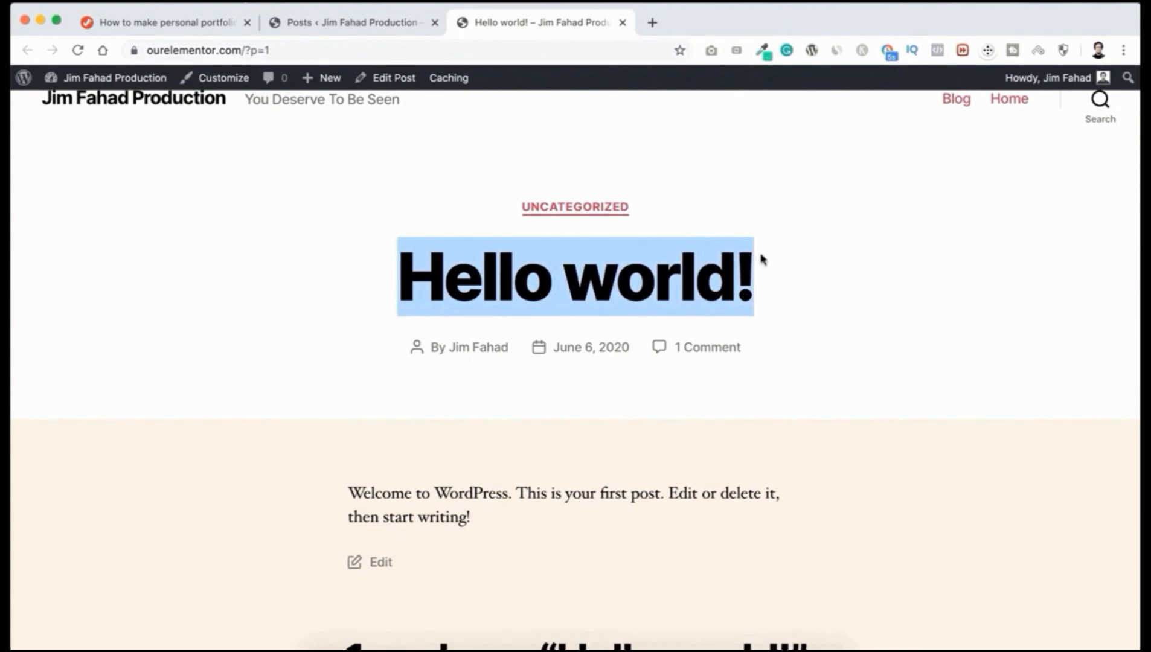
left_click_drag(551, 348, 634, 349)
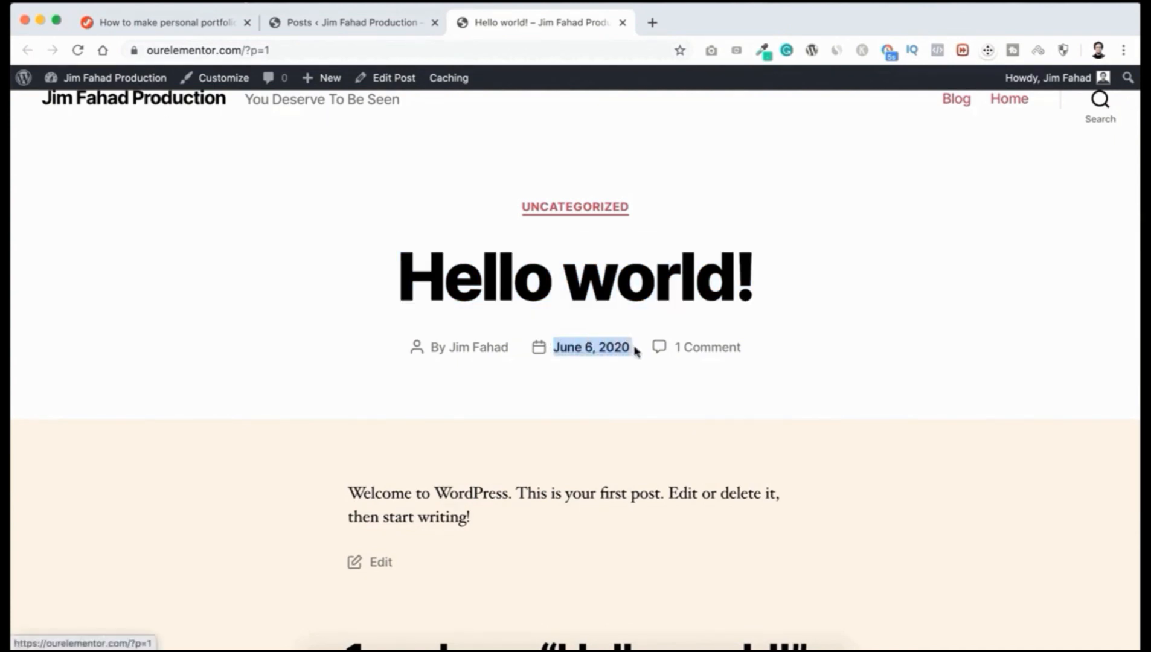
left_click(477, 389)
left_click_drag(445, 347, 527, 344)
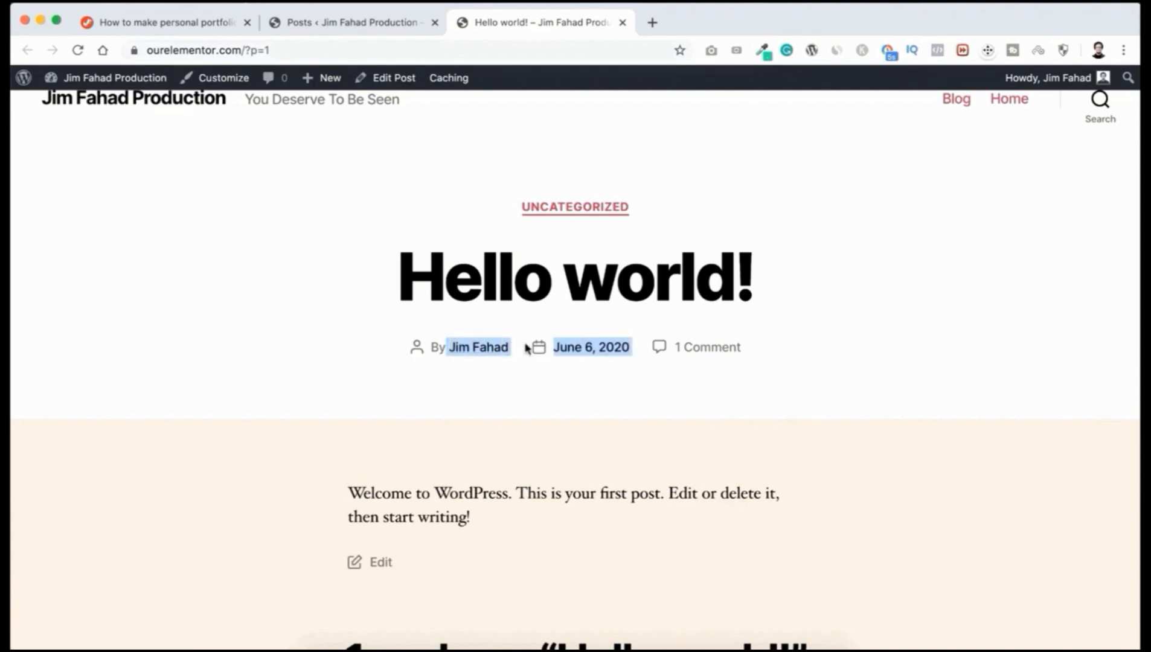
left_click(326, 351)
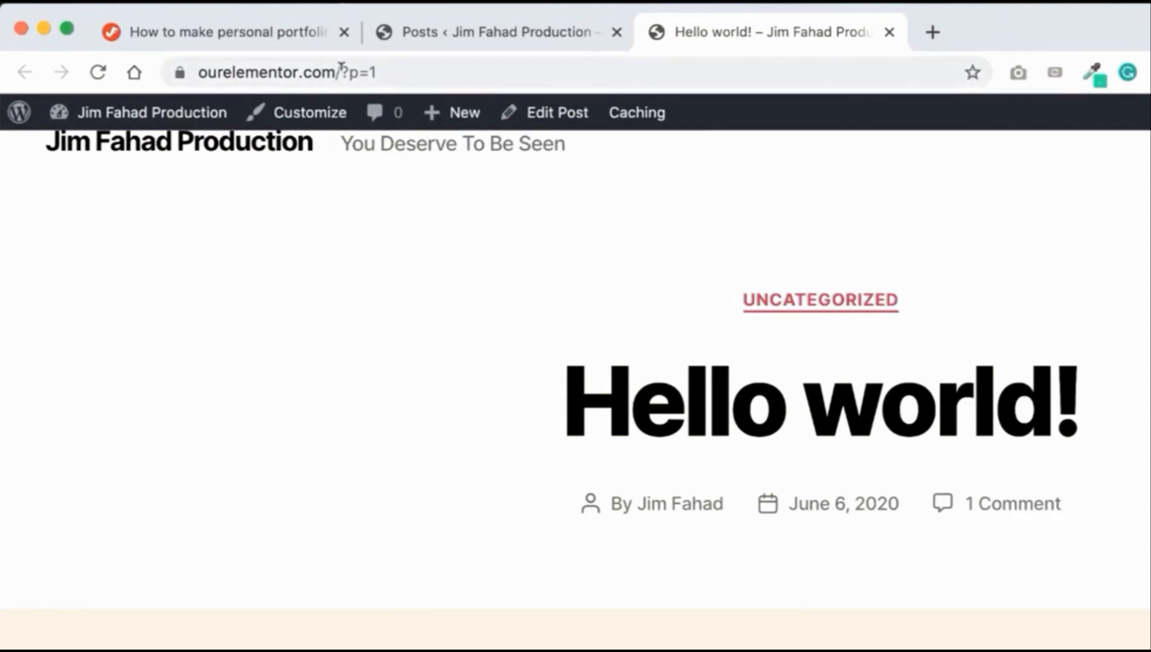
Step: Point out the ?p=1 part of the post address, then return to the Posts tab
left_click_drag(340, 70, 380, 70)
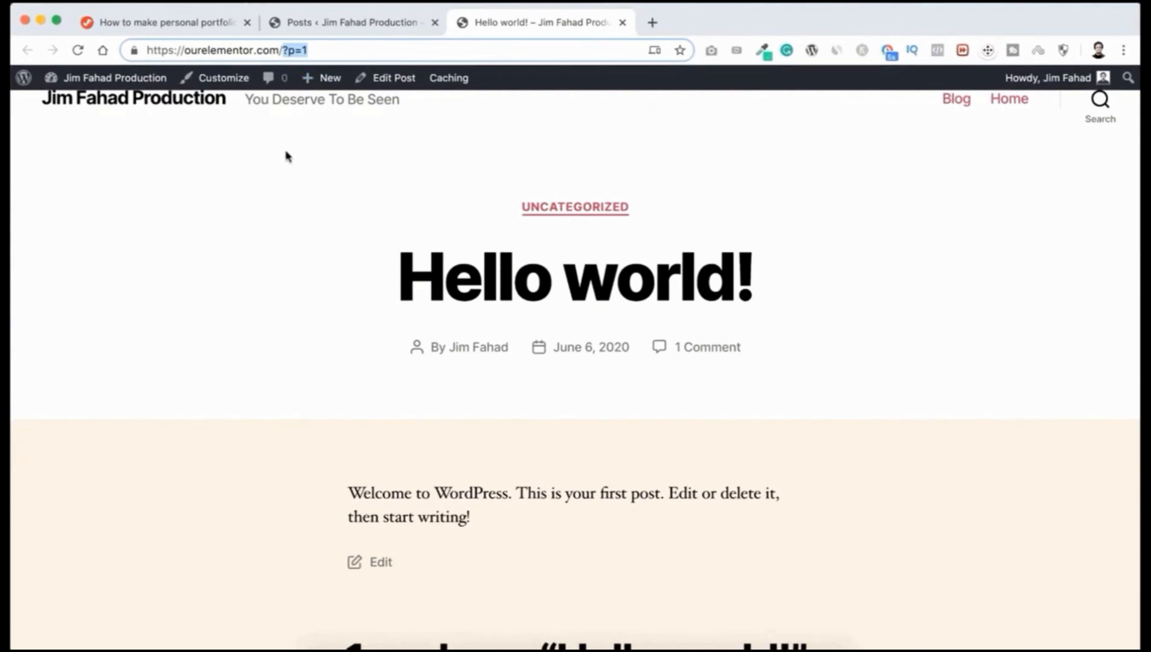
left_click(286, 156)
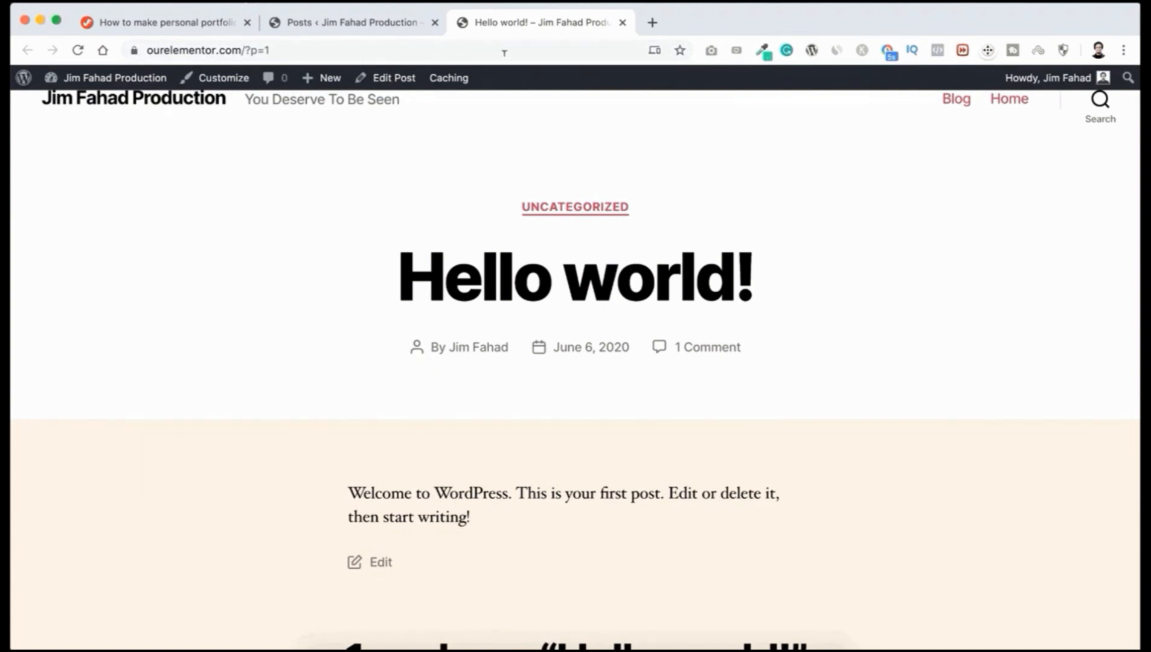
left_click(347, 24)
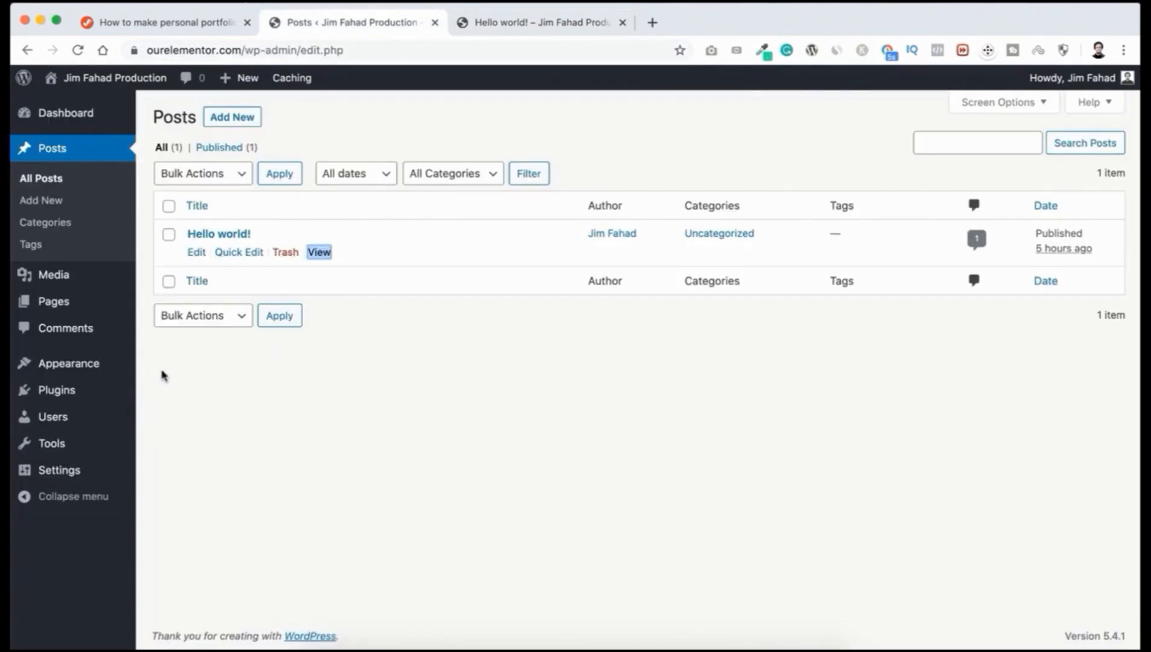
Step: In Settings > Permalinks, switch the link structure from Plain to Post name
mouse_move(52, 470)
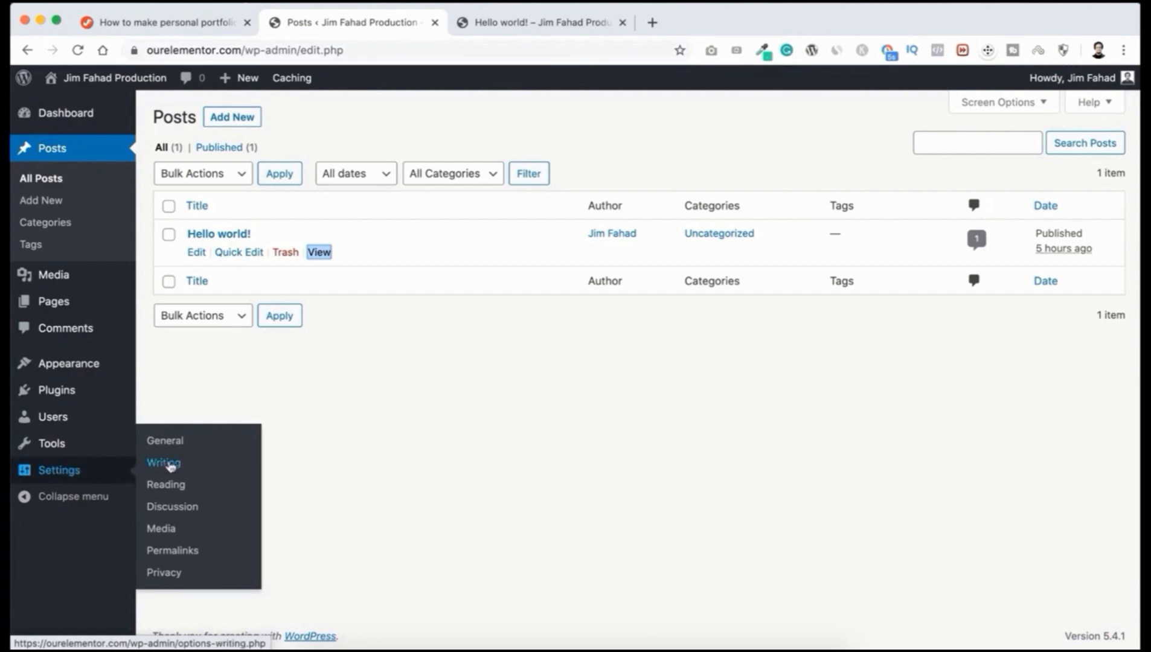
left_click(174, 552)
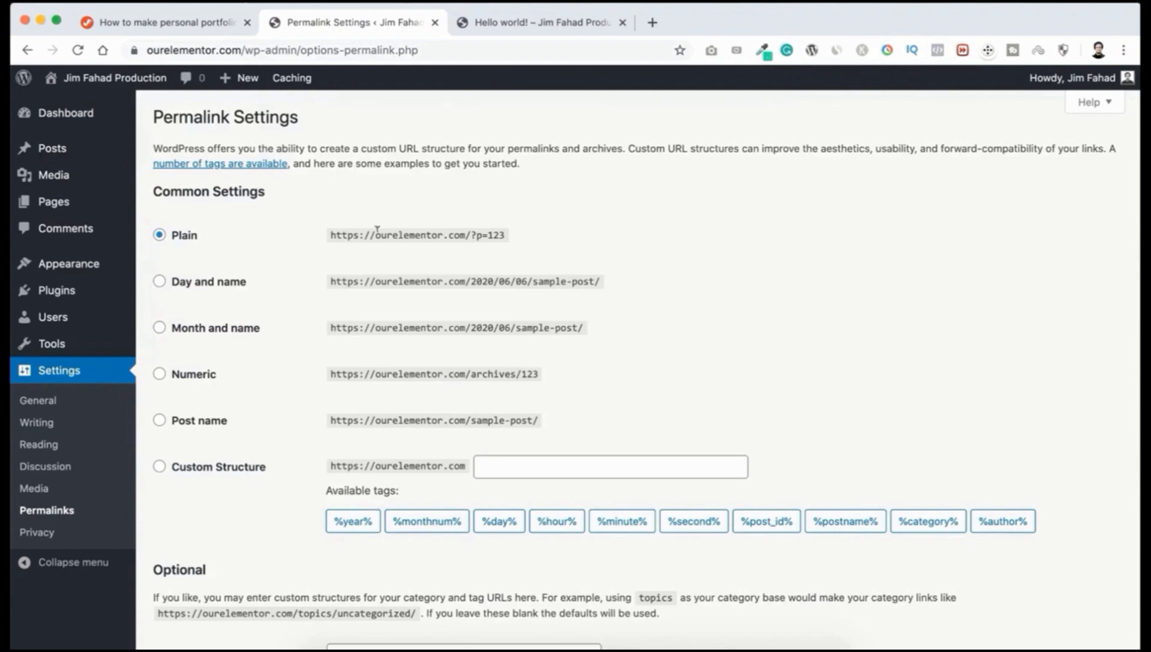
left_click_drag(332, 232, 507, 238)
left_click(183, 421)
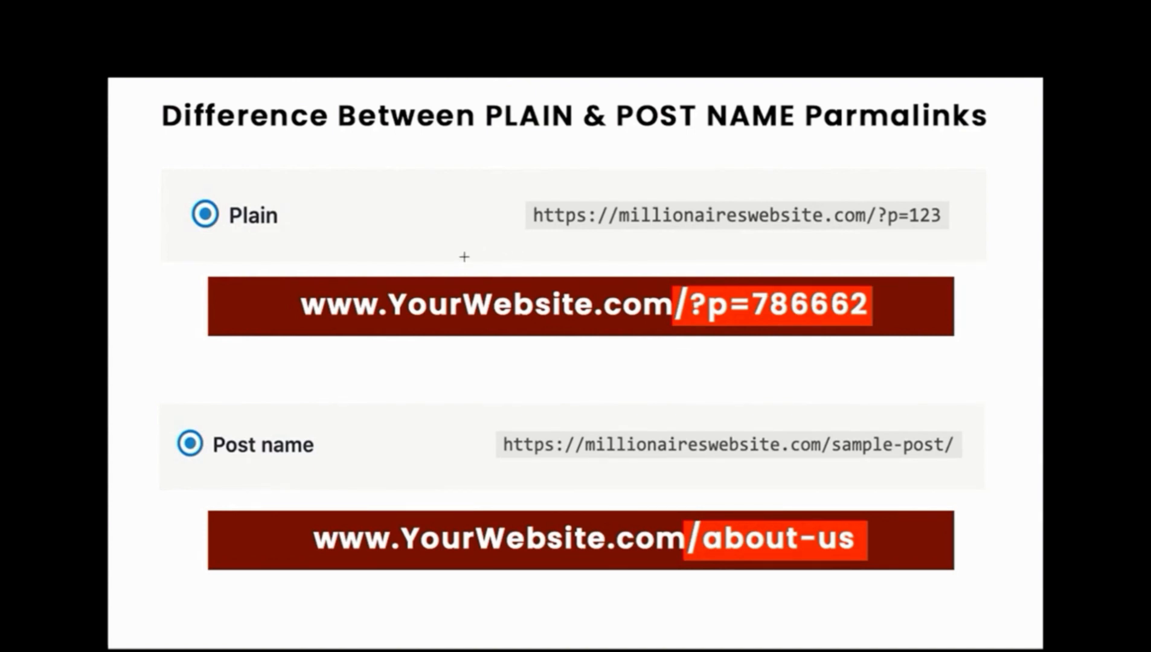
left_click_drag(333, 279, 922, 341)
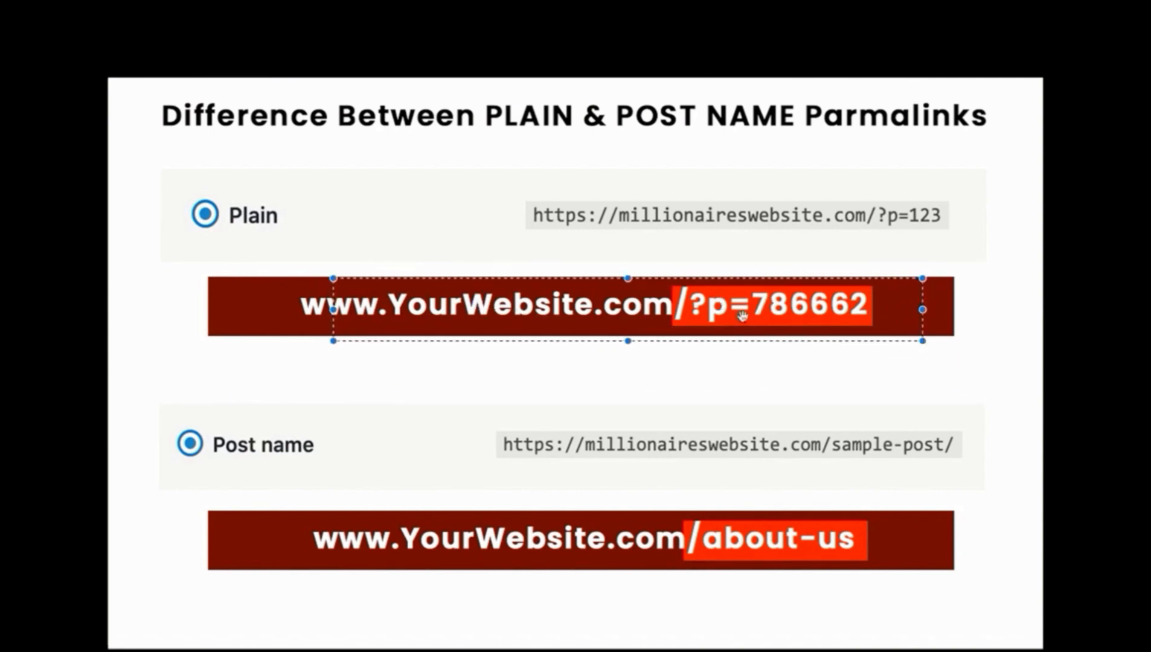
left_click(697, 385)
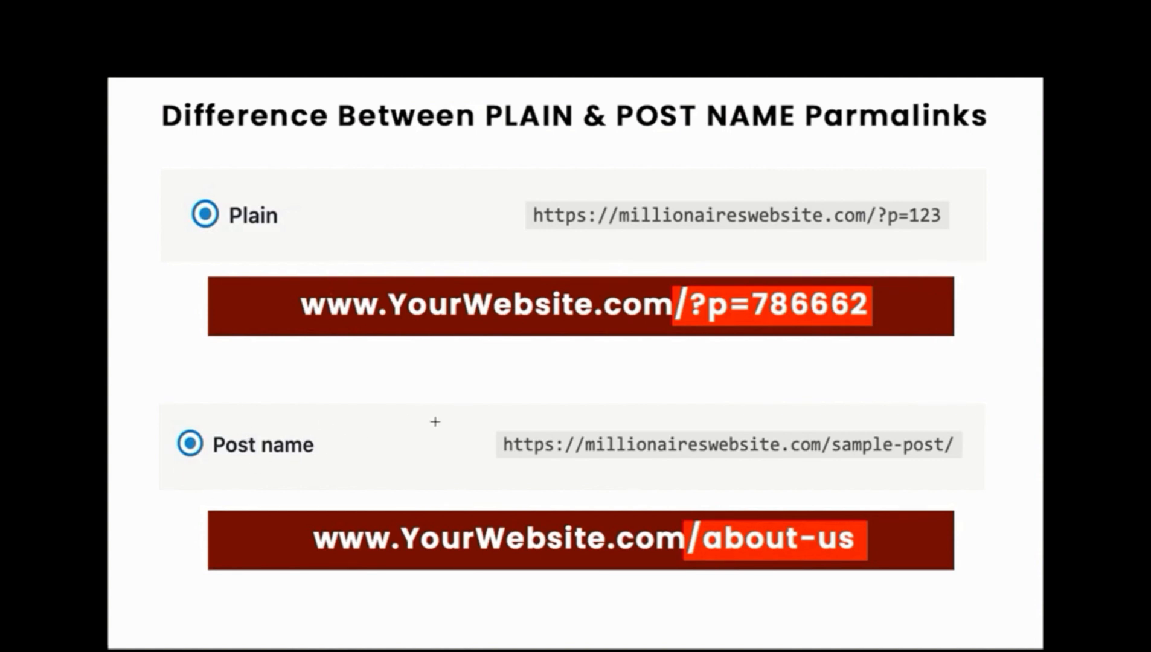
left_click_drag(366, 505, 701, 565)
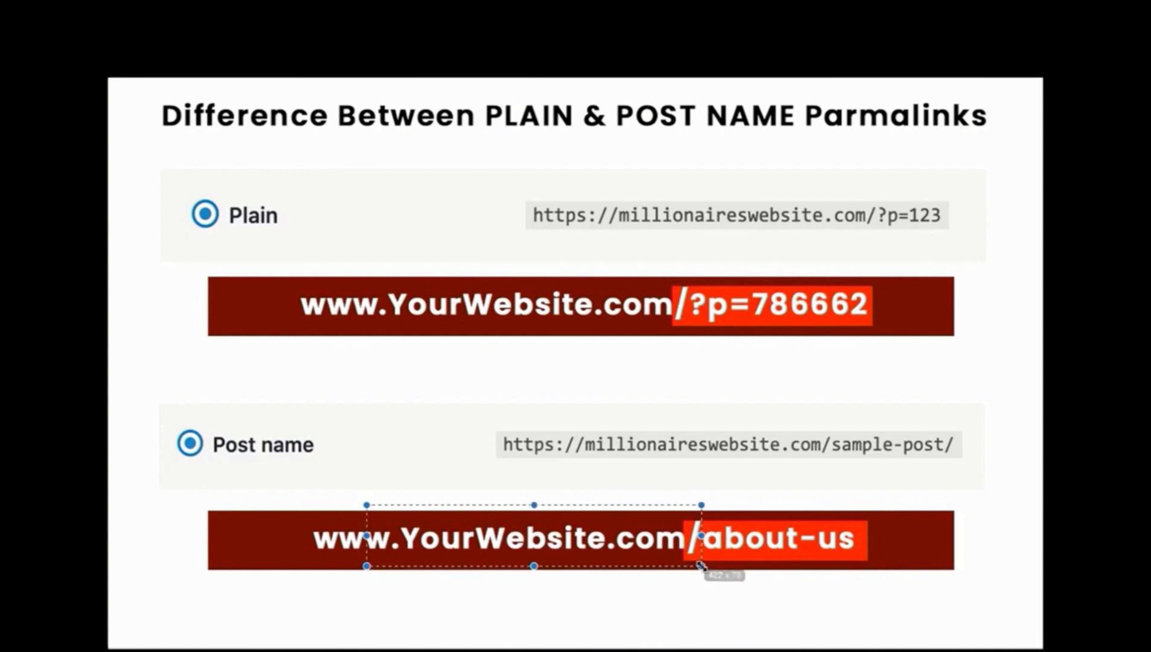
left_click(783, 522)
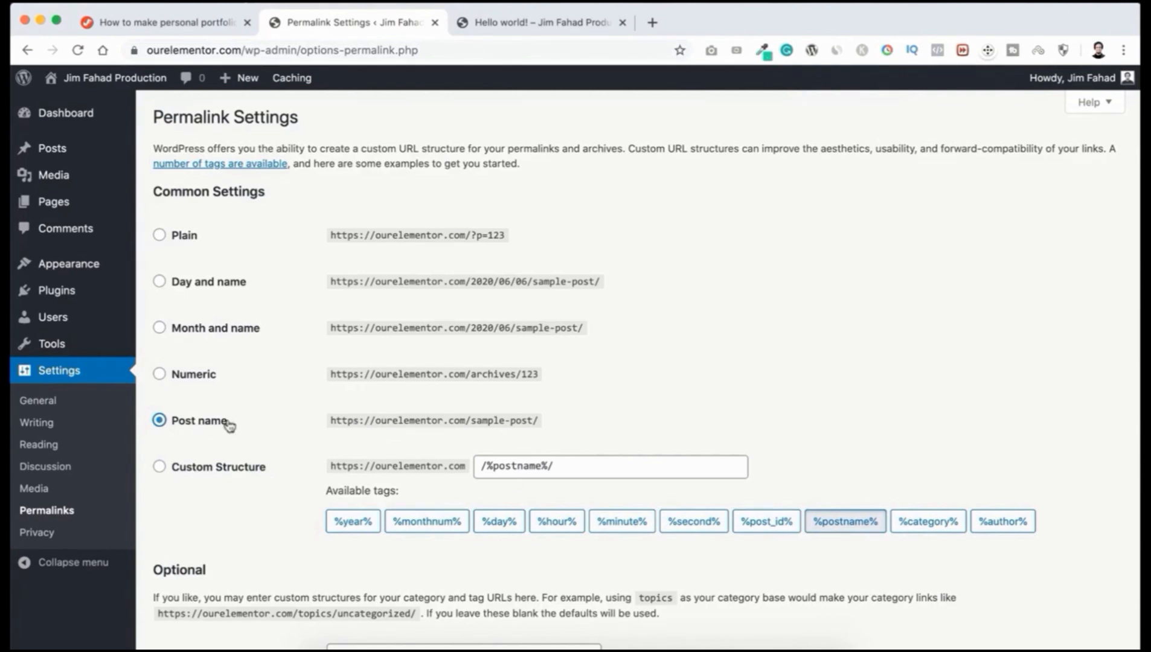
Step: Save the Post name (/%postname%/) permalink structure
scroll(288, 529, "down", 3)
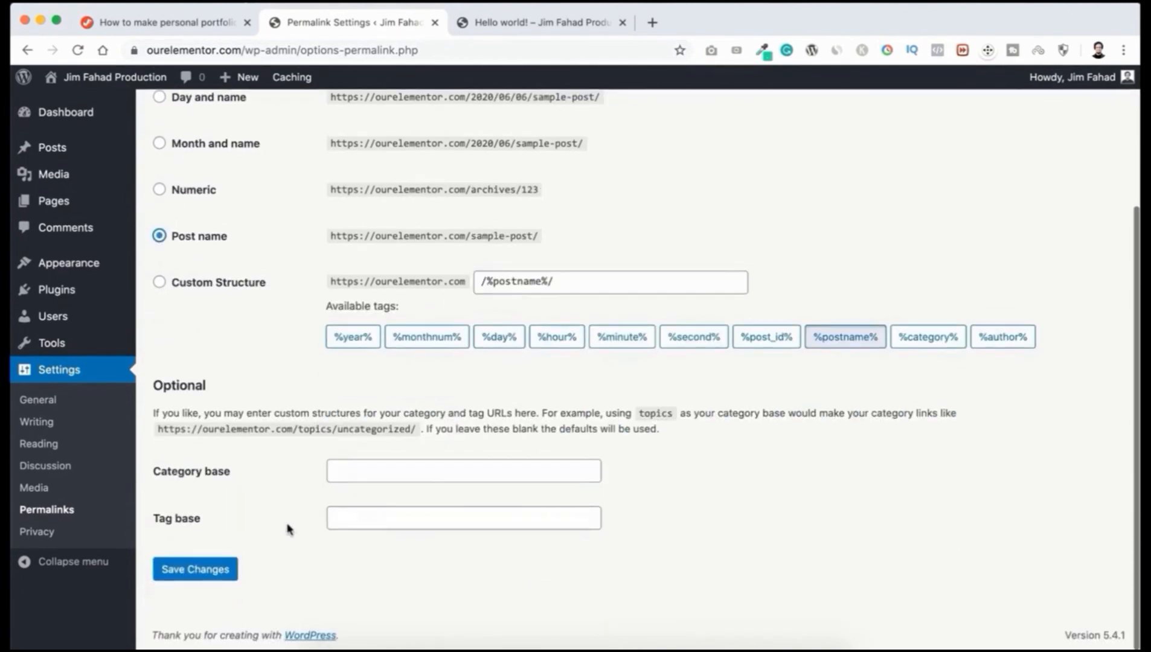
left_click(217, 576)
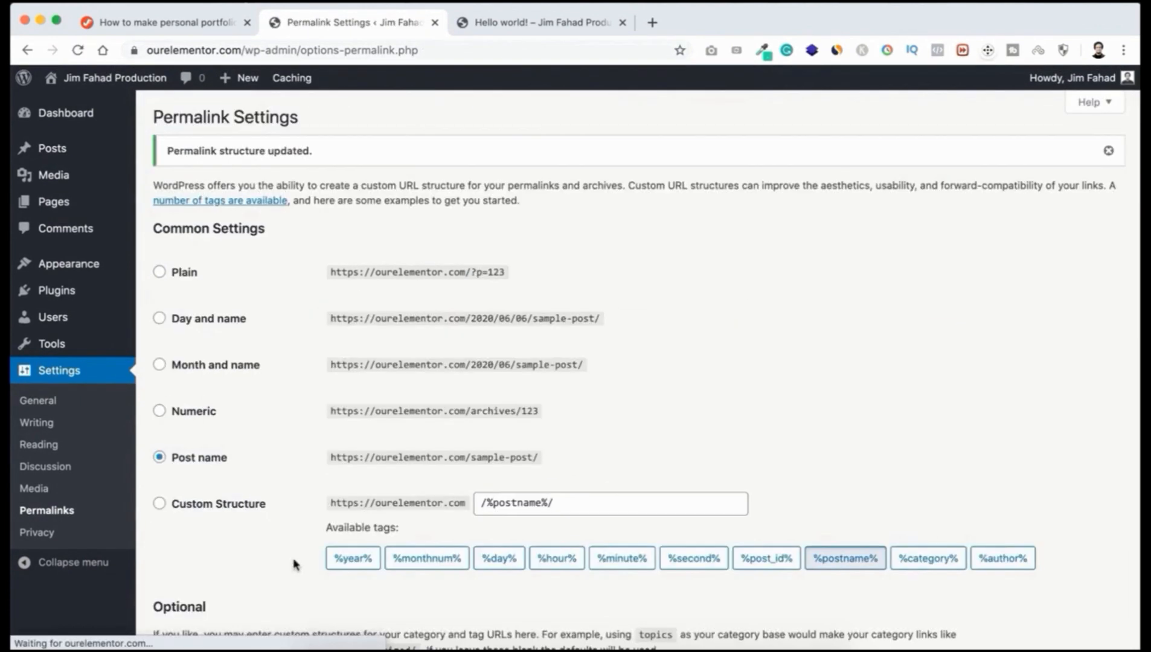
Step: Reload the Hello world! post to confirm its ourelementor.com/hello-world/ address, then close that tab
left_click(529, 26)
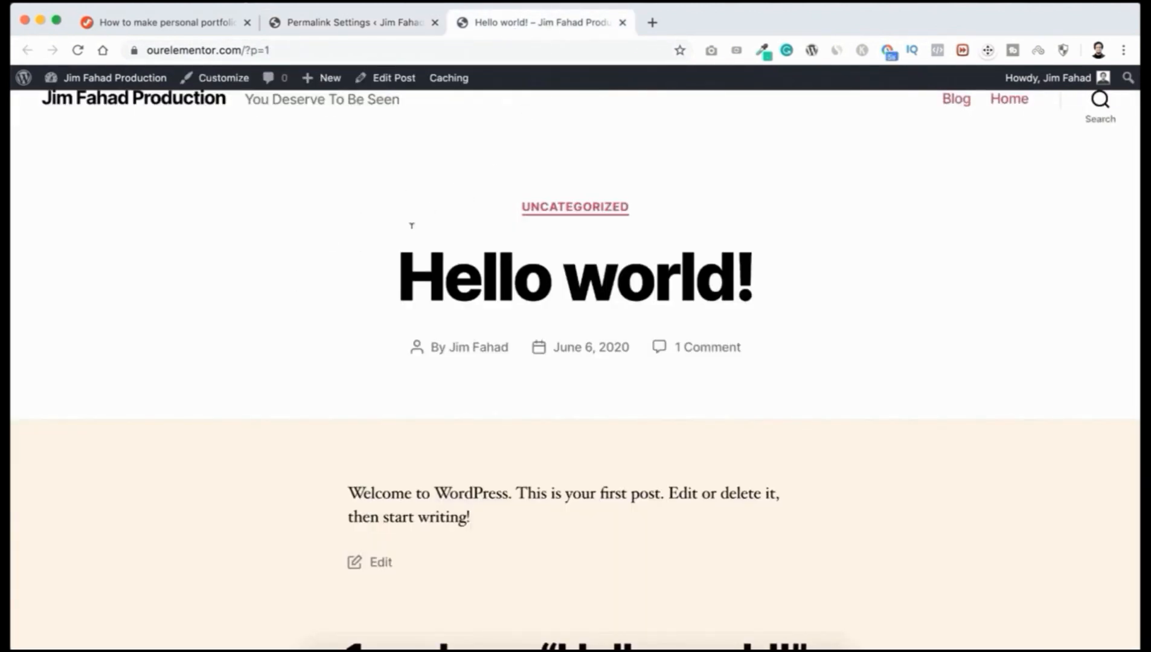
key("super+r")
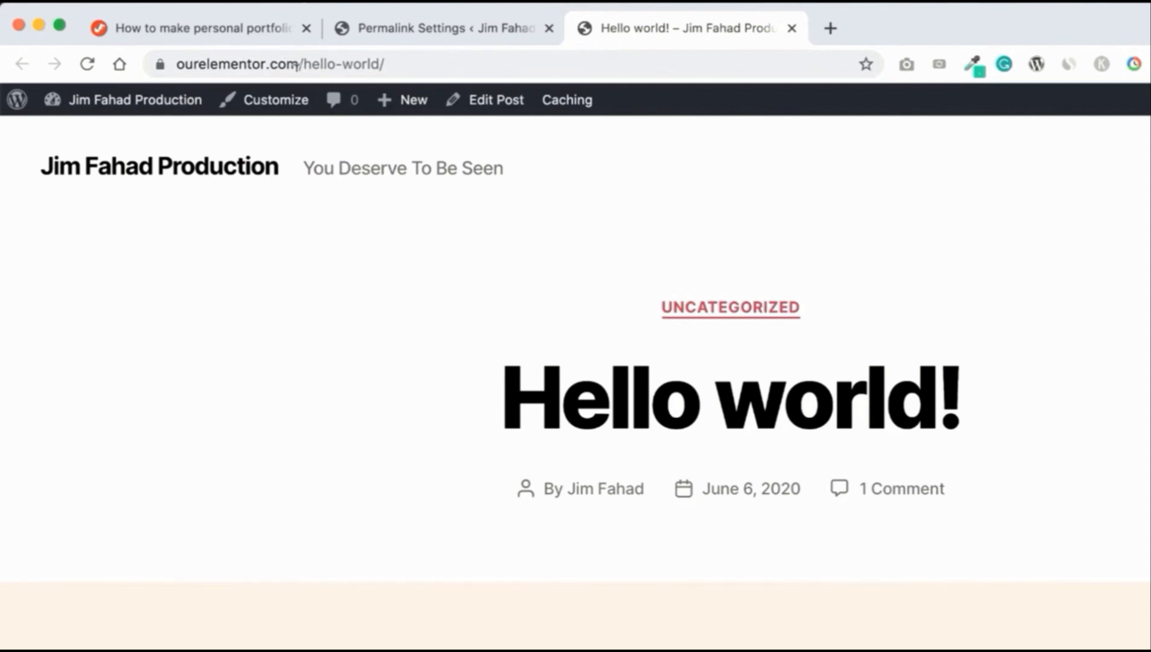
left_click_drag(300, 63, 438, 58)
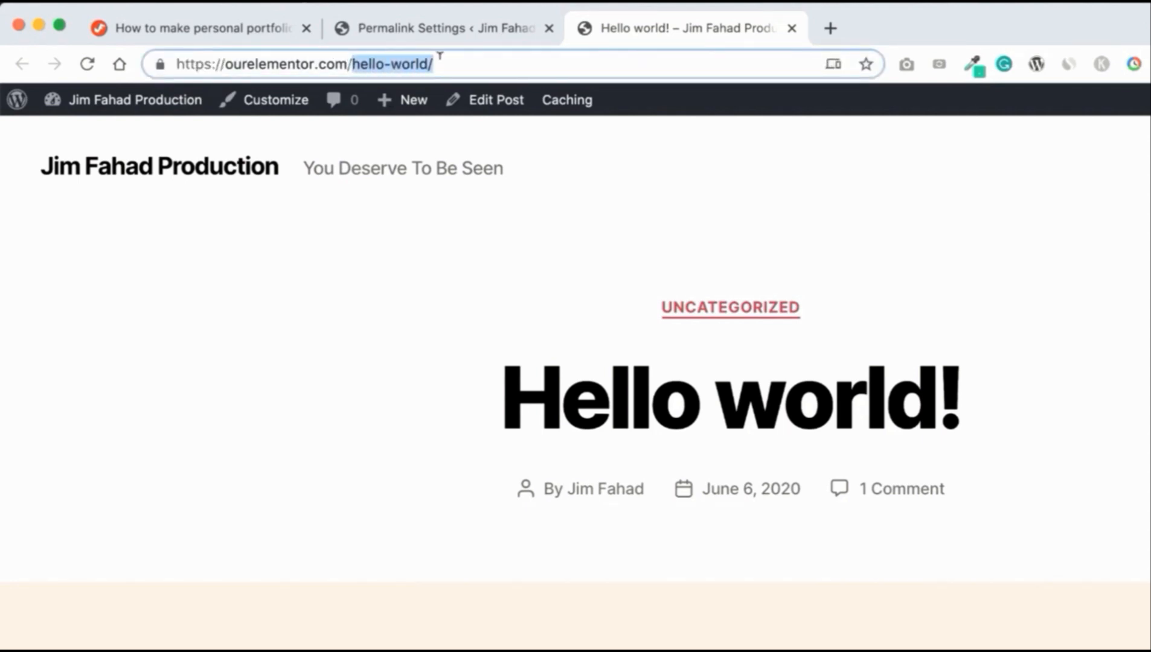
left_click_drag(482, 390, 1006, 396)
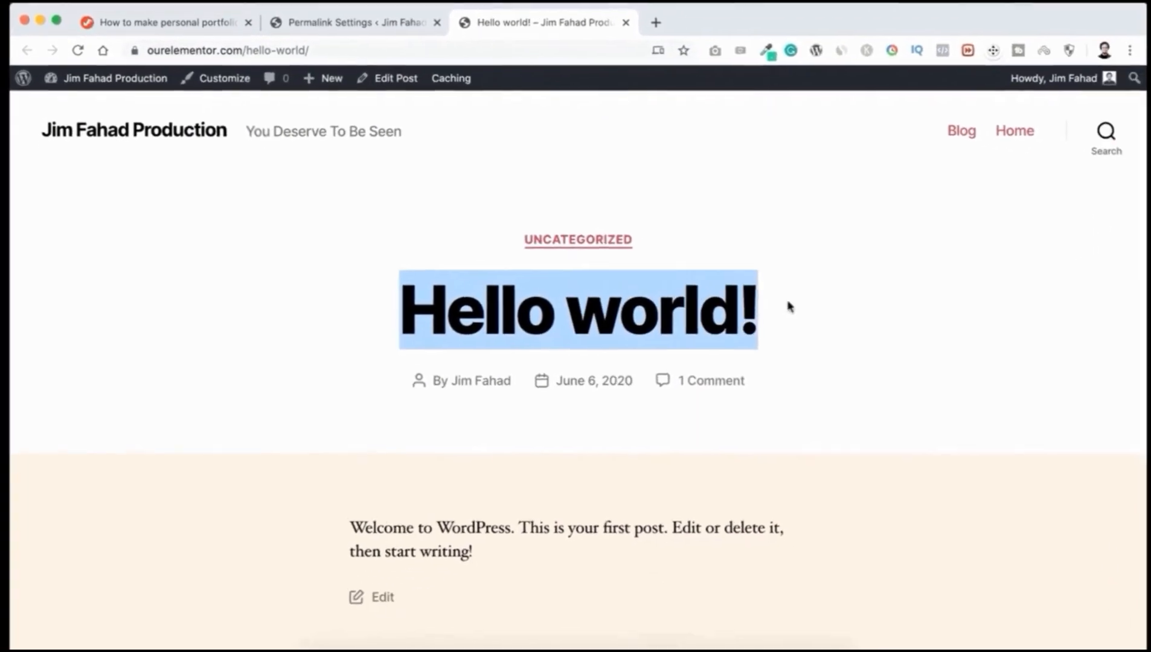
left_click(677, 236)
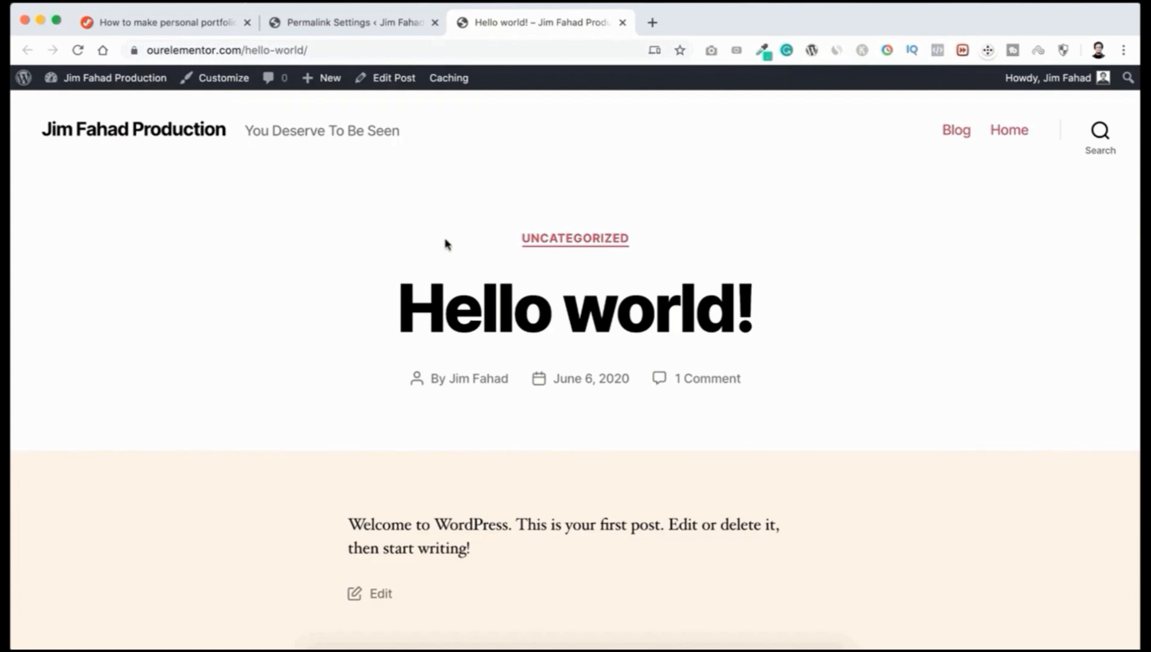
left_click(622, 23)
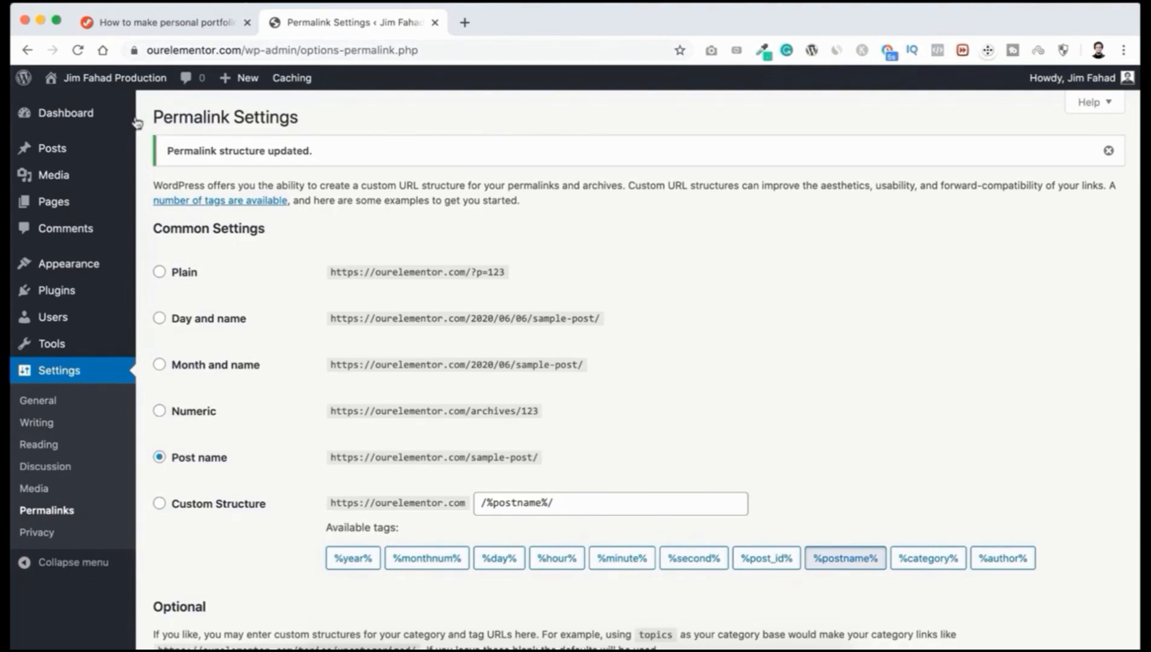
Step: Open the ourelementor.com front page in a new tab, browse it, then return to Permalink Settings
mouse_move(134, 83)
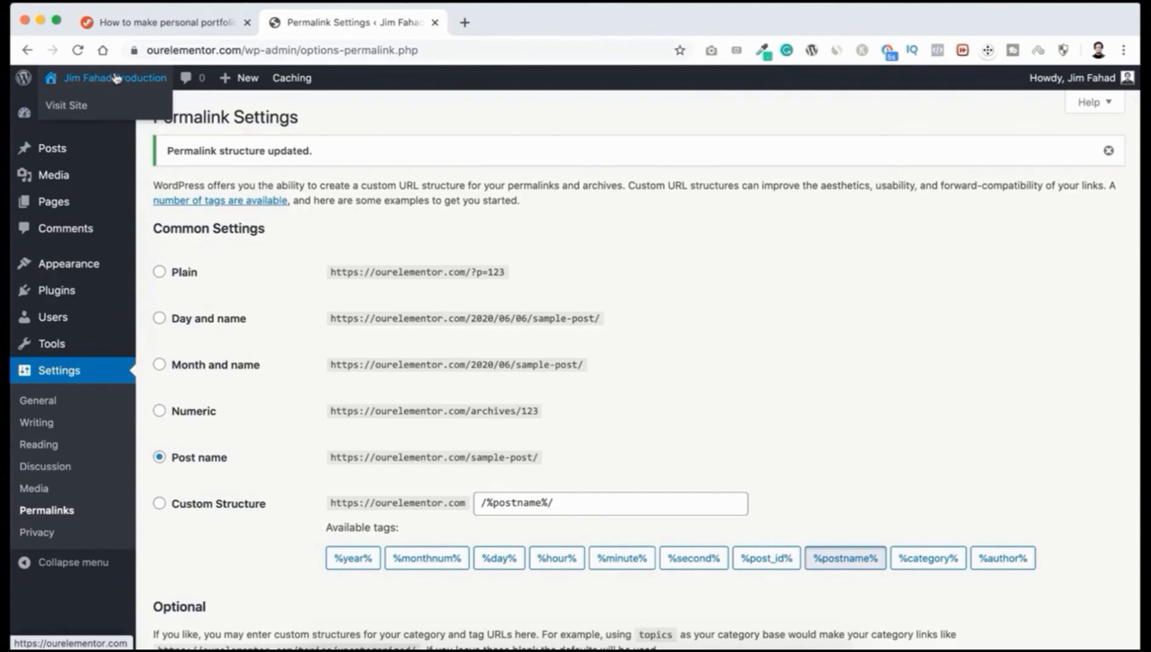
right_click(77, 106)
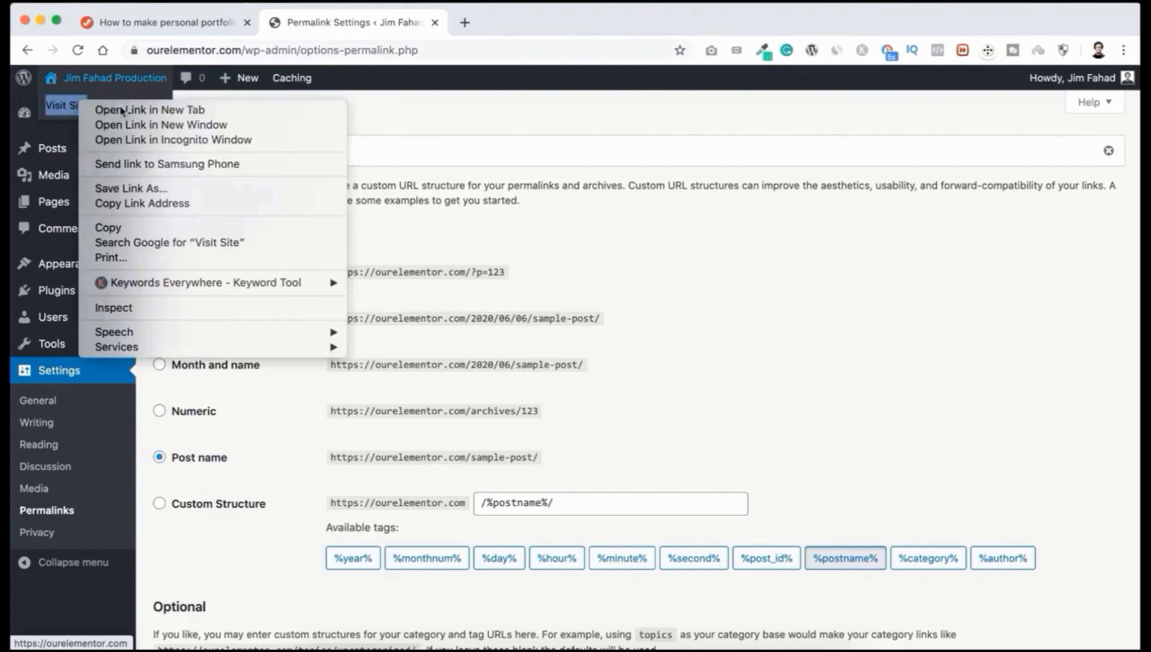
left_click(122, 108)
left_click(508, 28)
scroll(244, 500, "down", 10)
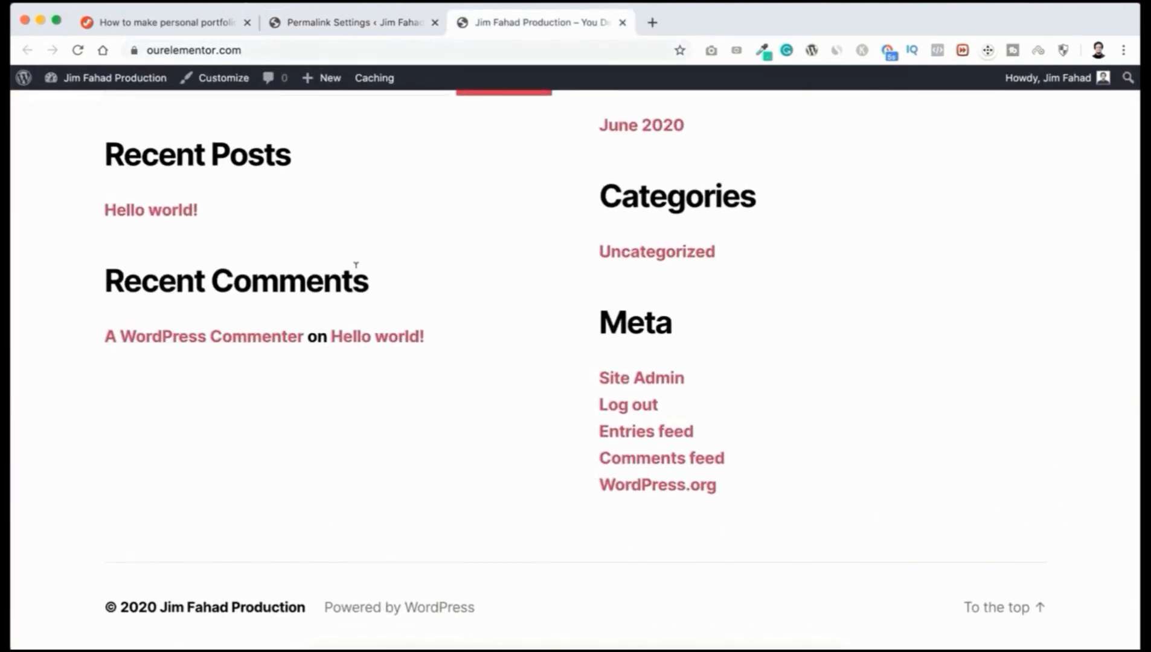
scroll(355, 268, "up", 10)
scroll(356, 273, "down", 10)
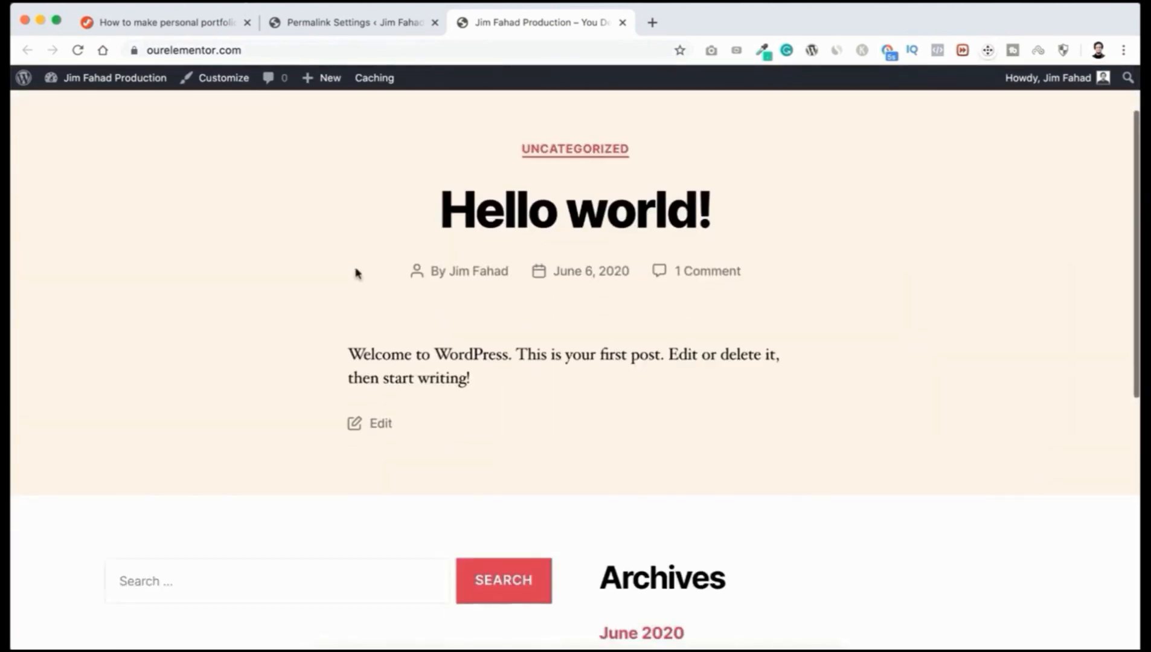
scroll(356, 273, "up", 10)
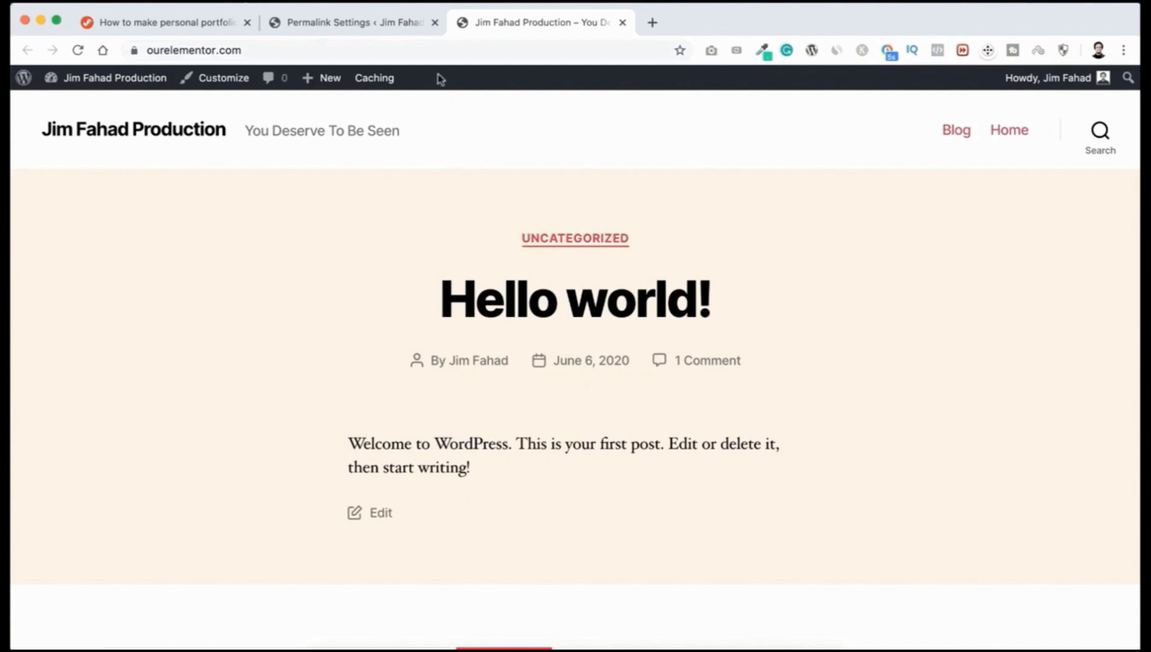
left_click(357, 23)
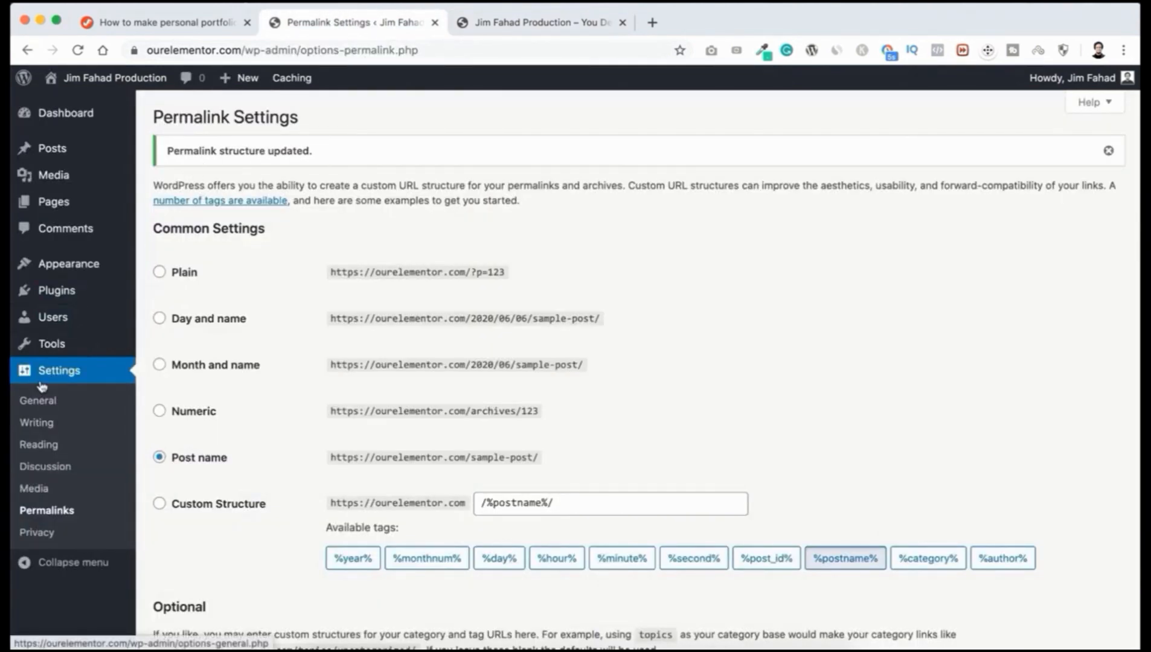
Step: In Reading Settings choose 'A static page' with Homepage 'Home' and Posts page 'Blog', and save
left_click(47, 448)
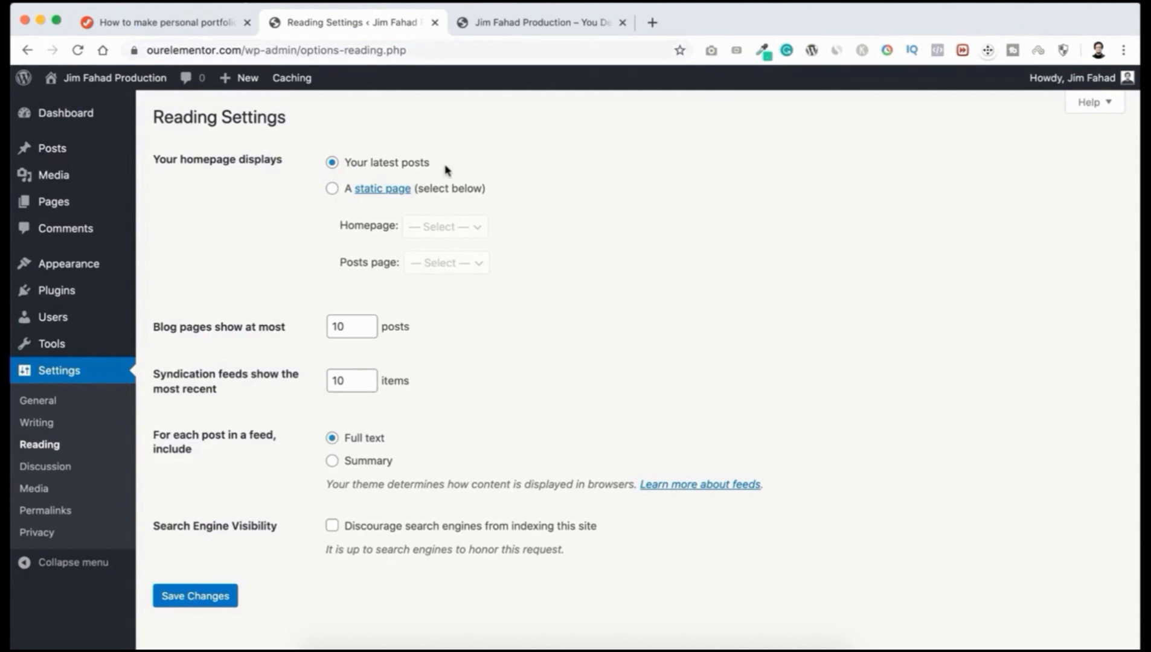
left_click(332, 191)
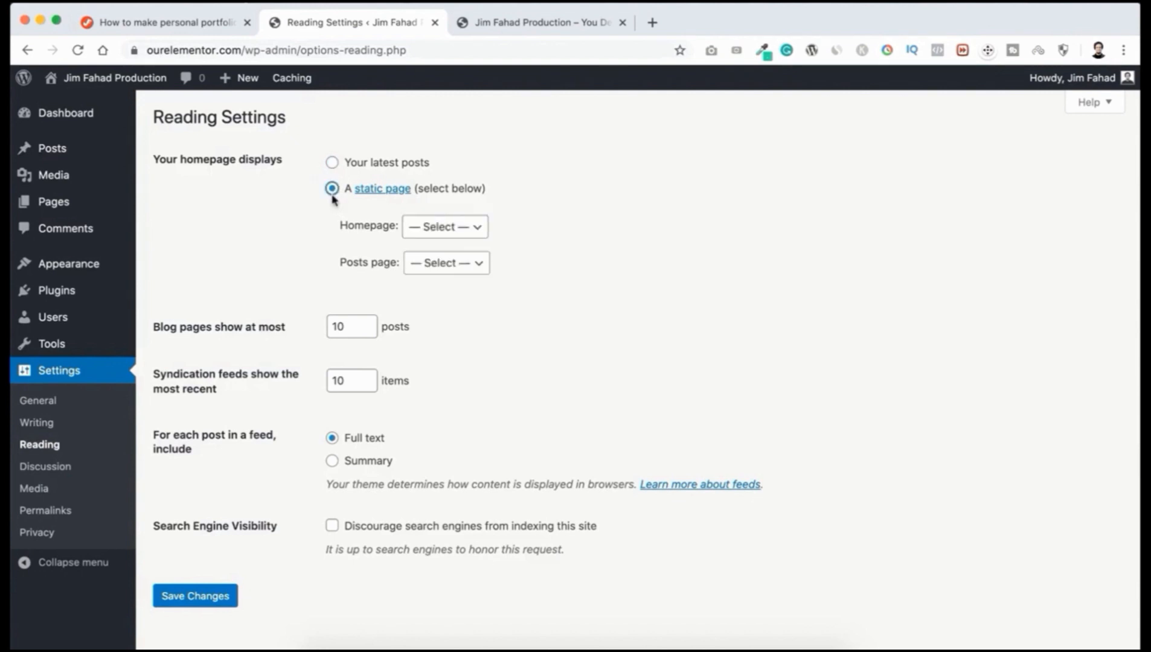
left_click(426, 227)
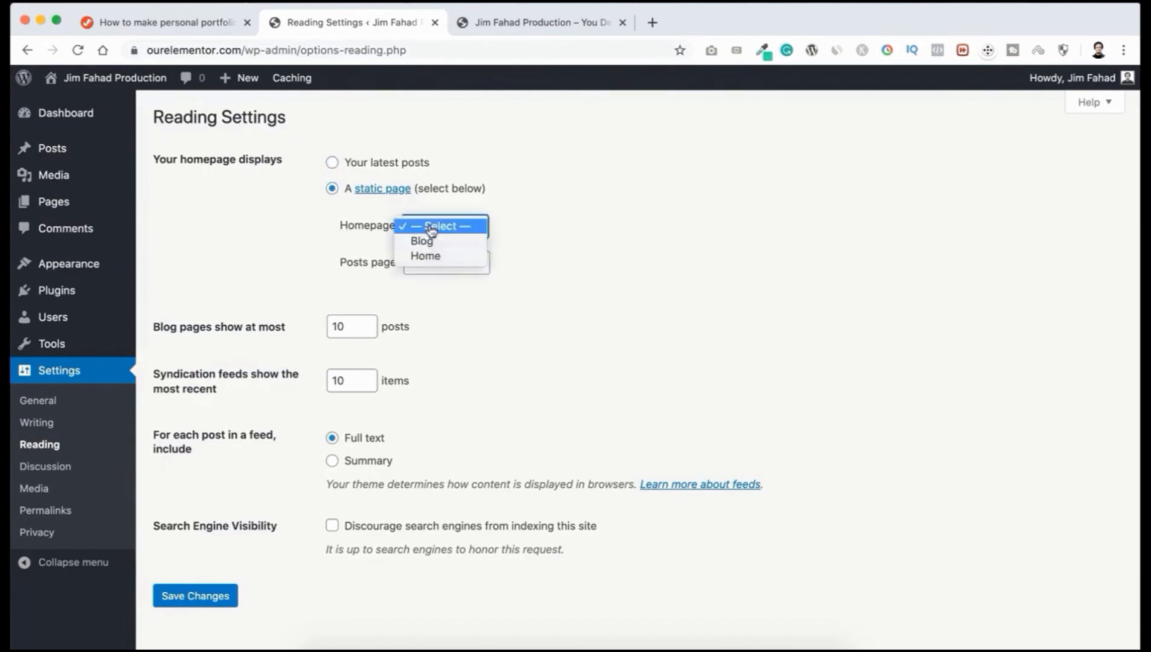
left_click(426, 256)
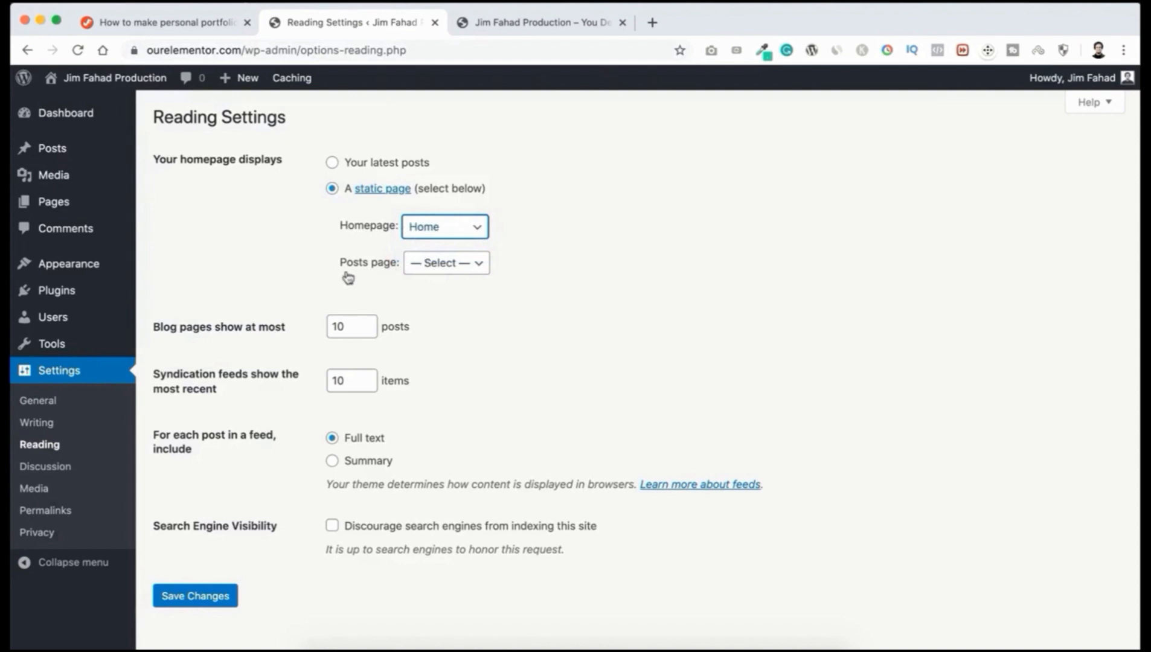
left_click(450, 266)
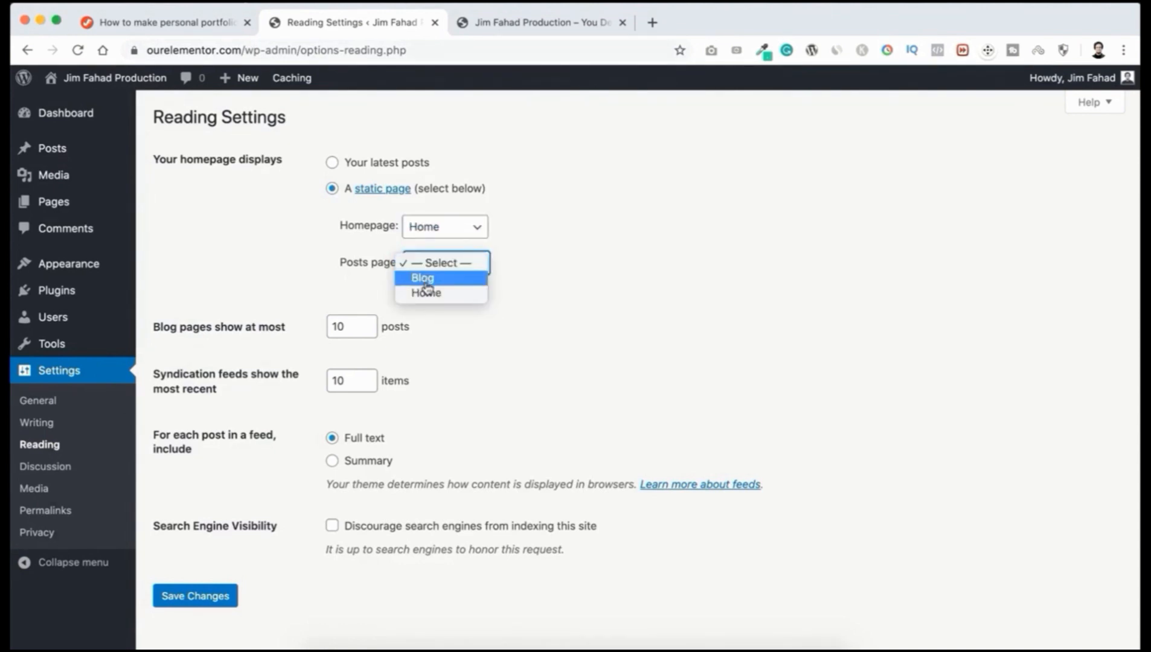
left_click(433, 282)
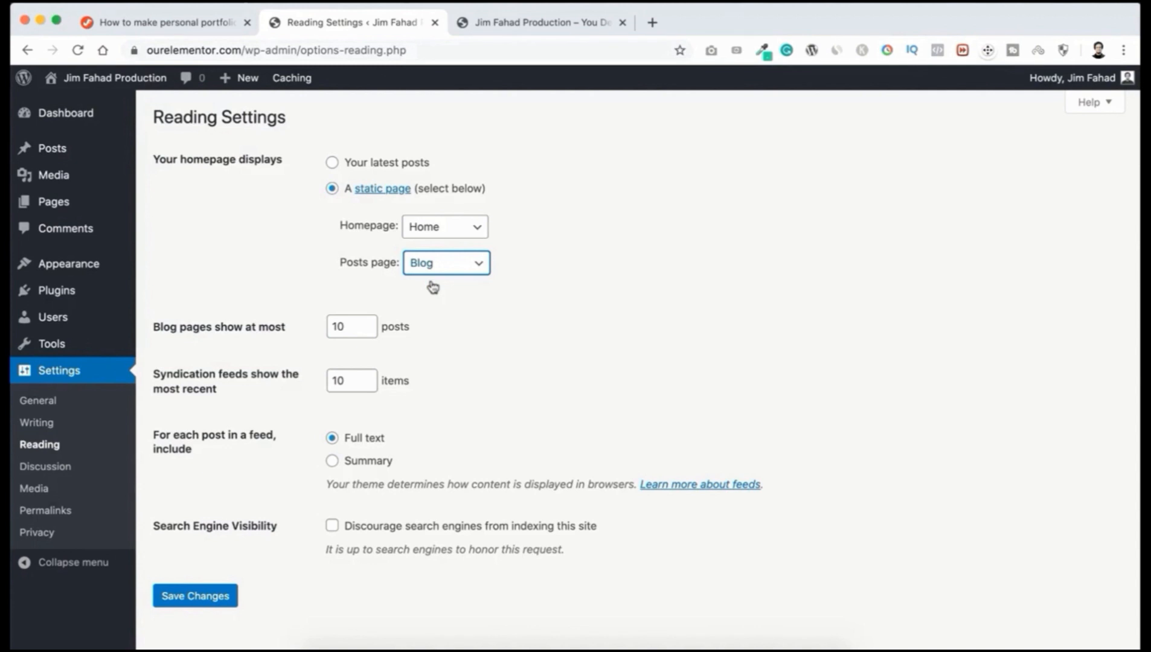
scroll(432, 287, "down", 1)
left_click(218, 572)
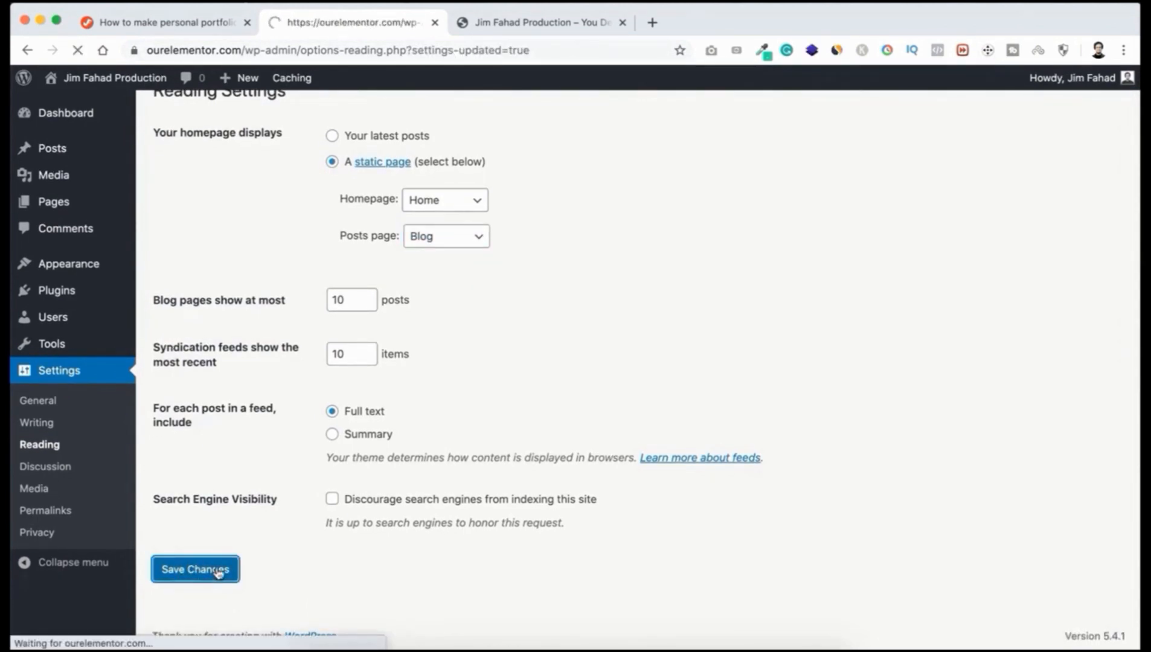
Step: Reload the live ourelementor.com front page to confirm it shows the static Home page, then return to Reading Settings
left_click(518, 24)
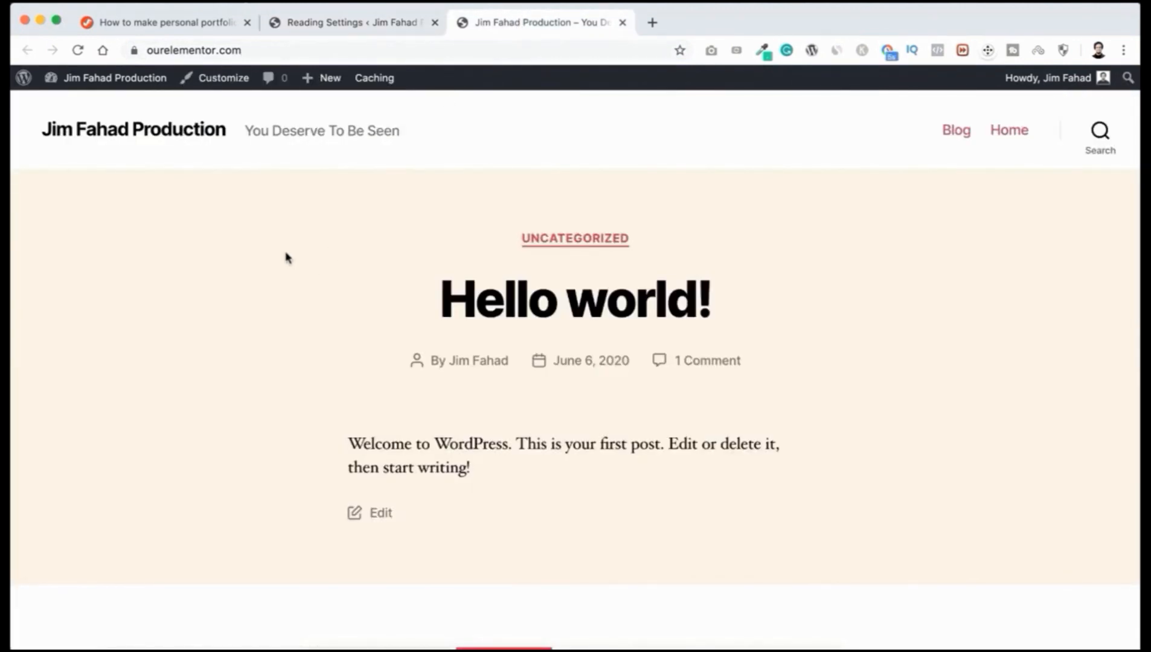
key("super+r")
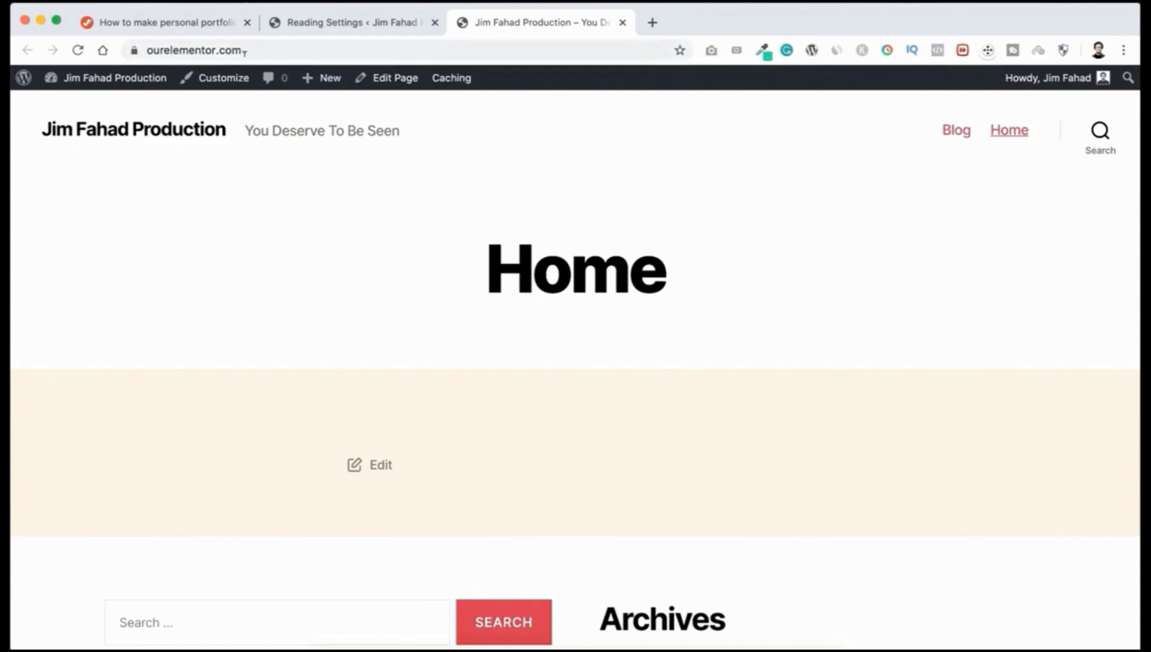
left_click(364, 24)
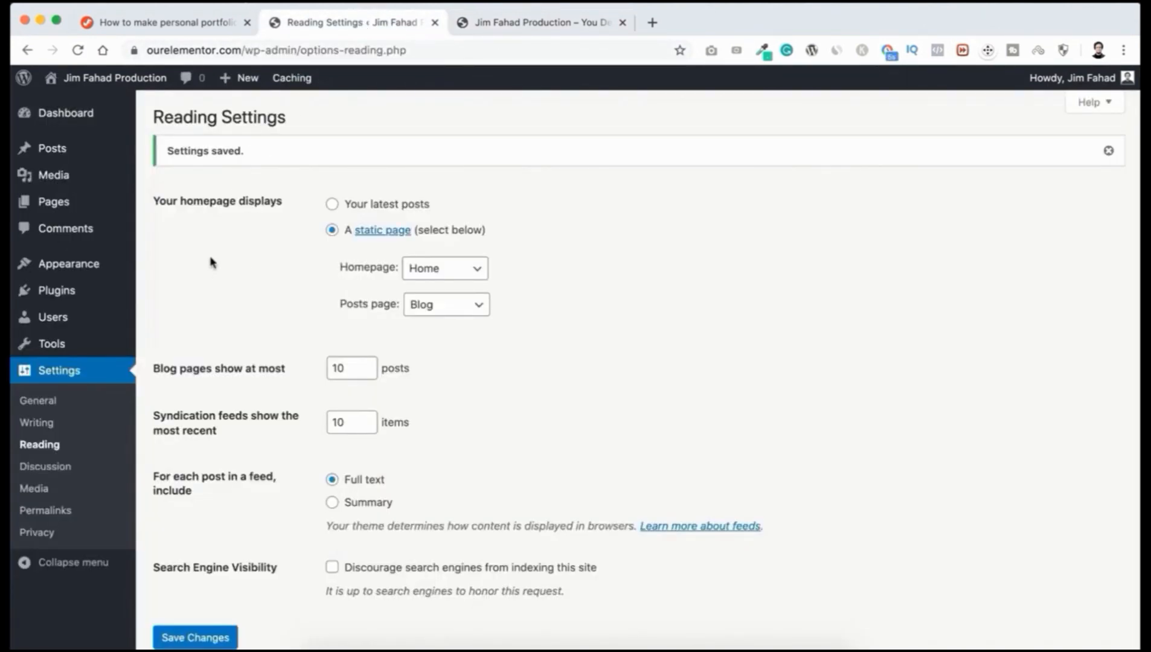
mouse_move(55, 269)
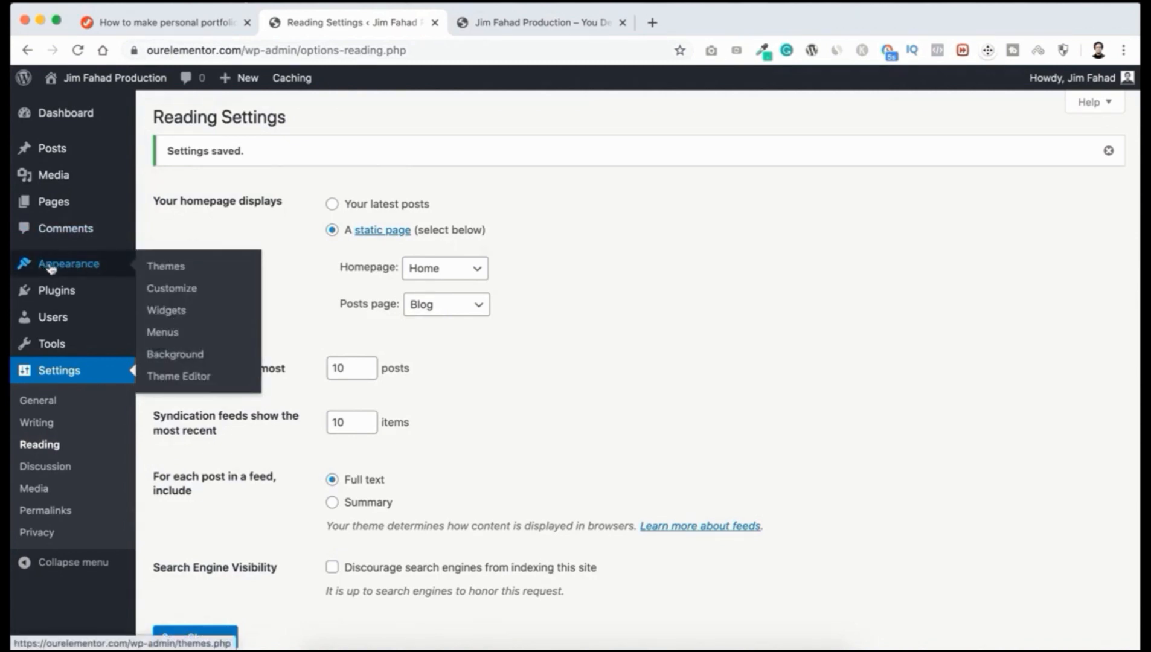
Step: Open Appearance > Themes to view Twenty Twenty, Twenty Nineteen and Twenty Seventeen installed
left_click(172, 271)
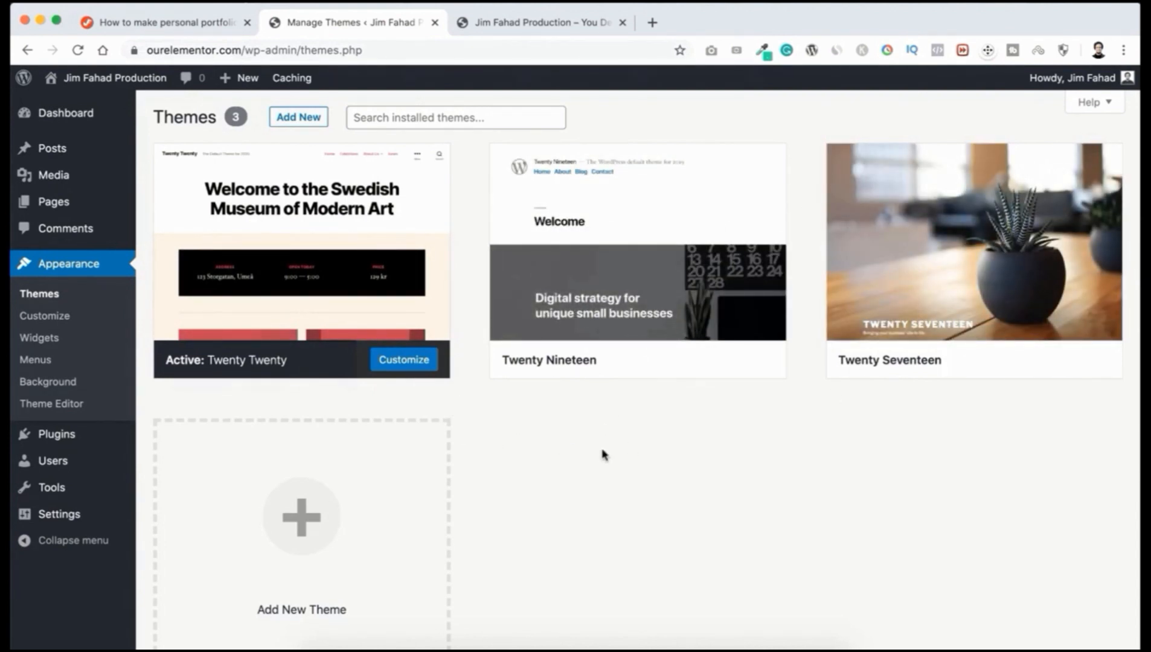
scroll(604, 454, "down", 1)
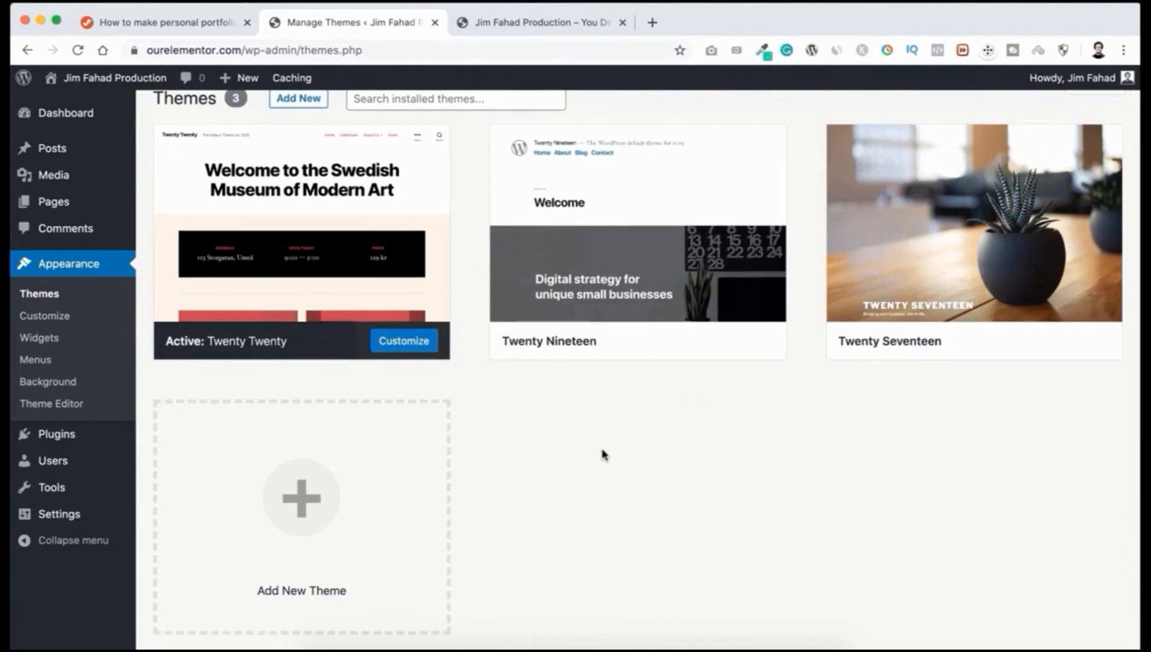
scroll(604, 454, "down", 3)
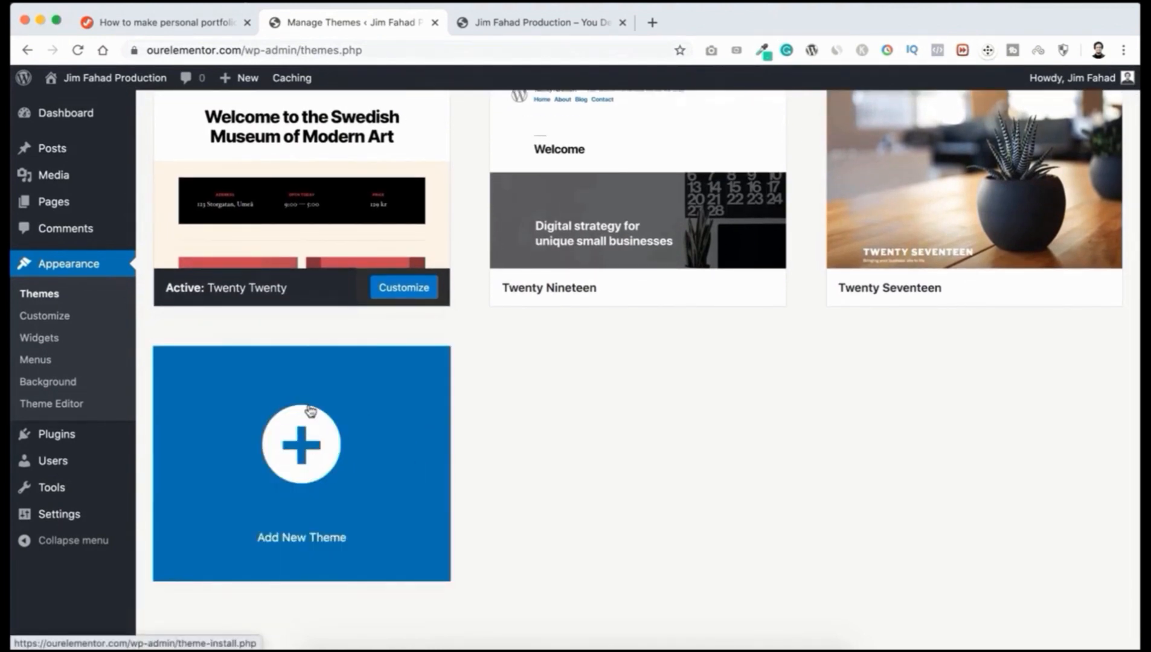
Step: Open Add New Theme and browse the 15 Featured themes, including Educational Zone and TR Salon Lite
left_click(309, 451)
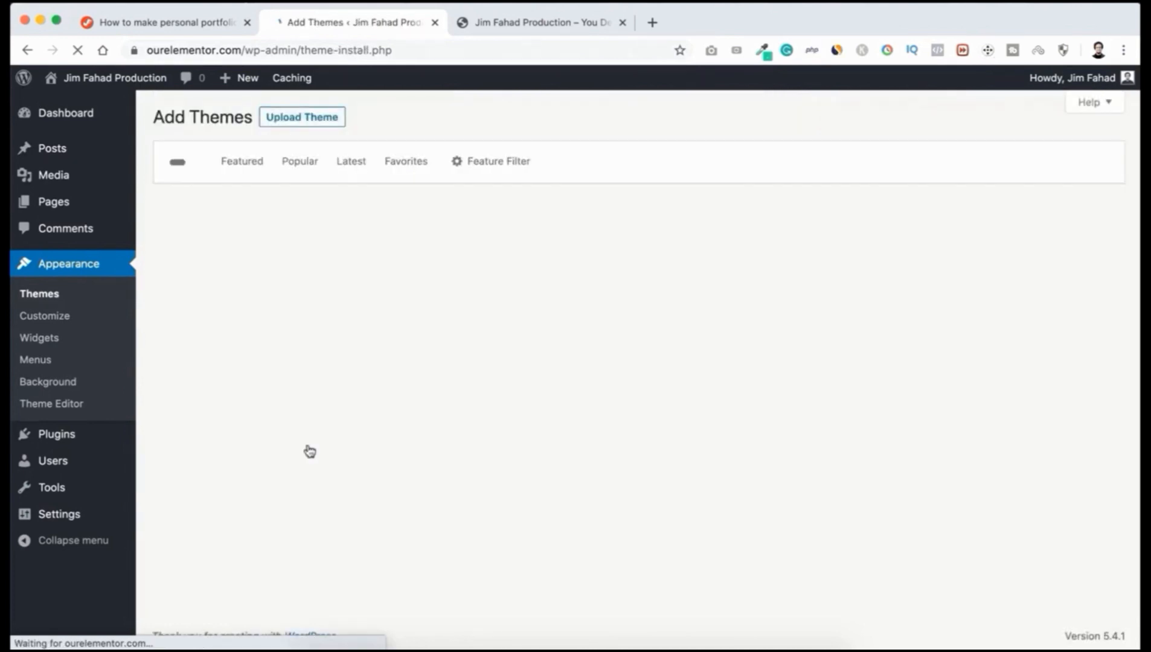
scroll(465, 374, "down", 5)
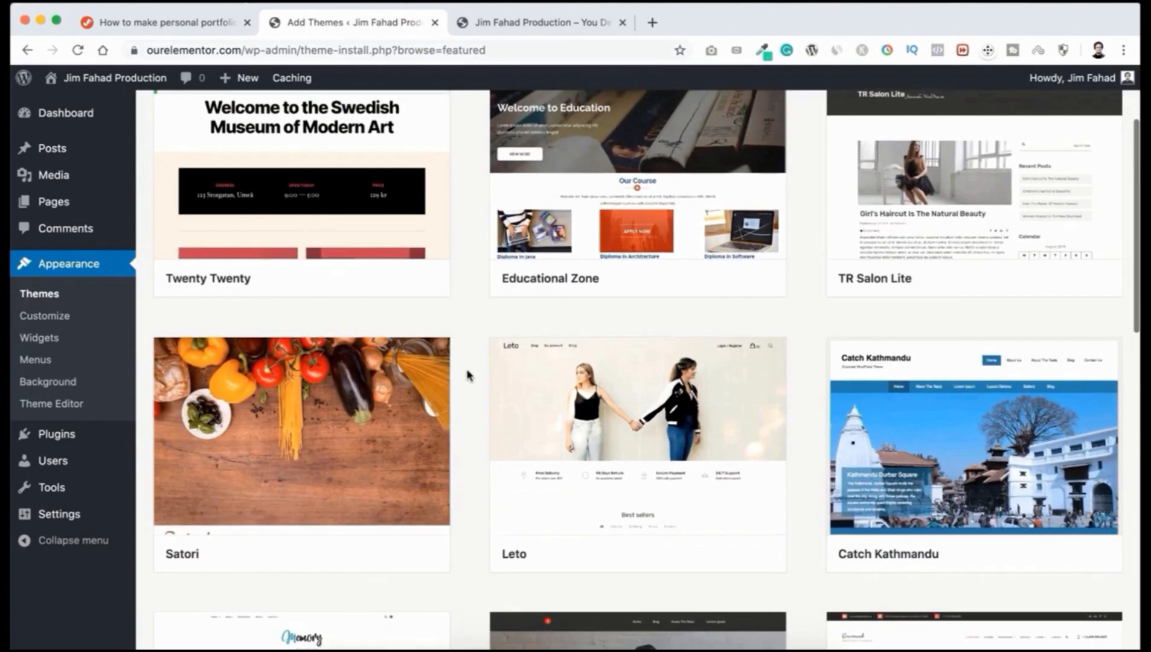
scroll(467, 374, "down", 8)
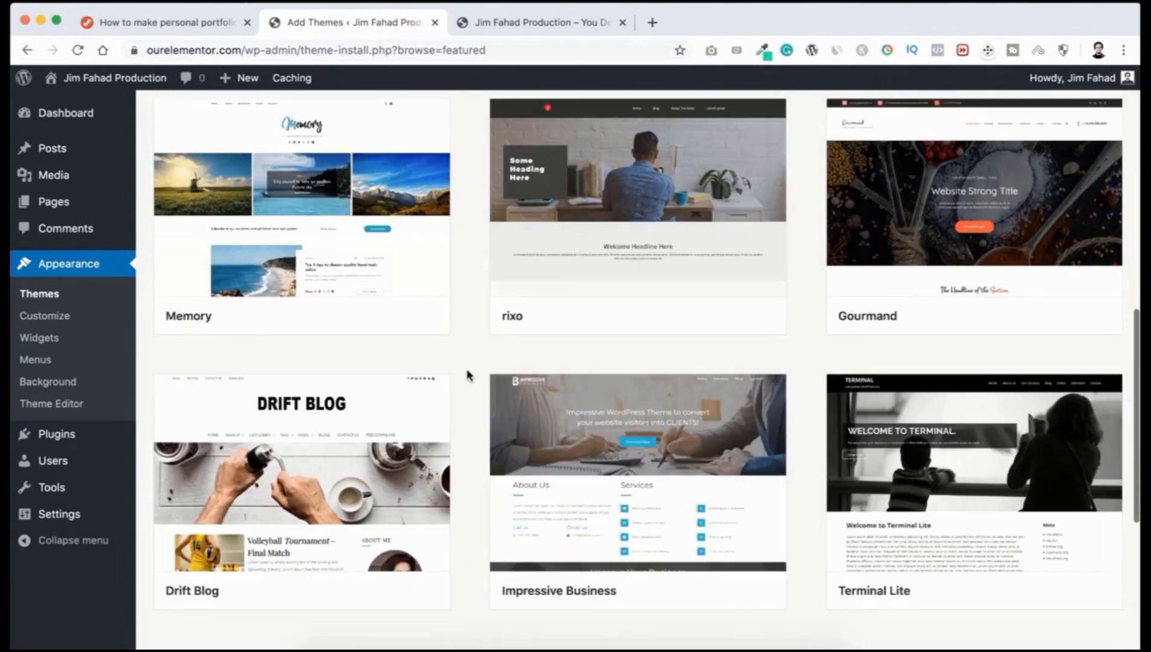
scroll(467, 374, "down", 3)
scroll(466, 374, "up", 12)
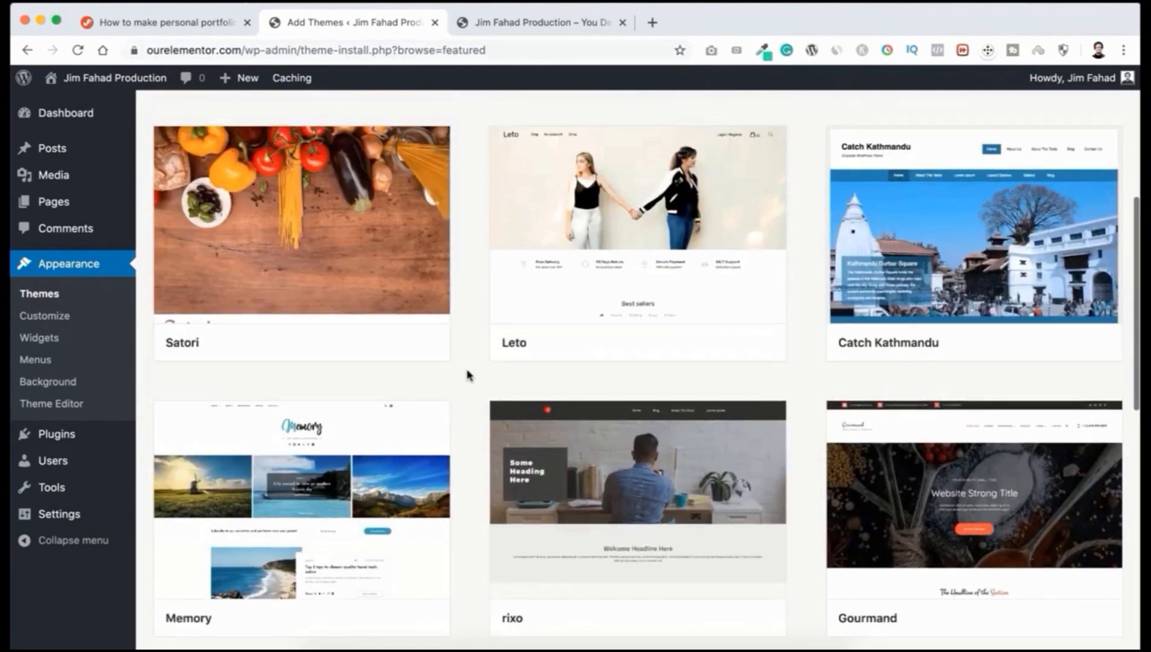
scroll(467, 375, "up", 4)
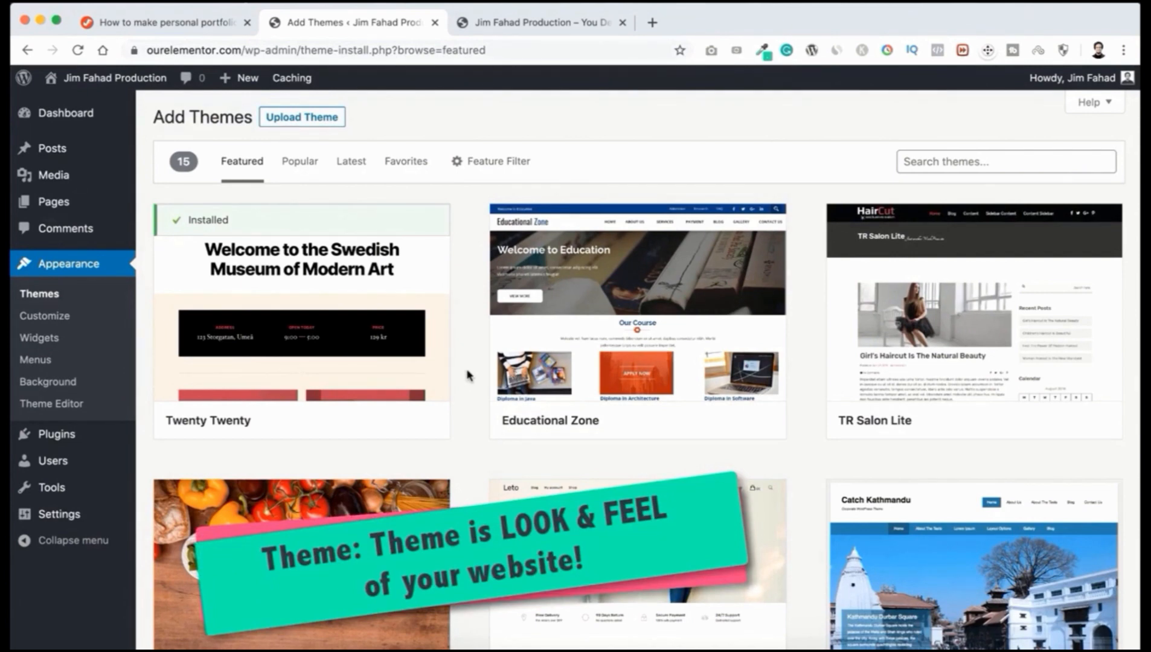
scroll(467, 374, "down", 5)
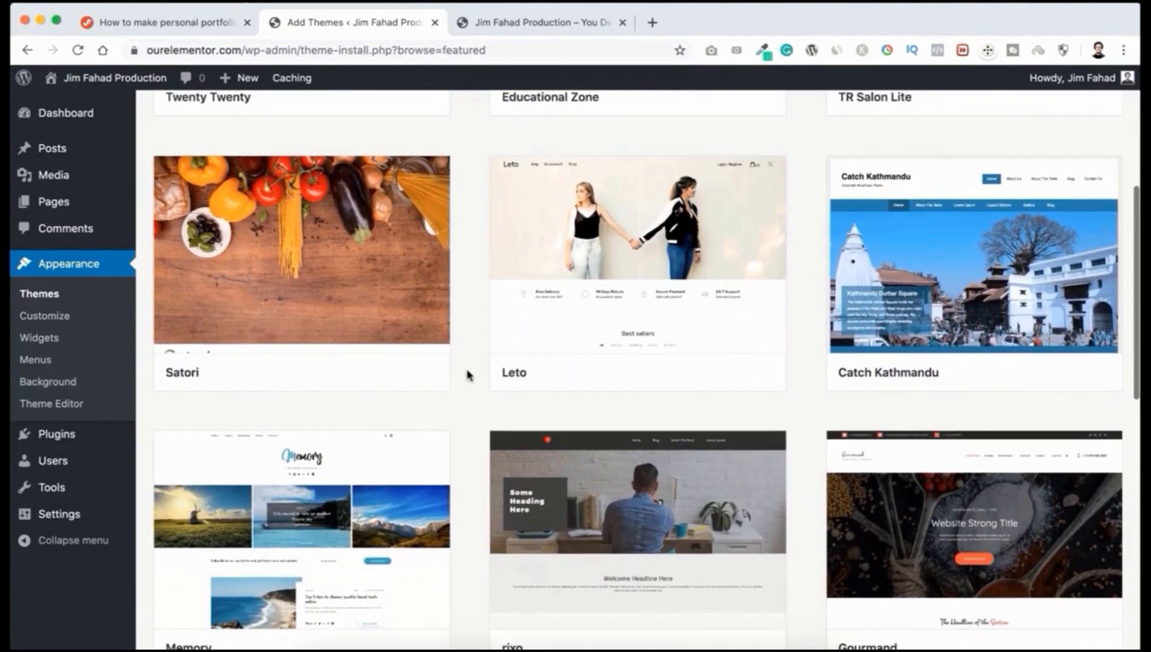
scroll(466, 374, "down", 2)
scroll(467, 374, "up", 1)
scroll(467, 374, "down", 1)
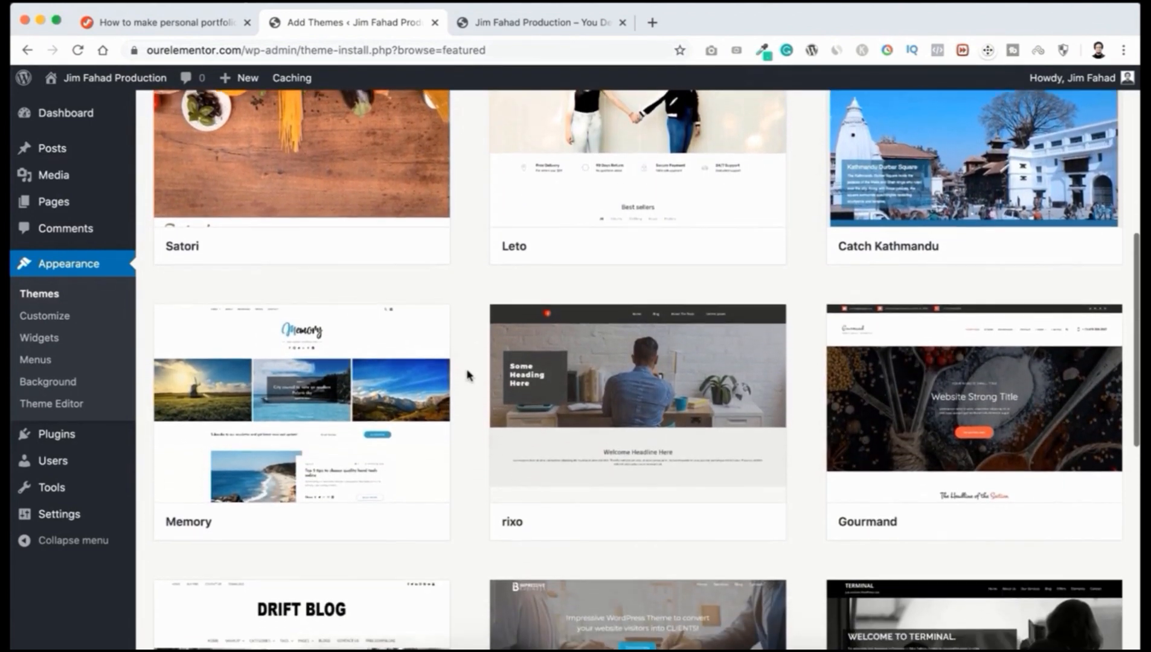
scroll(467, 375, "down", 1)
mouse_move(422, 386)
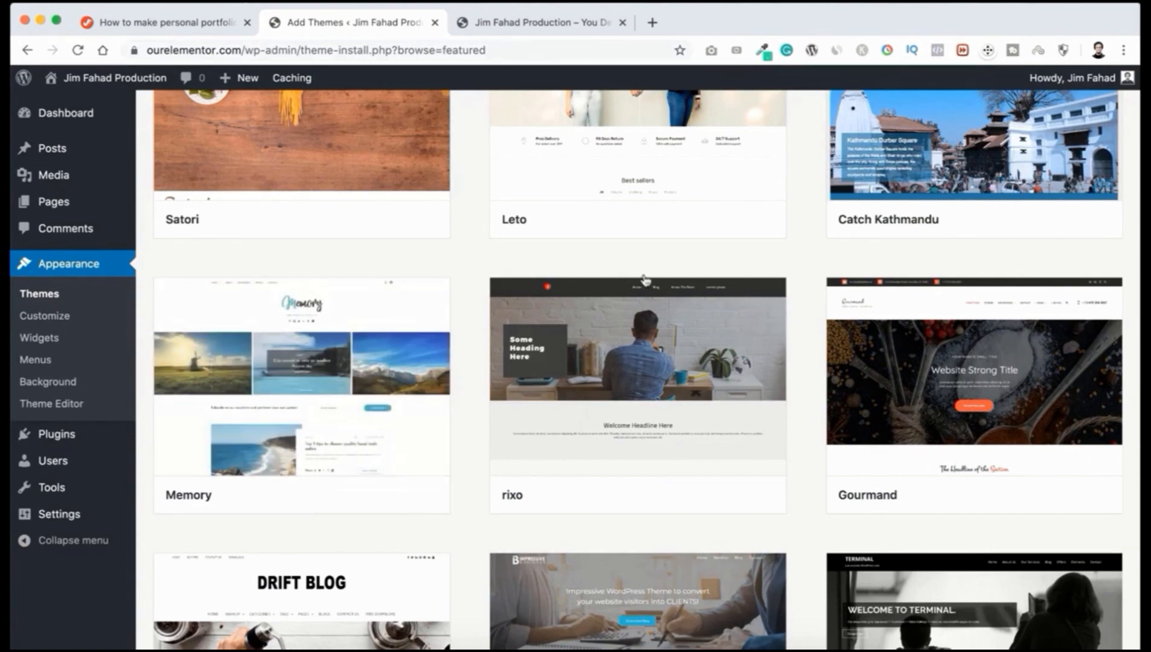
mouse_move(571, 401)
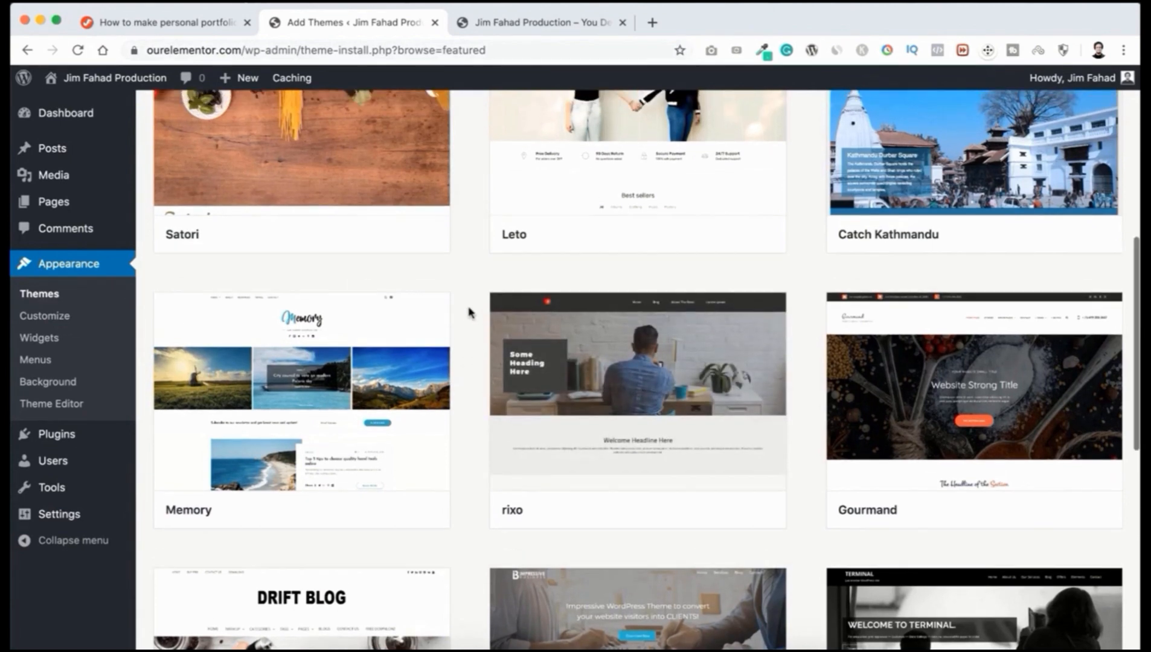
scroll(471, 320, "up", 5)
scroll(471, 312, "up", 3)
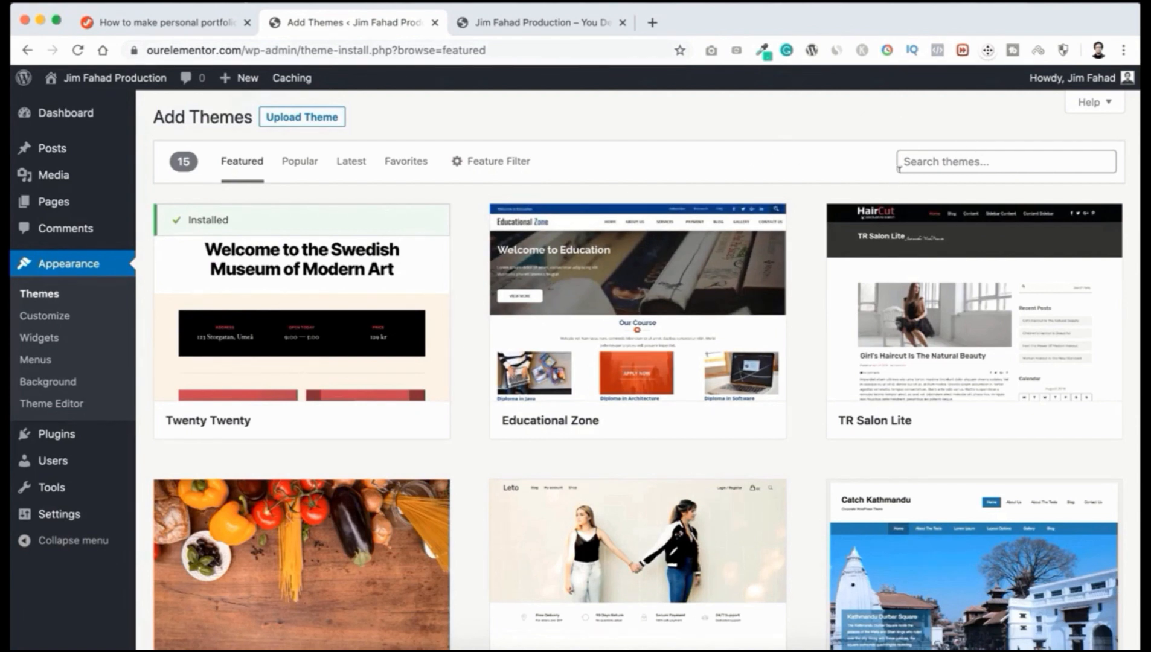
Step: Search for Astra, install and activate the theme, and dismiss the 'New theme activated' notice
left_click(941, 160)
type("Astra")
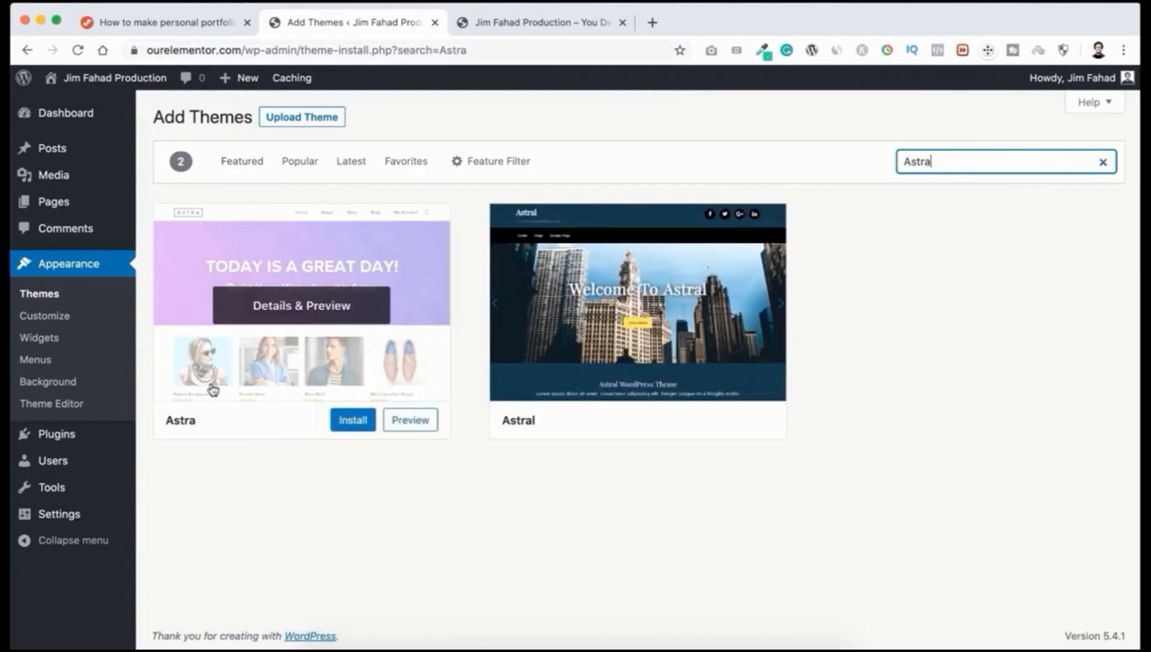
left_click(344, 422)
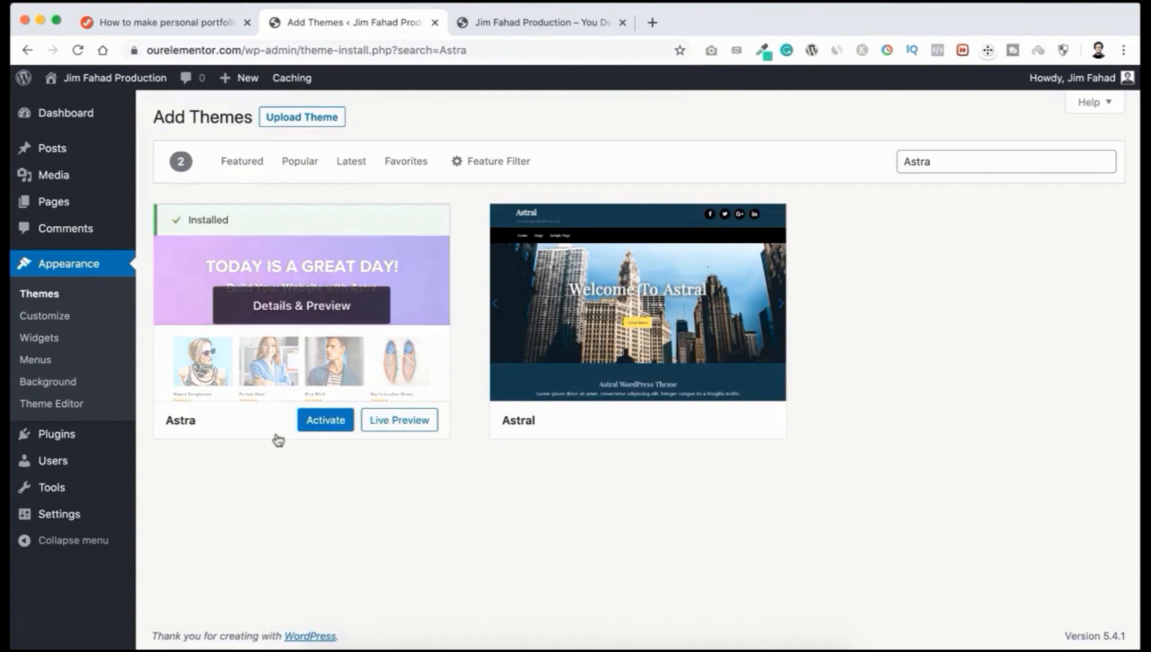
left_click(323, 419)
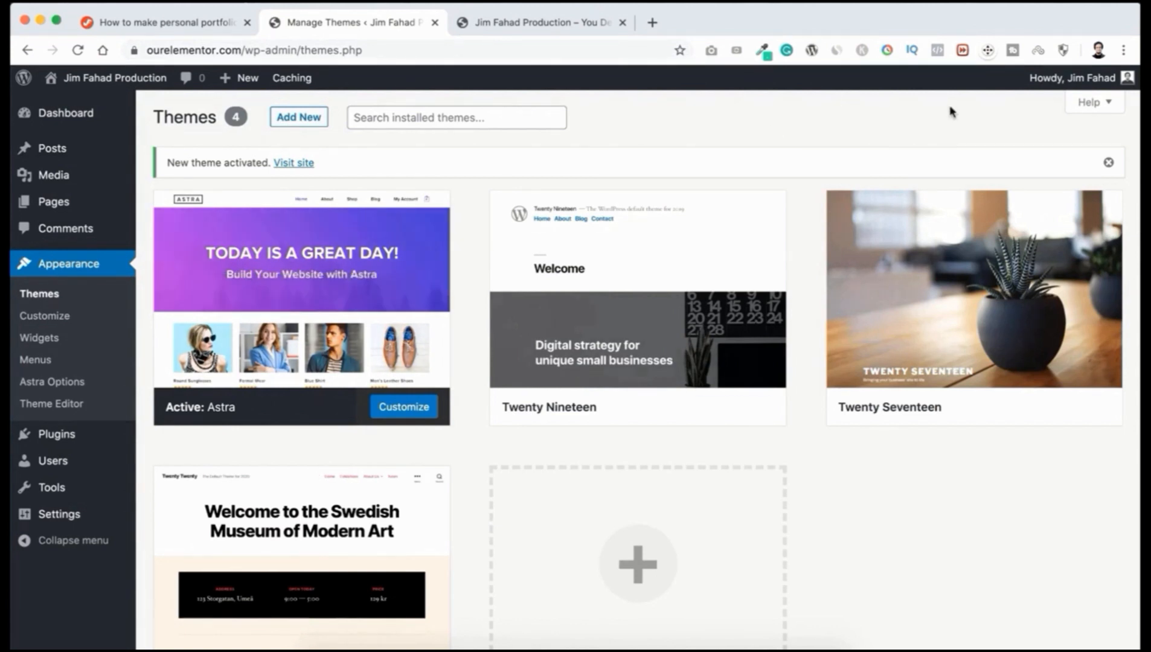
left_click(1109, 163)
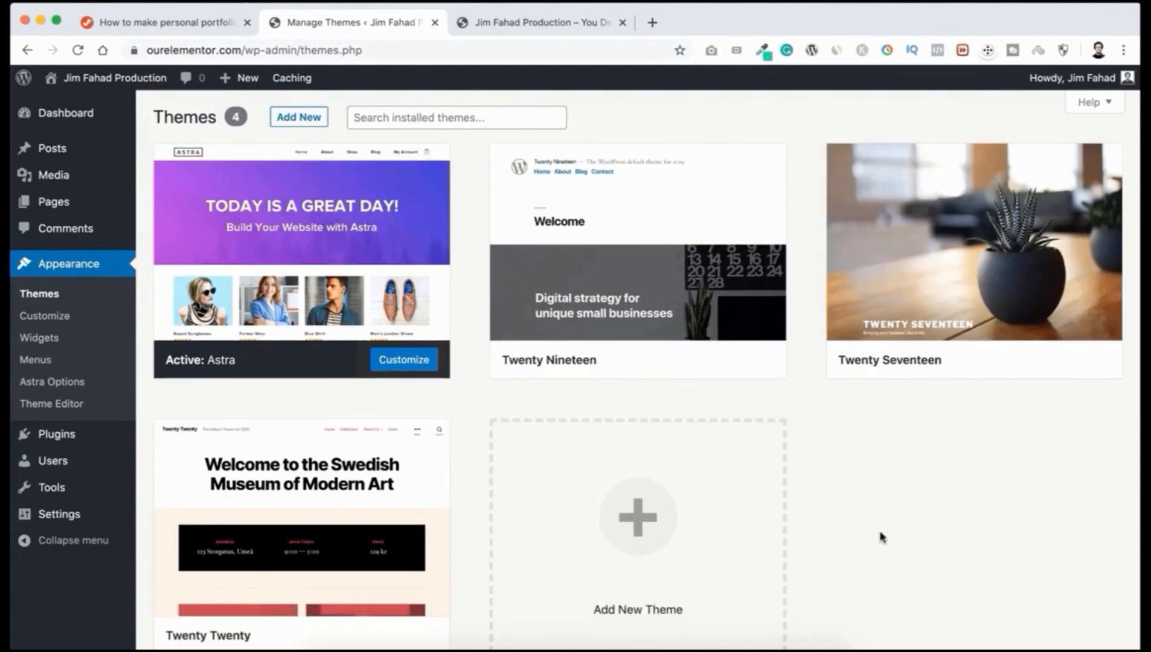
scroll(882, 537, "down", 2)
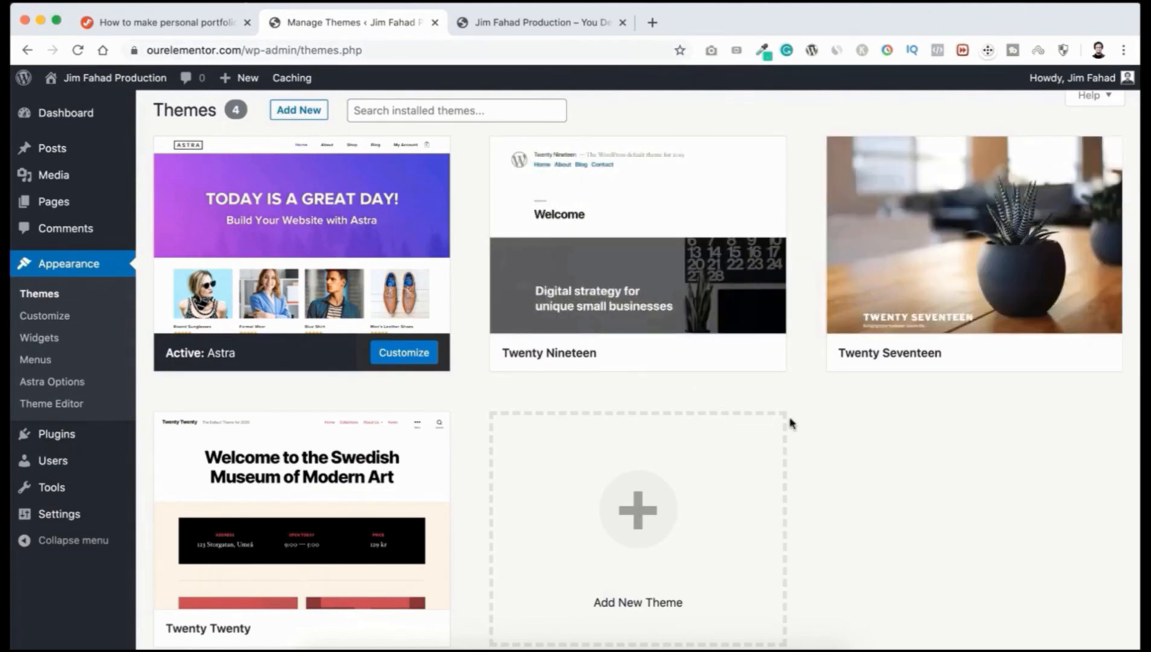
mouse_move(590, 365)
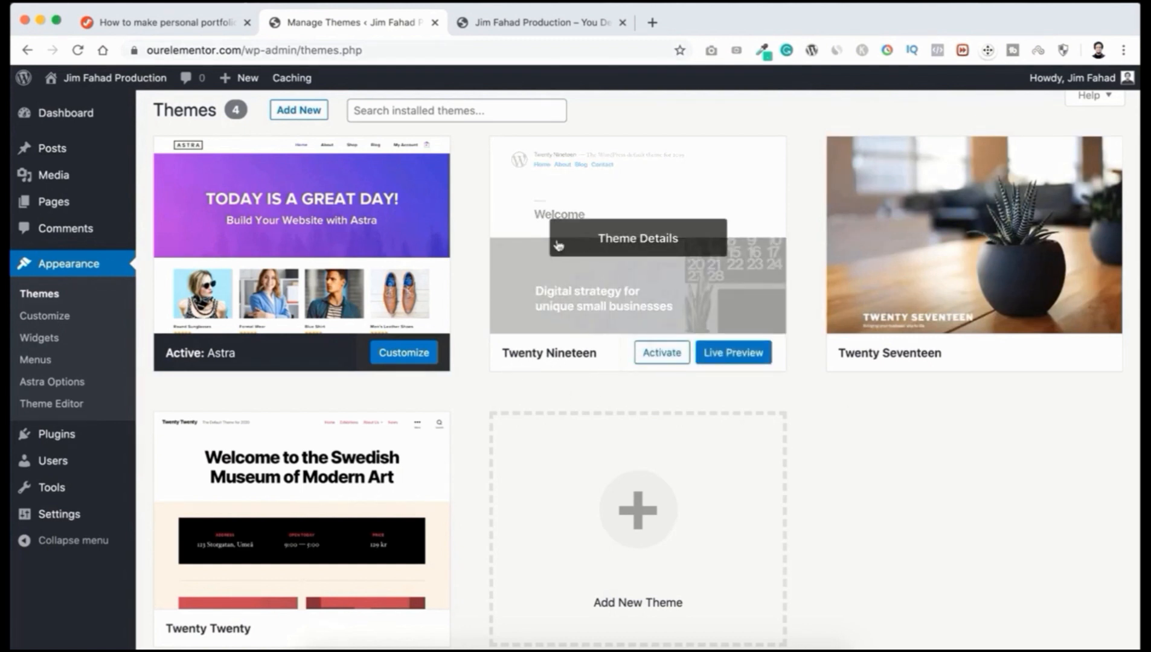
Step: Delete the Twenty Nineteen and Twenty Seventeen themes from their theme details
left_click(653, 239)
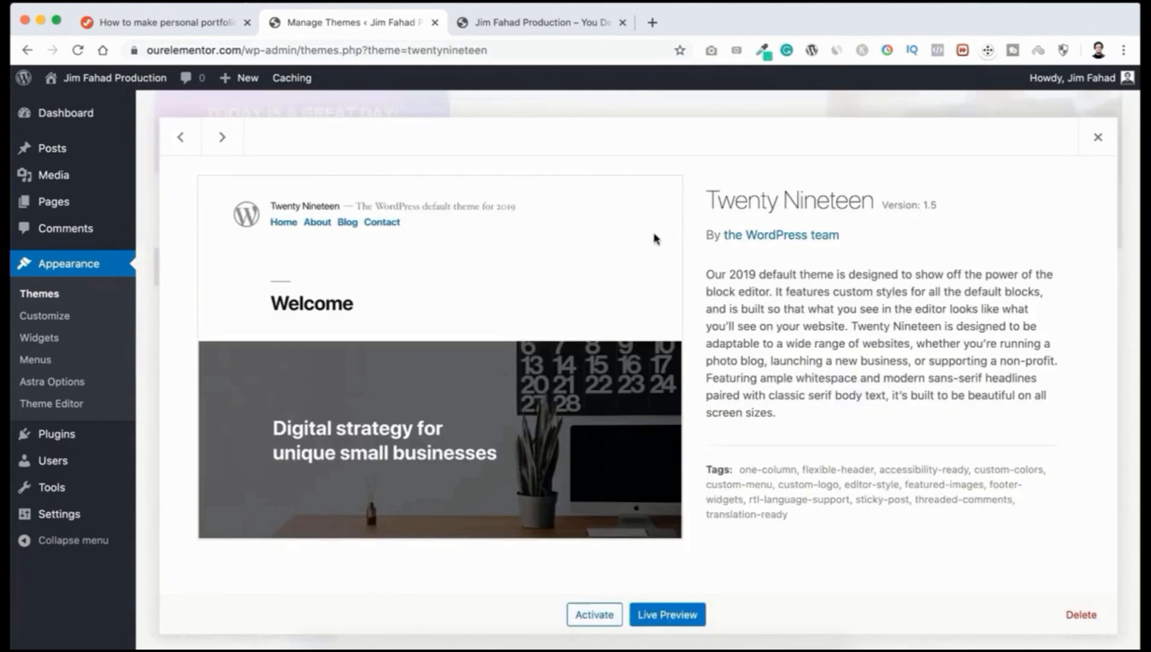
left_click(1086, 616)
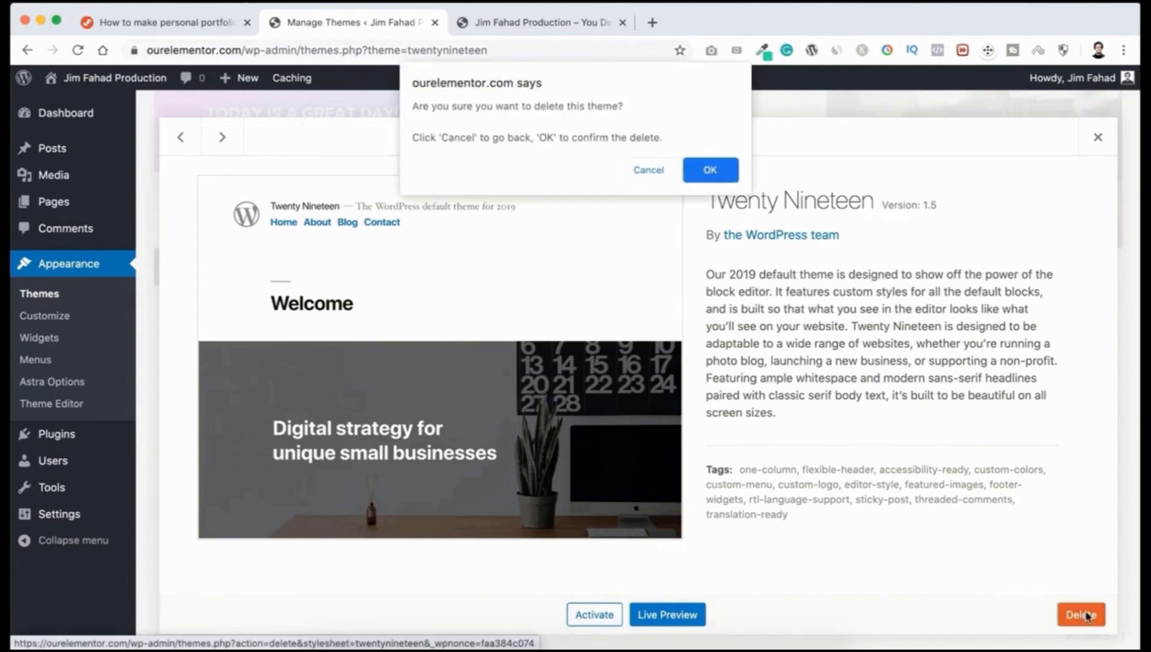
left_click(711, 171)
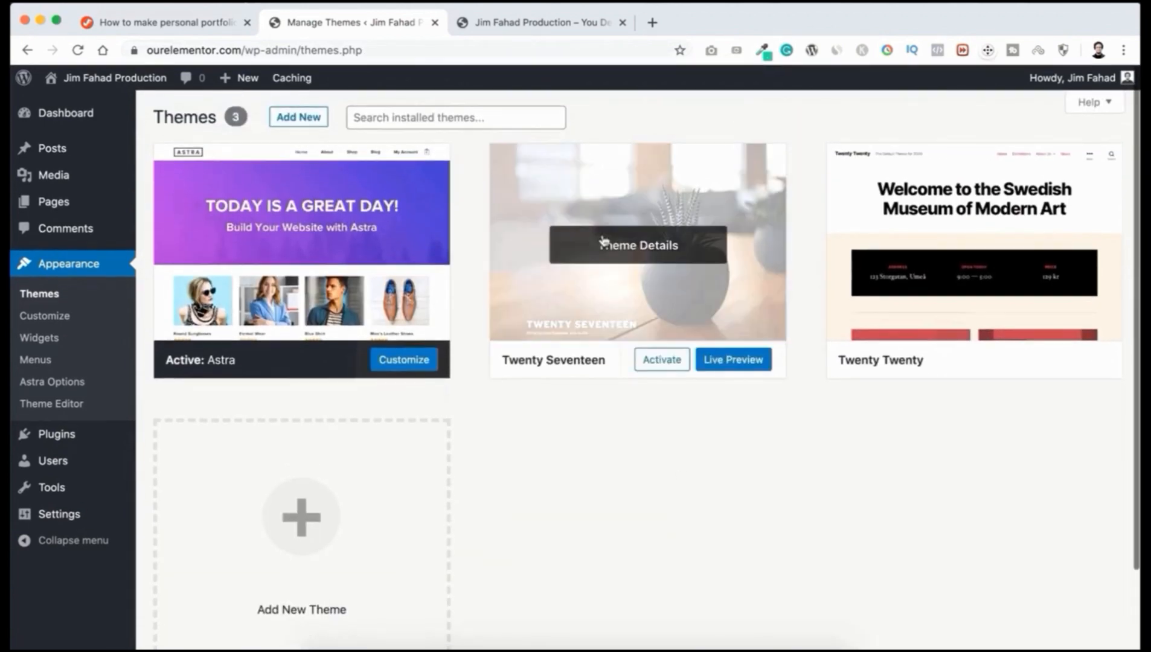
left_click(622, 250)
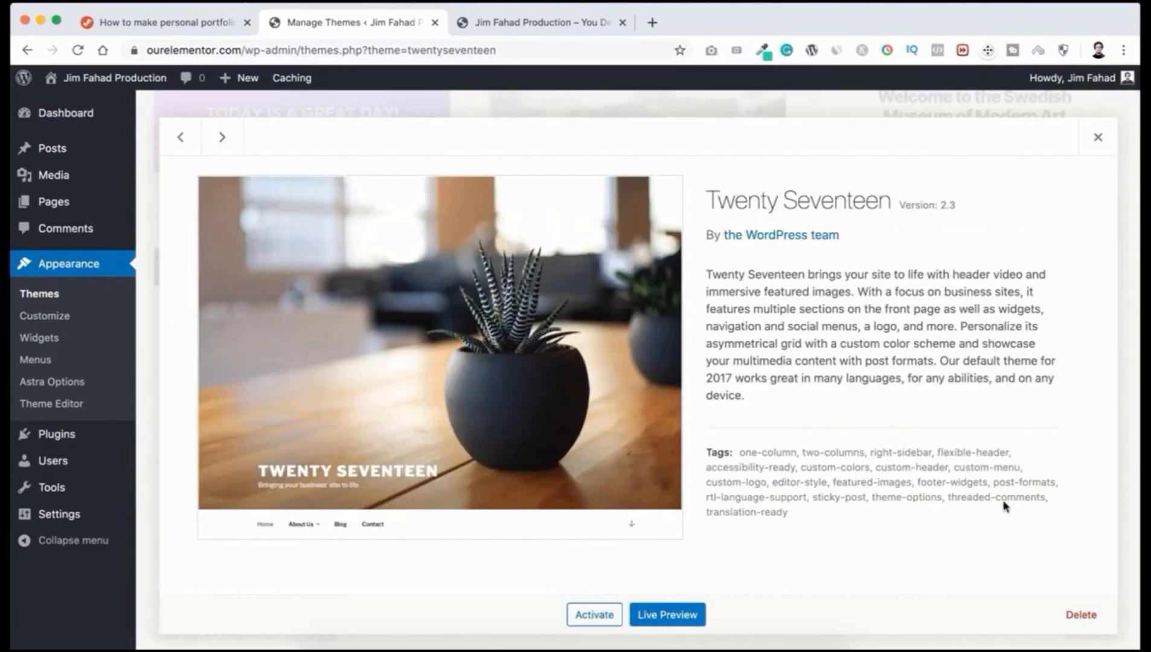
left_click(1081, 614)
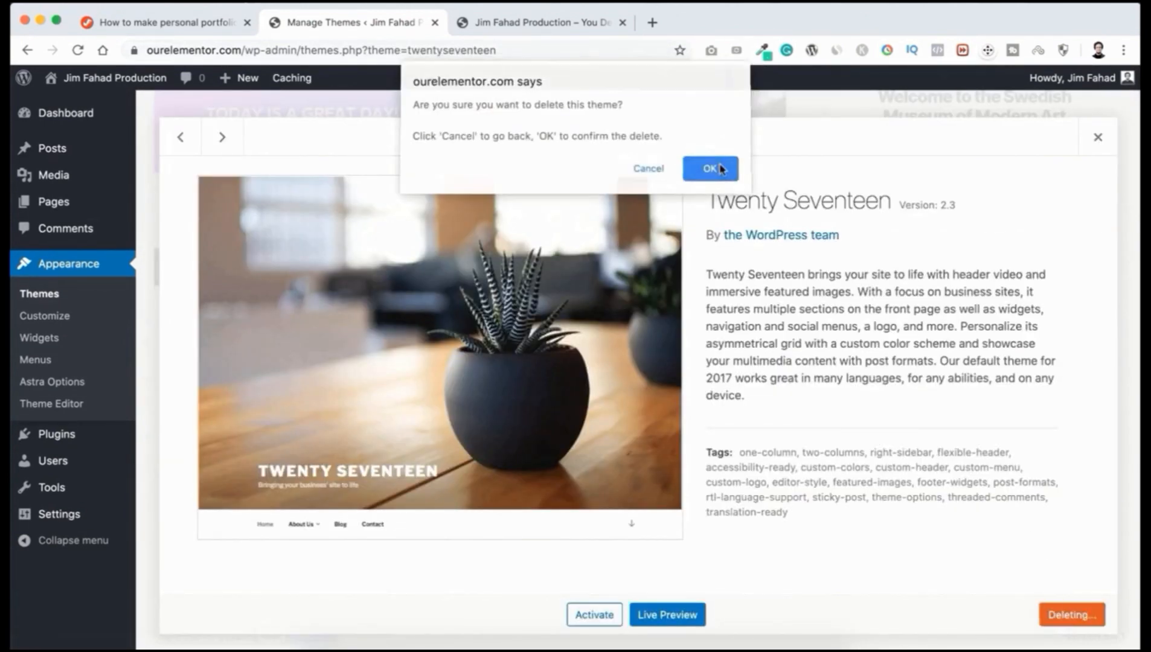
left_click(711, 169)
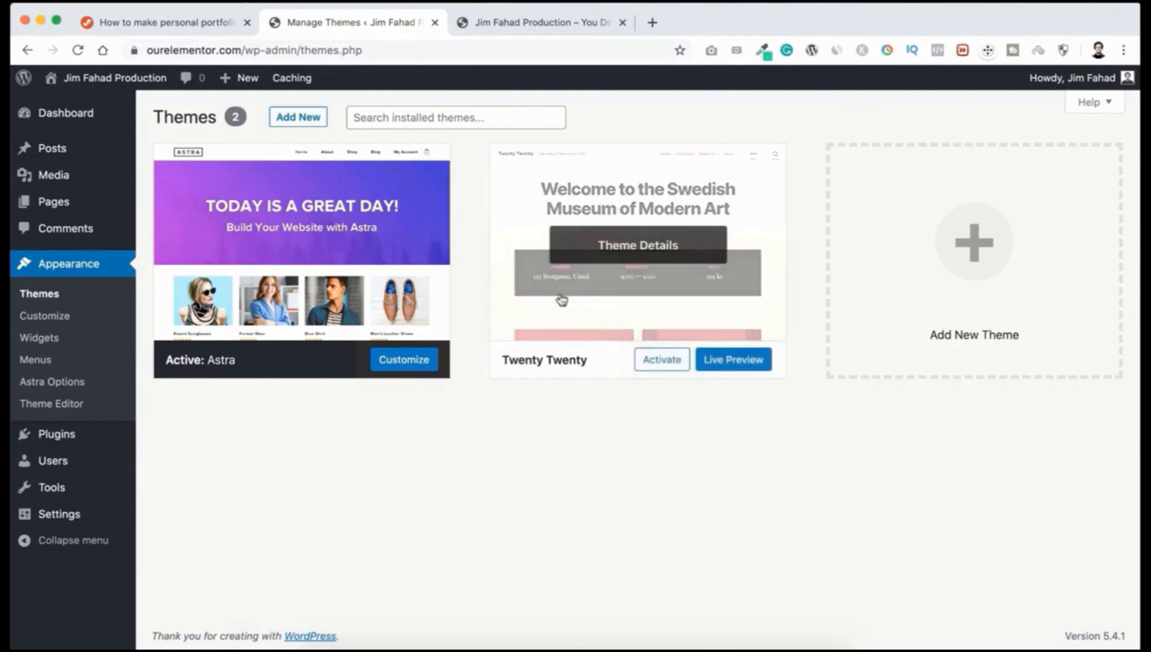
mouse_move(346, 181)
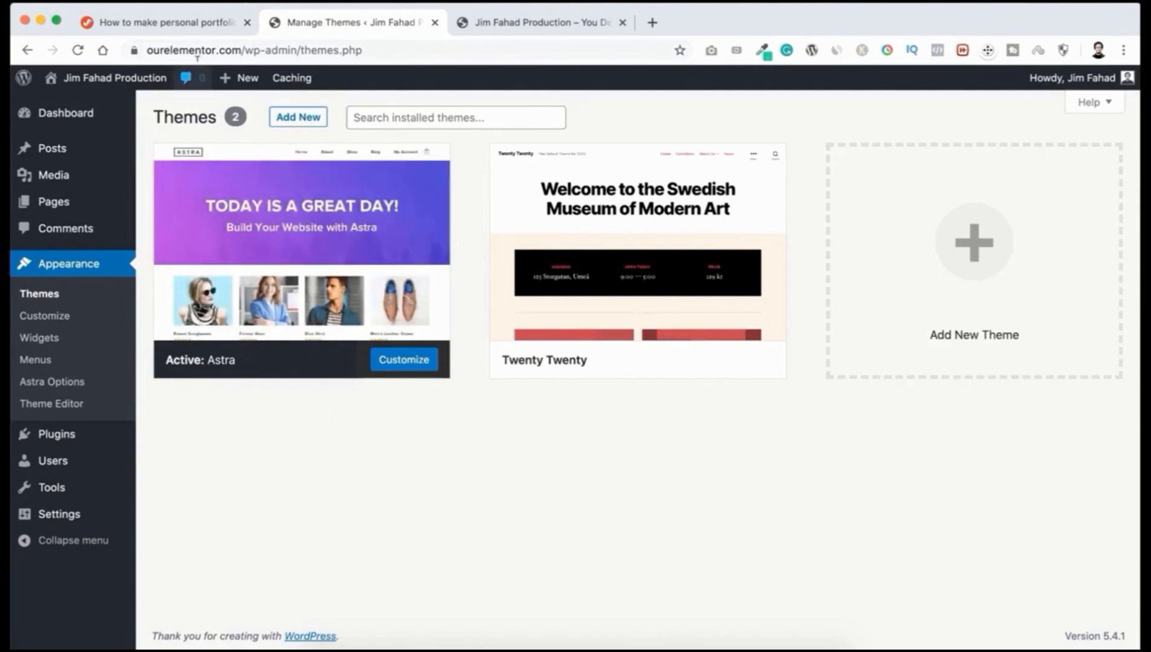
Step: On the tutorial page, follow the 'Get Elementor' link under Important Links
left_click(174, 23)
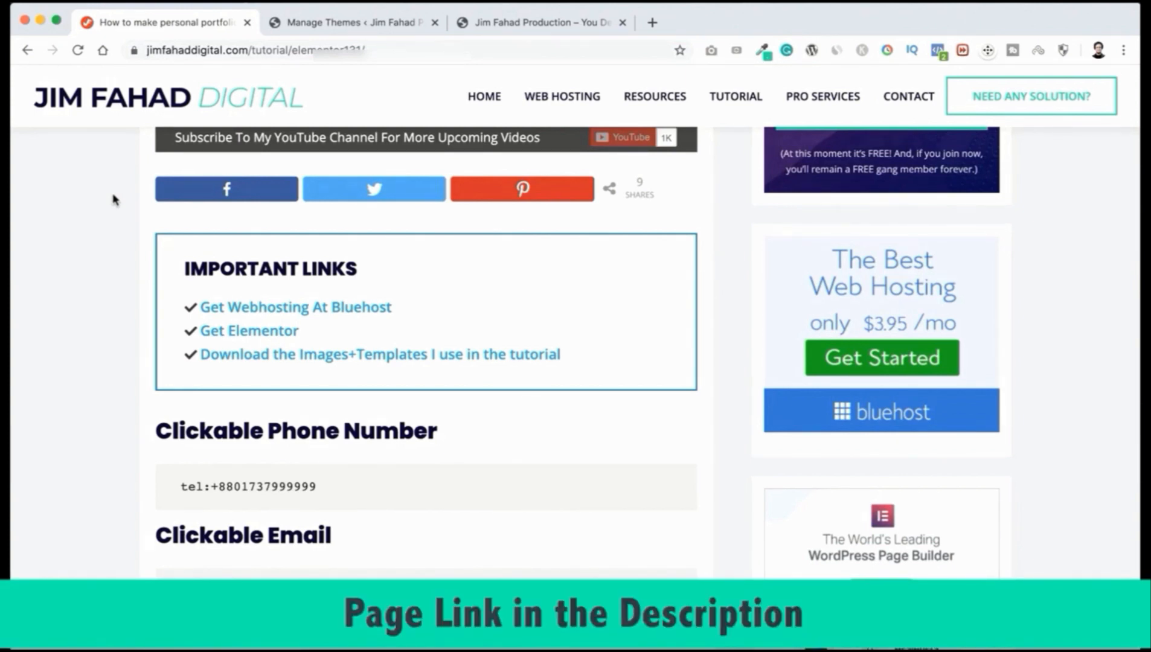
scroll(116, 200, "up", 1)
scroll(116, 200, "down", 1)
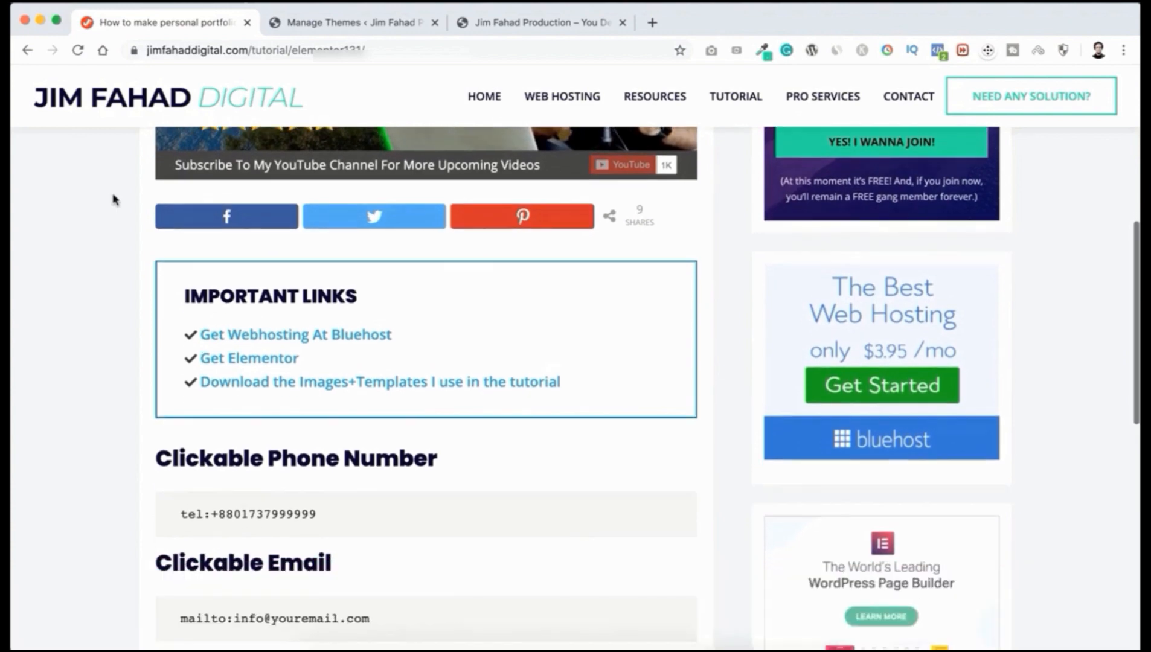
scroll(114, 199, "down", 1)
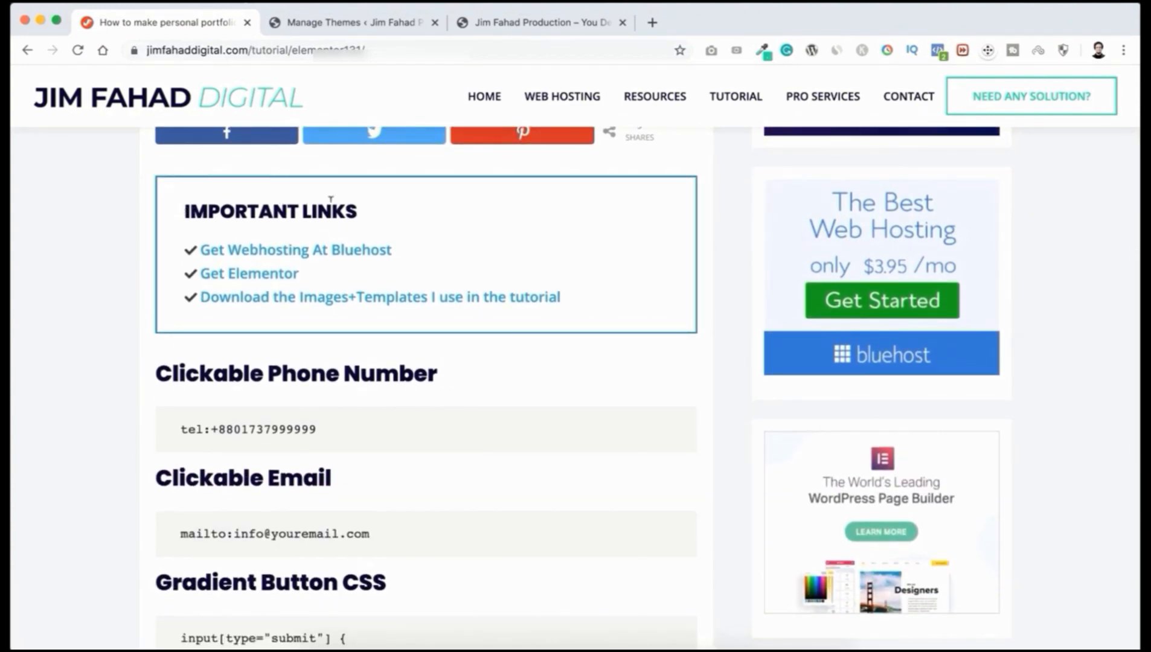
left_click(257, 278)
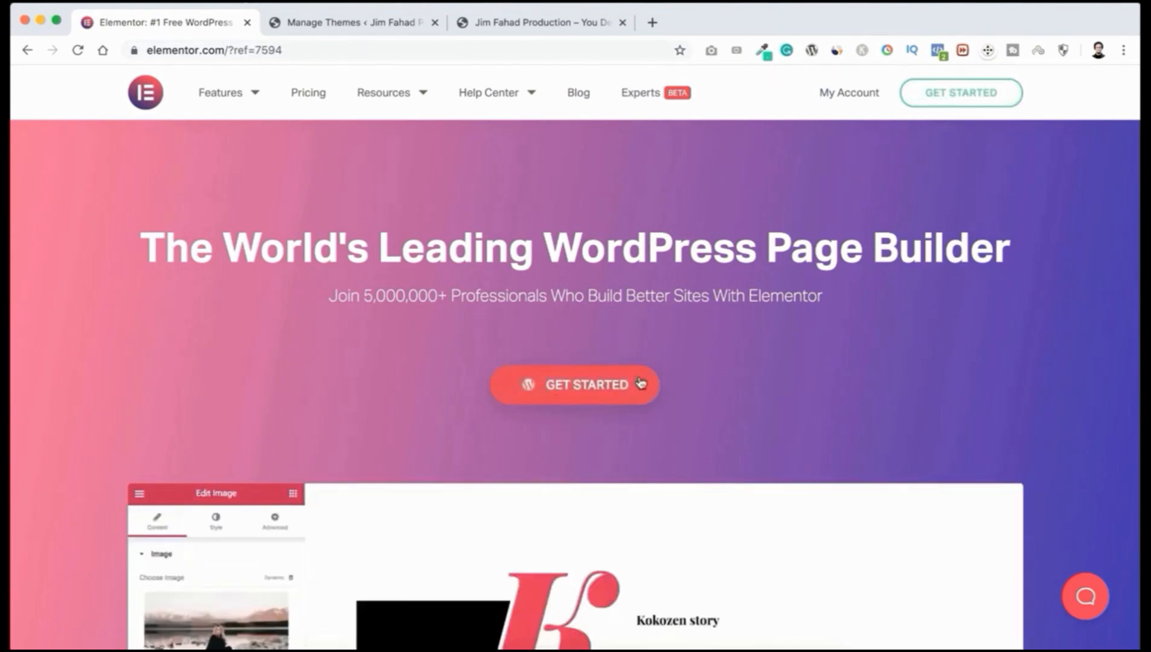
Step: Go to Get Started on Elementor and log in to the existing Elementor account
left_click(591, 387)
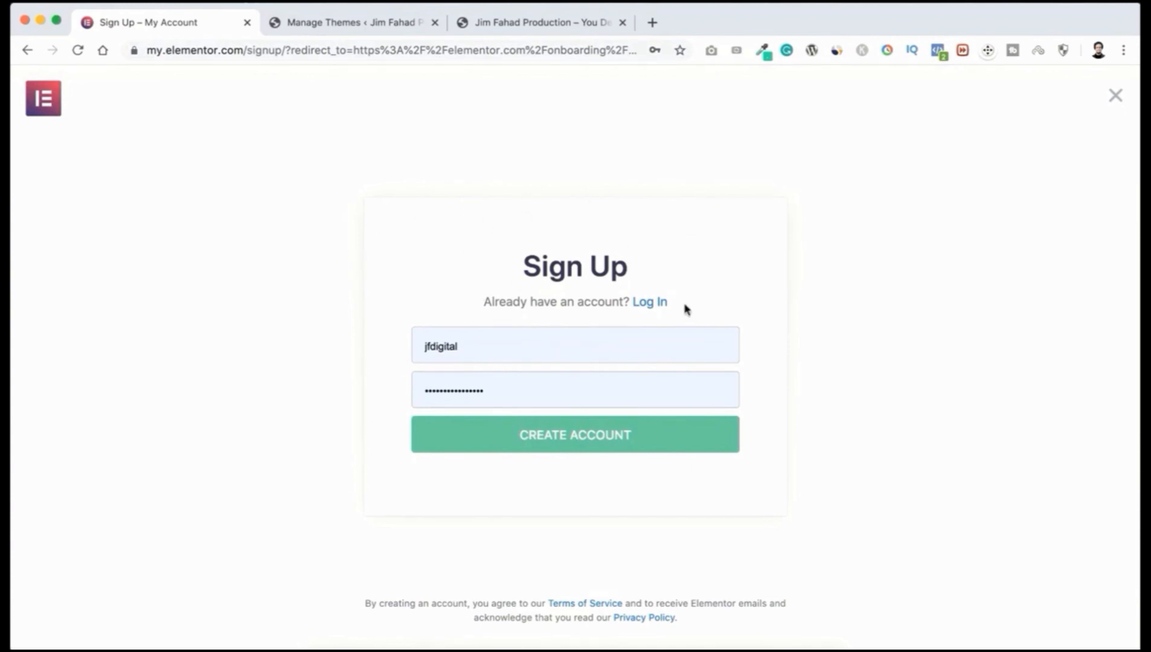
left_click(648, 303)
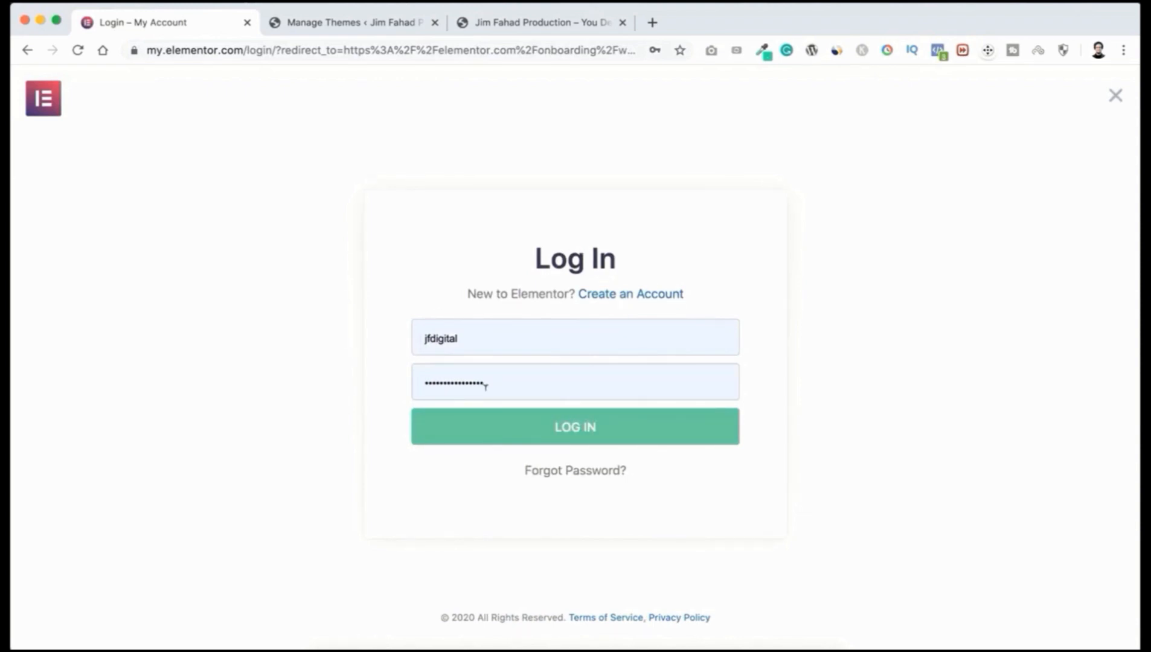
left_click(572, 436)
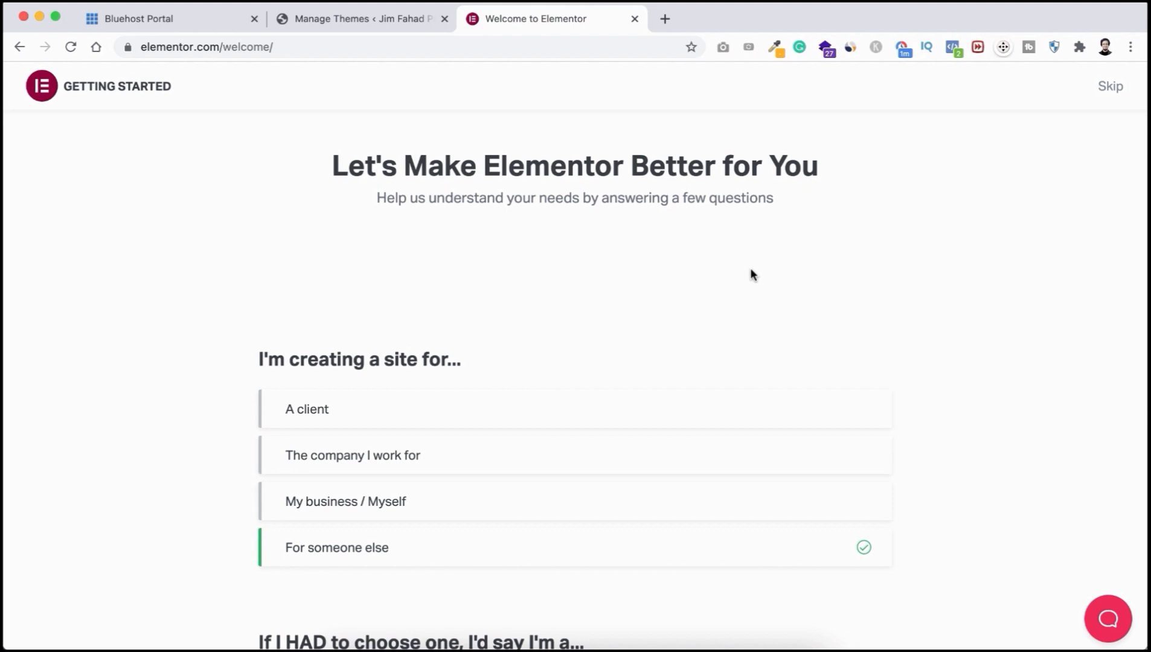
scroll(750, 270, "down", 5)
scroll(751, 270, "up", 5)
Step: Skip both onboarding questions, confirm a WordPress site already exists, and pick the Free plan
left_click(1111, 86)
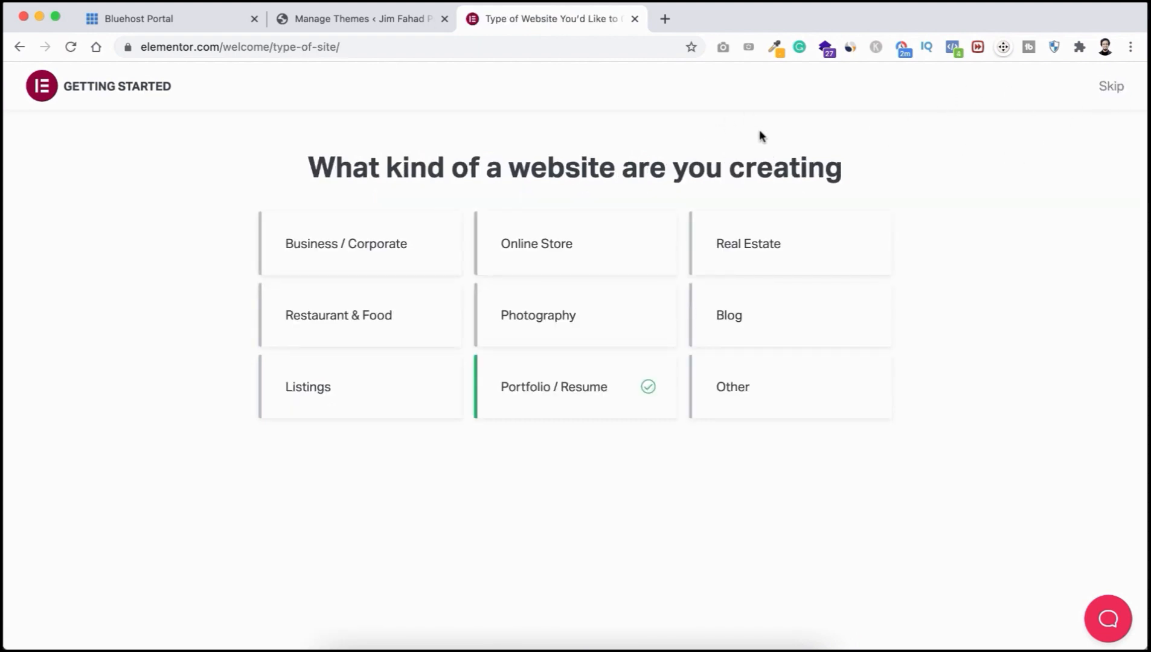
left_click(1110, 87)
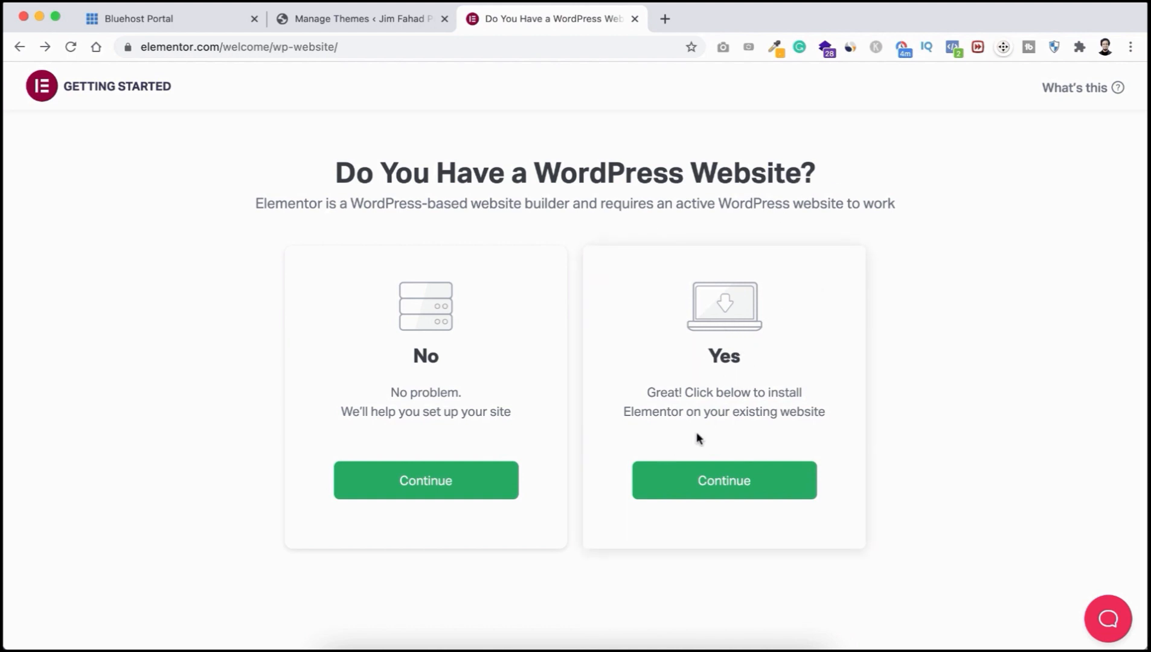
left_click(735, 483)
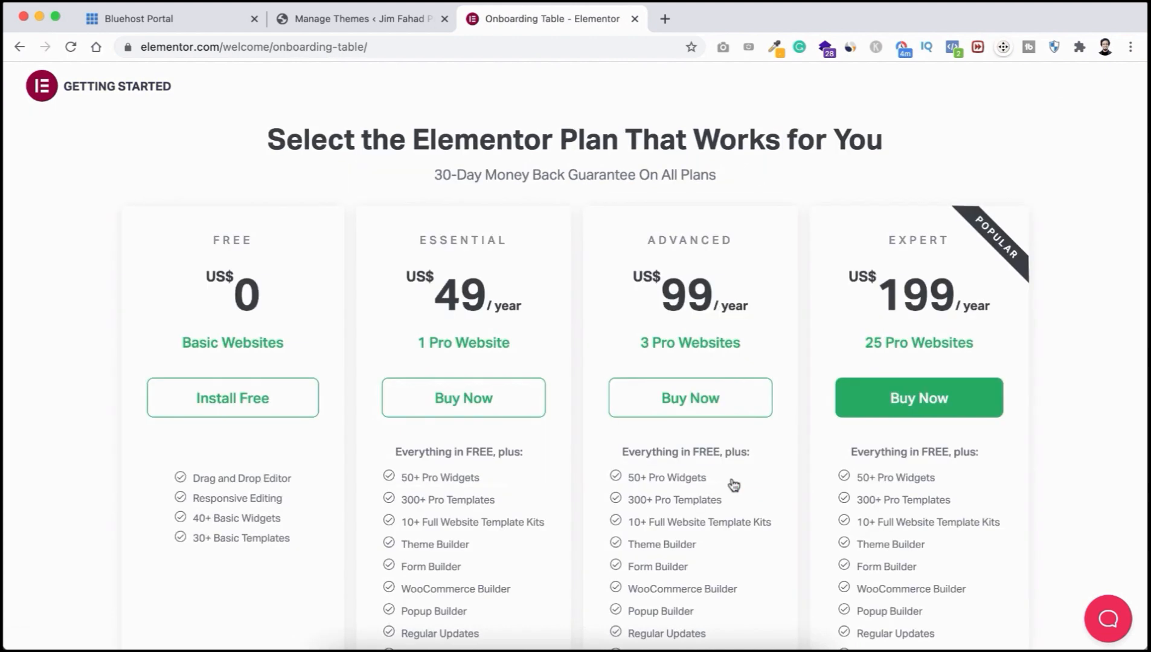
scroll(583, 535, "down", 2)
scroll(585, 536, "up", 2)
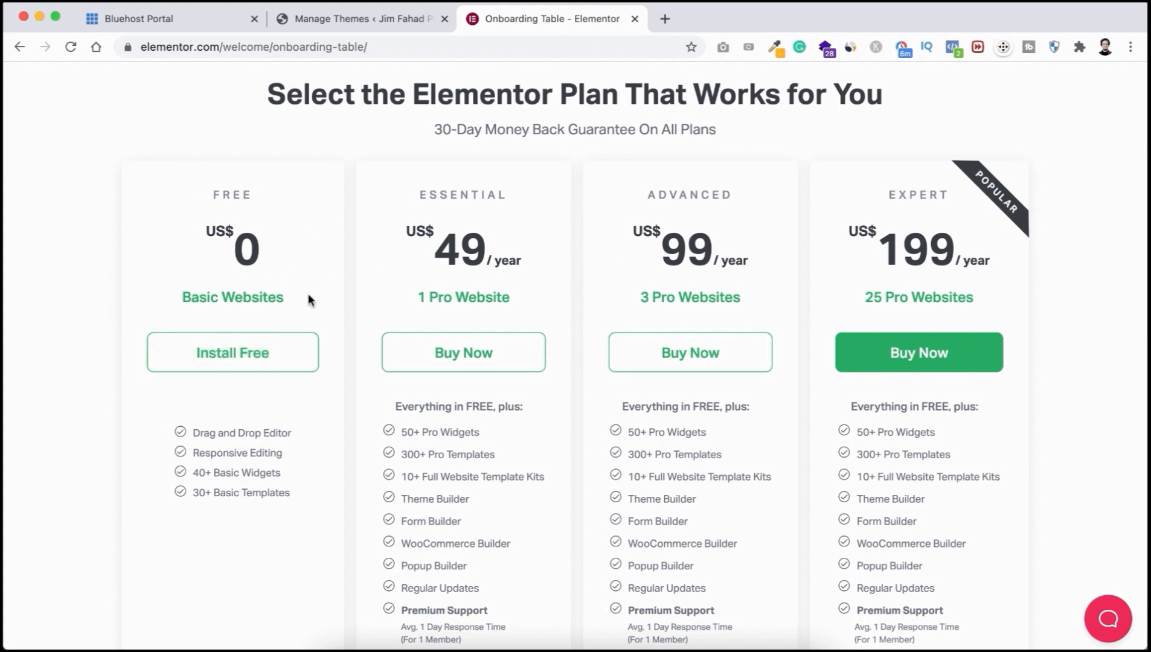
left_click(246, 356)
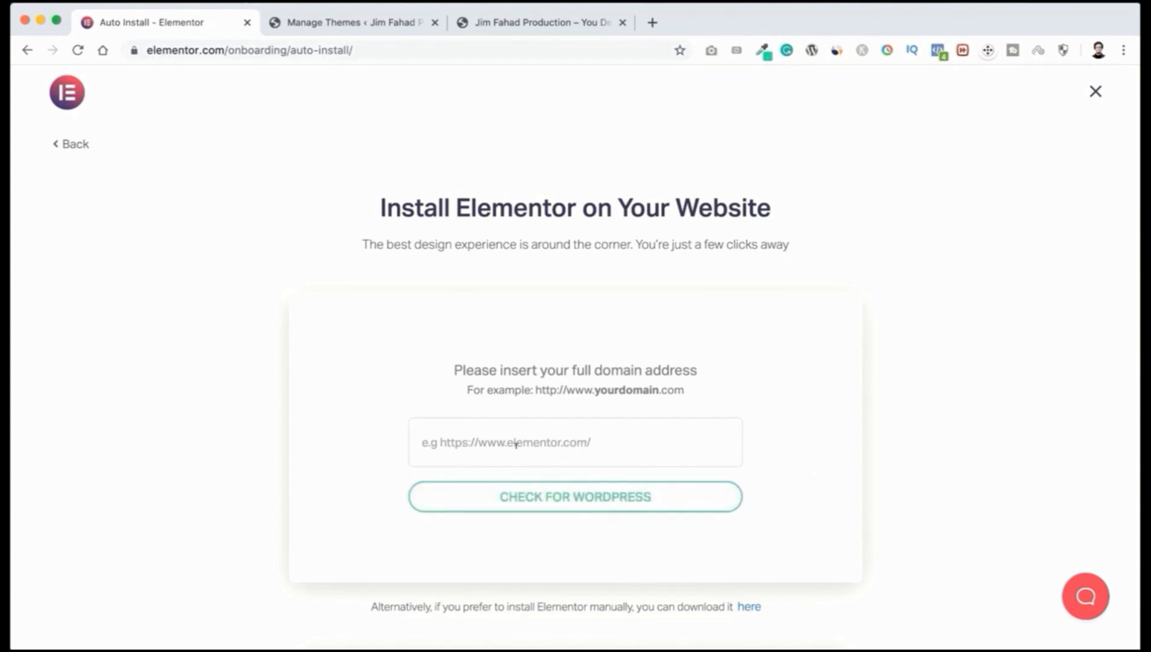
Step: Download elementor.2.9.11.zip to the Desktop, show it in Finder, and return to the WordPress themes tab
left_click(374, 24)
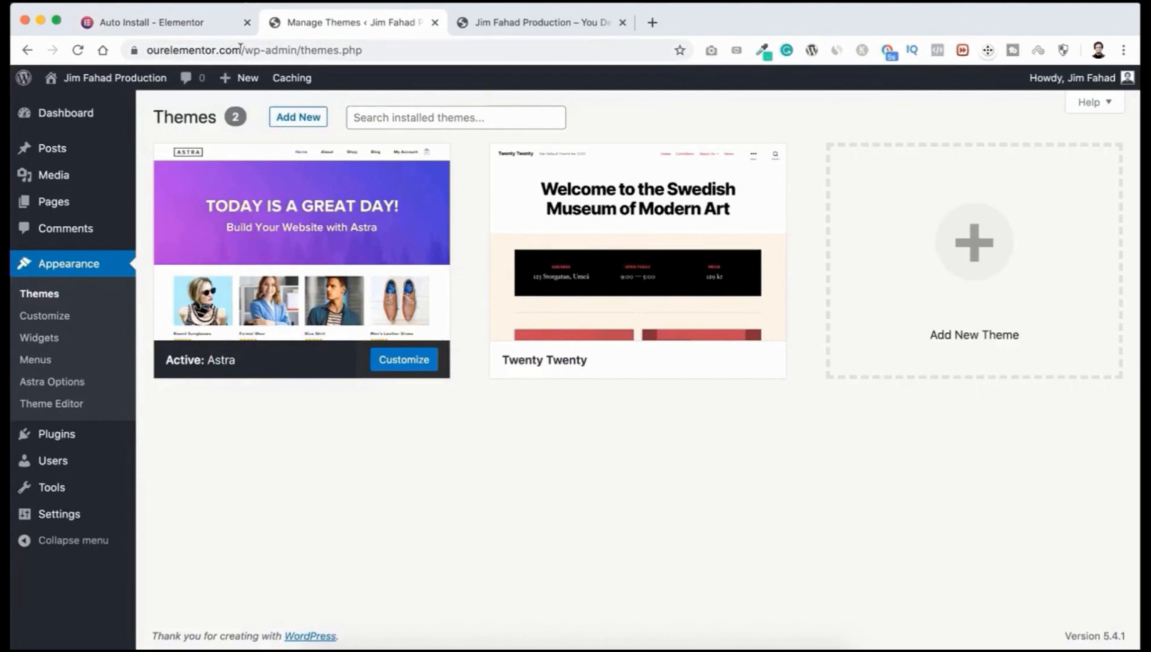
left_click(180, 22)
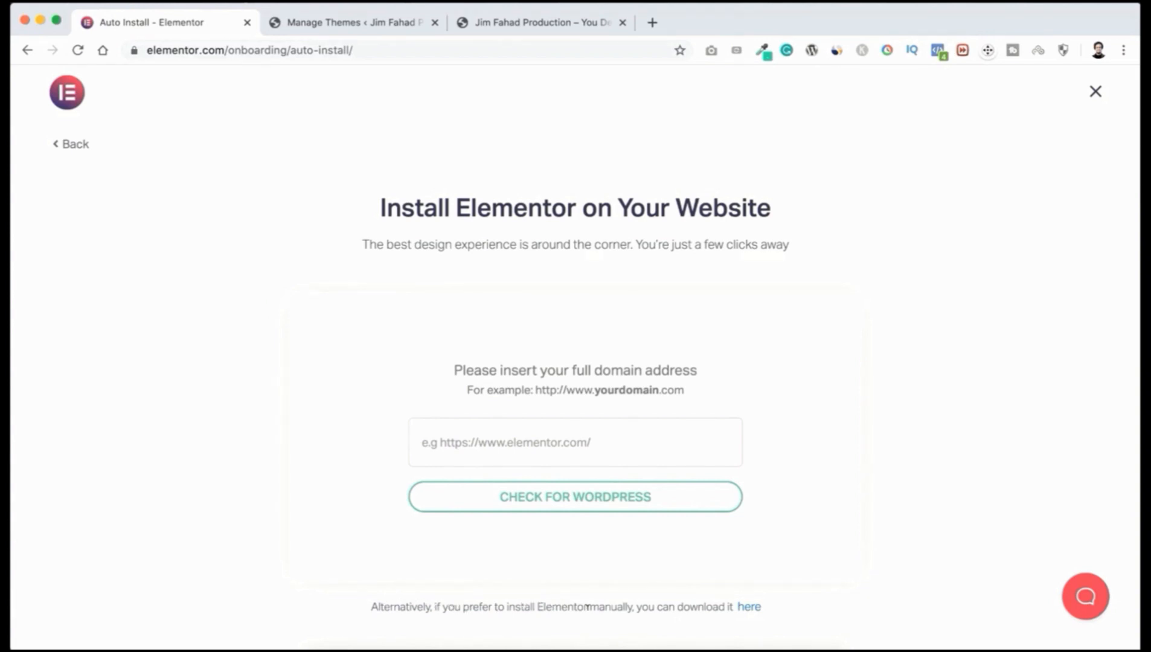
left_click(749, 607)
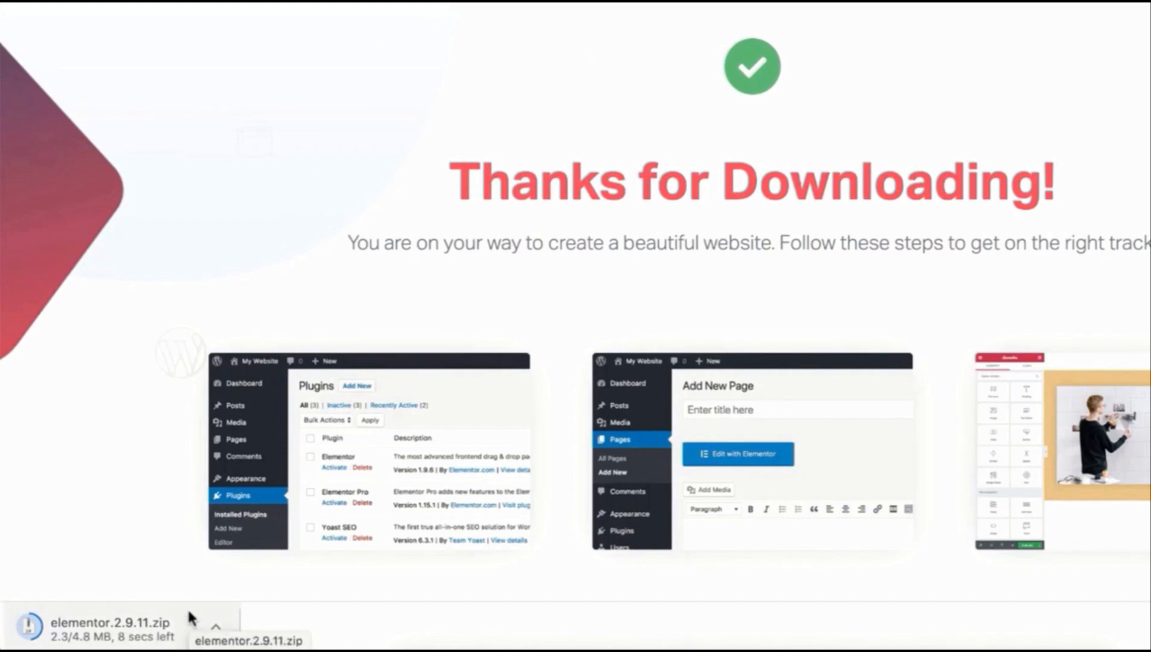
left_click(216, 631)
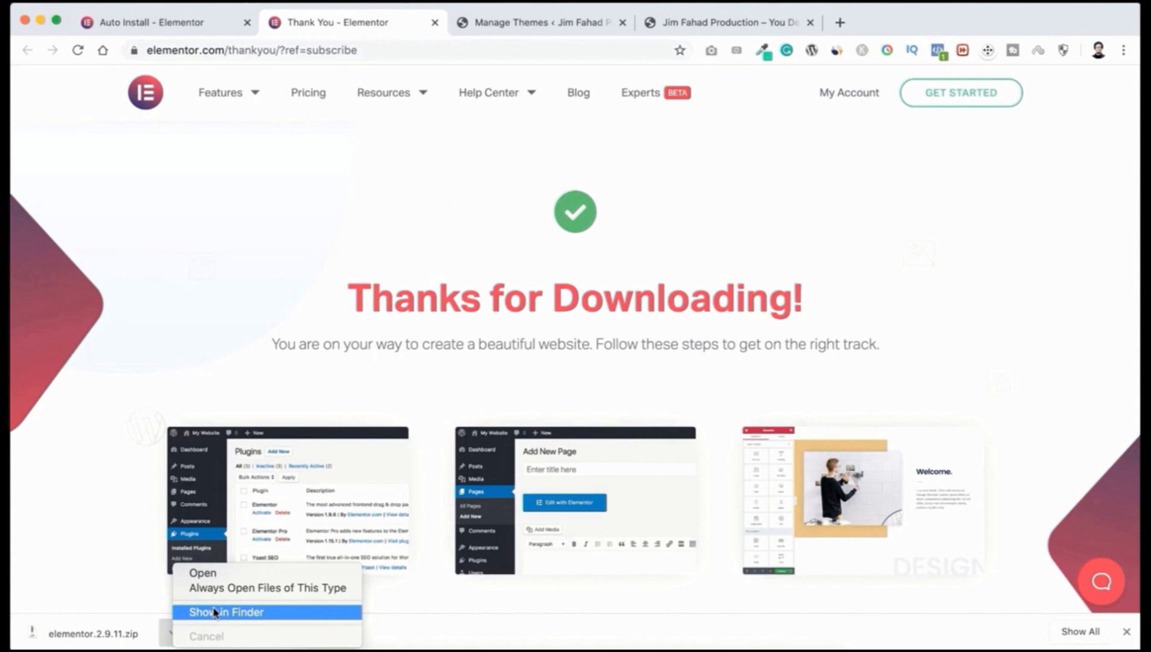
left_click(215, 613)
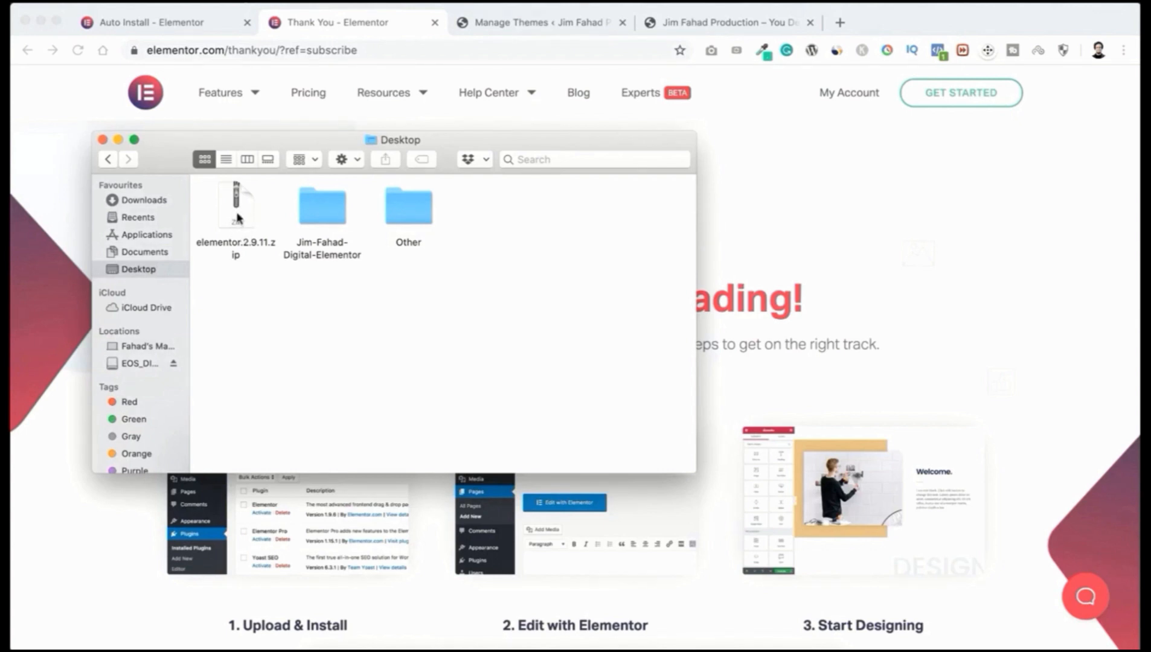
left_click(531, 25)
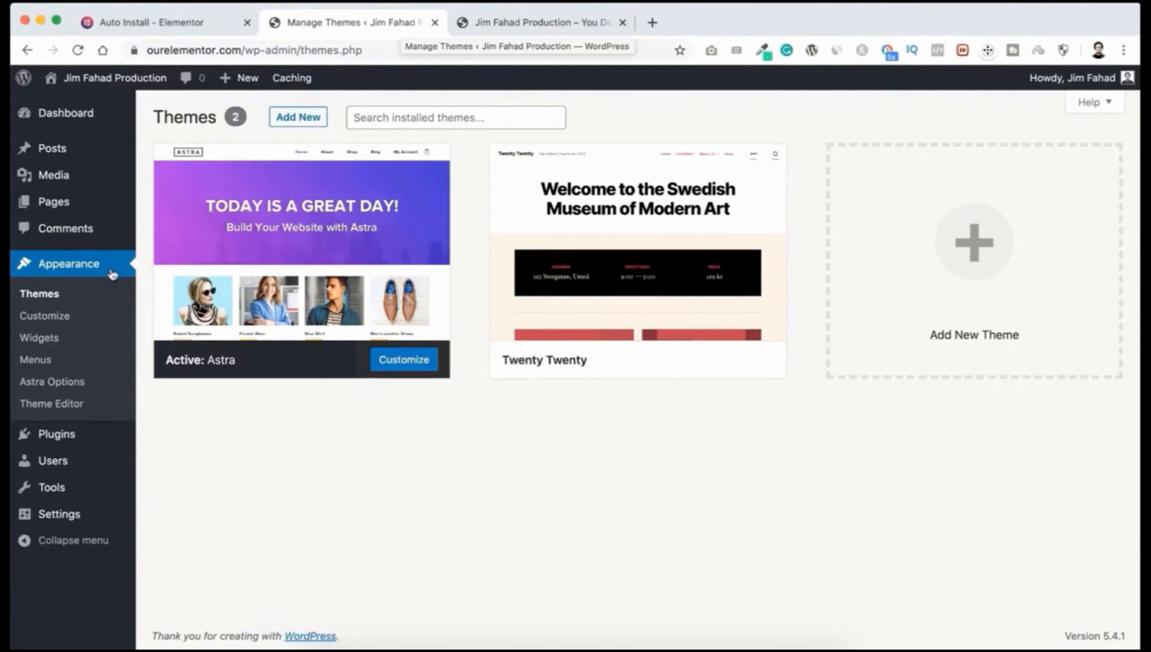
Step: Upload elementor.2.9.11.zip through Add New Plugins, install it, and activate Elementor 2.9.11
mouse_move(38, 442)
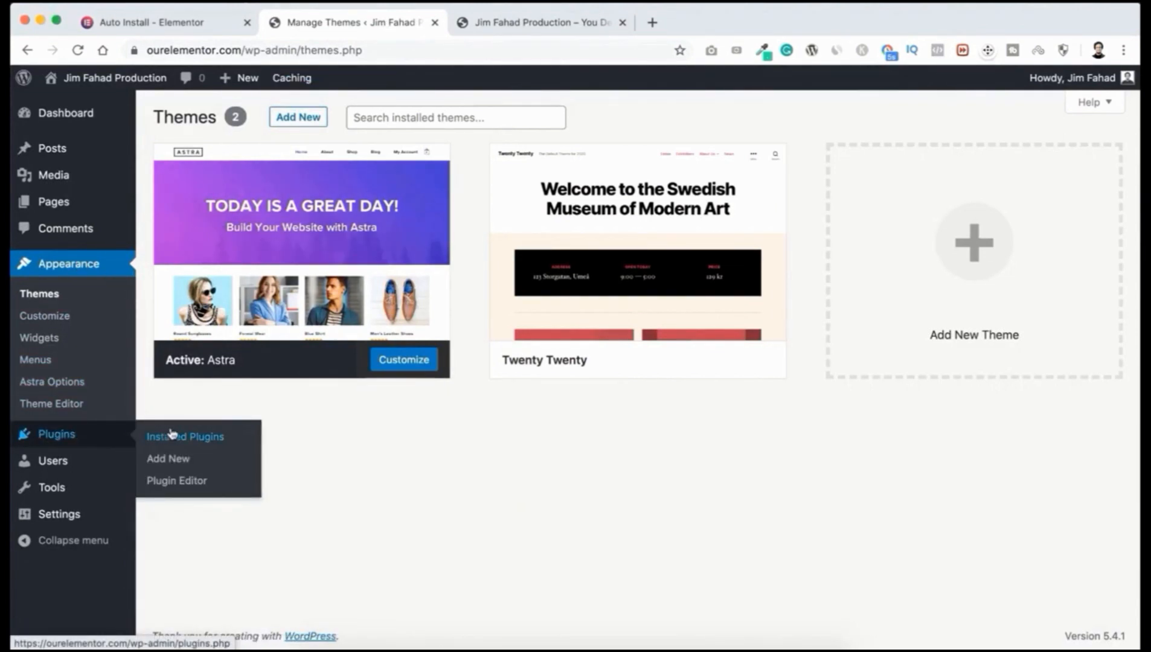
left_click(175, 461)
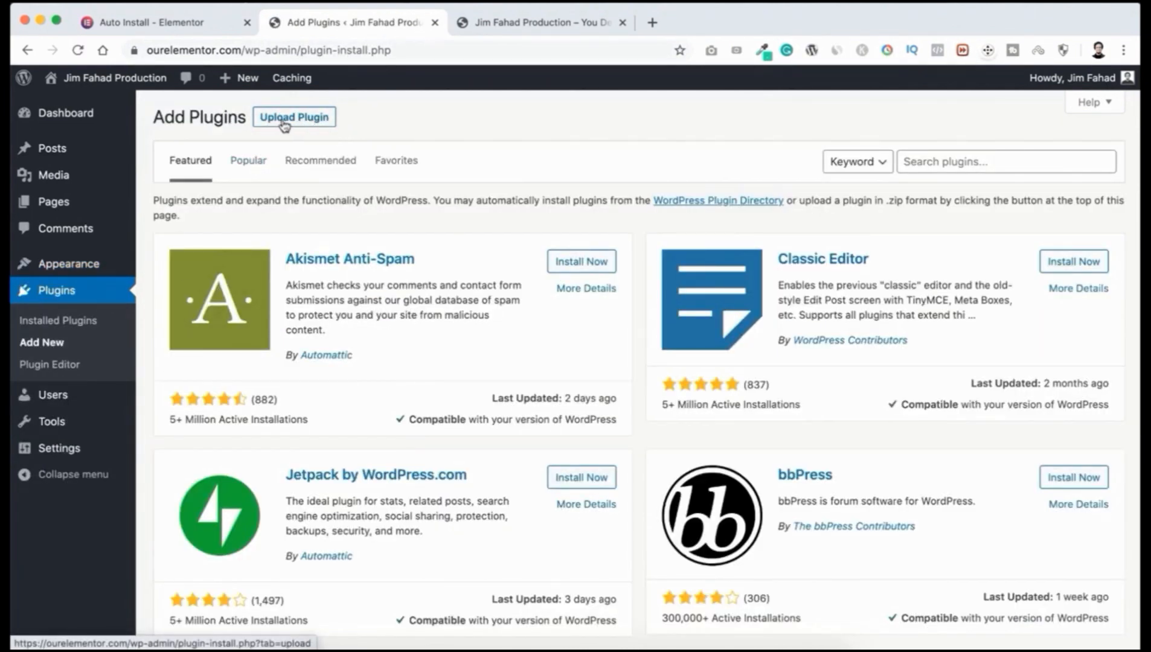
left_click(308, 119)
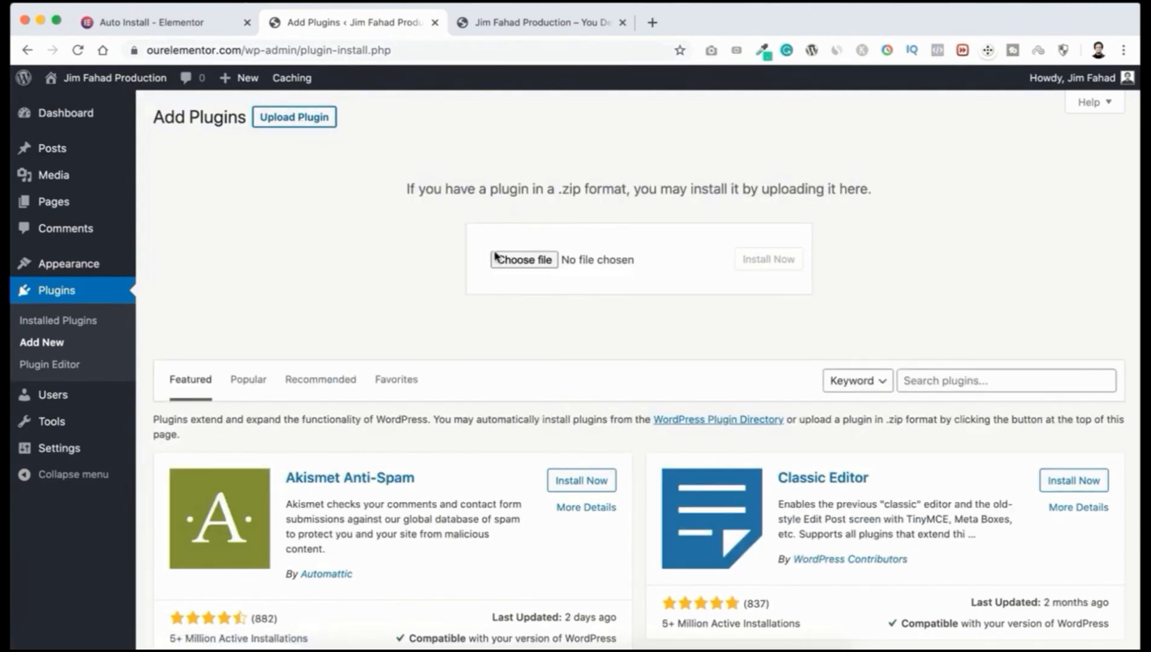
left_click(529, 261)
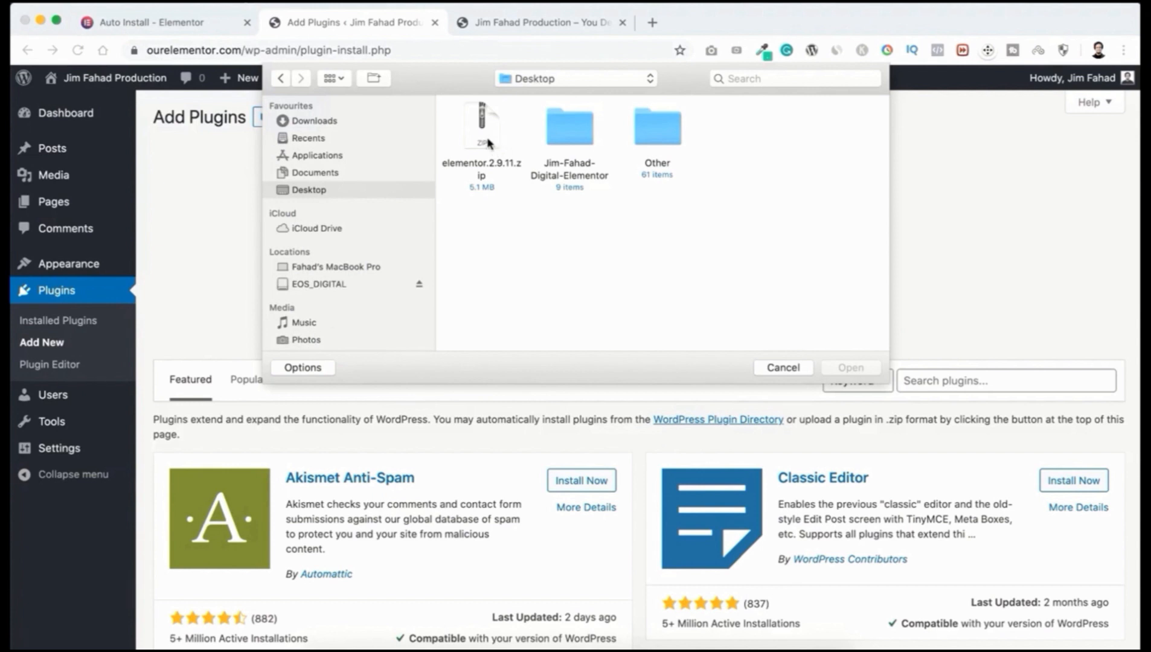
left_click(492, 145)
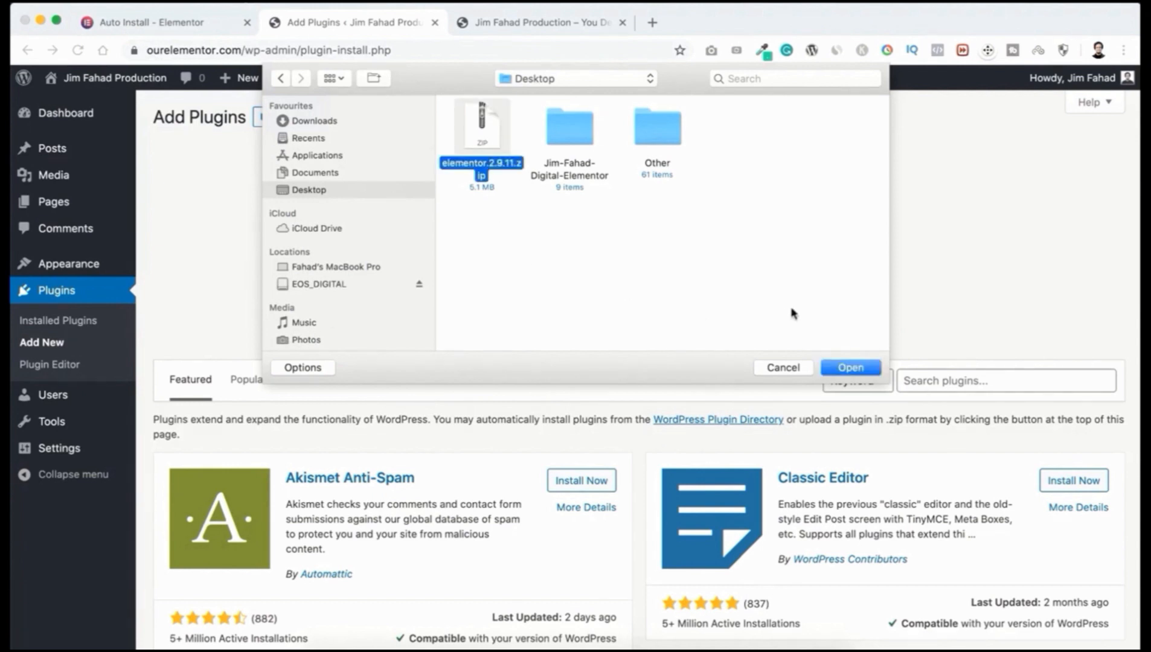
left_click(851, 366)
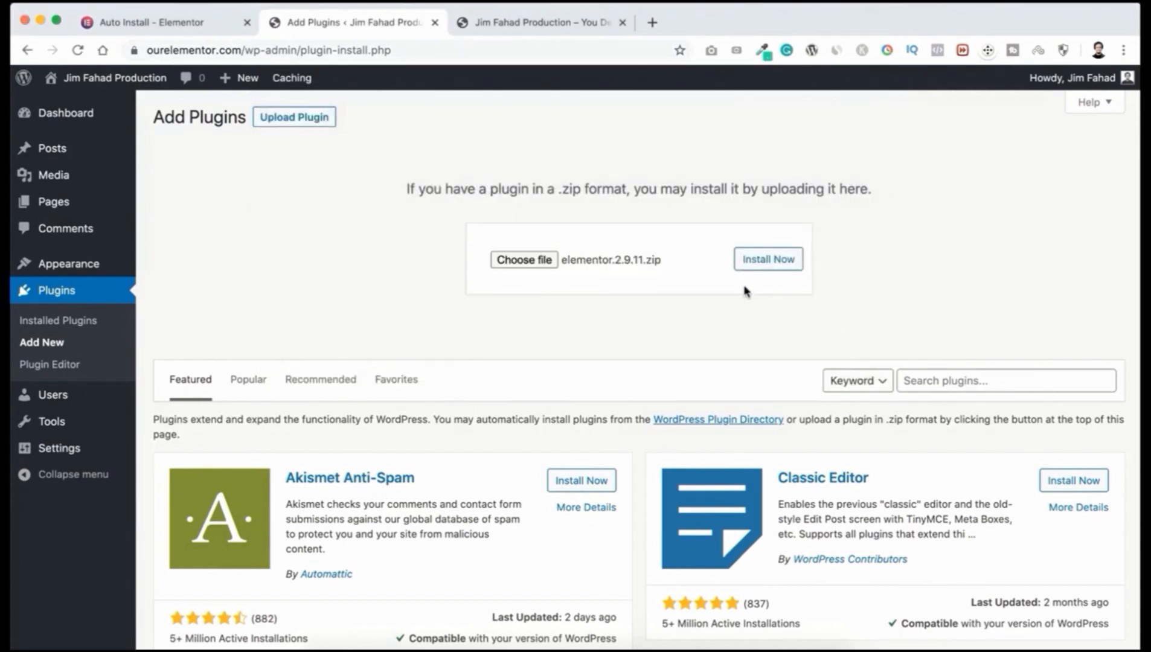
left_click(768, 259)
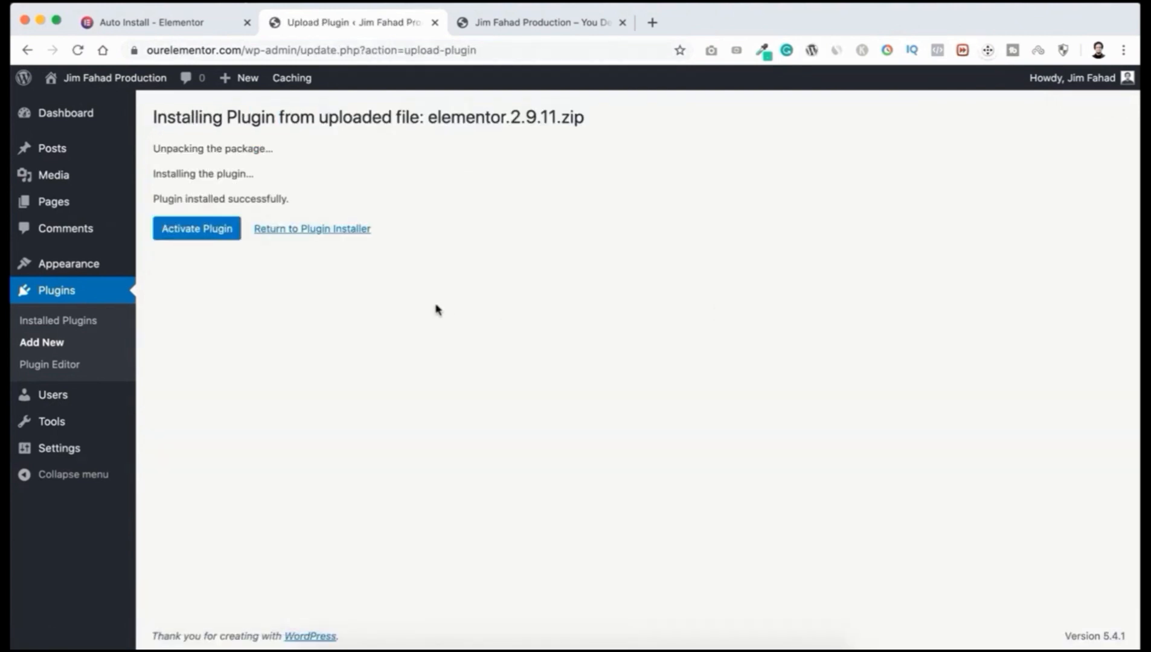
left_click(199, 230)
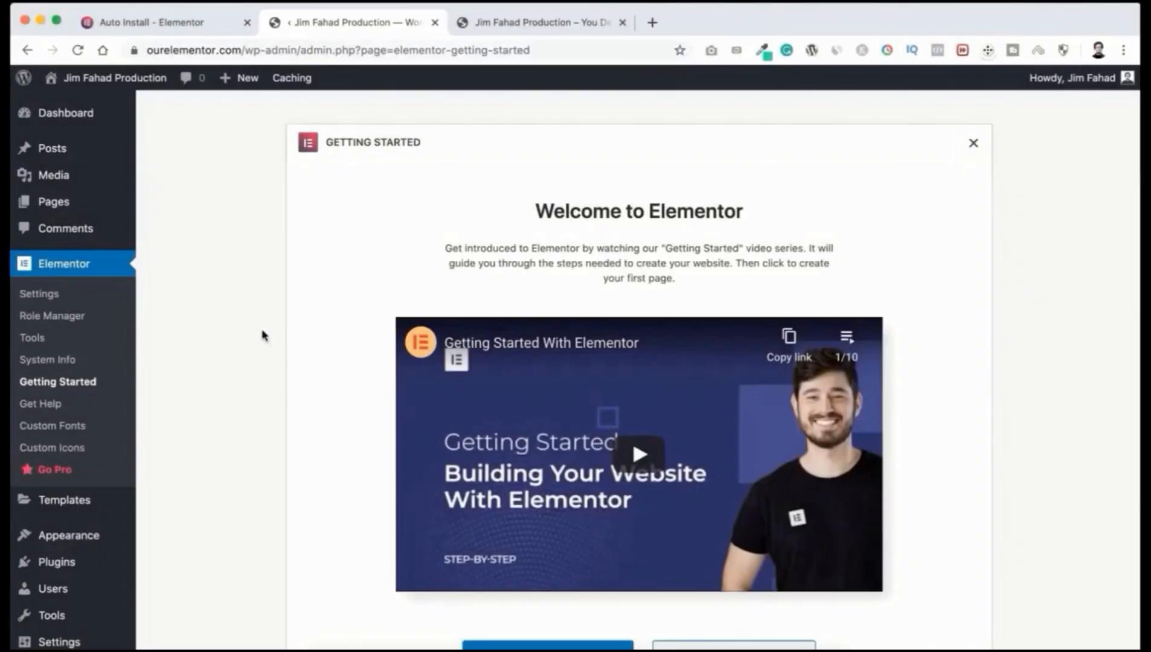
Step: Leave the Welcome to Elementor screen for Plugins > Add New
scroll(178, 450, "down", 3)
scroll(177, 450, "down", 2)
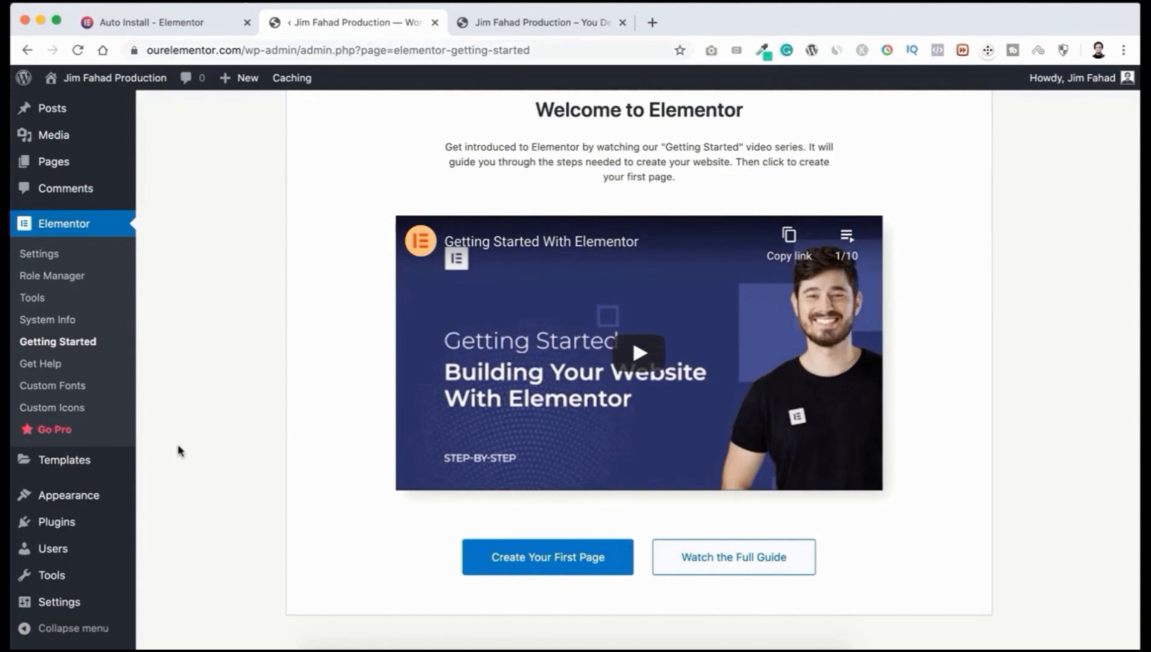
mouse_move(57, 523)
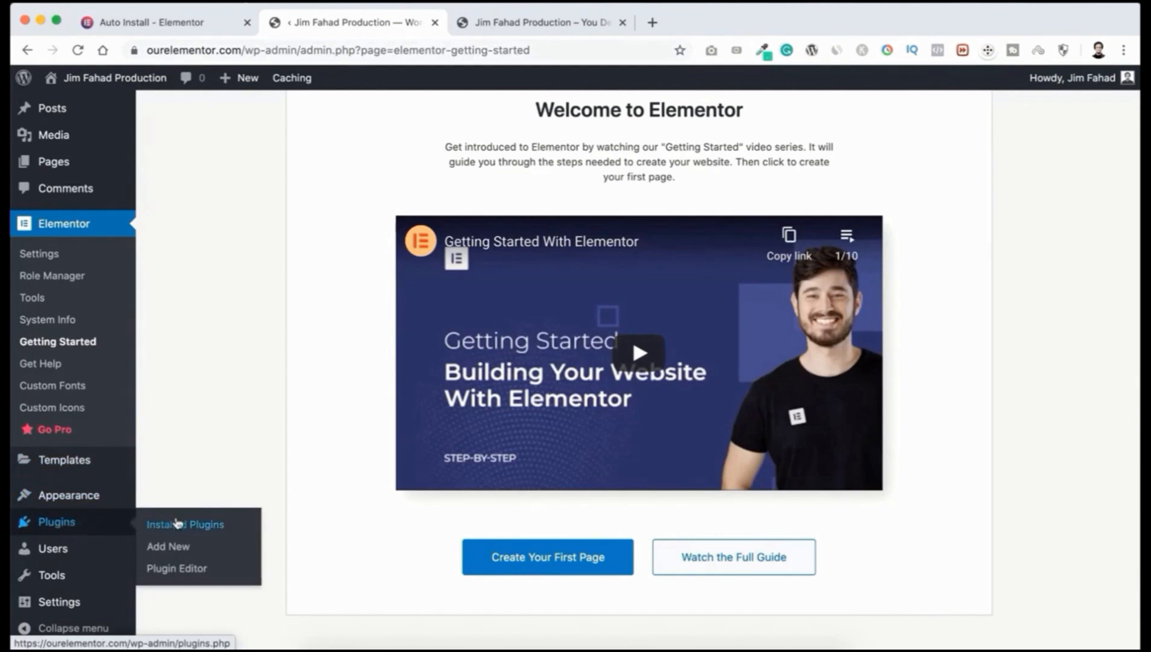
left_click(170, 549)
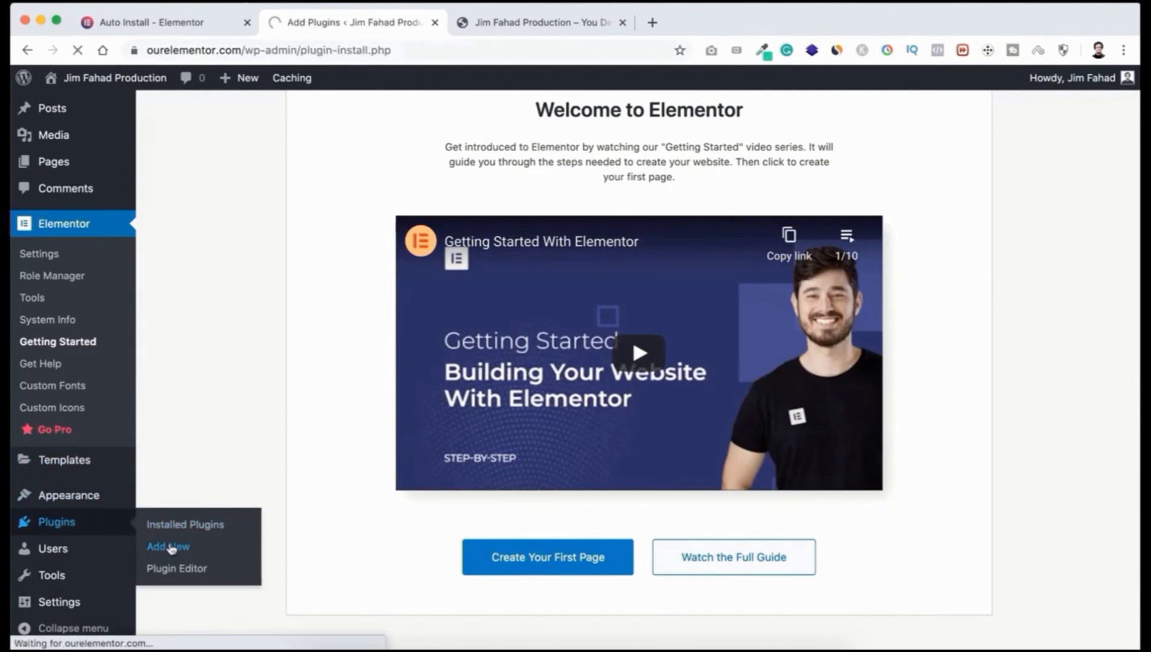
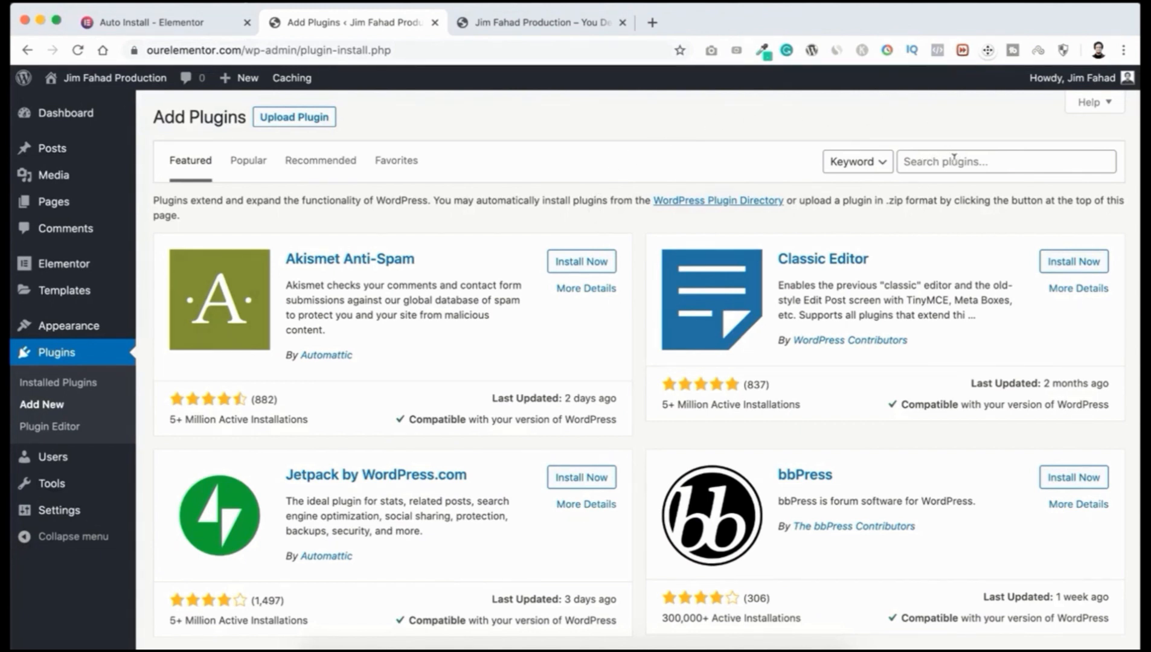
Step: Search for 'classic', install and activate Classic Editor, and return to Add New plugins
left_click(935, 161)
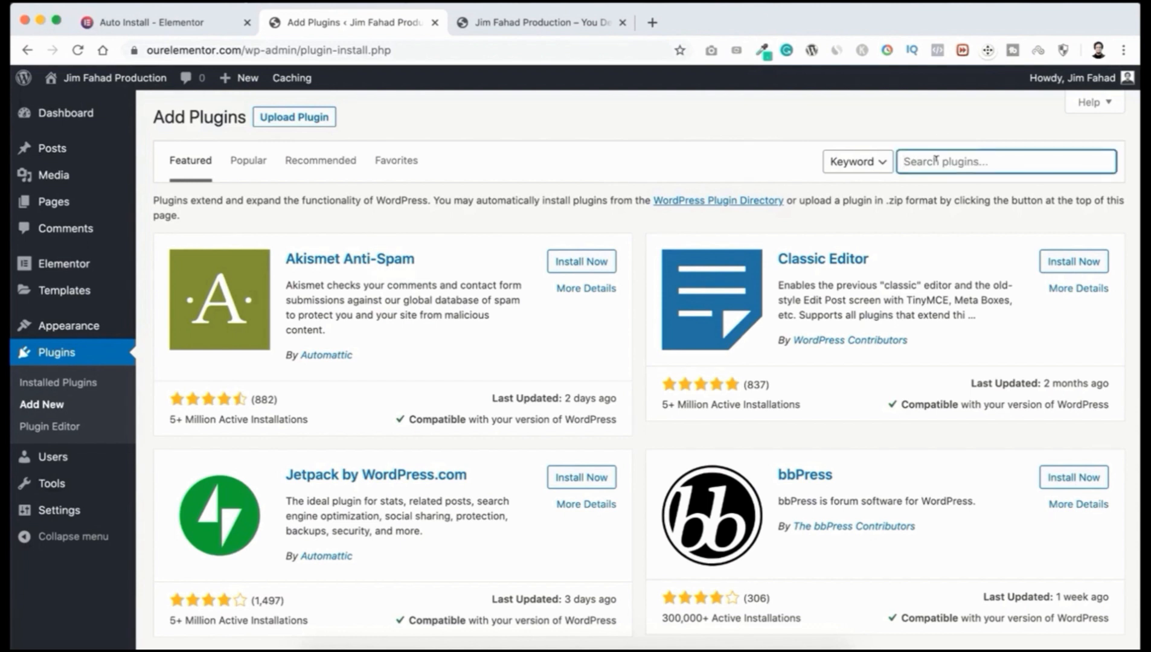
type("classic")
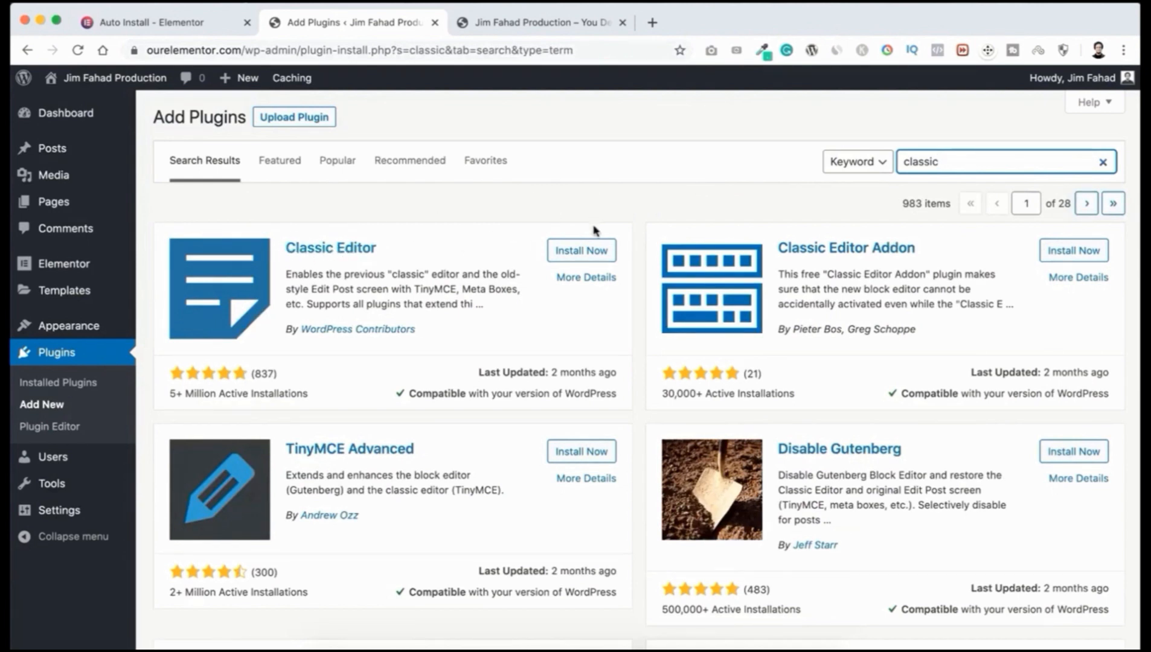
left_click(579, 253)
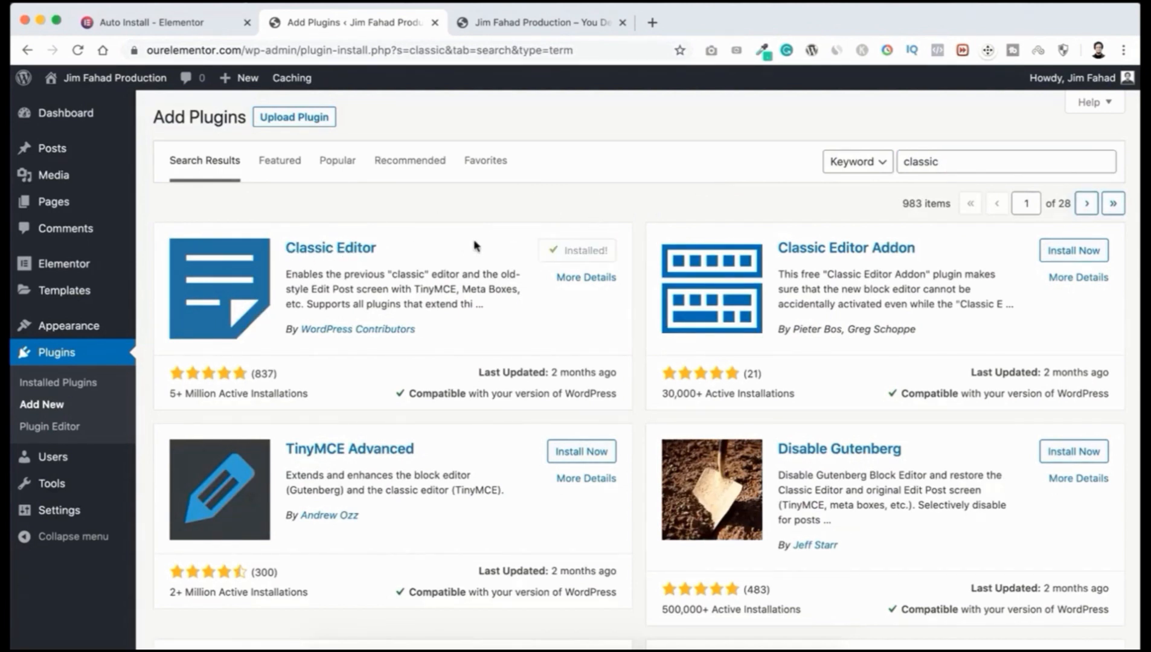
left_click(585, 250)
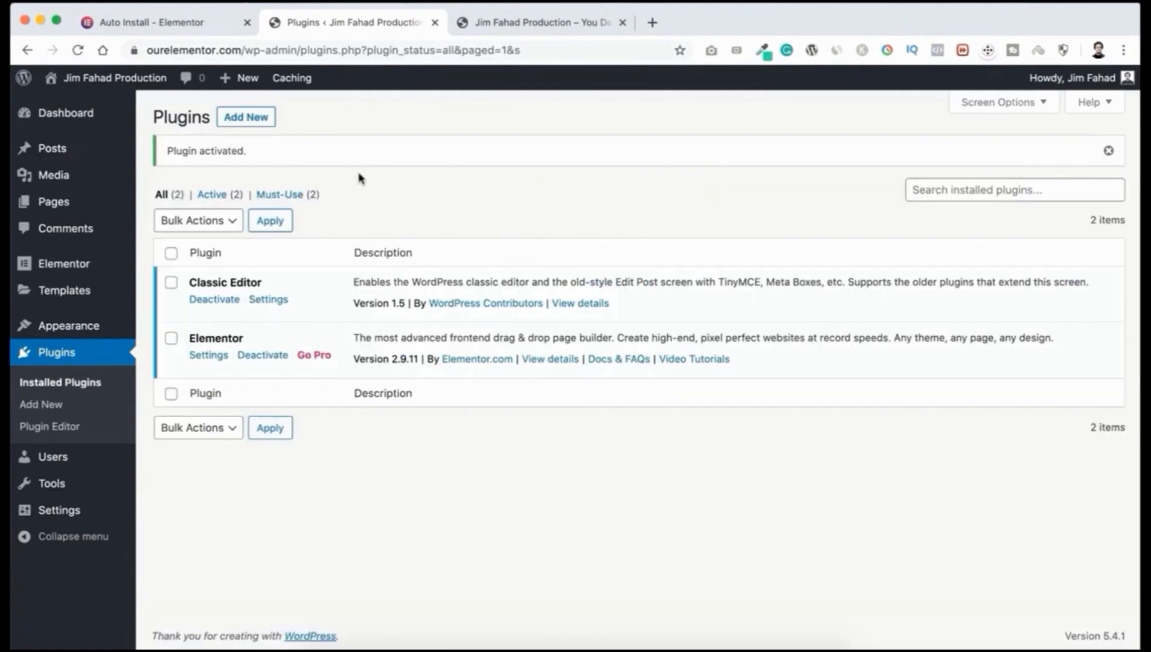
left_click(246, 121)
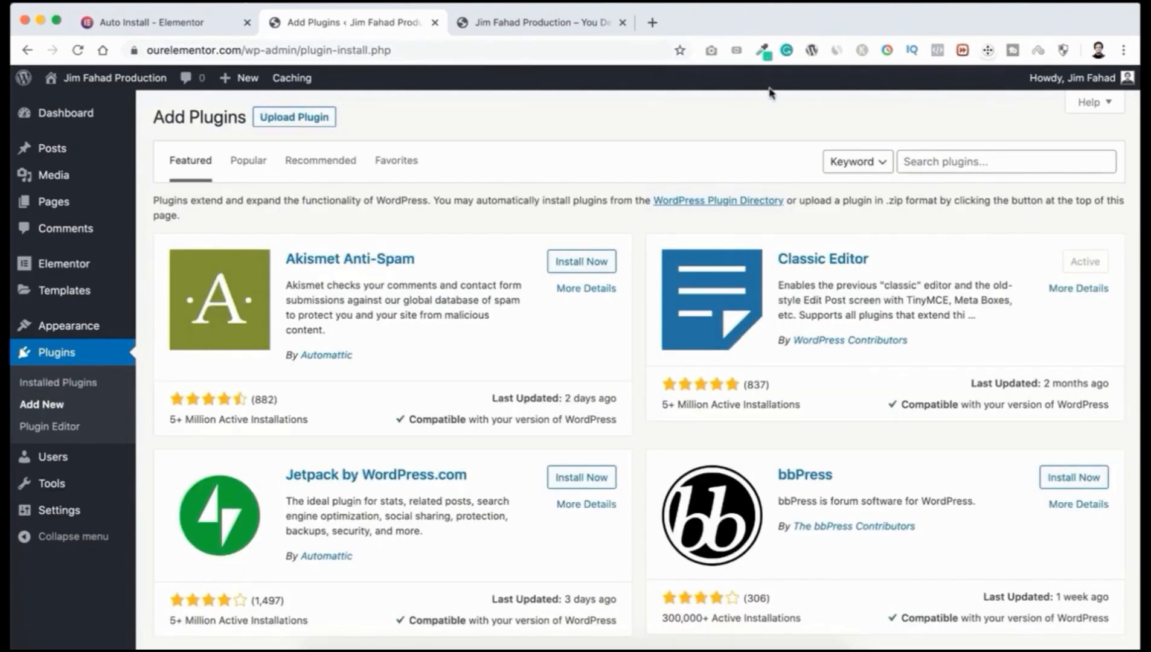
Step: Search for 'essential addon', then install and activate Essential Addons for Elementor
left_click(924, 159)
type("esse")
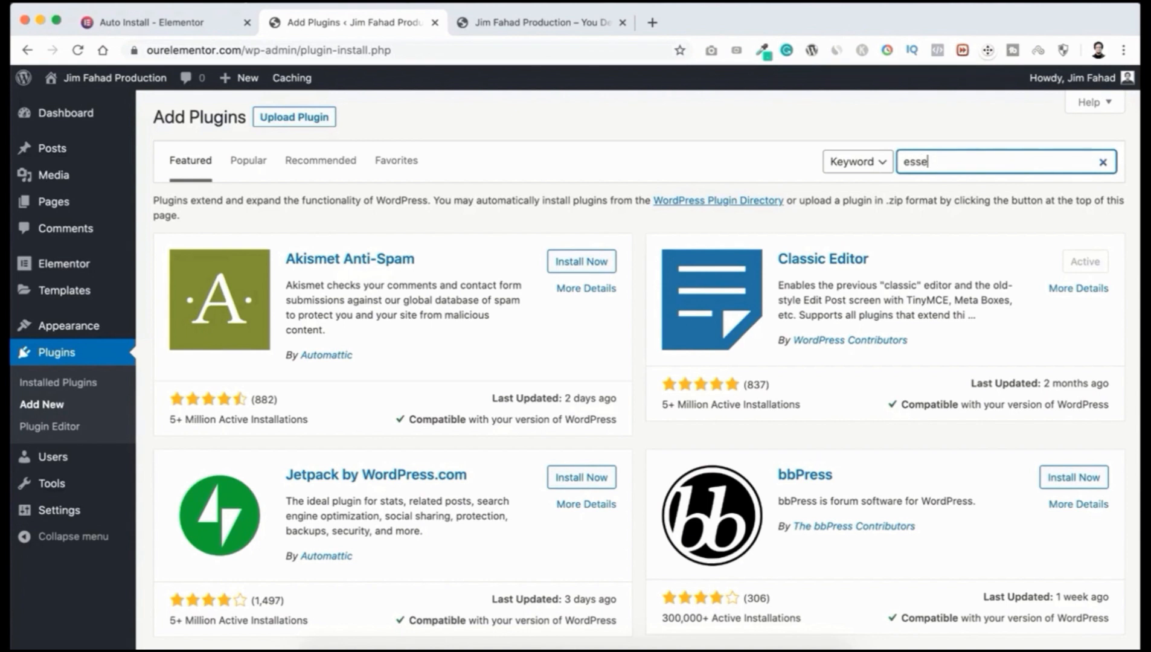
type("ntial addon")
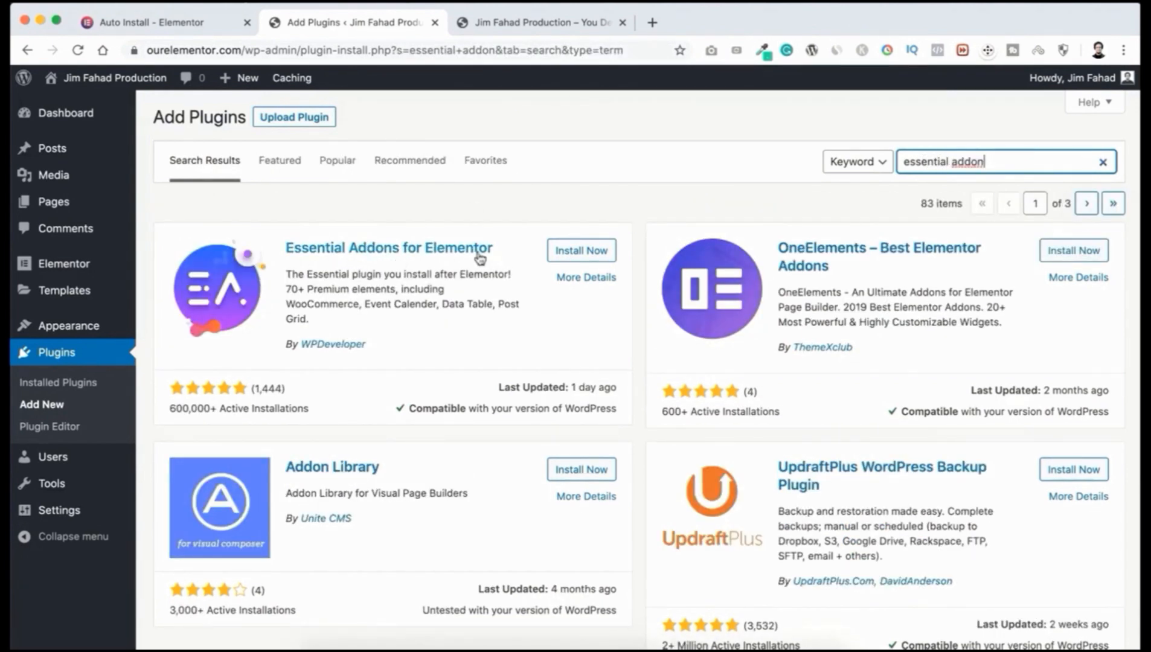
left_click(572, 252)
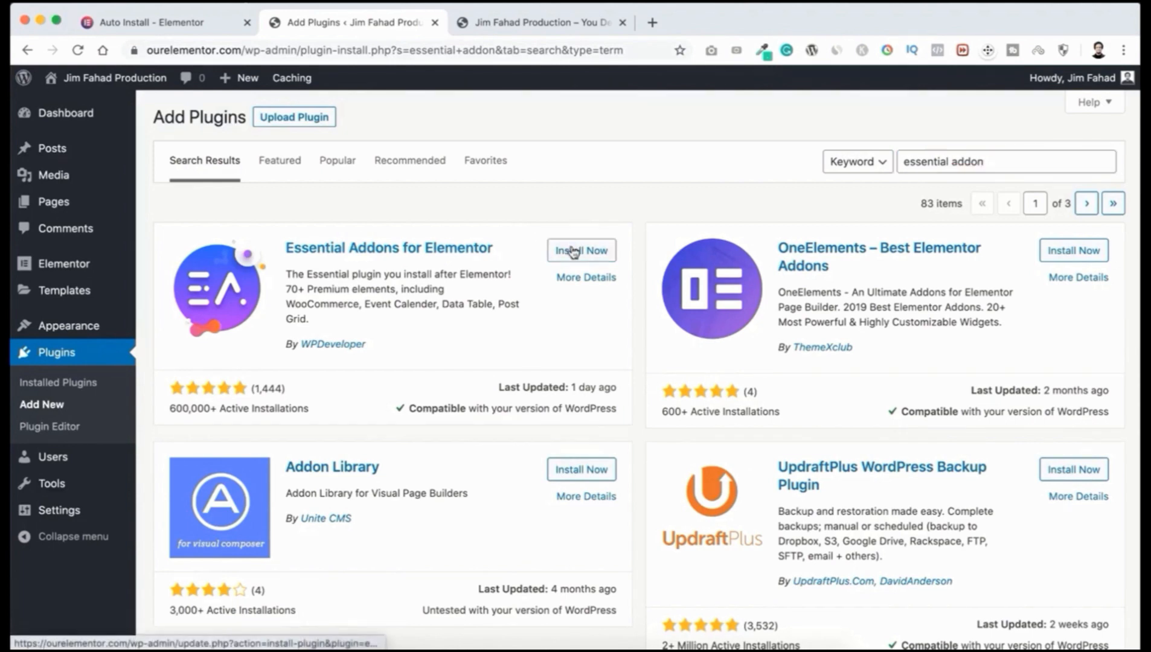
left_click(579, 251)
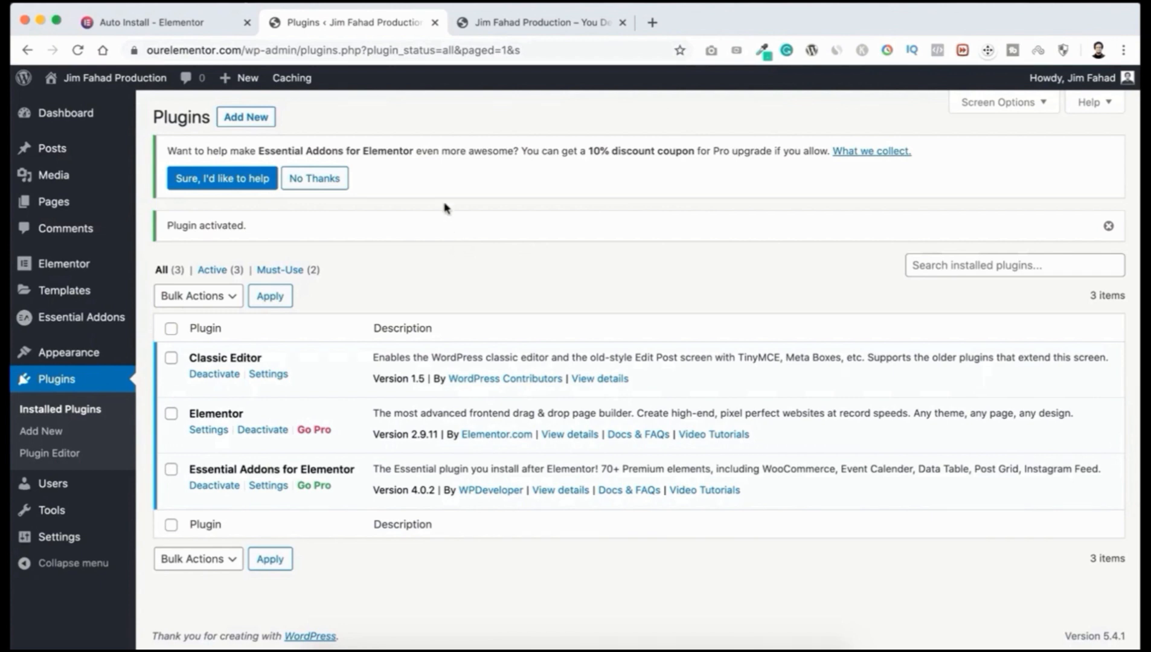
Step: Search Add New for 'WPforms', install and activate Contact Form by WPForms, then go to the Dashboard
left_click(243, 124)
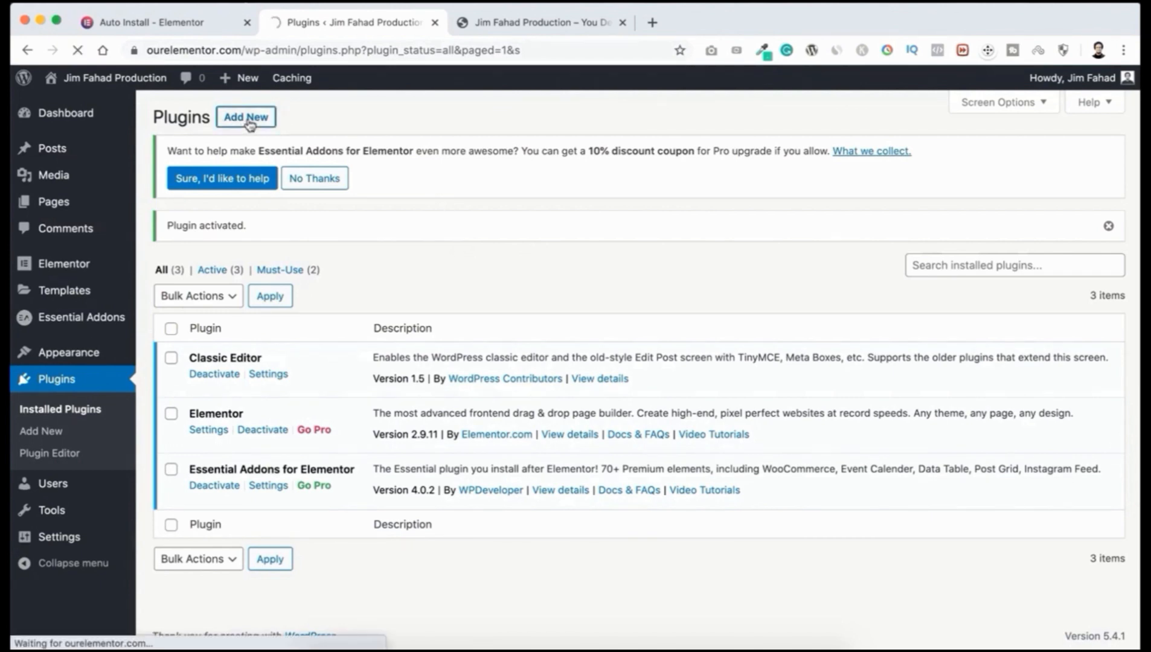
left_click(923, 233)
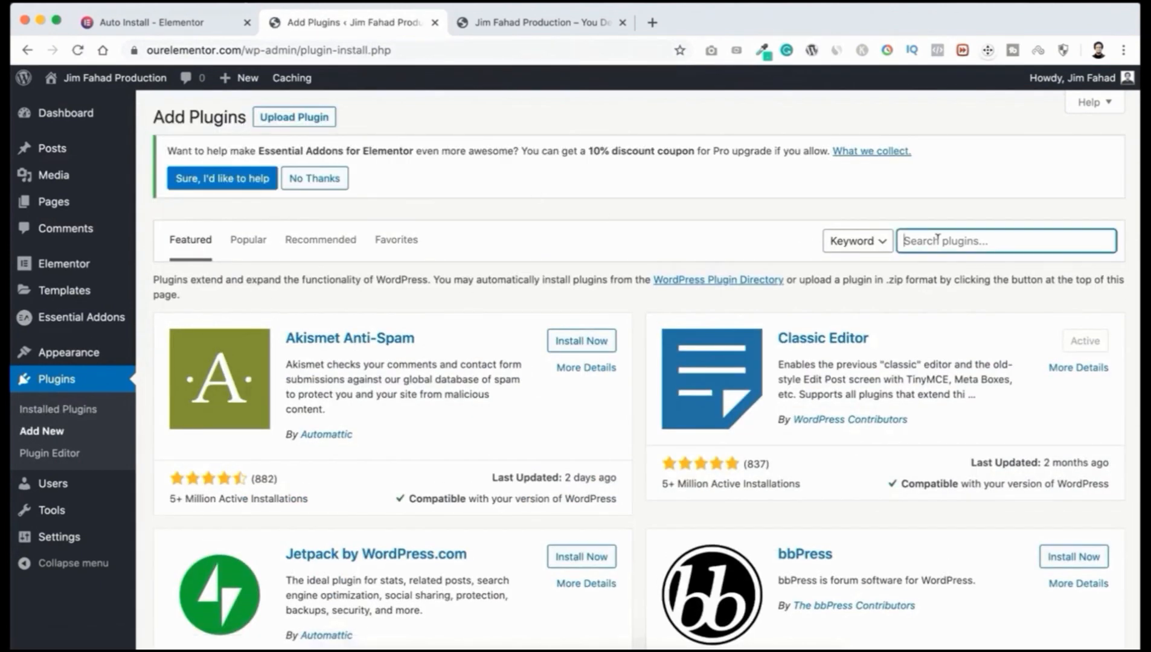
type("WPforms")
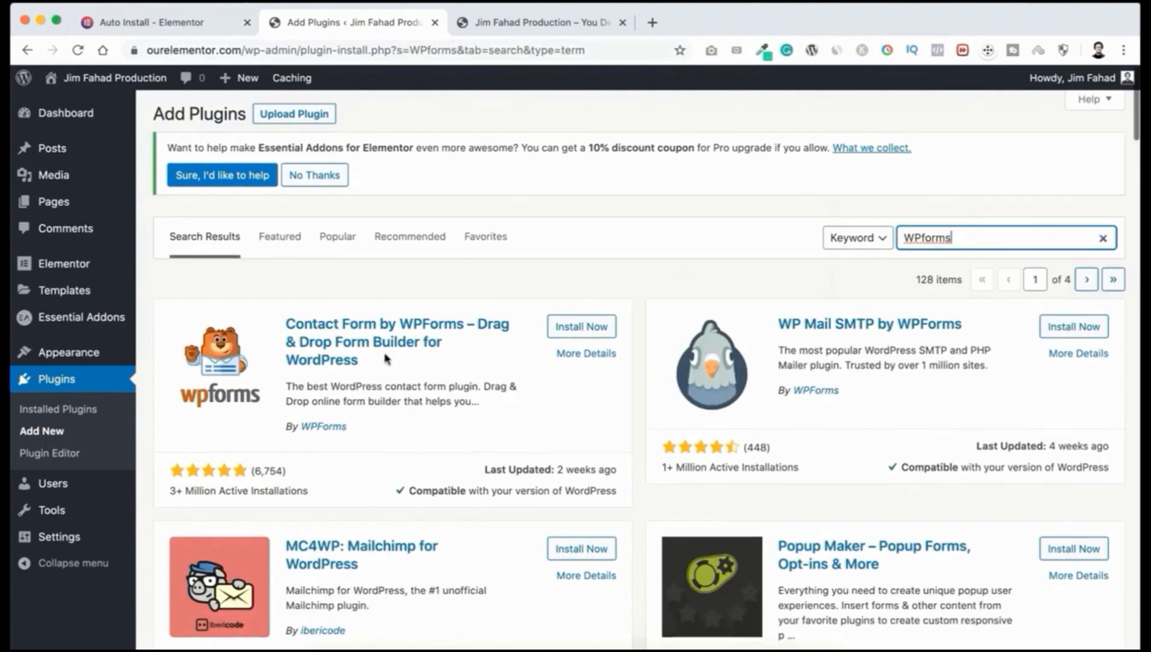
scroll(387, 360, "down", 1)
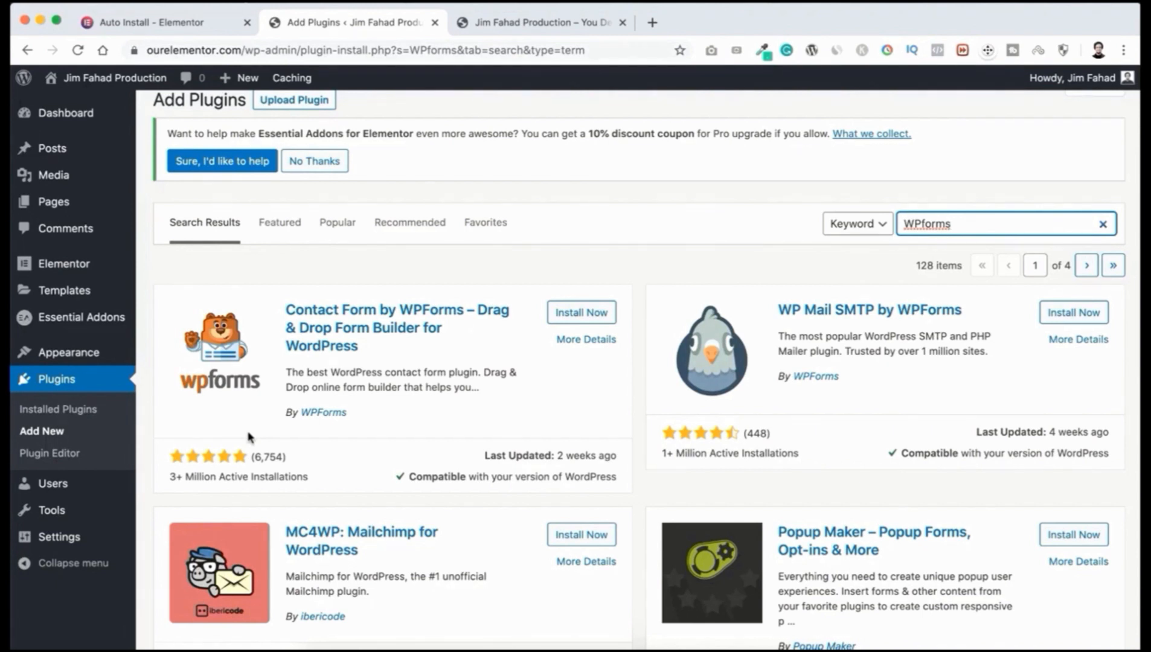
left_click(576, 313)
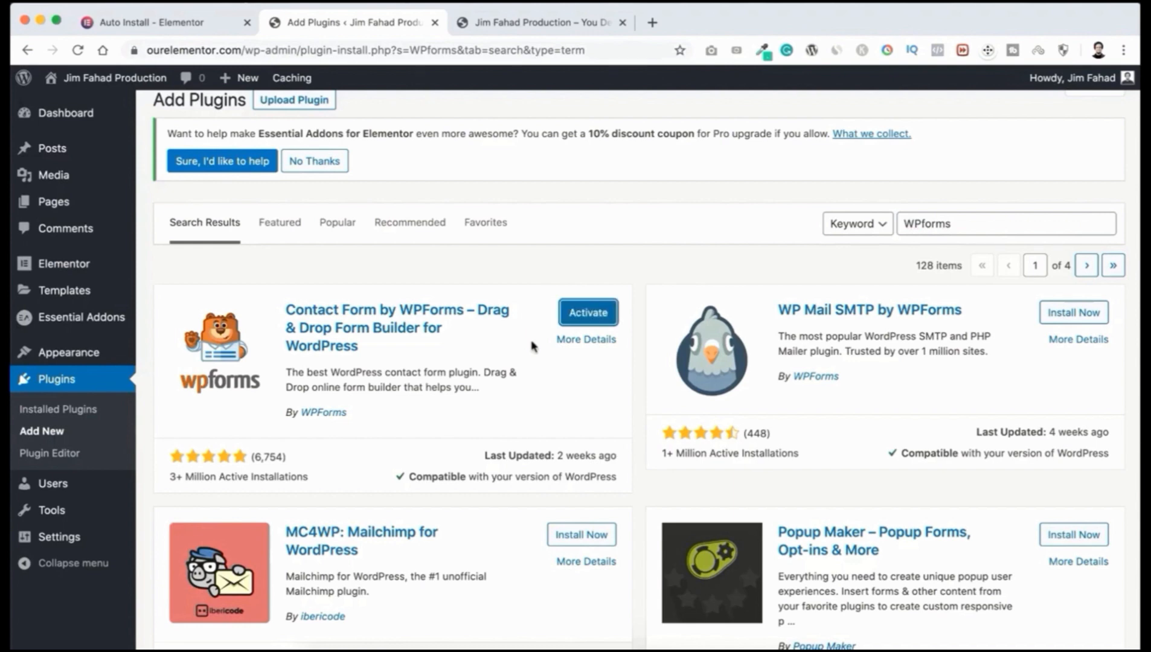
left_click(587, 312)
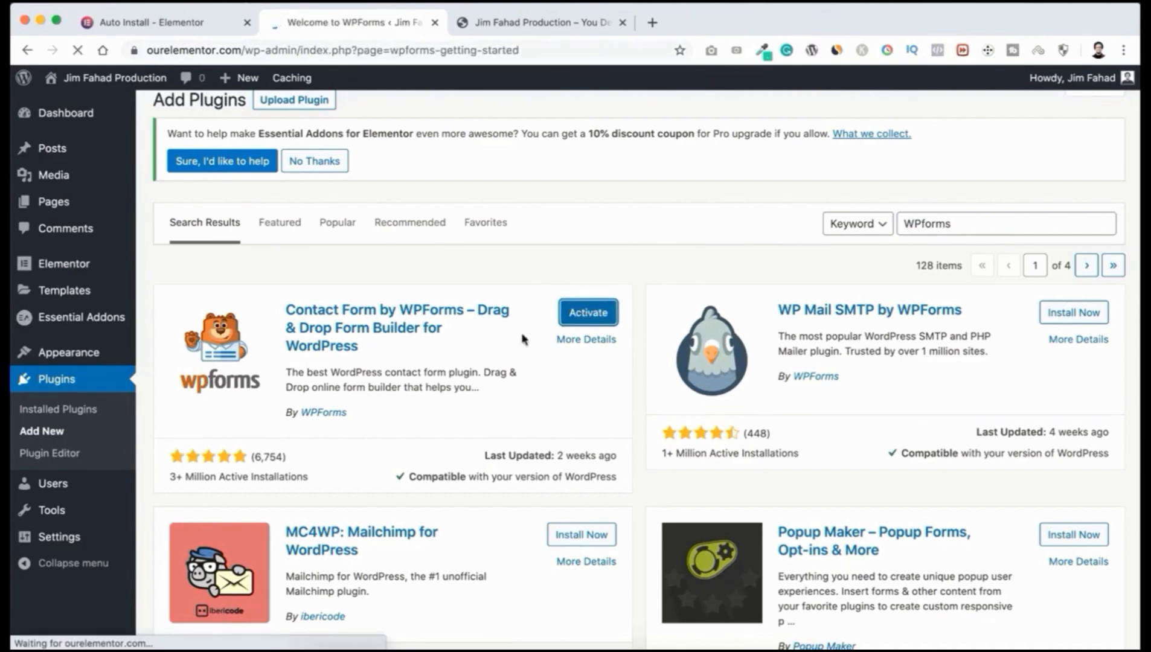
left_click(90, 114)
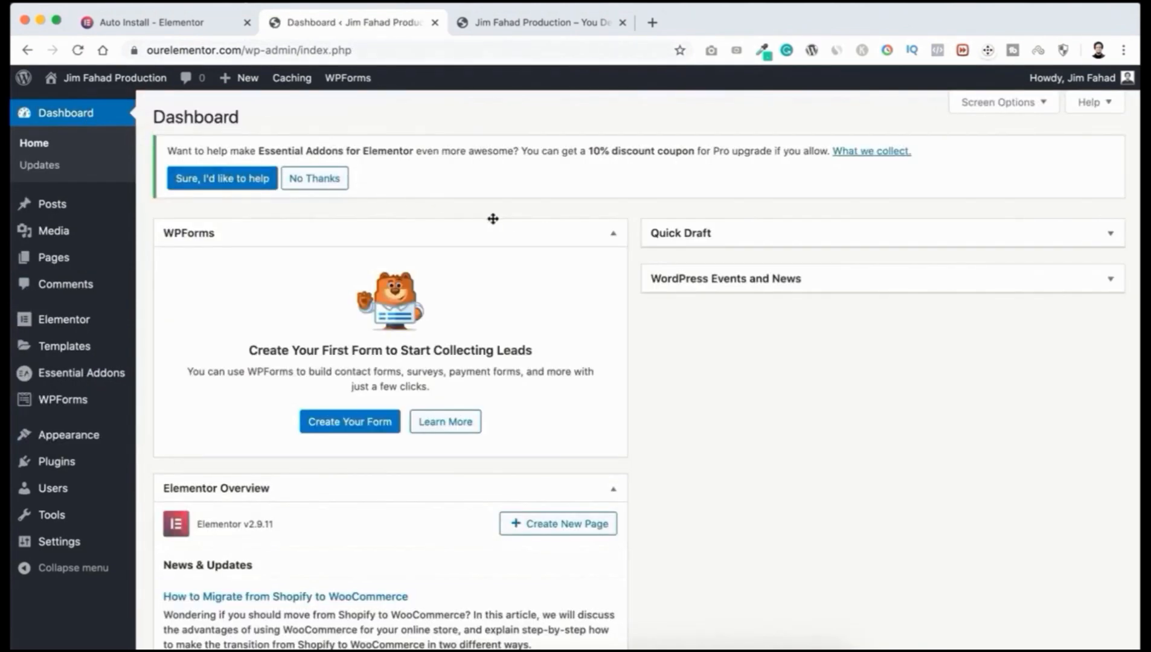
Step: Collapse the WPForms, Elementor Overview and WPDeveloper Feed dashboard boxes to their headers
left_click(529, 229)
left_click(563, 288)
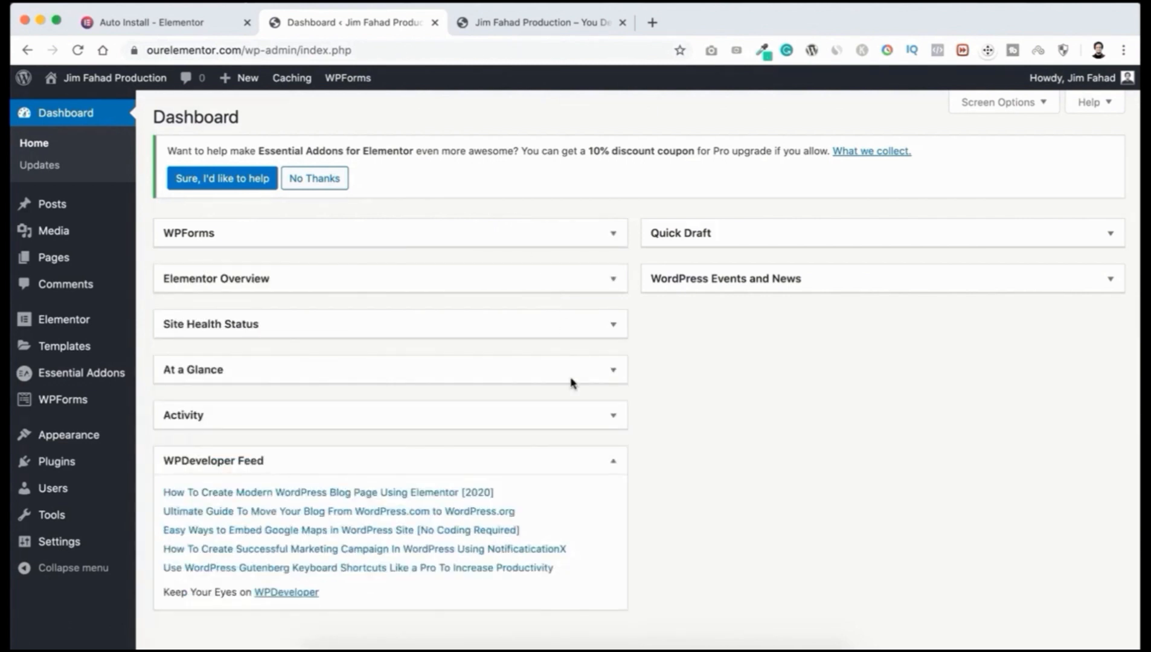
left_click(572, 458)
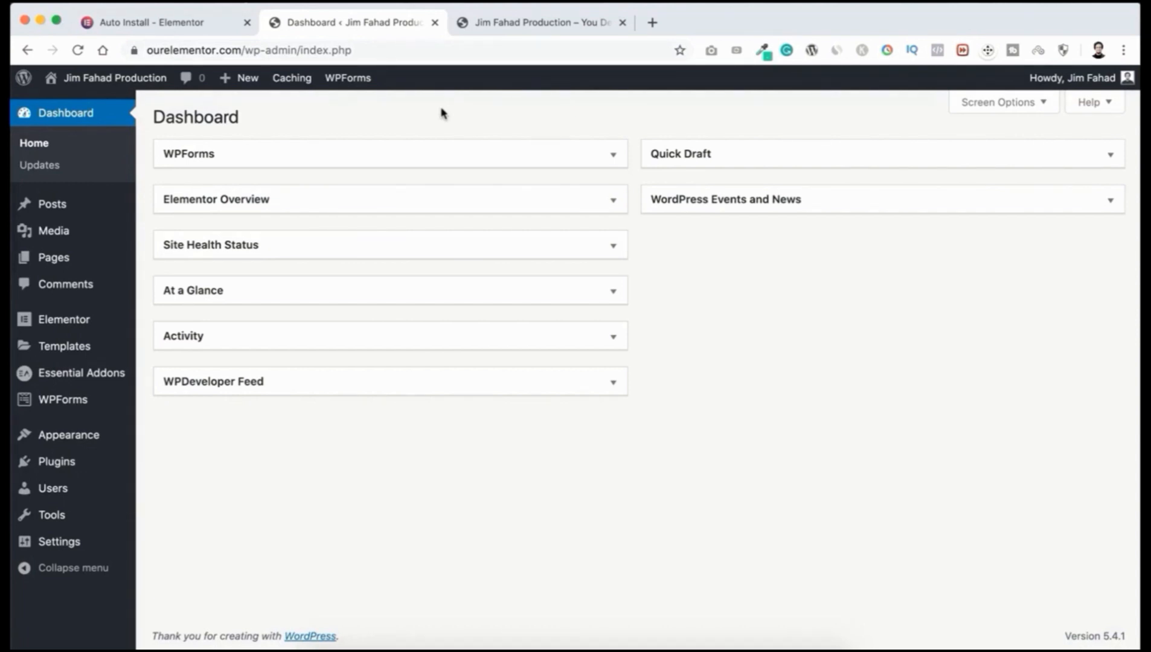
mouse_move(28, 263)
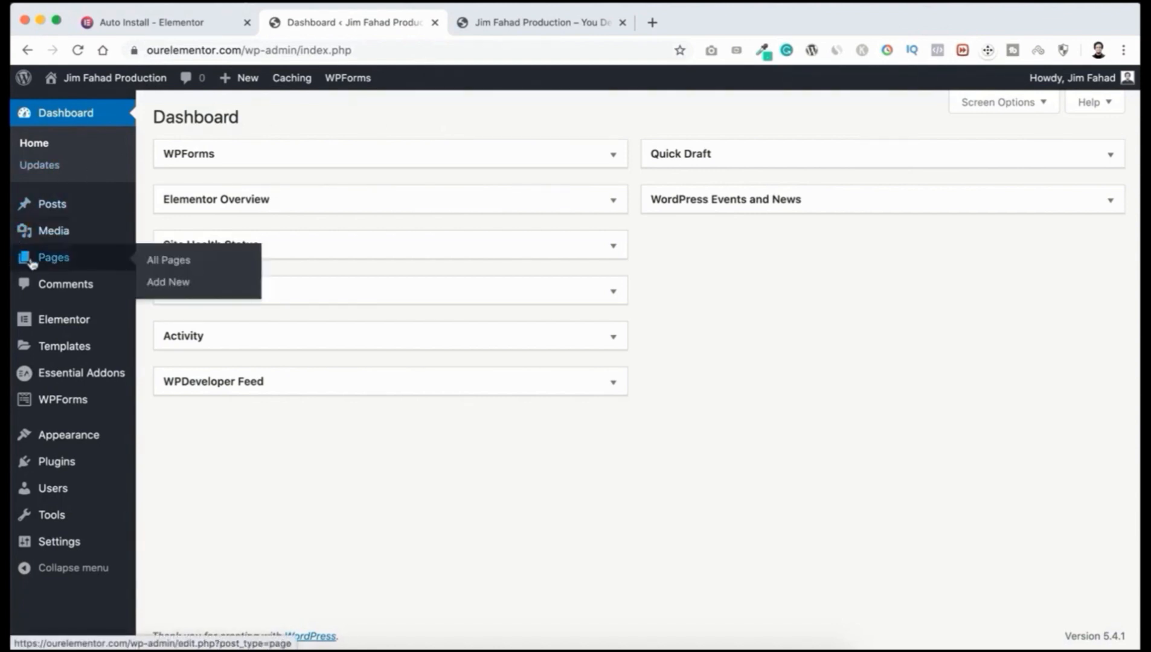
Step: From Pages > All Pages, edit the Home page and launch it with Elementor
left_click(175, 262)
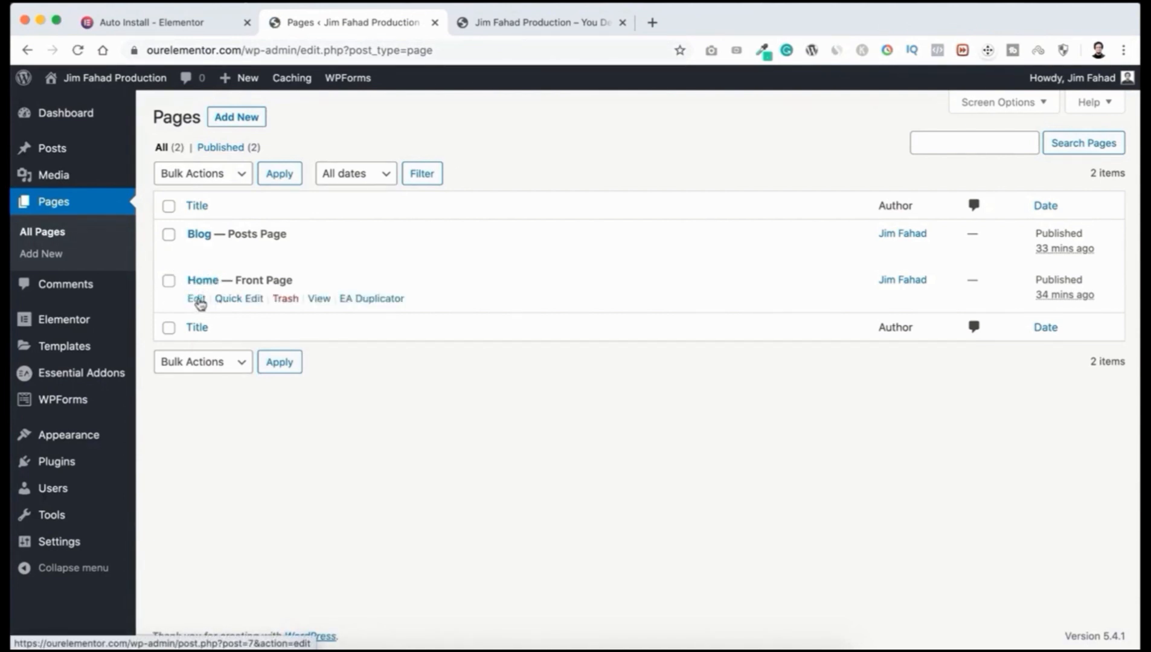
left_click(198, 300)
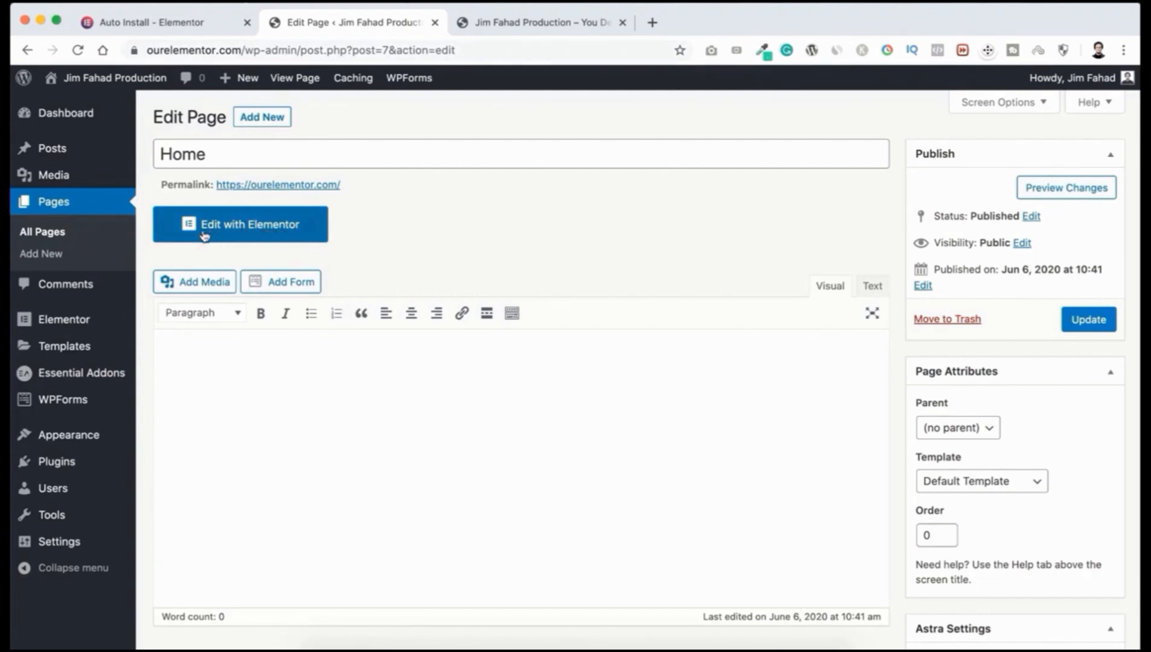
left_click(276, 231)
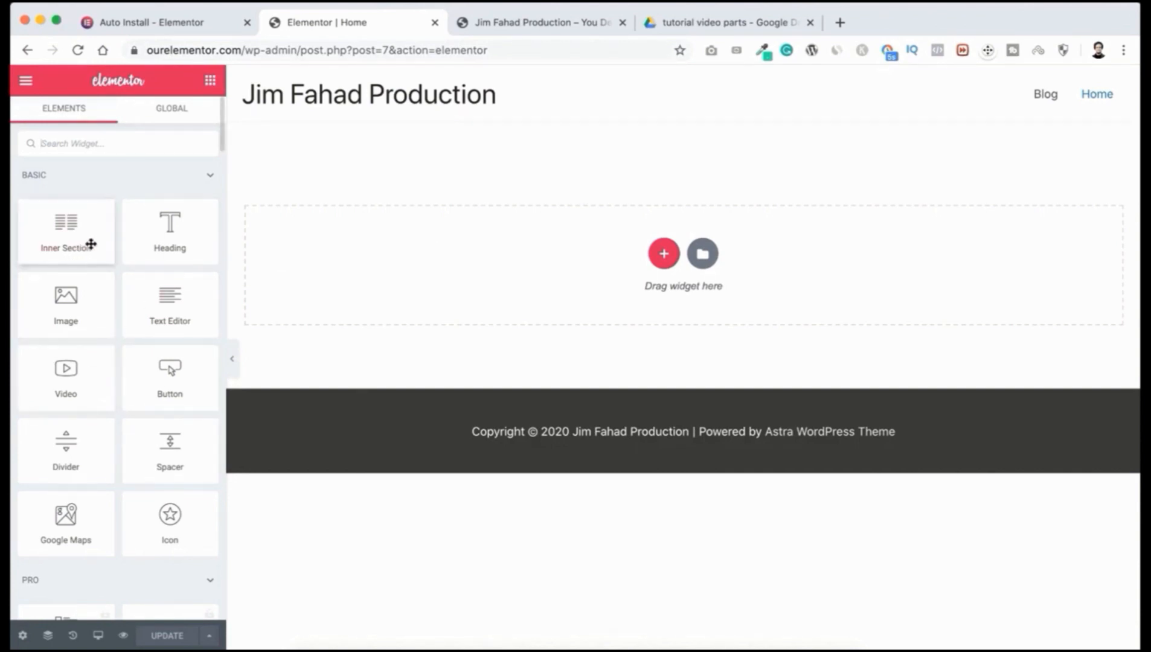
left_click(232, 365)
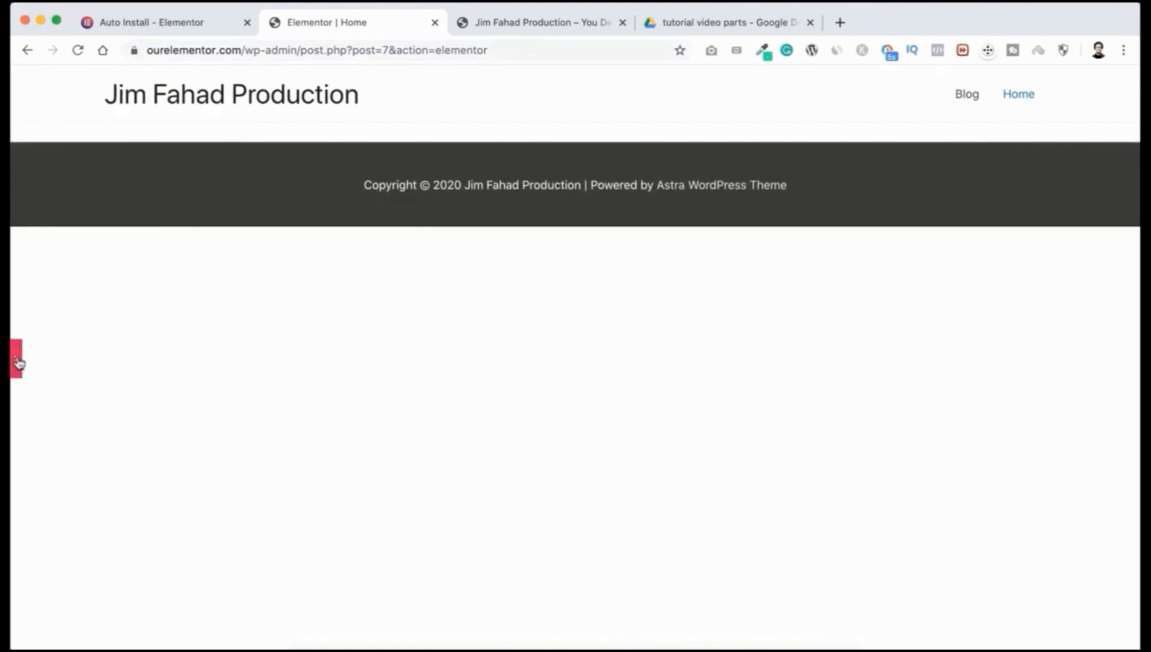
left_click(18, 362)
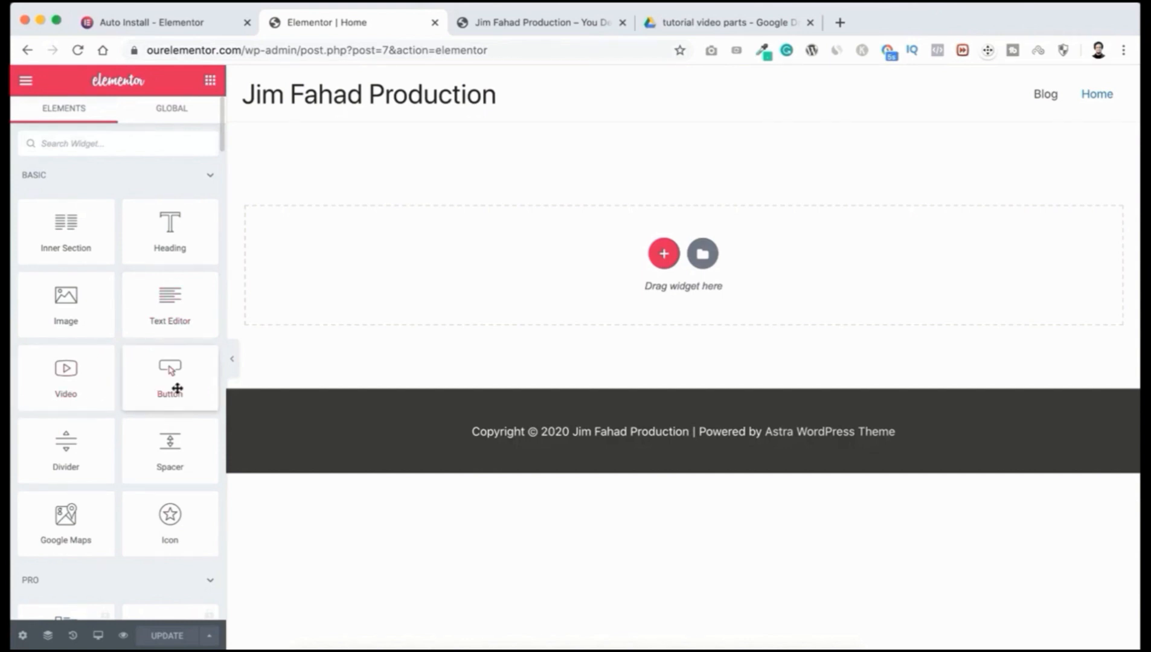
scroll(141, 477, "down", 12)
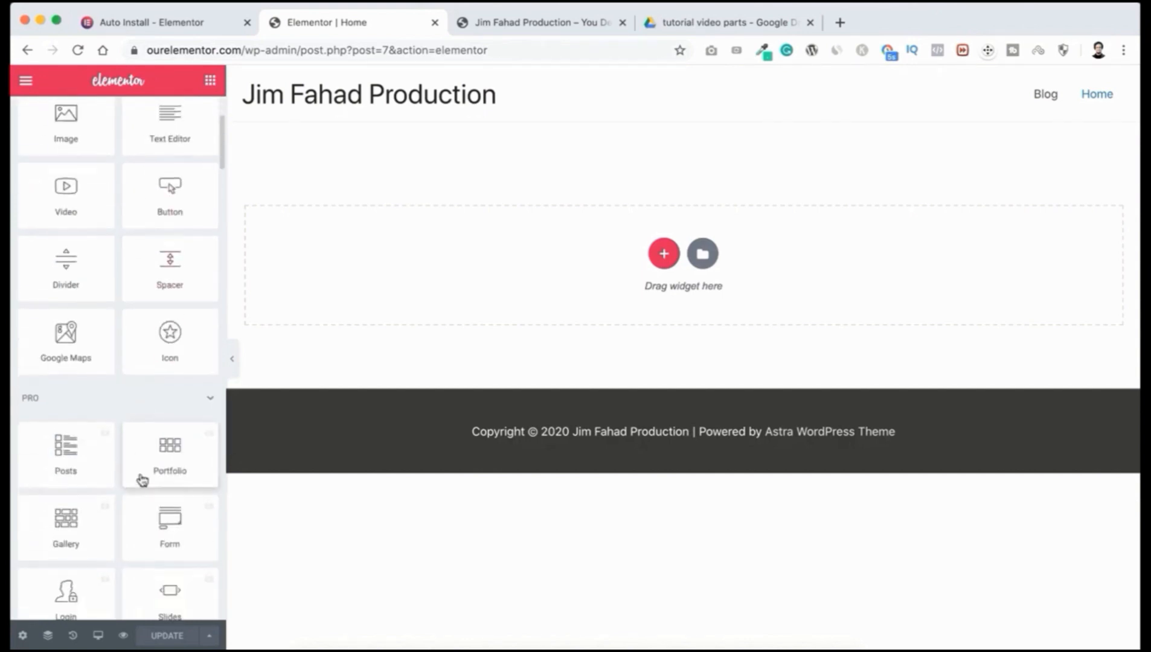
scroll(142, 477, "down", 9)
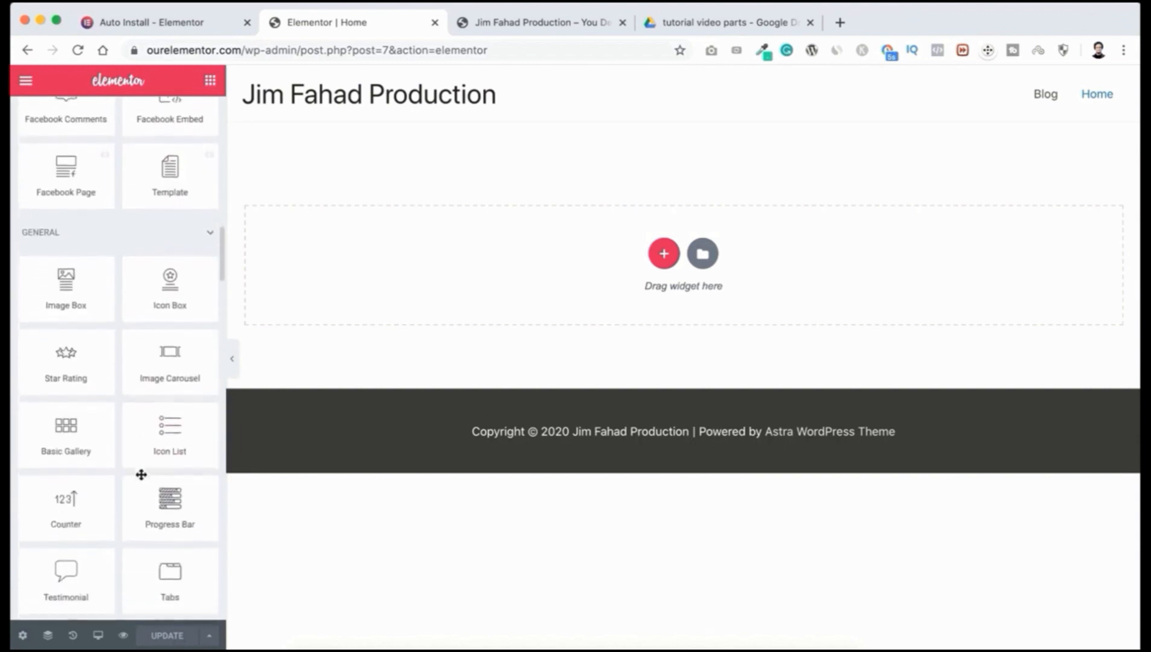
scroll(142, 475, "down", 4)
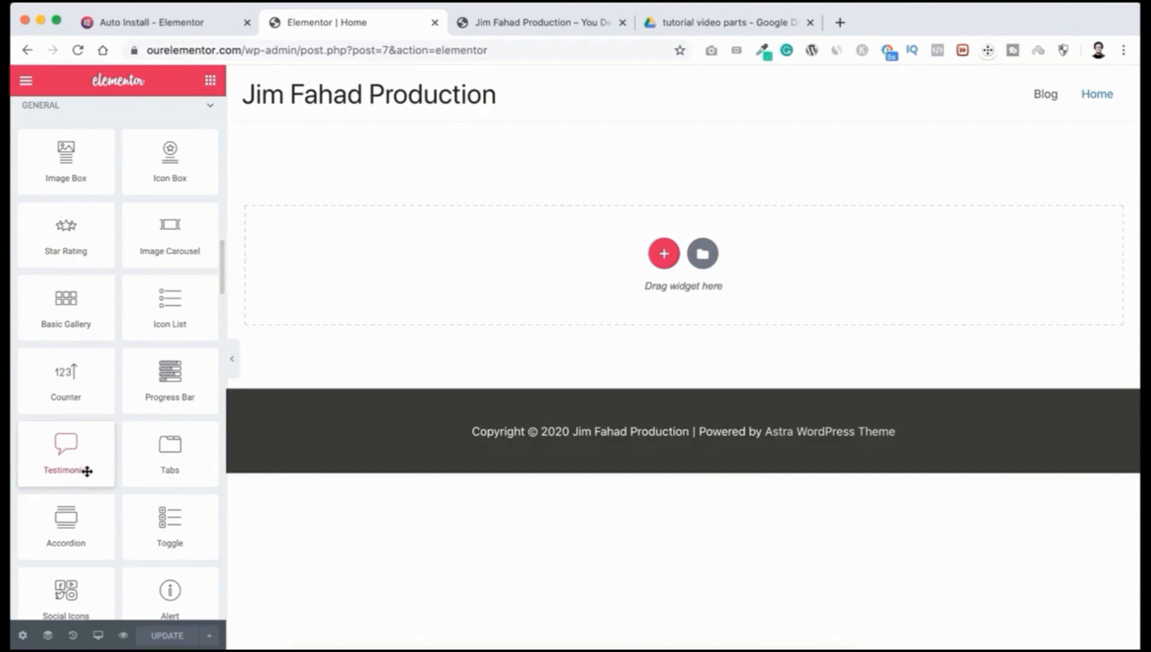
scroll(105, 329, "up", 20)
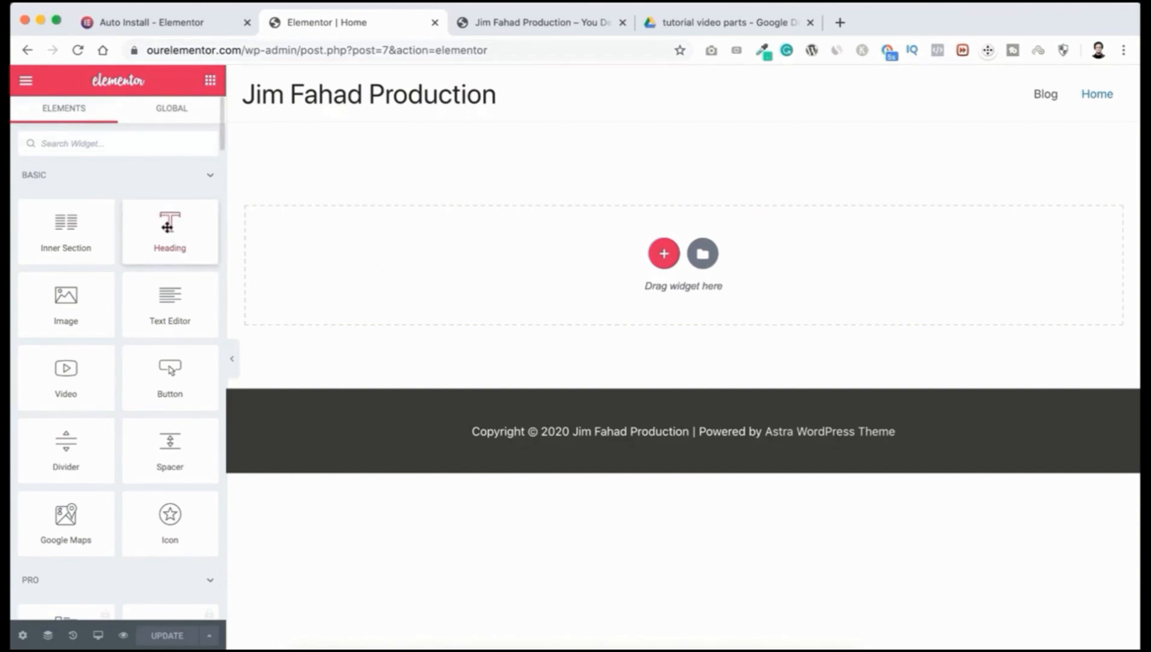
Step: Drop a Heading widget, undo it to empty the page, and browse the widget panel
left_click_drag(166, 229, 518, 254)
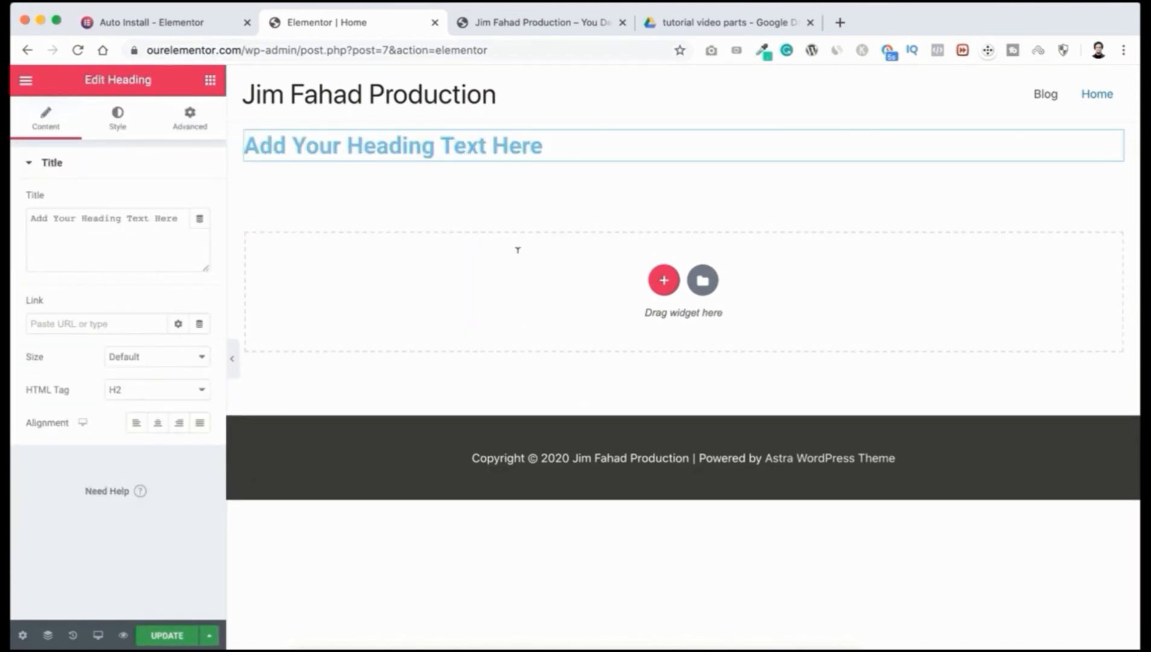
key("ctrl+z")
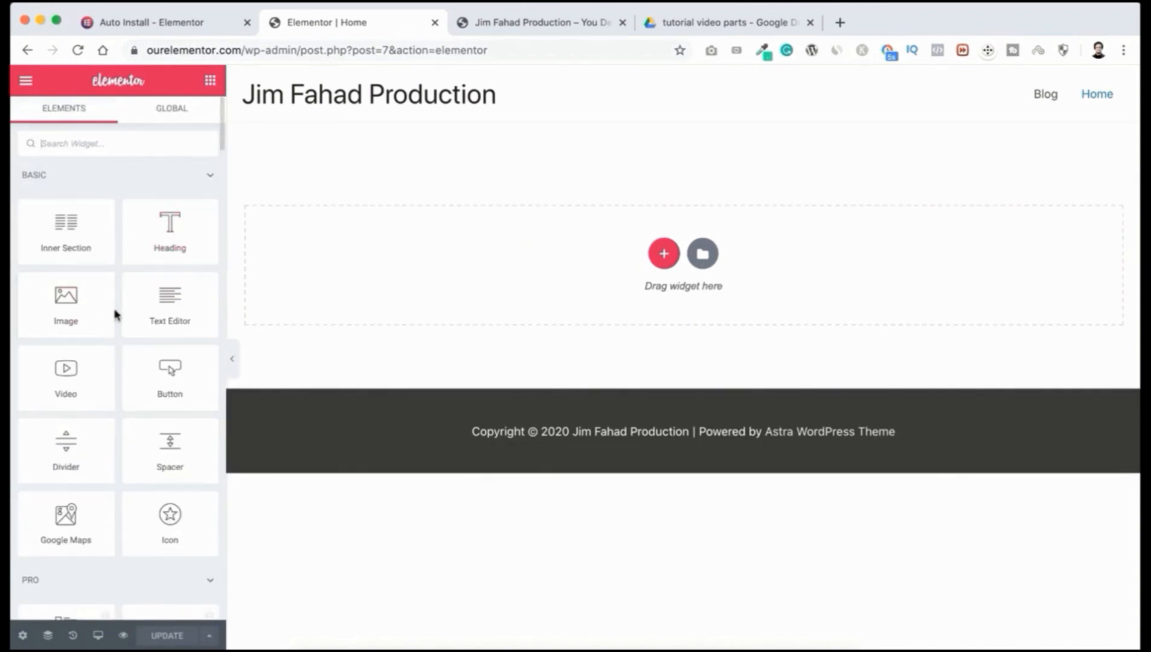
scroll(114, 429, "down", 5)
scroll(115, 431, "down", 1)
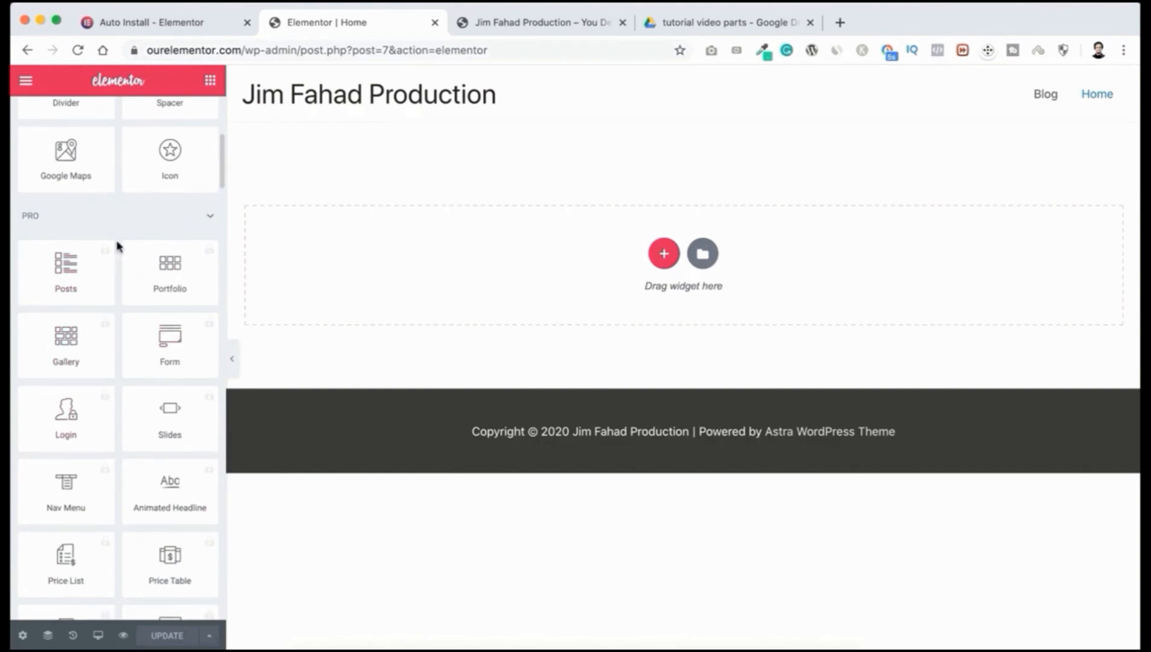
scroll(130, 305, "down", 2)
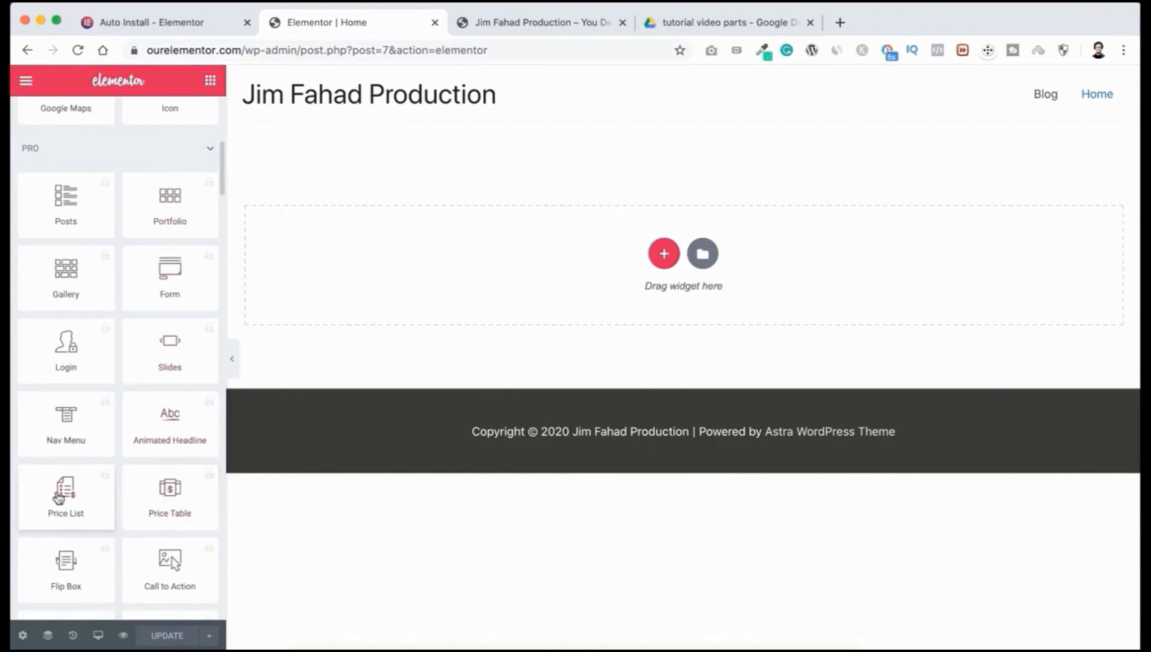
scroll(26, 581, "down", 5)
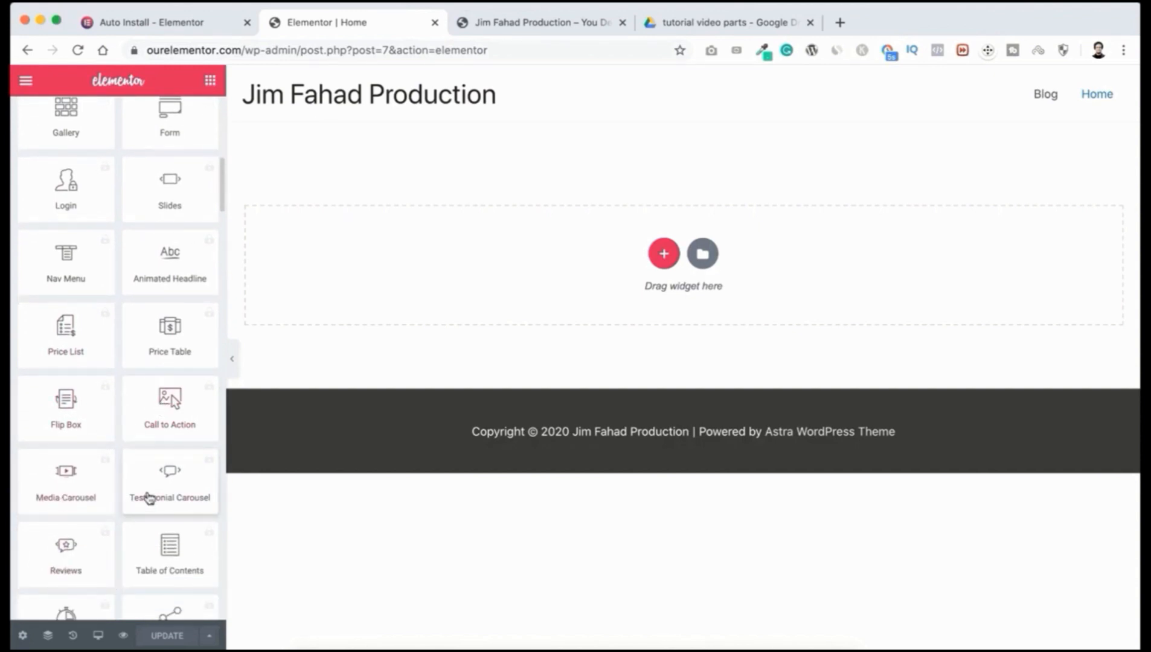
scroll(149, 498, "down", 3)
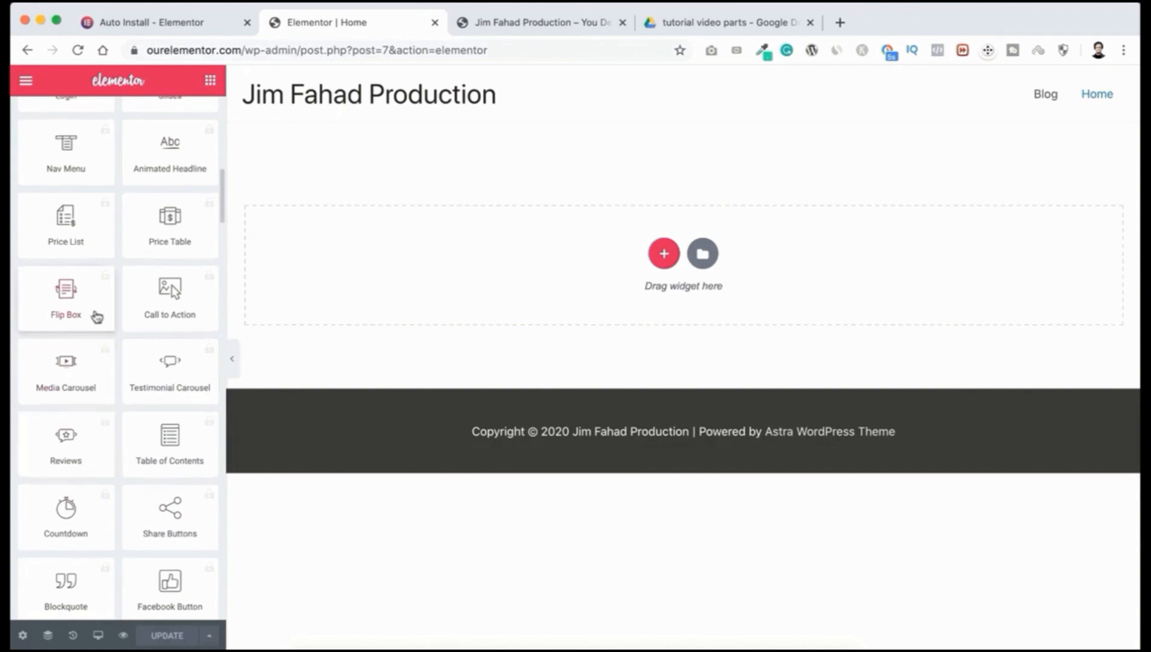
scroll(95, 315, "up", 11)
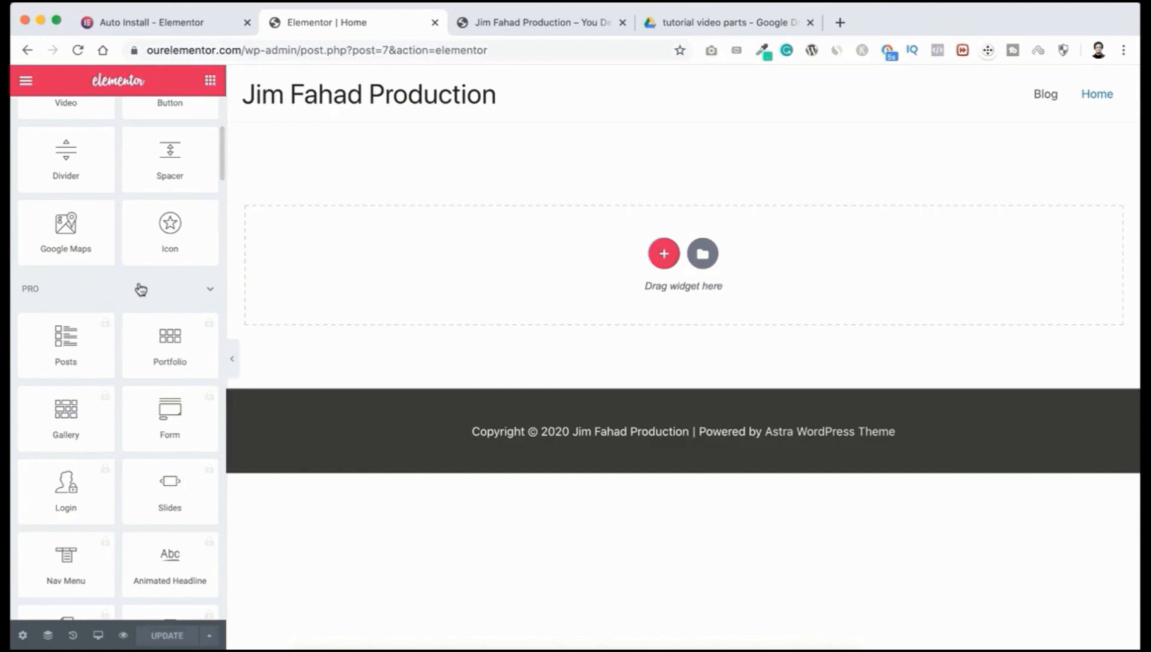
Step: Collapse the PRO widget category and switch to the Elementor Fundamental slide
left_click(183, 292)
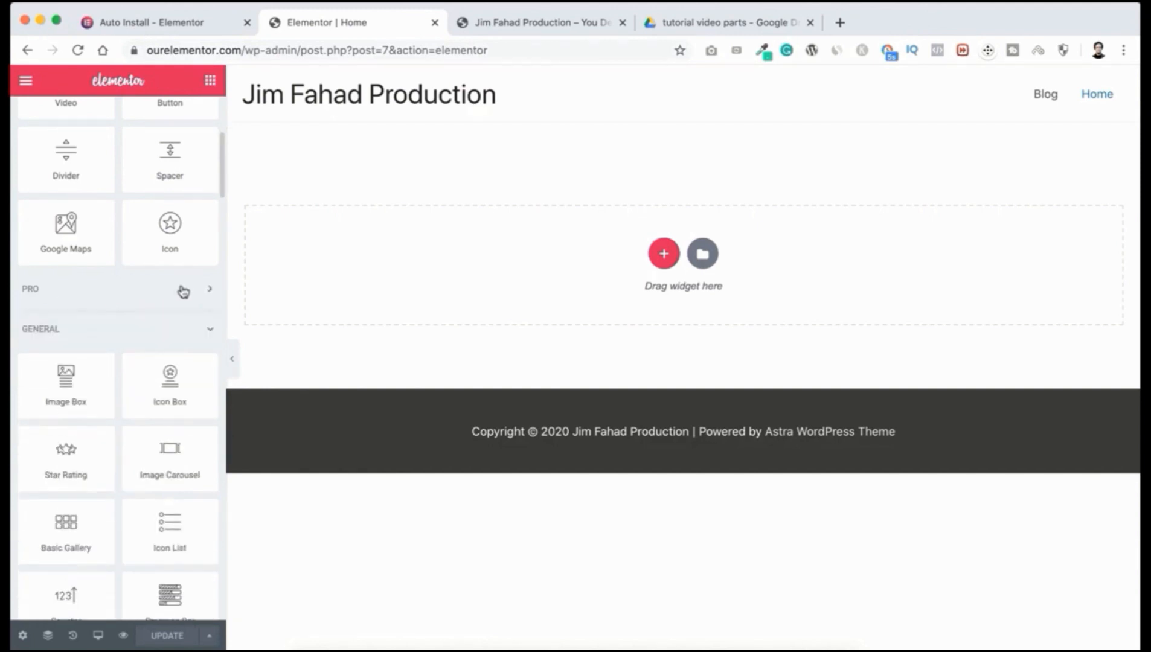
scroll(180, 286, "up", 5)
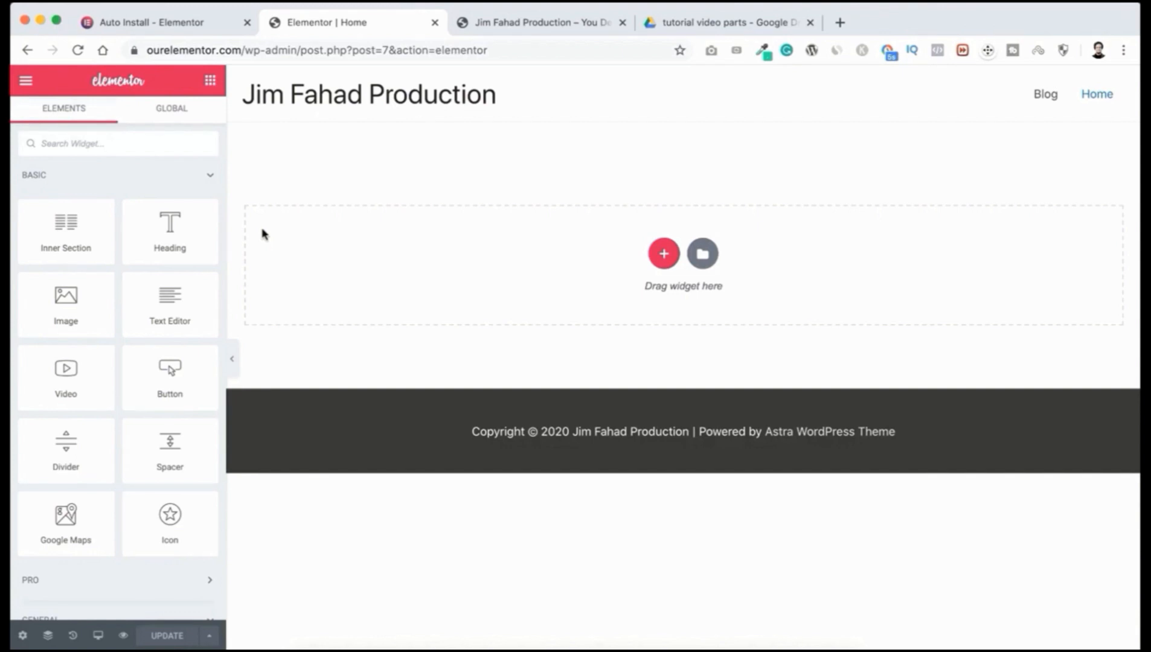
key("ctrl+Right")
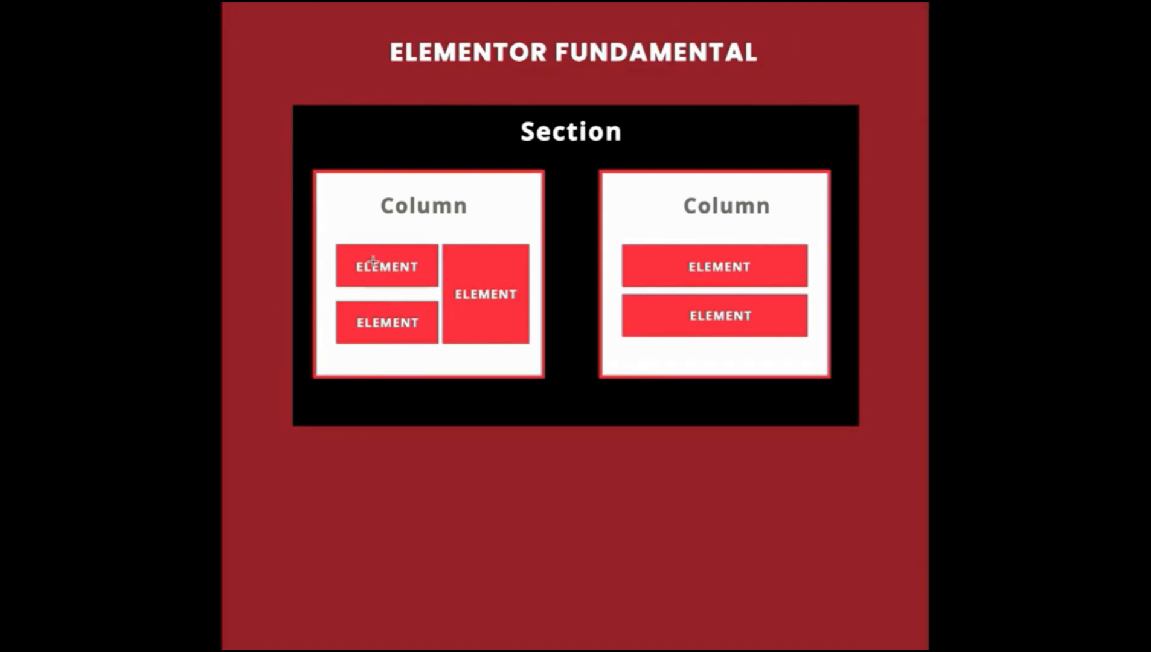
left_click_drag(294, 108, 853, 422)
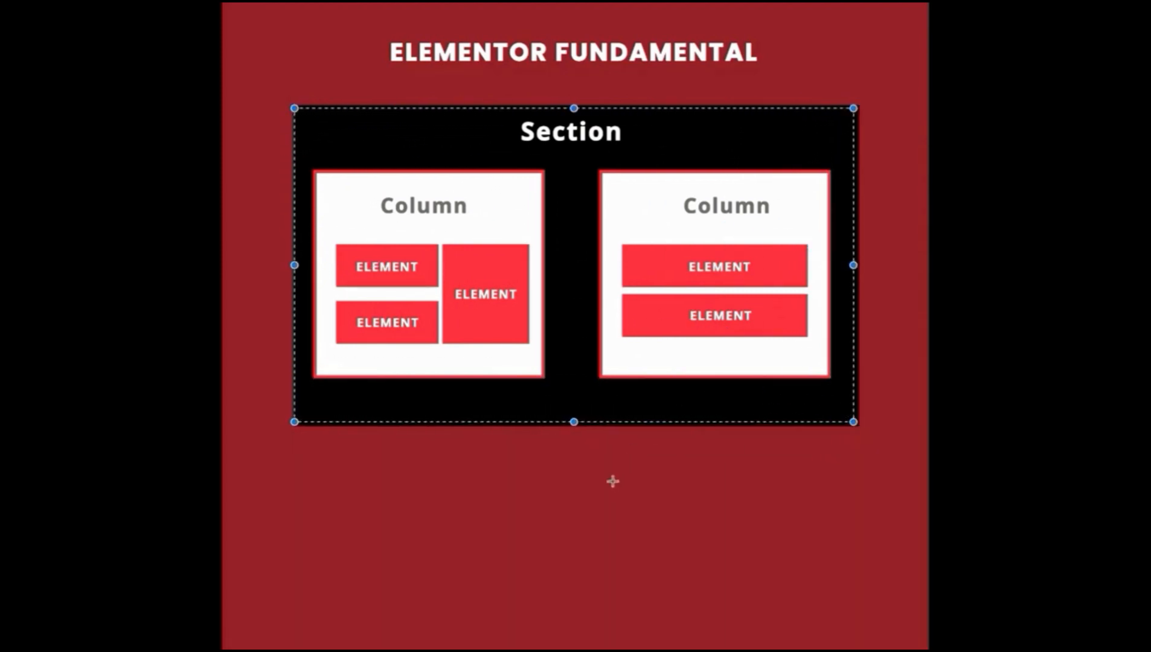
left_click(617, 475)
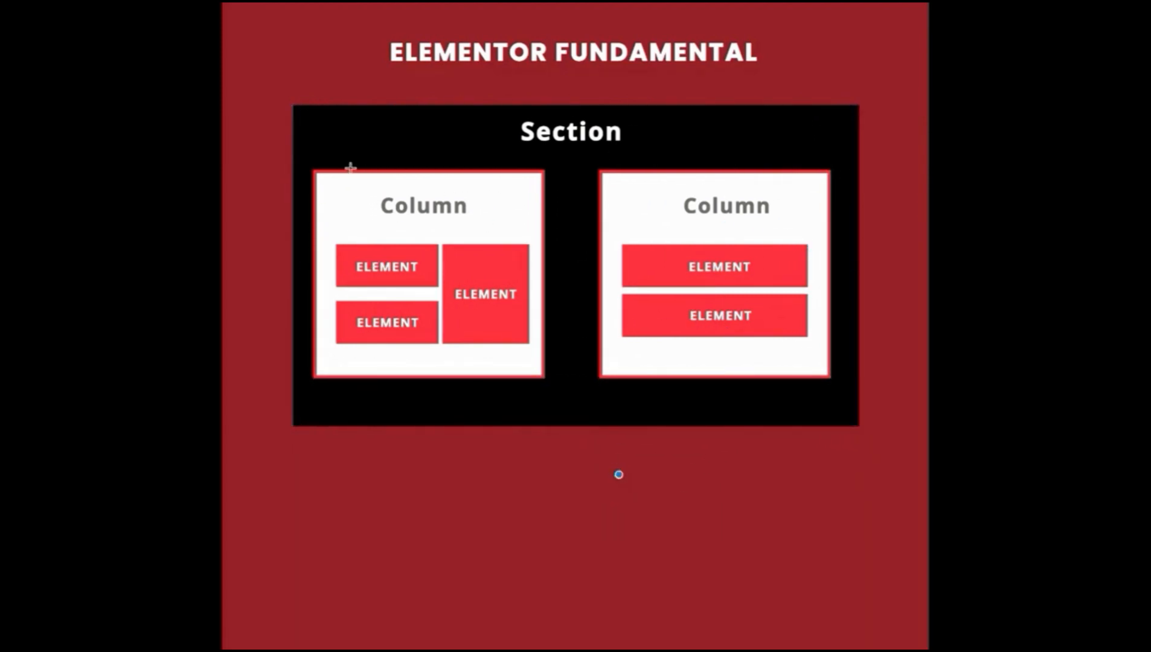
left_click_drag(312, 168, 547, 373)
left_click(572, 310)
left_click_drag(311, 170, 537, 373)
left_click(517, 387)
left_click_drag(346, 249, 442, 268)
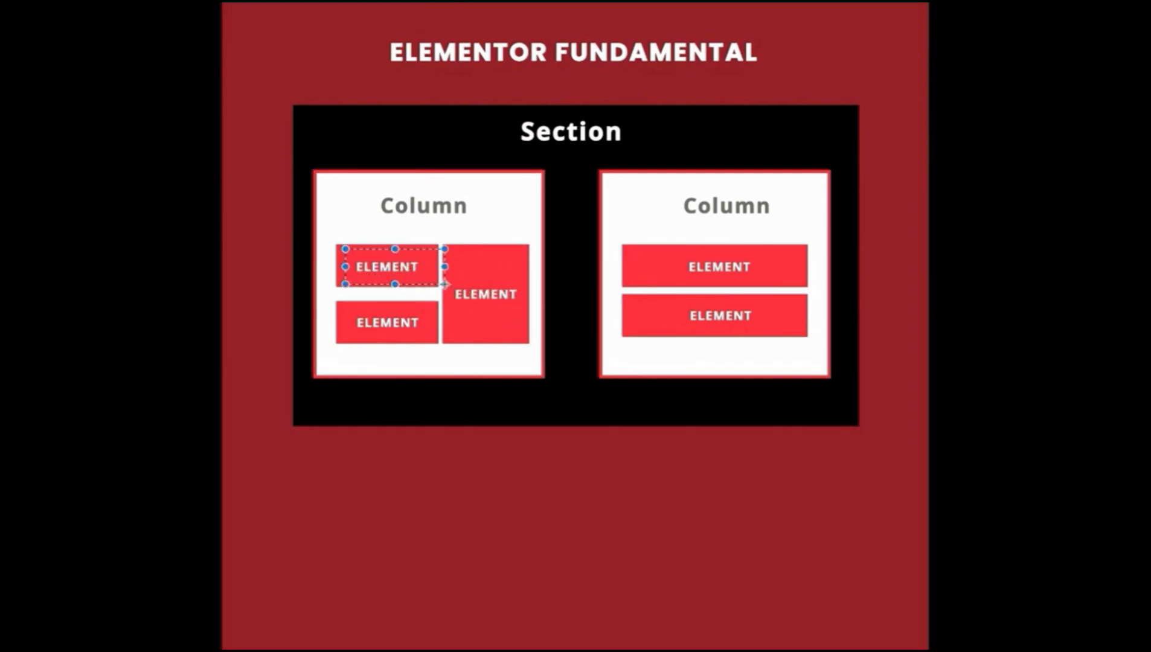
left_click_drag(357, 304, 447, 357)
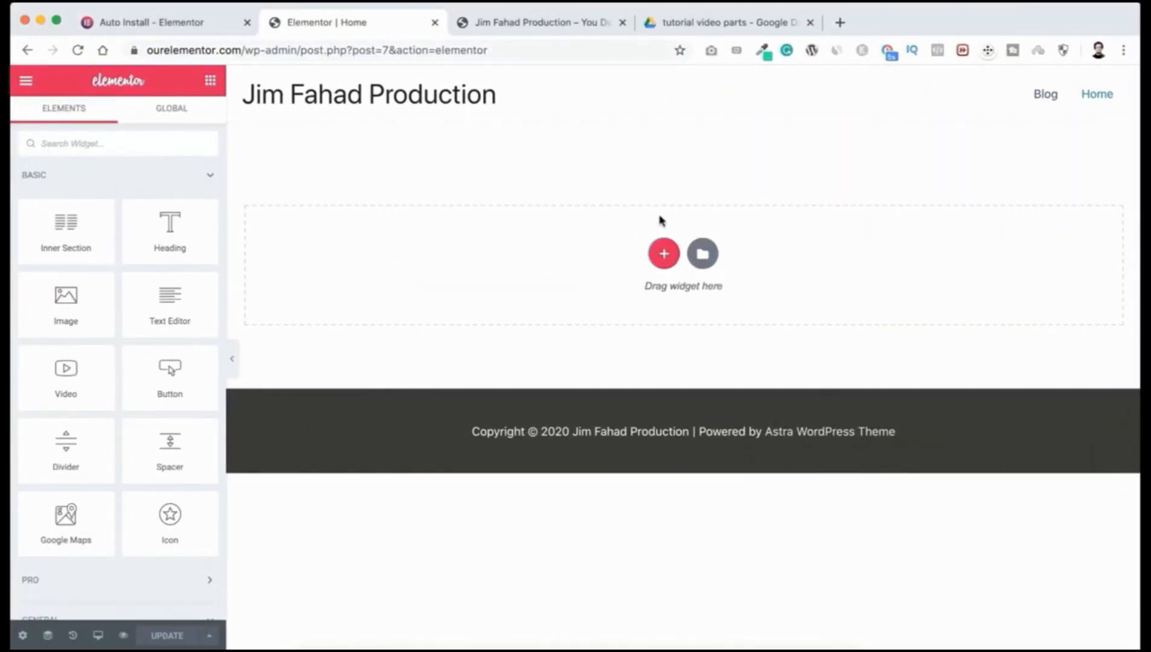
Step: Add a new section with the two-column structure above the drop area
left_click(663, 255)
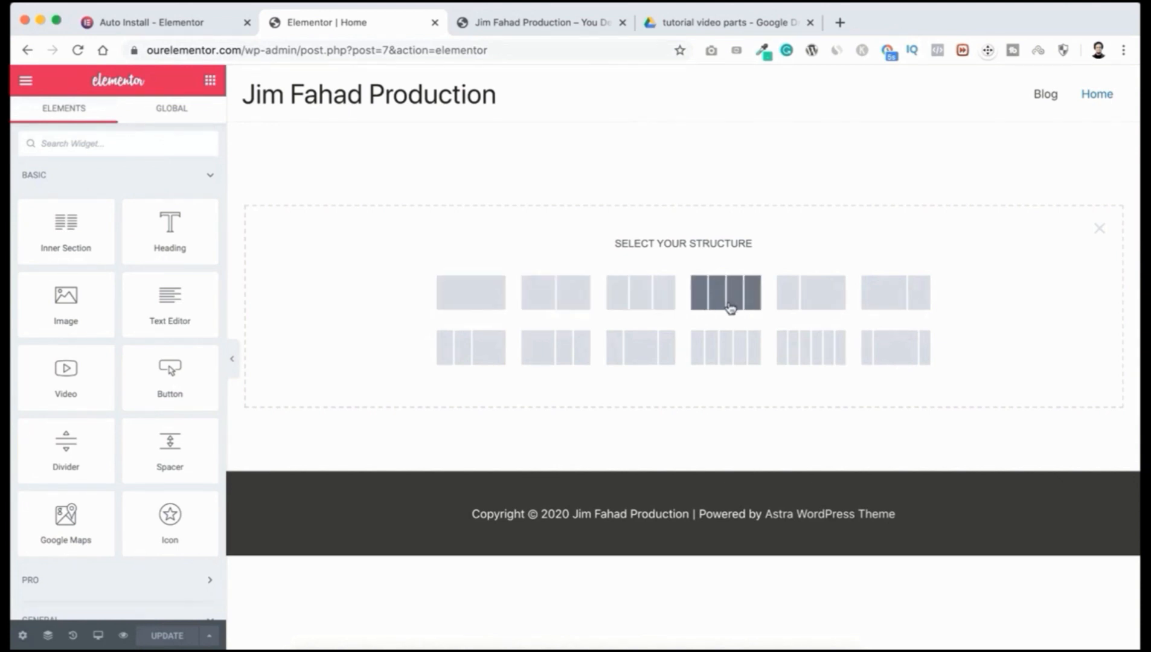
left_click(560, 298)
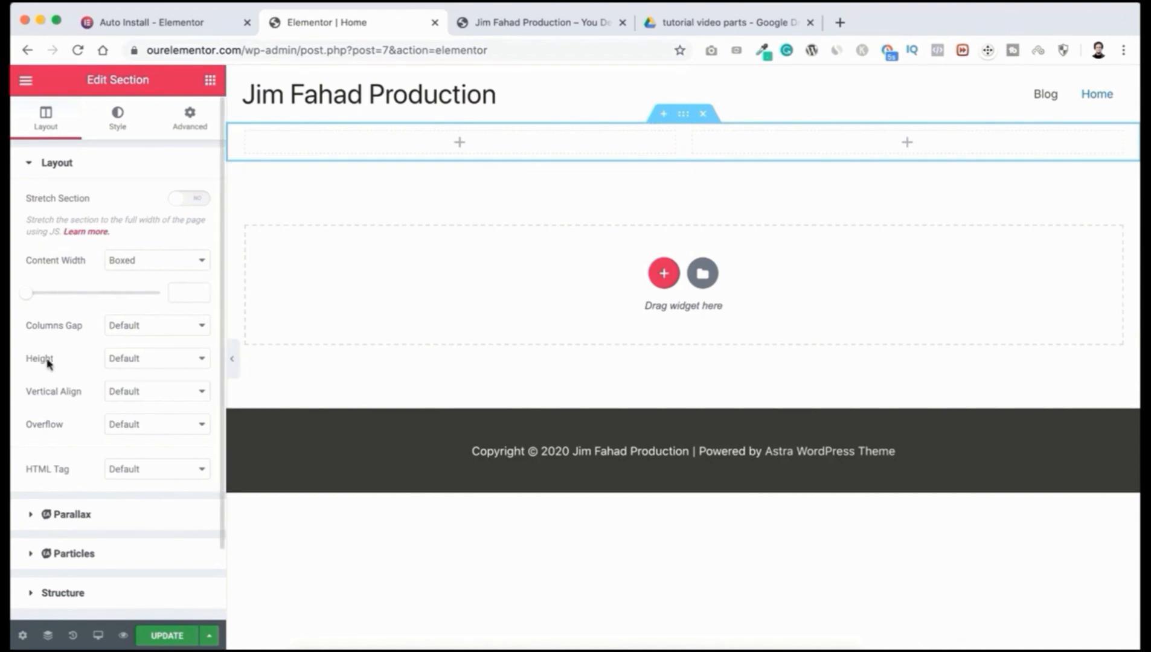
Step: Set the section Height to Min Height with a 70 VH minimum
left_click(139, 359)
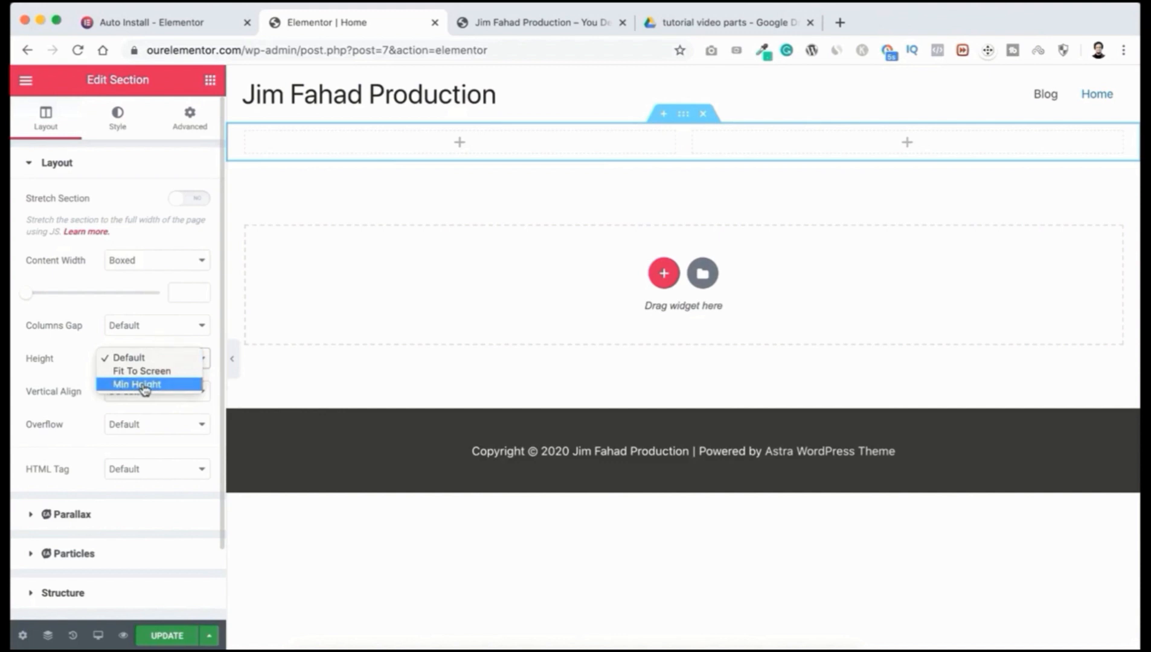
left_click(145, 386)
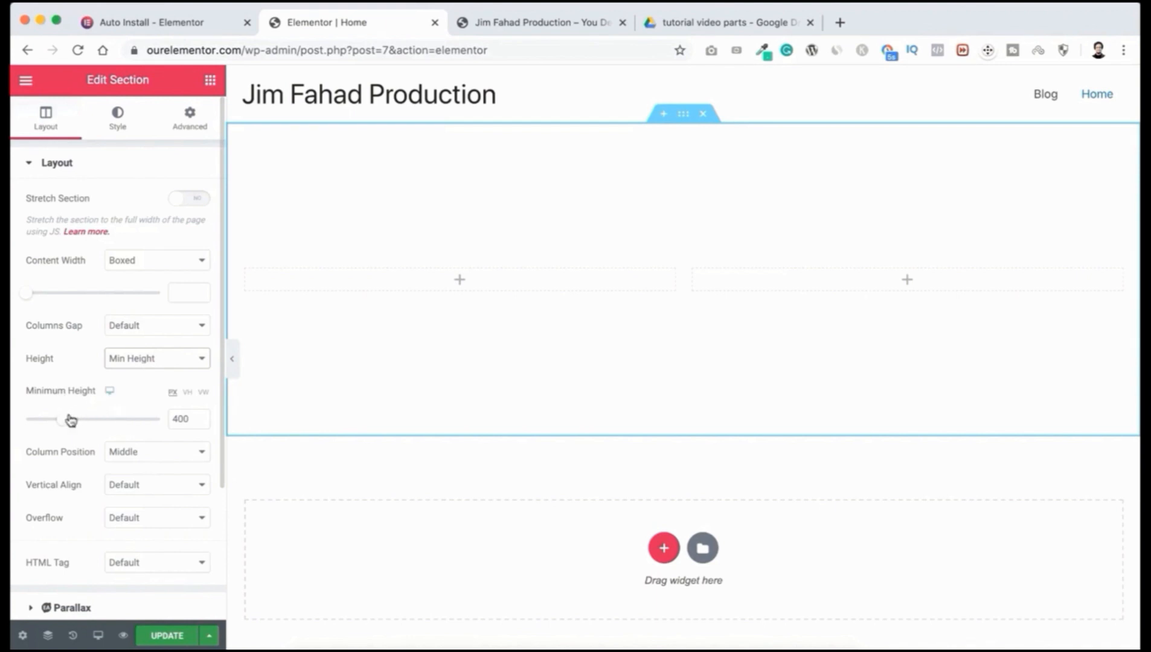
mouse_move(65, 423)
left_mouse_down()
mouse_move(81, 422)
mouse_move(60, 420)
left_mouse_up()
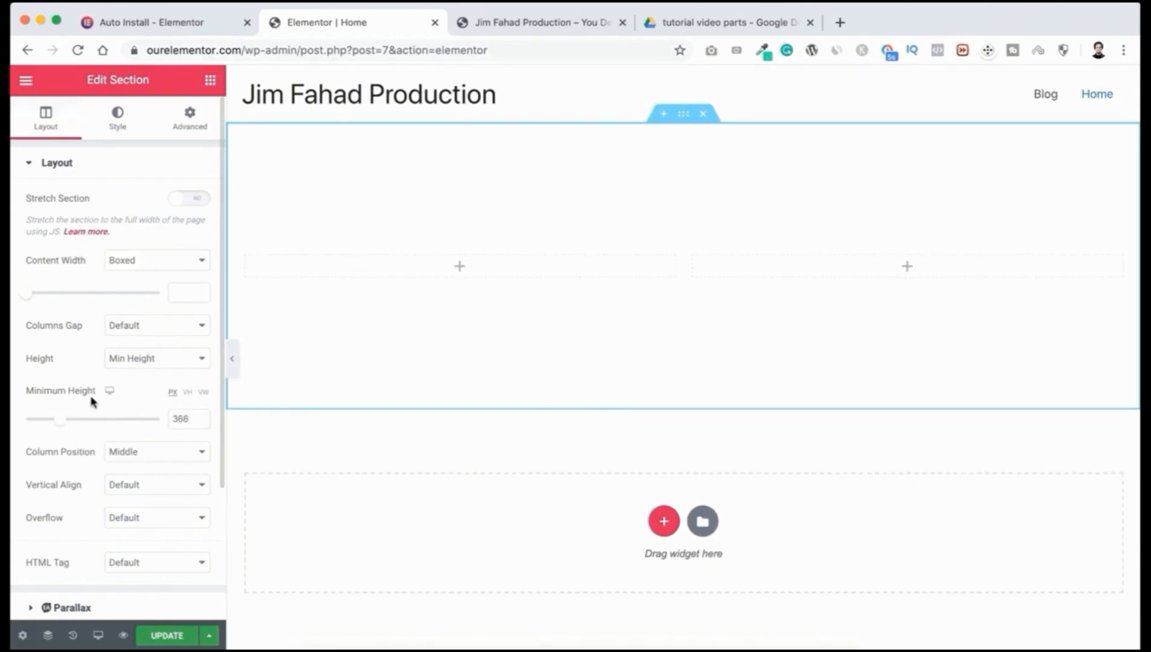
left_click(187, 393)
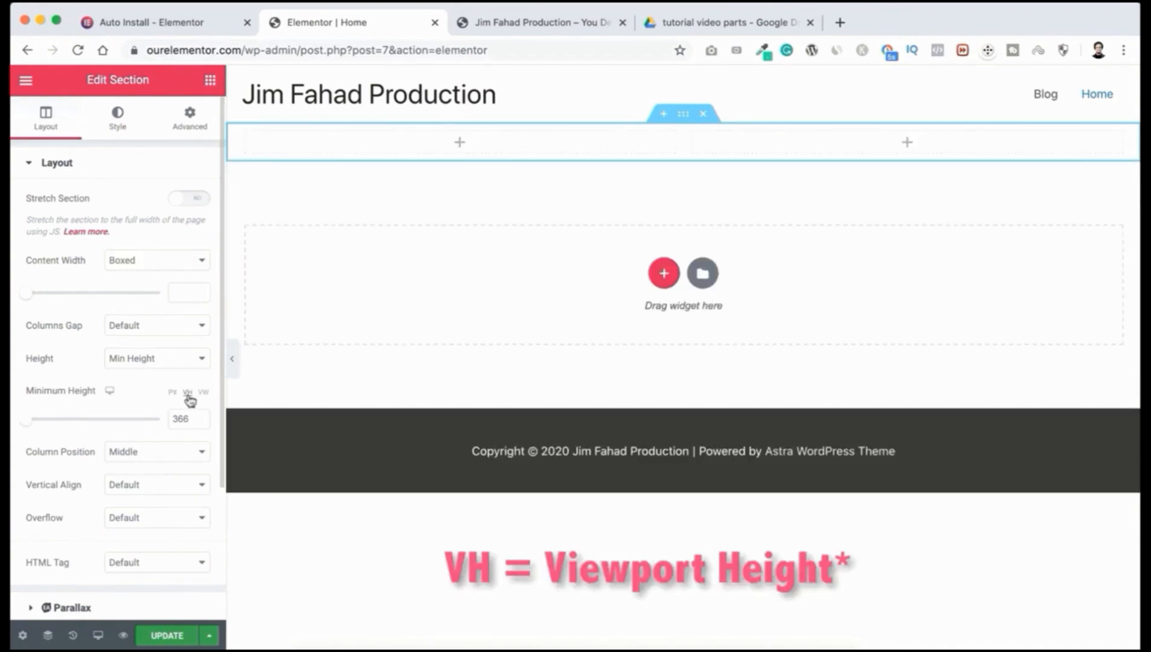
left_click_drag(27, 426, 160, 419)
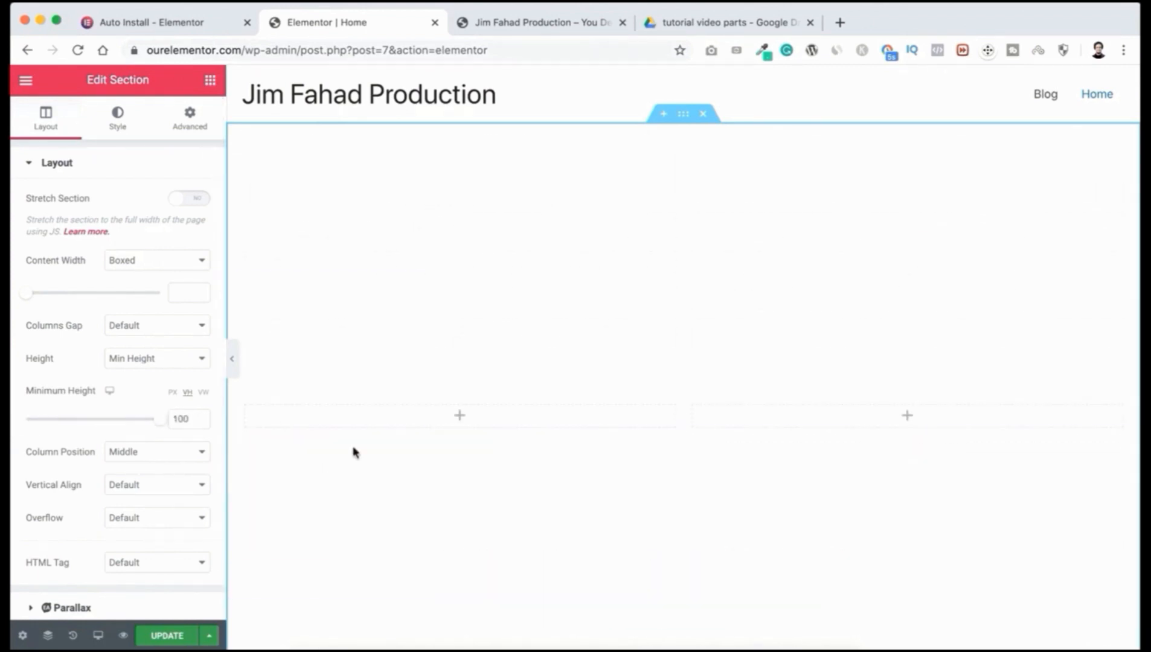
scroll(357, 445, "down", 3)
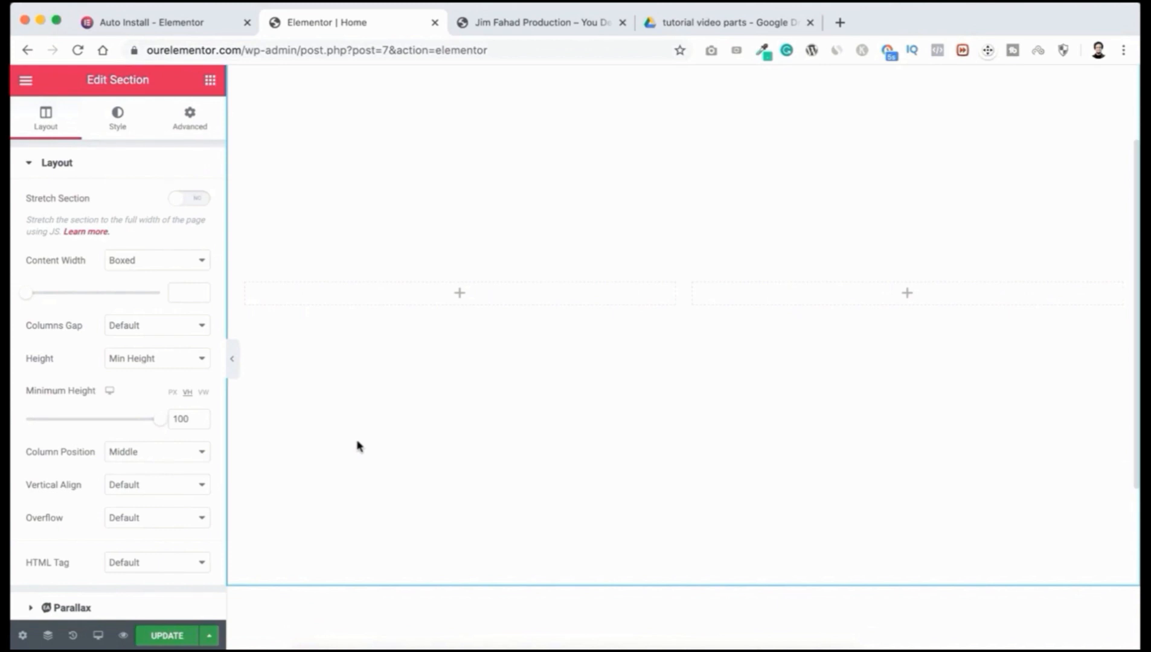
scroll(363, 419, "up", 3)
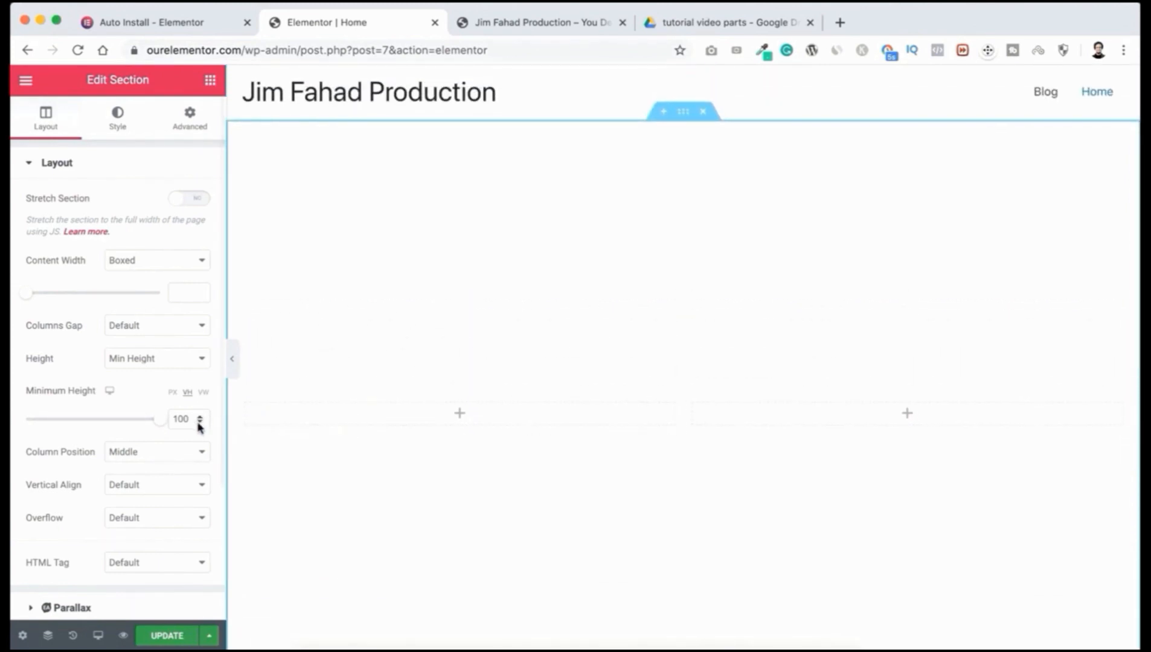
left_click_drag(161, 424, 120, 422)
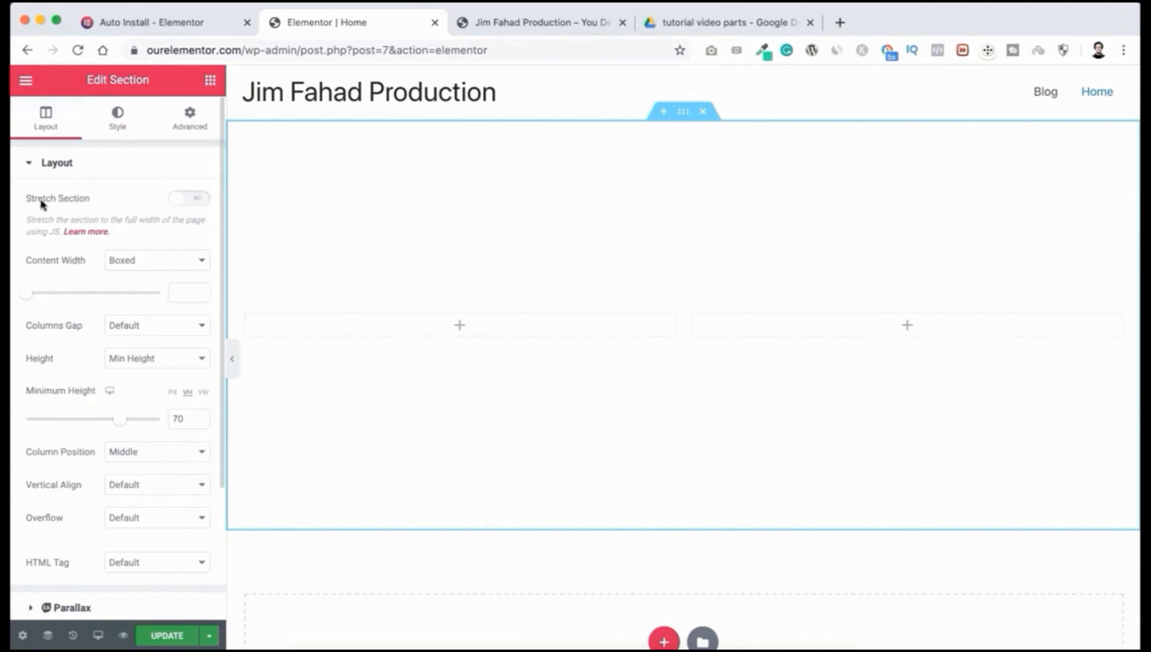
Step: Stretch the section and give it a Classic background coloured white (#FFFFFF)
left_click(196, 204)
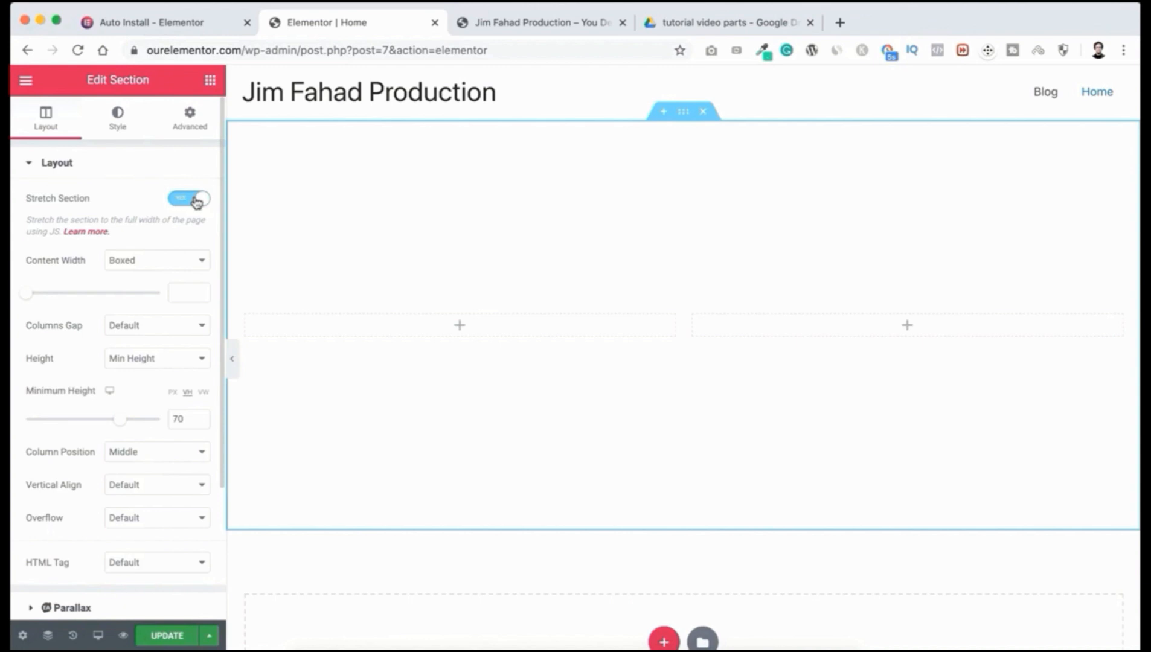
left_click(121, 124)
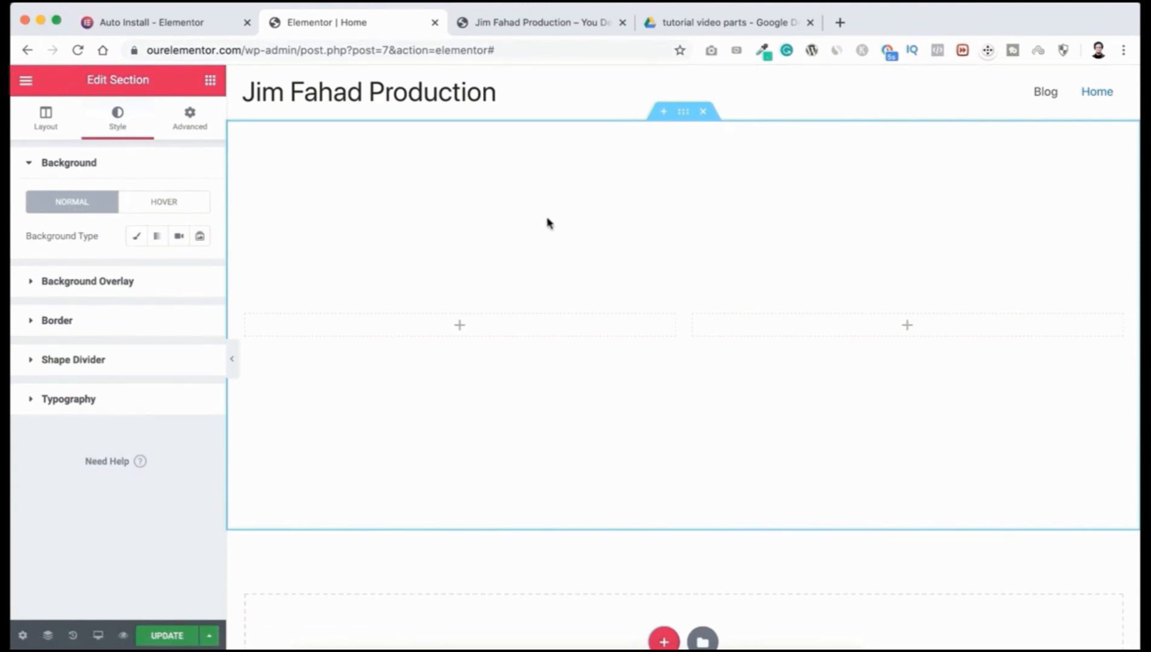
left_click(137, 240)
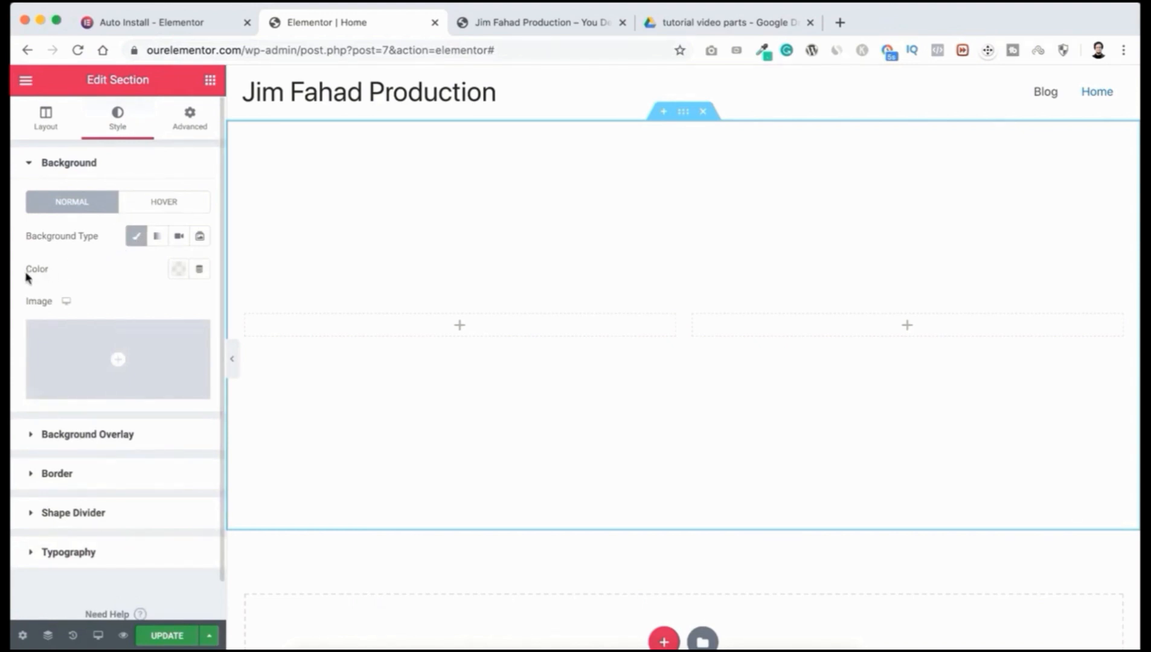
left_click(176, 272)
left_click_drag(198, 465, 21, 380)
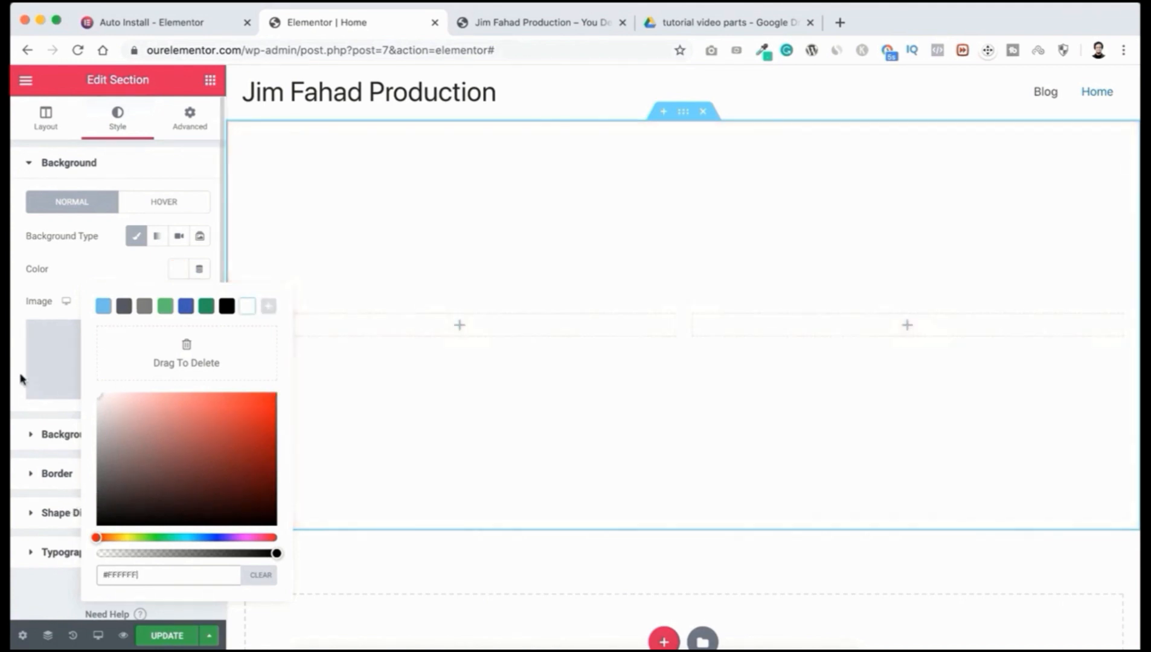
left_click(82, 264)
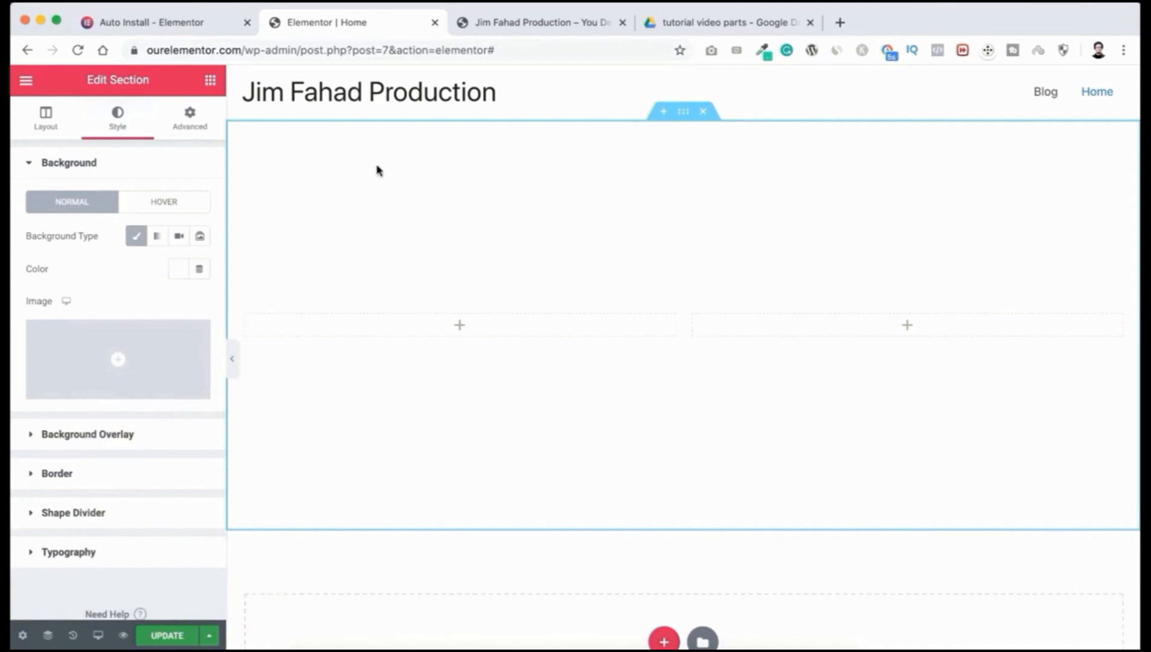
Step: Upload JFD-banner-bg.png from the IMAGES folder and insert it as the section's background image
mouse_move(113, 353)
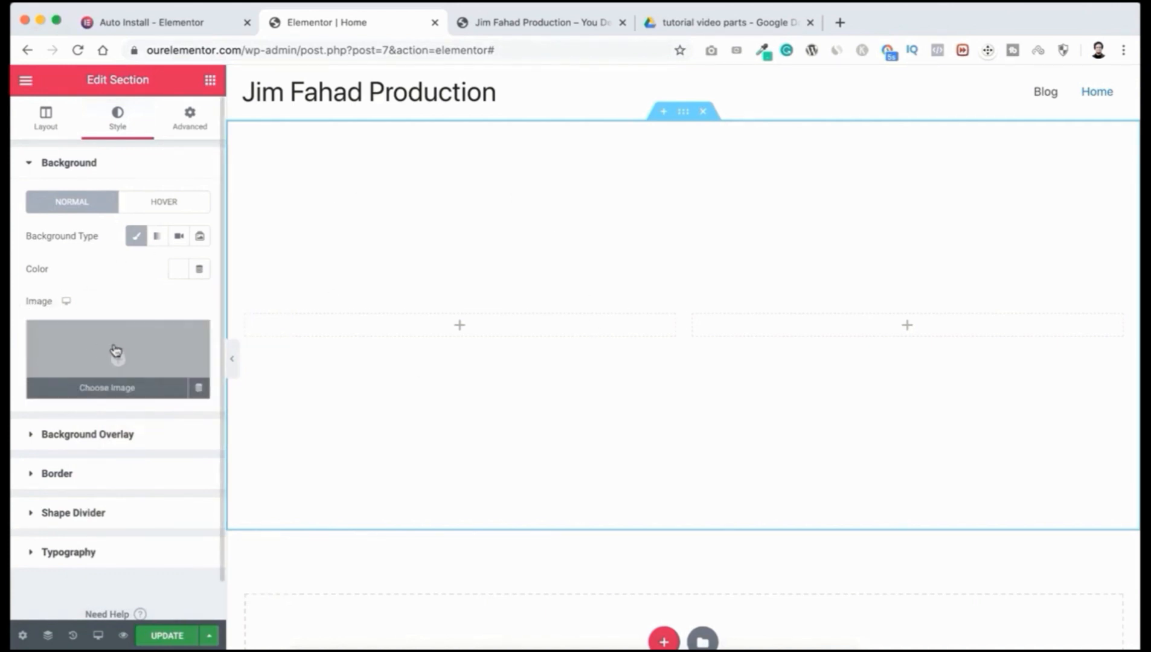
left_click(119, 353)
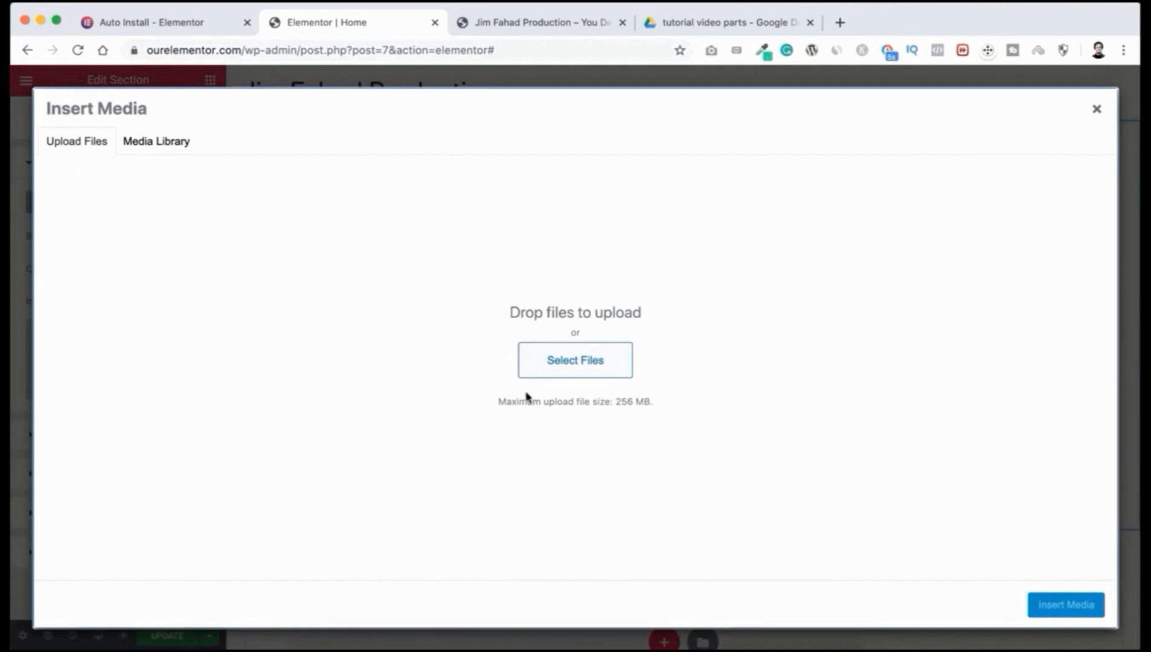
left_click(586, 363)
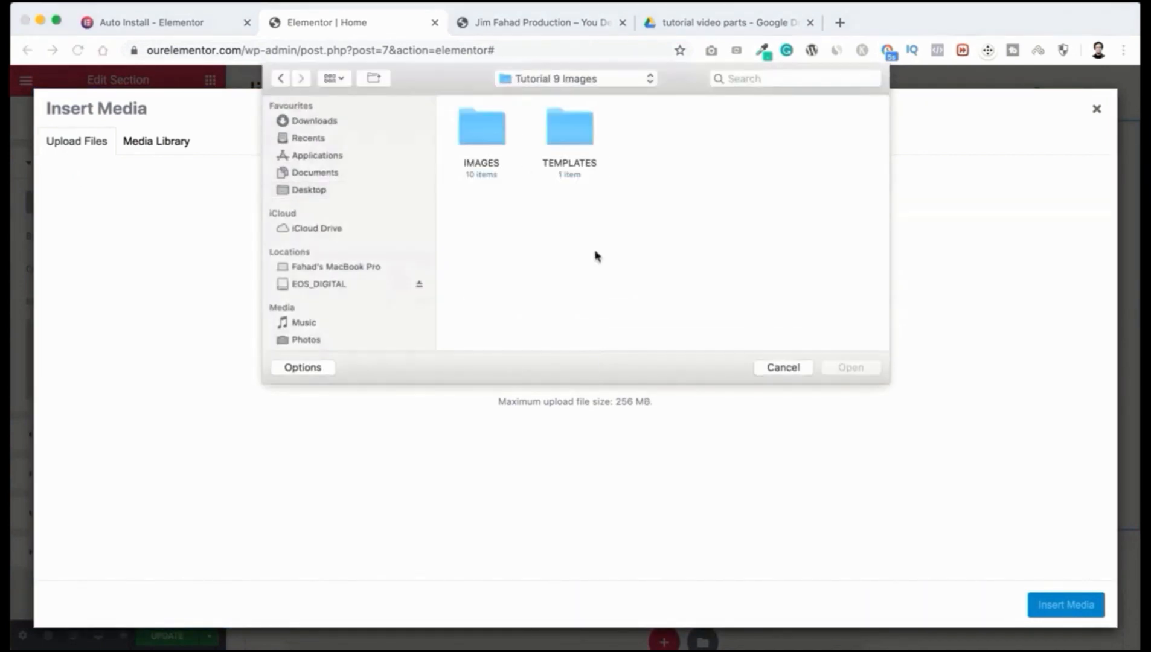
double_click(486, 133)
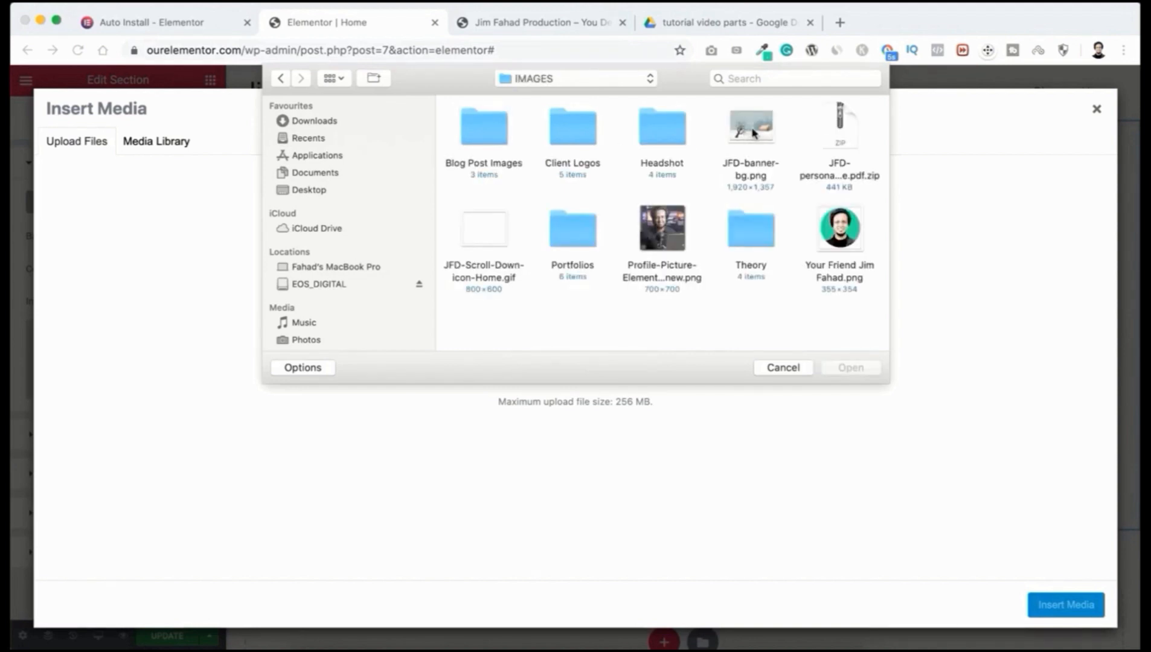
left_click(753, 133)
left_click(848, 368)
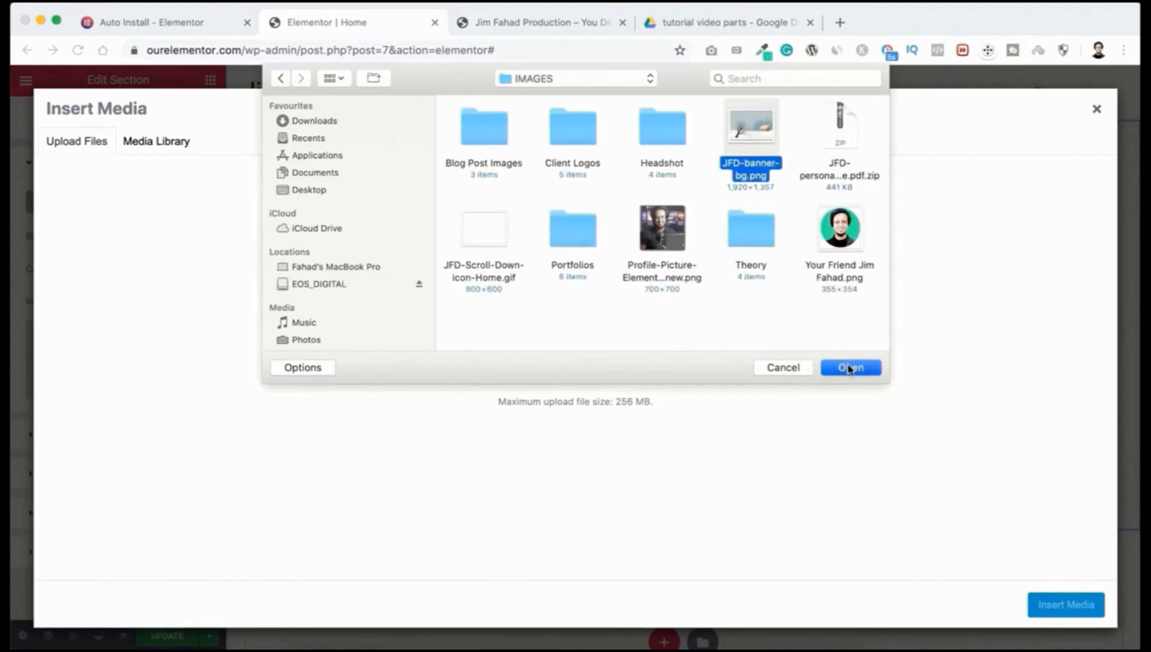
left_click(1069, 607)
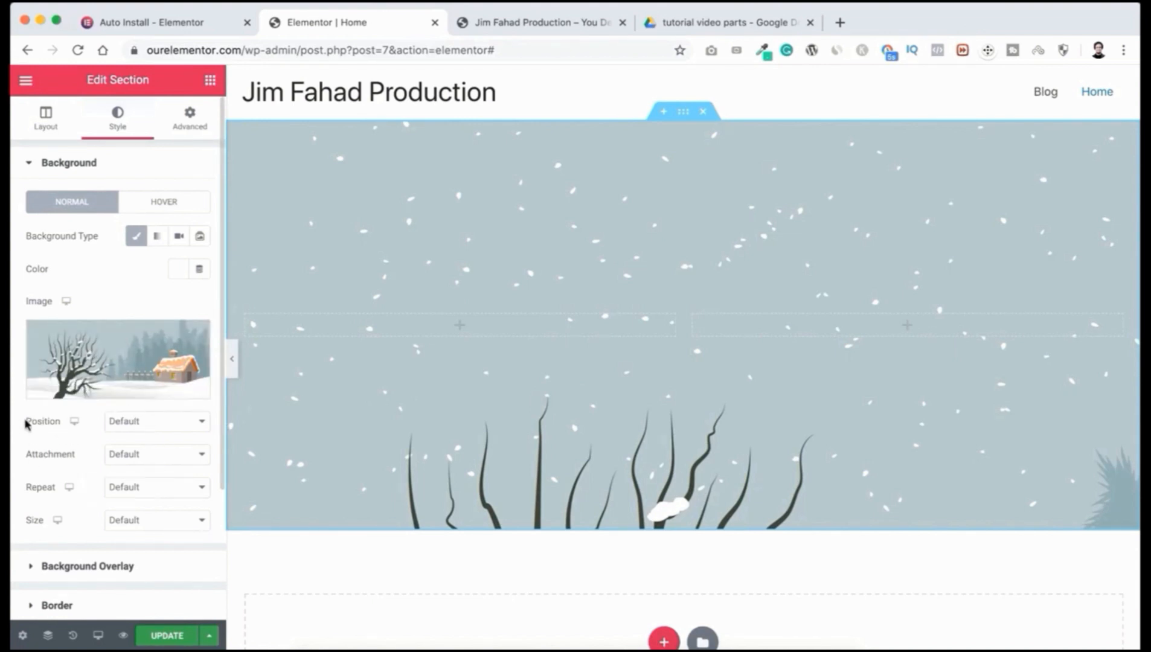
Step: Set the winter background image to Center Center, Fixed, No-repeat and Cover size
left_click(131, 422)
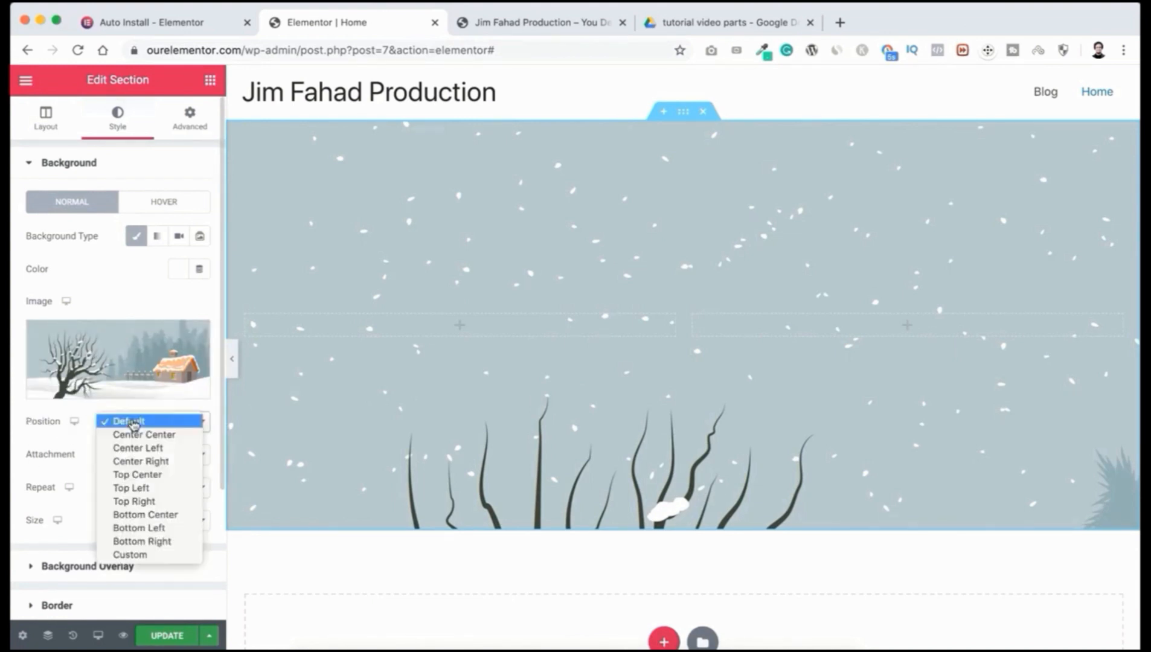
left_click(132, 436)
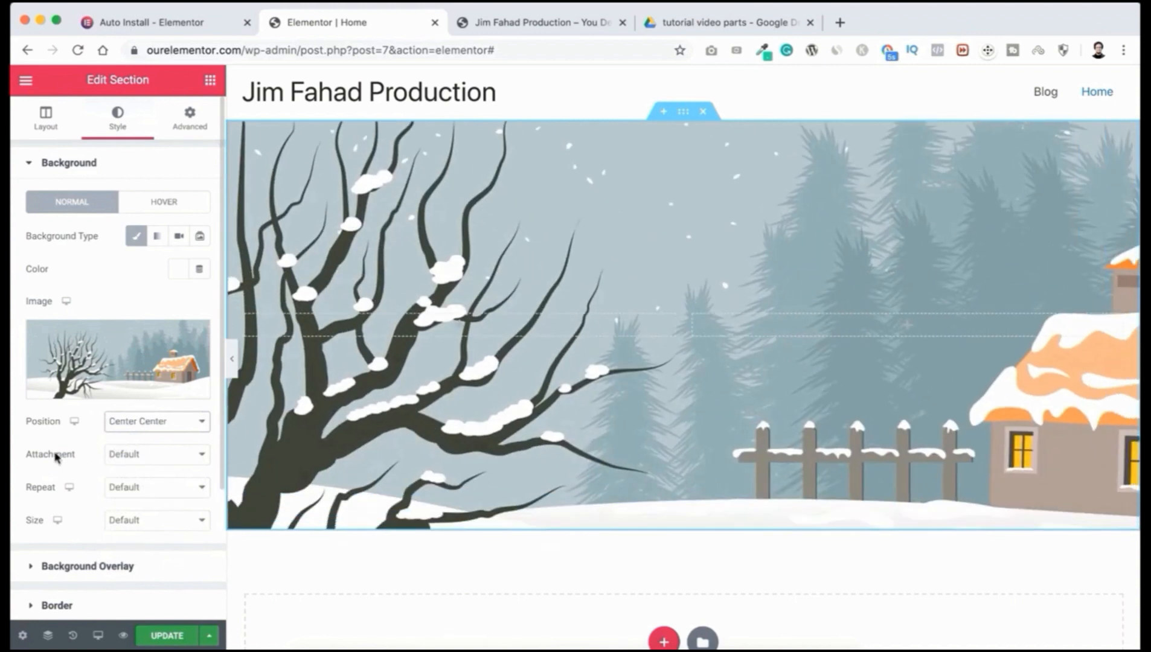
left_click(140, 461)
left_click(140, 485)
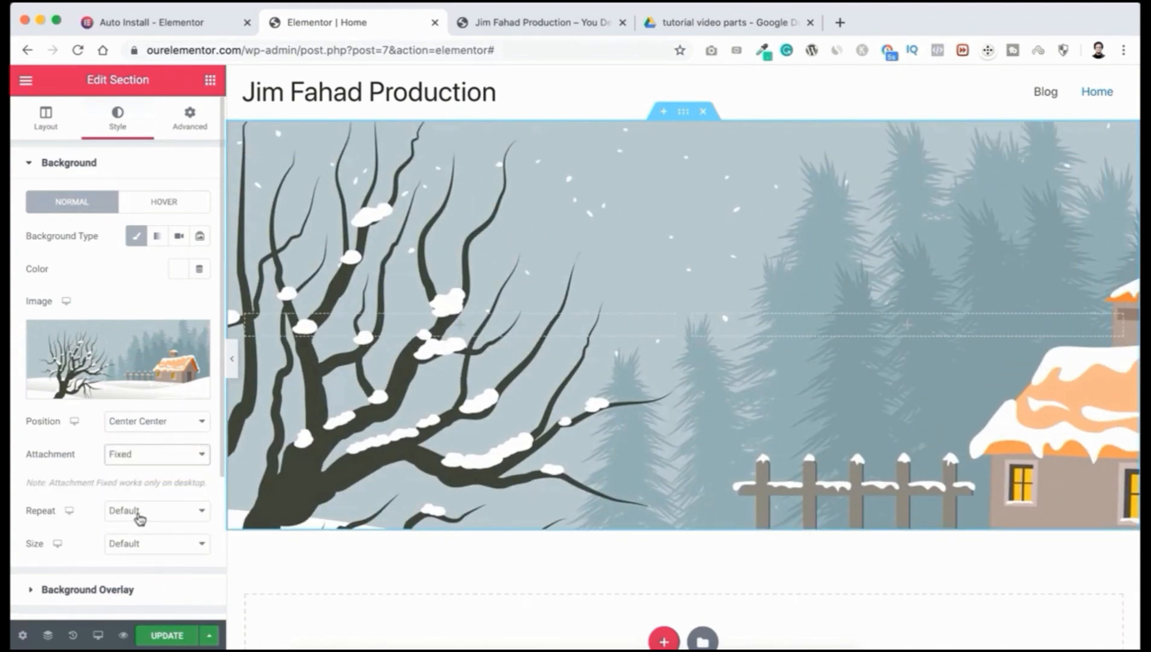
left_click(139, 512)
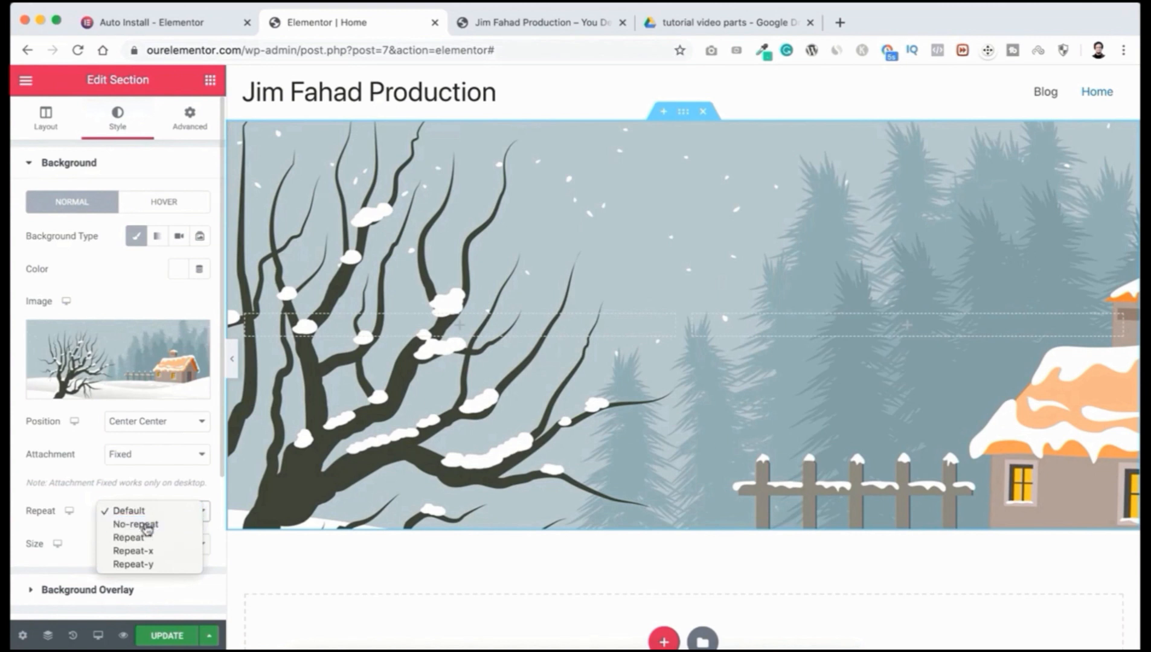
left_click(141, 524)
left_click(139, 546)
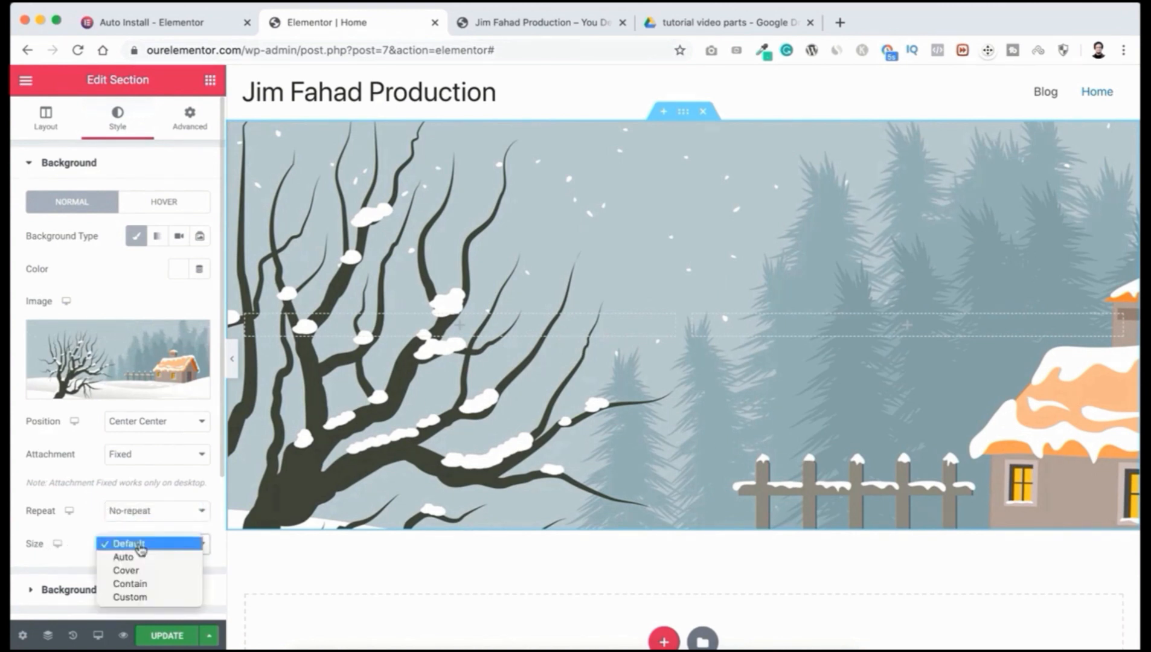
left_click(141, 571)
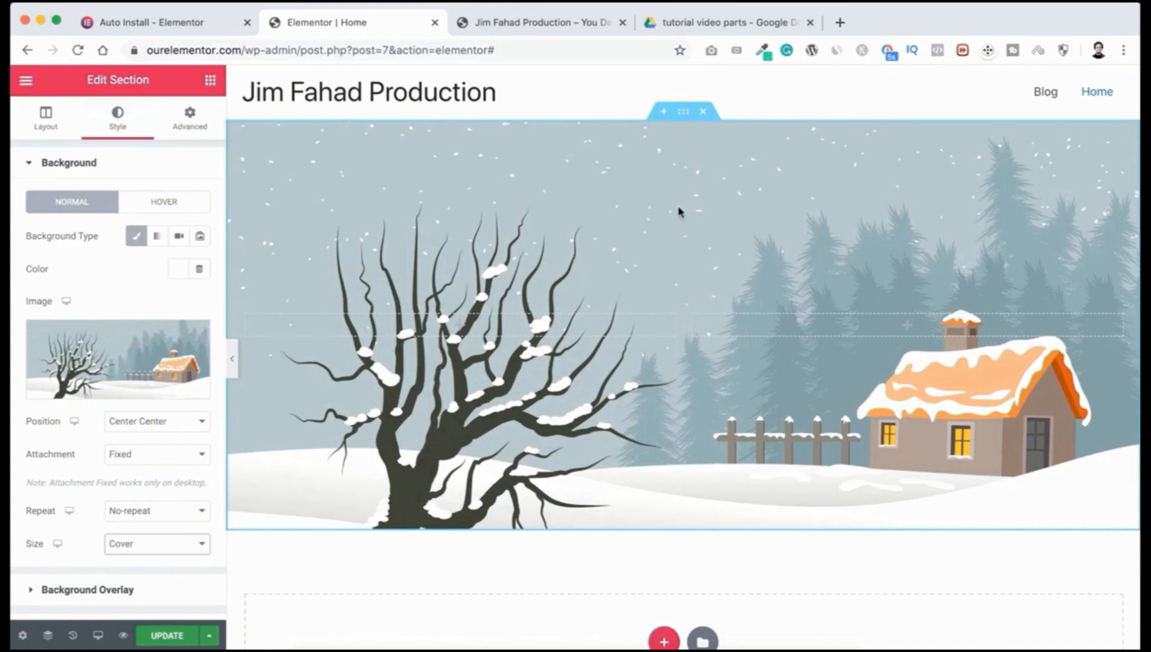
scroll(77, 471, "down", 3)
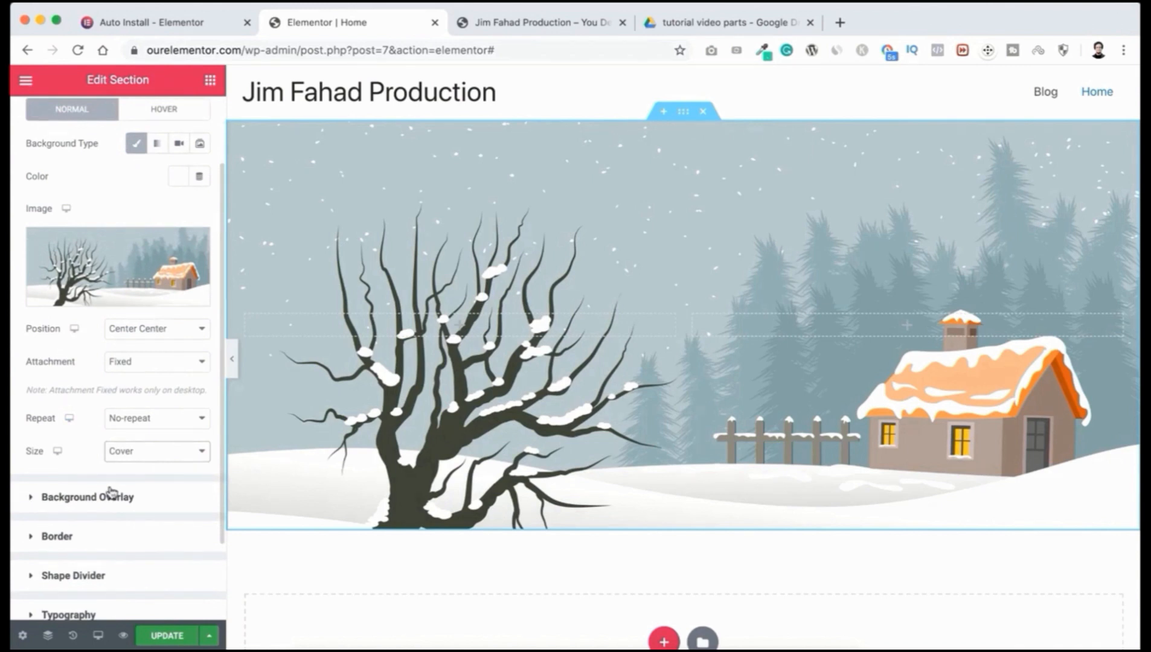
Step: Add a Classic #11031A background overlay at 0.85 opacity, saving the colour as a swatch
left_click(66, 498)
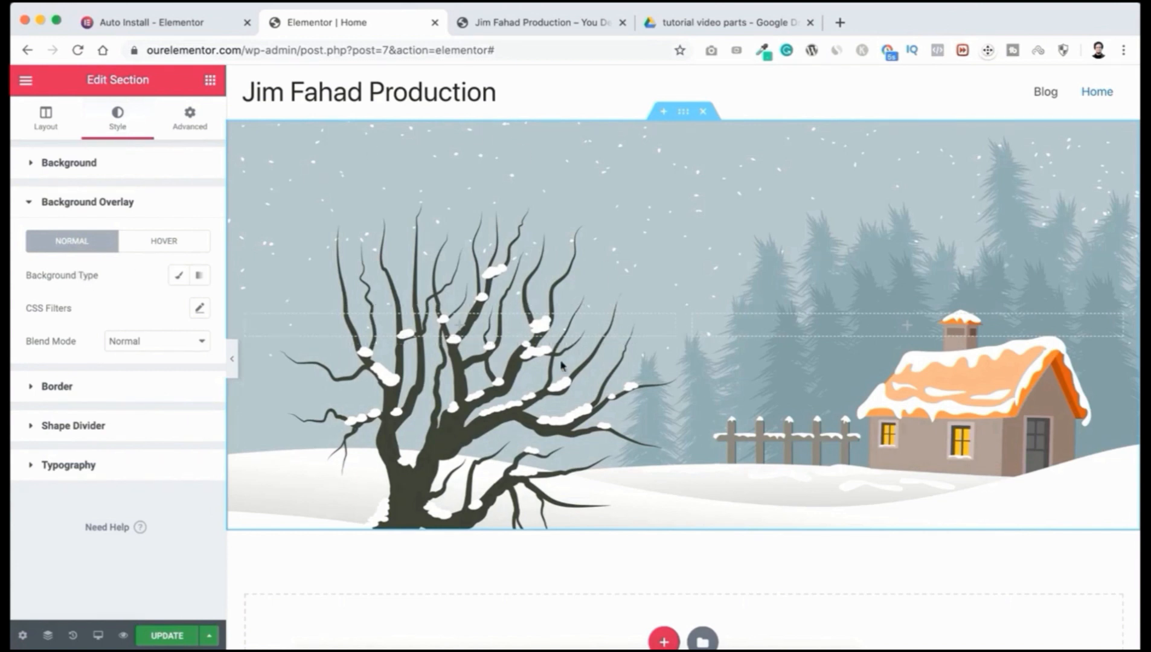
left_click(177, 279)
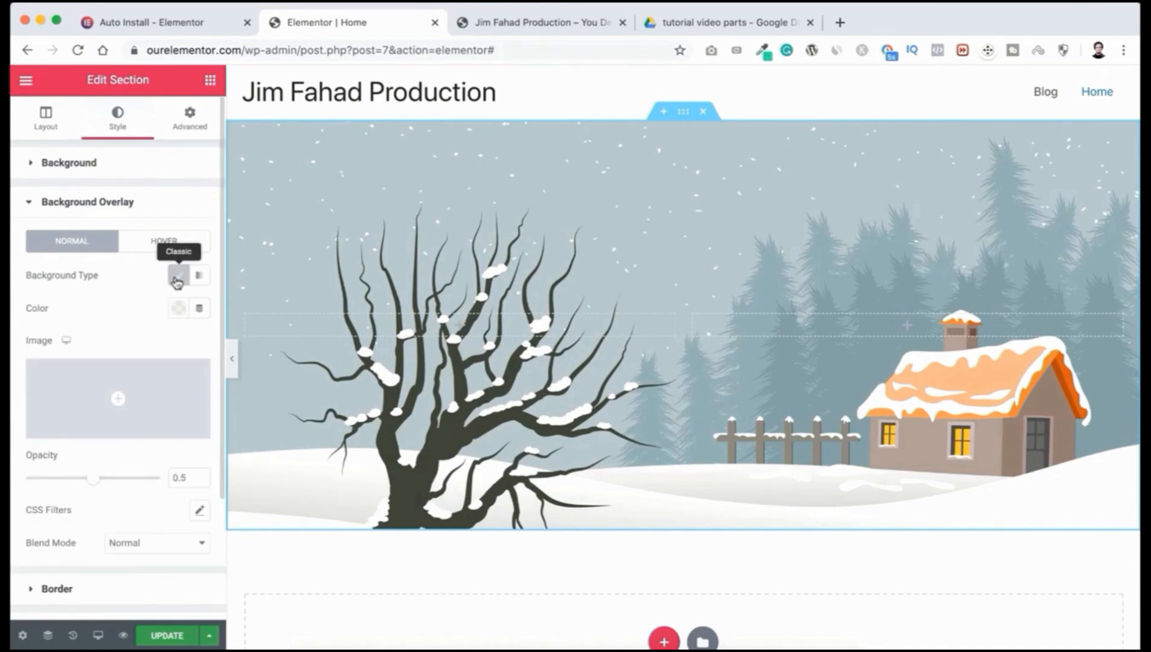
left_click(179, 308)
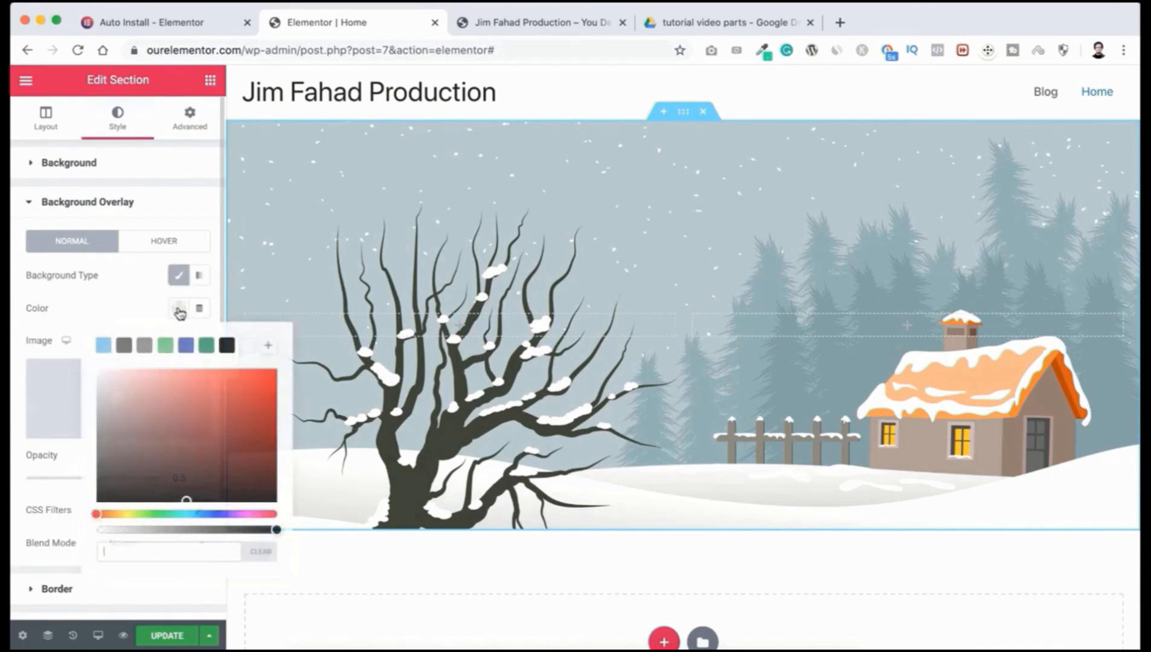
type("#11")
type("031")
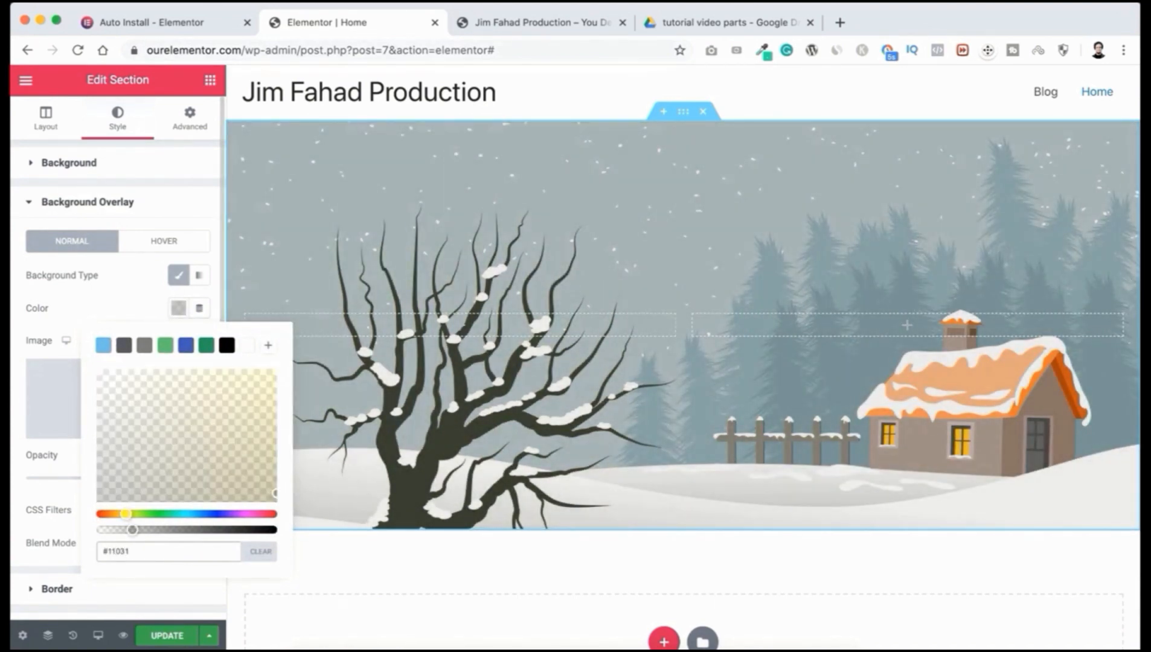
type("A")
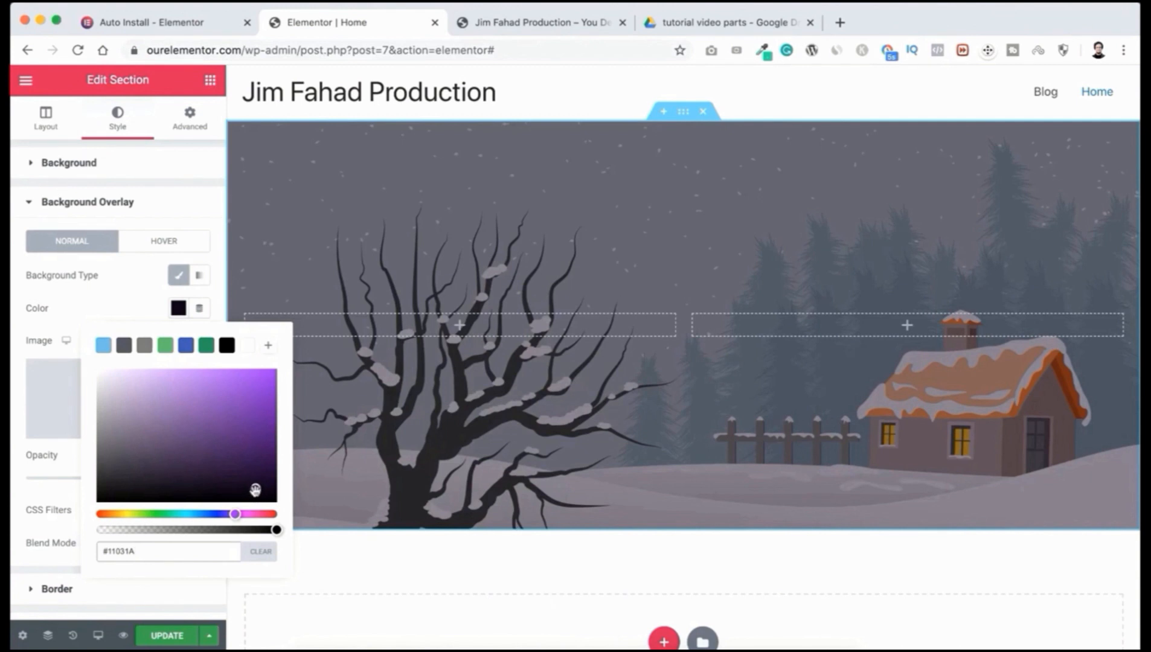
left_click(268, 349)
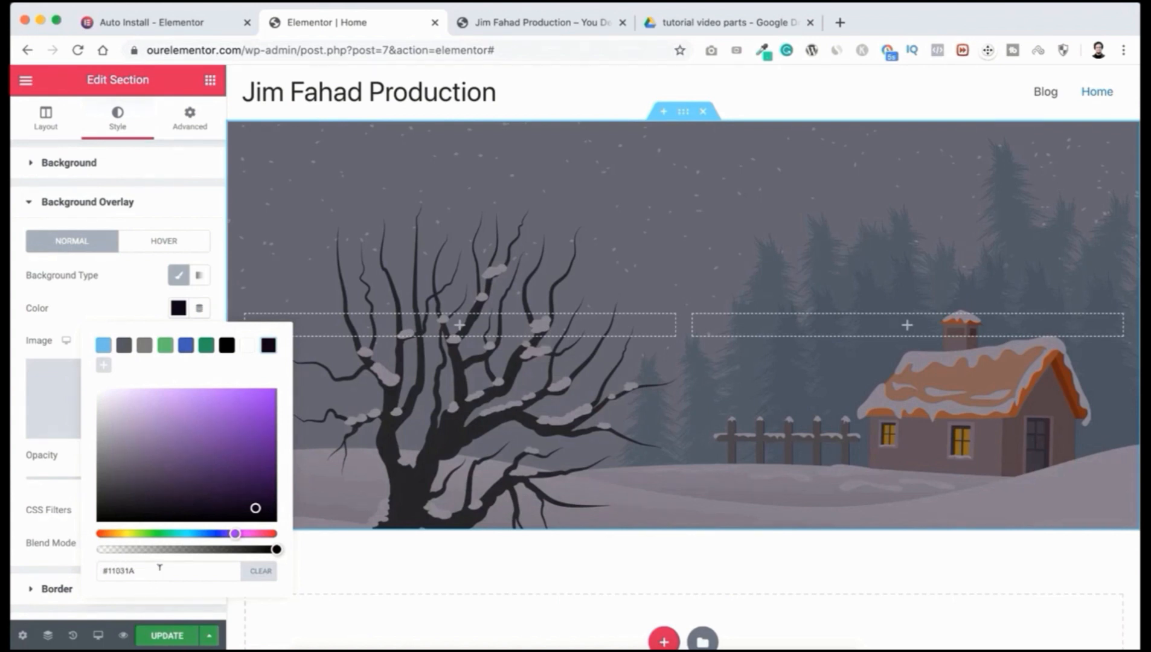
left_click(104, 313)
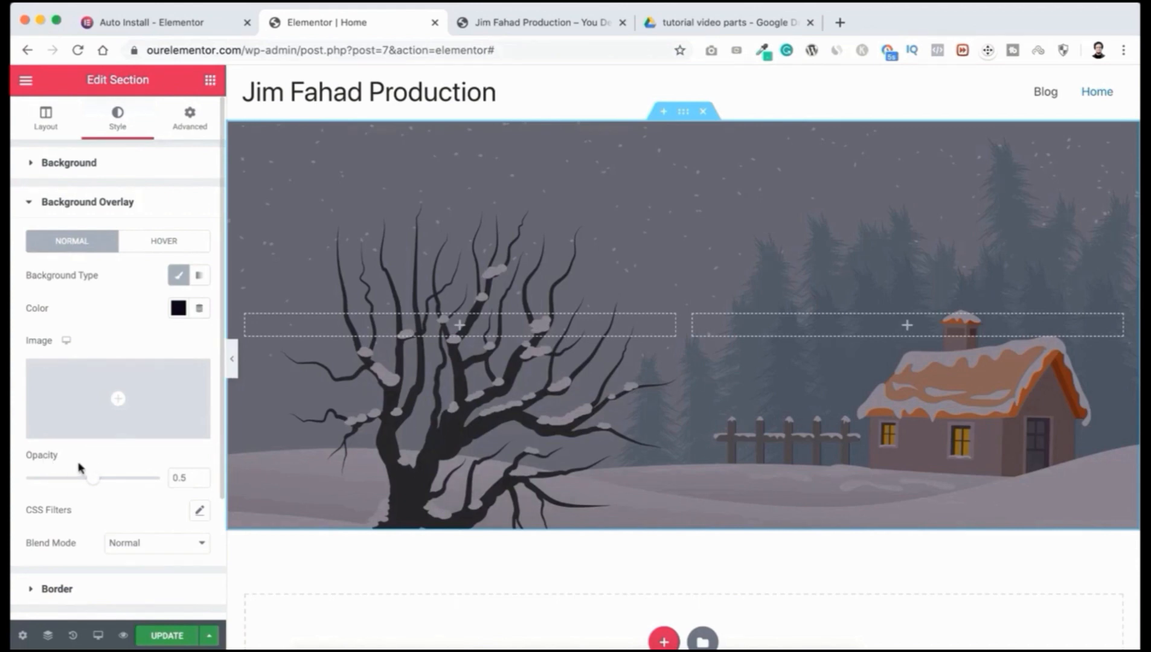
left_click_drag(93, 482, 141, 488)
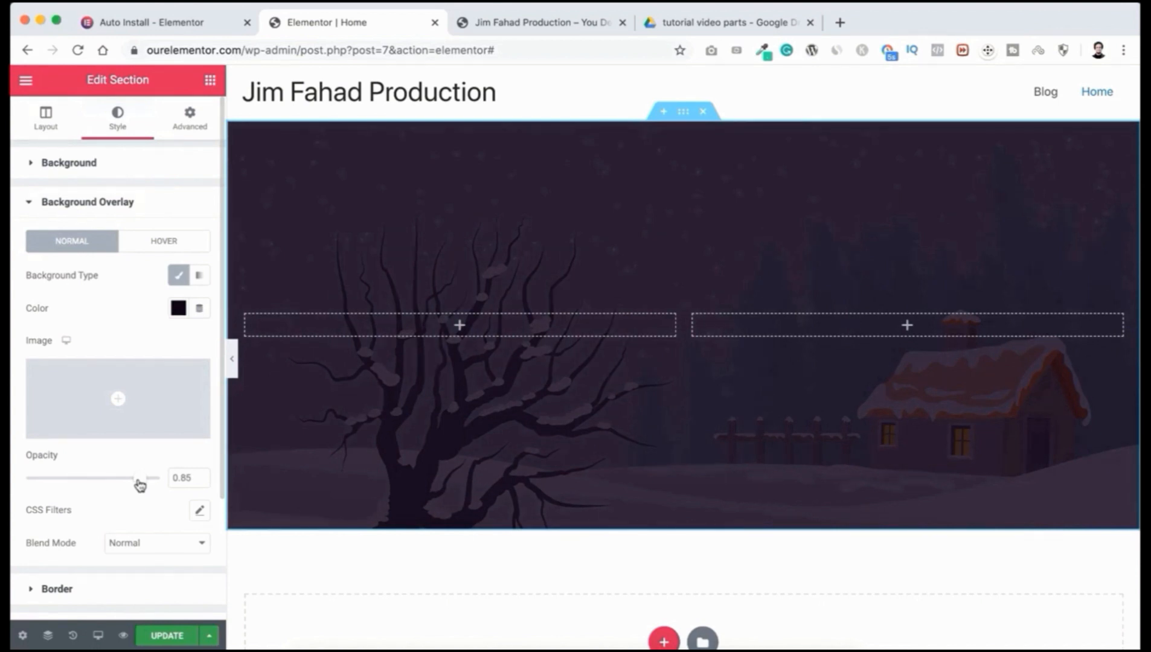
scroll(130, 497, "down", 5)
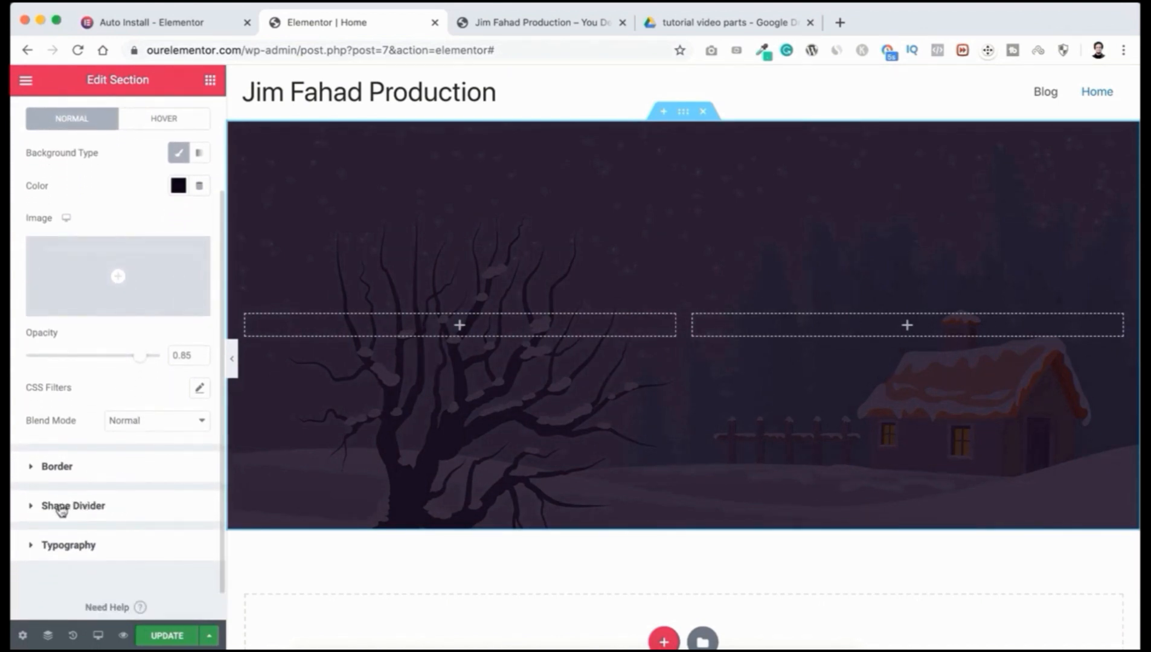
Step: Add a flipped Mountains bottom shape divider, widened to 120 and made taller
left_click(100, 508)
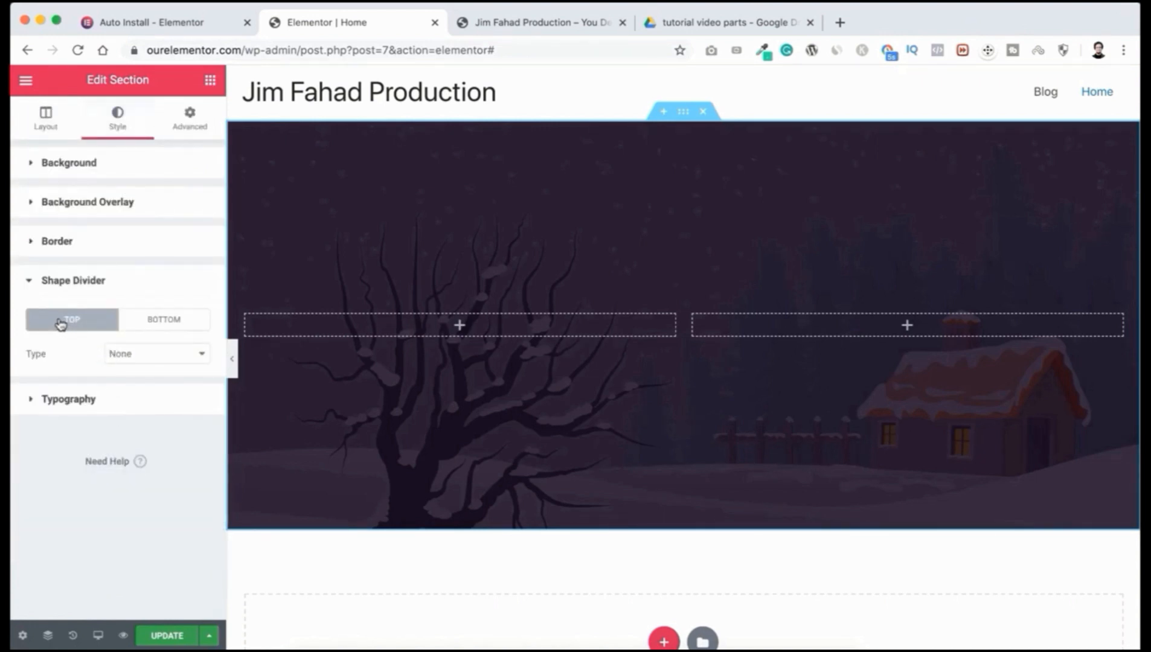
left_click(172, 322)
left_click(136, 355)
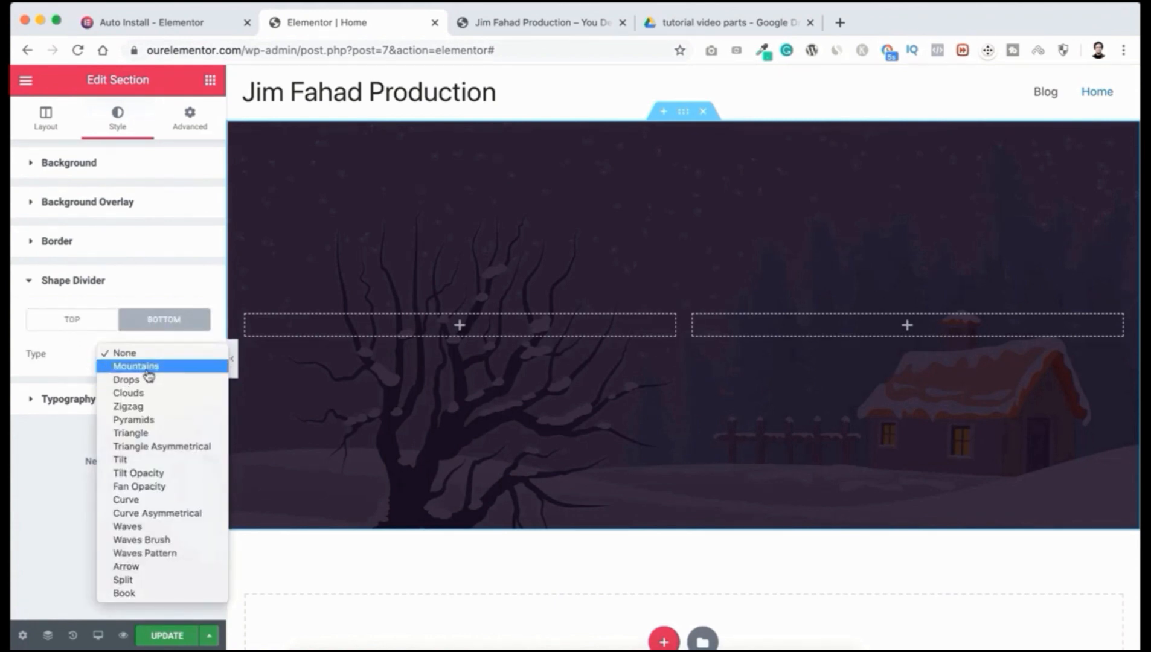
left_click(138, 367)
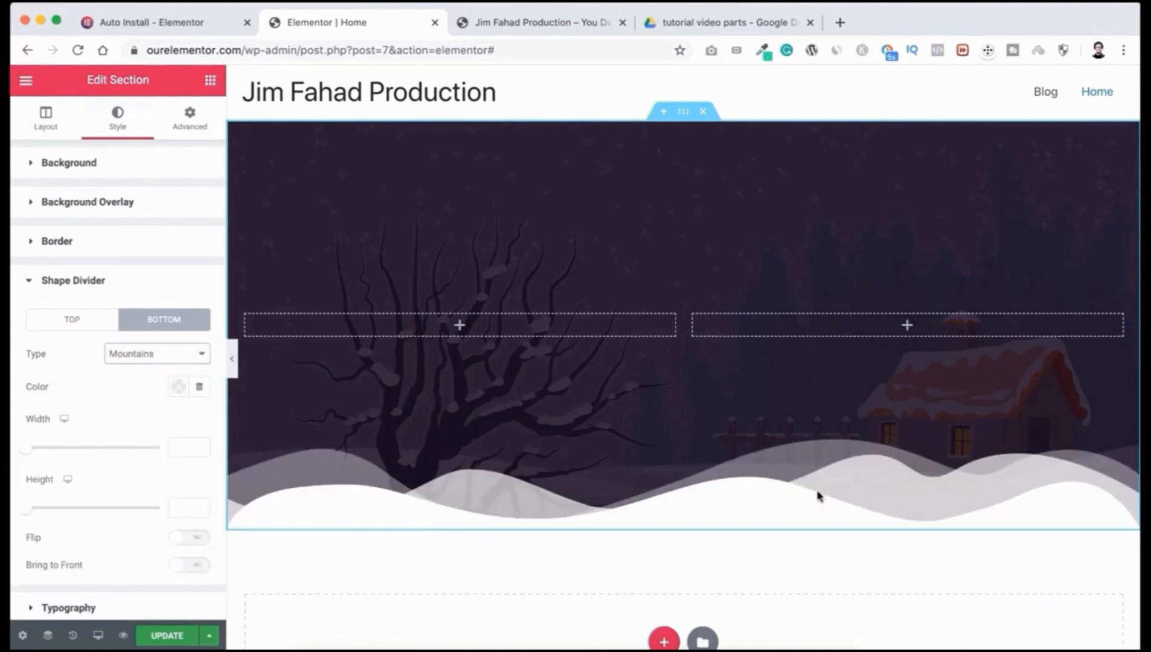
mouse_move(26, 448)
left_mouse_down()
mouse_move(69, 452)
mouse_move(40, 452)
left_mouse_up()
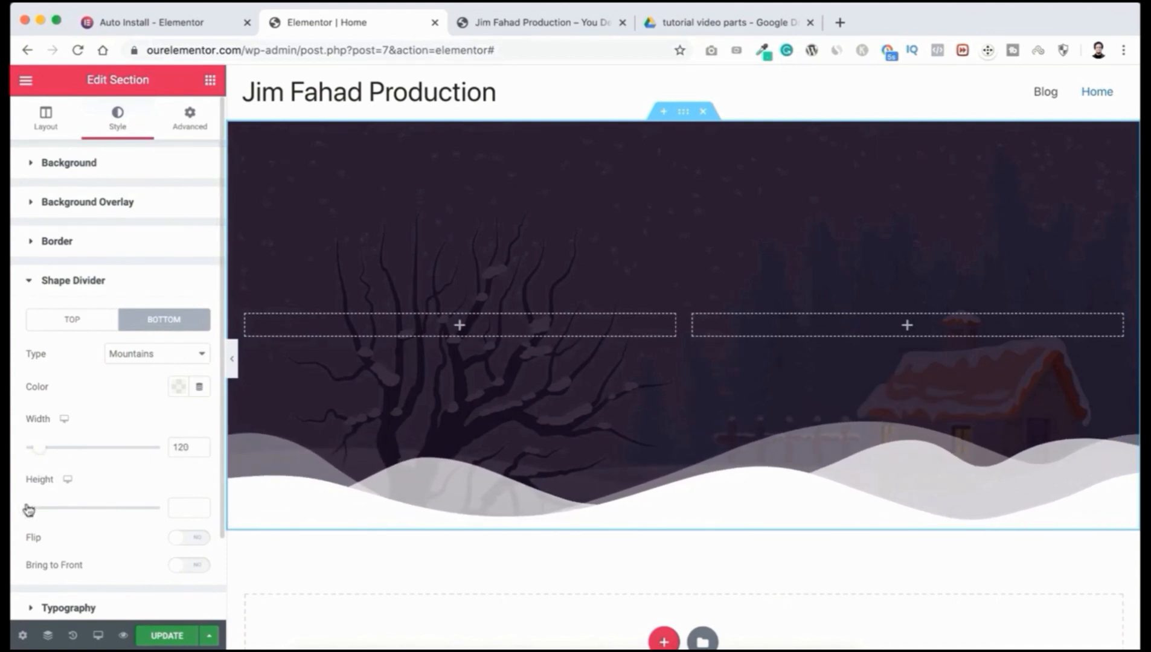
left_click_drag(28, 512, 63, 512)
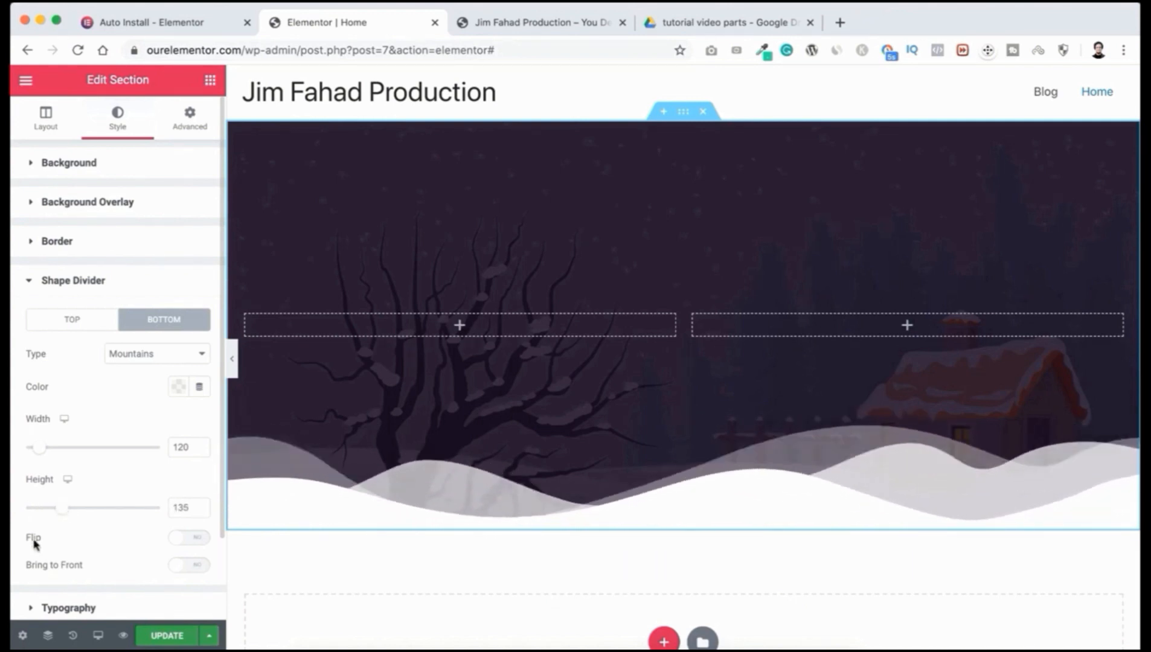
left_click(195, 538)
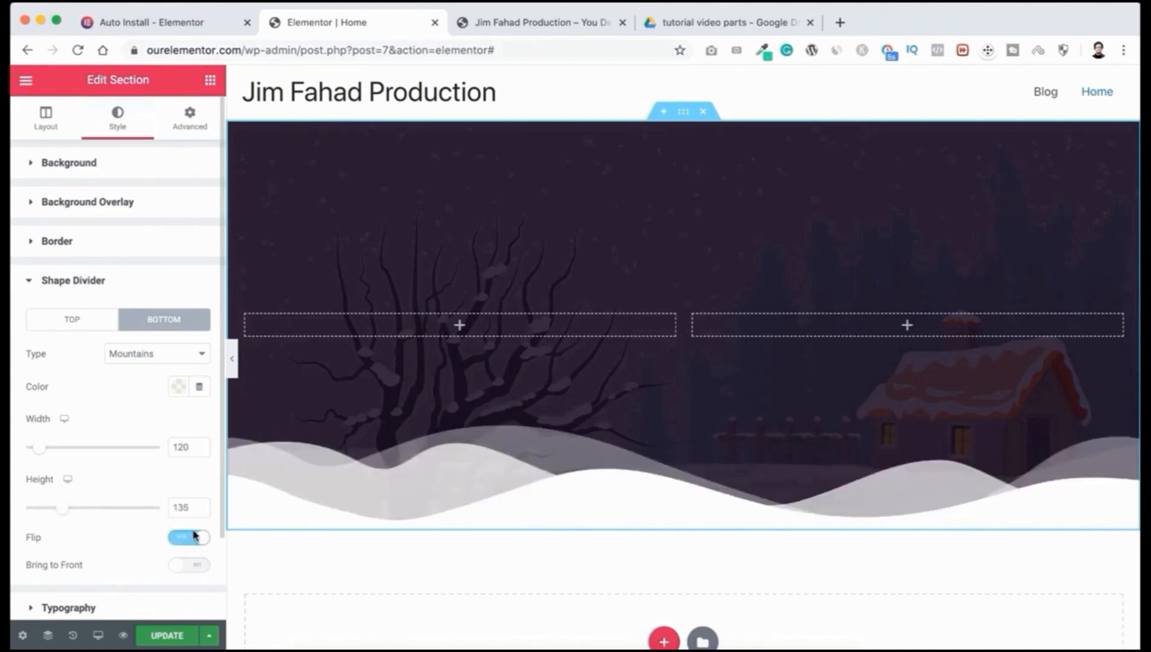
Step: Try Drops, Curve and Waves Brush divider shapes, then set the bottom divider to None
left_click(159, 354)
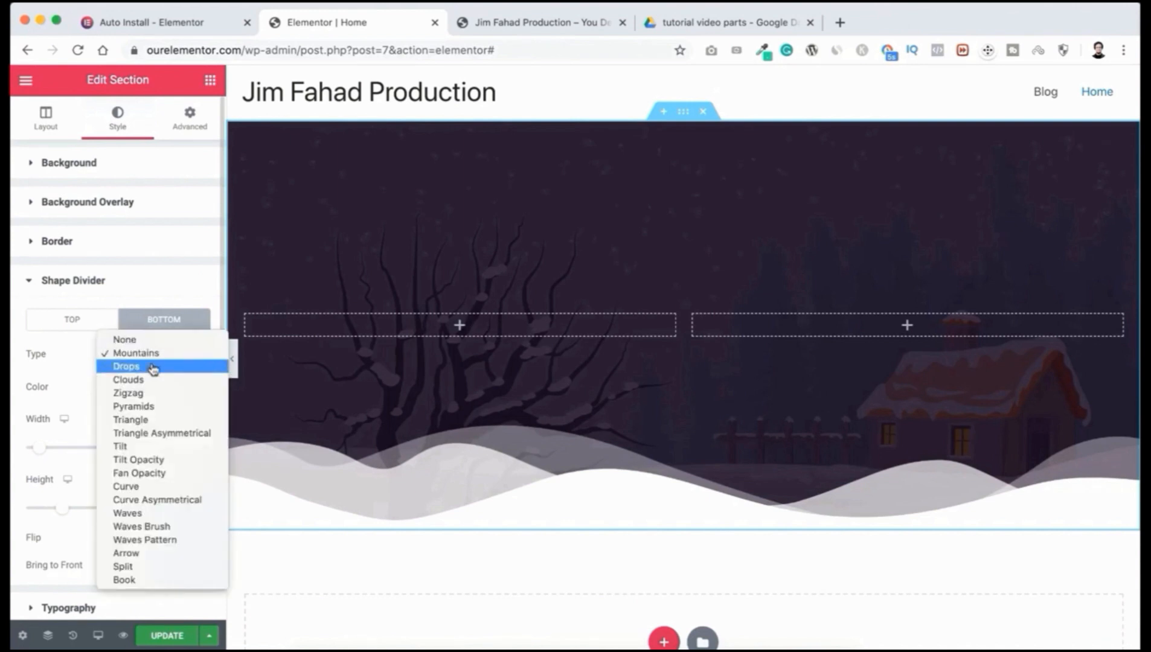
left_click(140, 367)
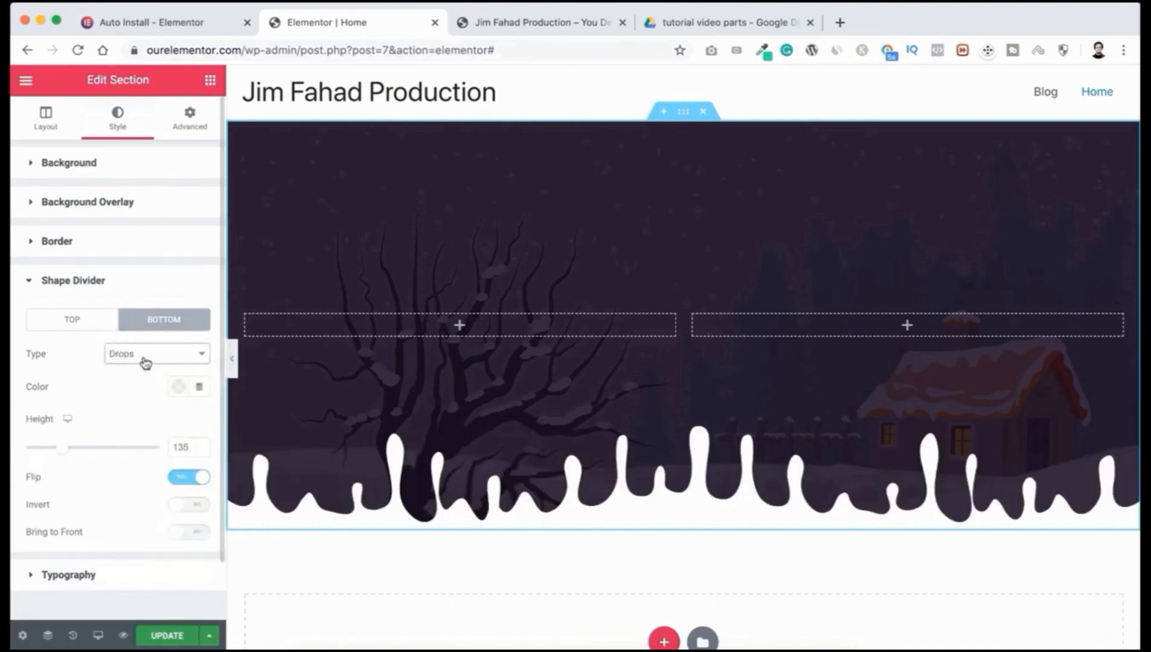
left_click(143, 357)
left_click(140, 474)
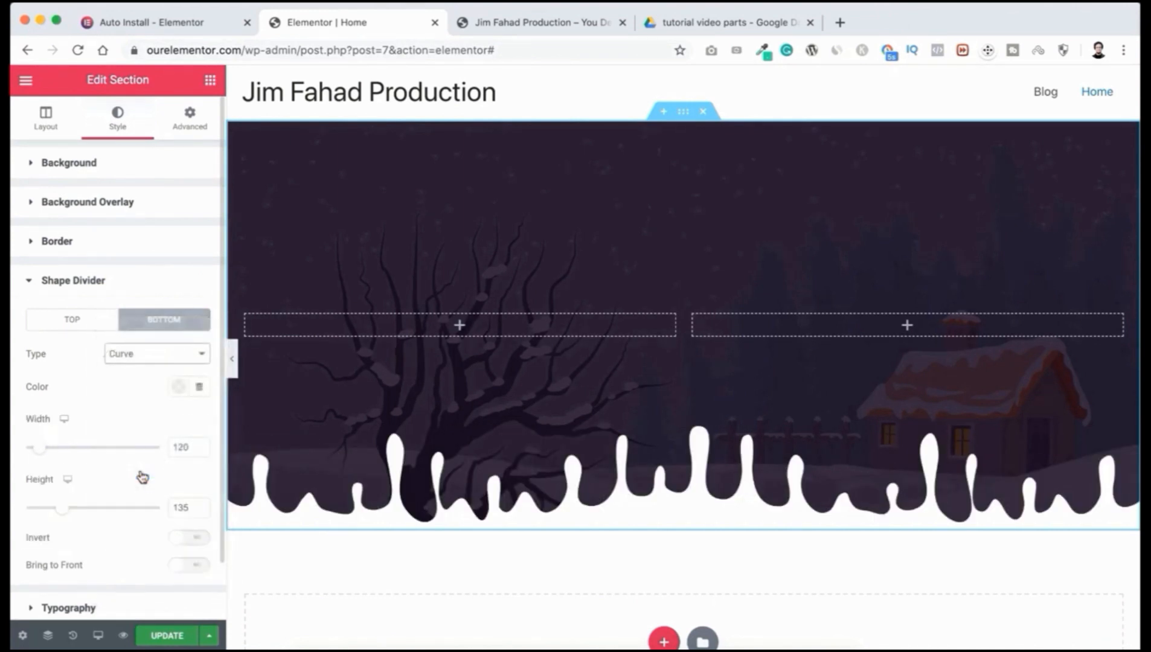
left_click(147, 353)
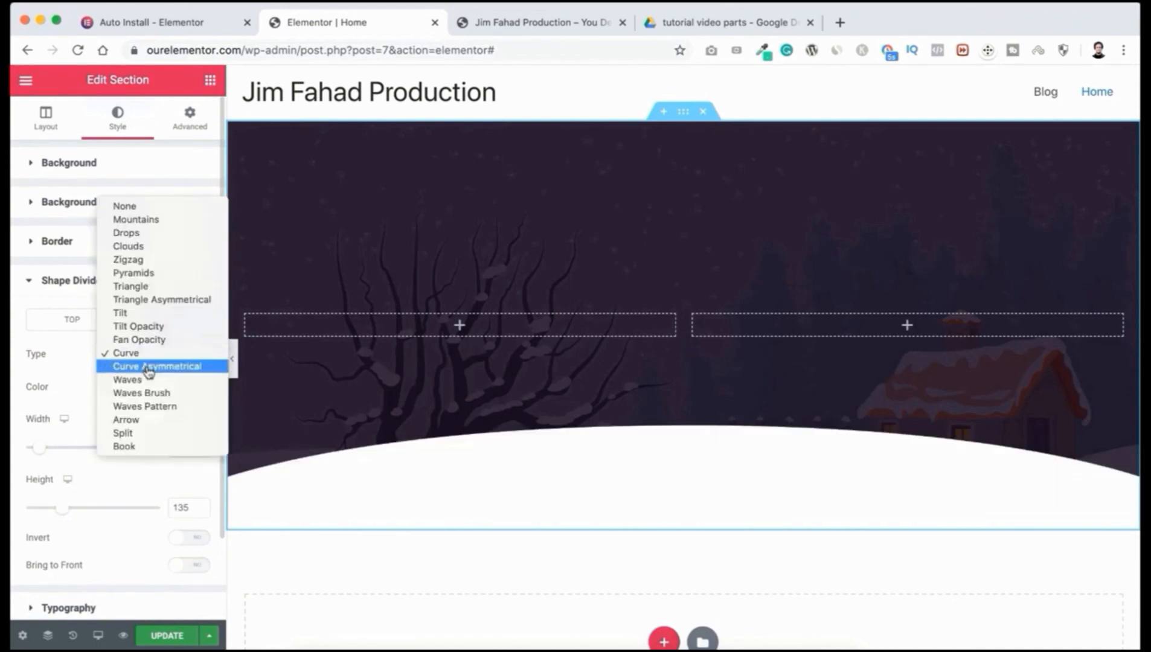
left_click(147, 393)
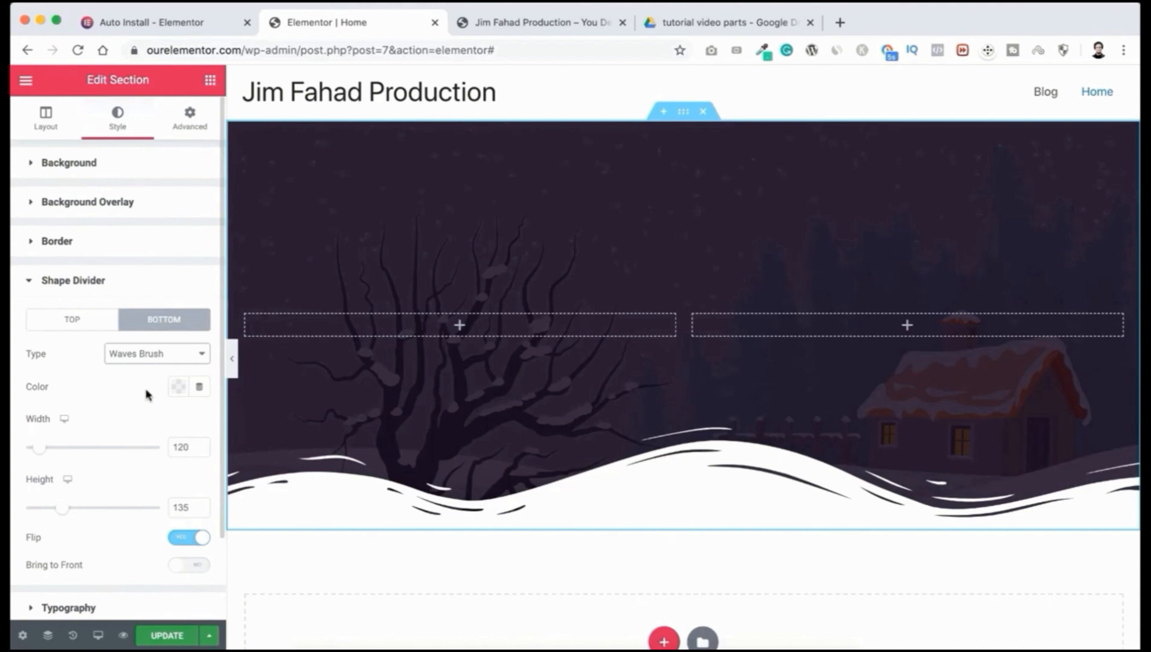
left_click(153, 360)
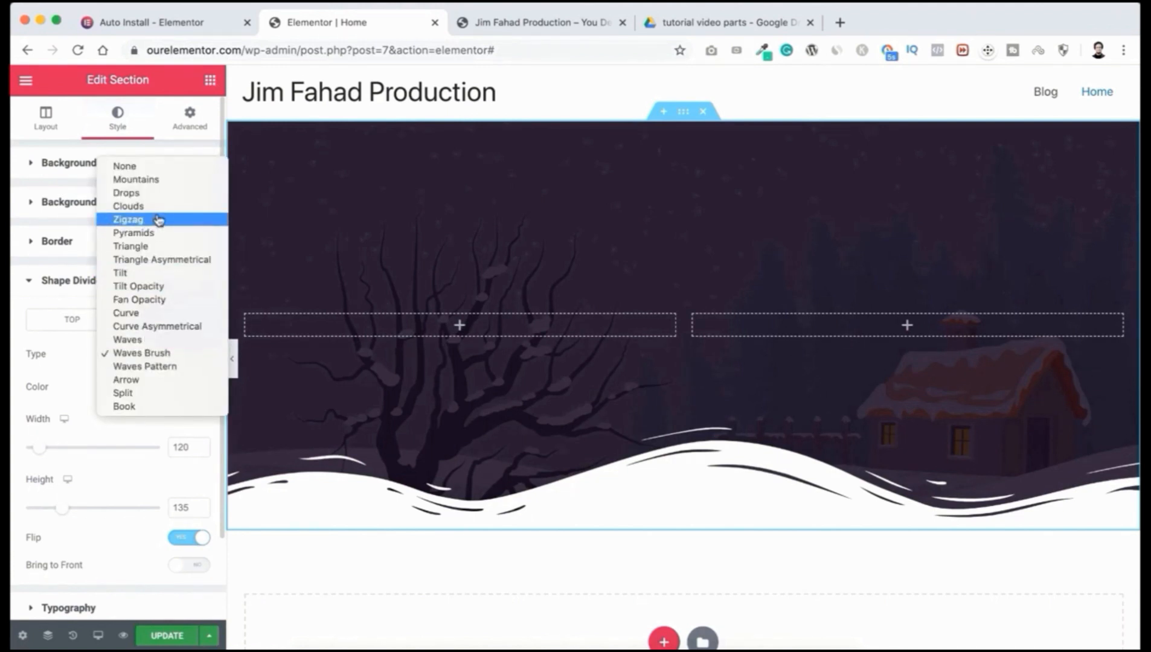
left_click(145, 169)
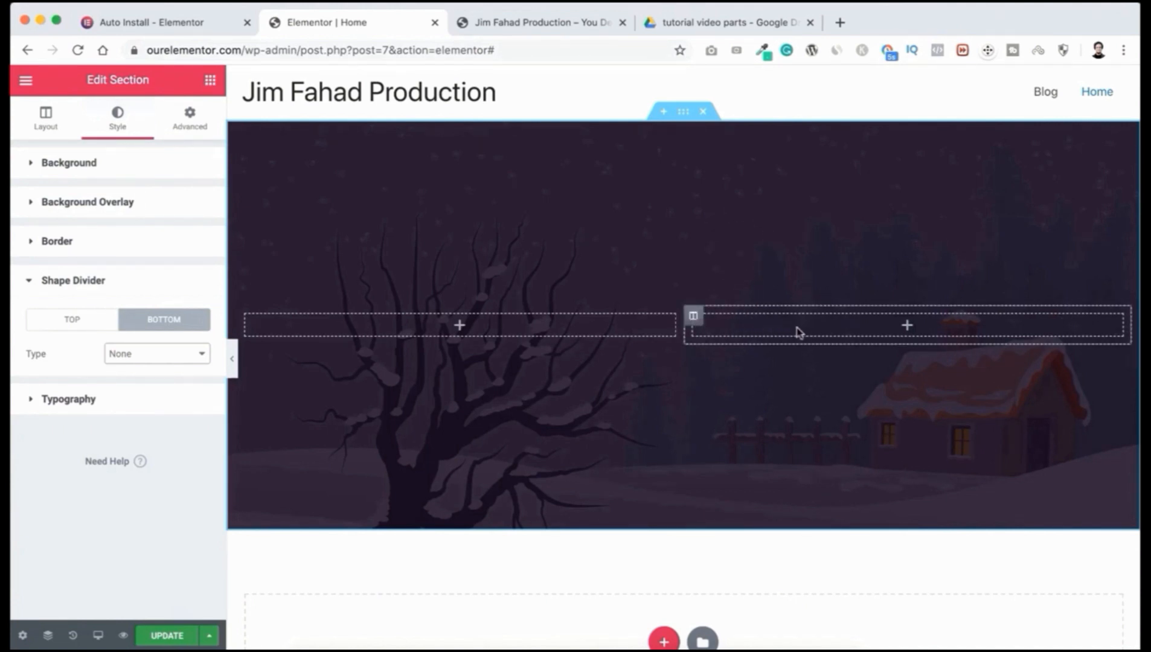
Step: Give the hero's right column a Classic white (#FFFFFF) background
left_click(693, 318)
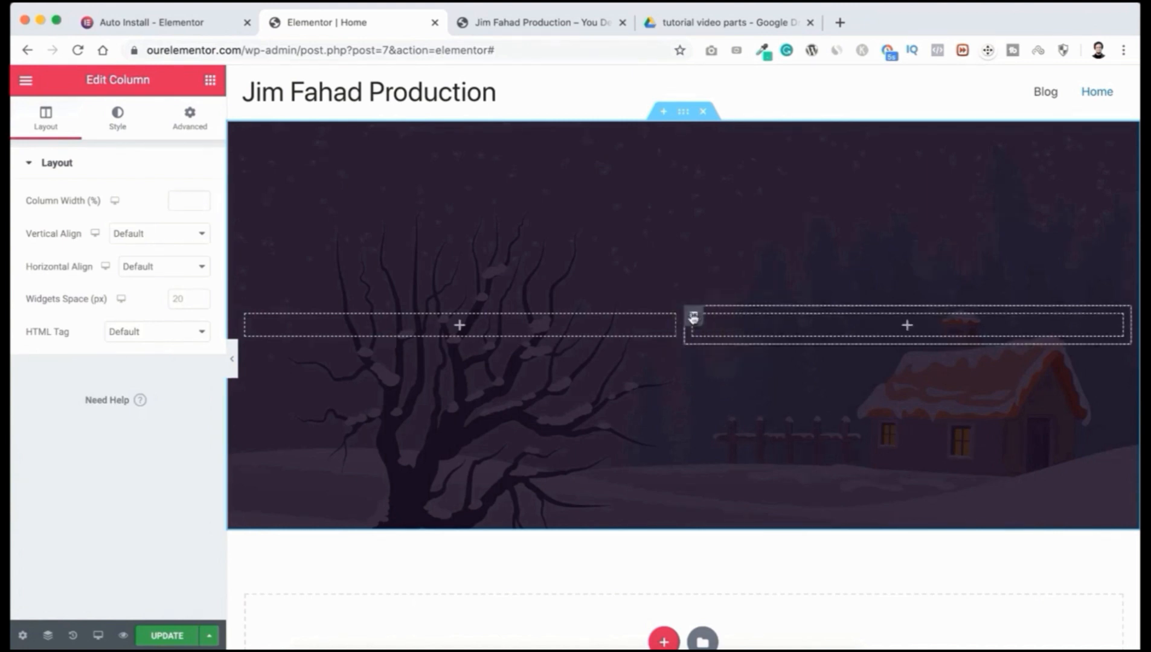
left_click(119, 119)
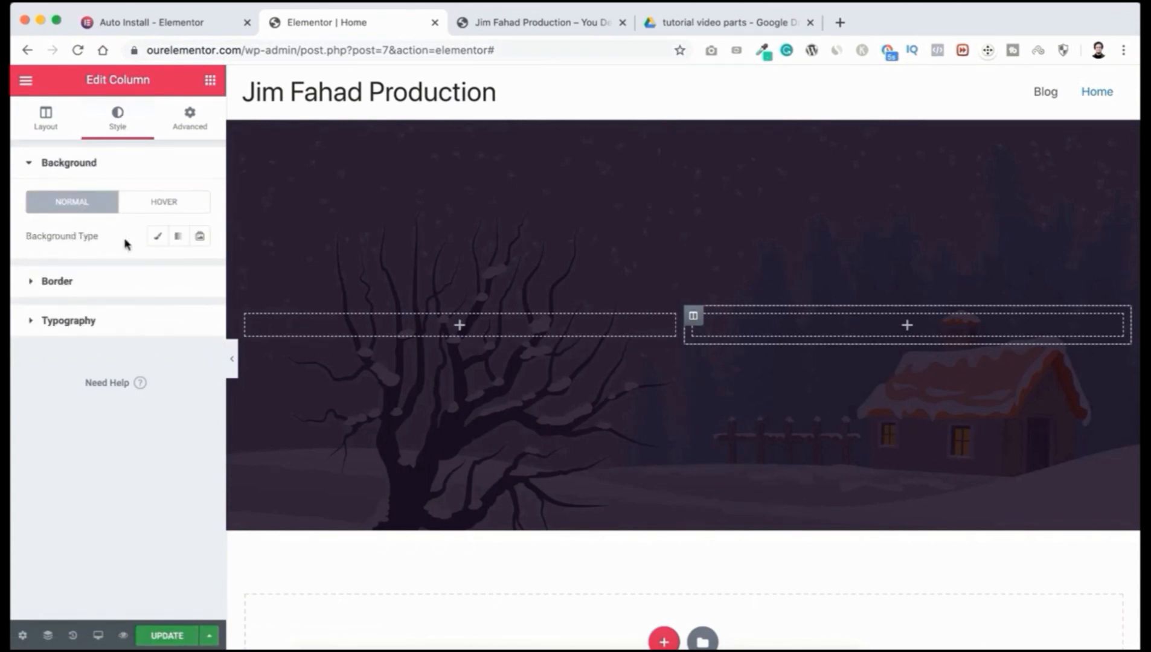
left_click(156, 239)
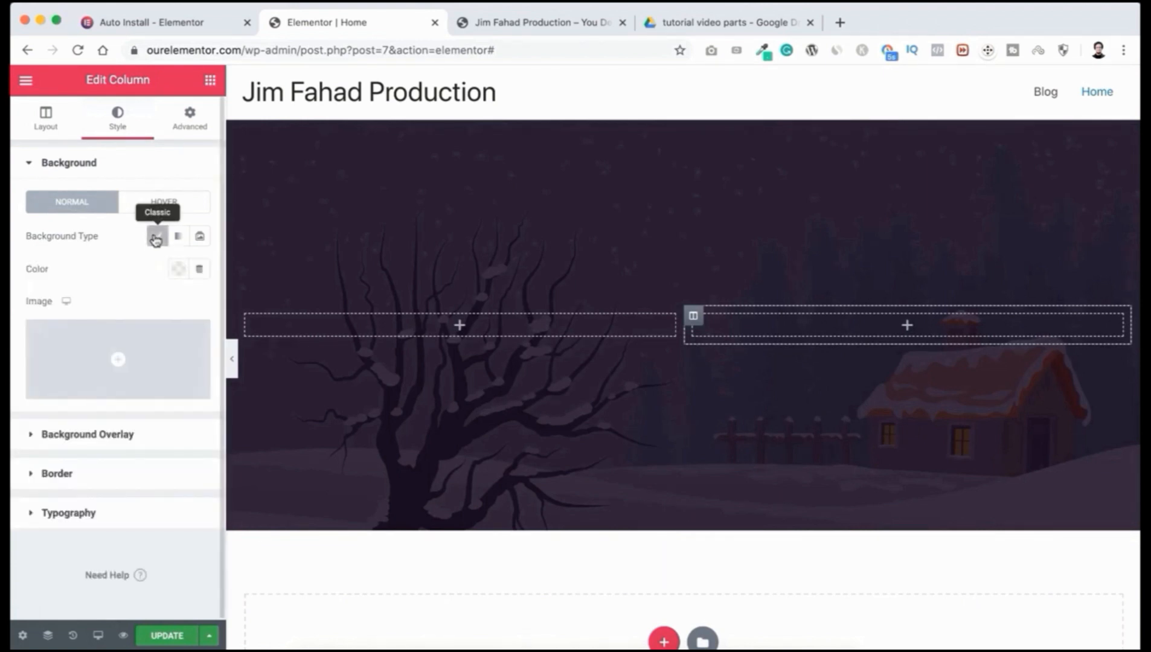
left_click(179, 271)
left_click(114, 361)
left_click_drag(114, 361, 92, 351)
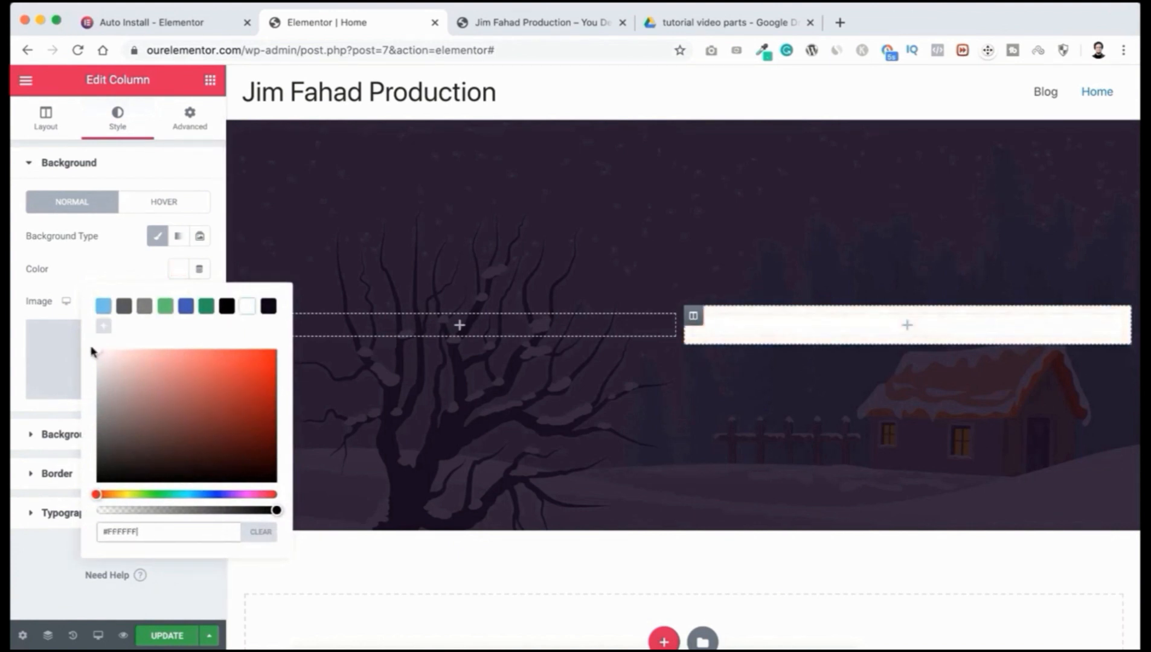
left_click(85, 270)
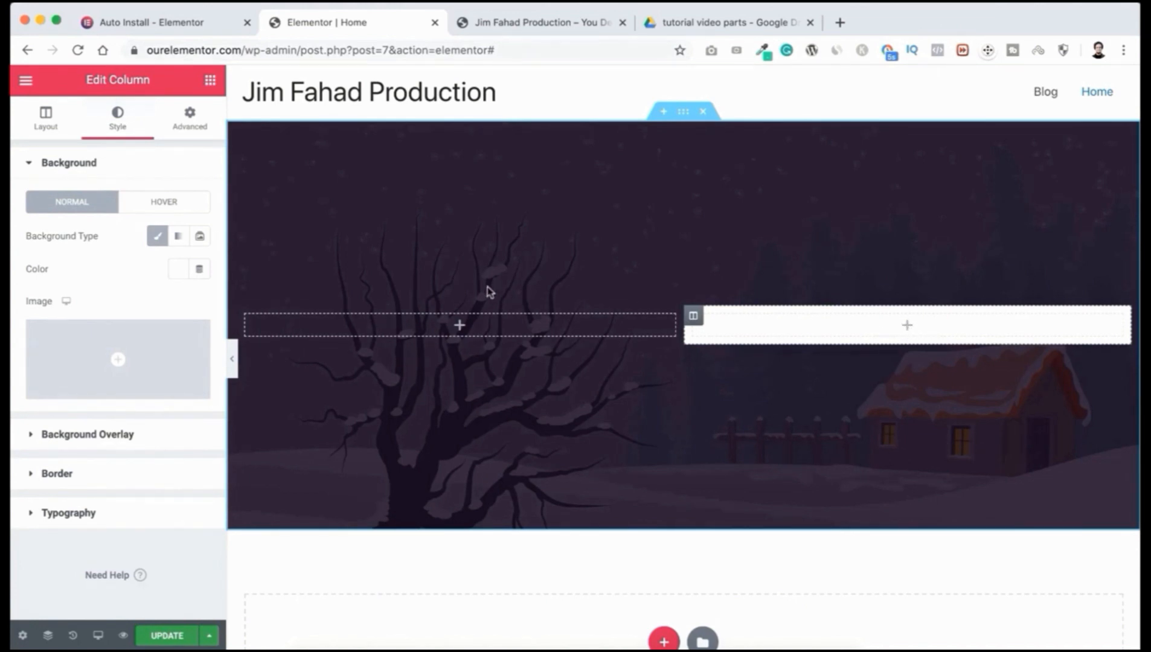
left_click(210, 83)
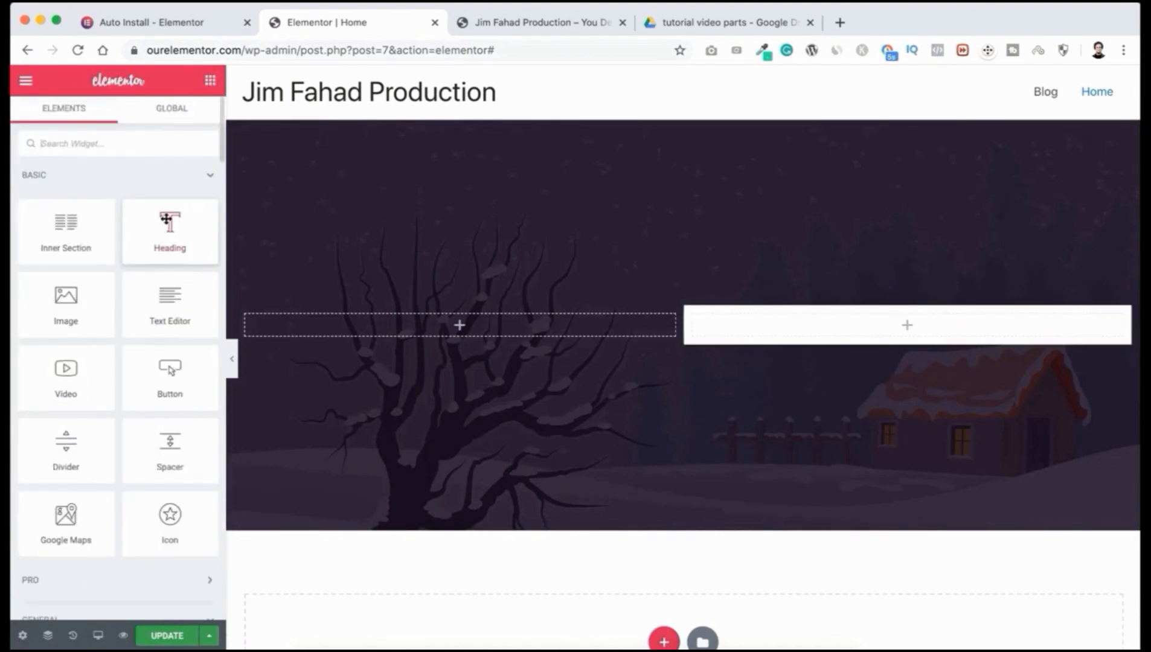
Step: Place a Heading widget in the right column and replace its text with the production name
left_click_drag(162, 224, 791, 318)
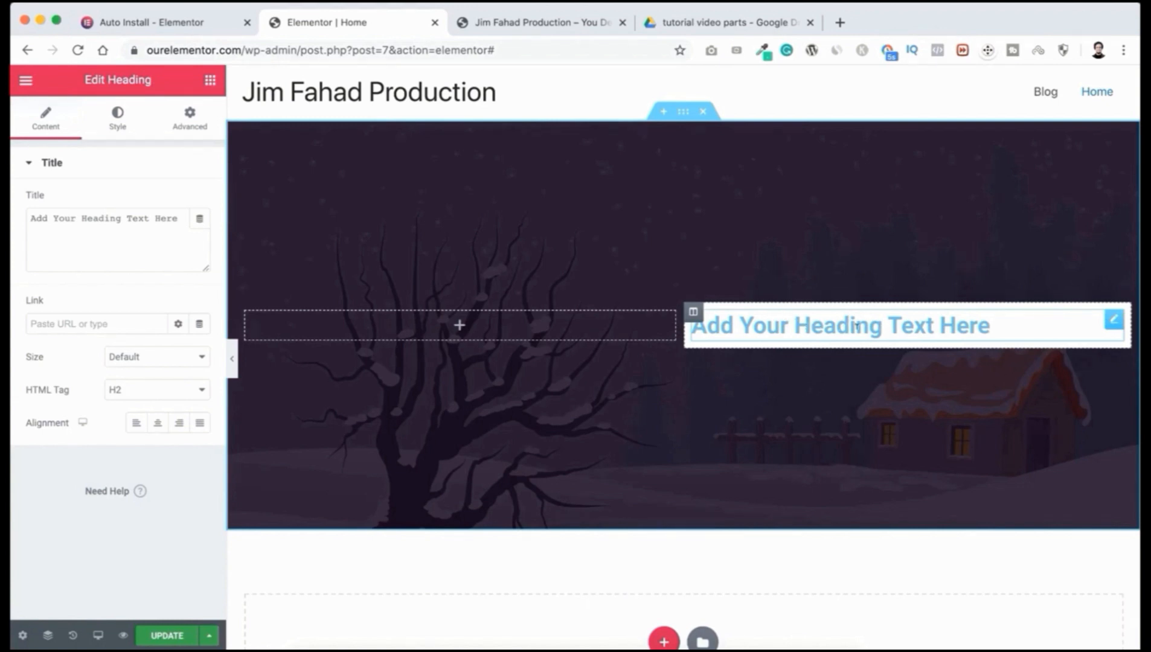
triple_click(818, 325)
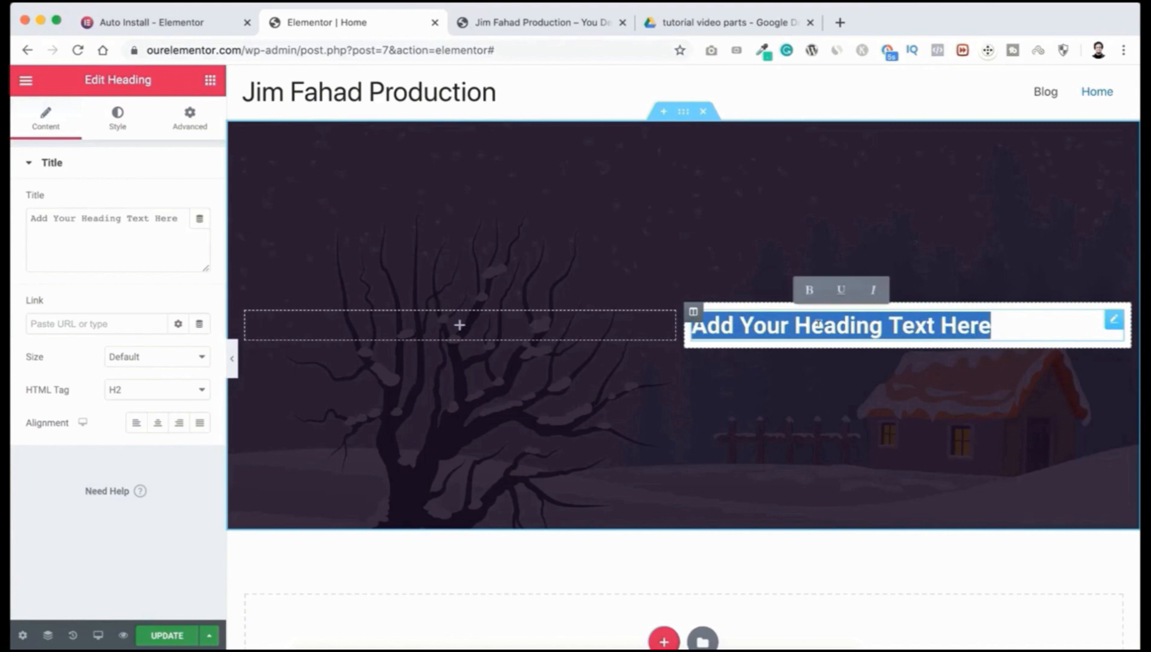
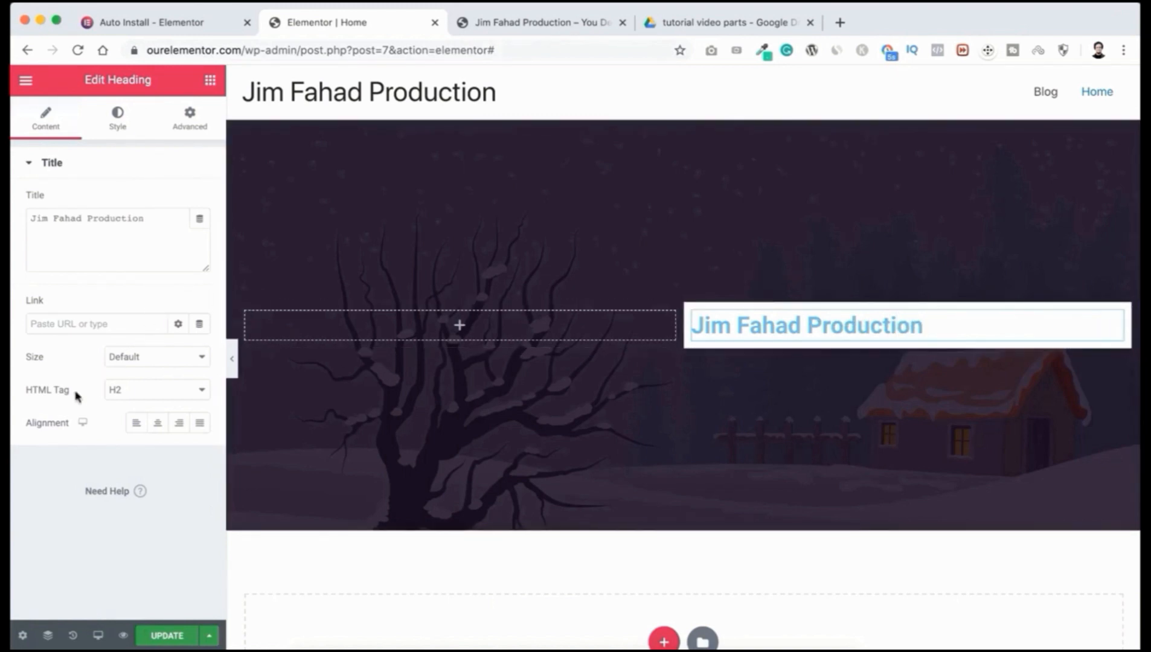
Step: Set the heading's HTML tag to H3 and its alignment to Center
left_click(138, 391)
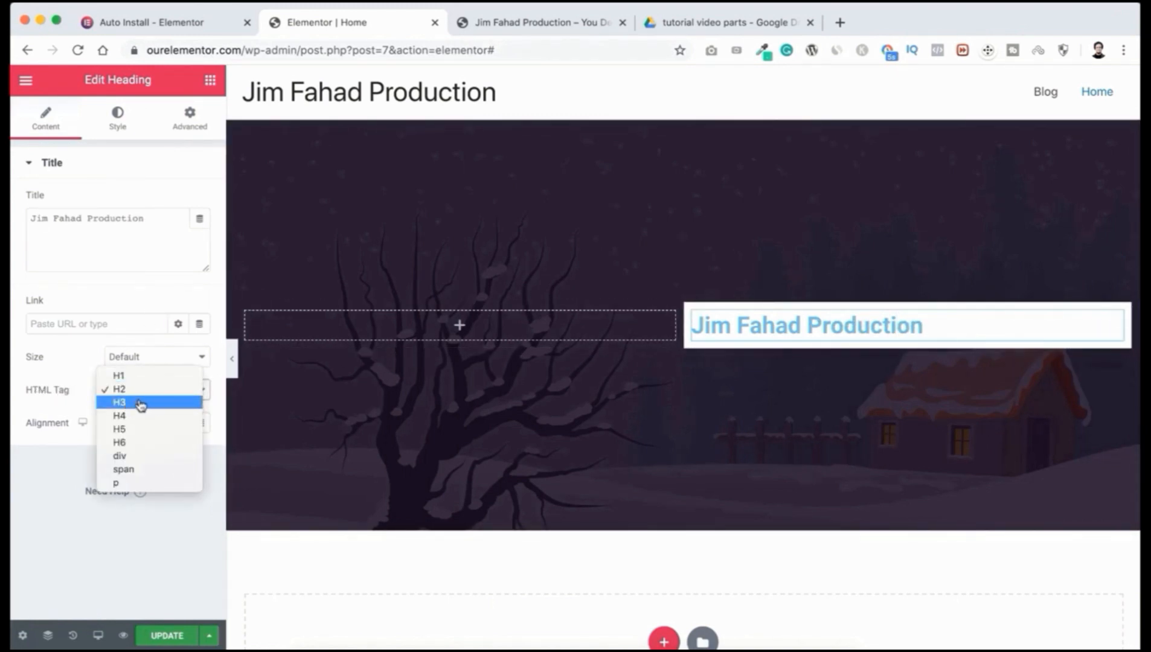
left_click(136, 403)
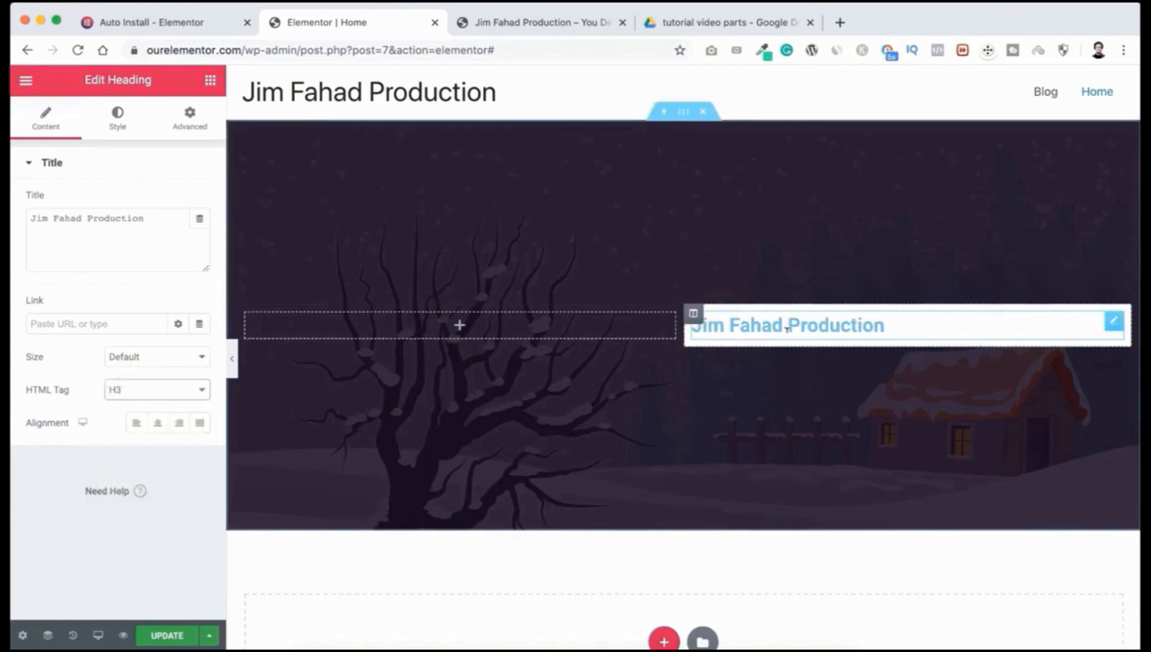
left_click(172, 394)
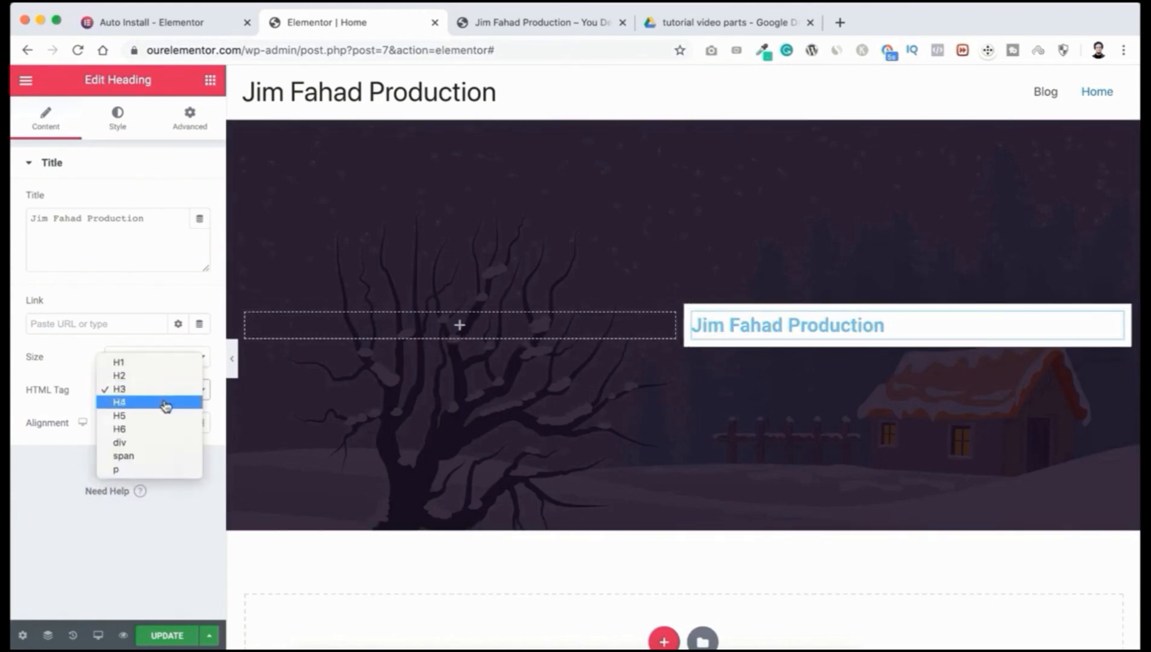
left_click(163, 402)
left_click(162, 397)
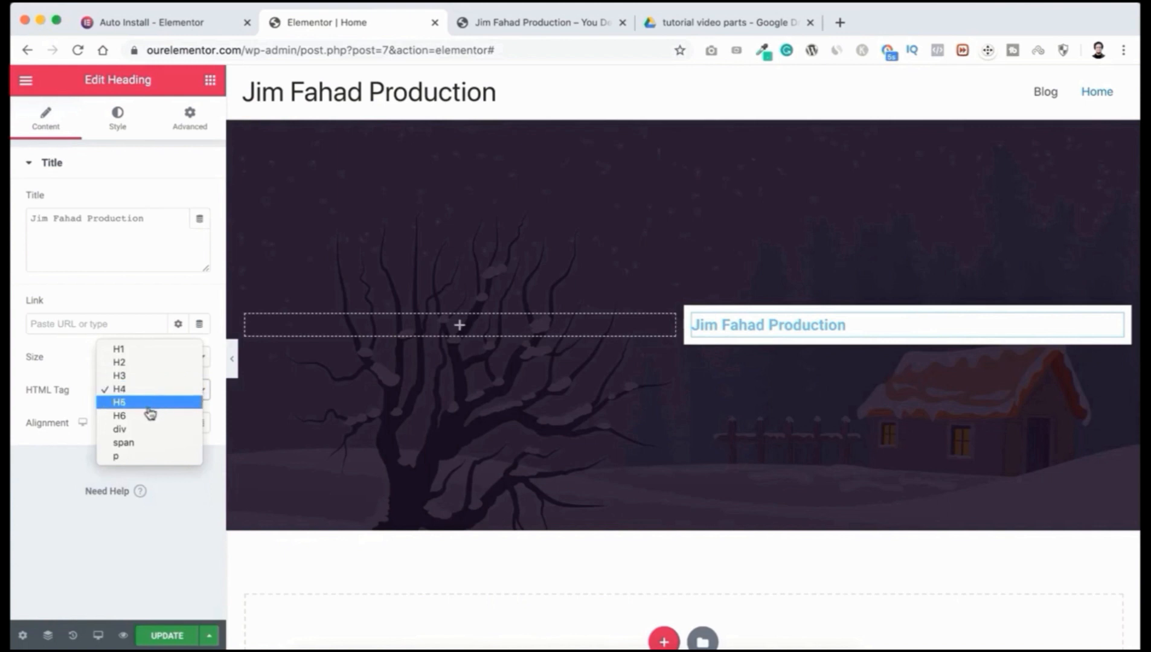
left_click(150, 404)
left_click(155, 394)
left_click(148, 364)
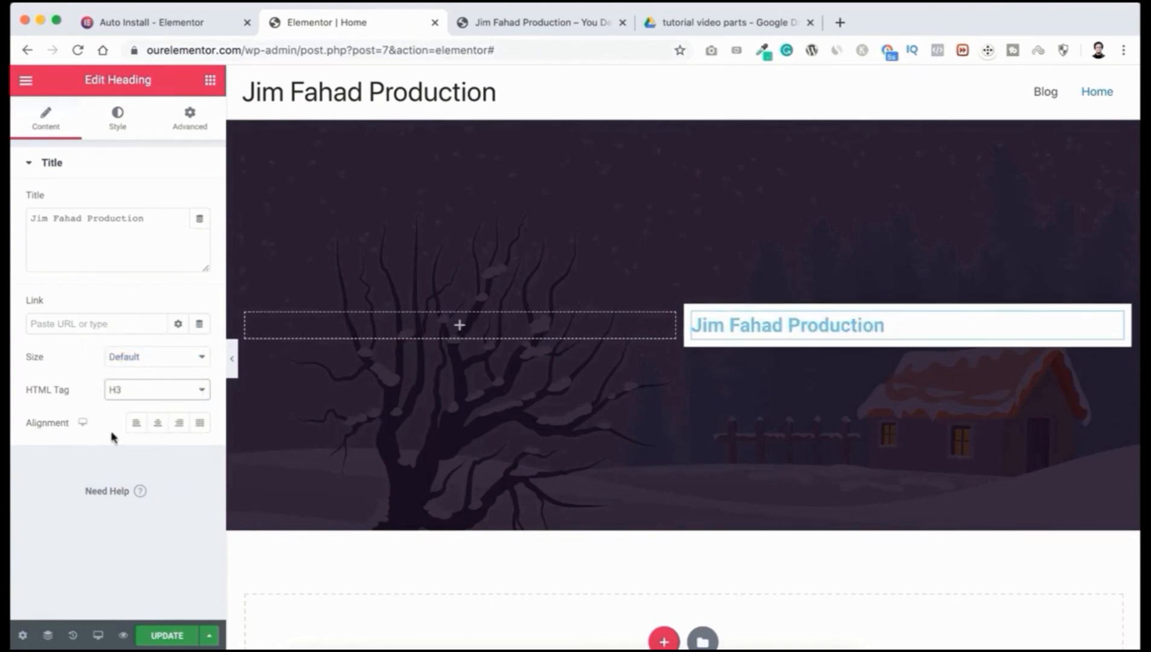
left_click(156, 425)
left_click(173, 430)
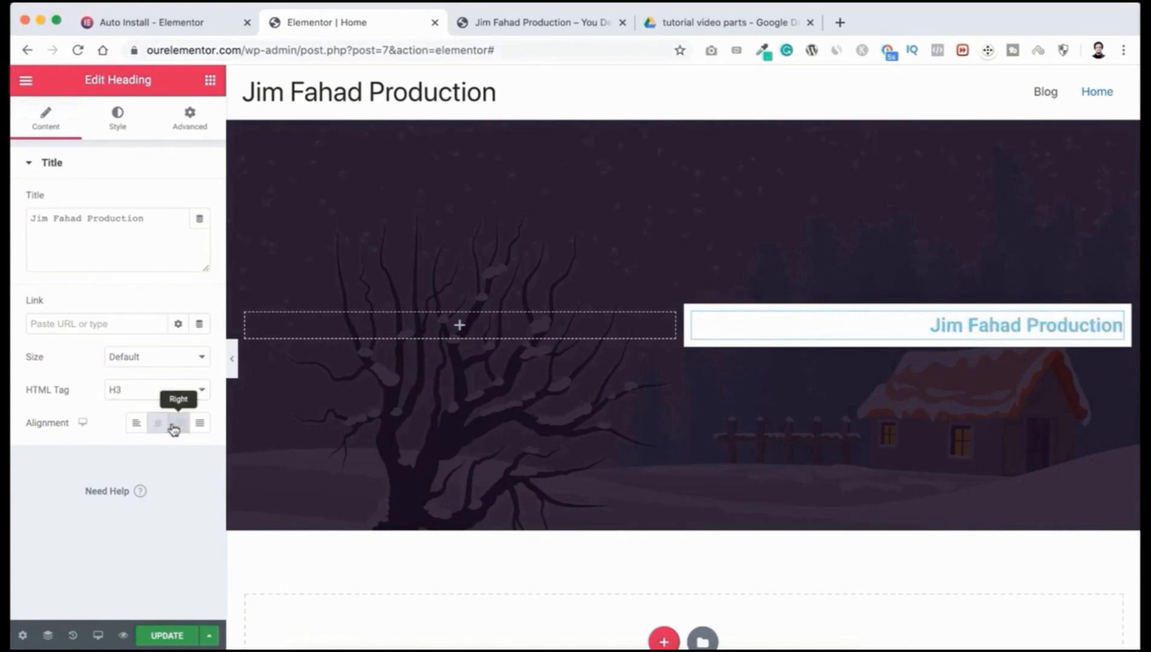
left_click(159, 427)
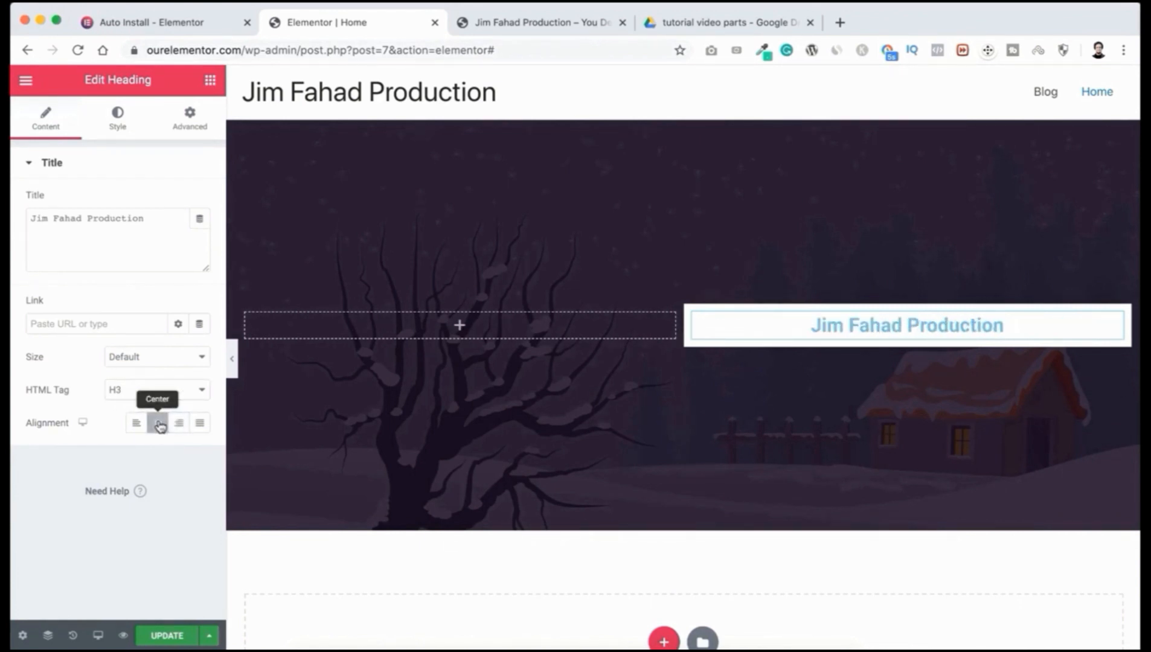
left_click(118, 122)
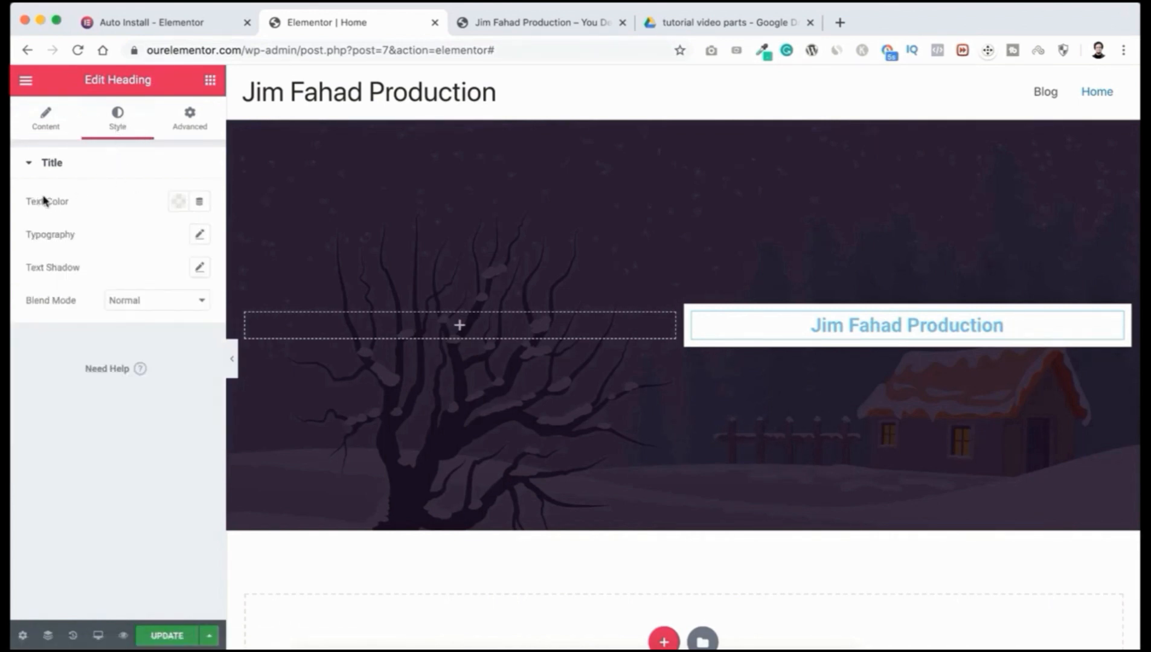
Step: Colour the production-name heading text bright red (#FF0000)
left_click(179, 204)
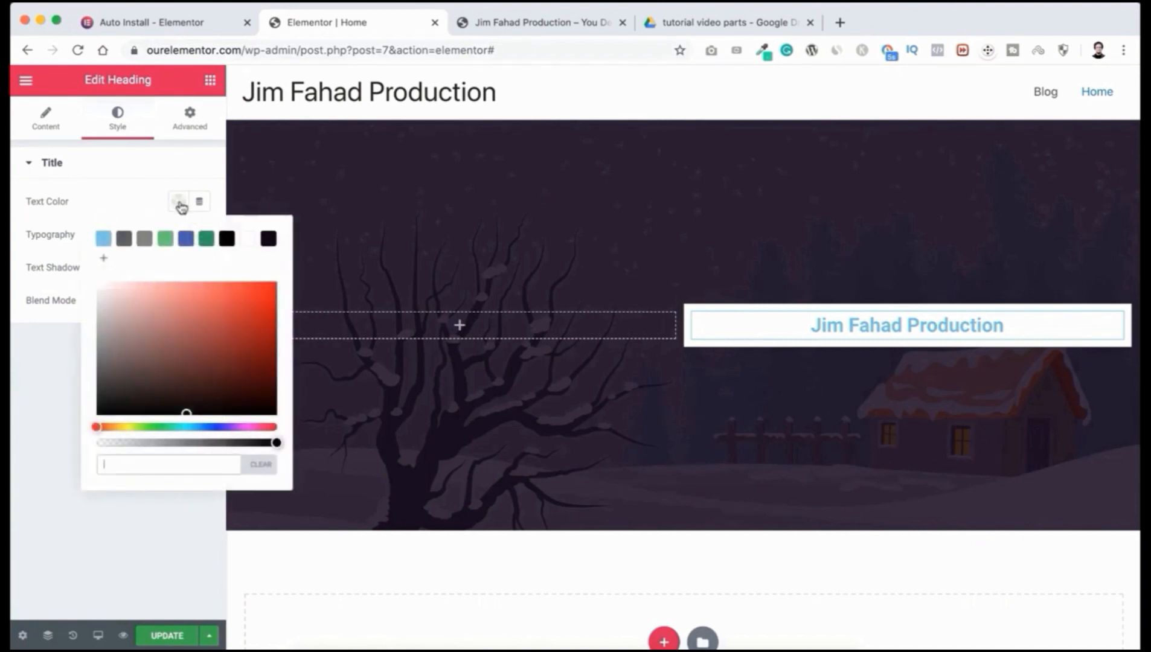
left_click(195, 328)
left_click_drag(206, 327, 282, 281)
left_click(146, 194)
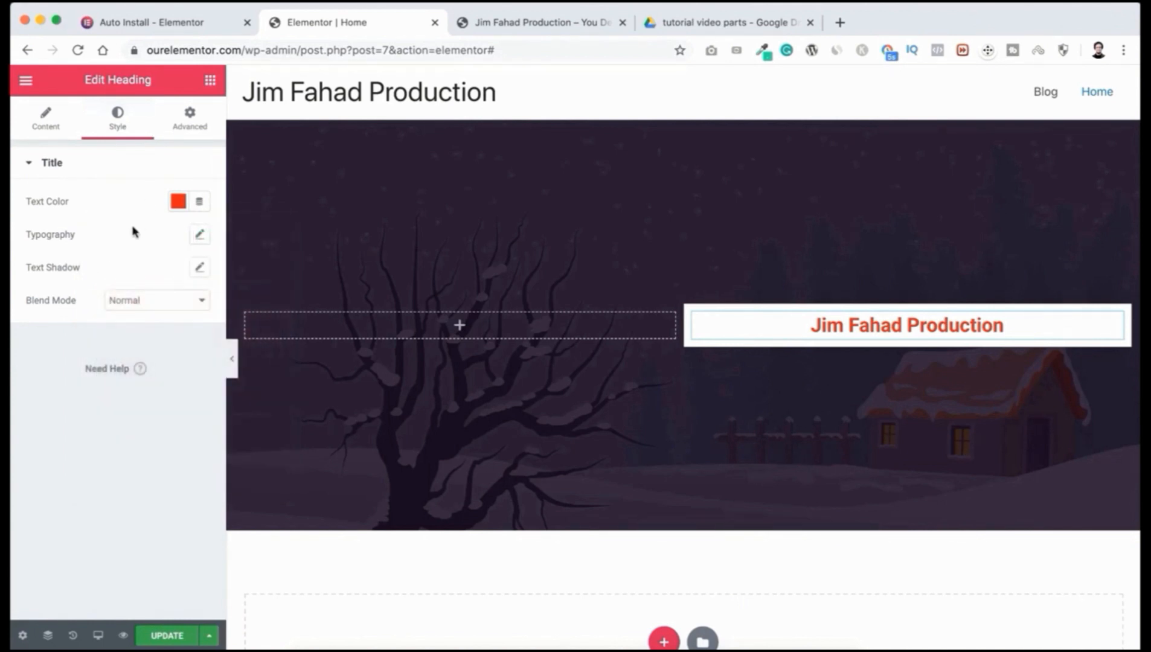
left_click(200, 237)
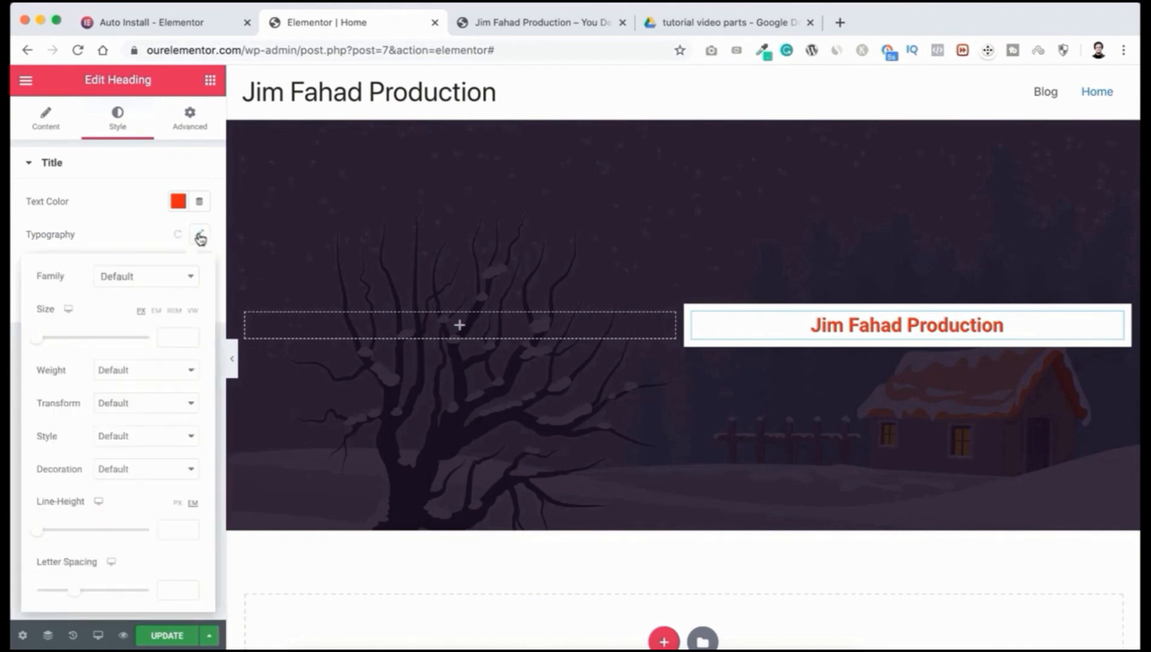
left_click(155, 281)
Step: Set the heading font to Poppins, size 30px, weight 900
scroll(144, 418, "down", 5)
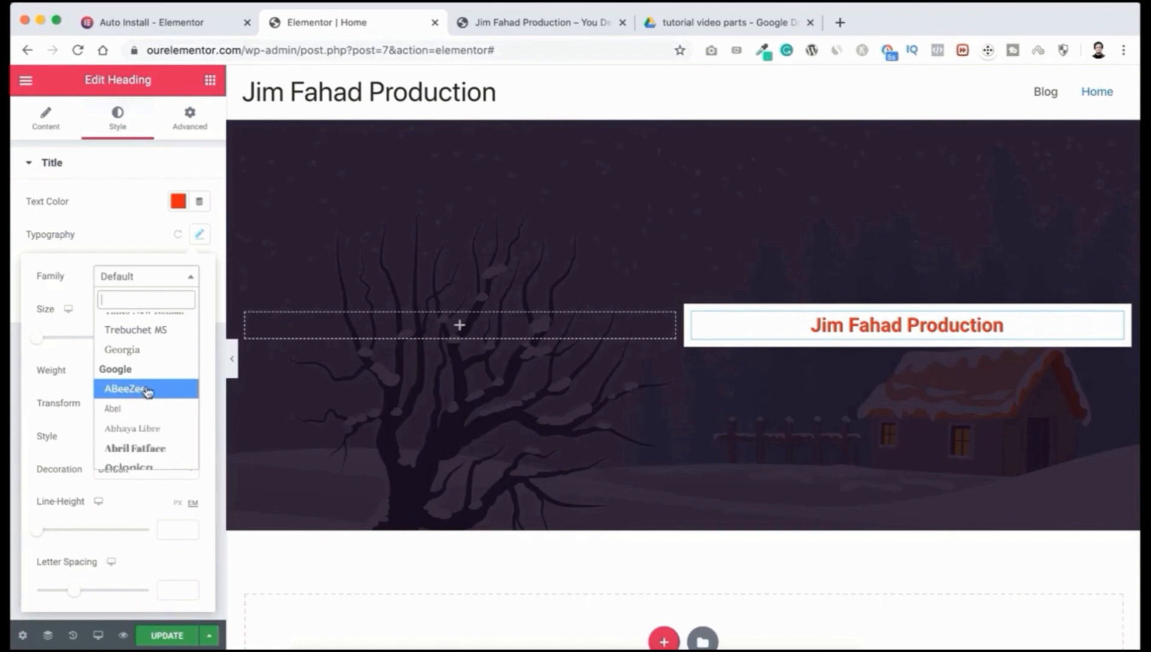
left_click(143, 391)
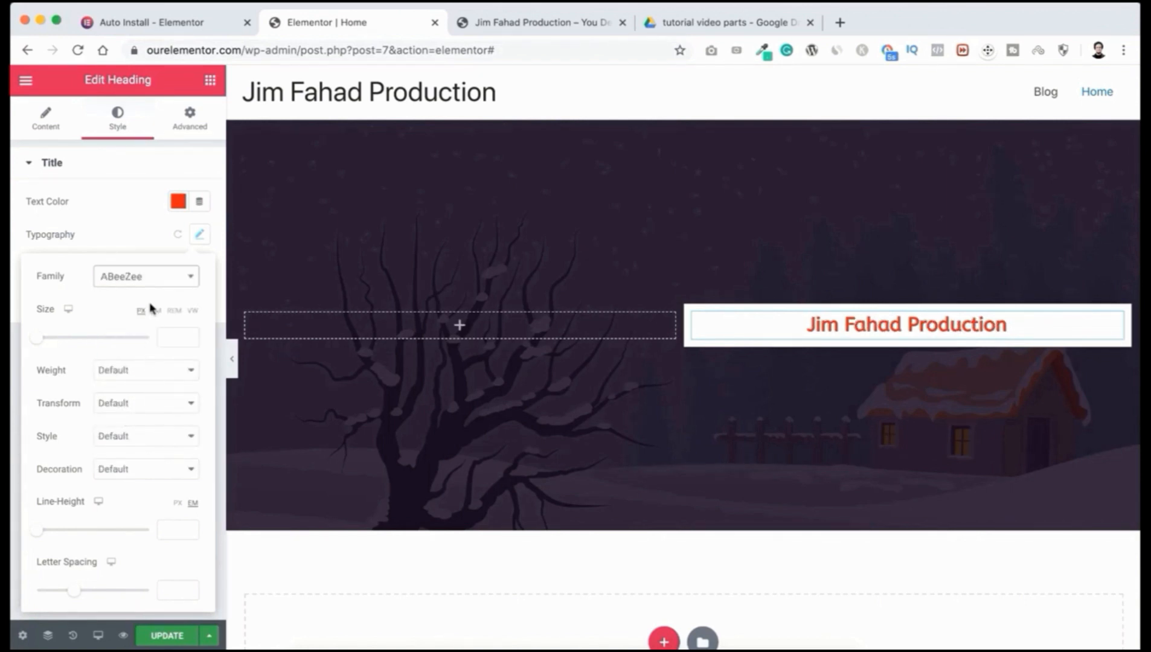
left_click(152, 282)
type("poppin")
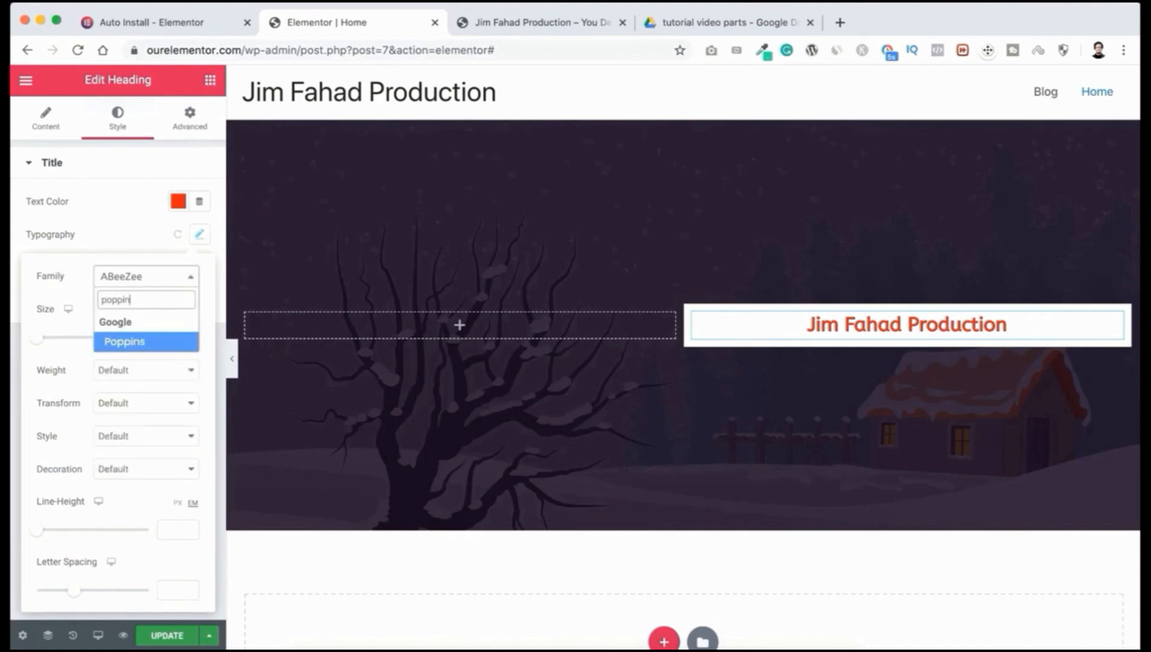
left_click(129, 343)
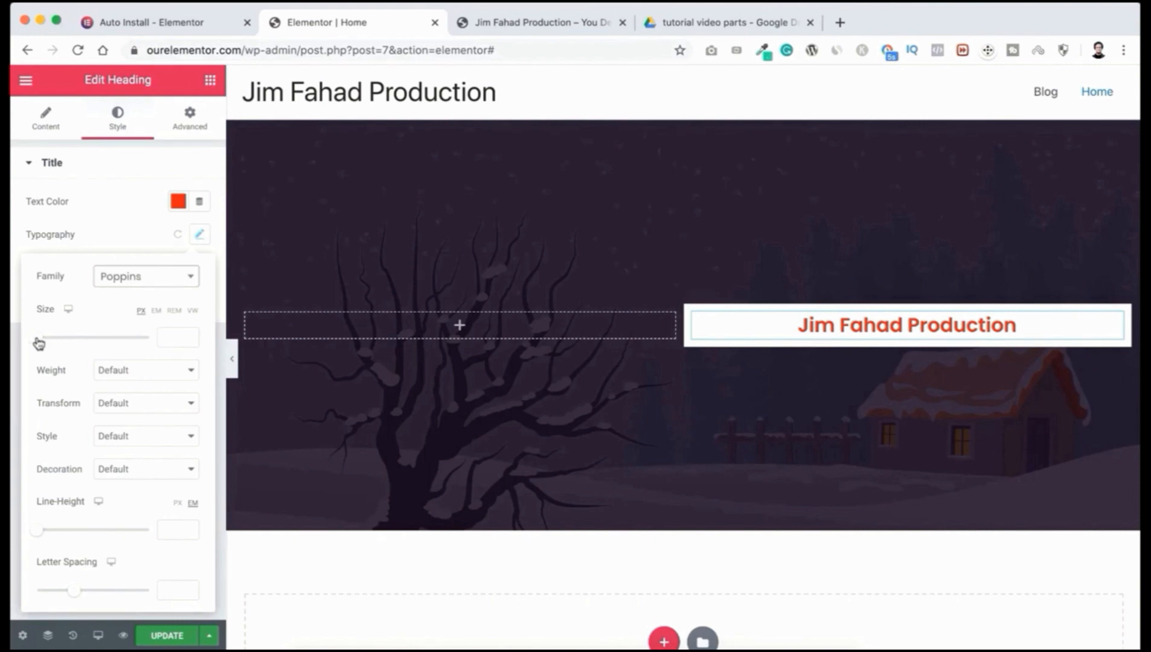
mouse_move(38, 342)
left_mouse_down()
mouse_move(67, 341)
mouse_move(55, 344)
left_mouse_up()
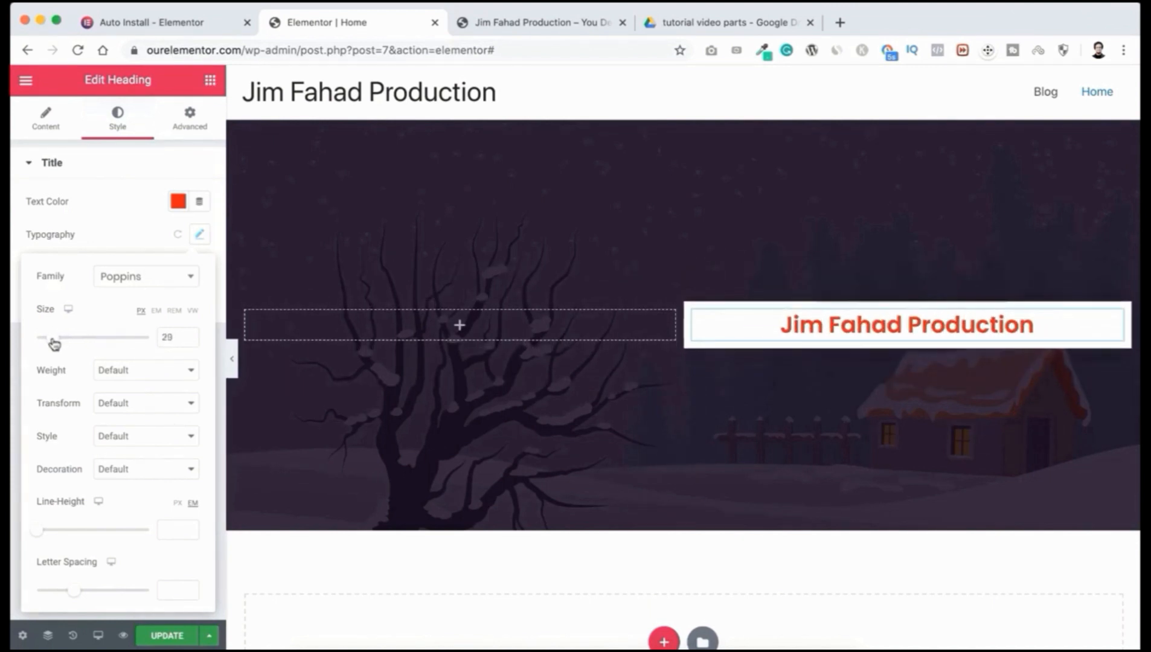
left_click(131, 370)
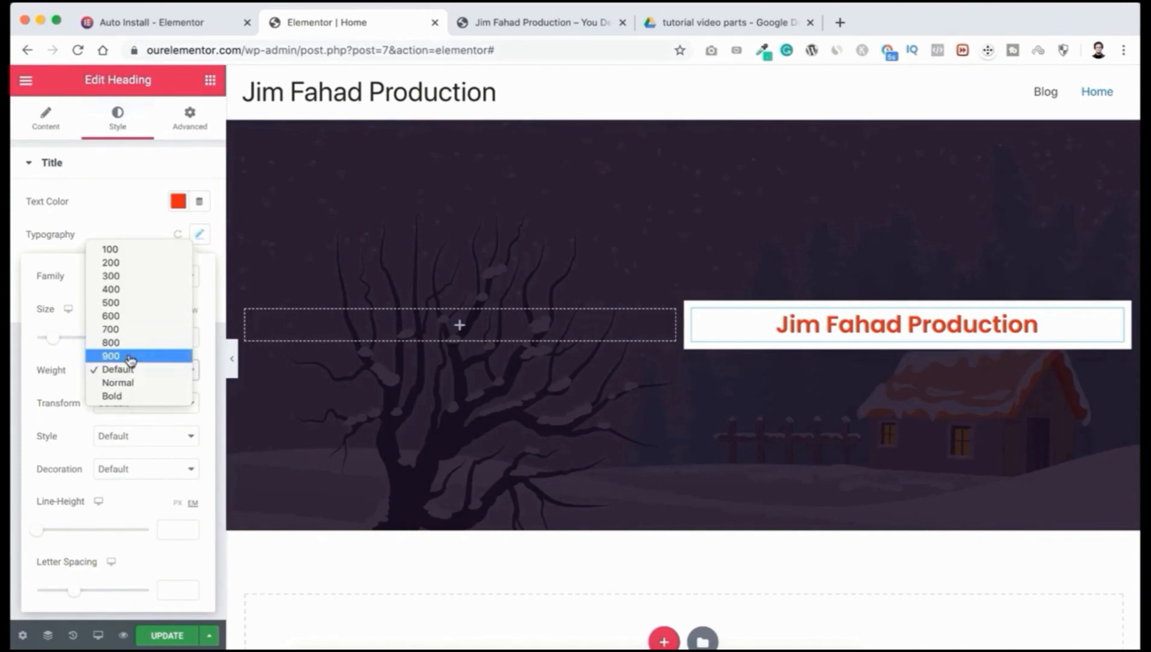
left_click(131, 357)
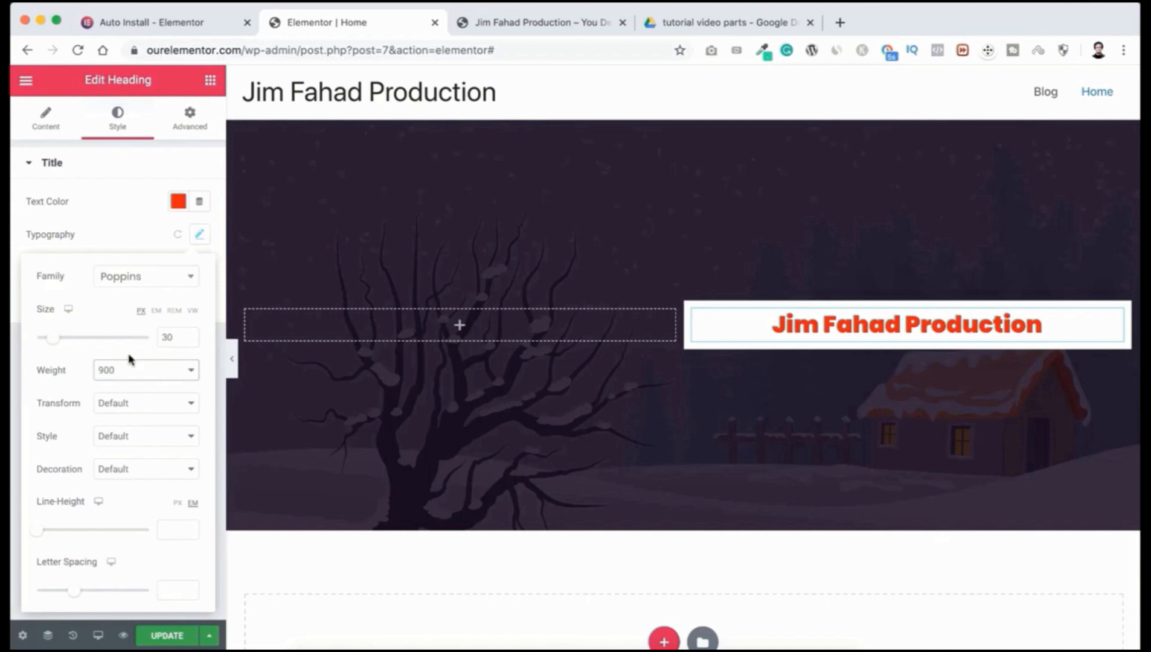
Step: Make the heading uppercase italic with line height 1.1 and letter spacing 0.6
left_click(125, 403)
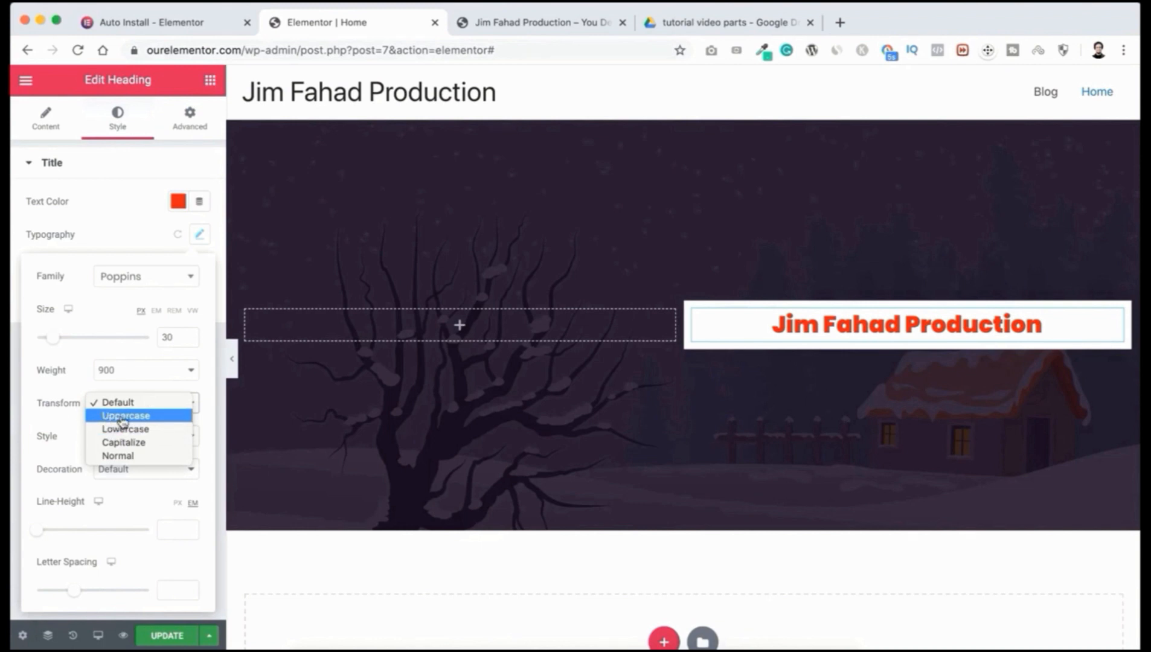
left_click(123, 418)
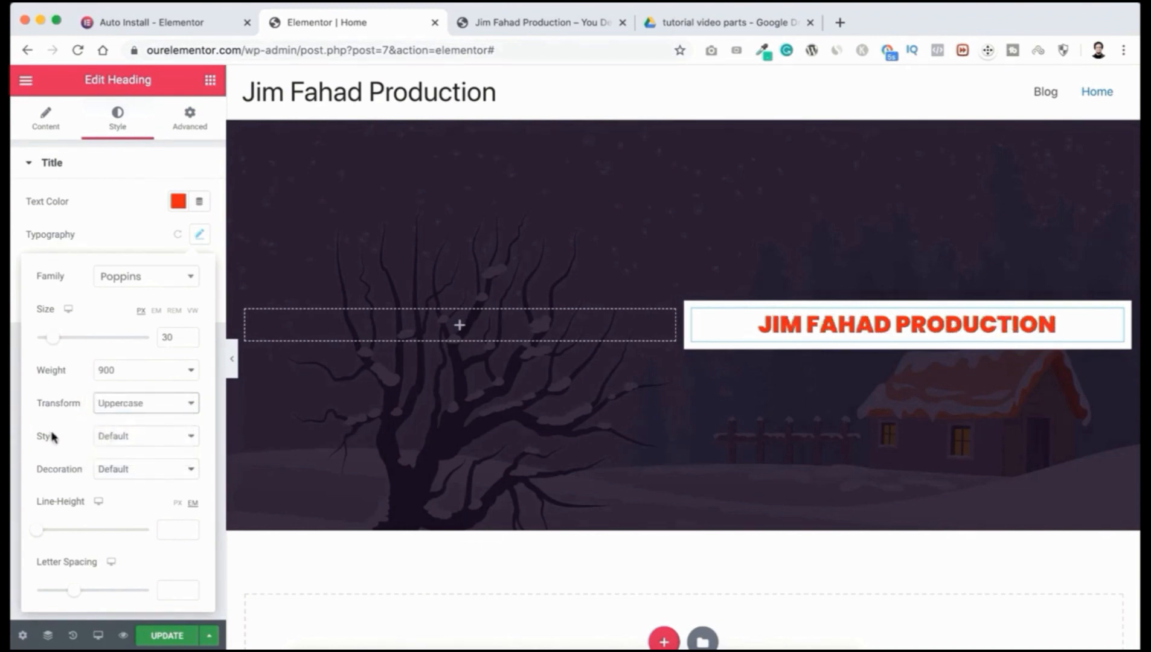
left_click(123, 436)
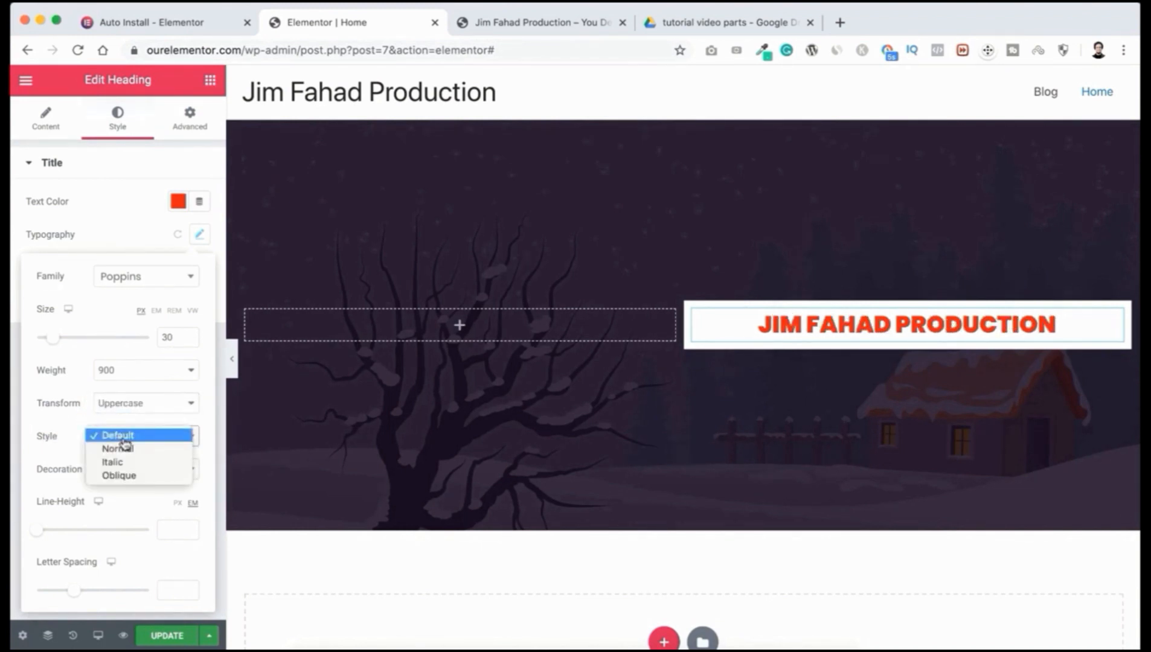
left_click(124, 464)
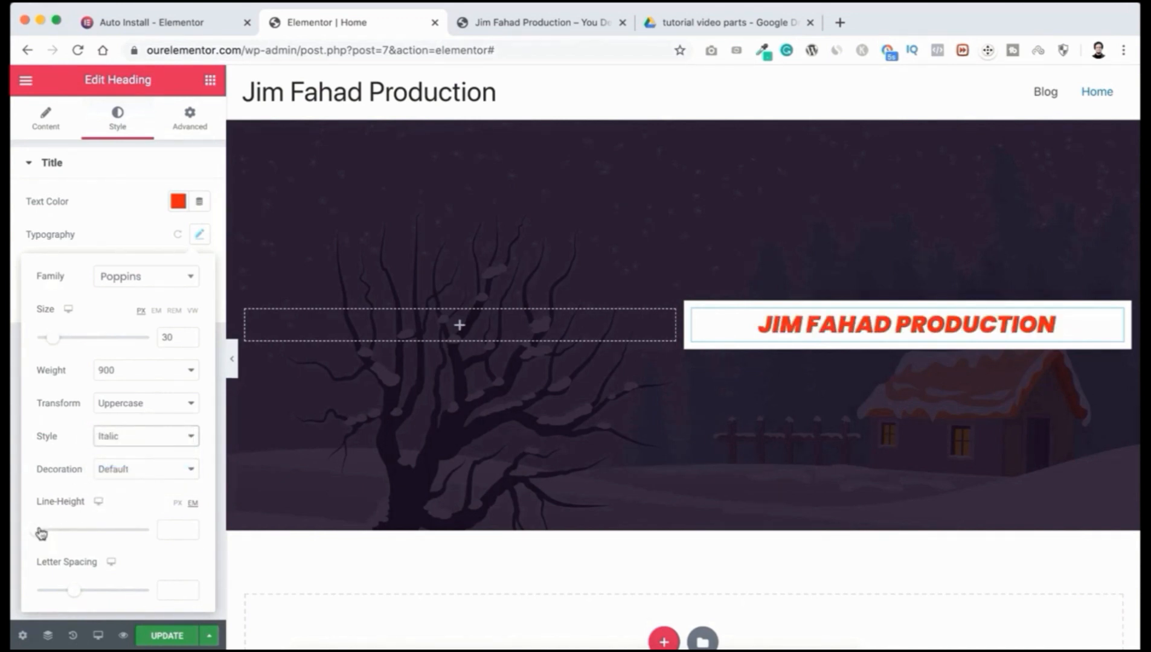
left_click_drag(38, 534, 49, 534)
mouse_move(76, 593)
left_mouse_down()
mouse_move(106, 593)
mouse_move(80, 594)
left_mouse_up()
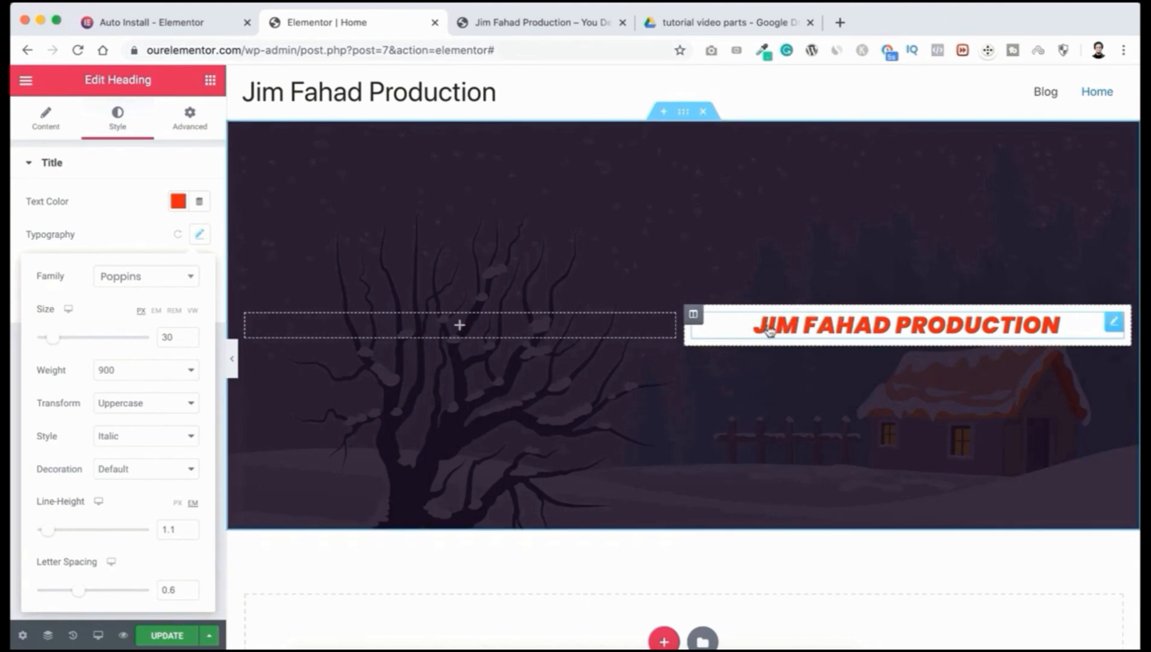
left_click(210, 81)
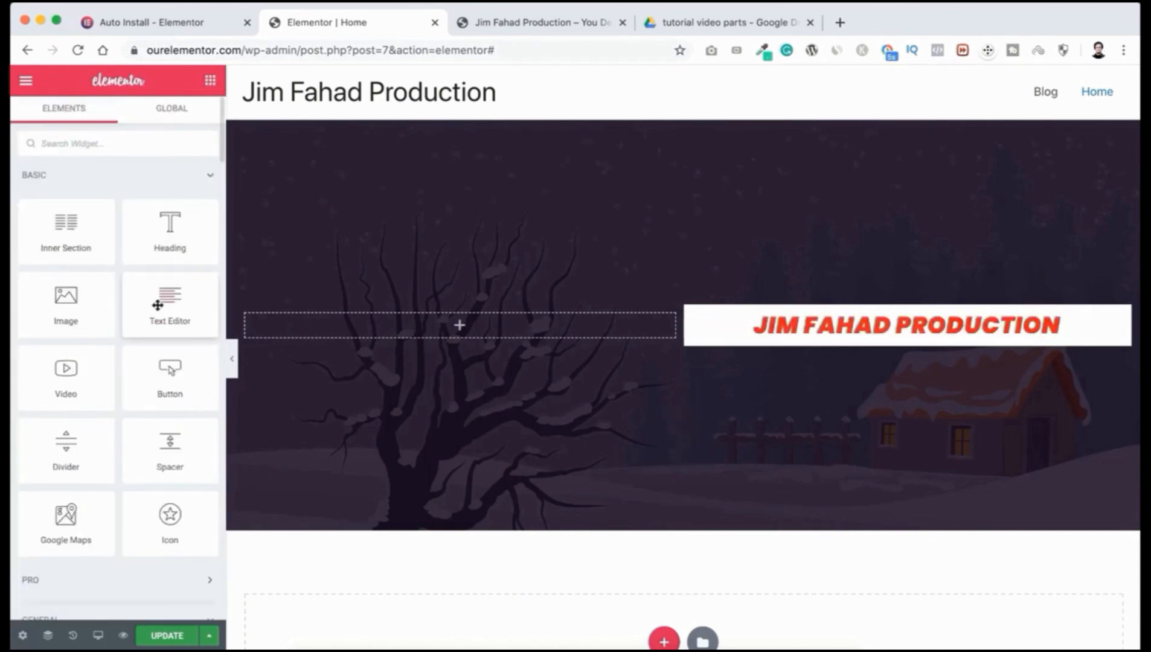
Step: Add a Text Editor widget with its Lorem ipsum placeholder paragraph below the heading
left_click_drag(166, 300, 878, 327)
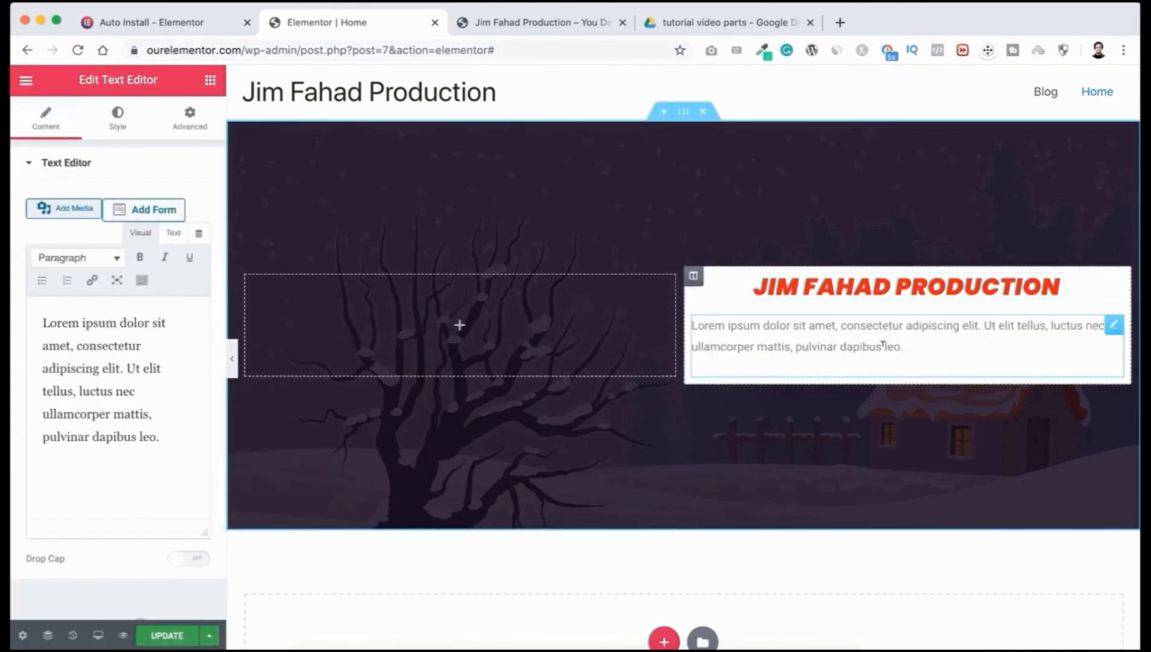
triple_click(771, 324)
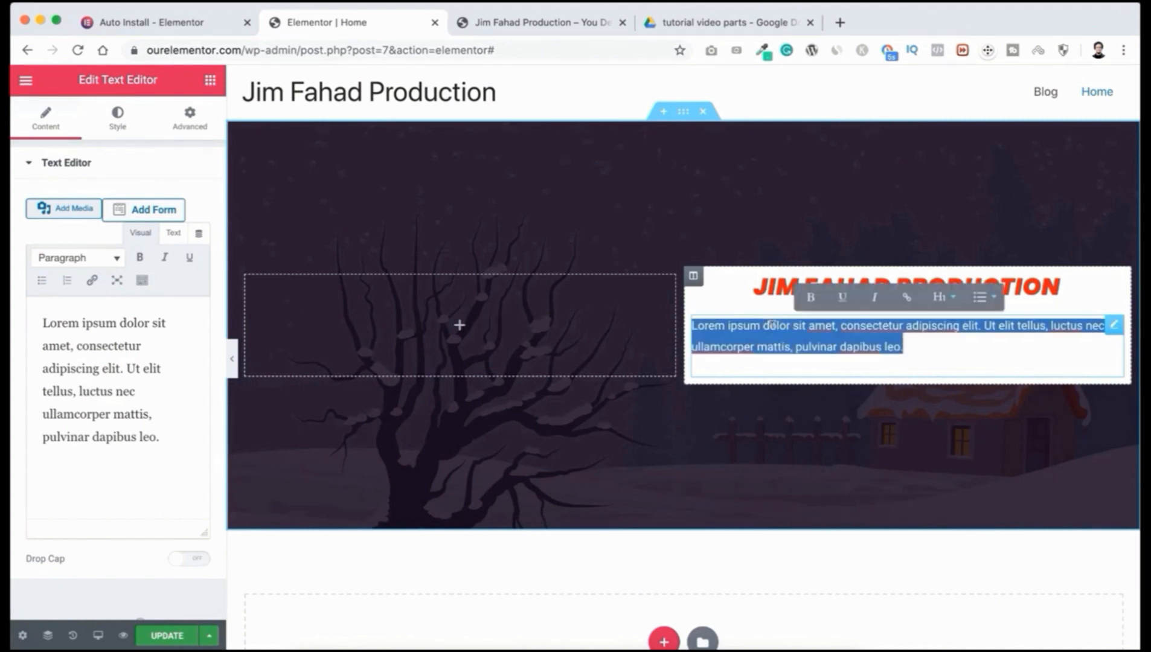
left_click(772, 326)
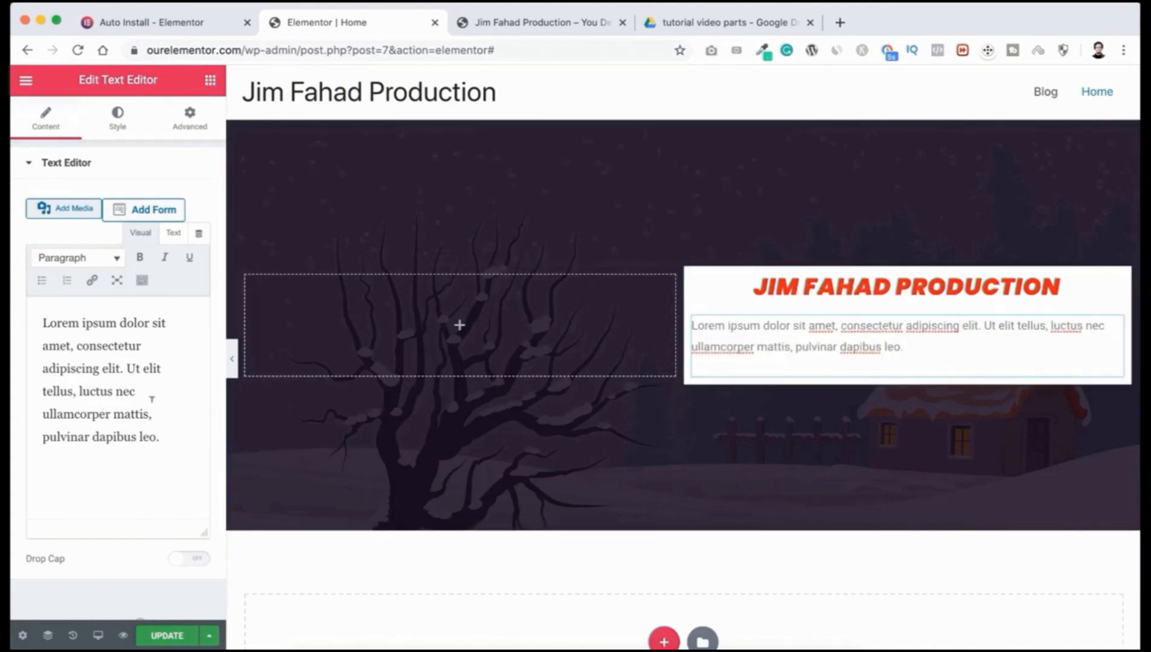
left_click_drag(37, 315, 177, 465)
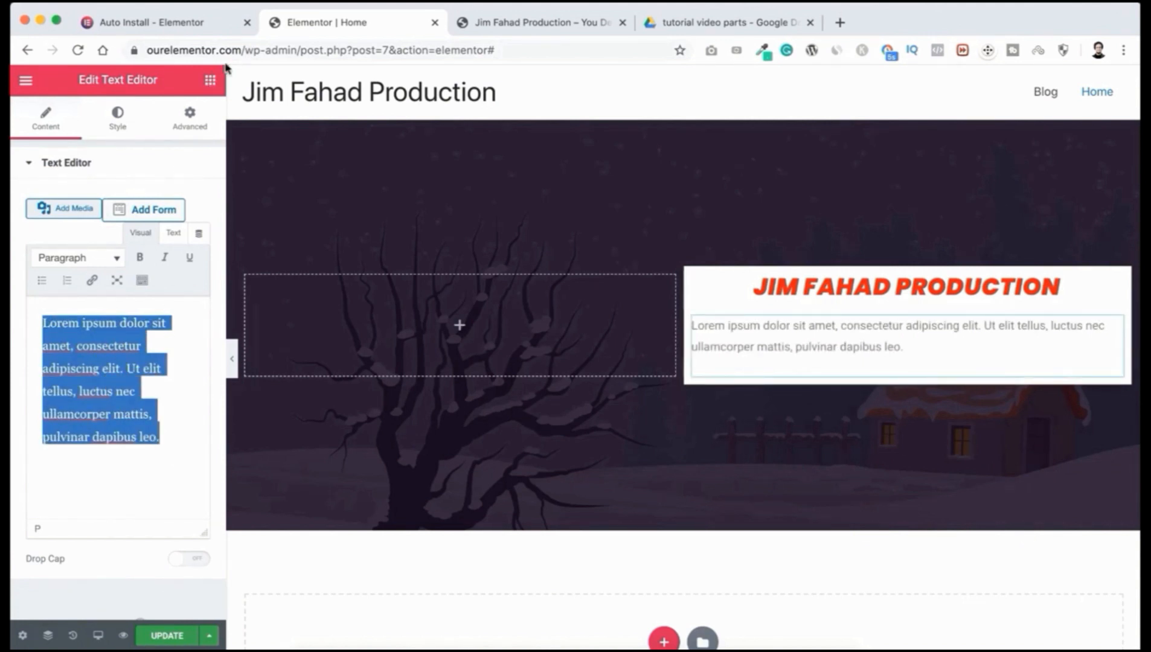
left_click(210, 82)
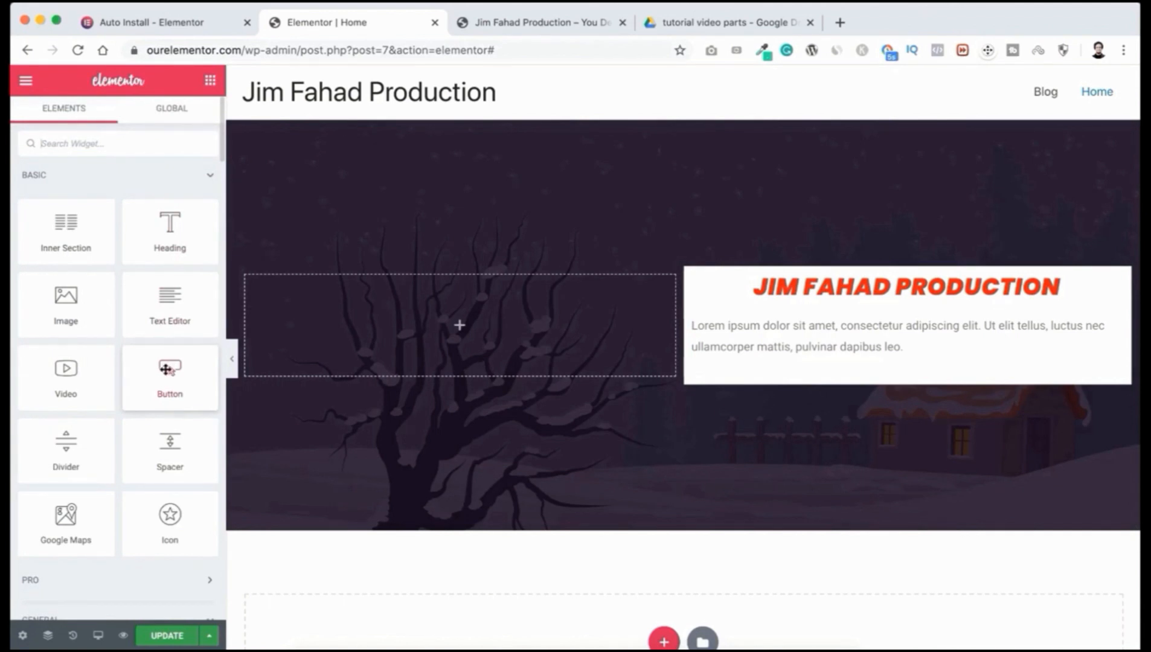
Step: Add a Button widget below the paragraph, centre-aligned at Small size
left_click_drag(169, 373, 897, 363)
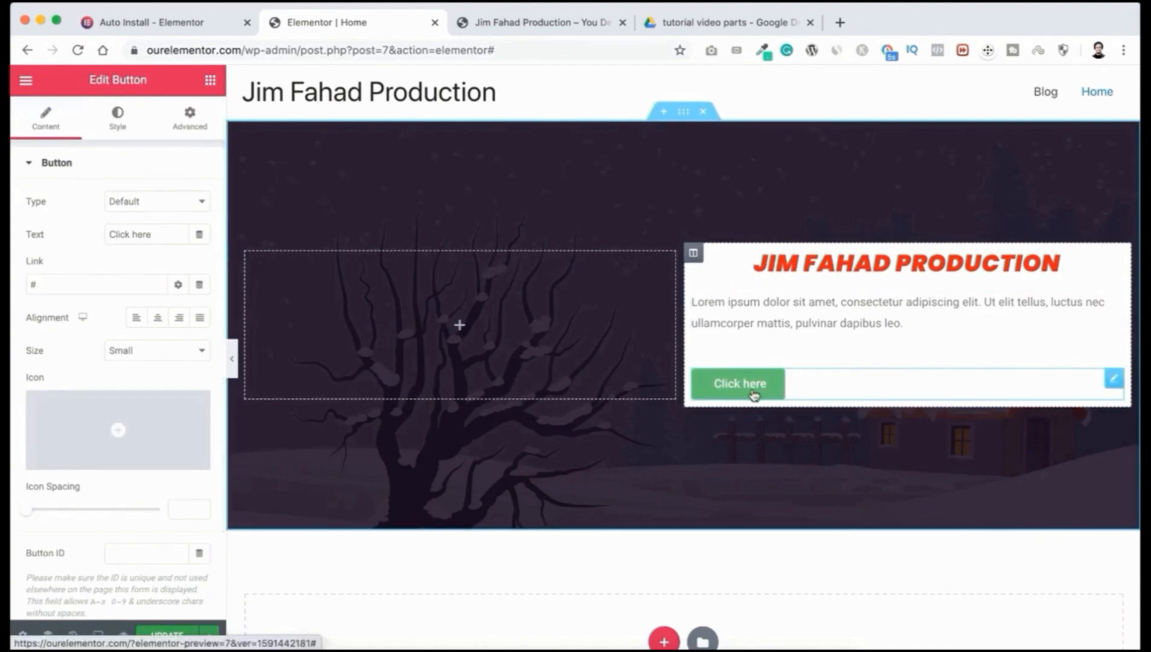
left_click(156, 320)
left_click(180, 323)
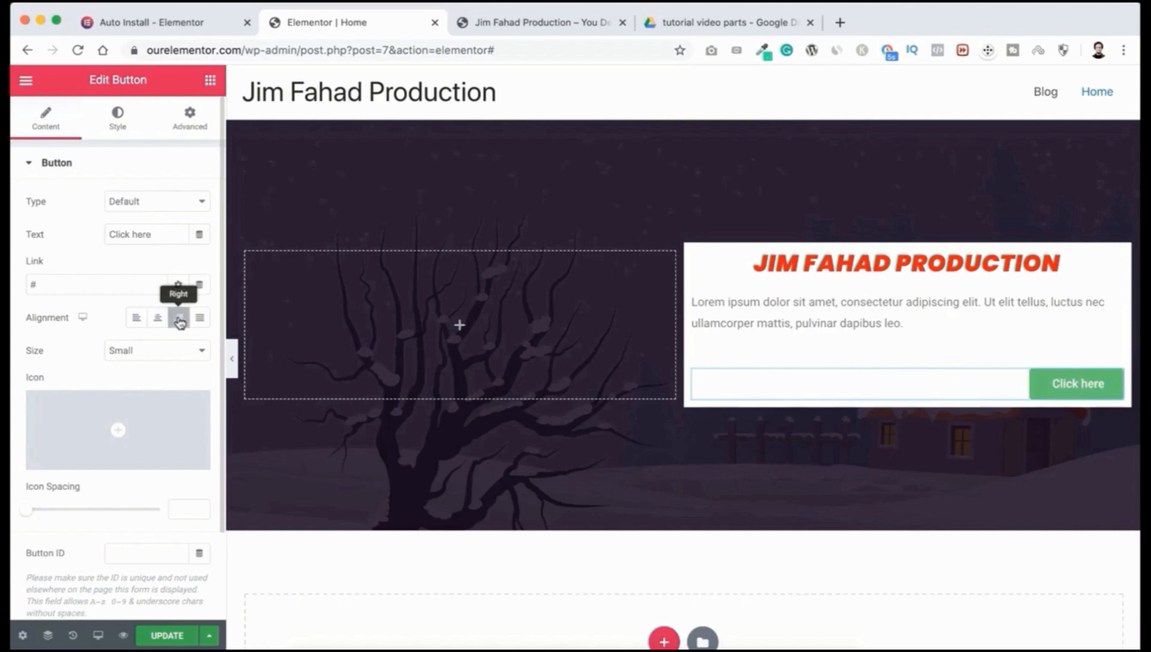
left_click(157, 320)
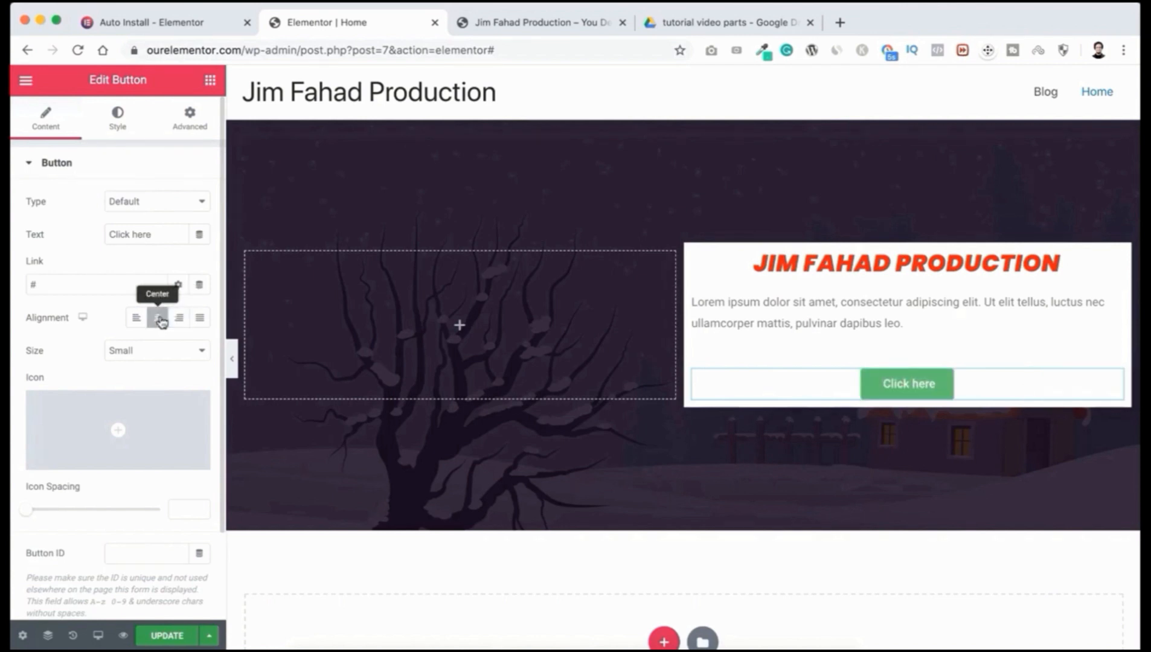
left_click(142, 356)
left_click(148, 366)
left_click(148, 352)
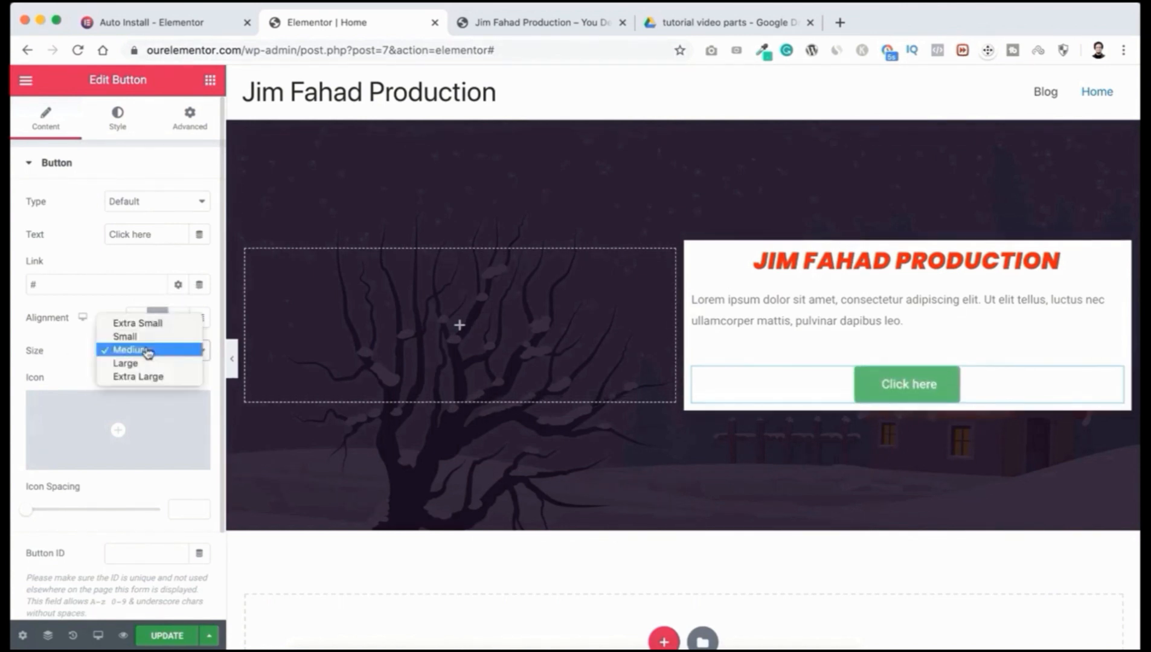
left_click(148, 363)
left_click(148, 356)
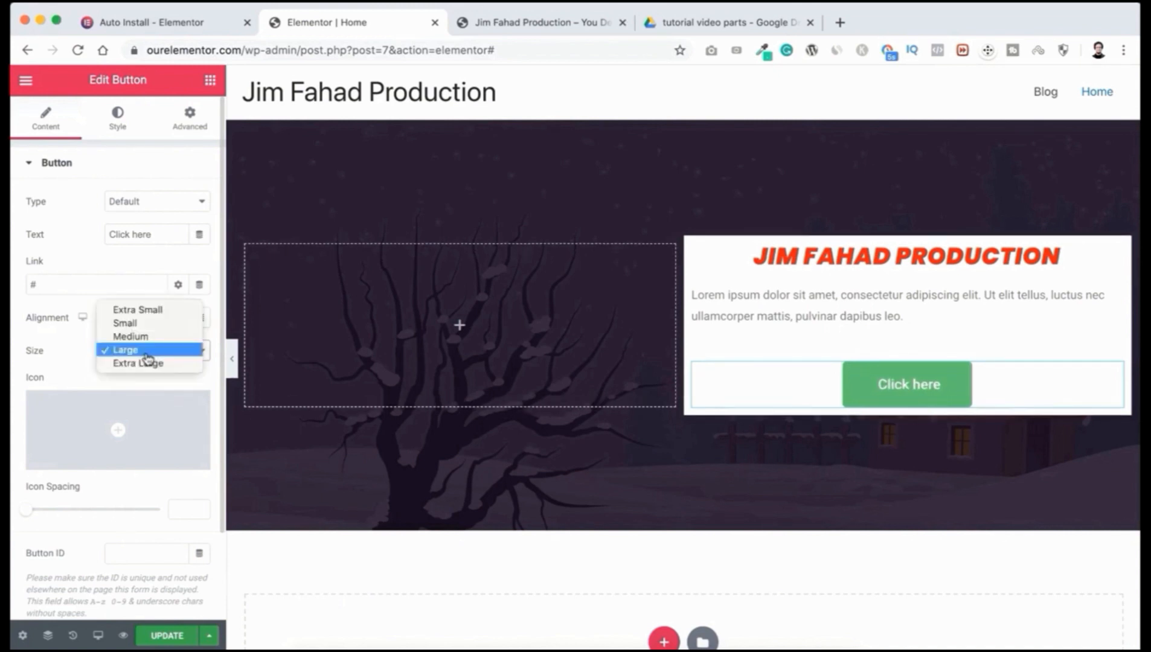
left_click(143, 324)
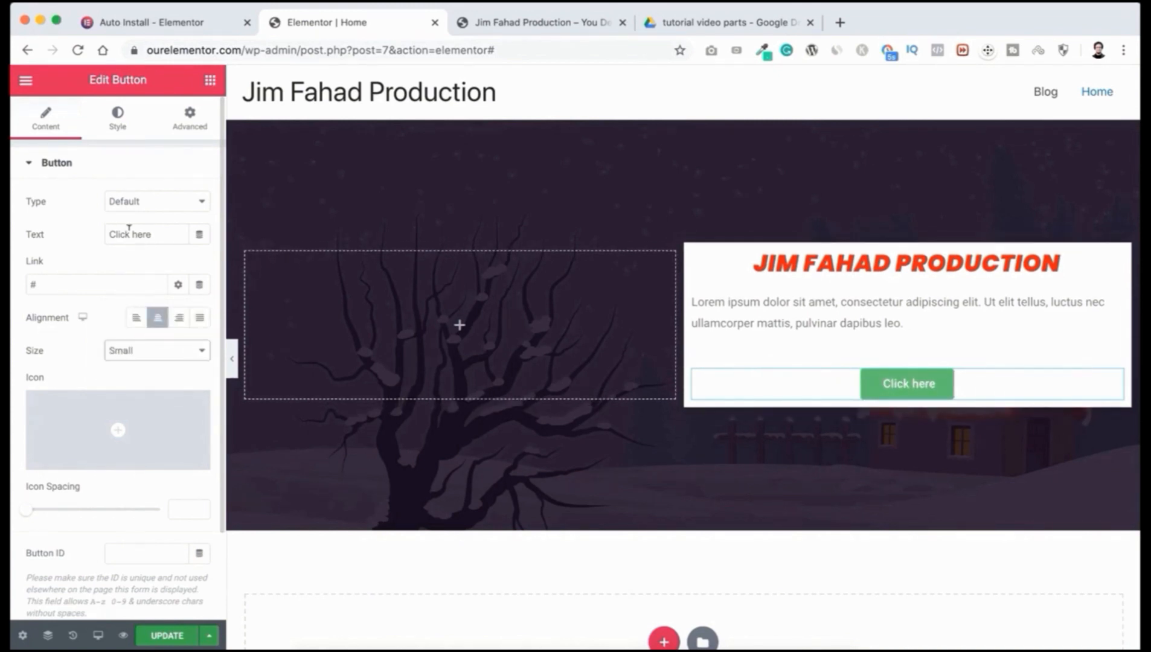
Step: Change the button label from 'Click here' to 'Contact Now'
left_click_drag(157, 233, 73, 236)
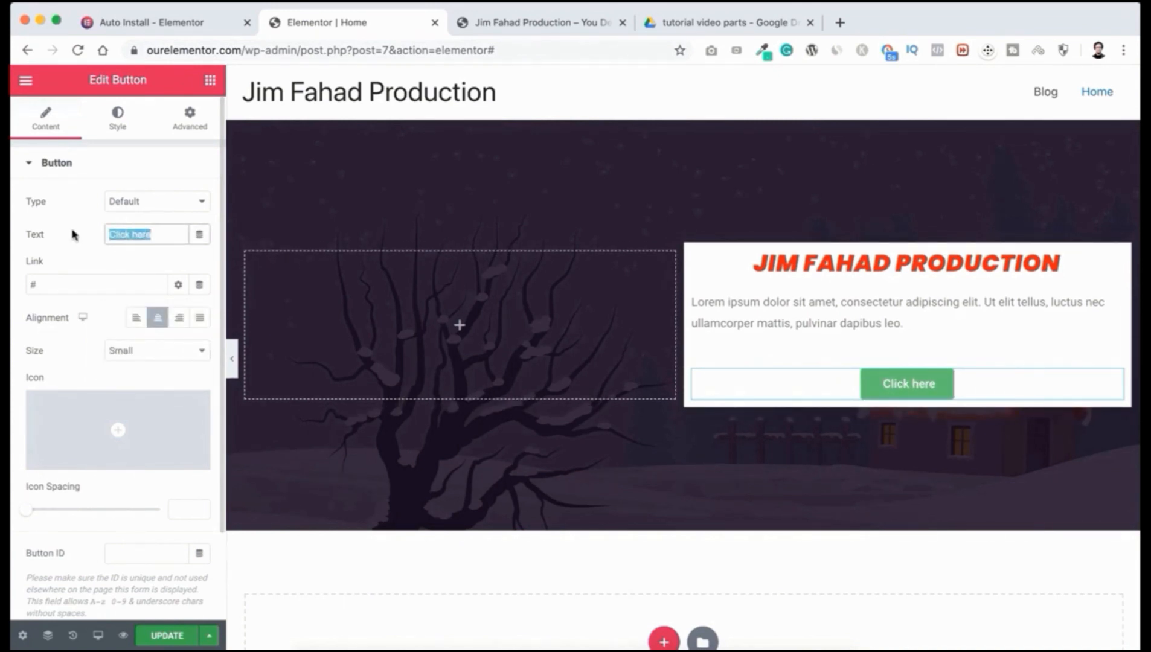
type("Contact Now")
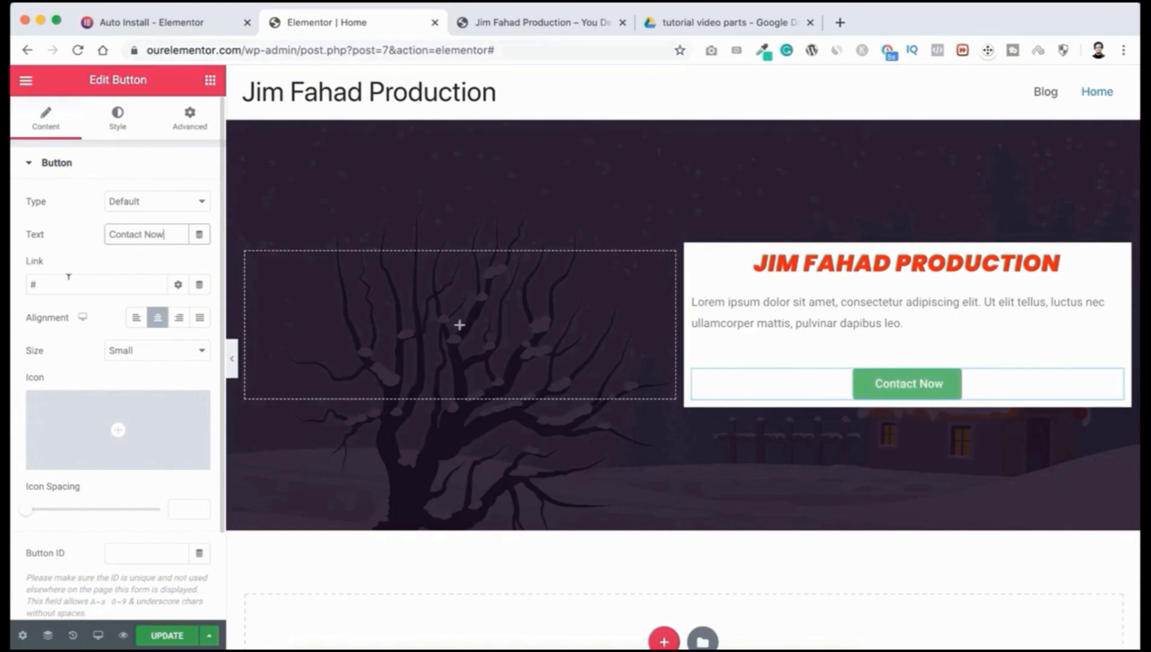
left_click_drag(43, 283, 15, 285)
left_click(72, 254)
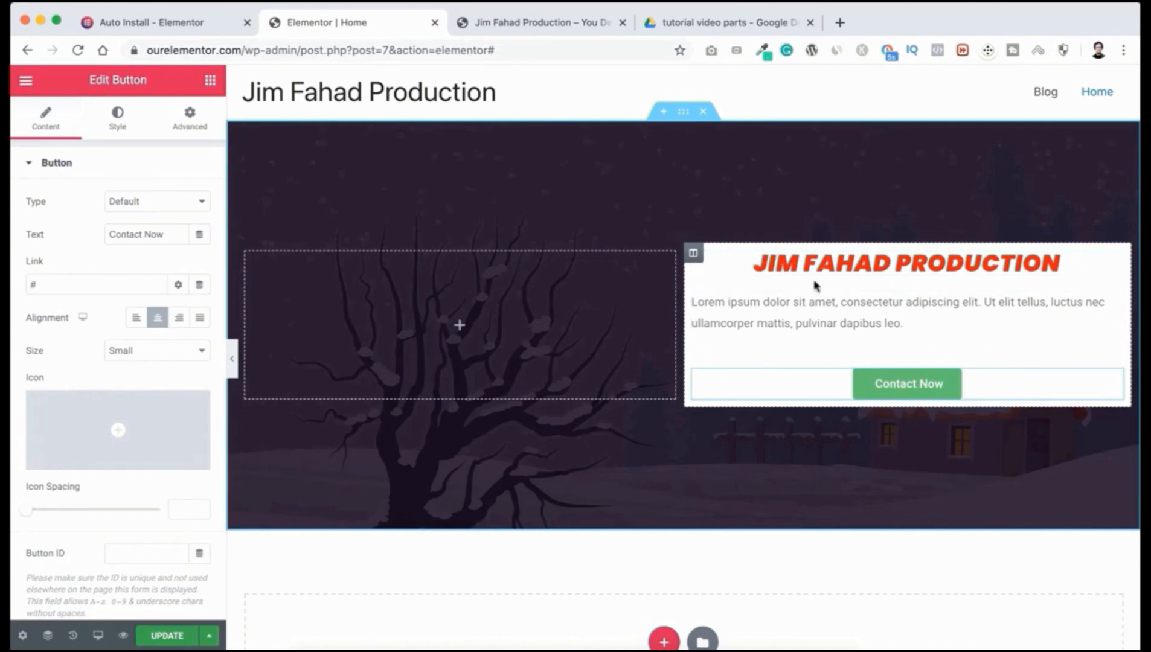
Step: Set the white column's linked padding to 30px on all sides
left_click(694, 254)
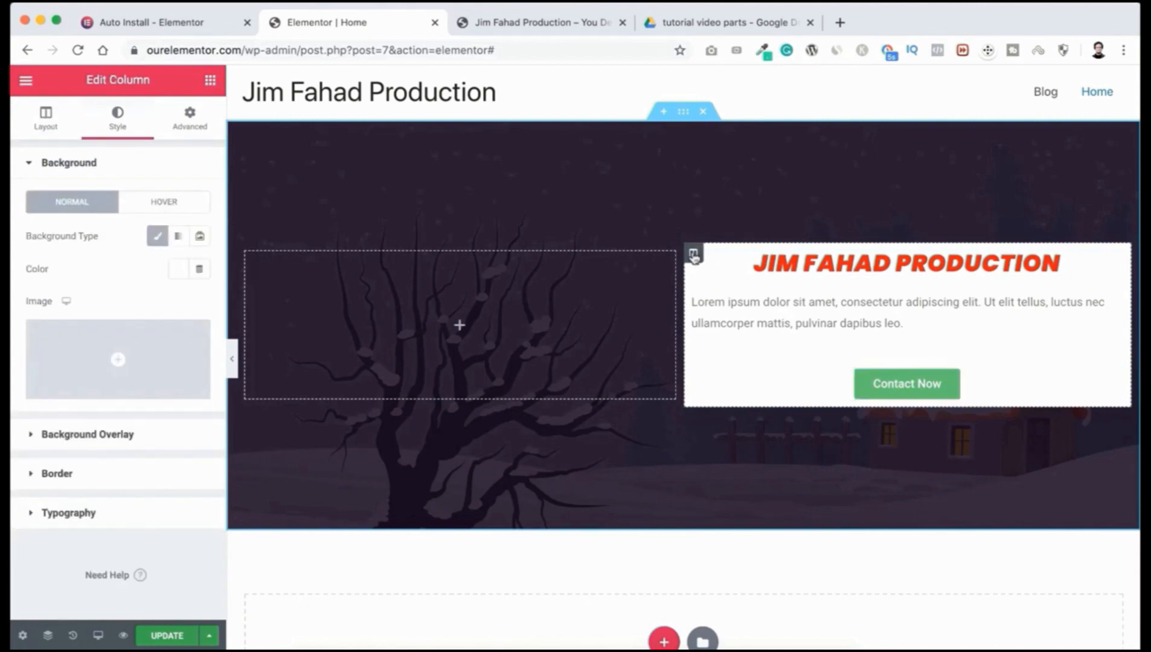
left_click(190, 120)
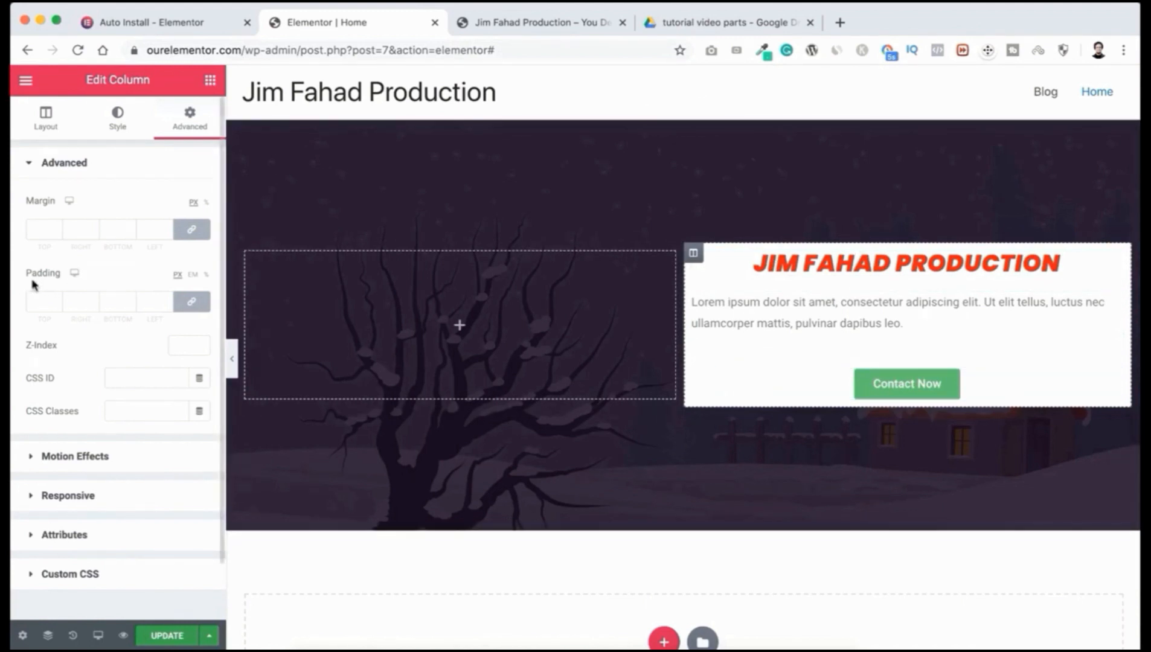
left_click(42, 300)
type("30")
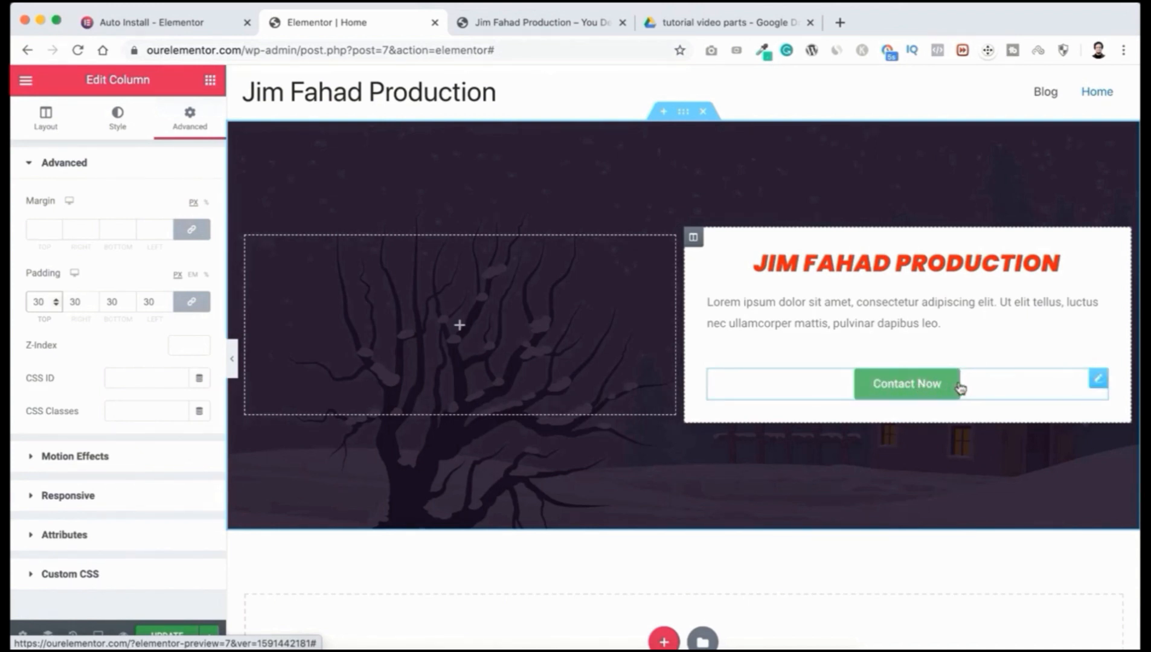
left_click(1098, 379)
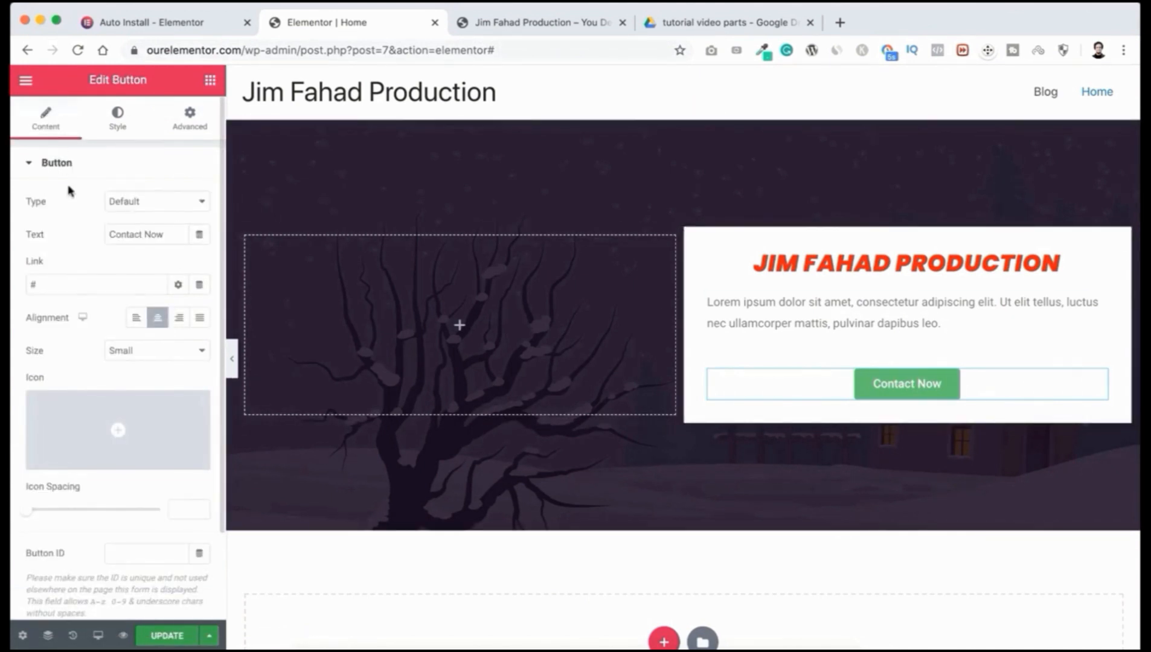
Step: Review the Contact Now button's Style and Advanced settings, then select the red title heading
left_click(117, 116)
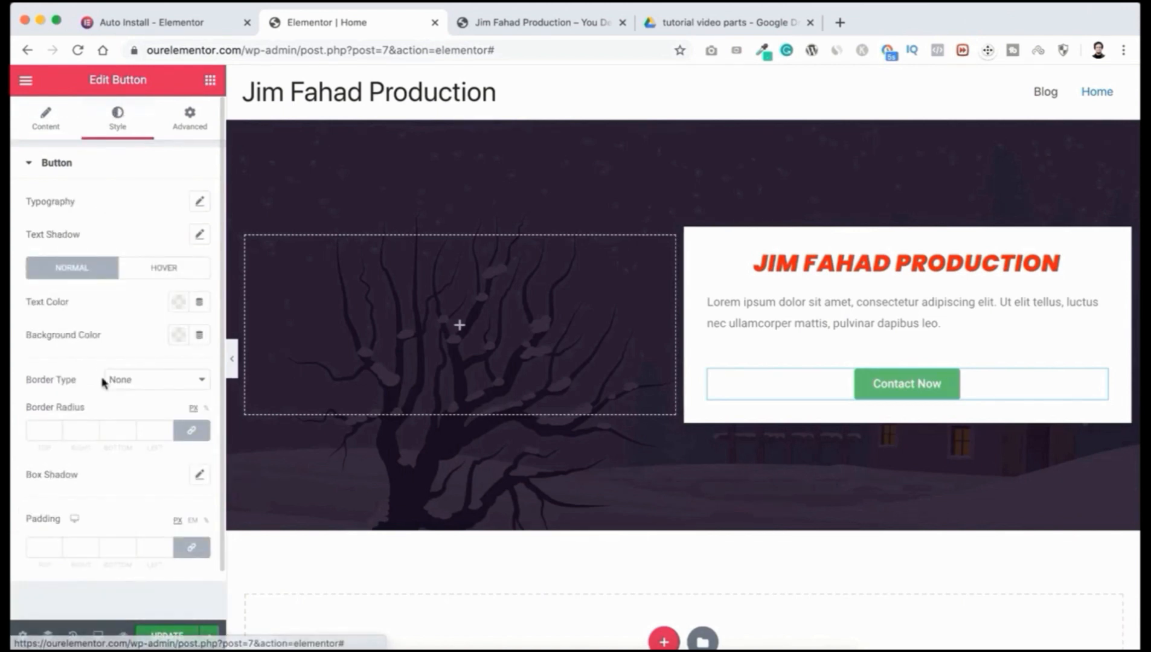
left_click(191, 116)
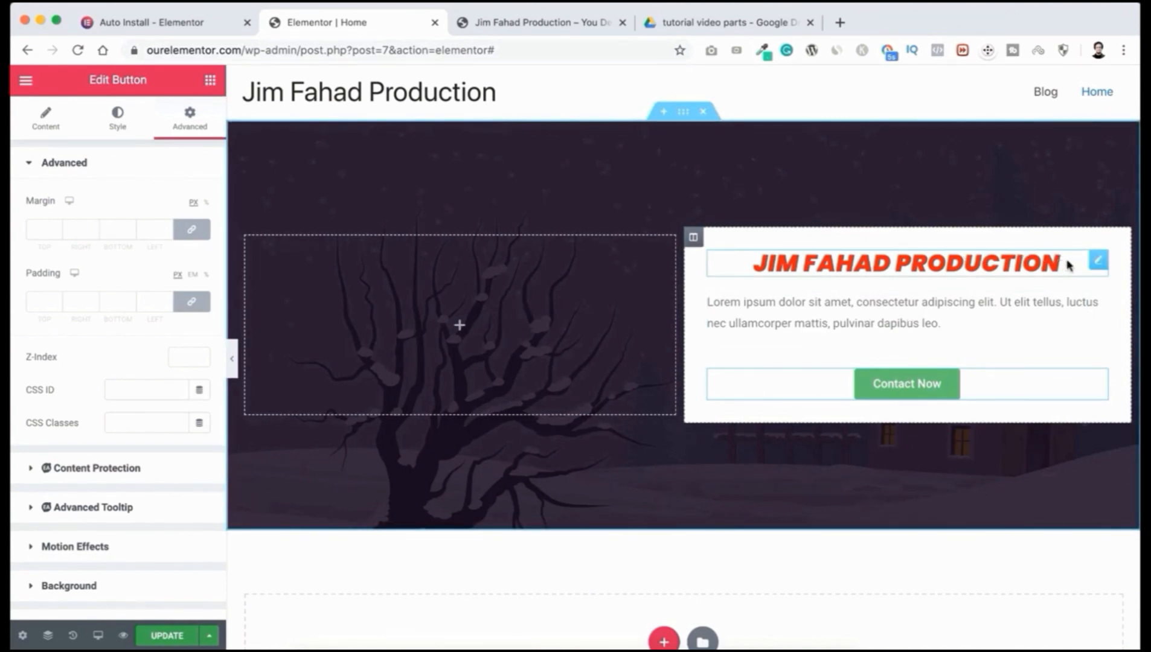
left_click(1099, 261)
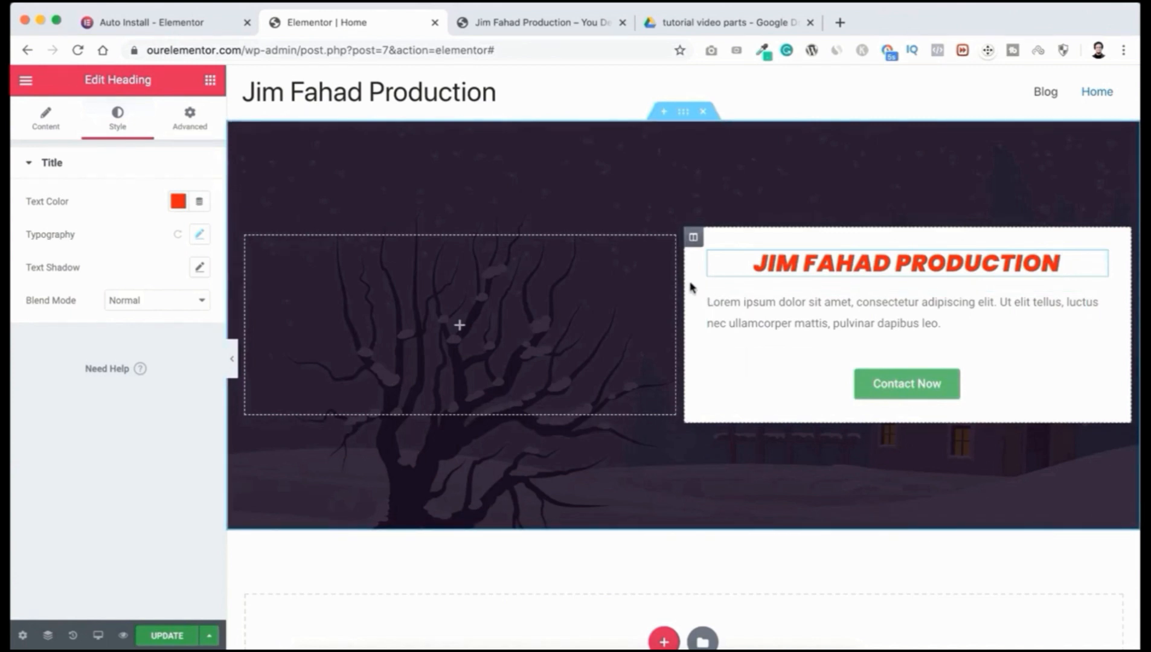
Step: Inspect the intro card column's Layout, Style and Advanced settings, showing 30 padding all round
left_click(694, 239)
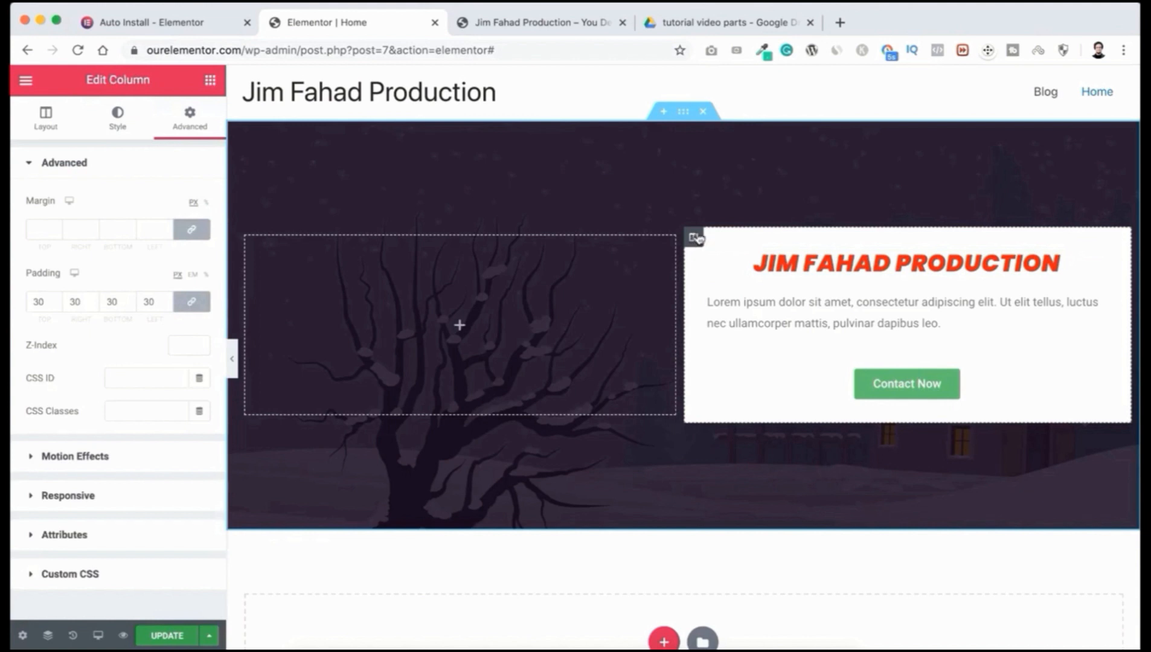
left_click(44, 121)
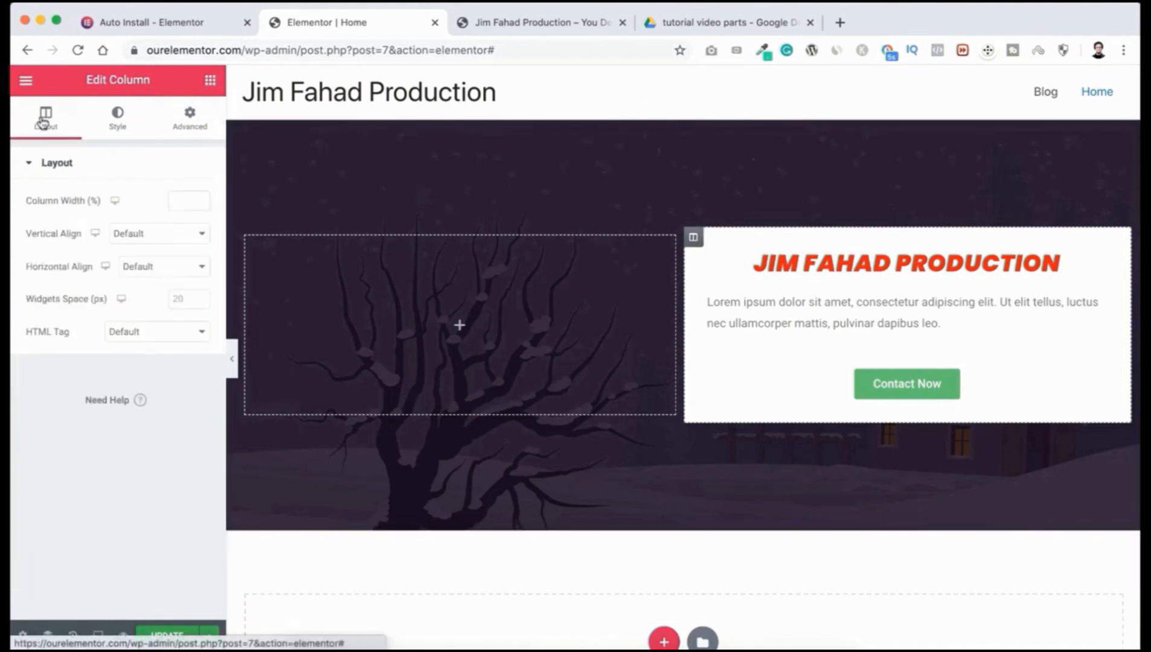
left_click(117, 122)
left_click(188, 121)
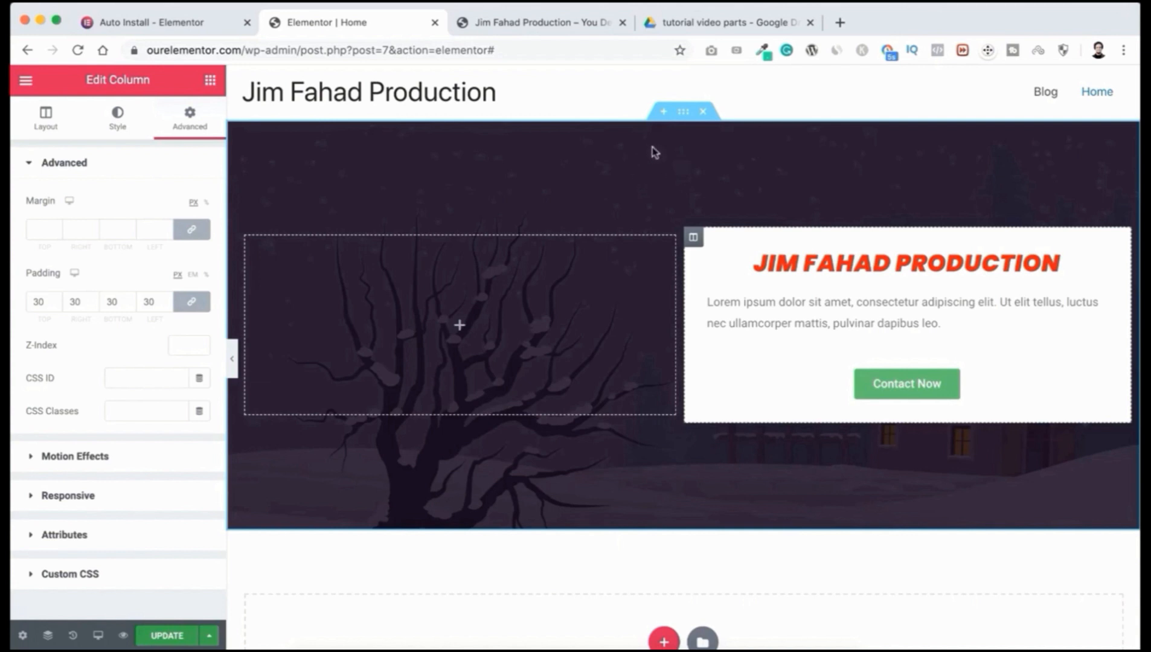
Step: Select the hero section and review its Layout, Background and Advanced settings, with auto side margins
left_click(684, 114)
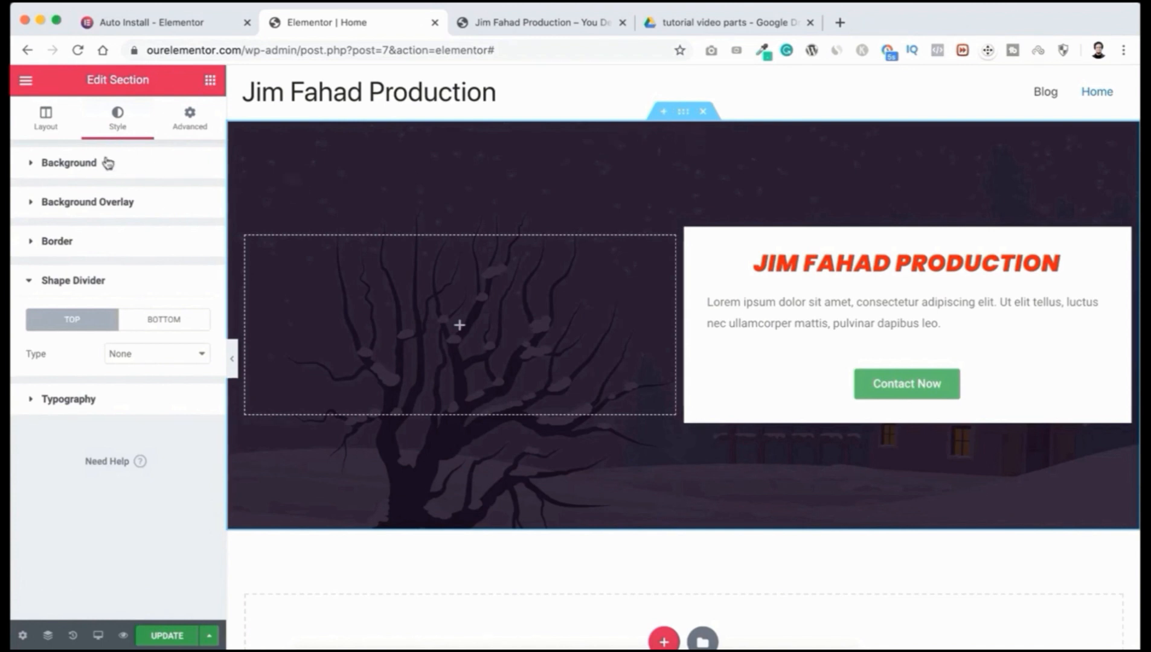
left_click(43, 126)
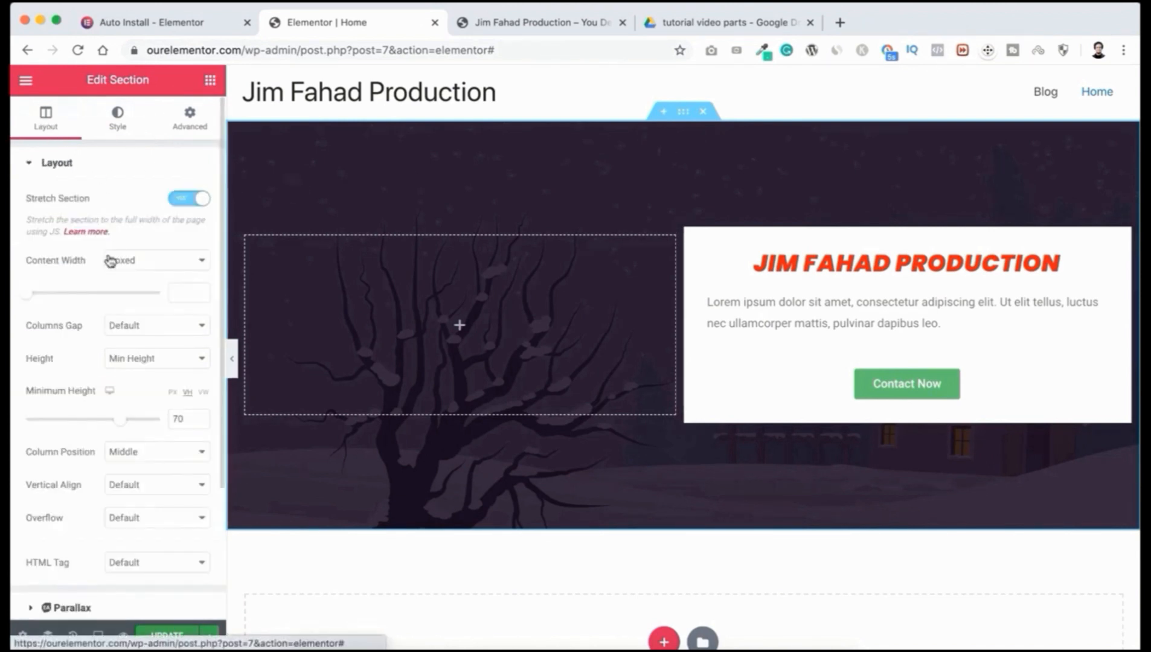
left_click(114, 125)
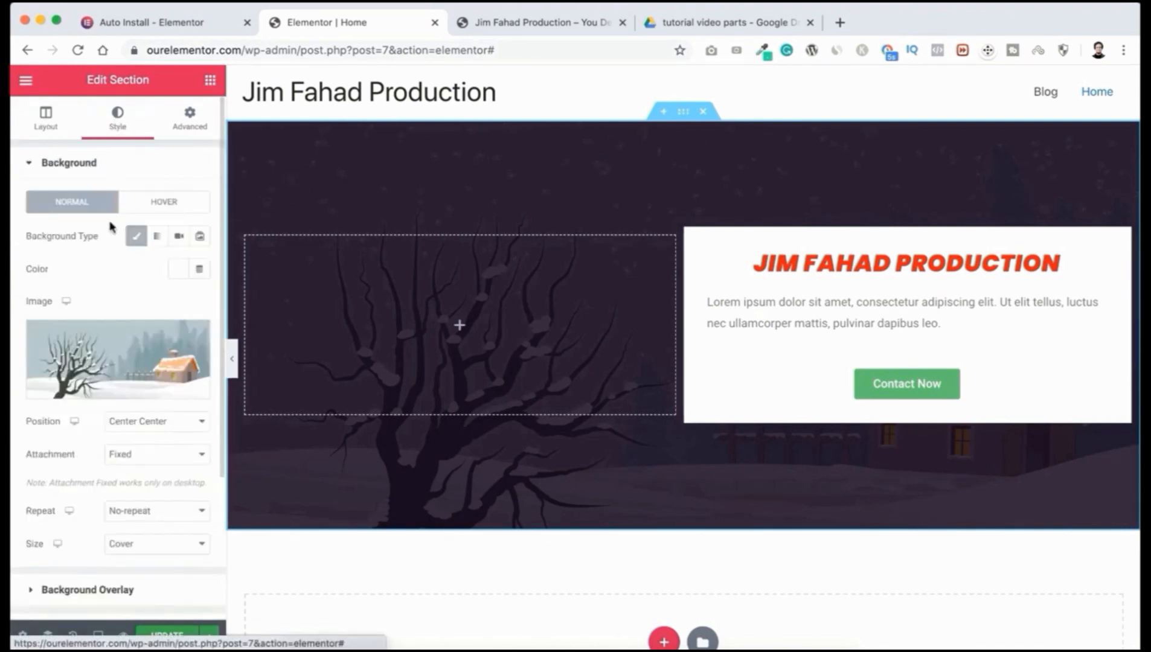
left_click(190, 124)
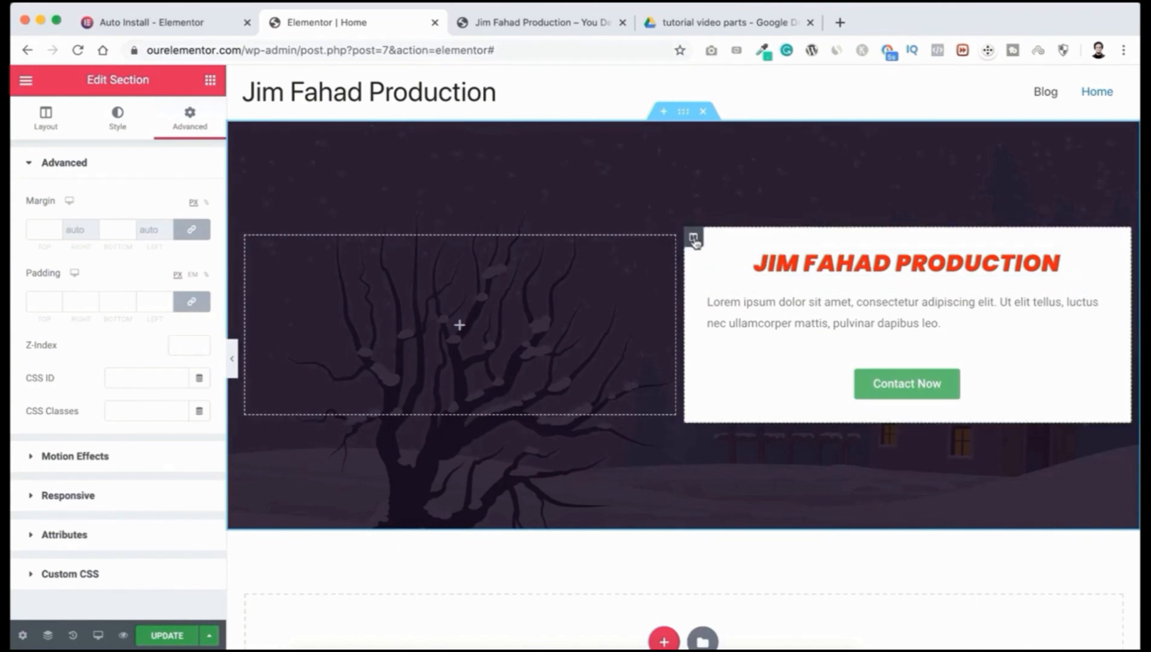
left_click_drag(694, 238, 363, 297)
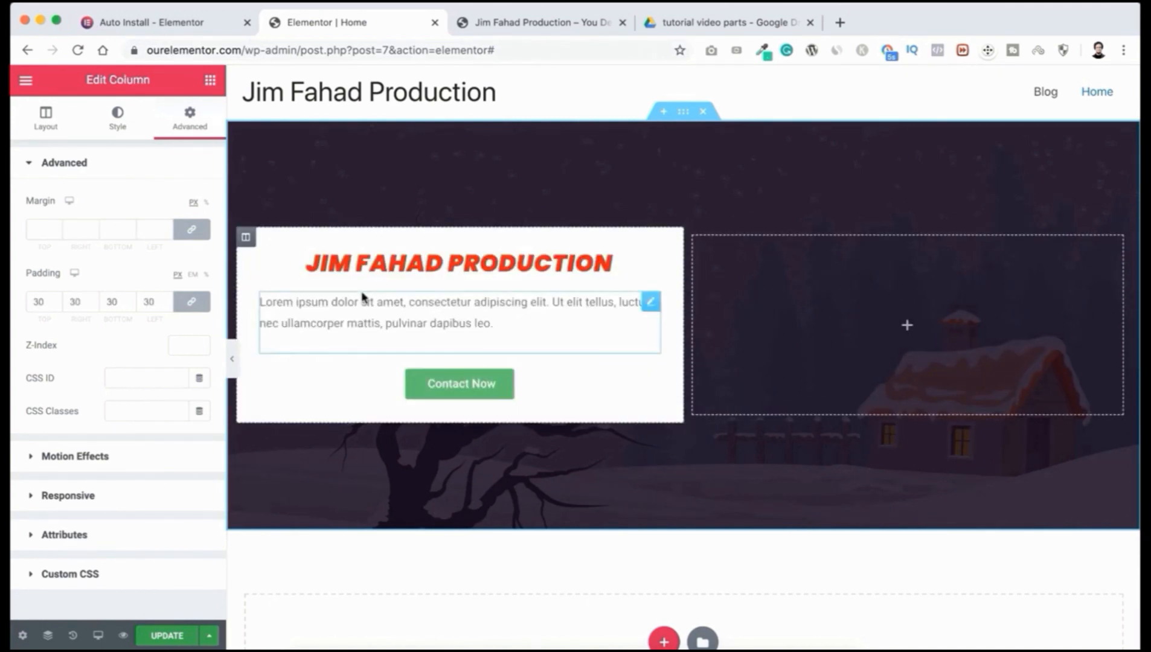
key("ctrl+z")
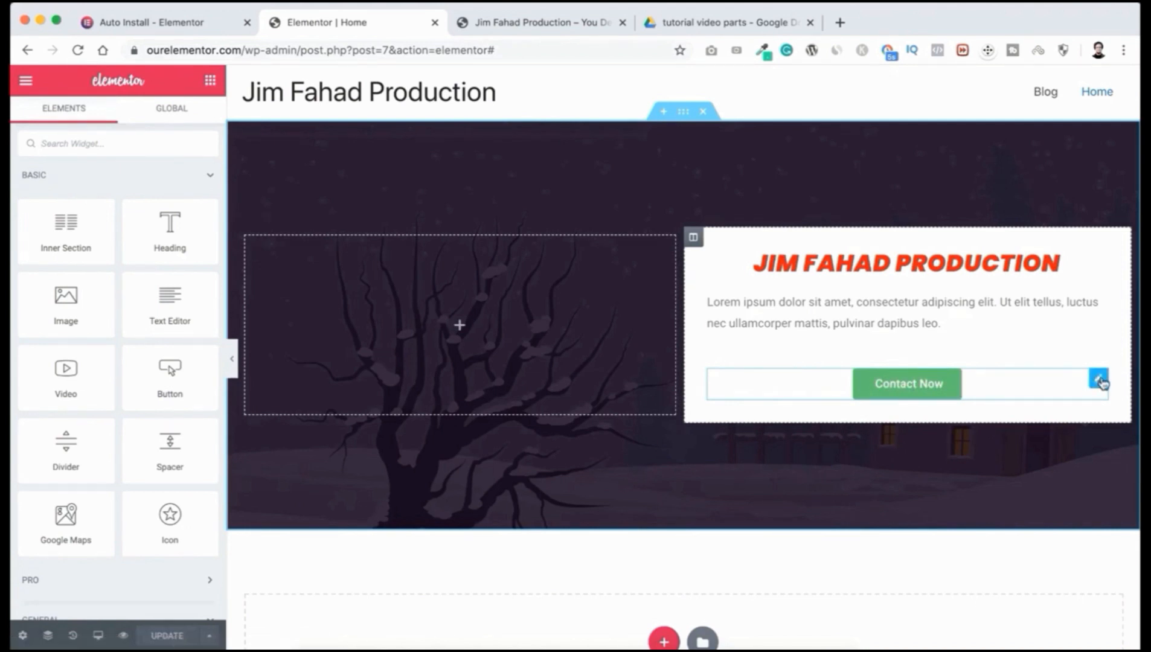
left_click_drag(1098, 378, 592, 336)
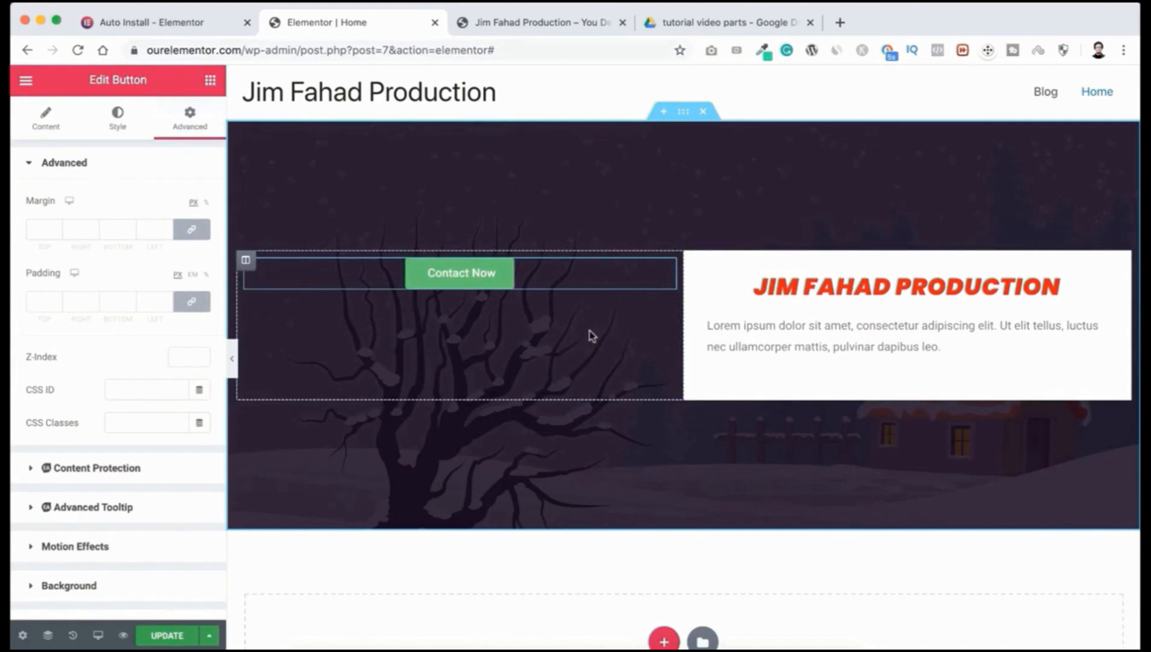
key("super+z")
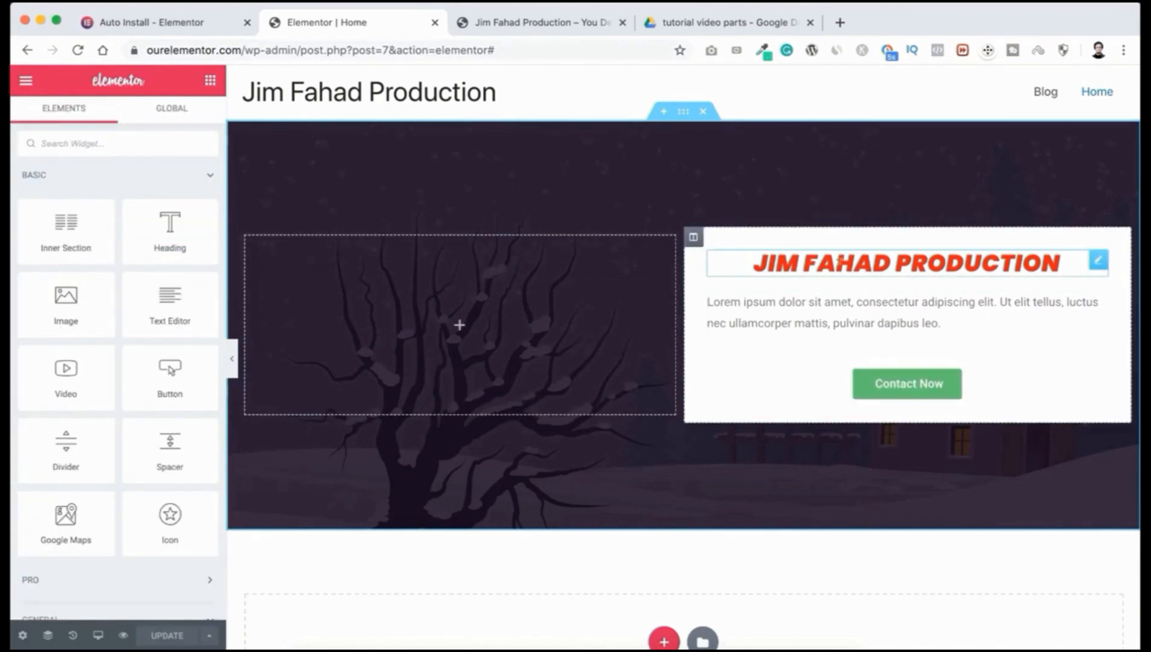
right_click(1096, 266)
left_click(1046, 304)
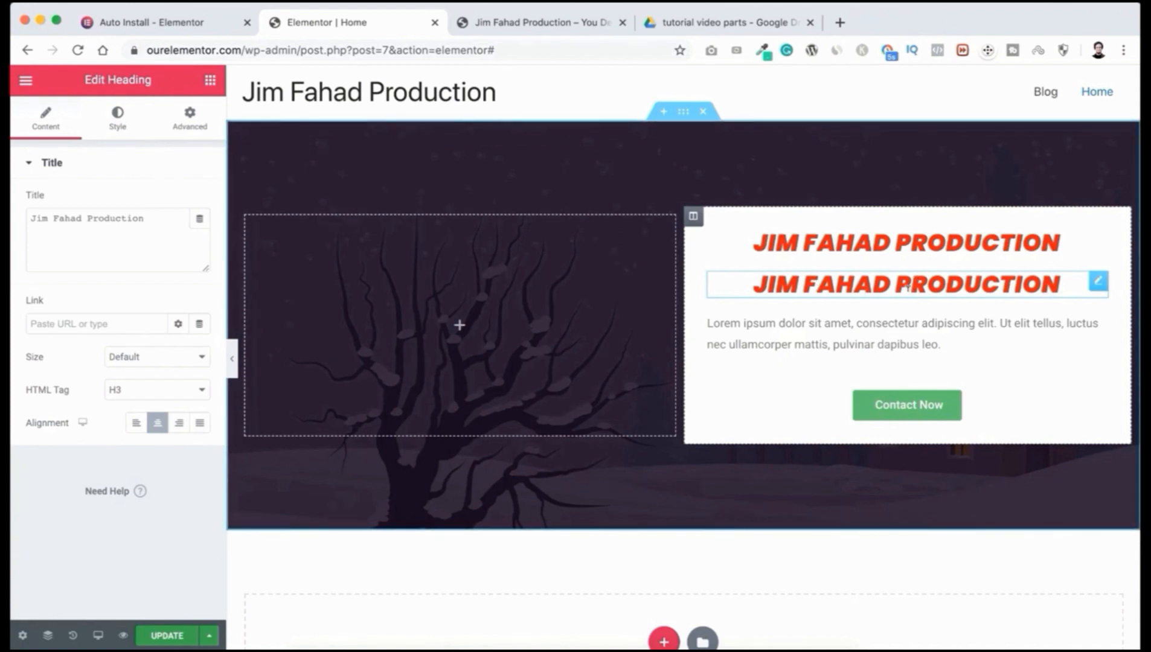
triple_click(863, 283)
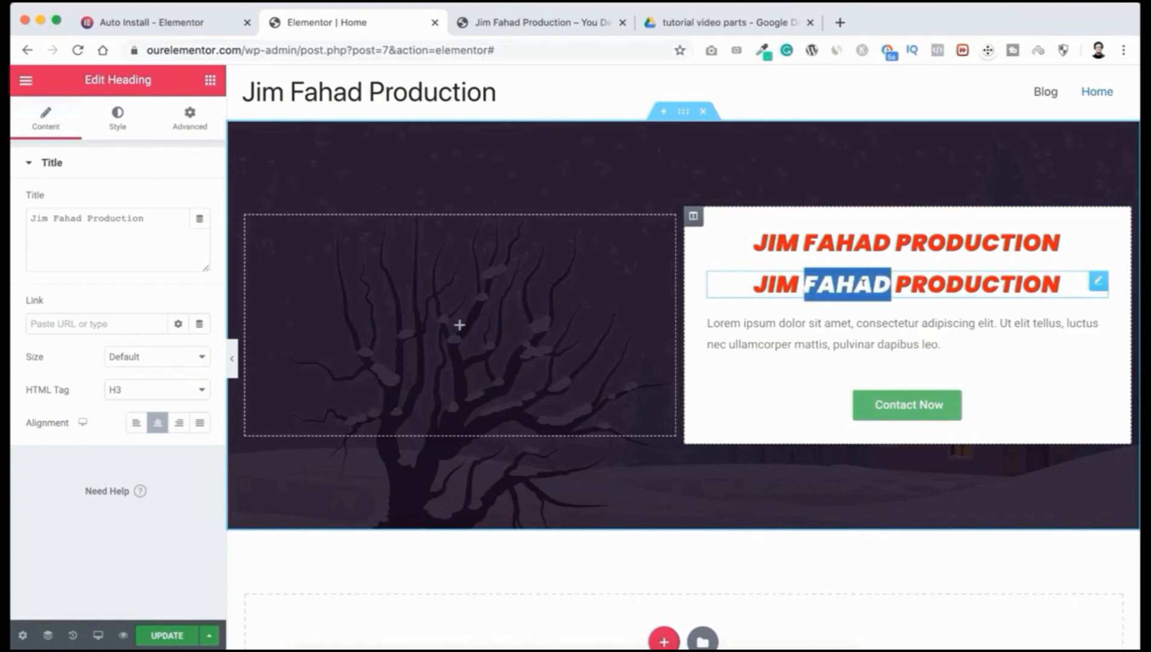
type("Let's go!!!")
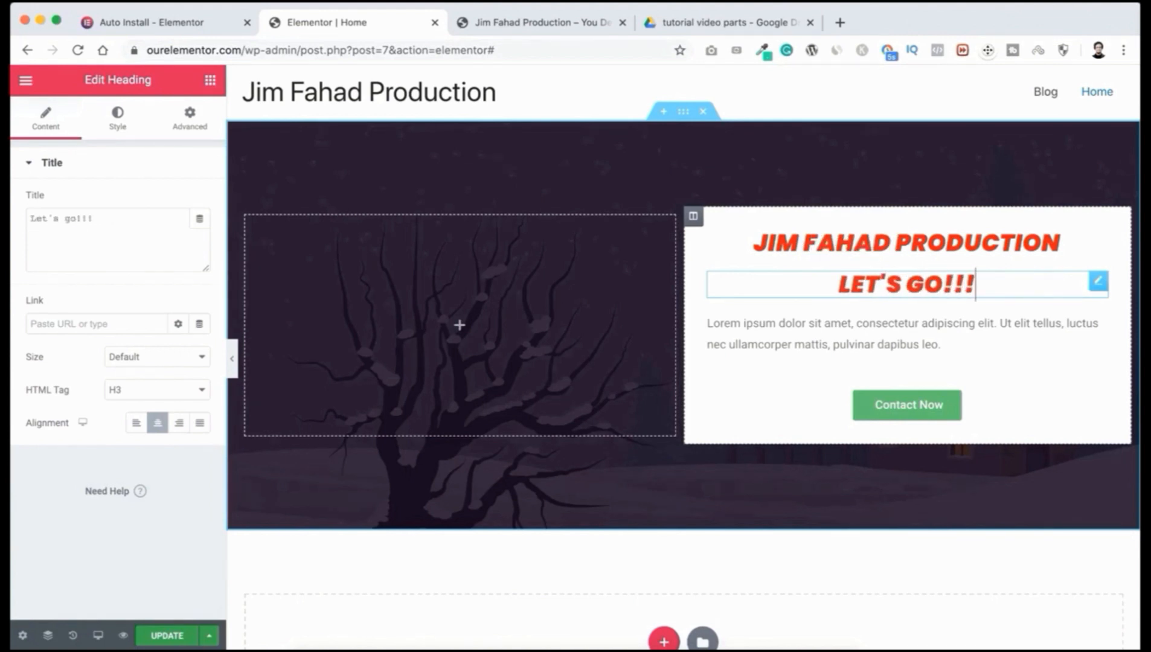
right_click(1099, 287)
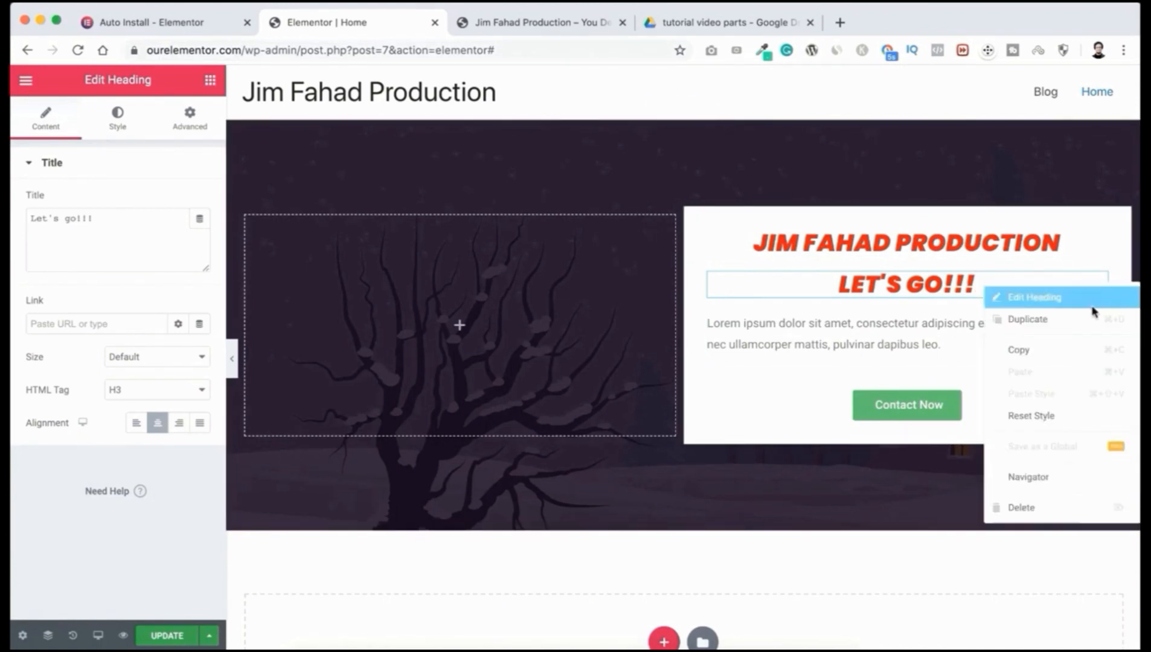
left_click(1035, 507)
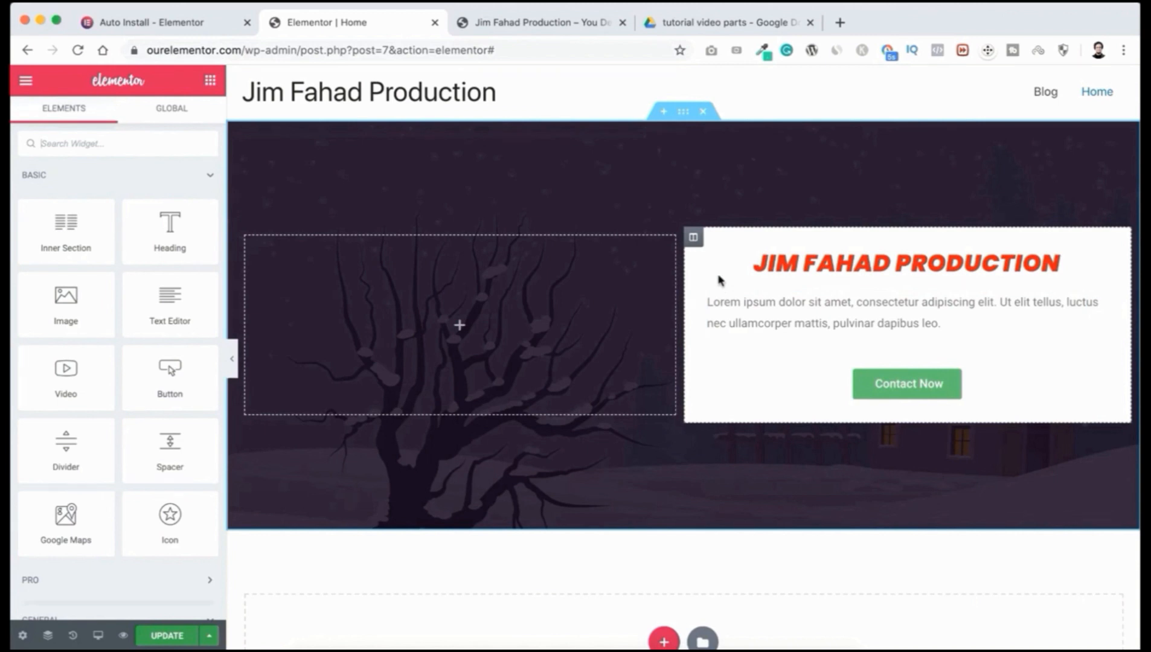
Step: Delete the snowy hero section from its right-click menu, leaving an empty drop area
right_click(694, 240)
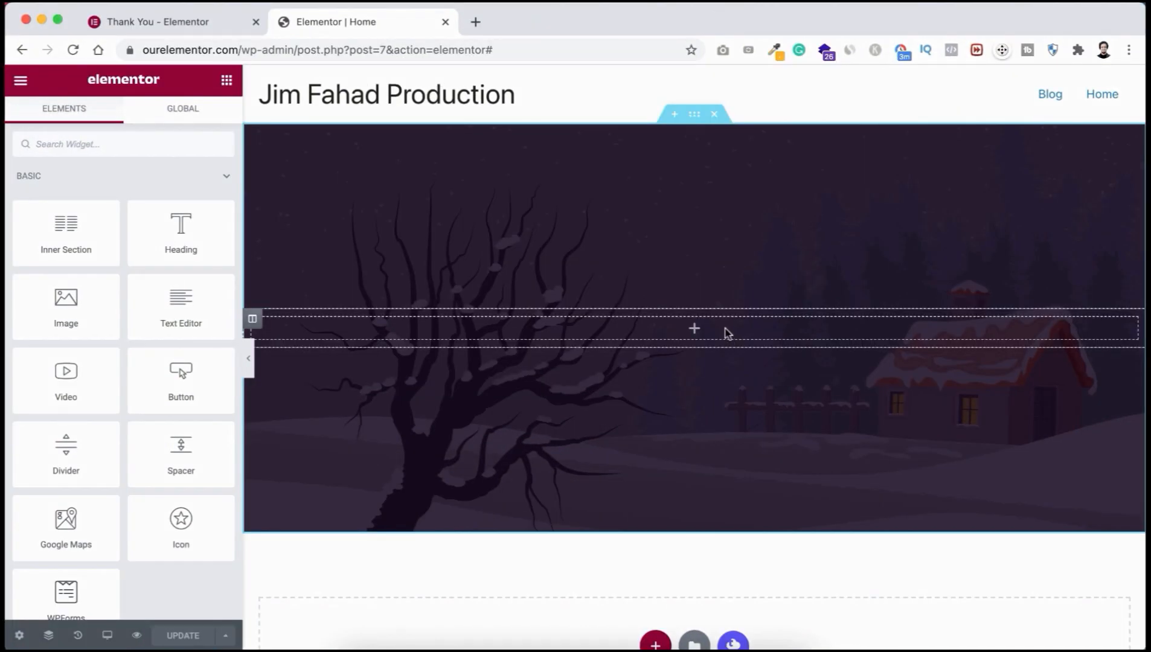
left_click(714, 115)
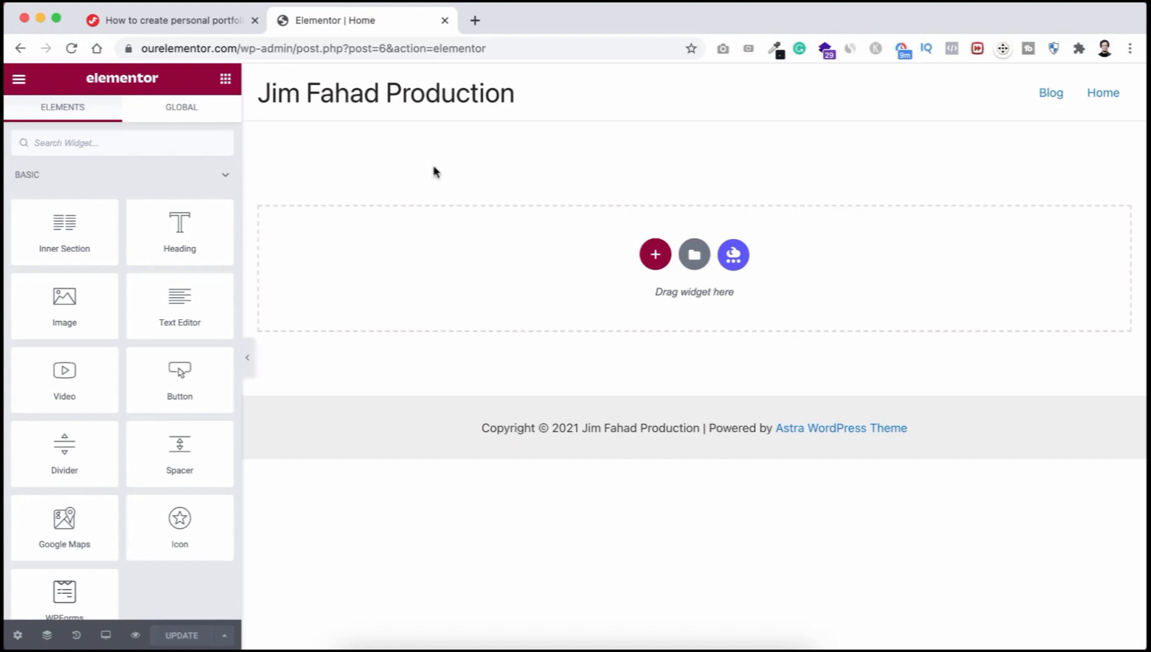
left_click(209, 24)
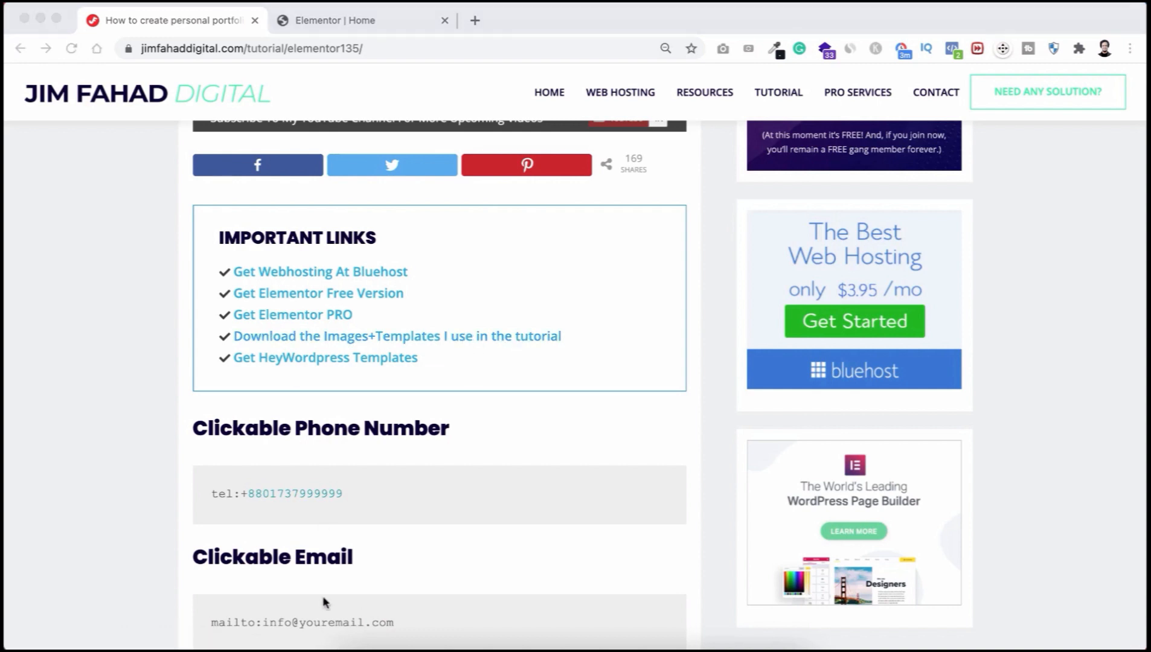
left_click(354, 645)
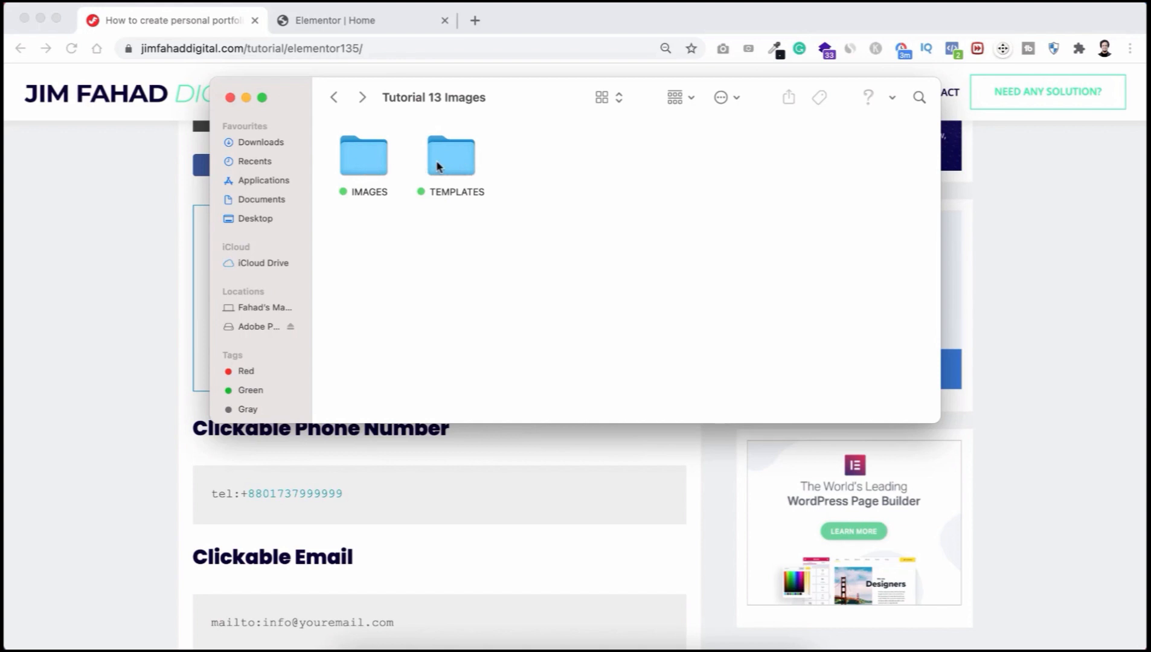
double_click(366, 158)
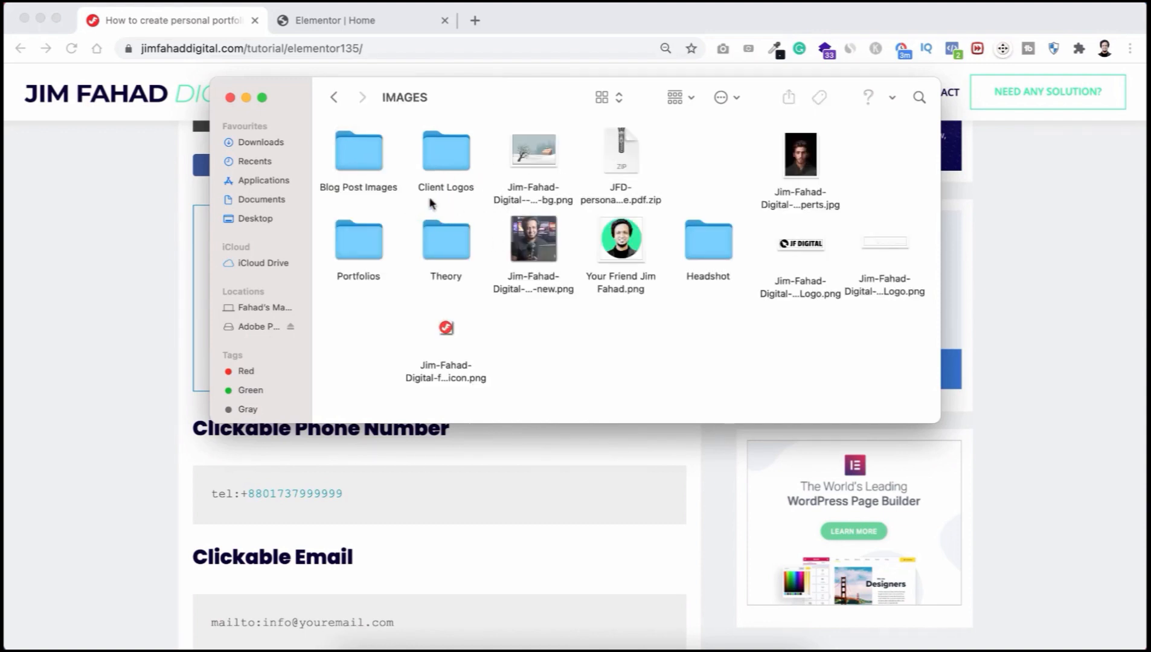
left_click(333, 97)
double_click(444, 156)
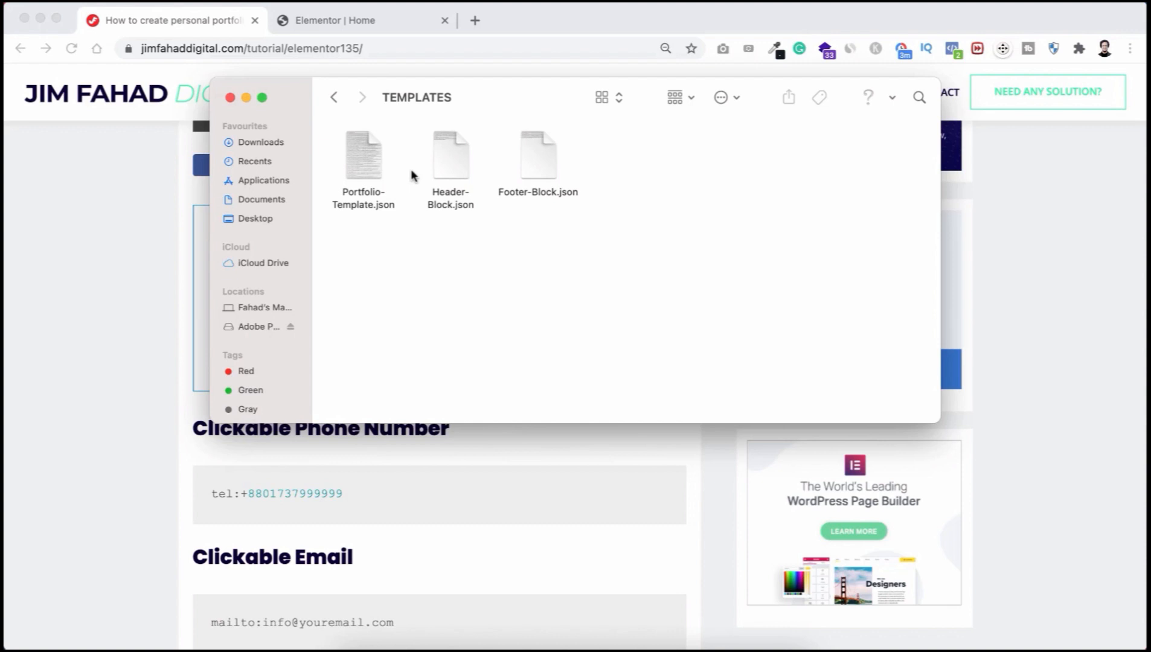
left_click(151, 217)
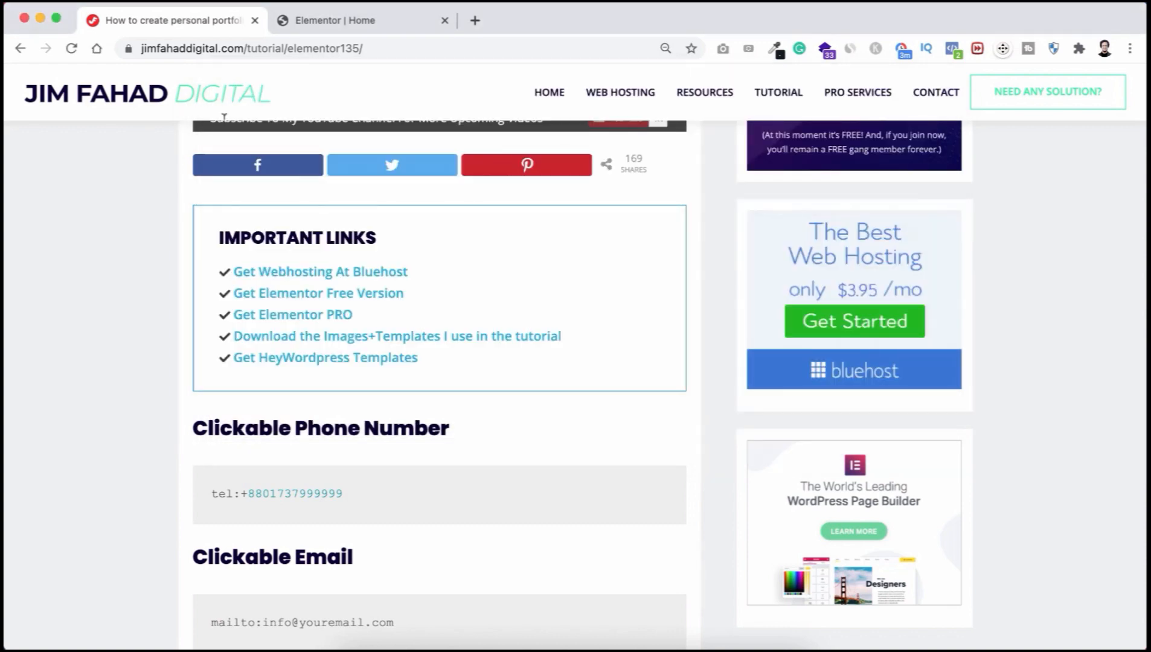
left_click(335, 22)
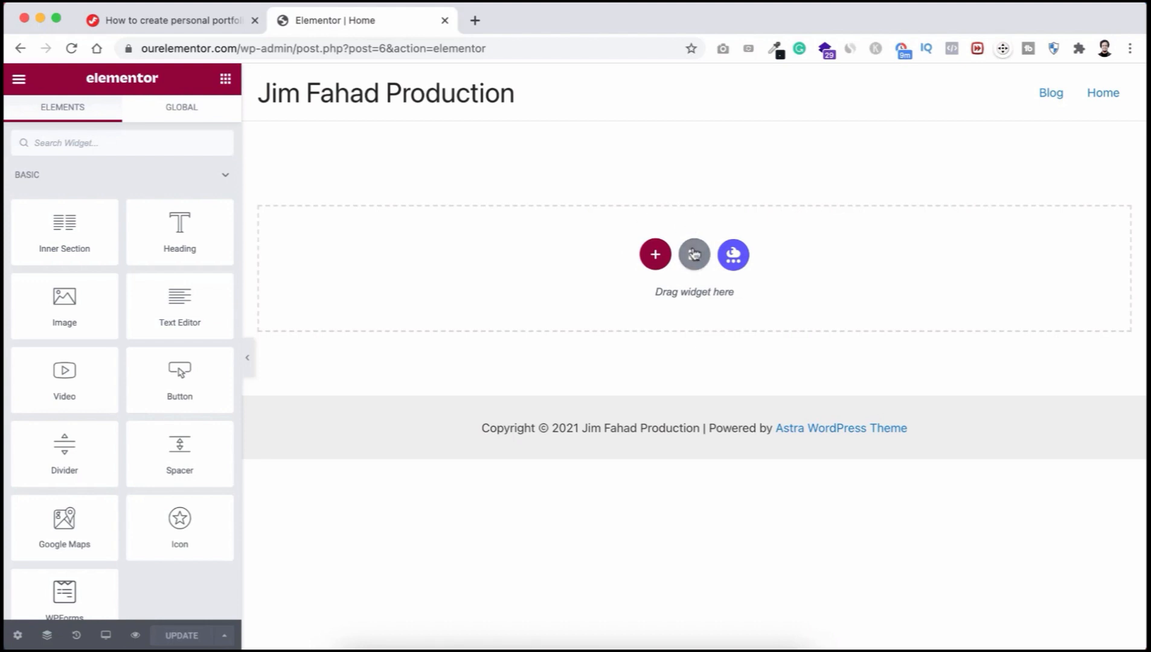
Step: Open the template library's My Templates import screen, then switch to the Dashboard browser tab
left_click(695, 256)
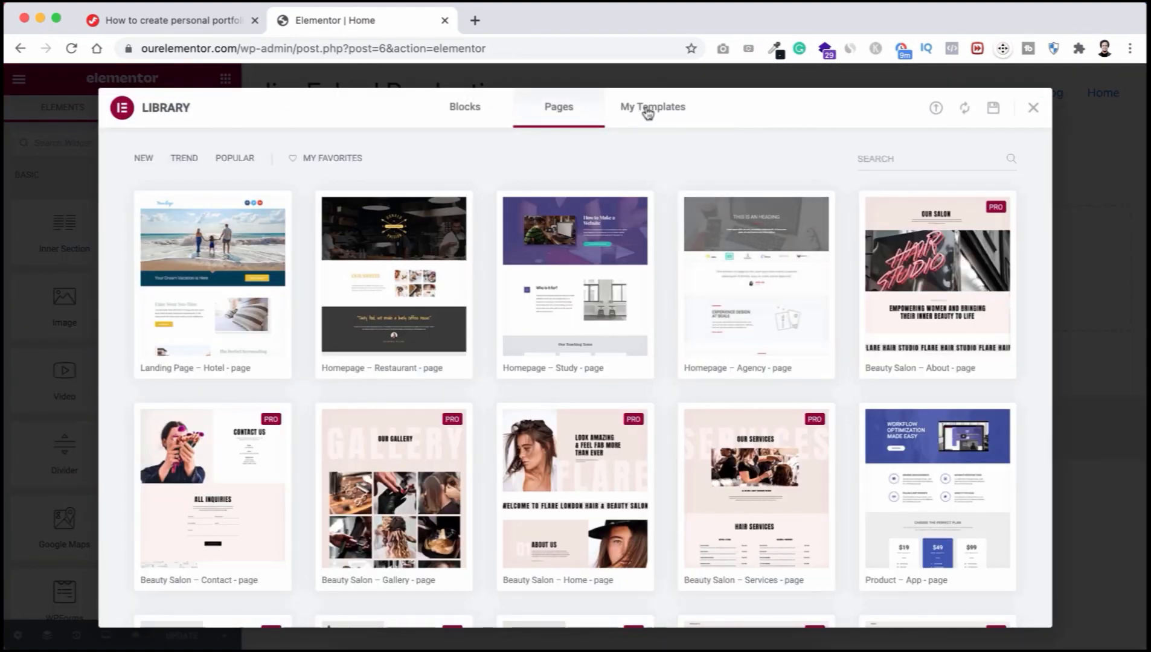
left_click(648, 114)
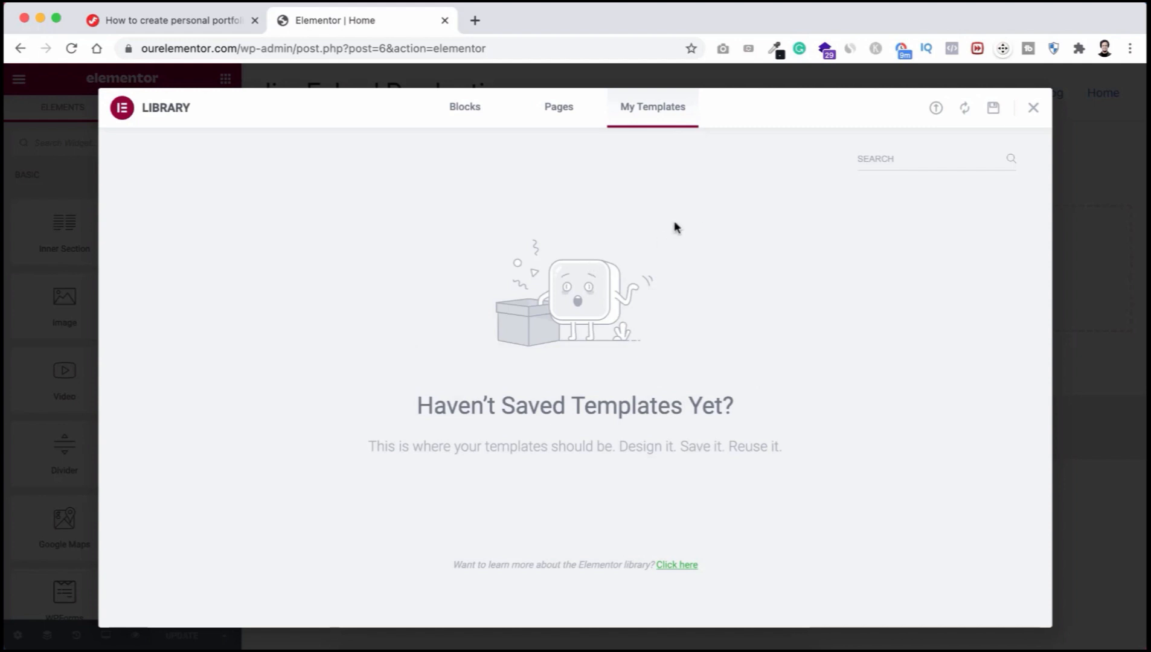
left_click(935, 110)
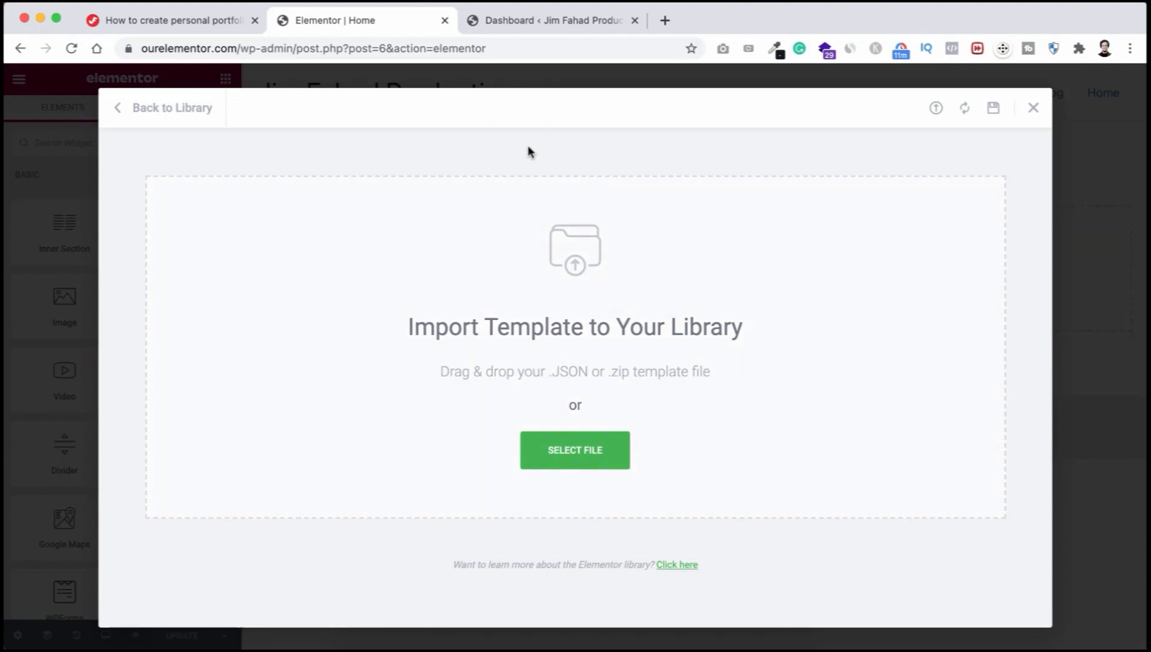
left_click(551, 24)
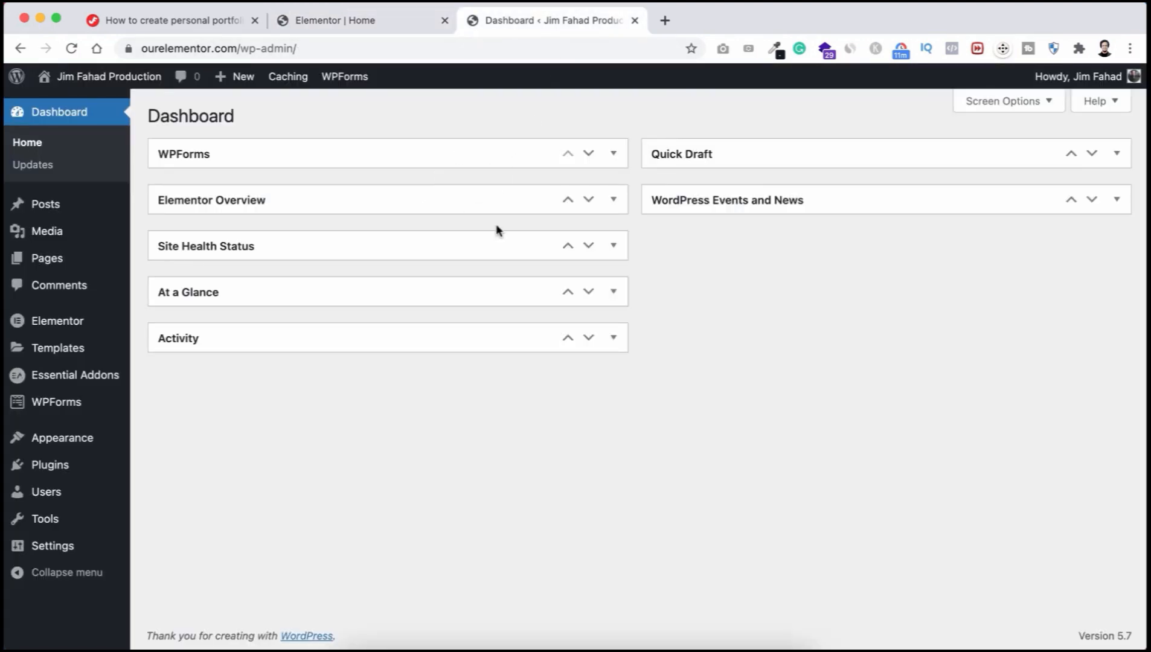
Step: Enable all Essential Addons elements in its settings, save, and go back to the Elementor tab
mouse_move(61, 474)
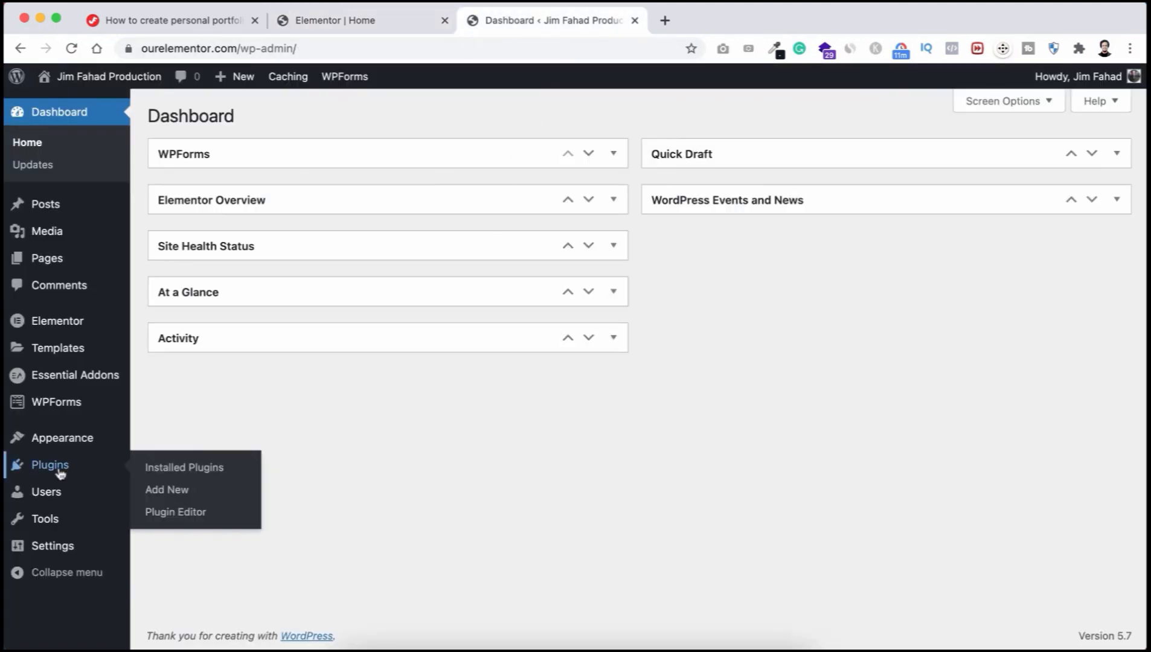
left_click(186, 471)
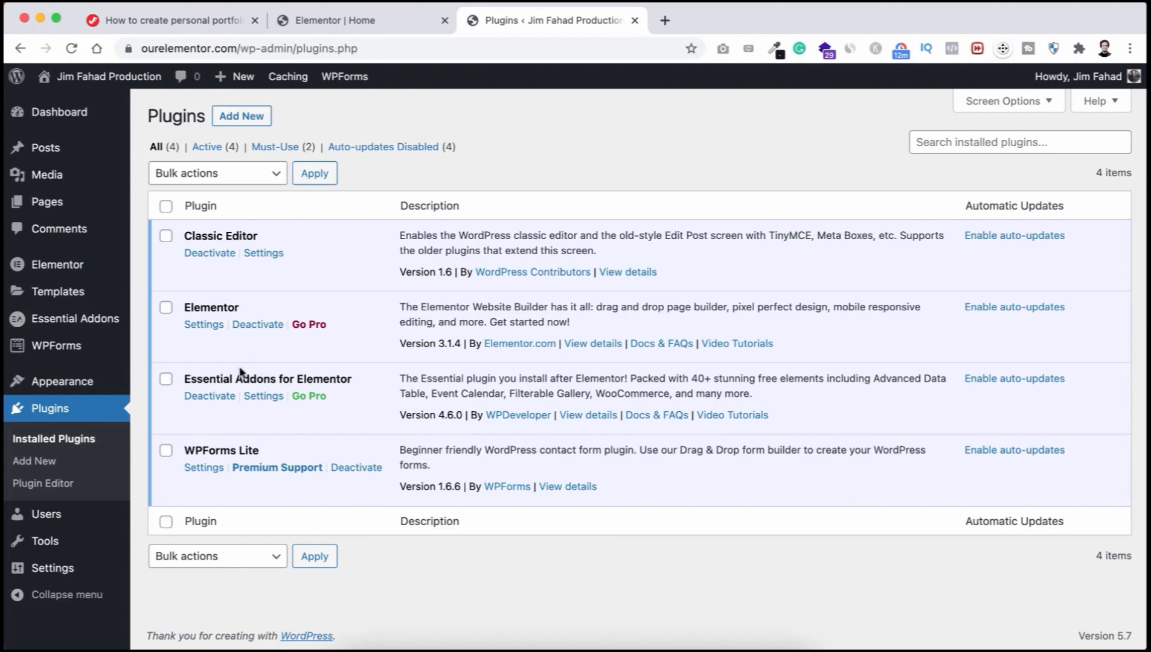
left_click(262, 397)
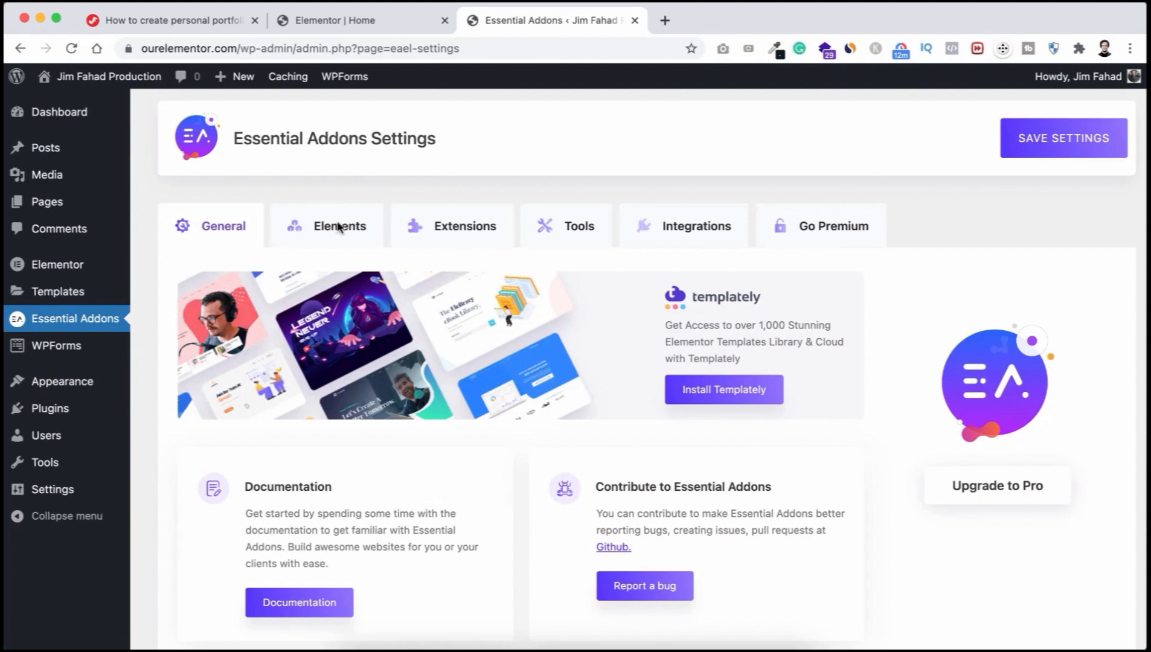
left_click(333, 228)
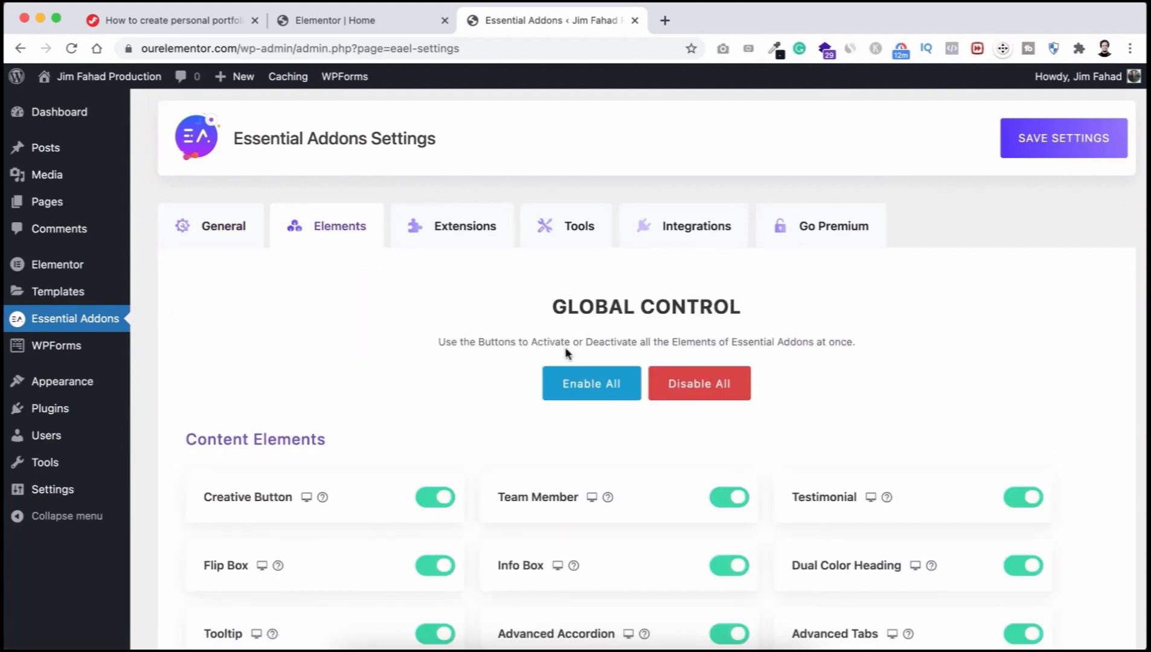
left_click(591, 390)
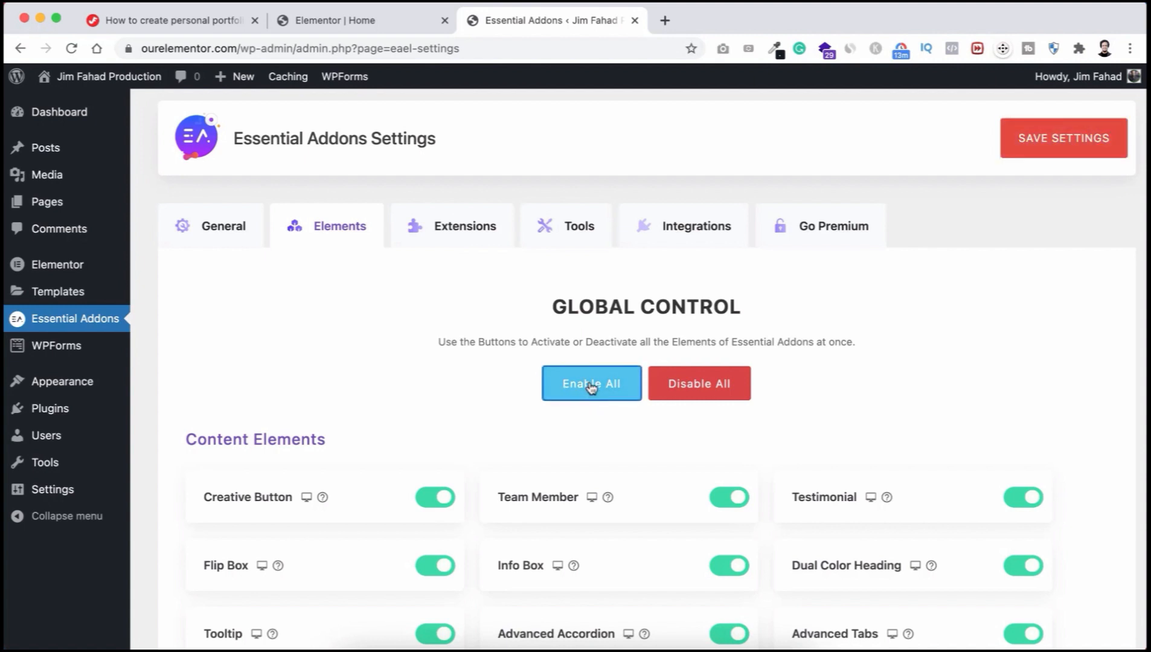
left_click(1041, 142)
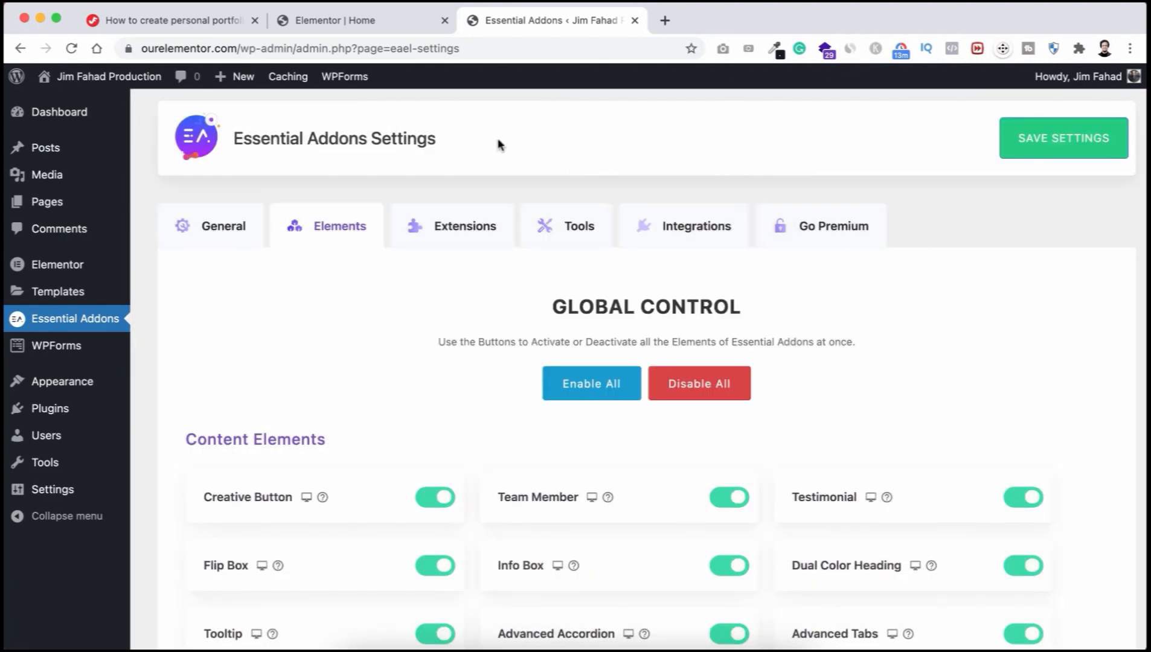
left_click(379, 20)
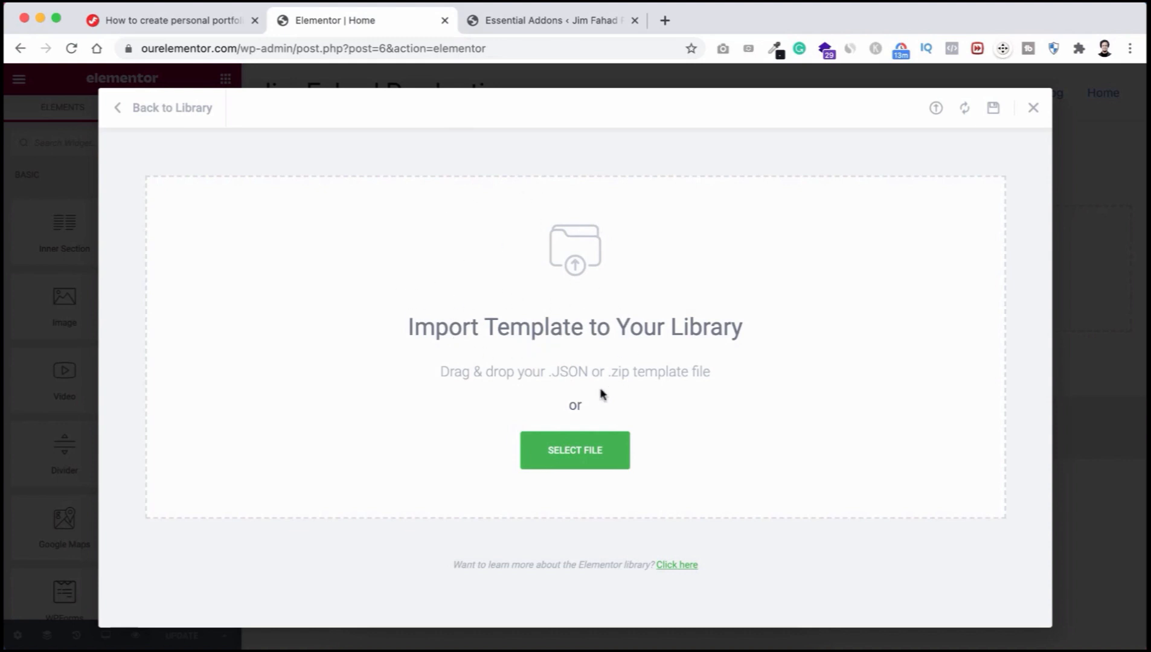
Step: Import TEMPLATES/Portfolio-Template.json and insert it into the Home page, accepting its document settings
left_click(577, 461)
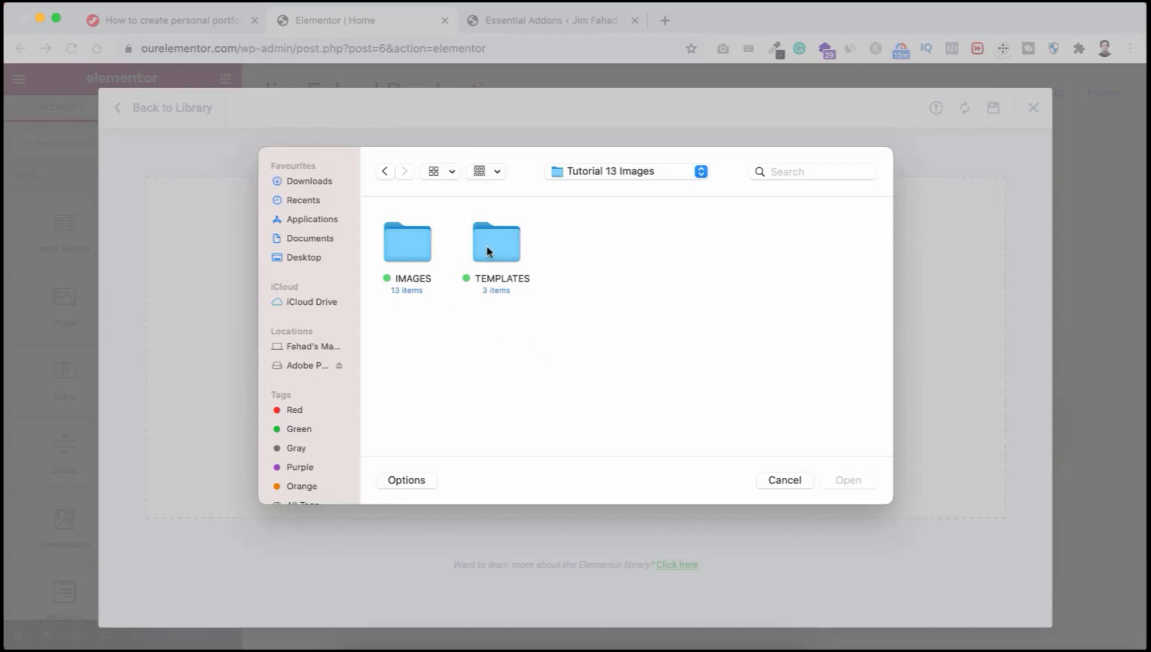
double_click(488, 249)
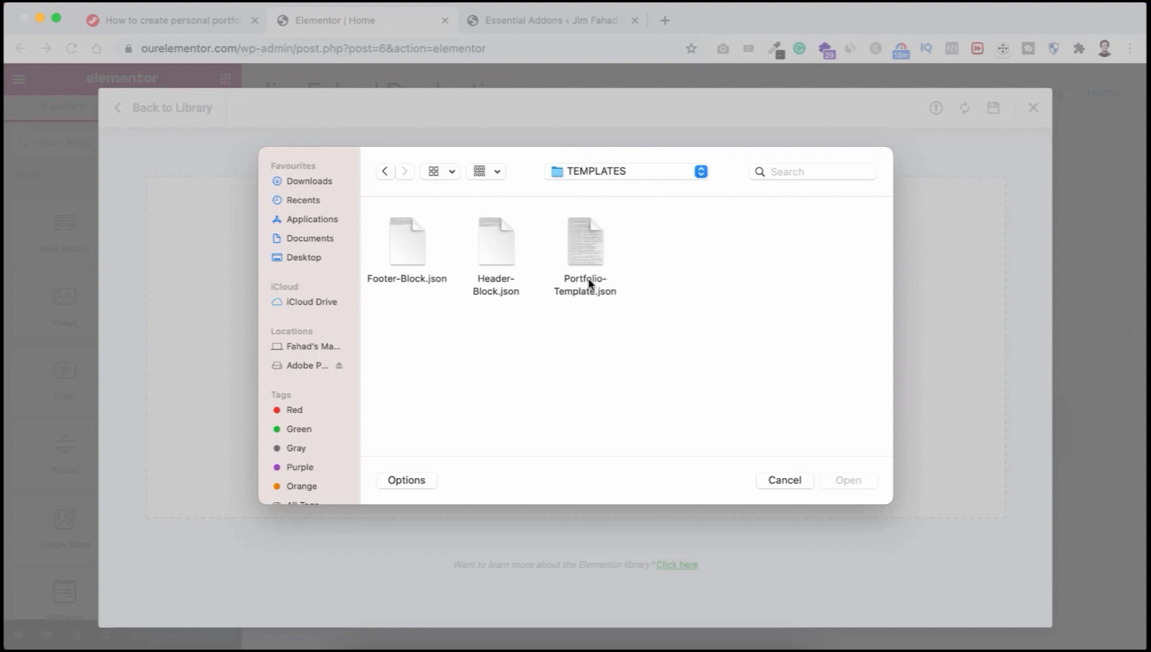
left_click(590, 253)
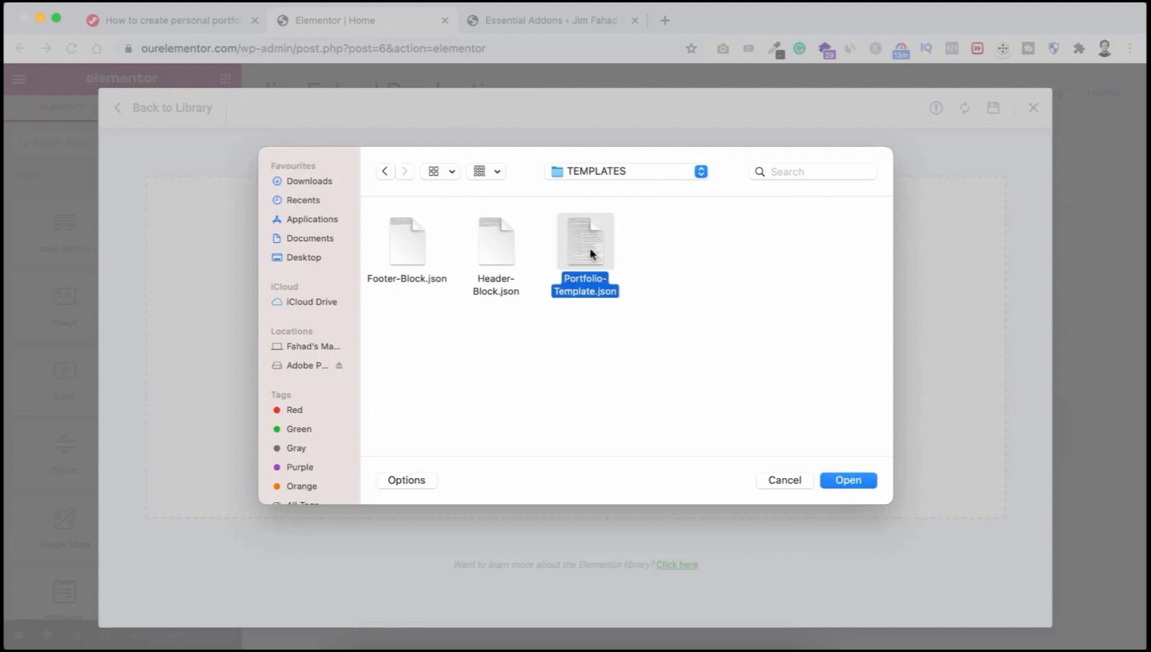
left_click(843, 480)
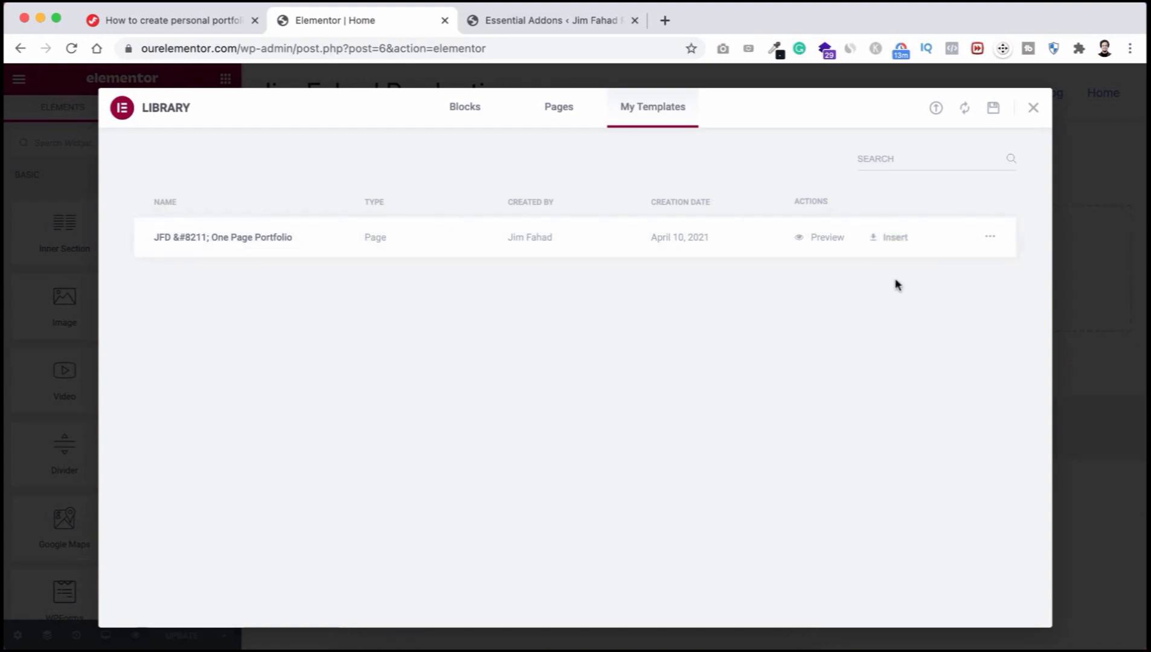
left_click(887, 240)
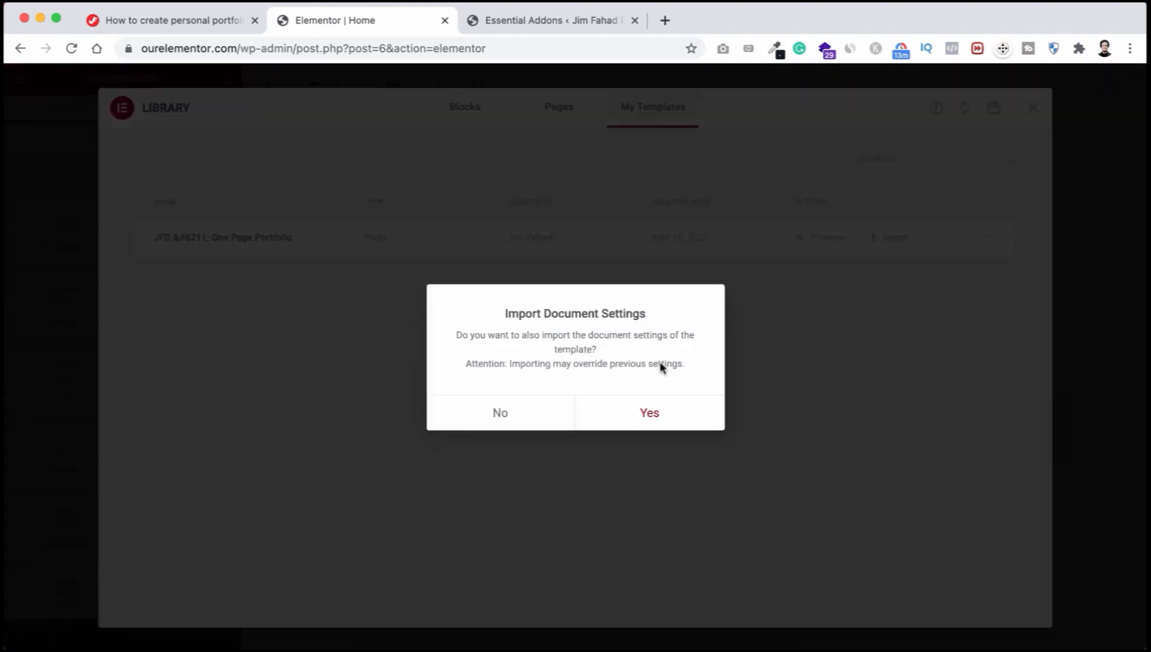
left_click(657, 422)
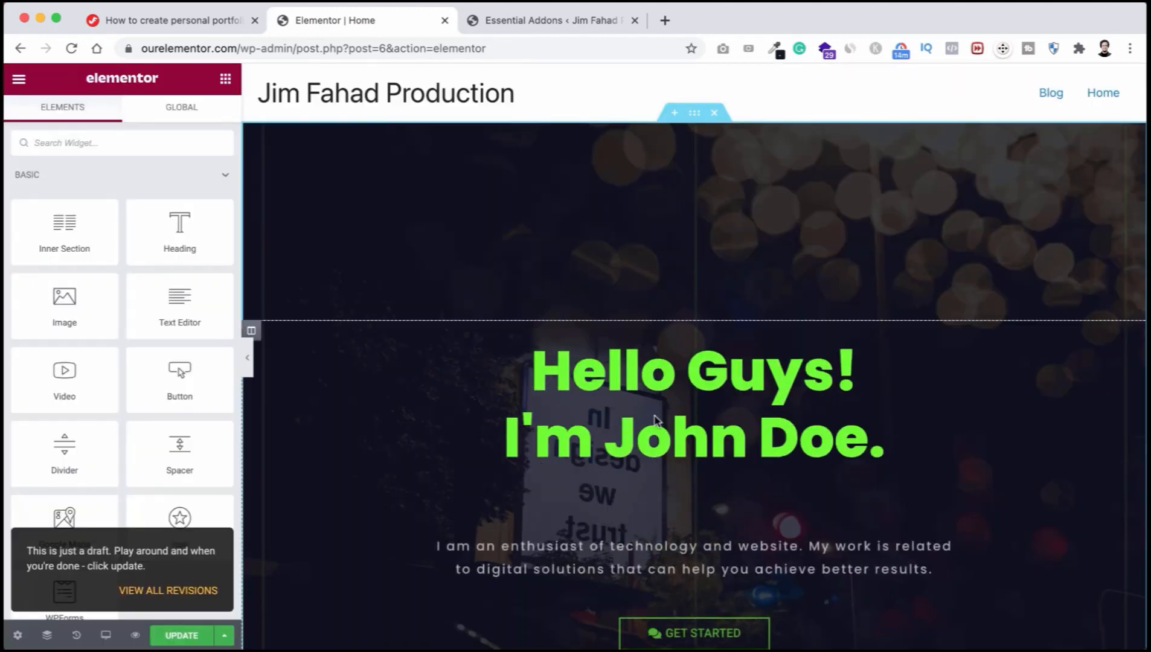
scroll(655, 412, "down", 12)
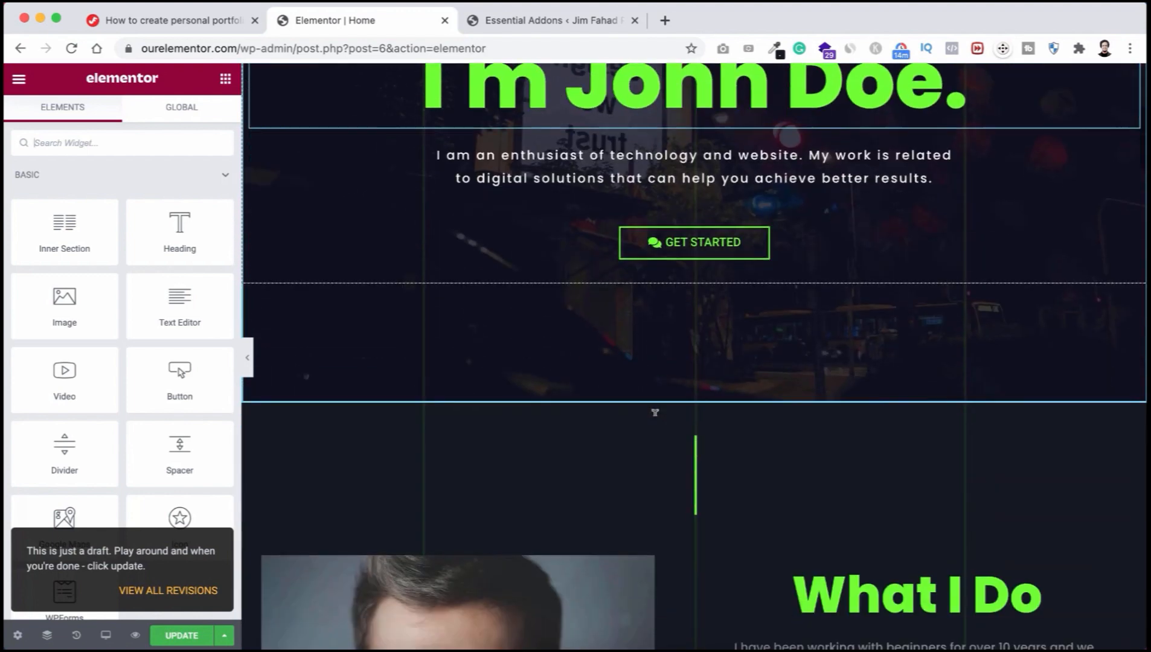
scroll(656, 422, "down", 10)
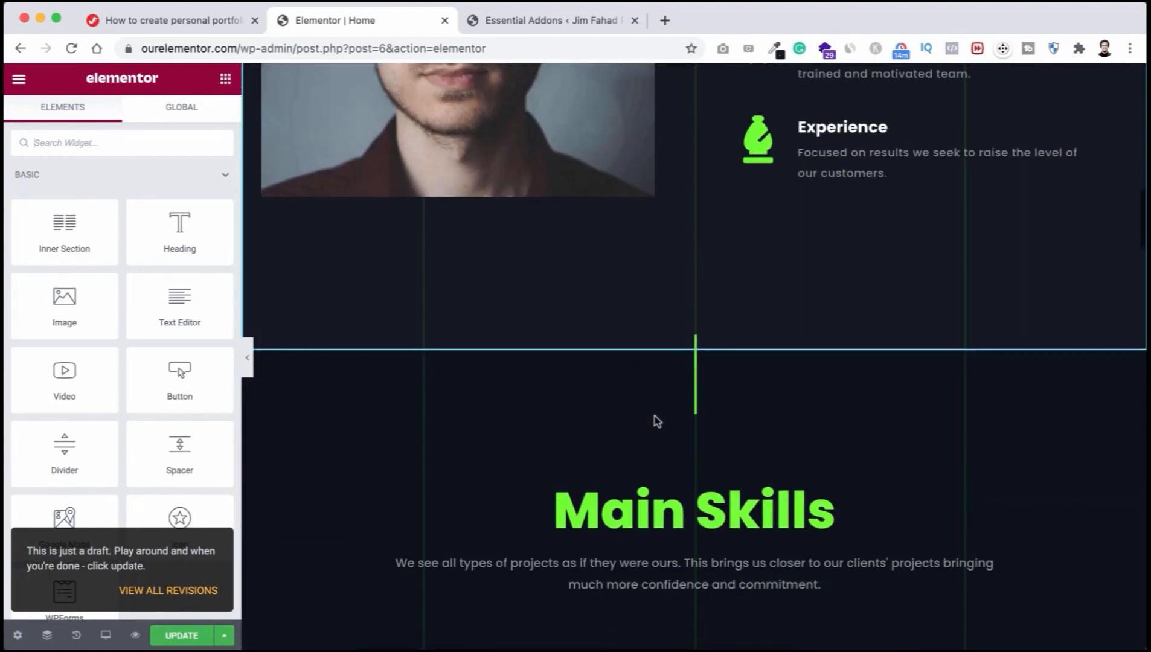
scroll(657, 421, "down", 15)
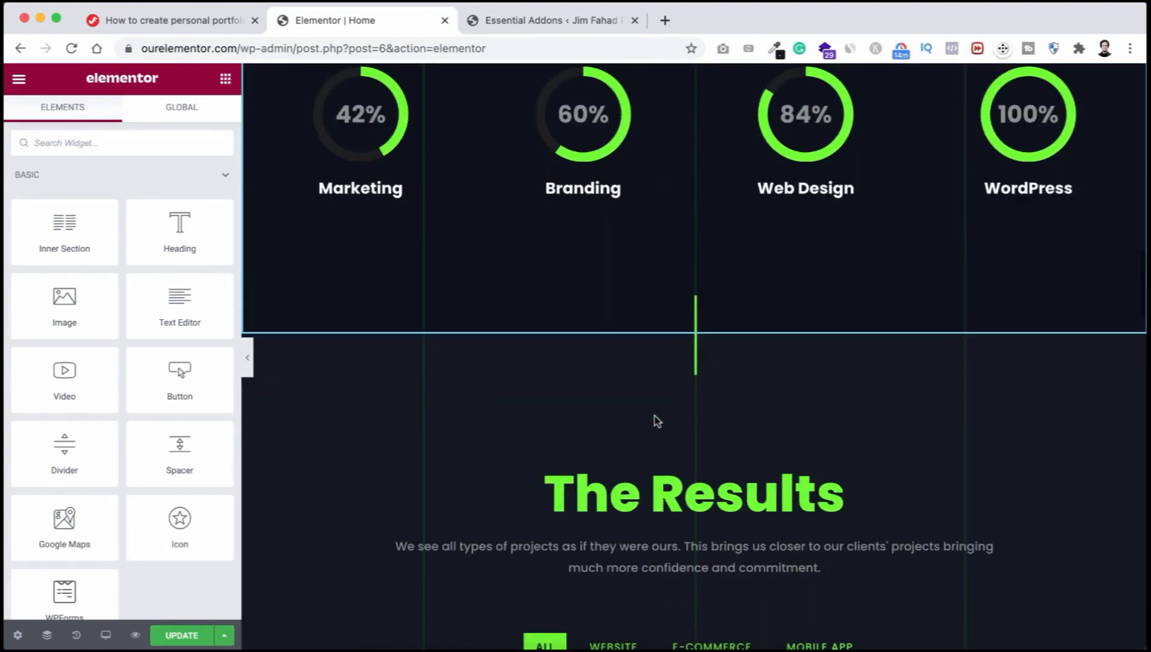
scroll(657, 421, "down", 15)
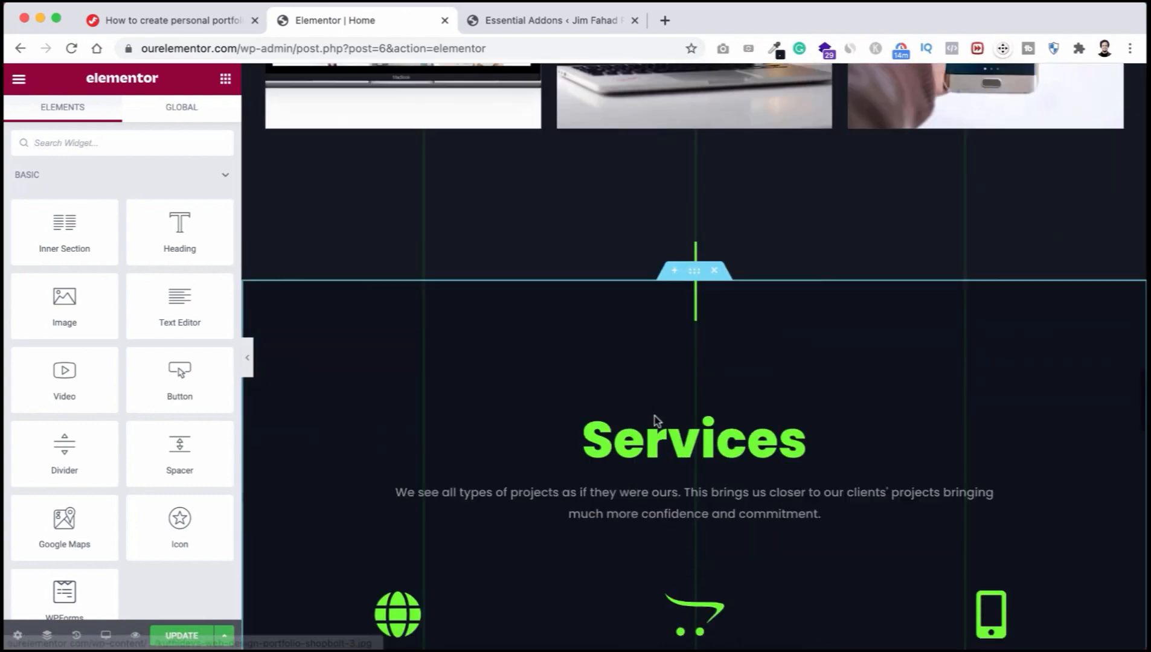
scroll(657, 422, "down", 15)
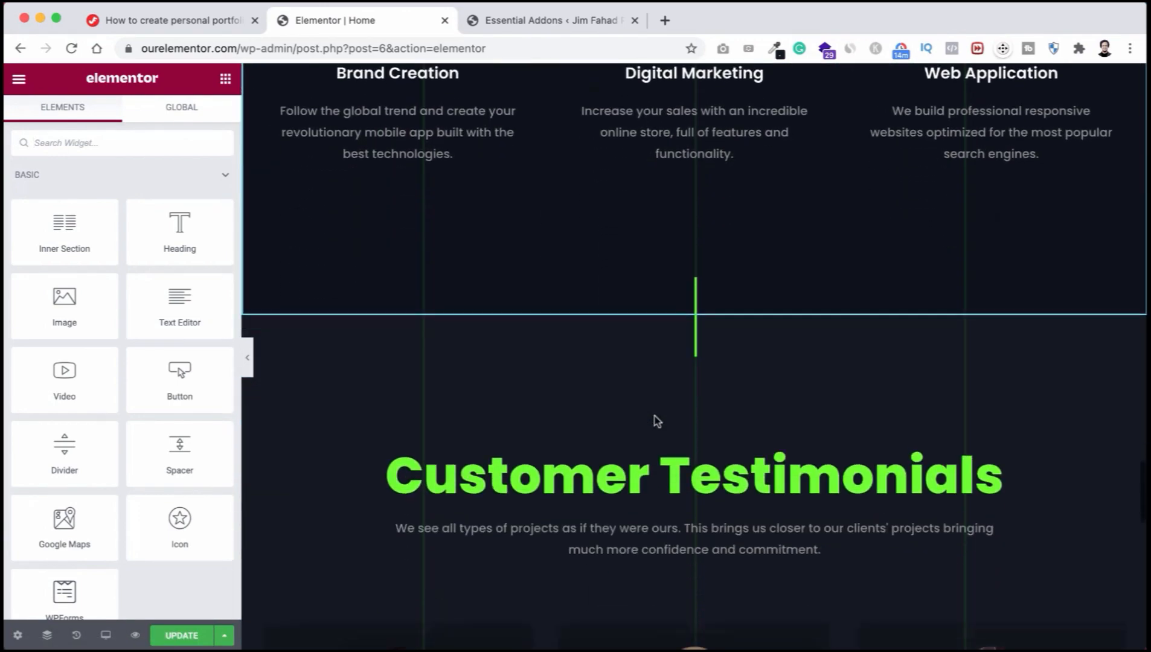
scroll(656, 421, "down", 5)
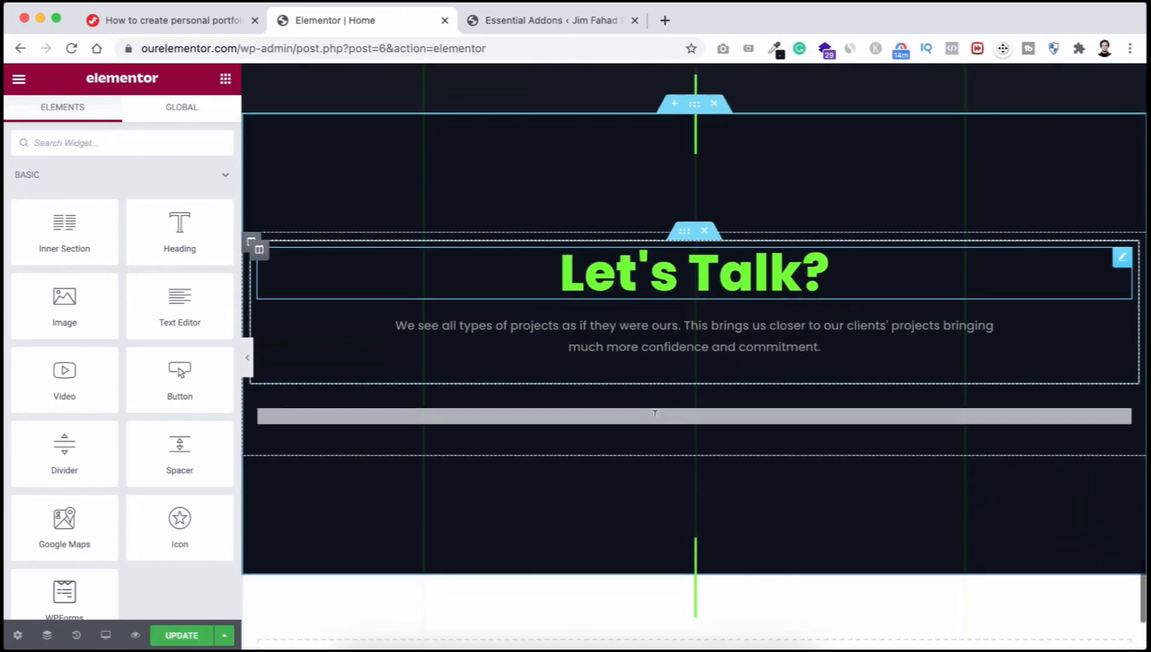
scroll(668, 266, "up", 20)
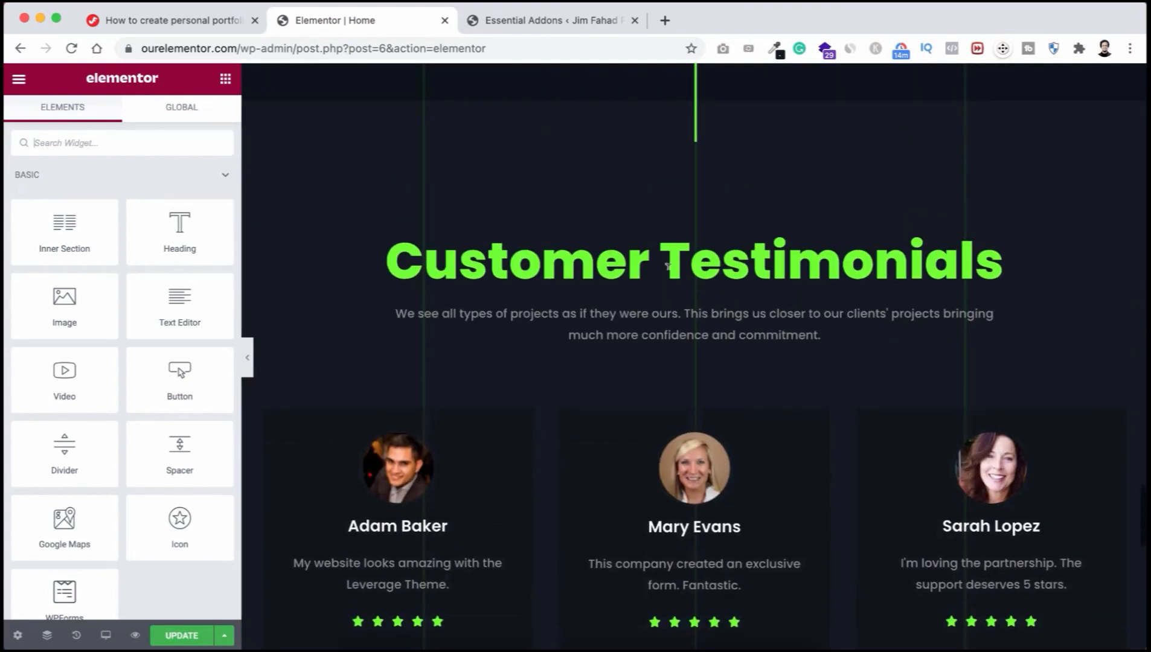
scroll(669, 265, "up", 20)
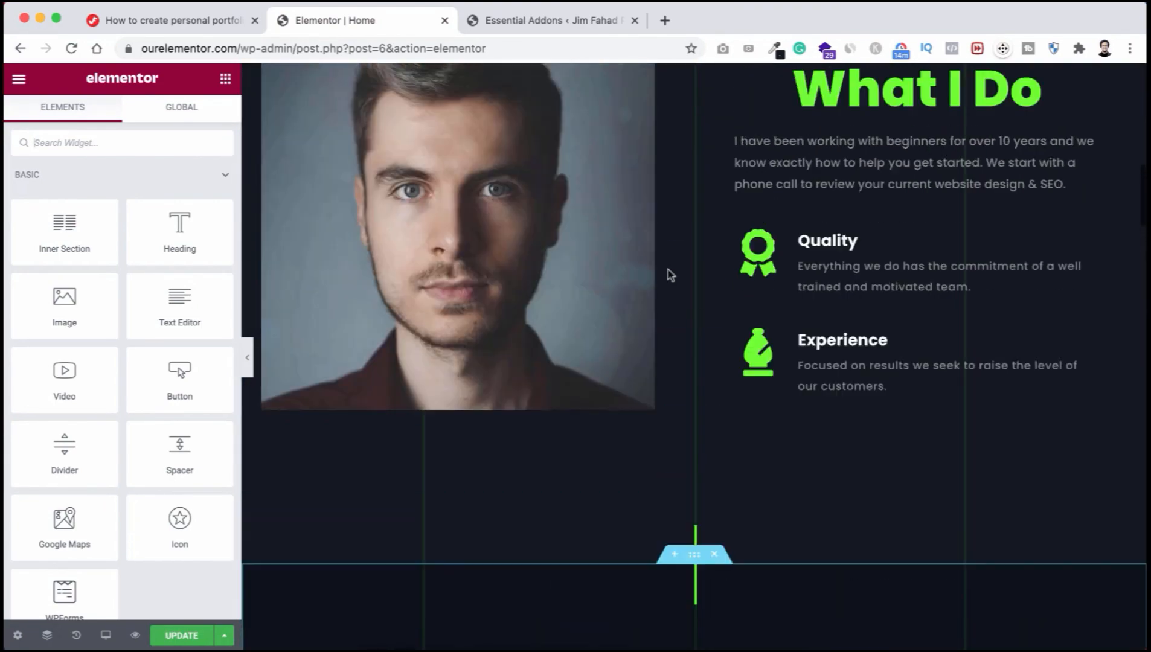
scroll(668, 274, "down", 2)
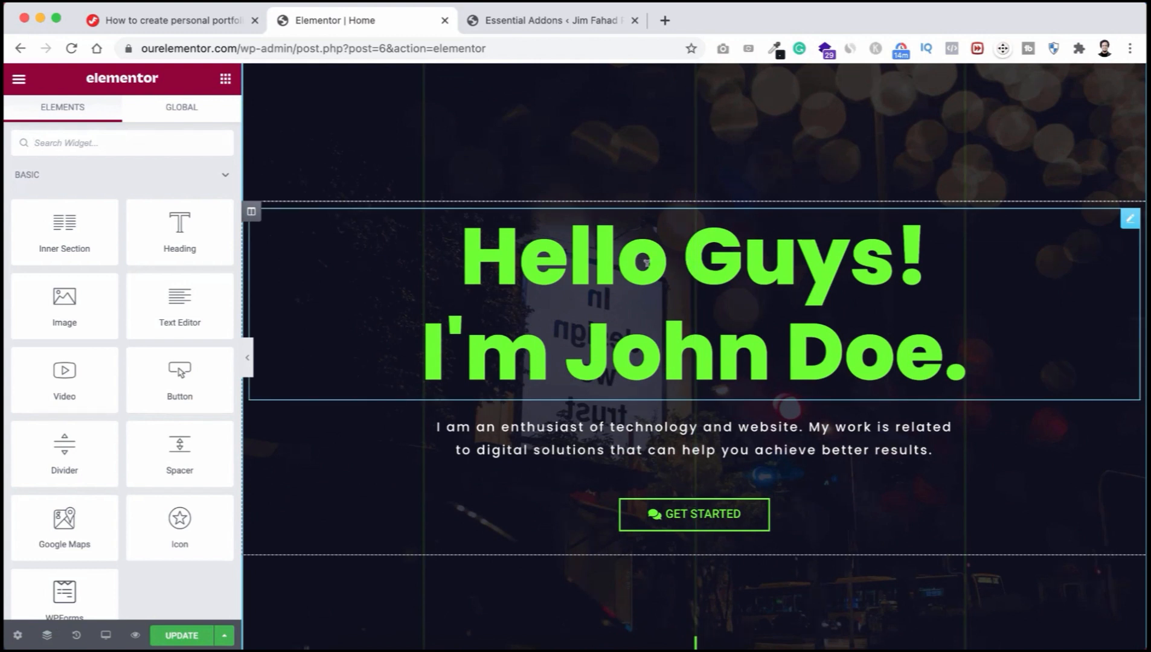
Step: Edit the hero heading to 'Hello!' with the owner's name, then select the intro paragraph
left_click(647, 262)
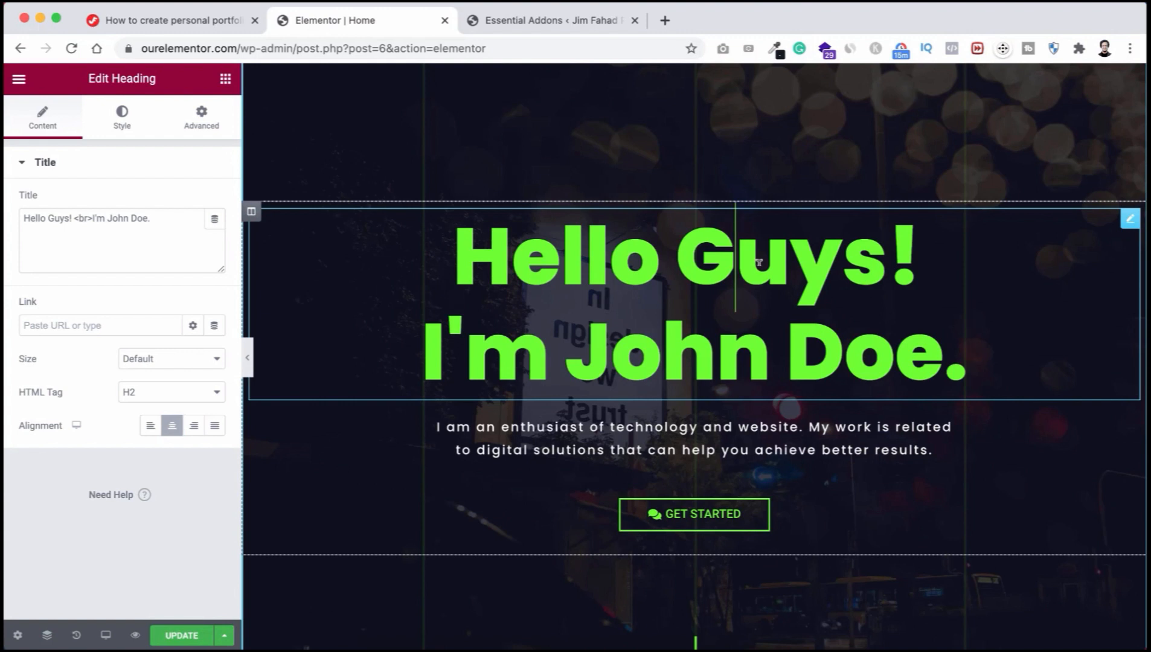
left_click_drag(887, 263, 681, 260)
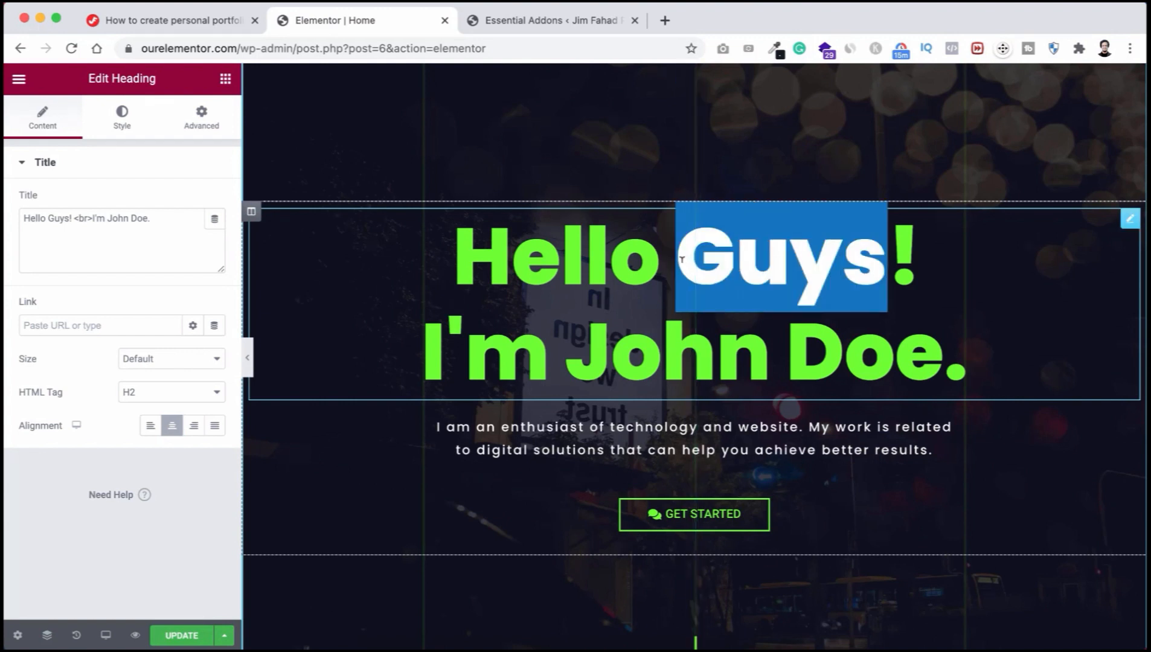
key("BackSpace")
key("BackSpace")
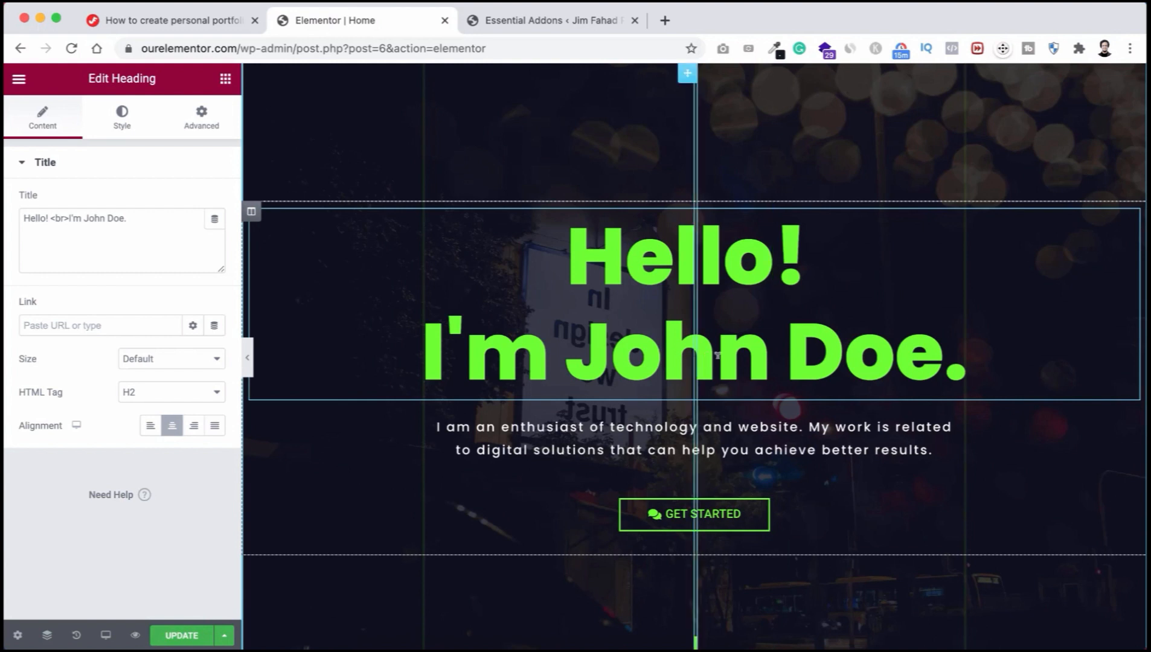
left_click_drag(945, 350, 623, 350)
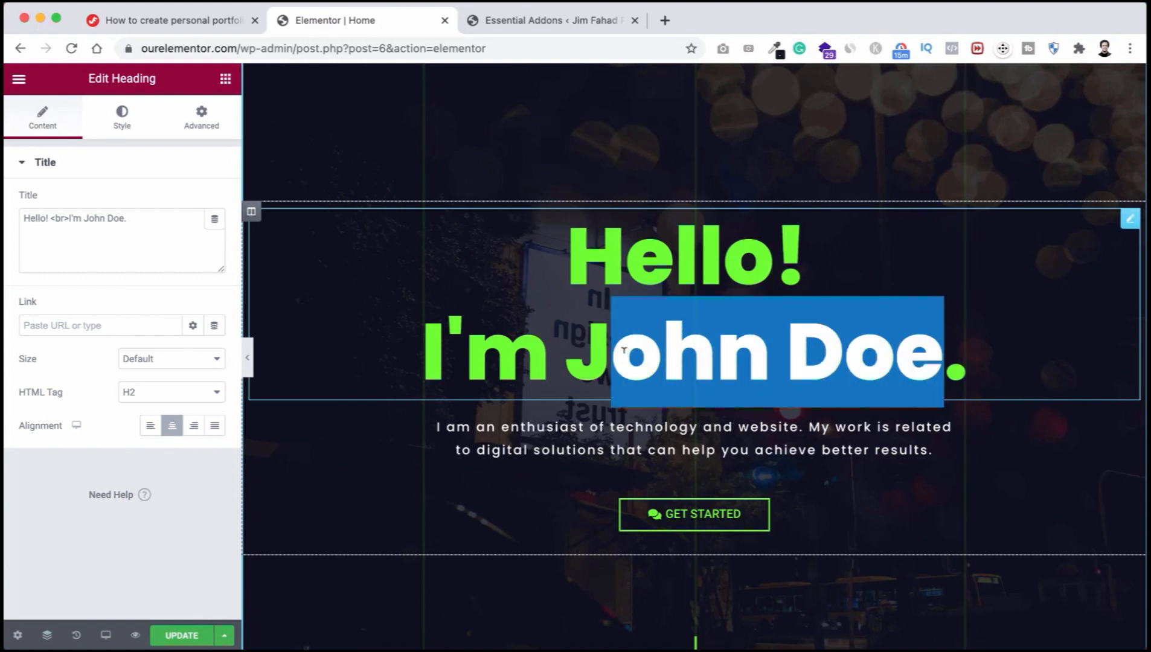
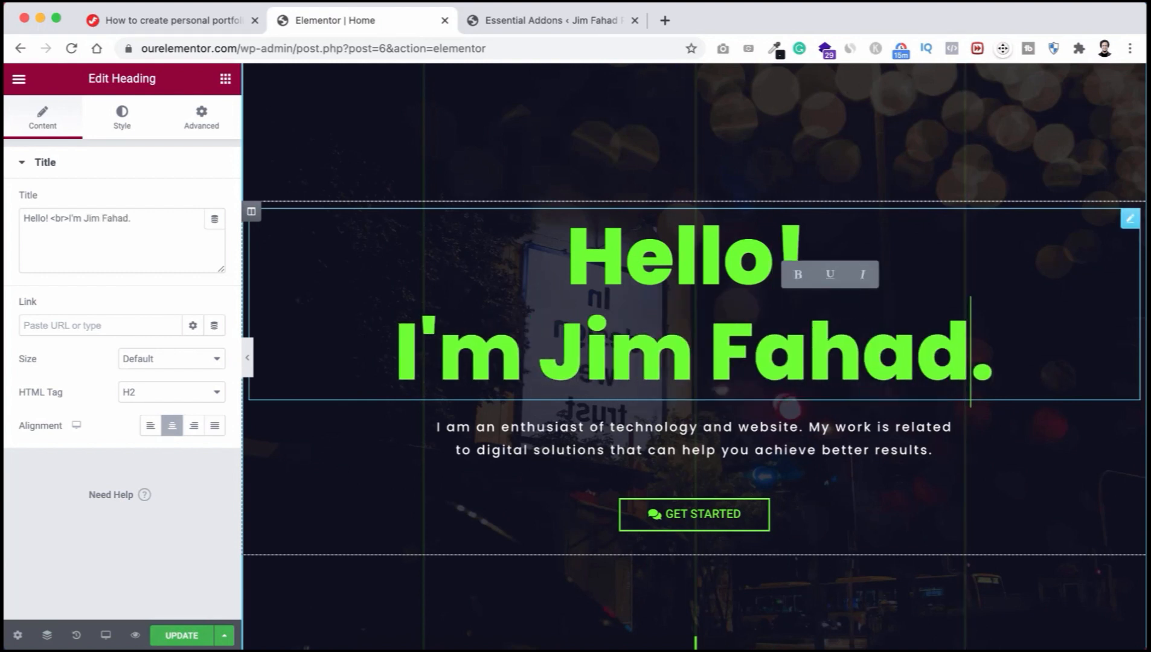
scroll(653, 401, "down", 1)
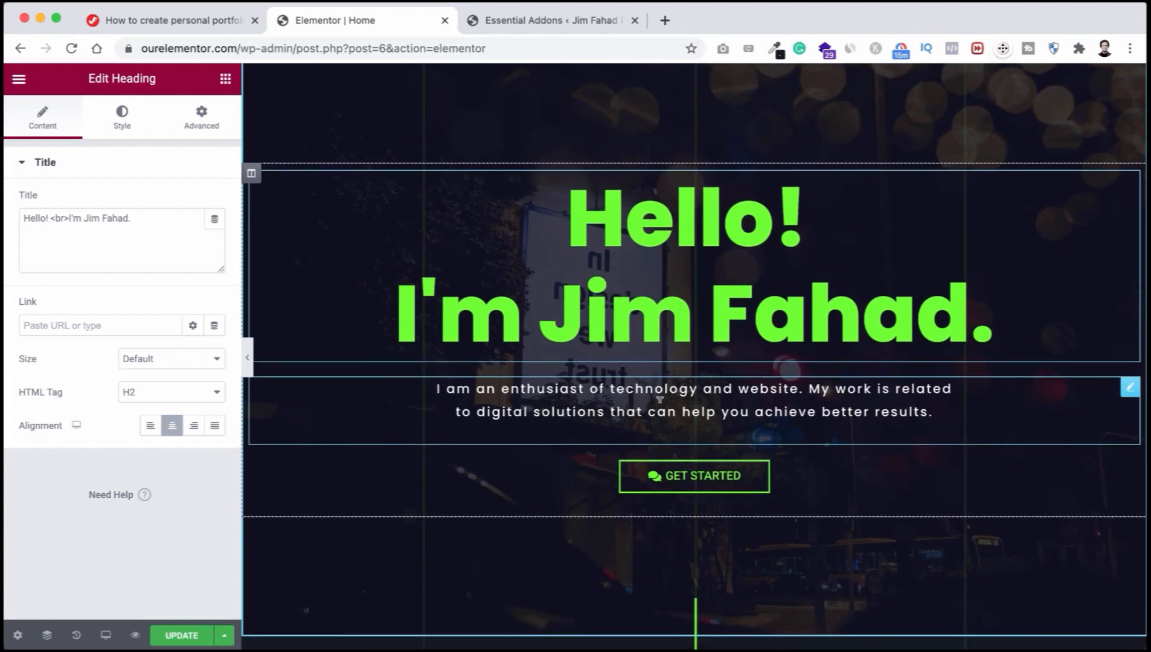
left_click(651, 387)
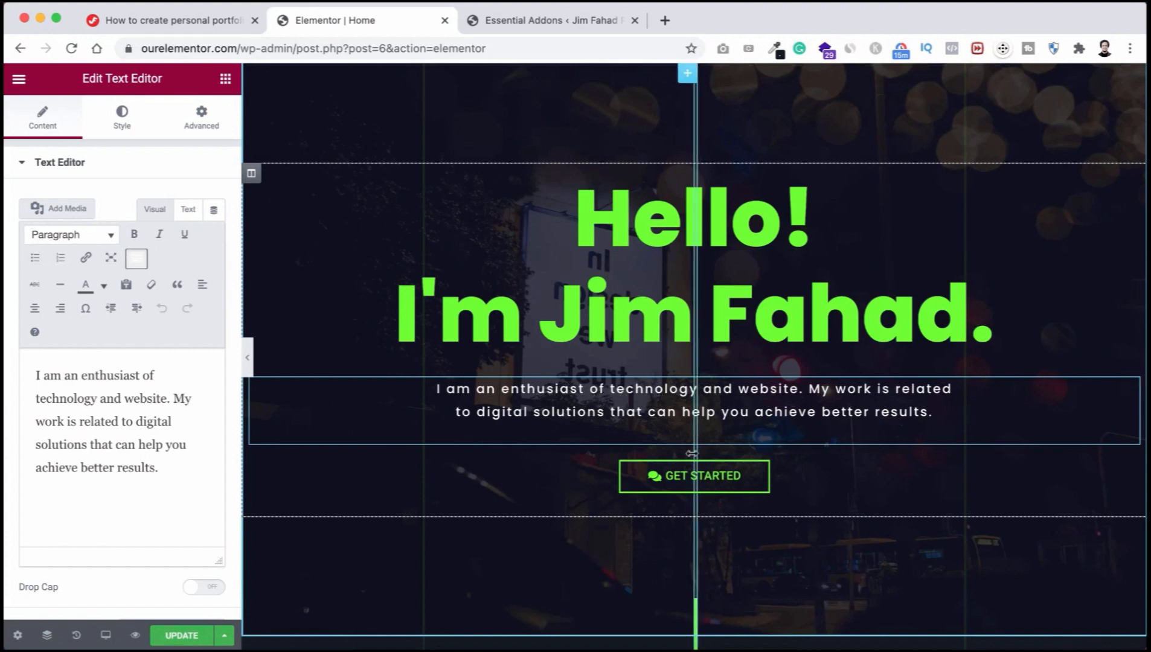
Step: Relabel the hero's GET STARTED button as LET'S CHAT
left_click(751, 481)
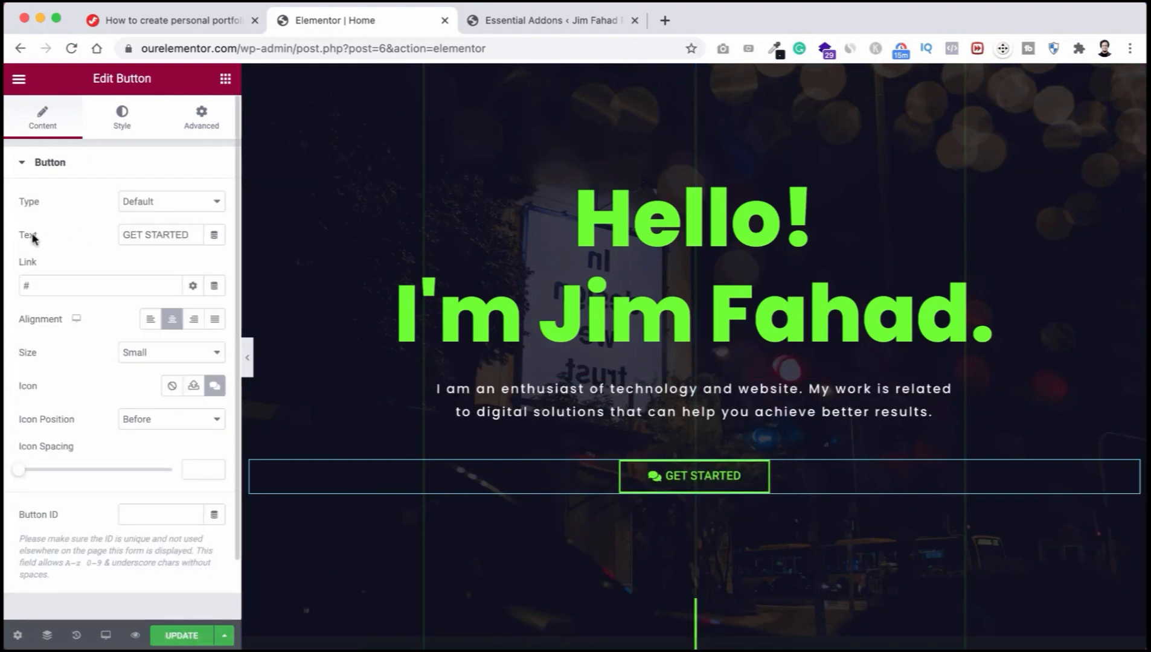
left_click_drag(187, 233, 104, 237)
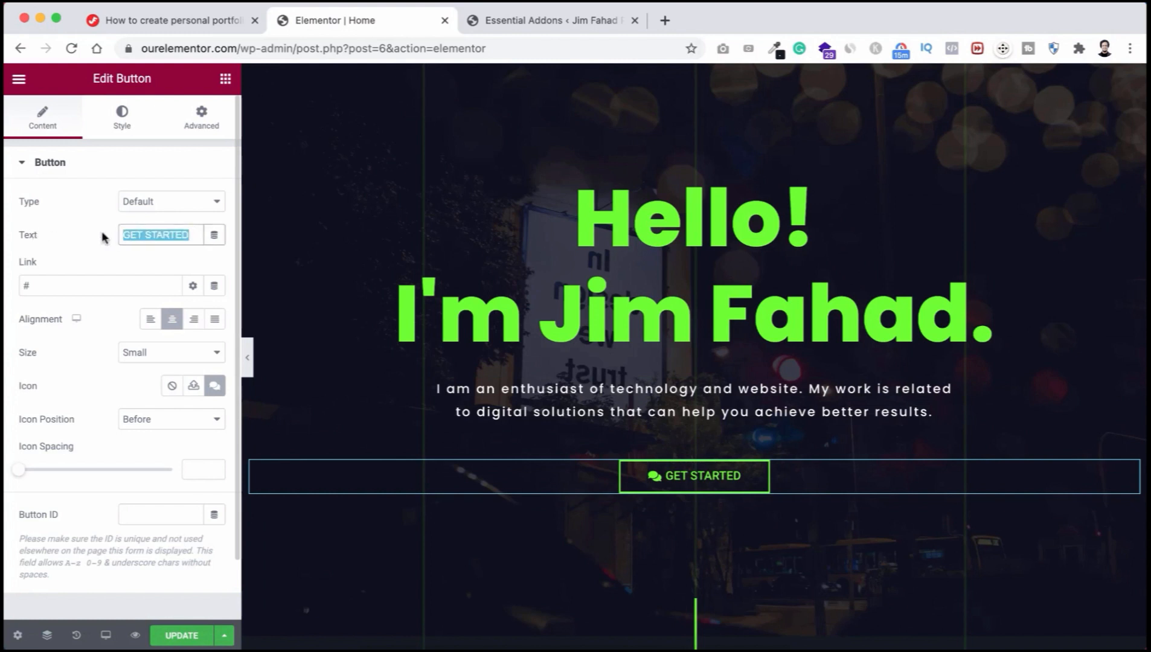
type("LET'S CHAT")
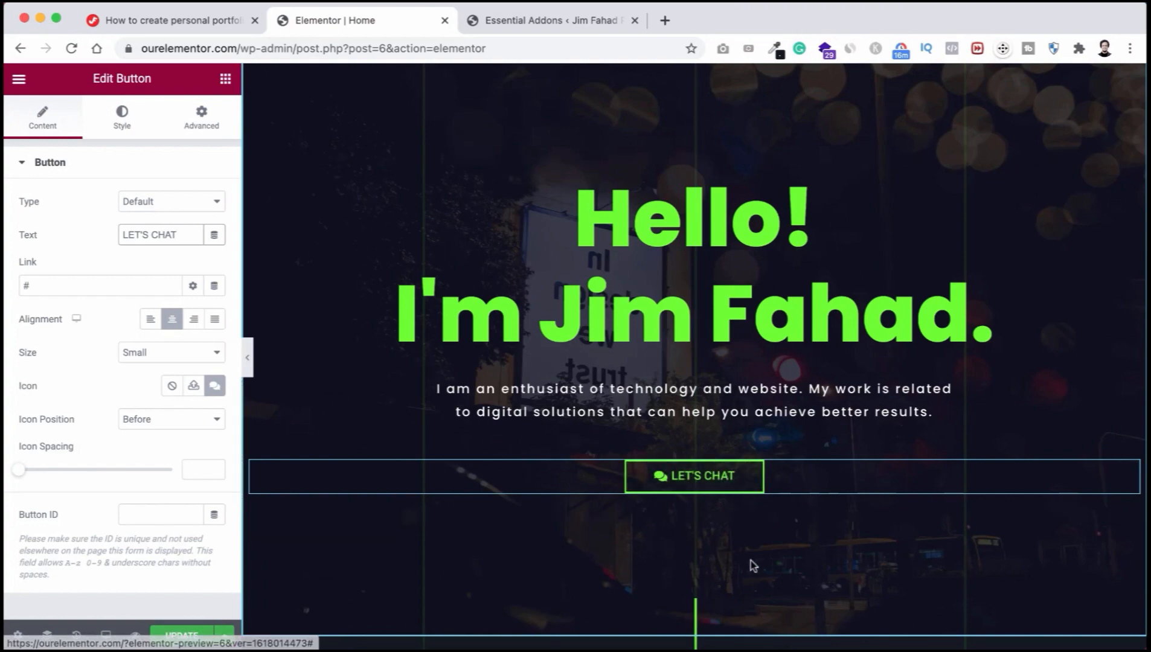
Step: Scroll down to the What I Do section and select its portrait image
scroll(751, 560, "down", 15)
scroll(751, 560, "down", 15)
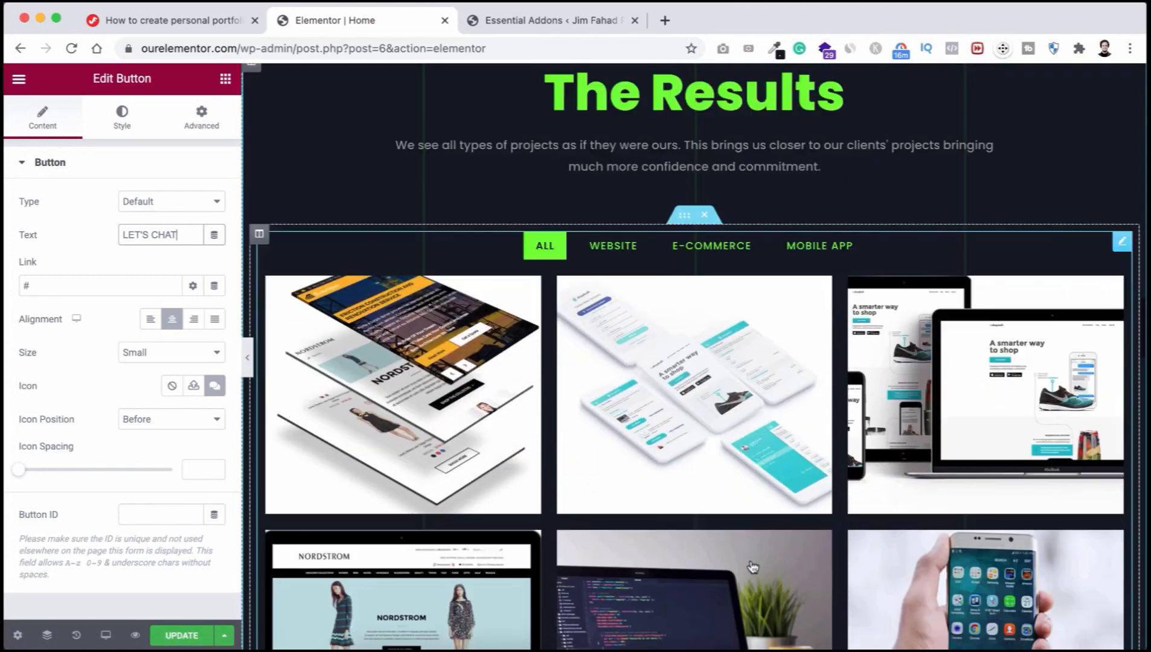
scroll(750, 561, "up", 20)
scroll(751, 561, "up", 5)
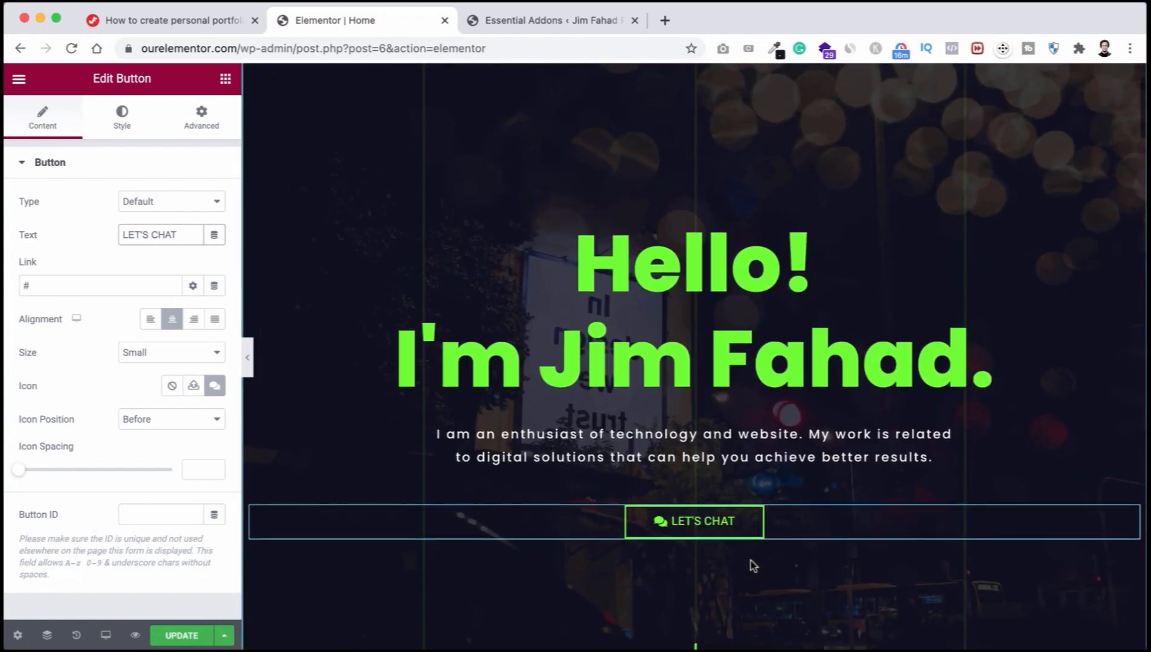
scroll(751, 566, "down", 2)
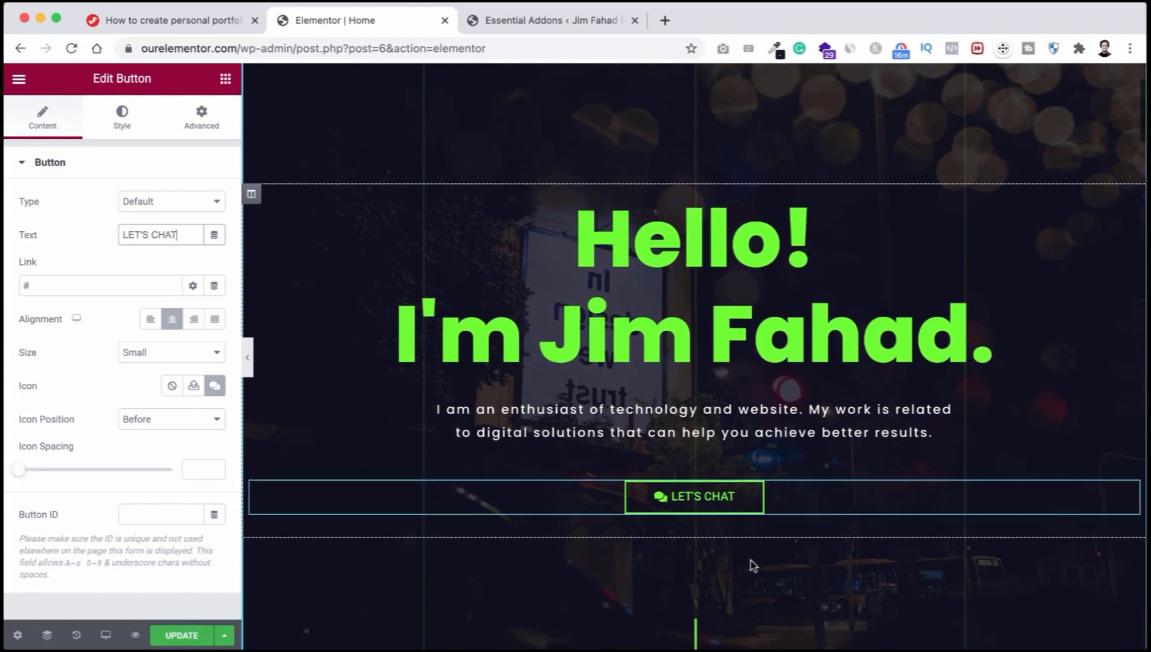
scroll(753, 565, "down", 4)
scroll(751, 561, "down", 7)
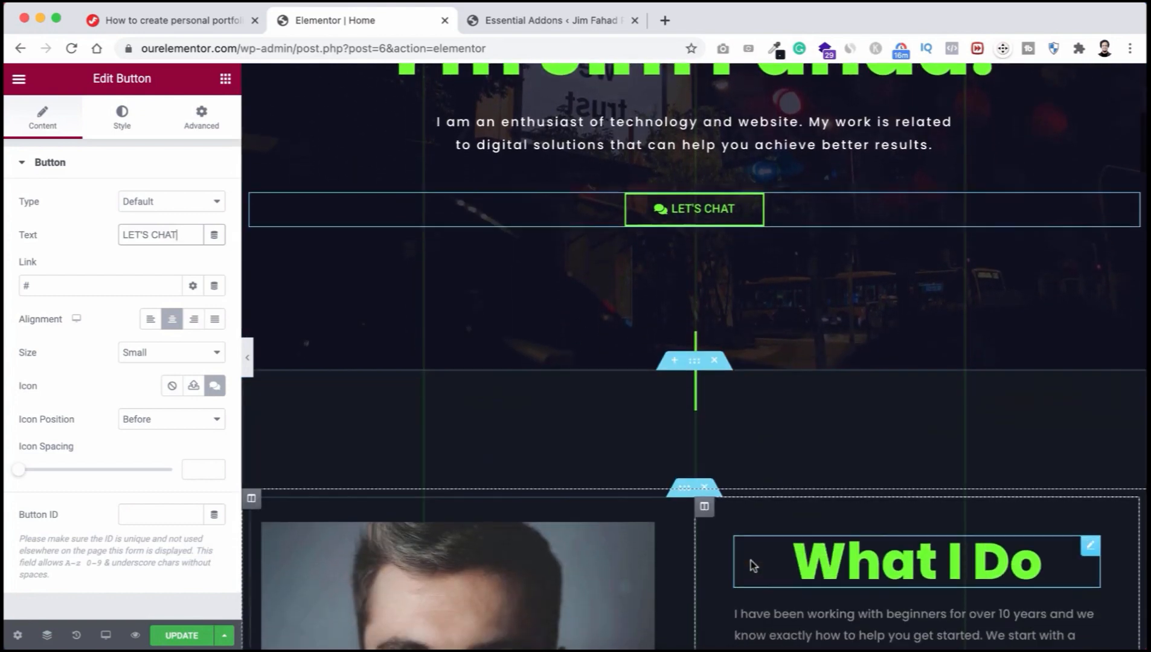
scroll(751, 560, "down", 1)
scroll(751, 561, "up", 1)
scroll(751, 561, "down", 1)
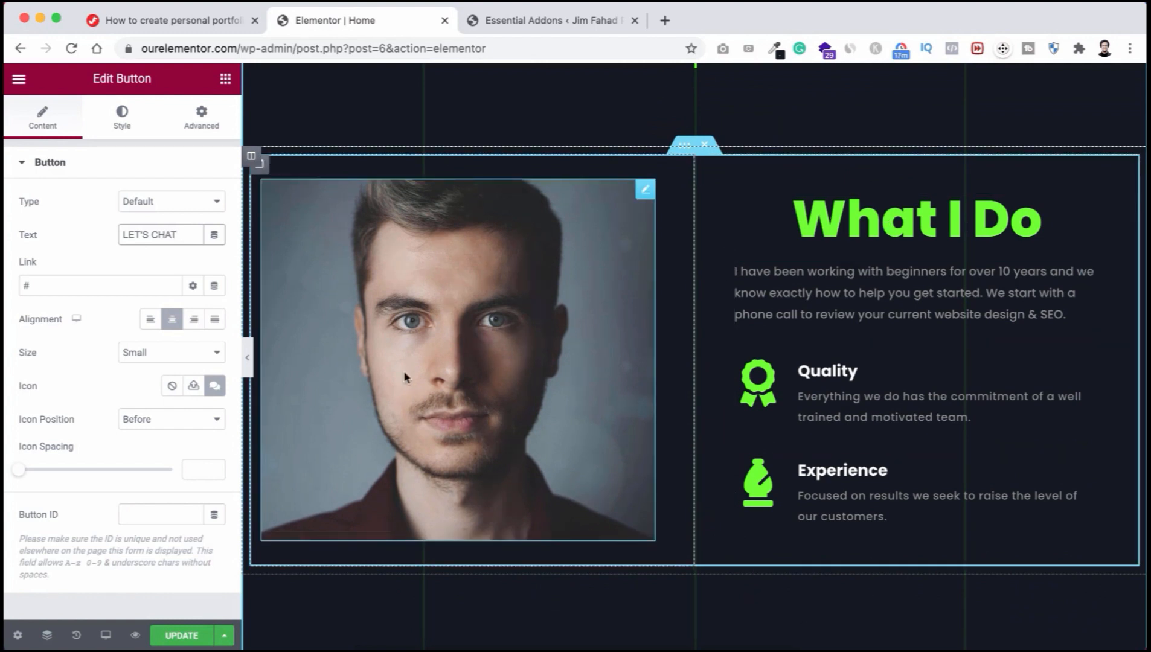
left_click(488, 340)
Step: Upload the microphone photo from the IMAGES folder and insert it as the What I Do portrait
mouse_move(124, 251)
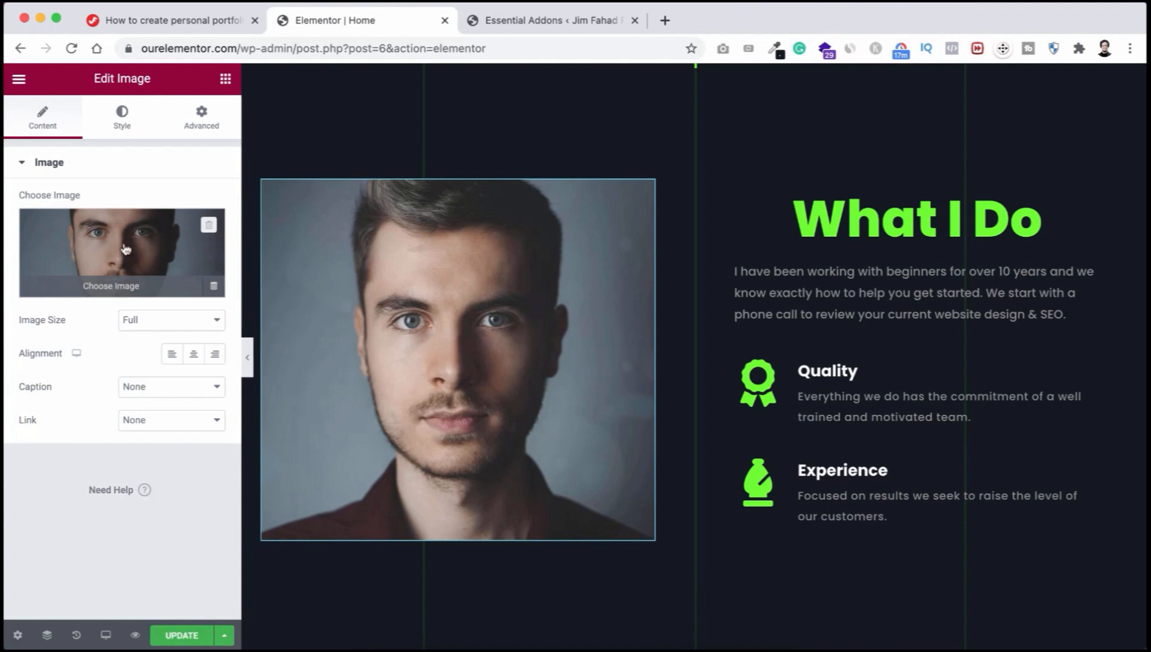
left_click(126, 249)
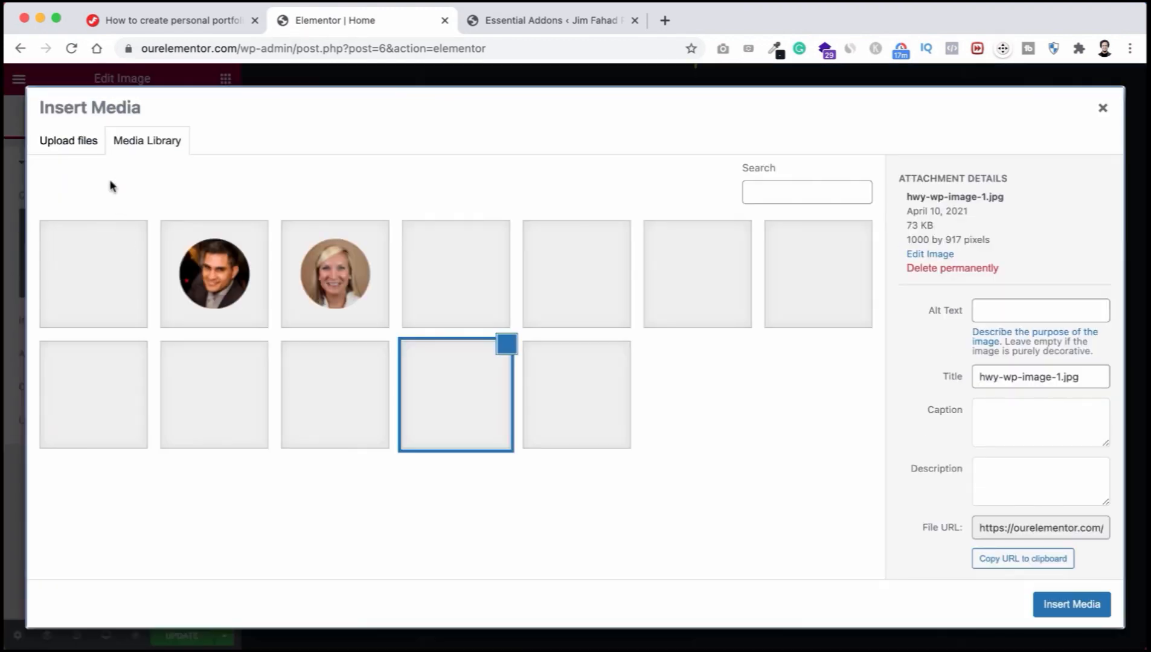
left_click(68, 146)
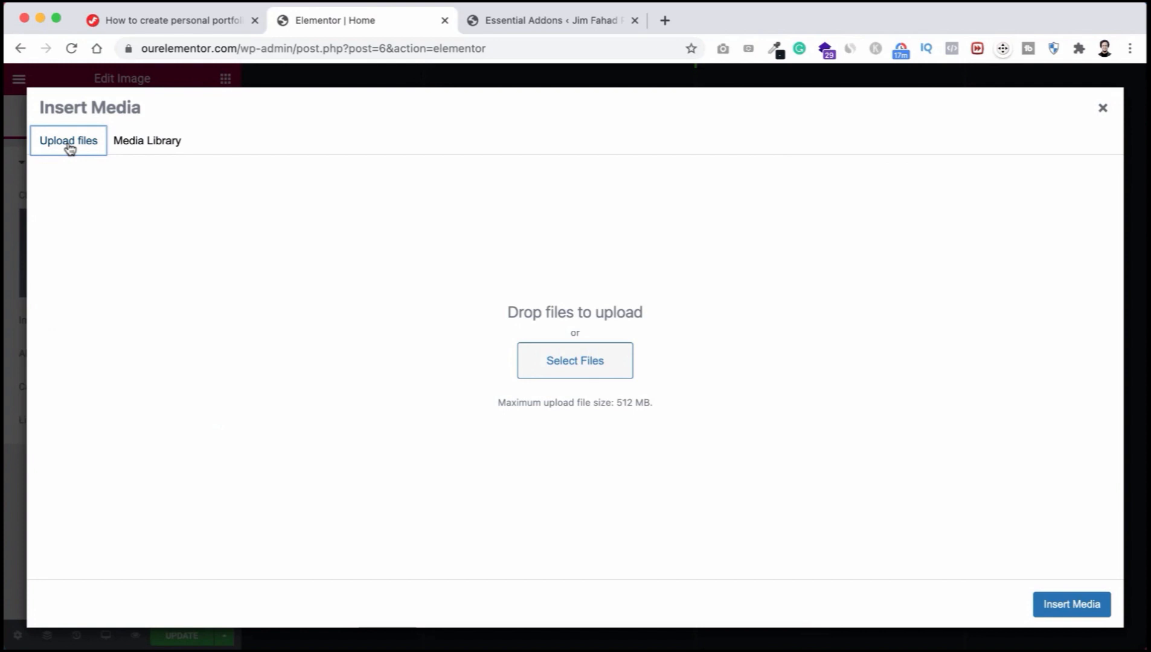
left_click(574, 366)
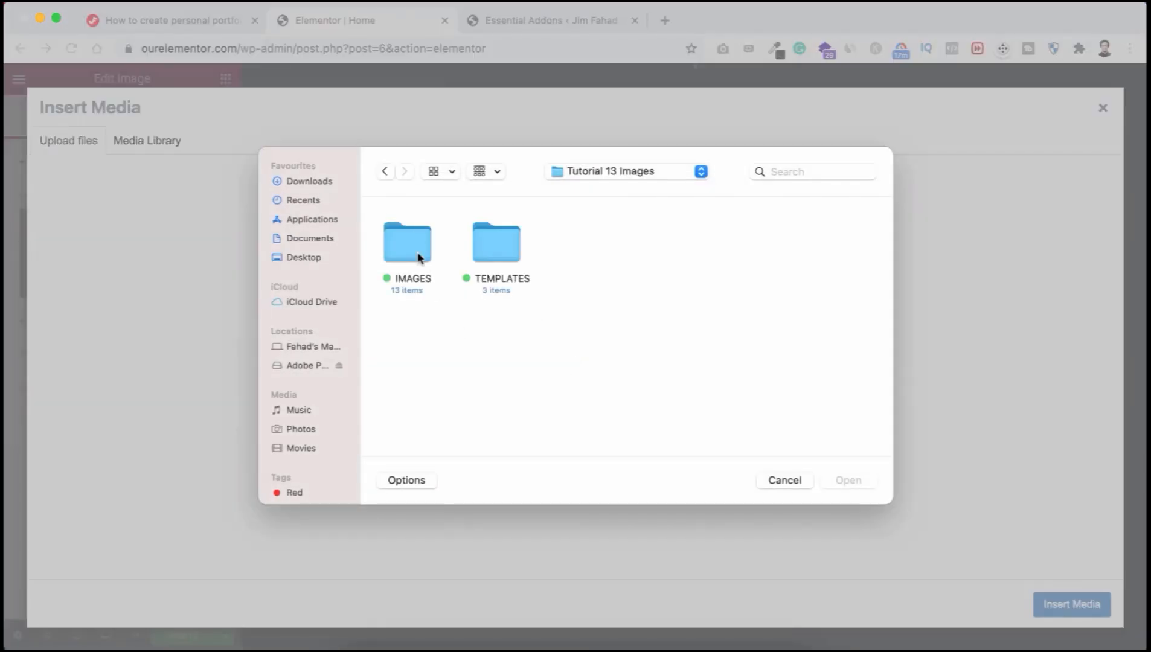
double_click(412, 248)
scroll(559, 360, "down", 2)
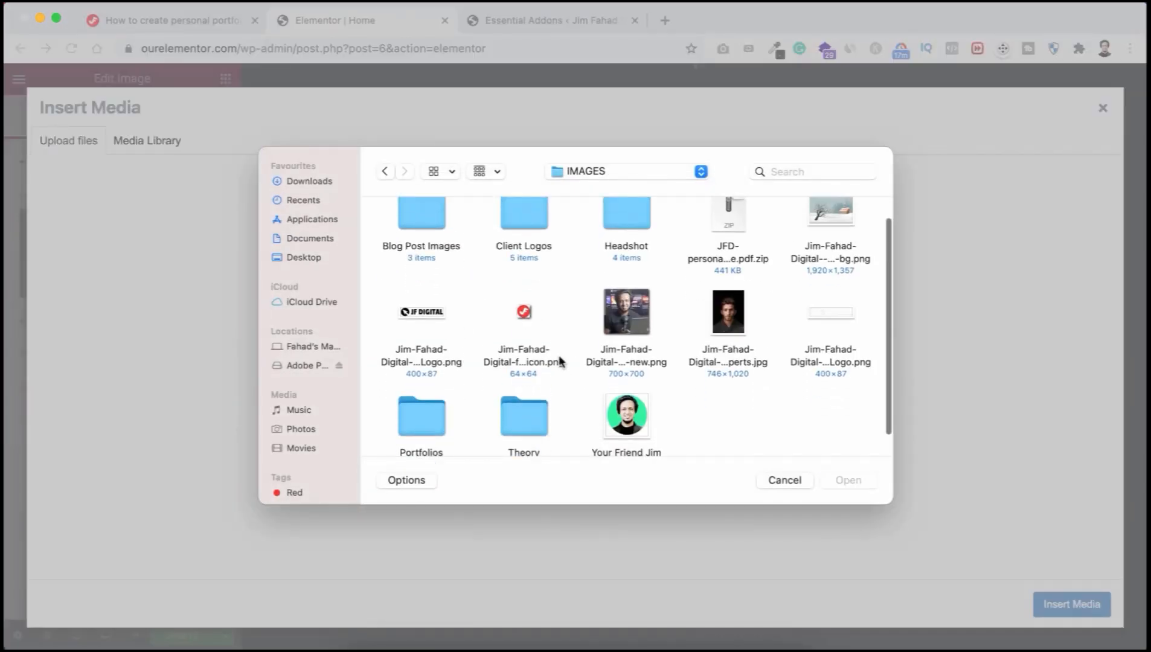
left_click(628, 303)
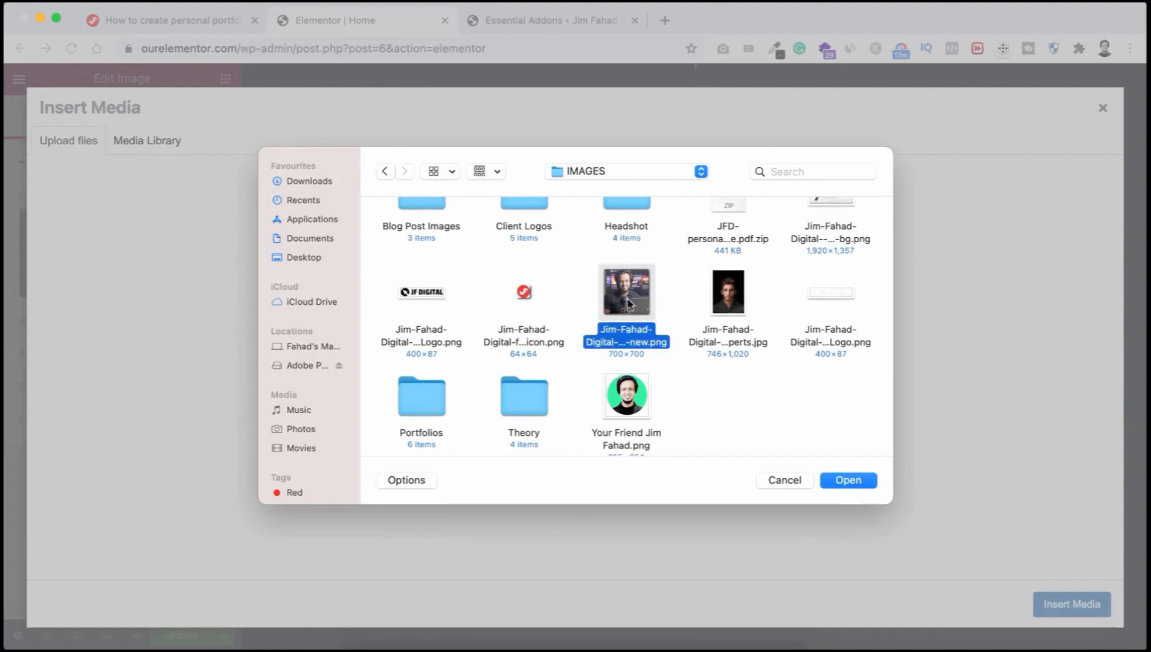
left_click(844, 479)
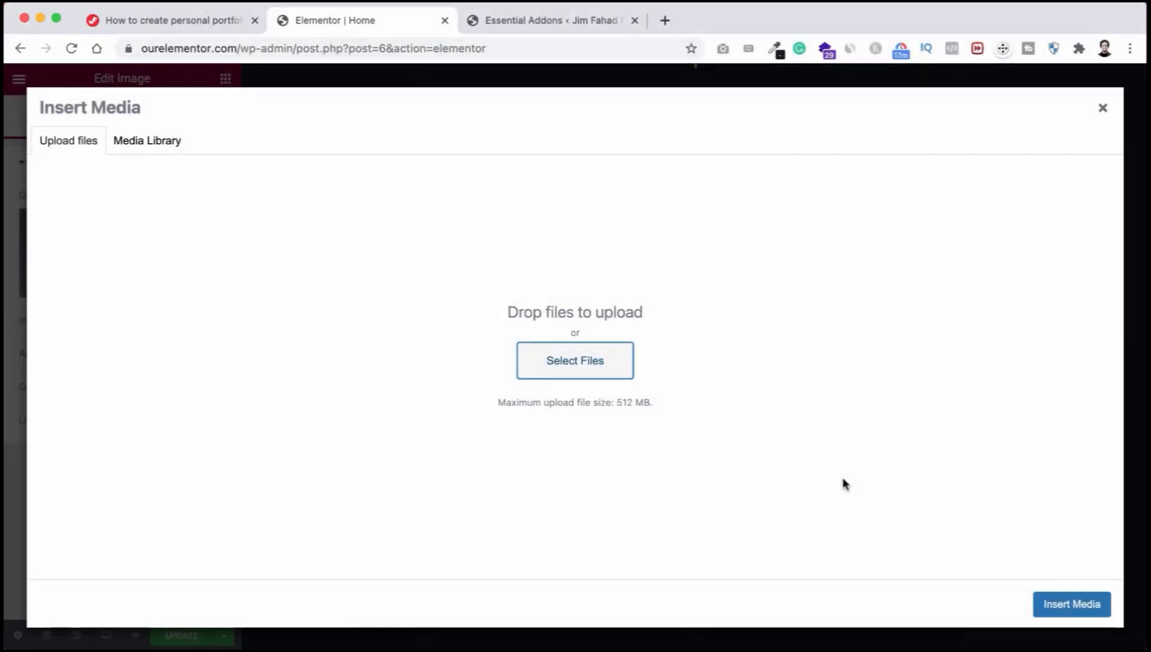
left_click(1065, 605)
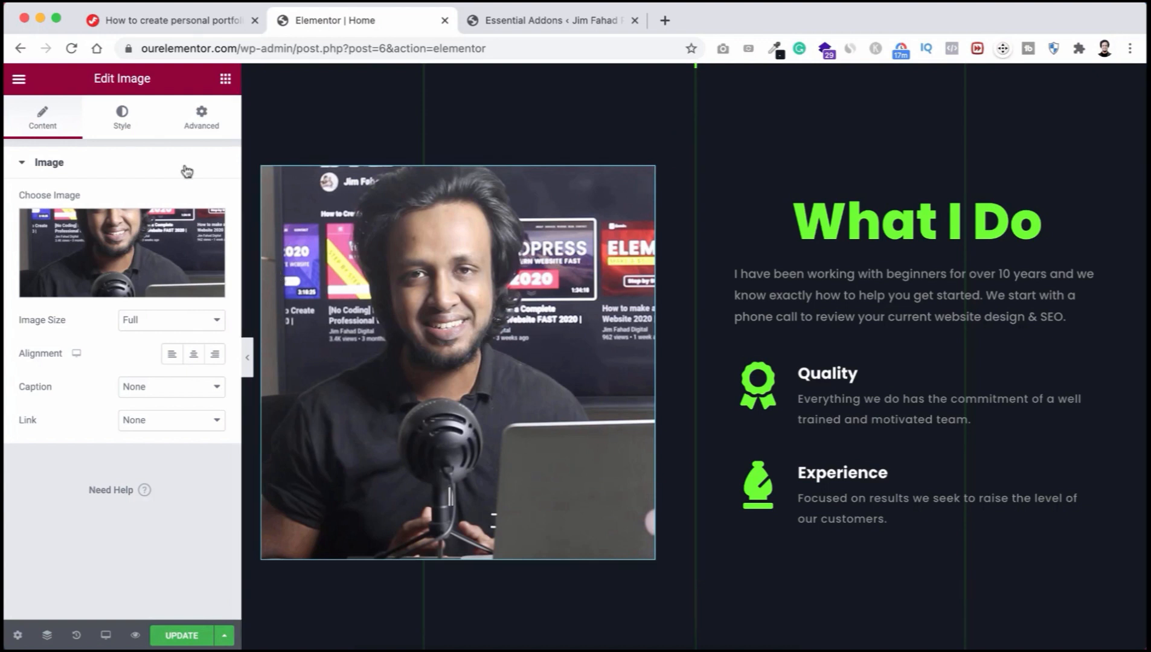
left_click(122, 120)
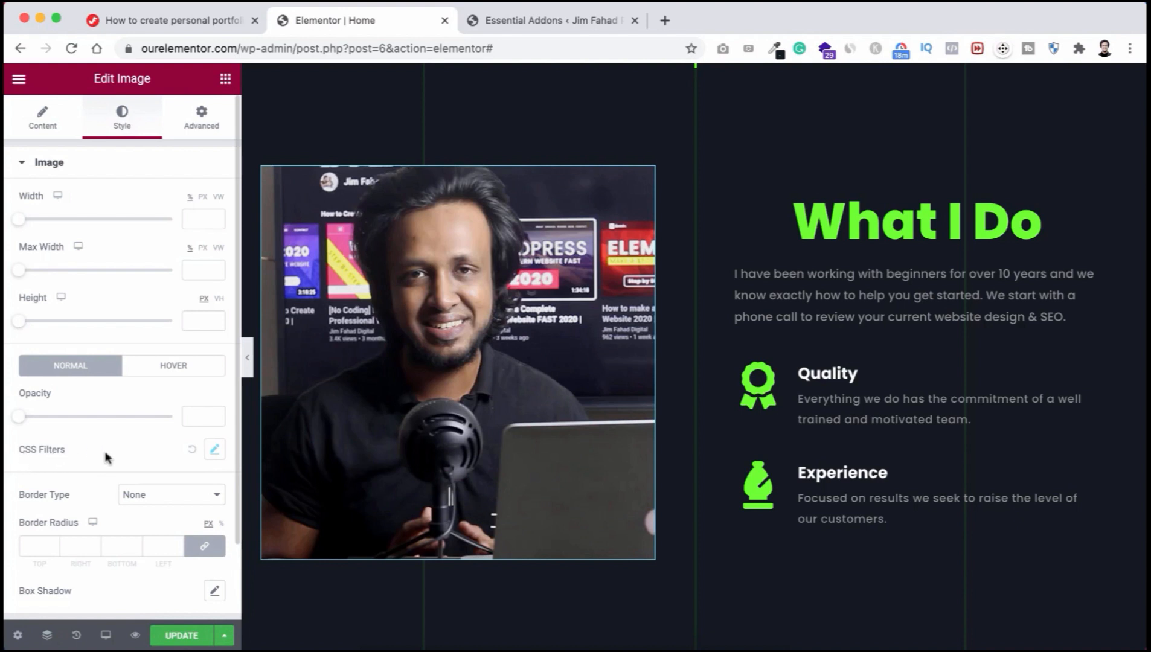
Step: Set the photo's CSS Filters saturation to 2 for a near black-and-white look
scroll(106, 458, "down", 1)
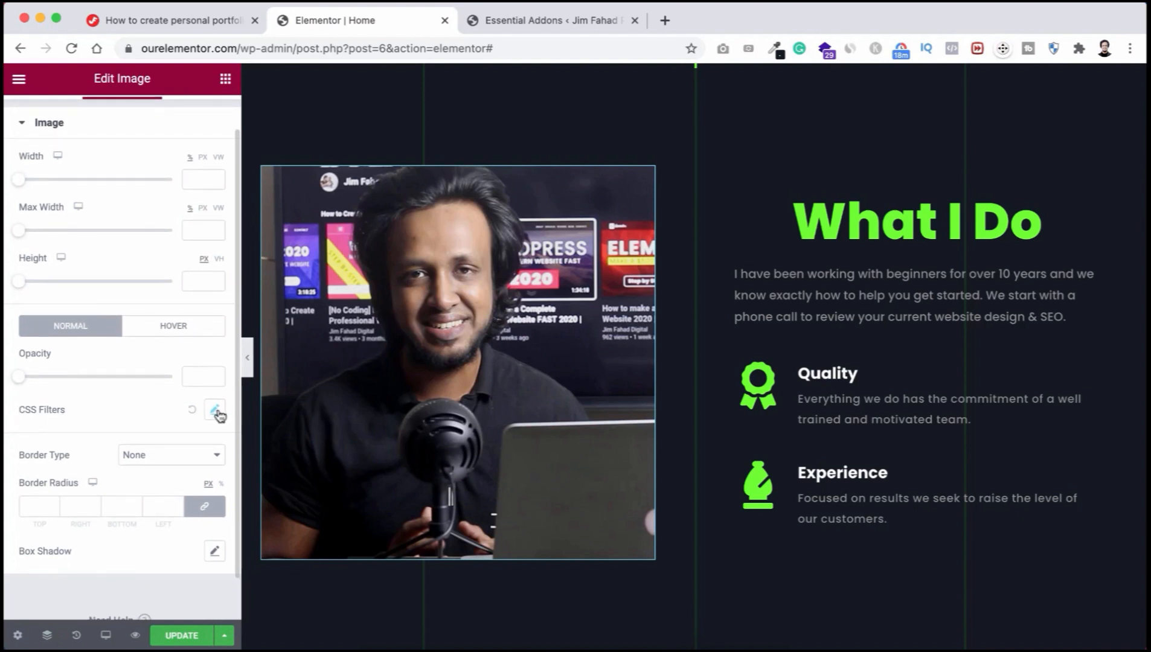
left_click(215, 411)
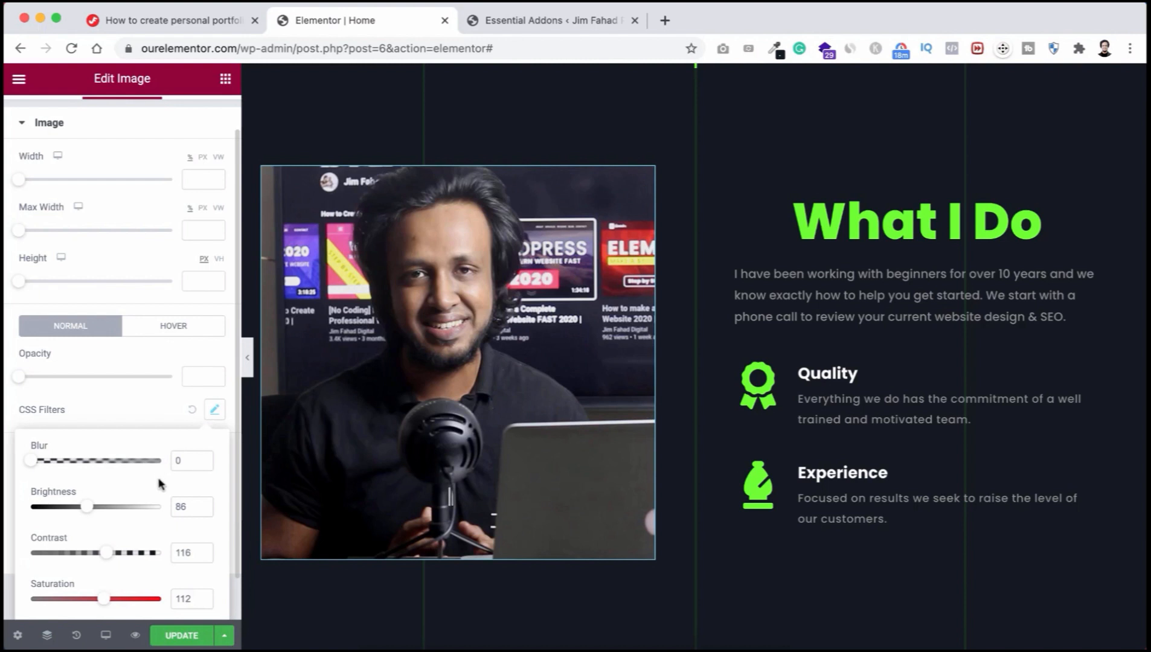
scroll(162, 484, "down", 2)
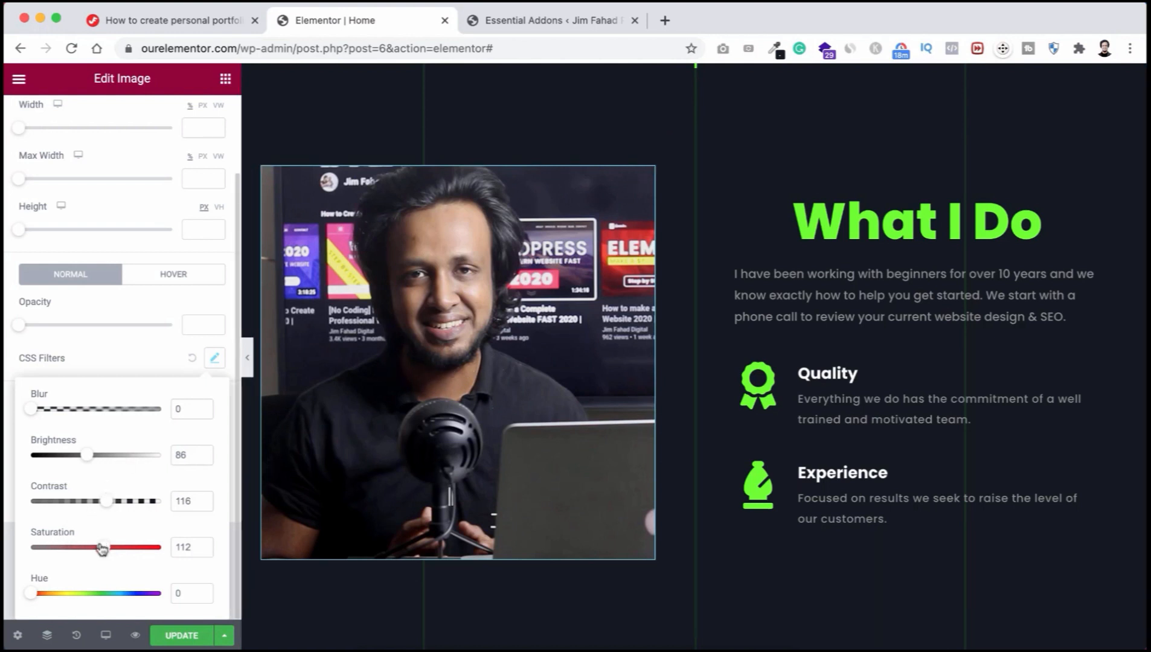
left_click_drag(104, 548, 32, 551)
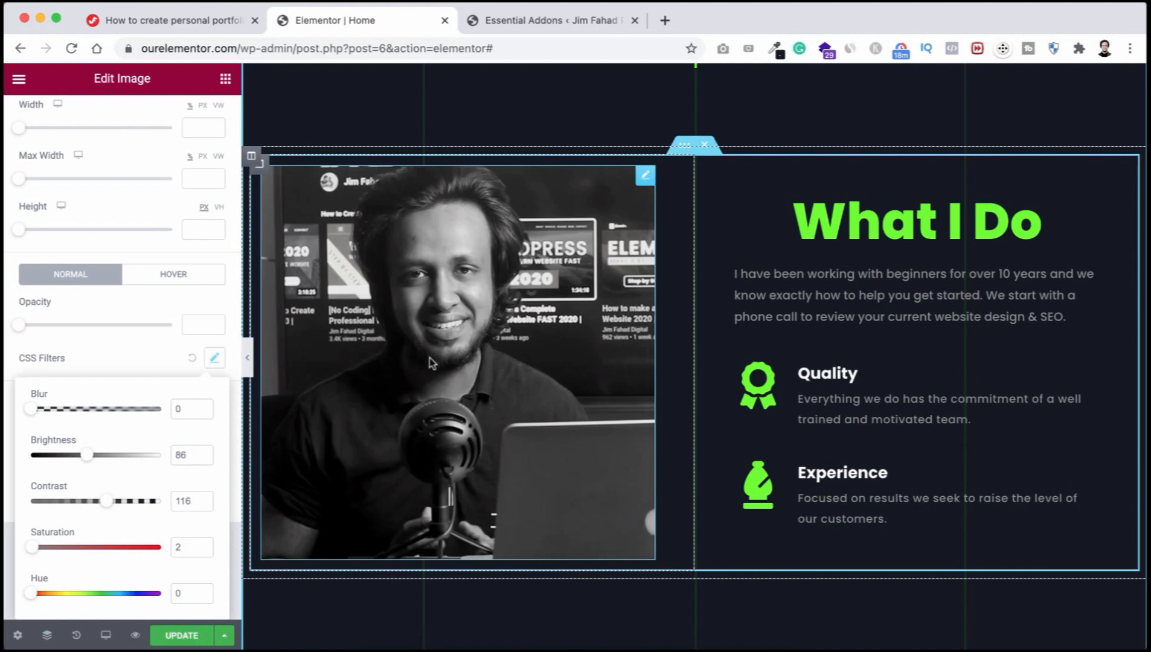
Step: Restore the photo's full colour on hover and set a 0.9 transition duration
left_click(117, 350)
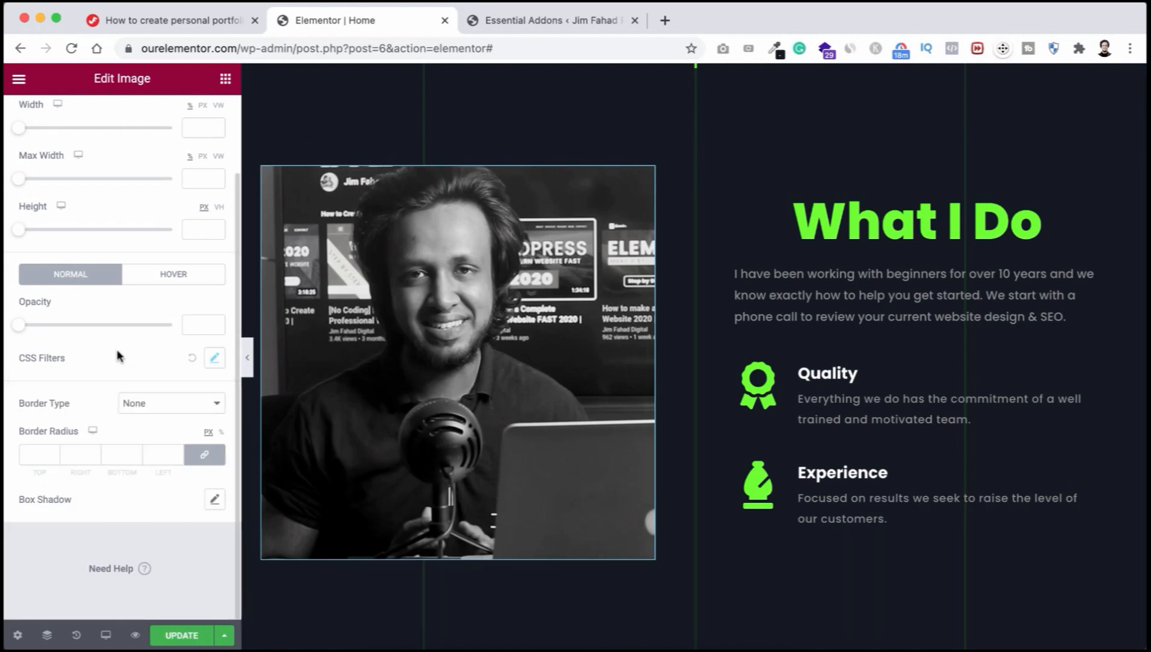
left_click(173, 277)
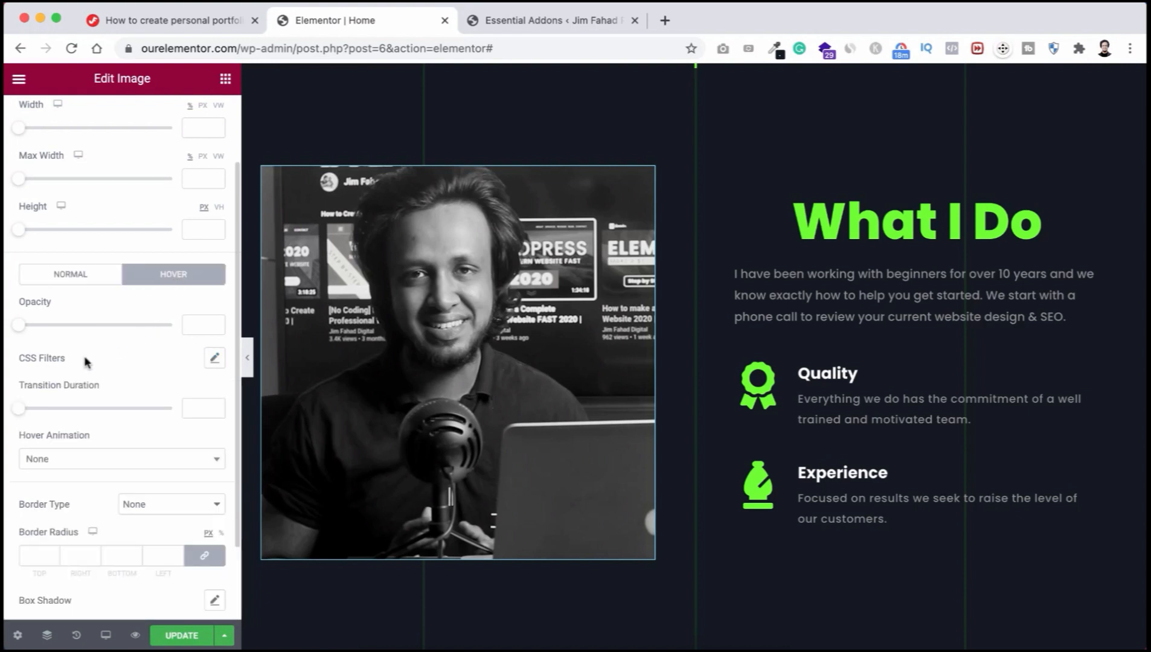
left_click(214, 359)
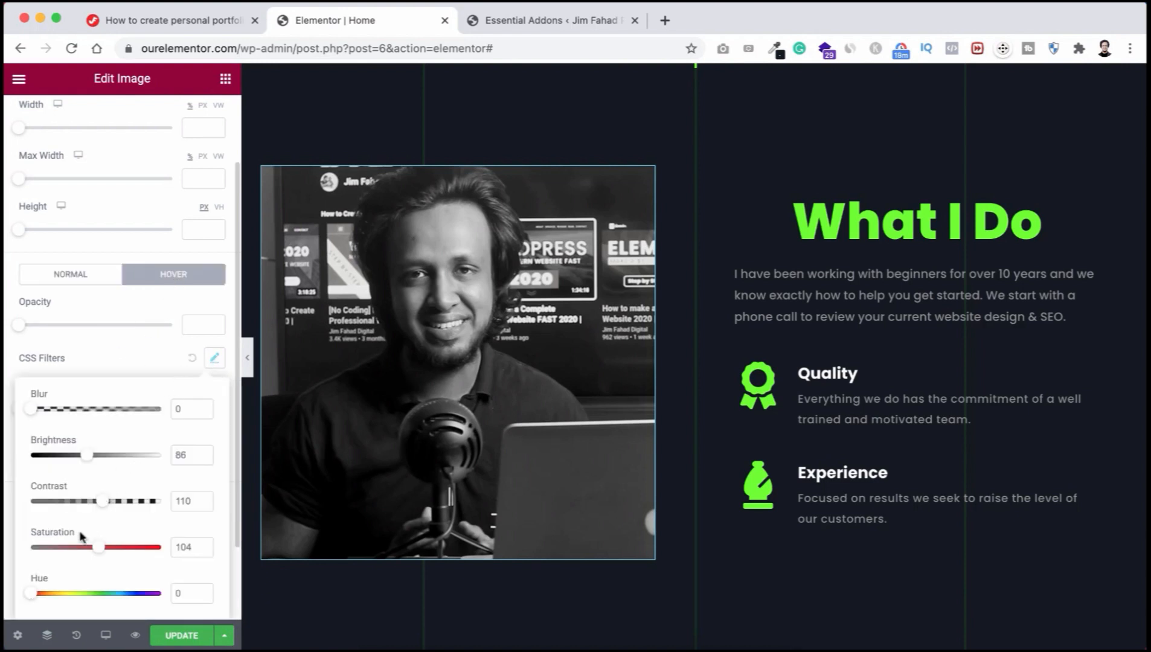
mouse_move(95, 550)
left_mouse_down()
mouse_move(82, 550)
mouse_move(95, 549)
left_mouse_up()
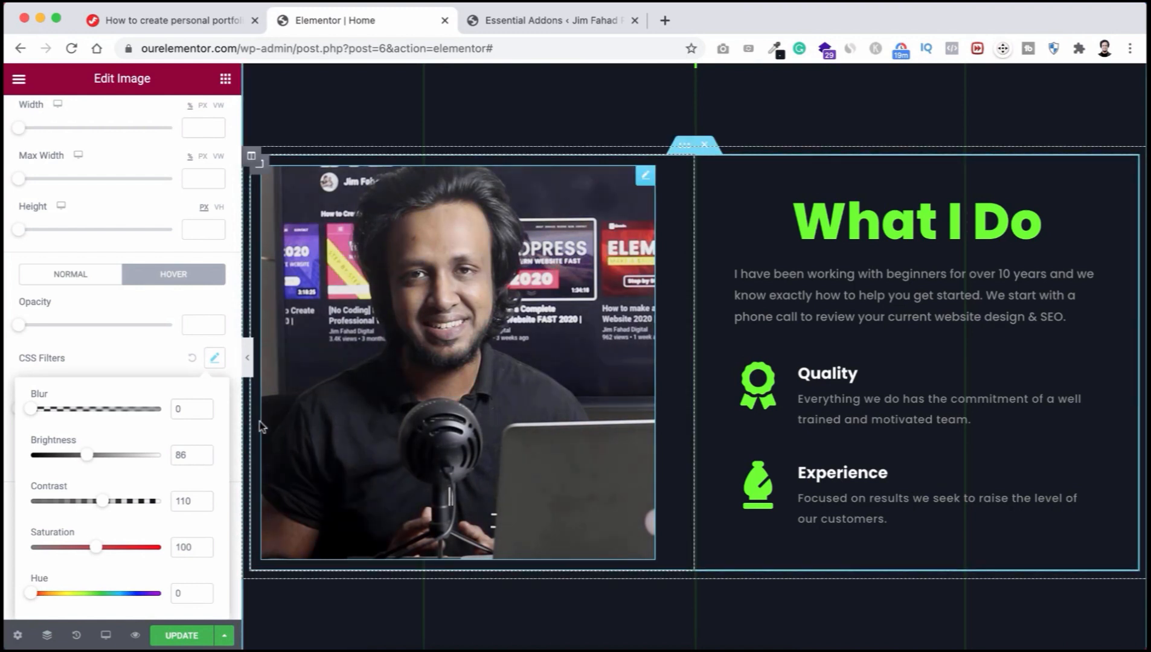
left_click(150, 361)
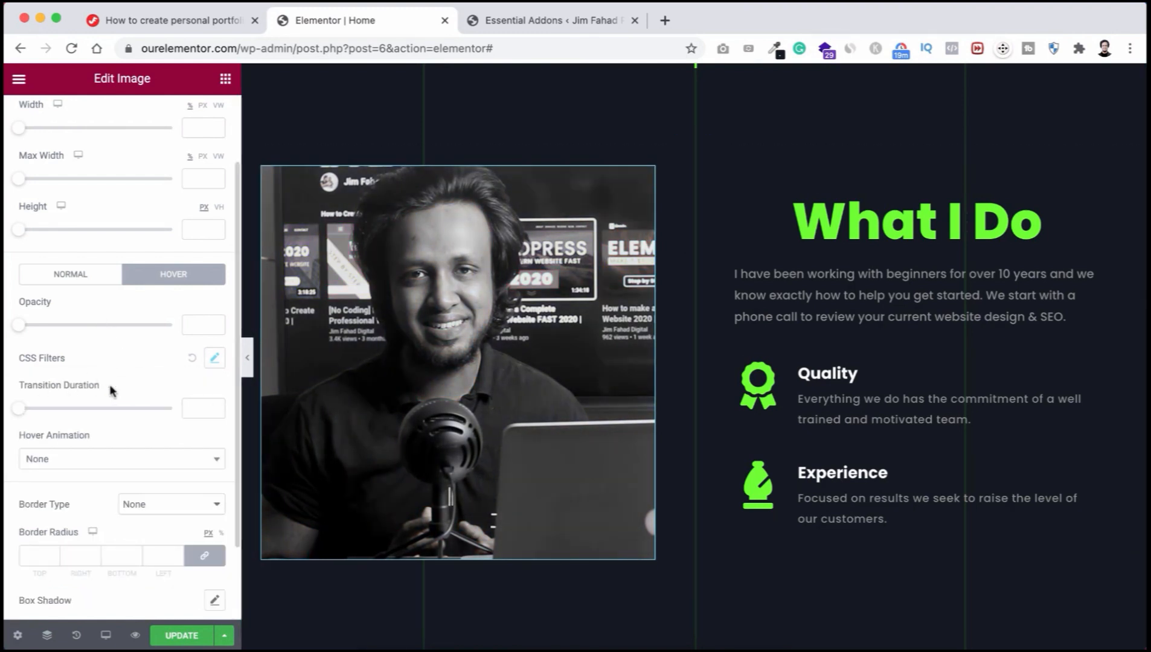
left_click_drag(19, 414, 66, 410)
Step: Replace the Push hover animation on the photo with Sink
left_click(115, 469)
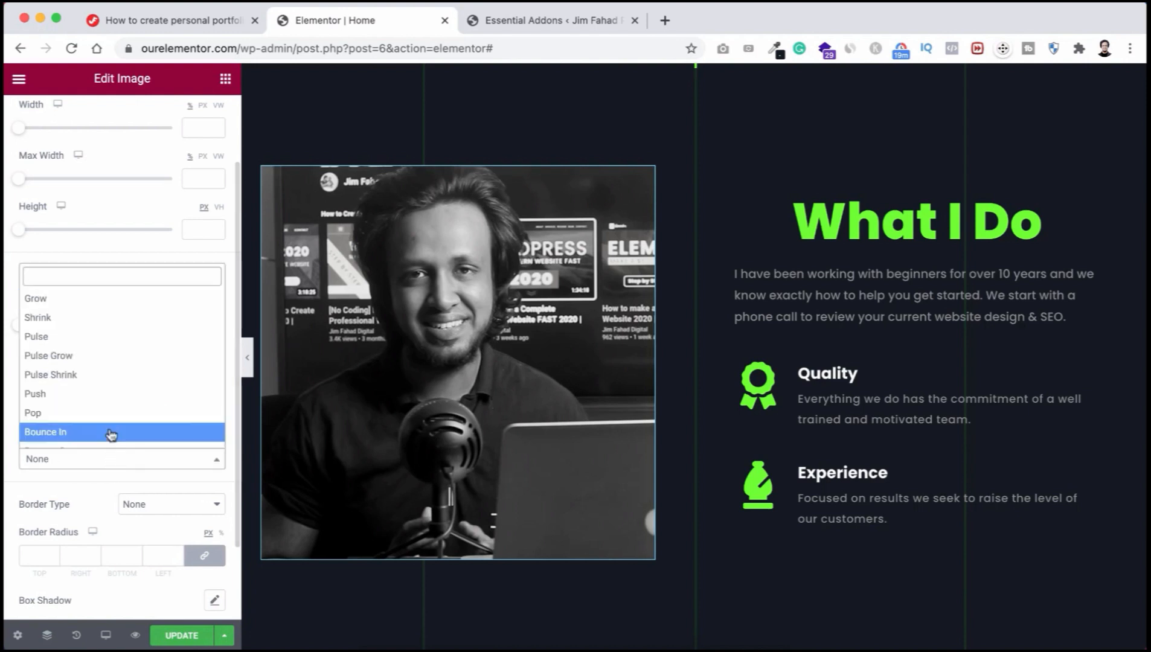
left_click(103, 396)
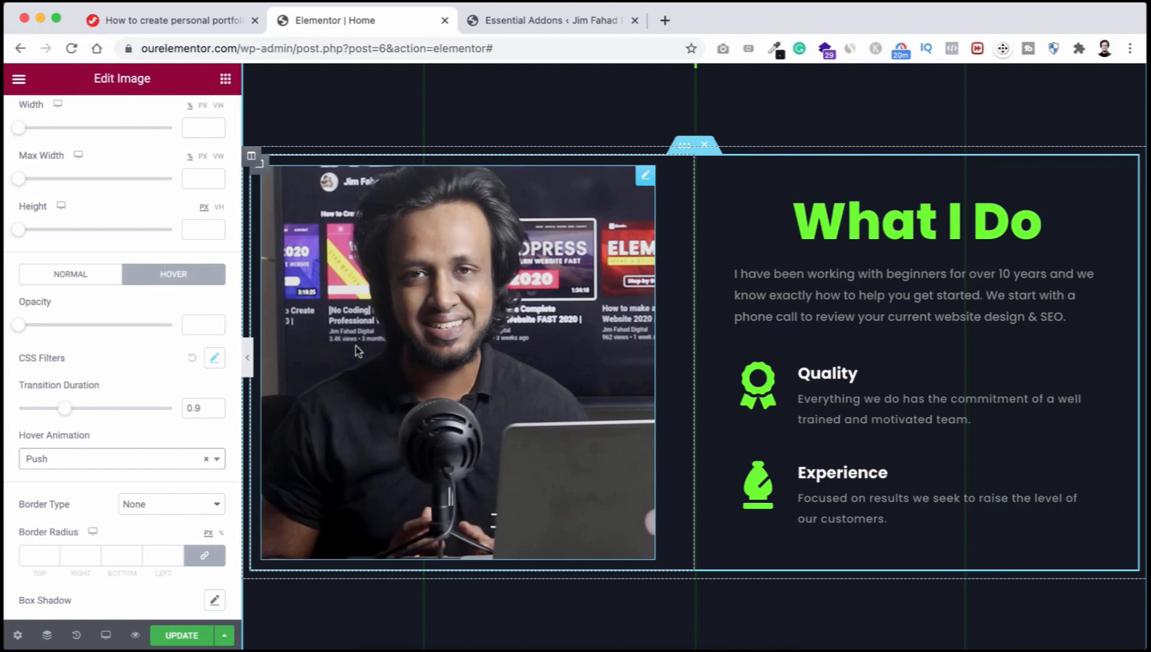
left_click(133, 460)
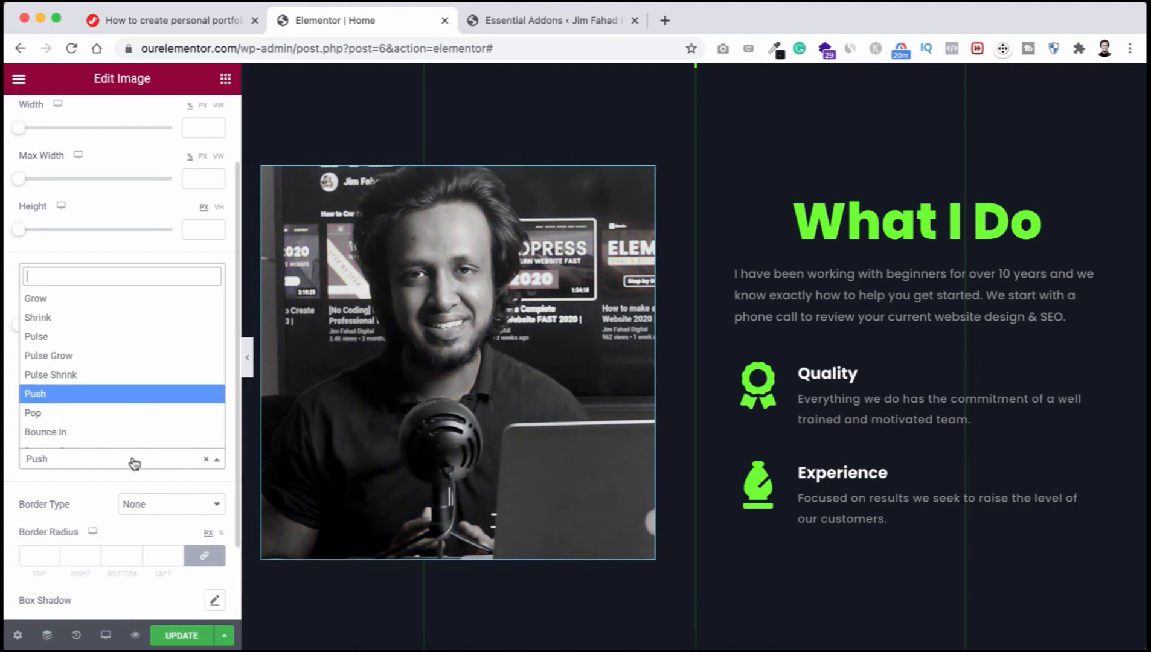
type("sink")
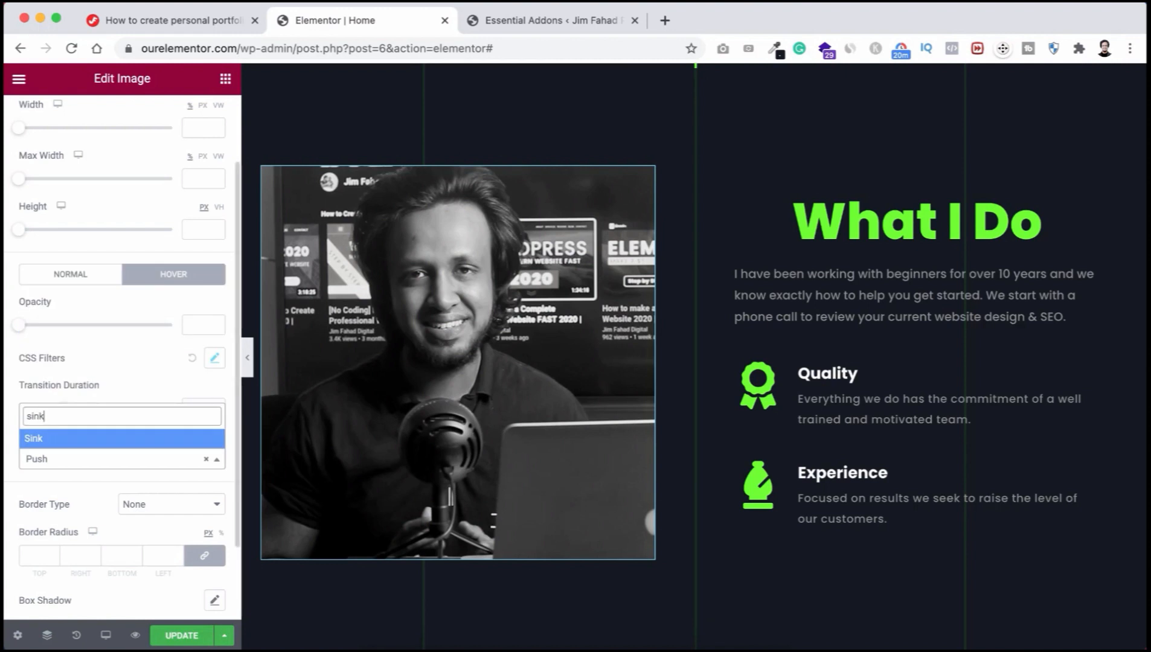
left_click(92, 439)
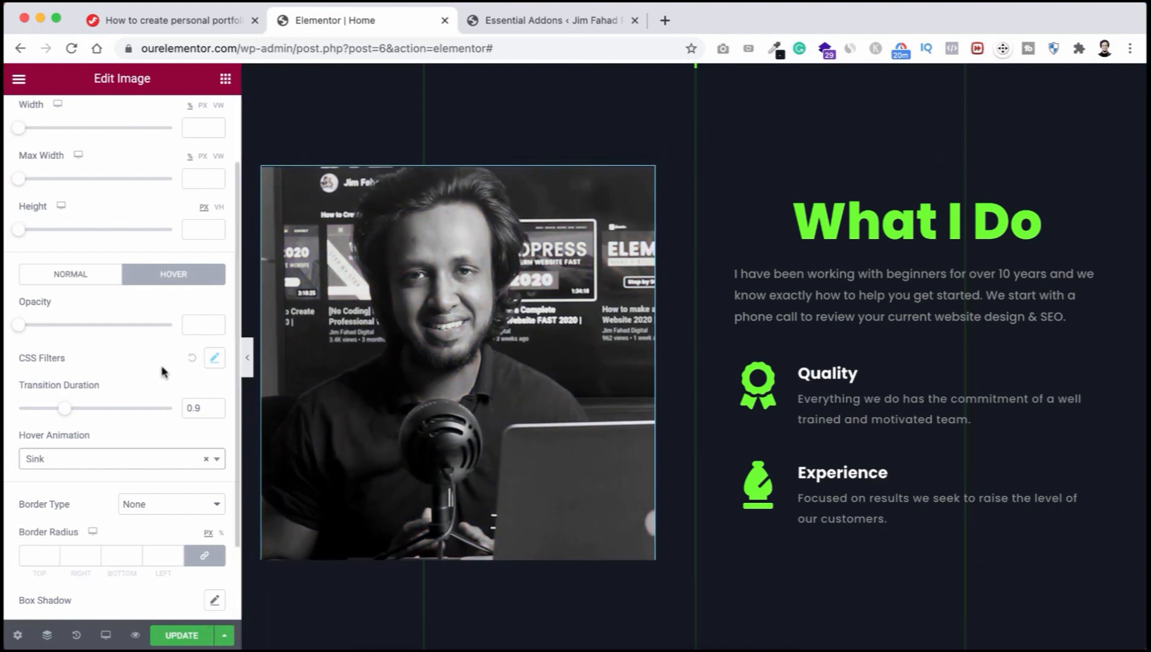
Step: Select the What I Do heading, paragraph and Quality box, ending on the Experience icon box
left_click(858, 220)
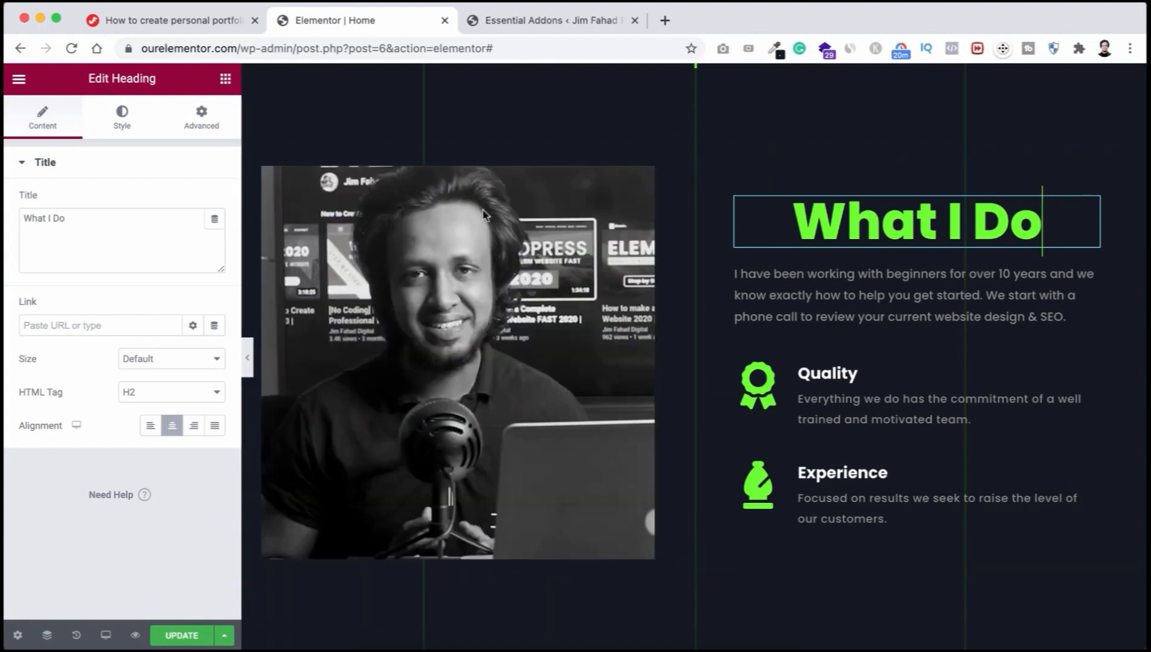
left_click(862, 295)
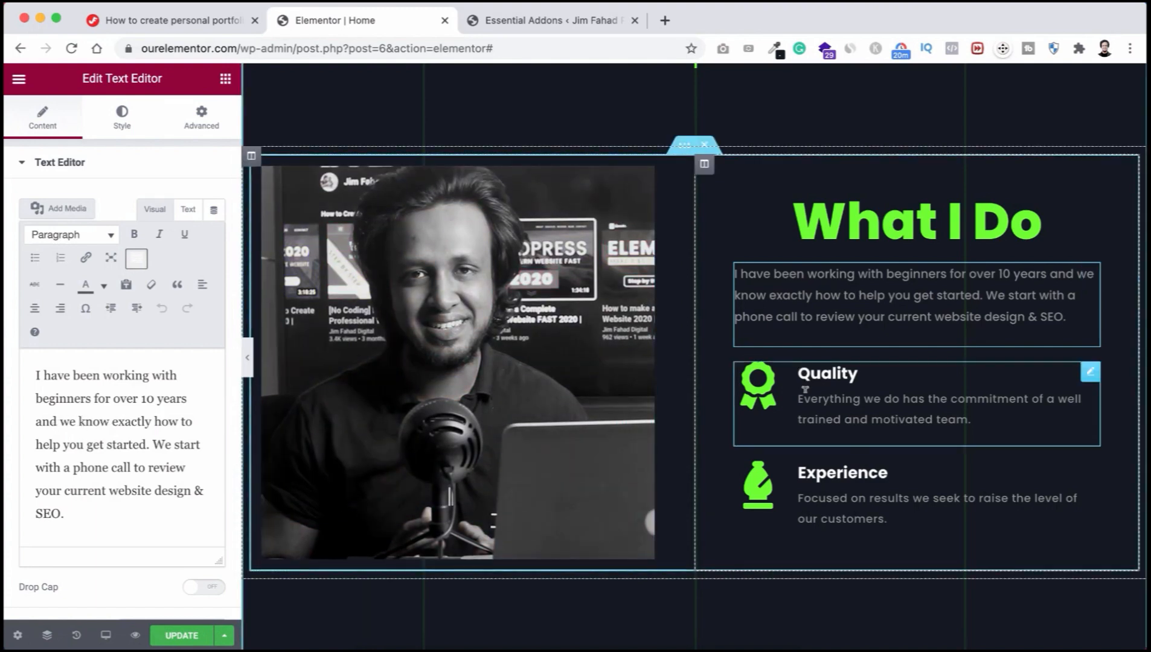
left_click(839, 380)
left_click(840, 471)
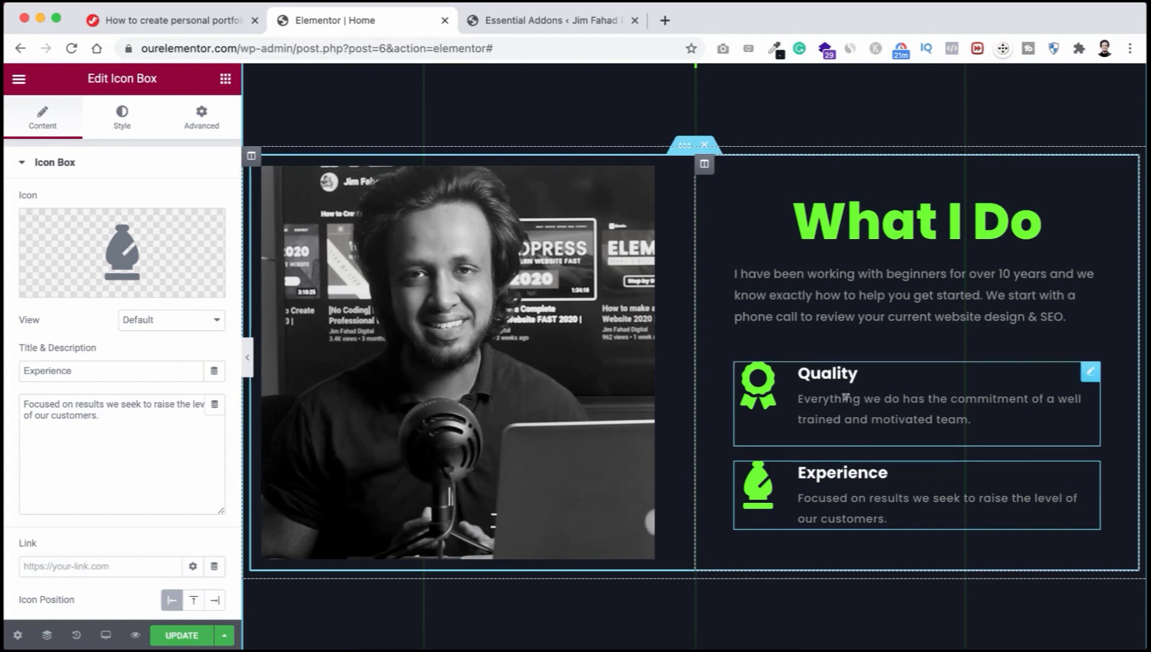
Step: Change the Quality icon box title to 'Web Design'
left_click(829, 370)
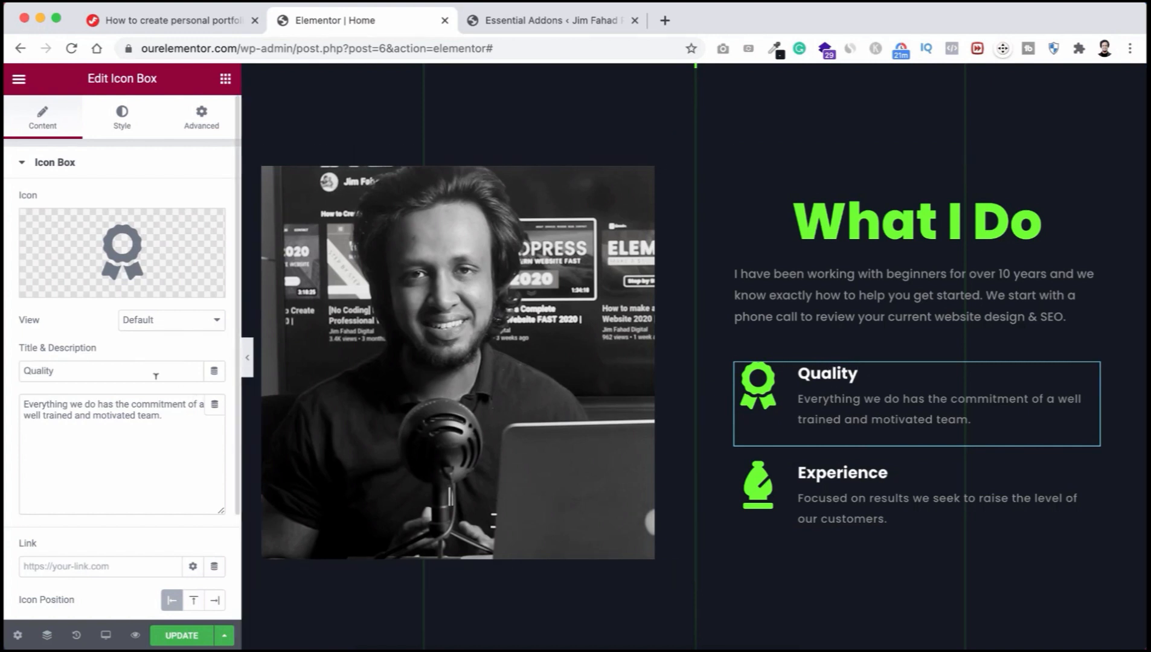
double_click(111, 369)
type("Web Design")
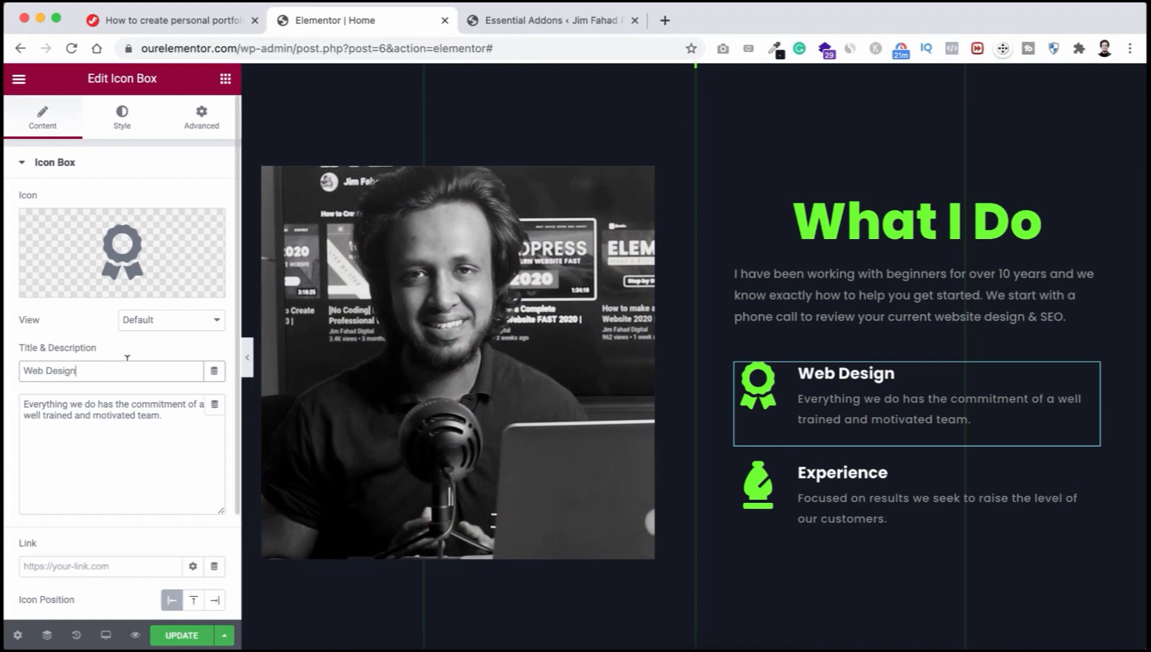
Step: Give the Web Design box the Elementor logo icon from the Icon Library
mouse_move(128, 253)
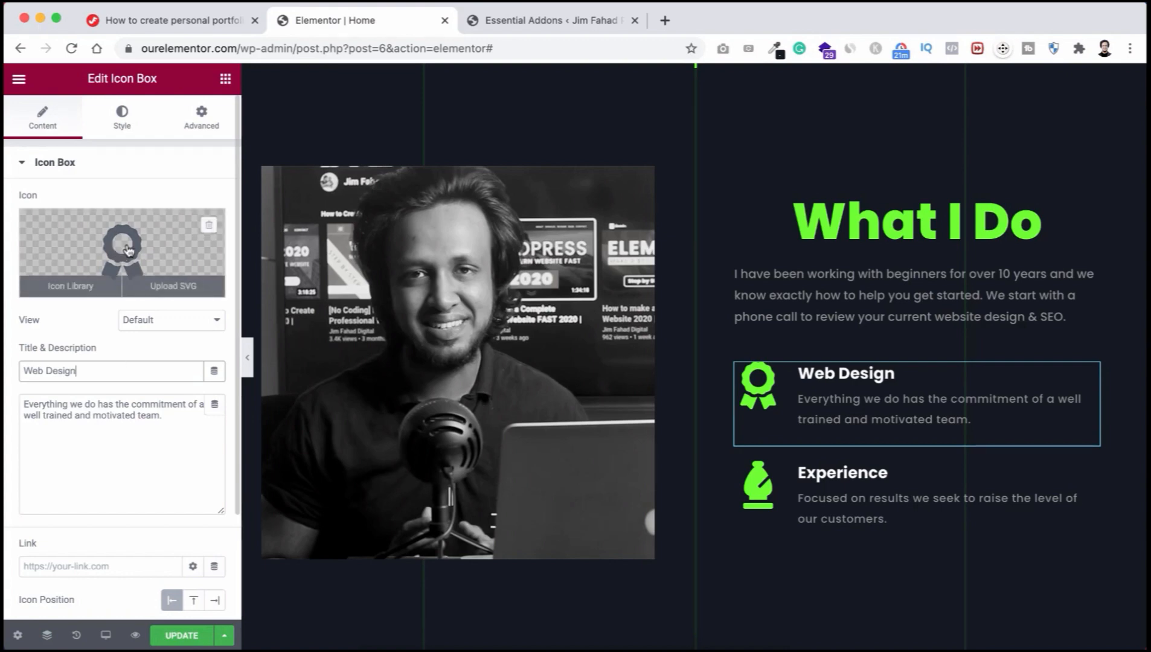
left_click(122, 249)
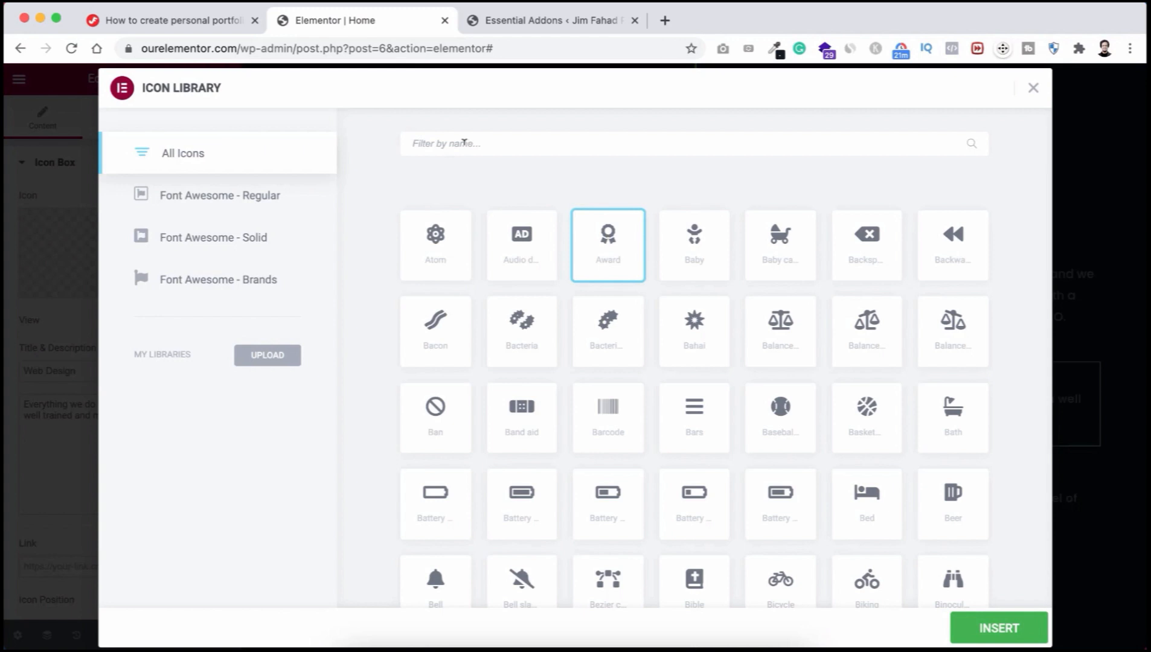
type("elemen")
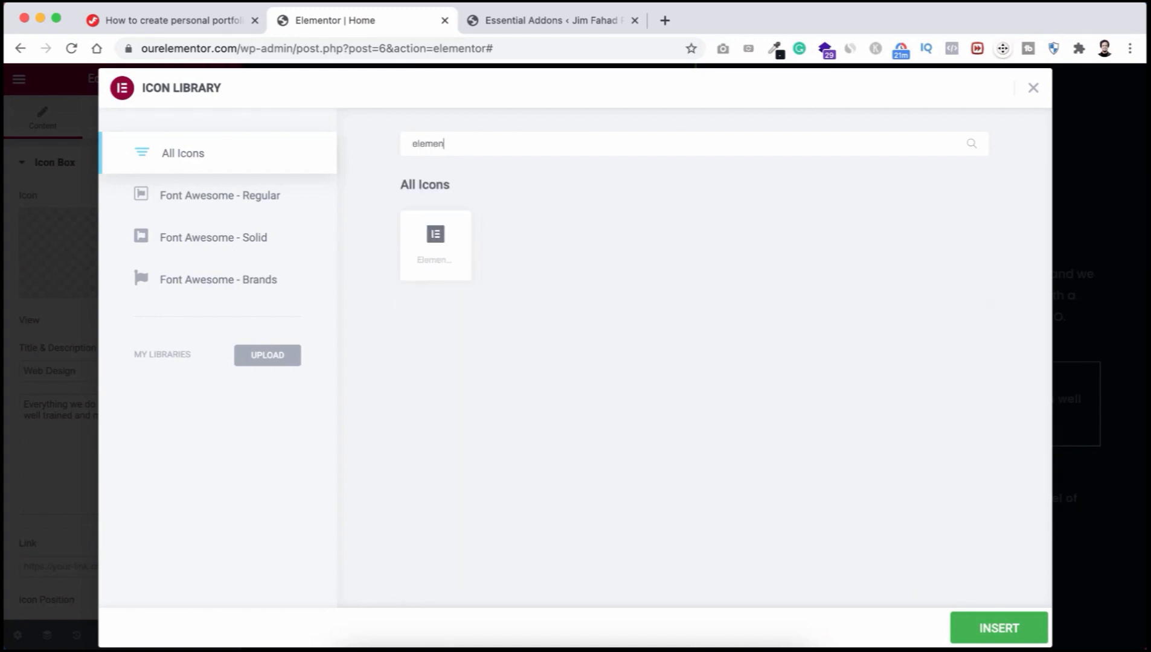
left_click(440, 245)
left_click(977, 628)
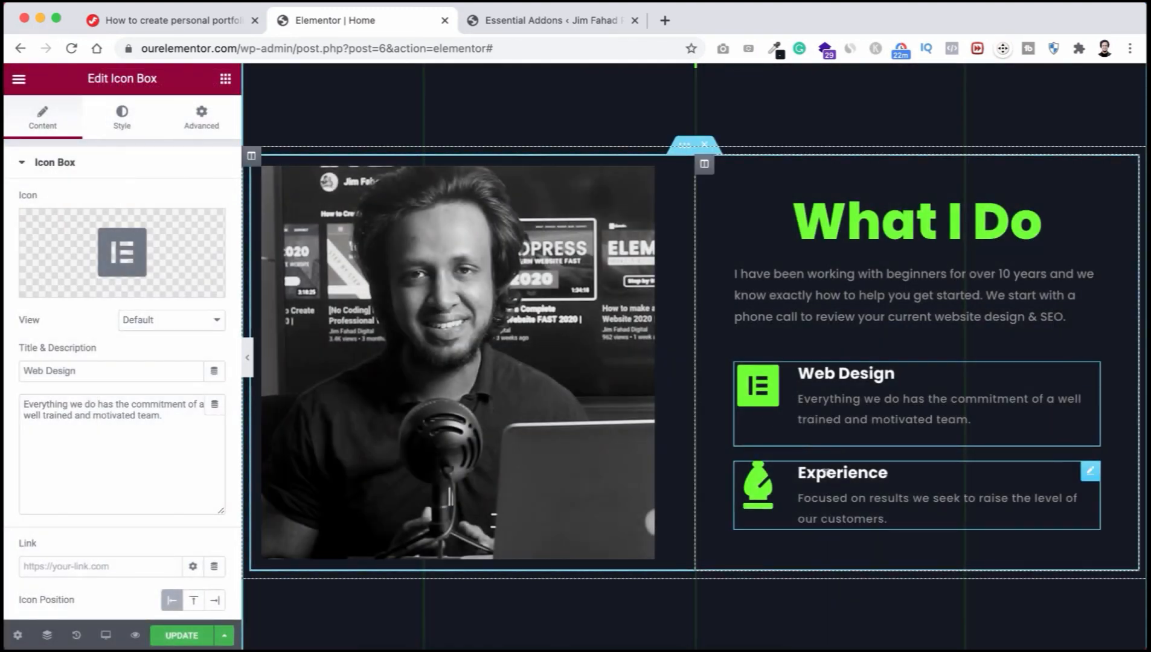
left_click(829, 471)
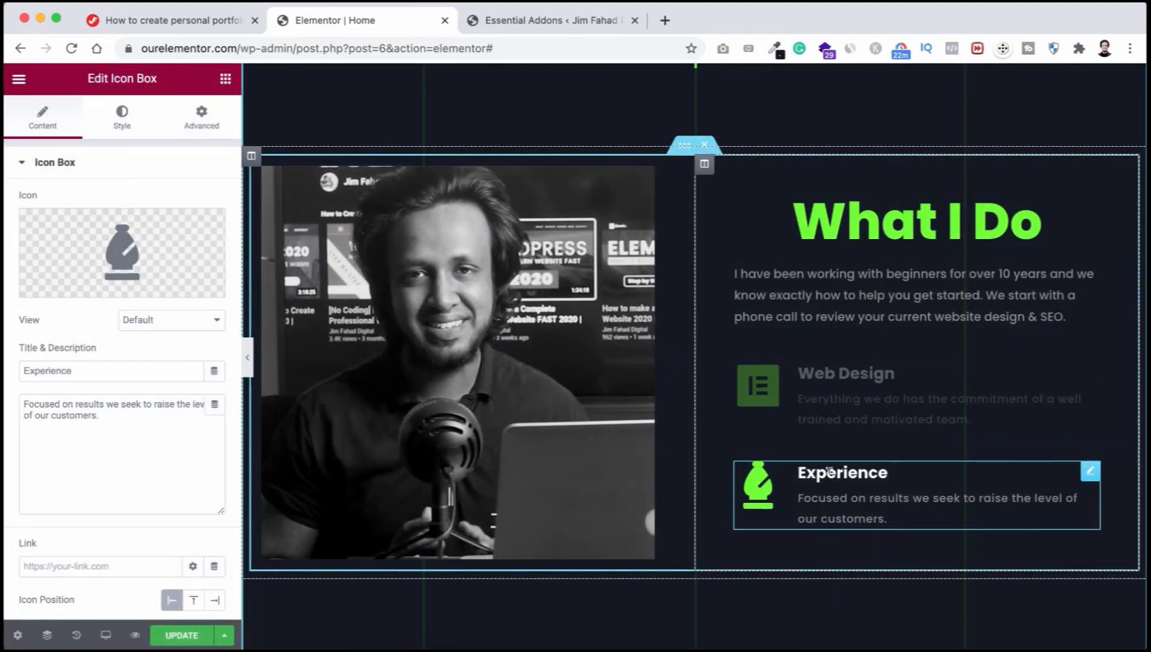
Step: Change the Experience title to 'SEO' and set its icon to Chart bar
double_click(829, 472)
type("SEO")
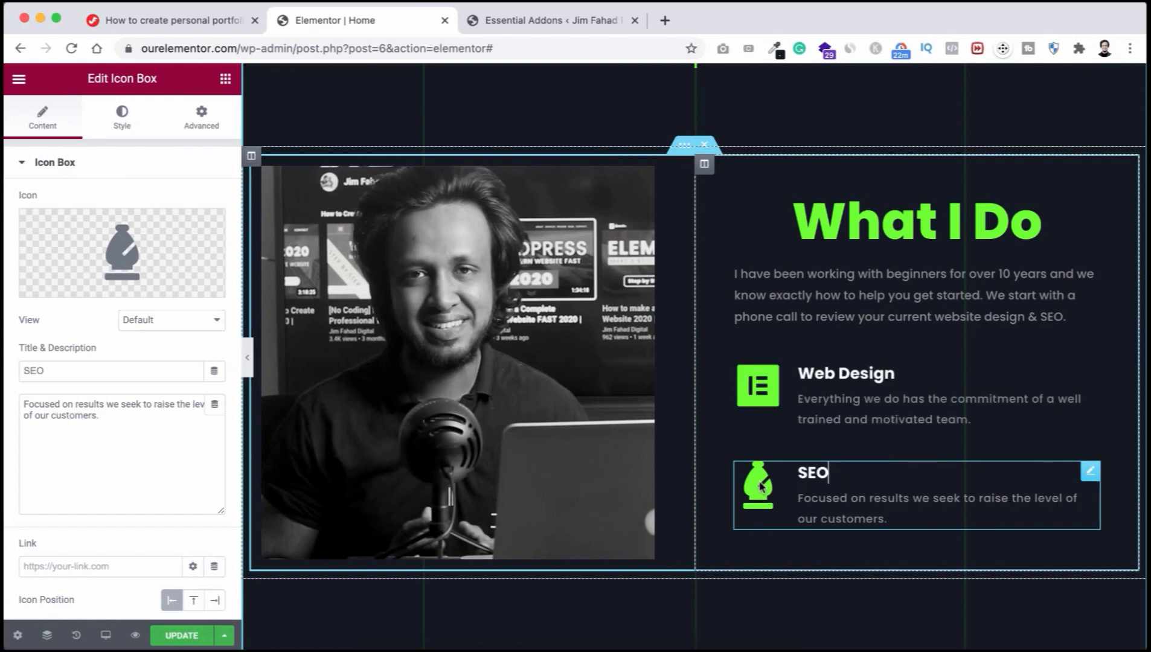
left_click(126, 249)
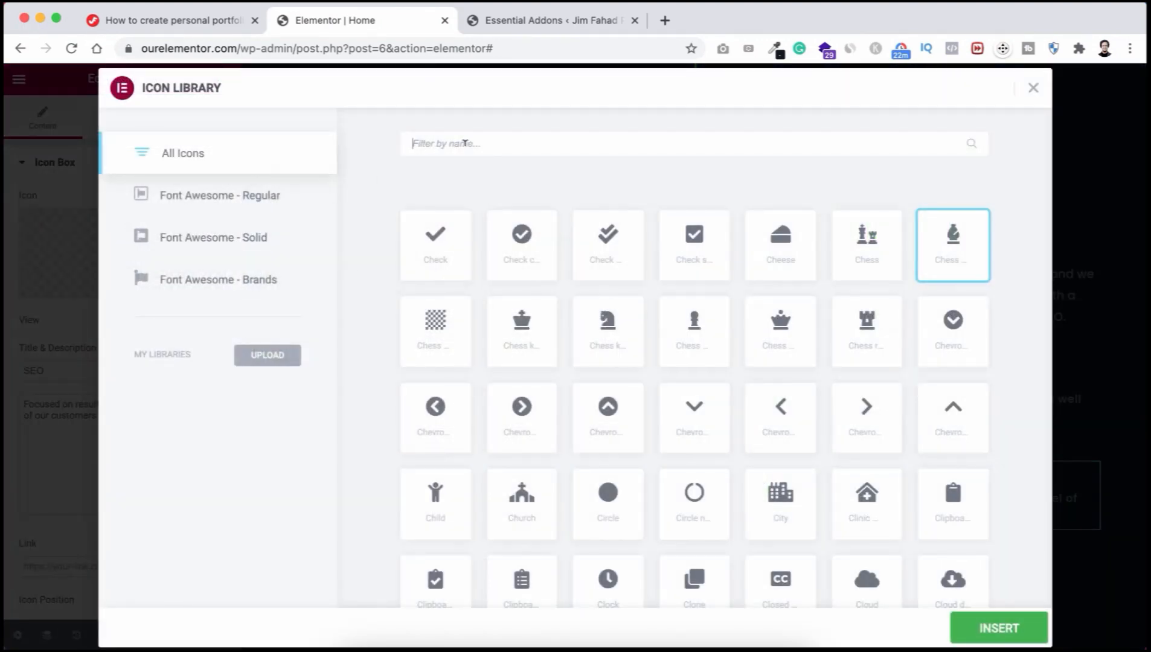
type("chart")
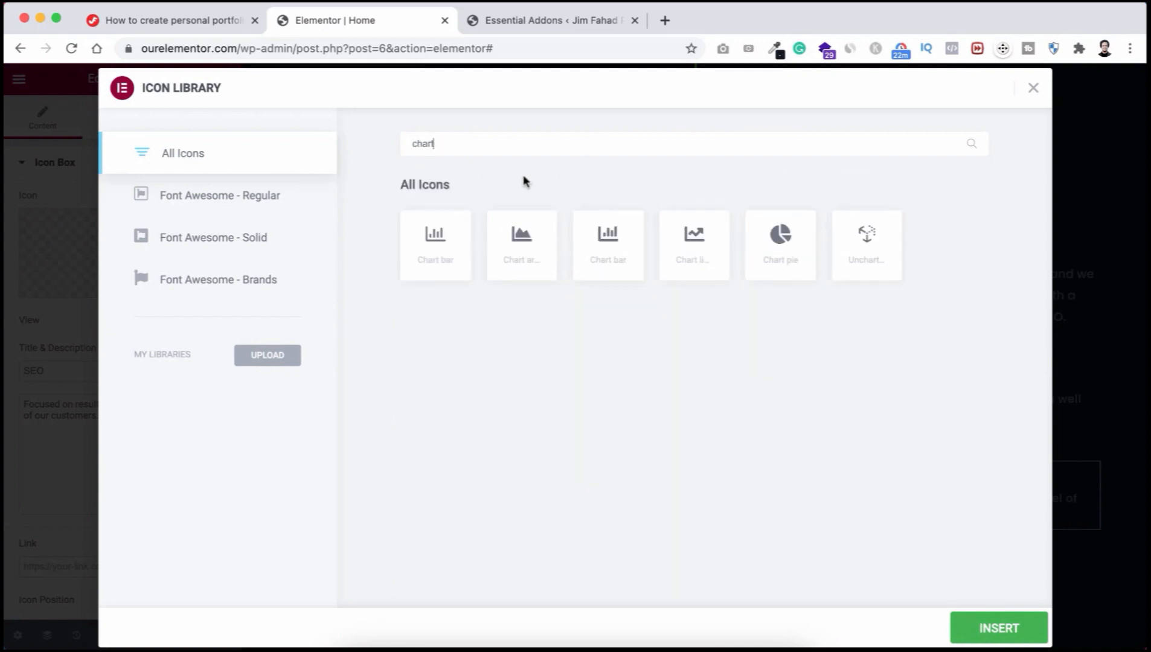
left_click(616, 250)
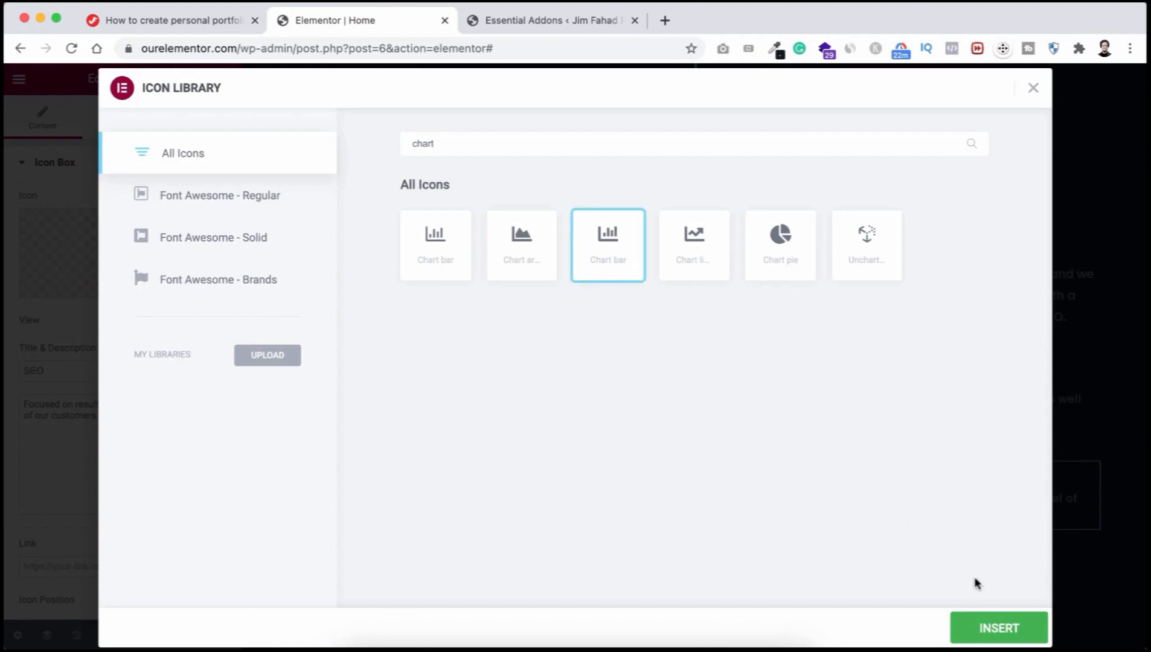
left_click(1002, 628)
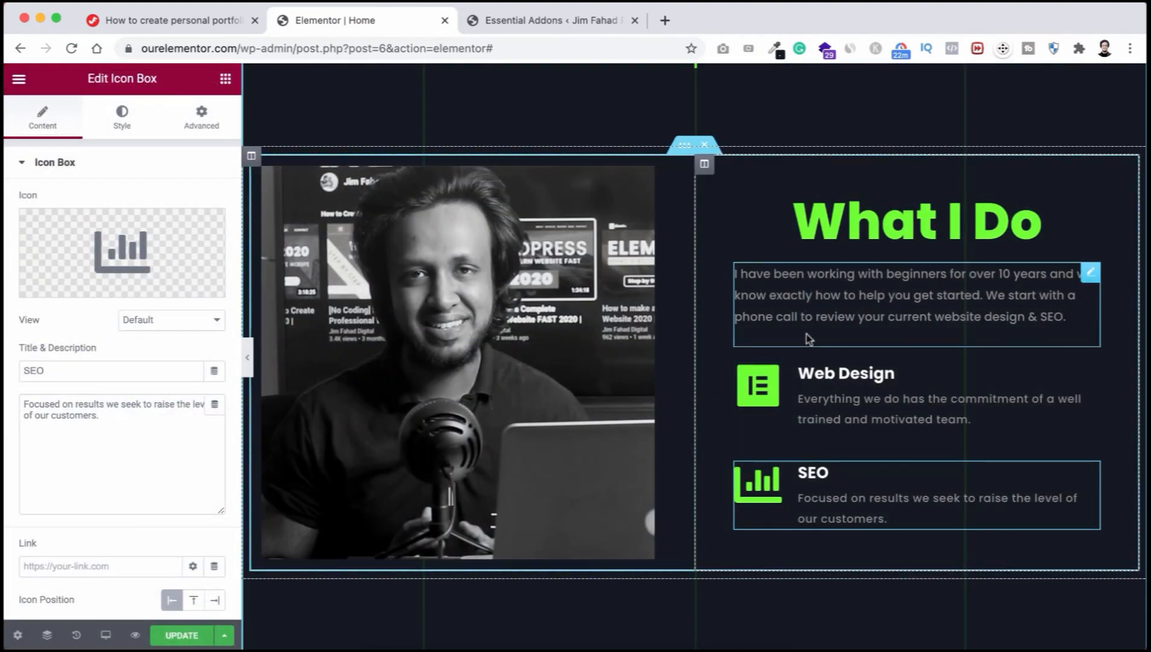
scroll(808, 338, "up", 1)
scroll(808, 338, "down", 2)
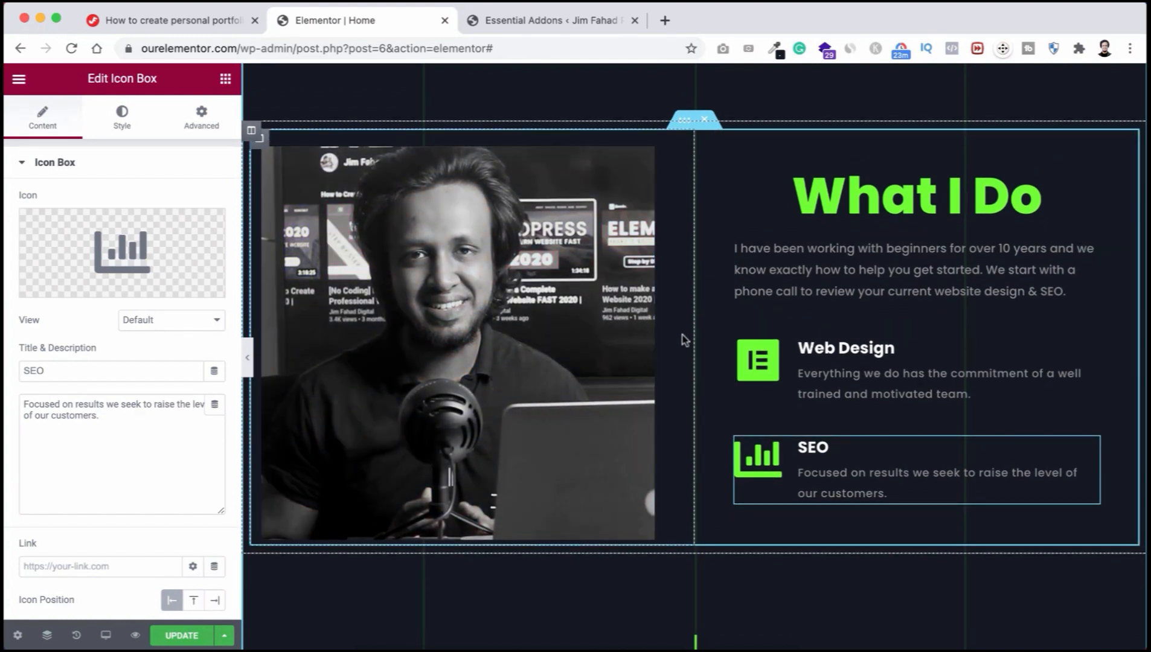
Step: Change the word 'Main' to 'My' so the skills heading reads 'My Skills'
scroll(688, 445, "down", 5)
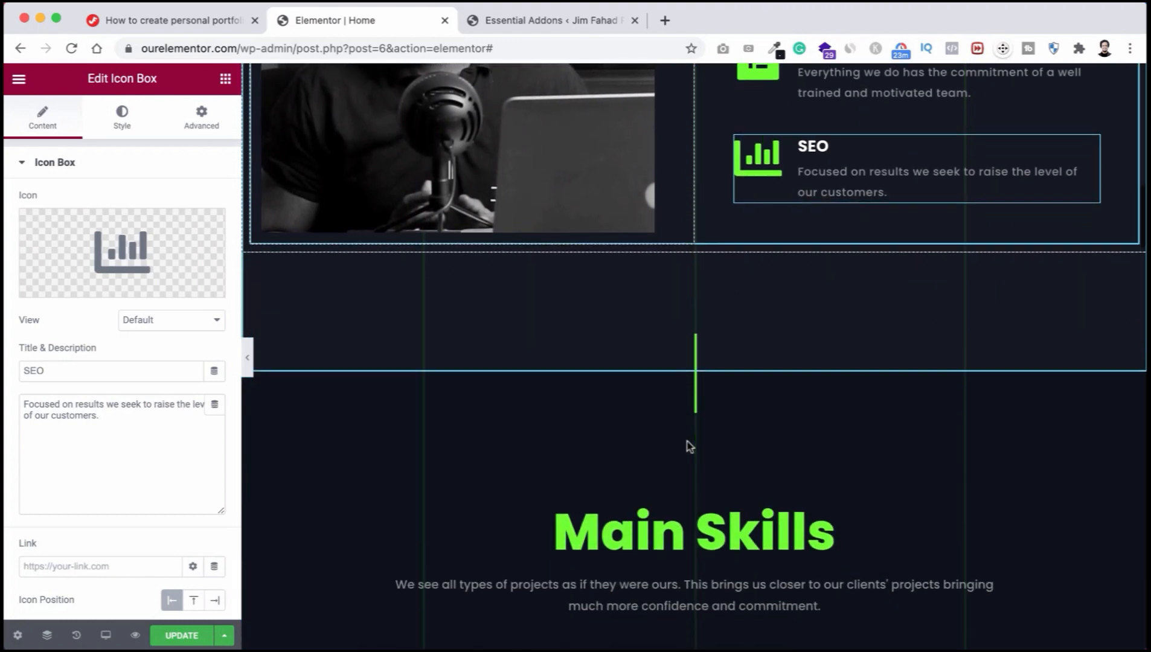
scroll(688, 446, "down", 4)
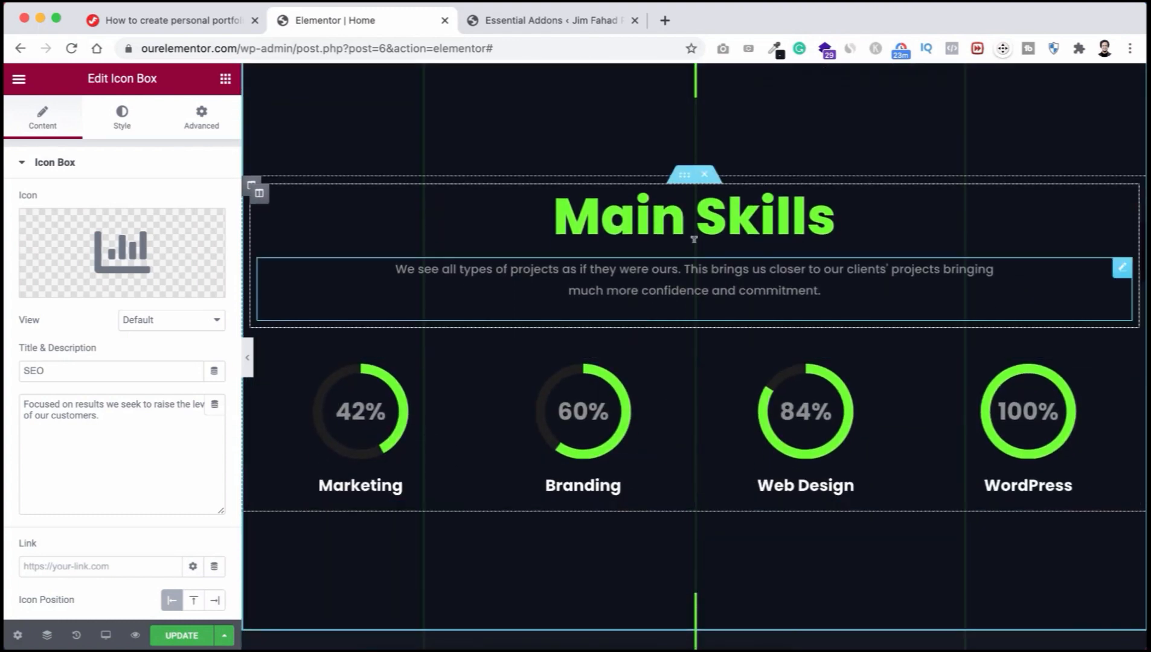
scroll(686, 362, "down", 1)
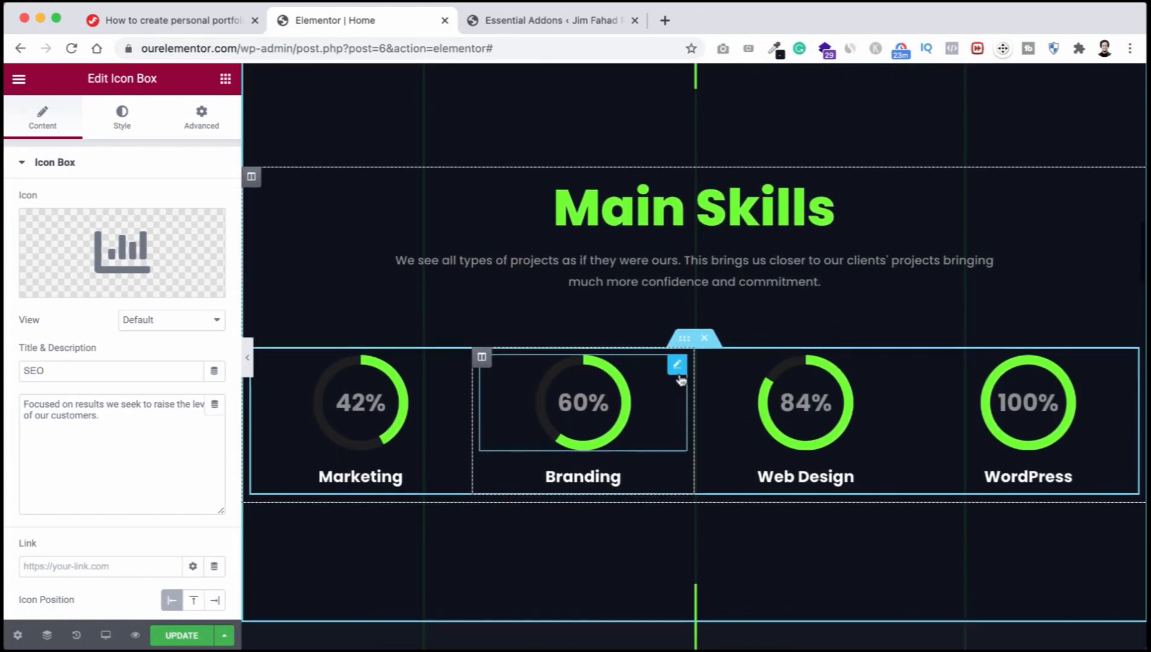
scroll(681, 379, "up", 1)
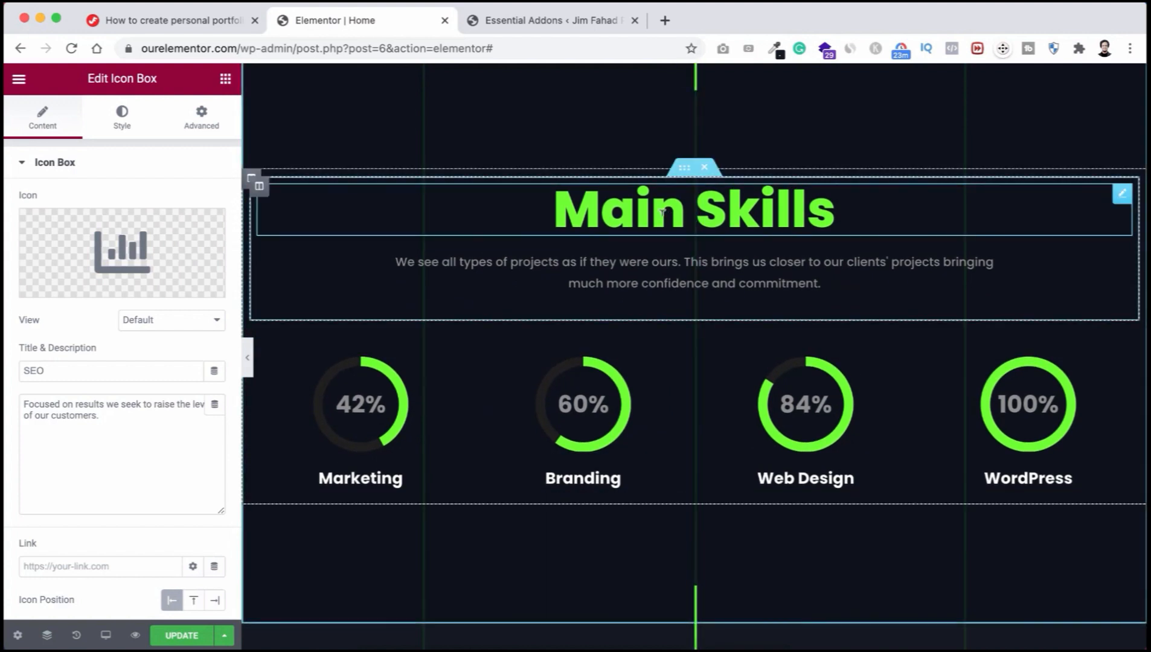
left_click(620, 210)
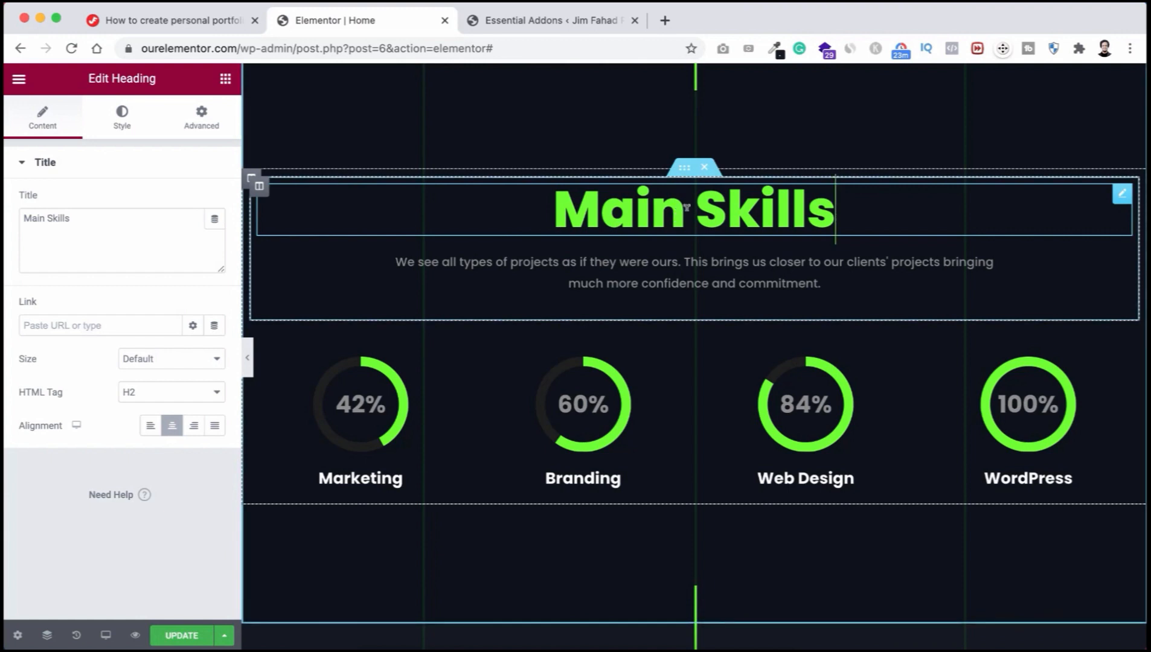
double_click(577, 206)
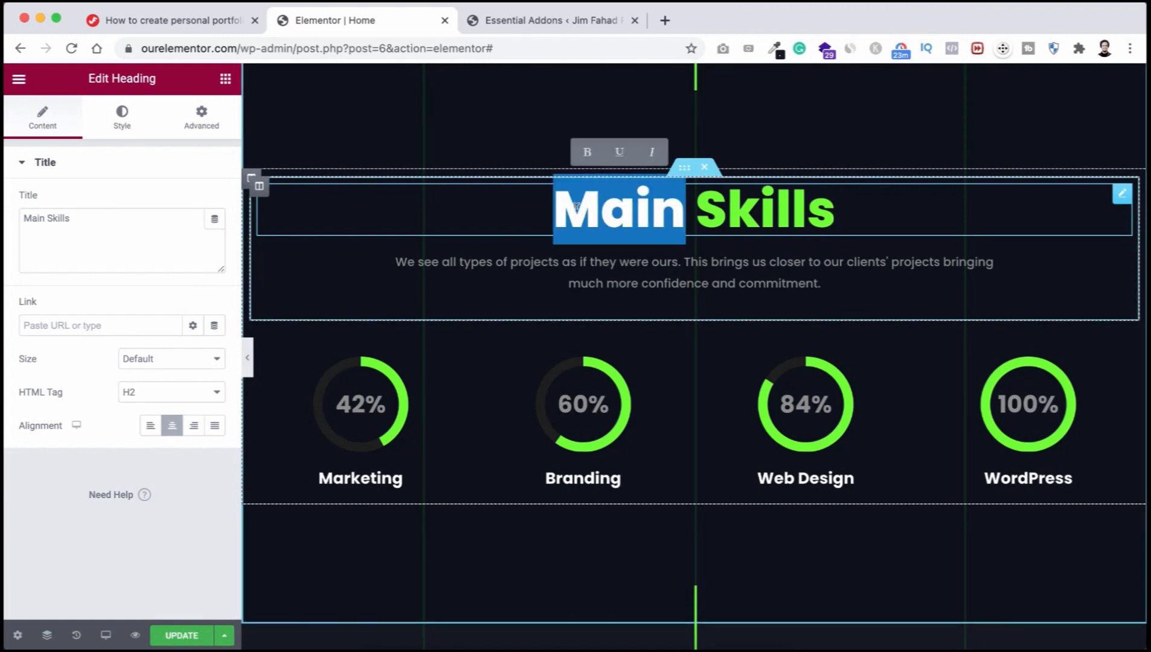
type("My")
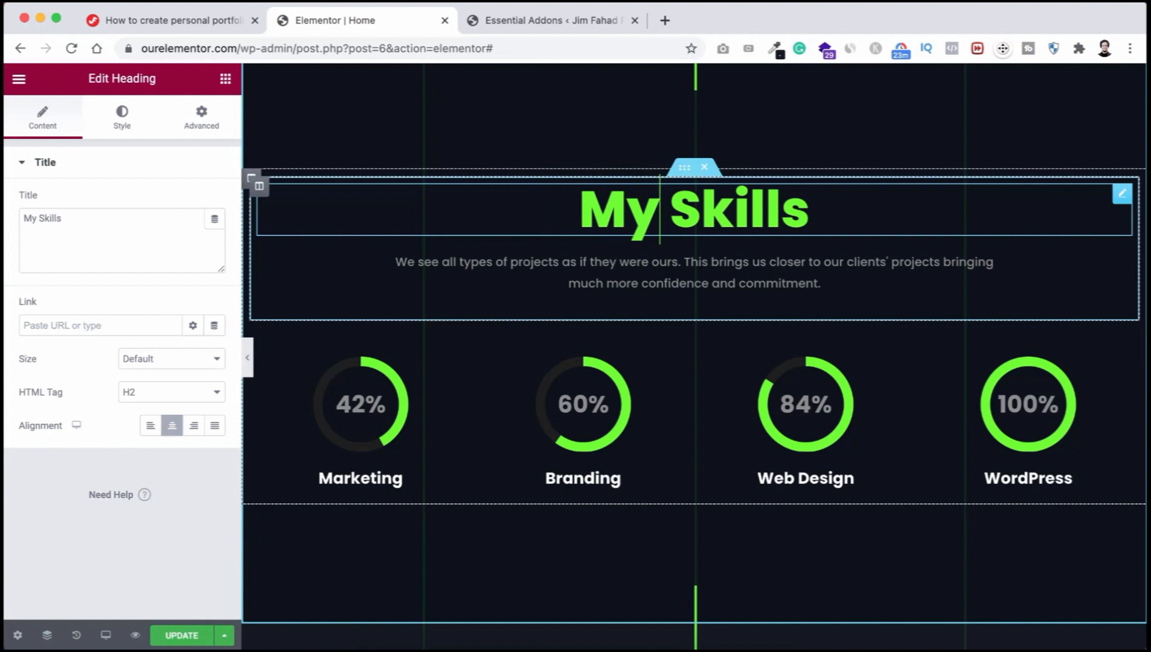
left_click(621, 264)
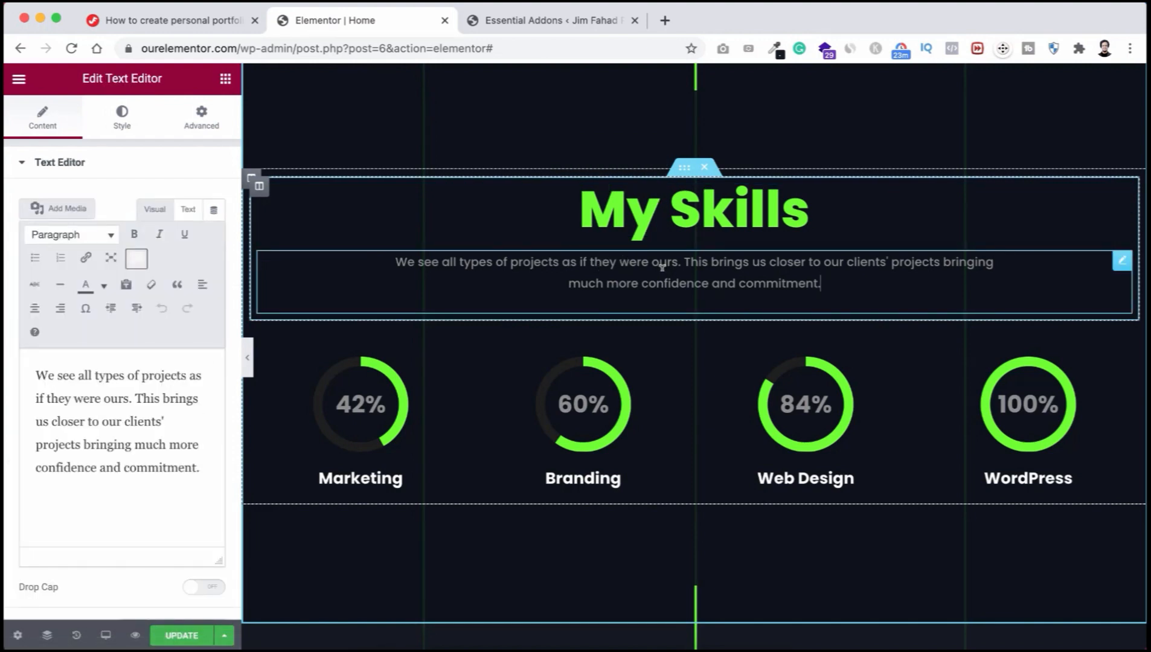
scroll(661, 267, "down", 2)
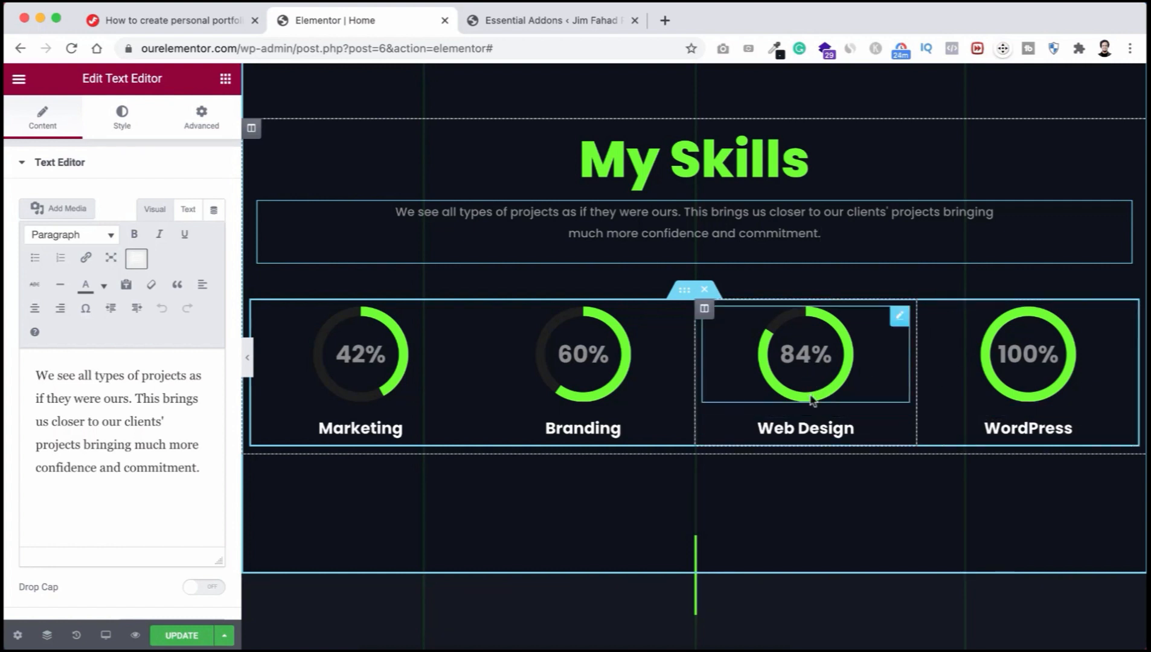
Step: Rename the Branding skill to 'Photoshop' and set its counter value to 85
double_click(582, 425)
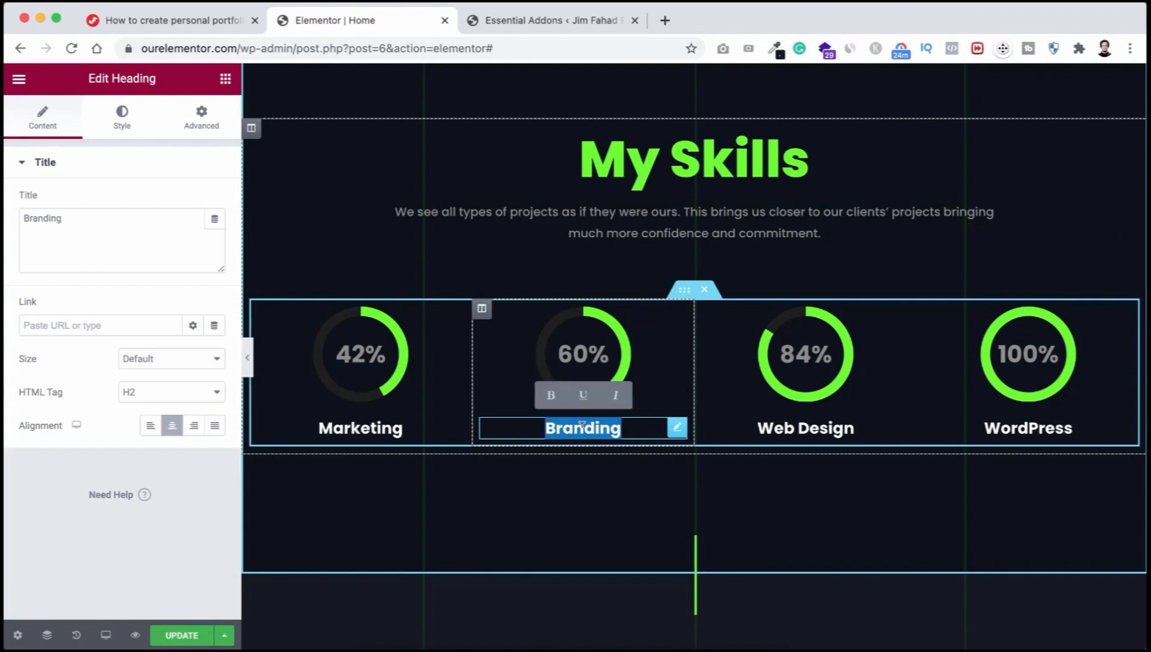
type("Photo")
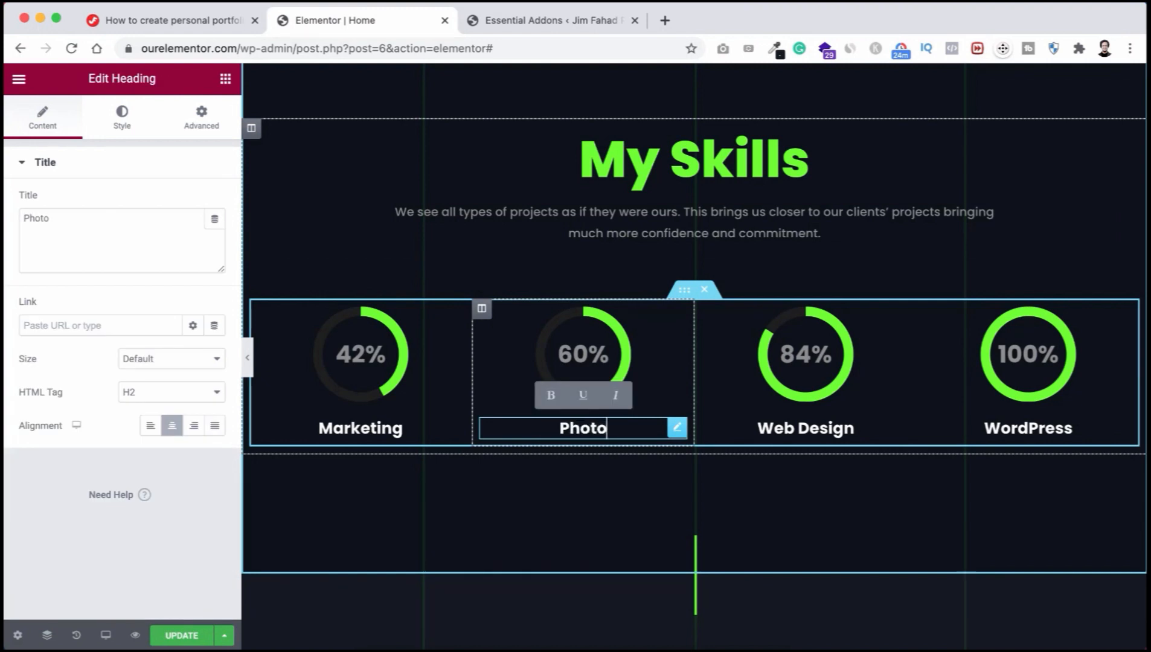
type("shop")
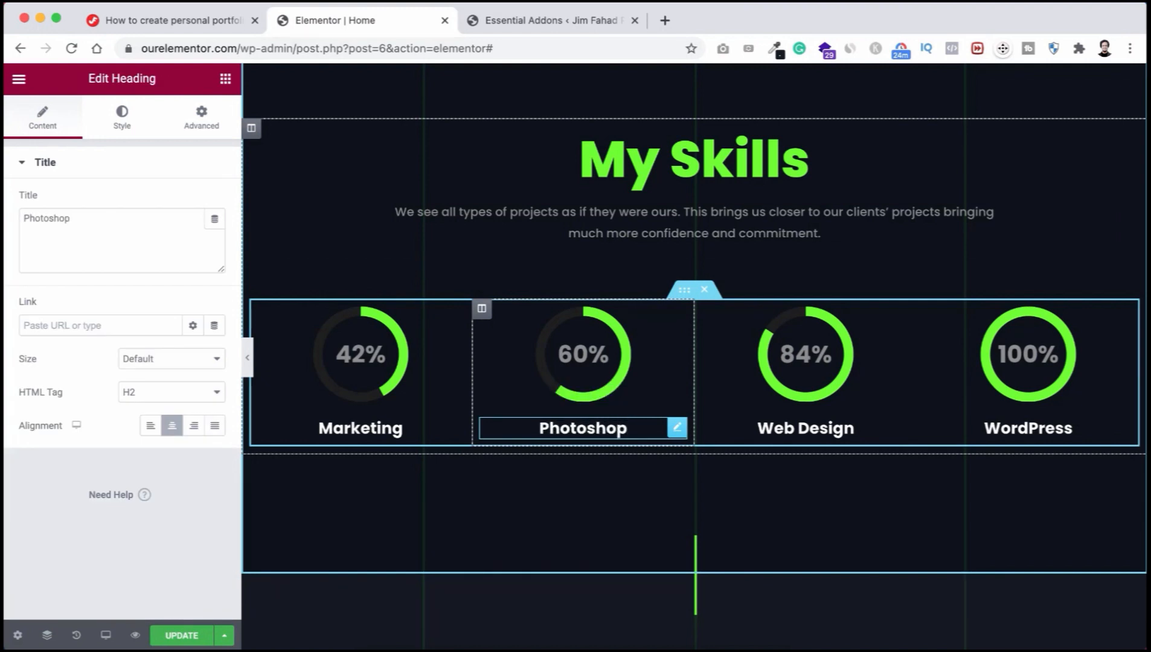
left_click(583, 355)
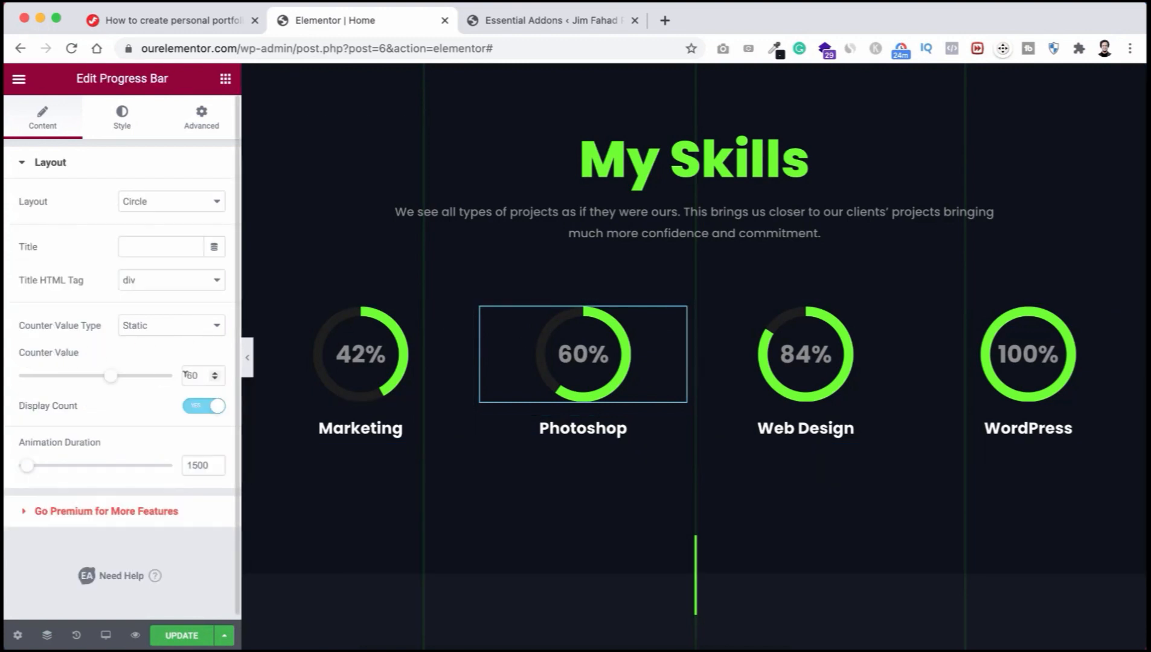
left_click_drag(199, 375, 178, 375)
type("85")
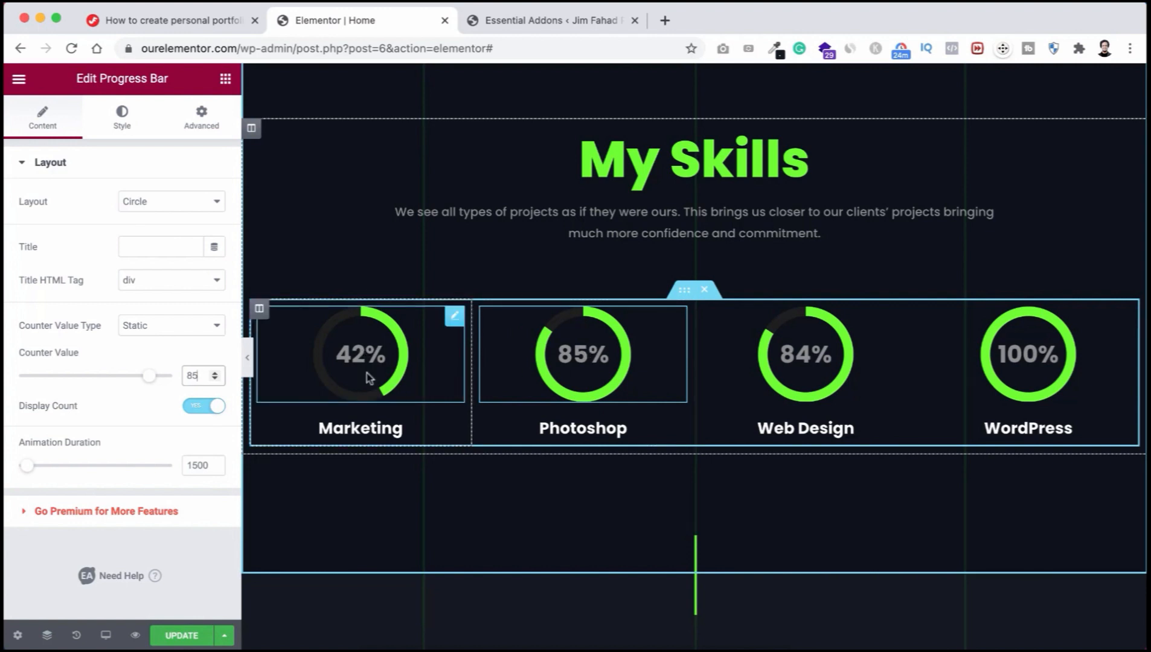
Step: Rename the Marketing skill to 'HTML & CSS' and set its counter value to 90
double_click(349, 426)
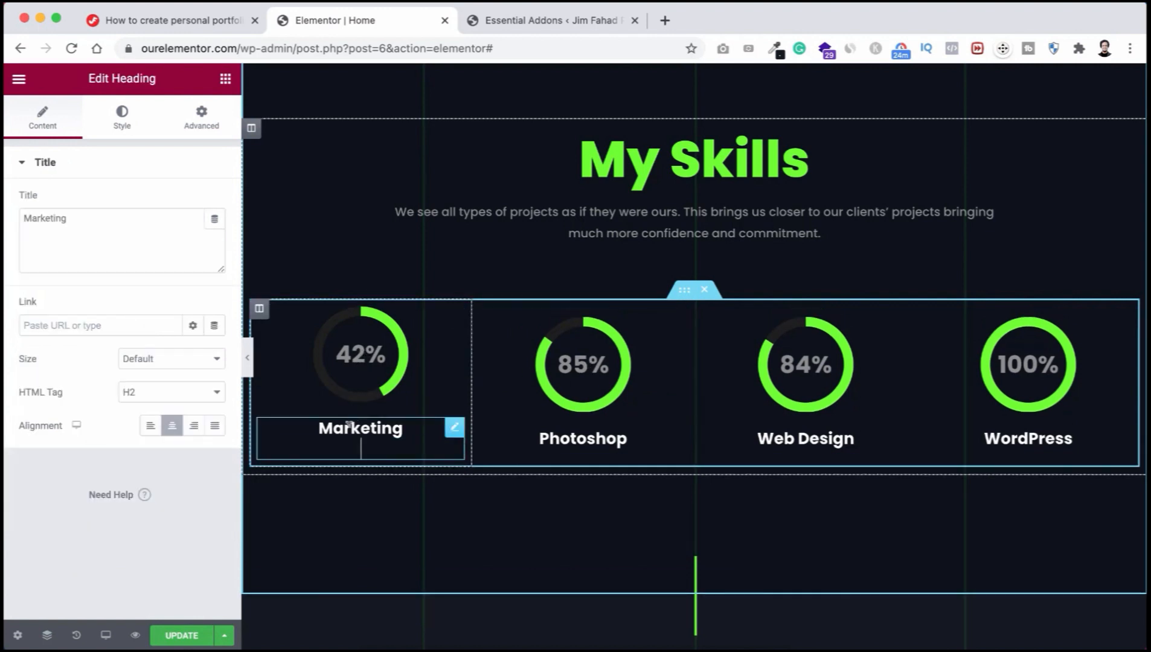
type("HTML")
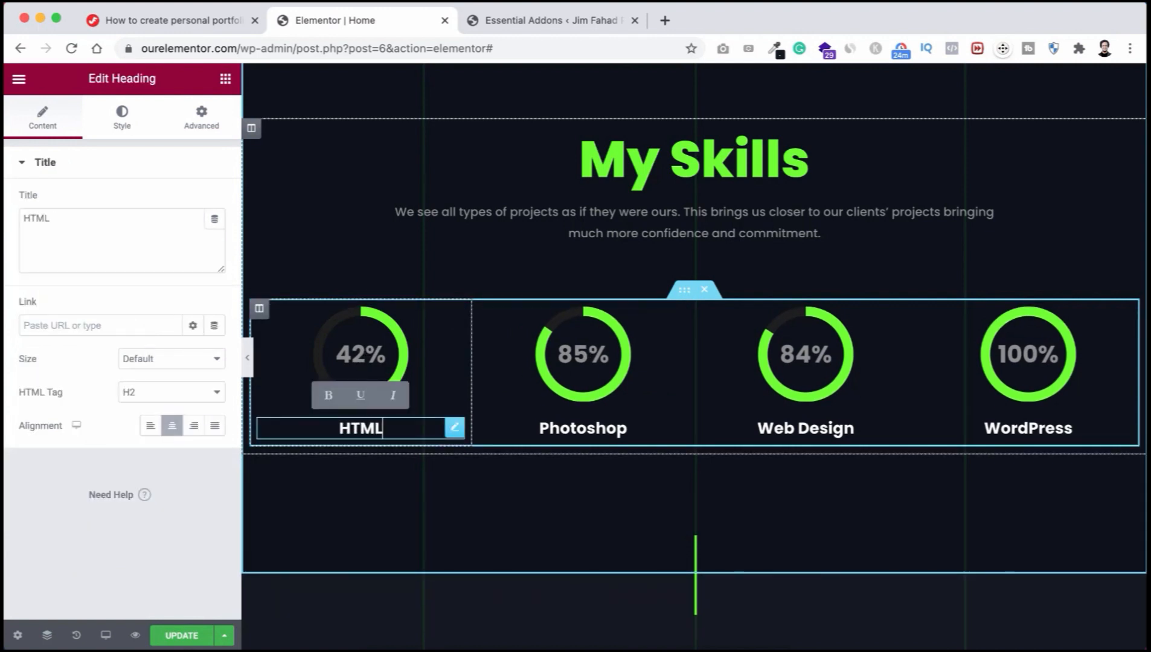
type(" & CSS")
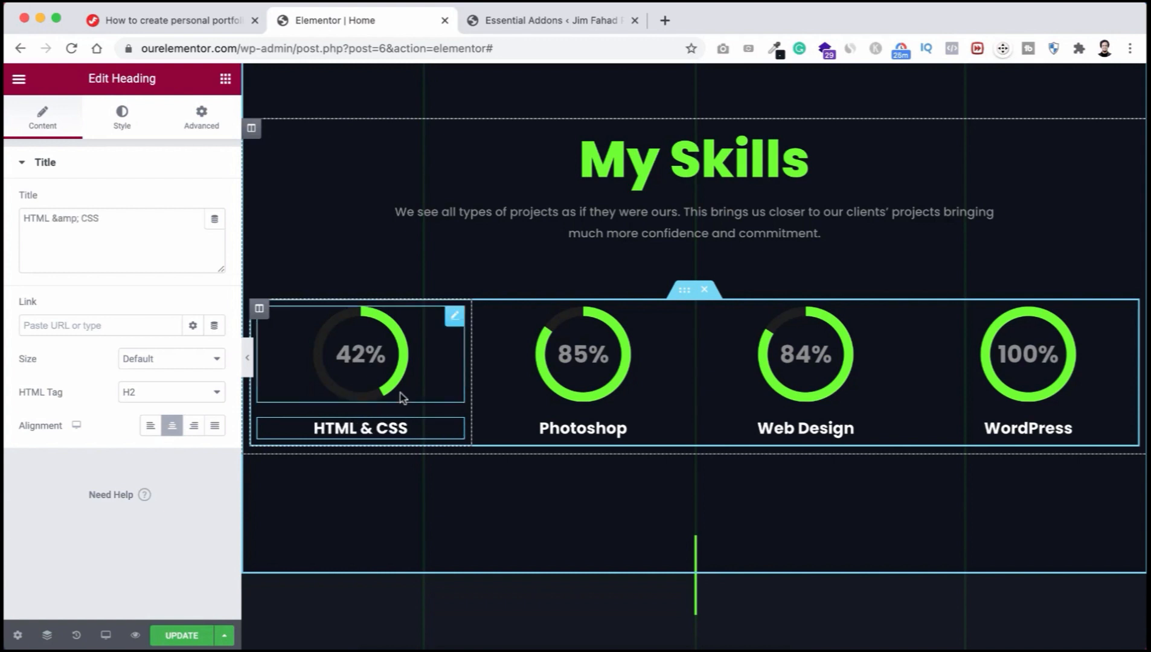
left_click(361, 353)
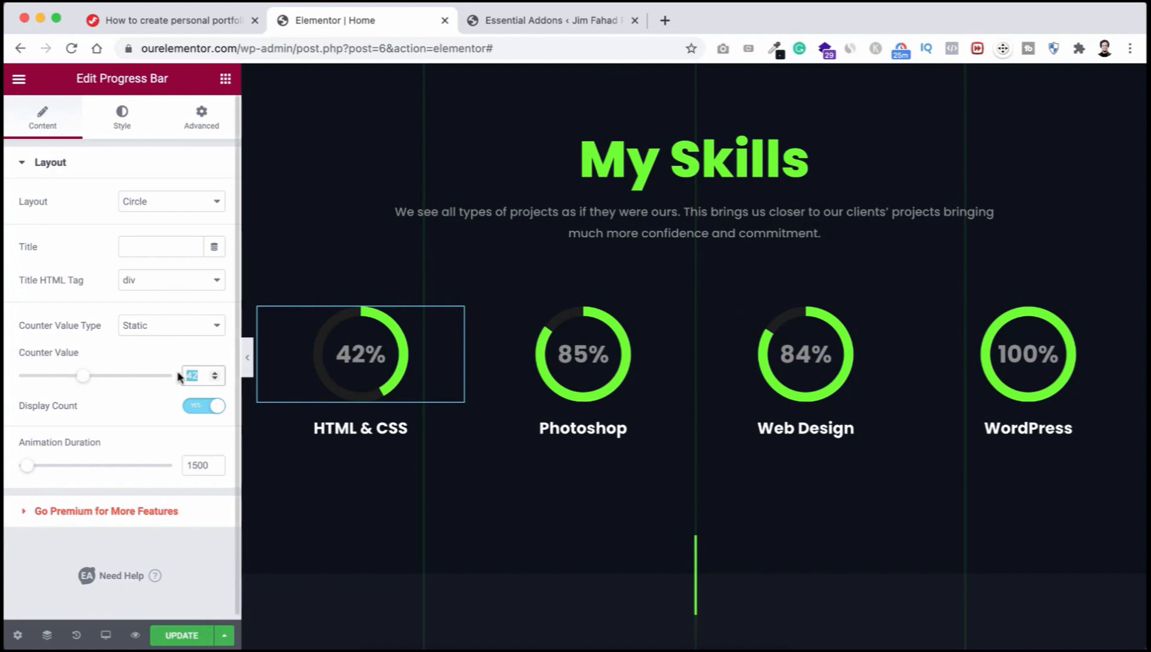
type("90")
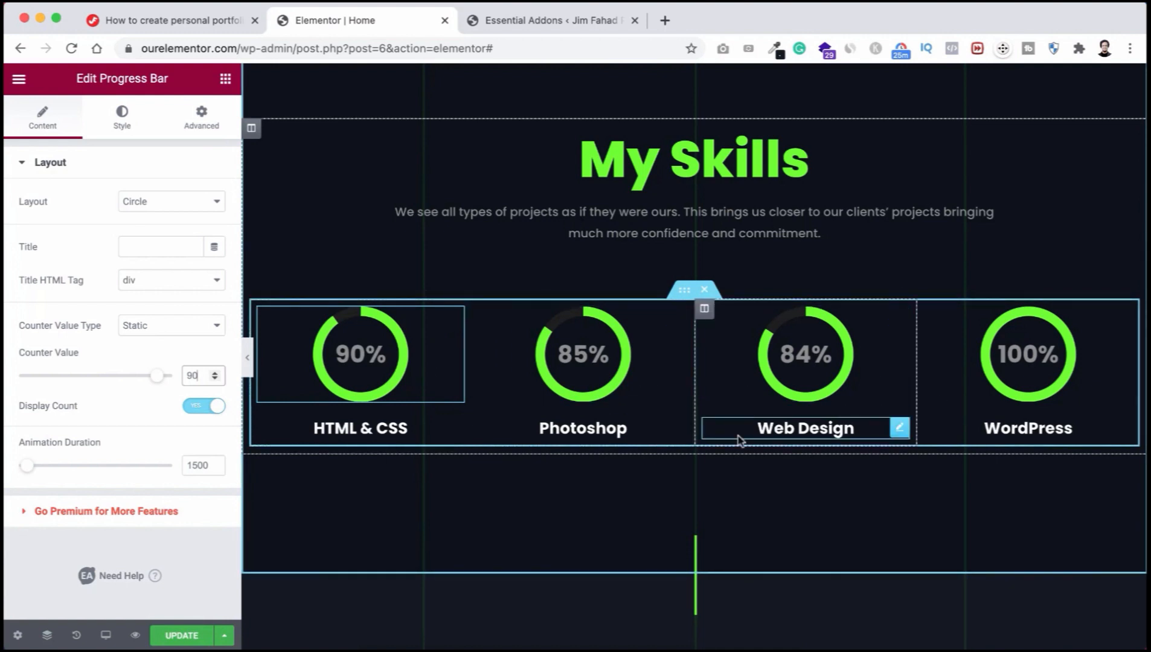
scroll(657, 419, "down", 2)
scroll(658, 420, "up", 1)
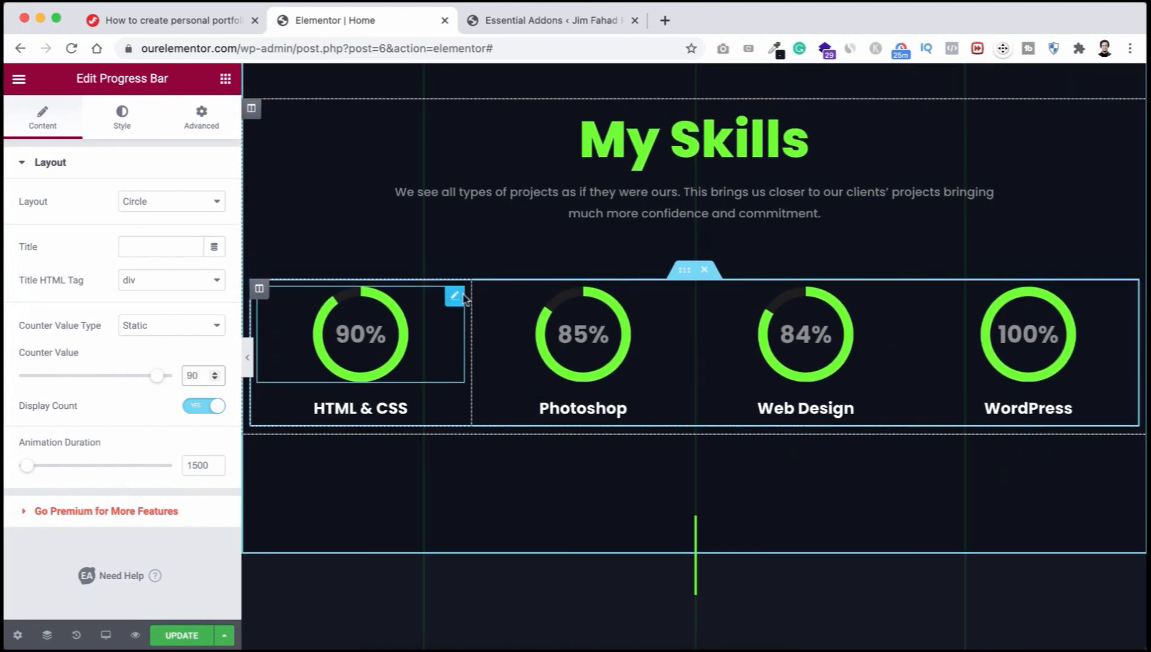
scroll(645, 340, "down", 1)
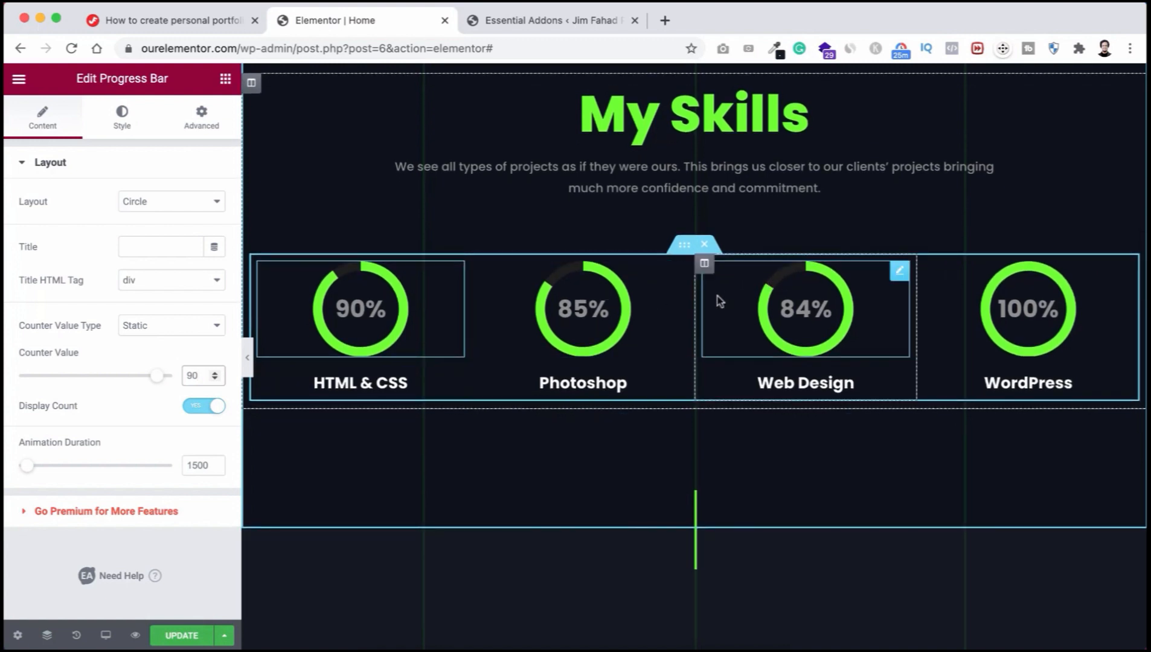
right_click(684, 251)
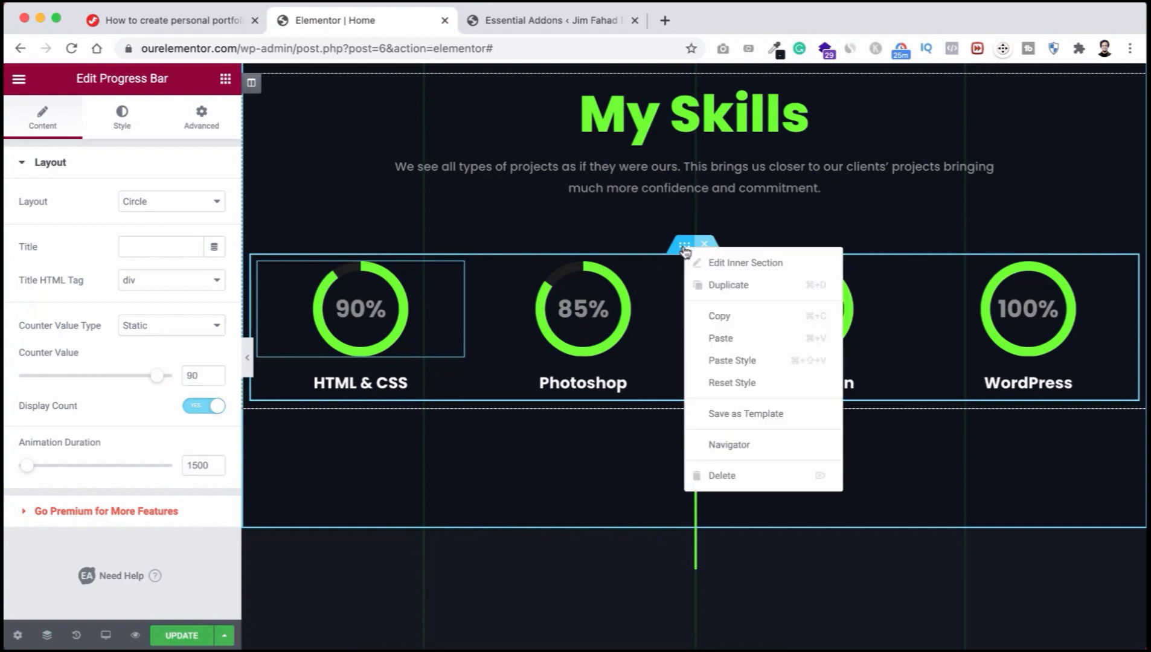
left_click(715, 294)
scroll(713, 293, "down", 1)
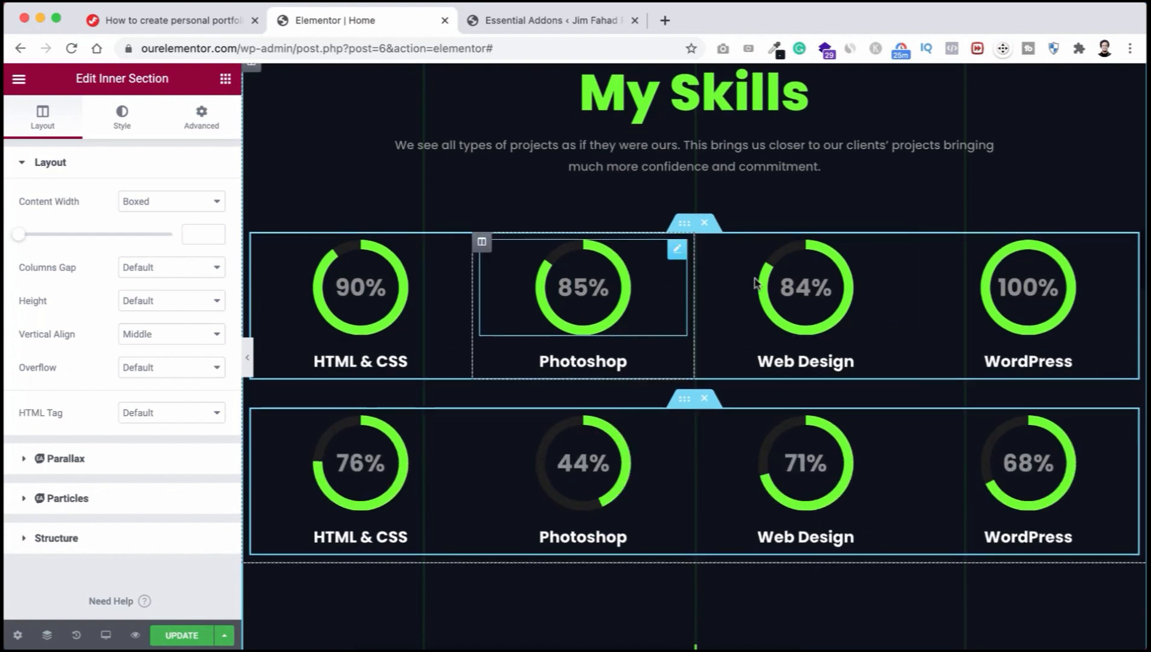
scroll(665, 303, "down", 1)
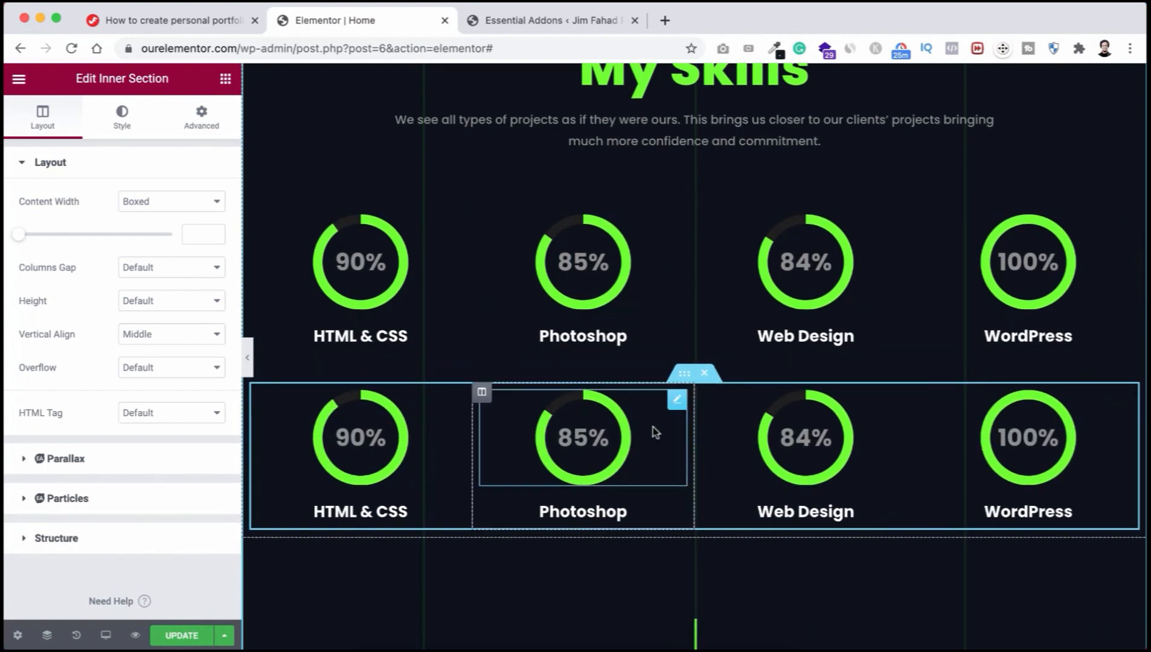
left_click(568, 509)
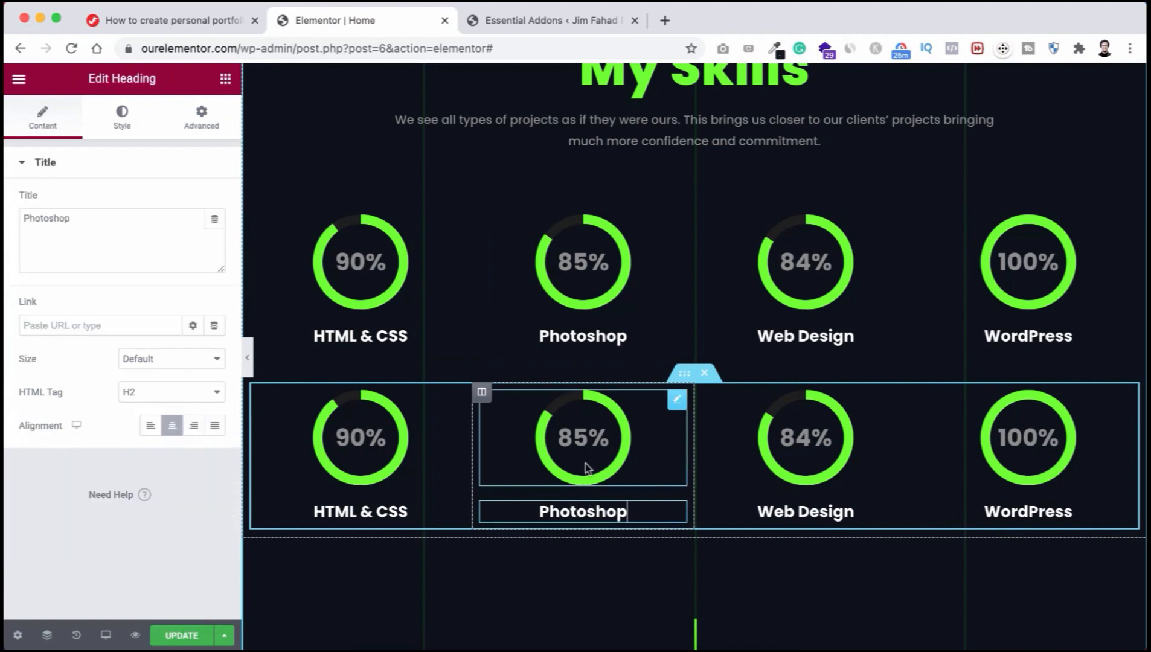
left_click(596, 447)
scroll(597, 450, "up", 1)
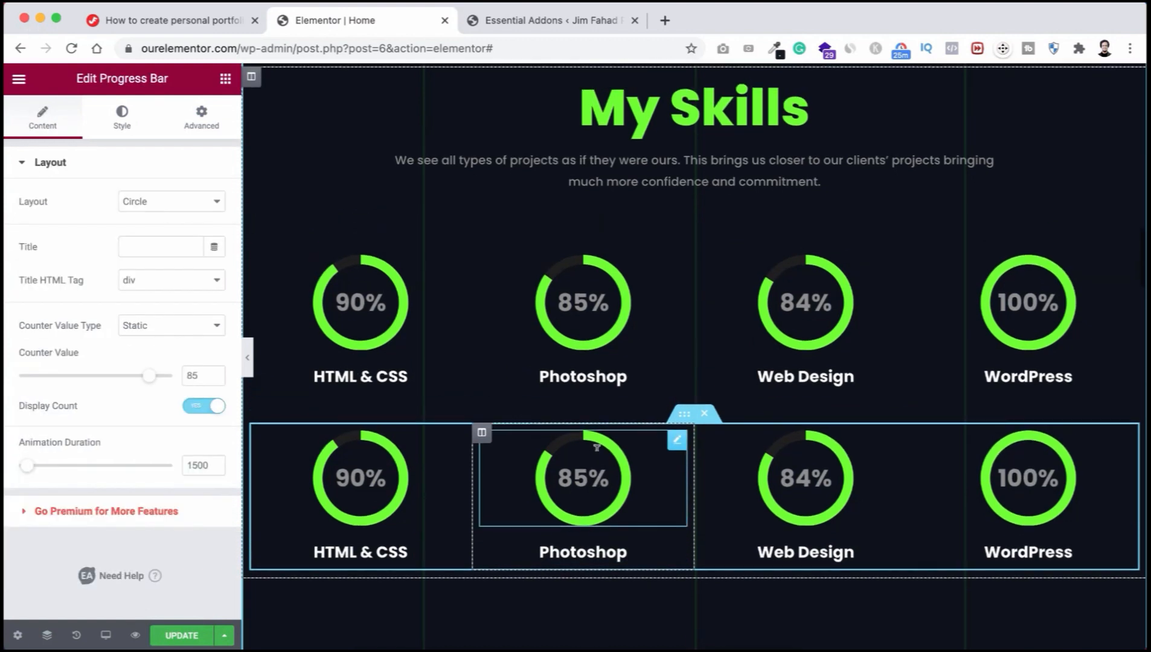
scroll(649, 516, "down", 1)
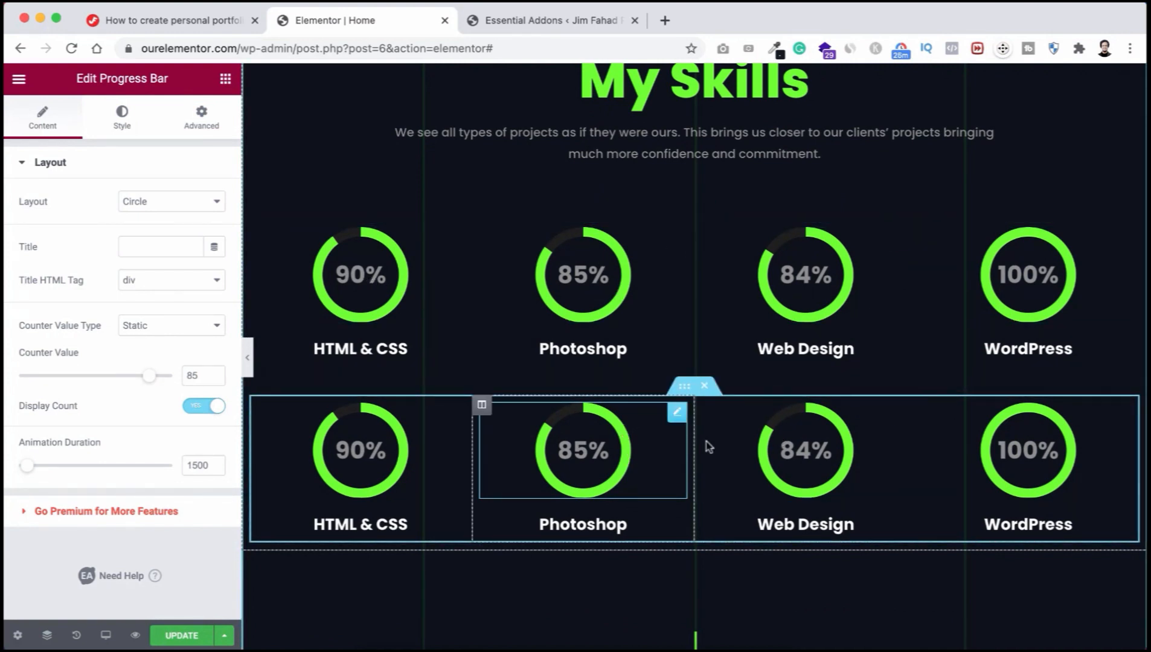
left_click(705, 387)
scroll(706, 393, "up", 3)
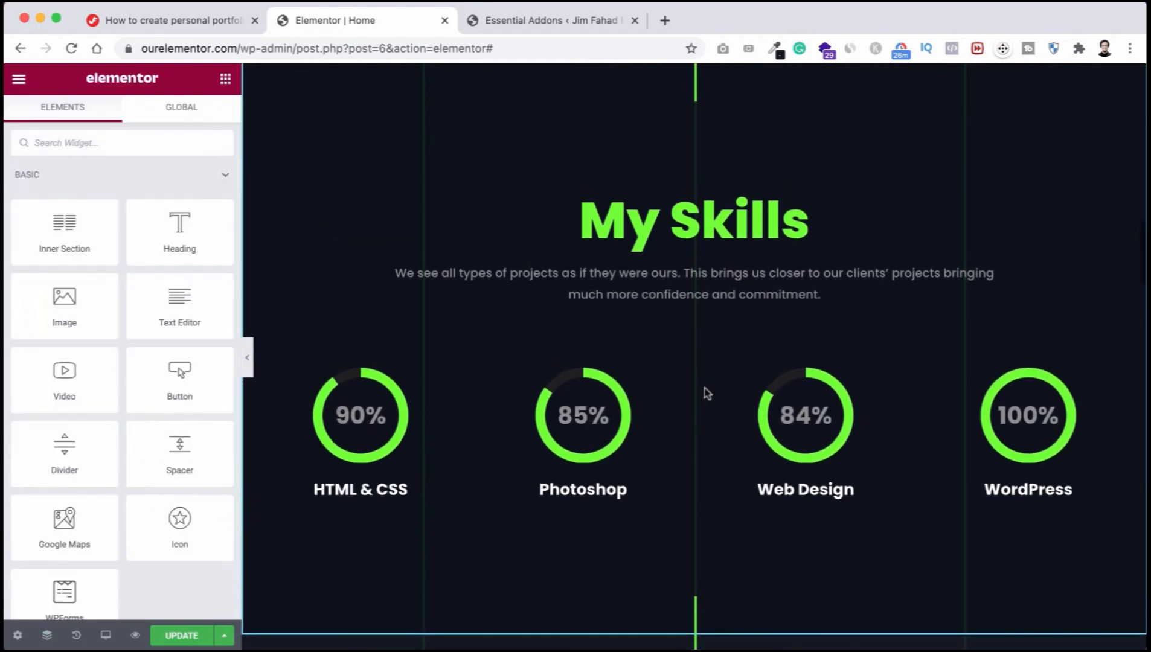
scroll(706, 393, "down", 1)
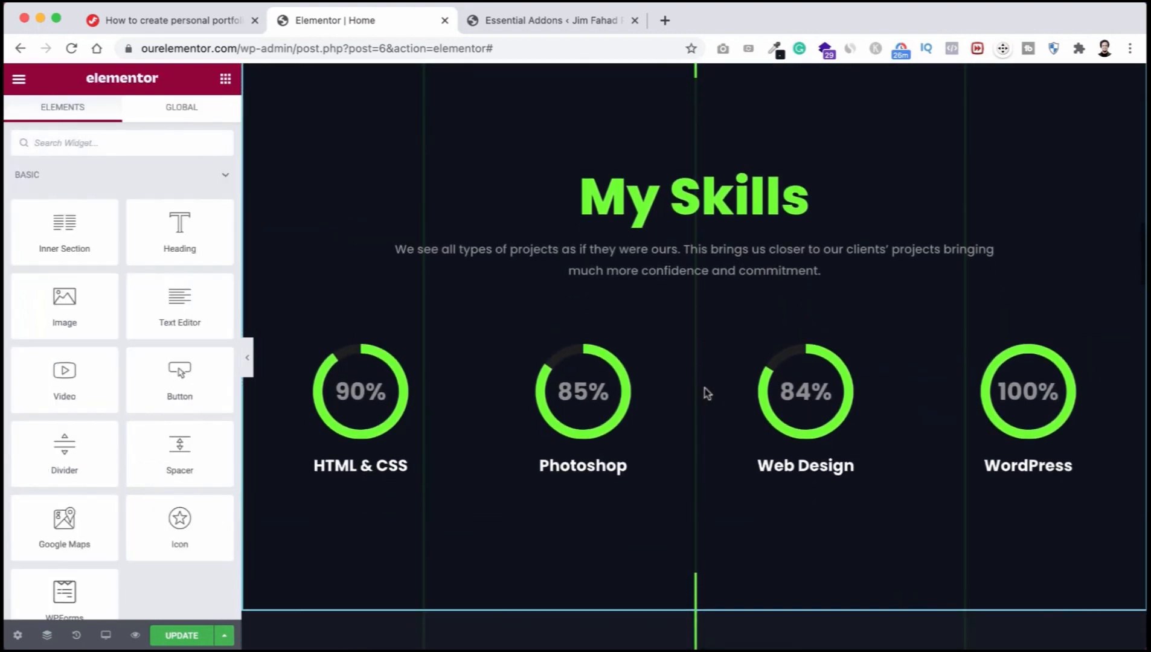
scroll(706, 392, "down", 1)
scroll(707, 392, "up", 1)
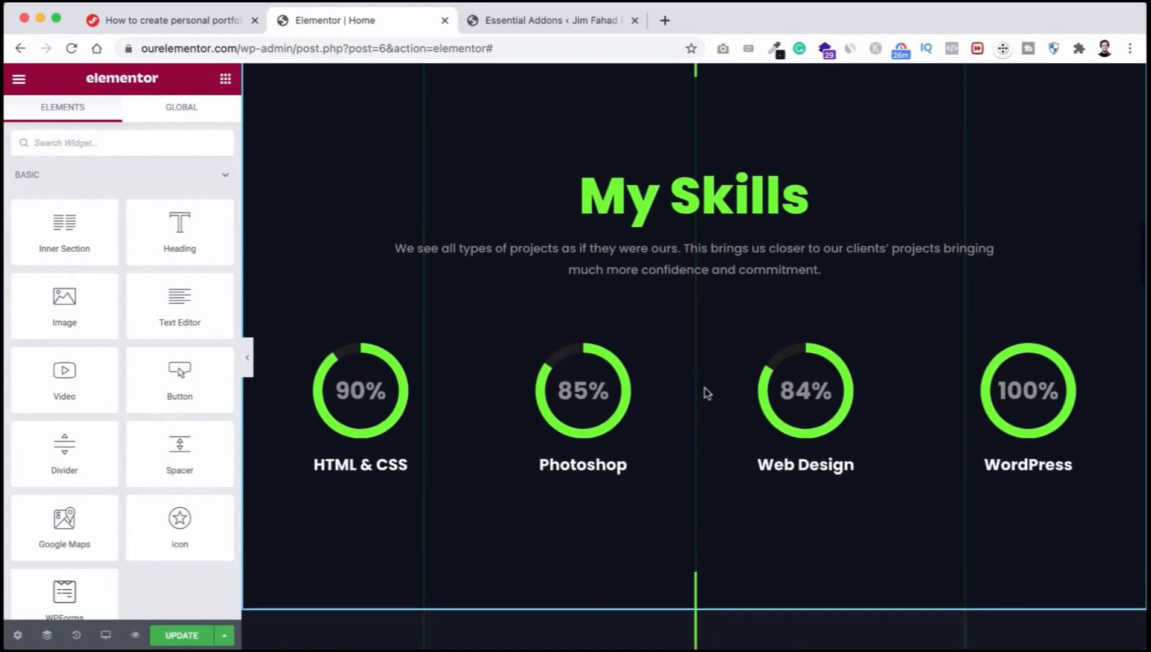
scroll(707, 392, "down", 2)
scroll(707, 393, "down", 10)
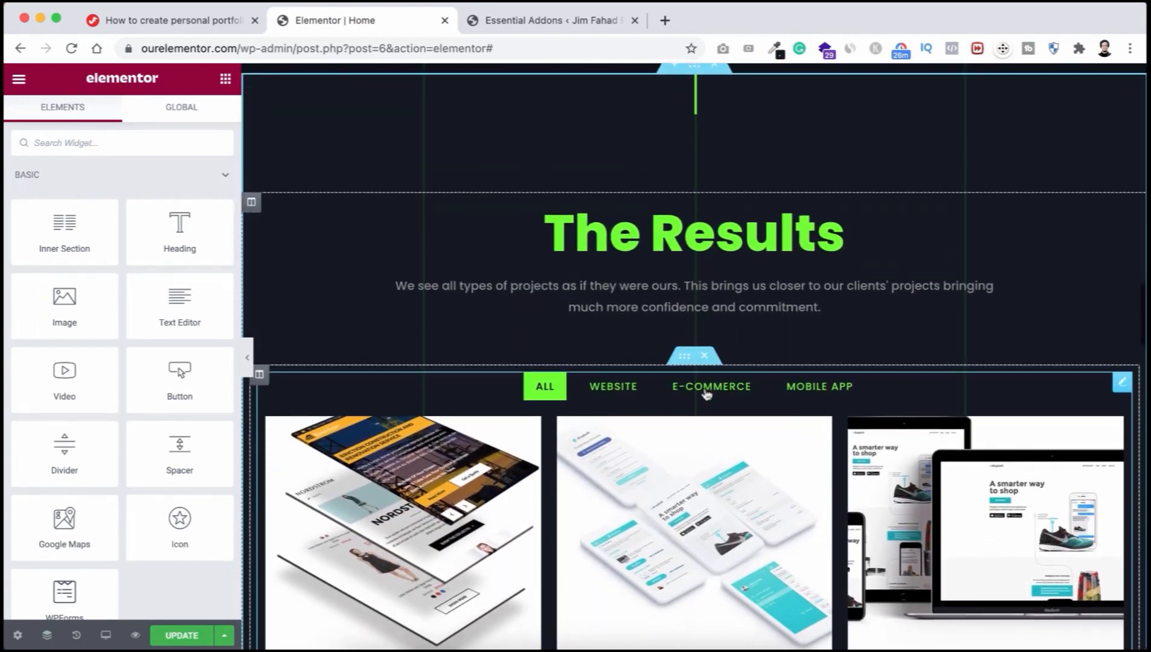
Step: Open the Text Editor settings for the intro paragraph under The Results heading
scroll(707, 393, "down", 3)
scroll(707, 393, "up", 2)
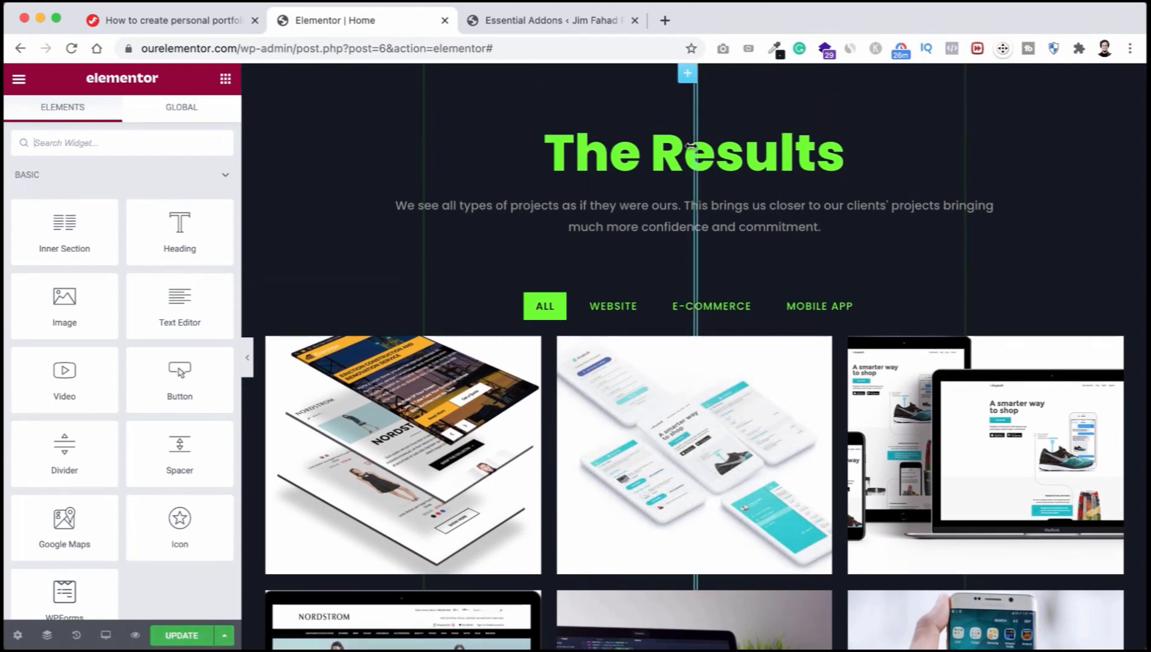
scroll(687, 147, "down", 1)
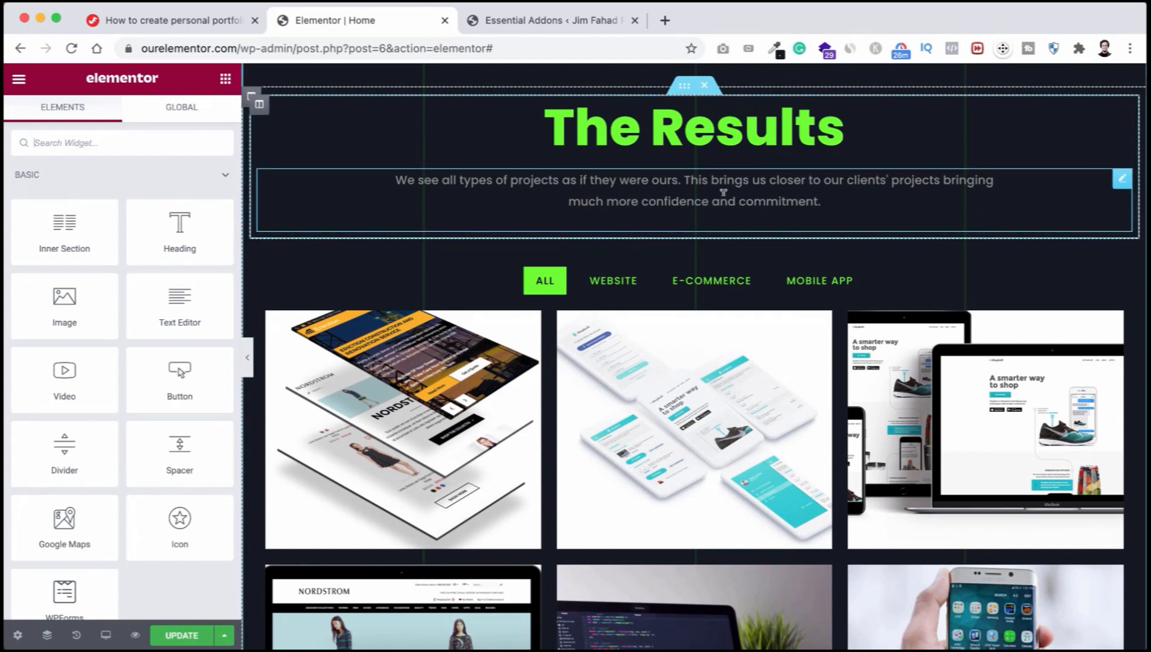
scroll(723, 192, "up", 1)
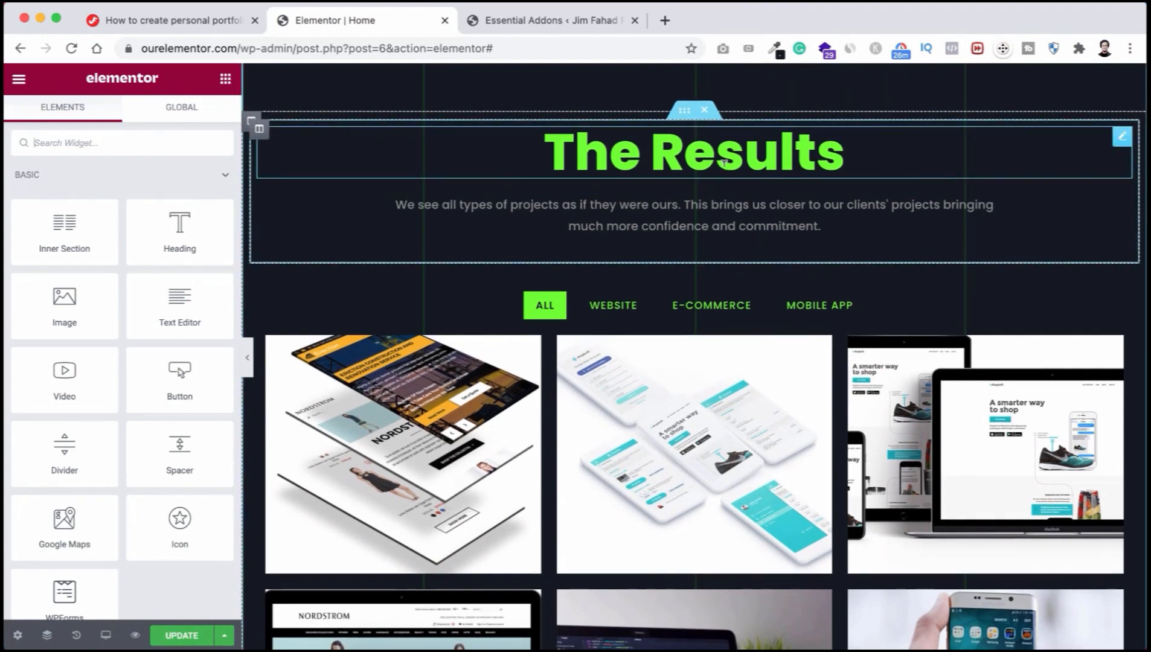
left_click(681, 206)
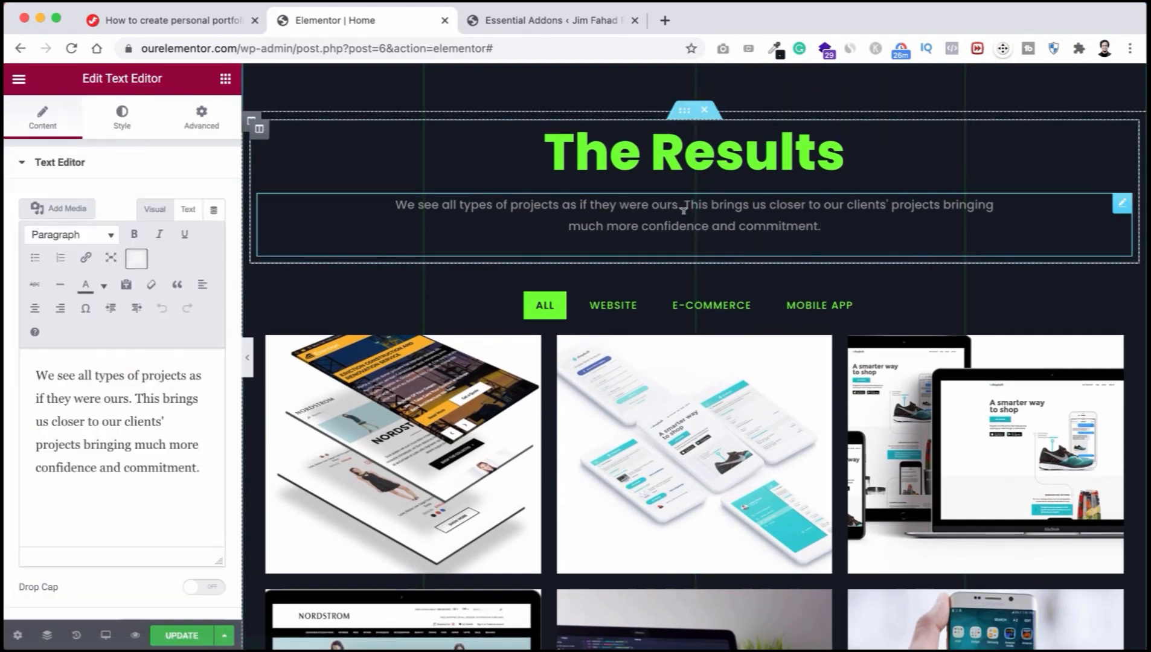
scroll(604, 271, "down", 4)
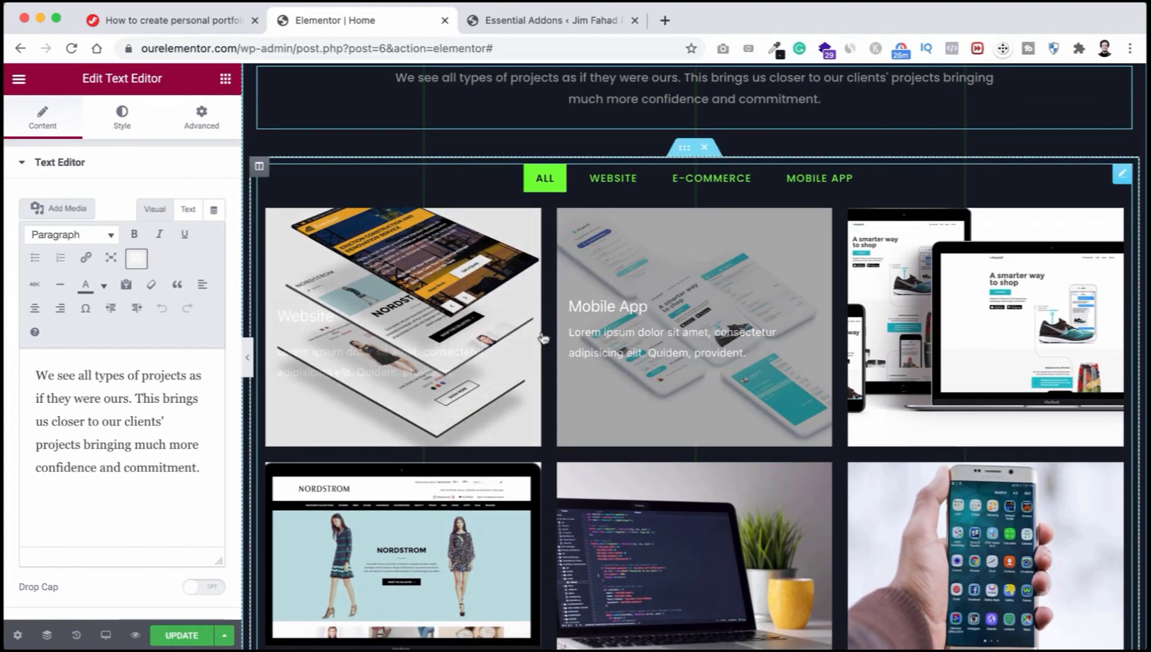
scroll(661, 304, "down", 3)
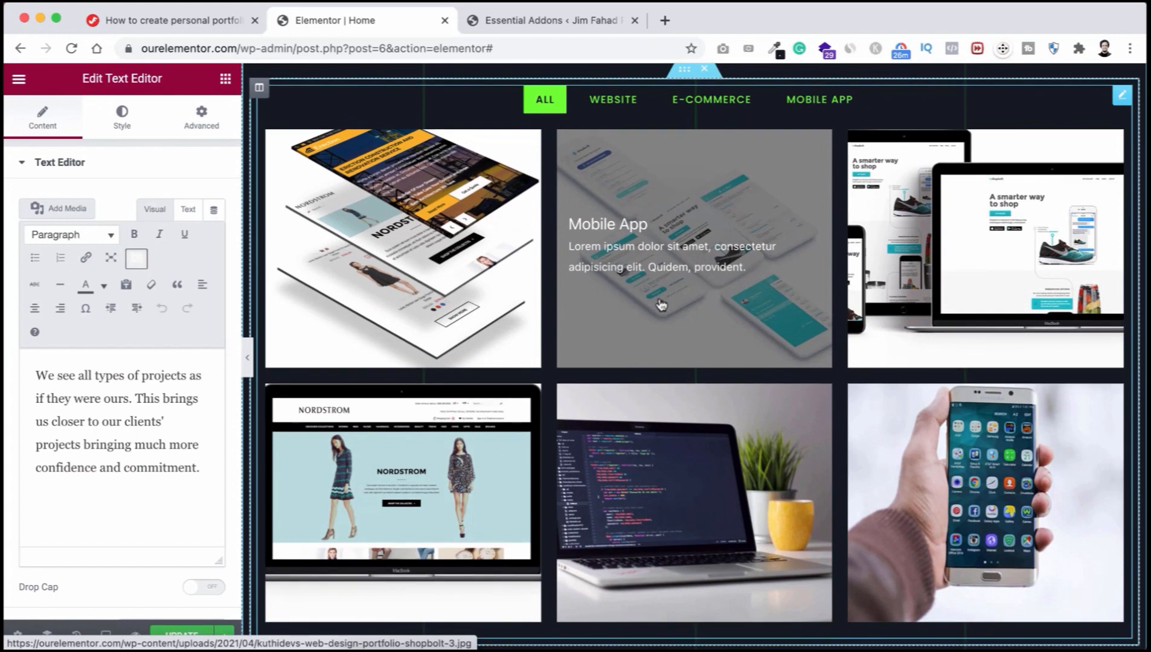
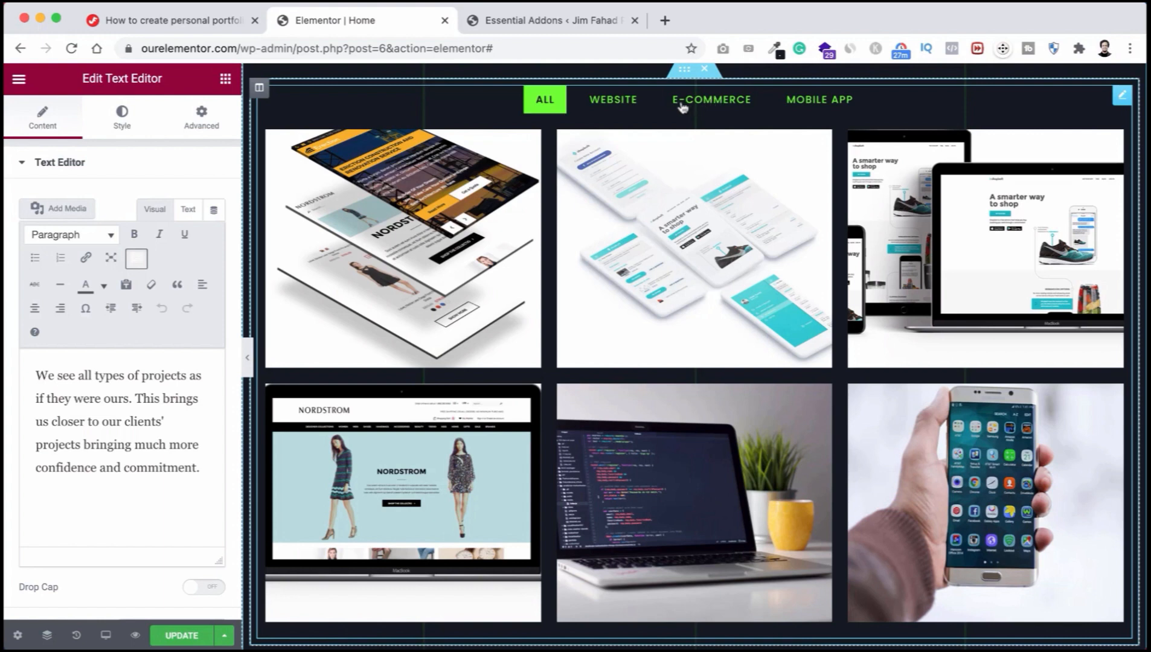
Step: Select the filterable gallery and preview its Website, E-Commerce and Mobile App filters, ending on All
left_click(723, 106)
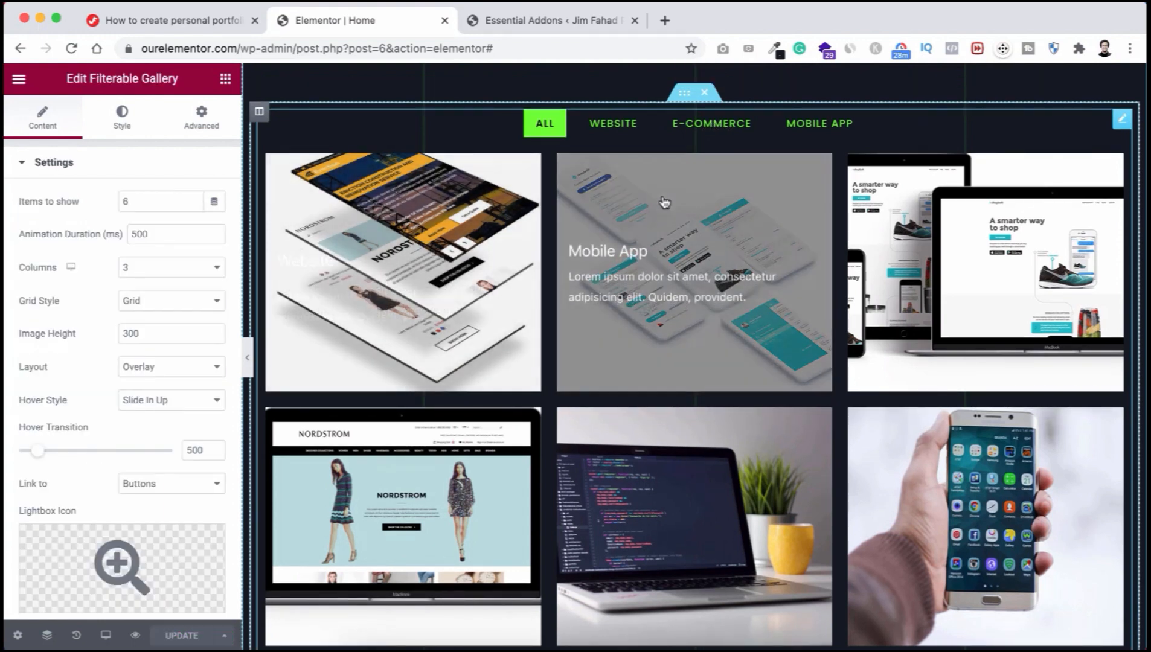
left_click(611, 123)
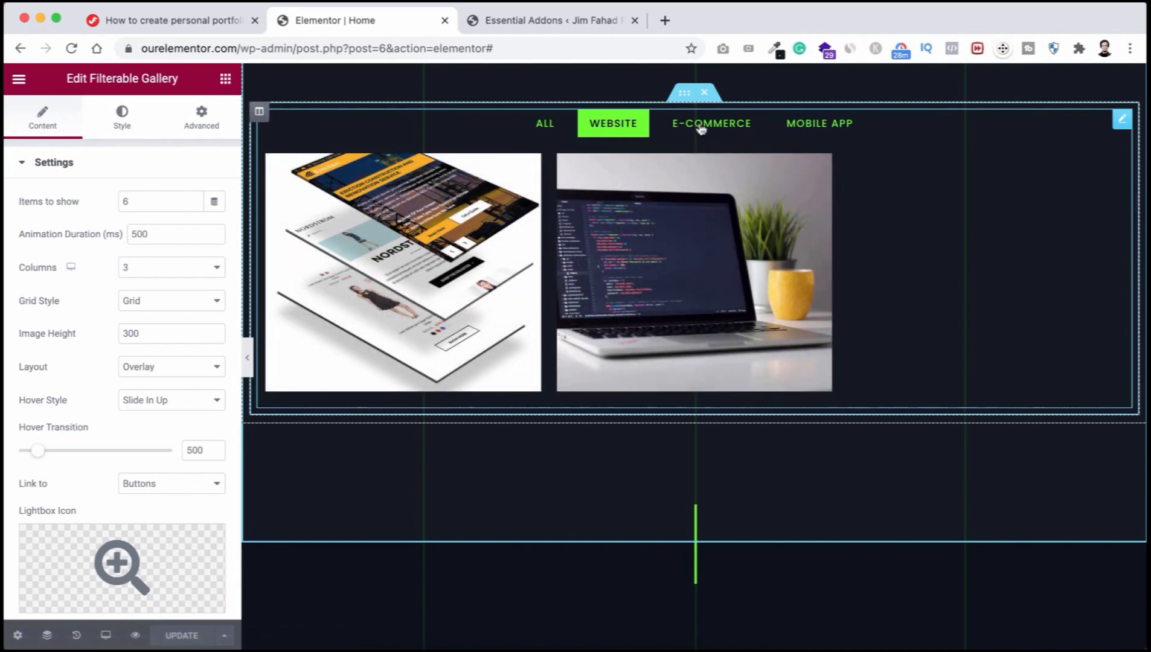
left_click(700, 127)
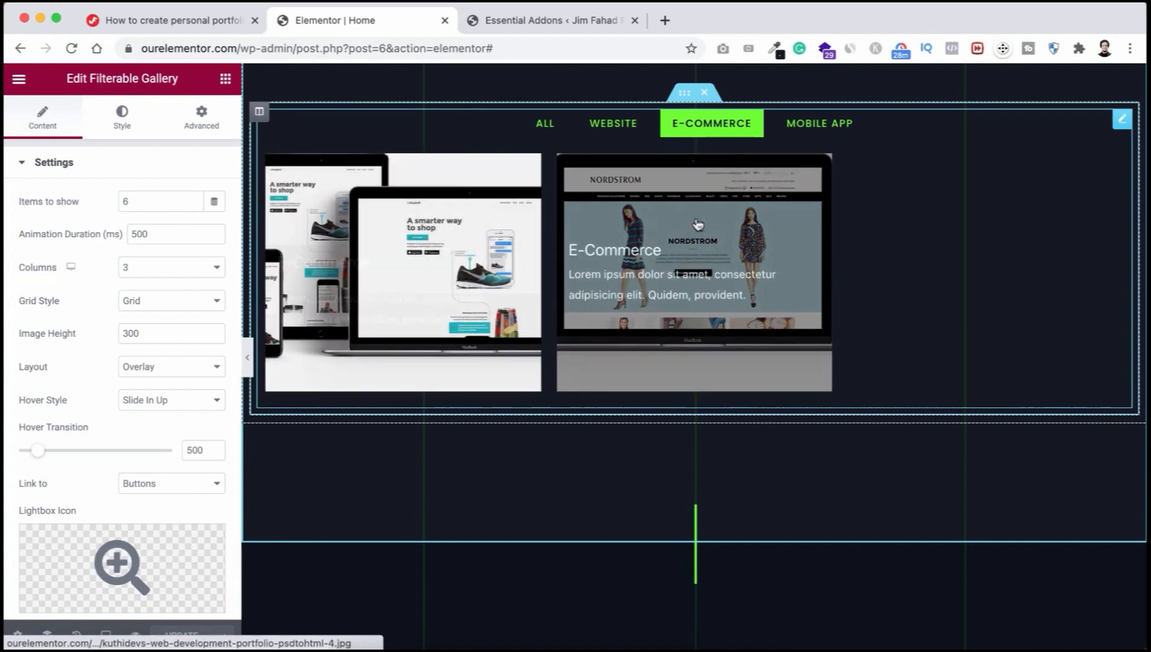
left_click(835, 124)
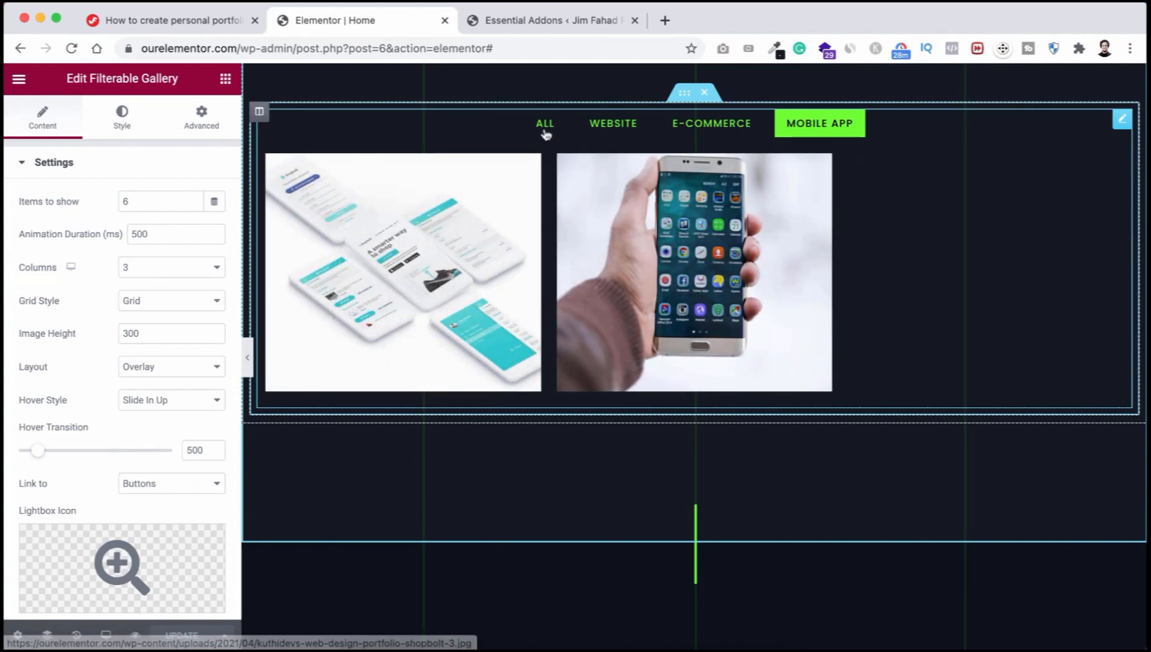
left_click(545, 124)
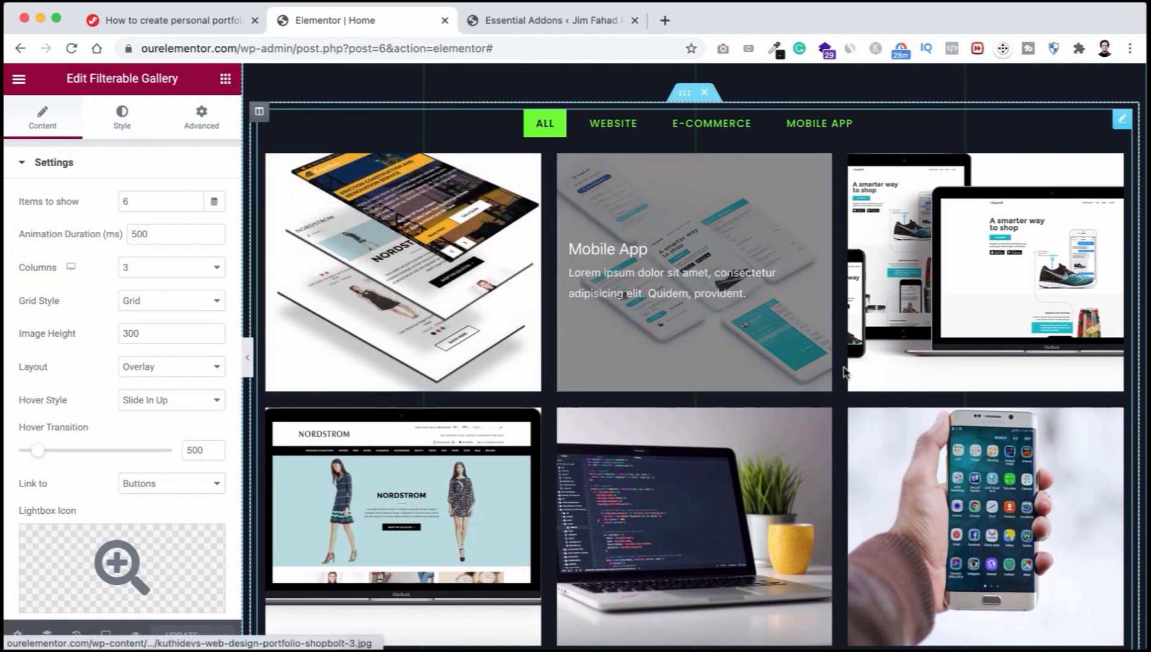
scroll(655, 257, "down", 1)
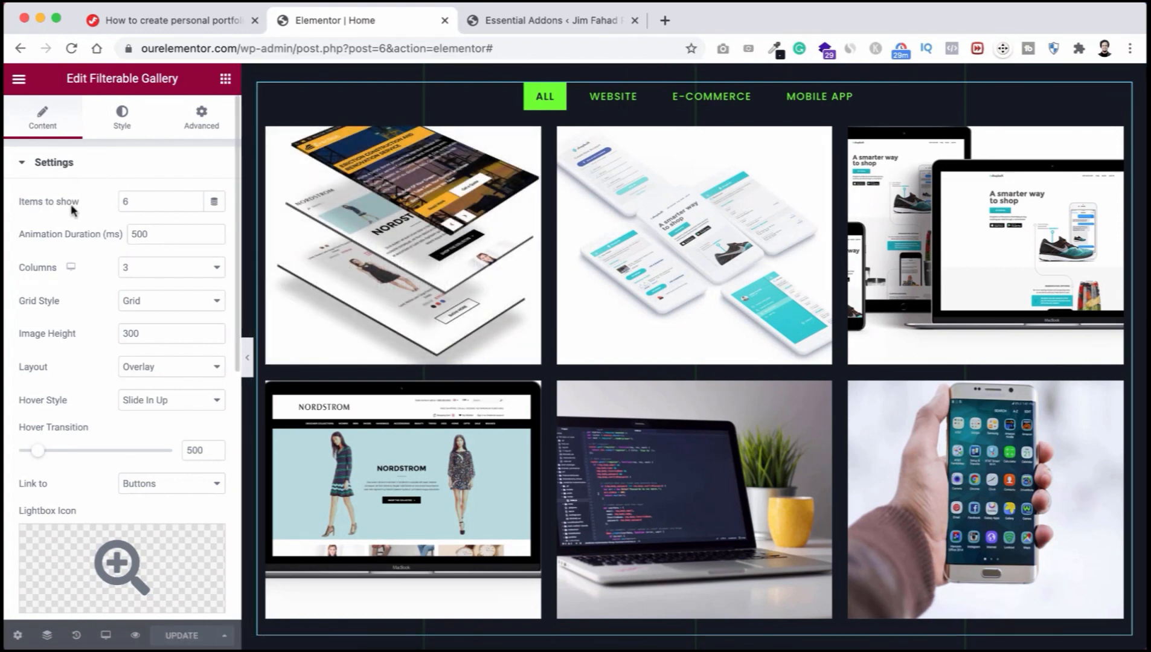
Step: Add a trial 'WordpRess' filter under Filterable Controls, then delete it
double_click(133, 195)
left_click(99, 169)
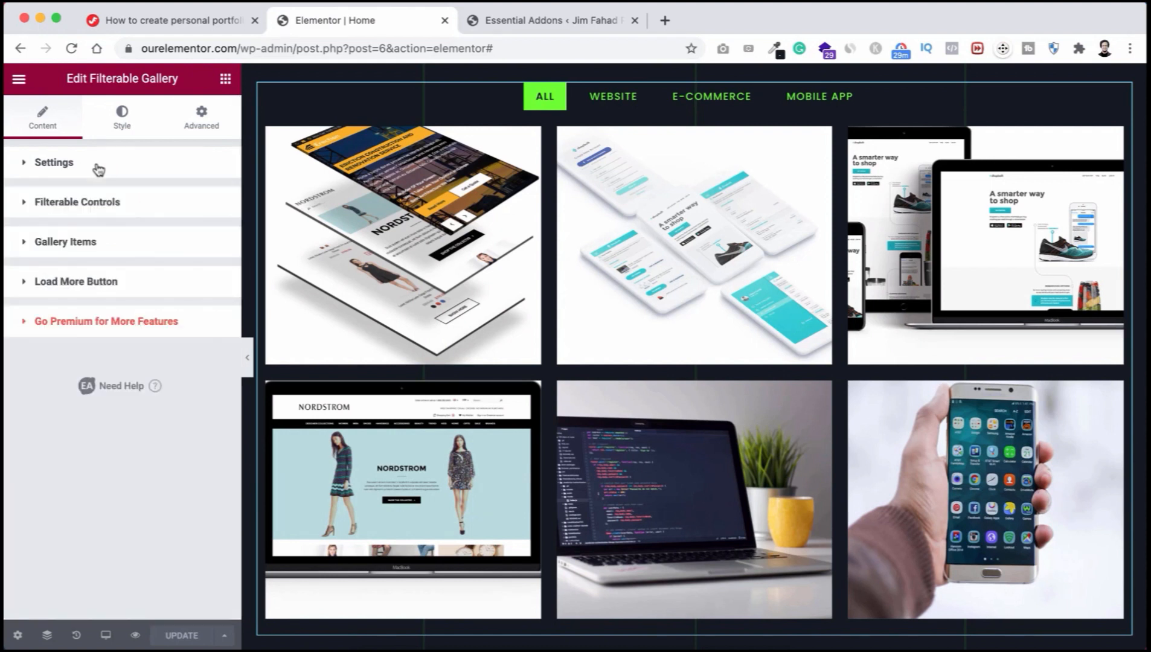
left_click(65, 205)
scroll(68, 332, "down", 1)
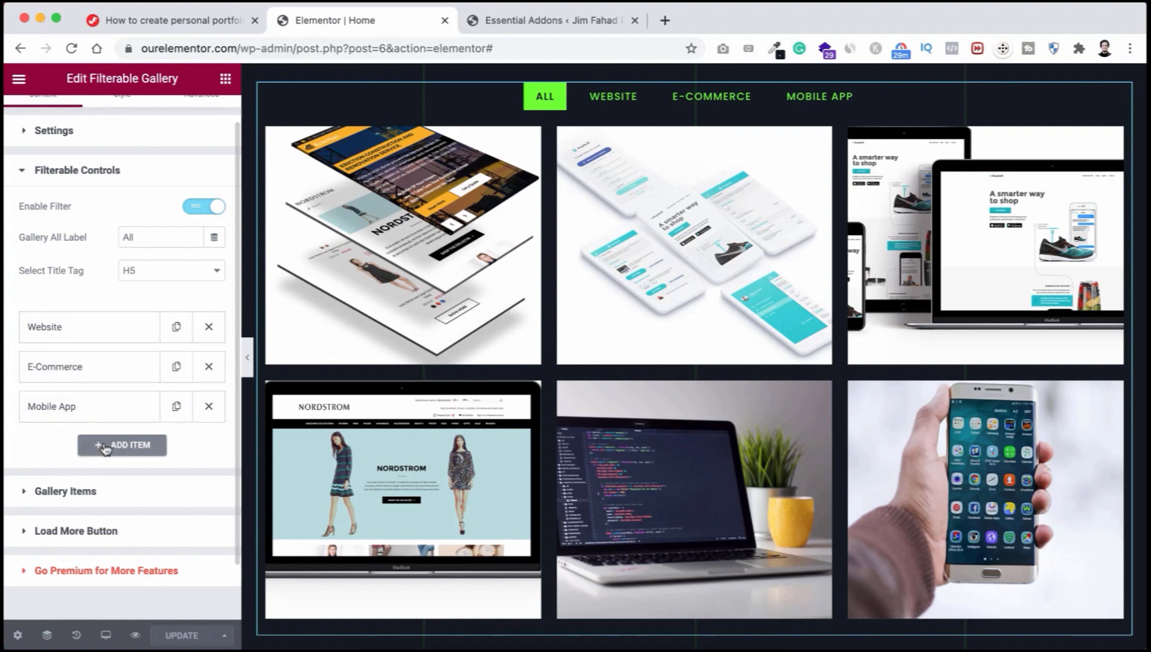
left_click(128, 447)
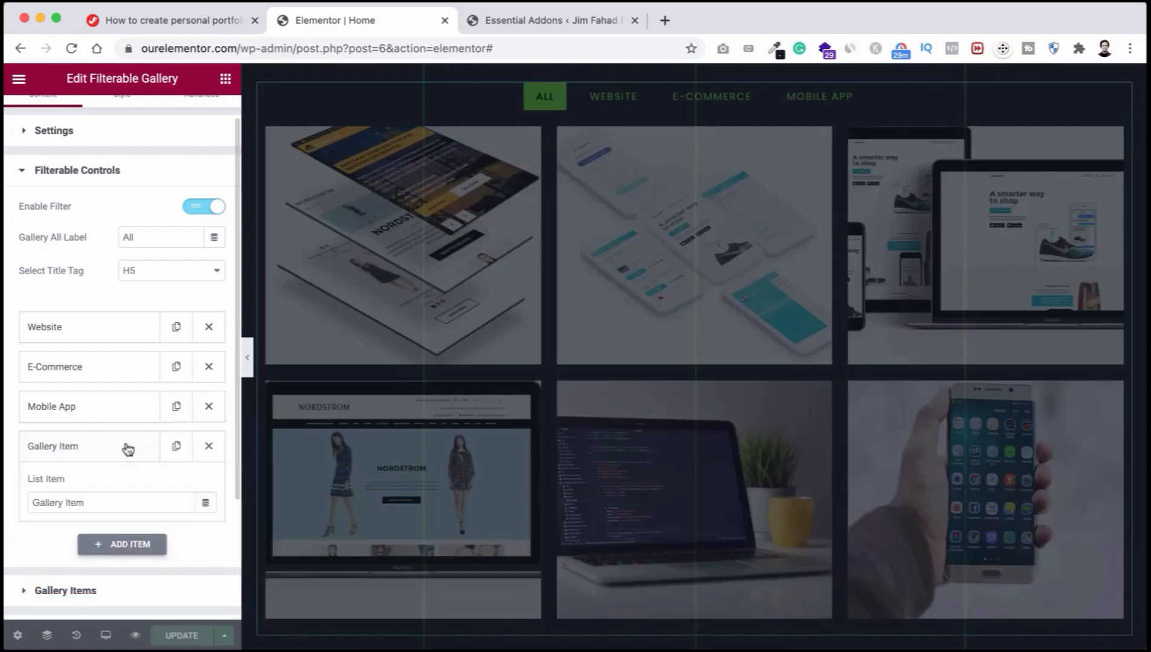
left_click(96, 502)
triple_click(71, 502)
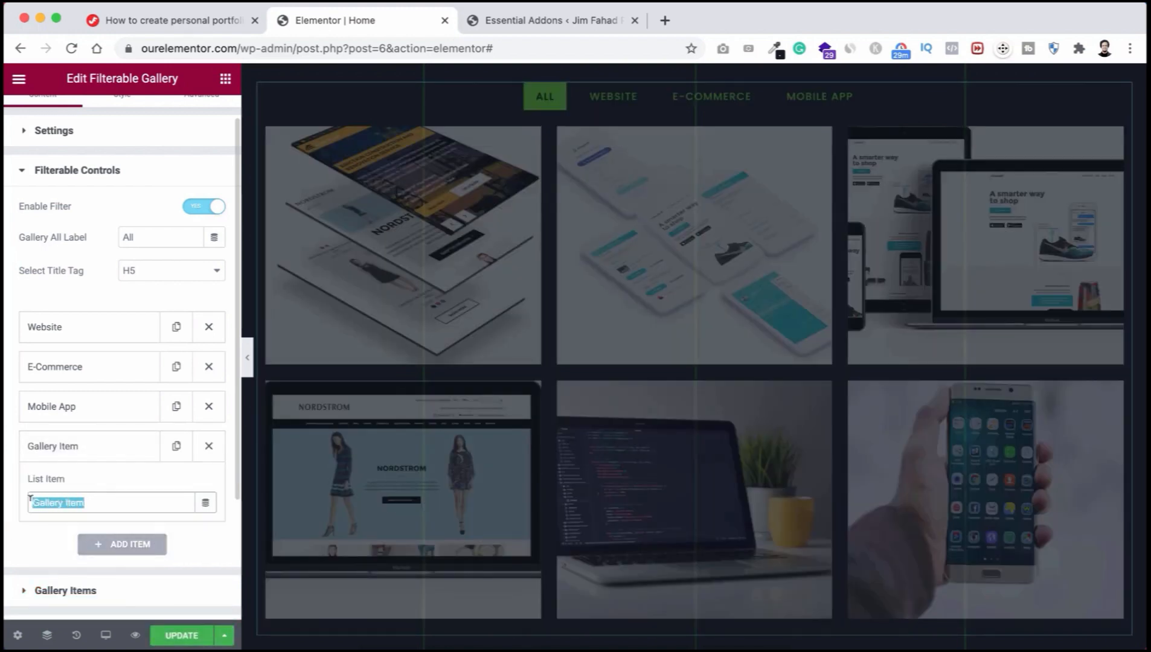
type("Word")
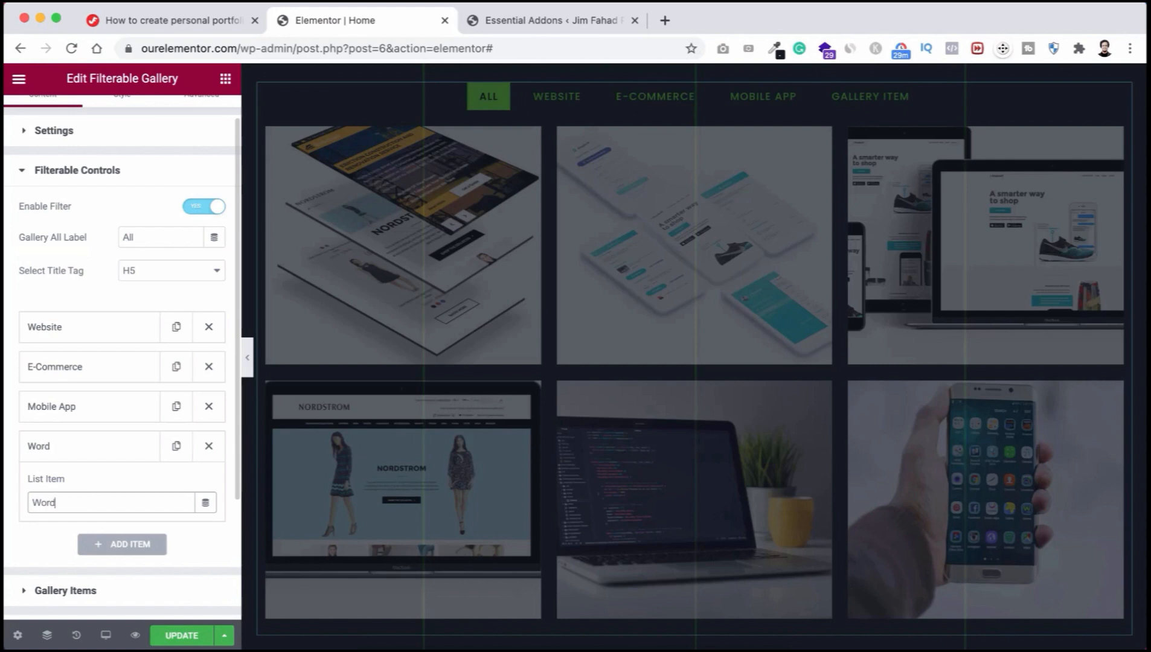
type("pRess")
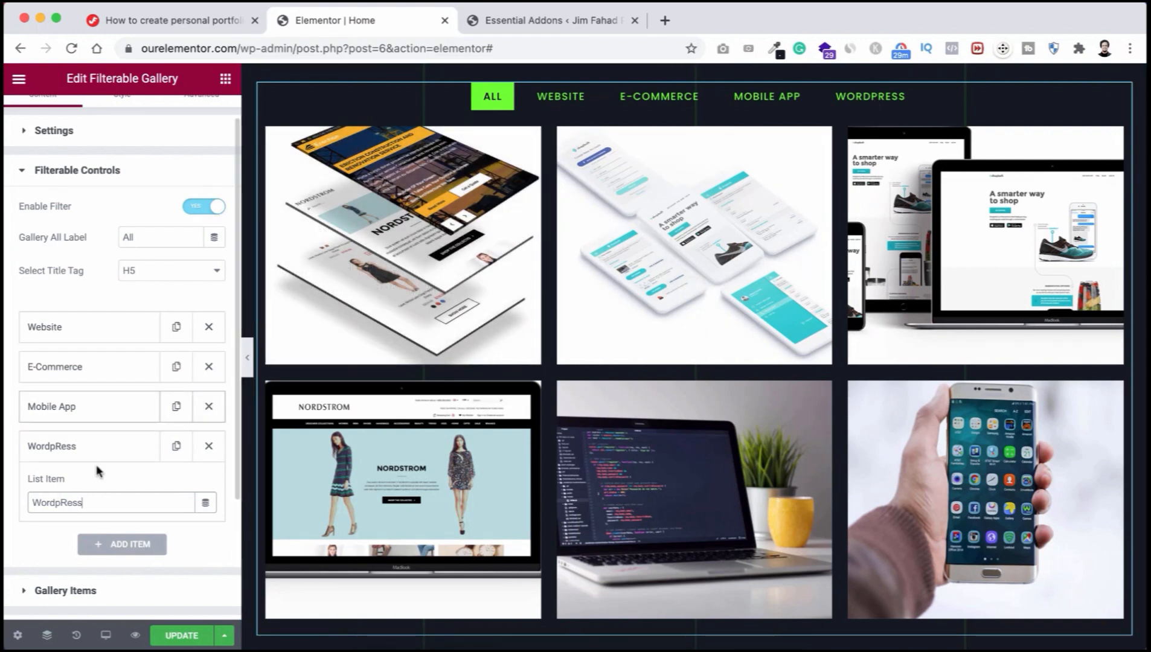
left_click(208, 447)
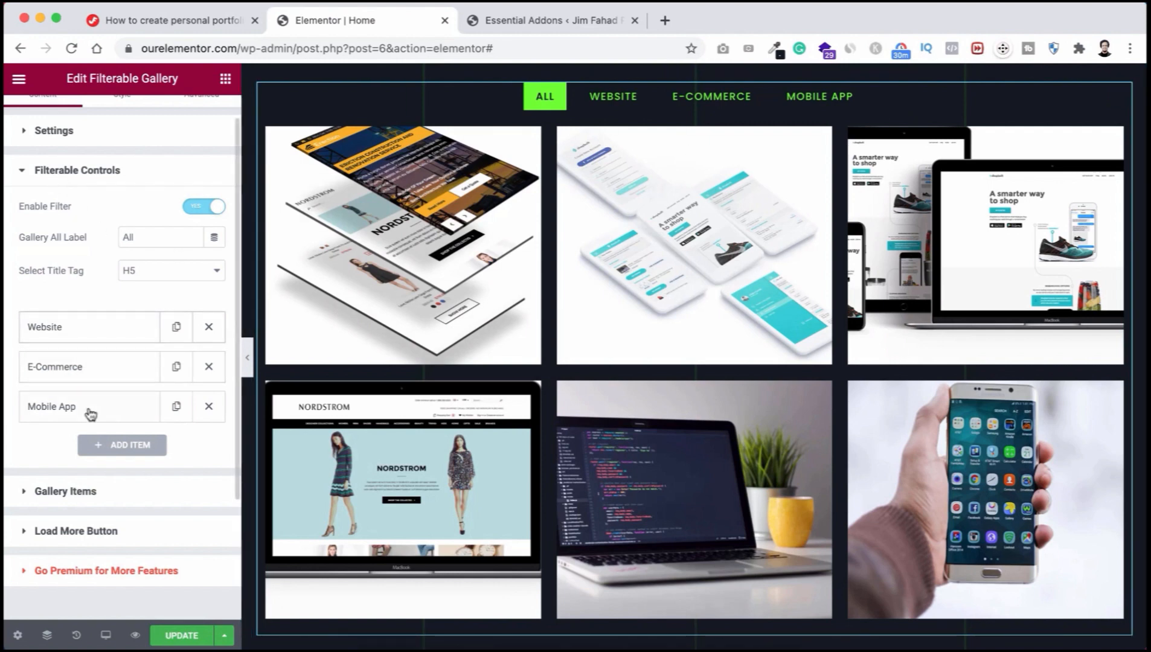
Step: Expand Gallery Items and open the Mobile App item's settings
scroll(54, 403, "down", 1)
scroll(54, 404, "down", 1)
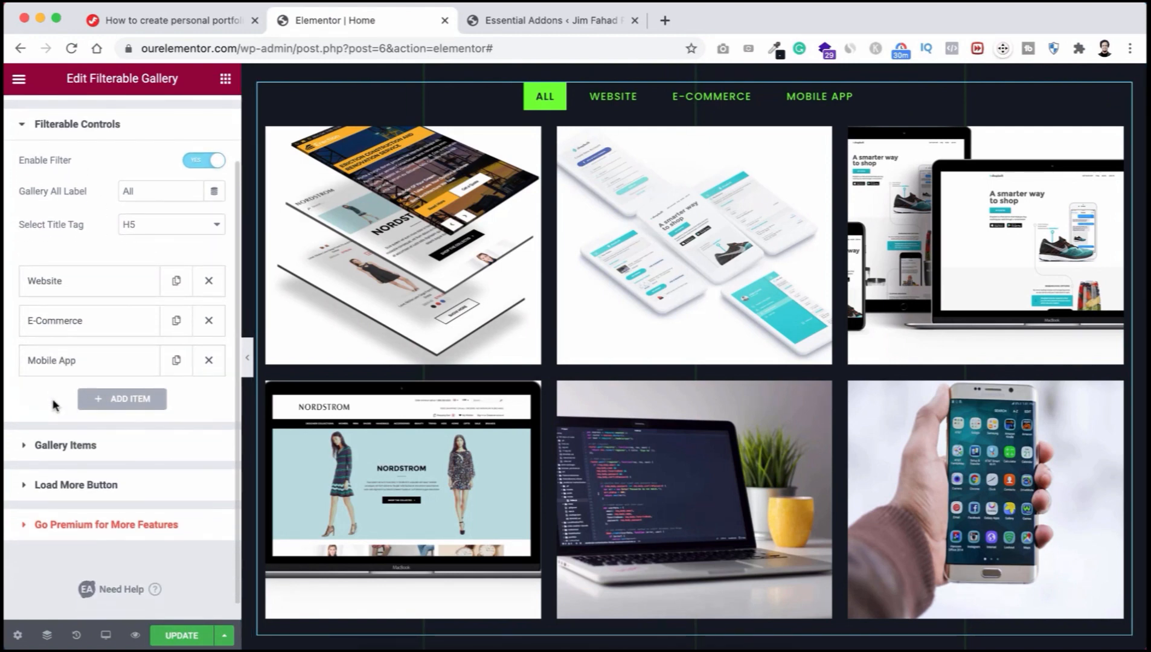
left_click(66, 446)
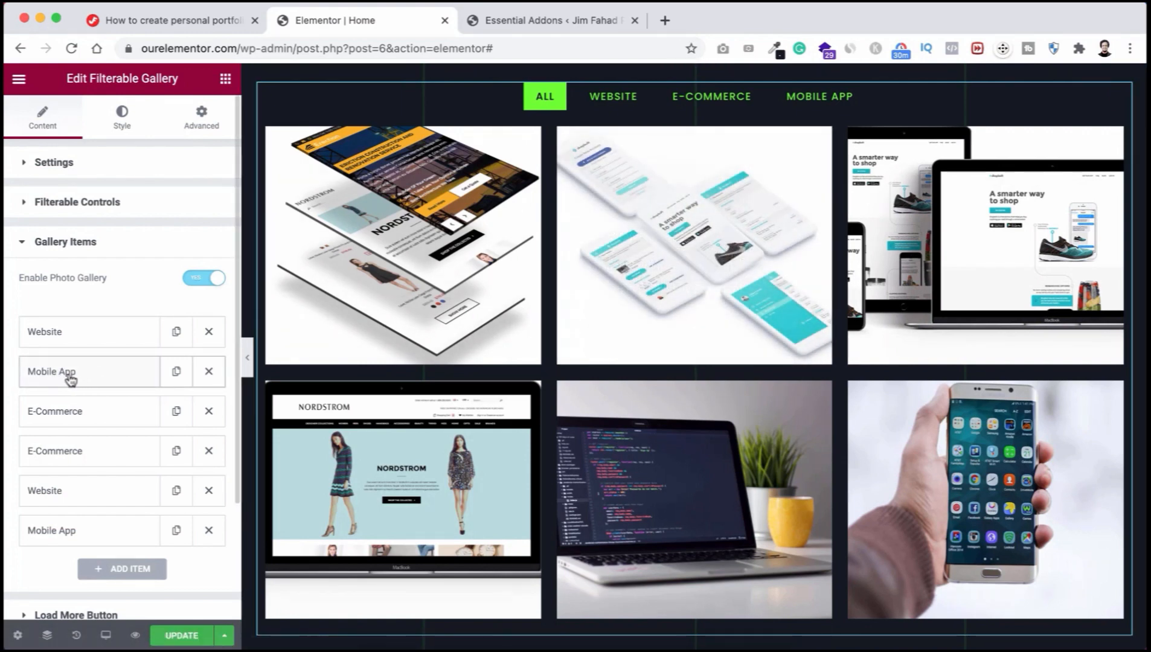
left_click(98, 375)
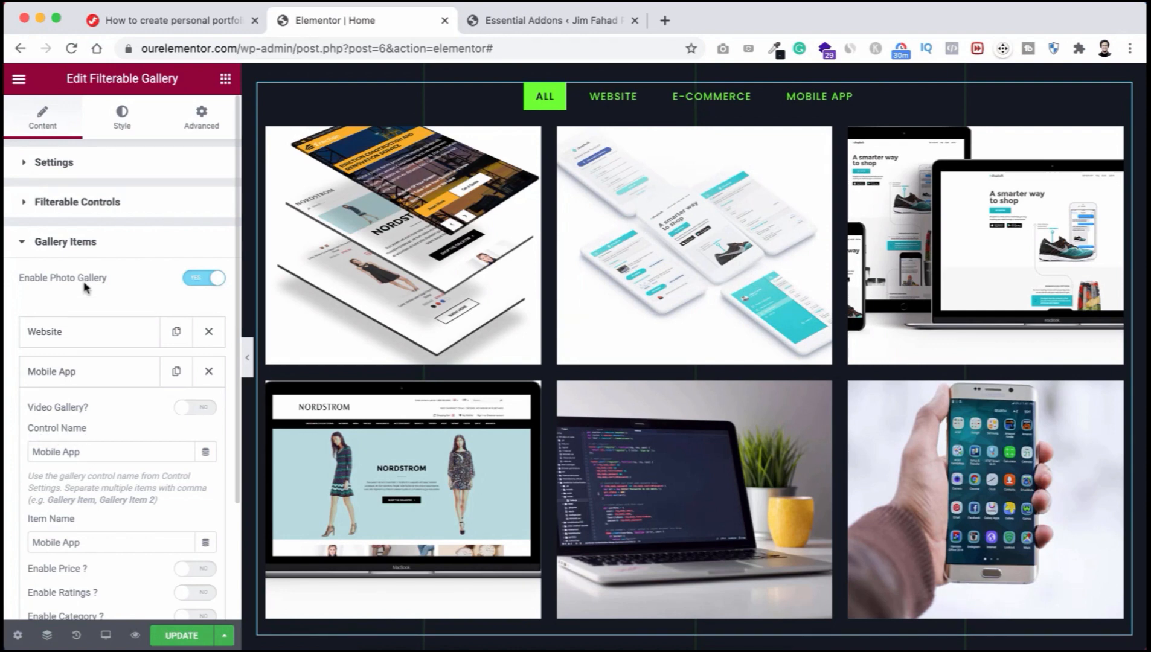
Step: Rename the Mobile App filter control's list item to 'Responsive'
left_click(90, 205)
left_click(84, 443)
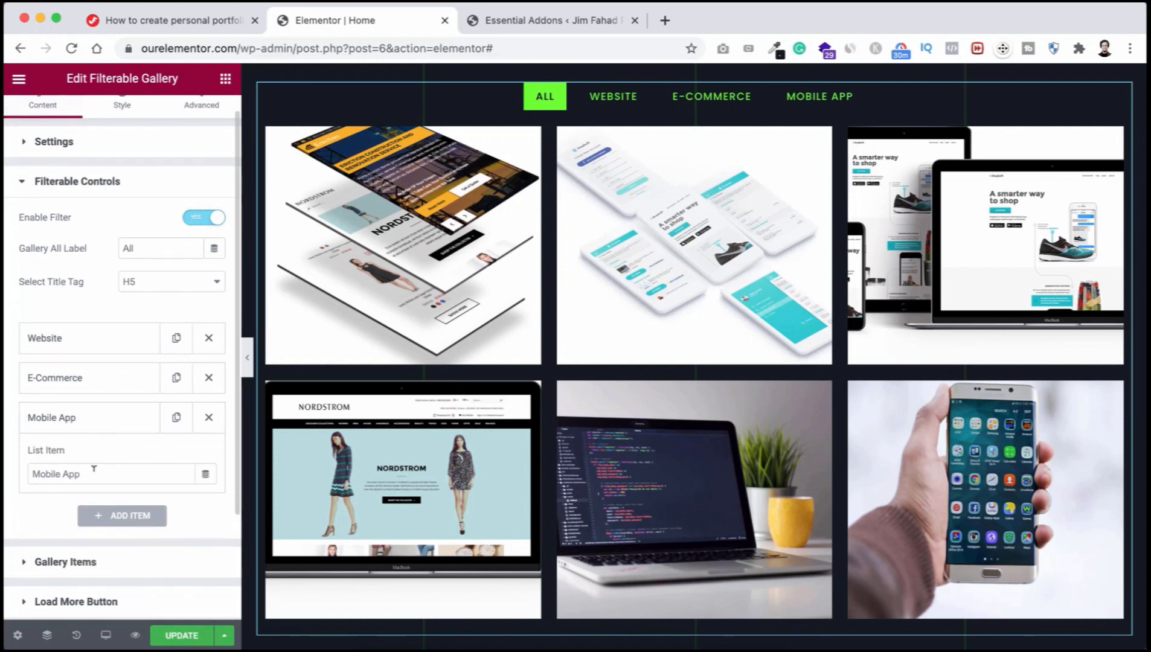
left_click_drag(96, 474, 32, 469)
type("Res")
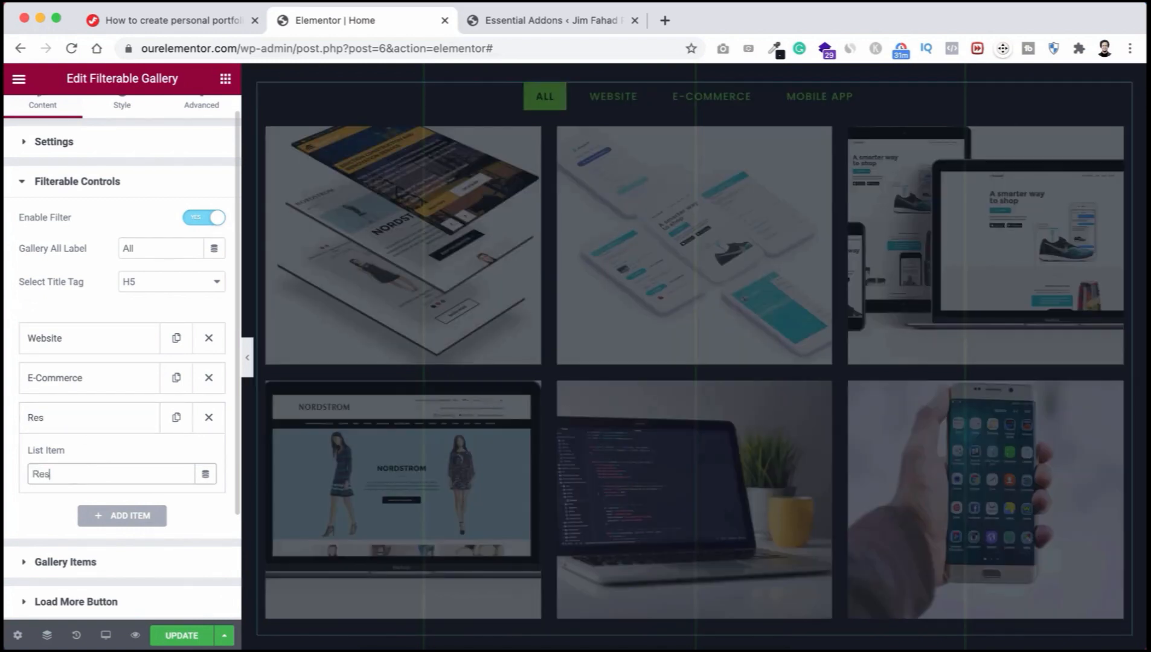
type("ponsive")
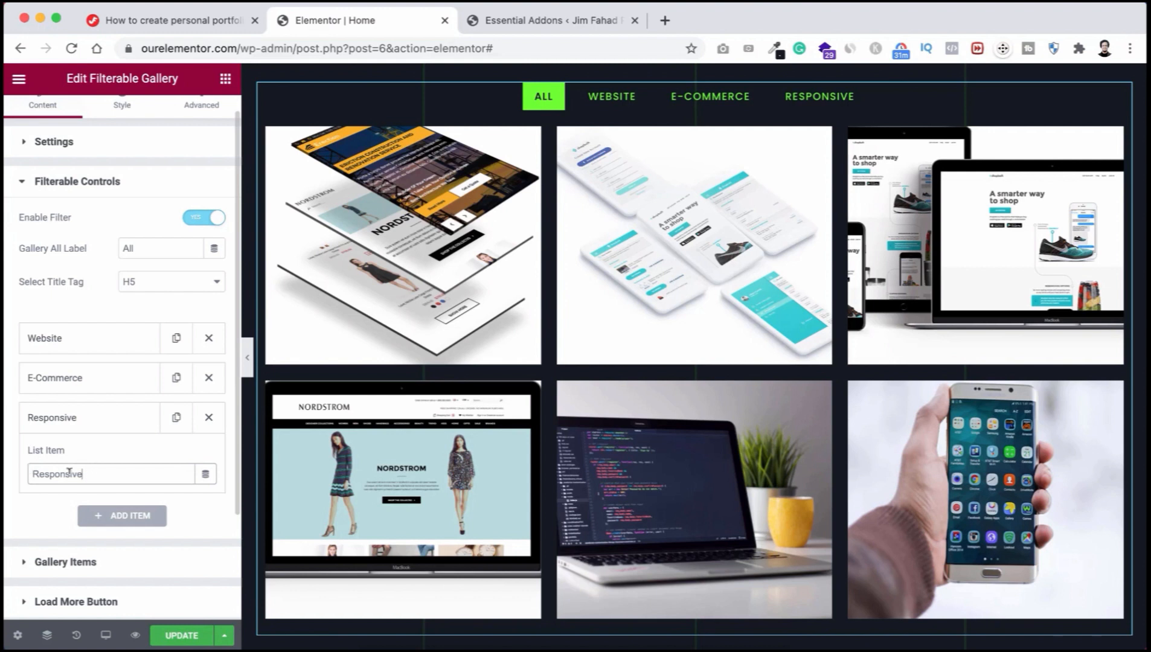
left_click(58, 514)
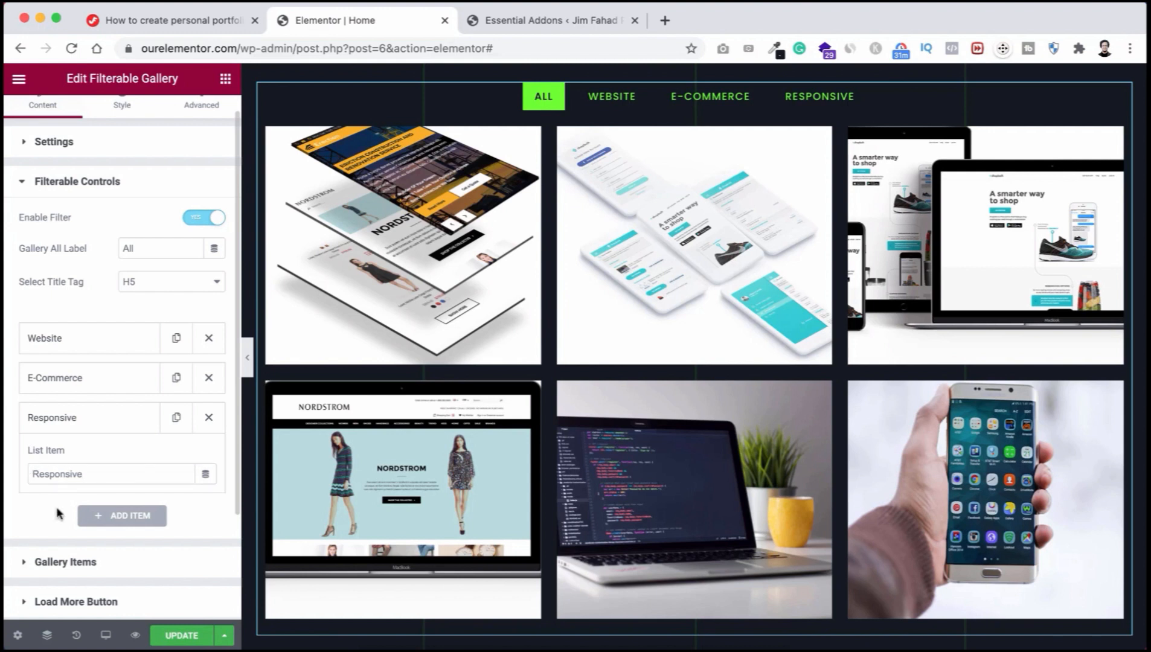
scroll(58, 514, "down", 3)
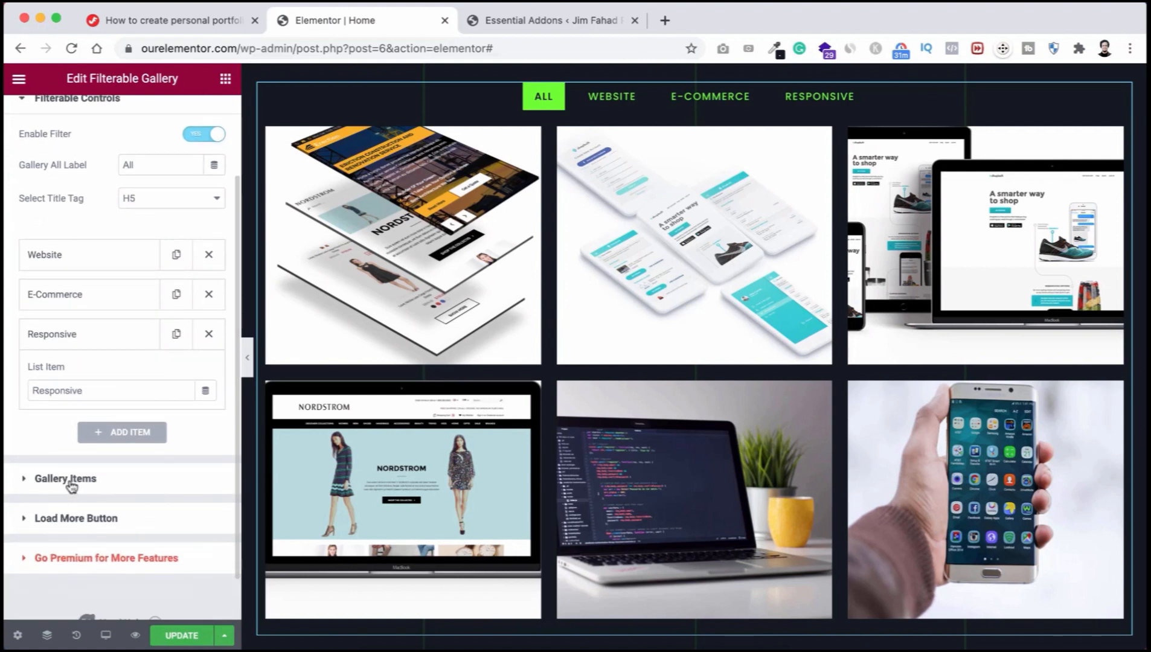
left_click(66, 479)
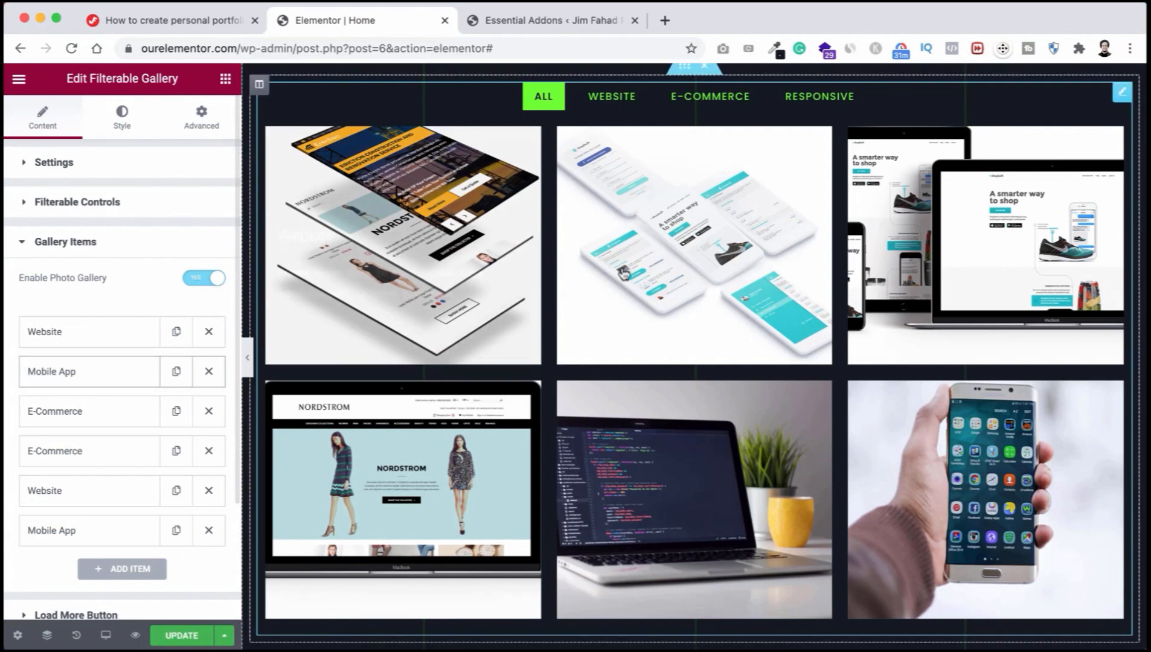
Step: Set the Mobile App gallery item's control name to Responsive and its title to Responsive Design
mouse_move(641, 223)
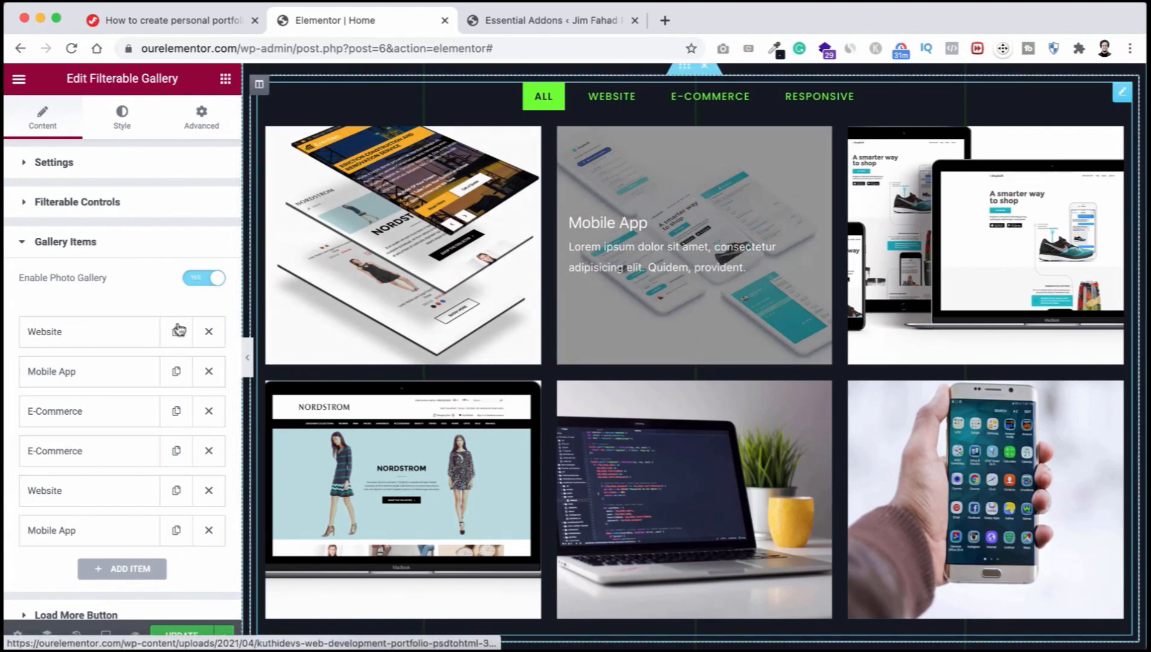
left_click(97, 374)
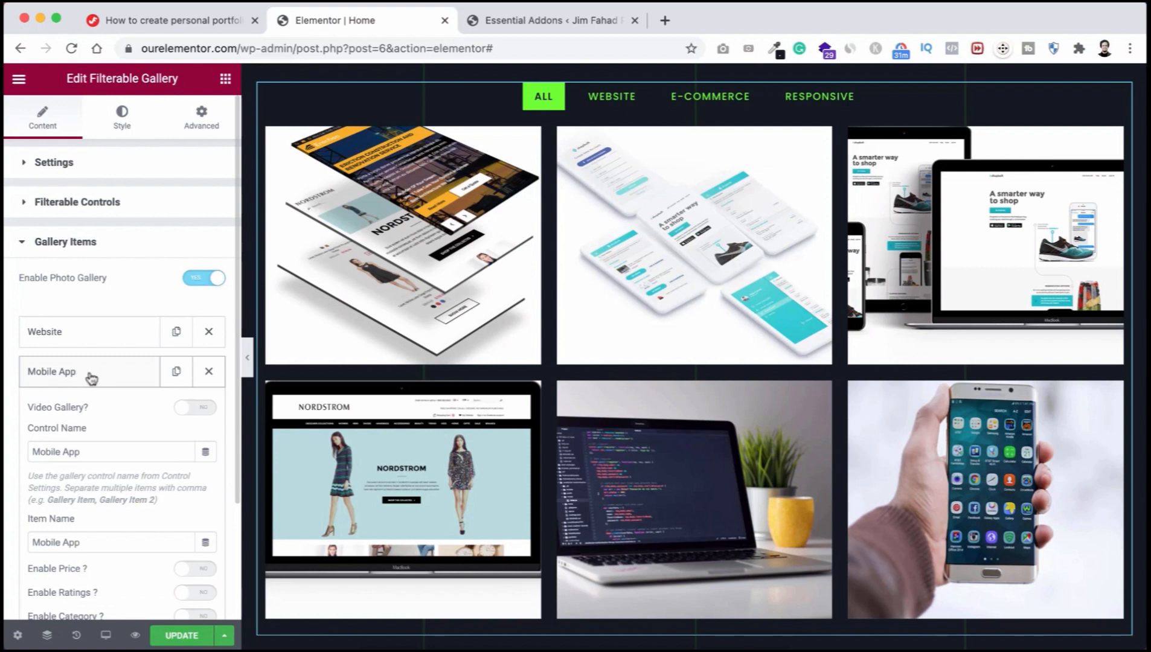
left_click_drag(94, 452, 17, 458)
type("R")
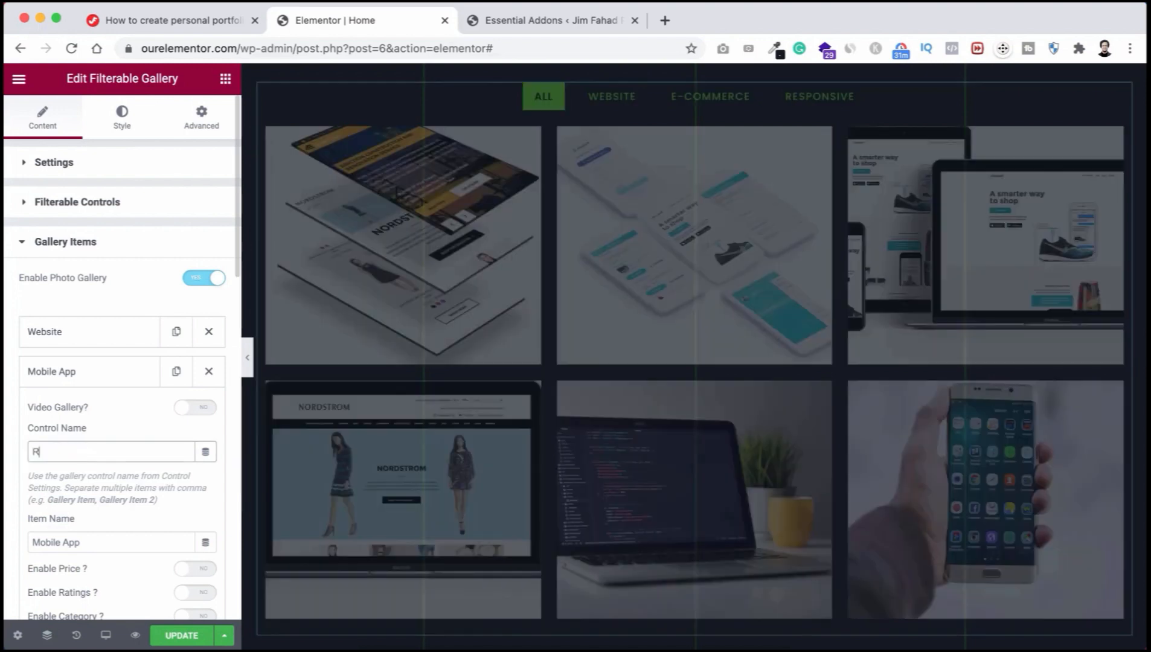
type("esponsive")
scroll(10, 506, "down", 3)
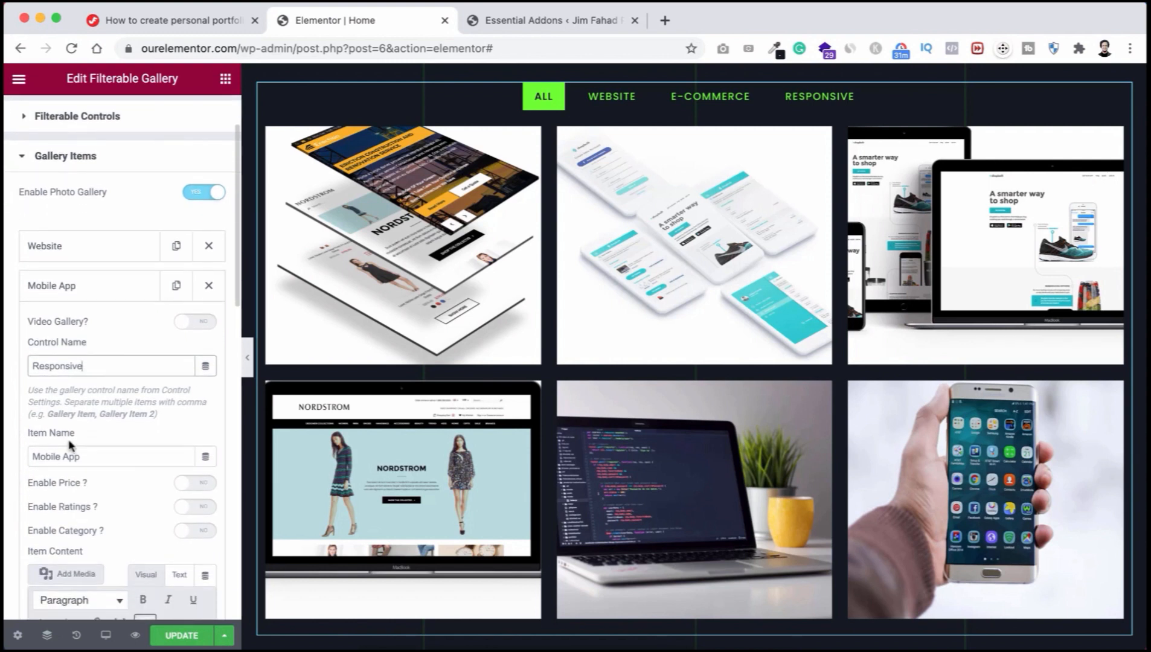
scroll(107, 444, "down", 8)
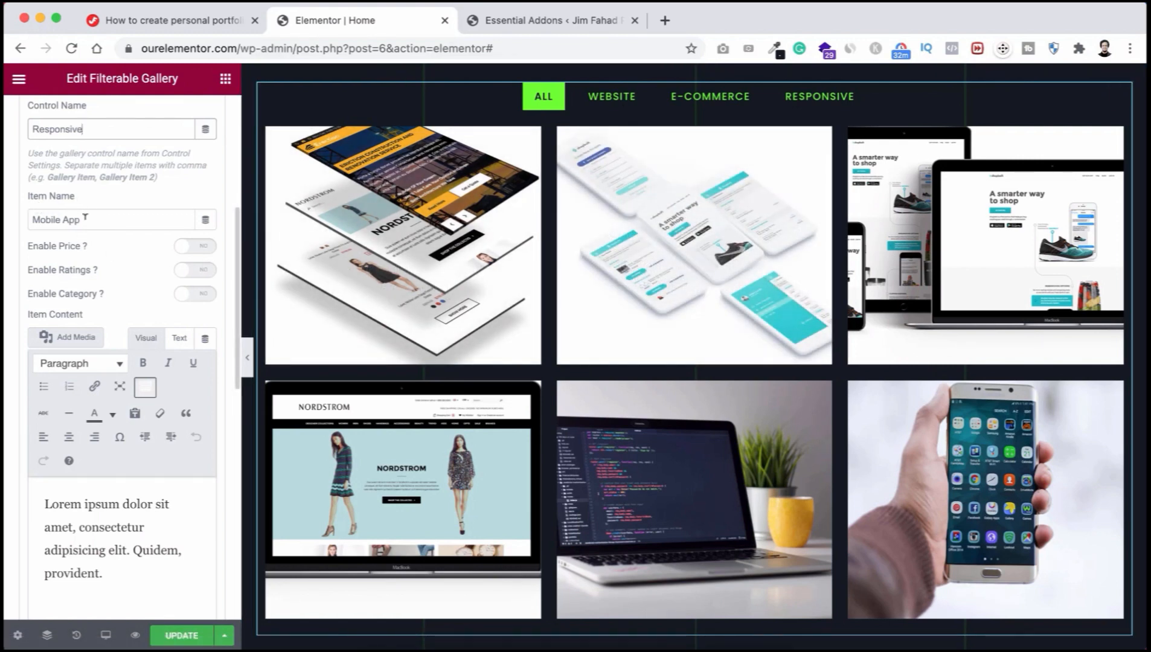
left_click_drag(85, 218, 31, 219)
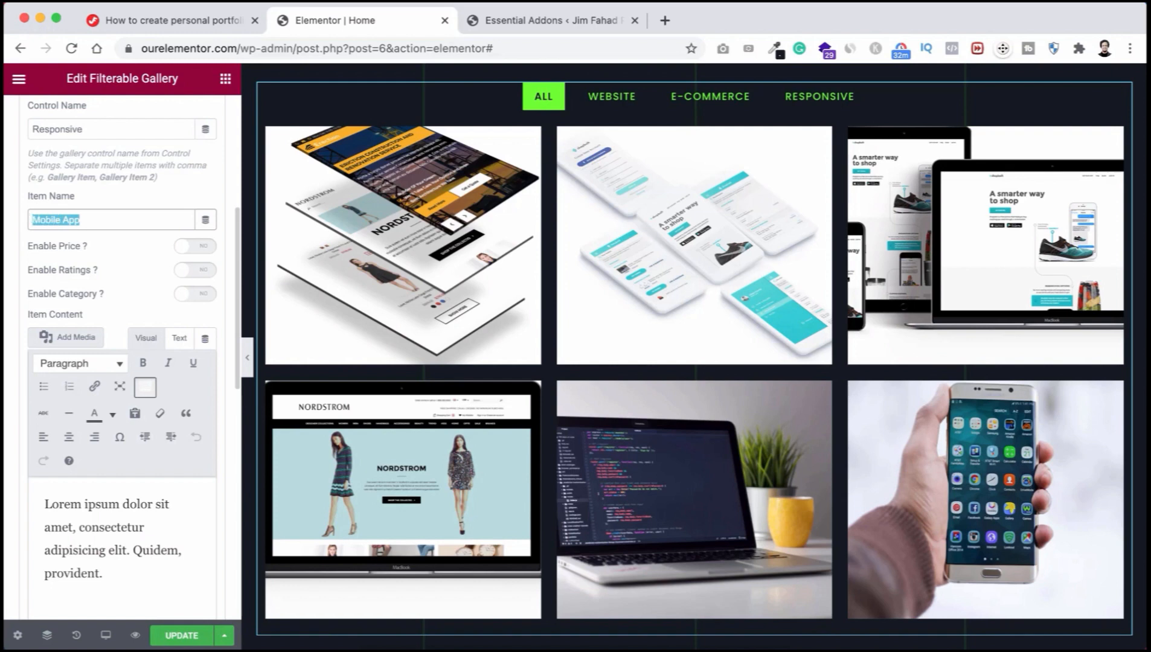
type("Responsive Design")
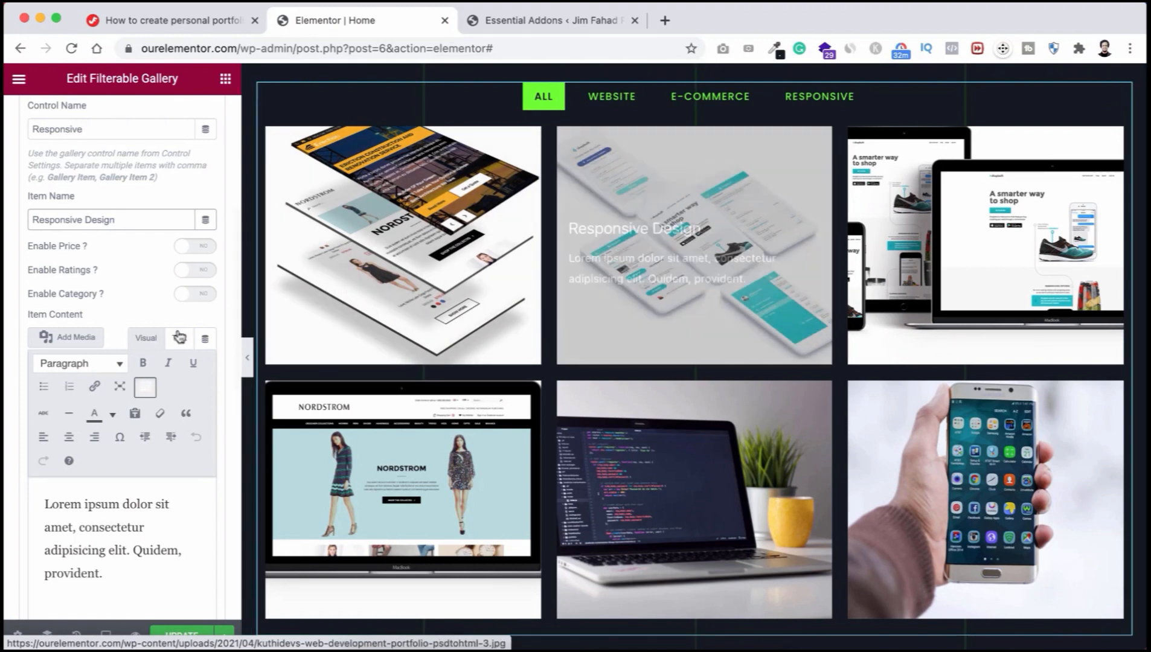
scroll(8, 436, "down", 5)
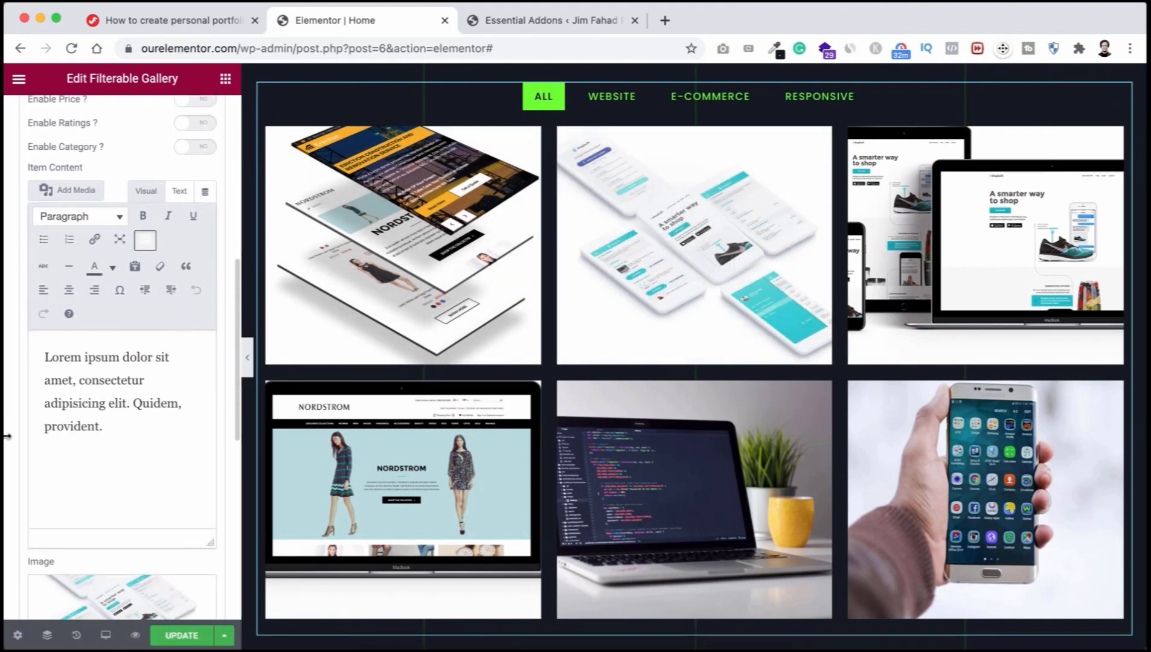
Step: Upload all six Portfolios images and set portfolio-1 as the gallery item's image
mouse_move(110, 460)
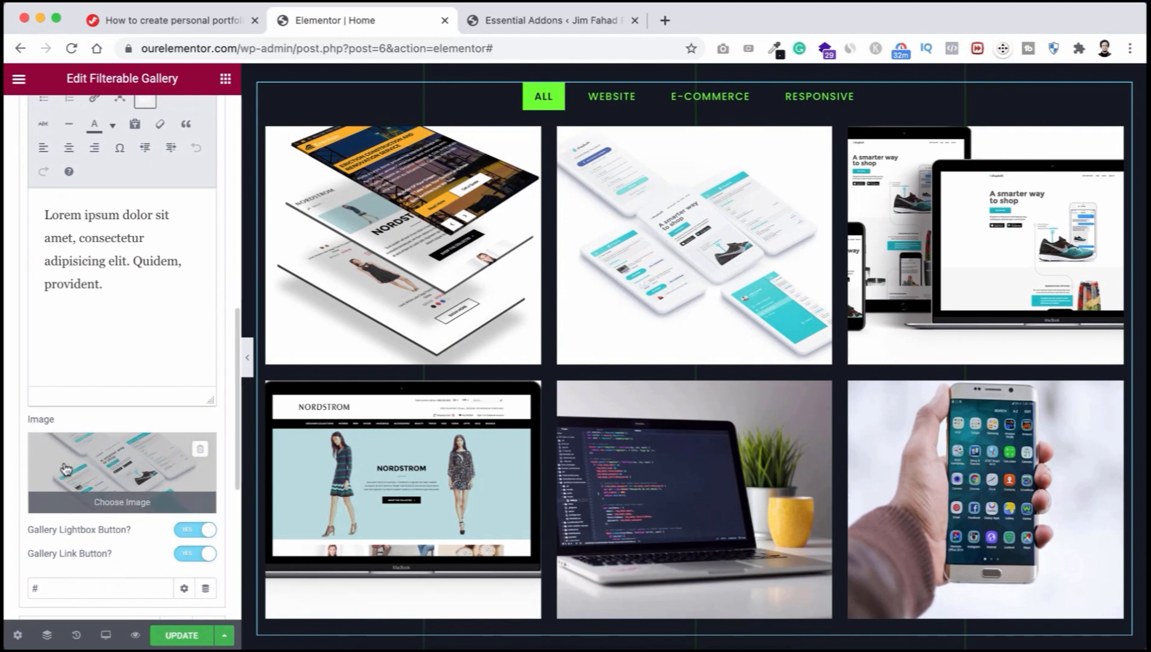
left_click(116, 466)
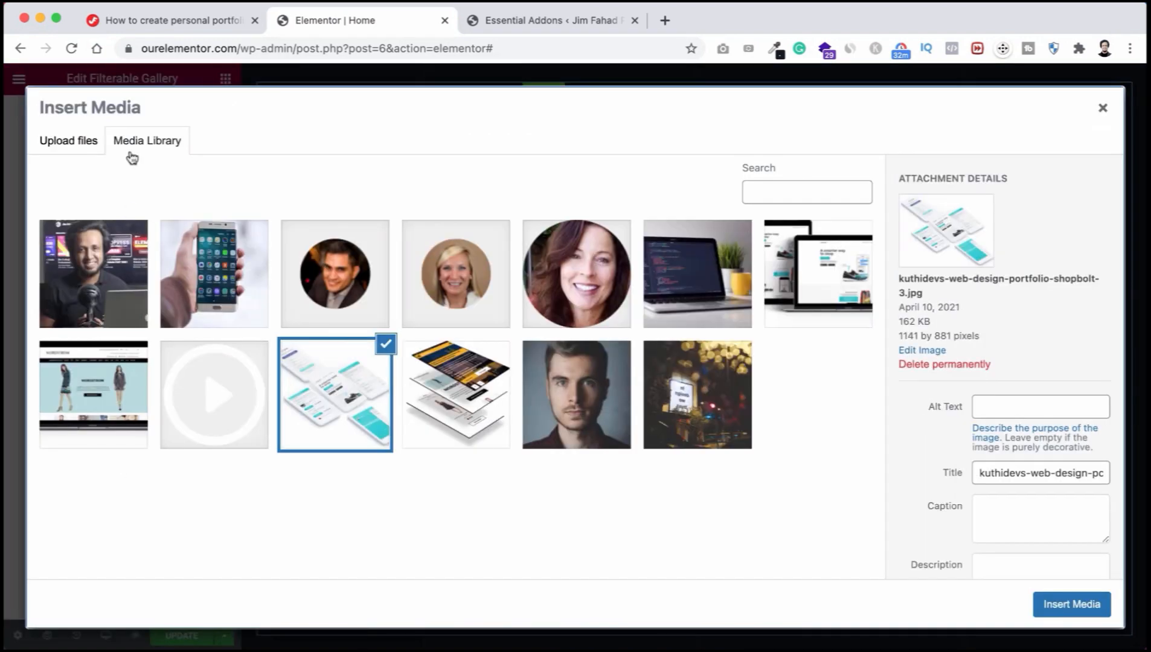
left_click(75, 143)
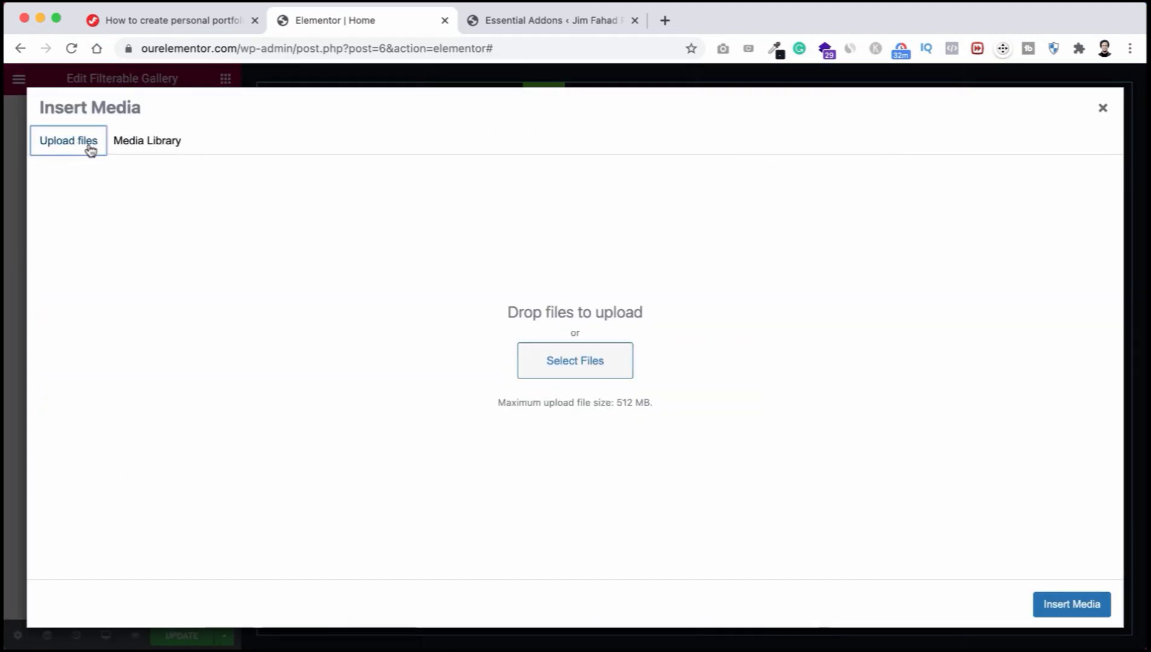
left_click(559, 363)
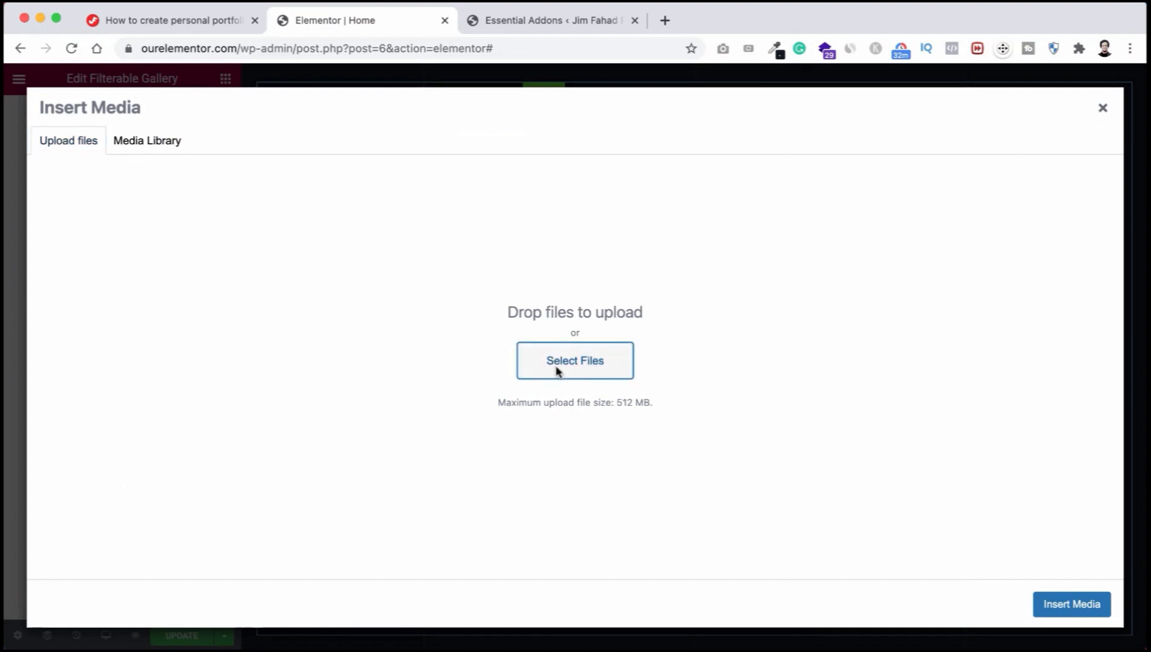
scroll(577, 307, "down", 3)
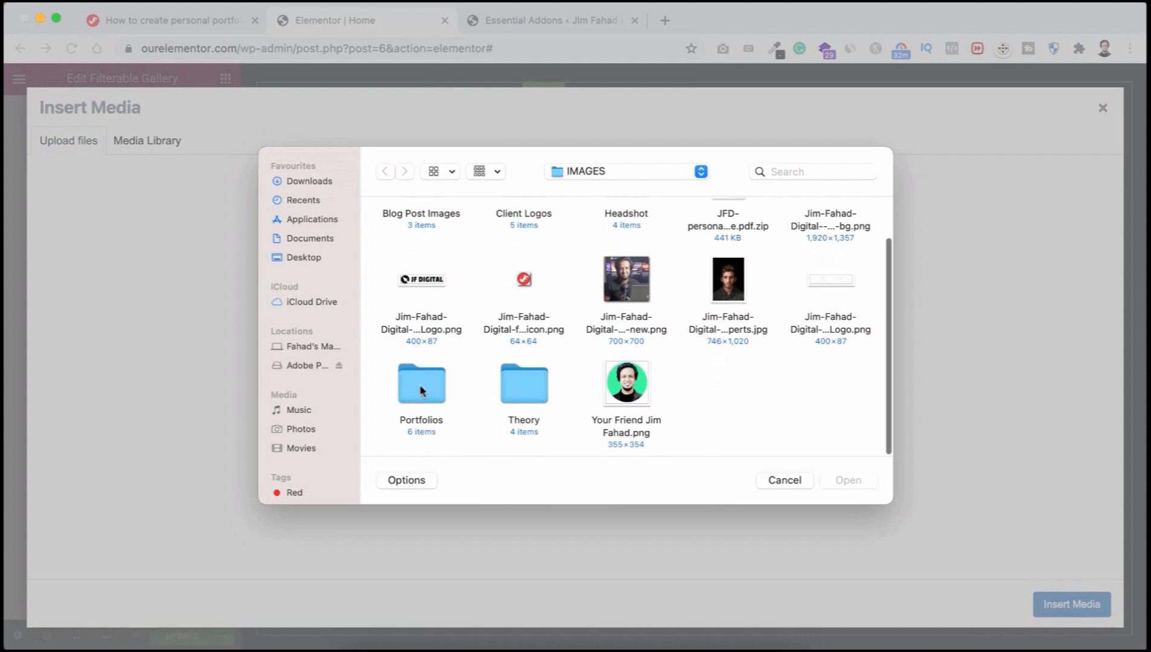
double_click(420, 387)
left_click_drag(377, 223, 850, 404)
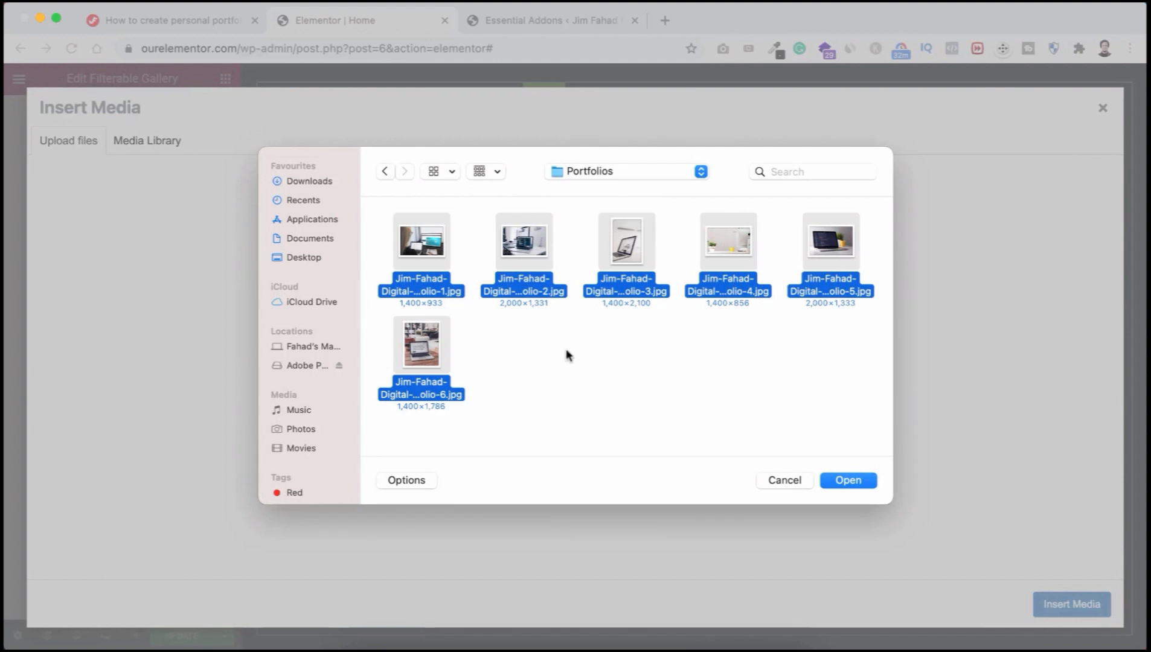
left_click(850, 481)
left_click(692, 293)
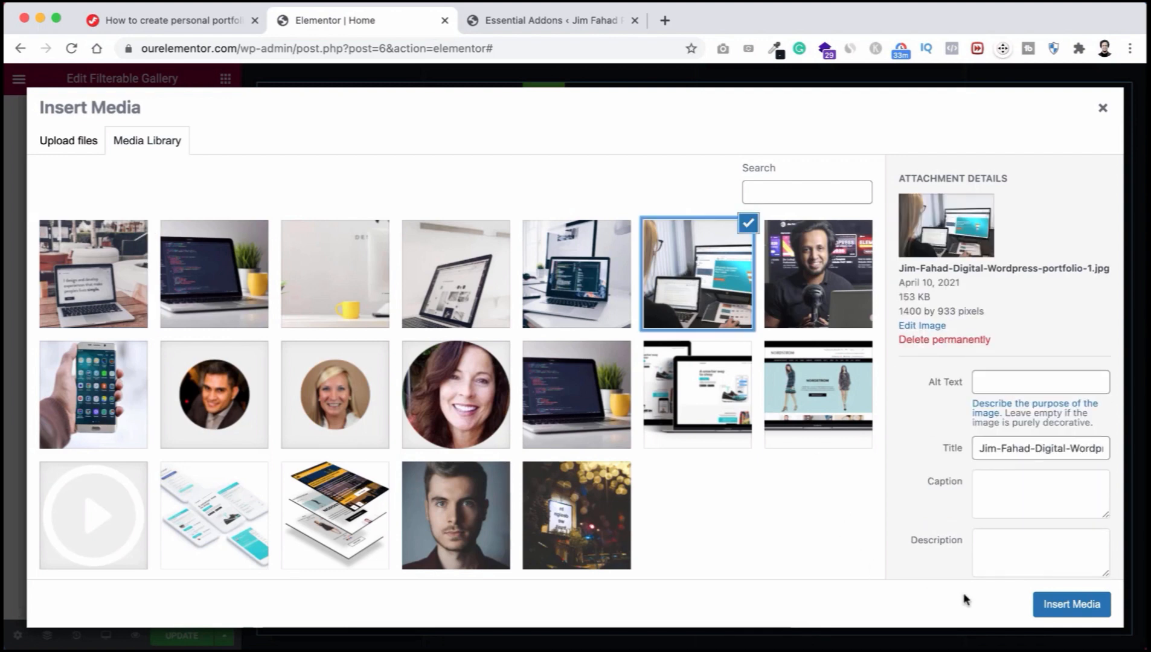
left_click(1059, 610)
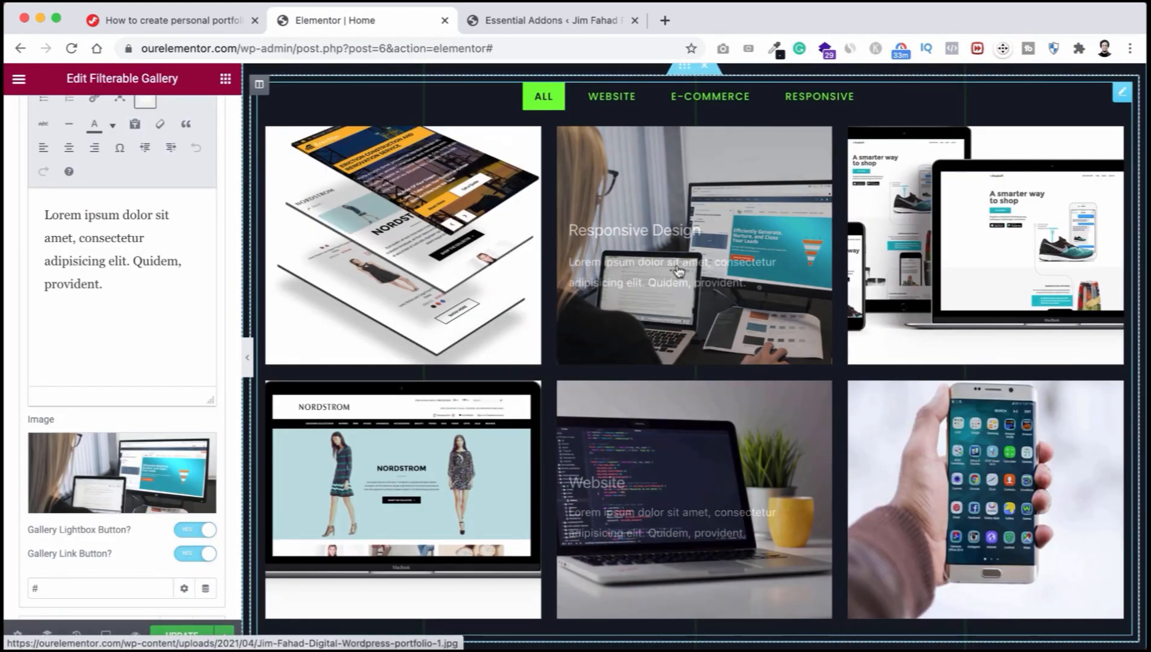
Step: Give the Mobile App item control name Responsive and item name Responsive Design
scroll(694, 301, "up", 1)
scroll(694, 301, "down", 1)
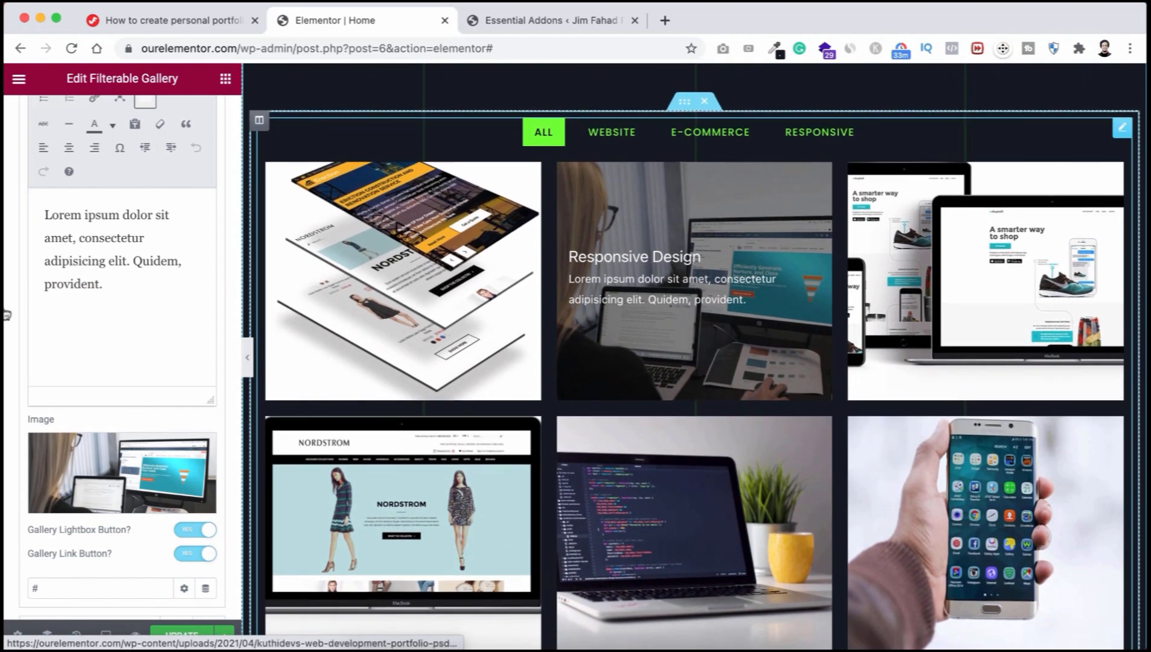
scroll(5, 307, "up", 4)
scroll(5, 307, "up", 5)
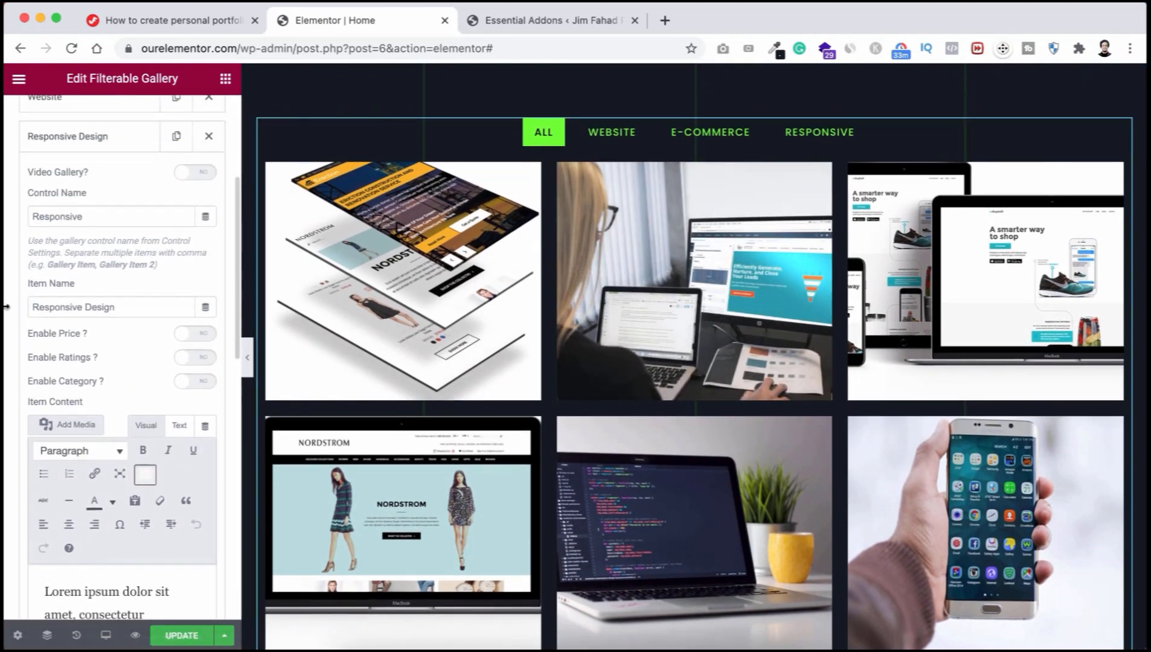
left_click(96, 211)
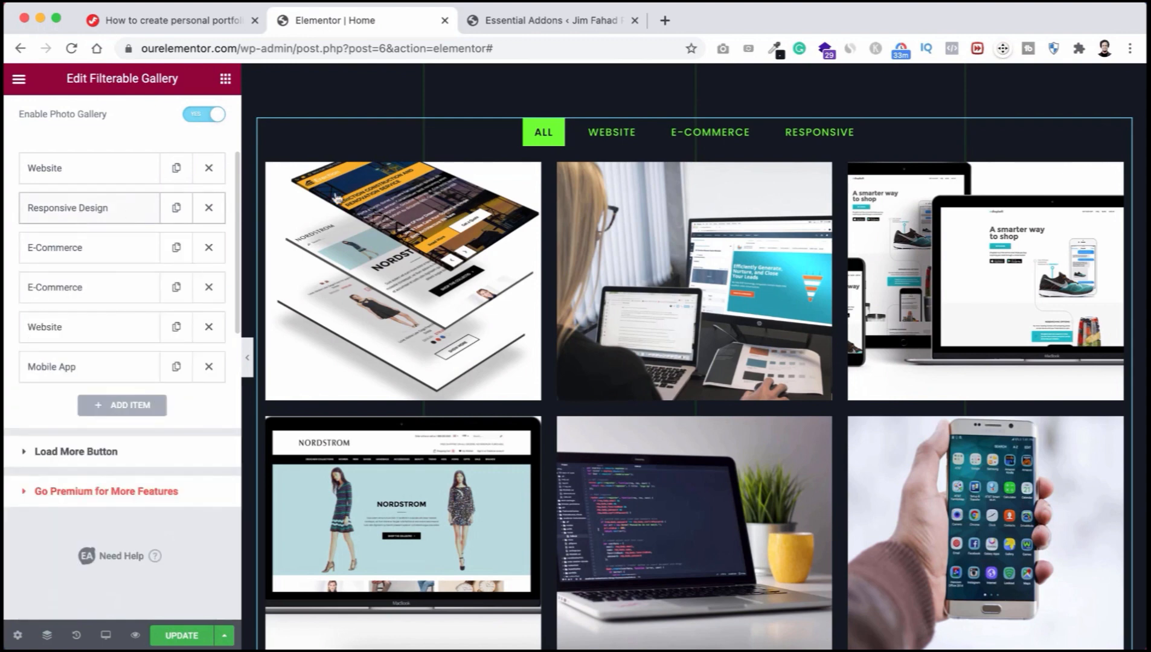
scroll(892, 350, "down", 2)
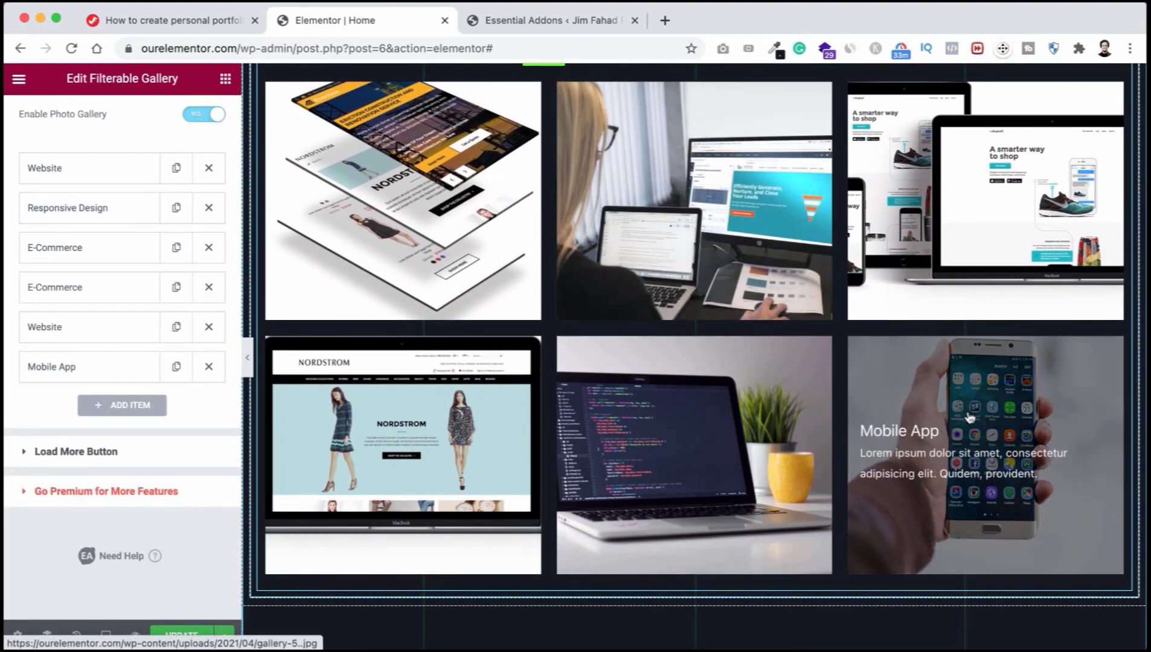
left_click(80, 375)
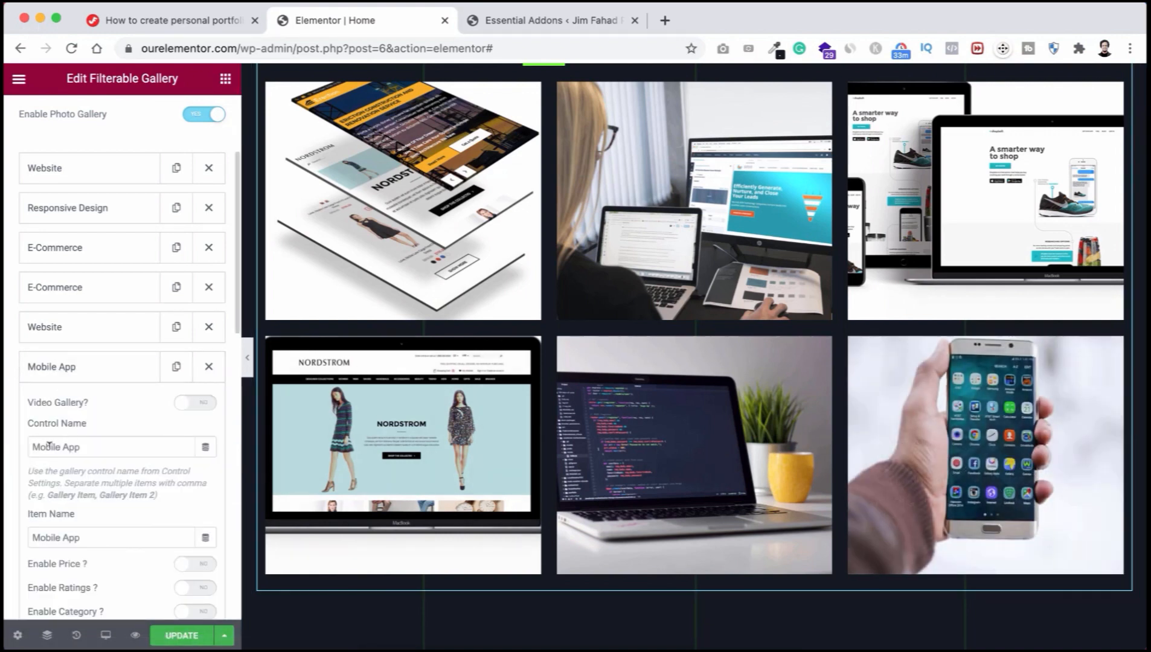
left_click_drag(87, 447, 17, 453)
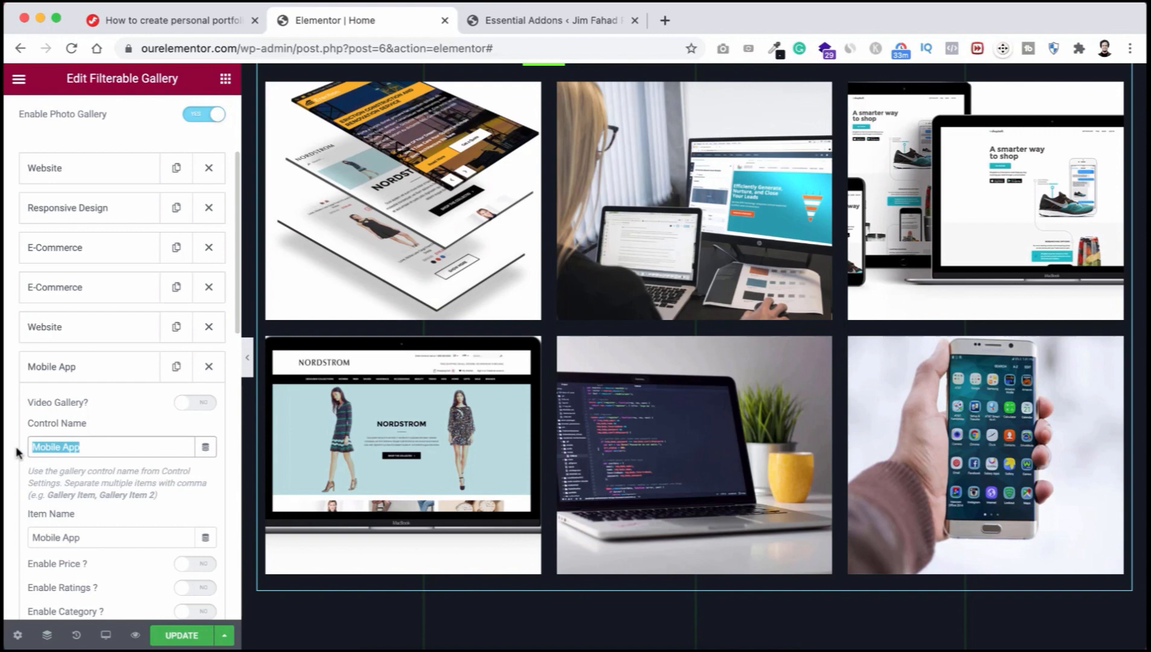
type("Responsive")
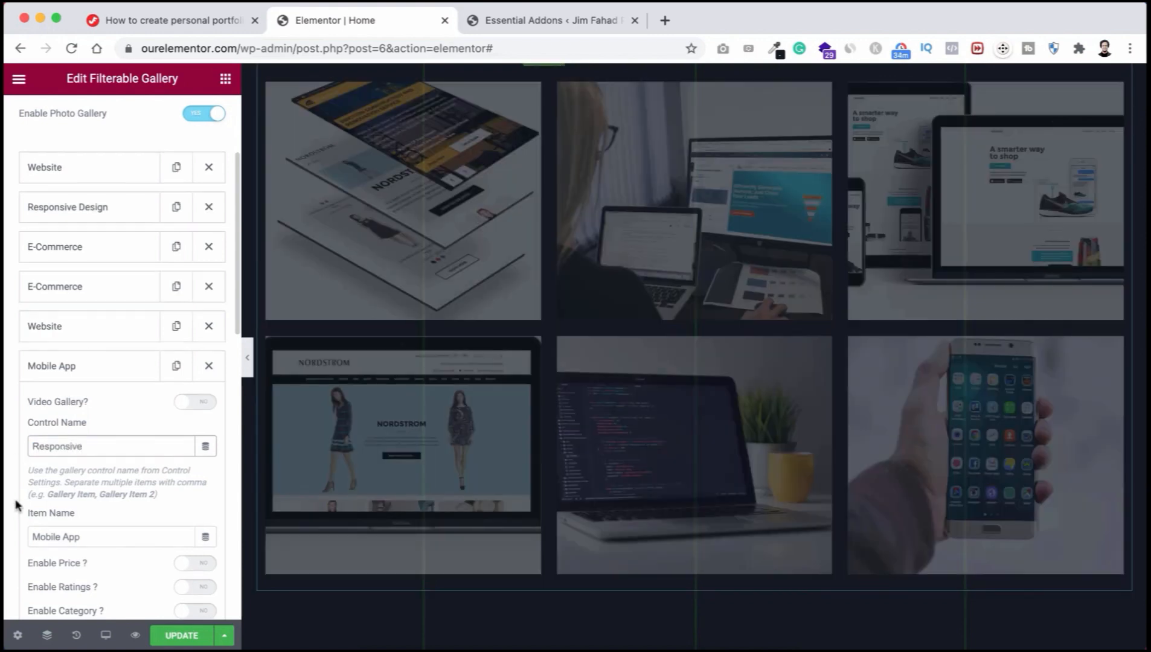
scroll(60, 507, "down", 1)
left_click_drag(97, 484, 3, 485)
type("Respons")
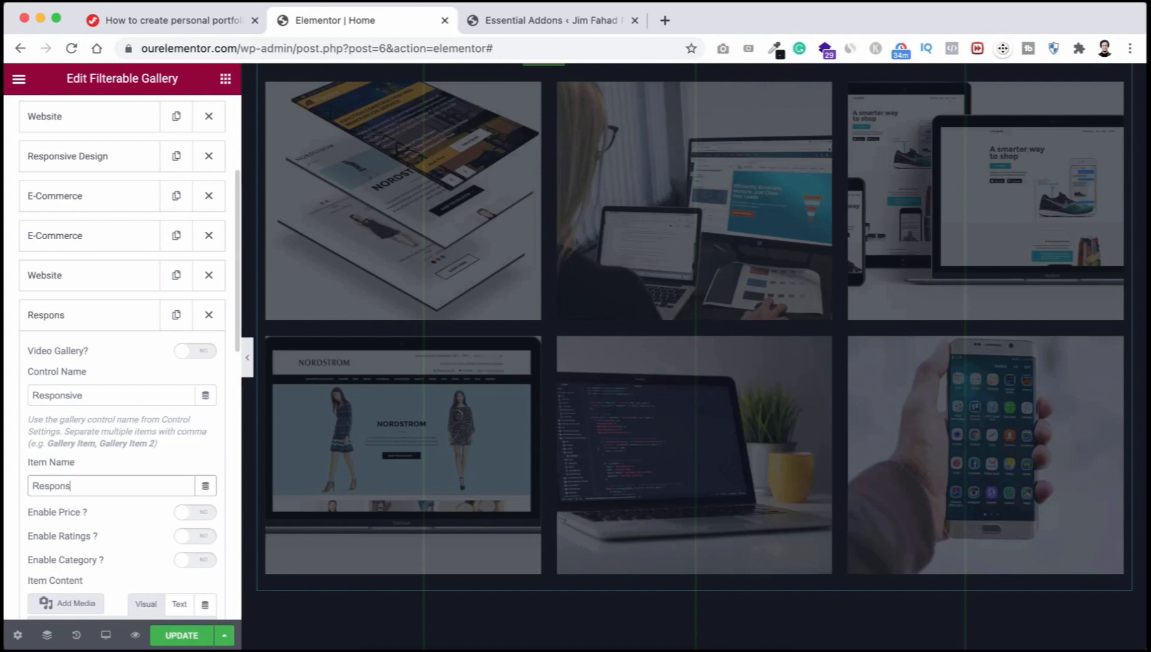
type("ive Design")
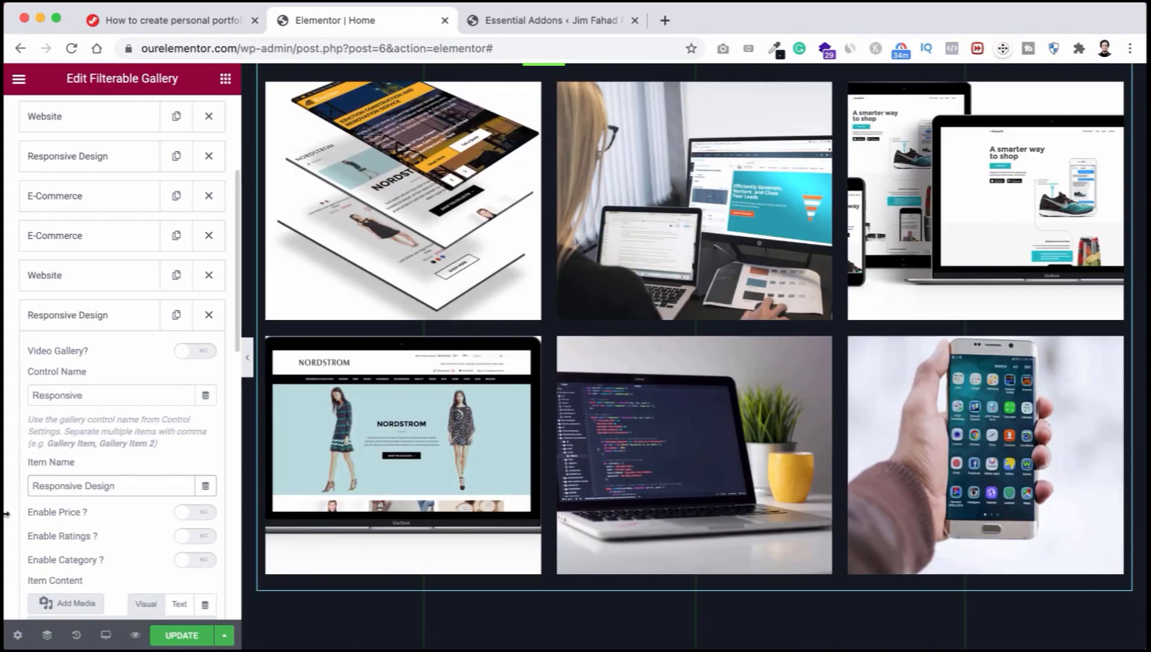
Step: Set the shopbolt-3 app-mockups image as this item's picture
scroll(6, 513, "down", 10)
scroll(6, 514, "down", 1)
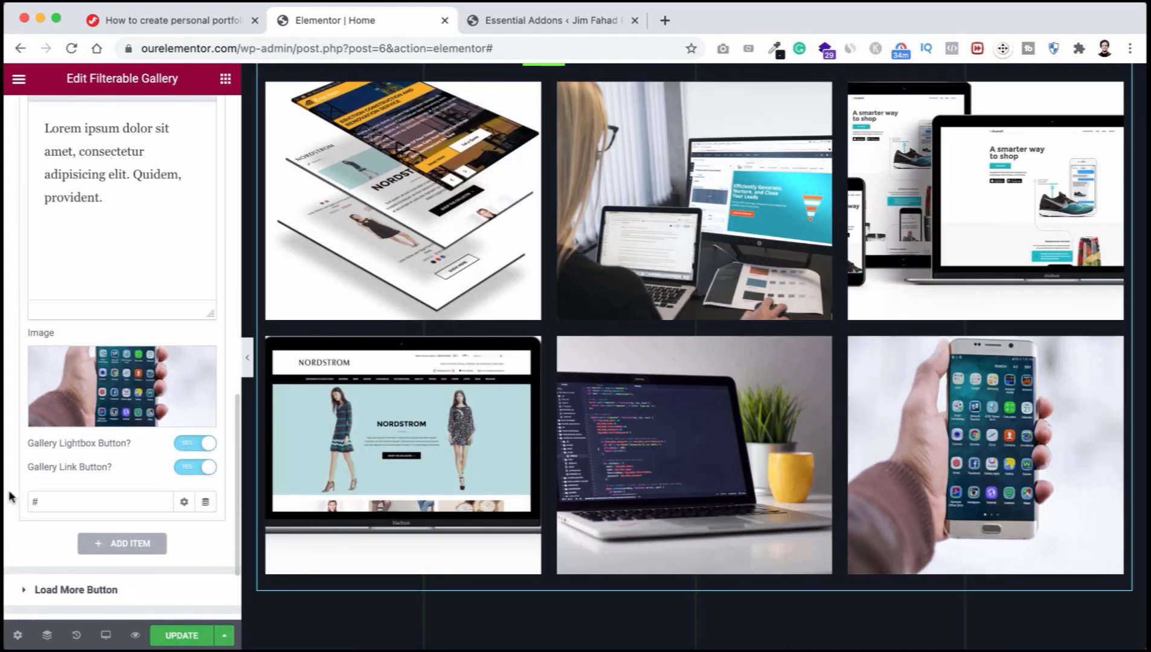
left_click(95, 383)
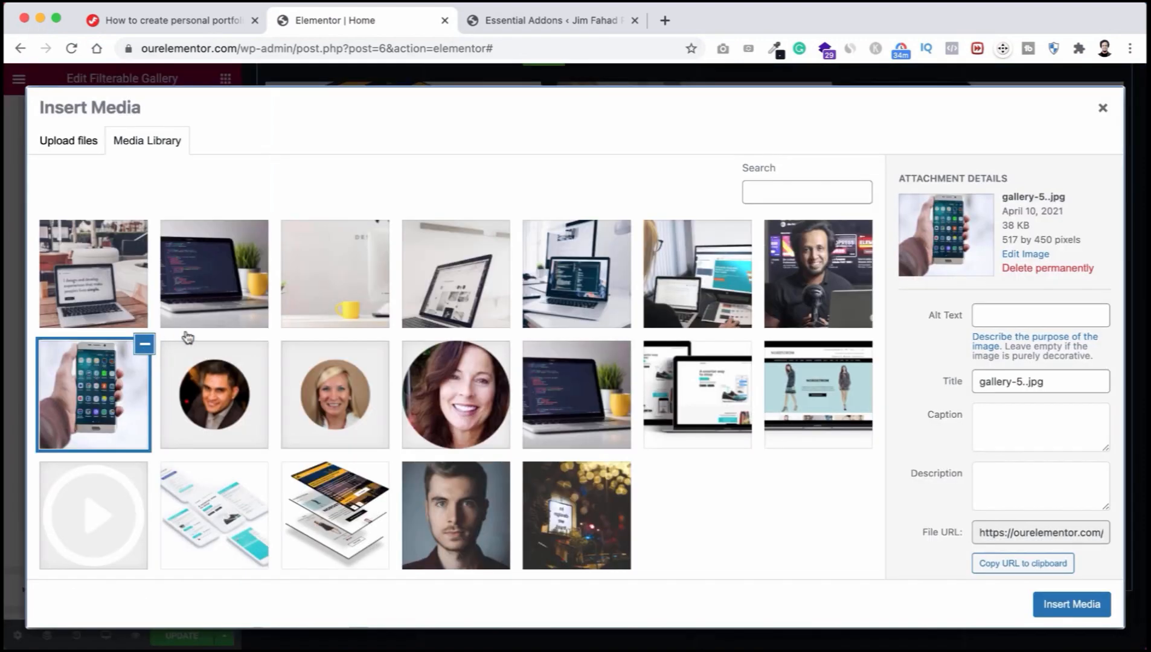
left_click(224, 501)
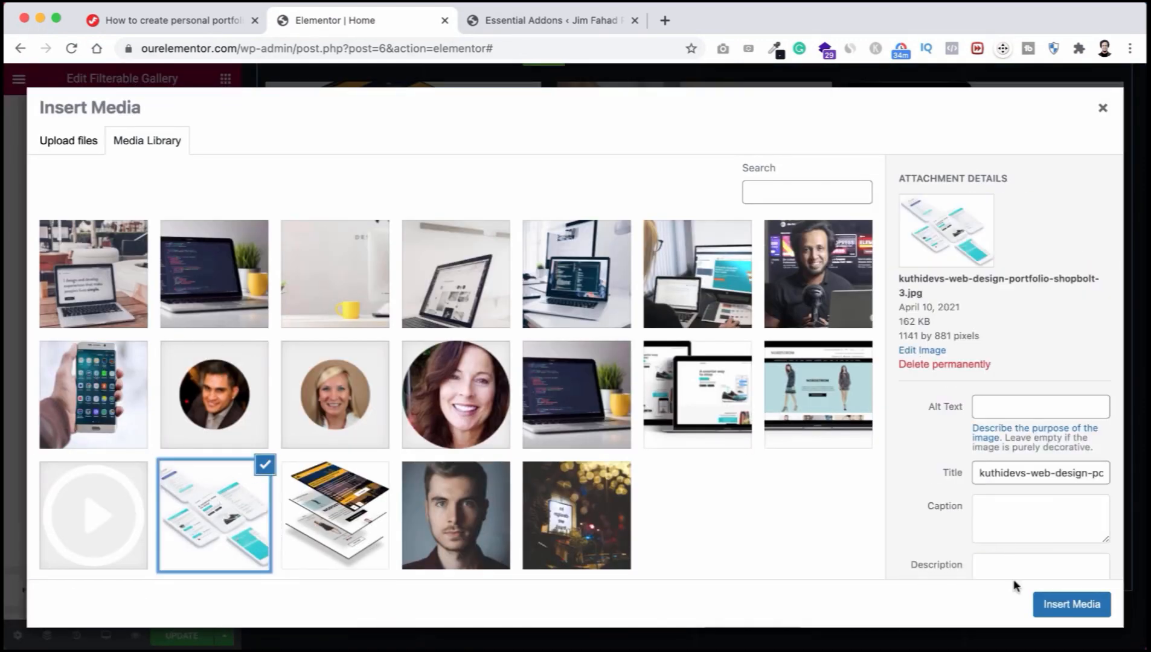
left_click(1060, 605)
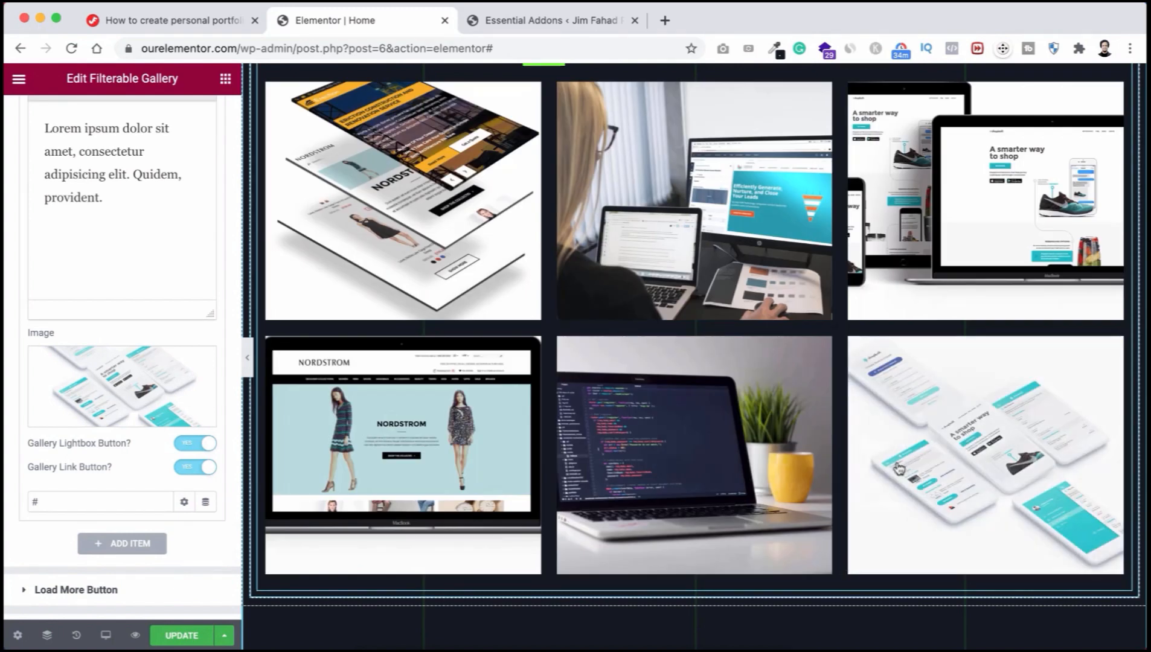
scroll(765, 281, "up", 1)
scroll(766, 281, "up", 2)
scroll(766, 282, "down", 2)
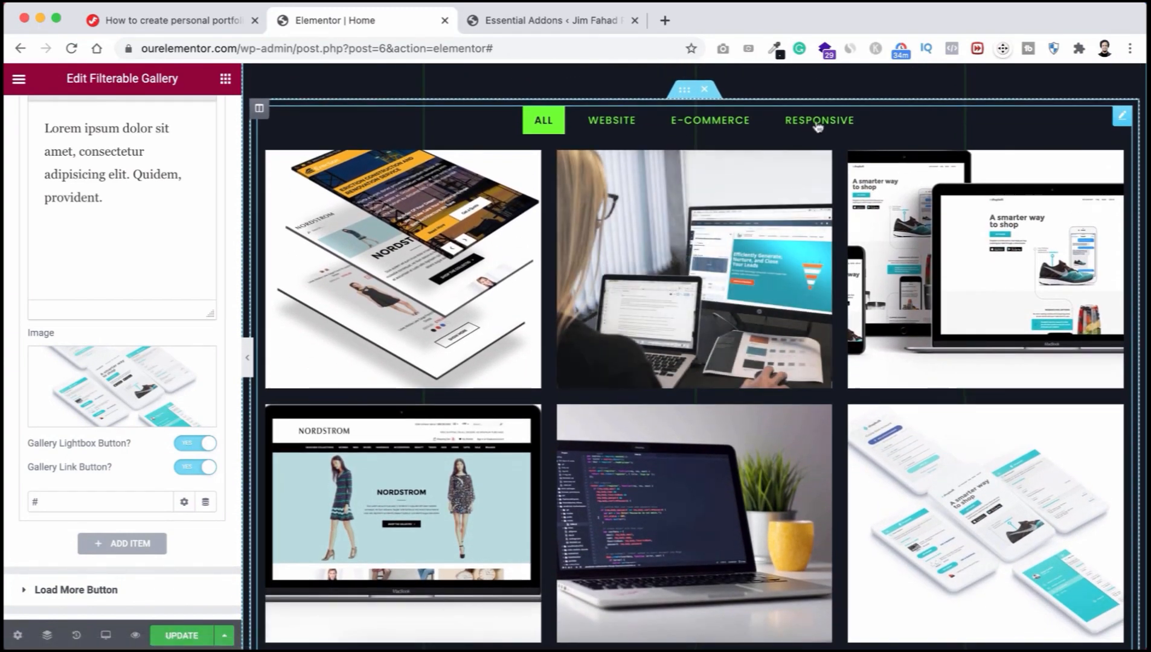
Step: Preview the gallery filtered to Responsive, then show all items again
left_click(818, 124)
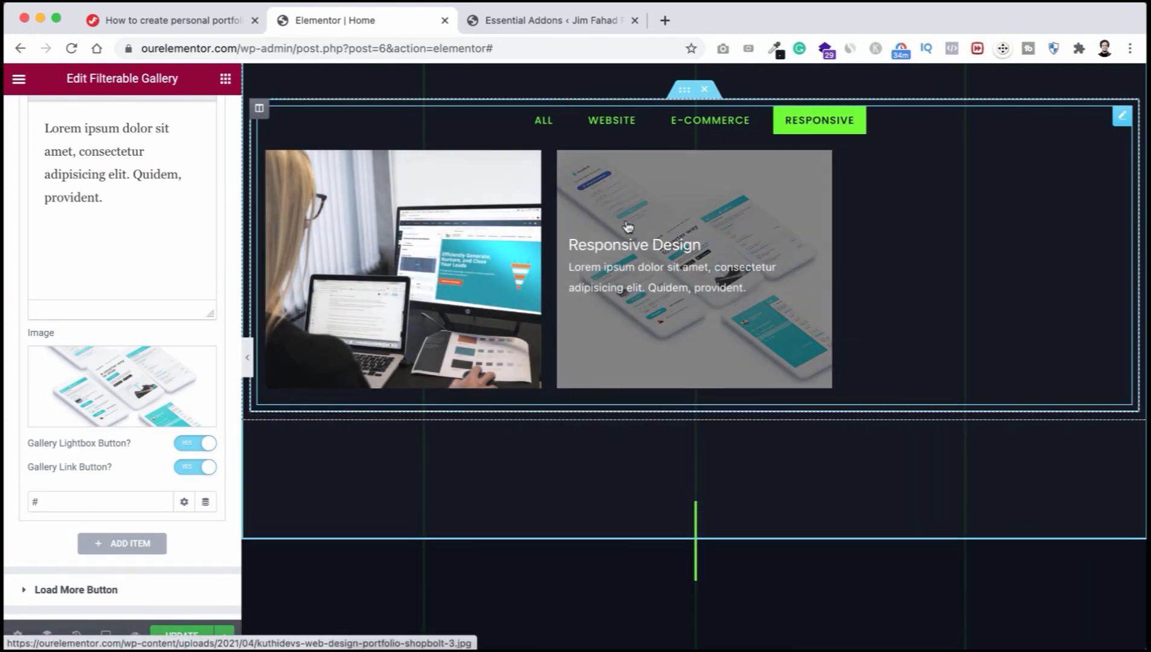
left_click(544, 123)
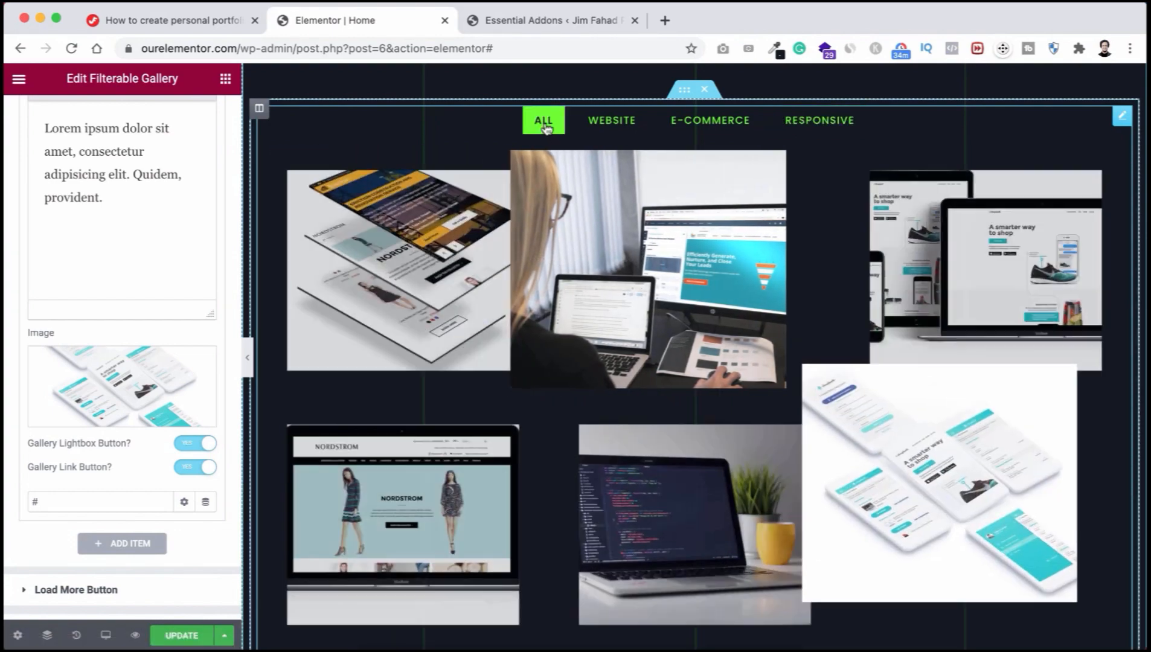
scroll(533, 279, "down", 1)
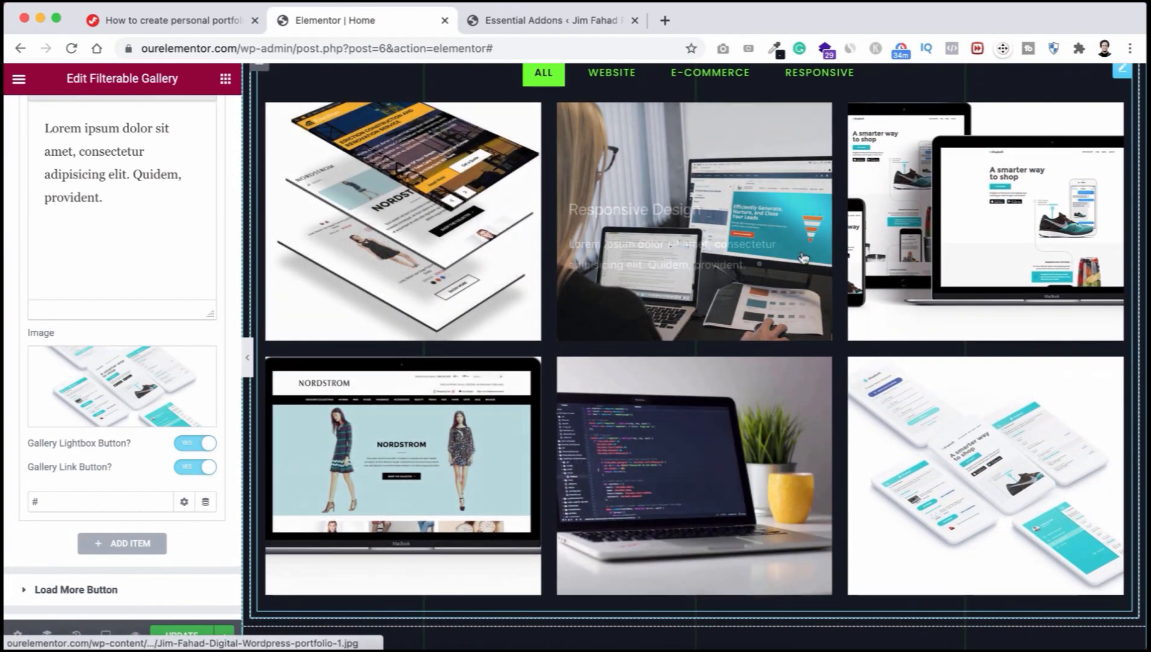
scroll(683, 318, "up", 1)
scroll(689, 308, "down", 1)
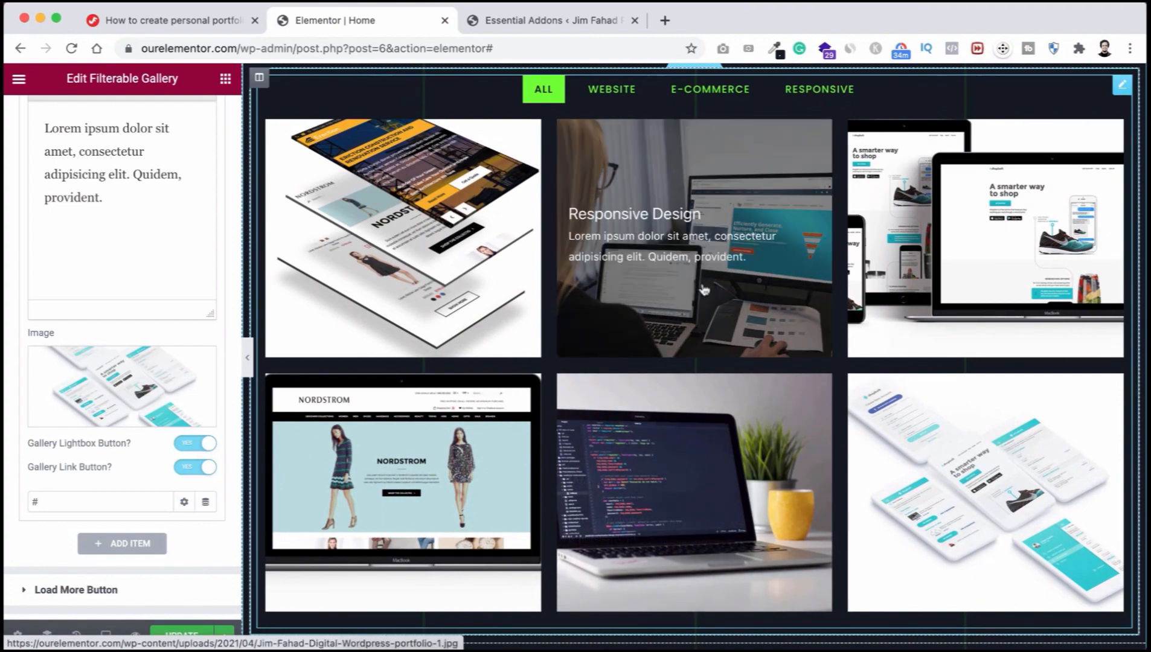
scroll(700, 293, "up", 2)
scroll(703, 290, "down", 1)
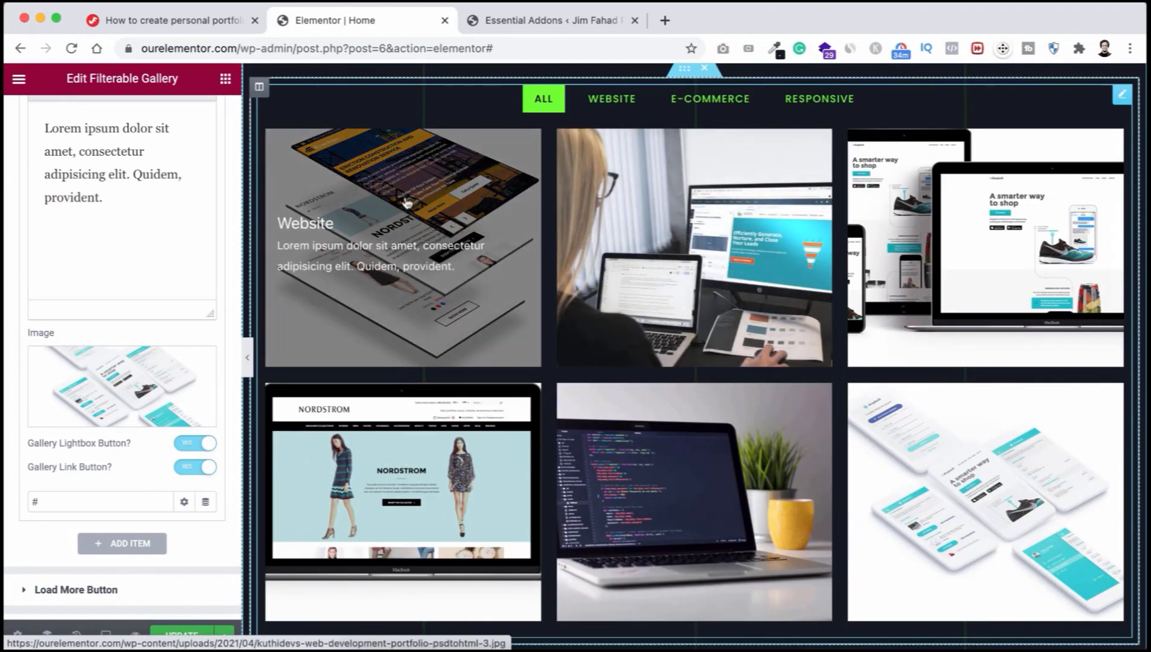
Step: Browse the portfolio images in the lightbox and close it back to The Results gallery
left_click(429, 212)
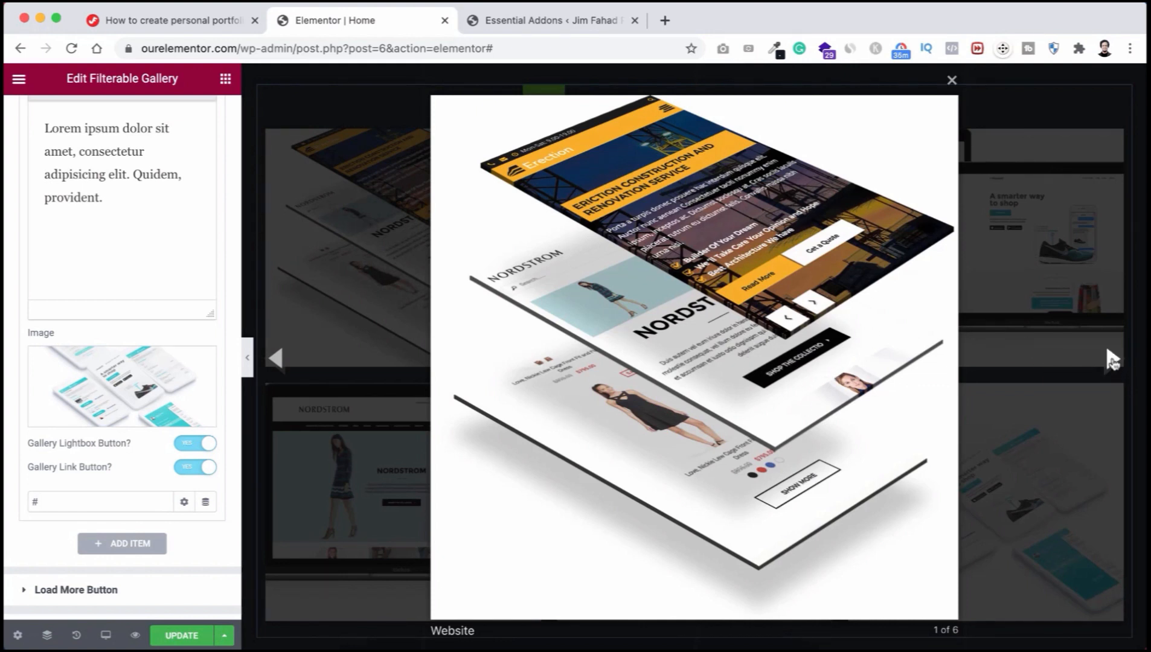
left_click(1112, 360)
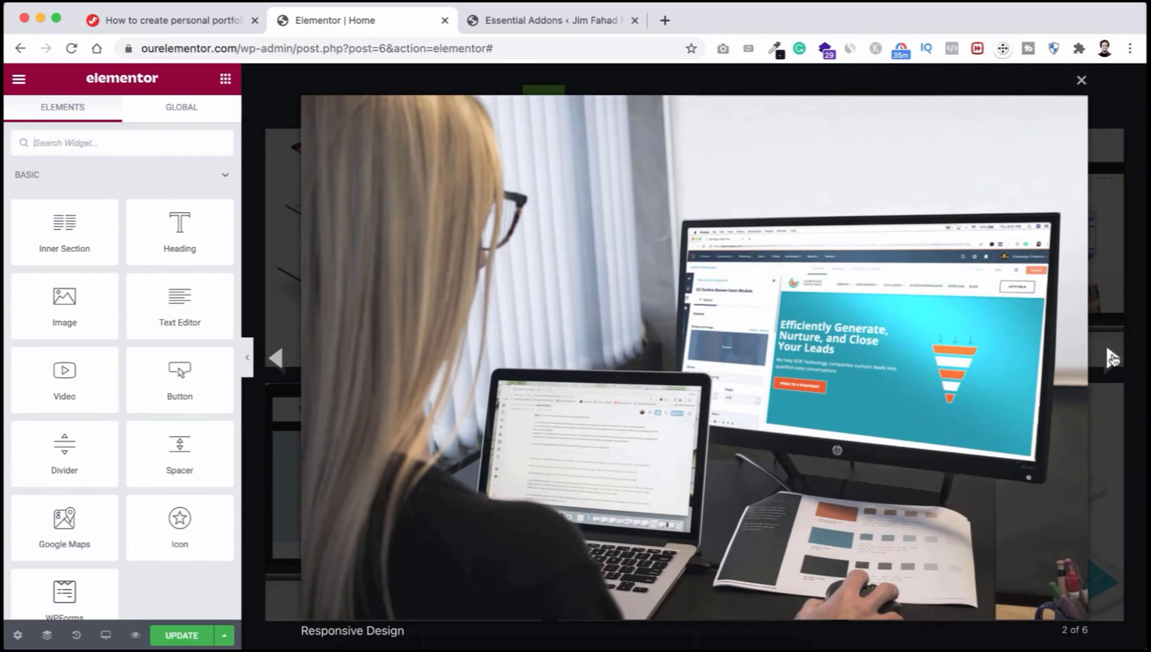
left_click(1113, 358)
left_click(1113, 358)
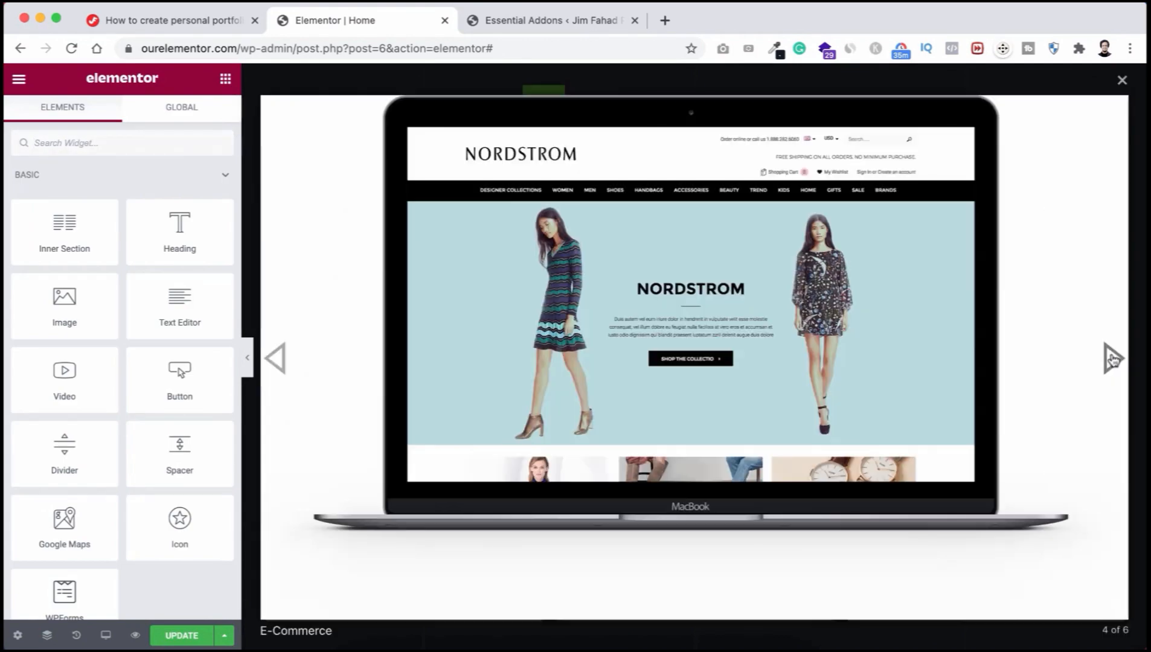
left_click(1122, 80)
scroll(699, 351, "up", 3)
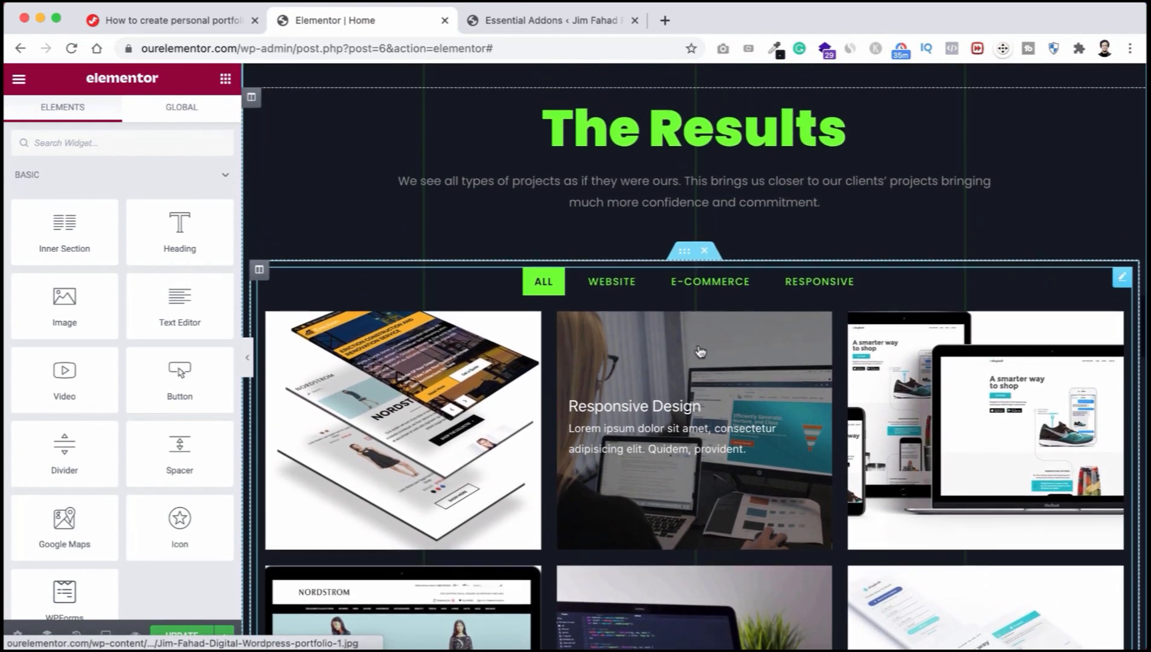
scroll(699, 352, "up", 1)
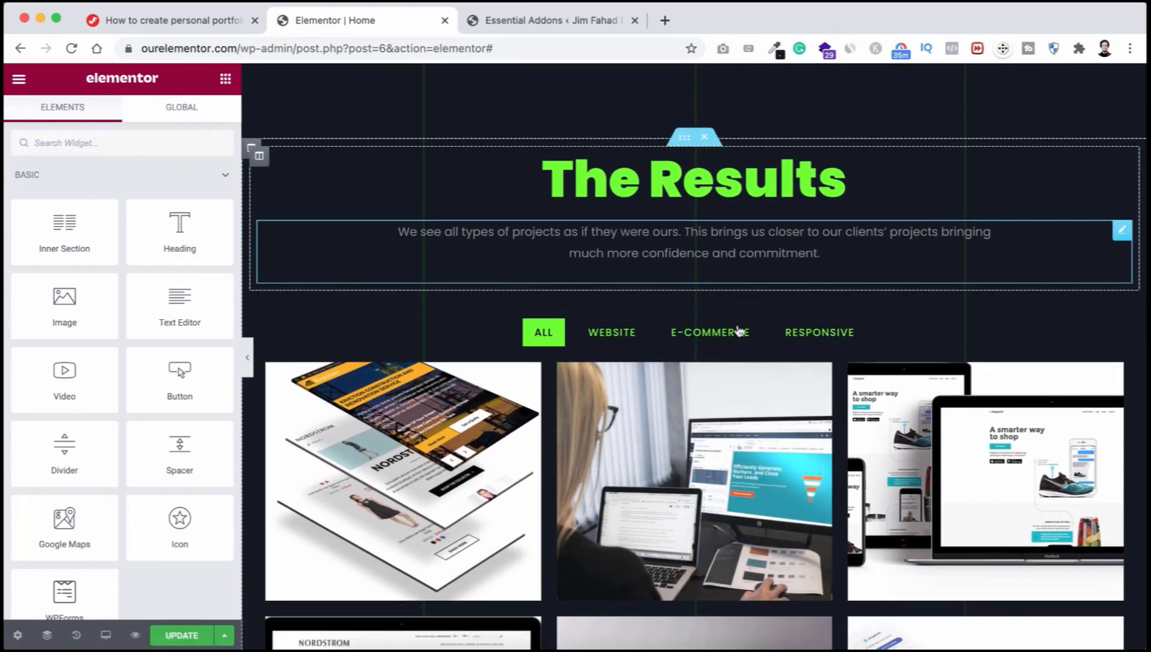
scroll(694, 399, "down", 4)
scroll(694, 396, "down", 10)
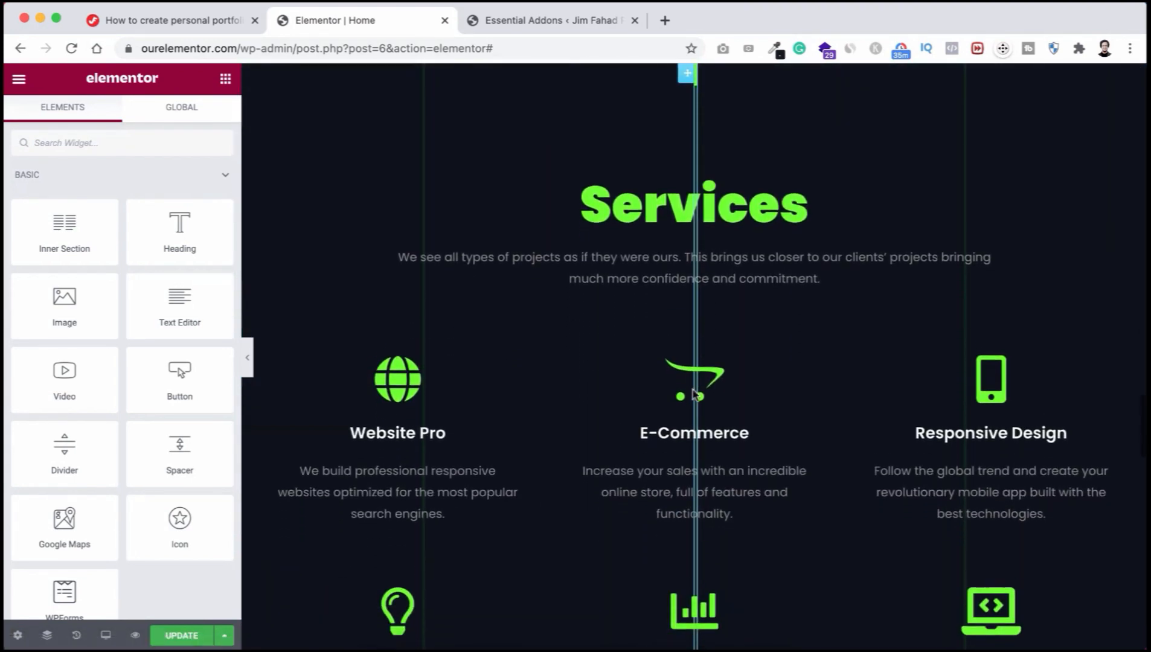
scroll(694, 390, "down", 1)
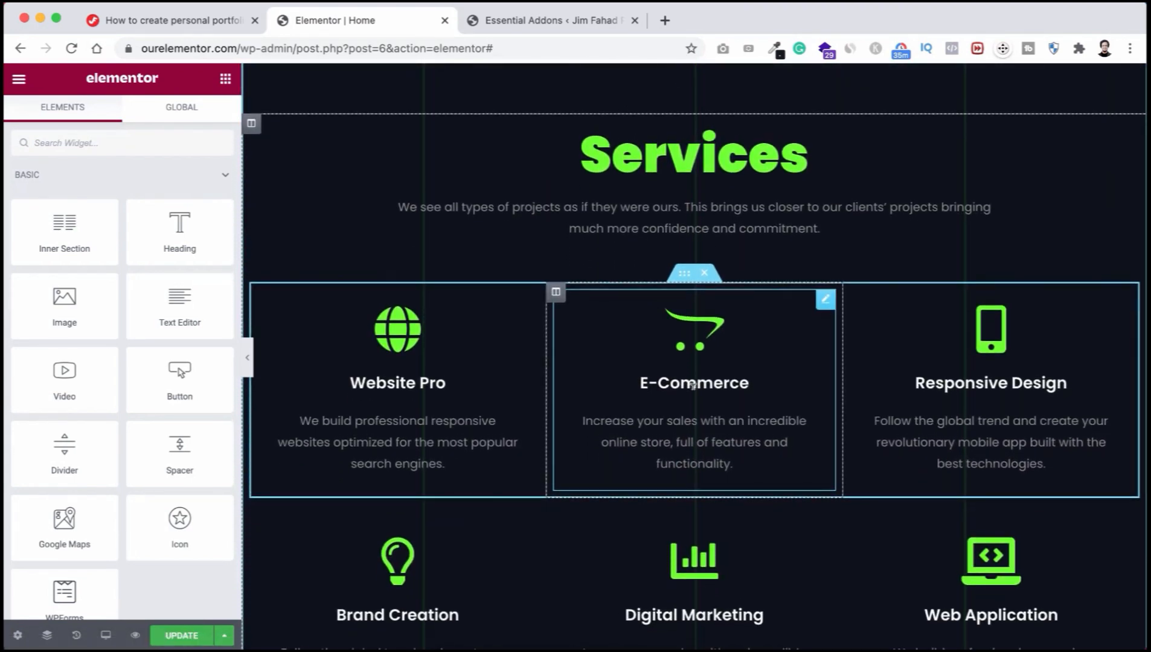
scroll(692, 385, "down", 2)
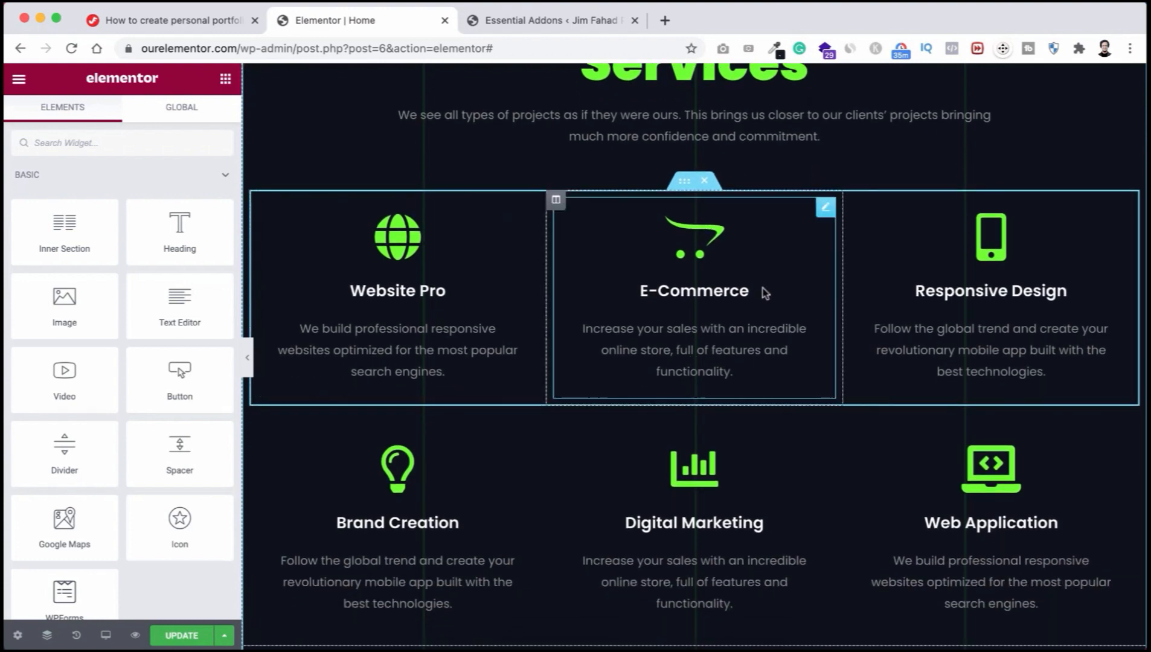
scroll(662, 337, "down", 1)
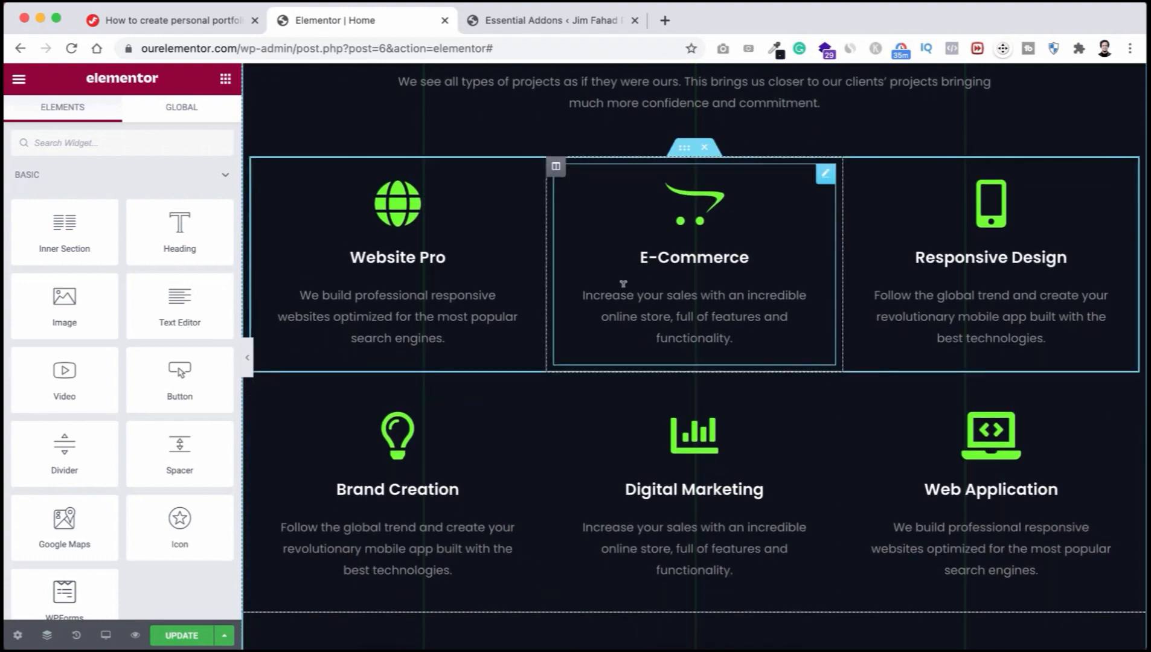
scroll(604, 266, "down", 1)
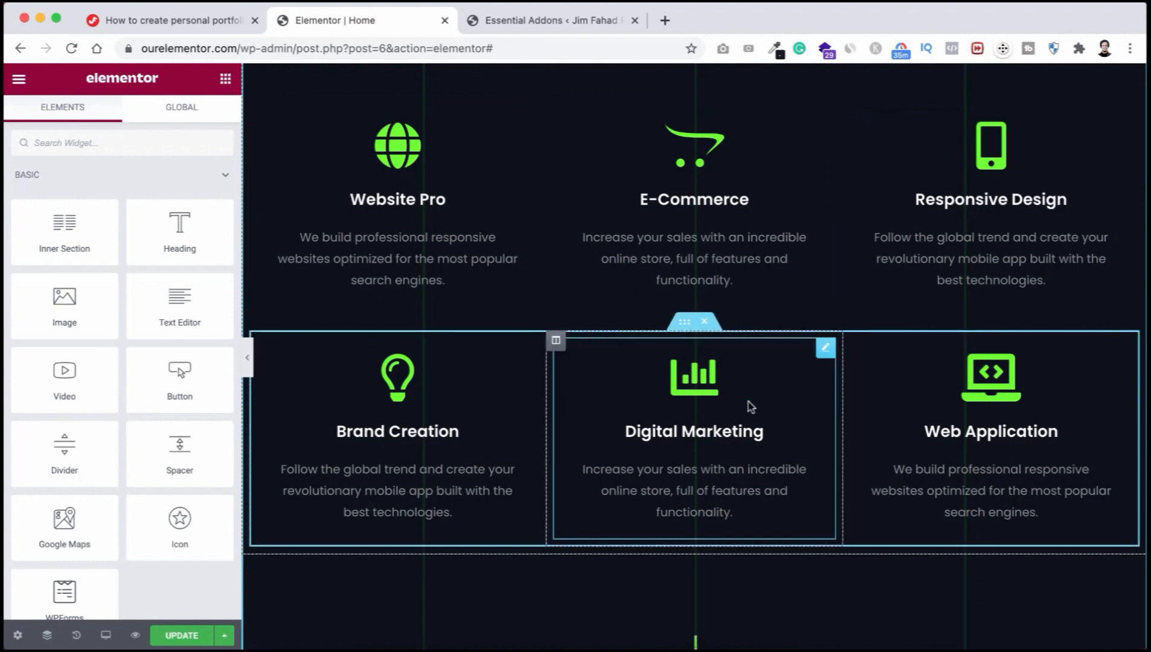
right_click(685, 327)
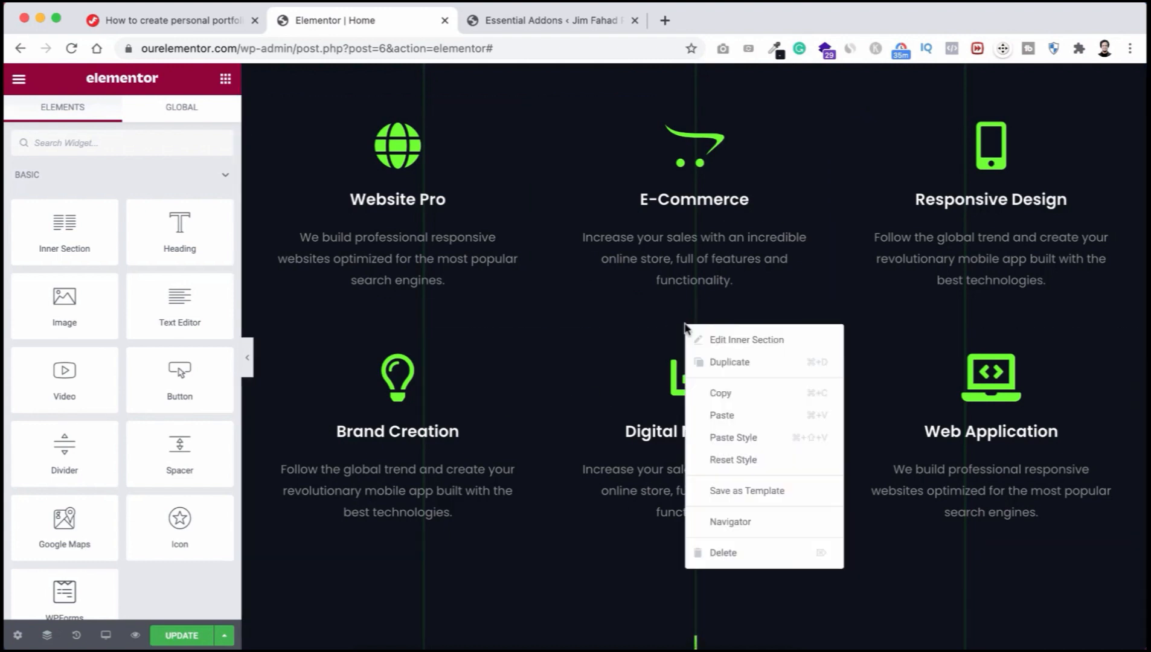
left_click(738, 363)
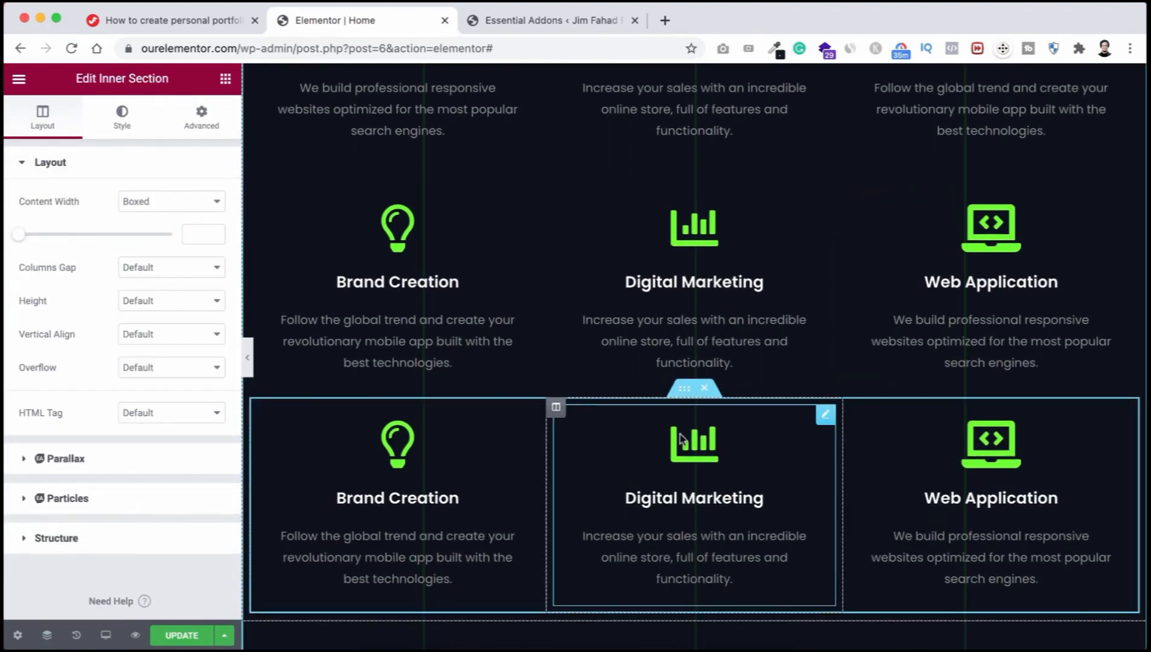
left_click(706, 392)
scroll(697, 350, "up", 4)
scroll(694, 314, "up", 1)
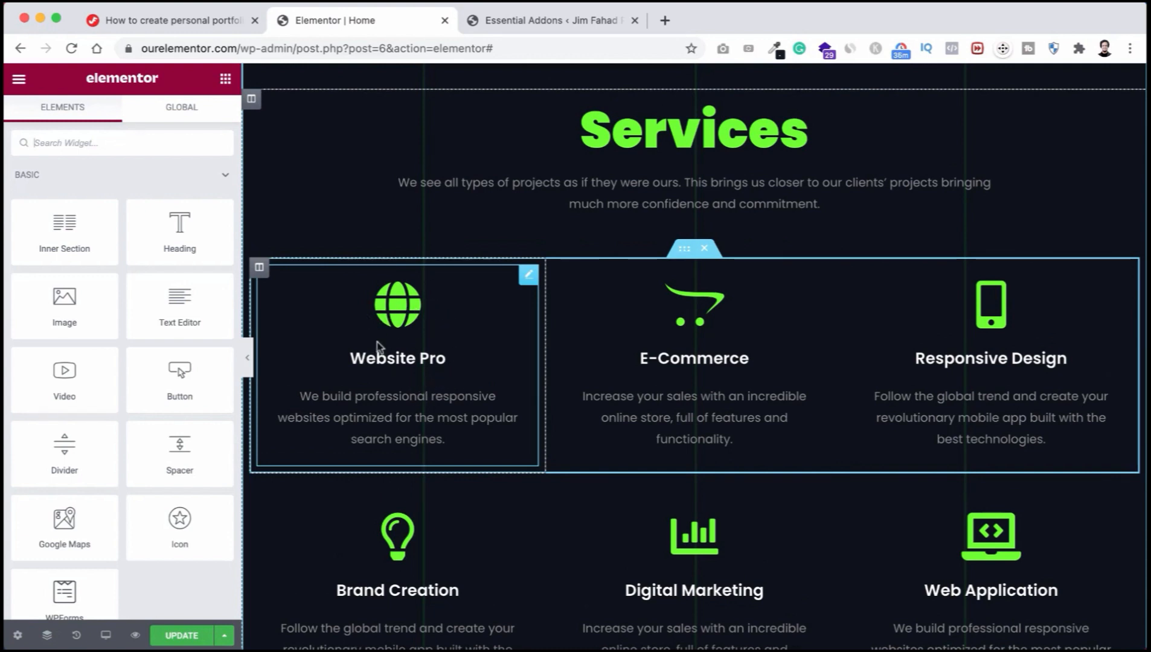
Step: Retitle the Website Pro service box 'Wordpress' and give it the WordPress logo icon
left_click(405, 354)
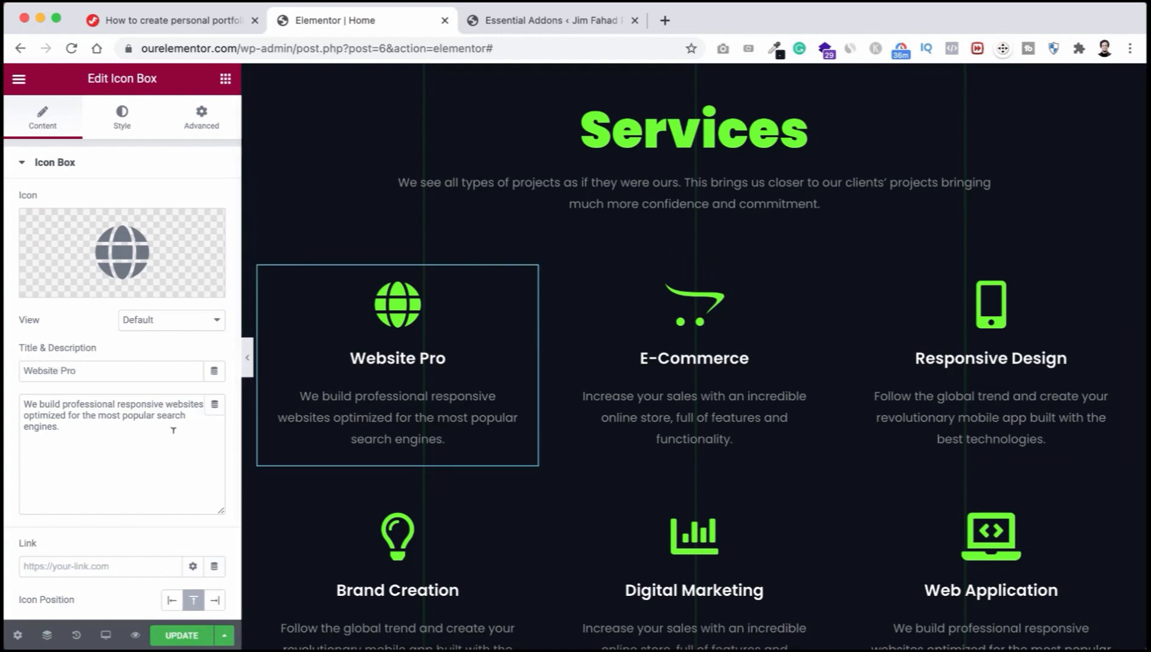
left_click_drag(63, 427, 25, 404)
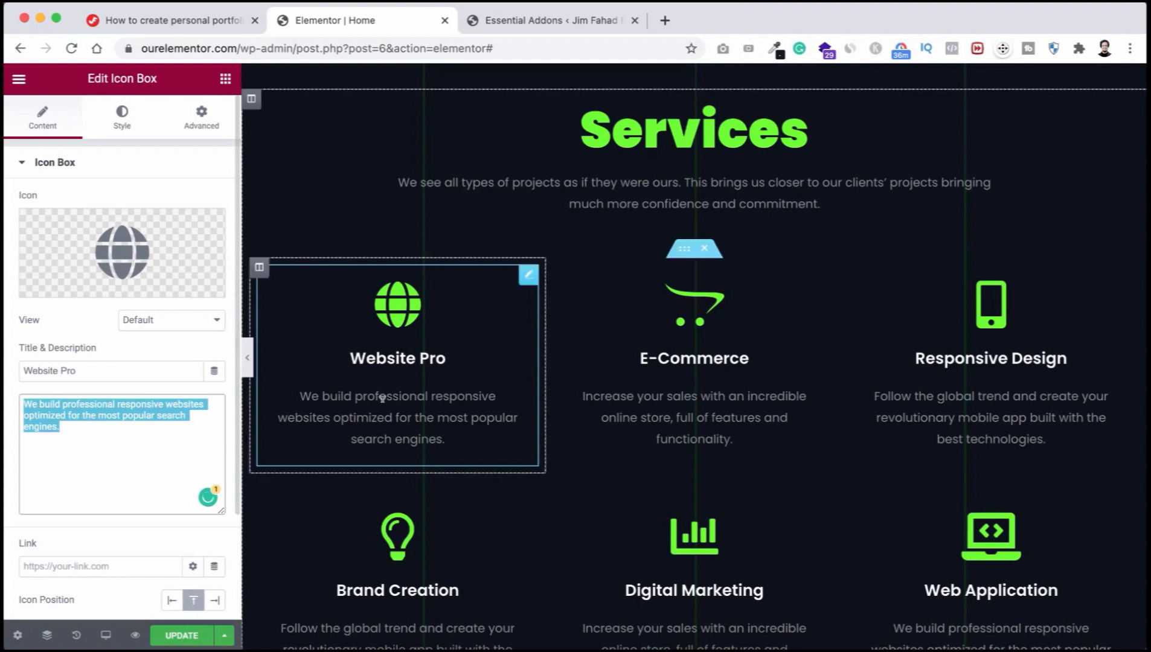
left_click(384, 353)
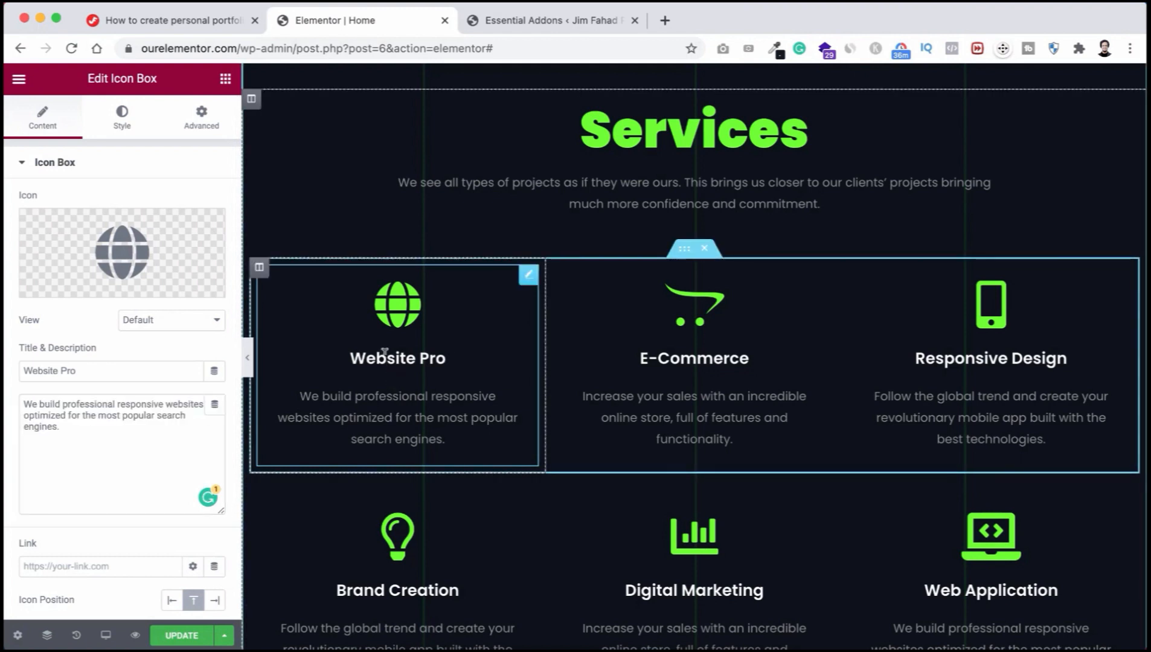
triple_click(408, 357)
type("W")
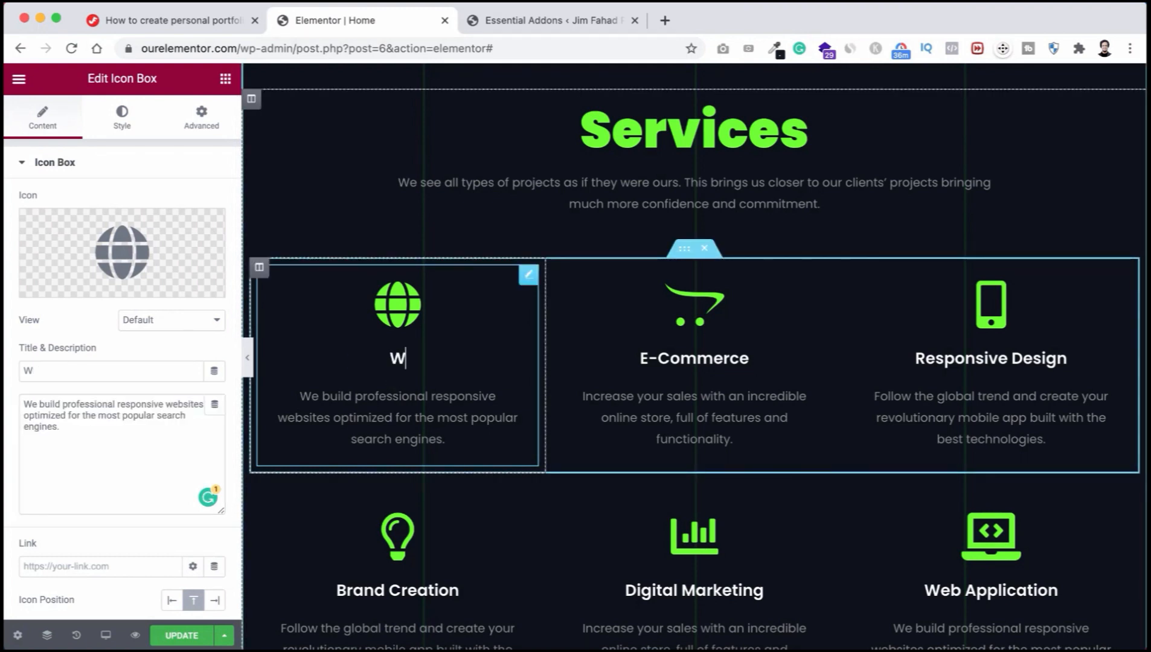
type("ordpress")
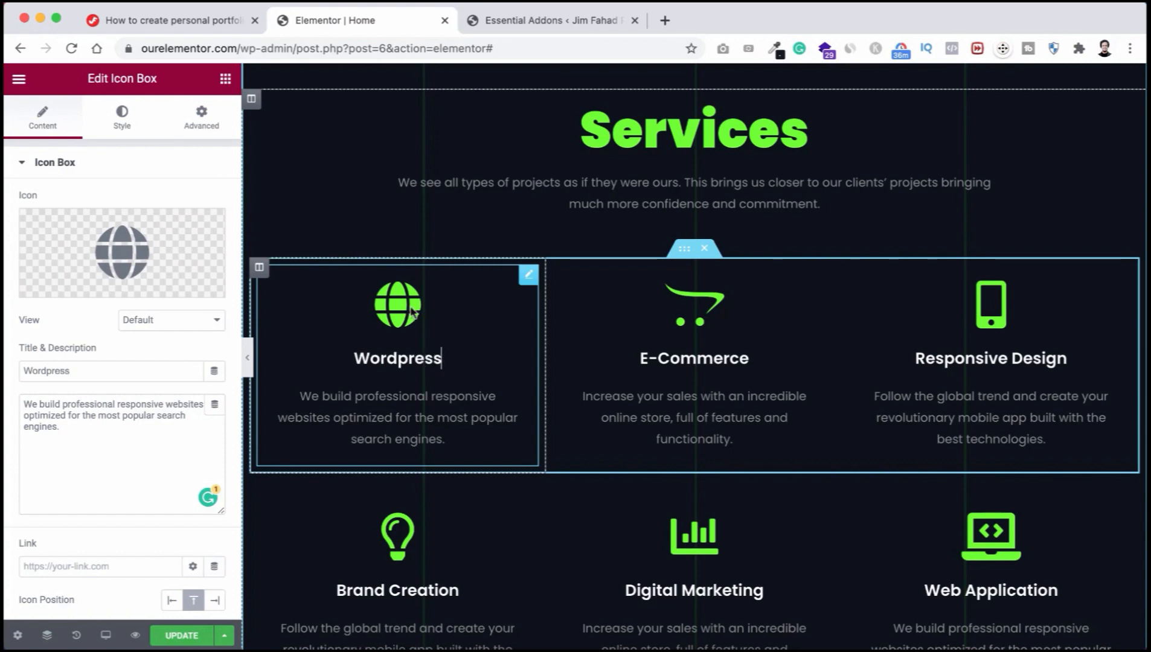
left_click(144, 250)
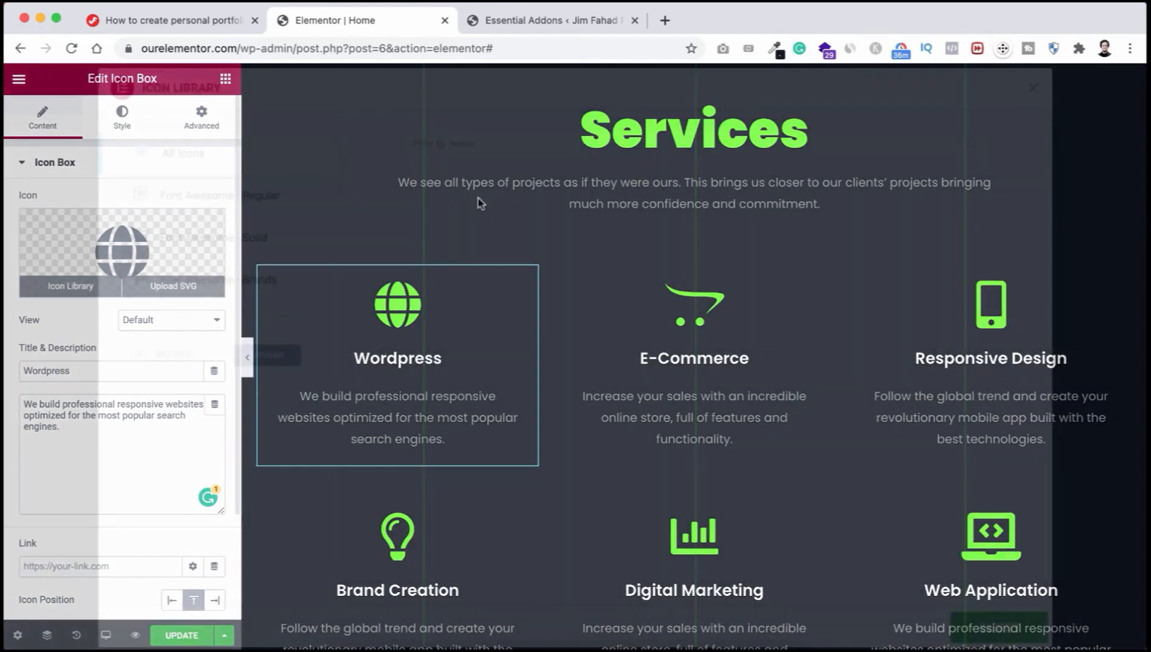
type("wordpre")
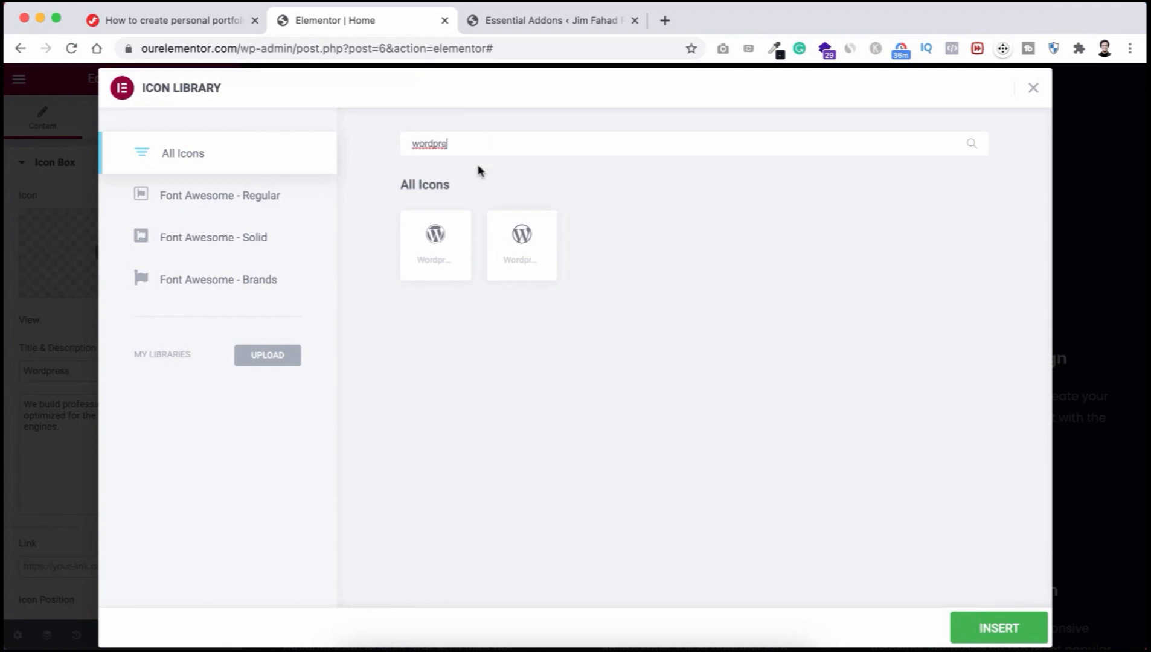
left_click(435, 242)
left_click(982, 627)
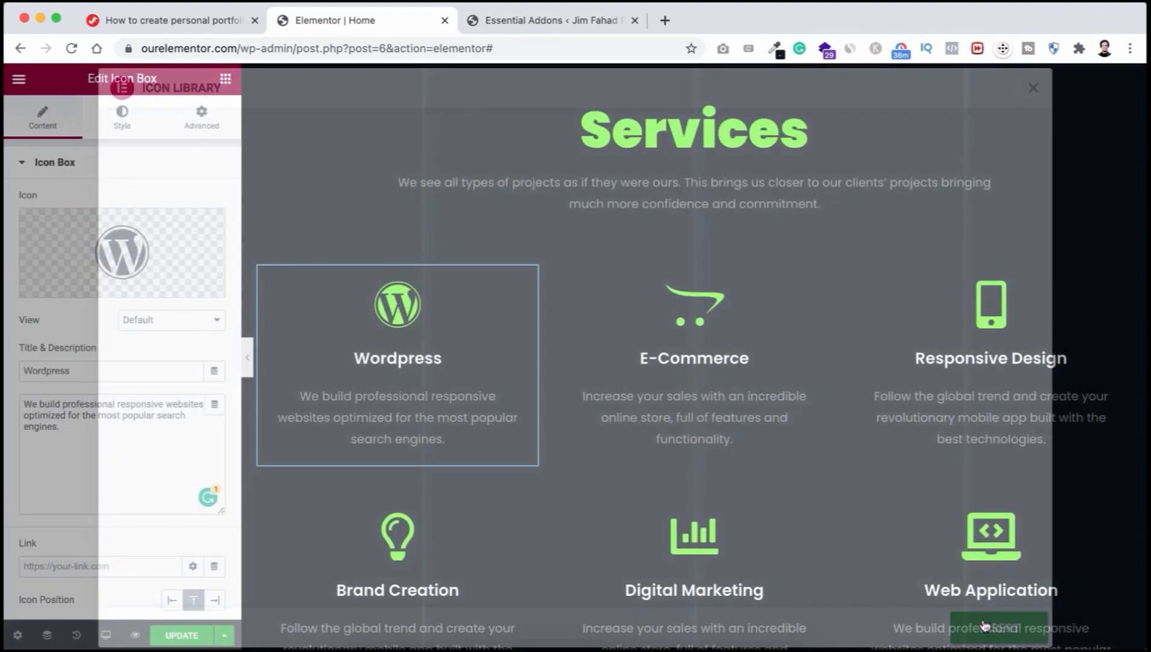
Step: Rename the Responsive Design service box to 'Mobile App'
scroll(492, 330, "down", 1)
scroll(490, 331, "down", 1)
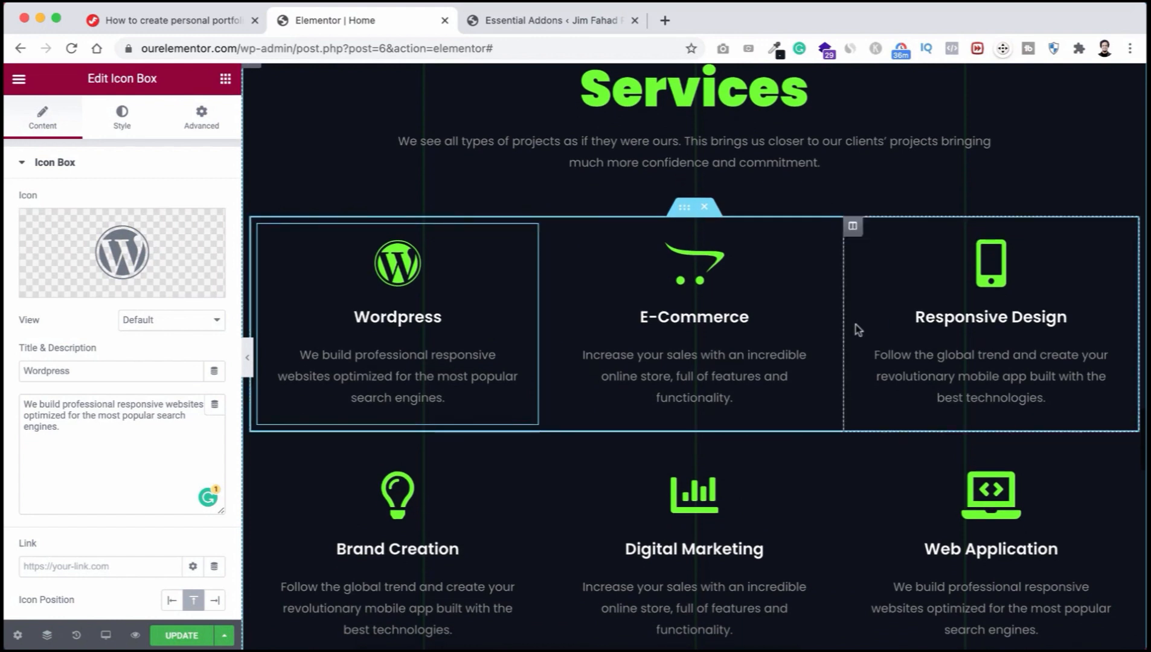
triple_click(962, 316)
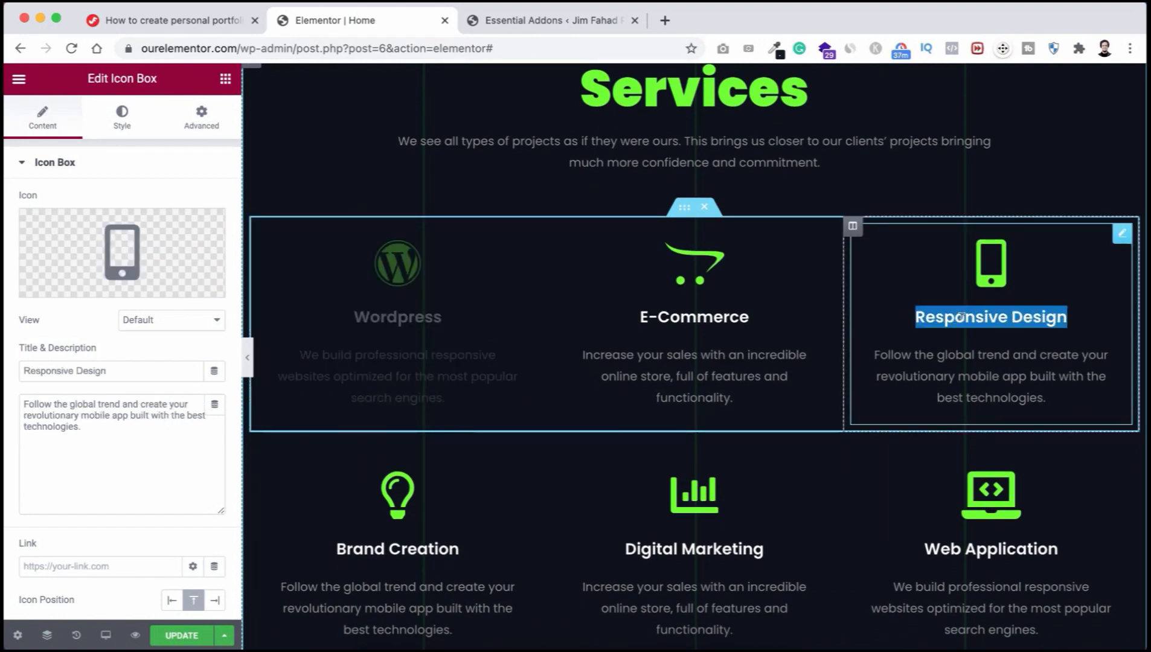
type("Mobile App")
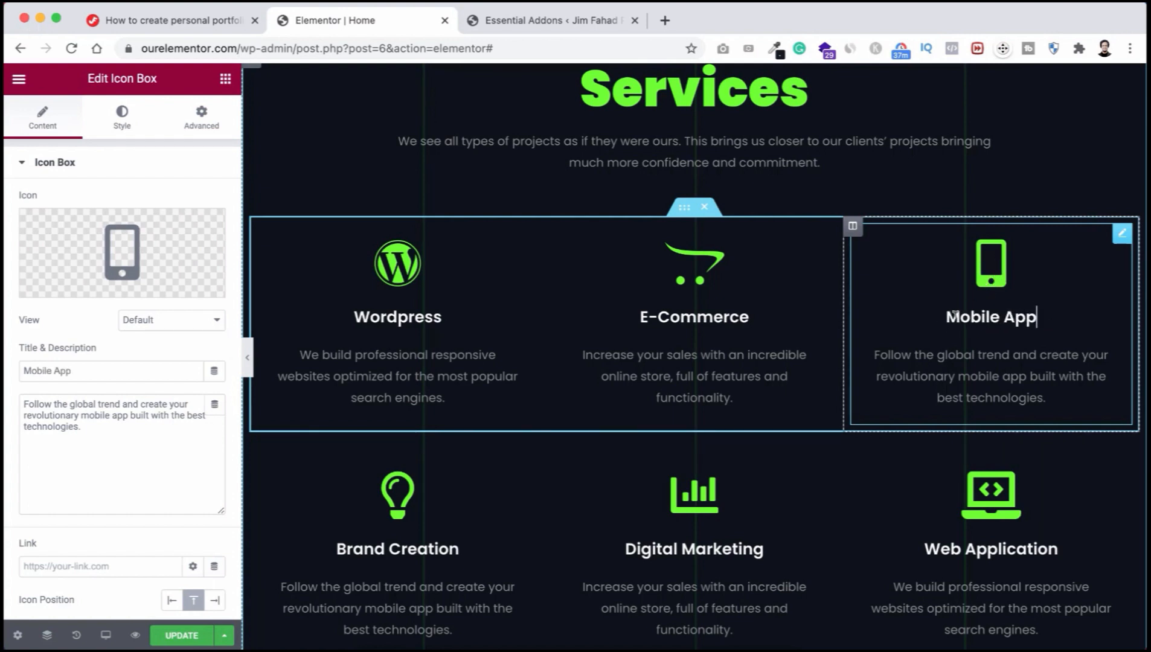
scroll(915, 317, "down", 2)
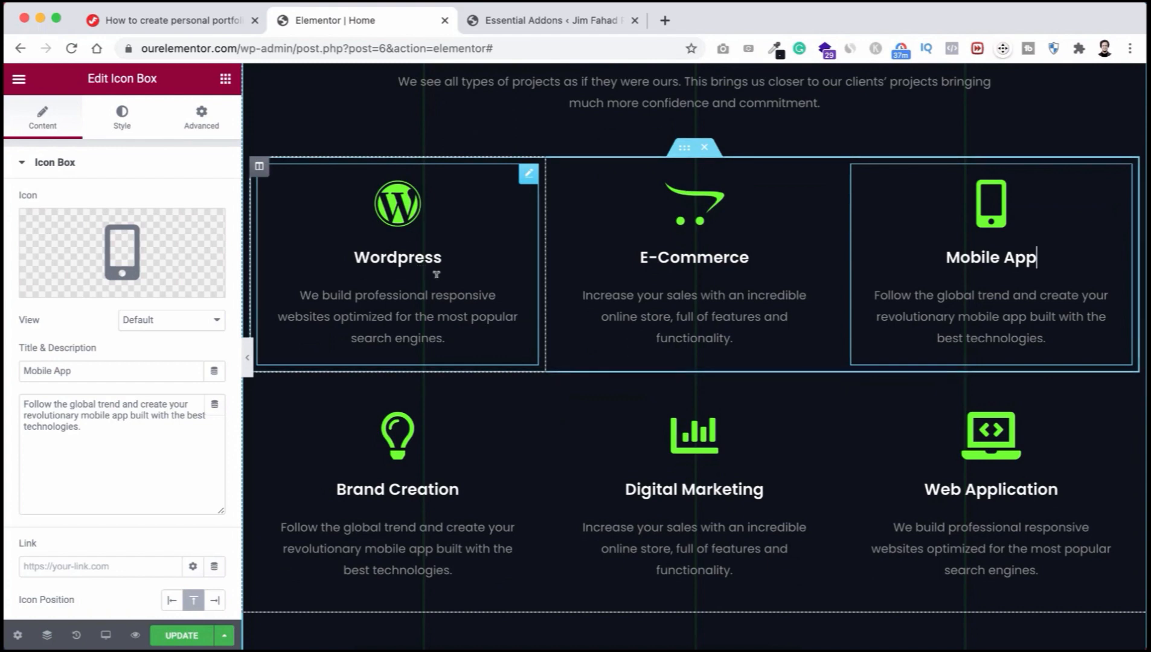
scroll(414, 329, "up", 2)
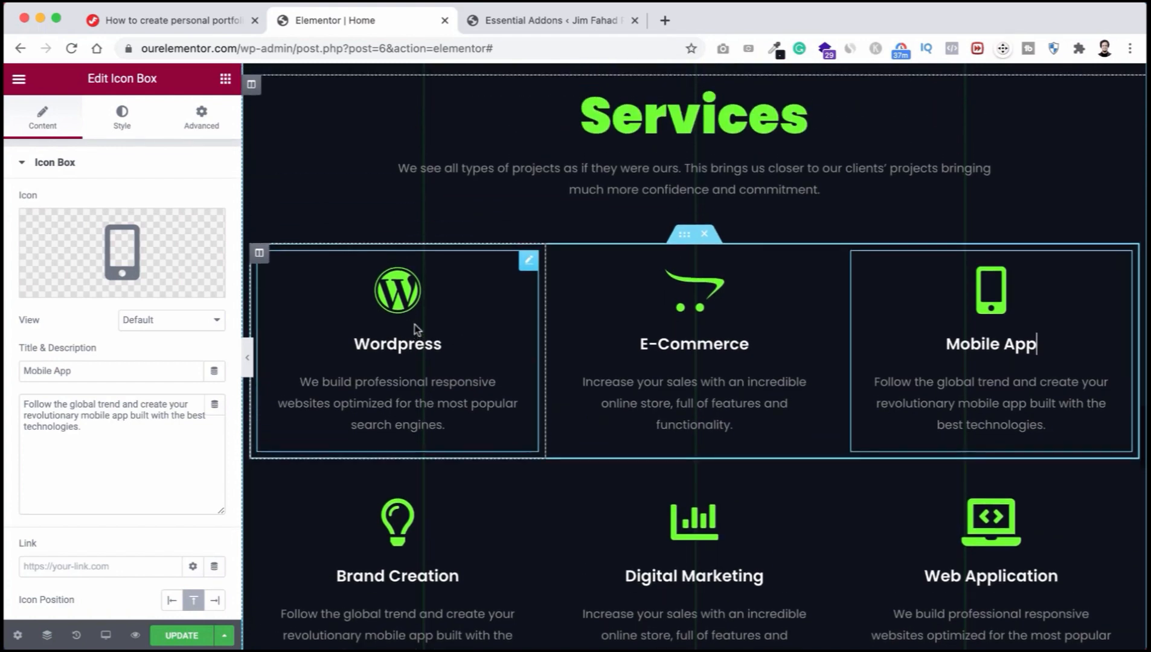
scroll(414, 329, "down", 1)
scroll(414, 329, "up", 2)
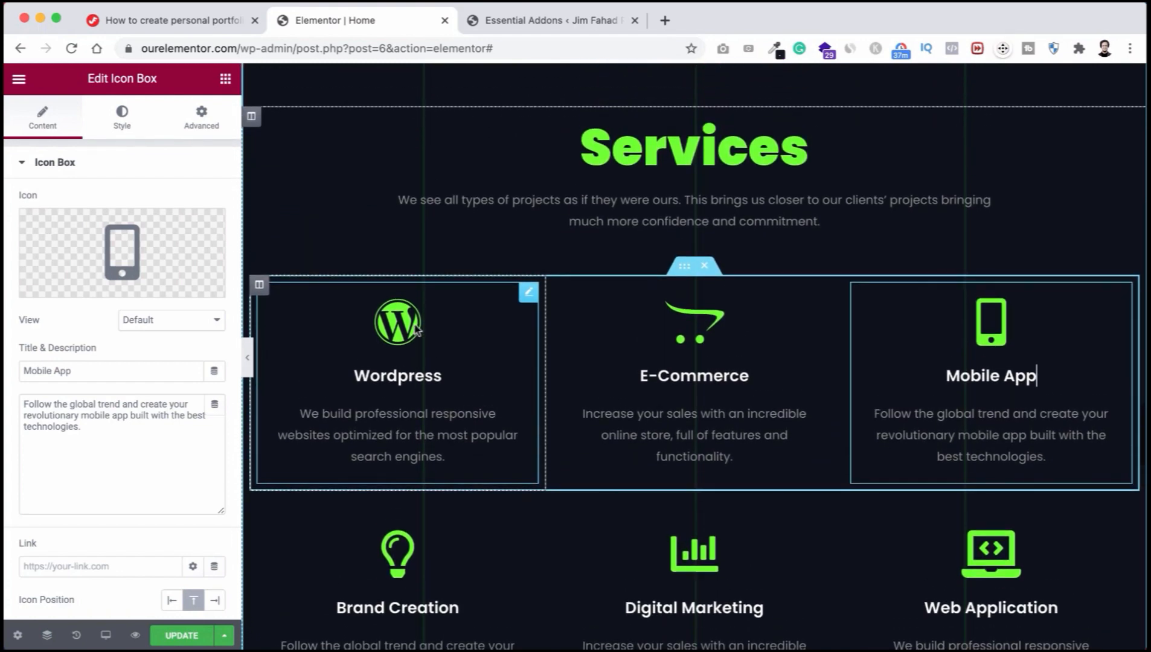
scroll(417, 329, "down", 4)
scroll(417, 330, "down", 10)
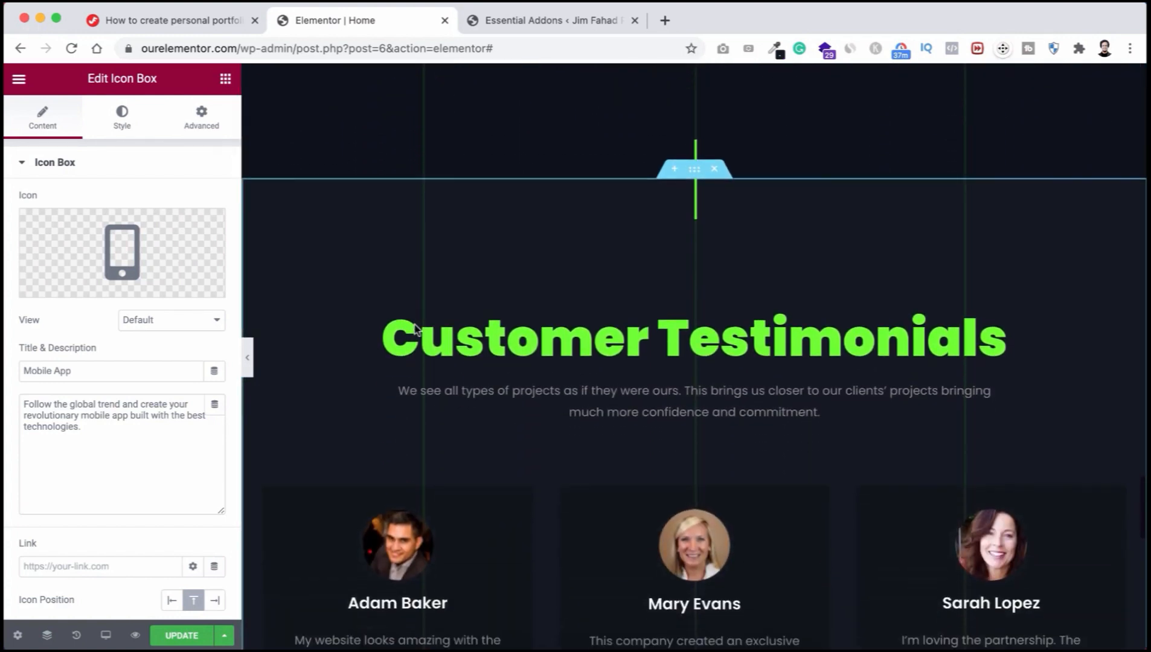
scroll(416, 330, "down", 1)
scroll(597, 318, "down", 2)
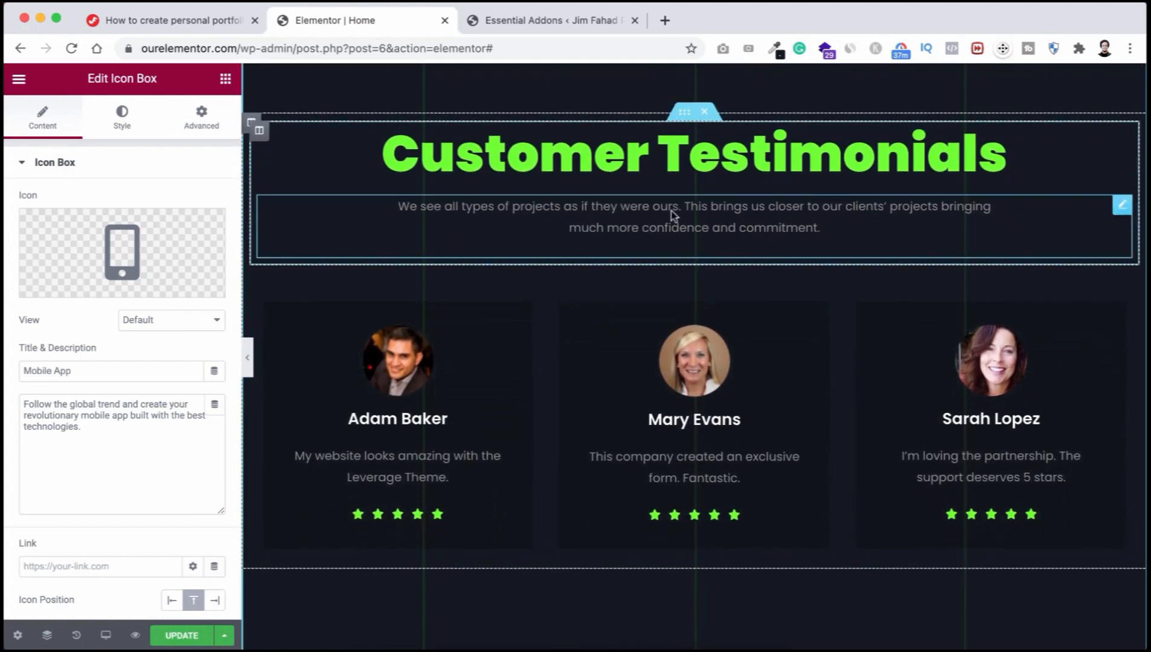
scroll(637, 294, "down", 1)
scroll(639, 278, "up", 1)
scroll(634, 302, "down", 1)
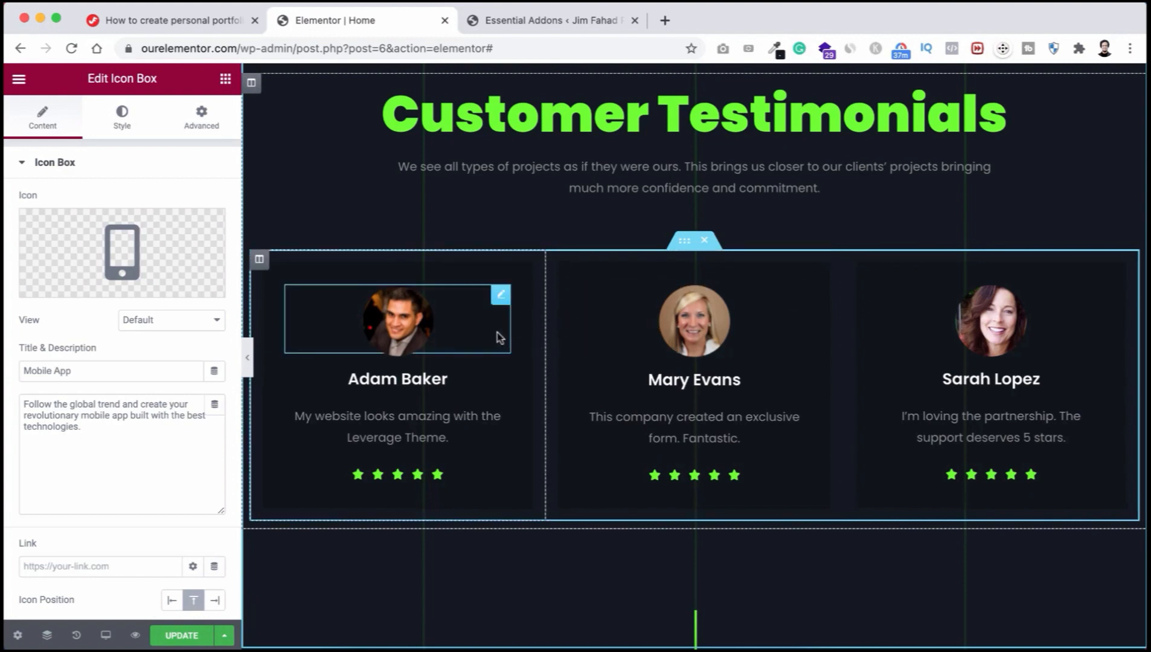
scroll(499, 338, "down", 1)
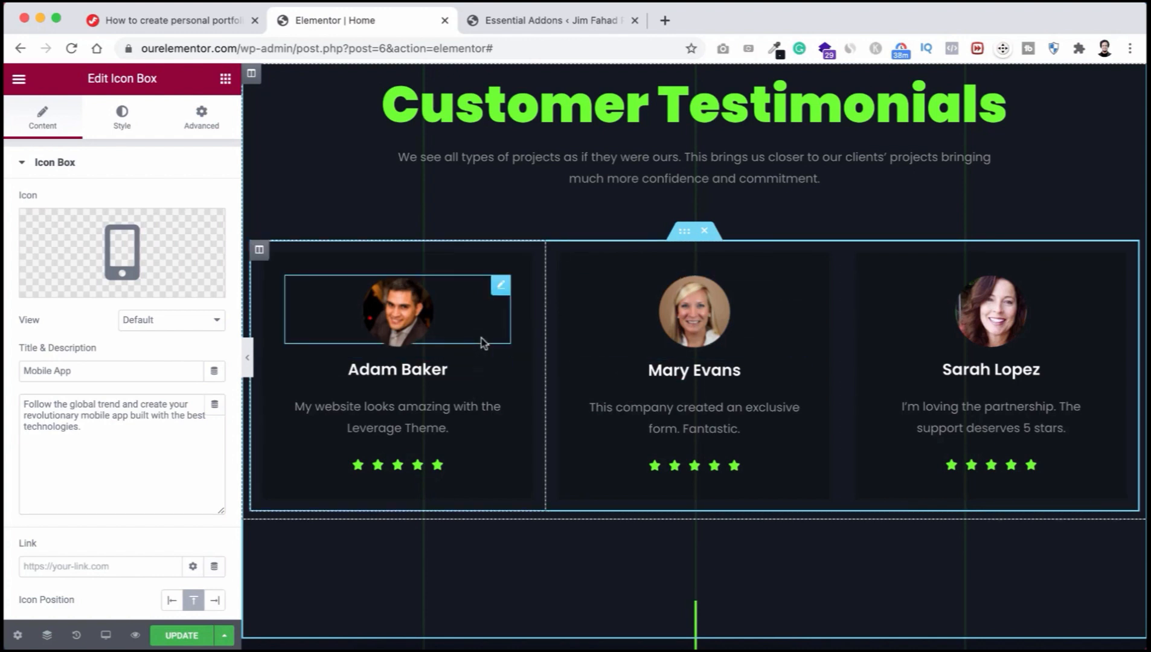
scroll(482, 343, "down", 1)
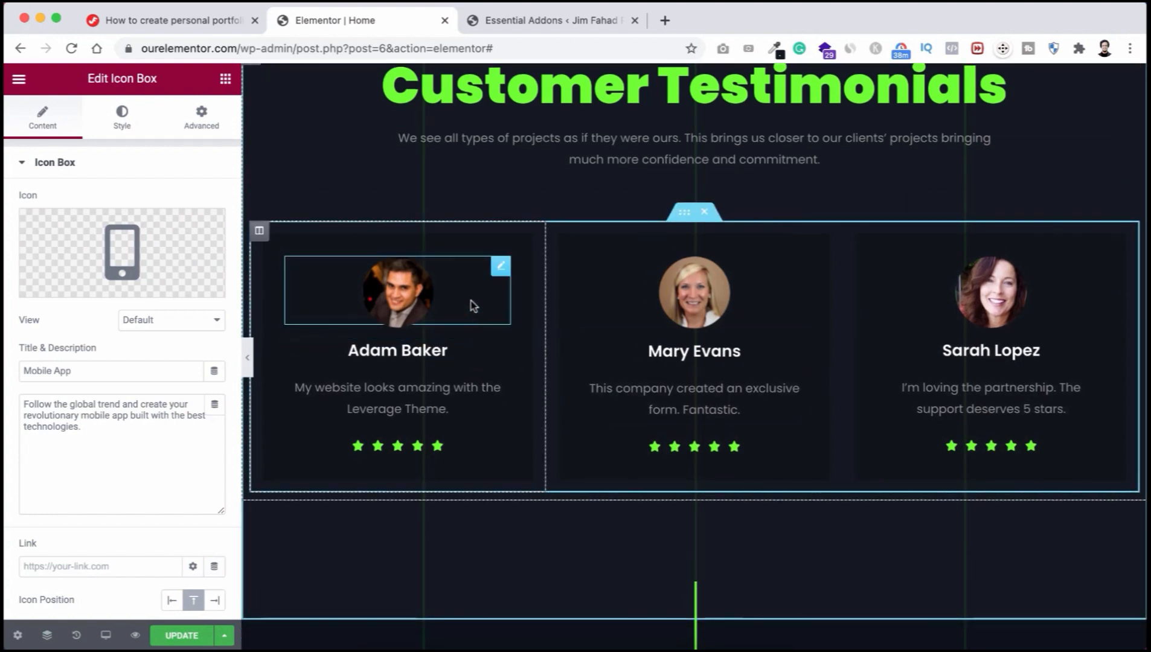
scroll(481, 307, "down", 1)
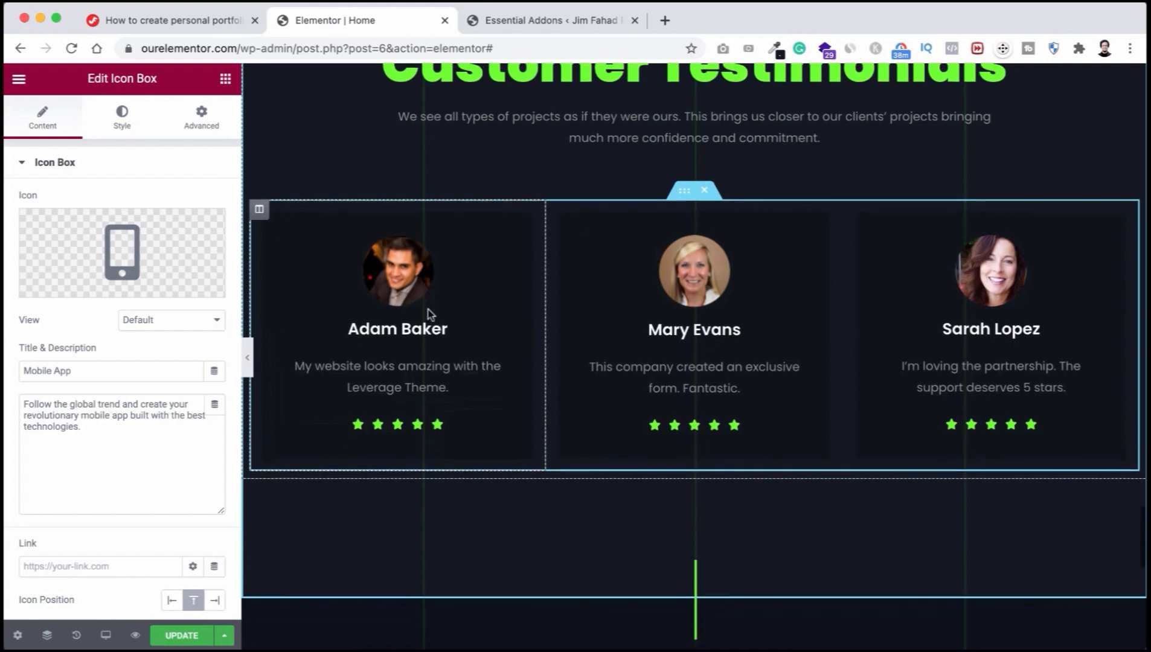
scroll(481, 297, "up", 1)
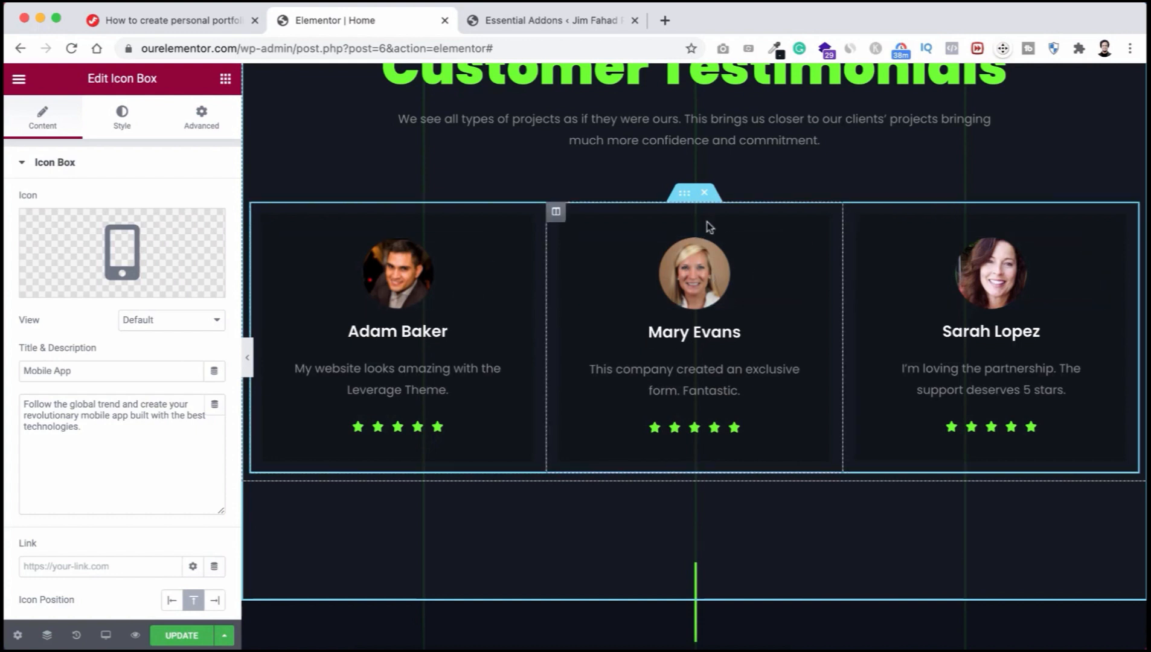
right_click(685, 198)
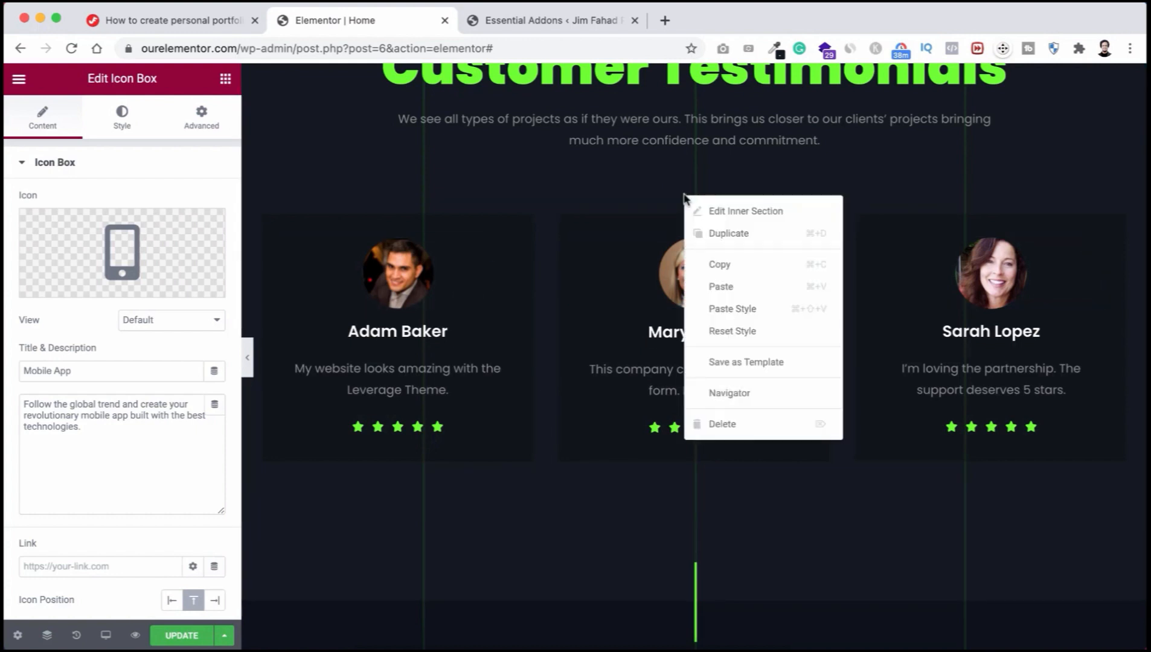
left_click(718, 234)
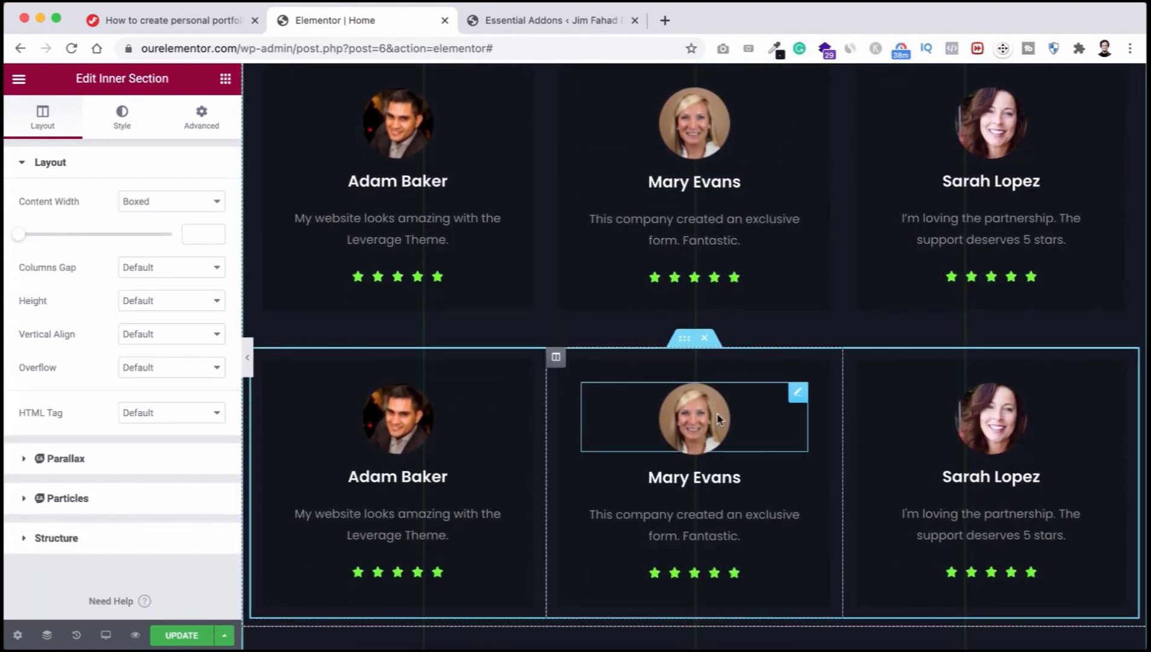
scroll(705, 386, "up", 1)
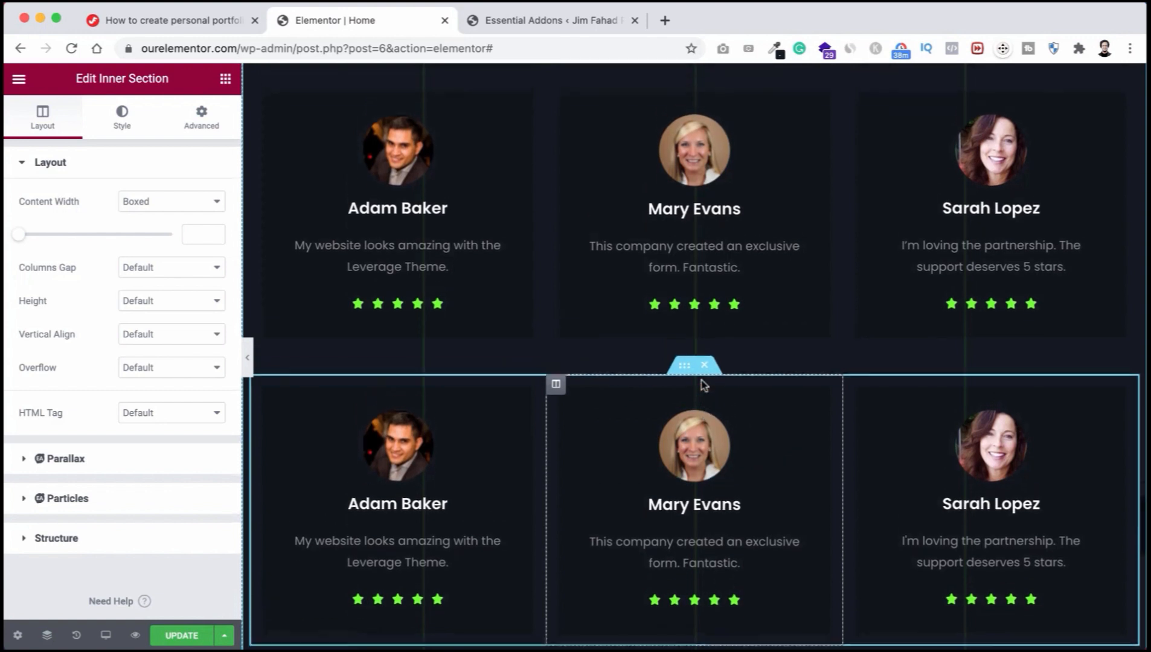
left_click(705, 379)
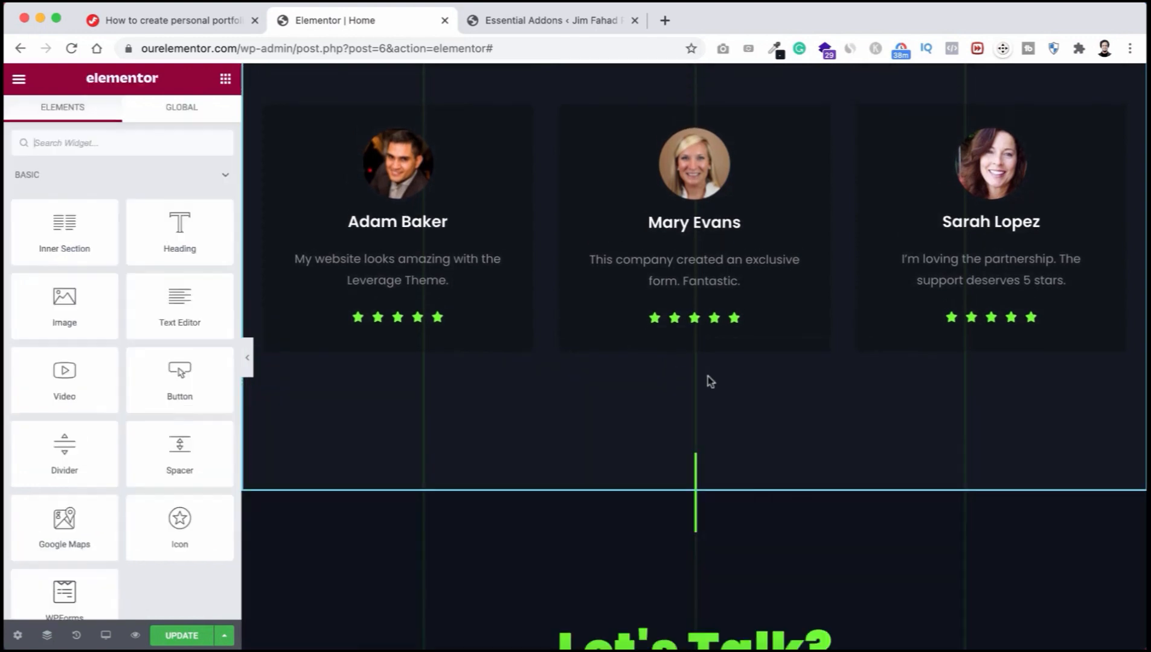
scroll(695, 289, "up", 3)
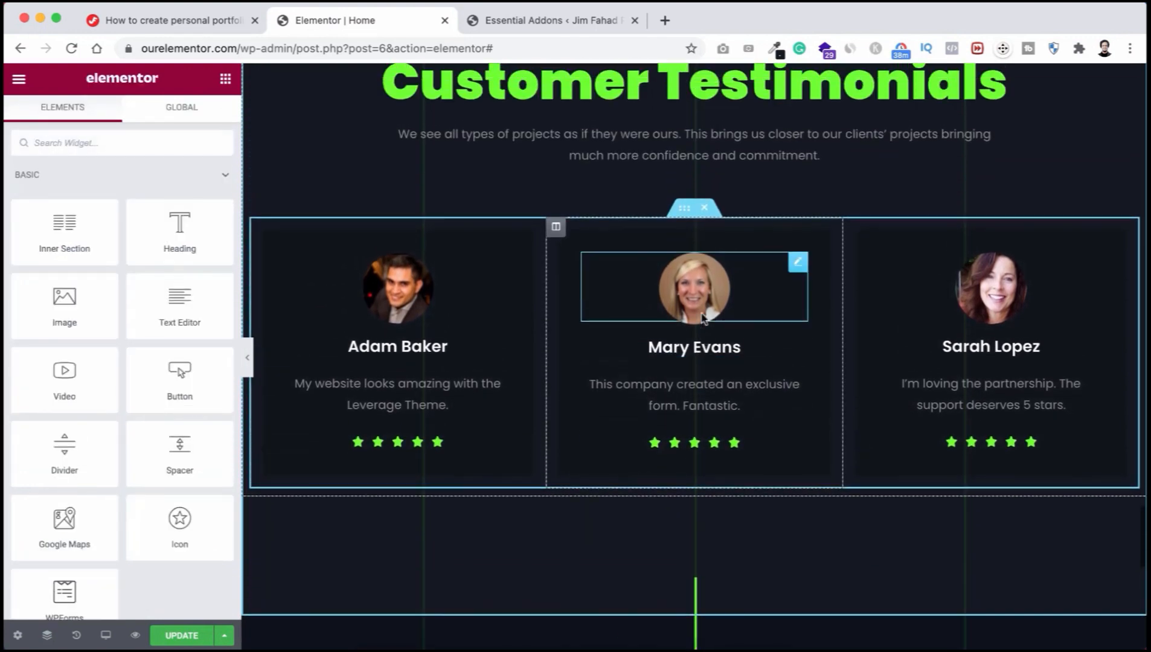
Step: Upload the fourth image from IMAGES > Headshot and insert it as the first testimonial's photo
left_click(402, 295)
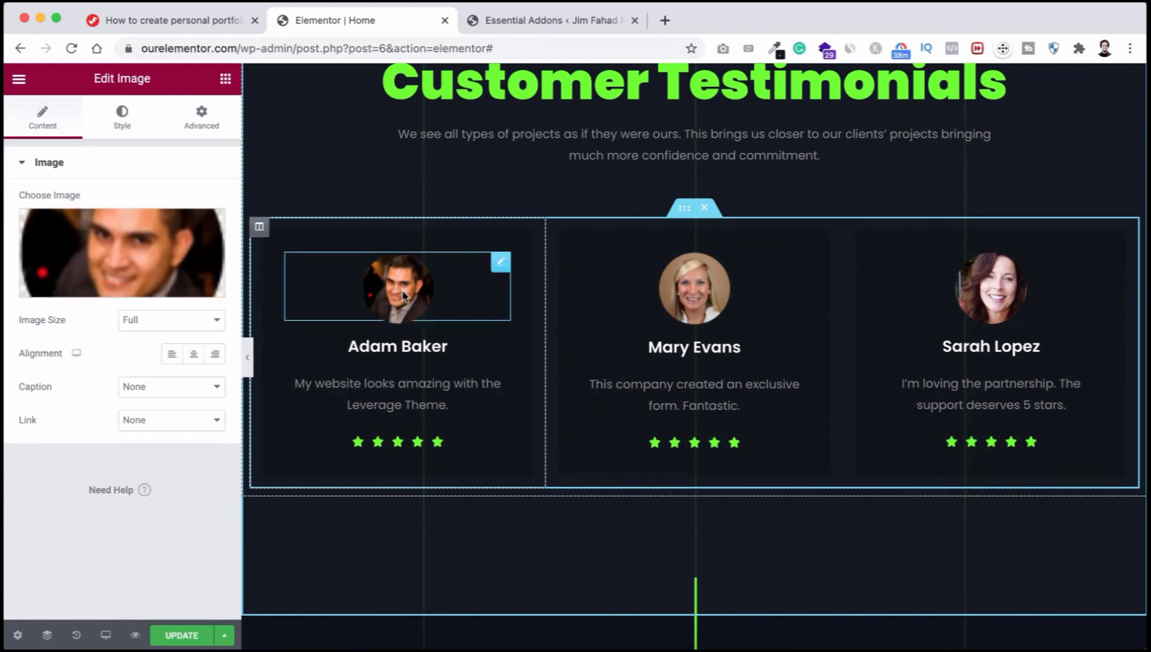
left_click(126, 248)
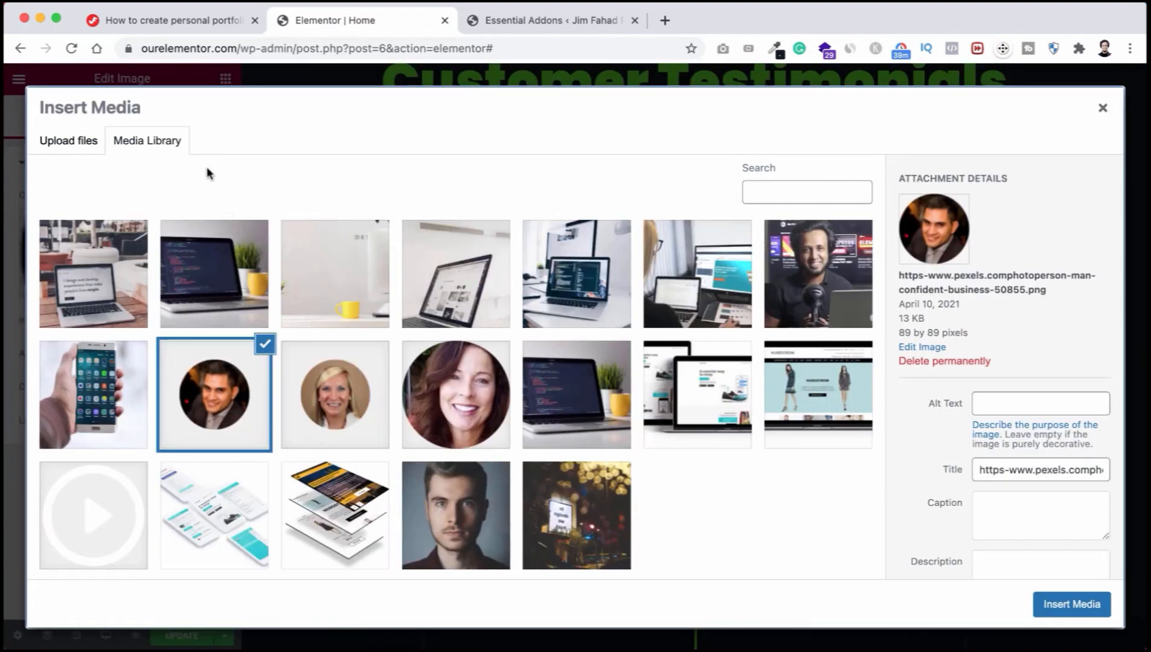
left_click(74, 141)
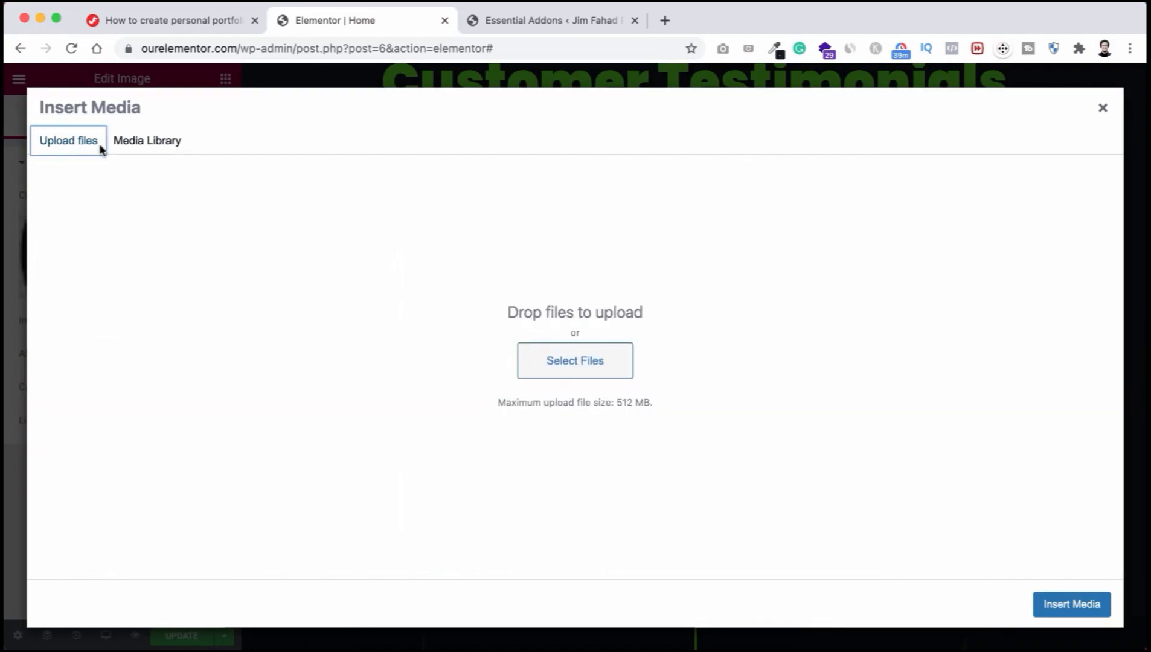
left_click(529, 360)
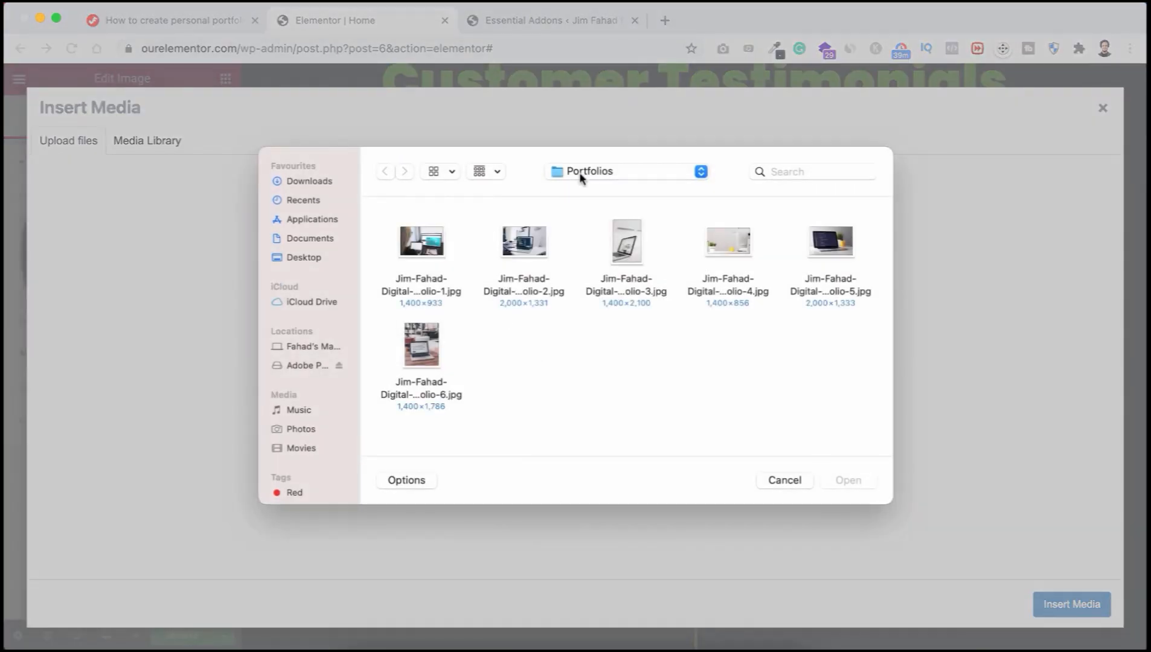
left_click(573, 175)
left_click(589, 189)
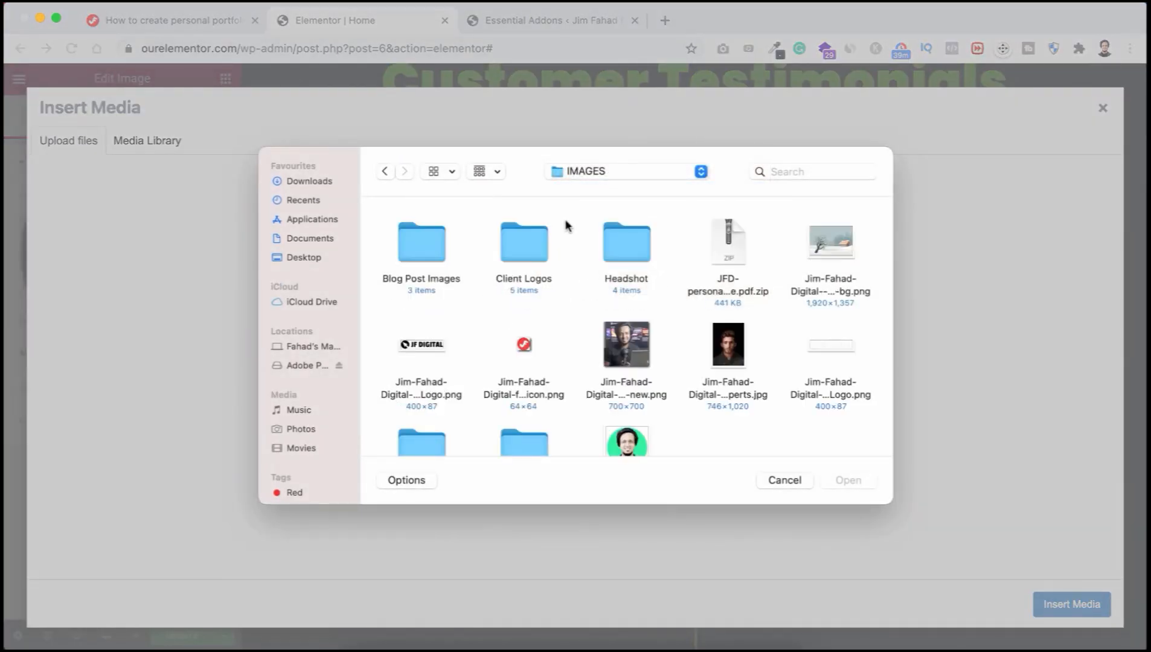
scroll(471, 280, "down", 1)
double_click(621, 223)
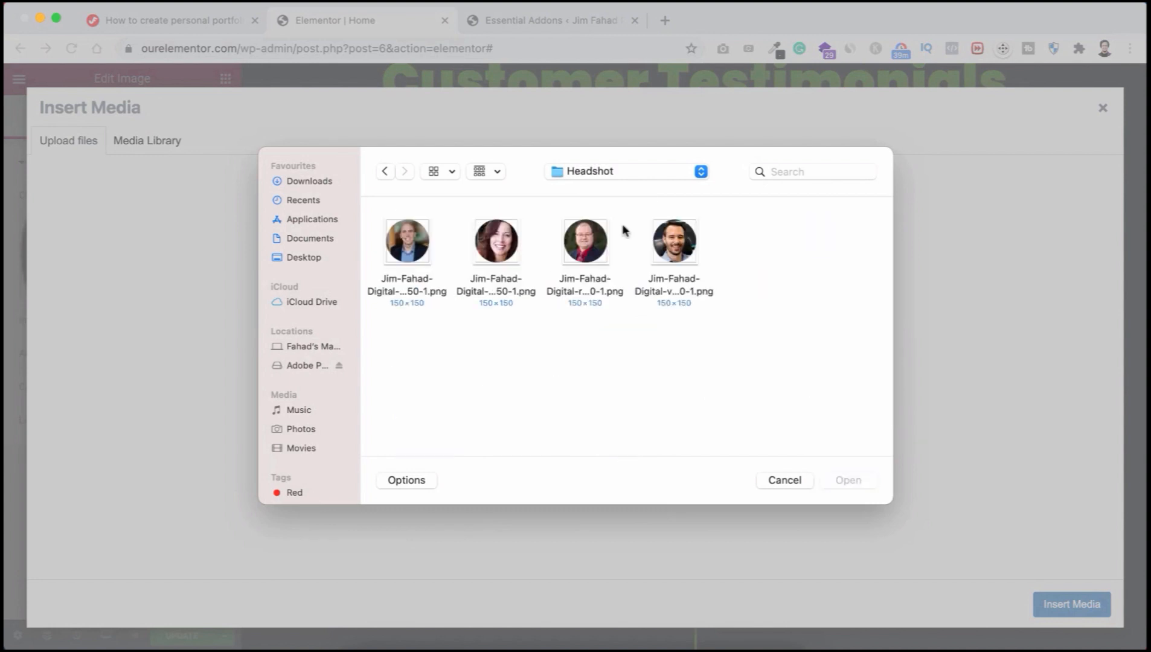
left_click(679, 247)
left_click(848, 481)
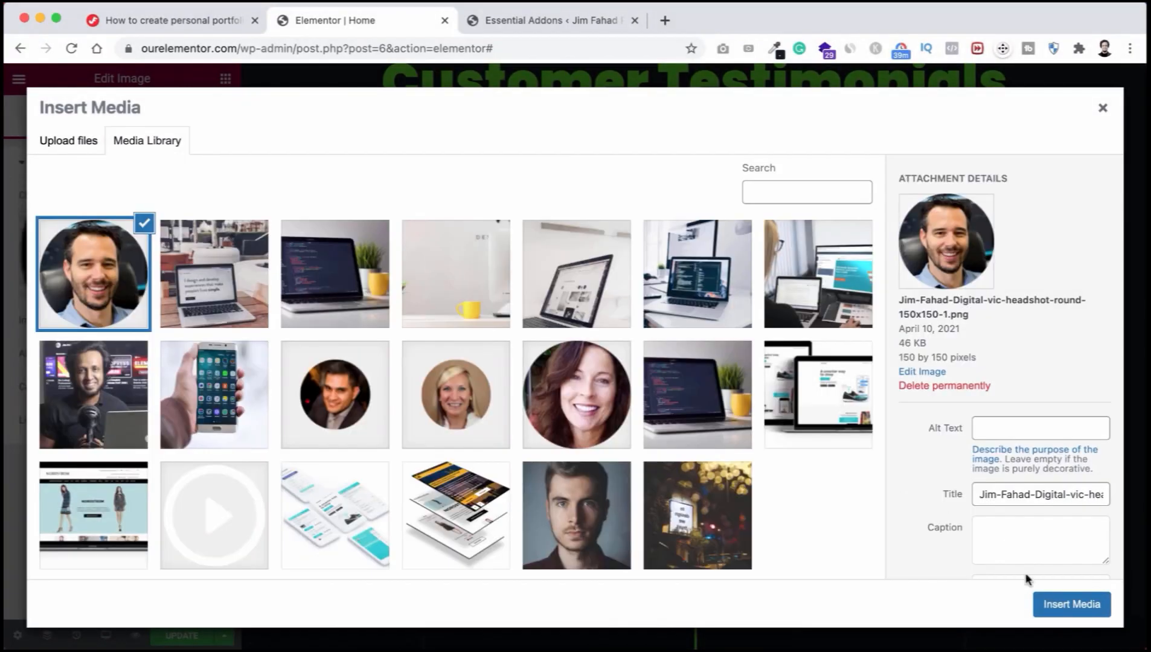
left_click(1055, 615)
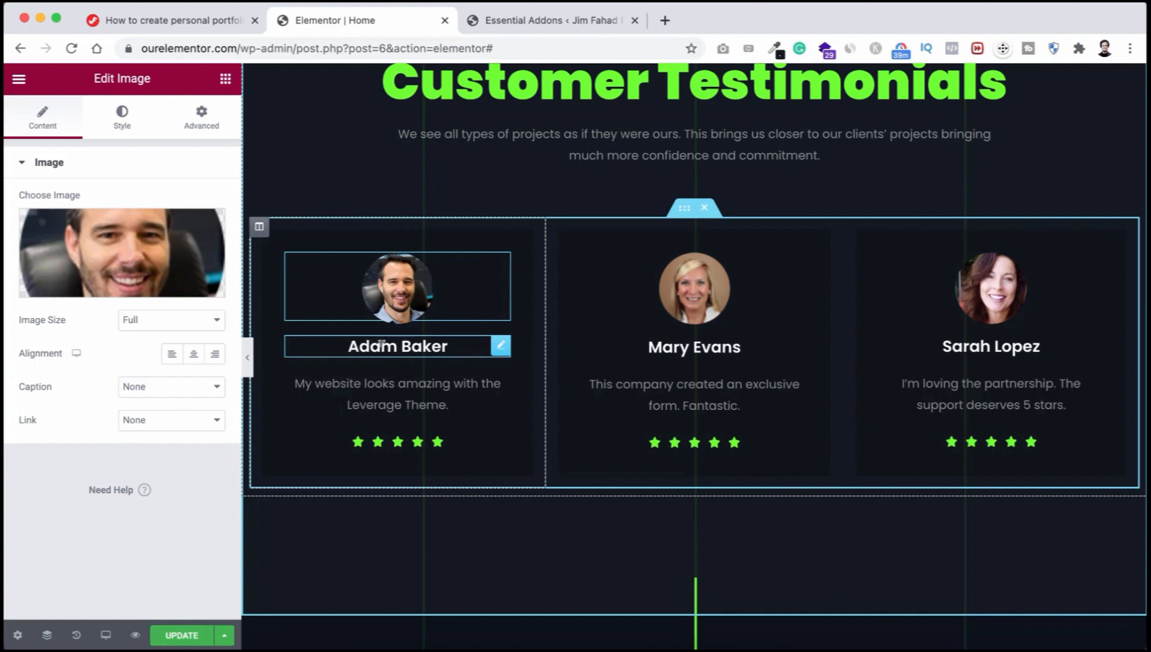
Step: Replace the first testimonial's name heading with the new customer's name
left_click(382, 344)
triple_click(381, 344)
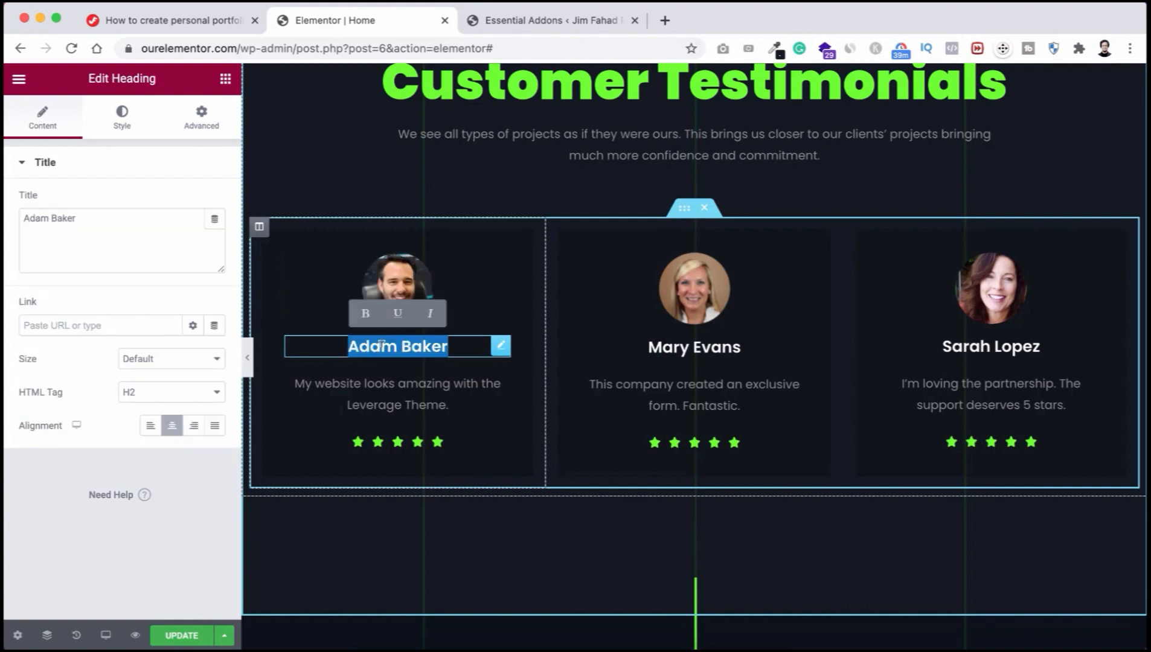
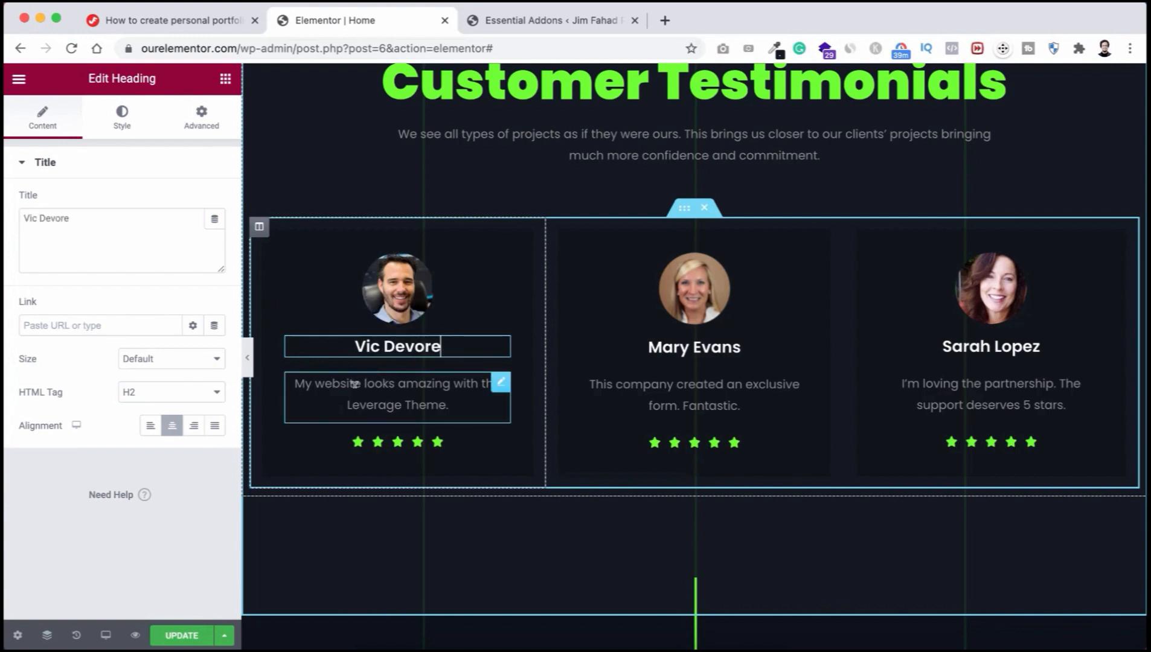
left_click(377, 382)
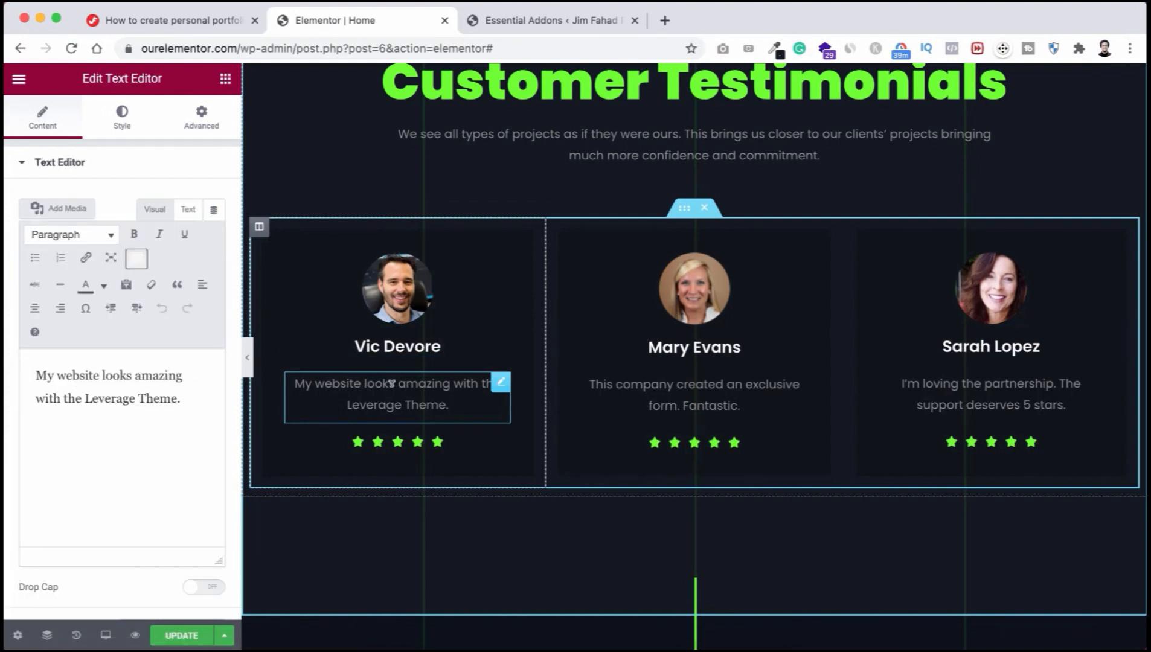
Step: Set the first testimonial's star rating, trying 4 and settling on 5
left_click(401, 447)
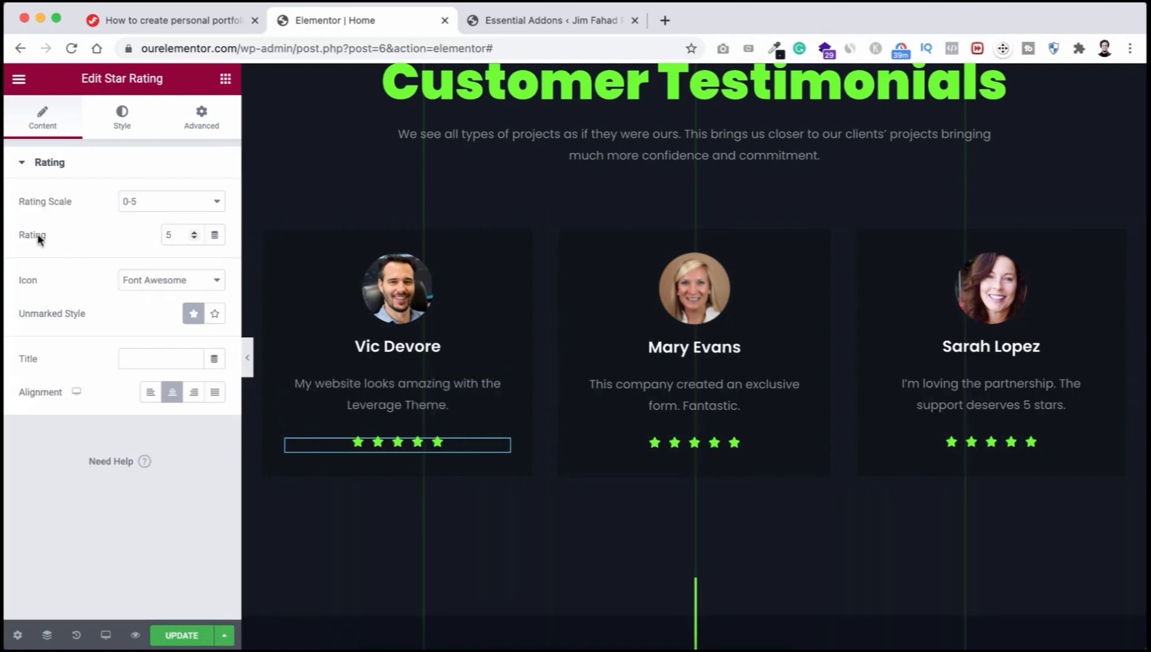
left_click(170, 234)
type("4")
key("BackSpace")
type("5")
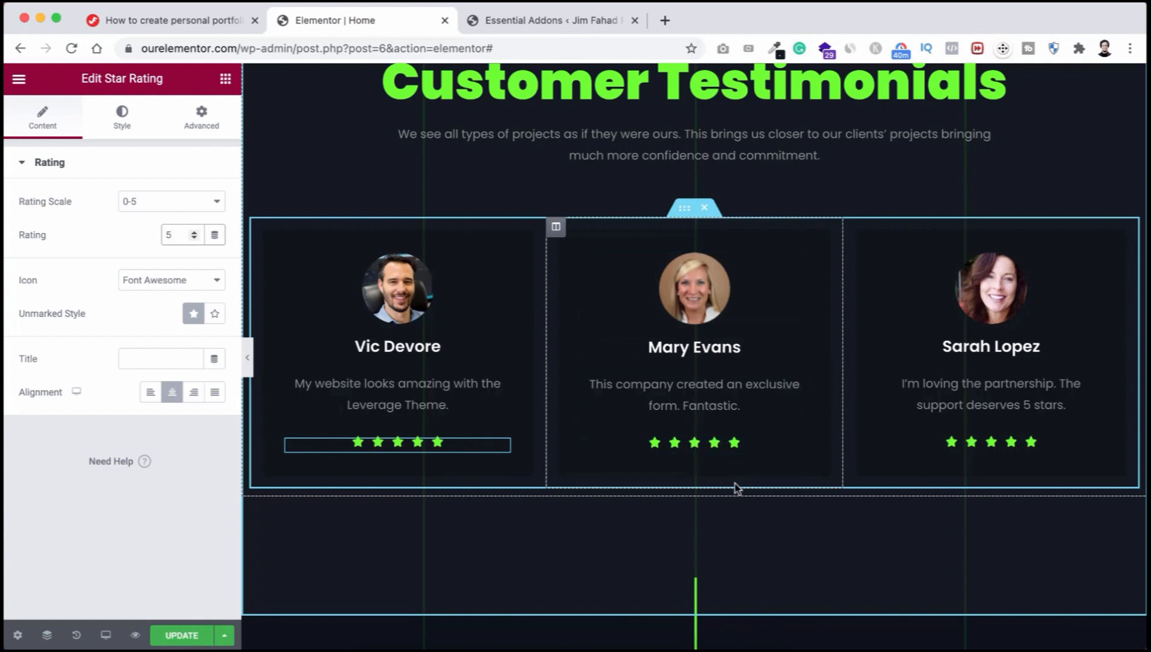
Step: Scroll to the Let's Talk? section, select its heading and paragraph, and open the empty WPForms widget's settings
scroll(737, 488, "up", 2)
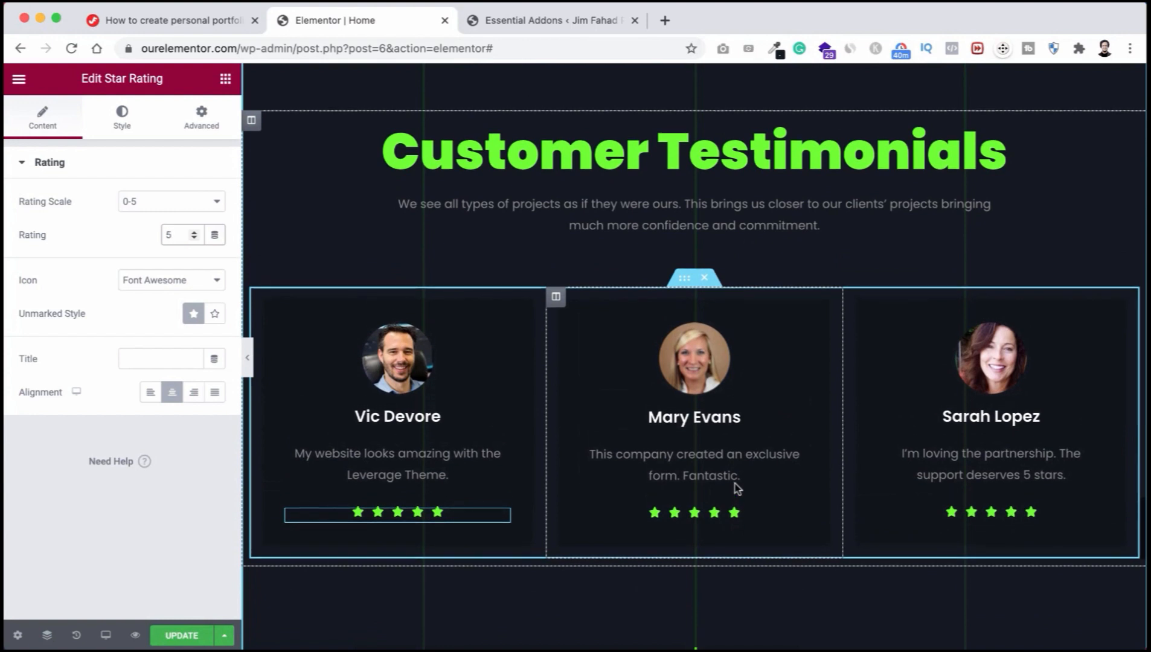
scroll(745, 438, "down", 5)
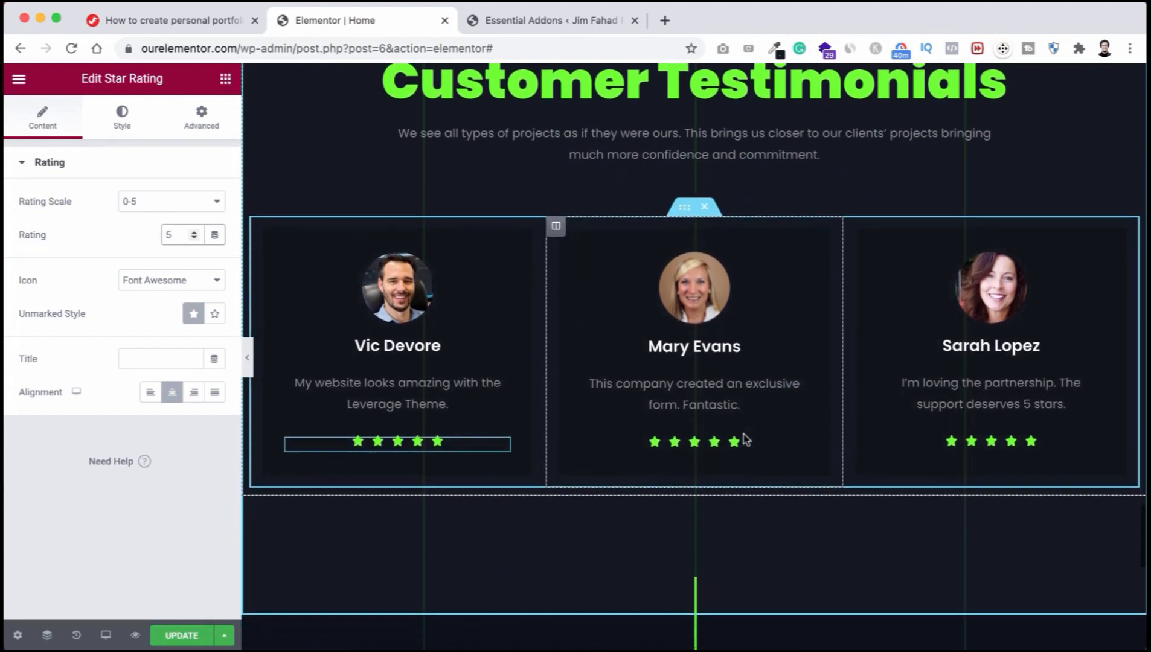
scroll(746, 438, "down", 5)
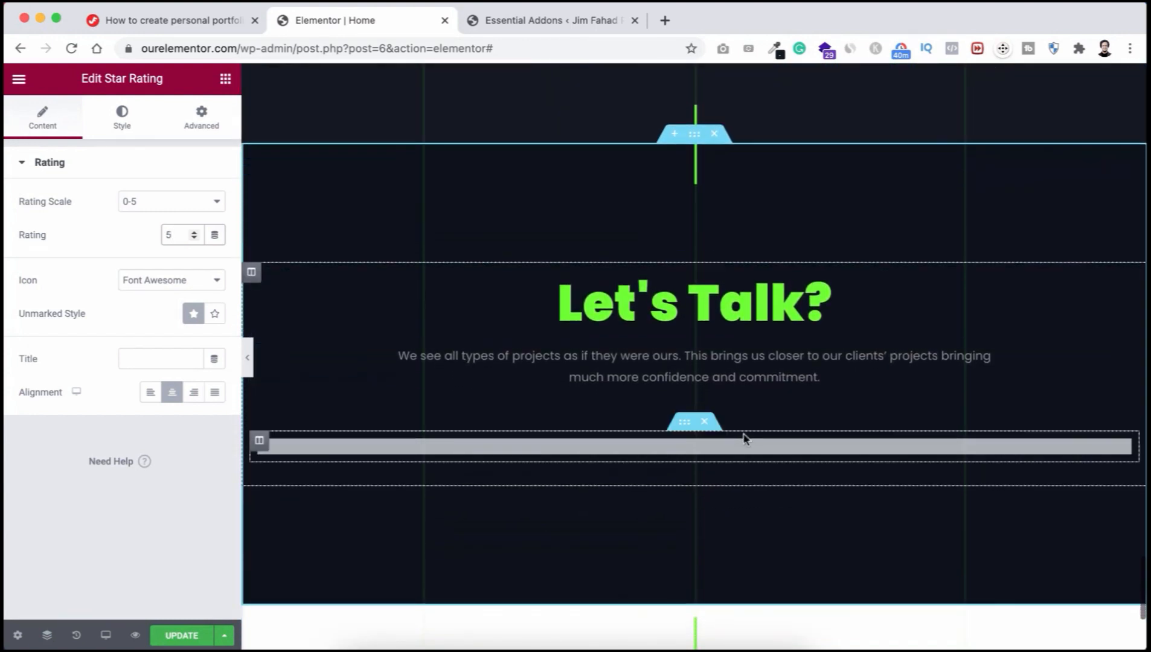
scroll(746, 440, "up", 1)
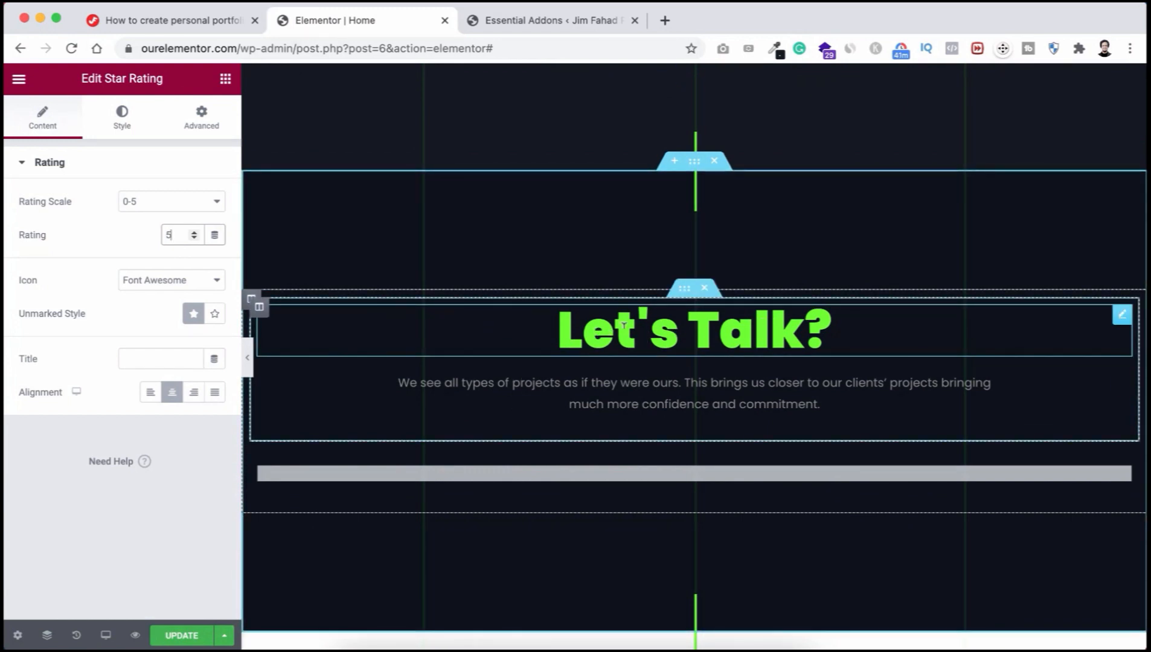
left_click(597, 327)
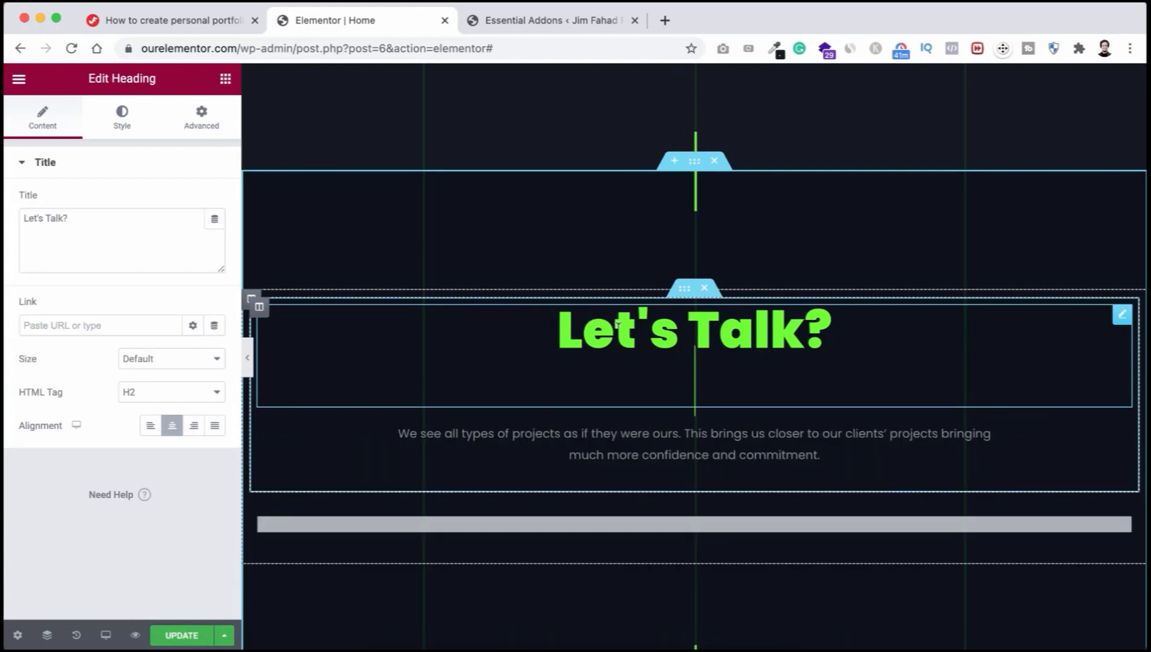
left_click(713, 378)
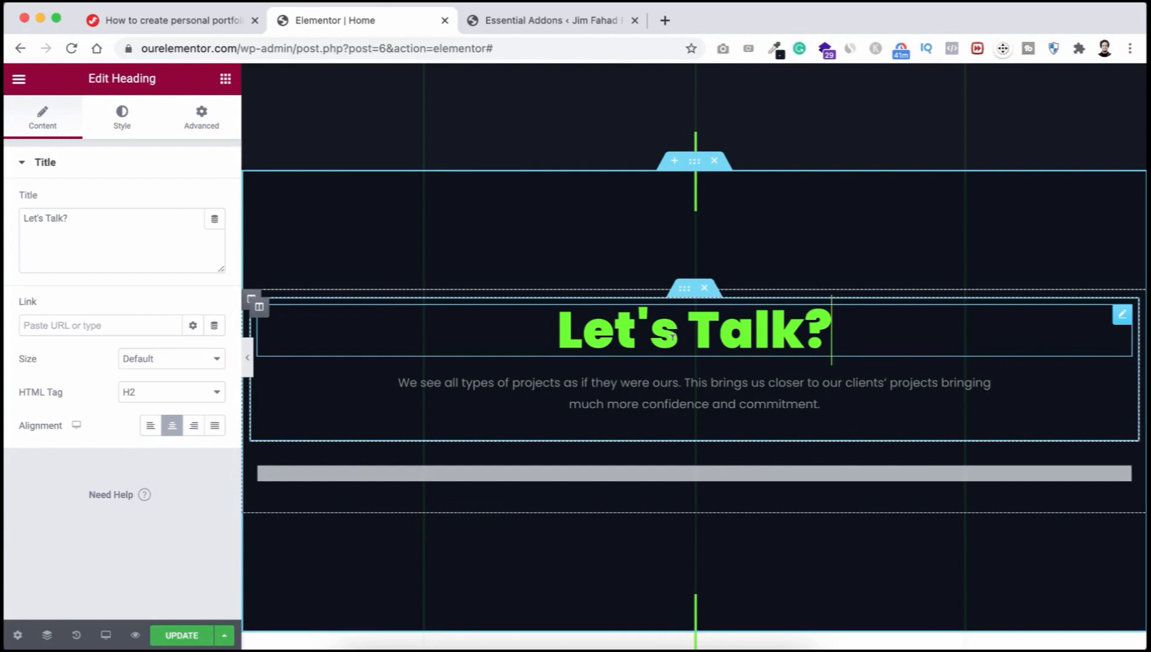
scroll(747, 379, "down", 1)
scroll(747, 379, "down", 1)
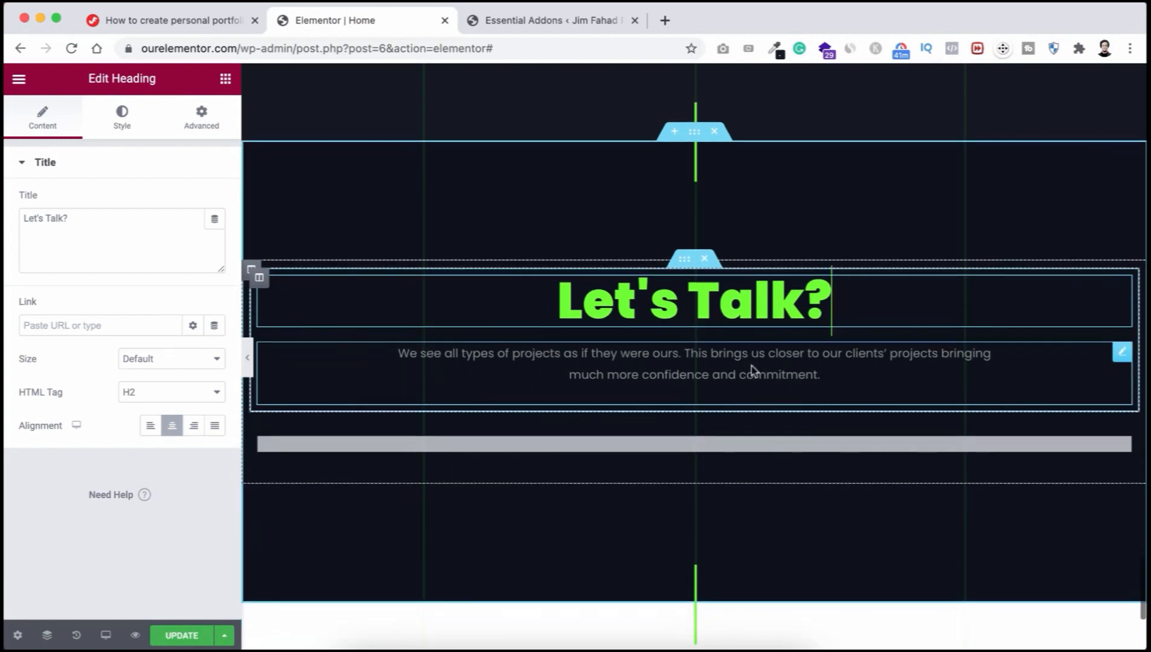
left_click(785, 352)
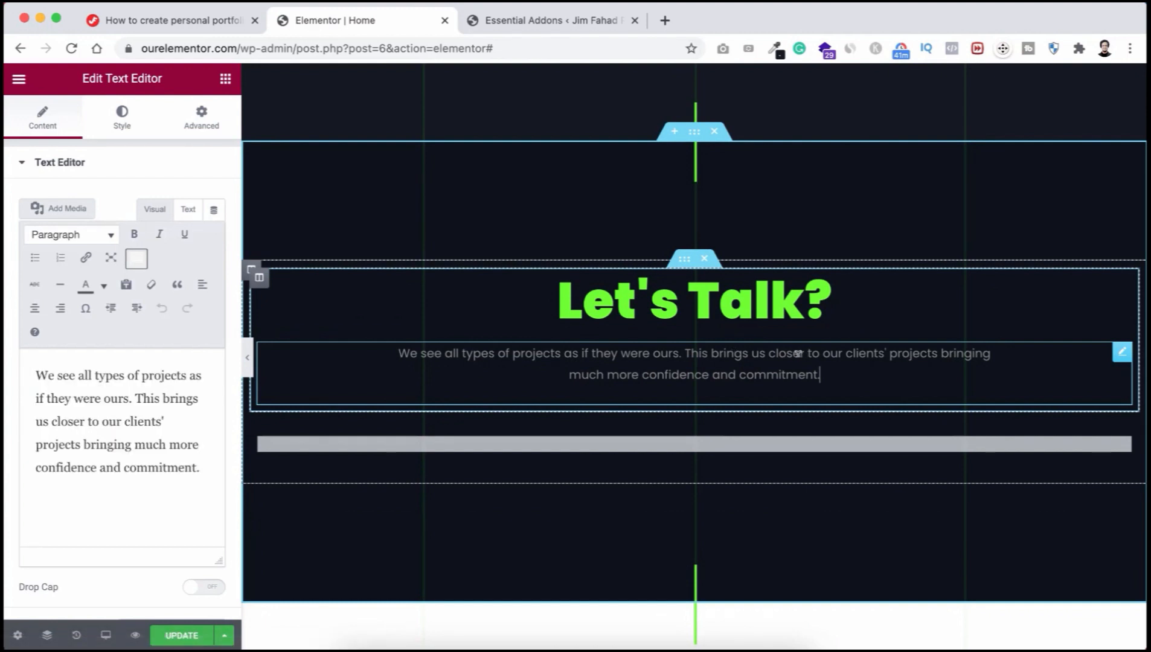
scroll(797, 353, "down", 1)
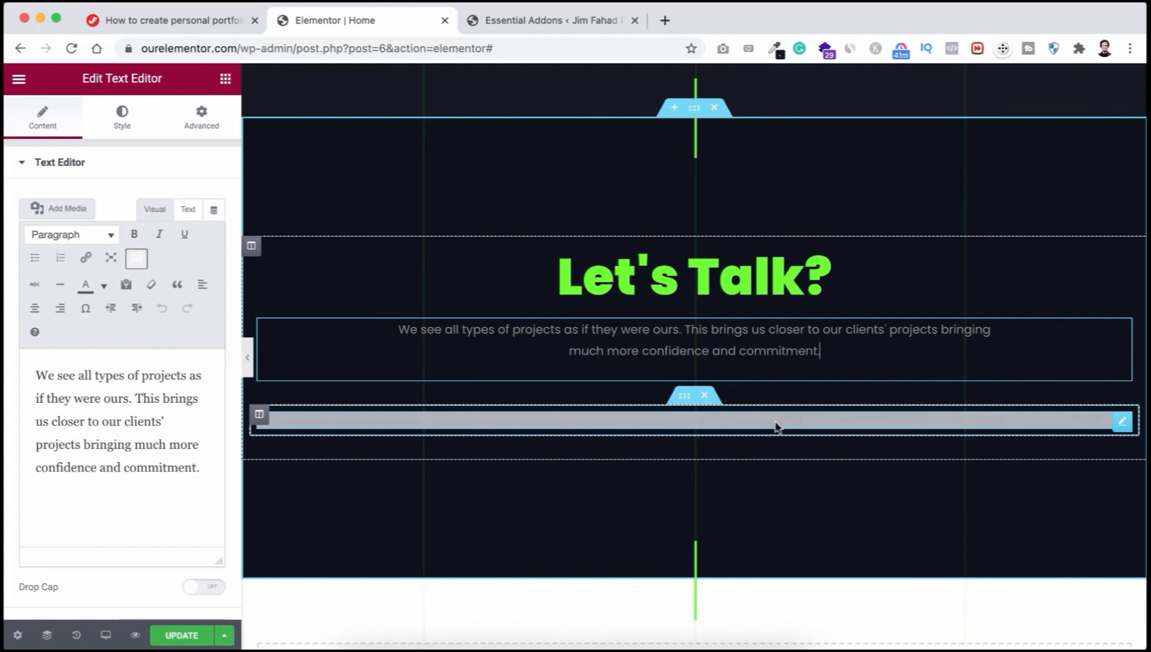
left_click(1123, 424)
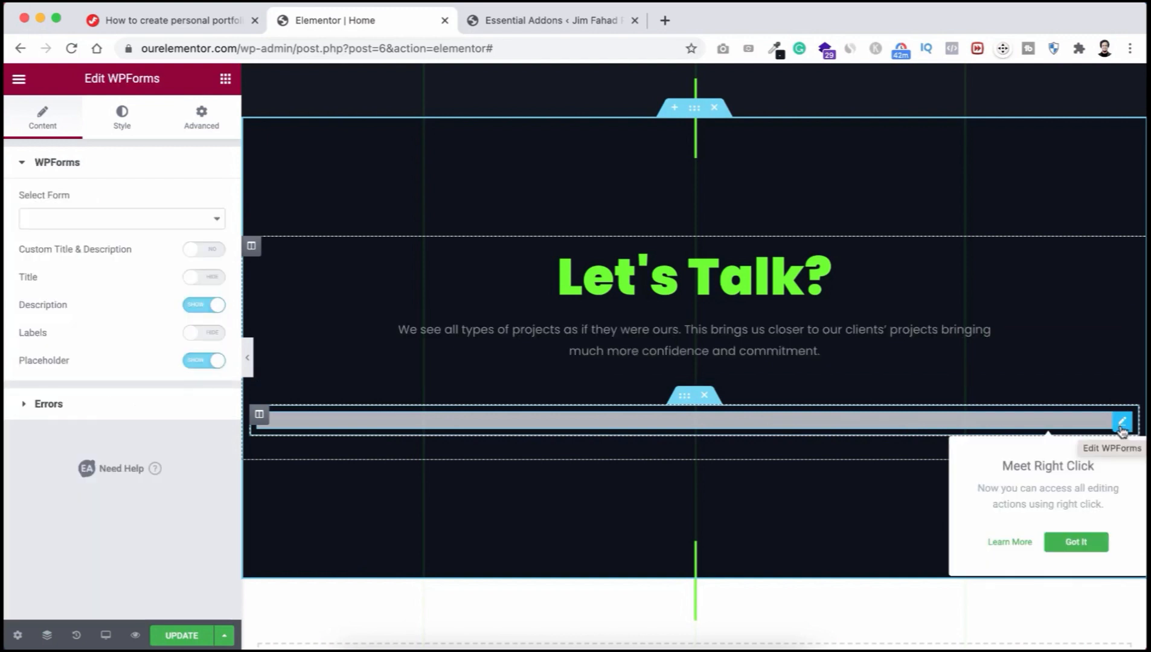
Step: Dismiss the right-click tip and save the page with UPDATE
left_click(1076, 543)
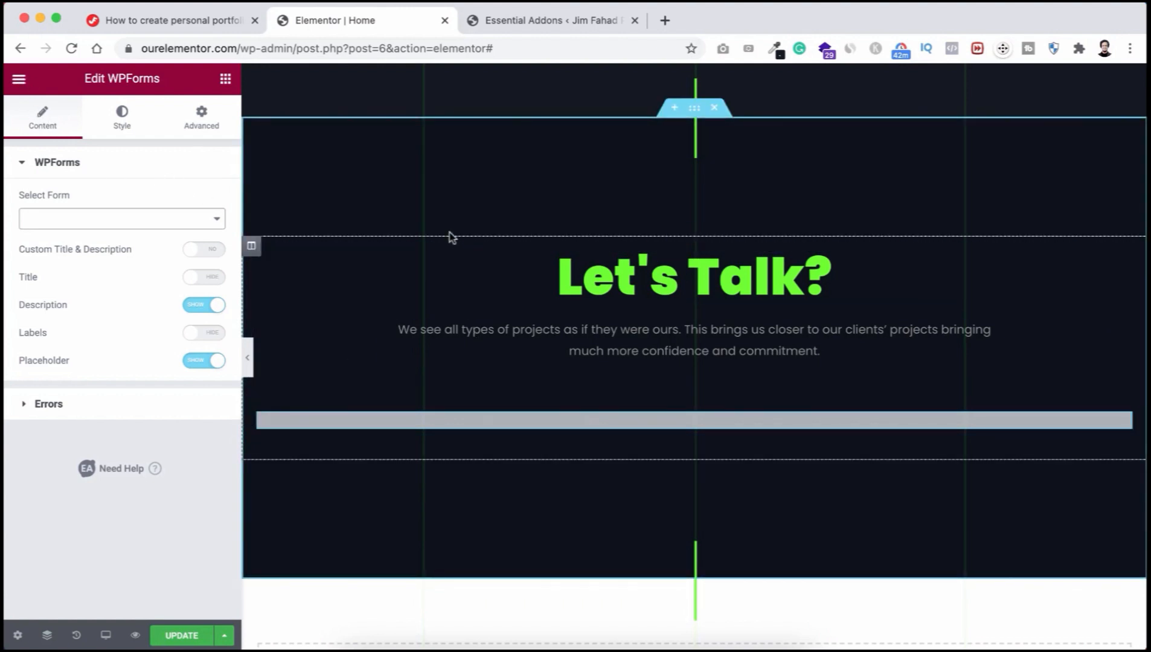
scroll(435, 190, "up", 3)
scroll(436, 191, "up", 10)
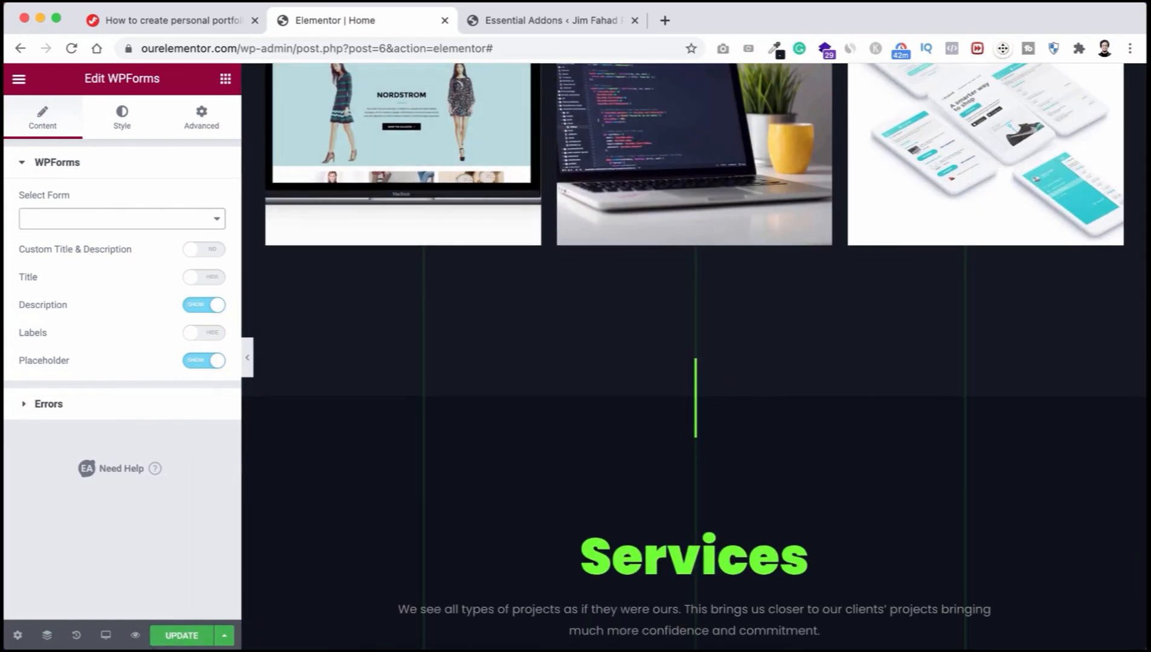
left_click(183, 637)
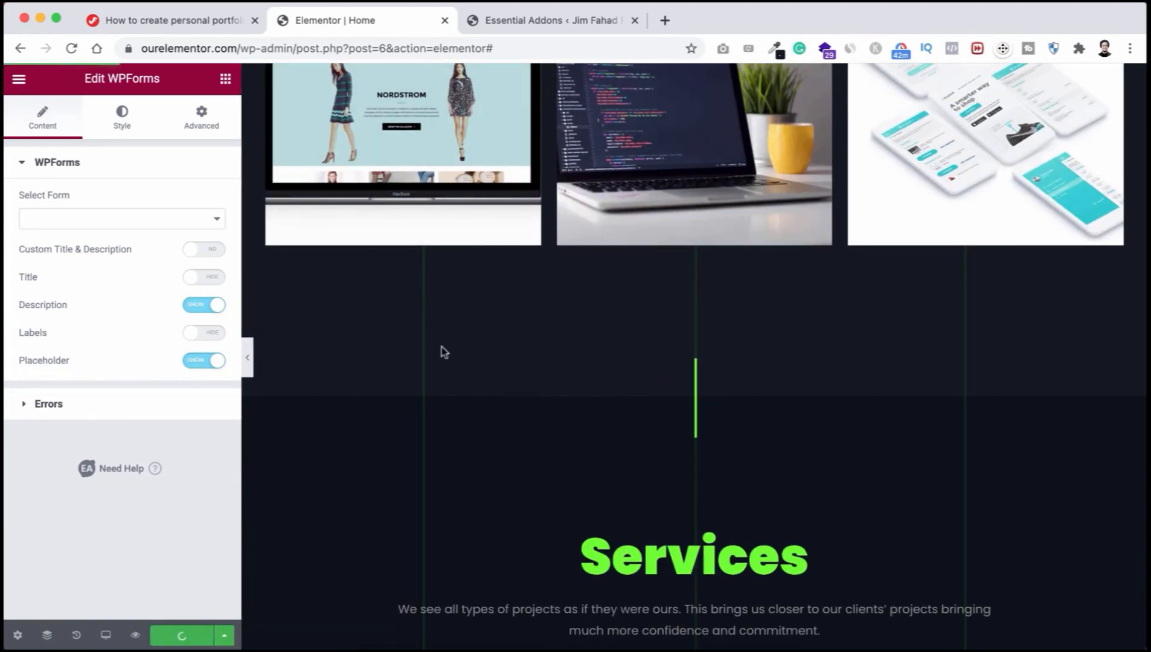
Step: Scroll through the page and open Elementor's main menu
scroll(516, 352, "up", 8)
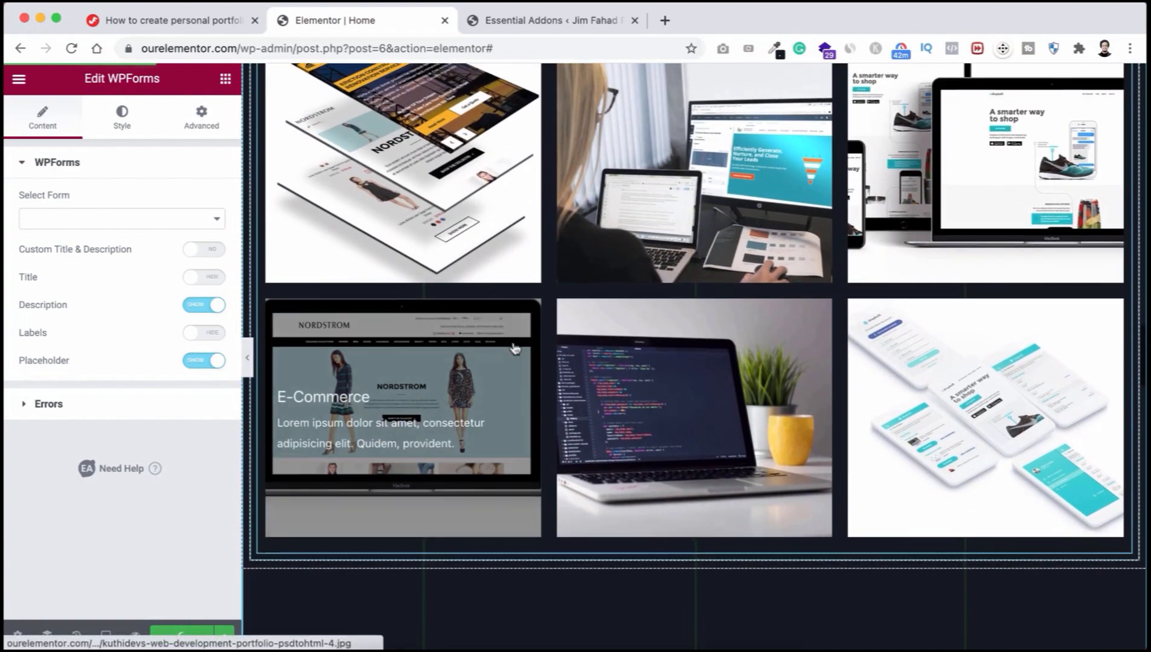
scroll(561, 174, "up", 10)
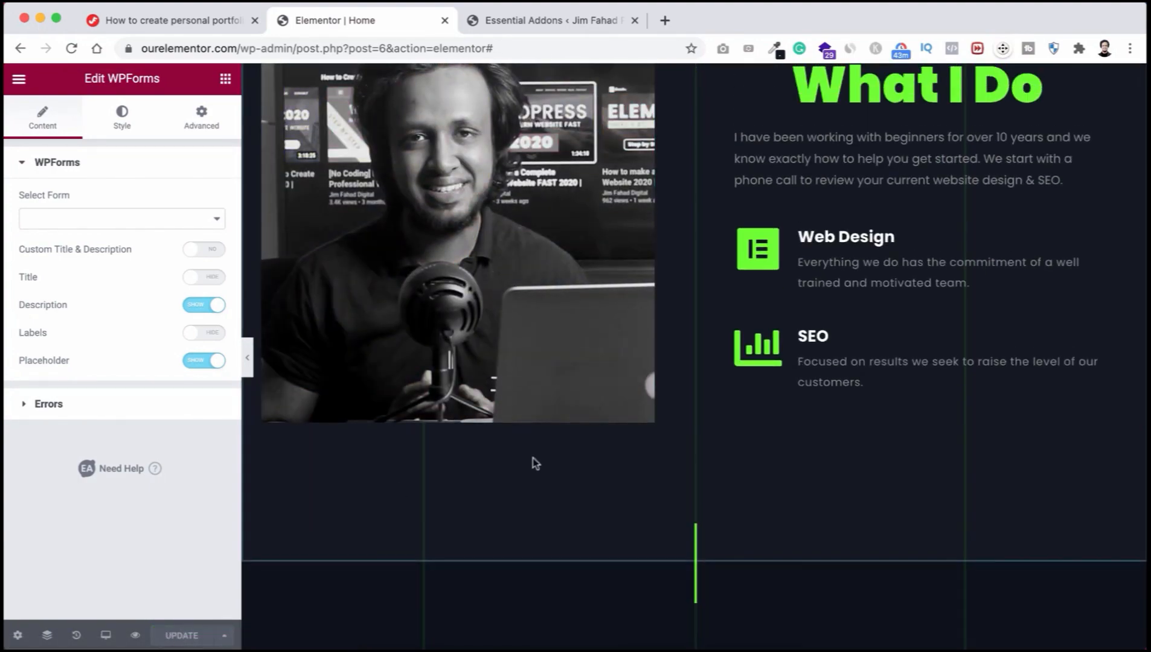
scroll(539, 542, "up", 3)
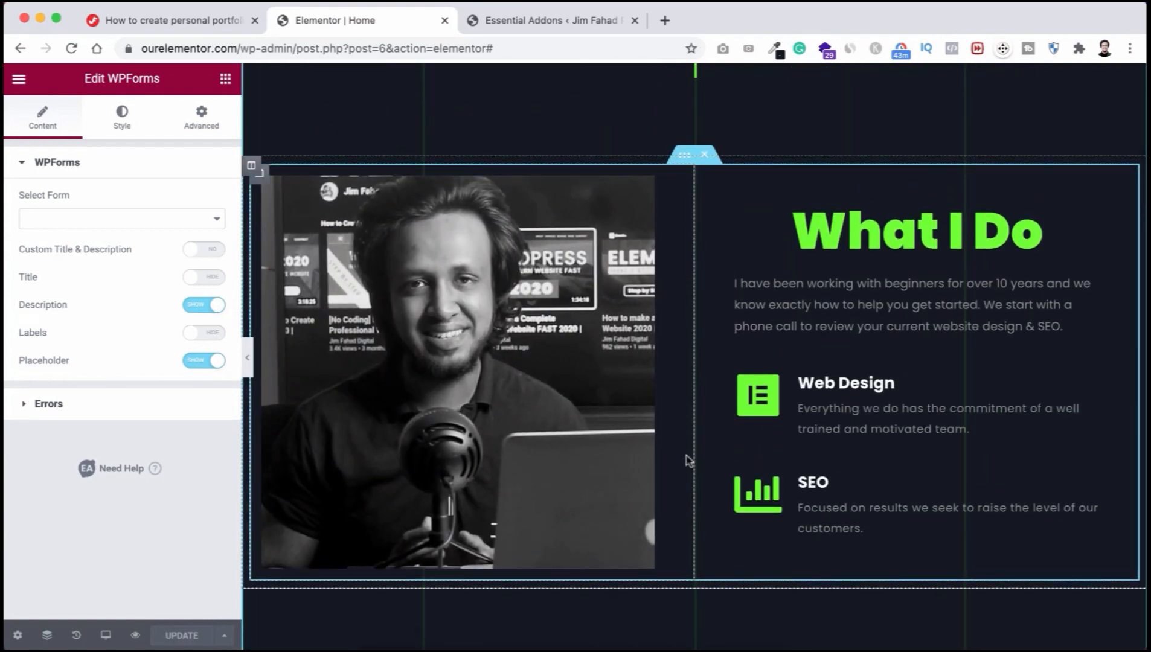
scroll(677, 422, "down", 10)
scroll(688, 450, "down", 5)
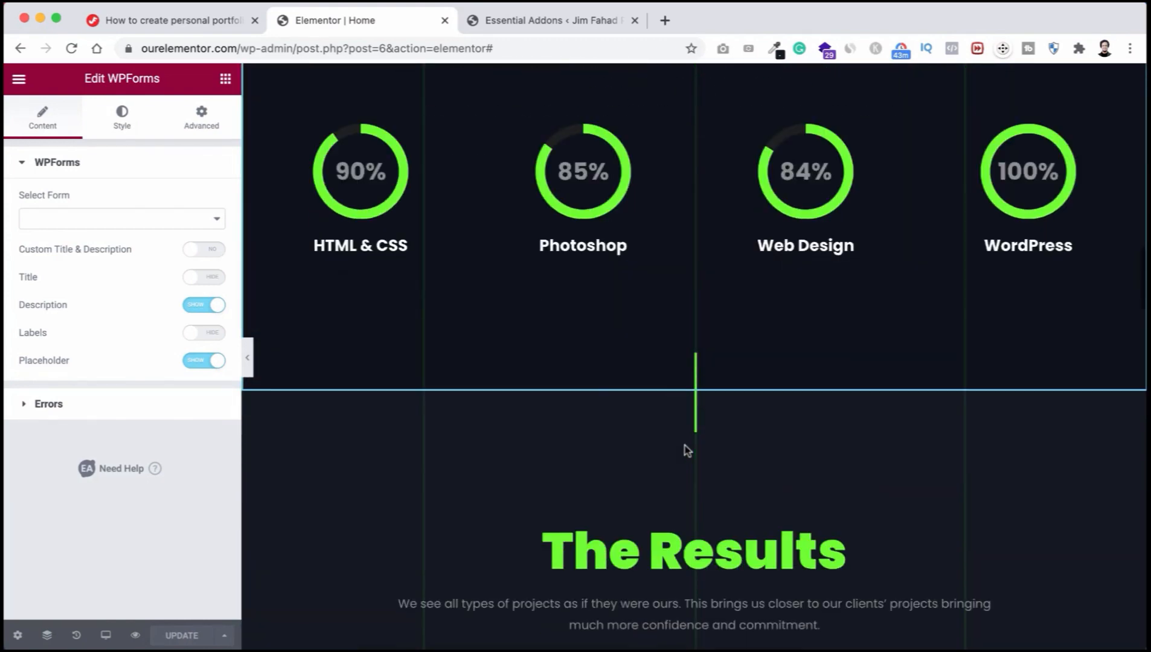
scroll(587, 429, "down", 17)
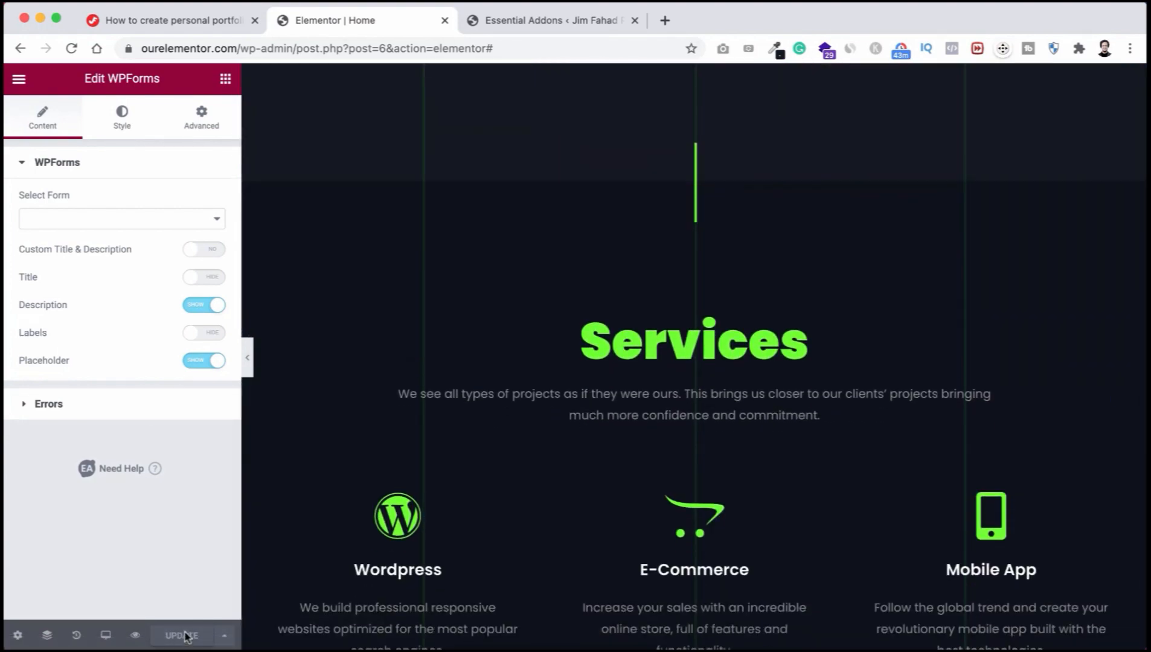
scroll(336, 455, "down", 8)
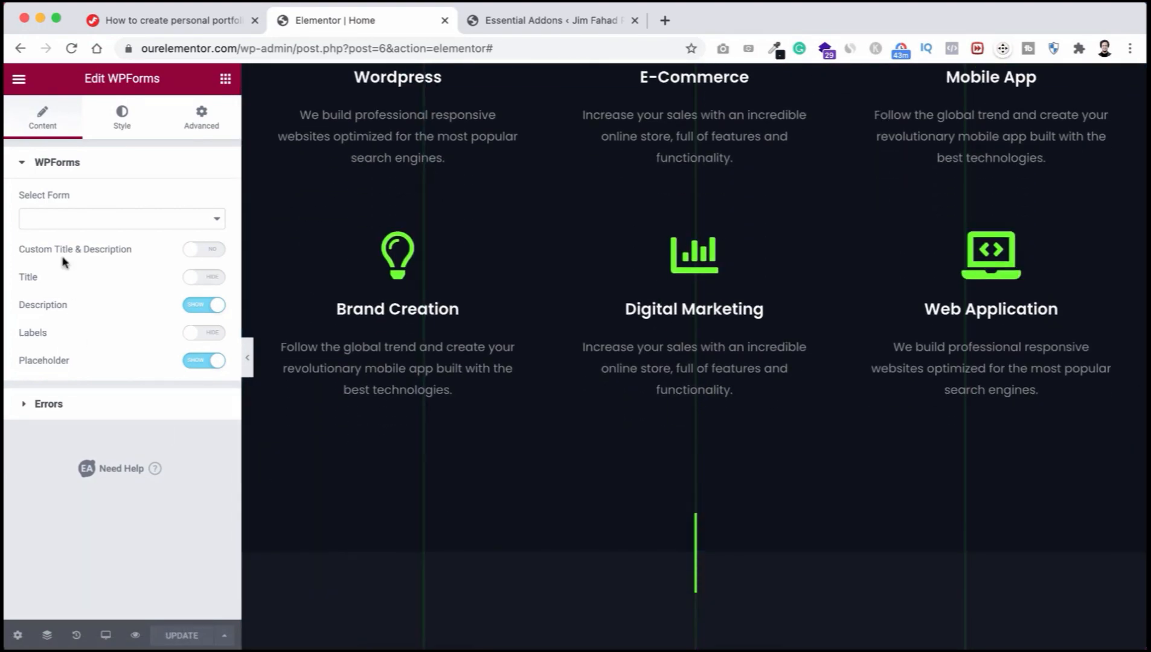
left_click(19, 82)
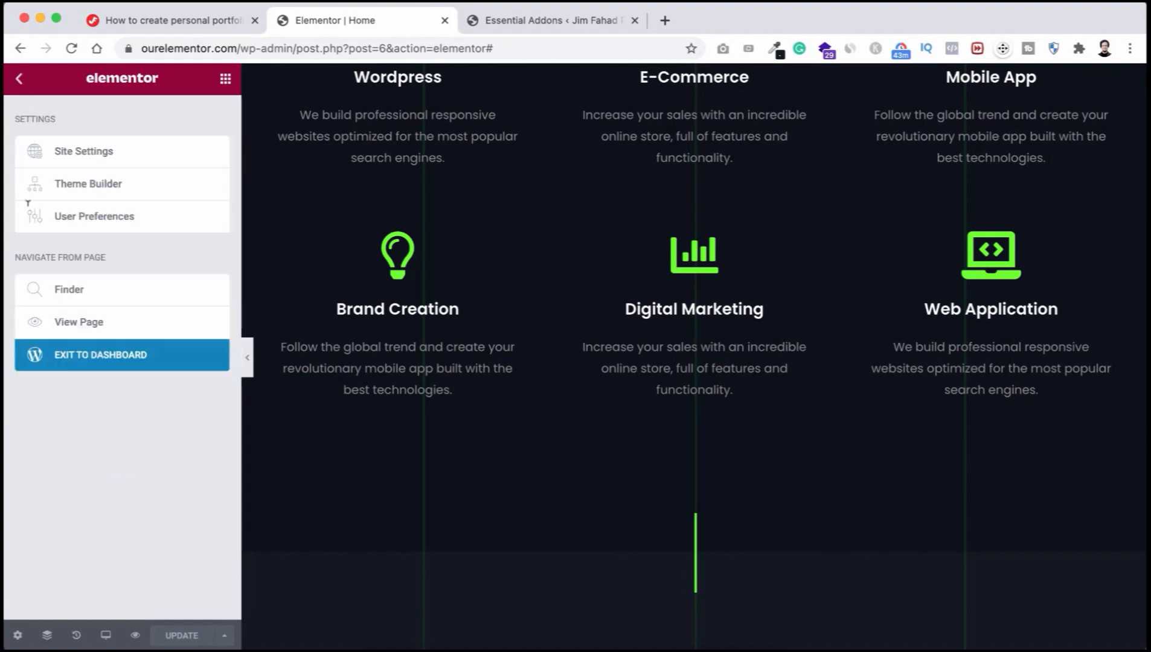
Step: Exit to the WordPress dashboard and start a new form via WPForms > Add New
left_click(101, 356)
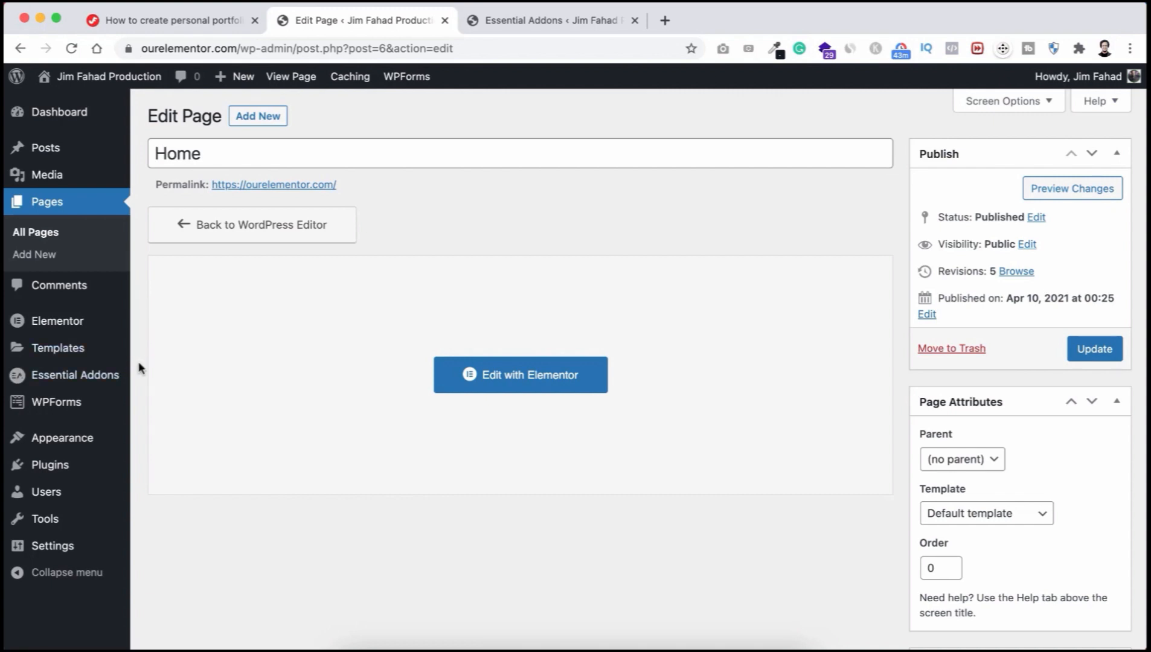
mouse_move(67, 404)
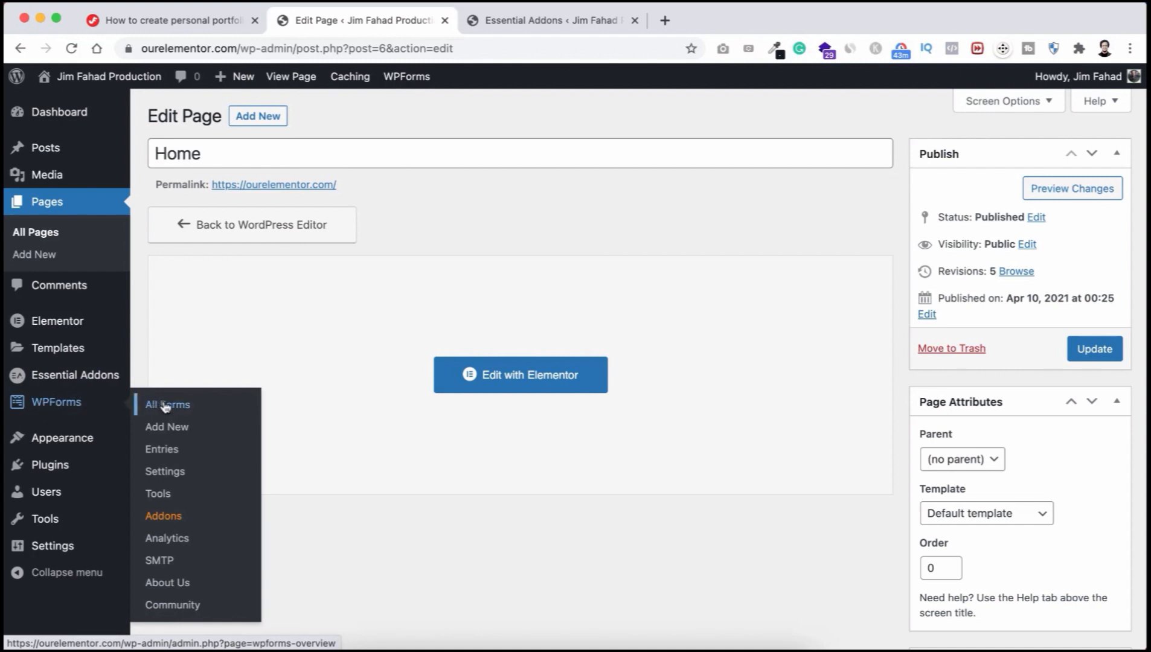
left_click(168, 427)
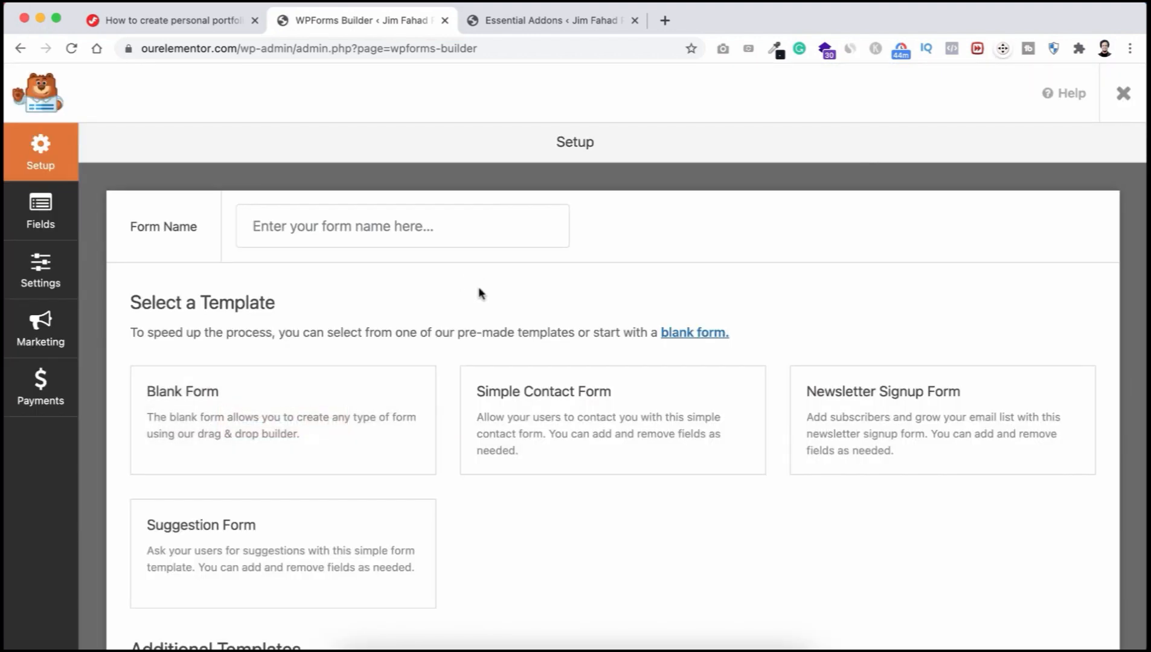
Step: Name the form Jim's Form and create it from the Simple Contact Form template
scroll(480, 294, "down", 1)
scroll(325, 282, "up", 1)
left_click(287, 221)
left_click(290, 266)
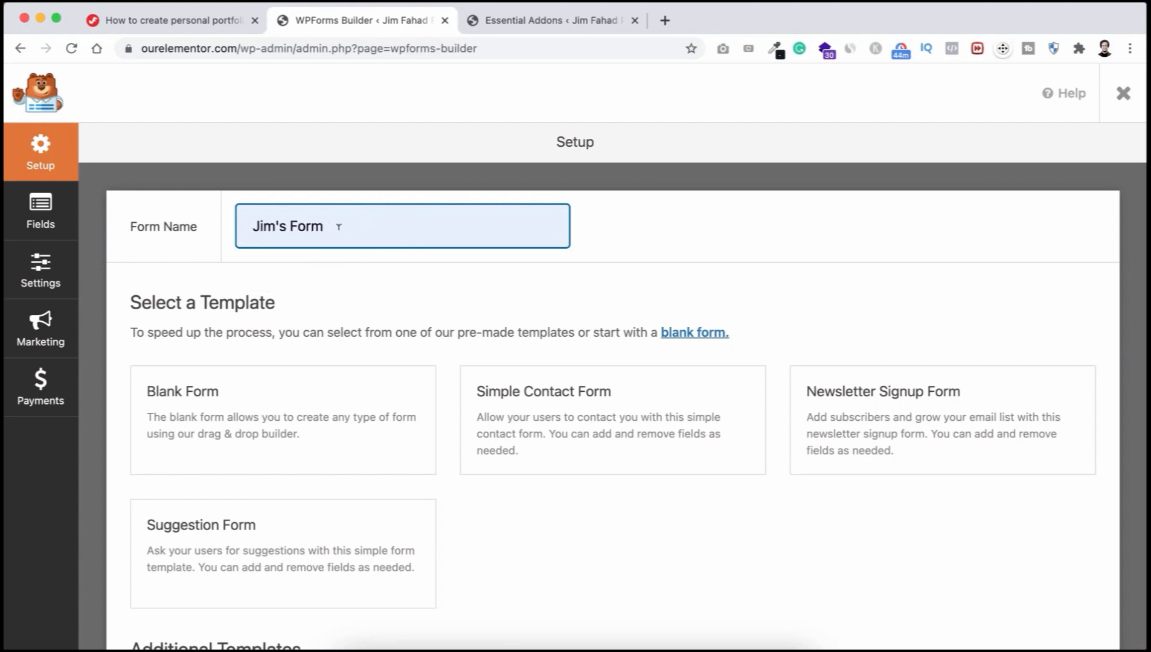
scroll(471, 326, "down", 2)
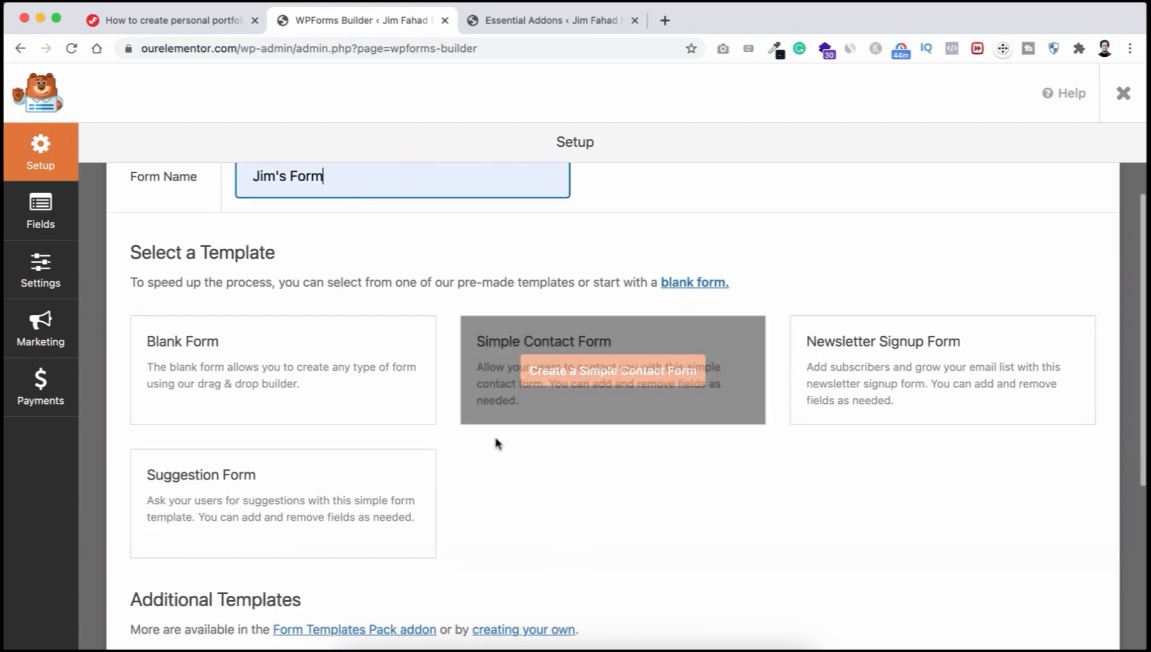
mouse_move(597, 366)
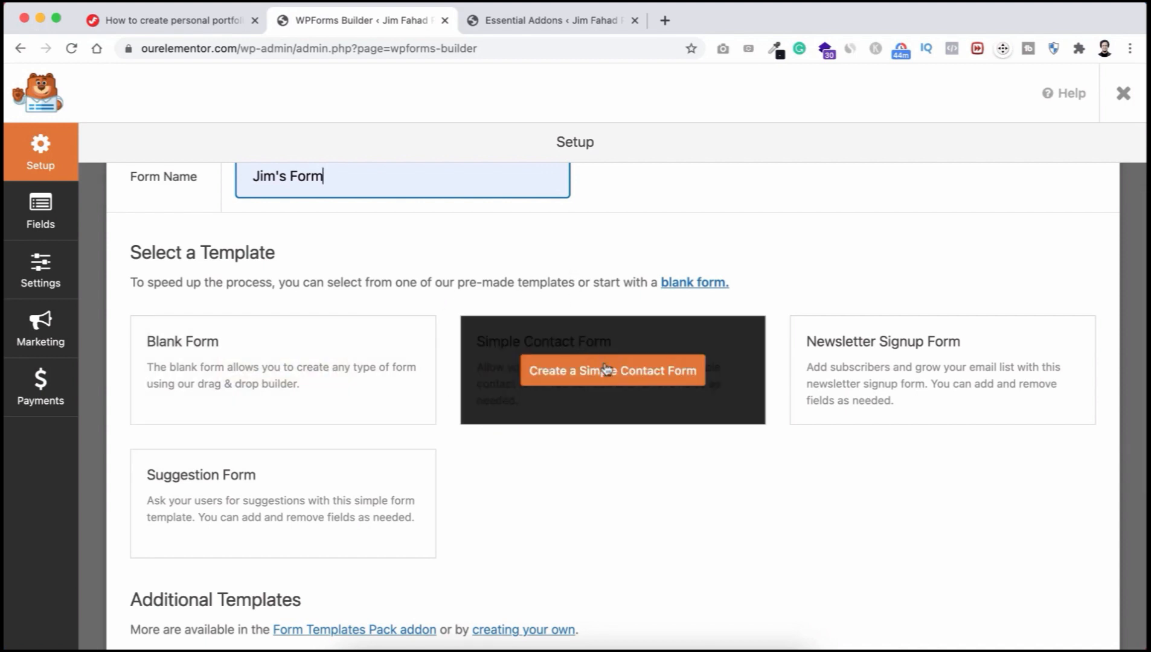
left_click(626, 378)
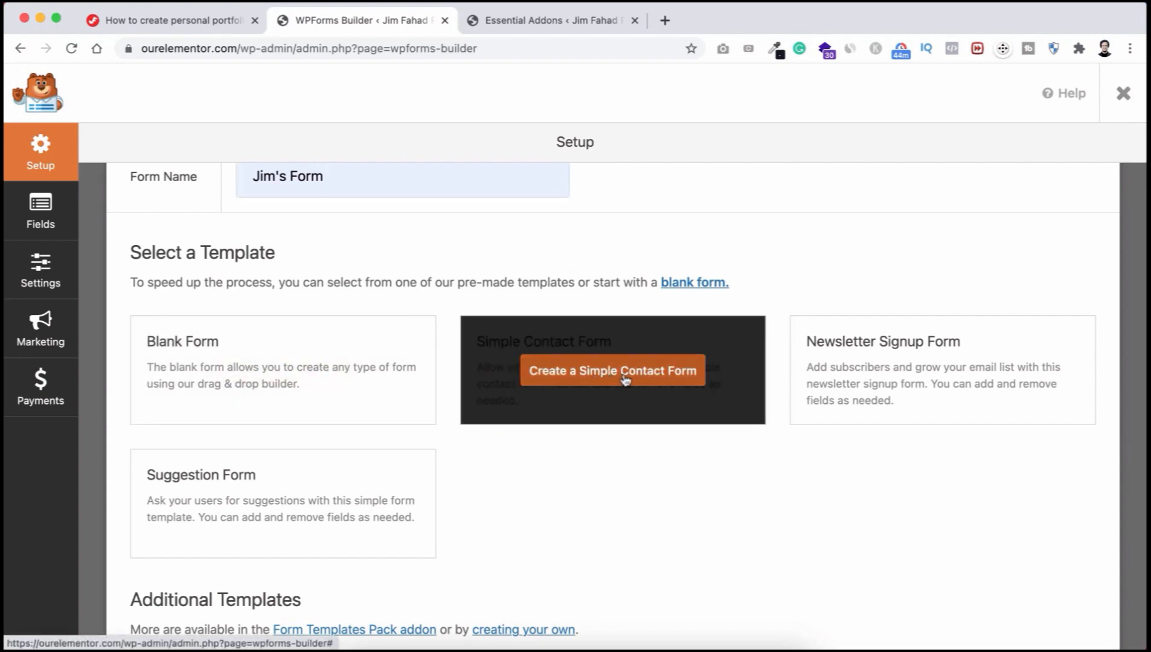
scroll(626, 379, "down", 1)
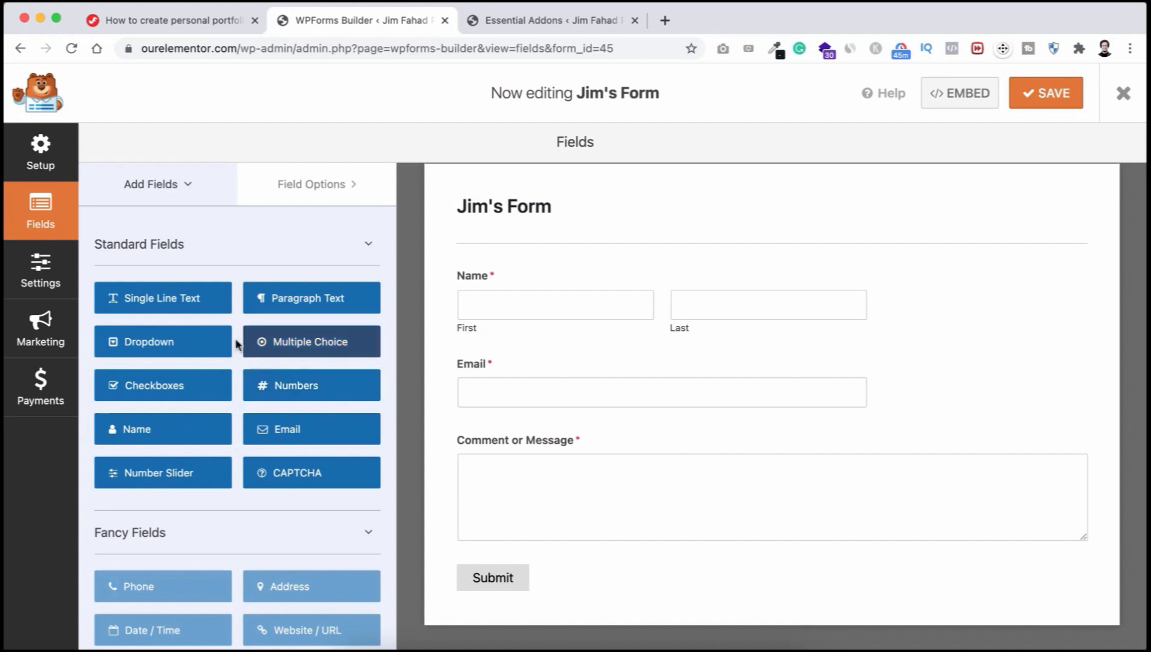
Step: Add a Single Line Text field and drag it between Email and Comment or Message
left_click(169, 304)
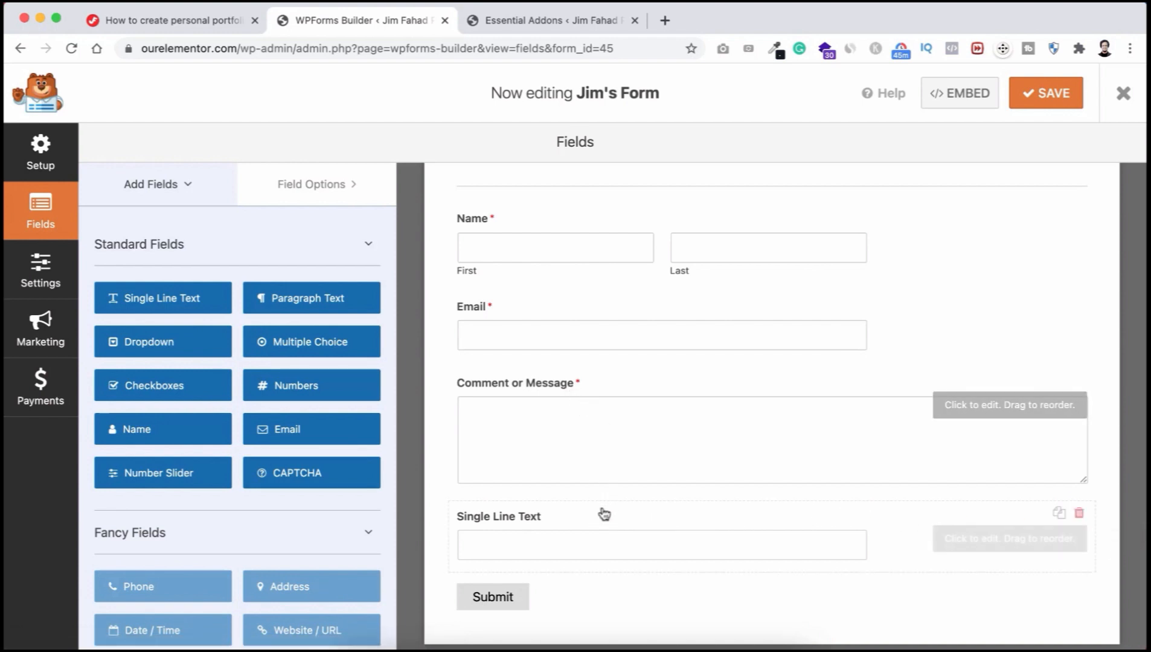
left_click_drag(598, 518, 588, 441)
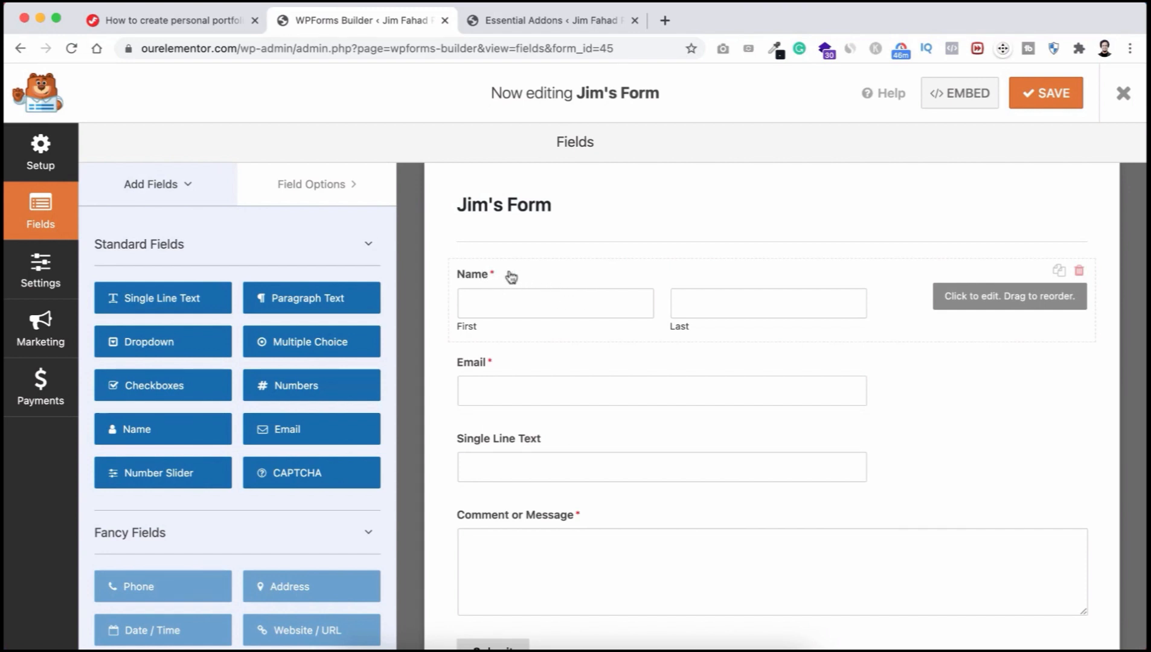
Step: Set the Name field's placeholders to First Name and Last Name, hiding its label and sub-labels
left_click(549, 282)
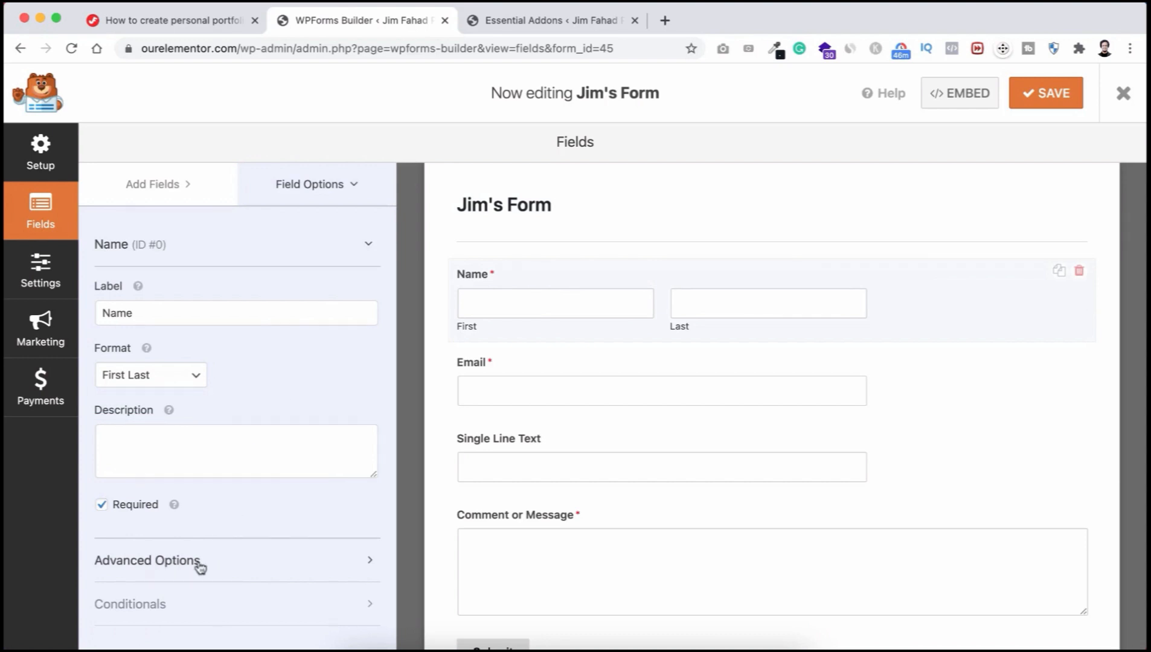
left_click(216, 566)
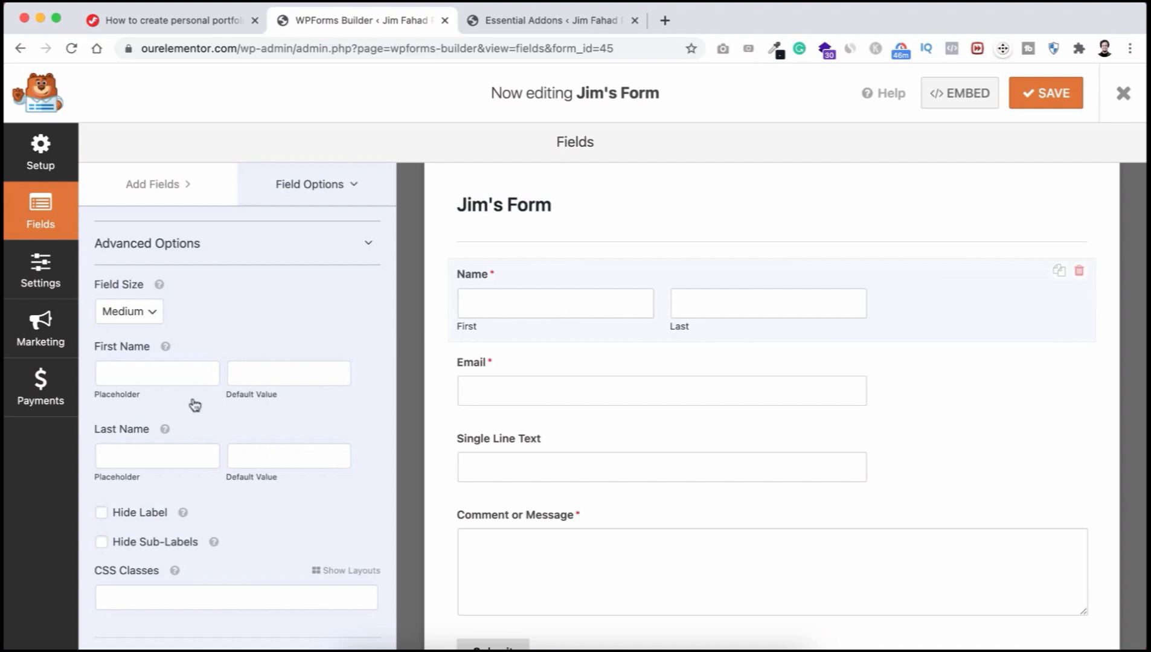
left_click(143, 369)
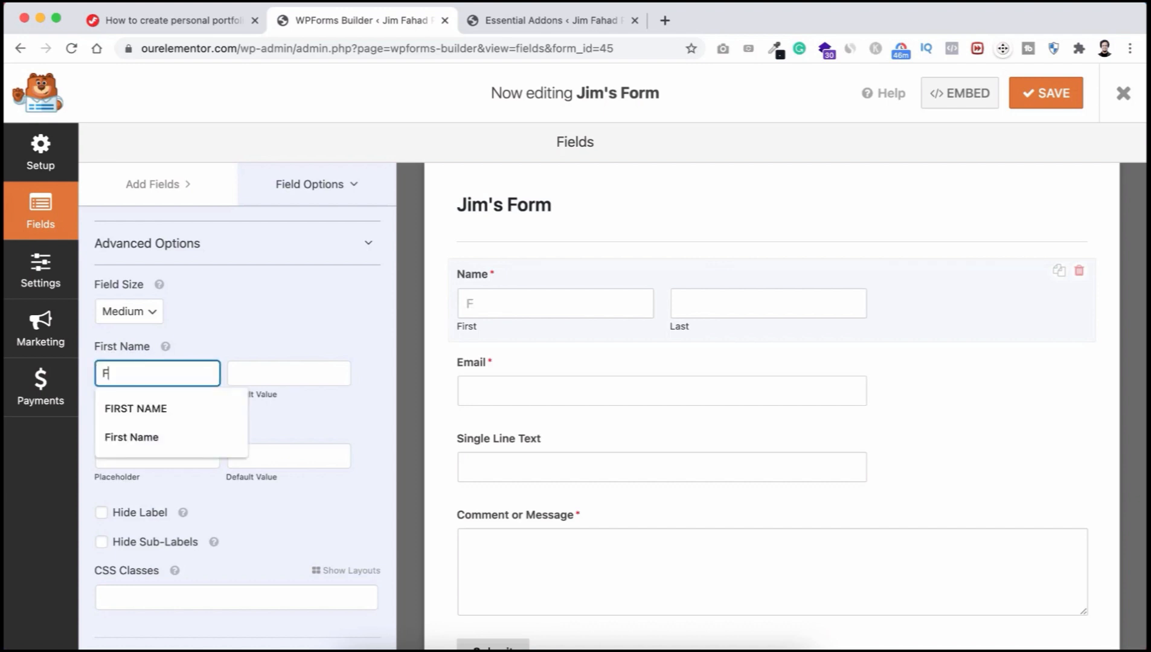
left_click(127, 438)
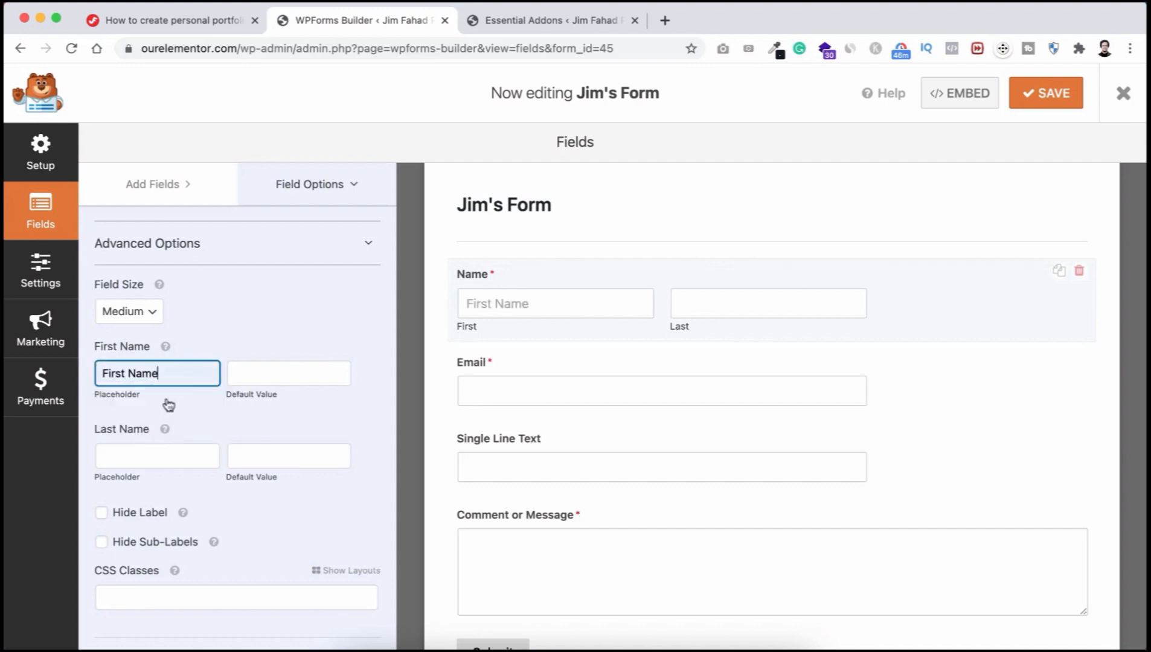
left_click(131, 454)
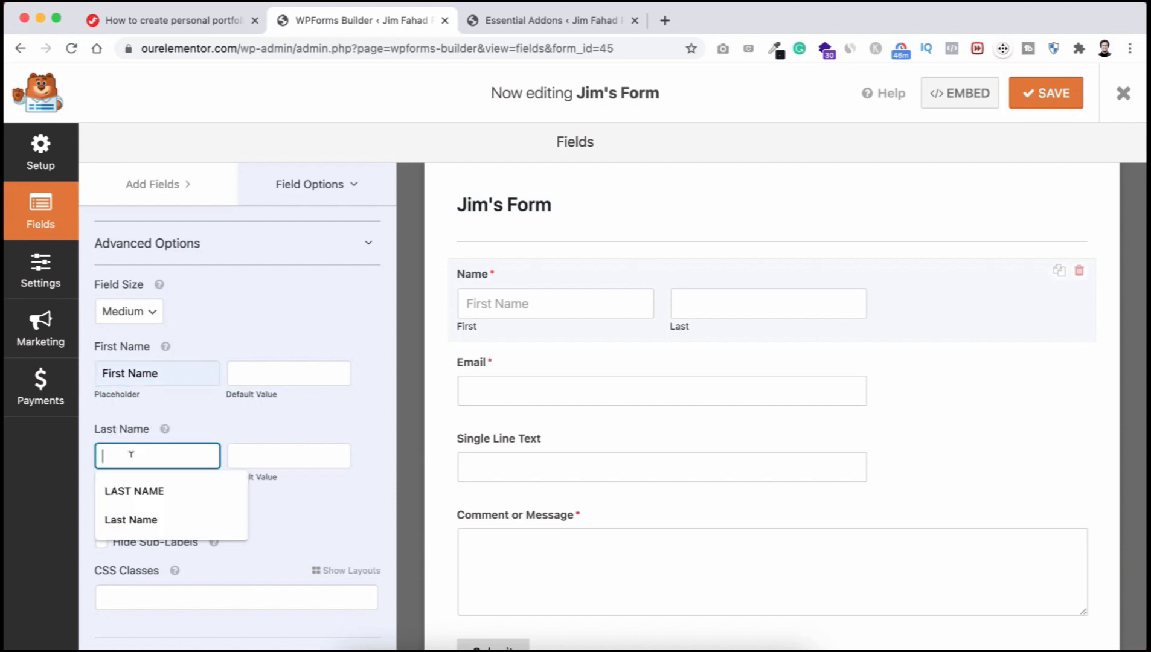
left_click(142, 520)
scroll(167, 491, "down", 1)
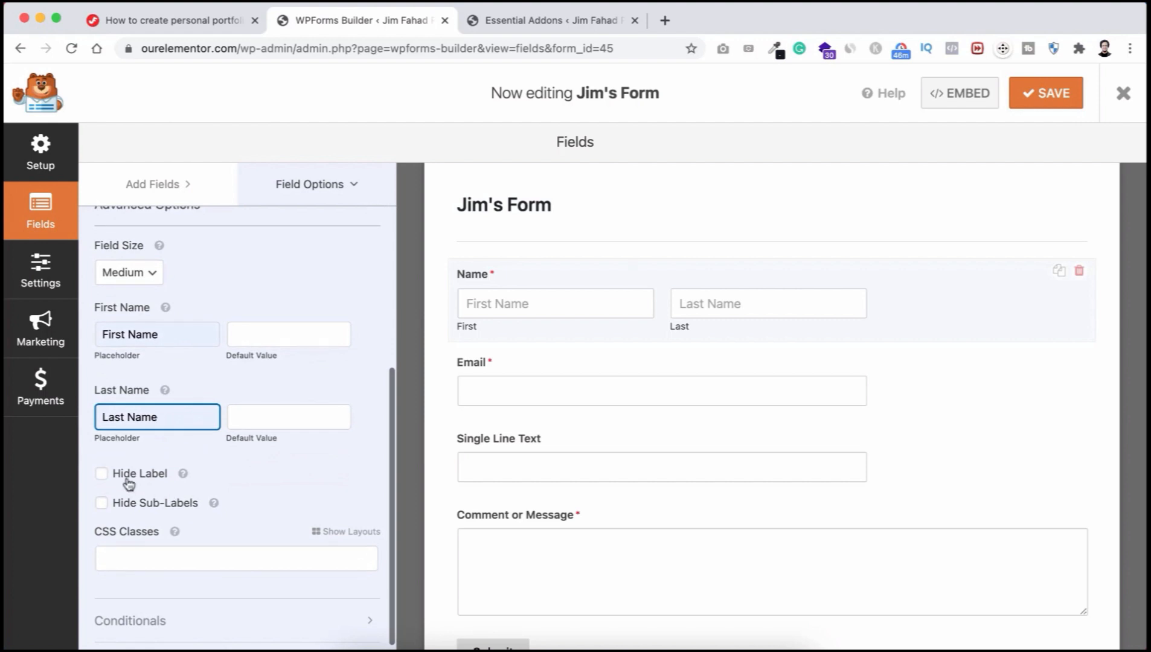
left_click(102, 475)
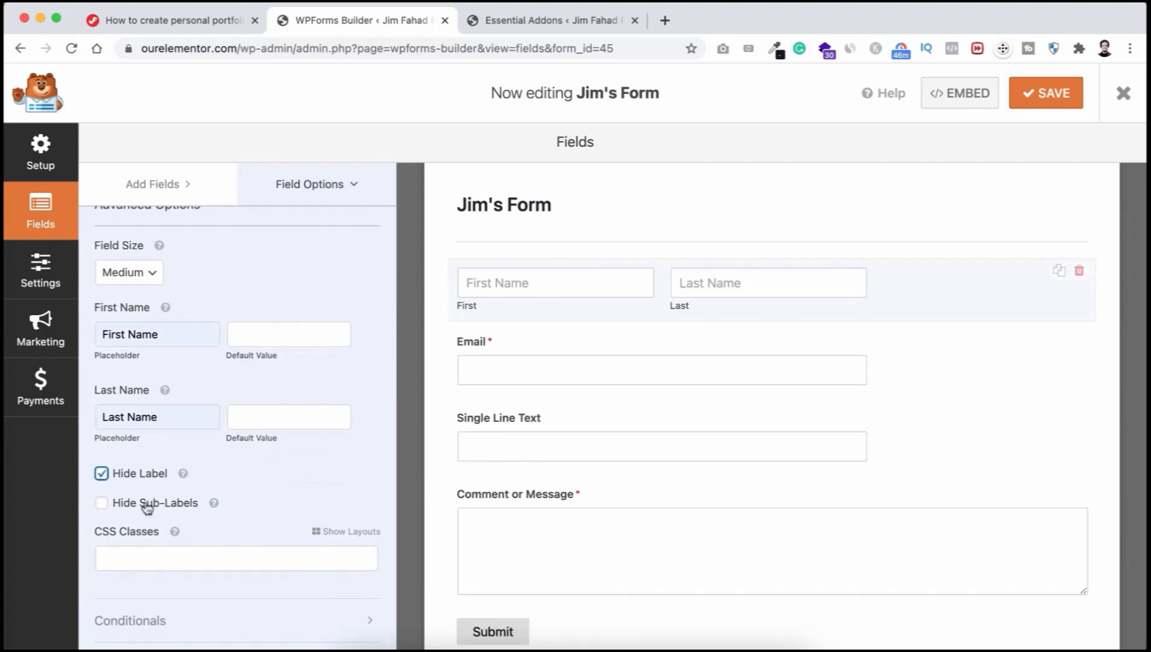
left_click(103, 505)
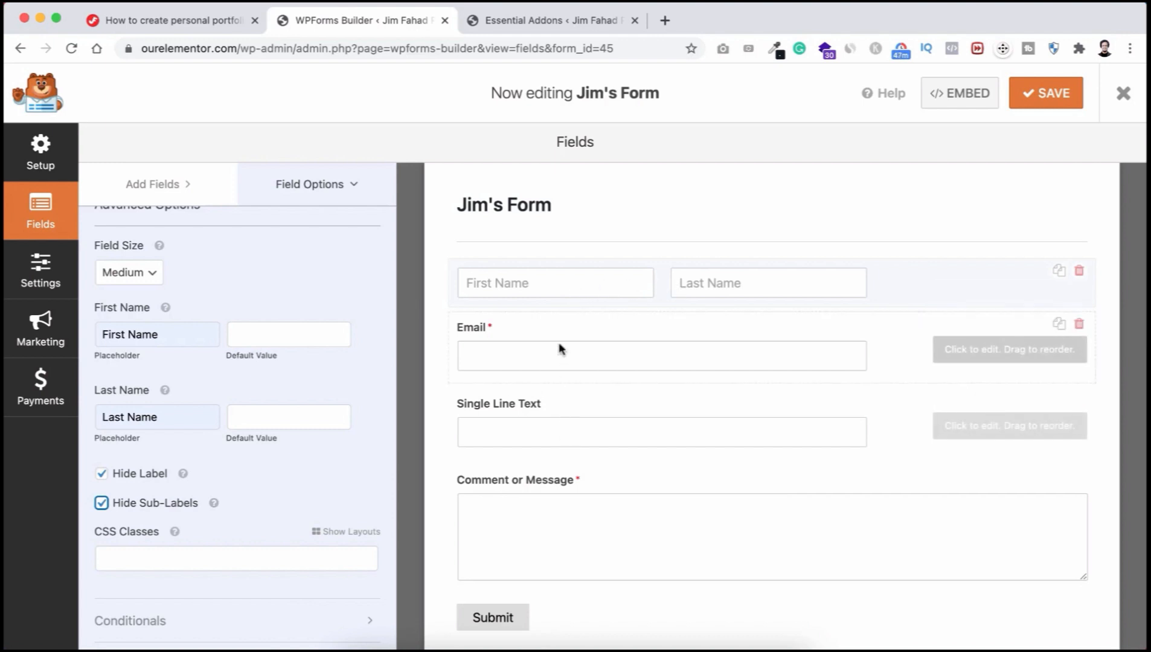
Step: Give the Email field the placeholder Email and hide its label
left_click(540, 337)
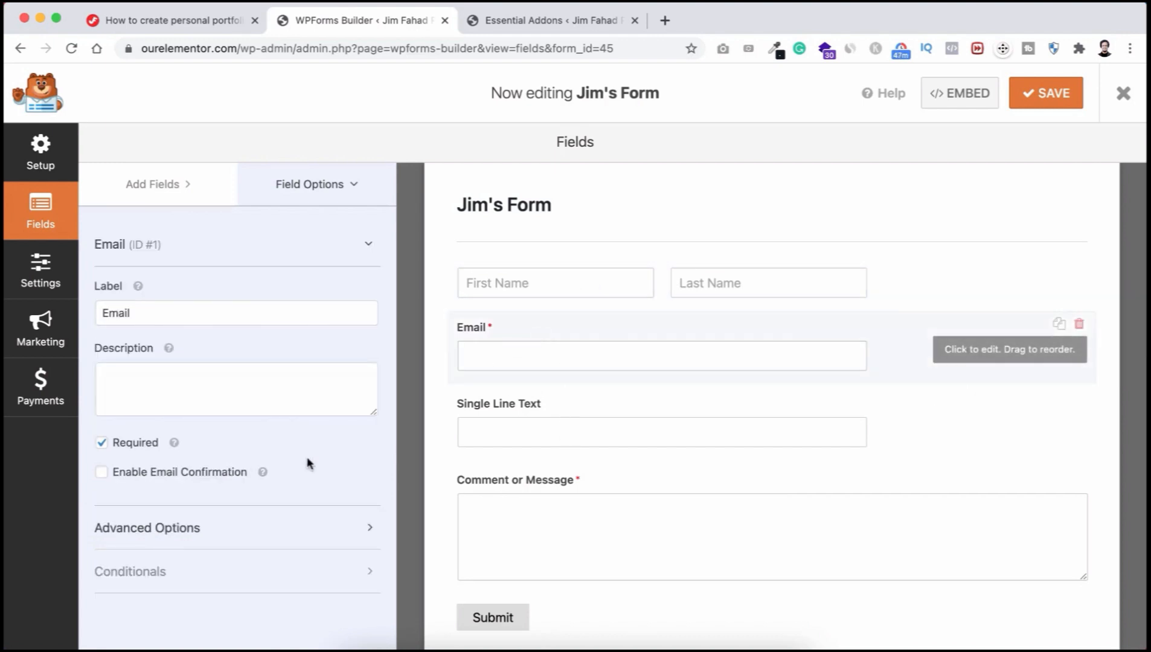
left_click(190, 527)
scroll(188, 525, "down", 4)
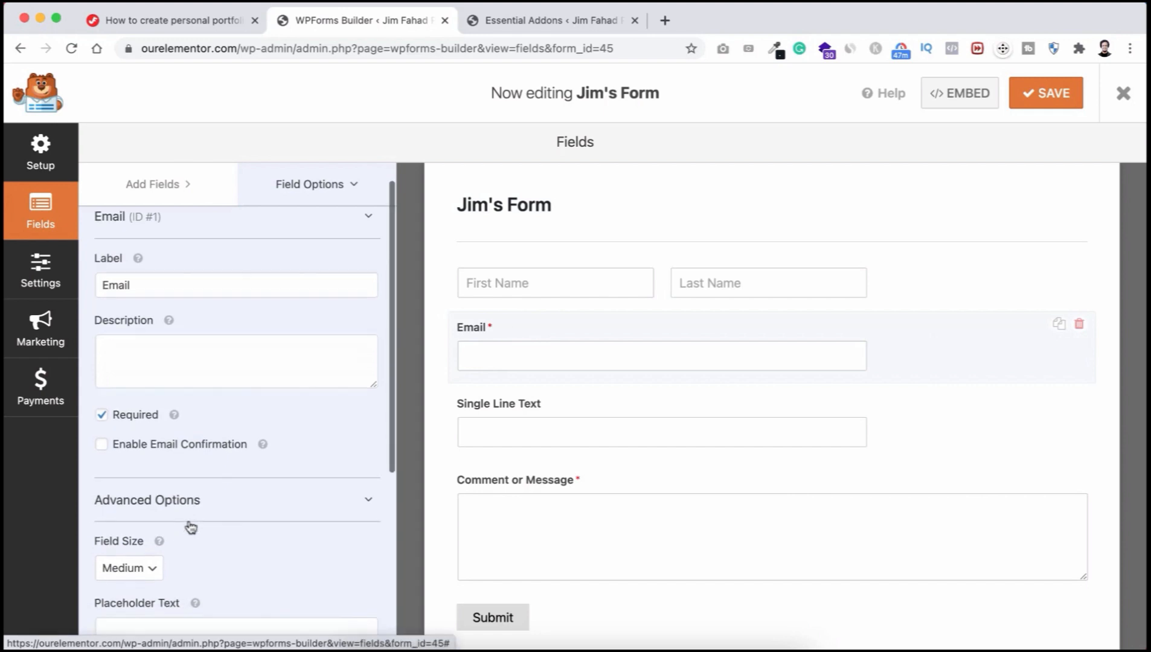
left_click(189, 441)
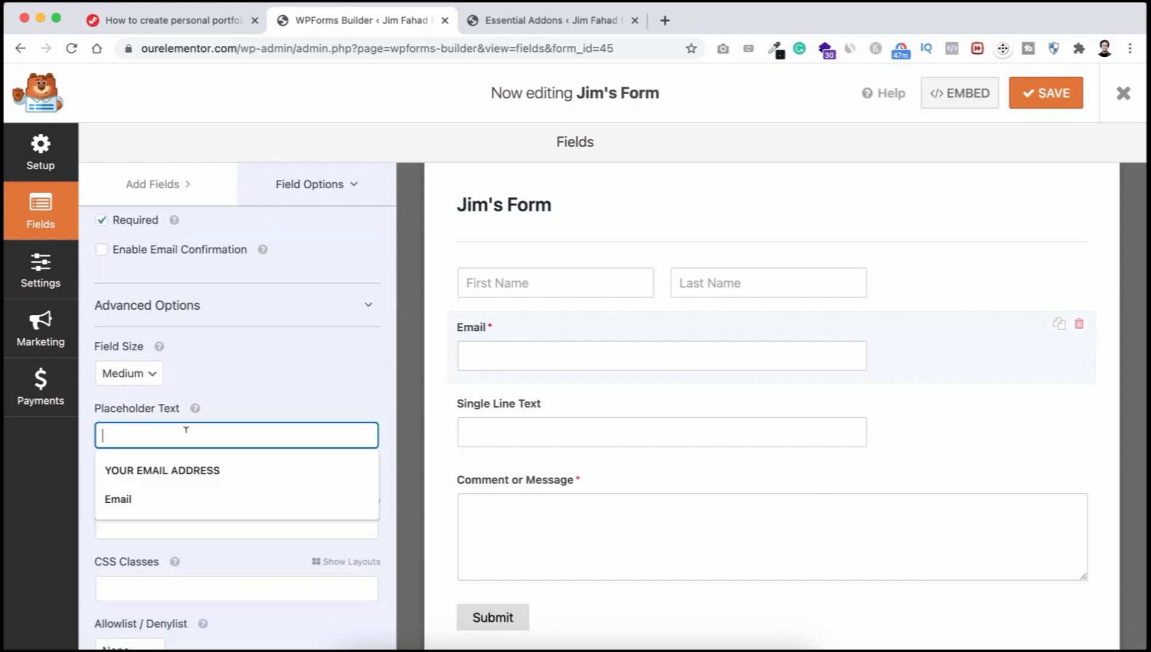
left_click(162, 499)
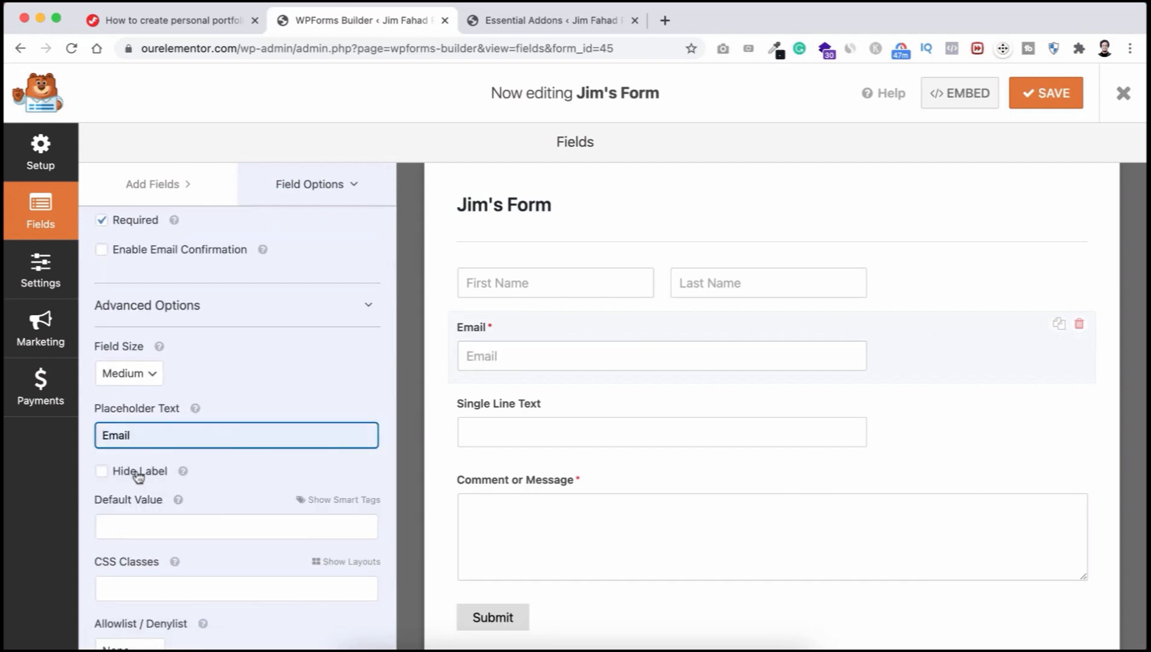
left_click(101, 472)
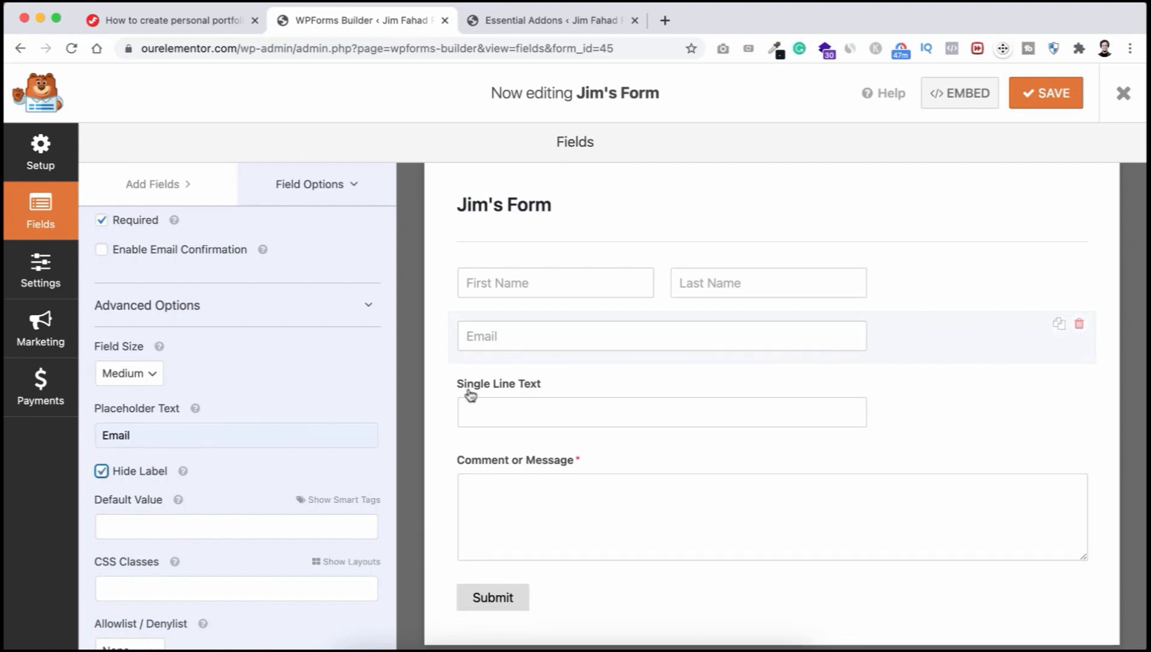
Step: Give the Single Line Text field the placeholder Subject and hide its label
left_click(550, 394)
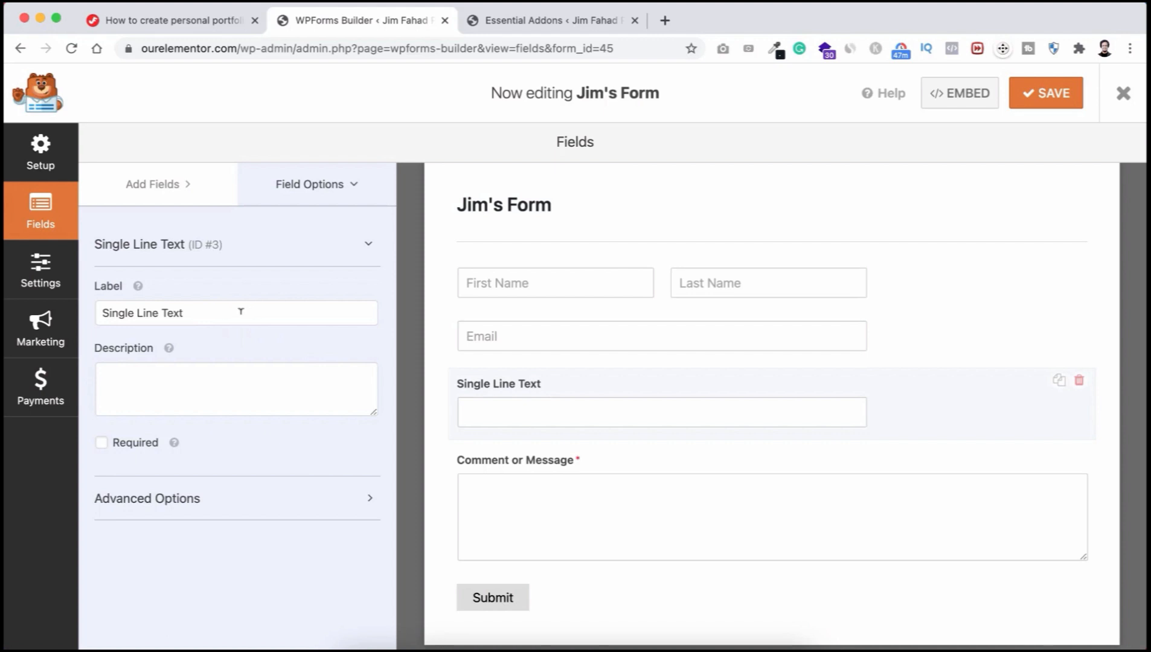
left_click(218, 503)
scroll(216, 506, "down", 3)
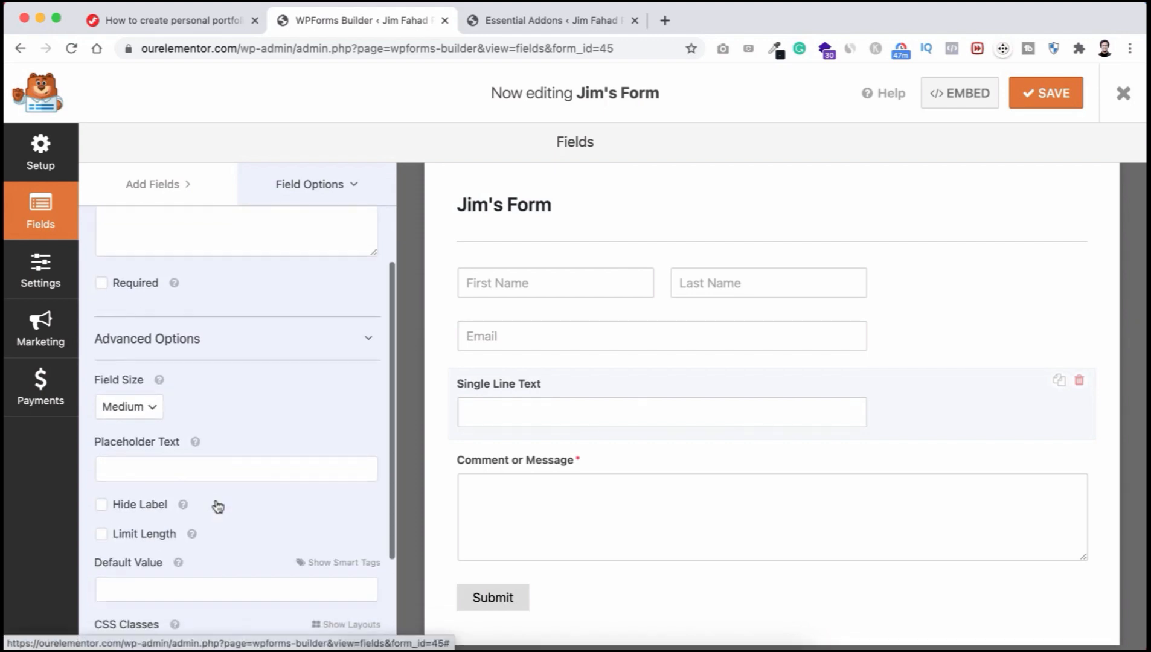
left_click(199, 463)
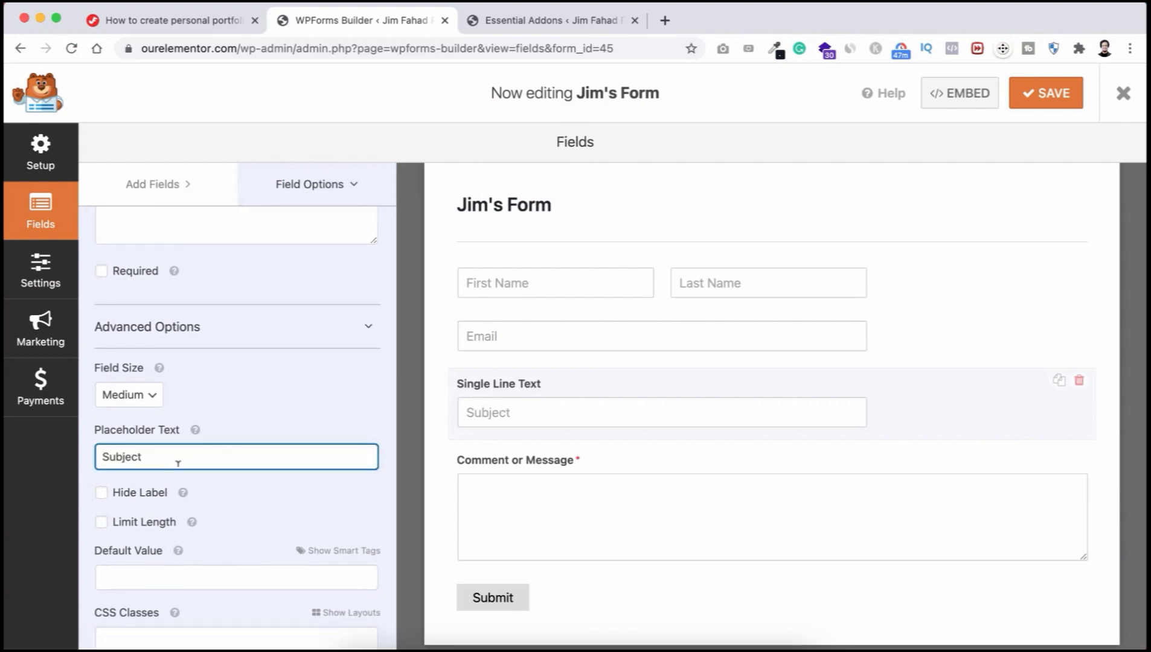
left_click(101, 493)
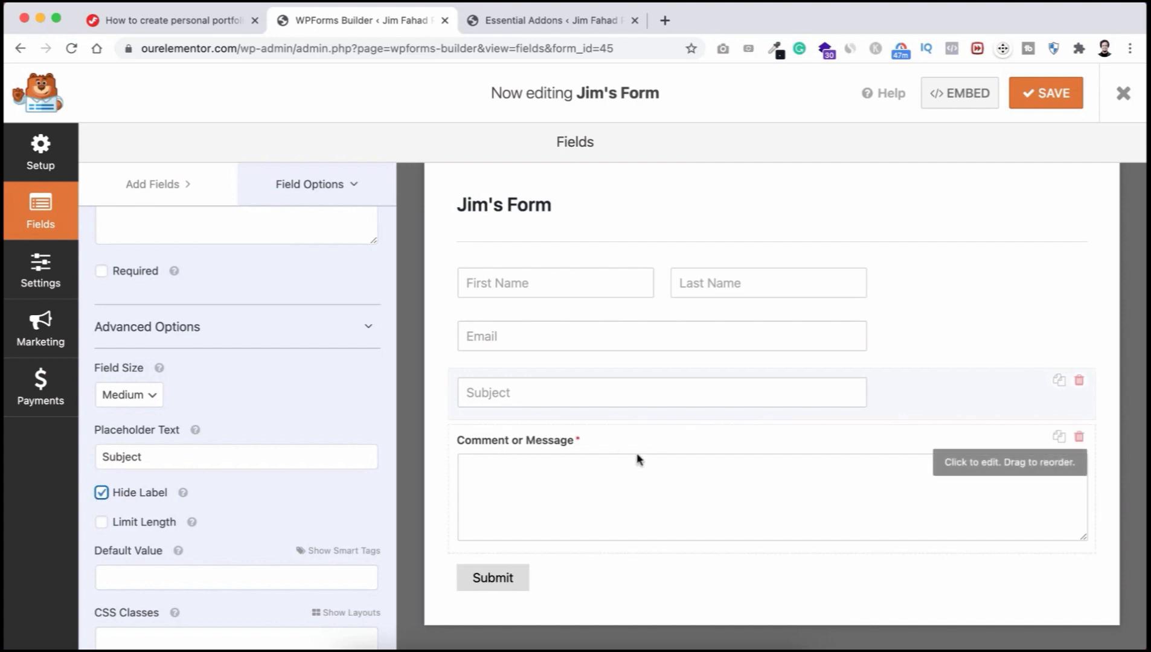
Step: Give the Comment or Message field the placeholder Message and hide its label
left_click(555, 448)
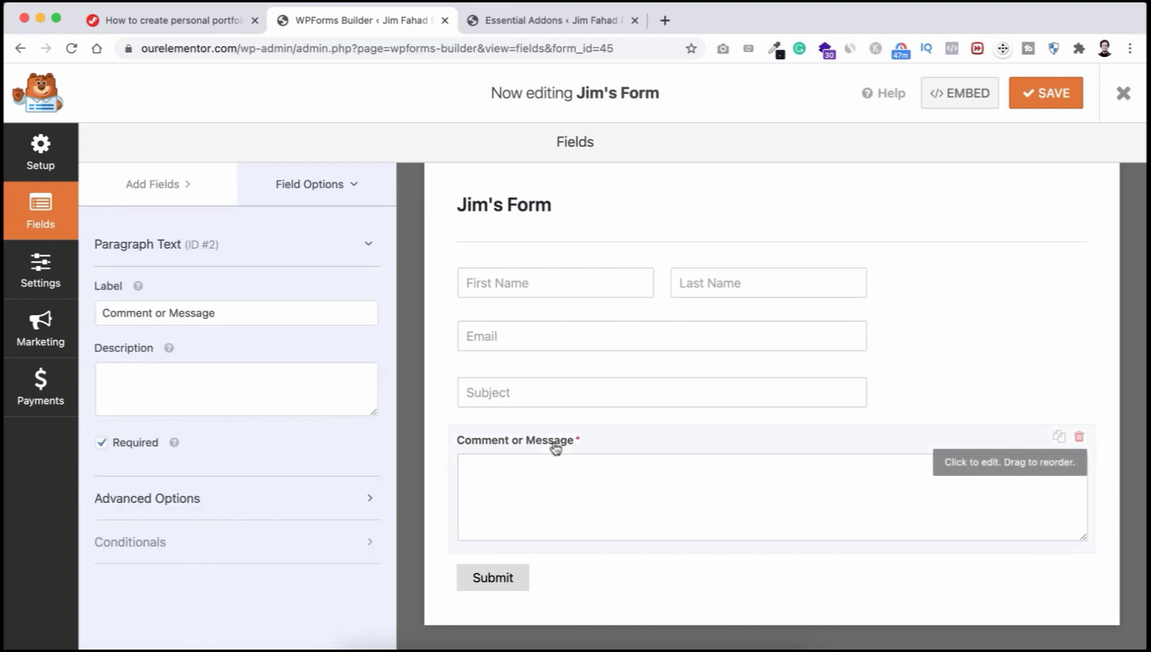
left_click(226, 504)
scroll(226, 504, "down", 3)
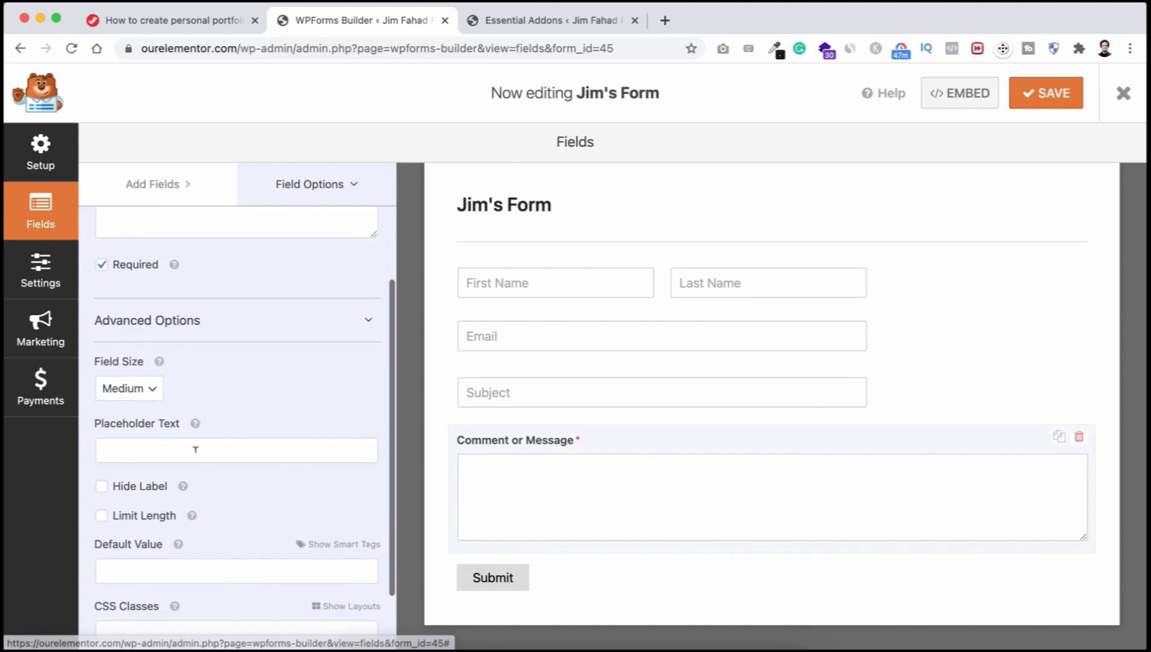
left_click(196, 450)
left_click(166, 519)
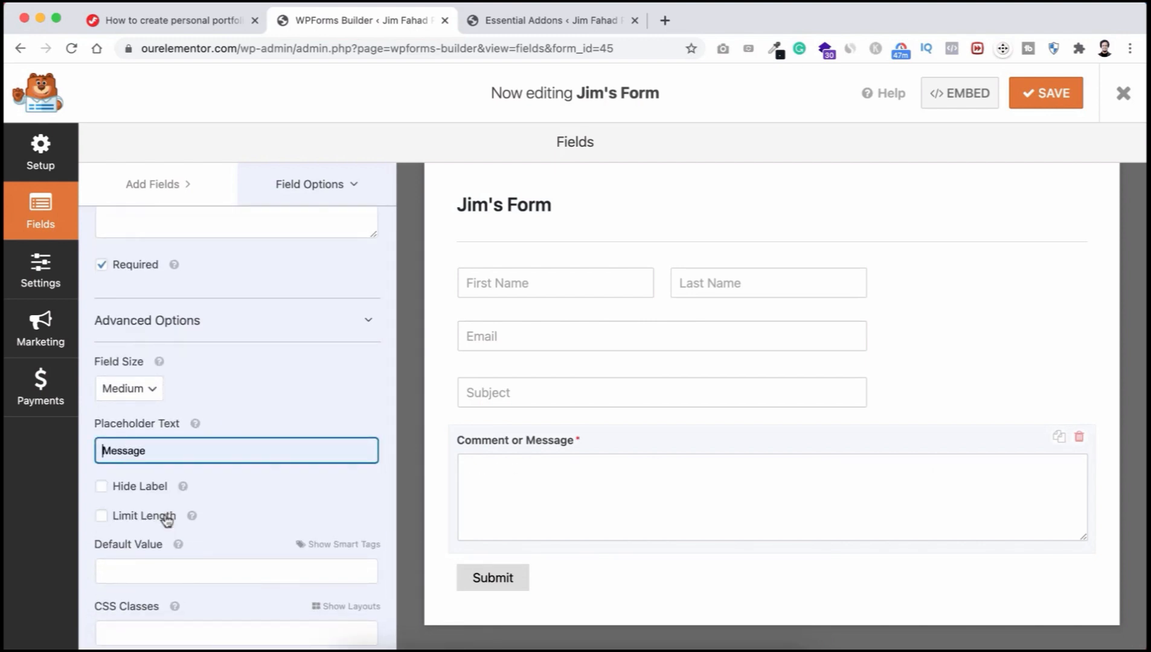
left_click(115, 487)
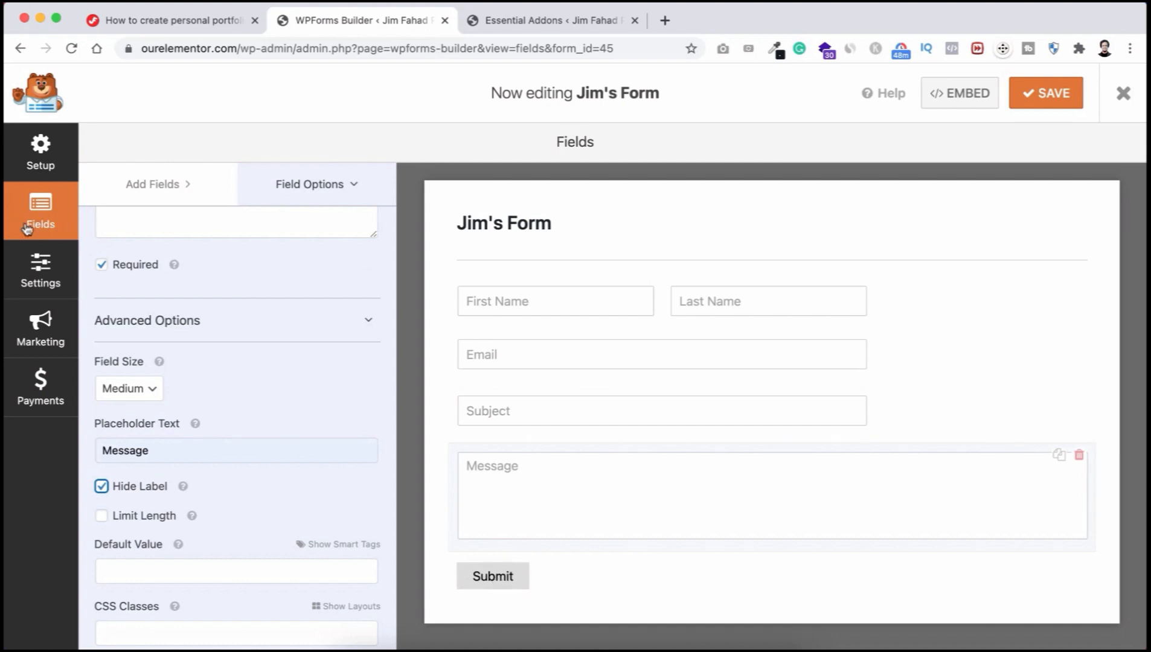
Step: In the form's General settings, change the Submit Button Text from Submit to SUBMIT
left_click(35, 282)
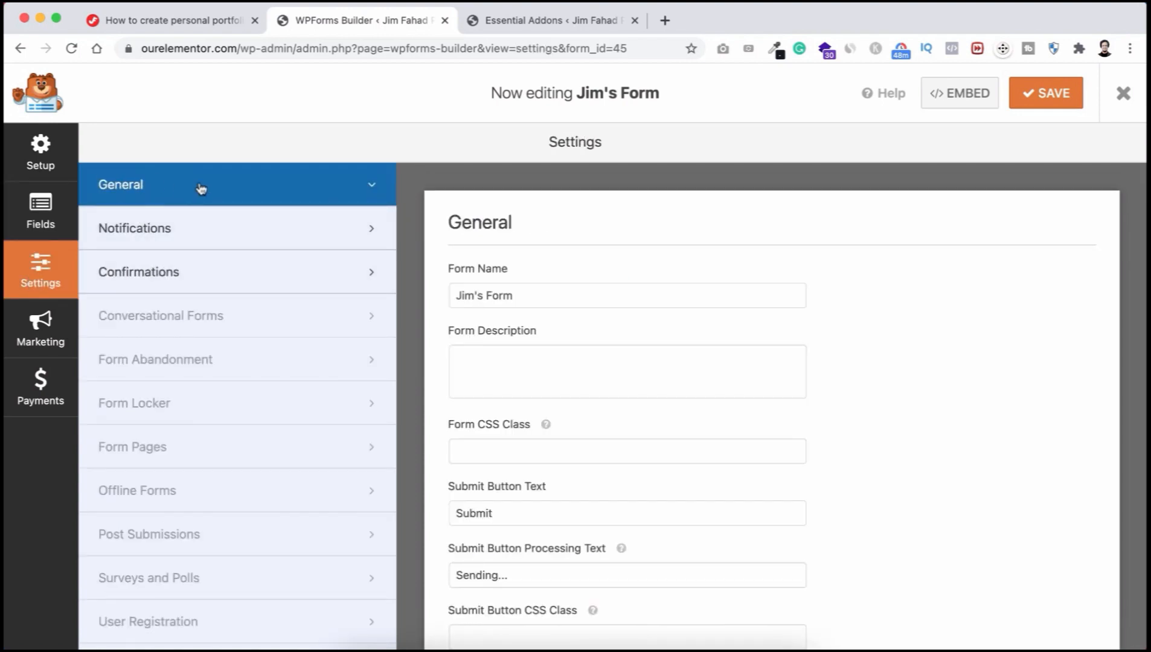
scroll(592, 421, "down", 2)
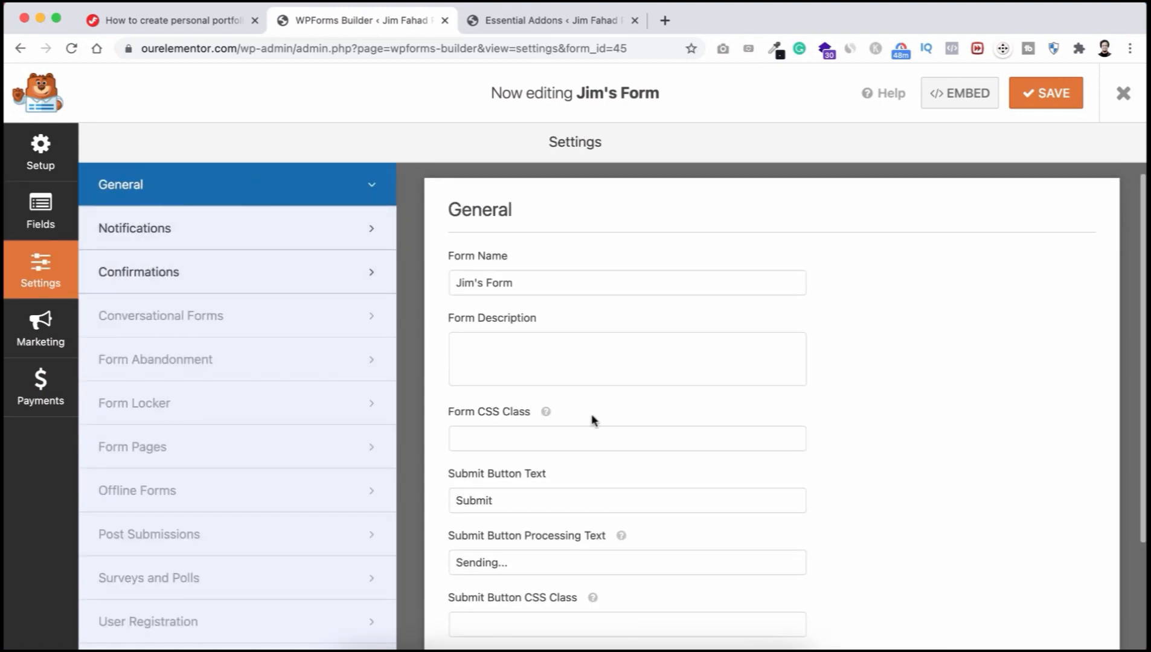
scroll(591, 415, "down", 1)
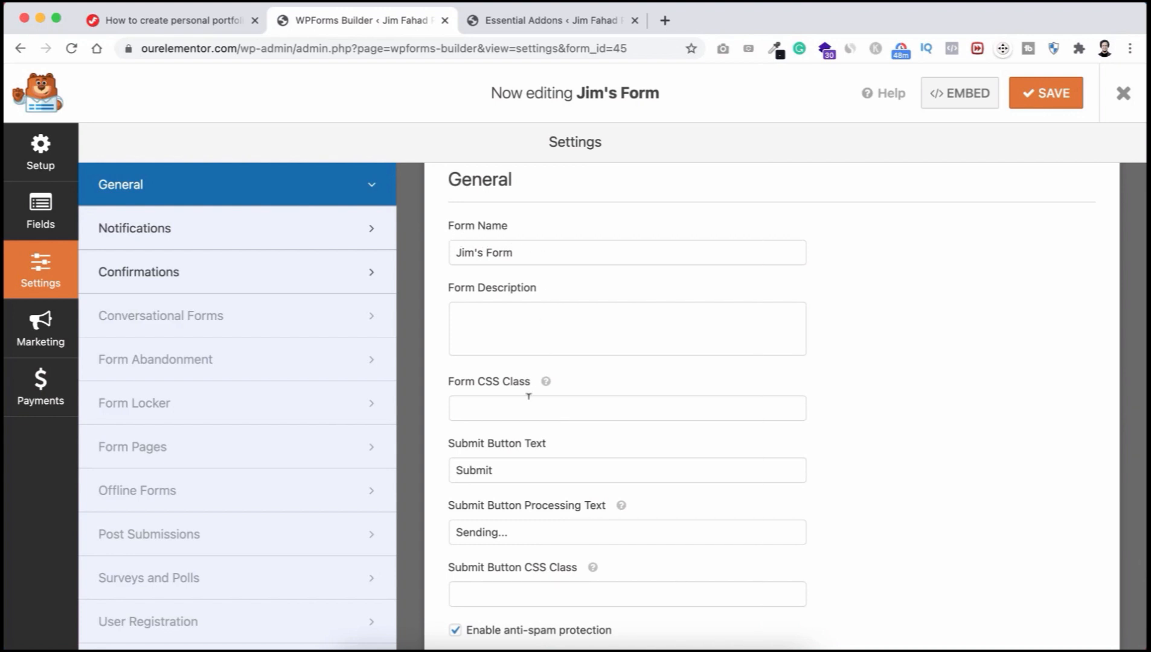
scroll(531, 389, "down", 2)
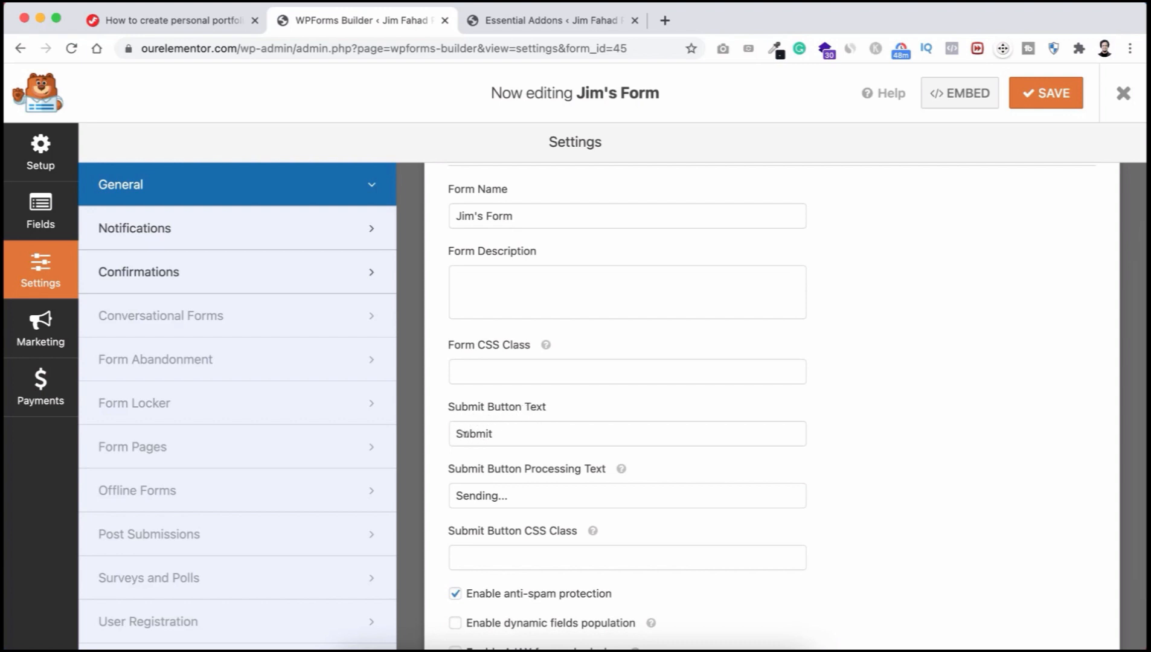
left_click_drag(507, 431, 452, 431)
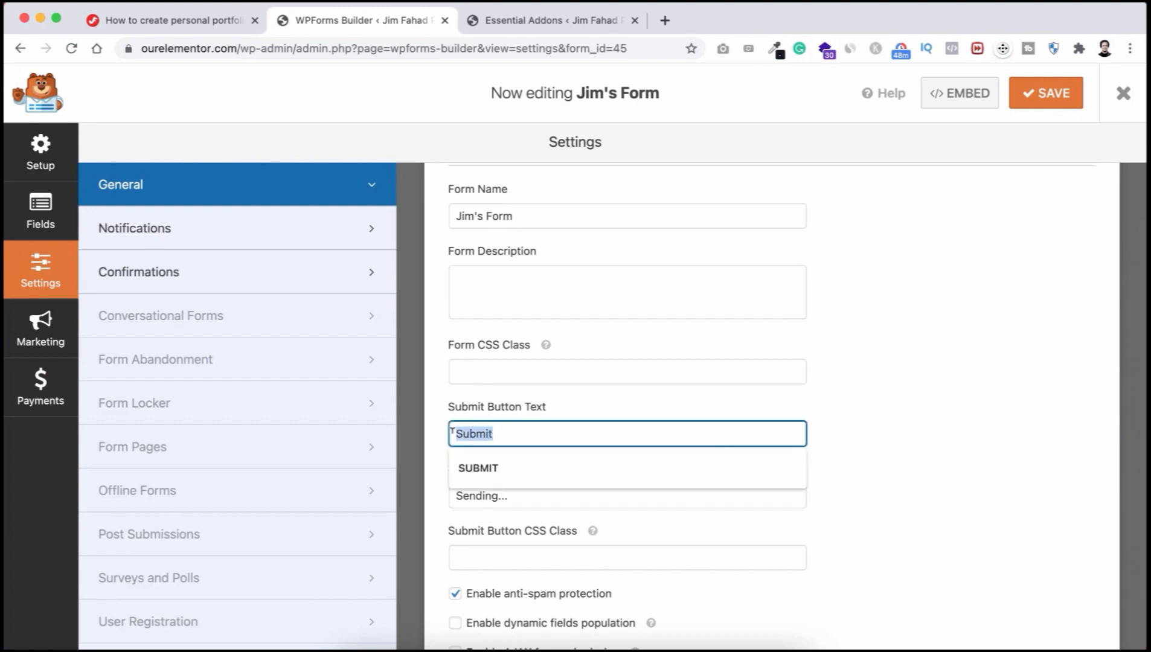
type("SUBMIT")
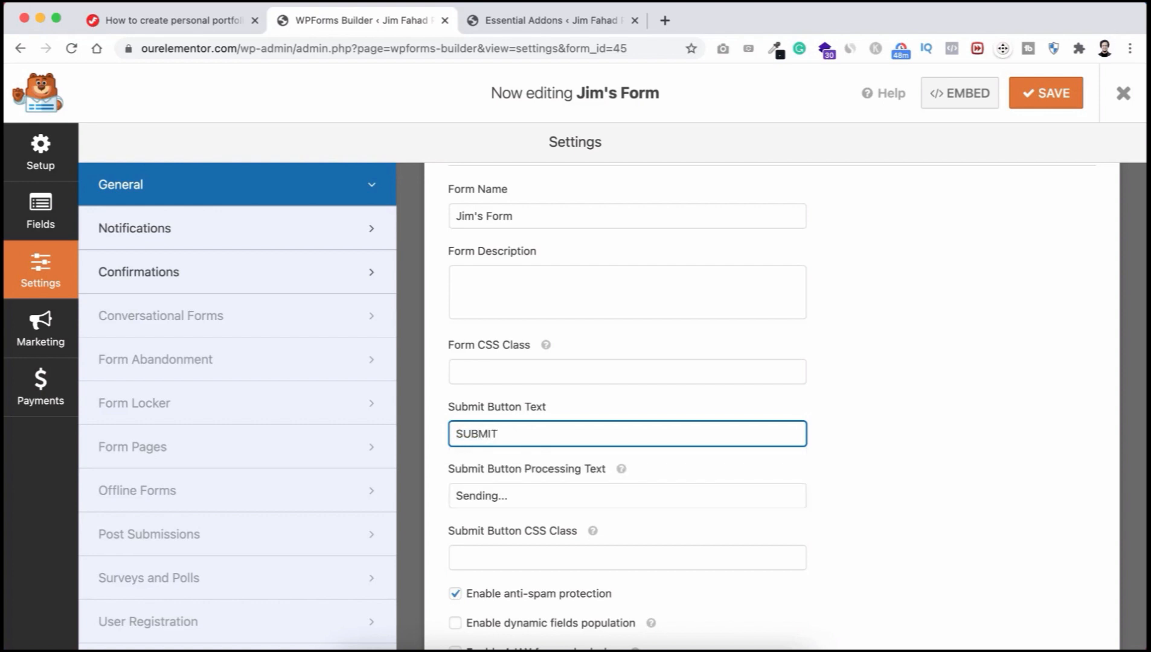
scroll(565, 465, "down", 2)
scroll(567, 483, "up", 1)
scroll(567, 480, "down", 1)
scroll(567, 480, "up", 3)
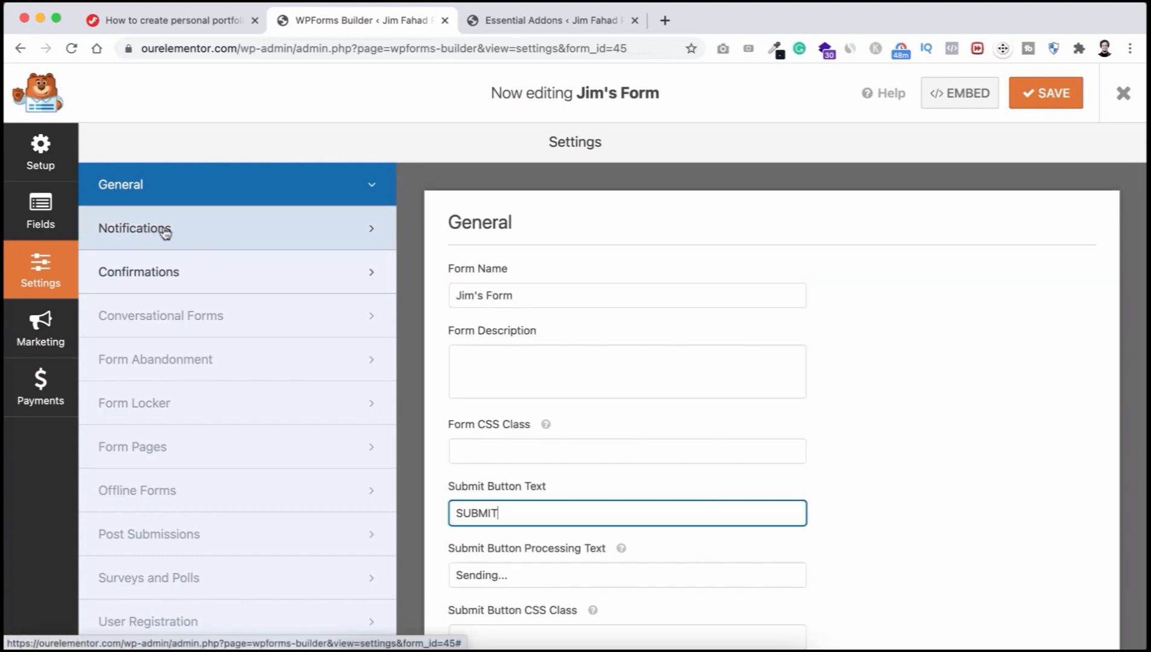
Step: Open the form's Notifications settings and review the Default Notification
left_click(212, 237)
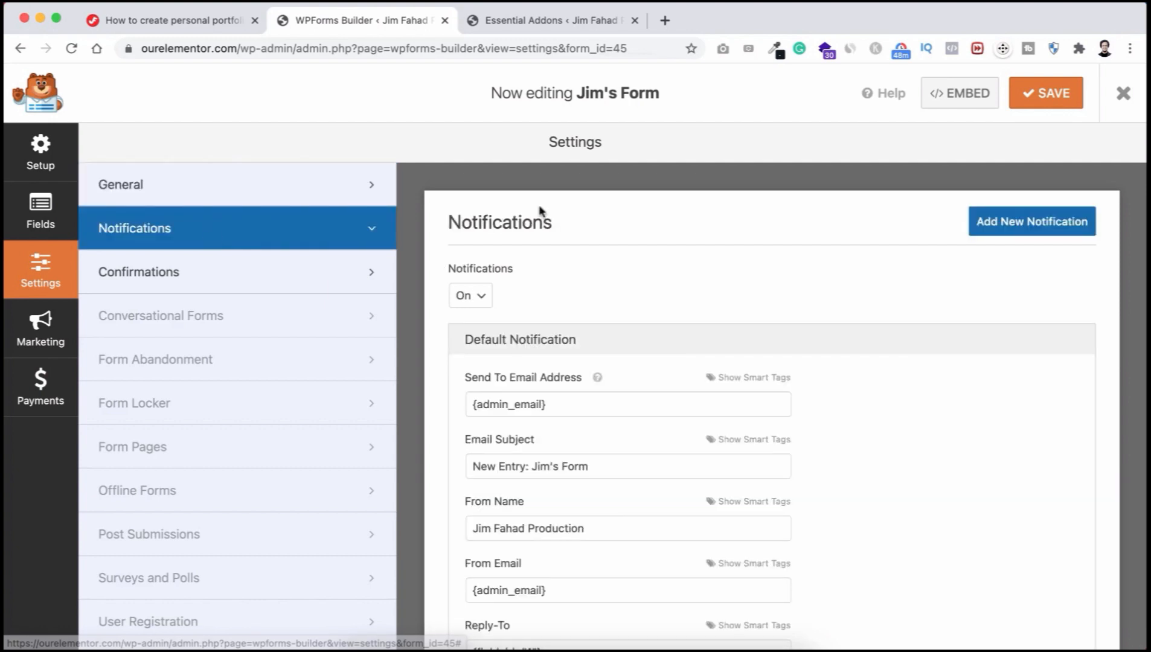
scroll(605, 409, "down", 3)
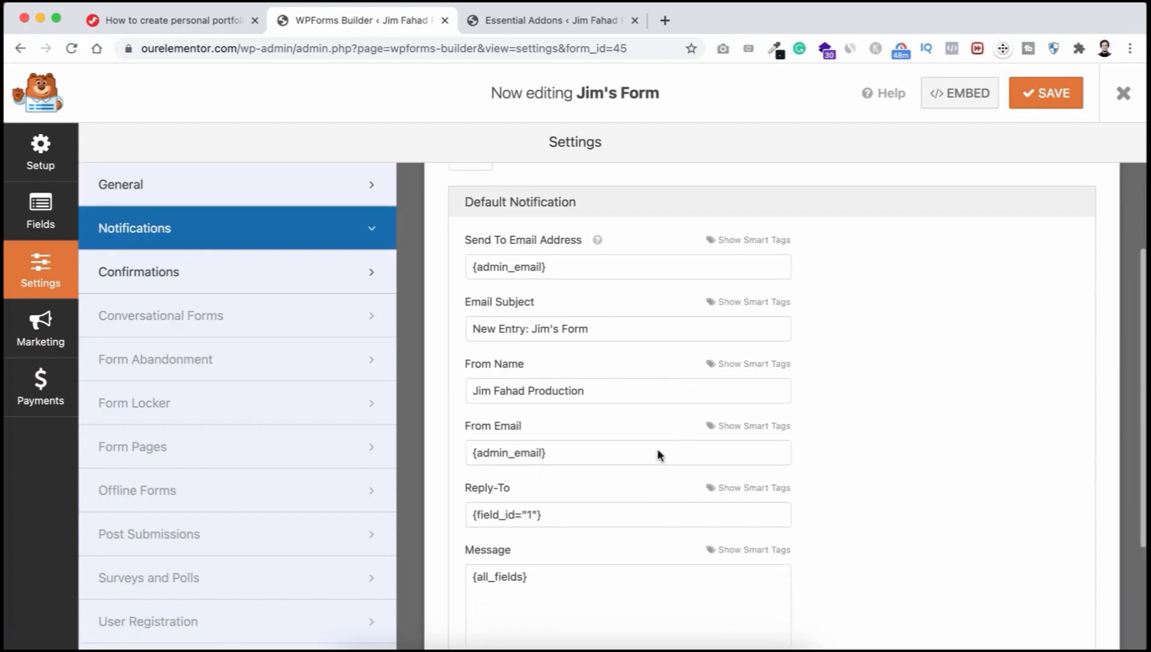
scroll(635, 453, "down", 1)
scroll(635, 452, "up", 3)
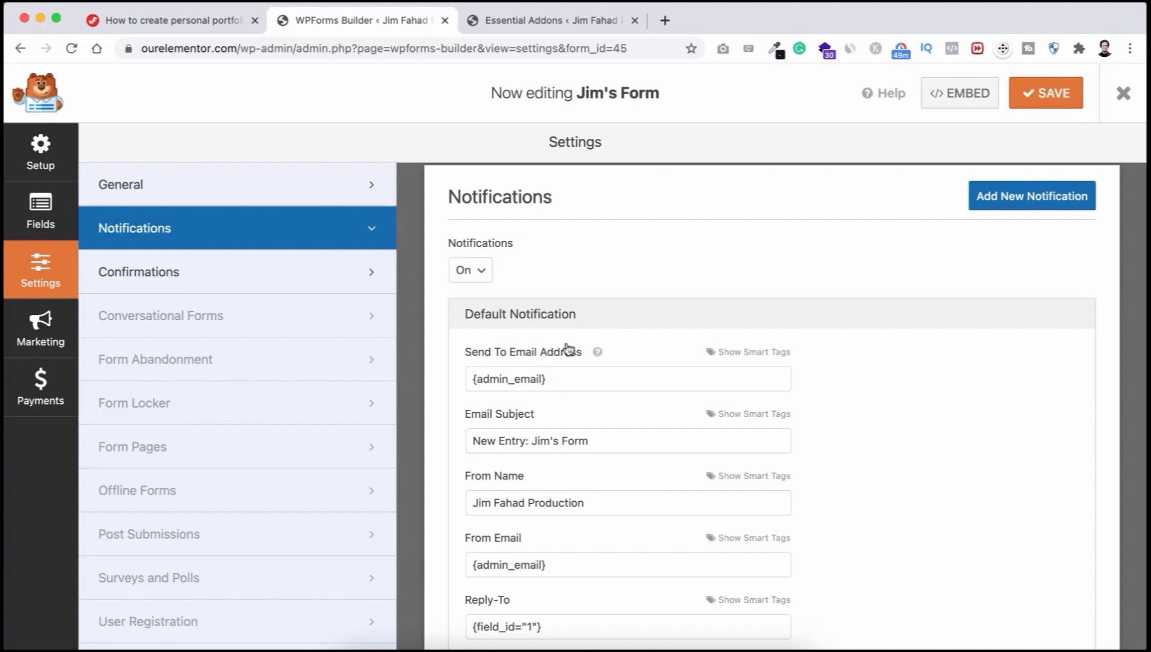
Step: Try replacing the Send To Email Address, then restore it to {admin_email}
triple_click(567, 375)
left_click(560, 376)
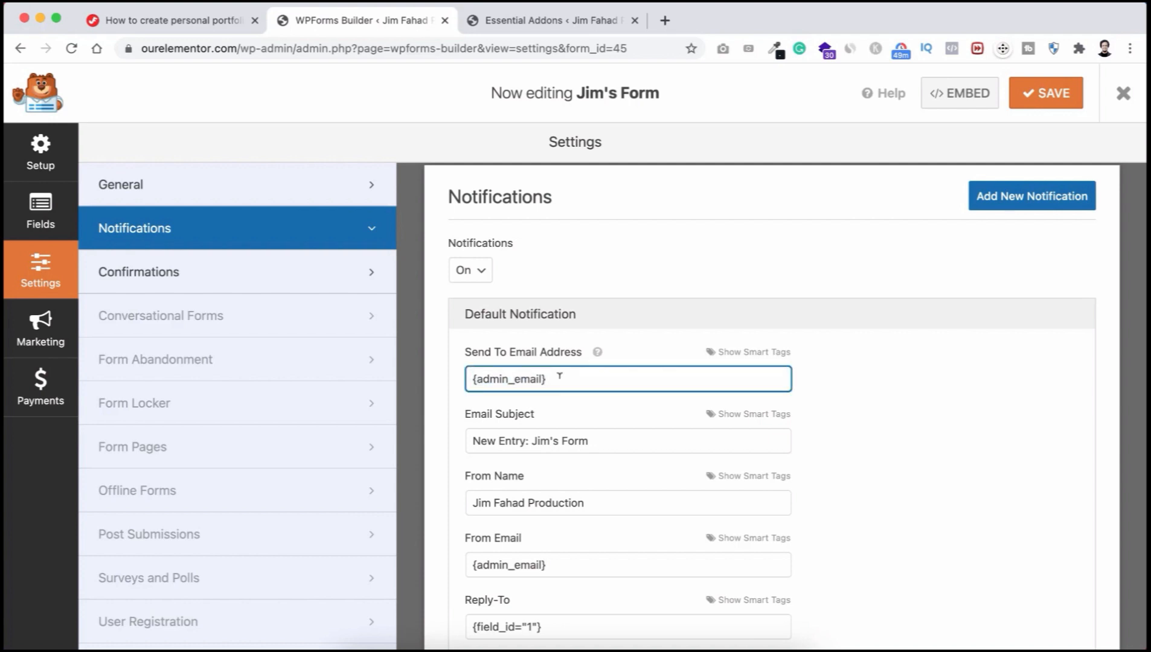
triple_click(559, 376)
key("super+c")
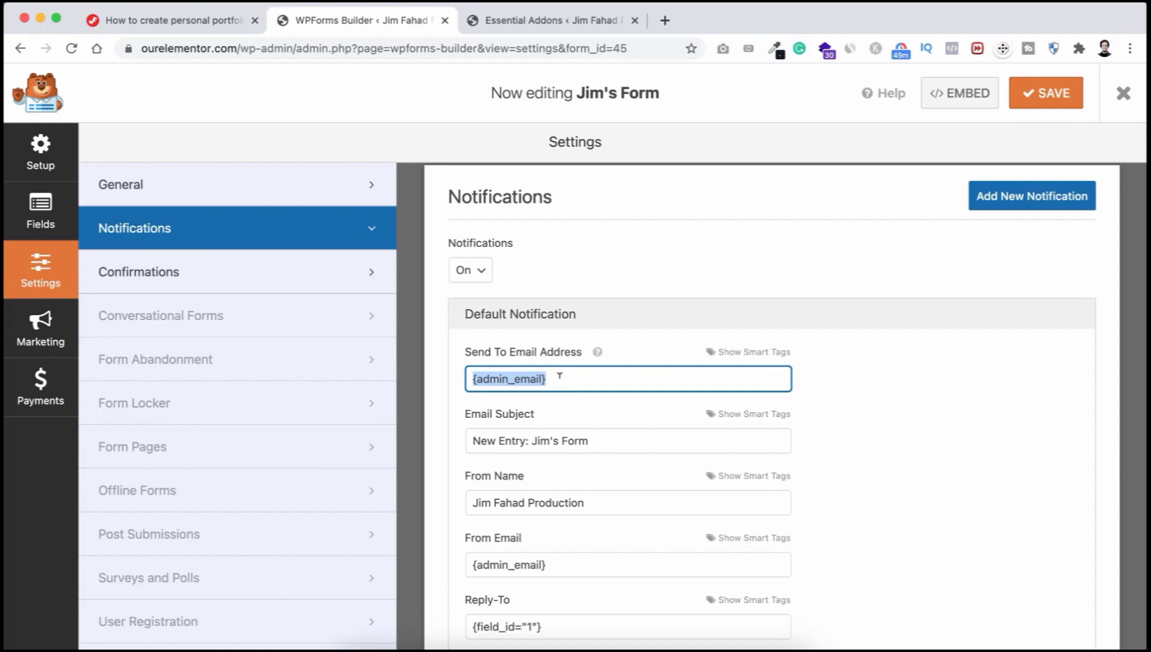
key("BackSpace")
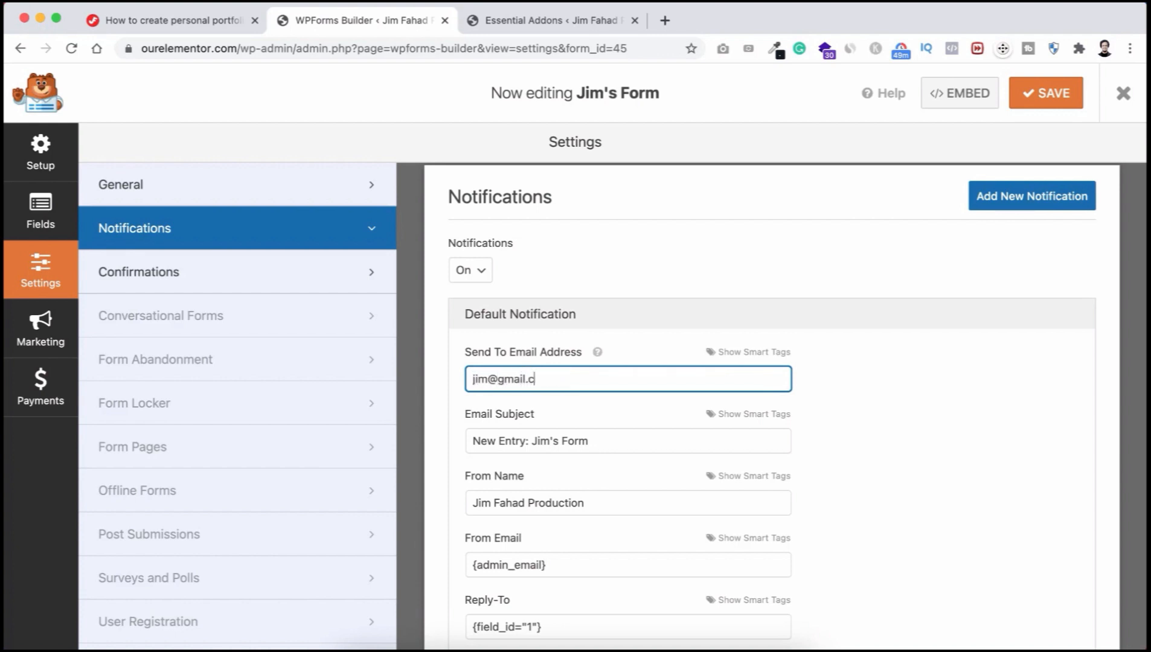
key("super+a")
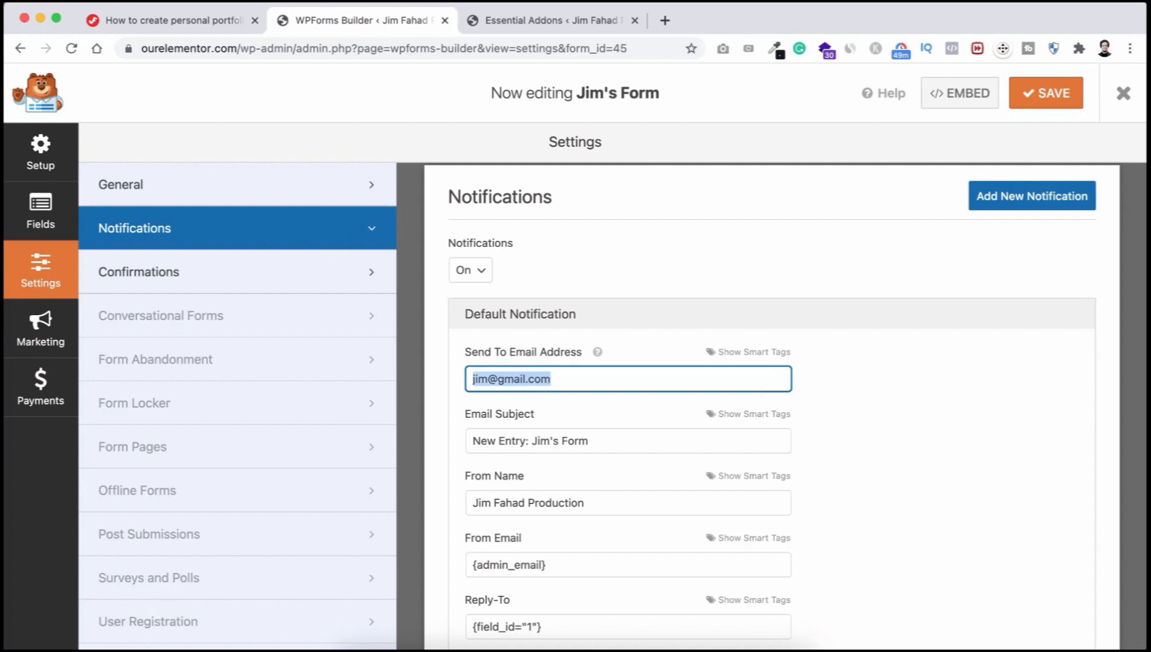
key("BackSpace")
key("super+v")
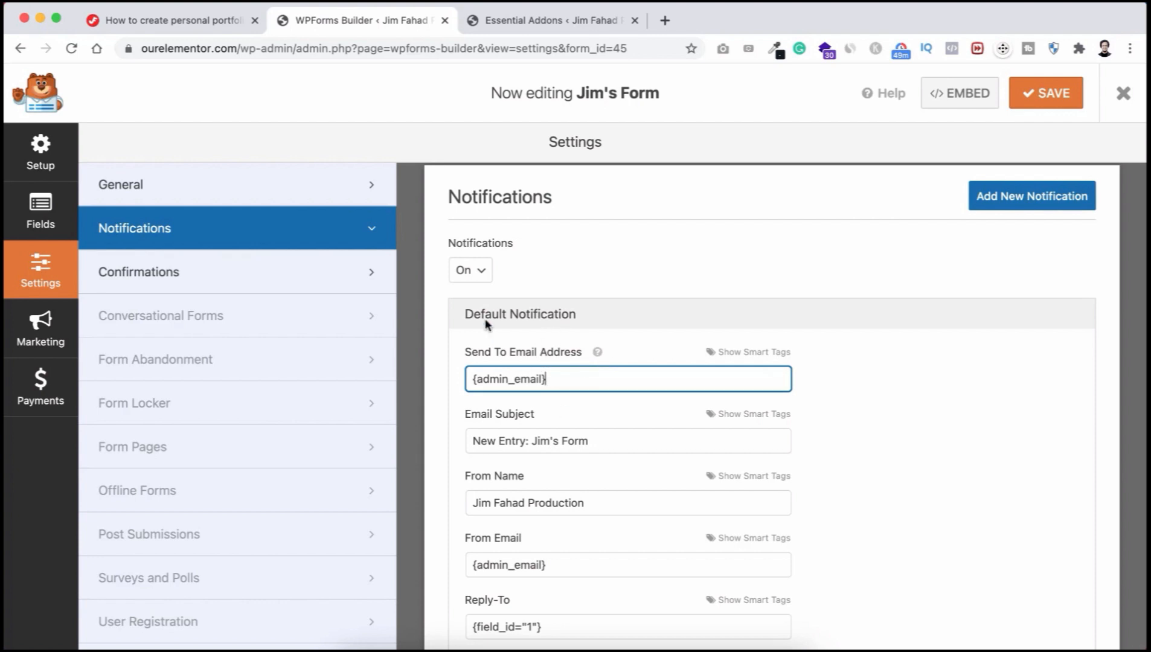
Step: In Confirmations, try the Go to URL (Redirect) type and begin entering a redirect URL
left_click(201, 275)
scroll(444, 343, "down", 1)
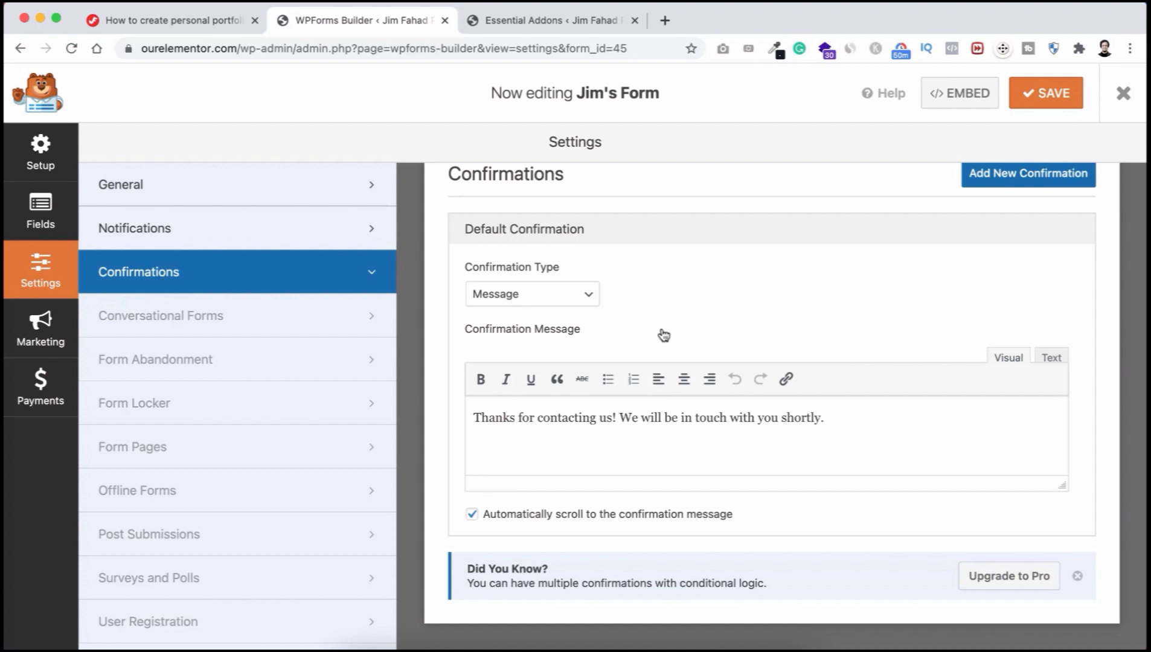
left_click(542, 296)
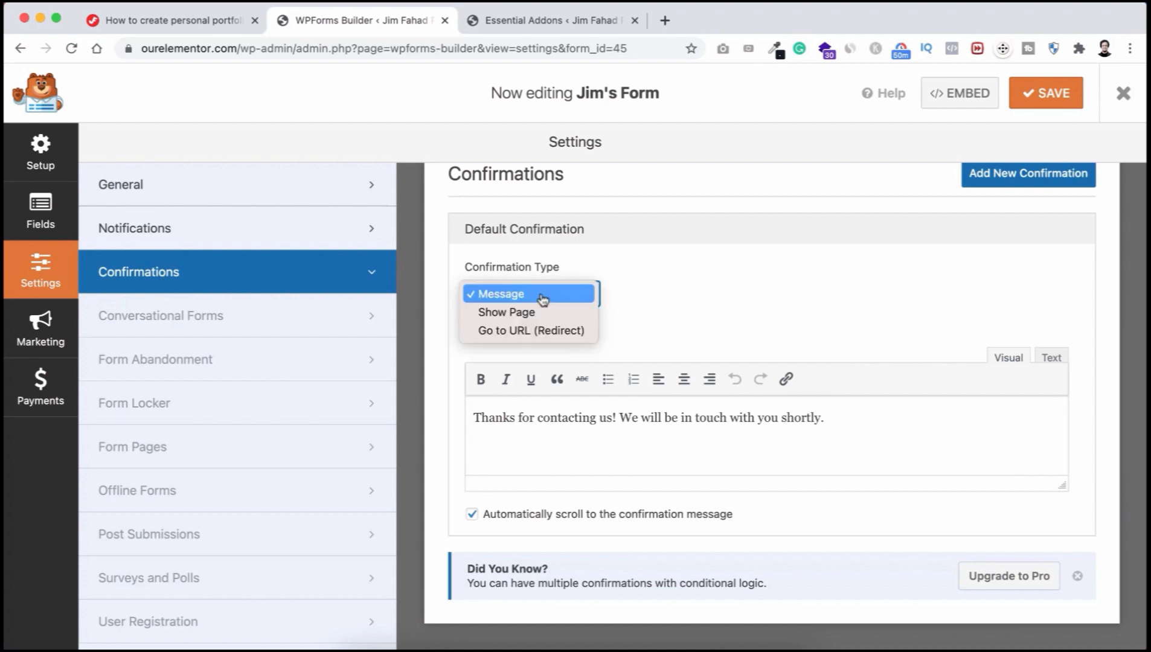
left_click(519, 332)
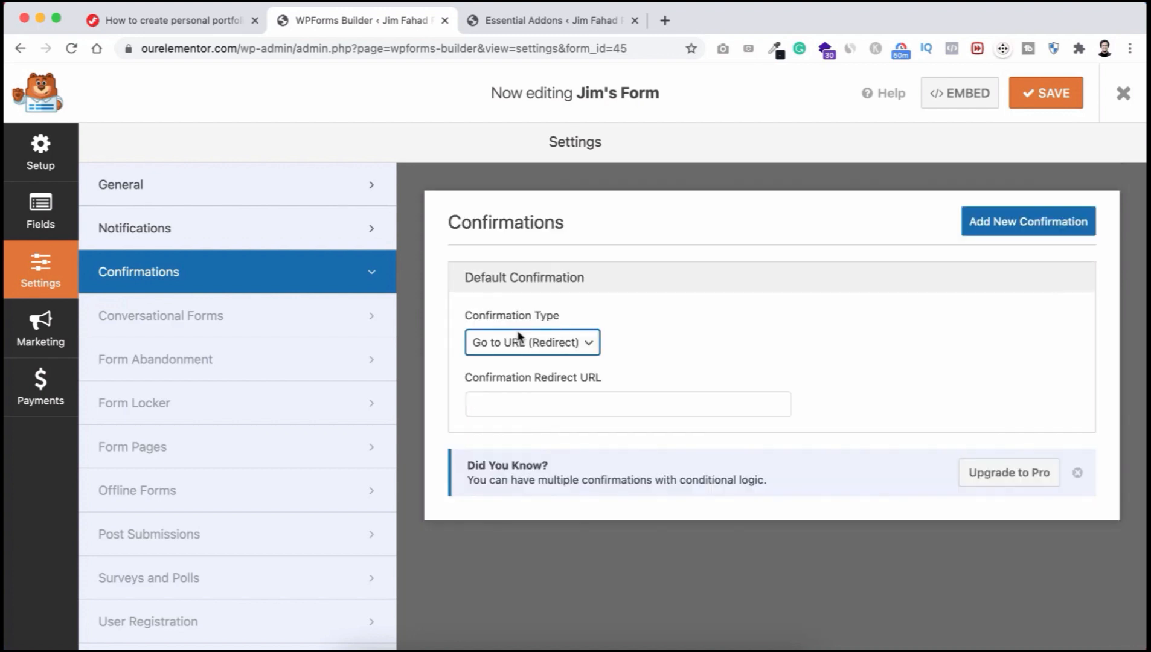
left_click(652, 333)
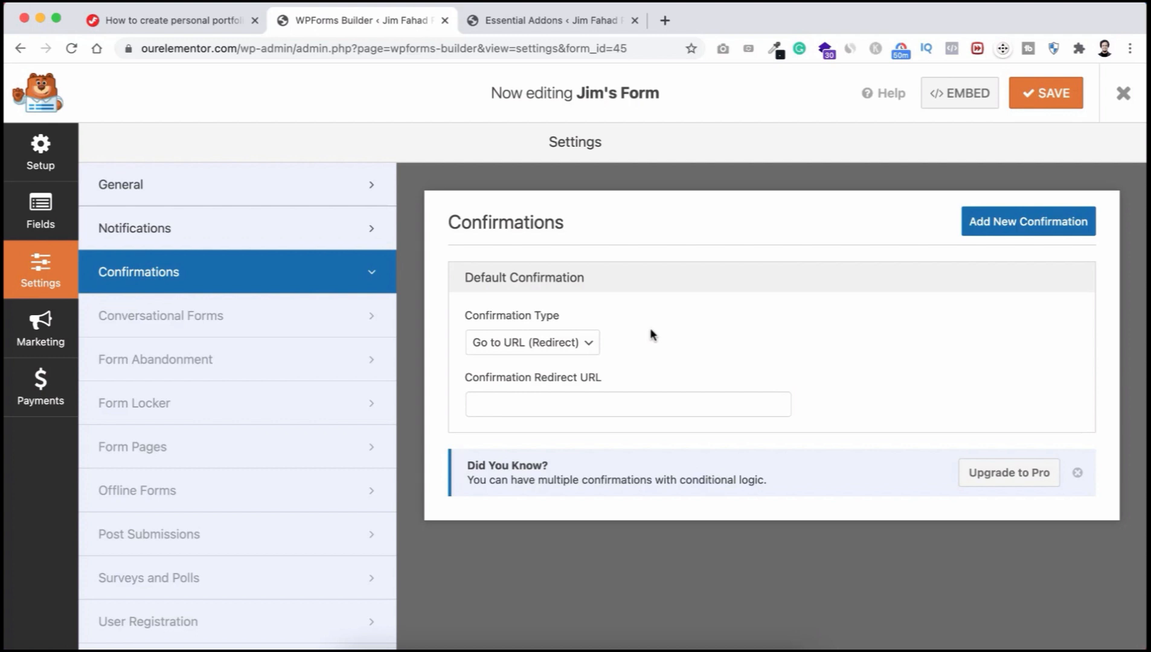
left_click(554, 402)
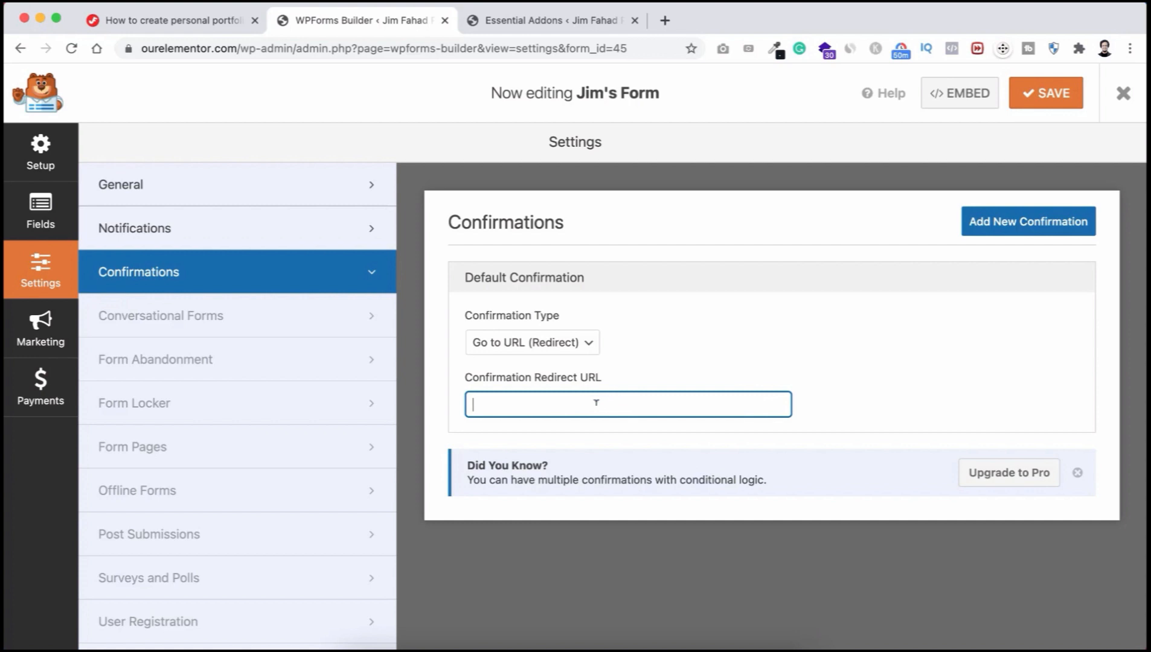
Step: Set the Confirmation Type back to Message, save the form, and close the builder
left_click(584, 343)
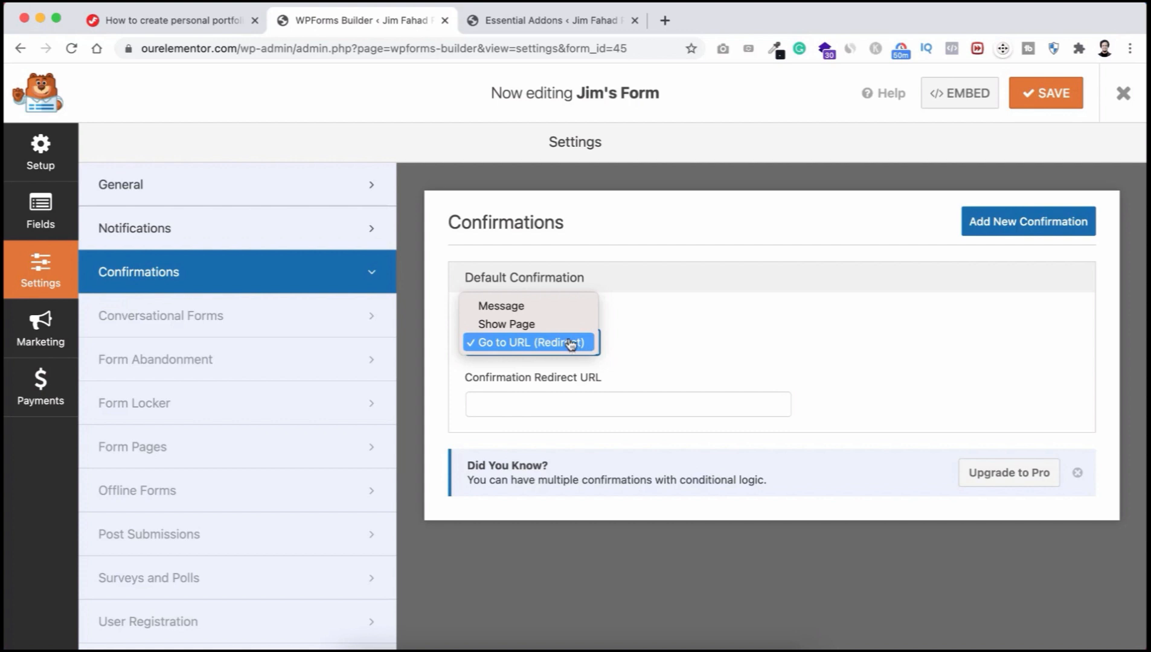
left_click(526, 308)
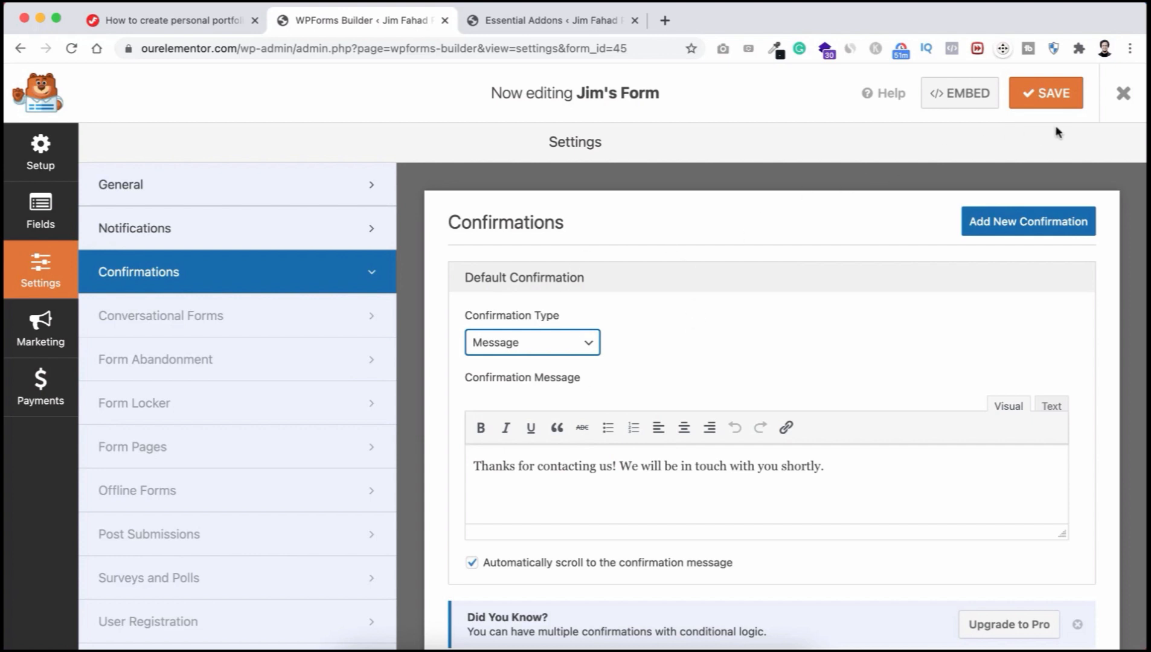
left_click(1055, 92)
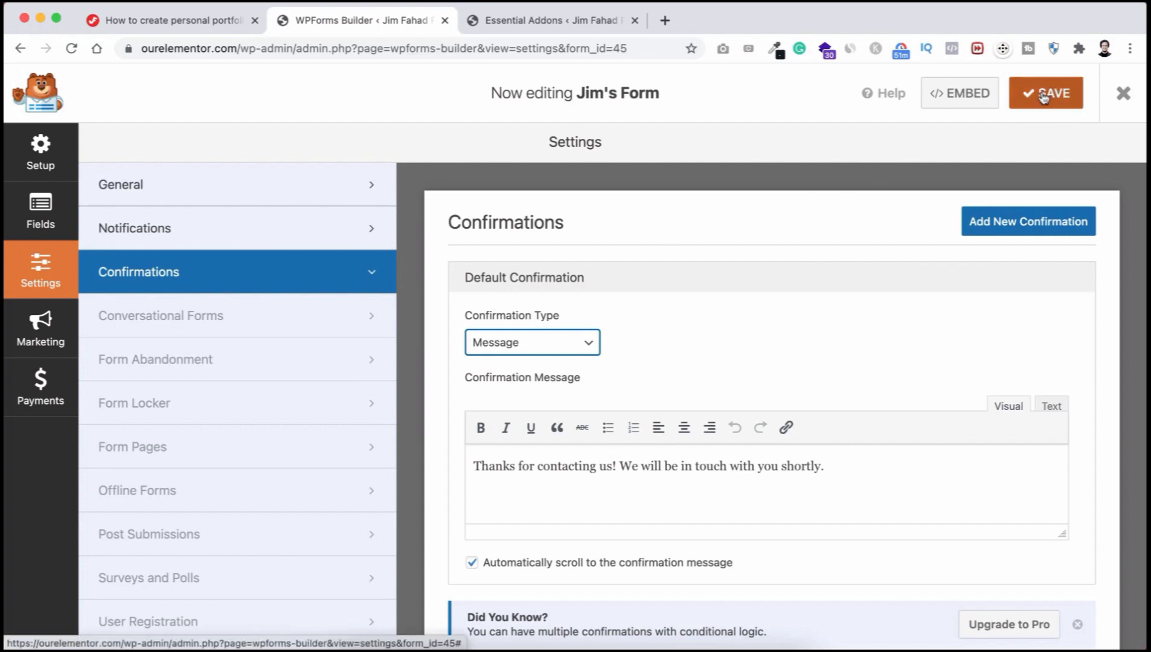
left_click(1123, 97)
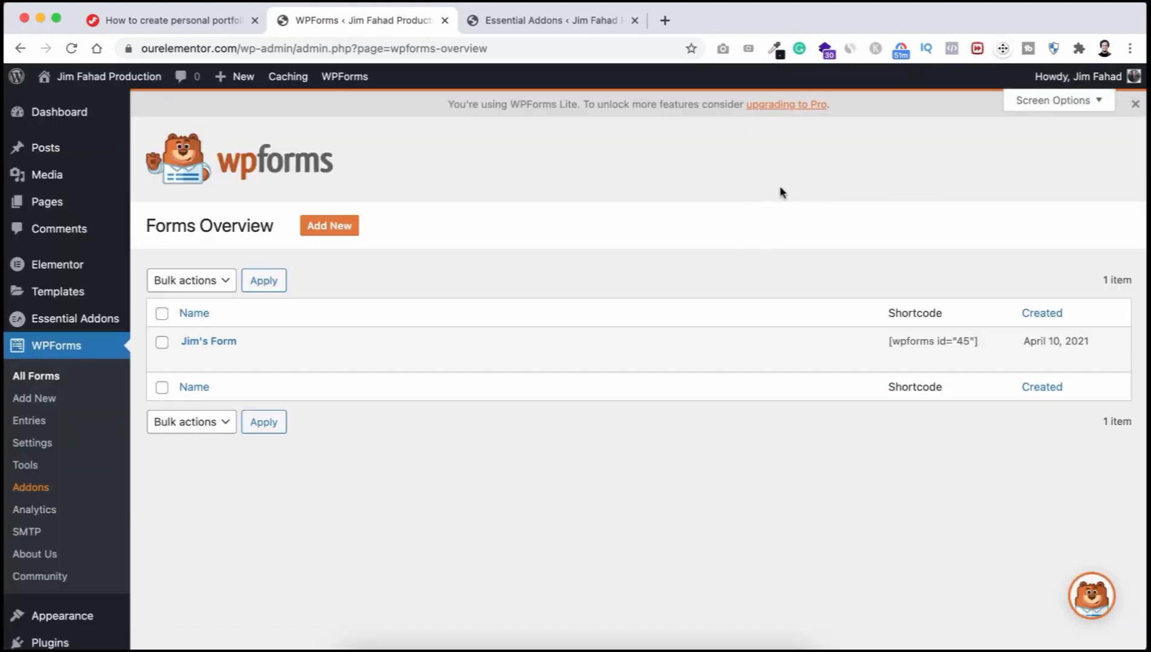
Step: Visit the live site from the admin bar and open the home page in Elementor
mouse_move(87, 77)
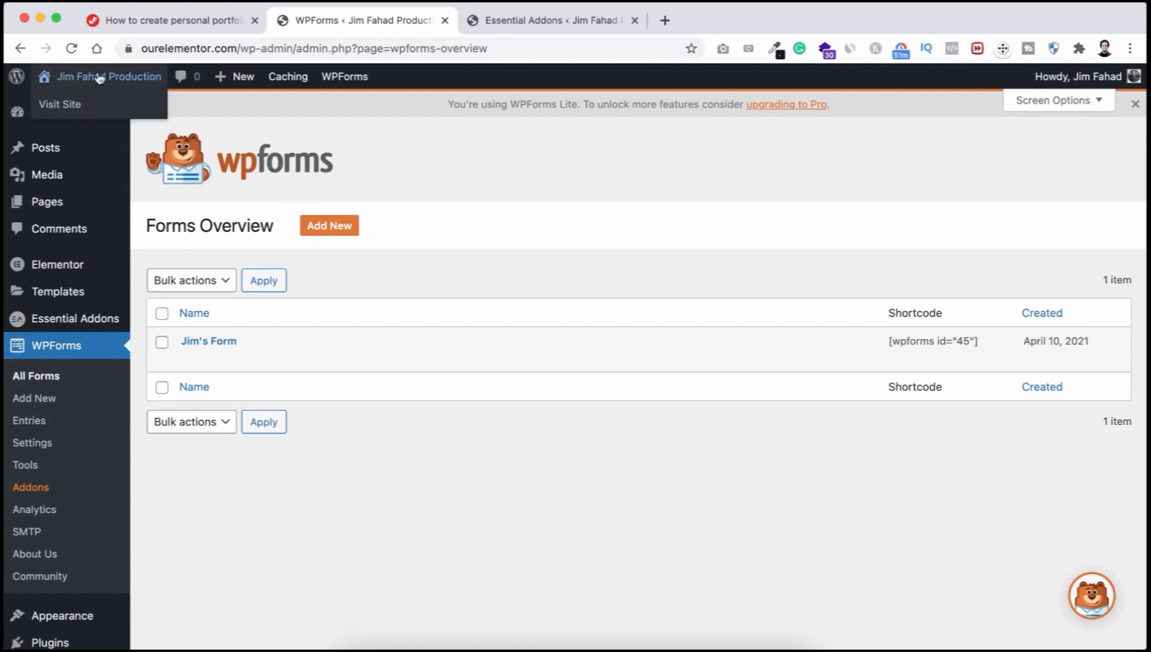
left_click(71, 106)
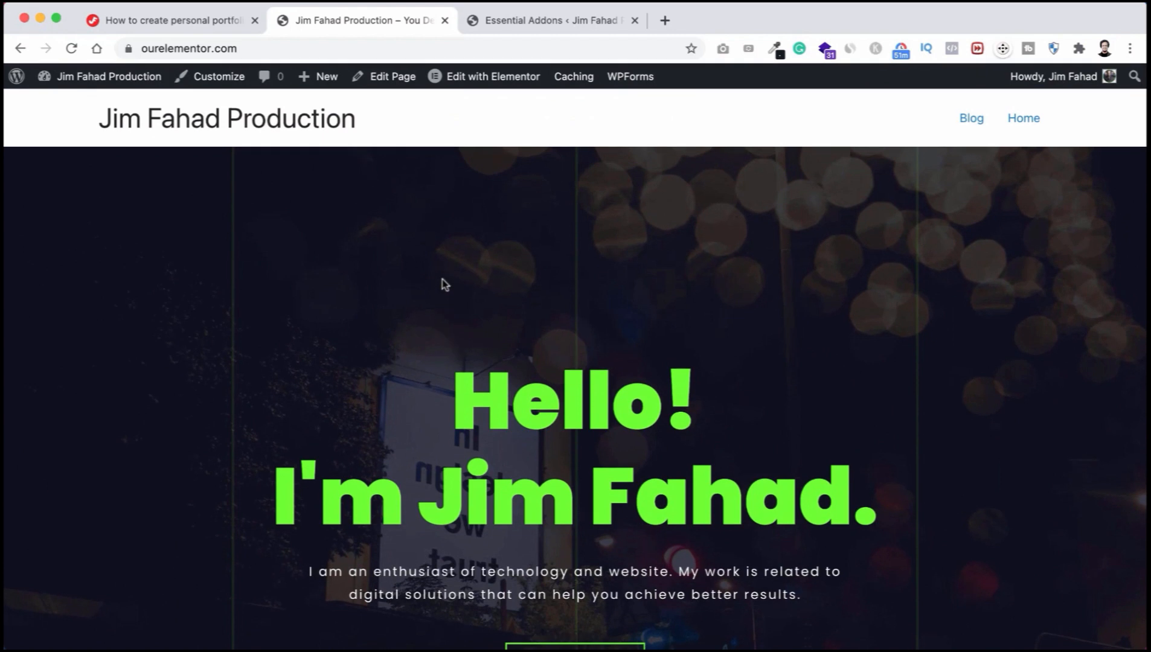
left_click(482, 83)
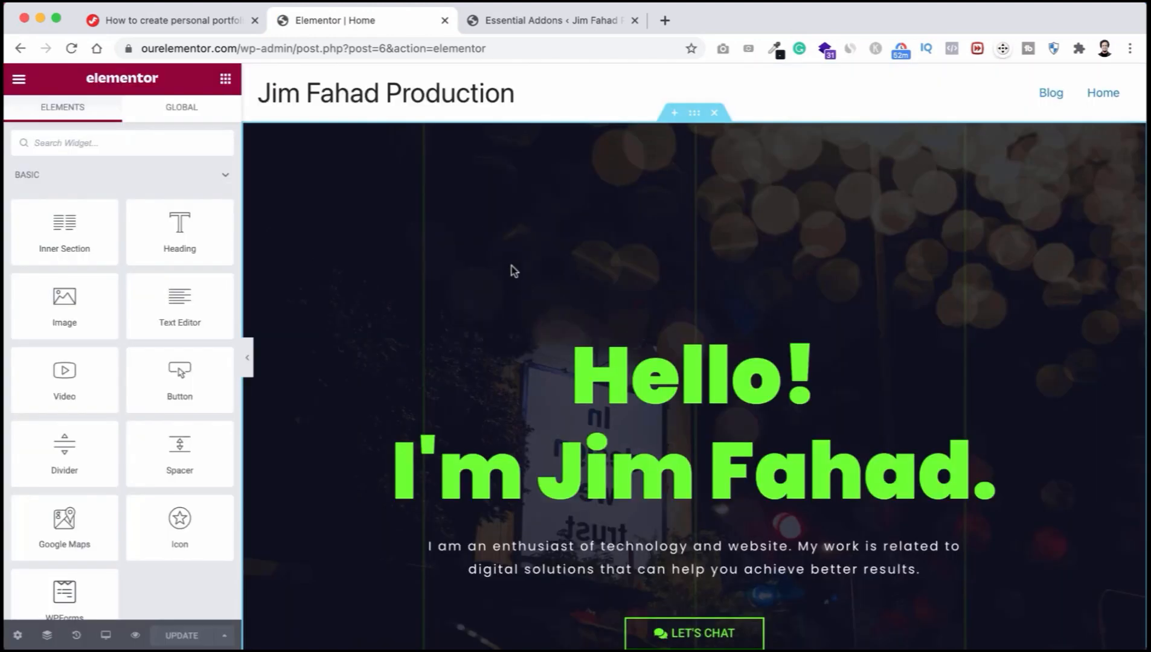
Step: Set the WPForms widget under Let's Talk? to display Jim's Form
scroll(551, 436, "down", 20)
scroll(552, 435, "down", 20)
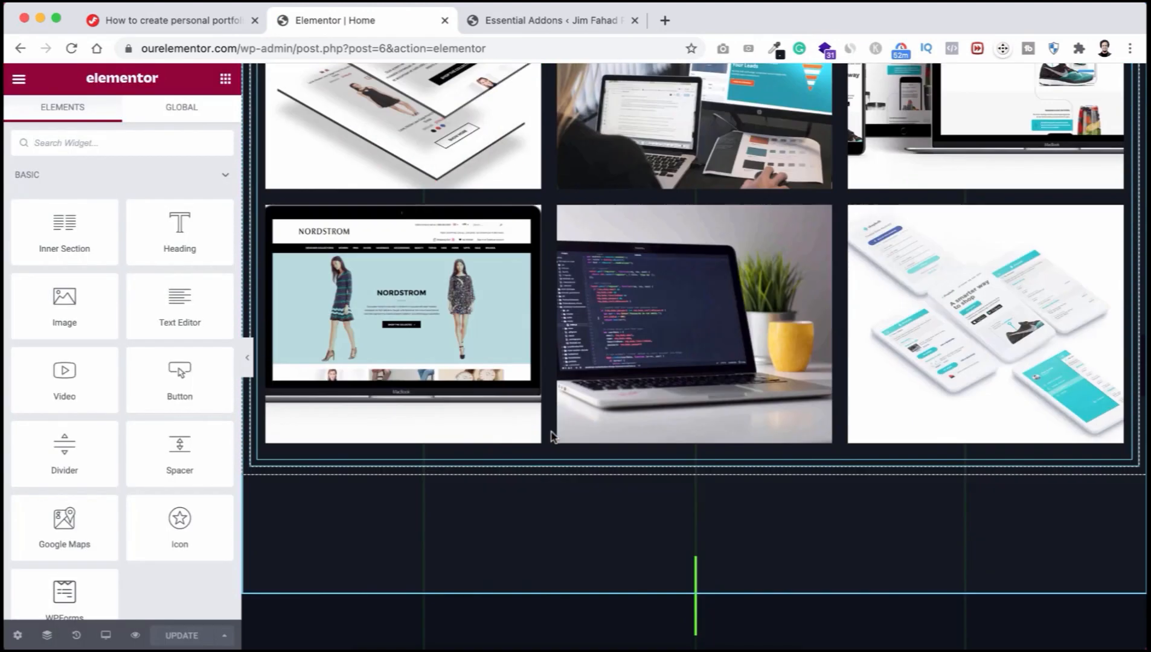
scroll(552, 436, "down", 6)
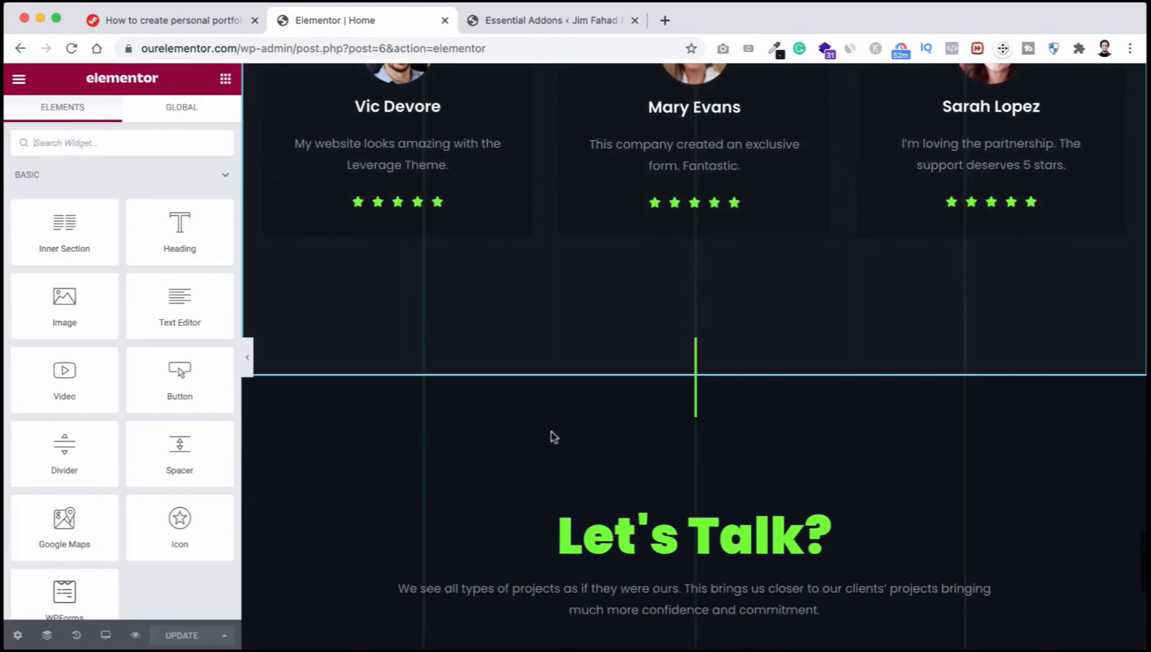
scroll(551, 436, "up", 1)
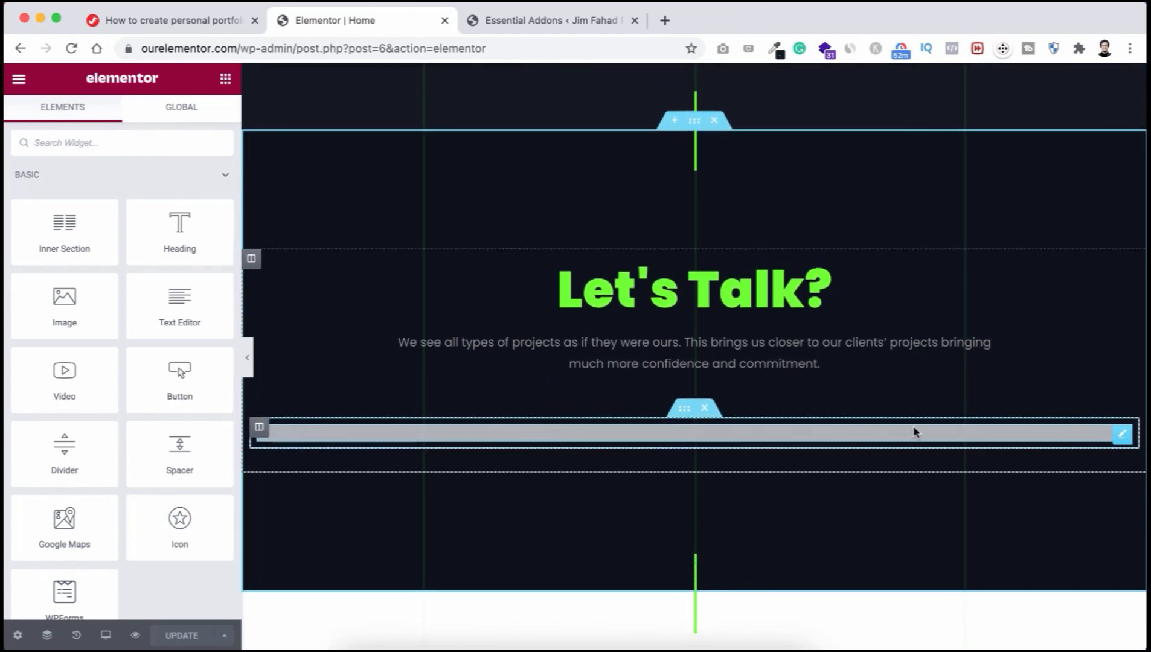
left_click(848, 436)
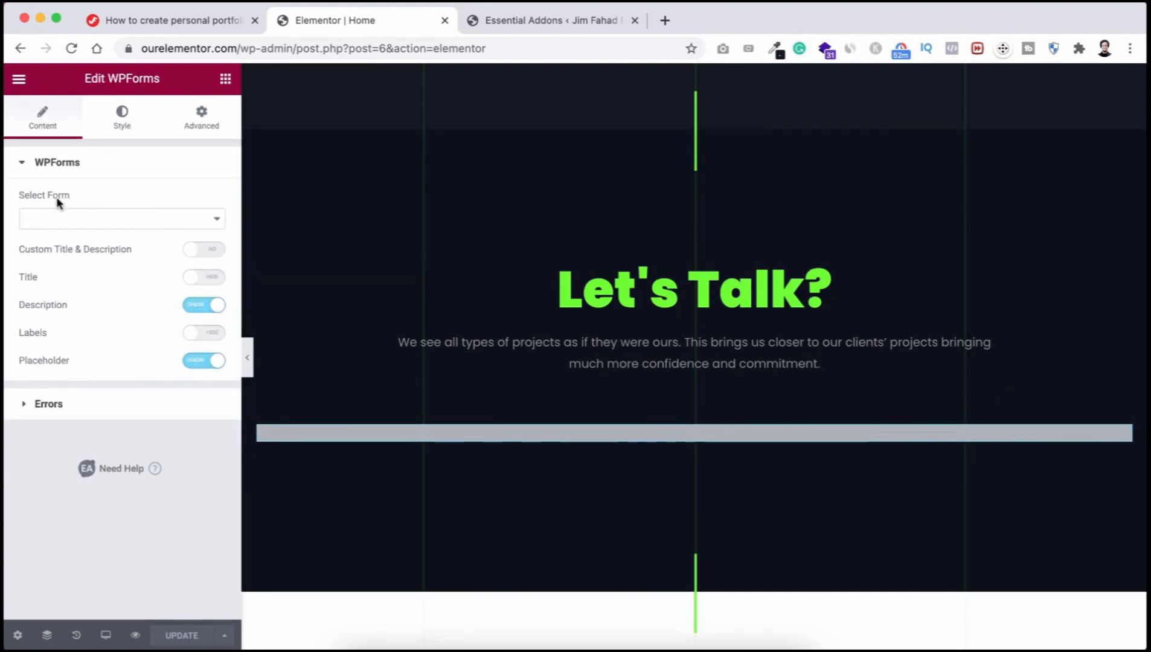
left_click(98, 219)
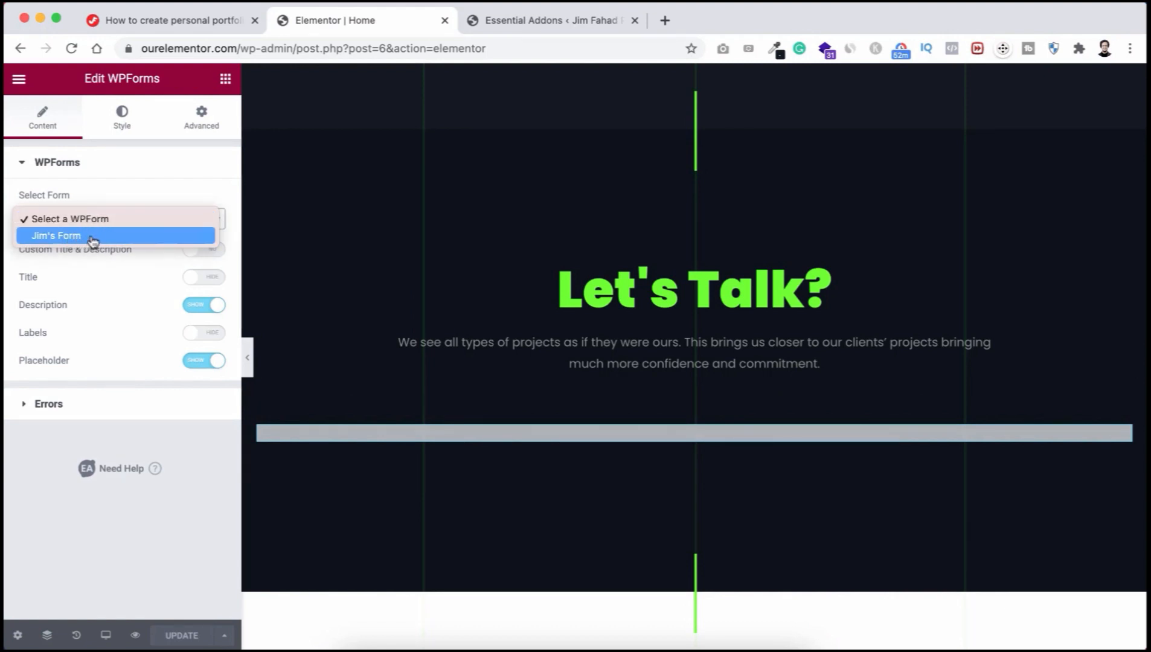
left_click(93, 236)
Step: Update the page to save the form change
scroll(334, 300, "down", 3)
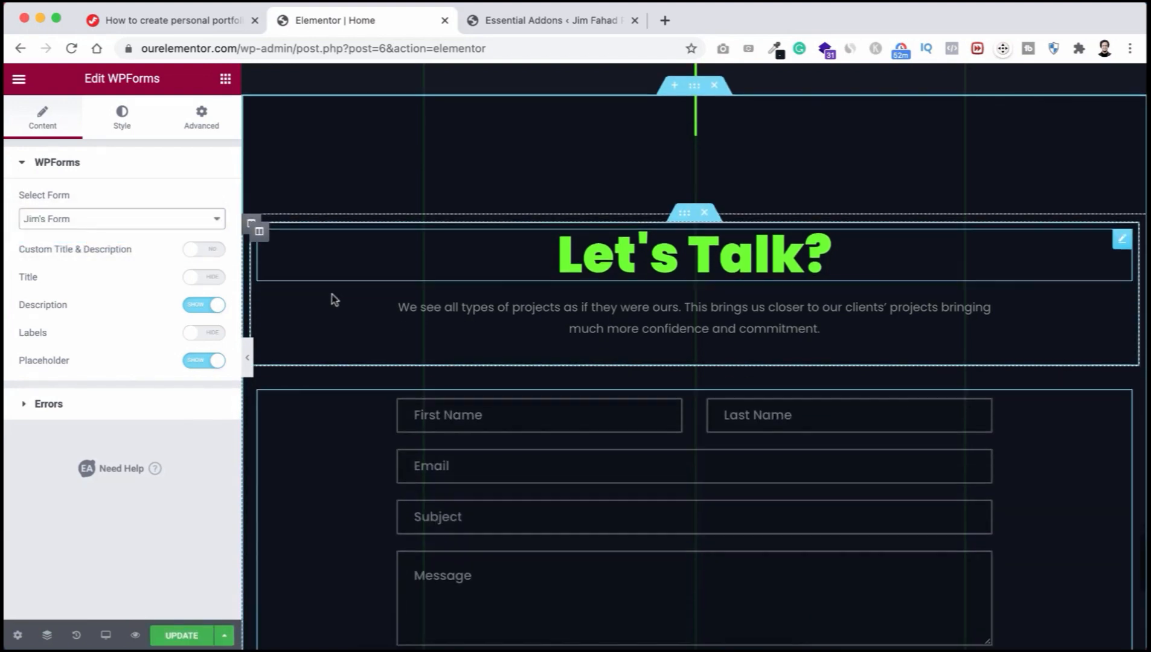
scroll(332, 295, "down", 1)
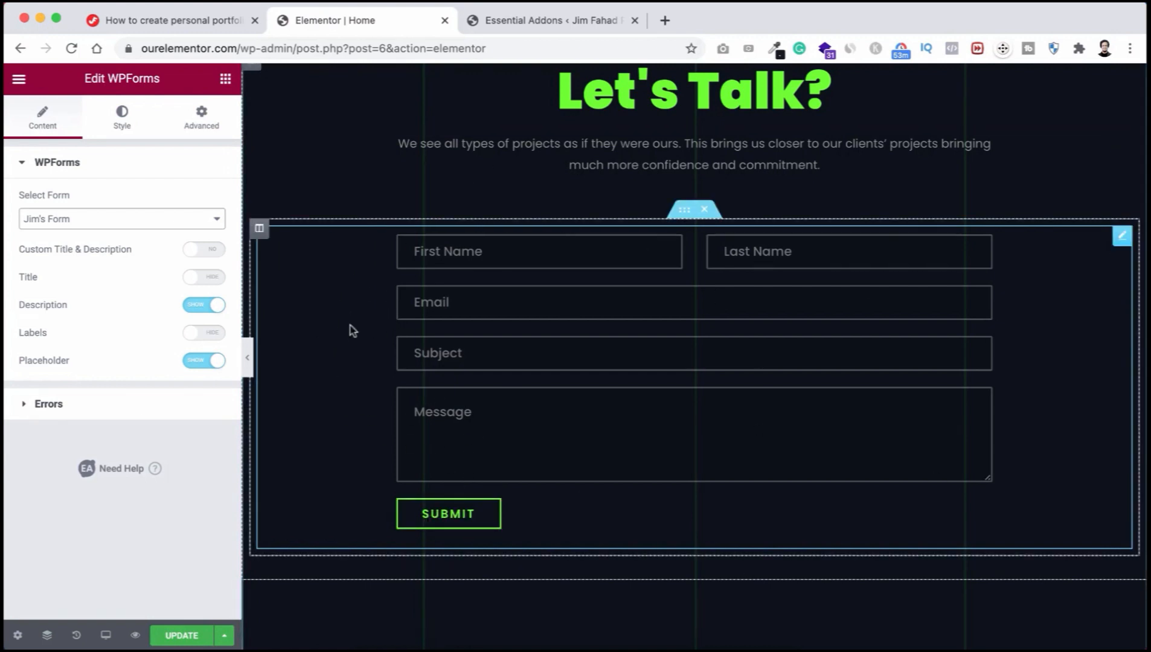
left_click(183, 637)
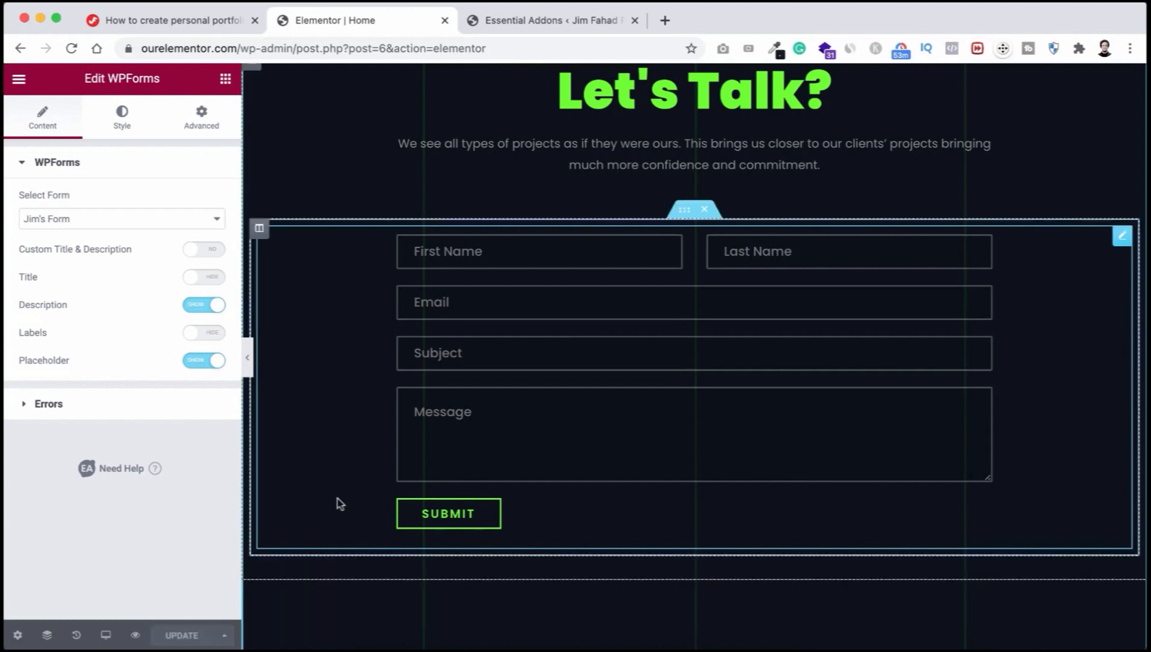
scroll(338, 501, "down", 3)
scroll(340, 503, "down", 3)
scroll(338, 503, "up", 20)
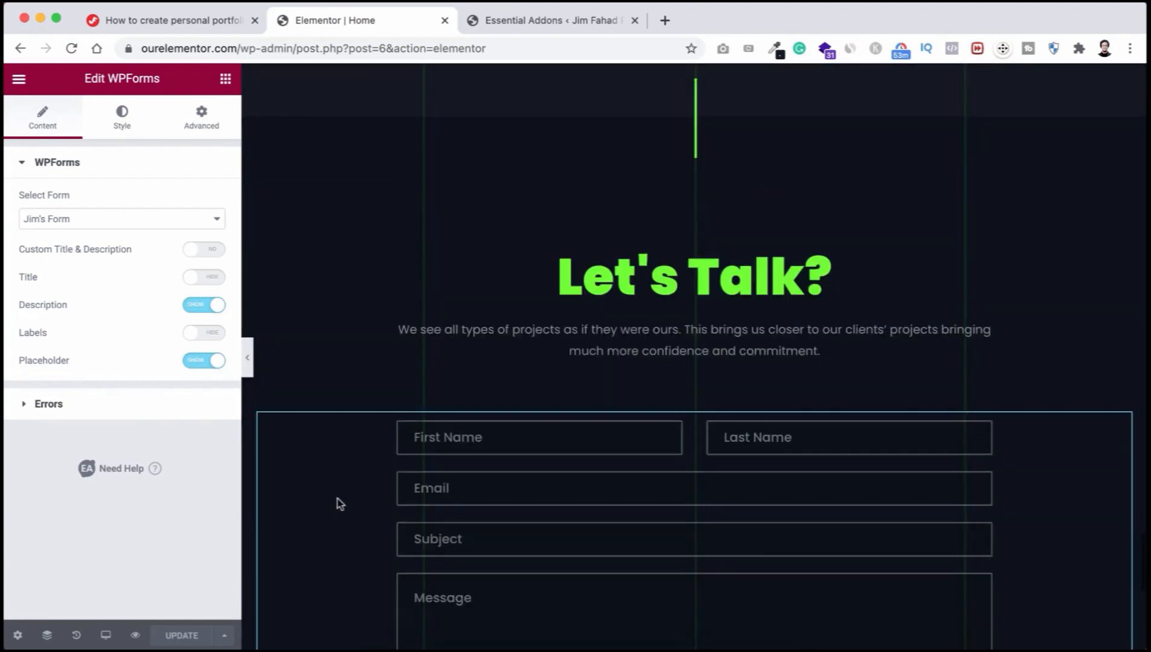
scroll(338, 503, "up", 10)
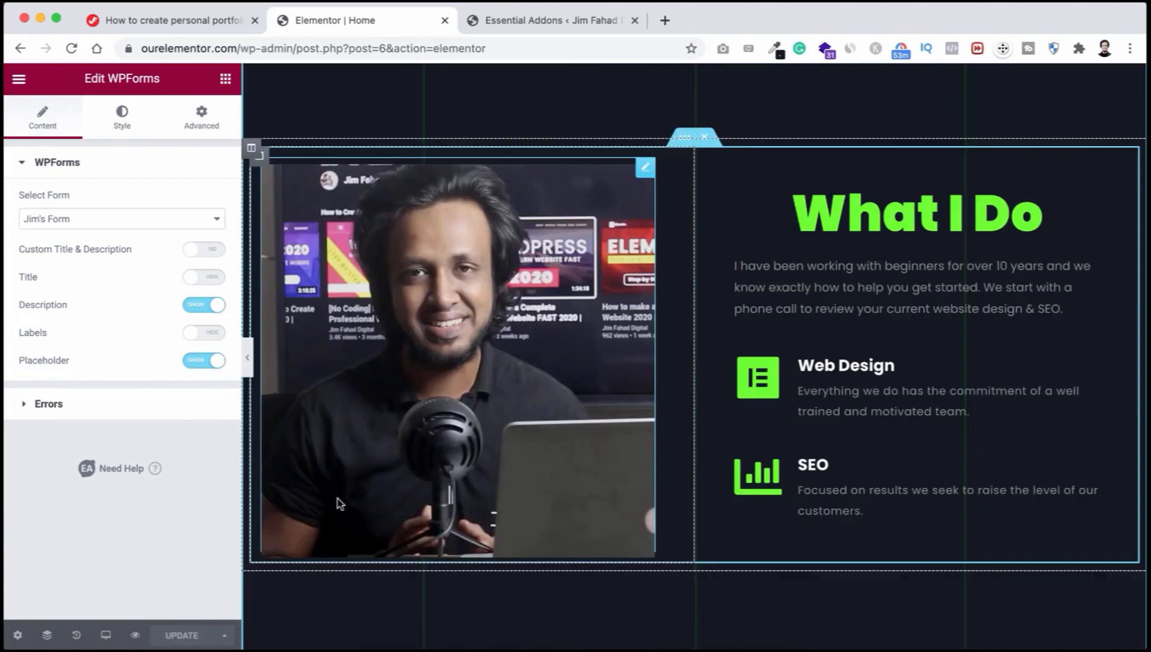
scroll(714, 213, "up", 10)
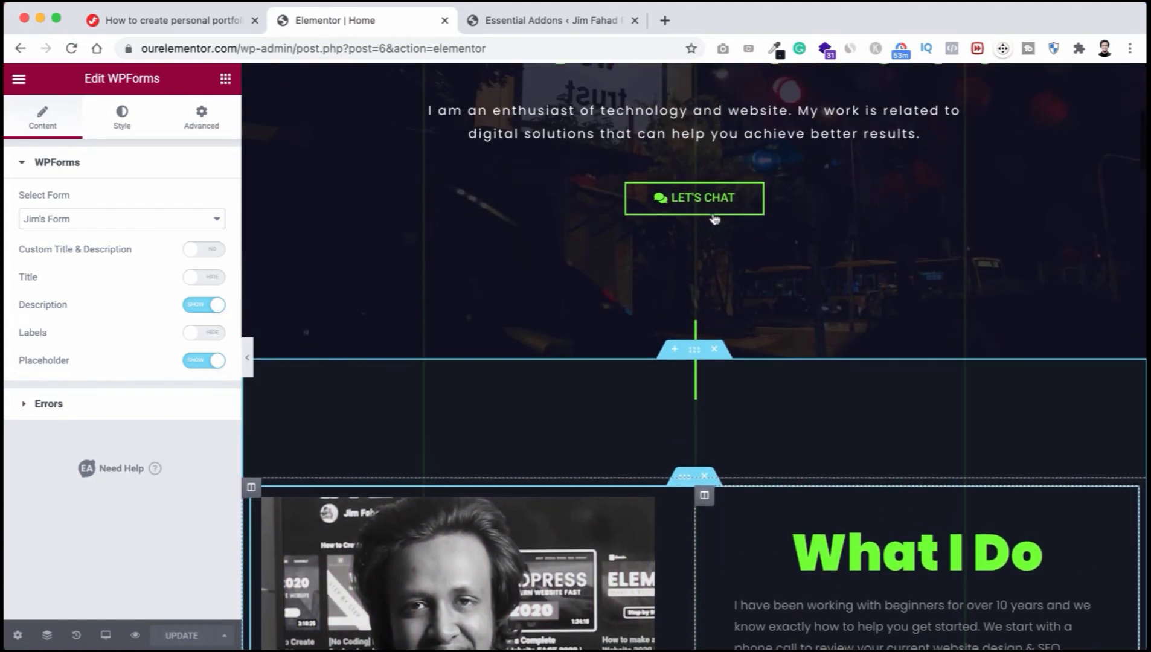
scroll(714, 209, "up", 2)
scroll(713, 209, "down", 2)
scroll(713, 209, "down", 2)
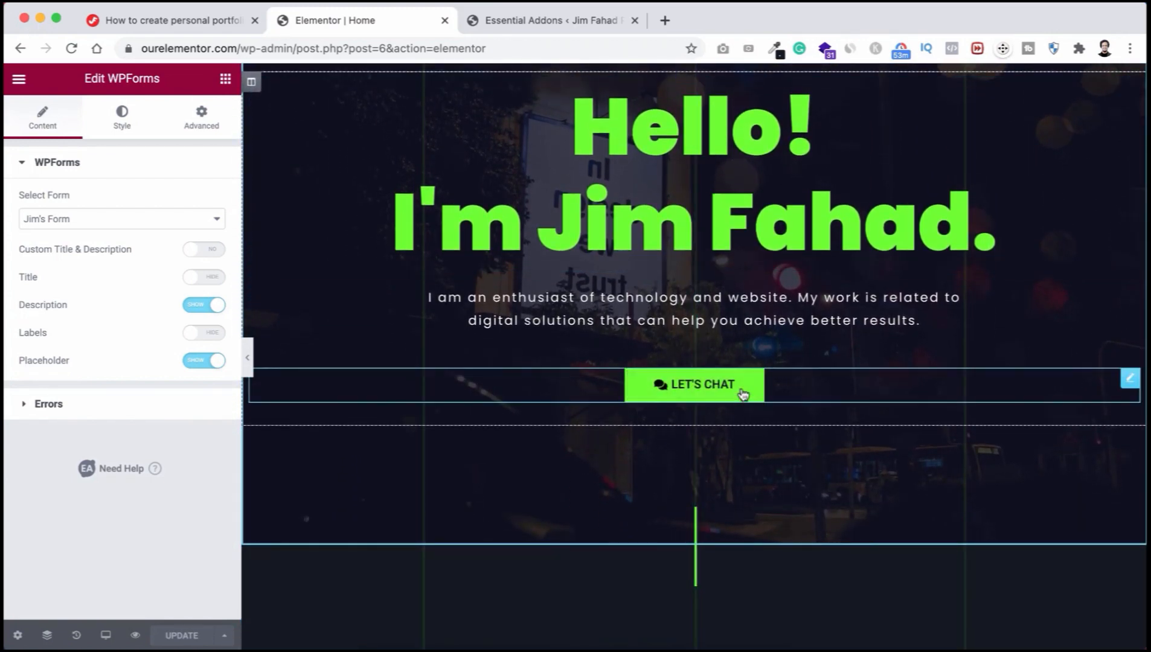
scroll(752, 509, "down", 20)
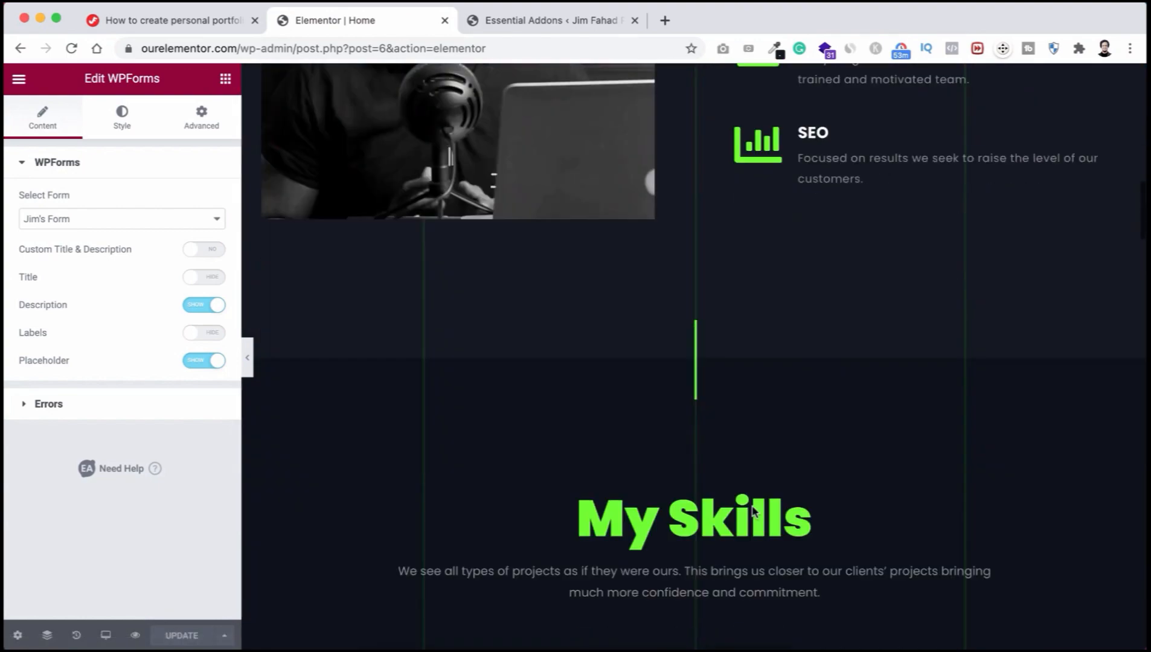
scroll(752, 512, "down", 20)
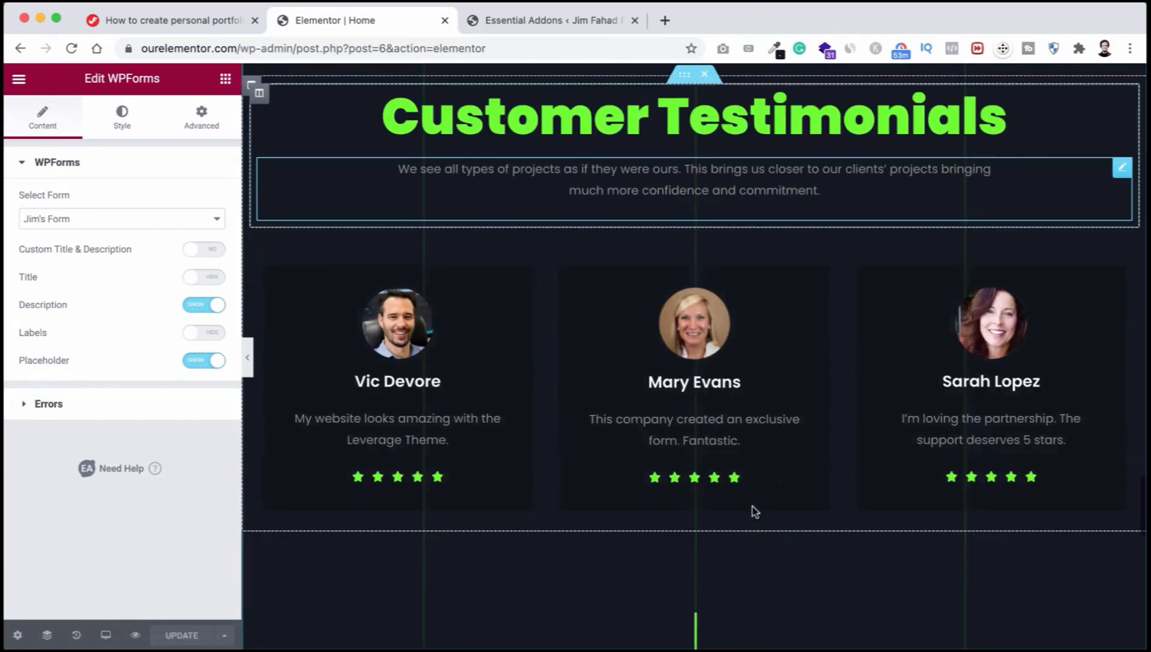
scroll(753, 503, "down", 3)
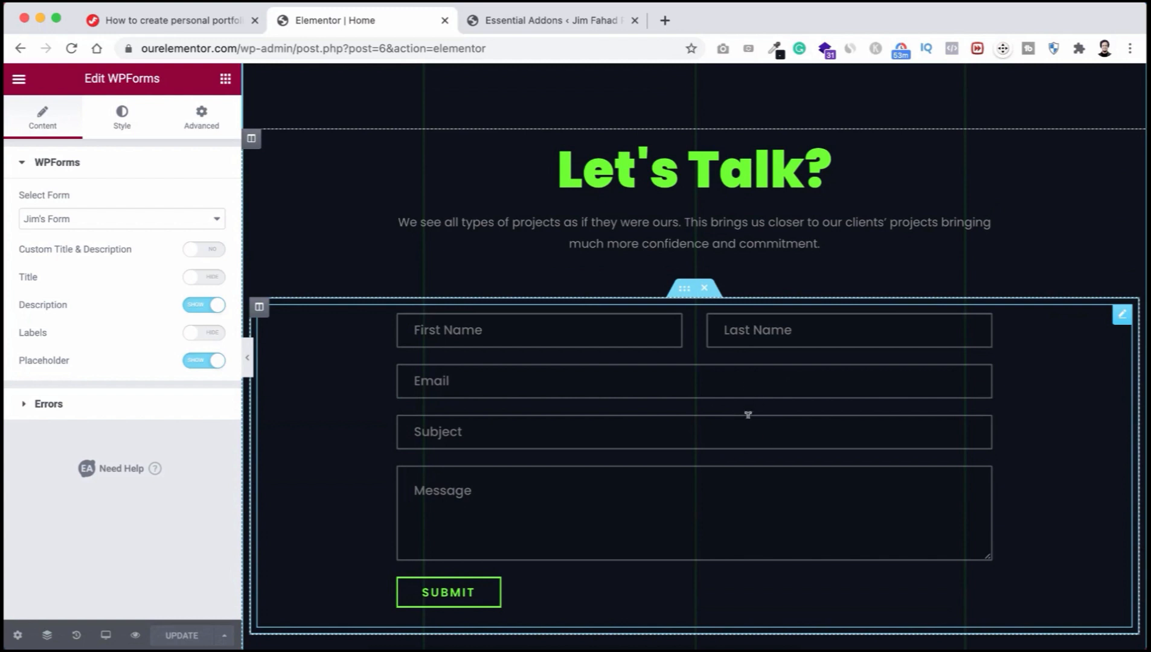
scroll(752, 290, "up", 2)
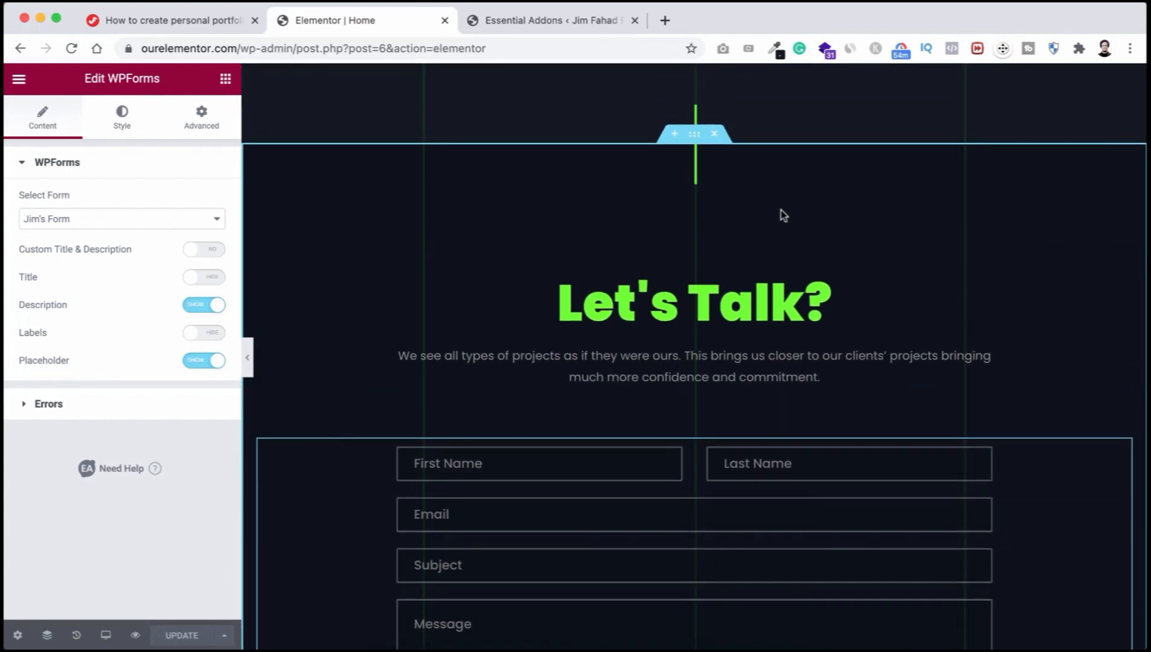
scroll(781, 211, "down", 1)
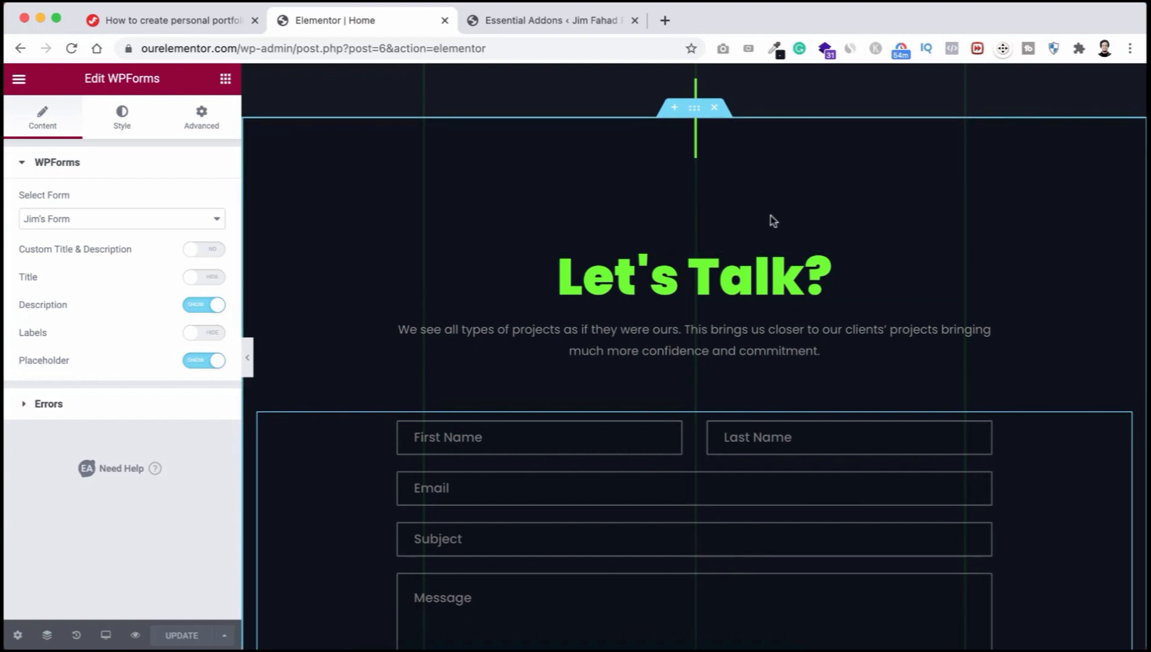
scroll(770, 215, "up", 1)
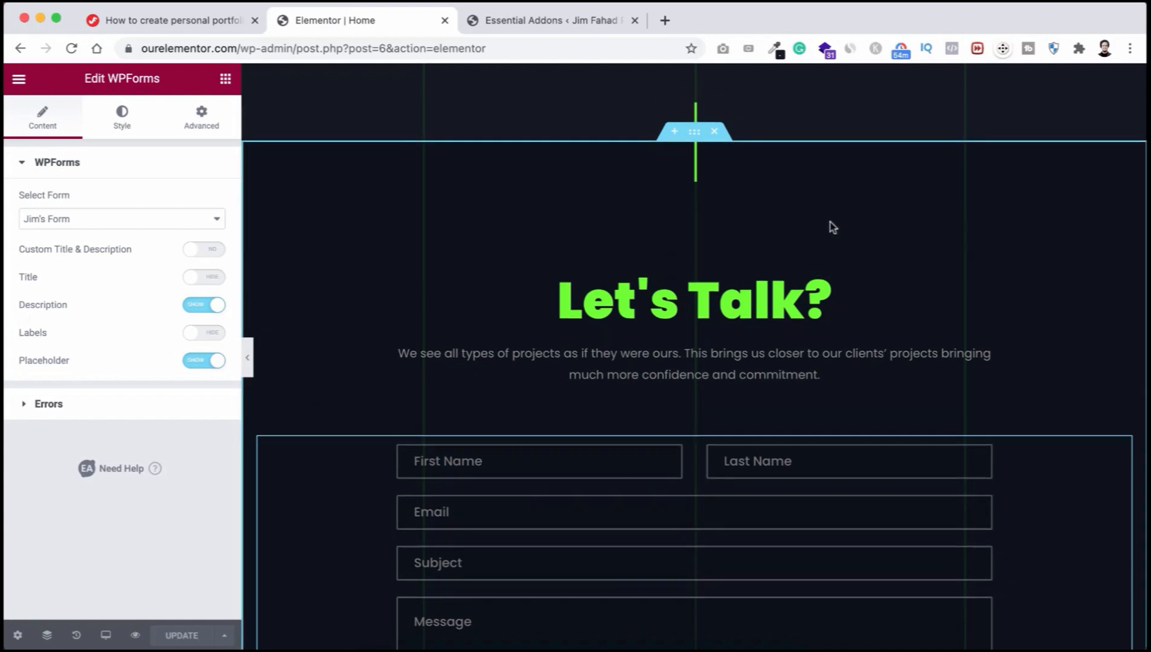
Step: Enter contact as the Let's Talk? section's CSS ID in its Advanced settings
left_click(695, 138)
left_click(47, 121)
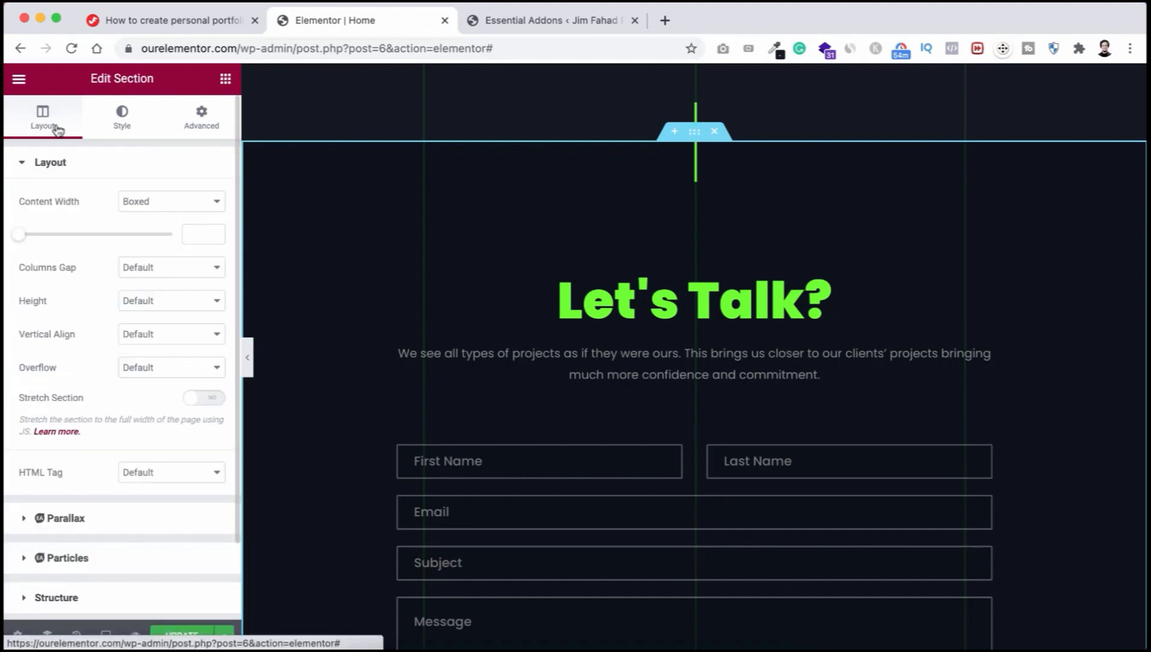
left_click(199, 122)
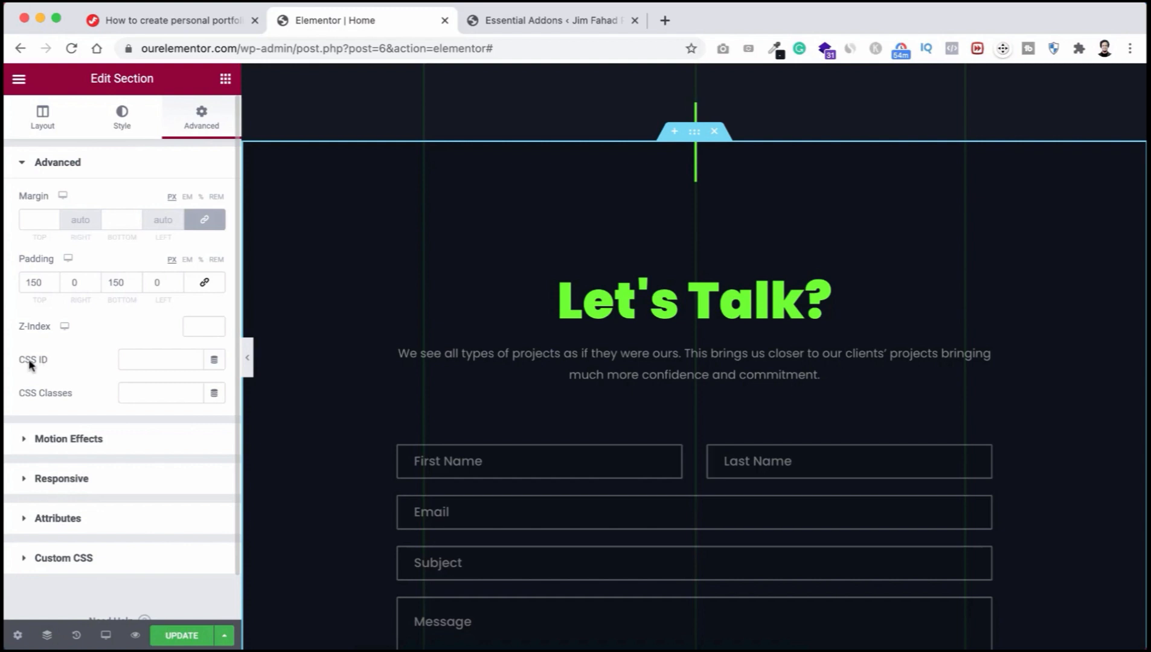
left_click(141, 356)
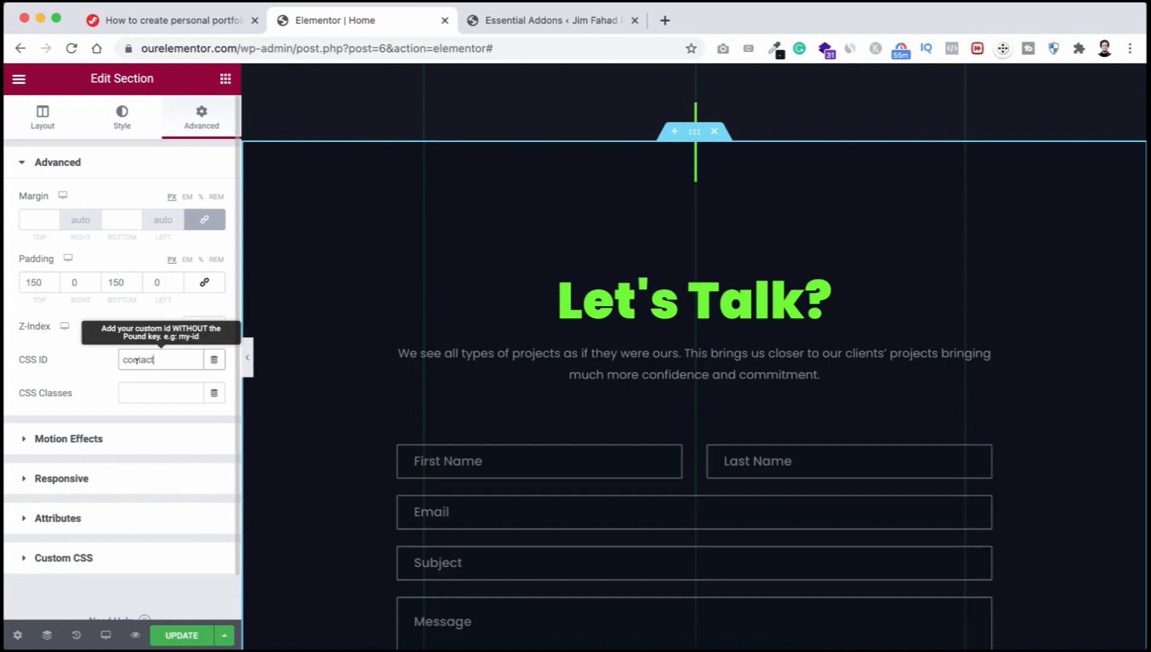
double_click(137, 358)
scroll(495, 283, "up", 10)
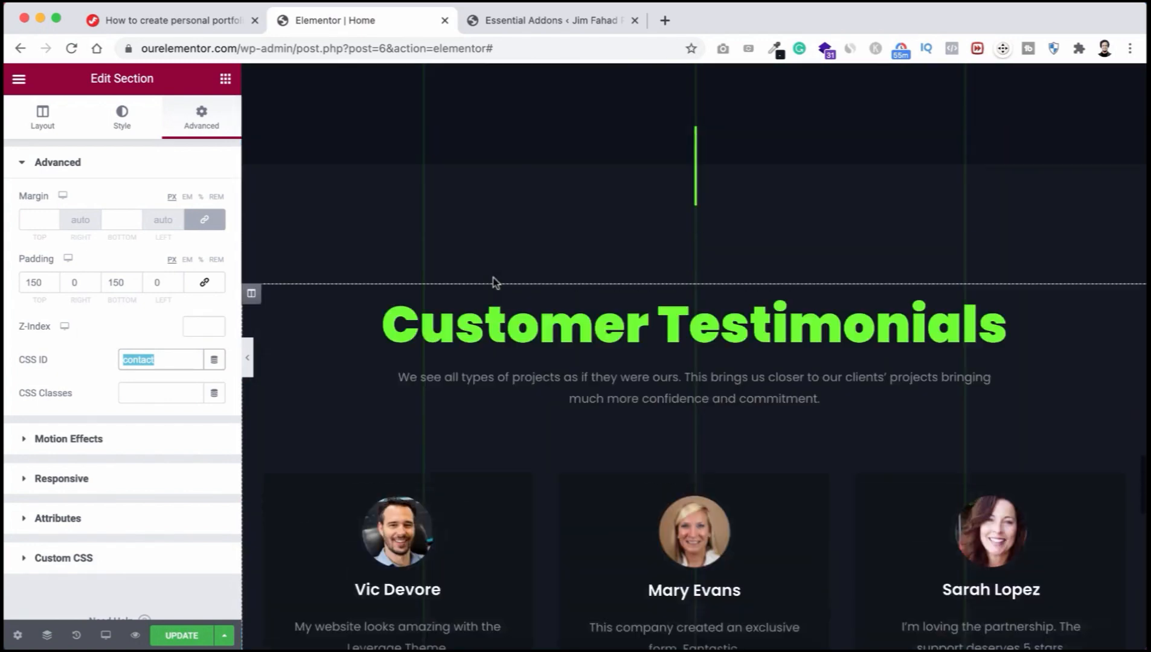
scroll(493, 280, "up", 15)
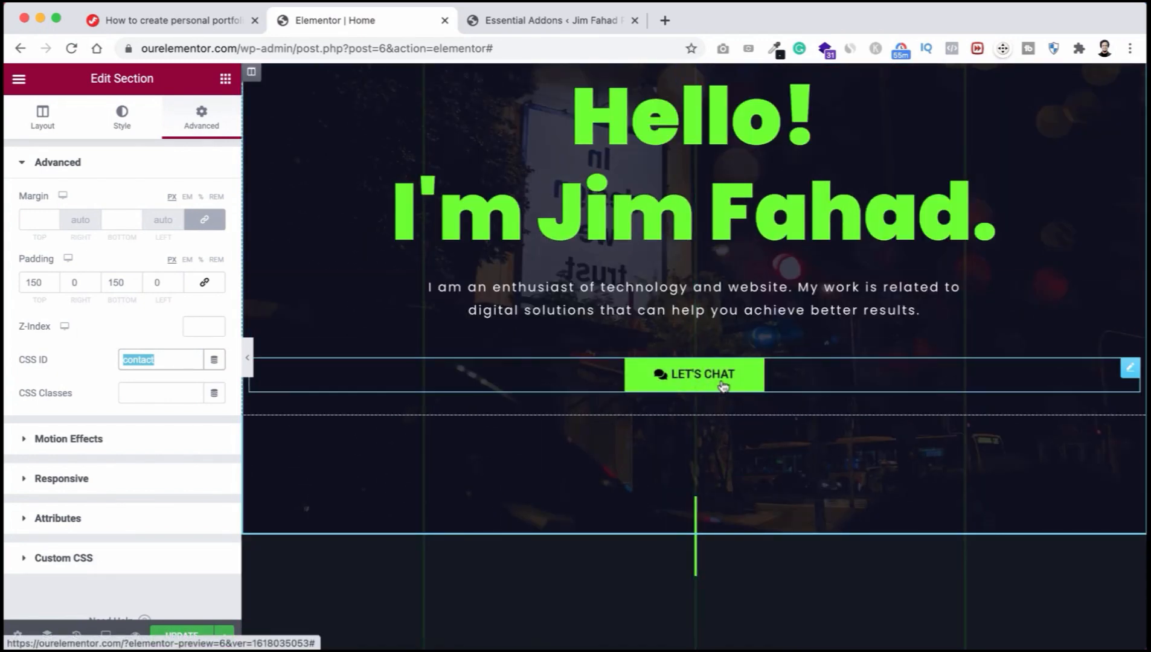
Step: Set the LET'S CHAT button's link to #contact
left_click(740, 383)
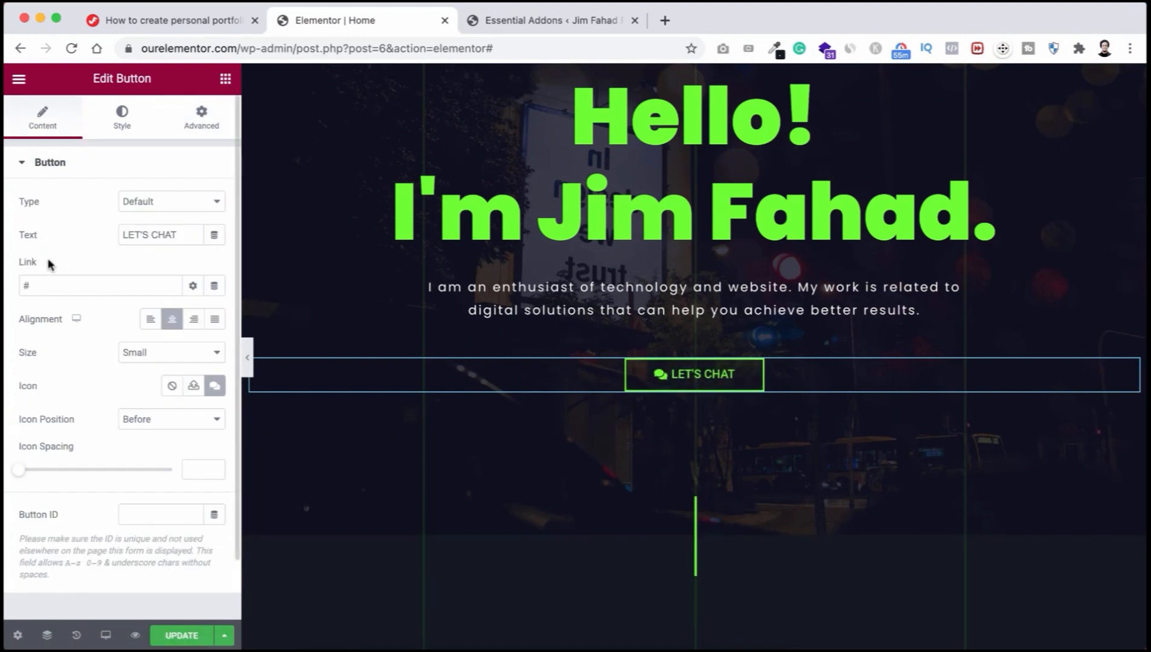
left_click(35, 284)
type("contact")
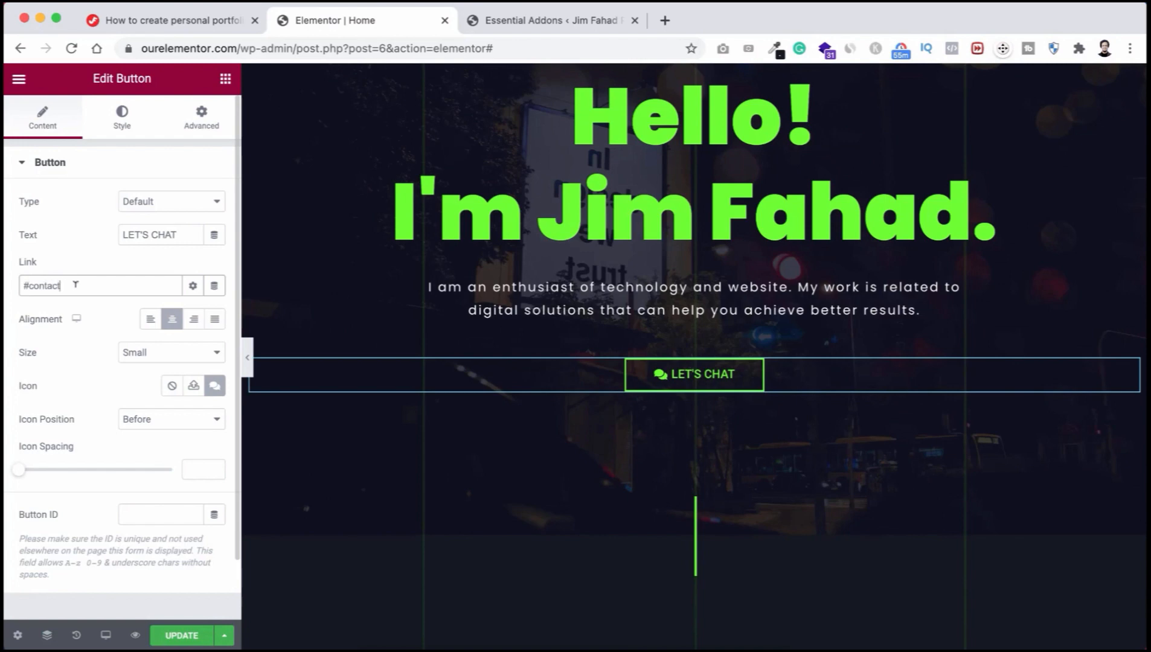
scroll(578, 428, "up", 1)
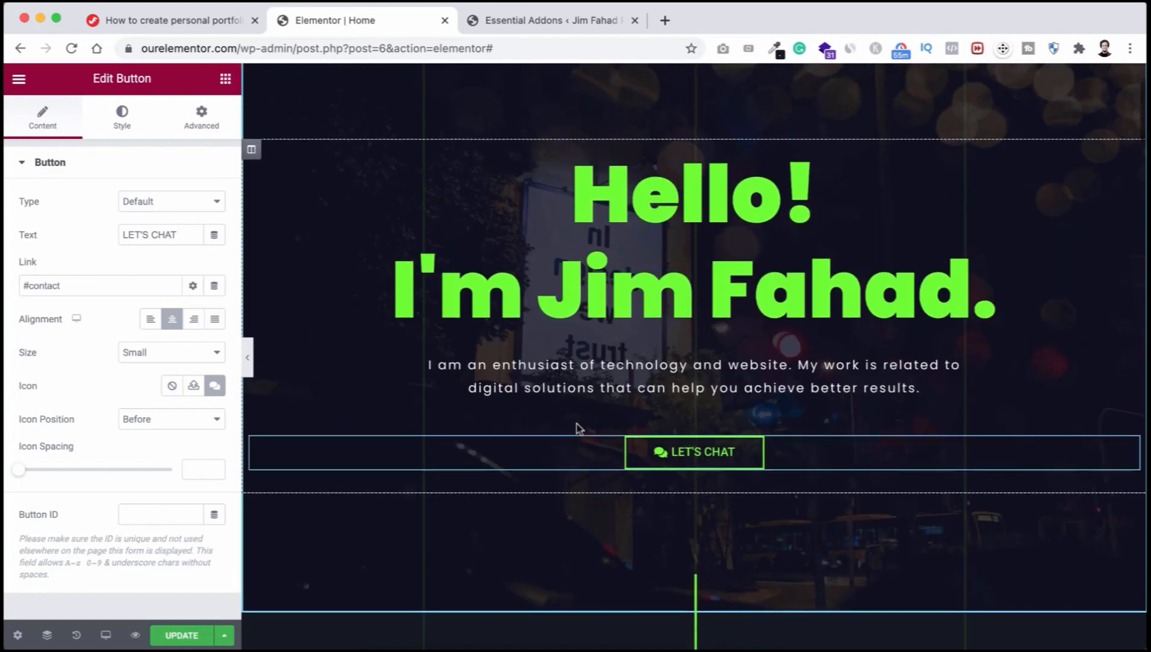
scroll(578, 429, "down", 1)
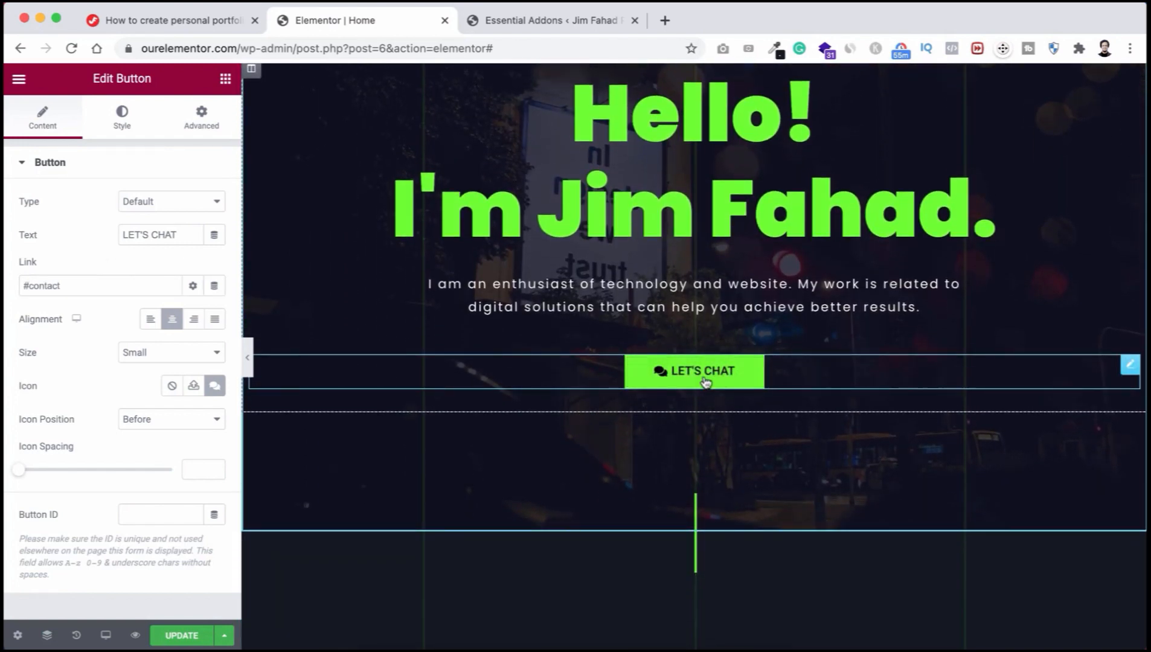
Step: Test on the canvas that LET'S CHAT jumps to the Let's Talk? form
left_click(744, 373)
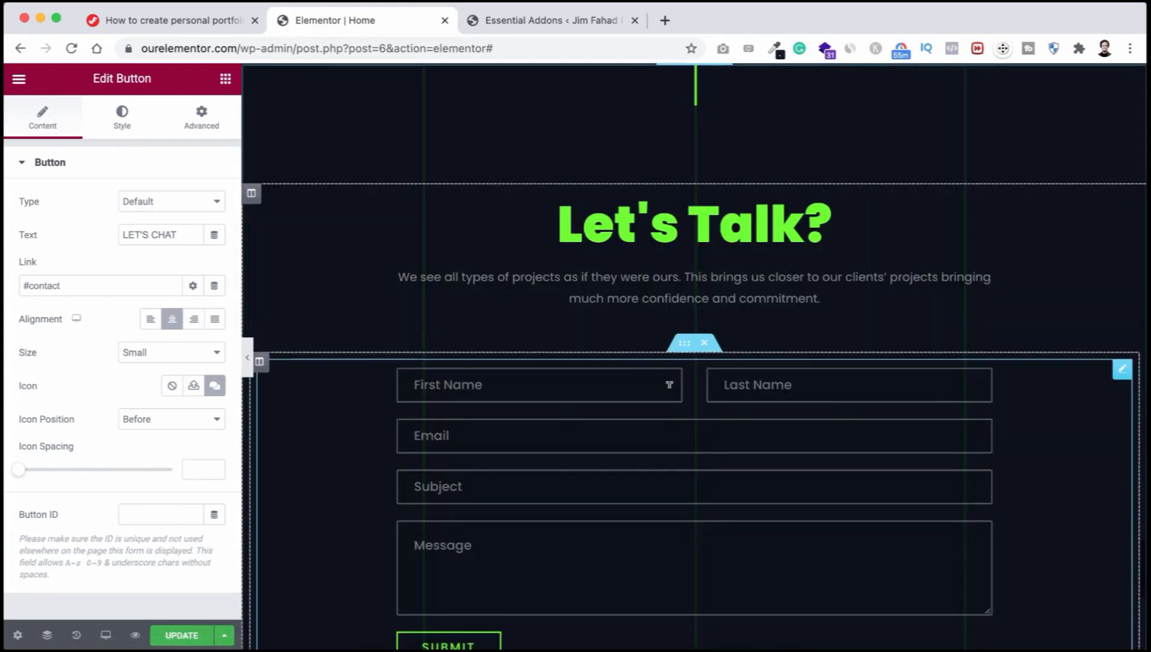
scroll(667, 426, "down", 1)
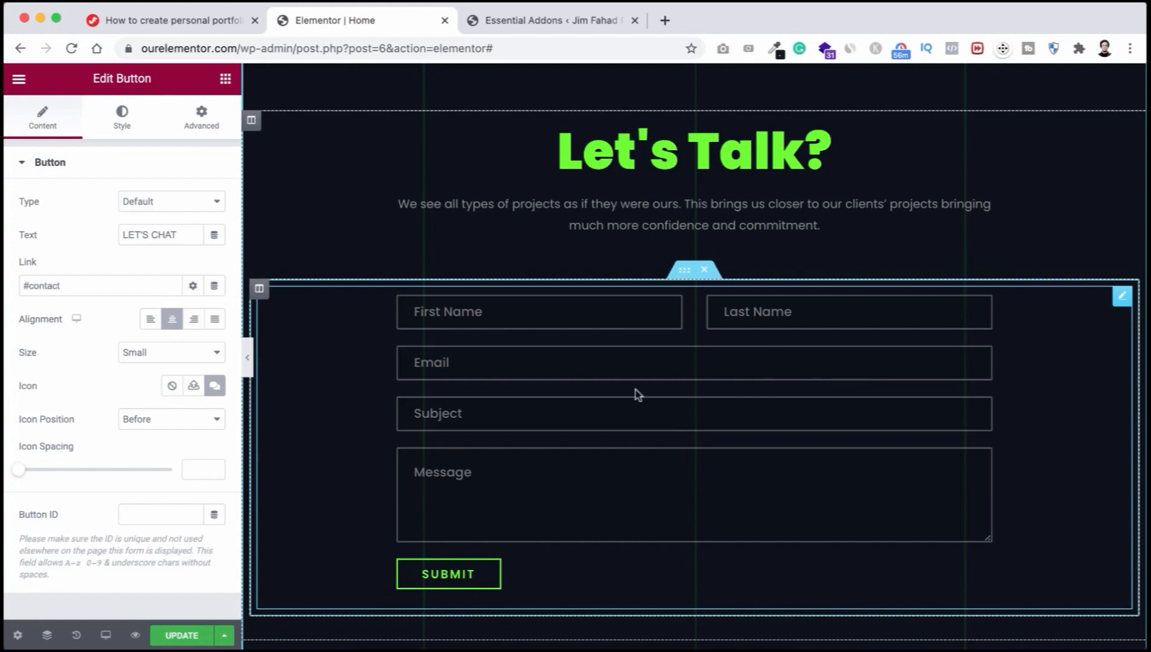
scroll(635, 390, "down", 2)
scroll(635, 389, "up", 6)
scroll(637, 395, "up", 15)
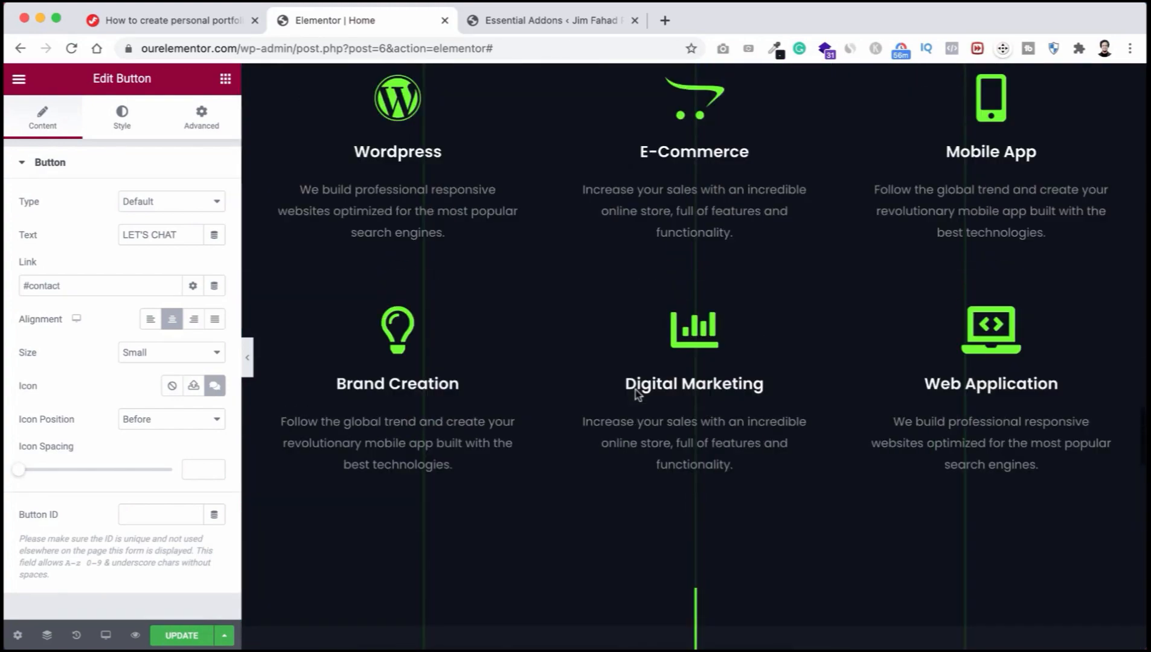
scroll(638, 396, "up", 20)
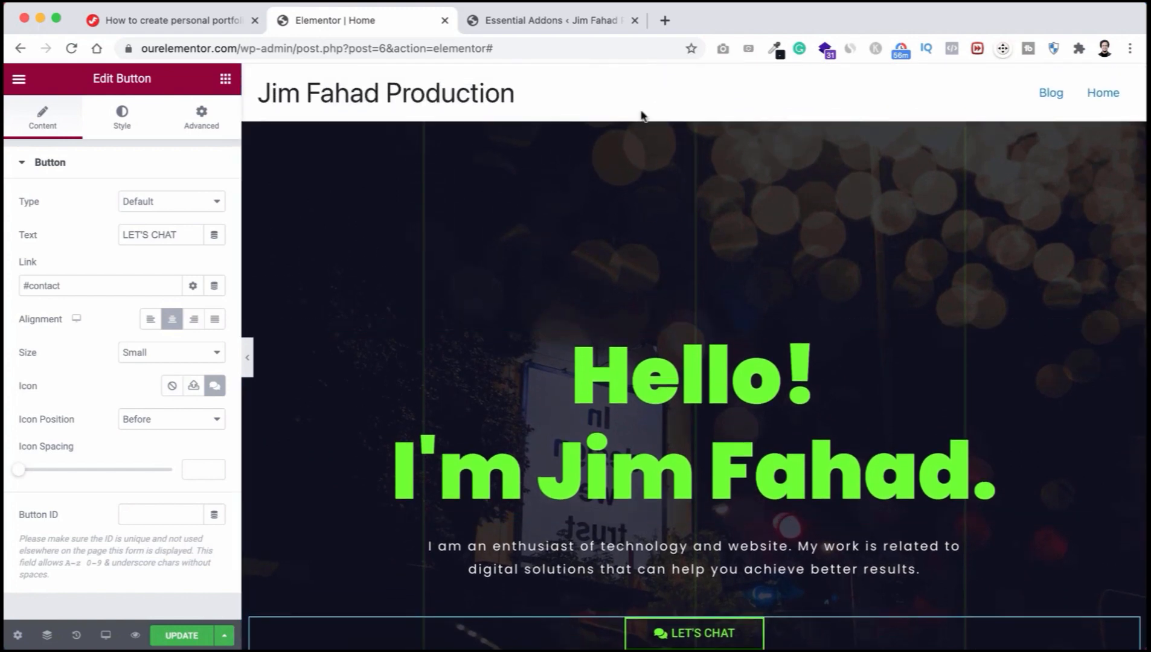
scroll(654, 173, "down", 3)
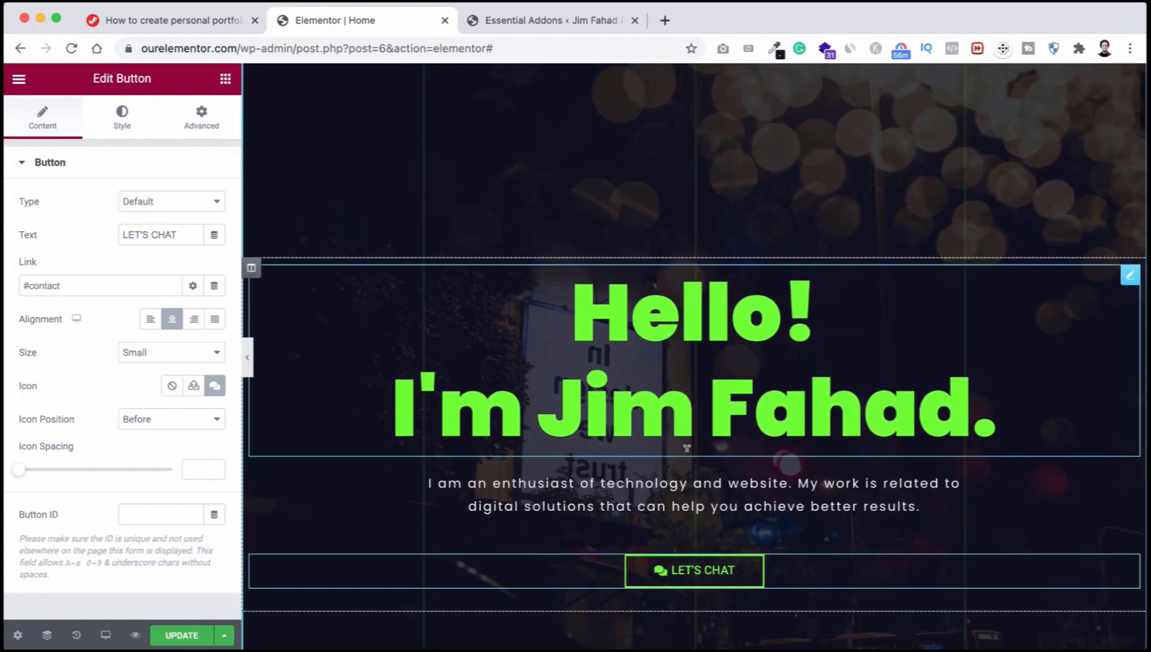
scroll(687, 451, "down", 15)
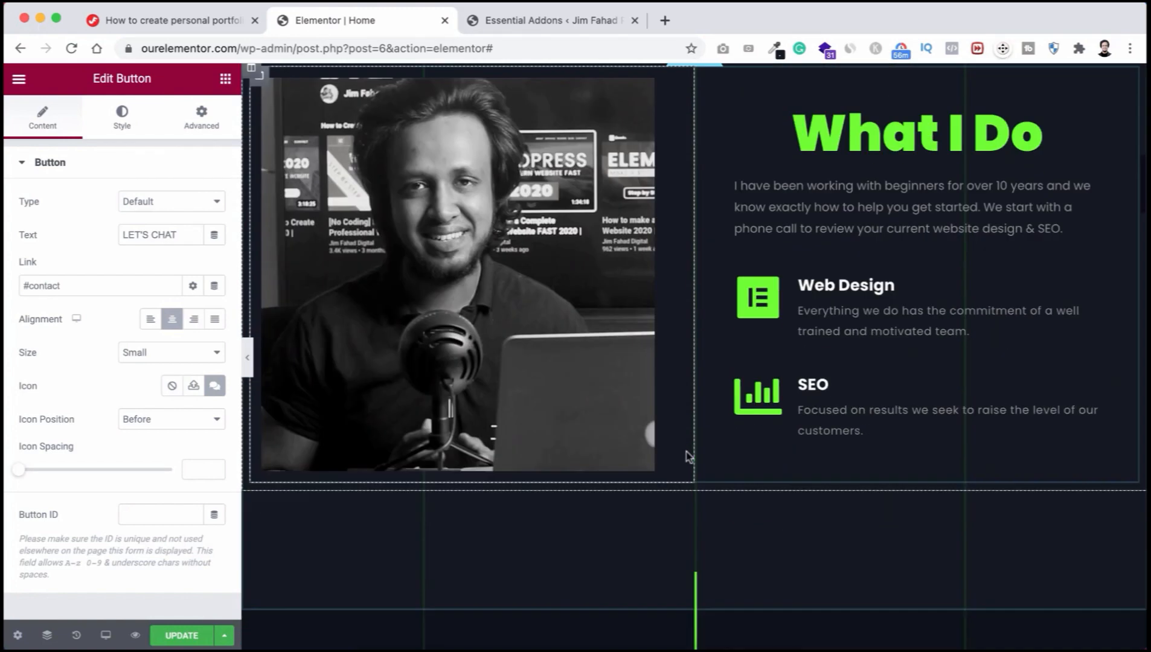
scroll(689, 457, "down", 20)
scroll(688, 457, "up", 20)
scroll(689, 457, "up", 10)
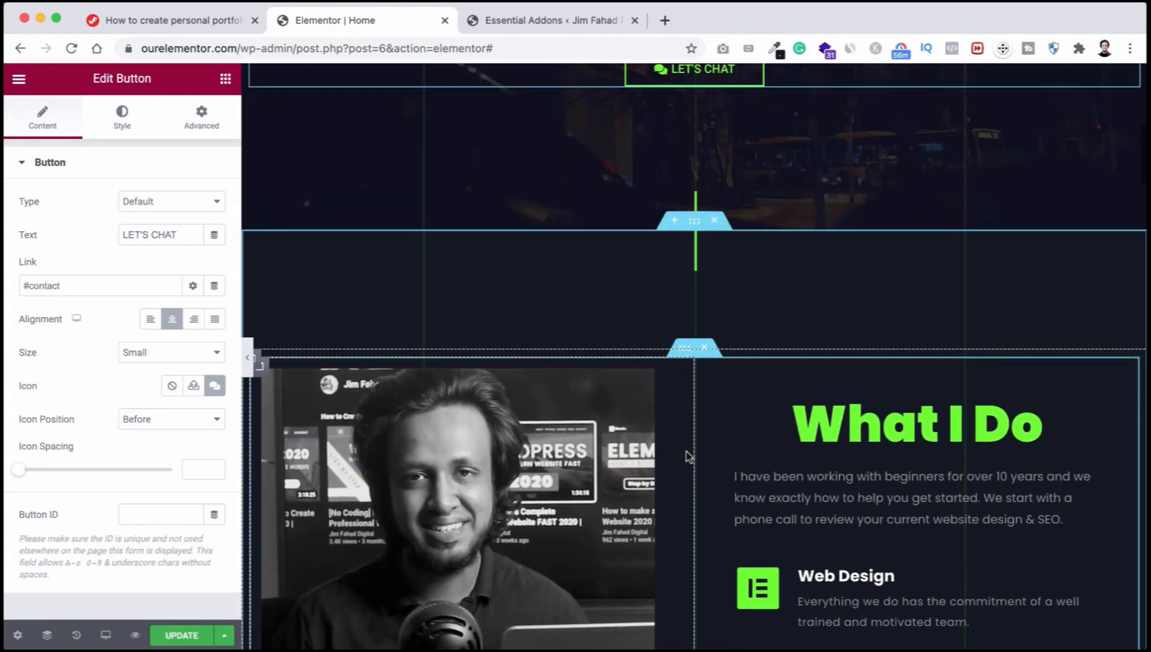
scroll(681, 271, "up", 6)
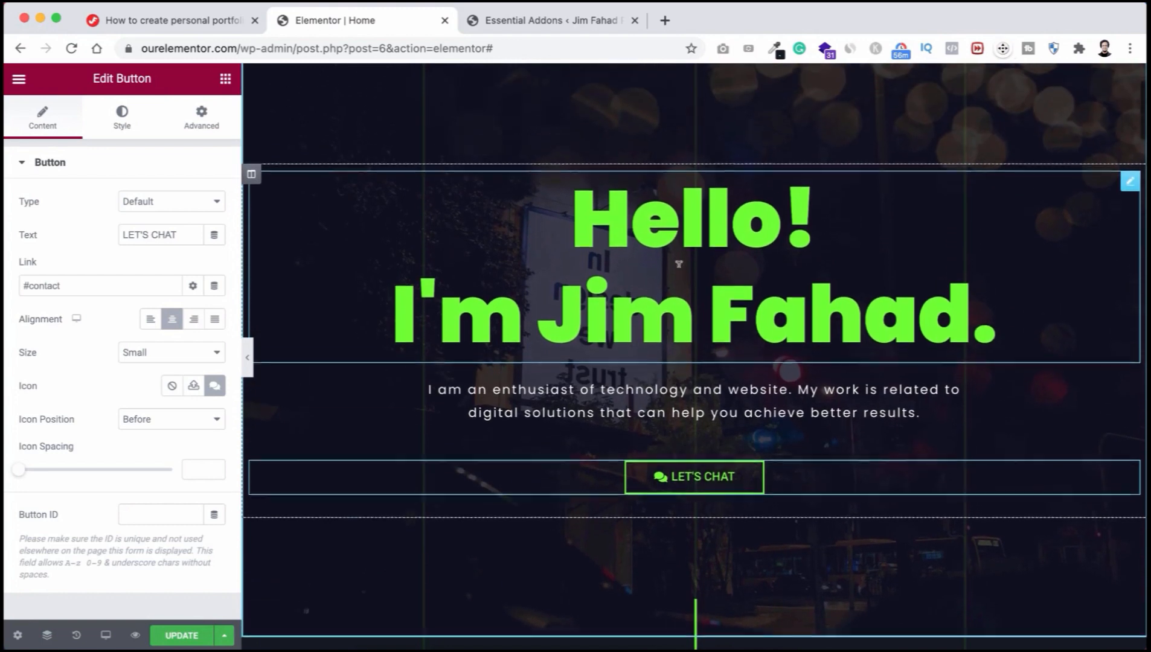
scroll(678, 263, "up", 3)
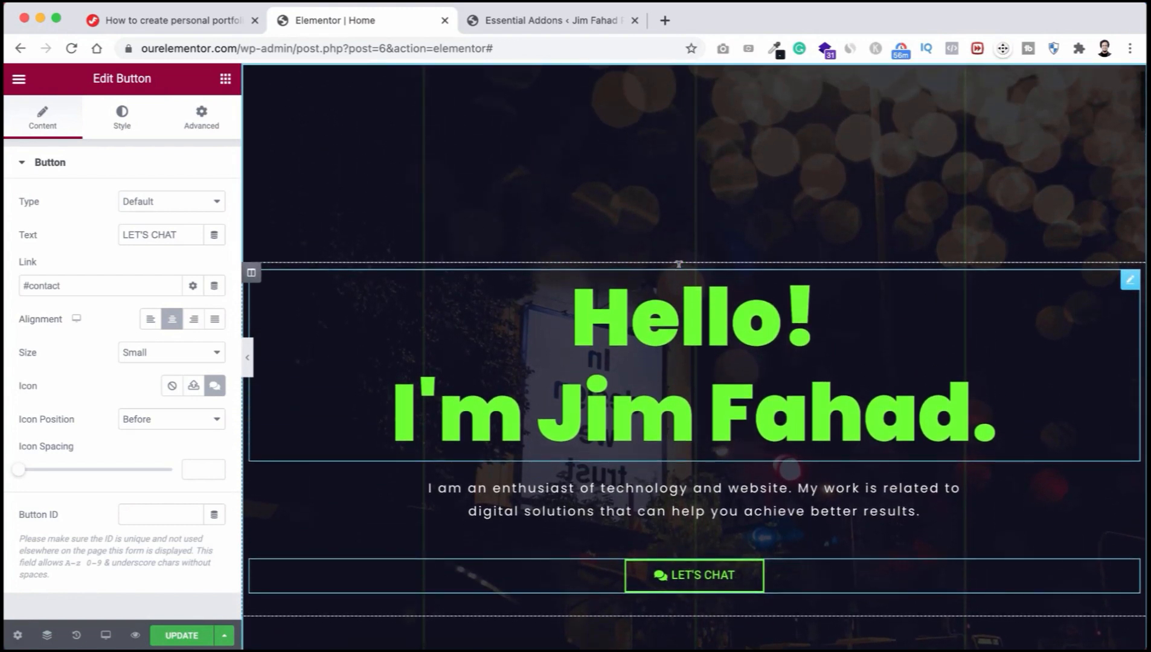
scroll(677, 263, "down", 1)
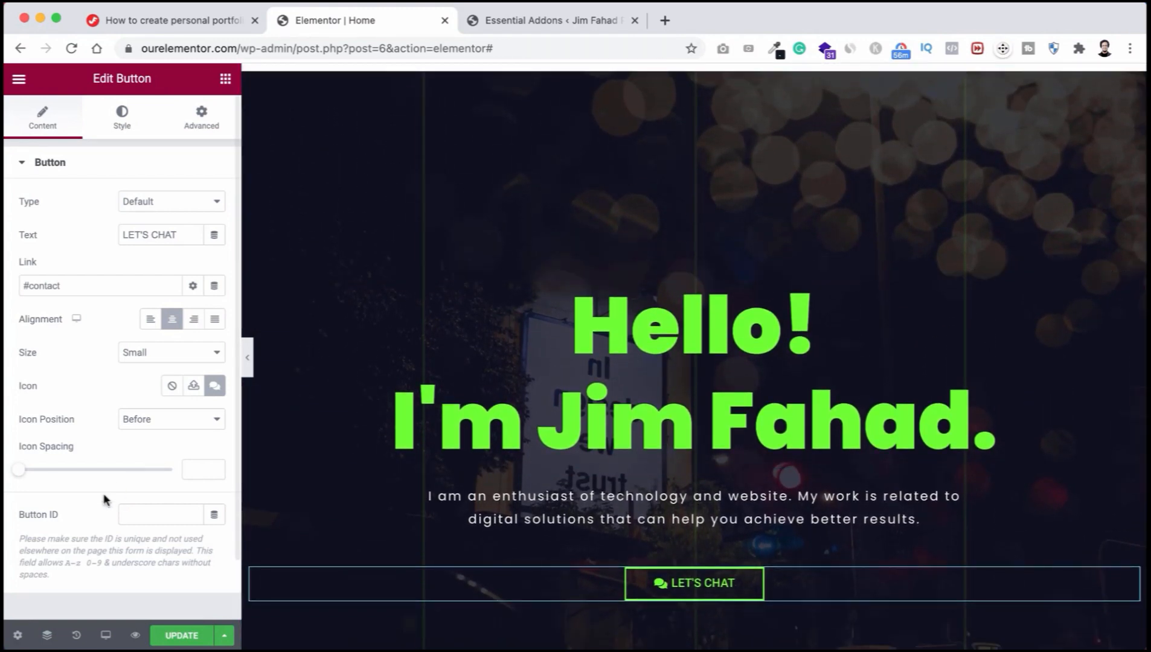
left_click(106, 637)
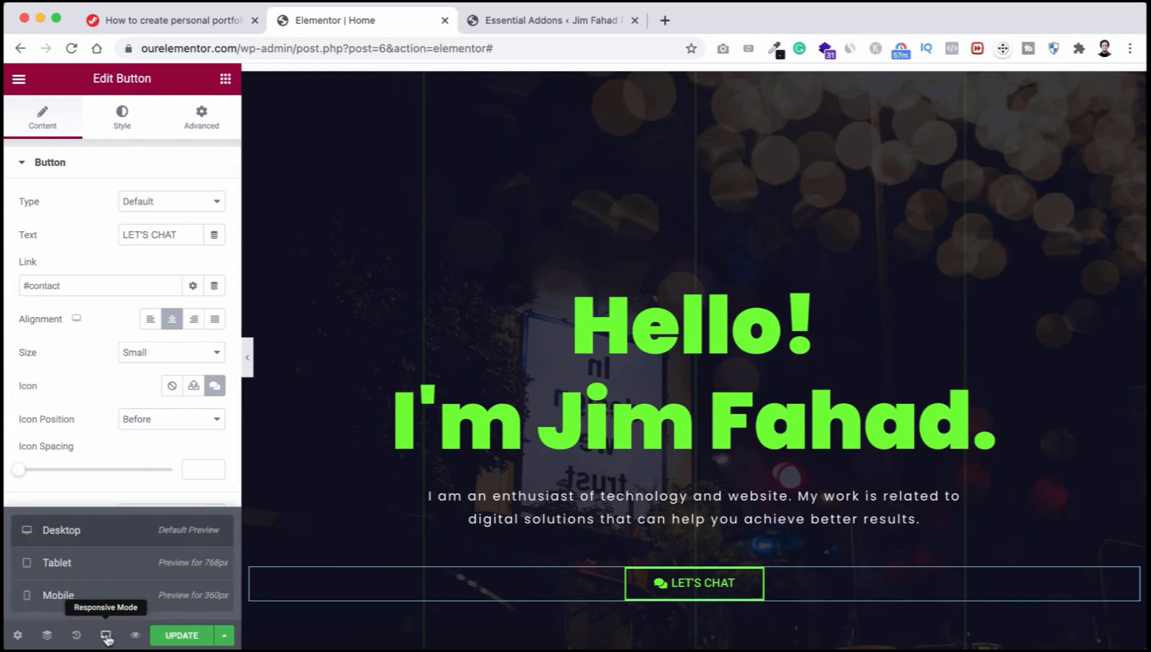
Step: Switch to the Tablet preview and scroll through every section at tablet width
left_click(110, 565)
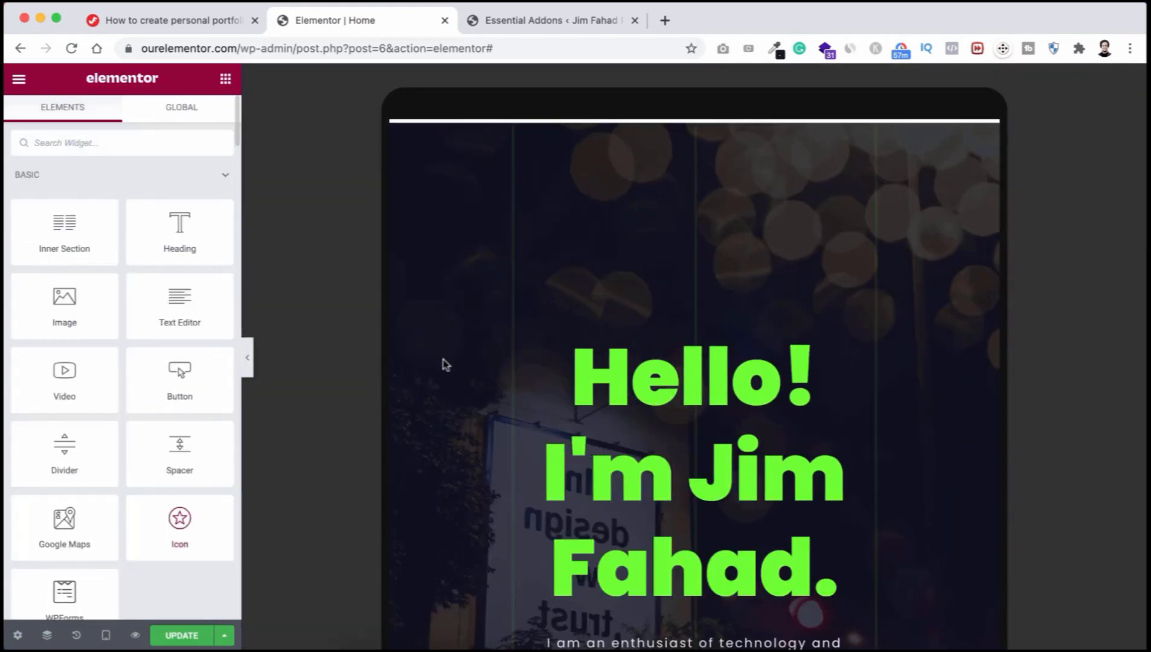
scroll(649, 430, "down", 12)
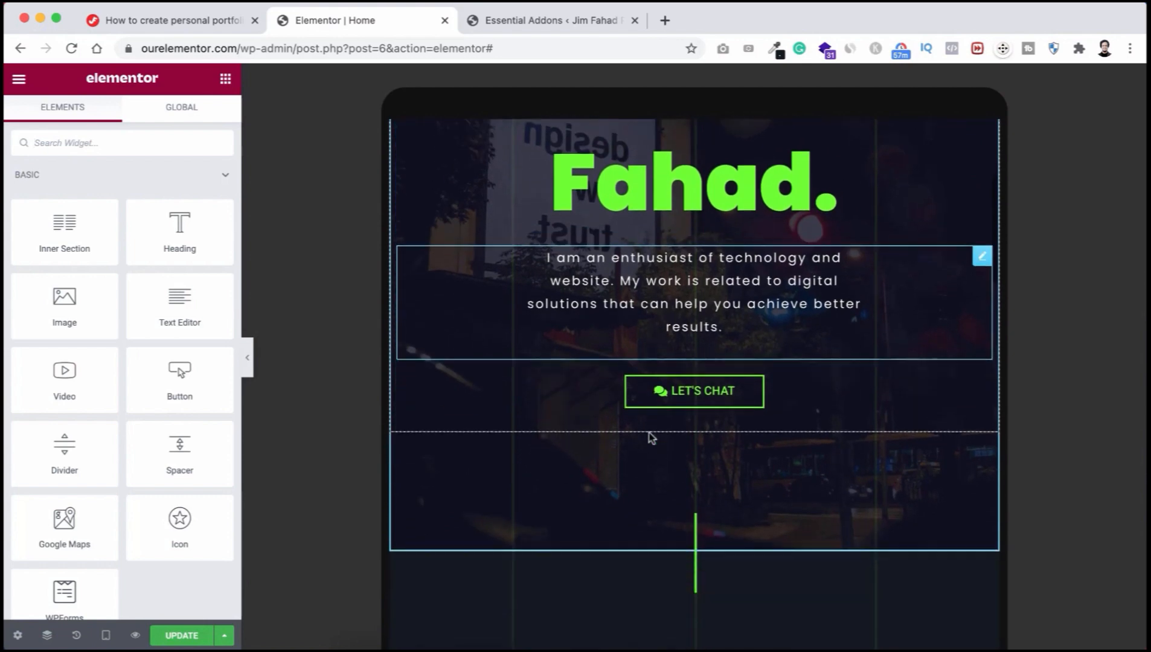
scroll(650, 437, "down", 10)
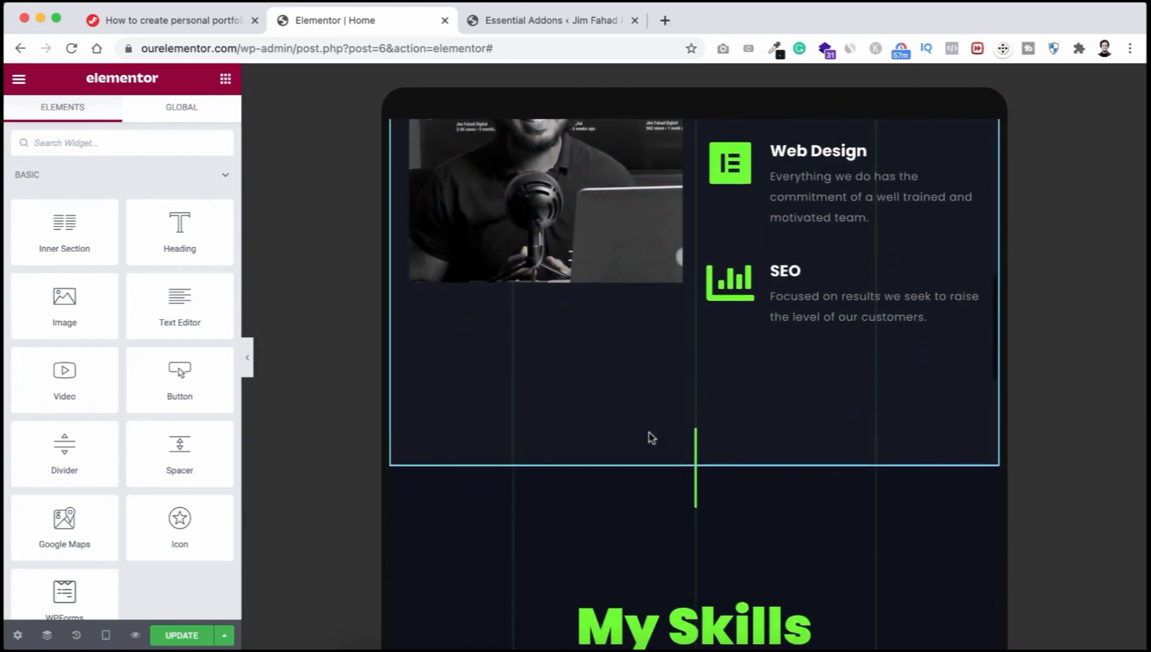
scroll(651, 437, "down", 12)
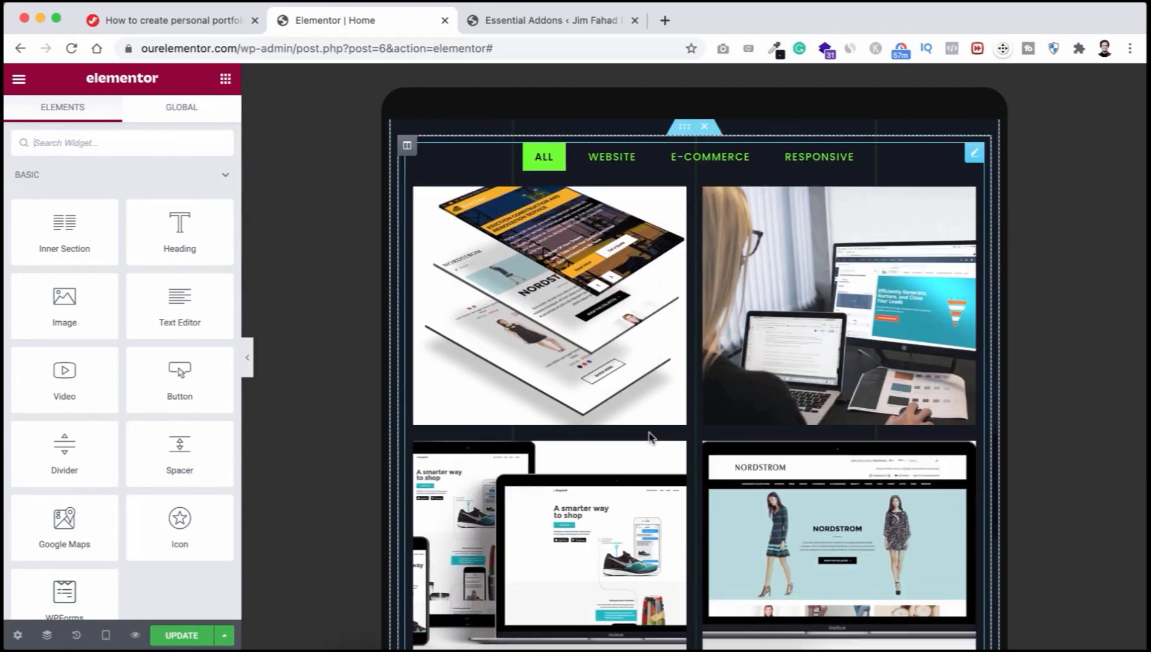
scroll(651, 439, "down", 12)
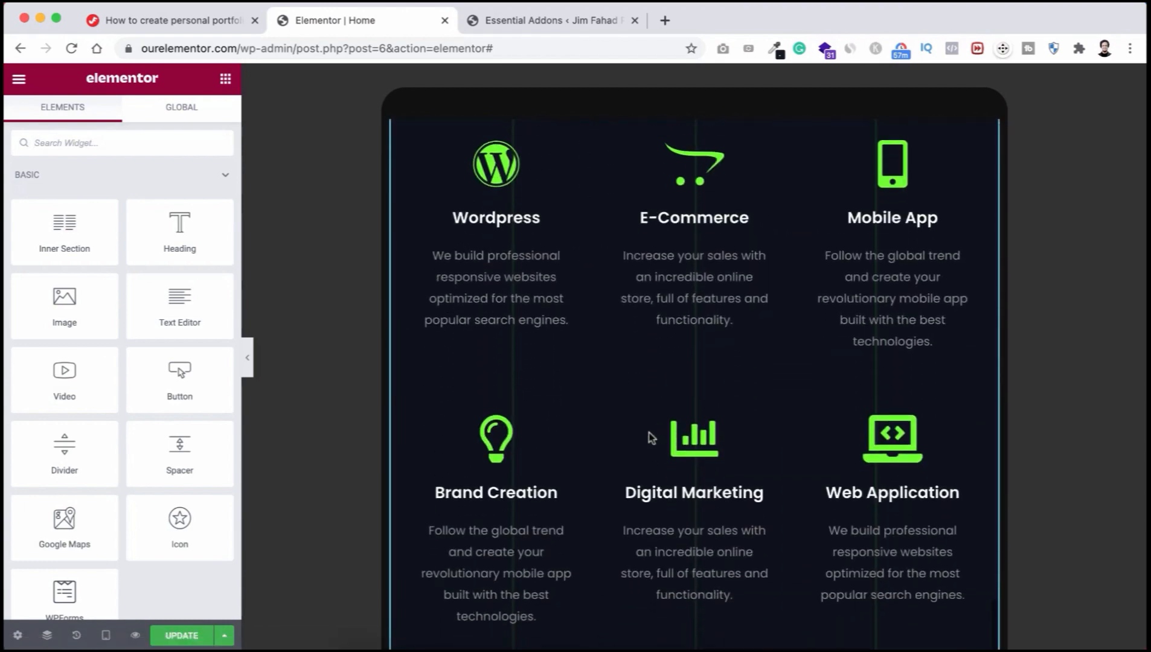
scroll(649, 437, "down", 6)
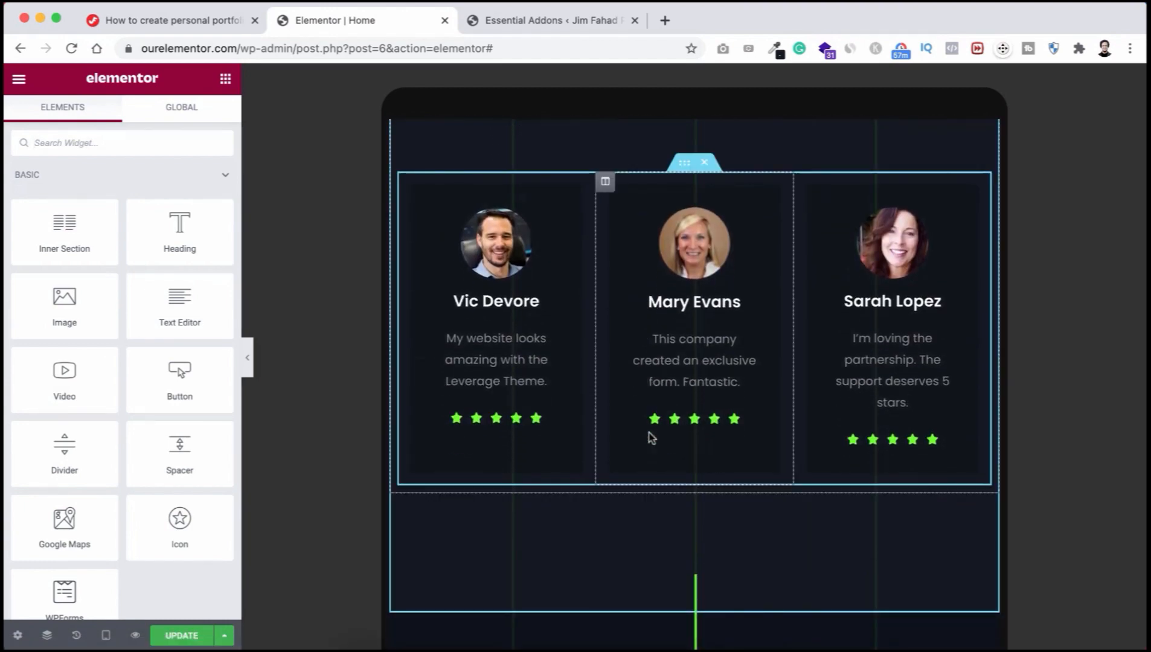
scroll(651, 438, "up", 3)
scroll(650, 437, "down", 10)
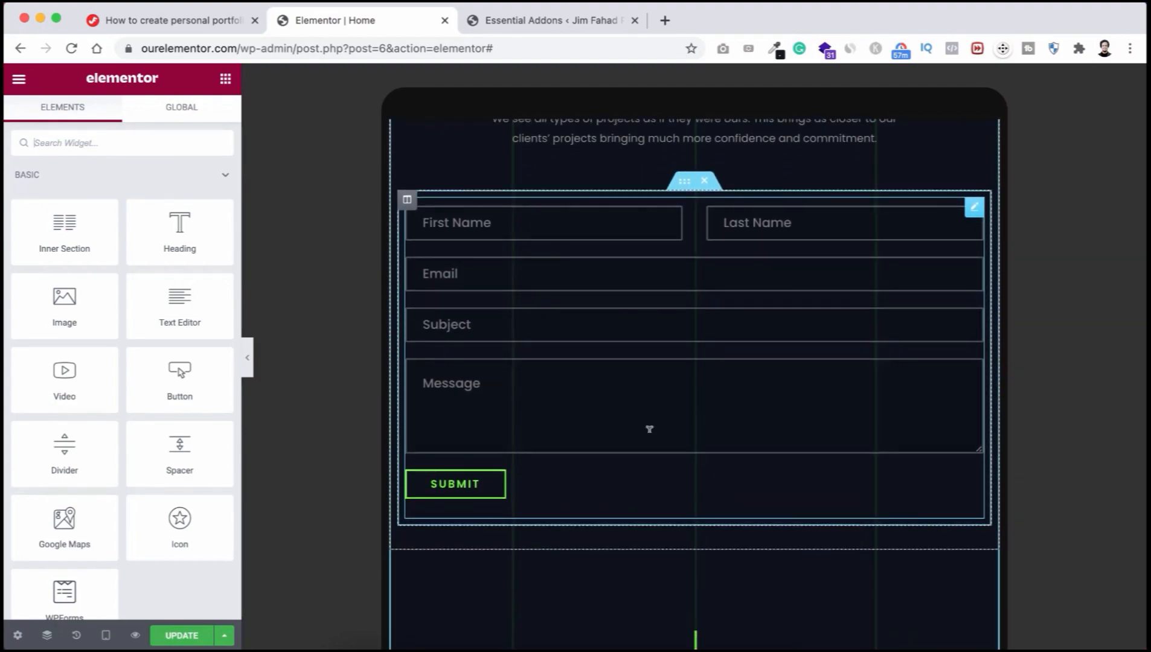
scroll(649, 429, "up", 8)
scroll(649, 429, "up", 15)
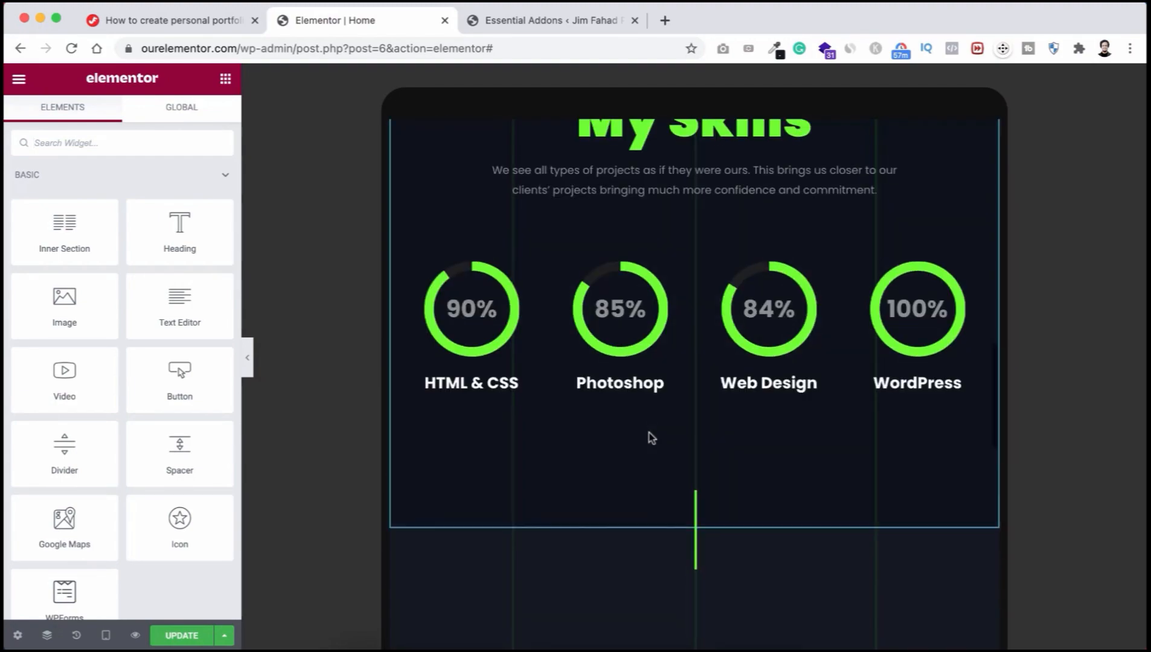
scroll(651, 437, "up", 10)
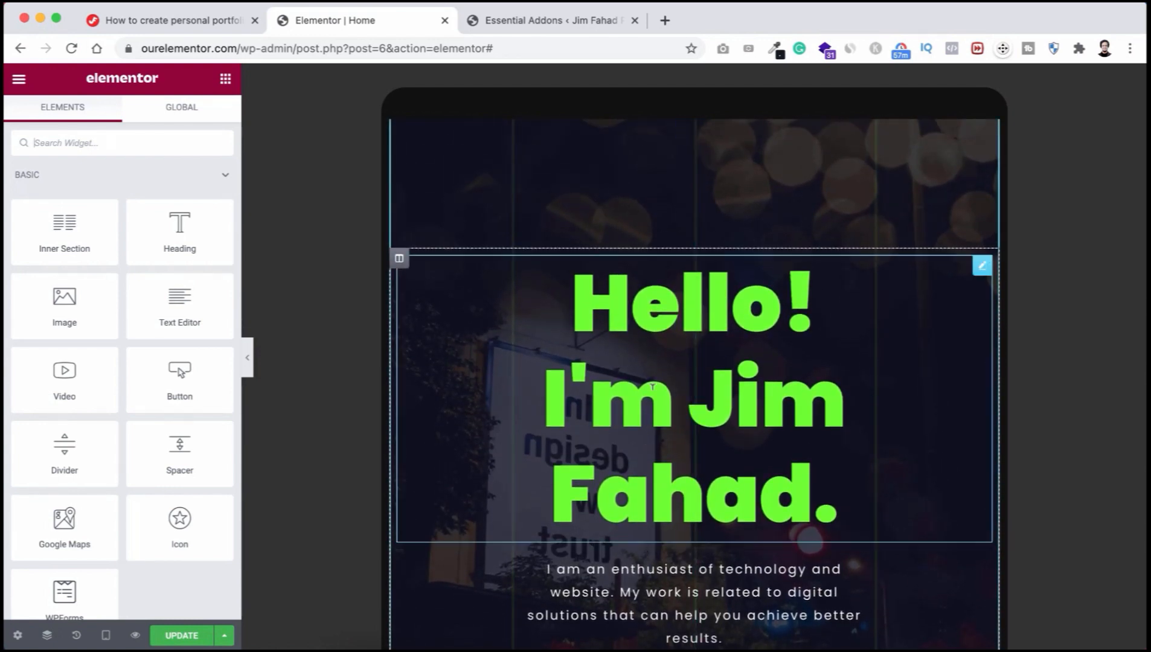
scroll(605, 327, "up", 3)
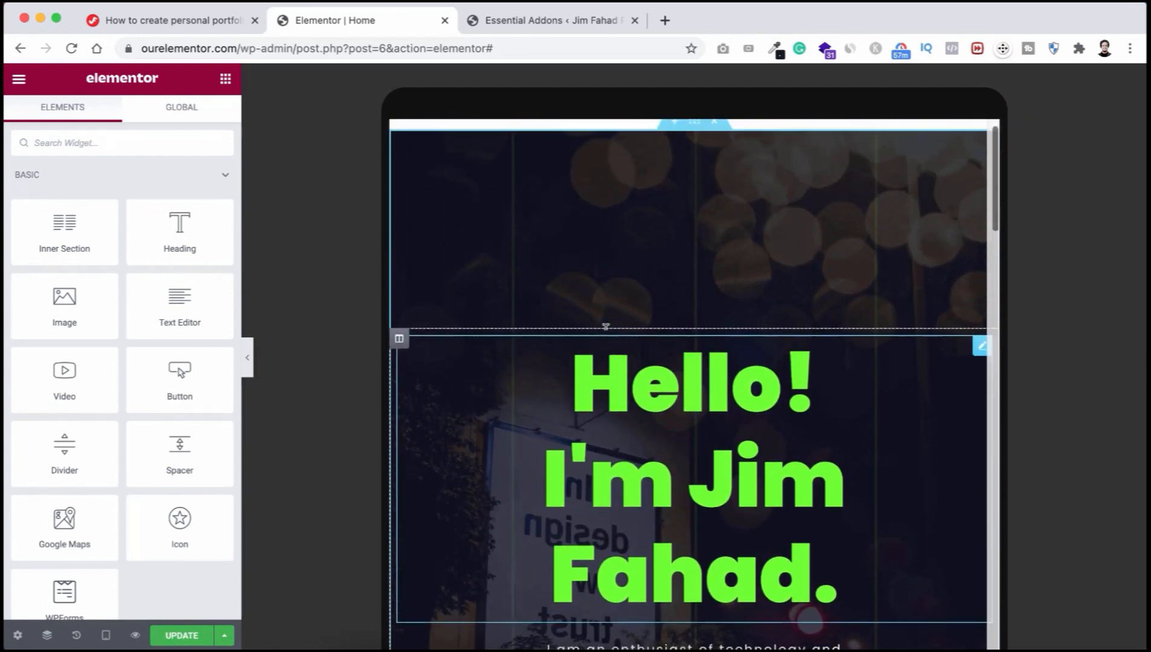
scroll(605, 327, "down", 3)
left_click(640, 294)
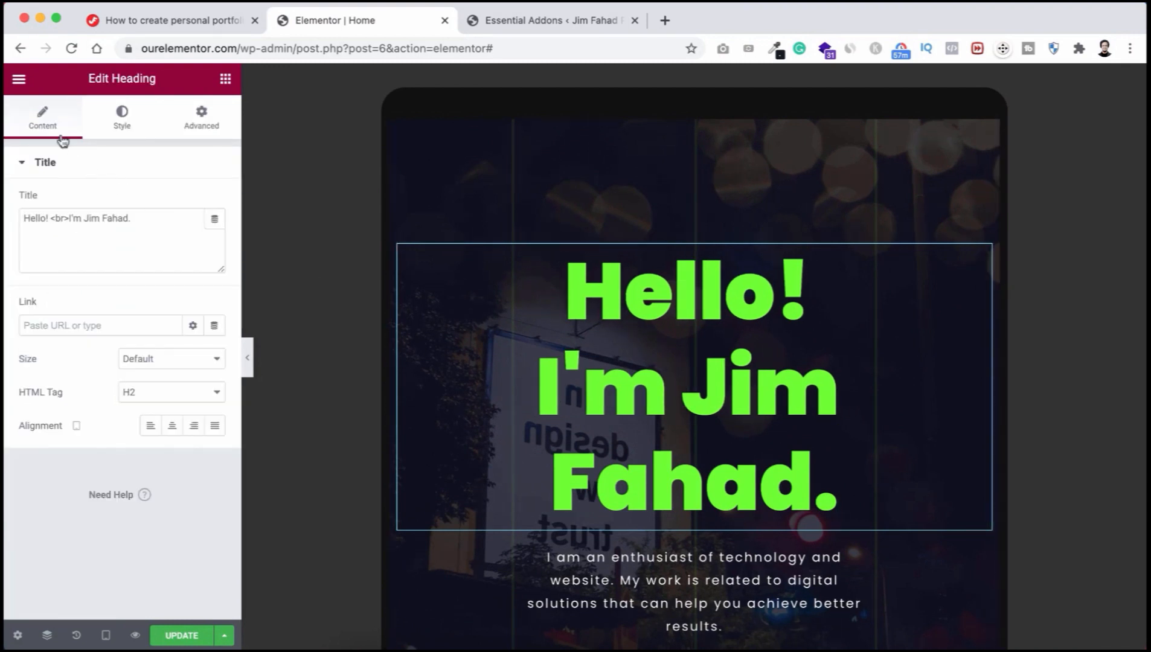
left_click(124, 126)
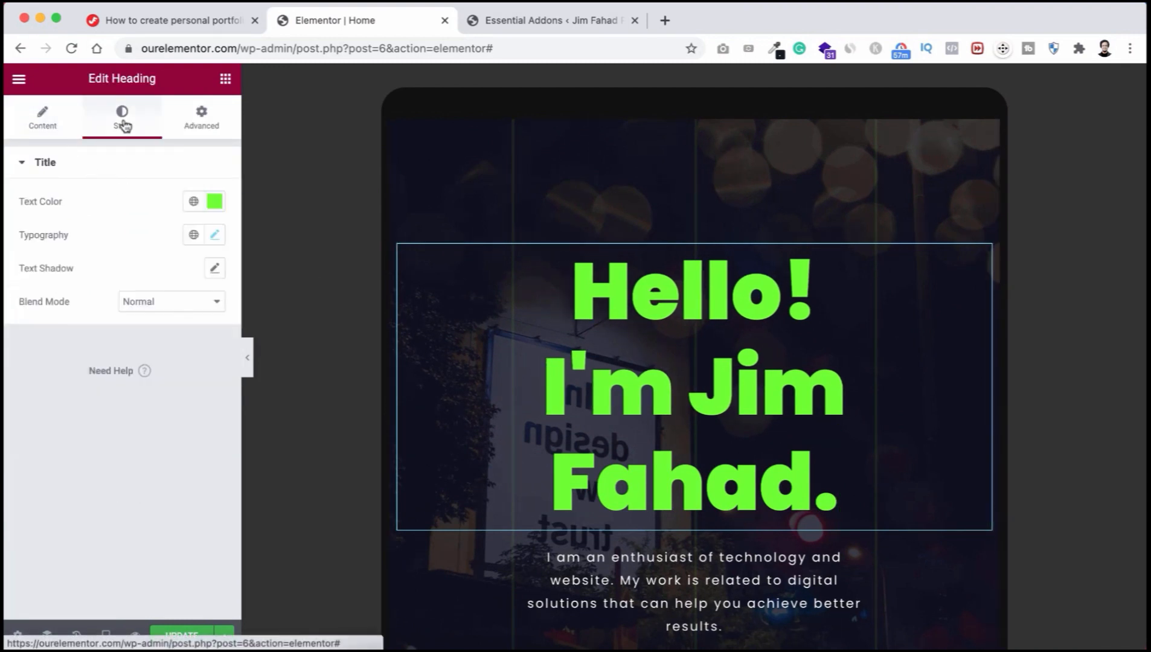
left_click(216, 236)
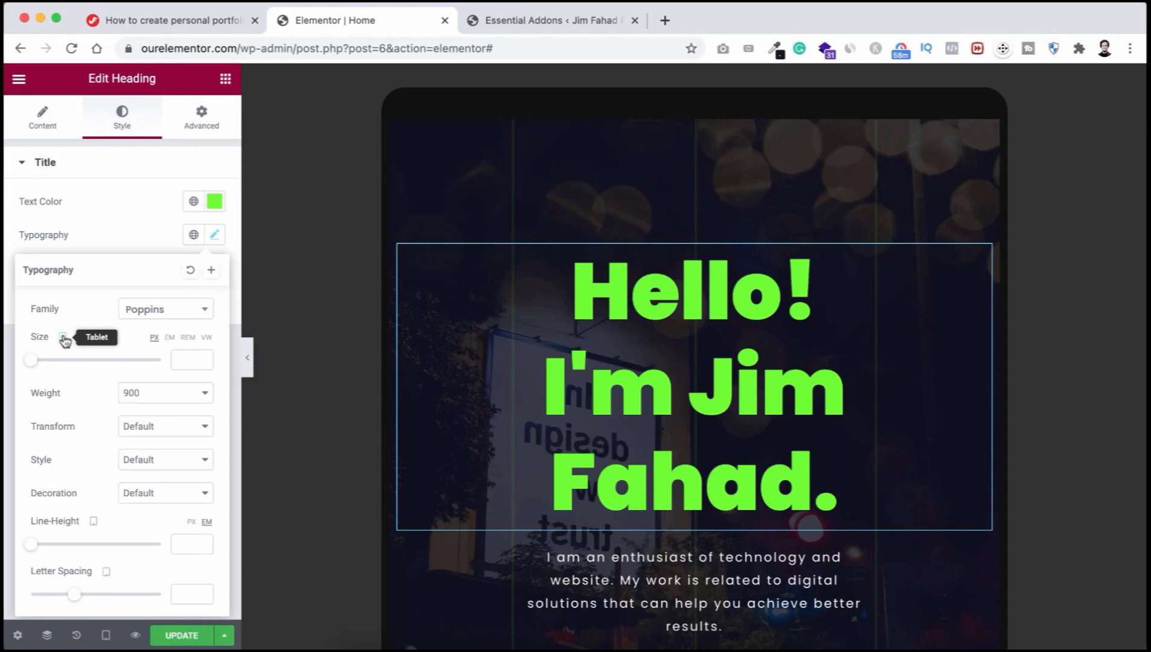
left_click_drag(36, 363, 81, 362)
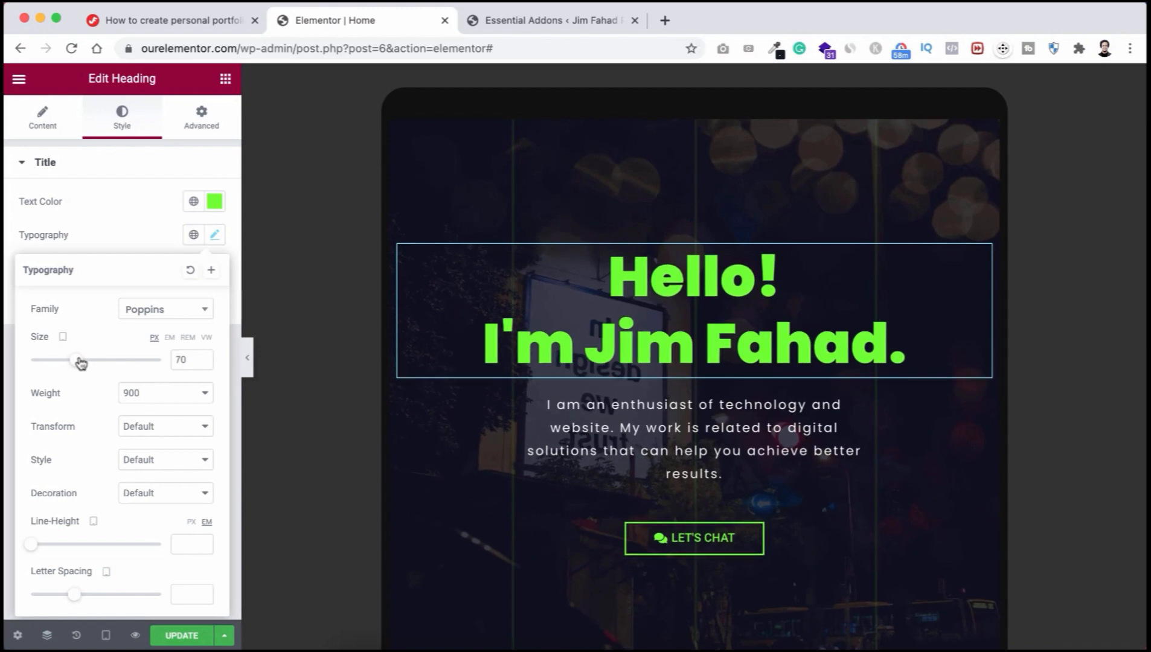
scroll(509, 336, "up", 3)
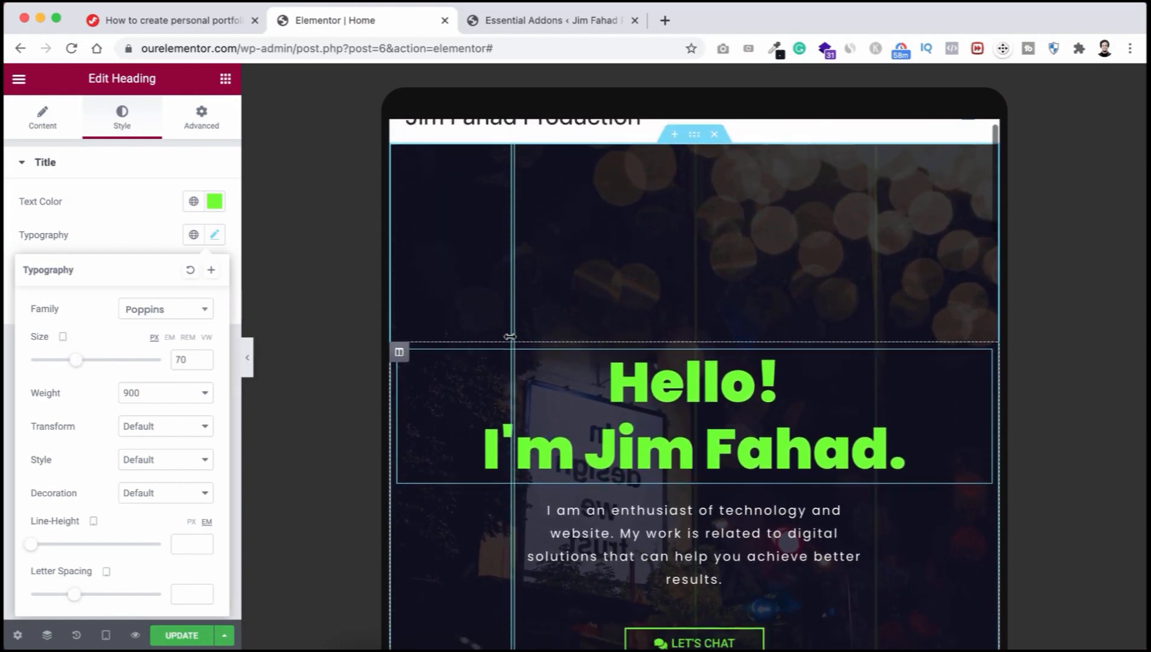
scroll(510, 337, "down", 3)
scroll(510, 337, "up", 3)
scroll(510, 337, "down", 5)
scroll(510, 337, "down", 15)
scroll(510, 342, "up", 15)
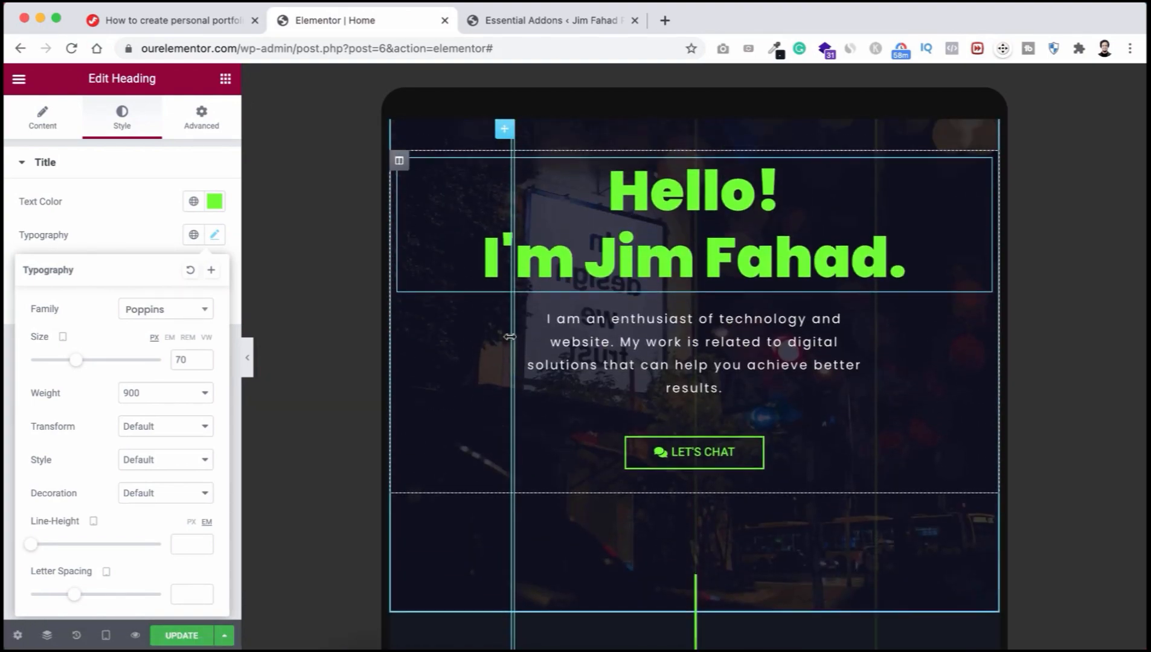
scroll(509, 336, "up", 4)
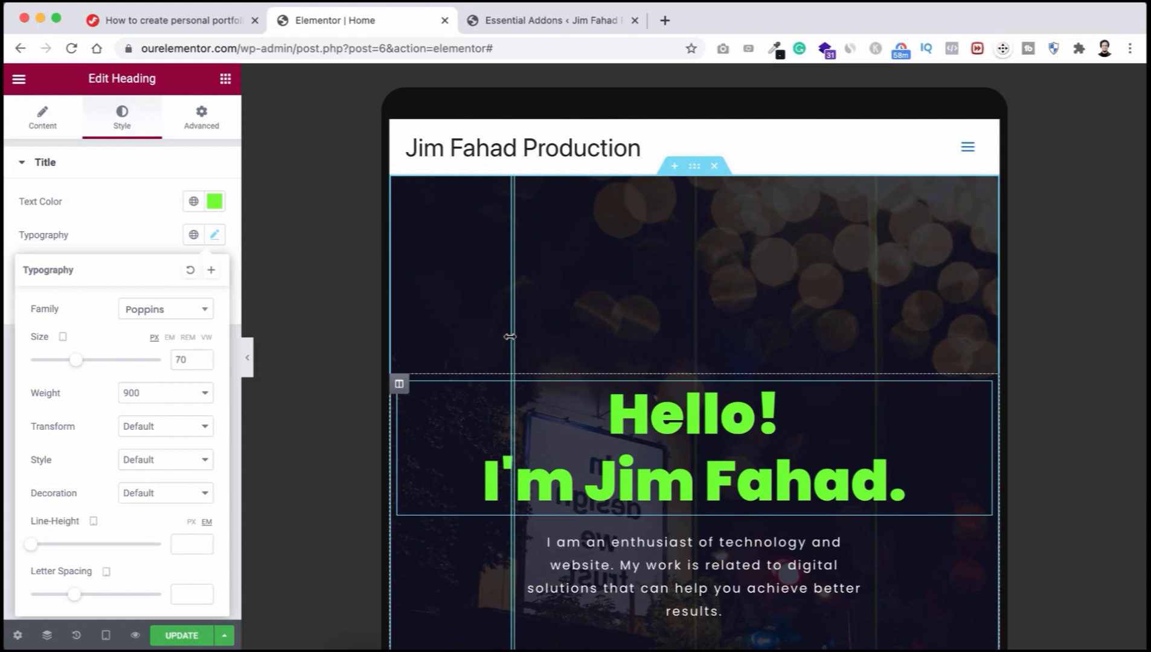
scroll(510, 336, "down", 2)
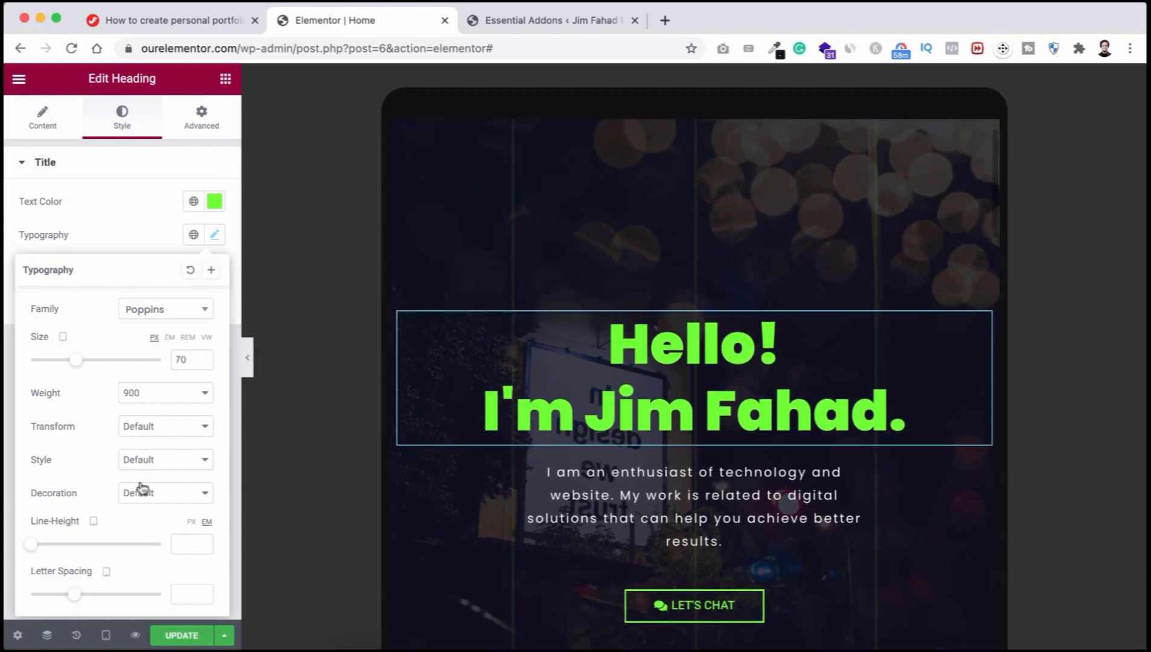
Step: Preview the page at Mobile width and scroll through the upper sections
left_click(107, 636)
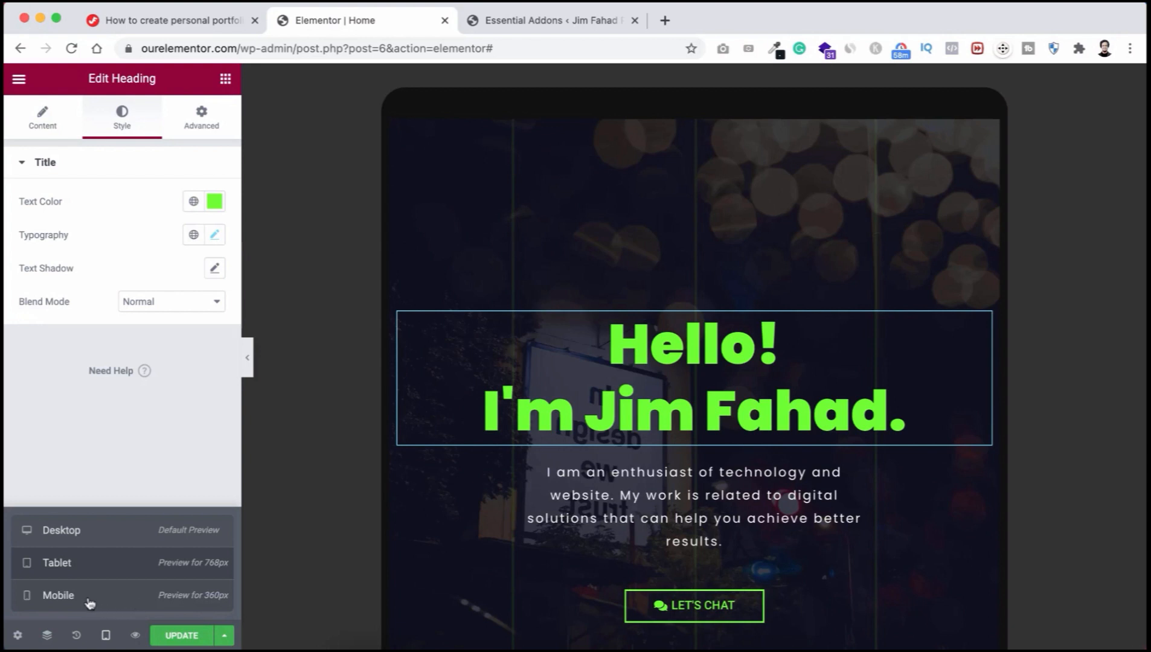
left_click(109, 598)
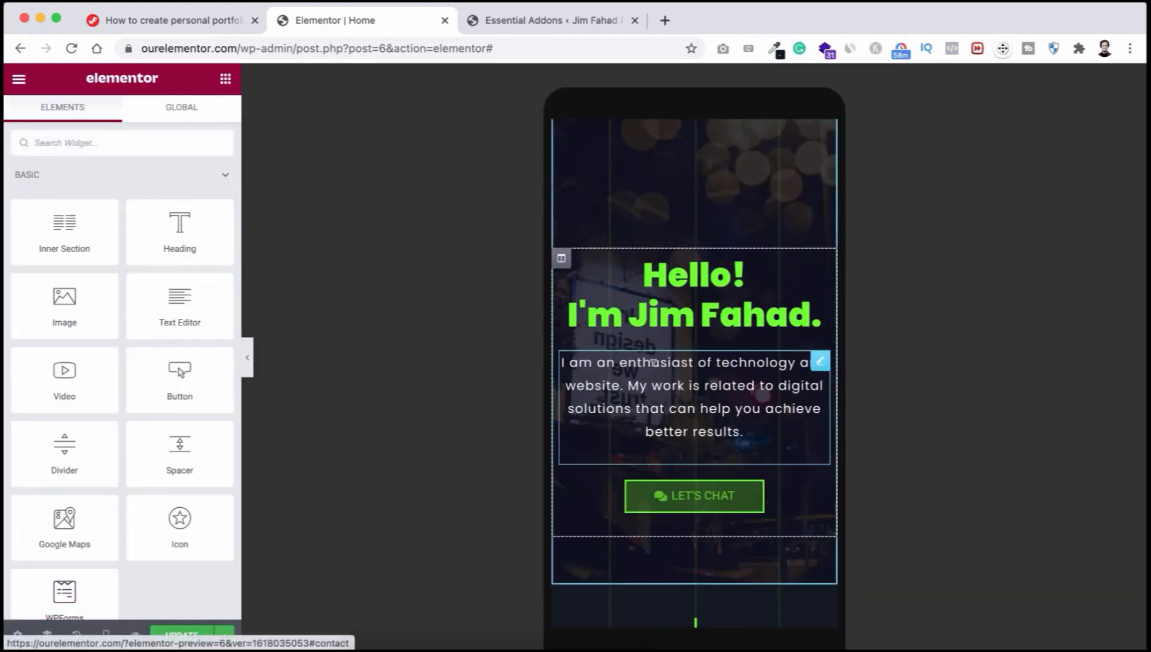
scroll(658, 374, "up", 2)
scroll(653, 362, "down", 2)
scroll(653, 362, "down", 2)
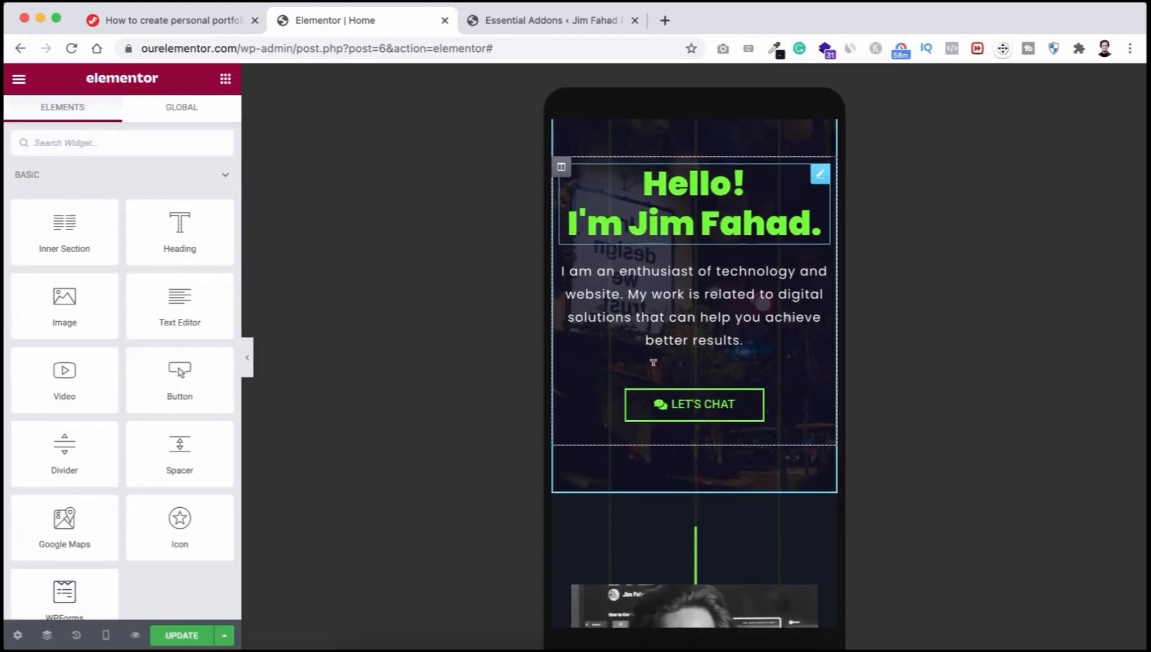
scroll(685, 296, "down", 8)
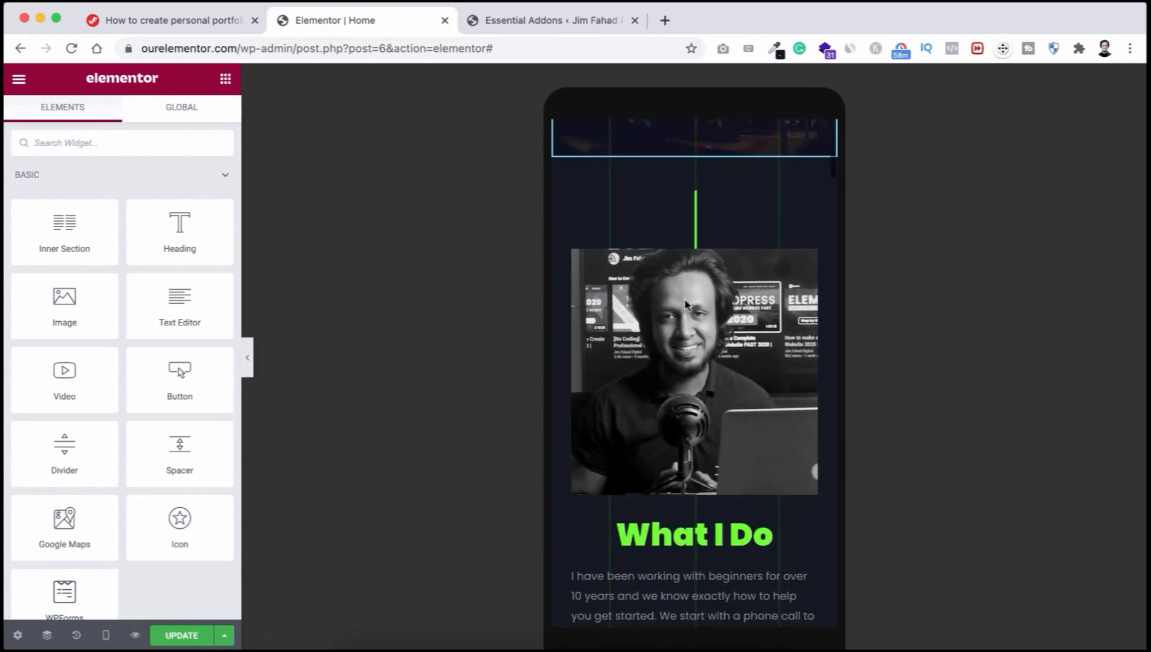
scroll(686, 304, "down", 8)
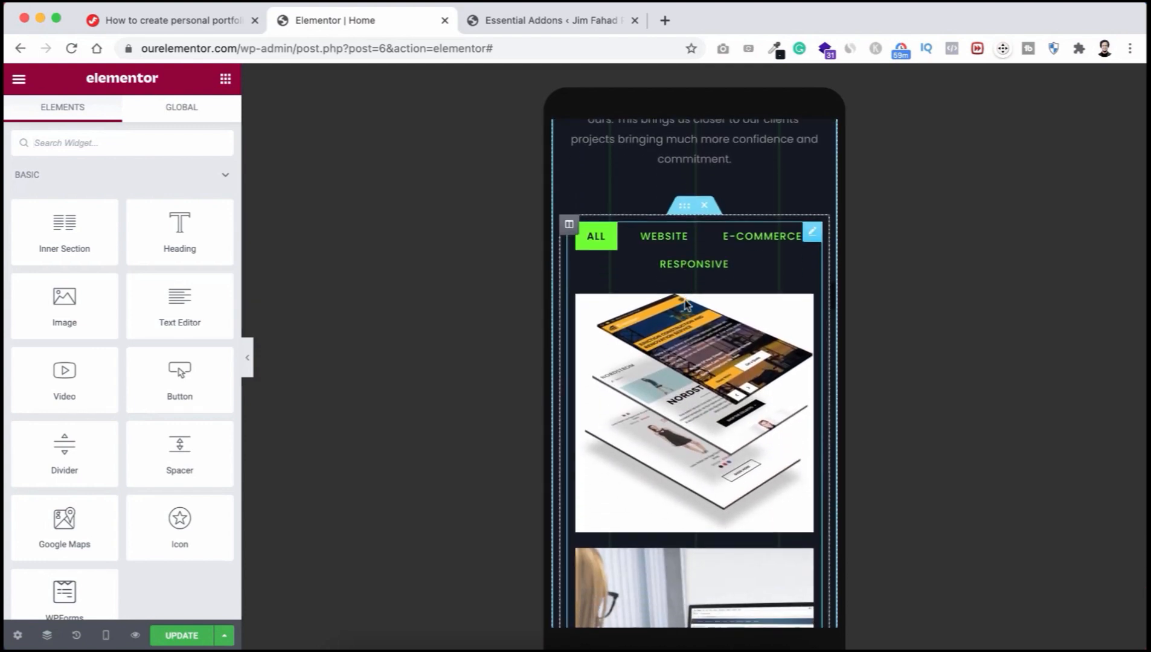
scroll(686, 305, "down", 2)
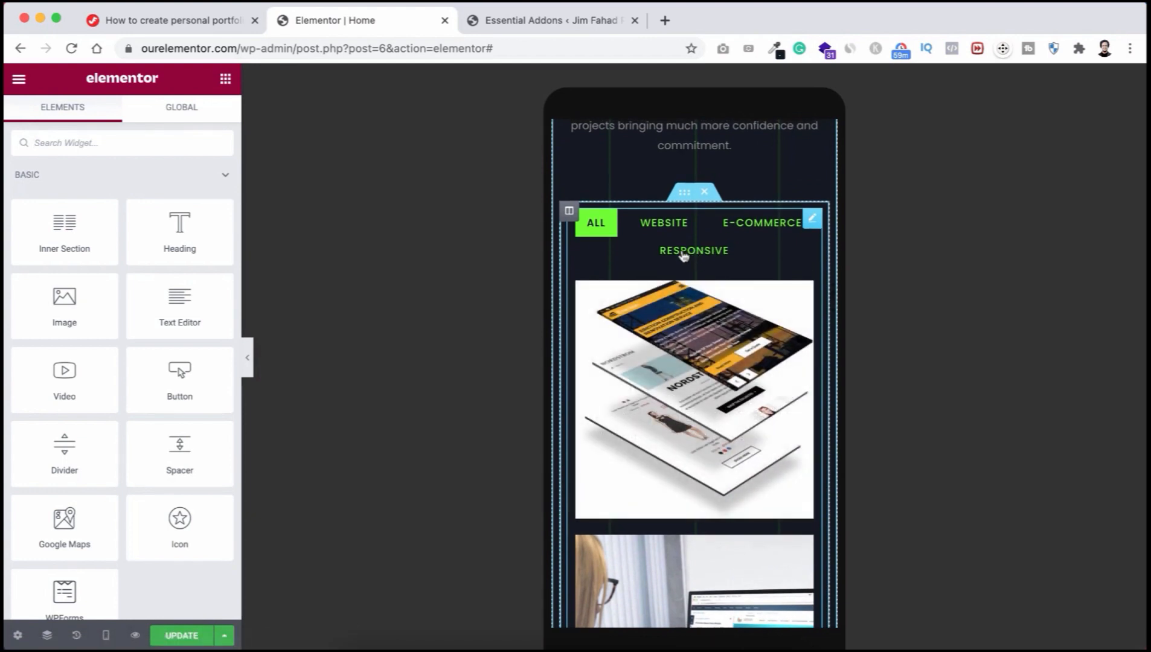
Step: Filter the portfolio gallery to Website projects and review the rest of the mobile layout
left_click(669, 229)
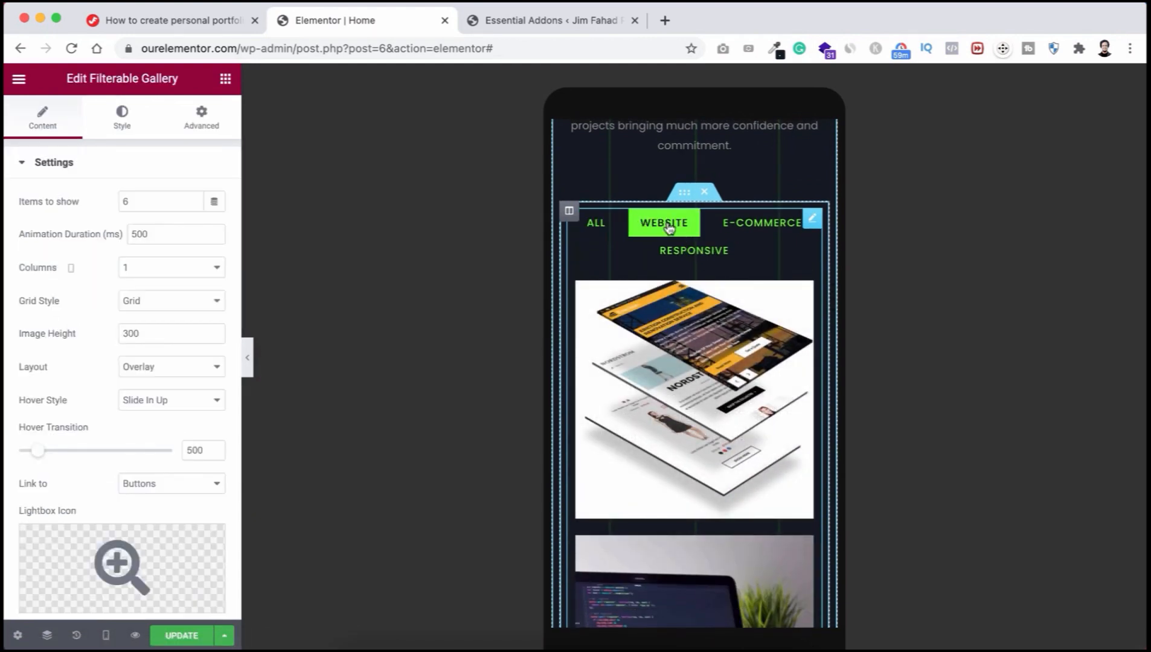
scroll(693, 342, "down", 2)
scroll(693, 343, "down", 8)
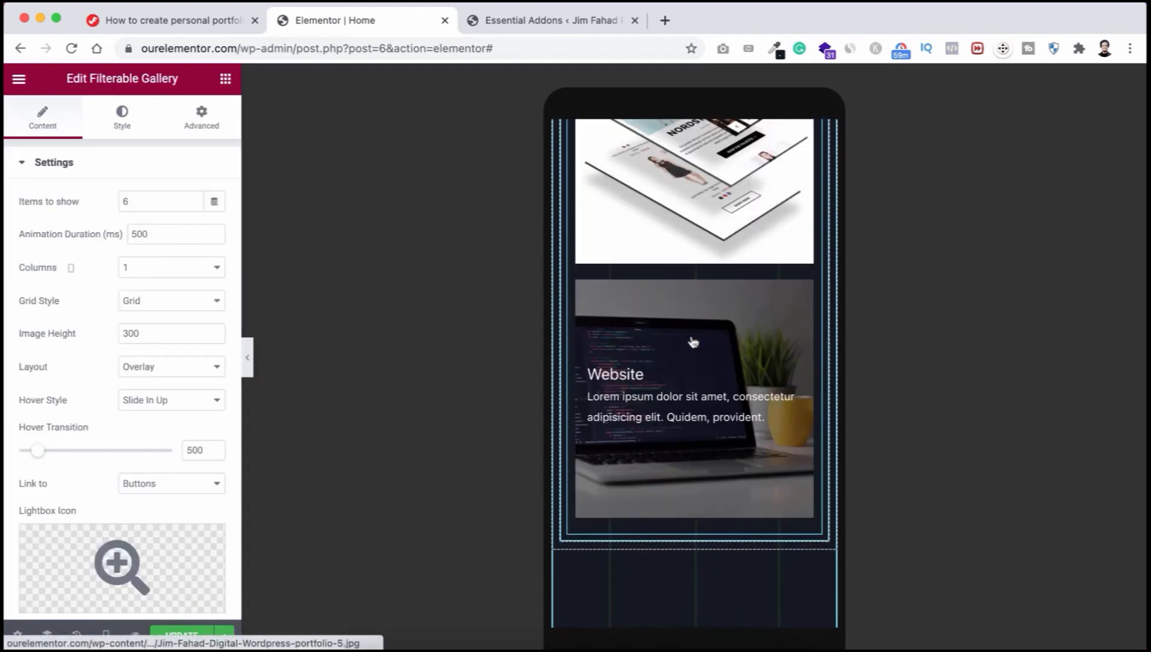
scroll(692, 335, "down", 8)
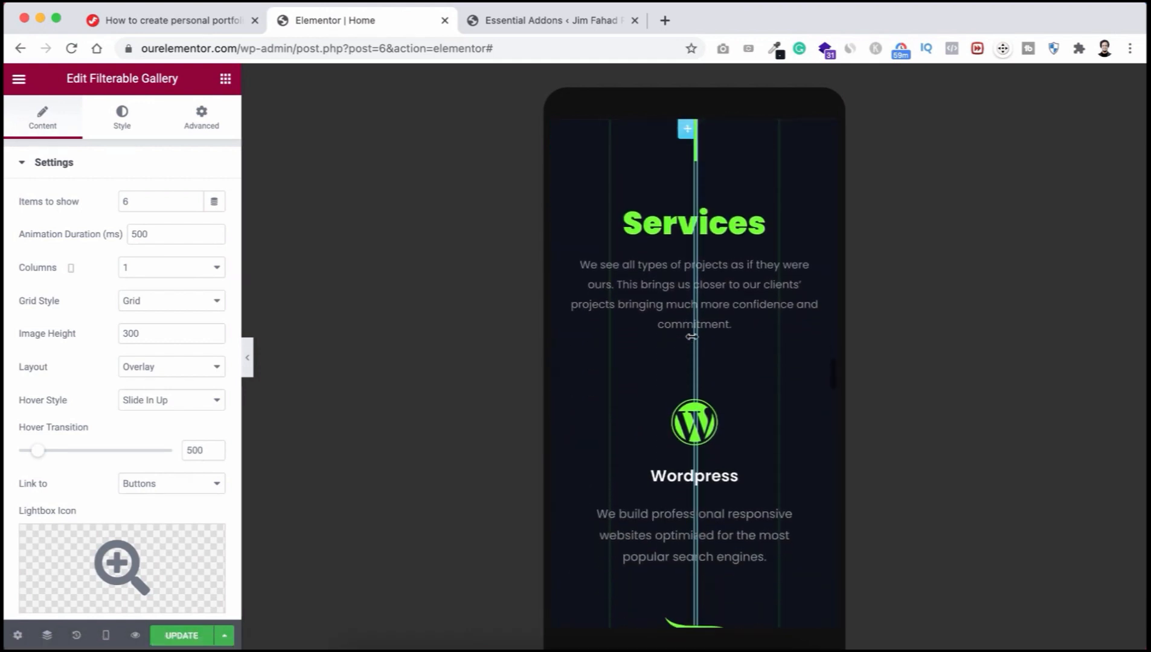
scroll(645, 425, "down", 20)
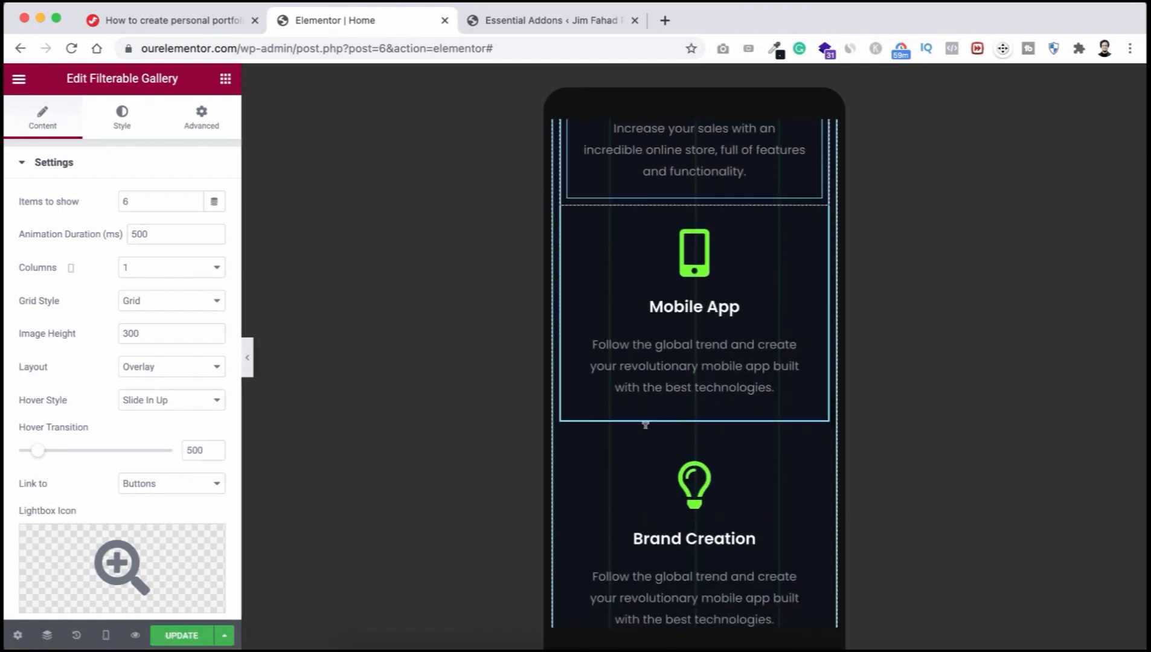
scroll(645, 425, "down", 10)
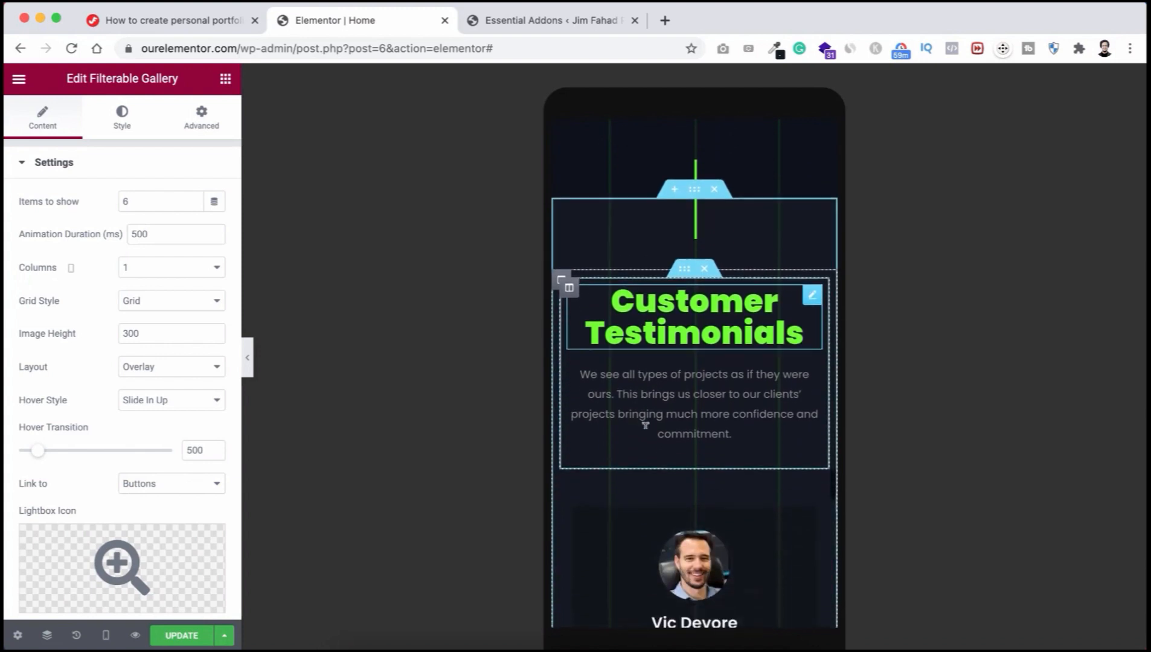
scroll(647, 432, "down", 12)
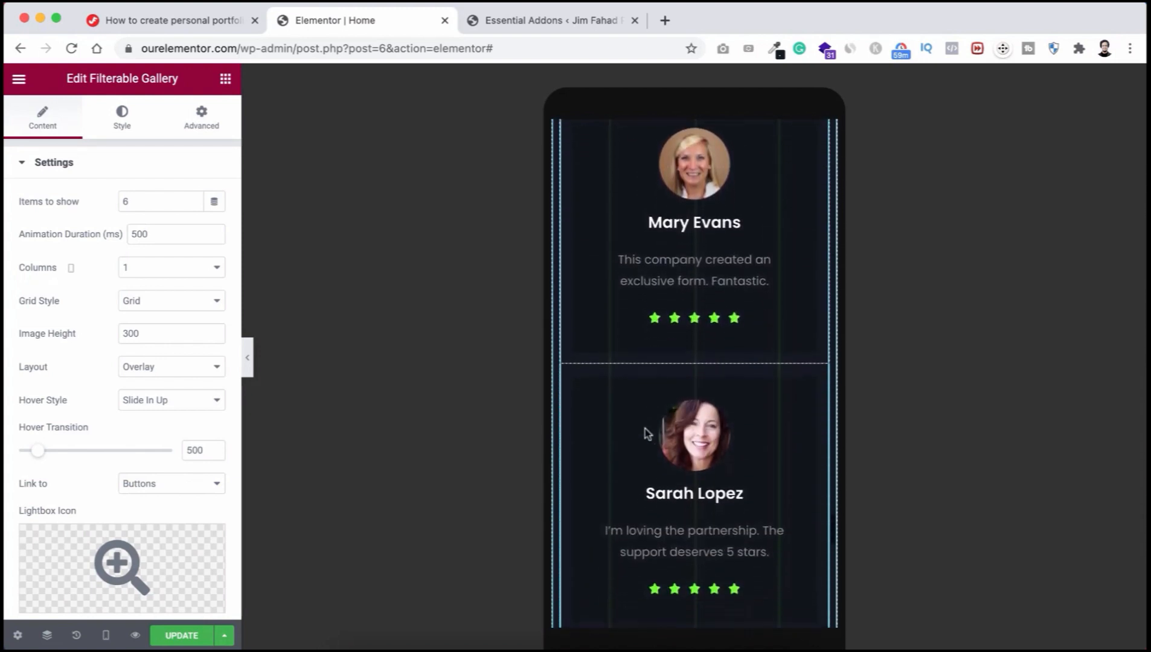
scroll(647, 433, "down", 8)
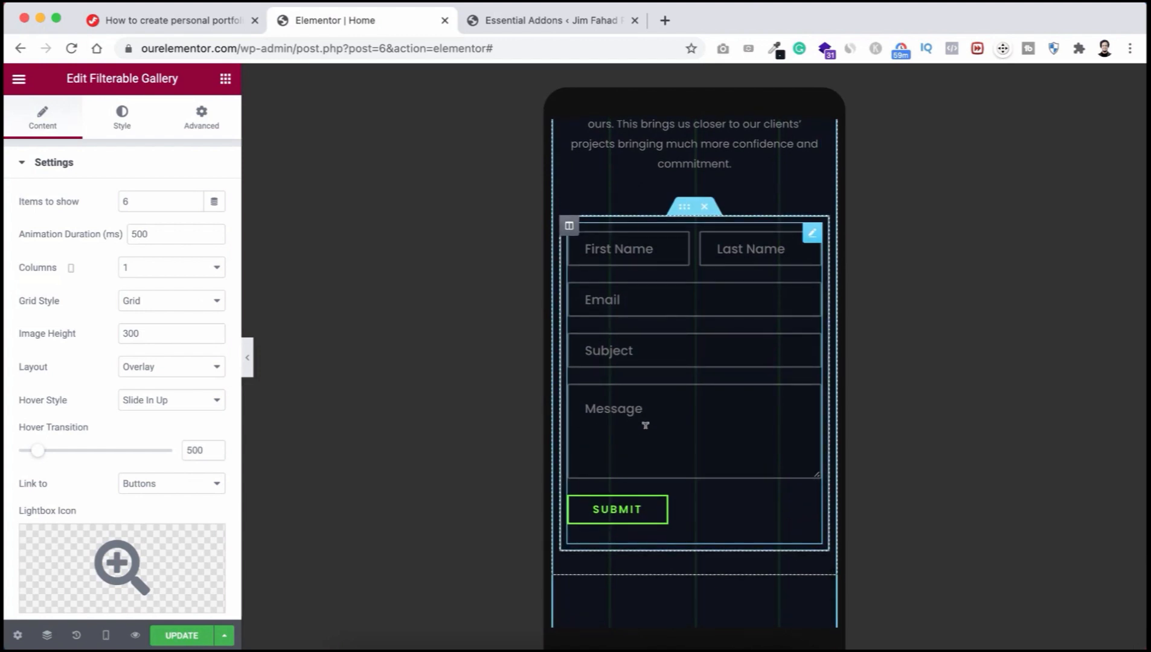
scroll(645, 416, "up", 15)
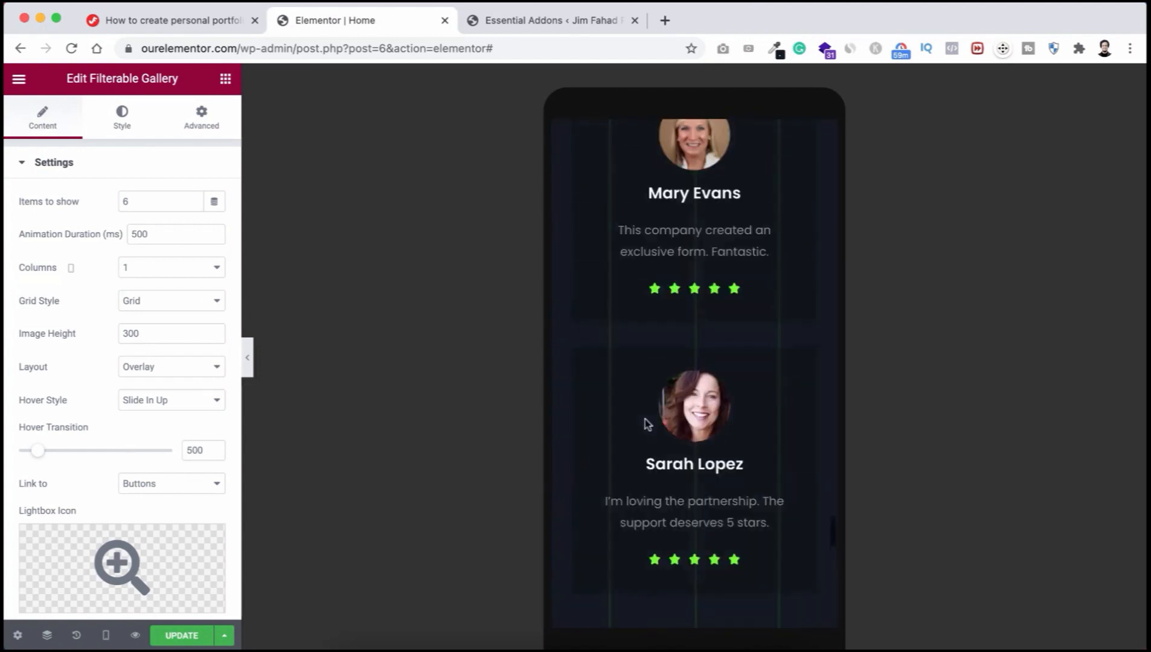
scroll(645, 423, "up", 20)
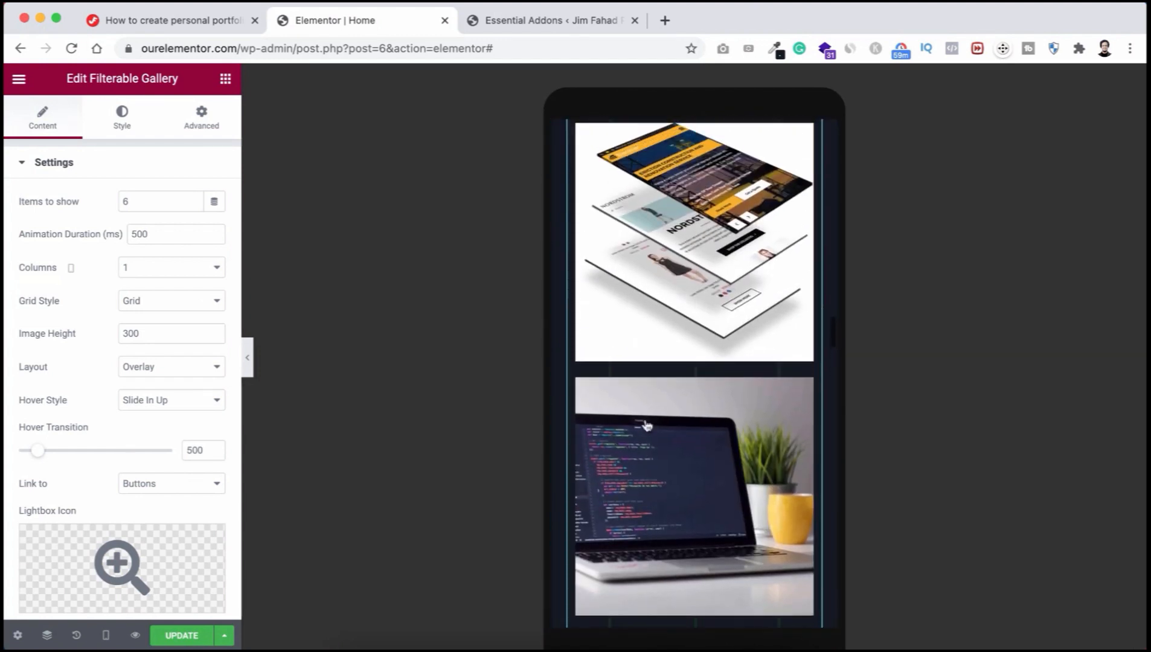
scroll(646, 423, "up", 20)
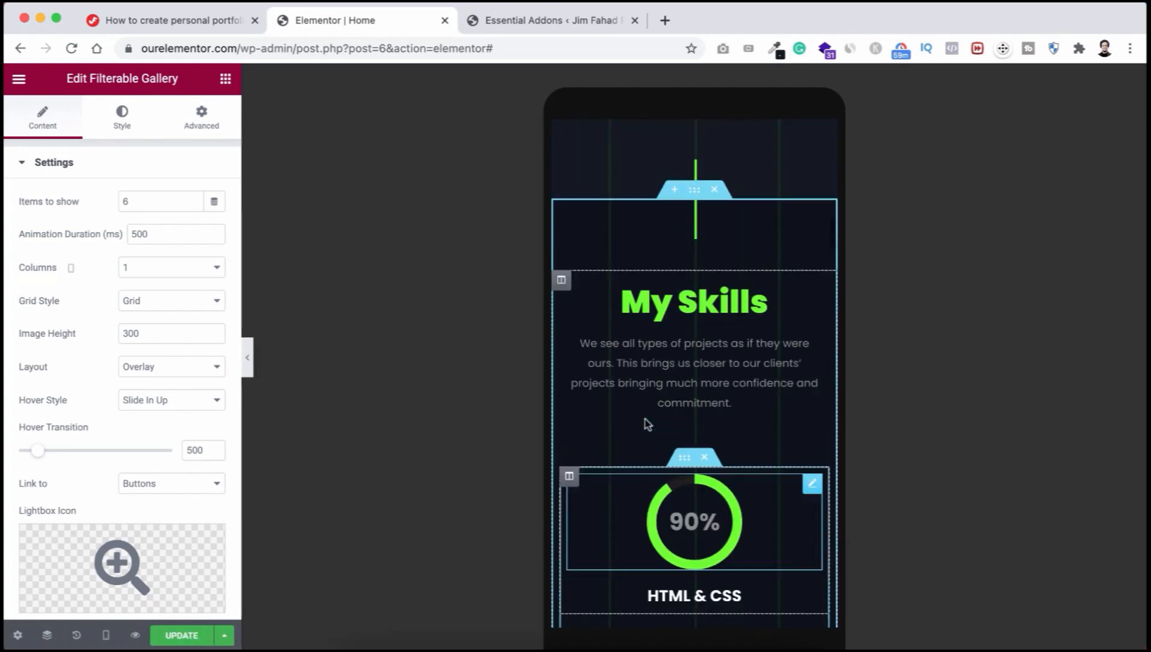
scroll(644, 416, "up", 15)
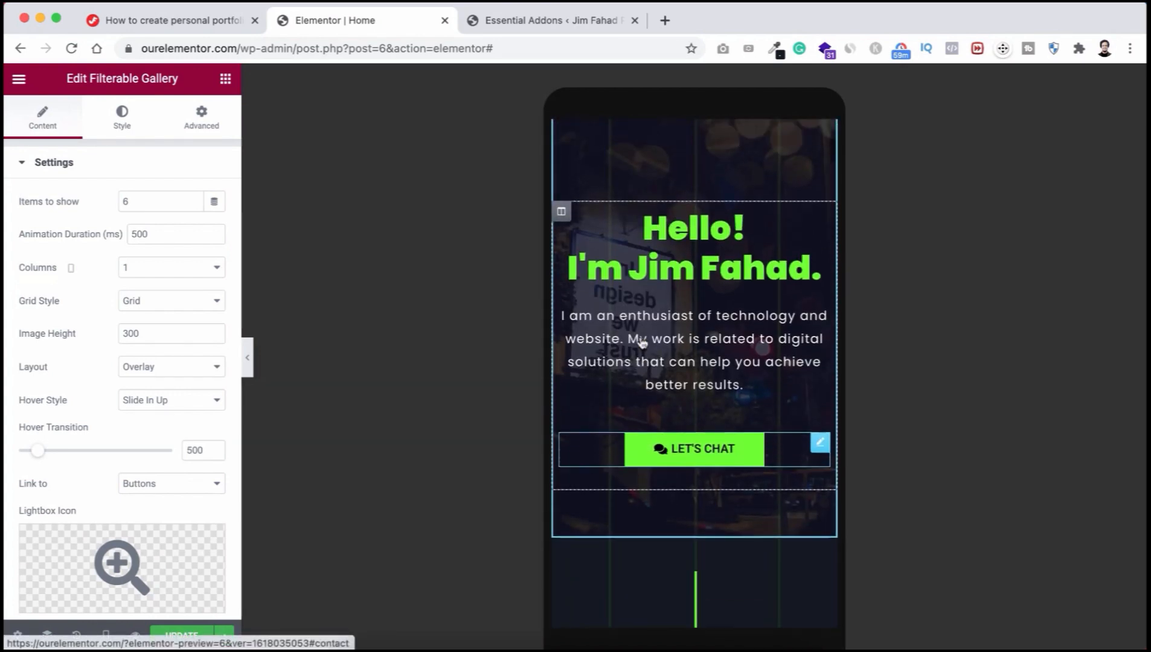
scroll(655, 254, "up", 3)
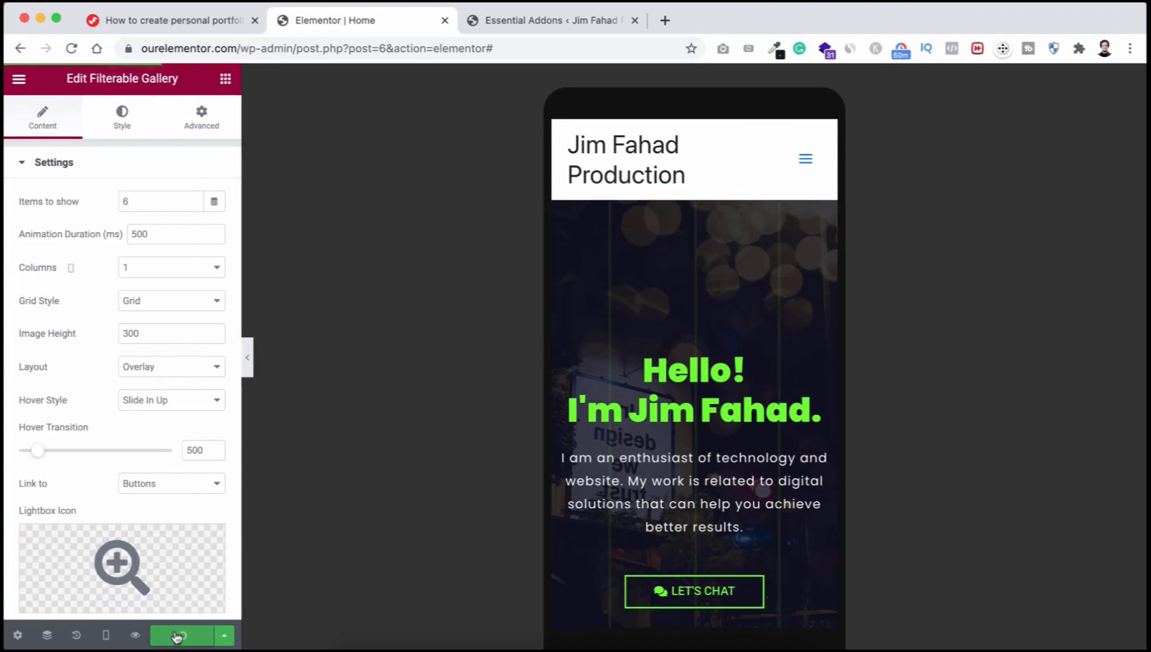
Step: Return the editor preview to Desktop width
left_click(105, 636)
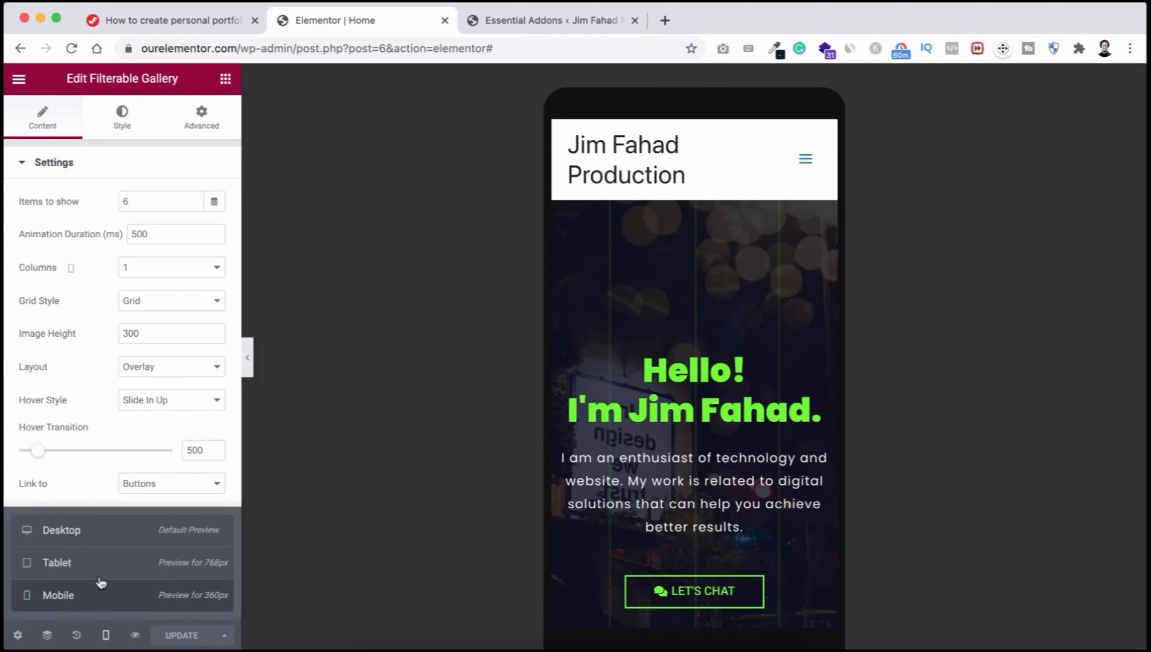
left_click(107, 537)
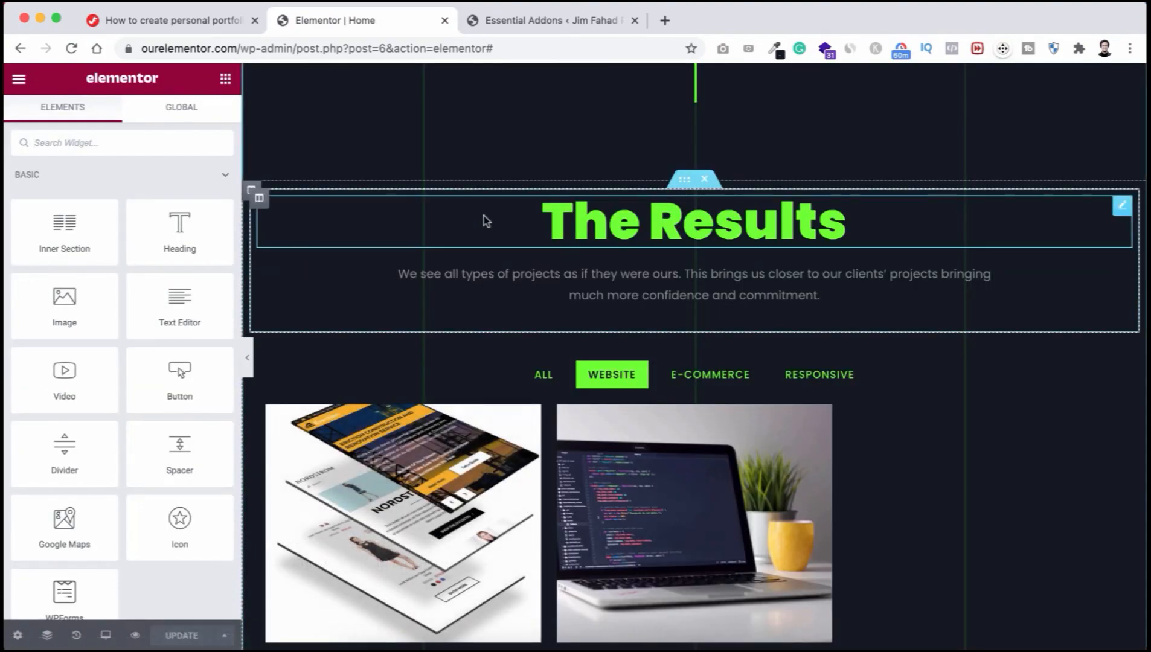
scroll(484, 218, "up", 15)
scroll(484, 217, "up", 10)
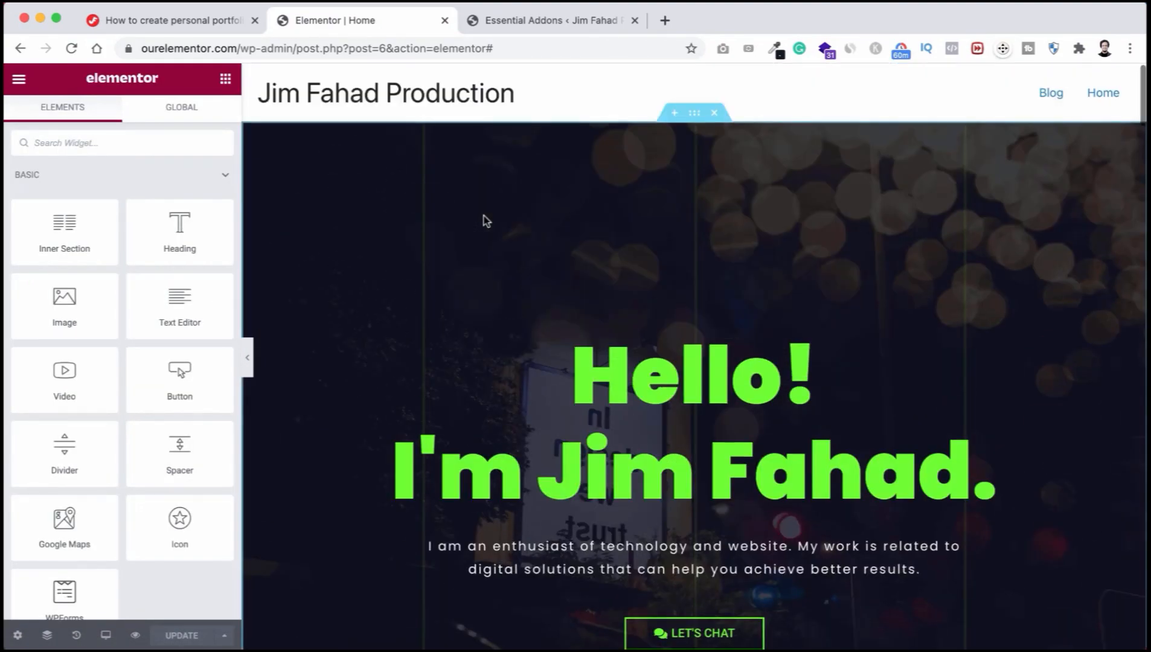
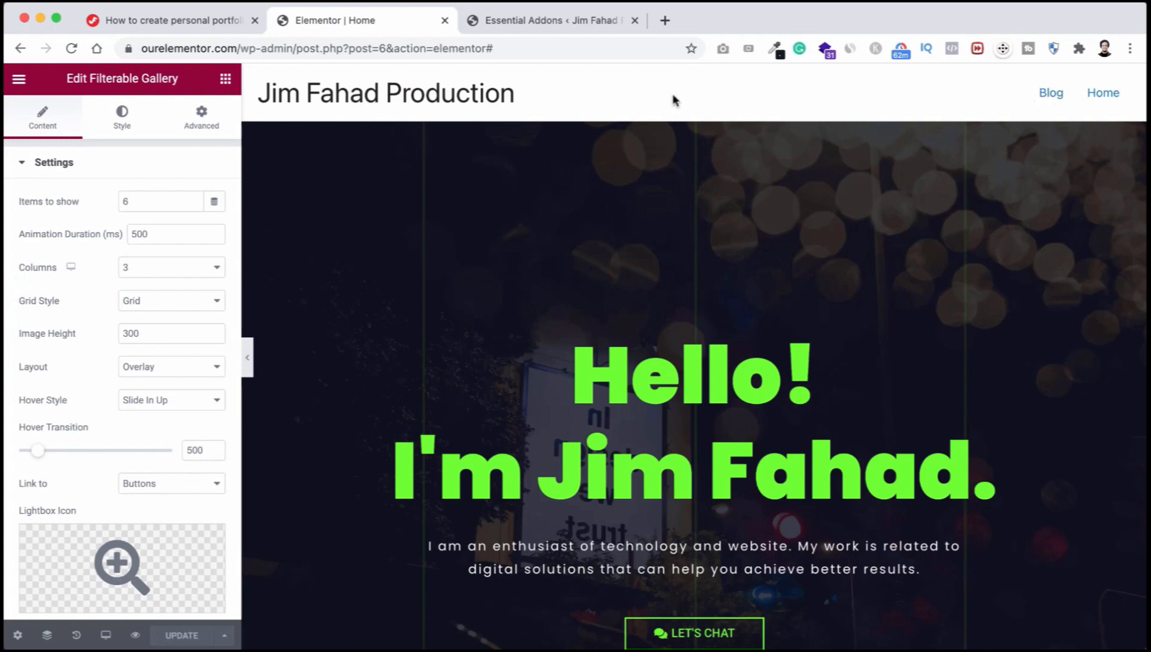
Step: Exit Elementor to the WordPress dashboard and open the Astra theme Customizer
left_click(19, 81)
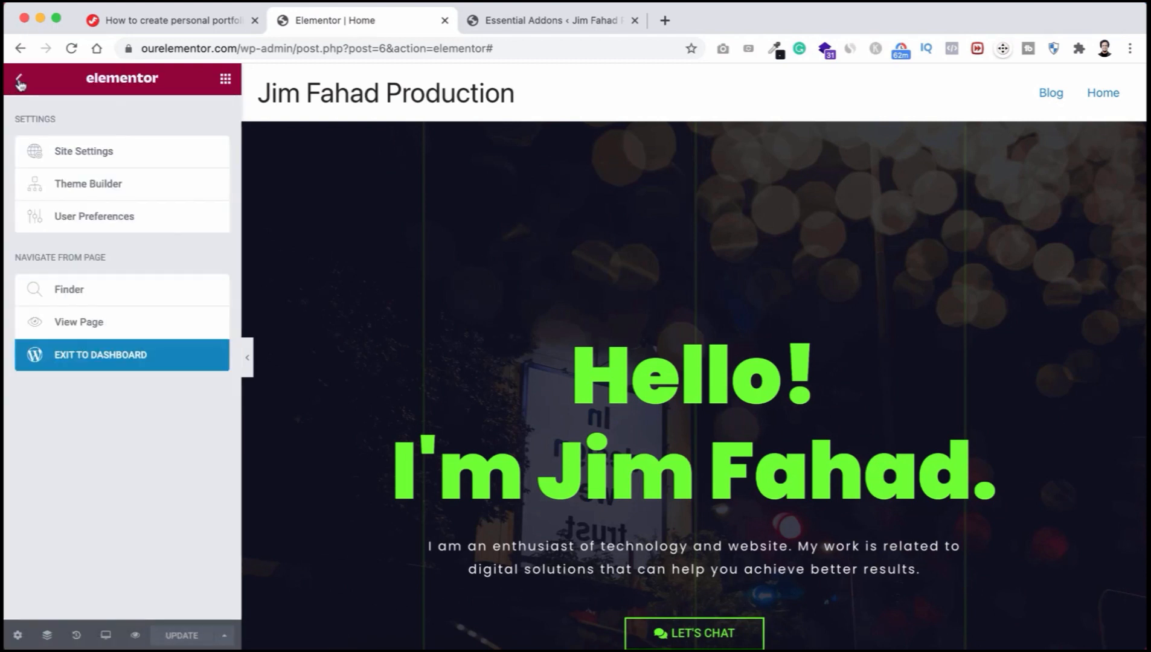
left_click(79, 357)
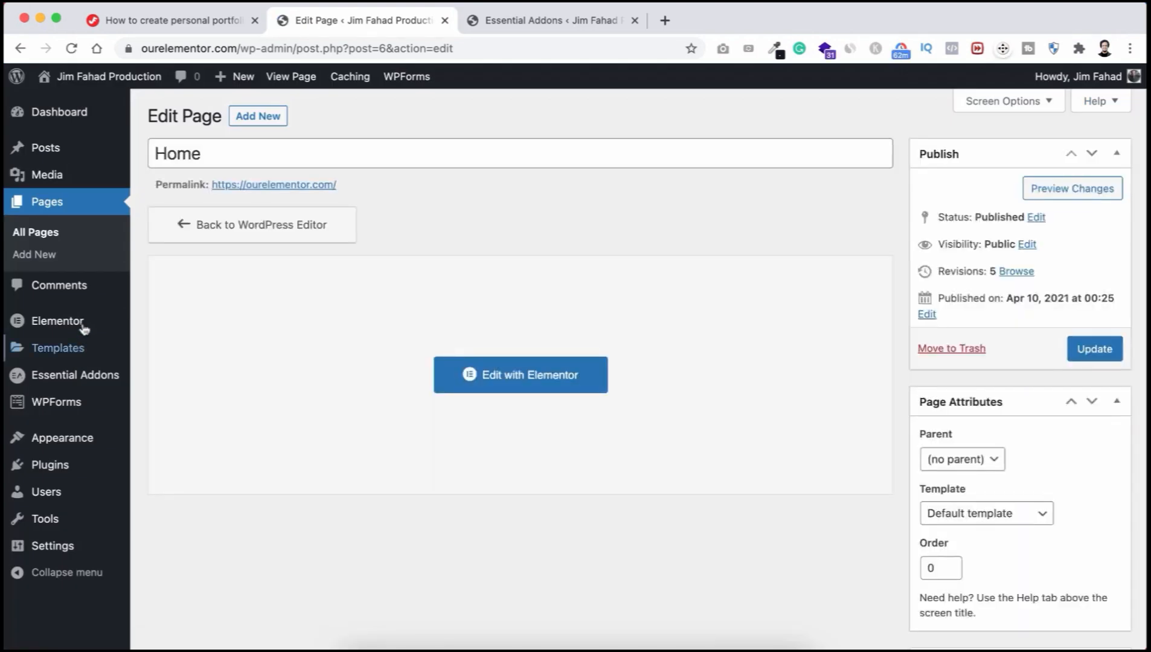
mouse_move(77, 439)
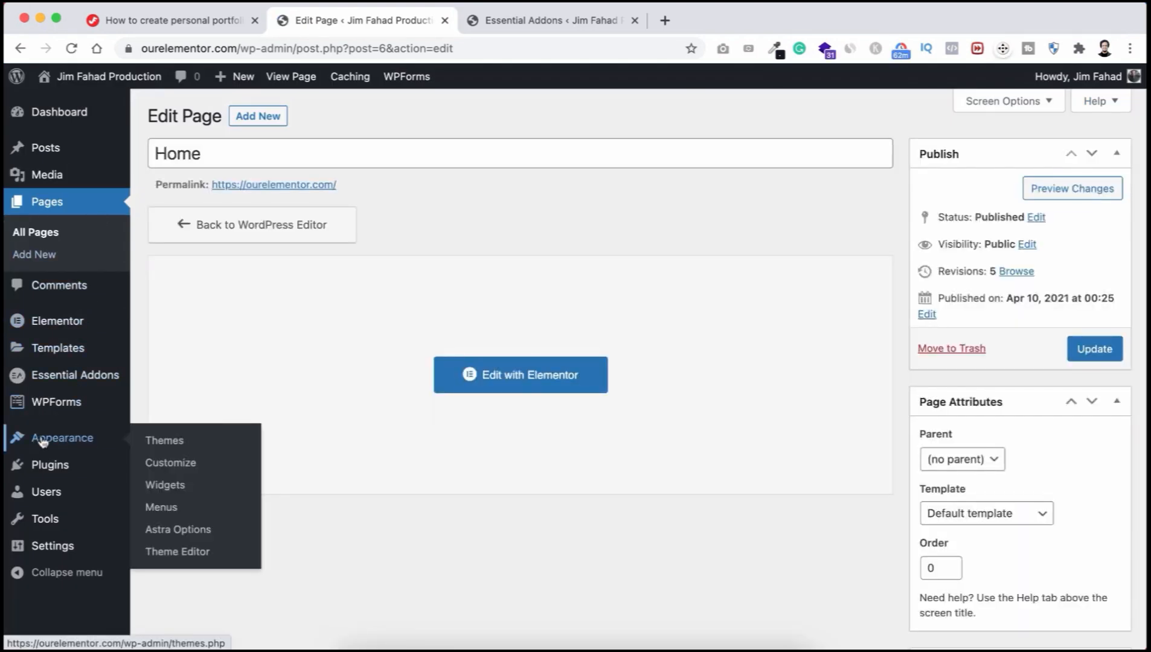
left_click(182, 464)
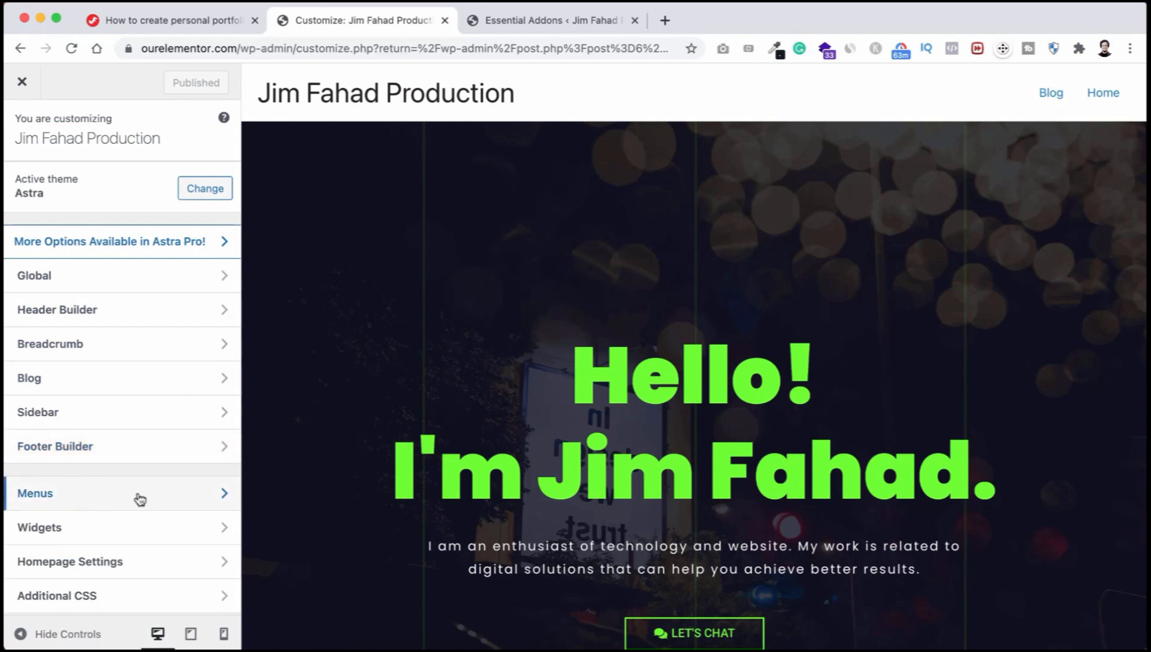
Step: Create 'Main Menu' in Customizer Menus, assigned to the Primary Menu and Off-Canvas Menu locations
left_click(114, 500)
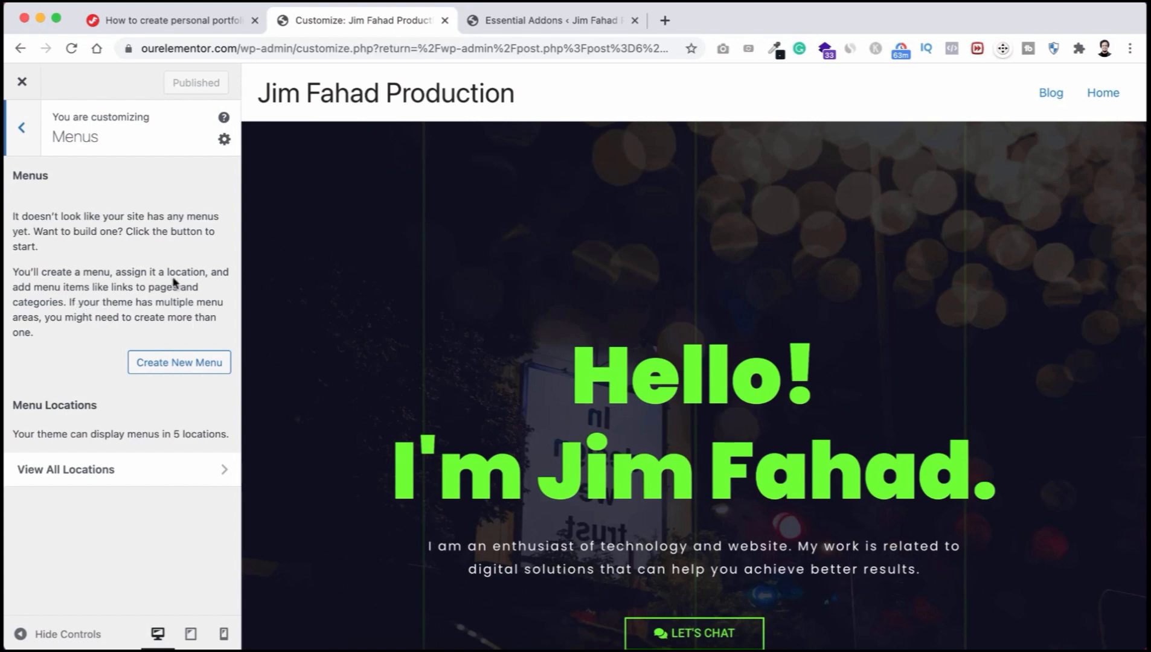
left_click(175, 362)
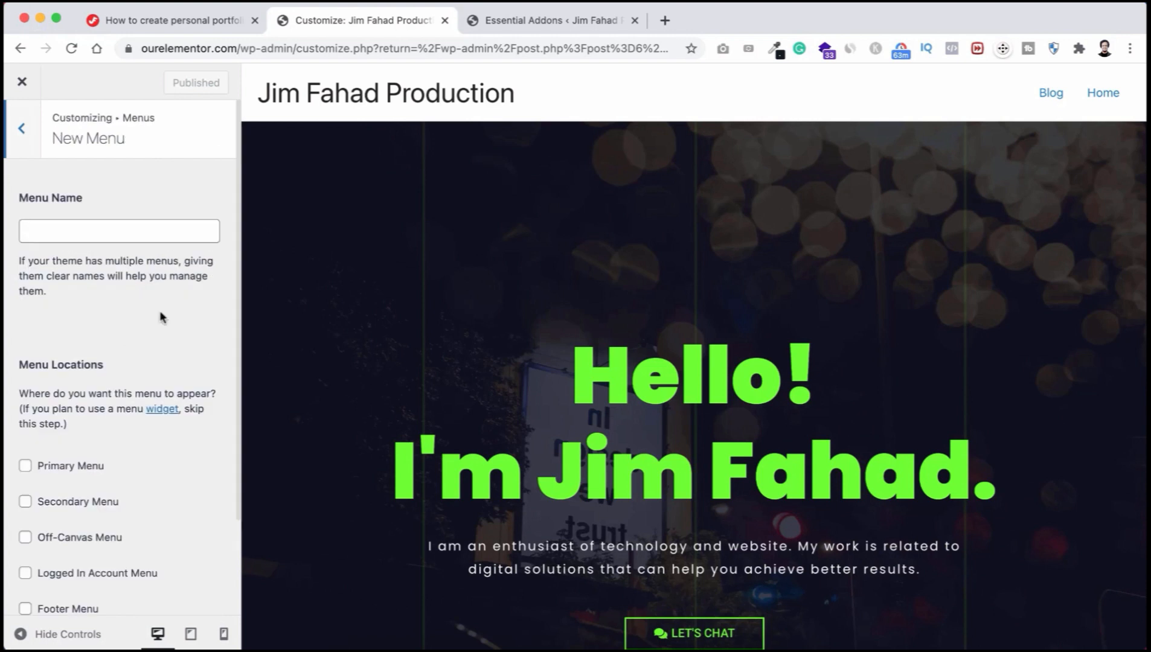
left_click(107, 229)
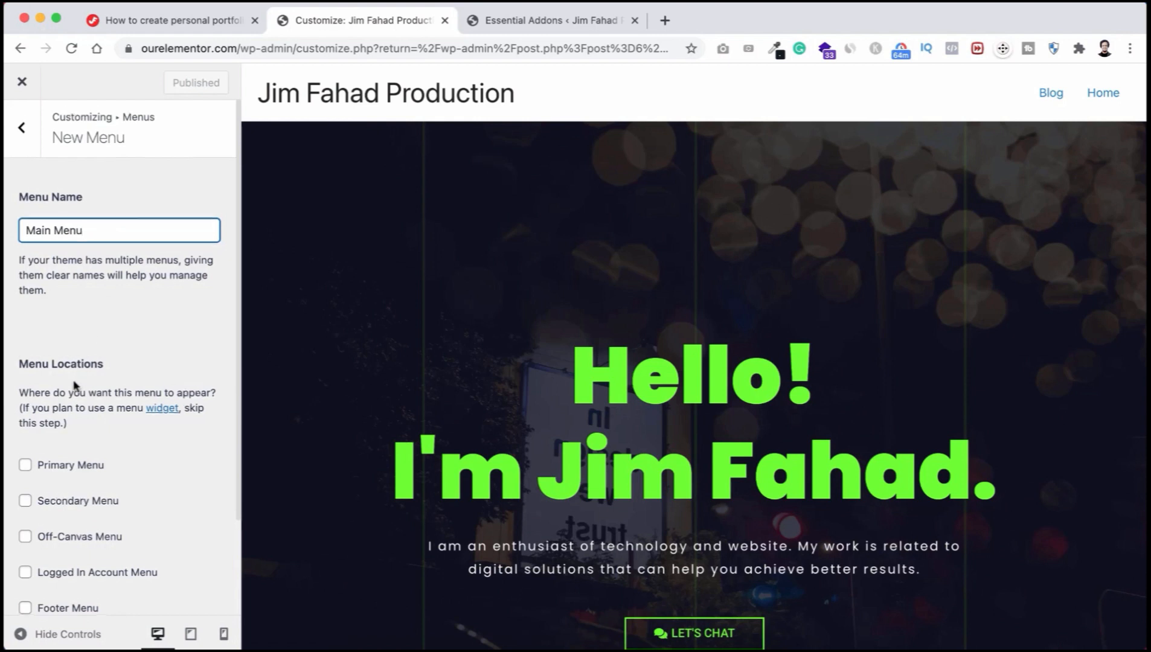
scroll(77, 387, "down", 3)
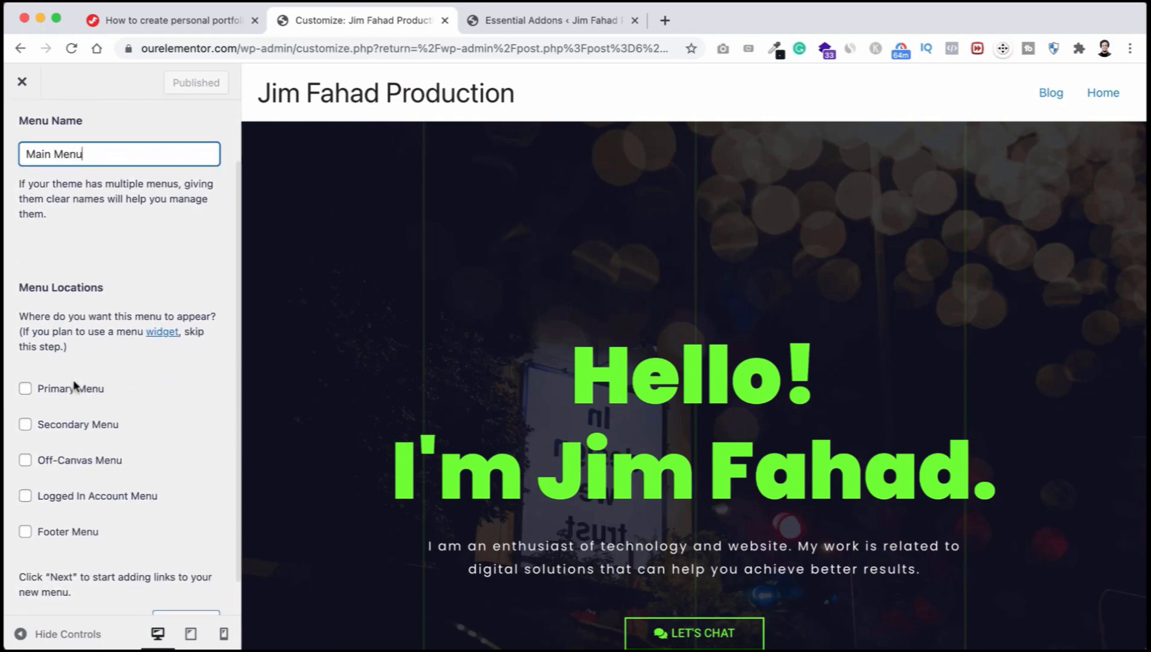
left_click(26, 388)
left_click(27, 390)
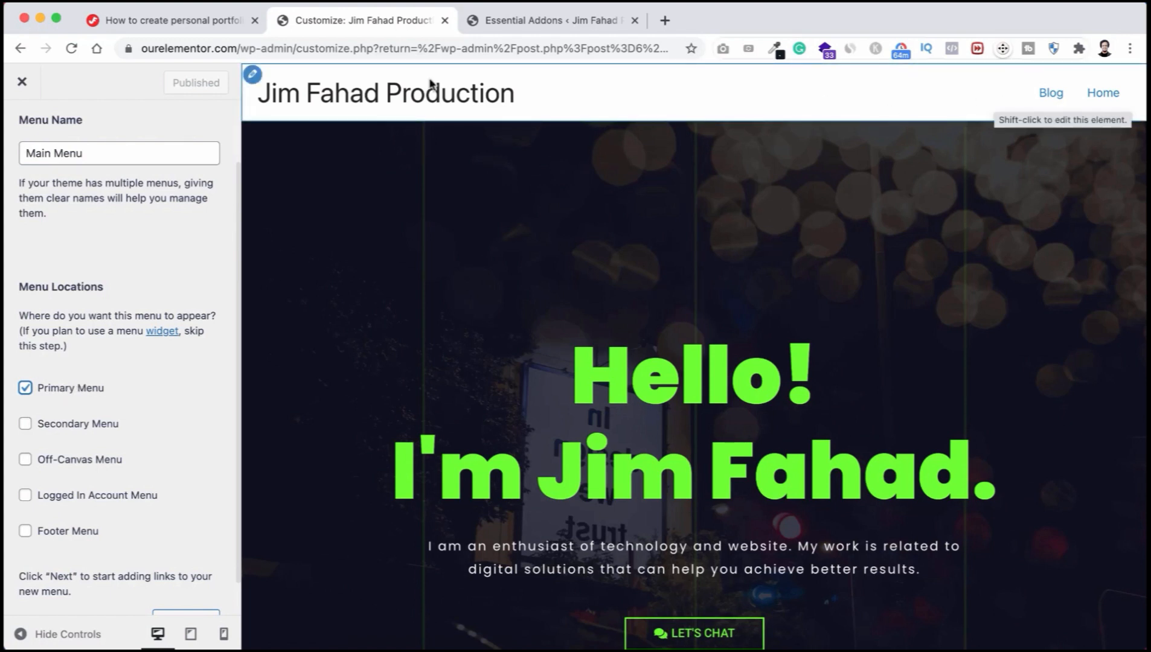
left_click(25, 460)
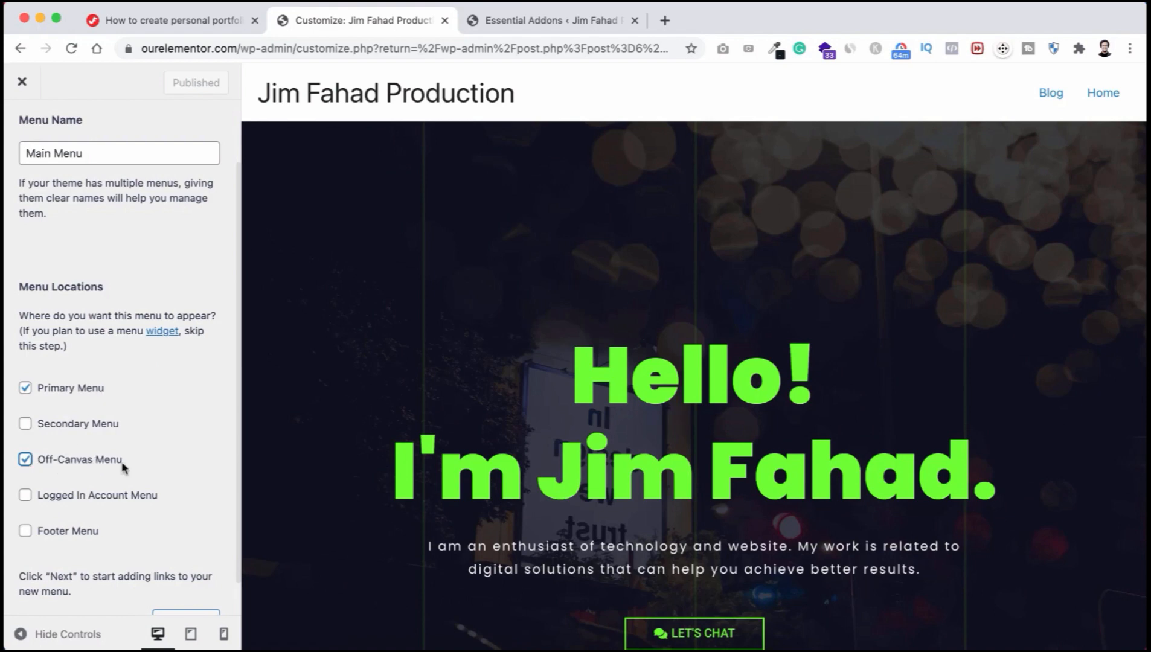
scroll(122, 462, "down", 2)
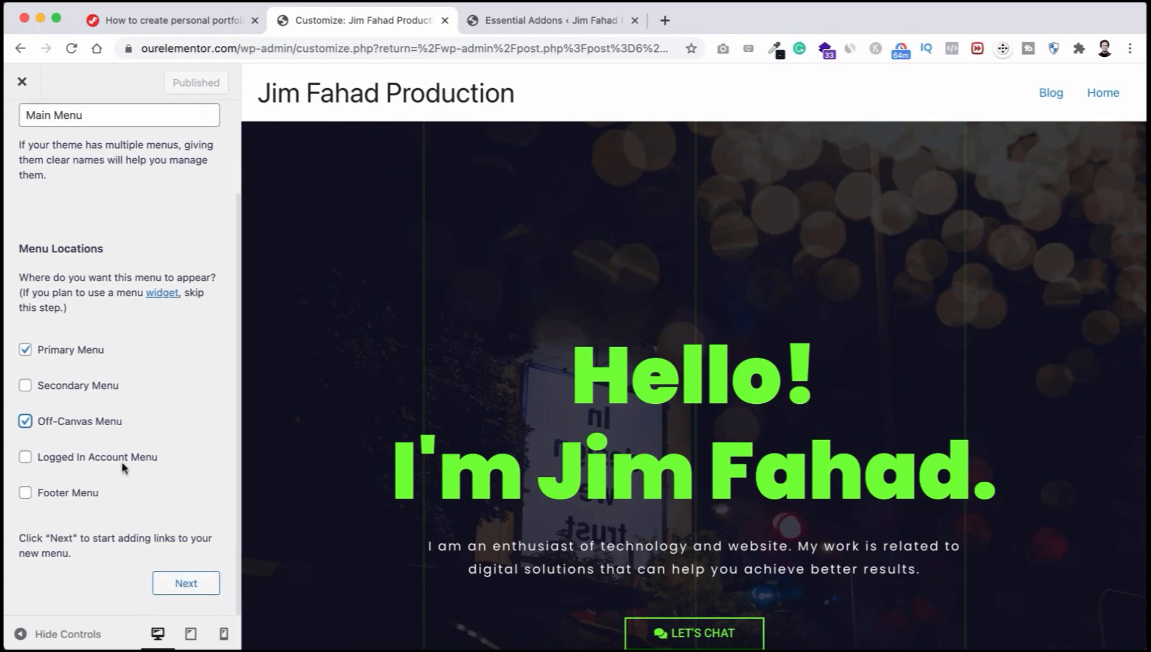
left_click(180, 585)
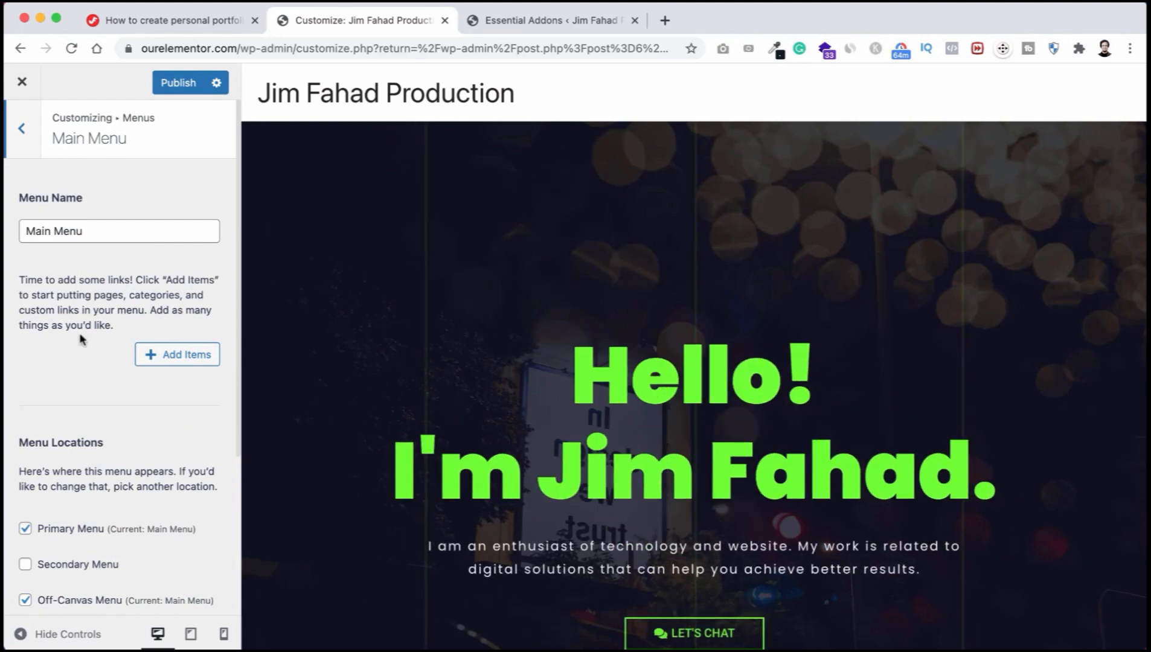
Step: Add an 'About' custom link with URL # to Main Menu
left_click(169, 357)
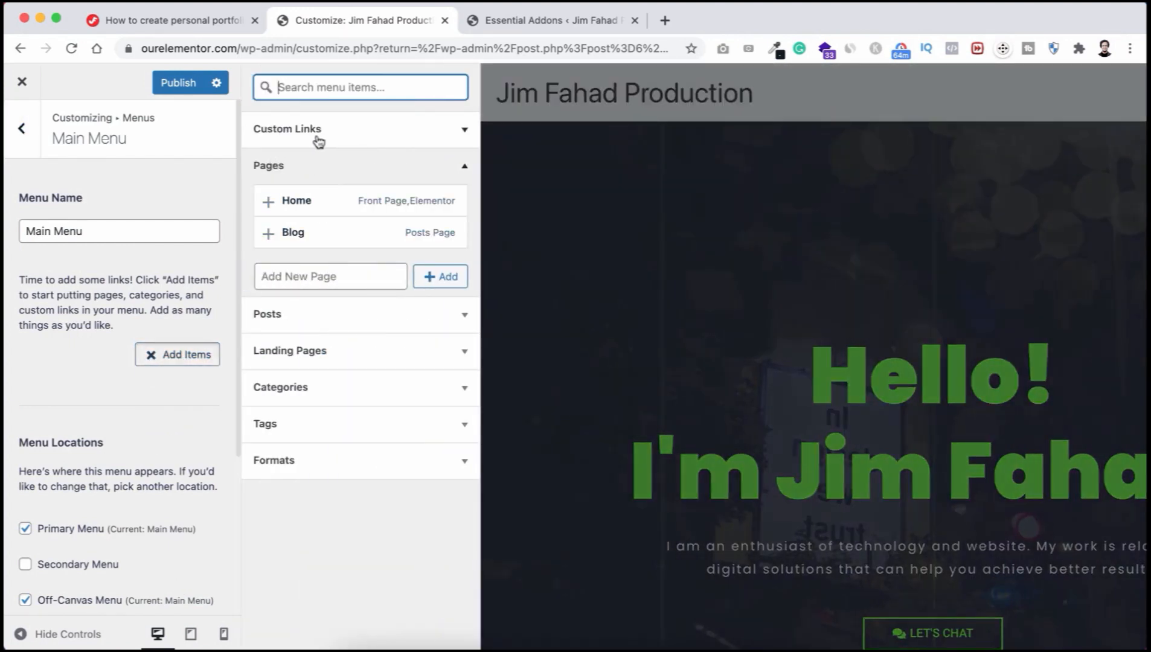
left_click(340, 139)
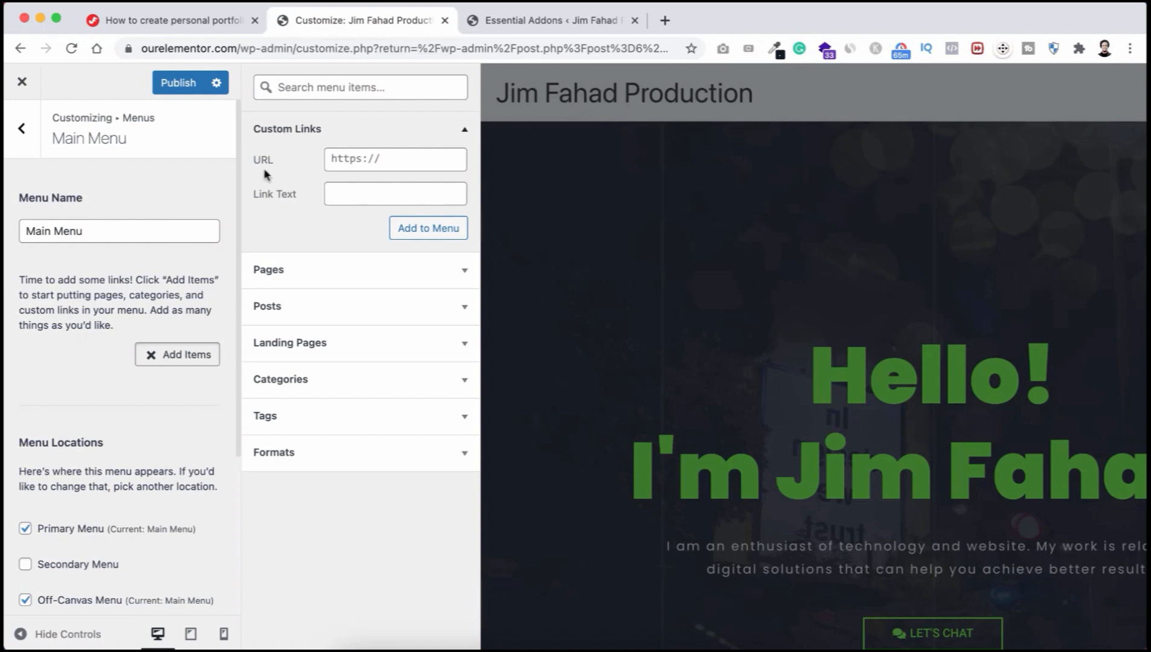
scroll(703, 384, "down", 10)
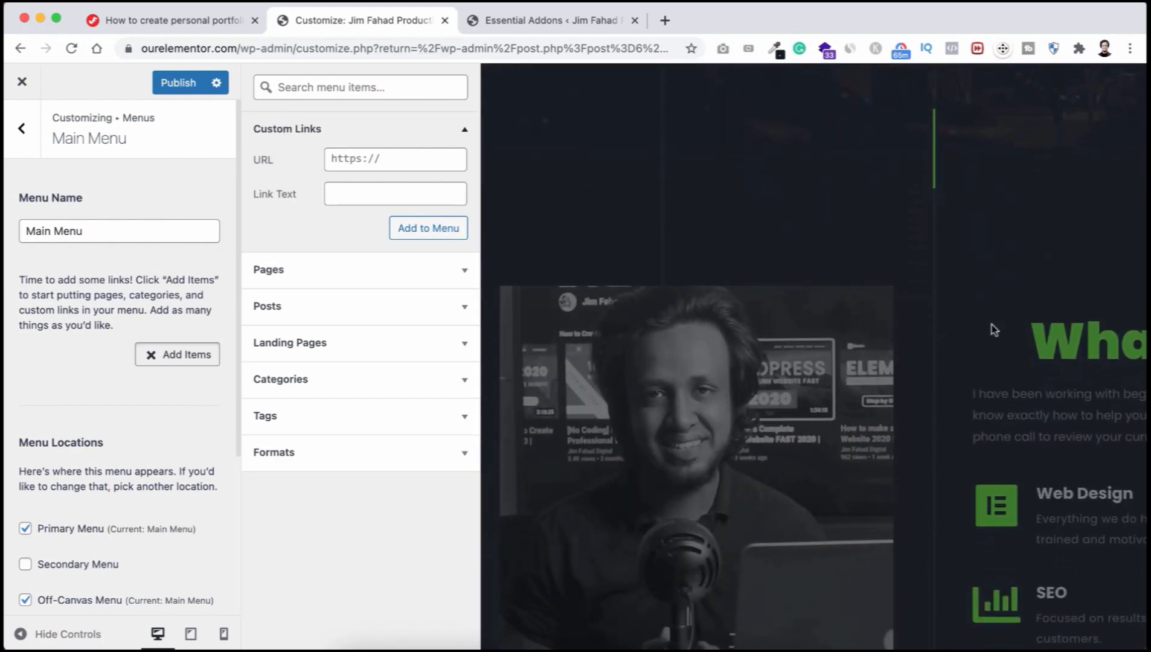
scroll(951, 320, "down", 1)
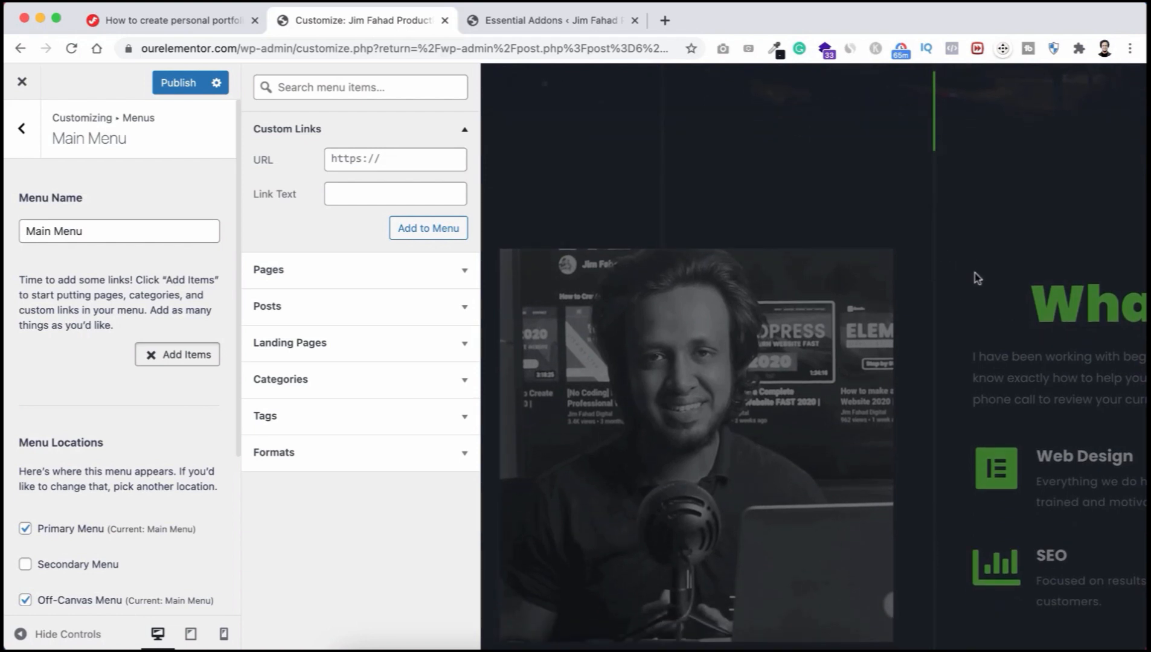
left_click(339, 192)
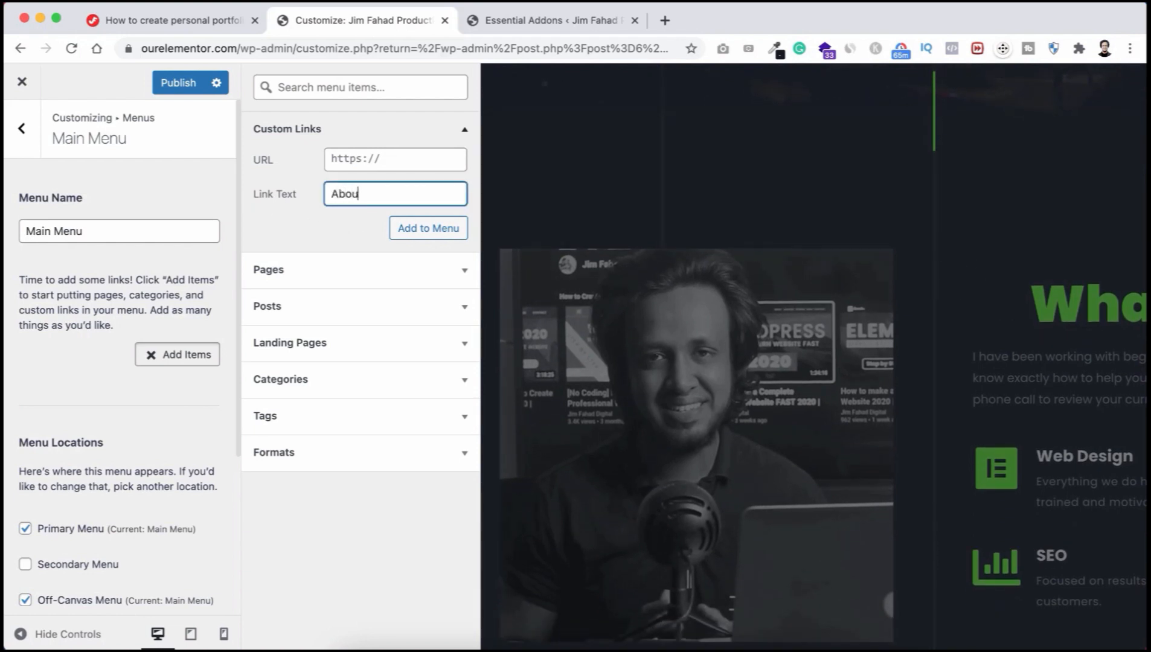
left_click(354, 157)
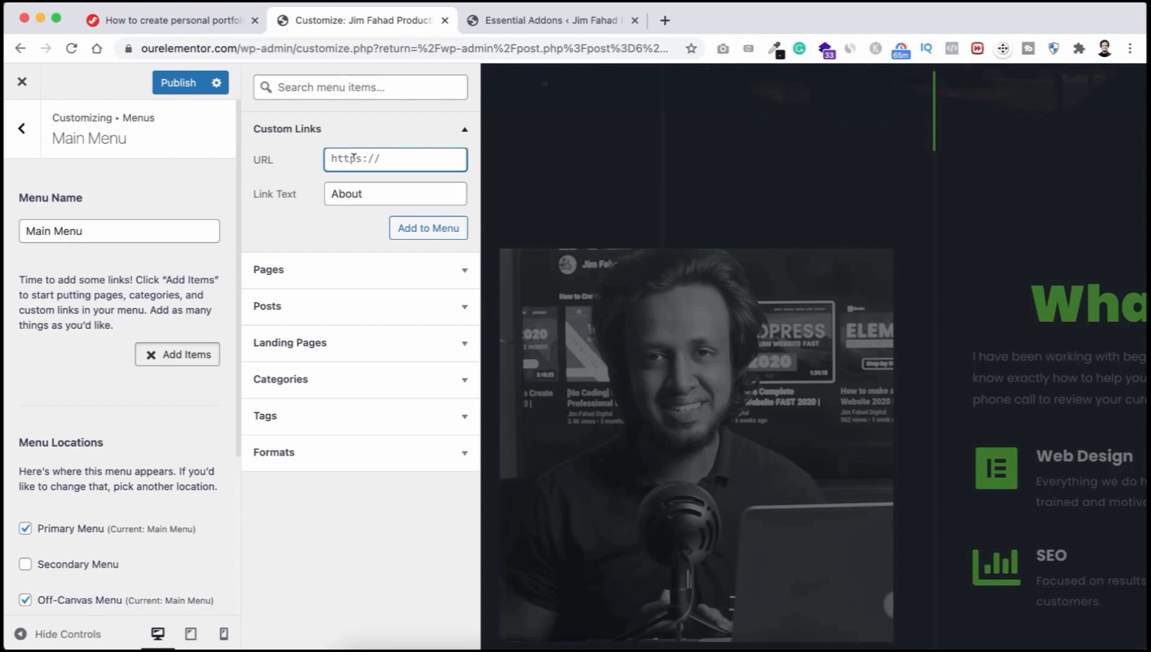
key("super+a")
type("#")
left_click(425, 225)
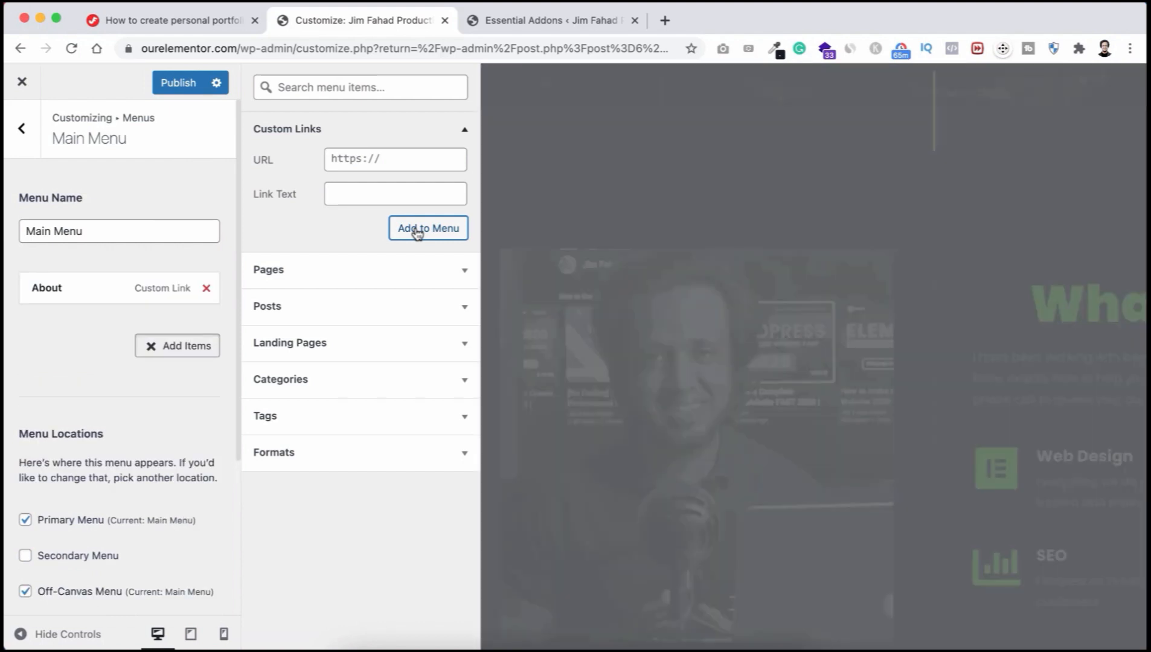
Step: Add a 'Skills' custom link pointing to #skills to Main Menu
scroll(678, 391, "down", 10)
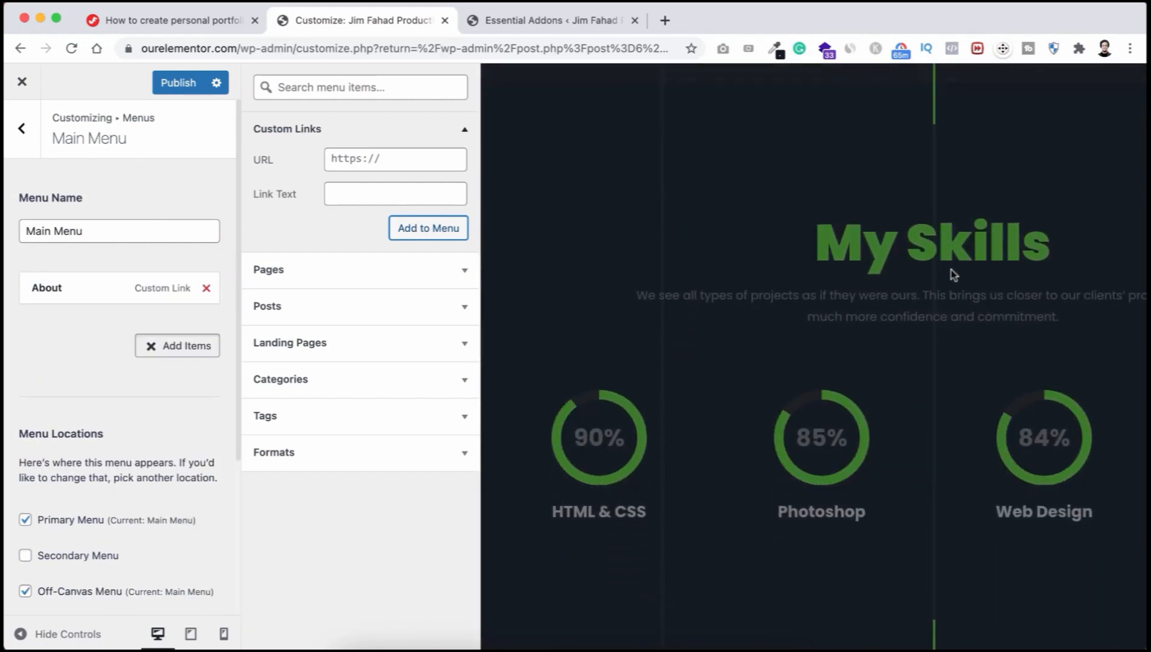
left_click(352, 191)
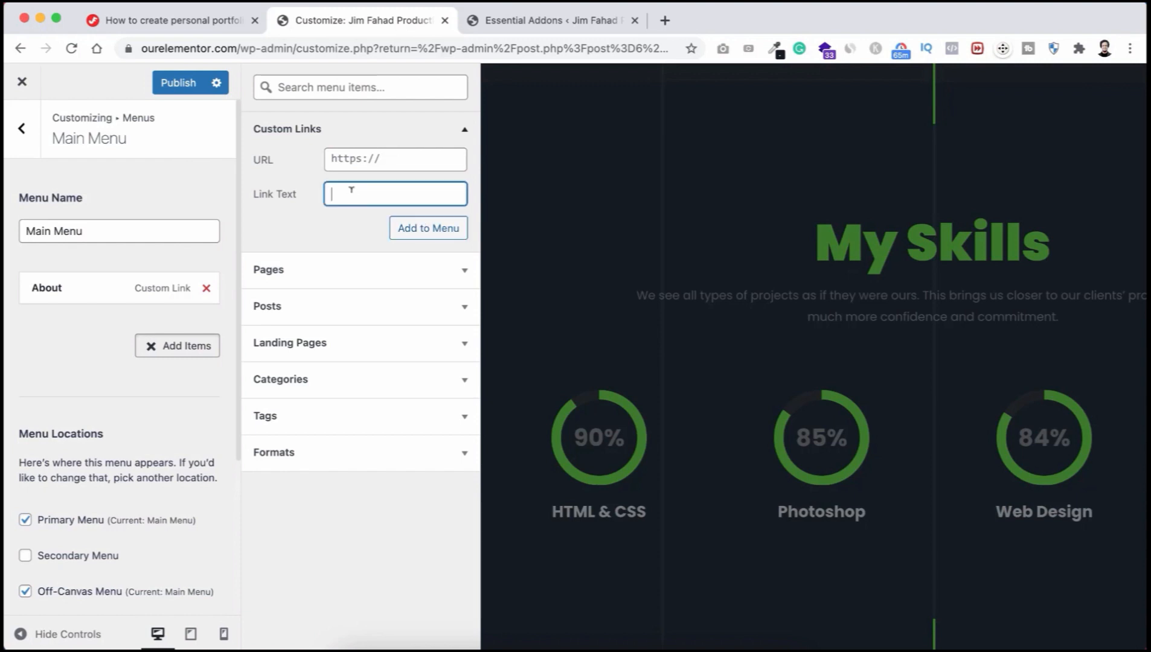
left_click(362, 158)
type("#")
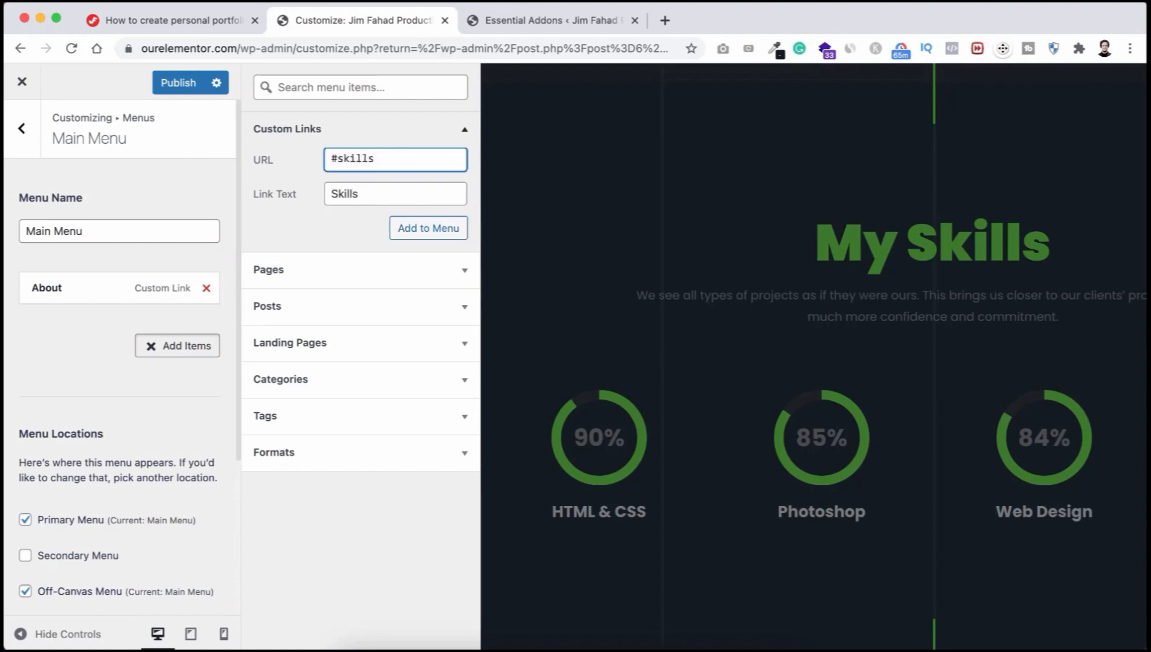
type("skills")
left_click(420, 227)
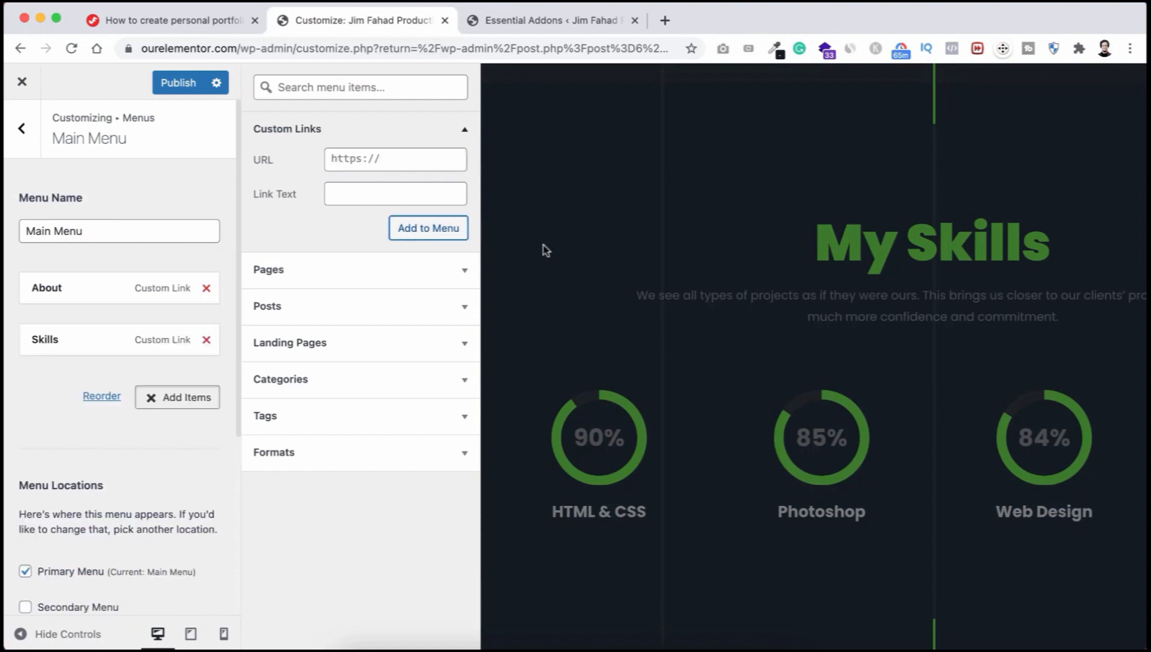
scroll(606, 367, "down", 1)
Step: Add 'Results' and 'Services' custom links with anchor URLs to Main Menu
scroll(605, 366, "down", 10)
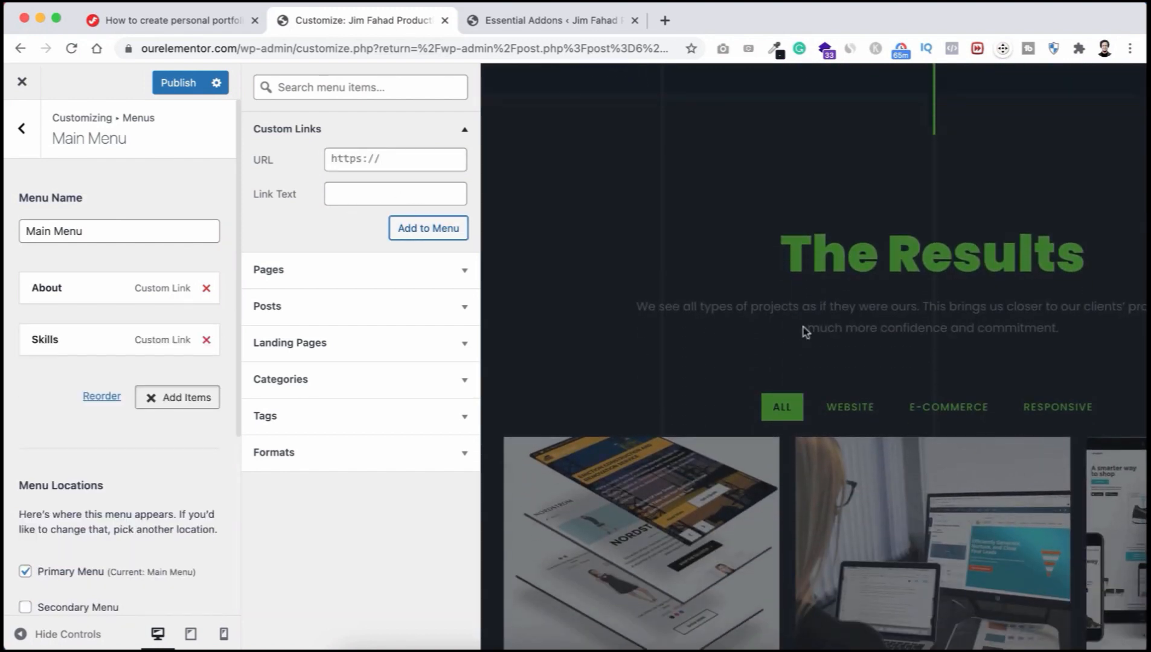
left_click(367, 194)
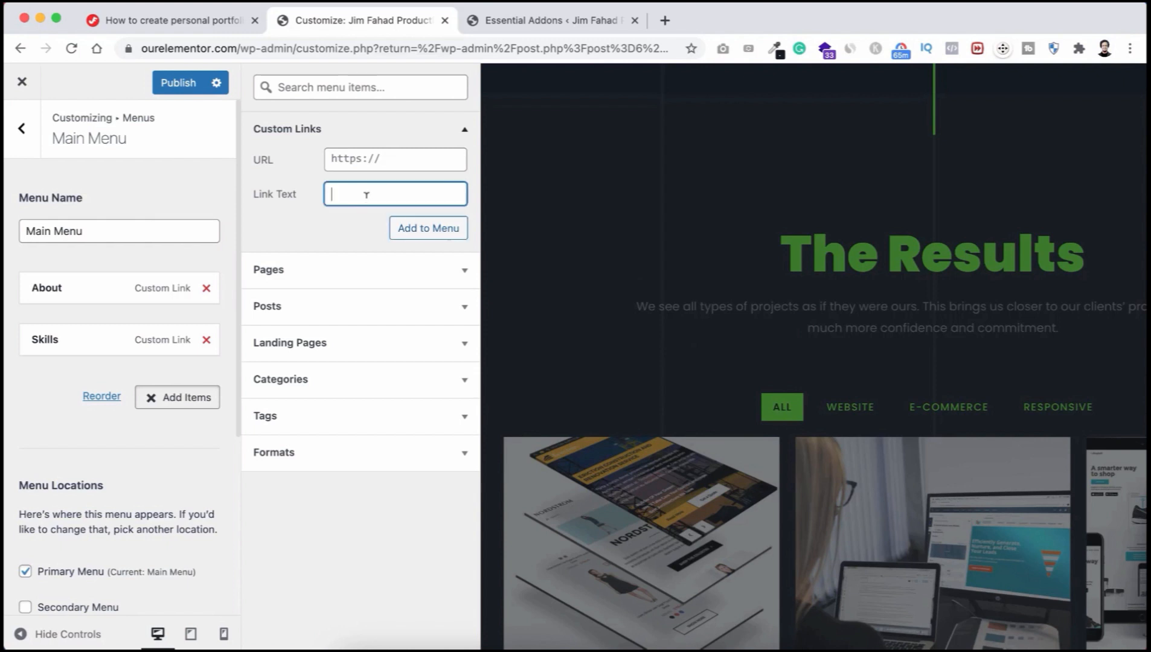
type("results")
left_click(355, 149)
type("#re")
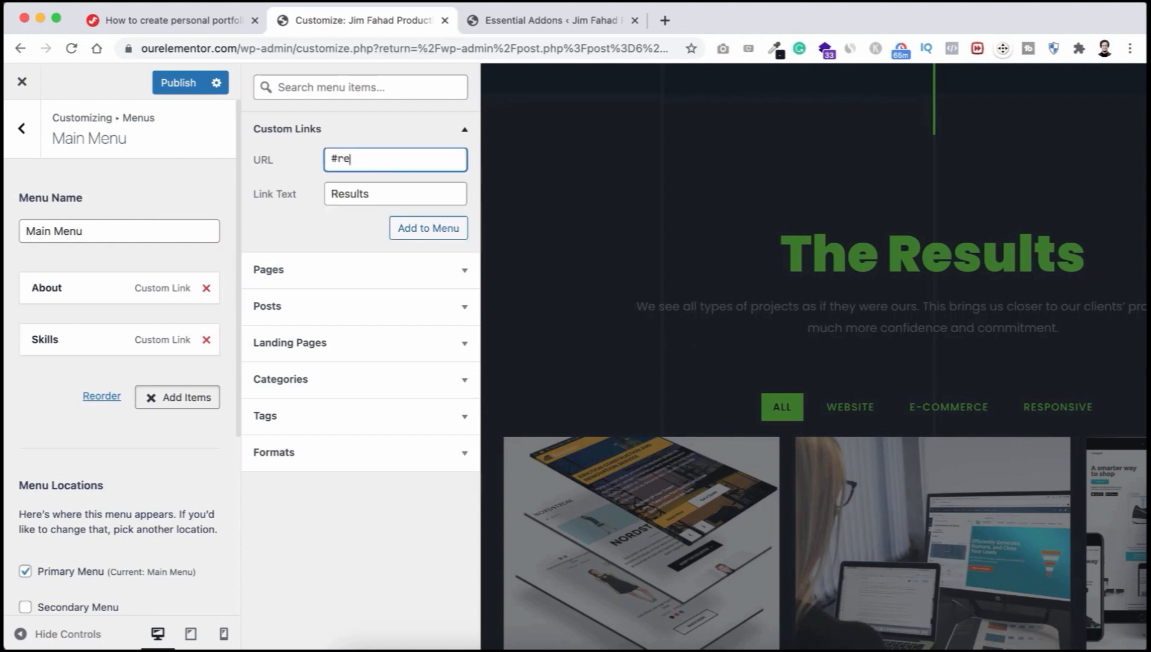
left_click(418, 228)
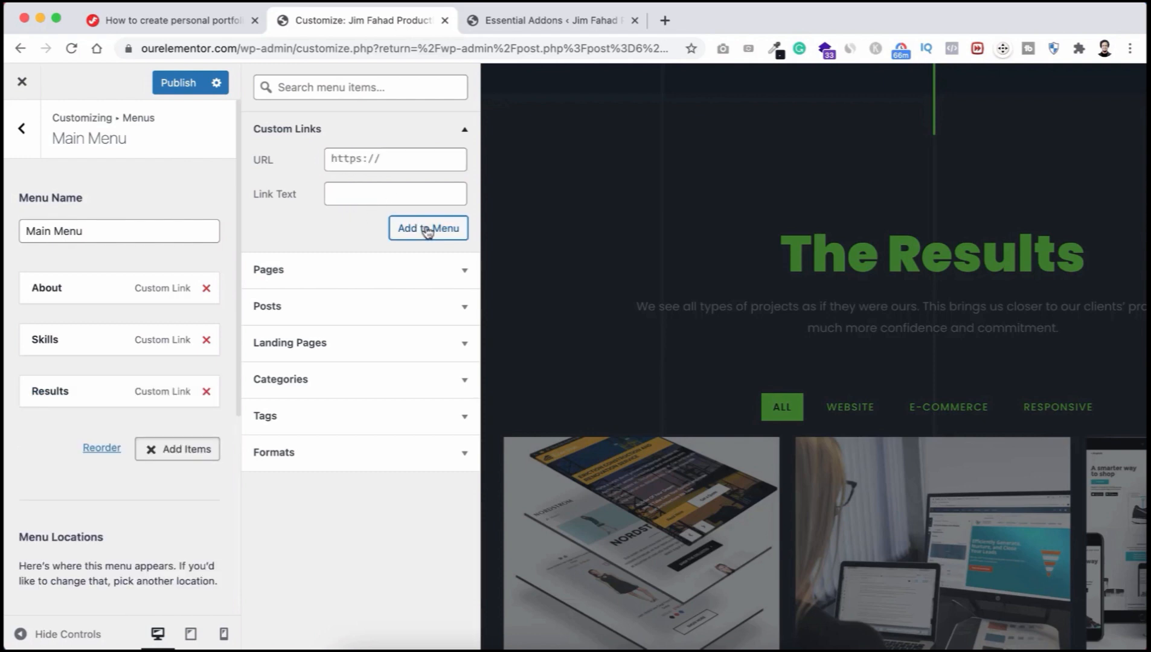
scroll(552, 360, "down", 5)
scroll(552, 360, "down", 6)
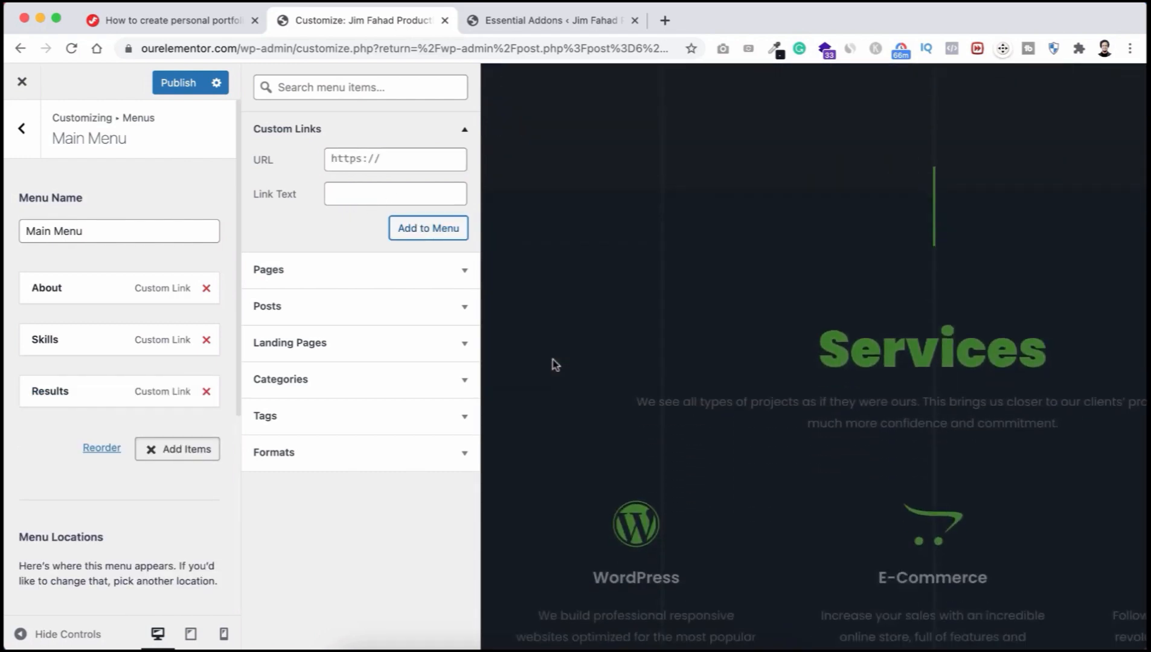
left_click(353, 187)
type("Services")
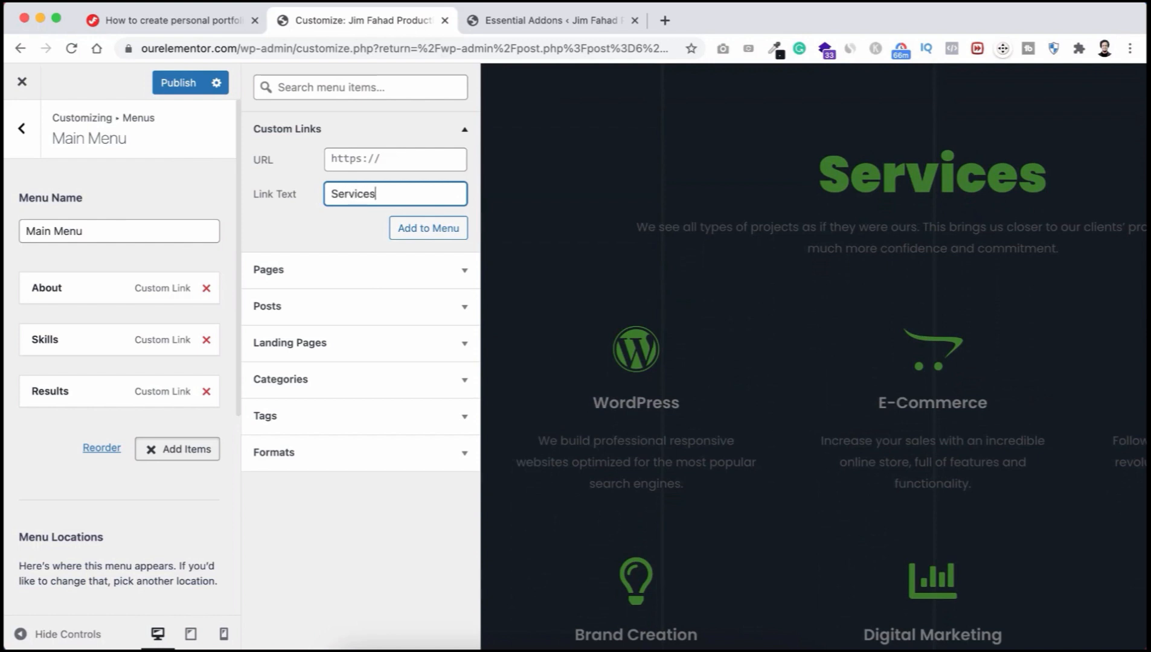
left_click(350, 156)
type("#services")
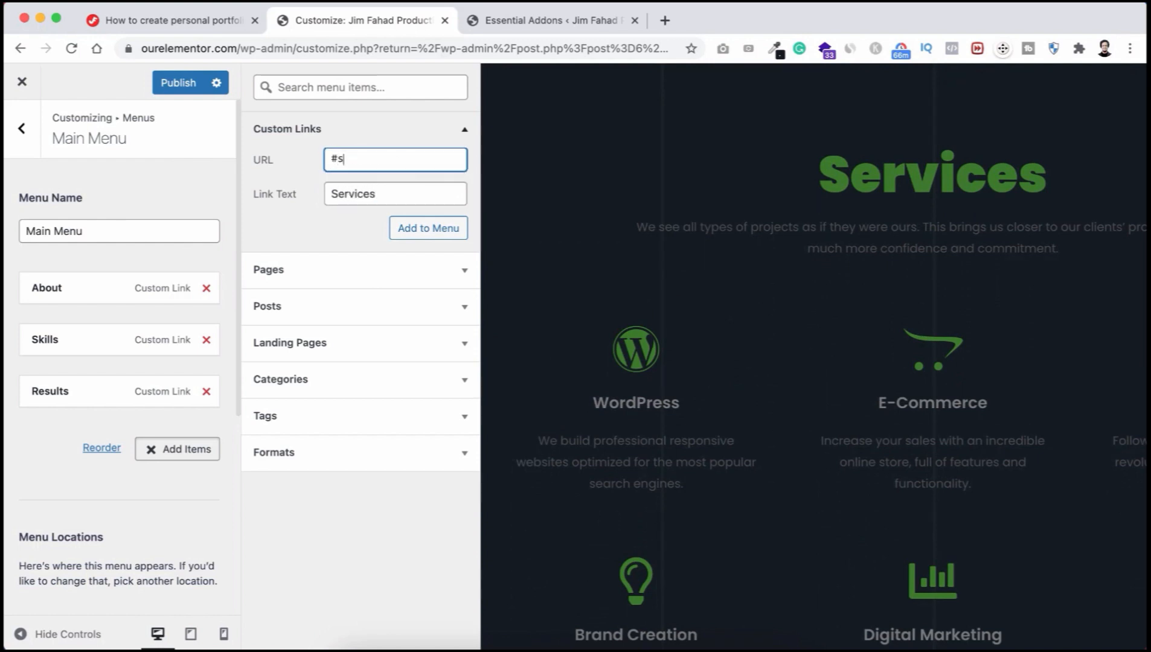
left_click(402, 228)
Step: Add 'Testimonials' (#testimonials) and 'Contact' (#contact) links, then close the Add Items panel
scroll(646, 403, "down", 10)
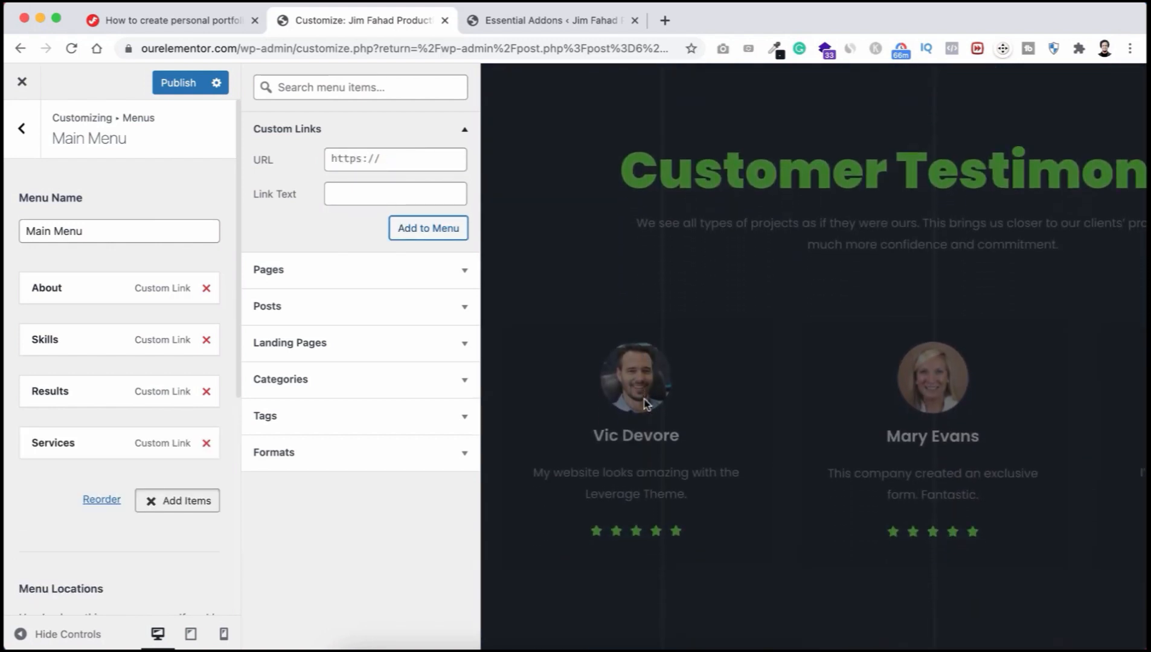
left_click(355, 194)
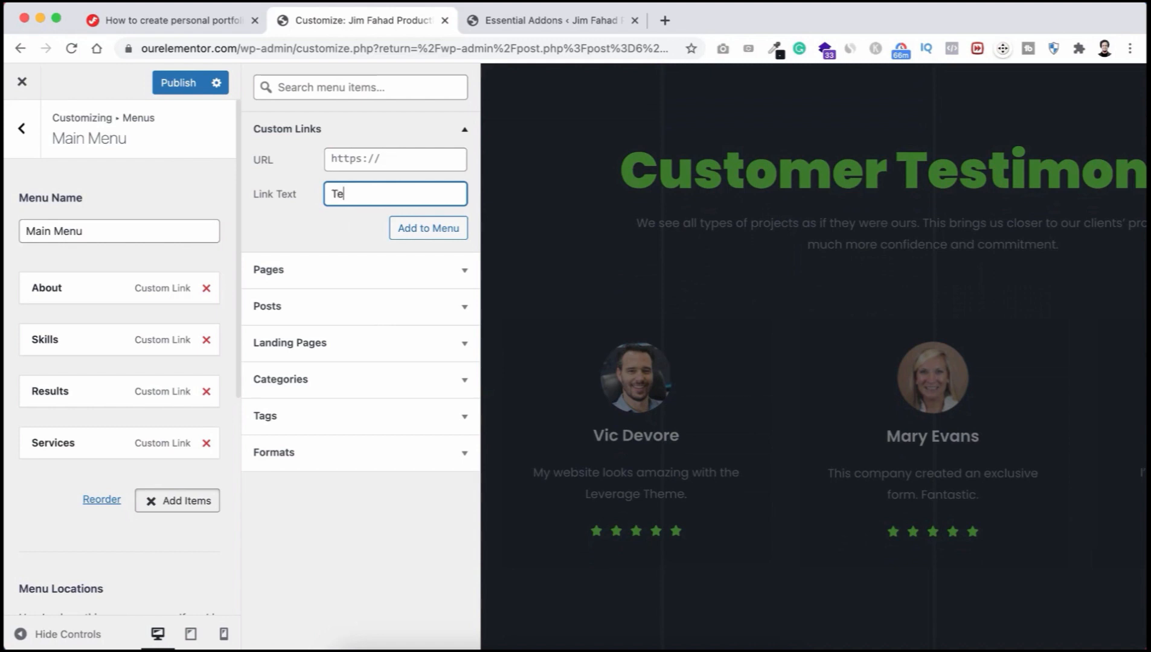
type("Testimonials")
left_click(346, 158)
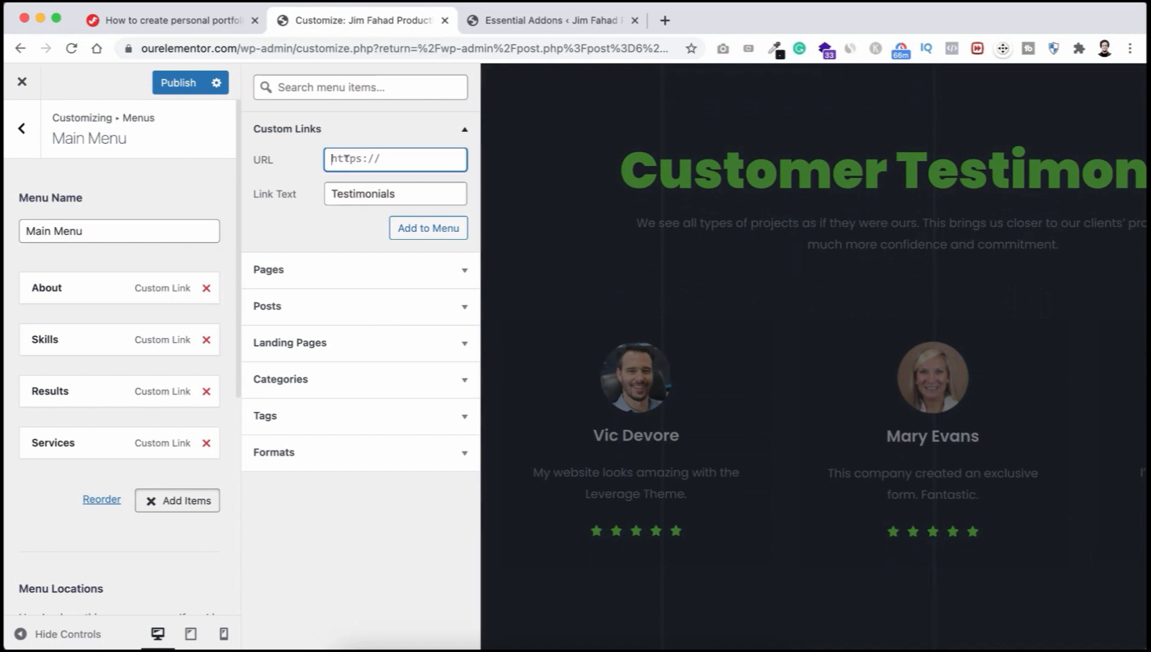
type("#testimonials")
left_click(423, 228)
scroll(610, 389, "down", 7)
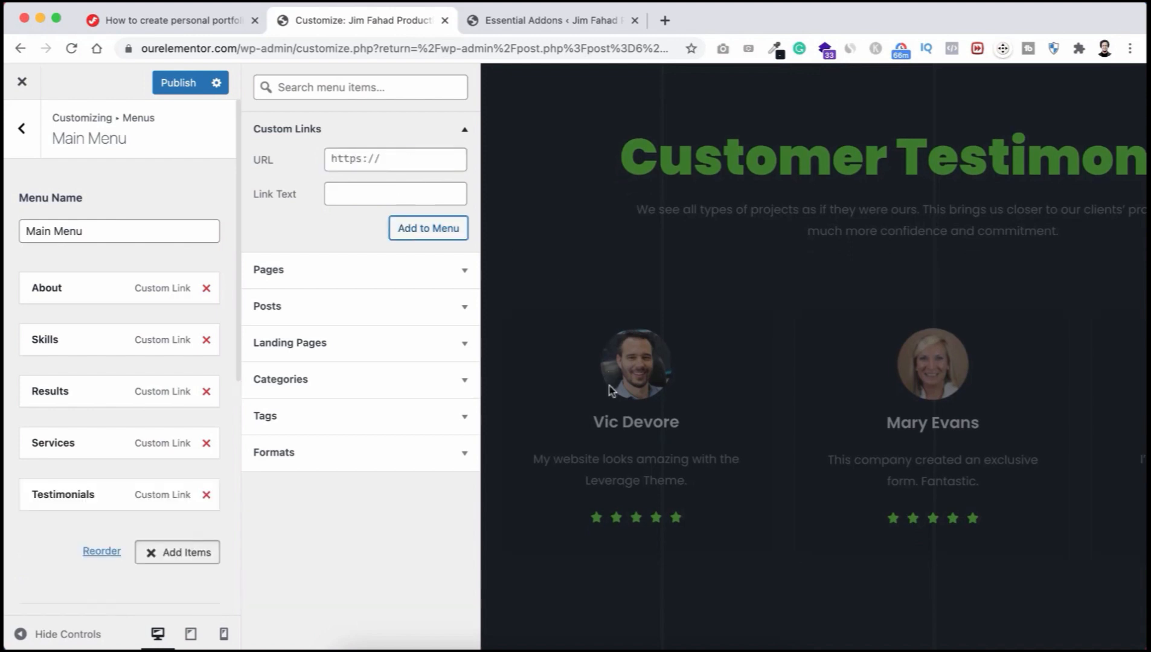
scroll(610, 390, "down", 3)
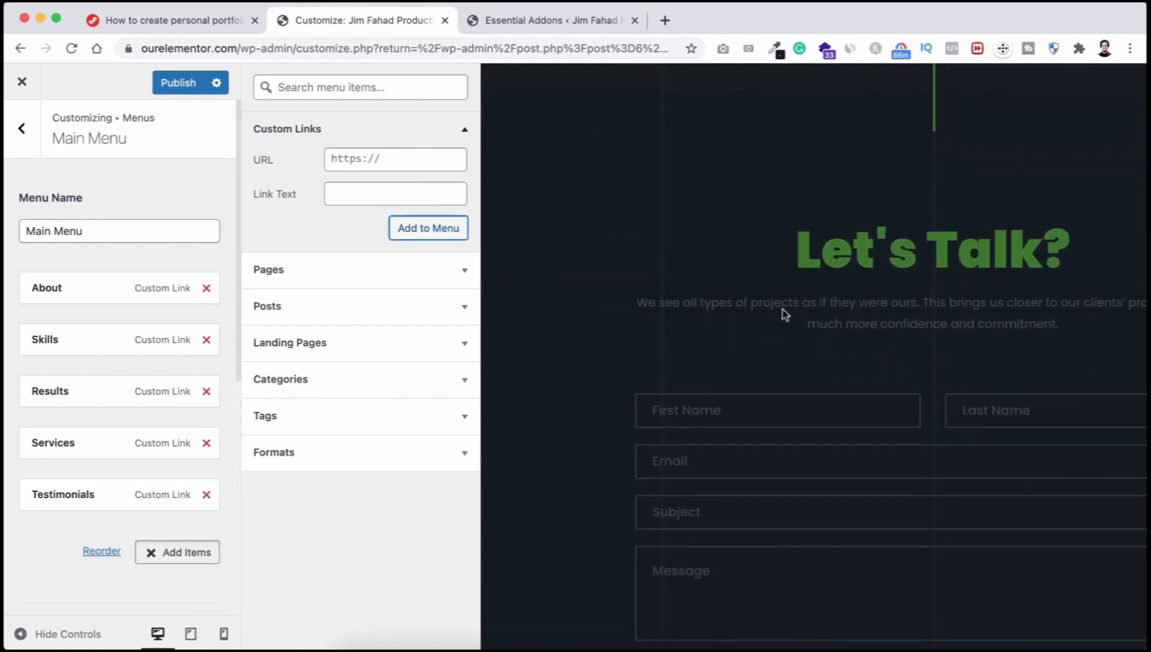
left_click(360, 191)
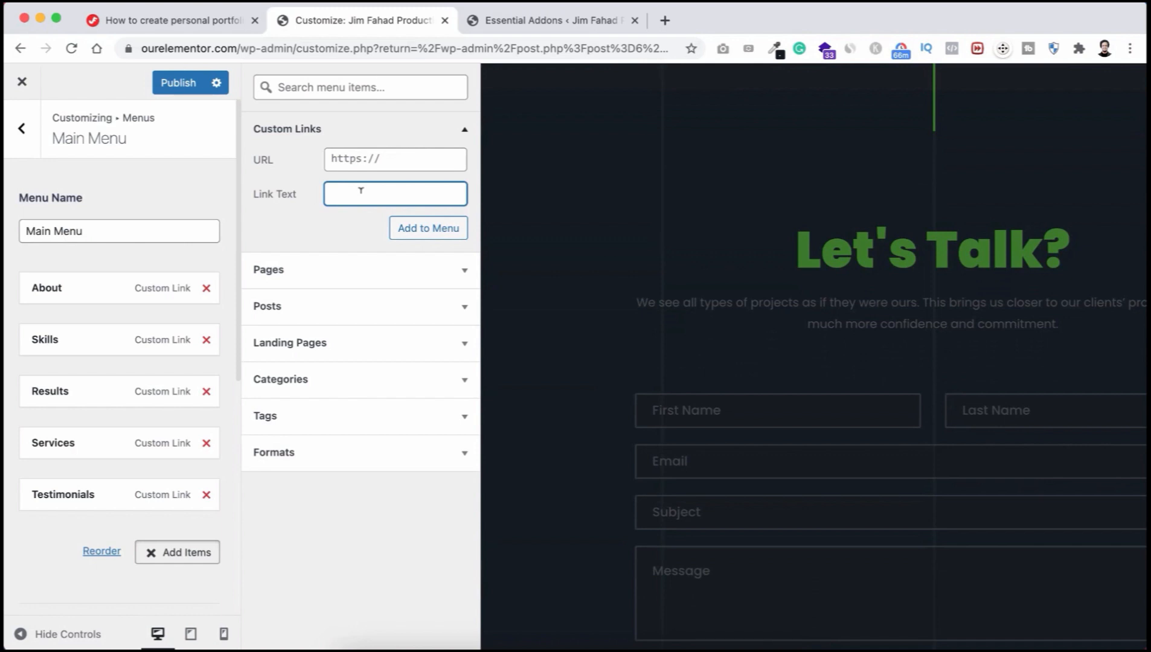
triple_click(349, 161)
type("#contact")
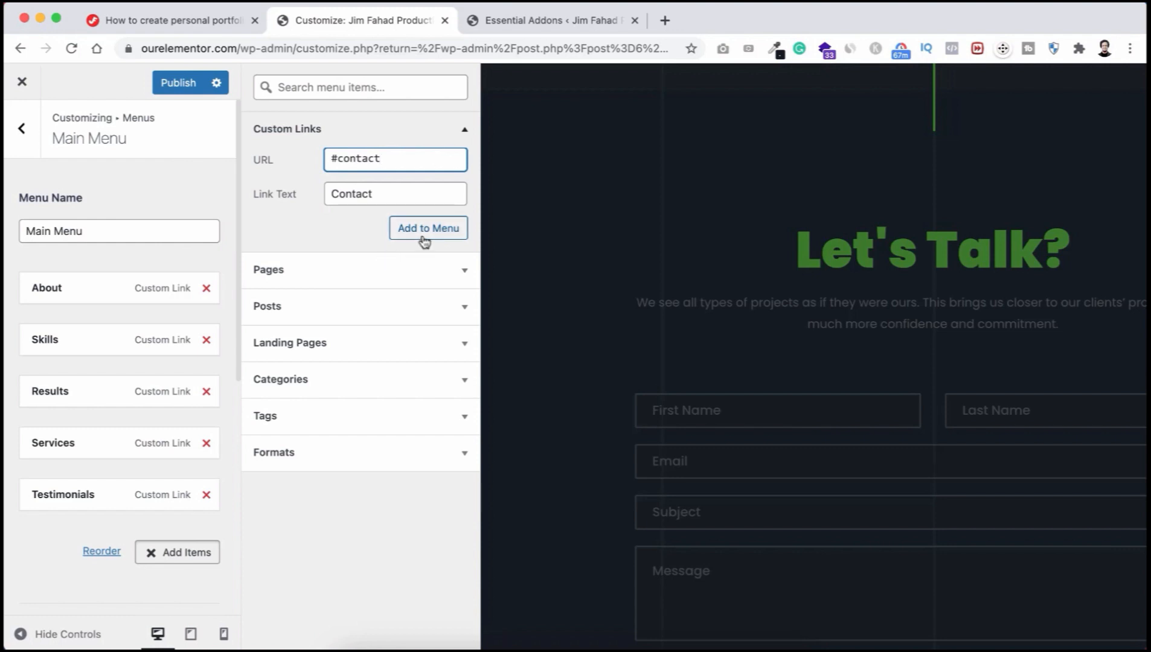
left_click(427, 230)
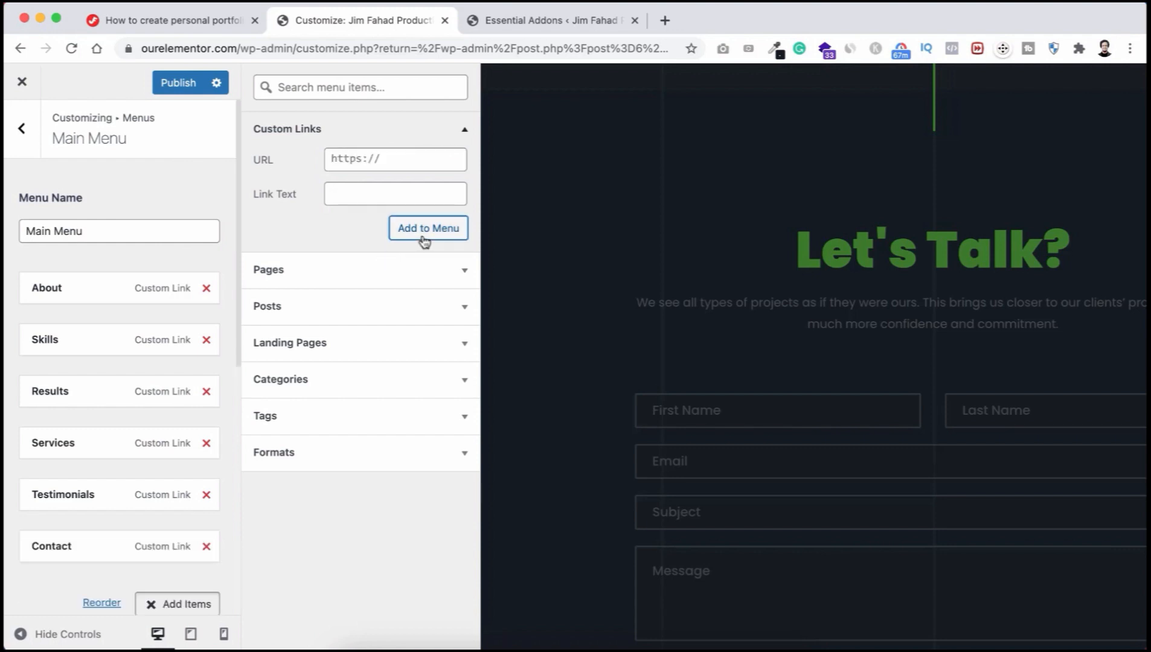
left_click(171, 197)
Step: Publish Main Menu and test the About, Skills, Services and Contact links in the preview
scroll(494, 192, "up", 20)
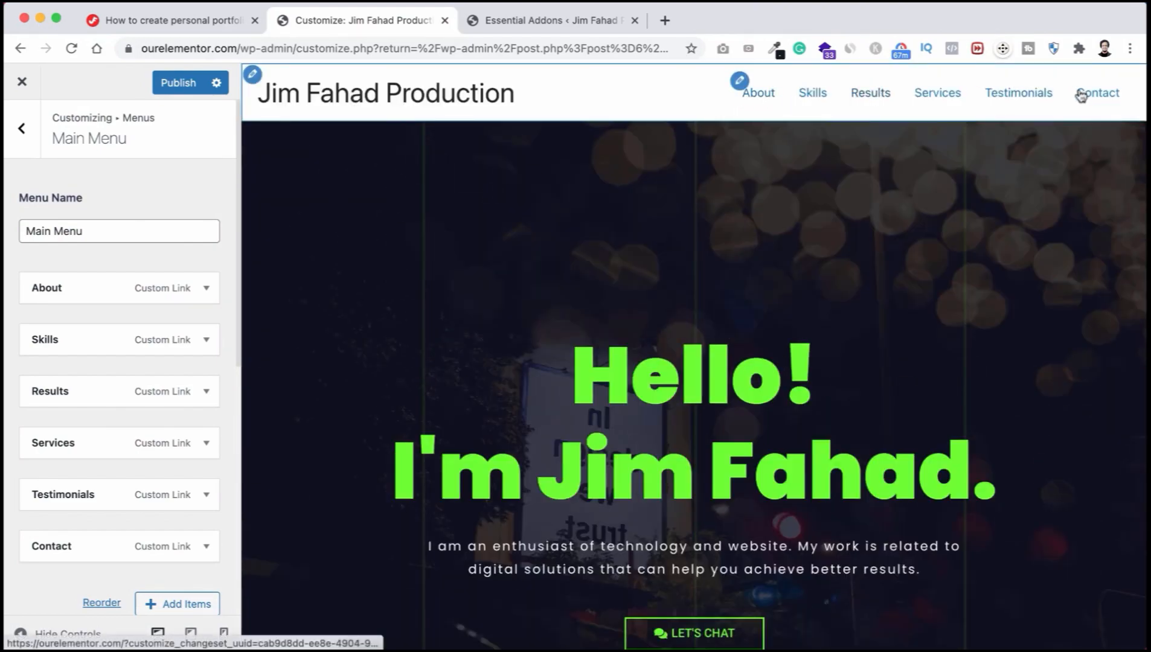
left_click(179, 84)
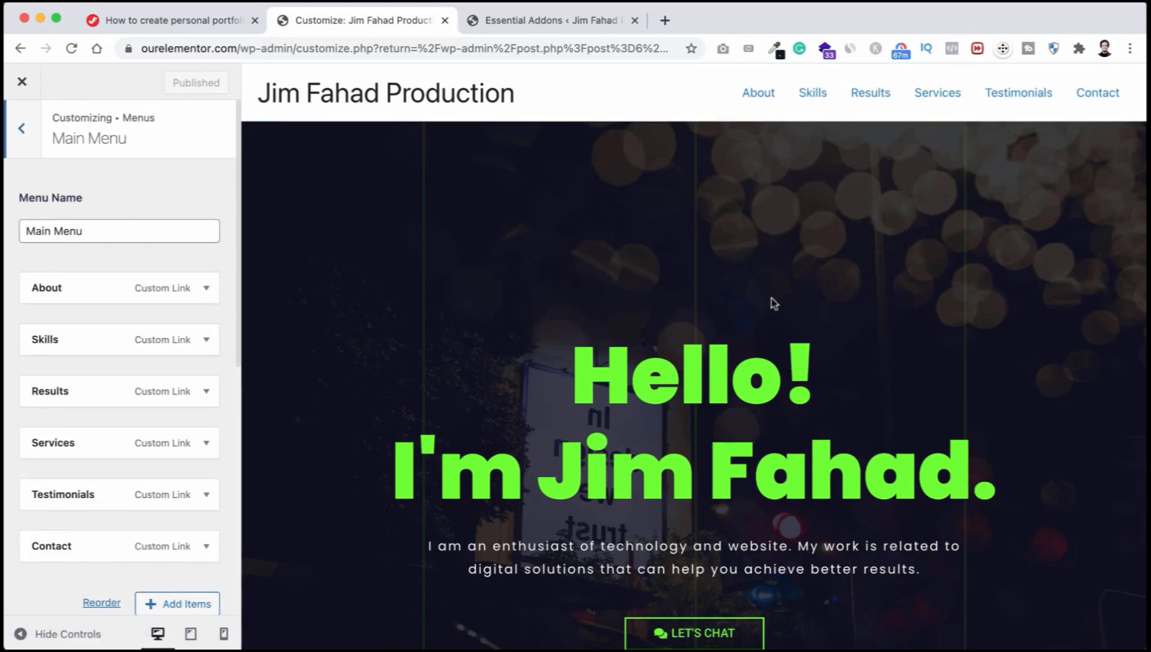
left_click(771, 97)
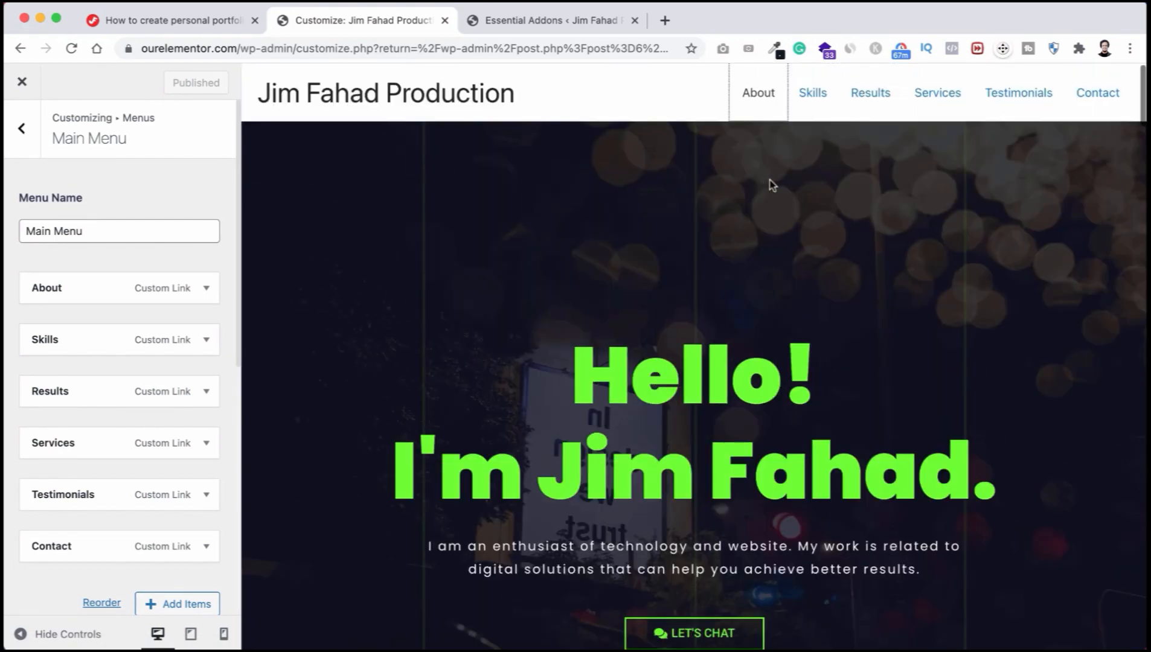
left_click(825, 98)
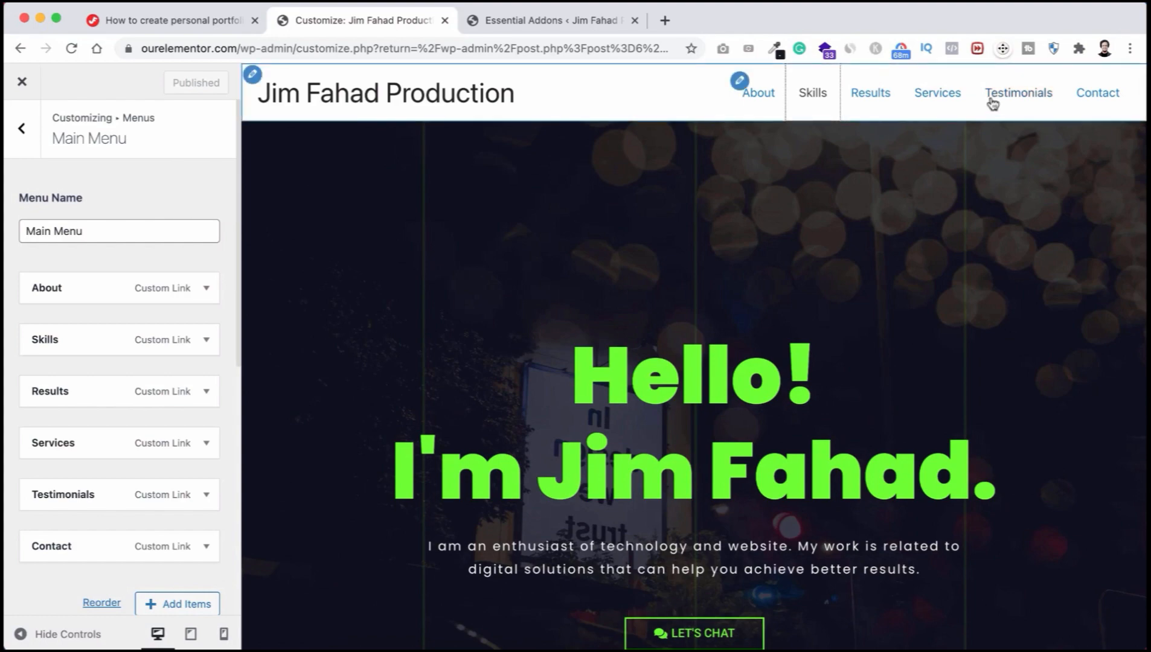
left_click(938, 99)
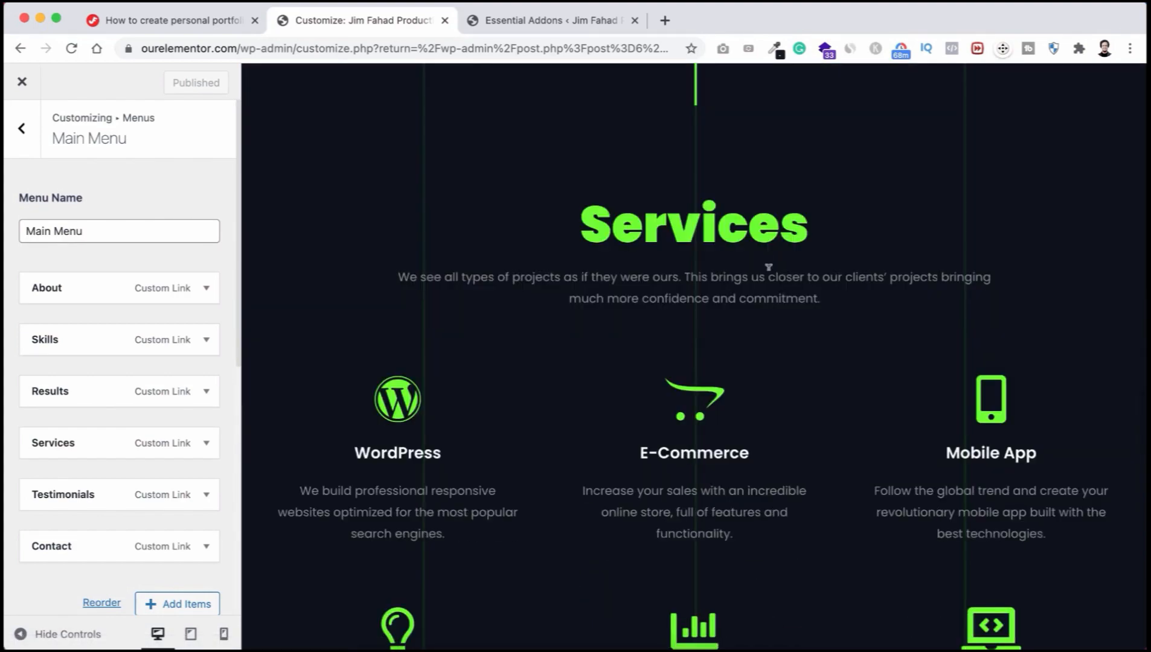
scroll(773, 272, "down", 3)
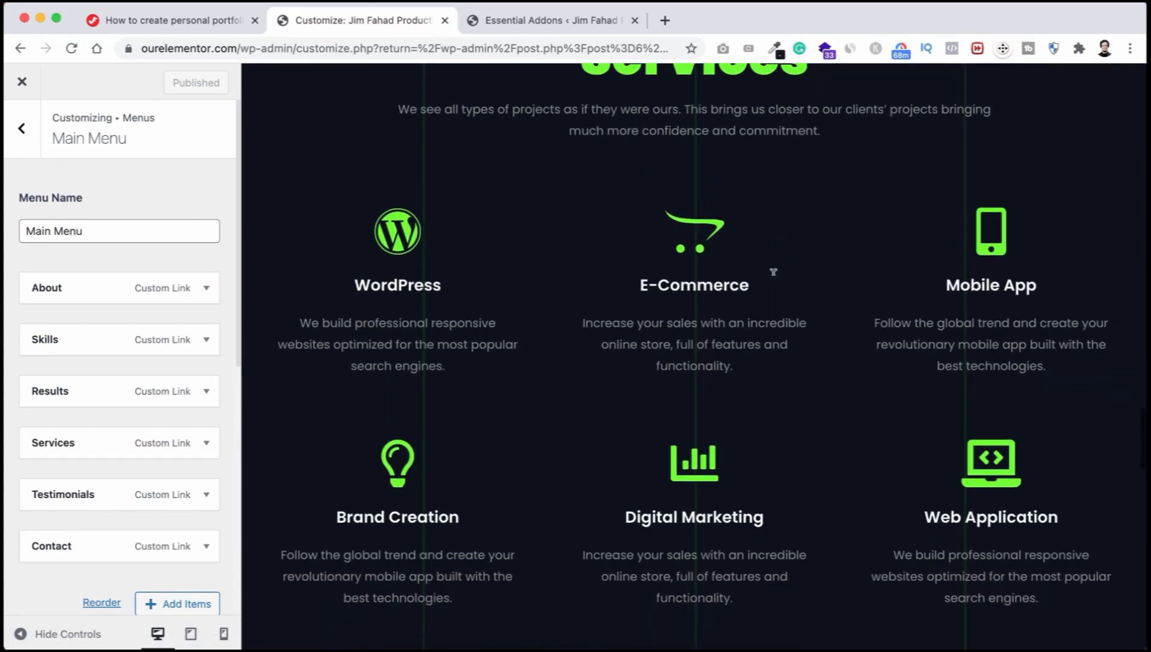
scroll(773, 276, "up", 20)
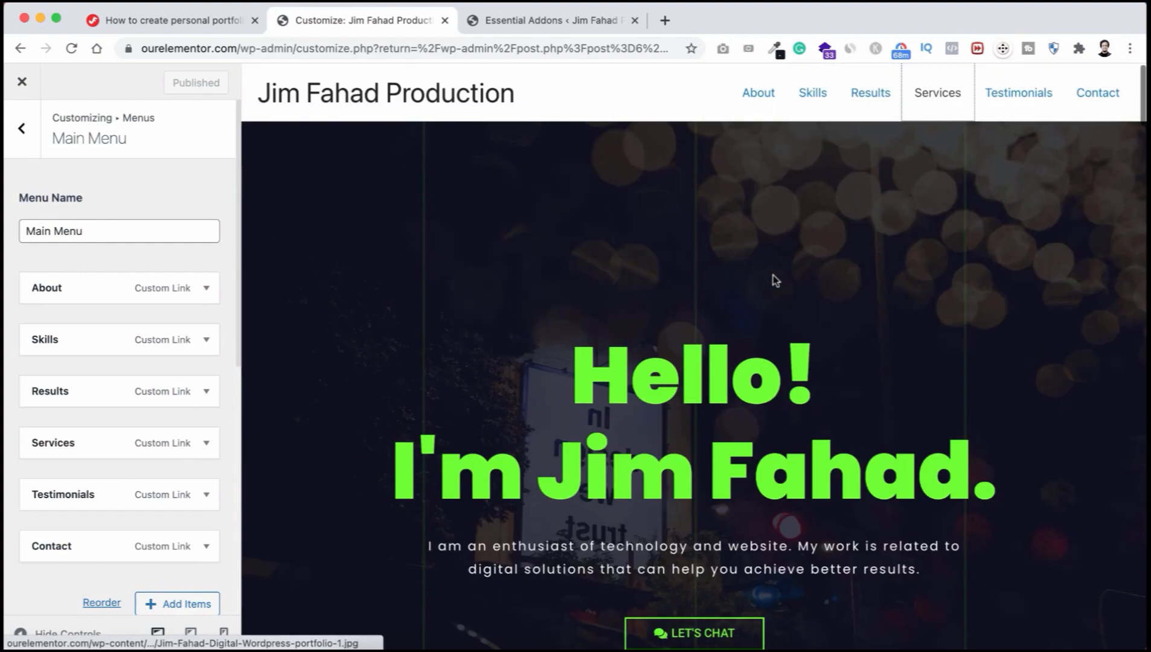
left_click(1093, 98)
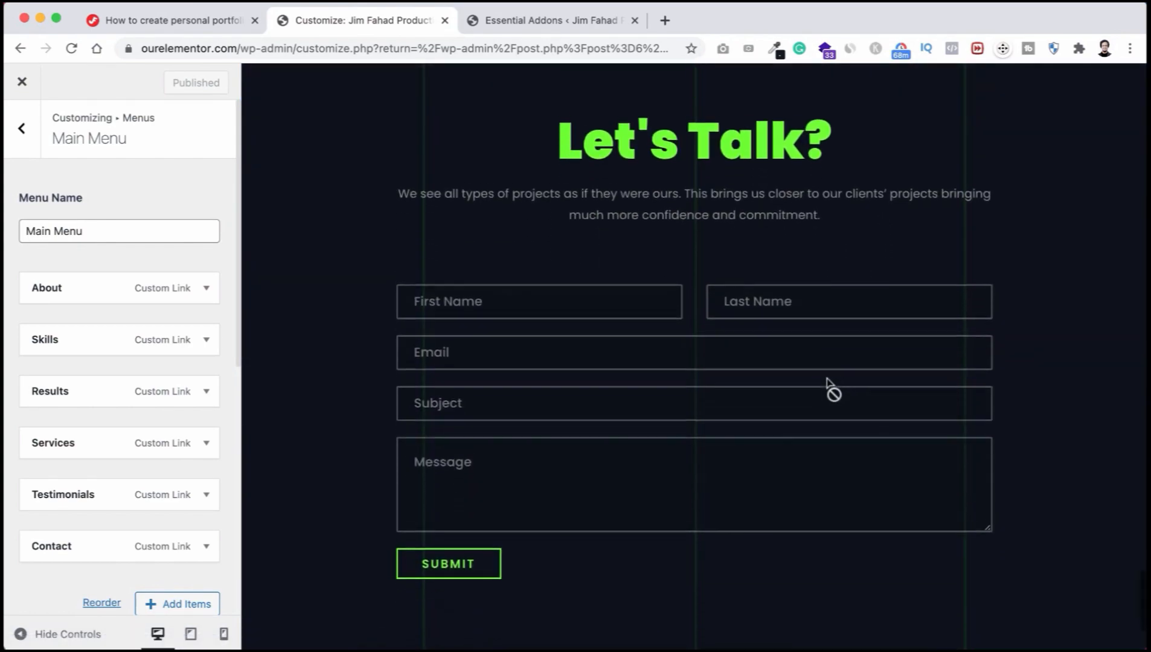
scroll(818, 245, "up", 20)
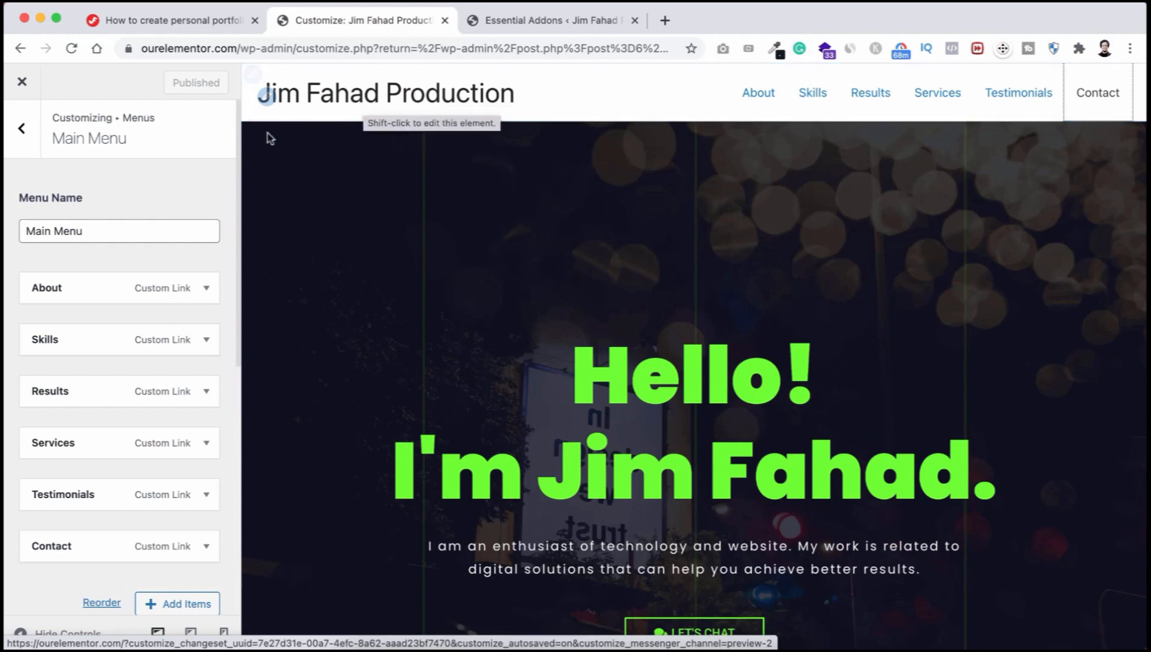
left_click(22, 128)
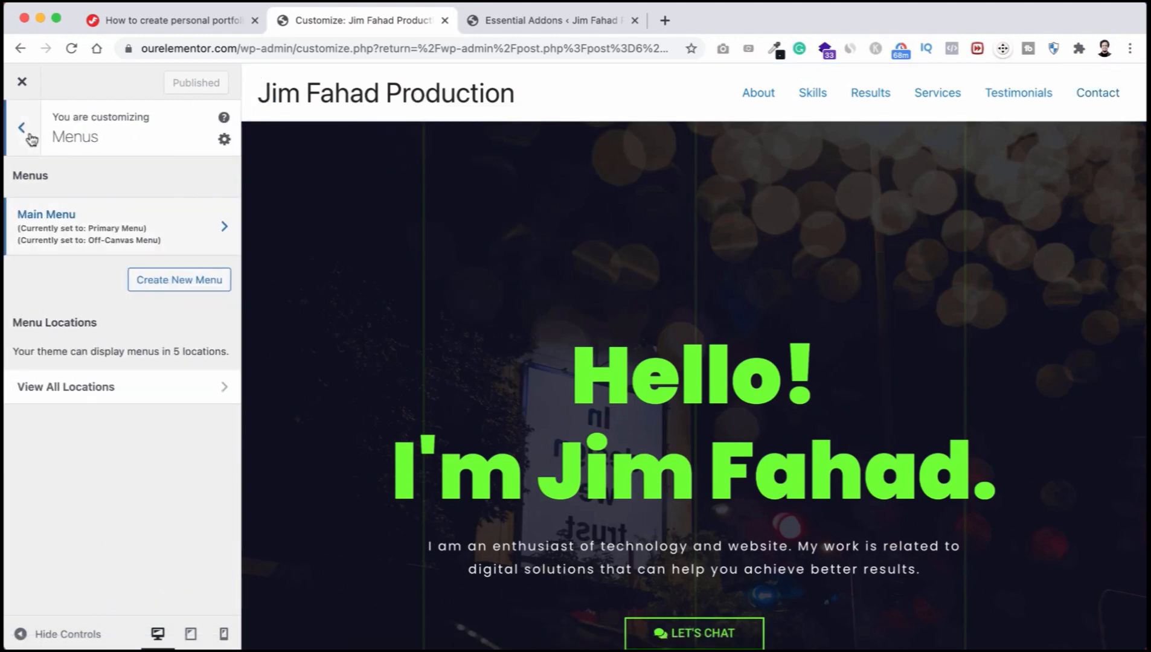
Step: Open Header Builder's Logo settings, then switch to the LogoMakr logo editor tab
left_click(28, 134)
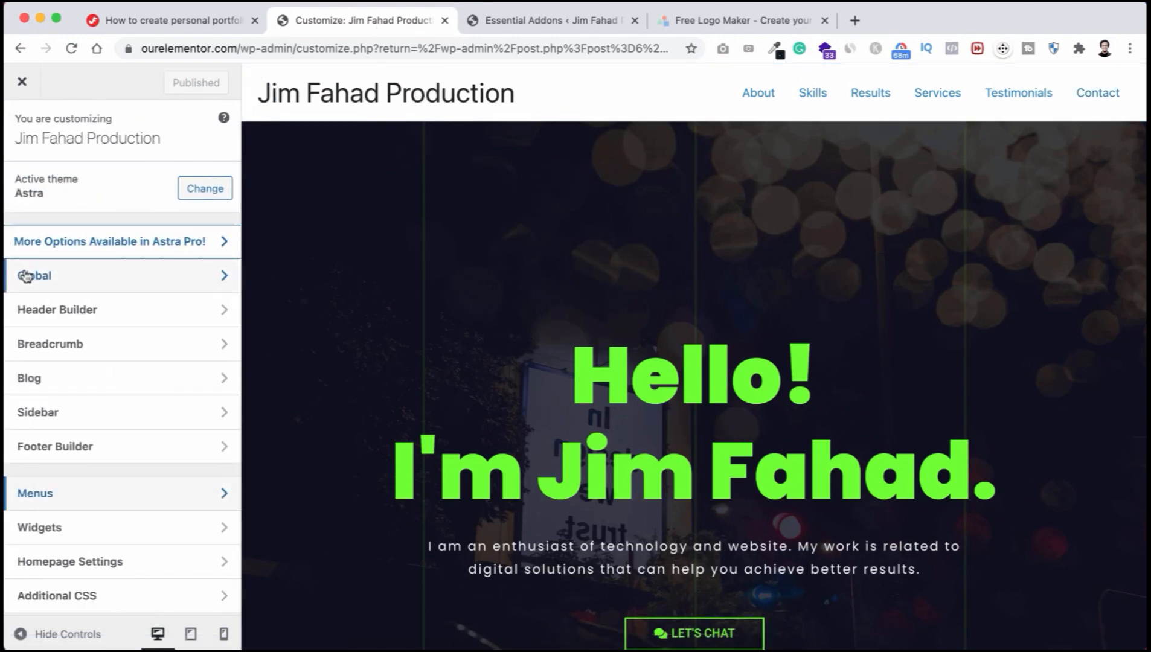
left_click(97, 314)
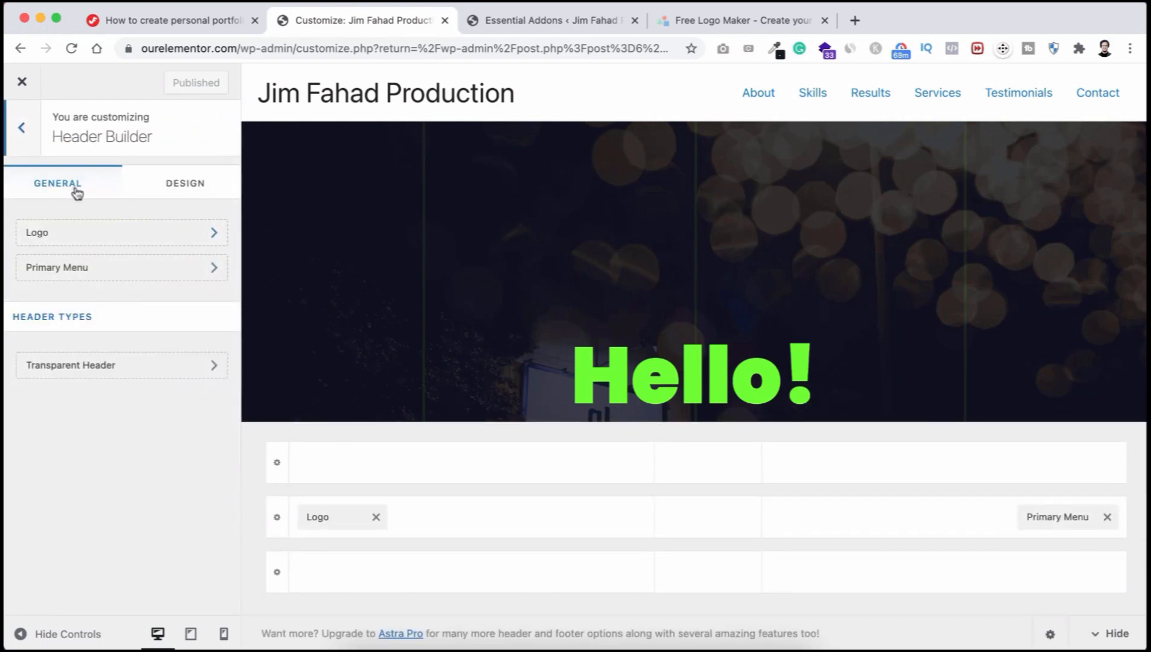
left_click(77, 234)
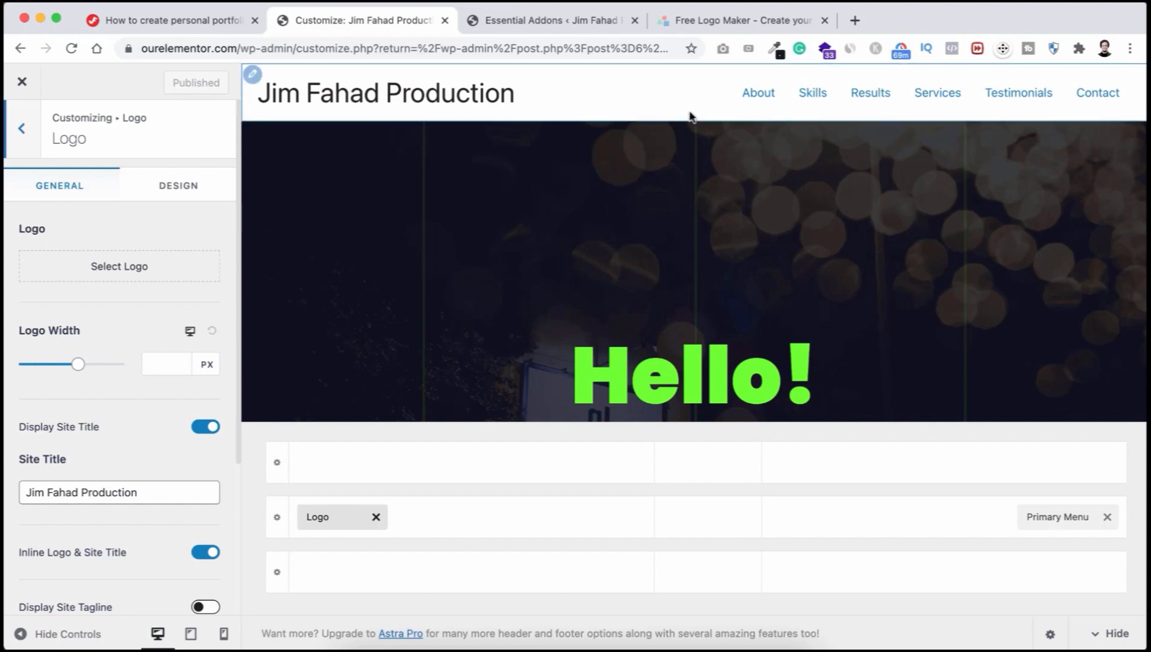
left_click(705, 24)
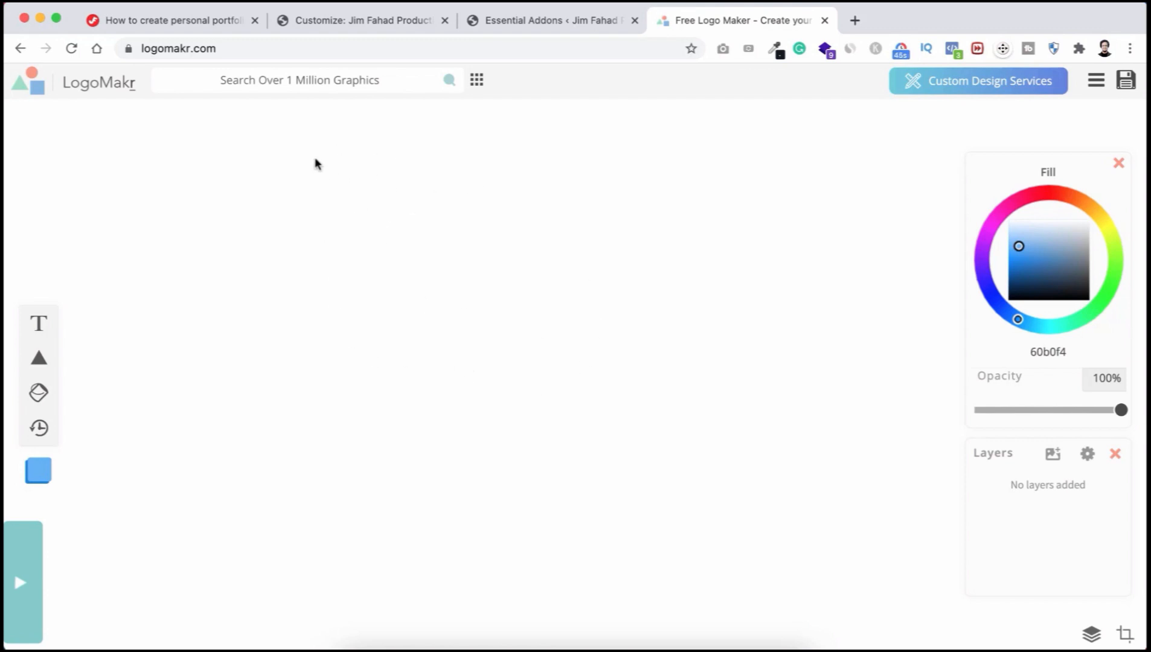
Step: Search the clipart for 'pointer' and add the black circled-arrow icon to the canvas
left_click(315, 76)
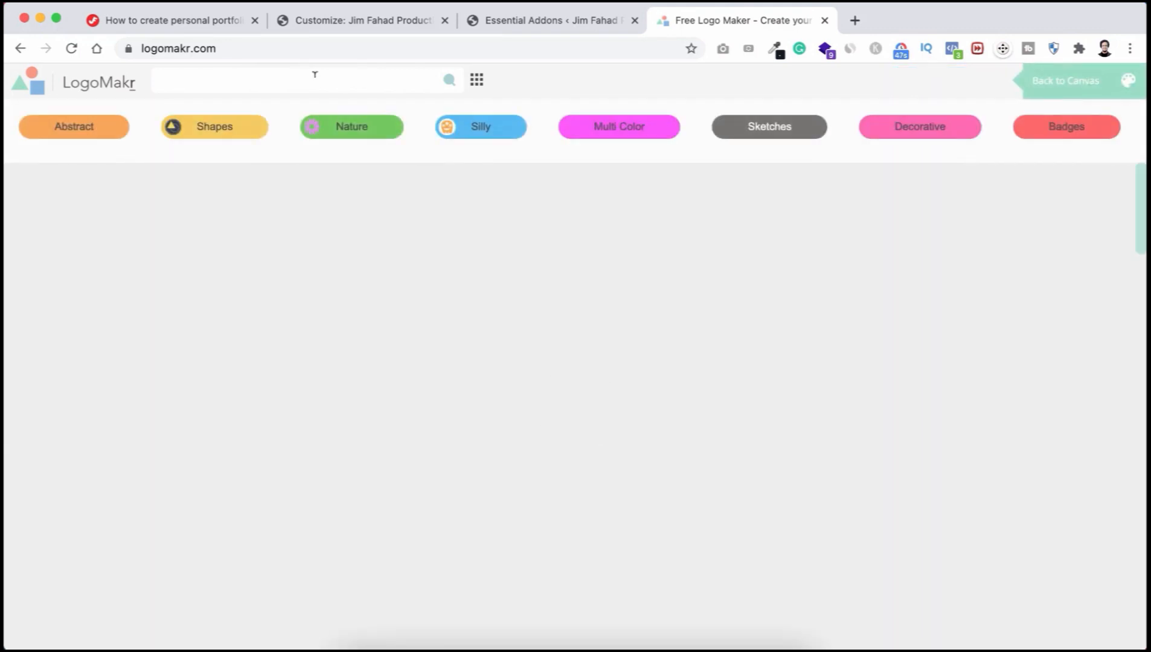
type("pointer")
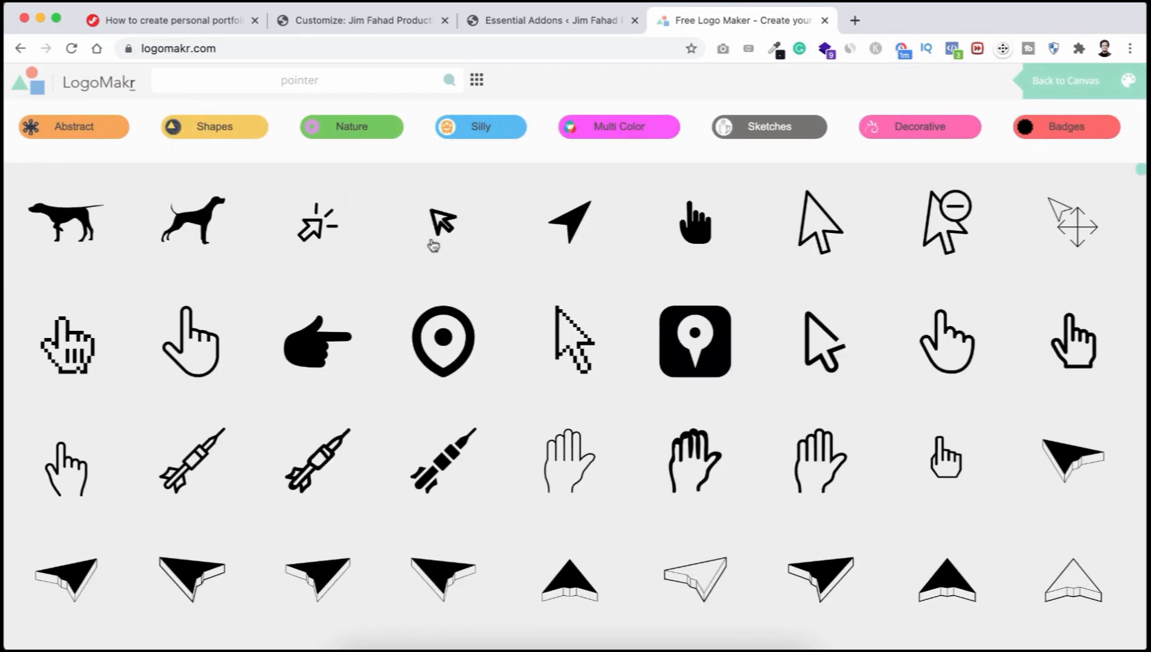
scroll(577, 466, "down", 3)
scroll(578, 467, "down", 5)
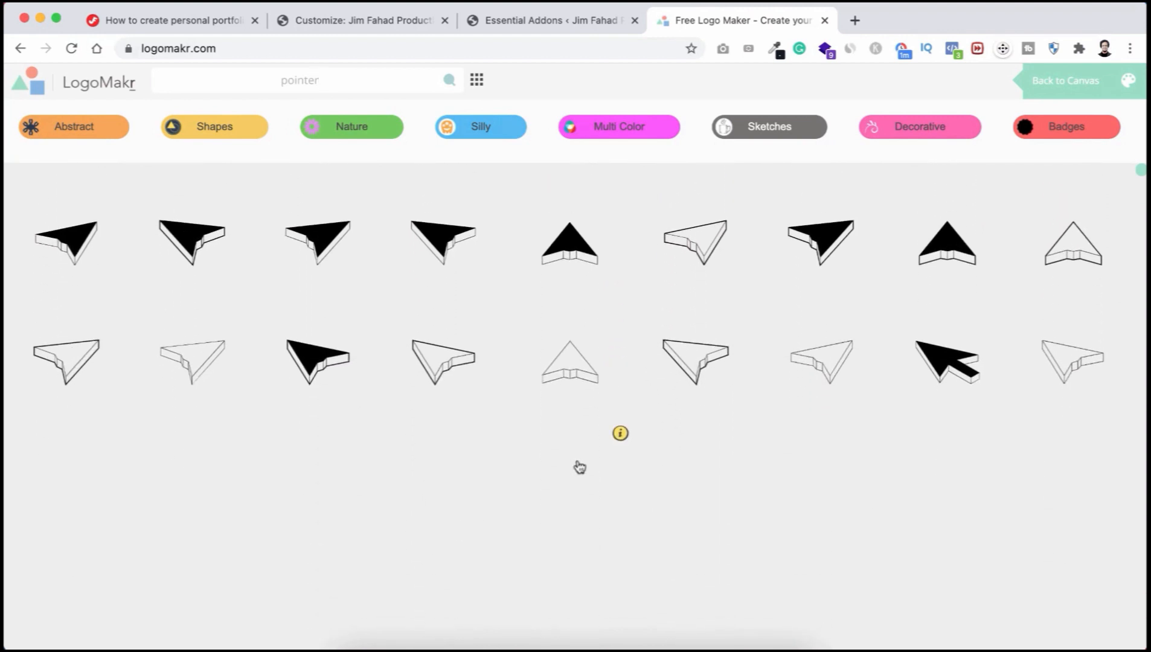
scroll(580, 467, "up", 1)
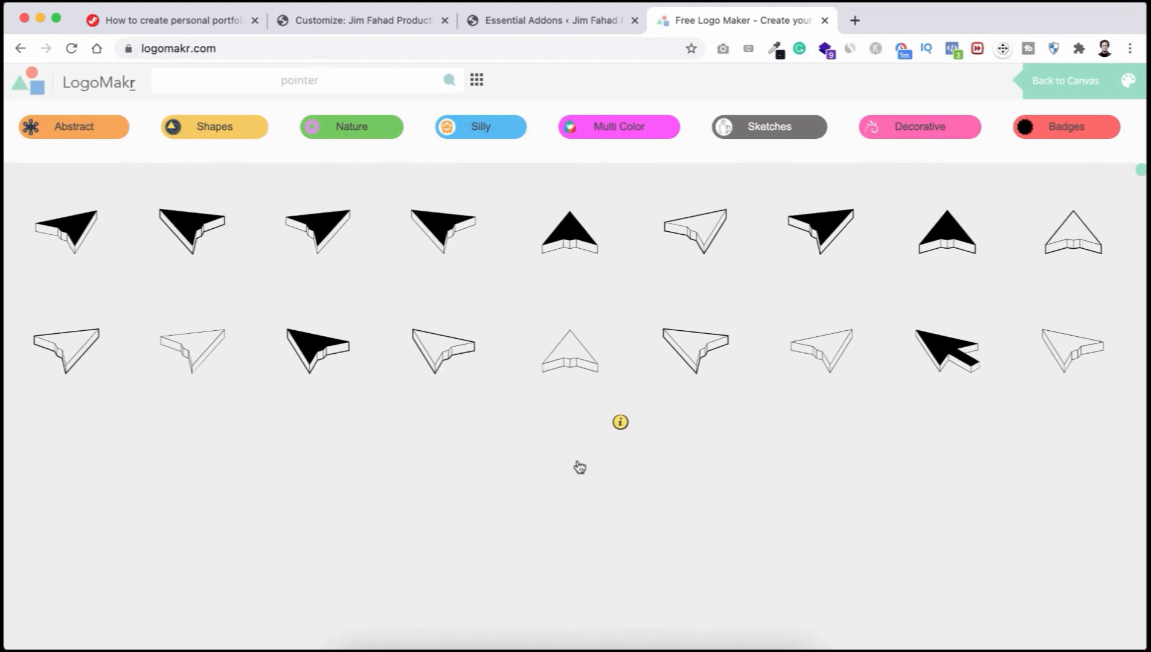
scroll(580, 467, "down", 3)
scroll(580, 467, "down", 8)
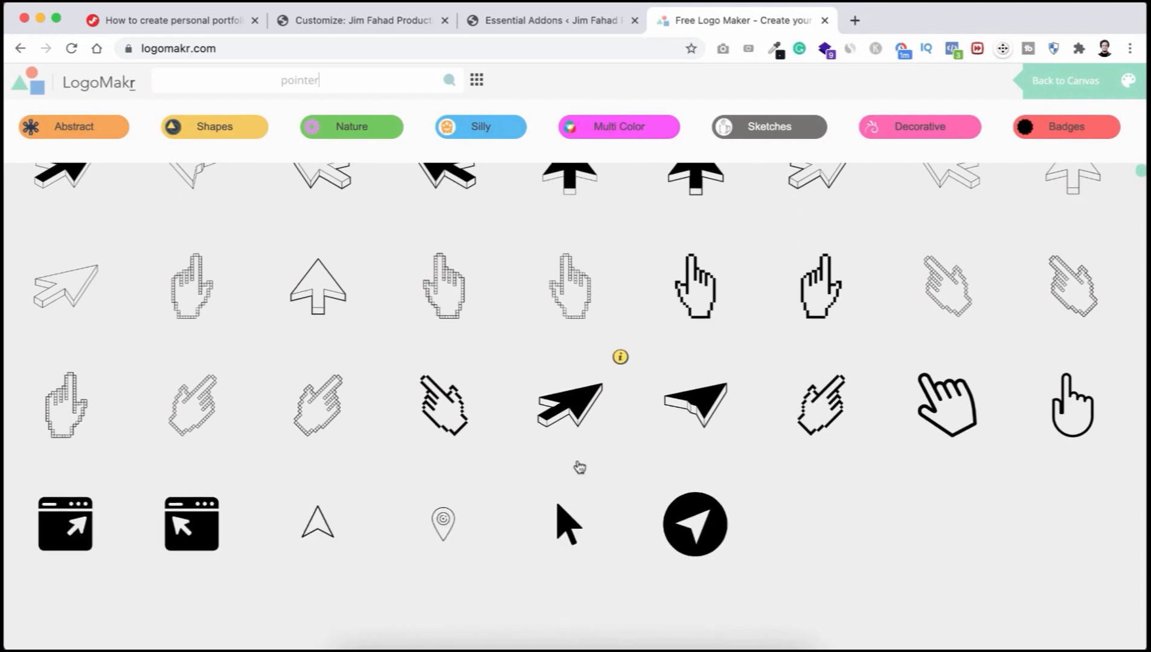
scroll(579, 467, "down", 15)
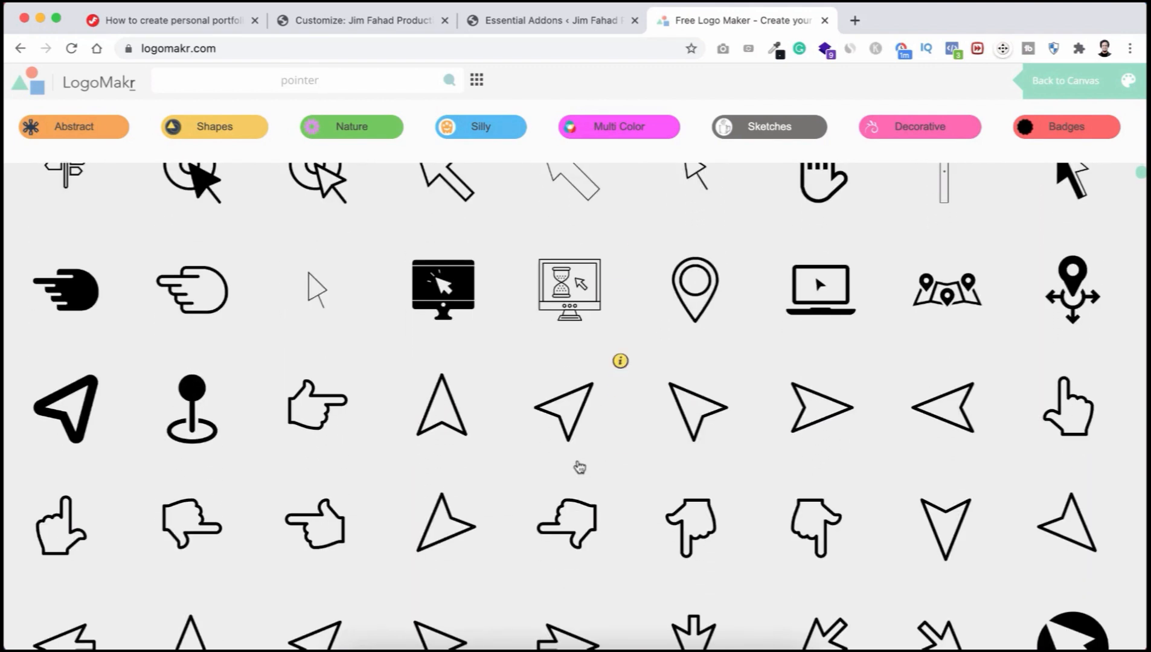
scroll(580, 467, "down", 2)
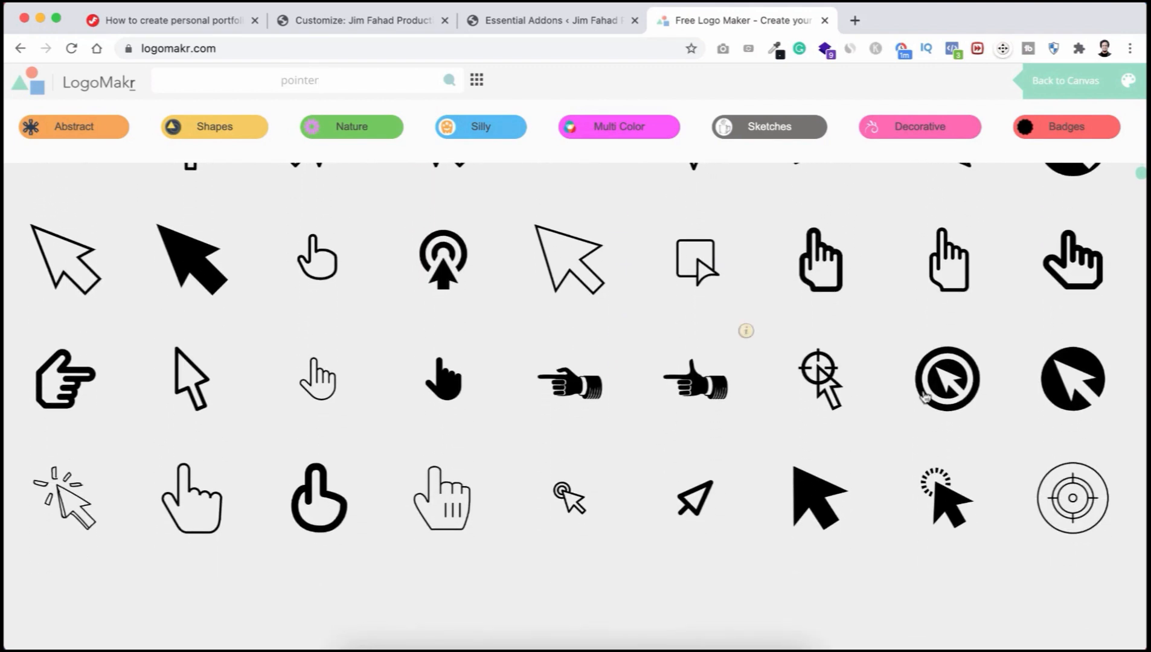
left_click(1067, 386)
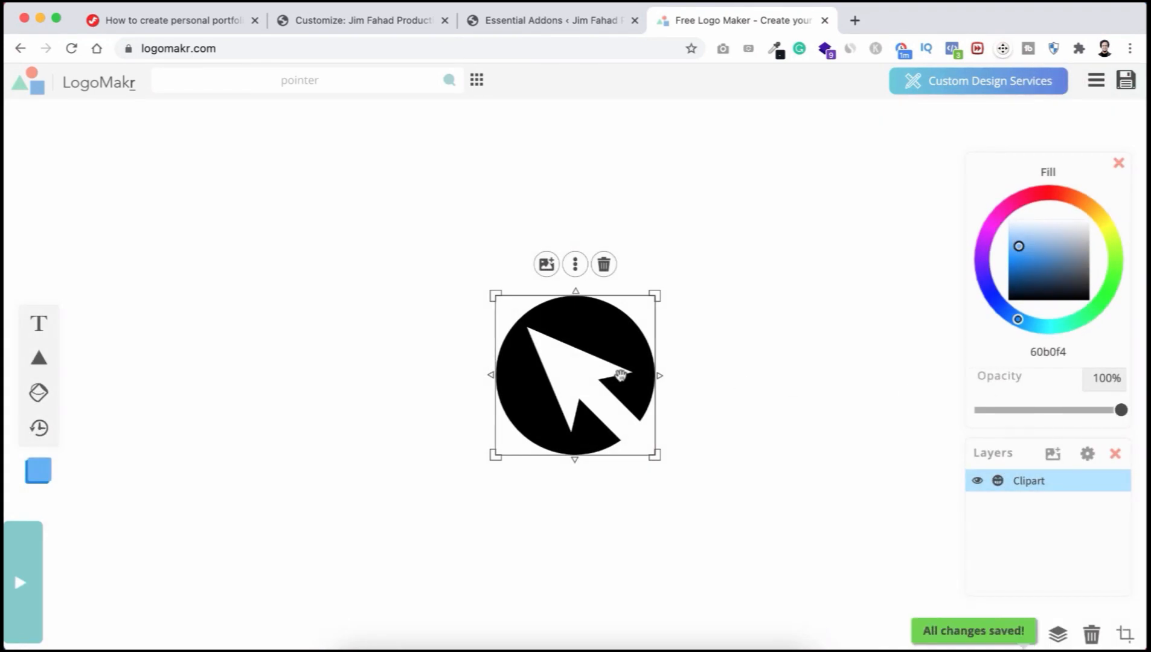
Step: Enlarge the icon to about 283 px, move it left, and keep it black
left_click_drag(569, 367, 306, 320)
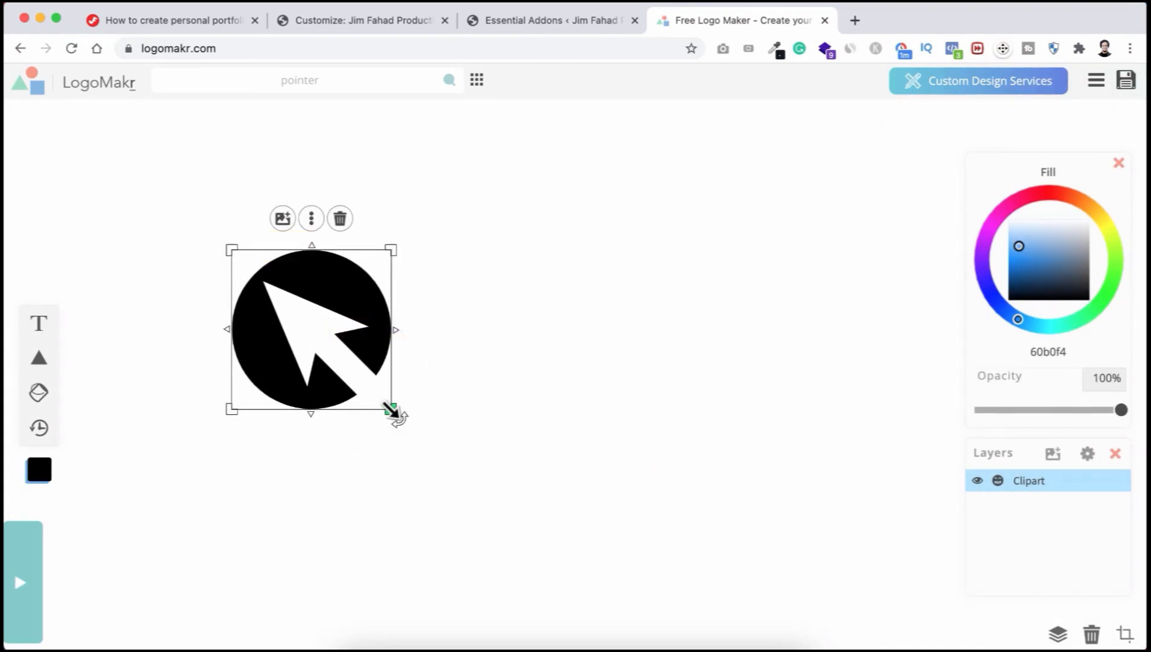
left_click_drag(393, 410, 428, 448)
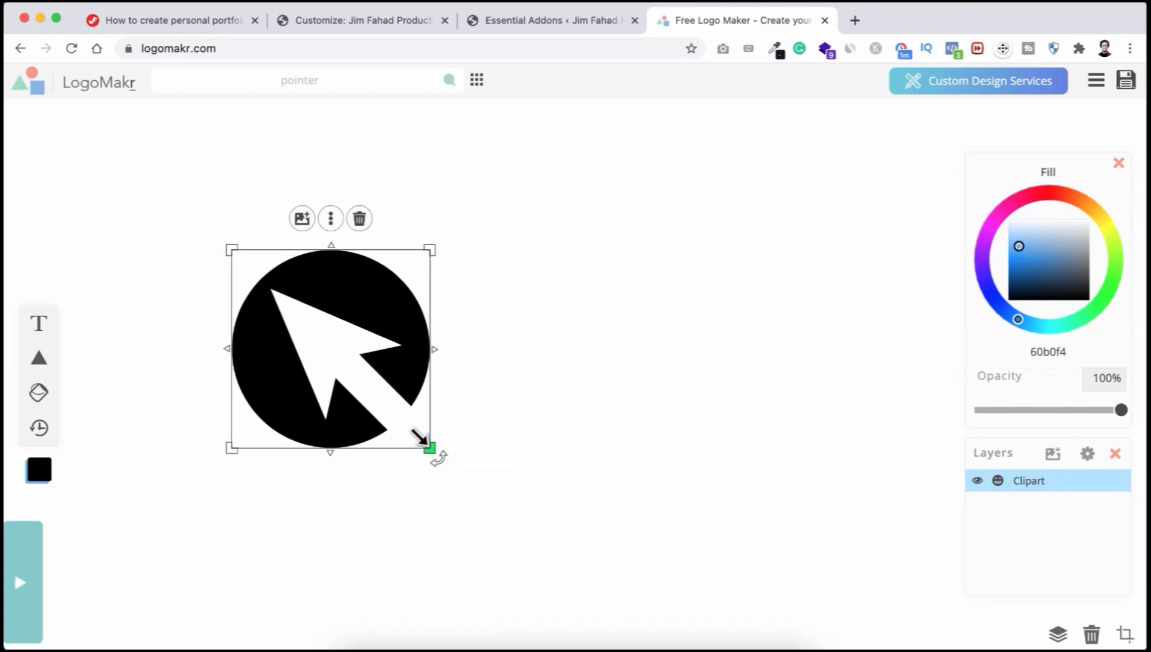
left_click_drag(321, 346, 236, 358)
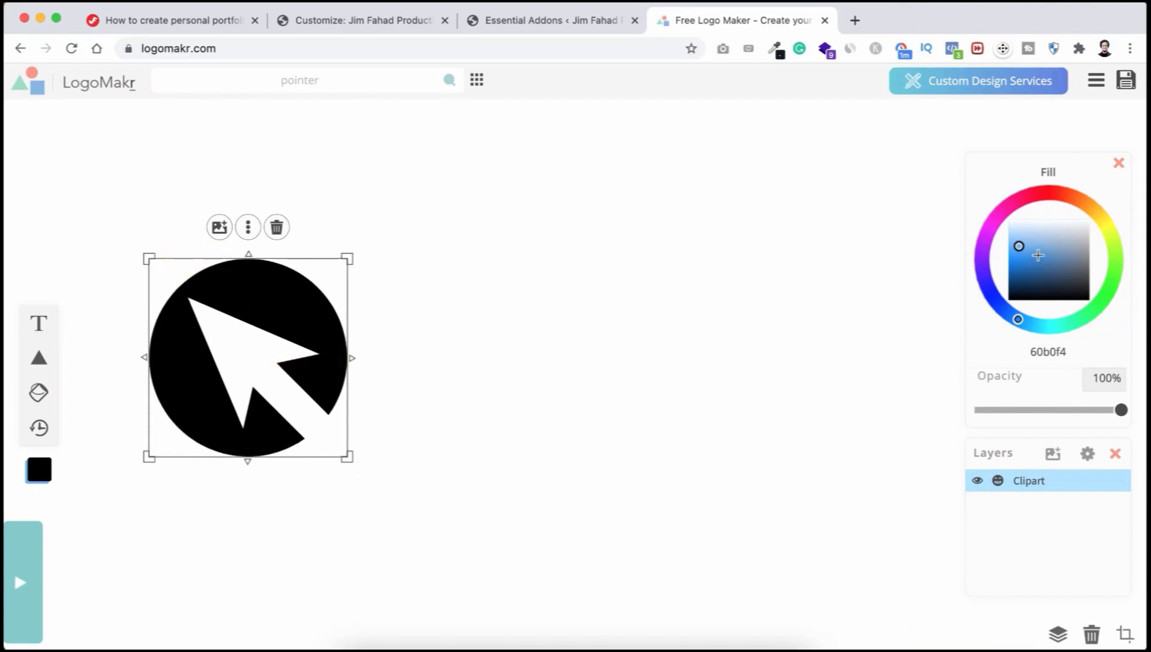
left_click(1034, 194)
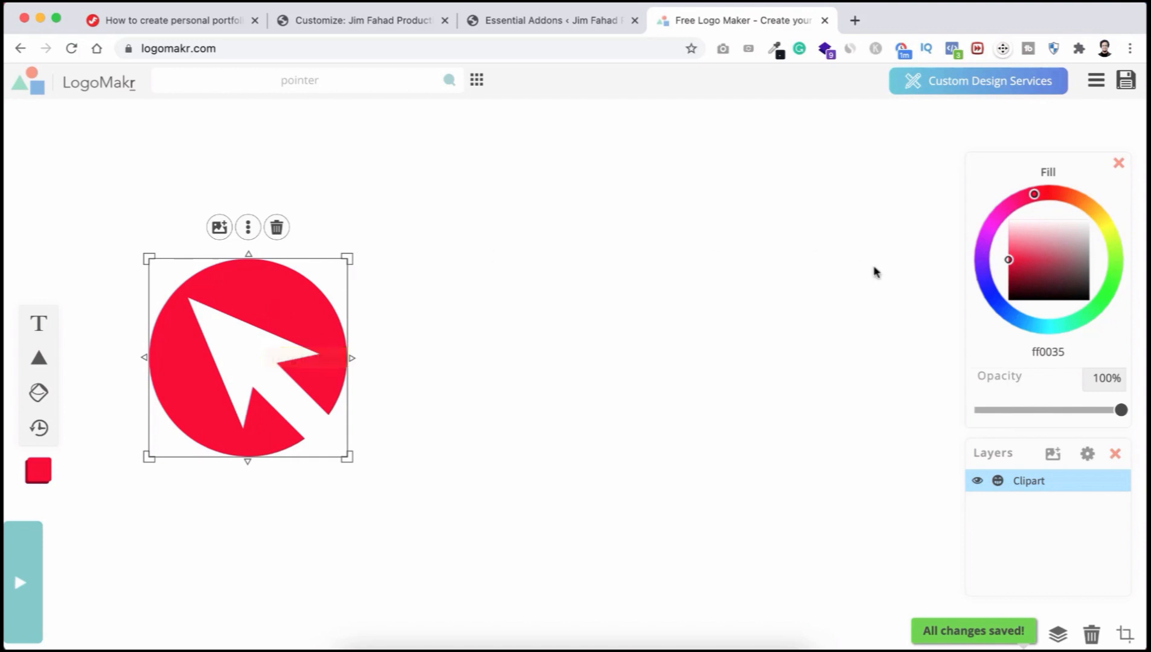
left_click_drag(1052, 262, 1063, 299)
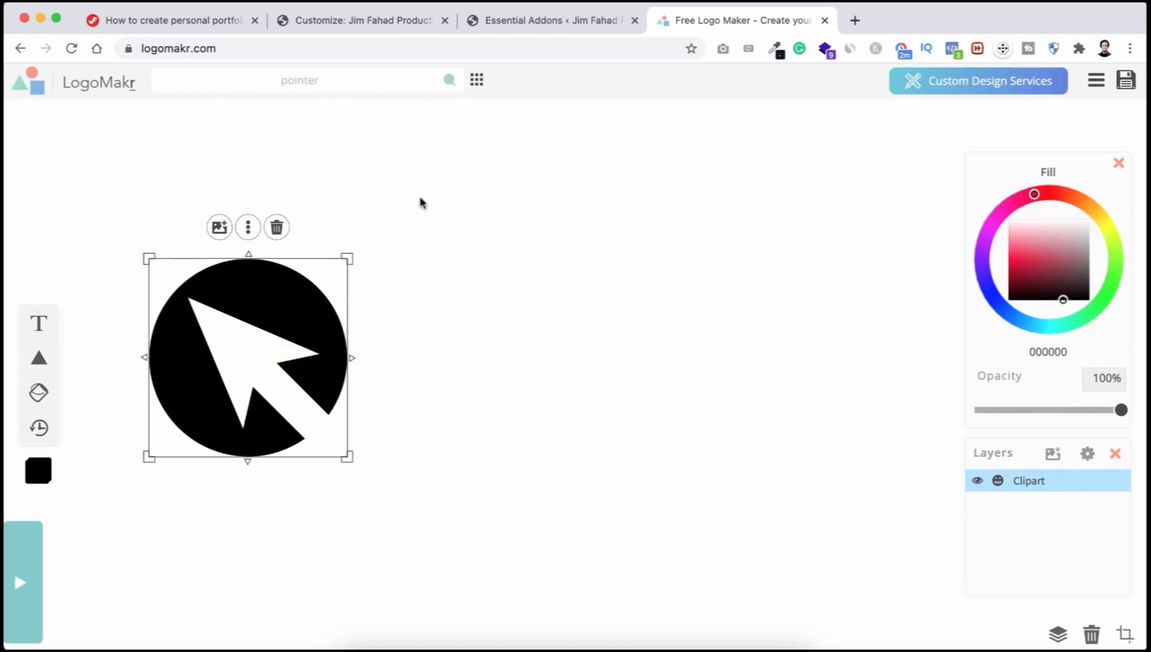
Step: Add a 'JF DIGITAL' text layer, trying the Carter One handwriting font in bright blue
left_click(38, 326)
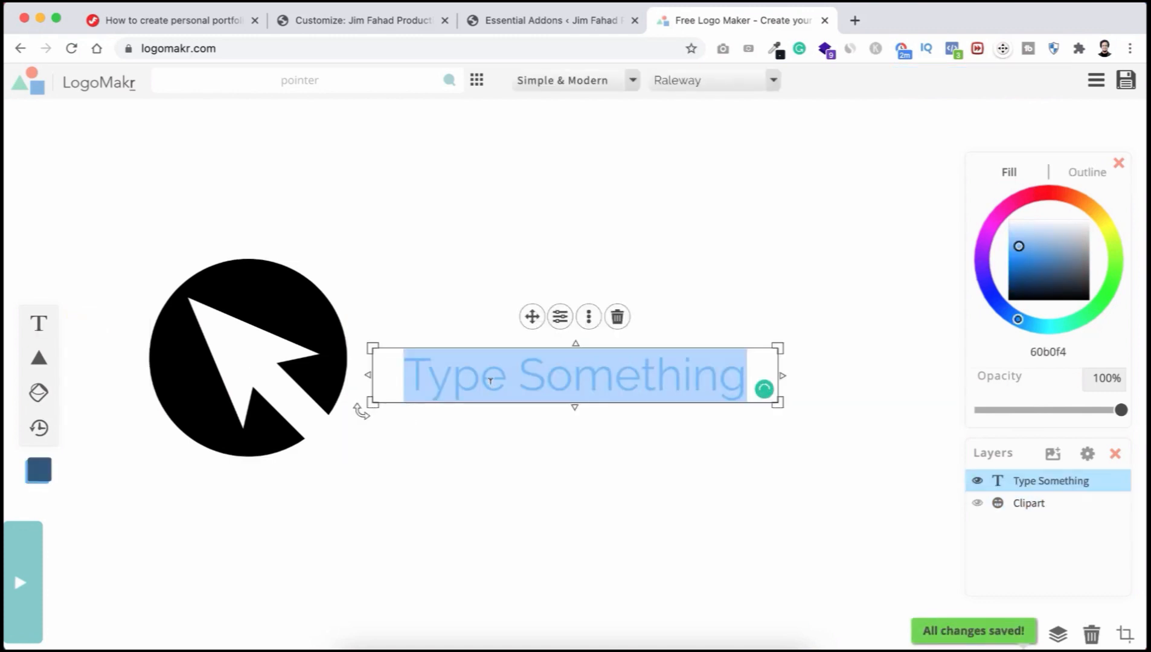
type("JF DIG")
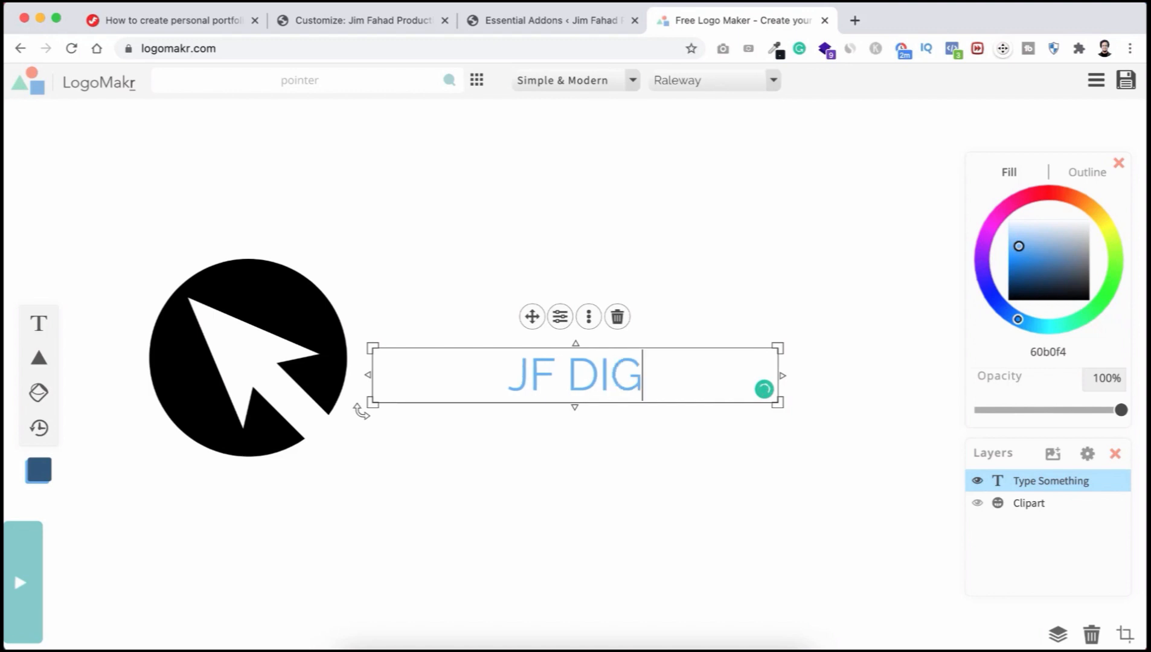
type("ITAL")
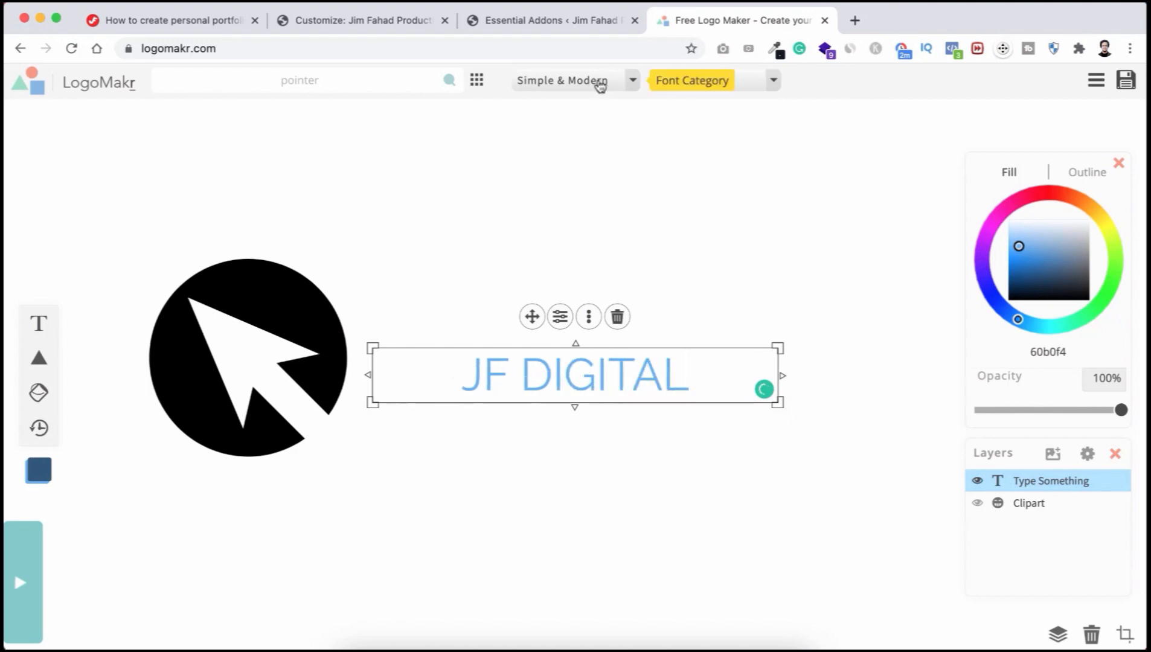
left_click(630, 82)
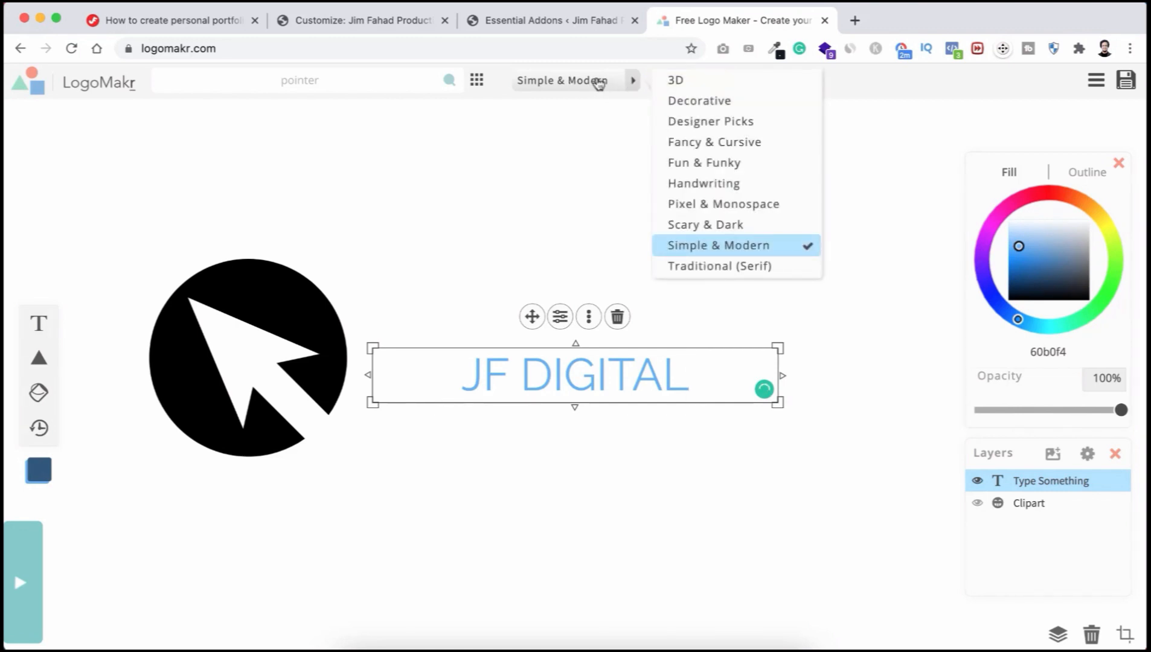
left_click(704, 185)
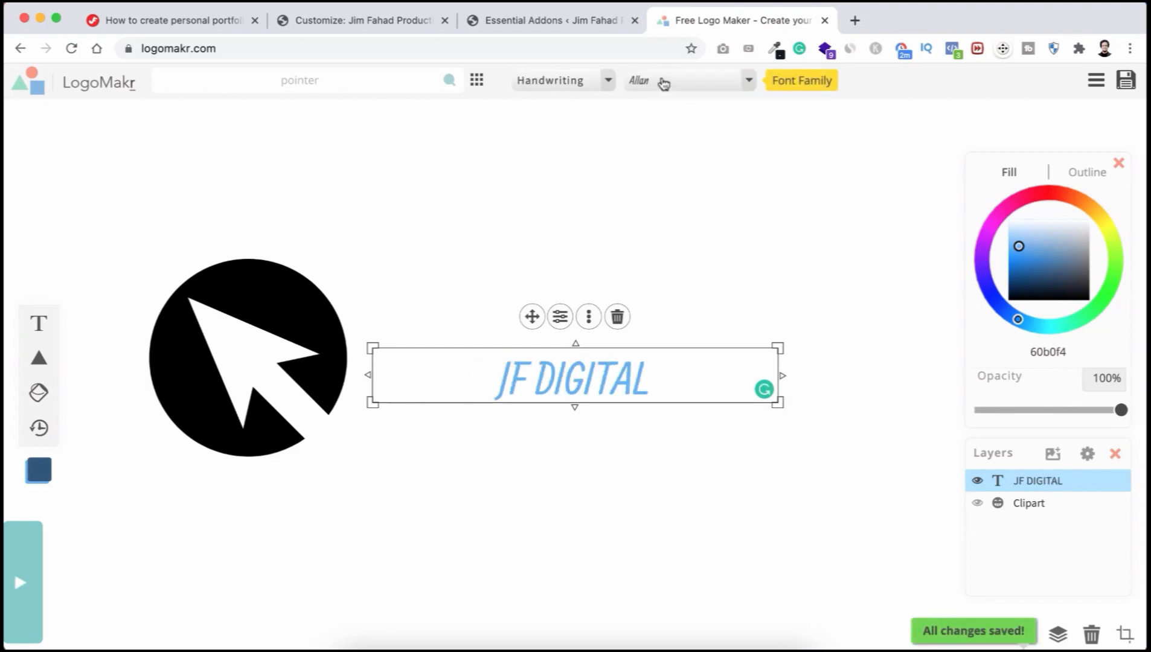
left_click(718, 83)
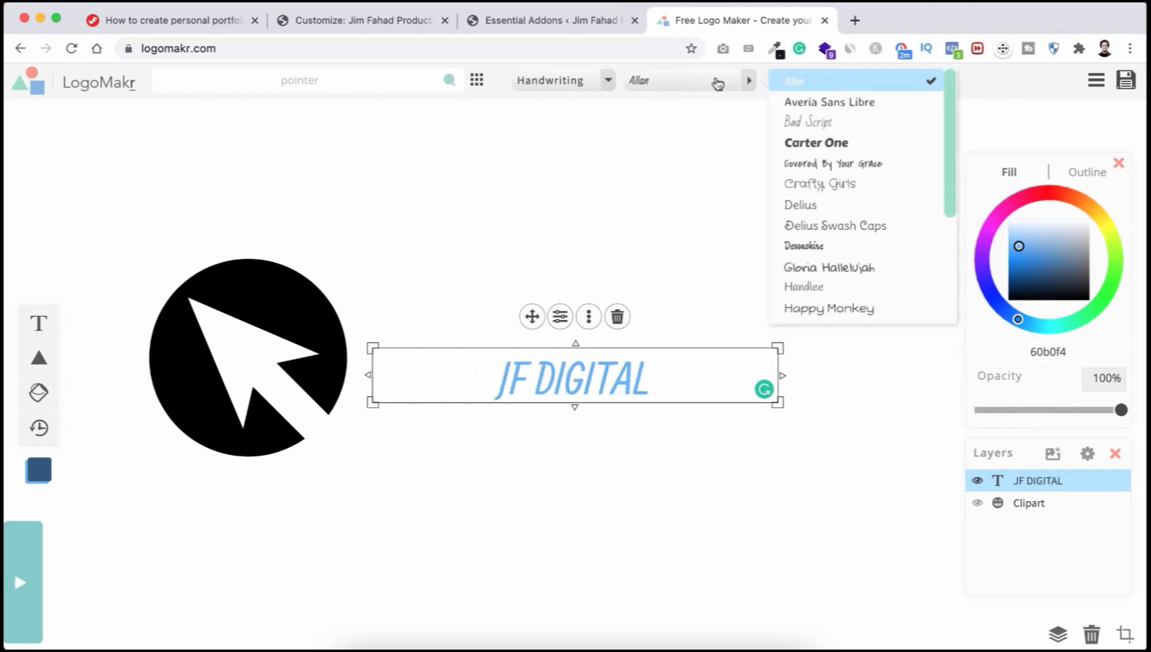
left_click(838, 145)
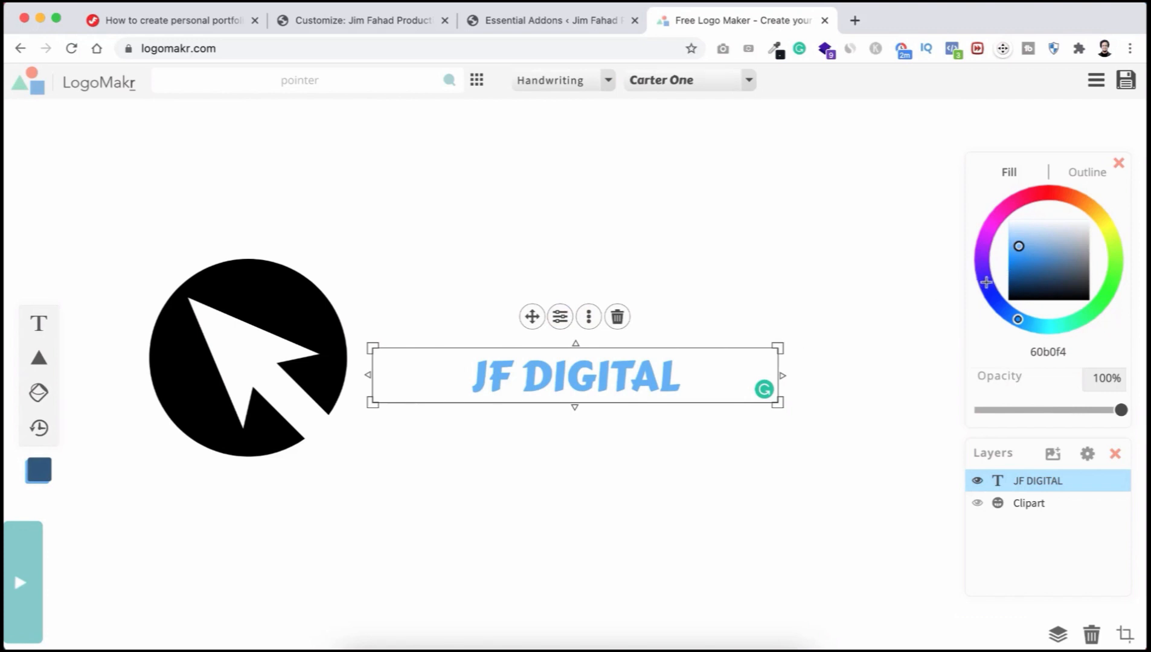
left_click_drag(986, 282, 1012, 314)
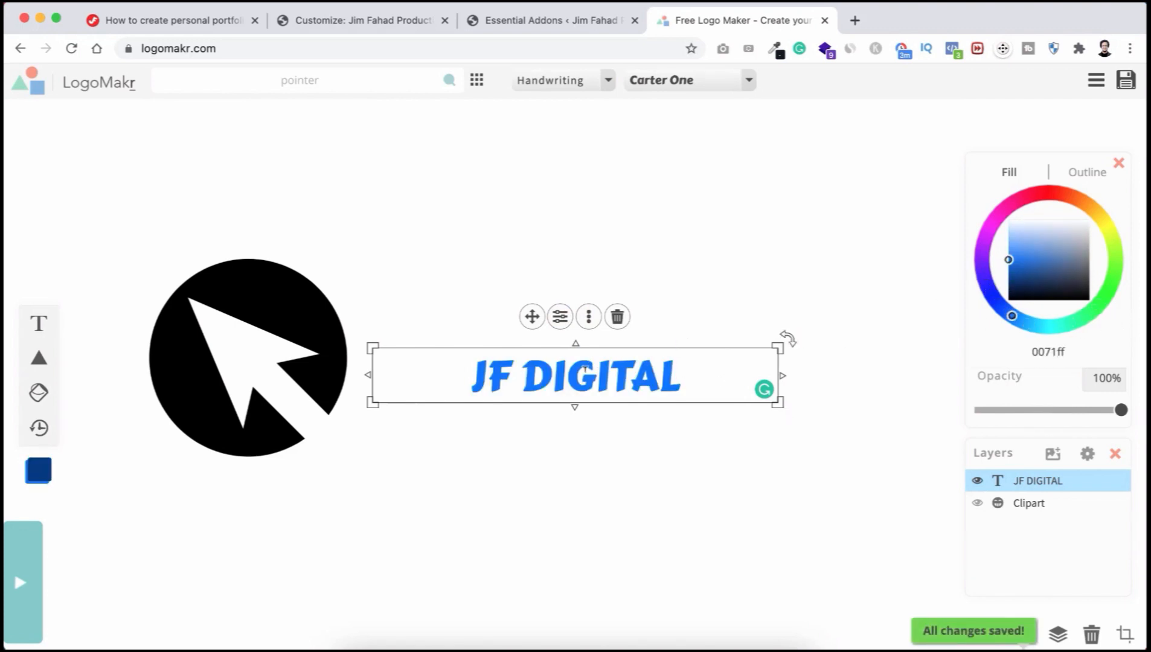
Step: Change the JF DIGITAL font to Passion One from Simple & Modern
left_click(608, 85)
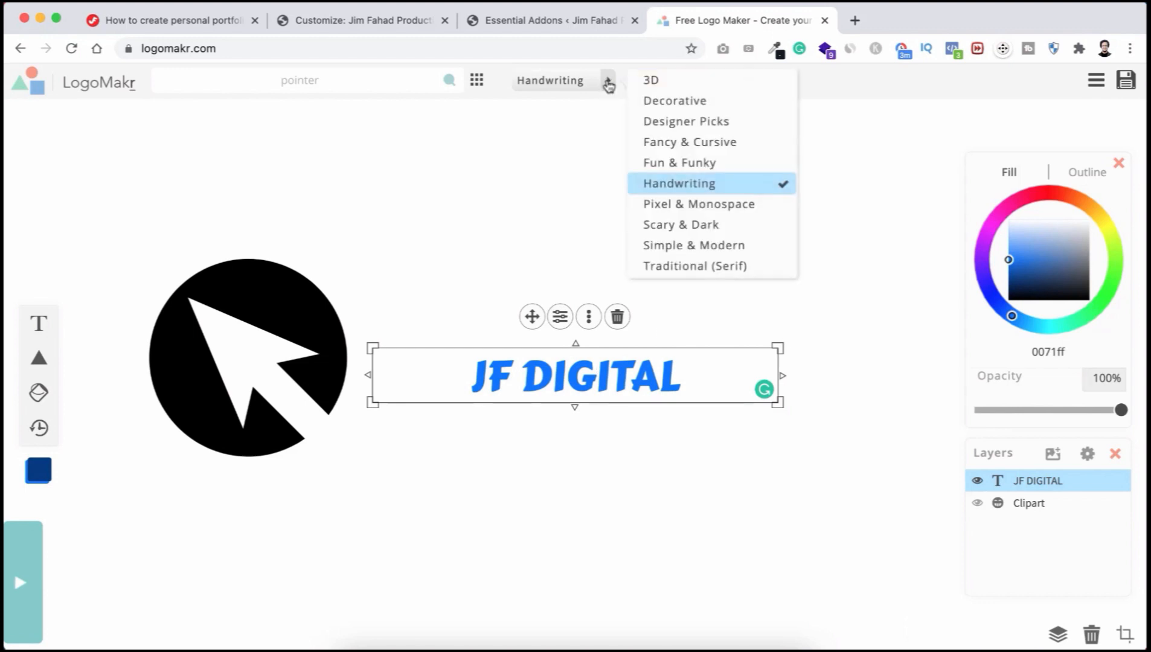
left_click(675, 250)
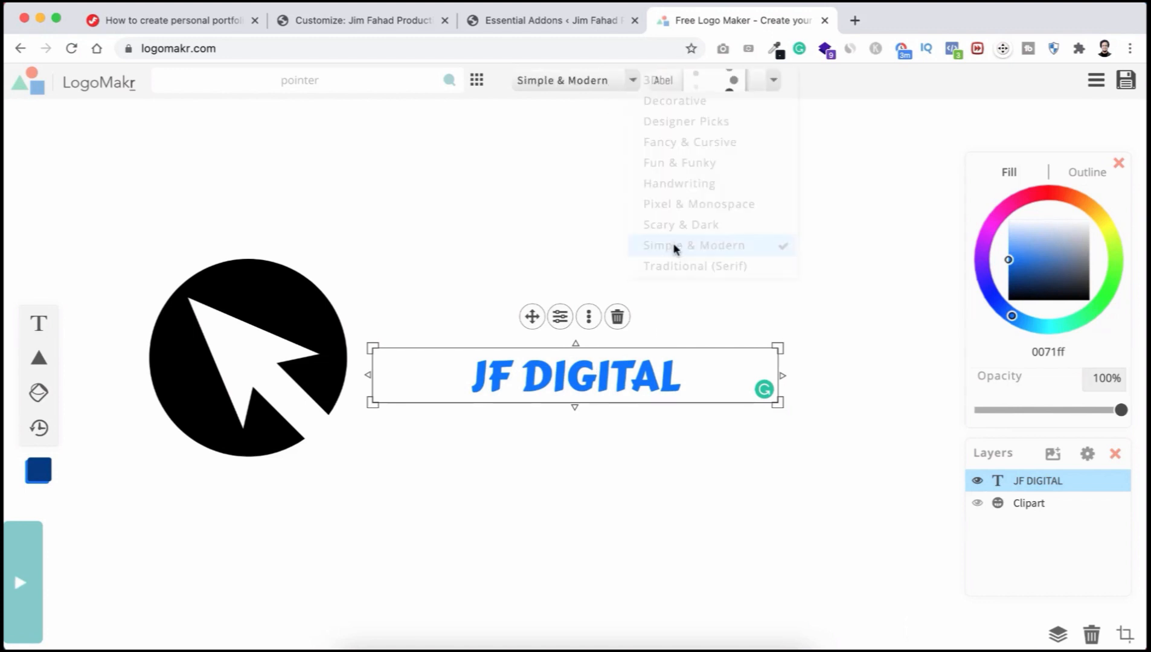
left_click(752, 84)
scroll(831, 227, "down", 15)
scroll(831, 228, "up", 3)
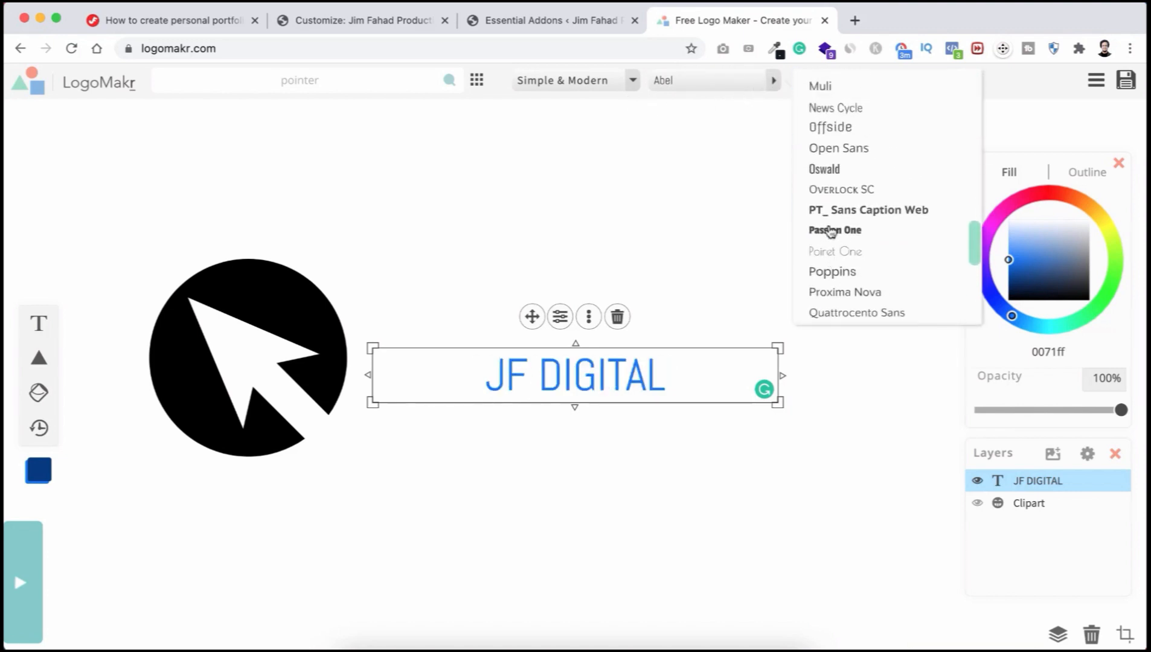
left_click(833, 211)
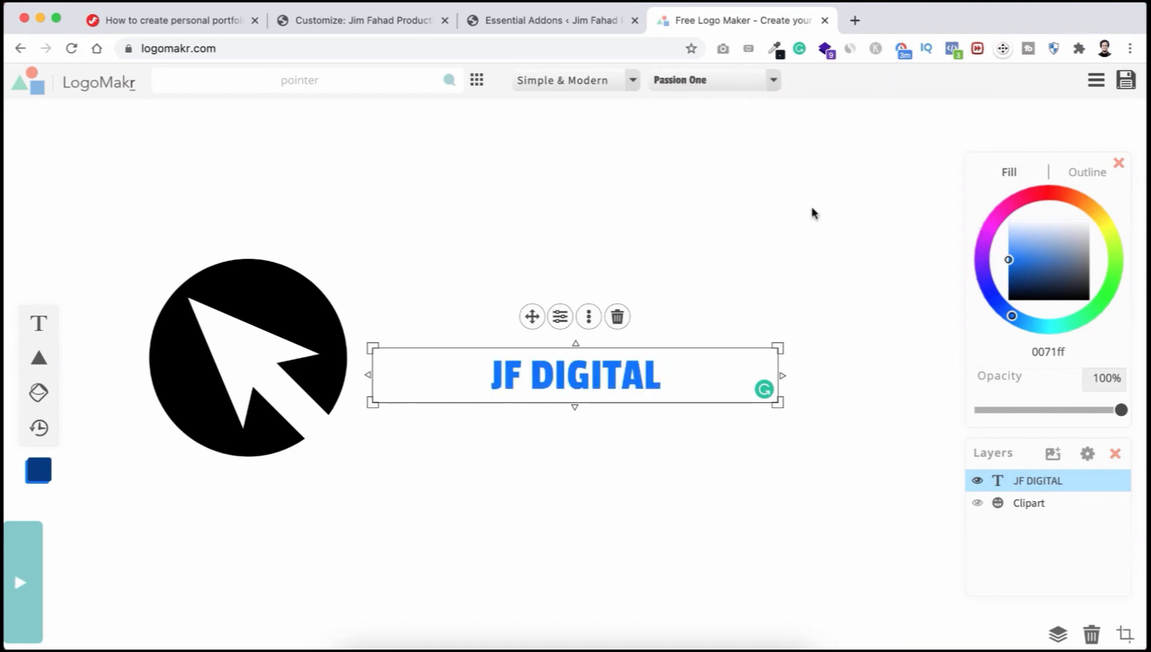
Step: Colour JF DIGITAL black (000000), enlarge it, and place it right of the pointer icon
left_click(1042, 272)
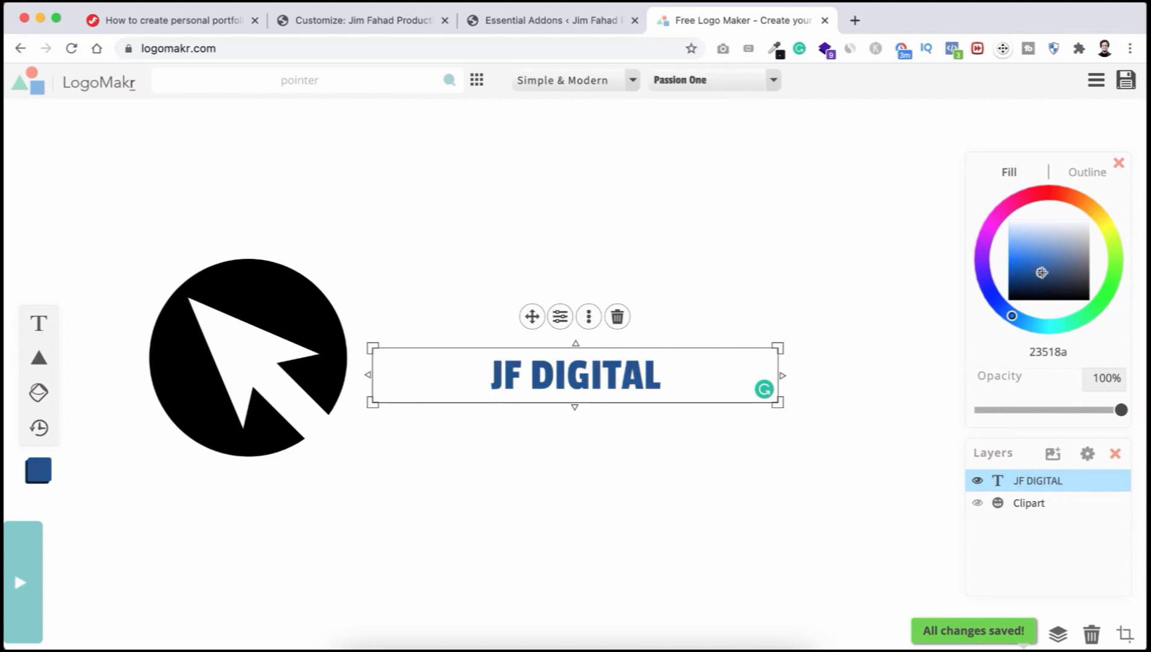
left_click_drag(1042, 273, 1046, 321)
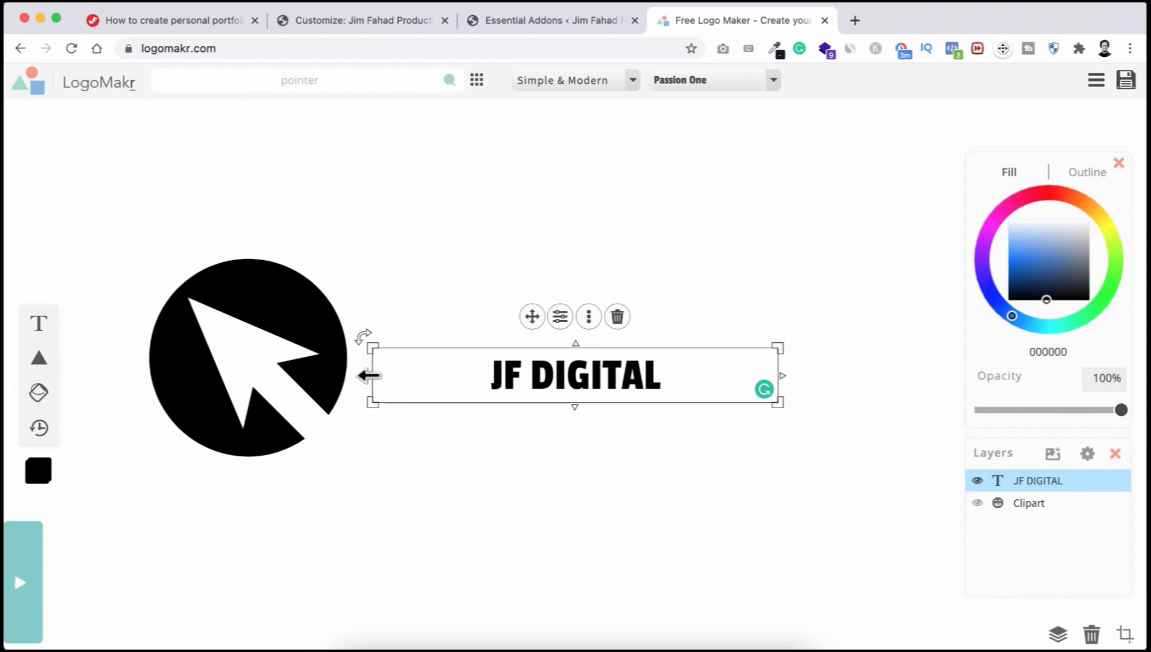
left_click_drag(369, 376, 570, 393)
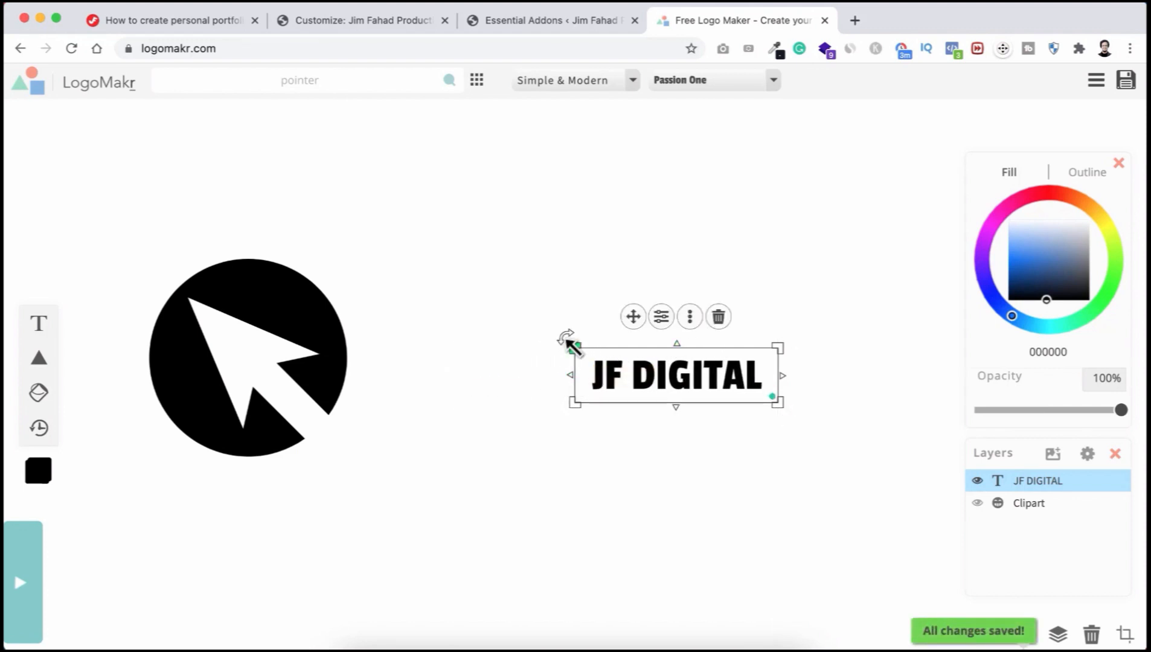
left_click_drag(571, 345, 339, 254)
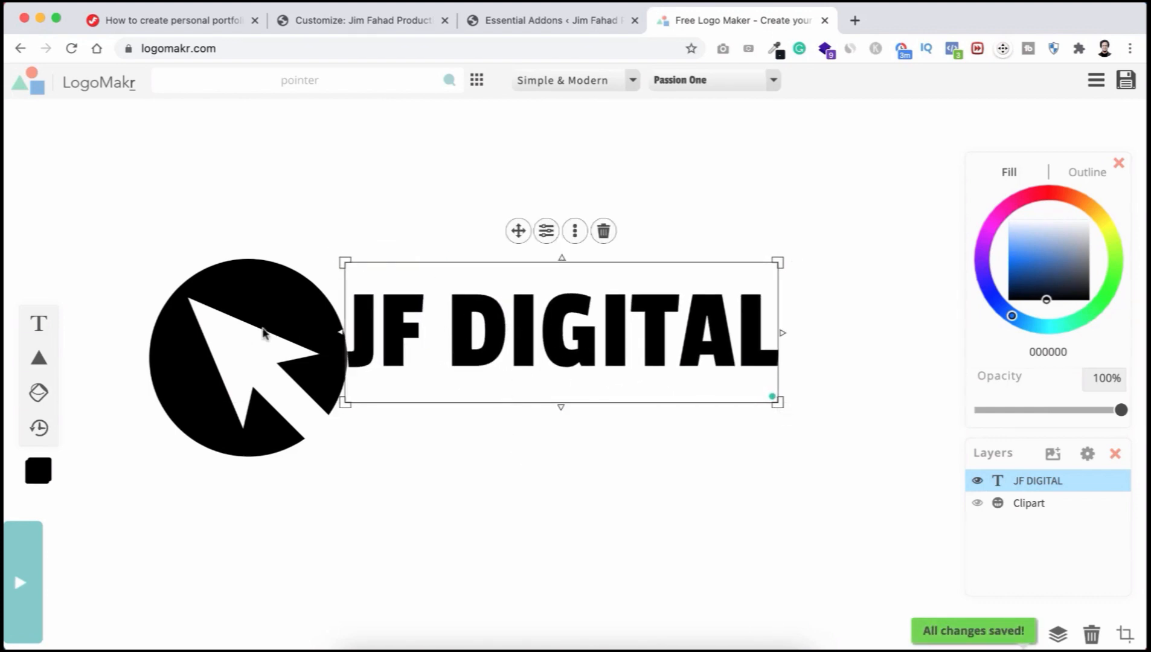
left_click(573, 477)
left_click(571, 335)
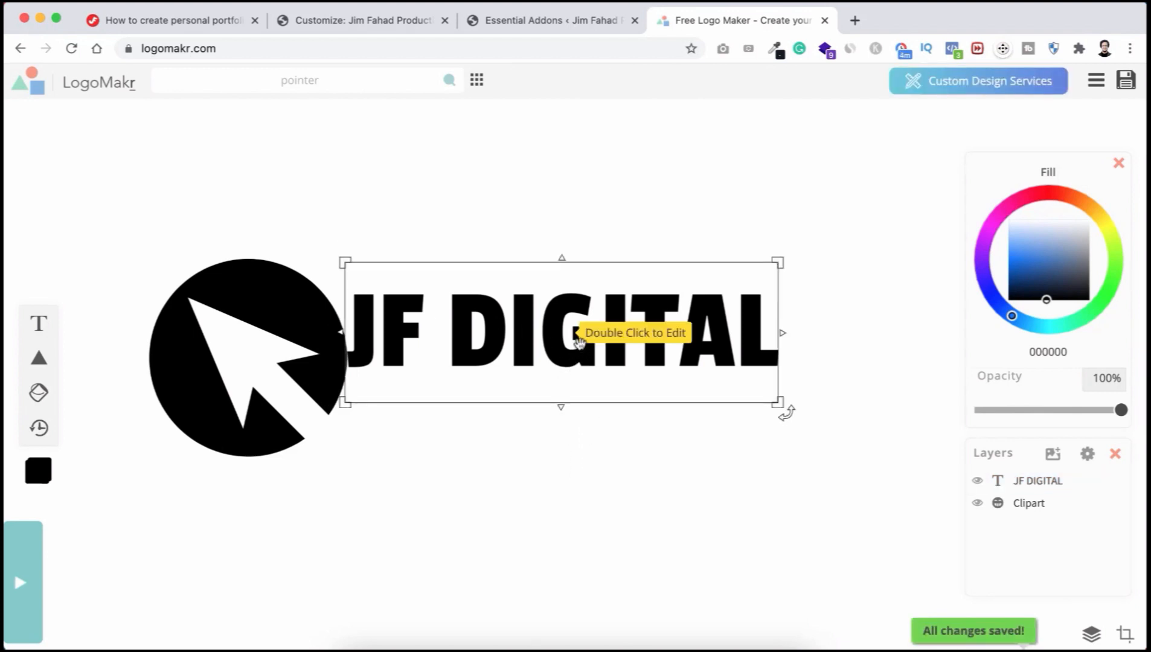
left_click_drag(522, 328, 566, 355)
left_click(502, 218)
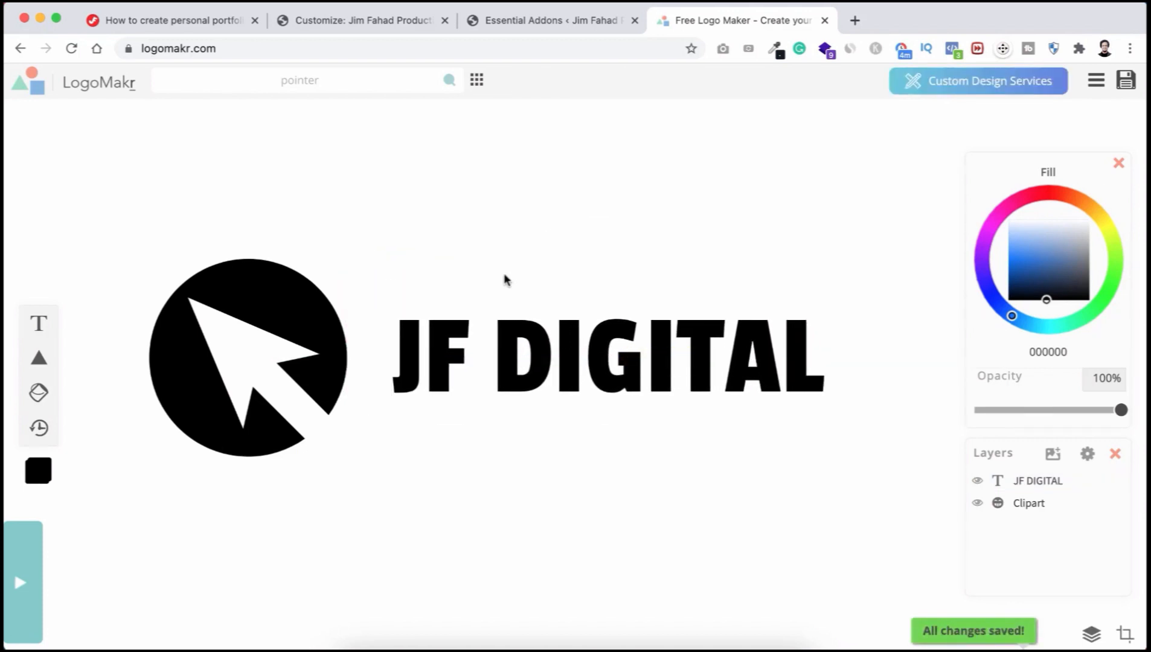
Step: Download the logo as the free low-resolution PNG LogoMakr-3Jf2lc.png
left_click(1127, 82)
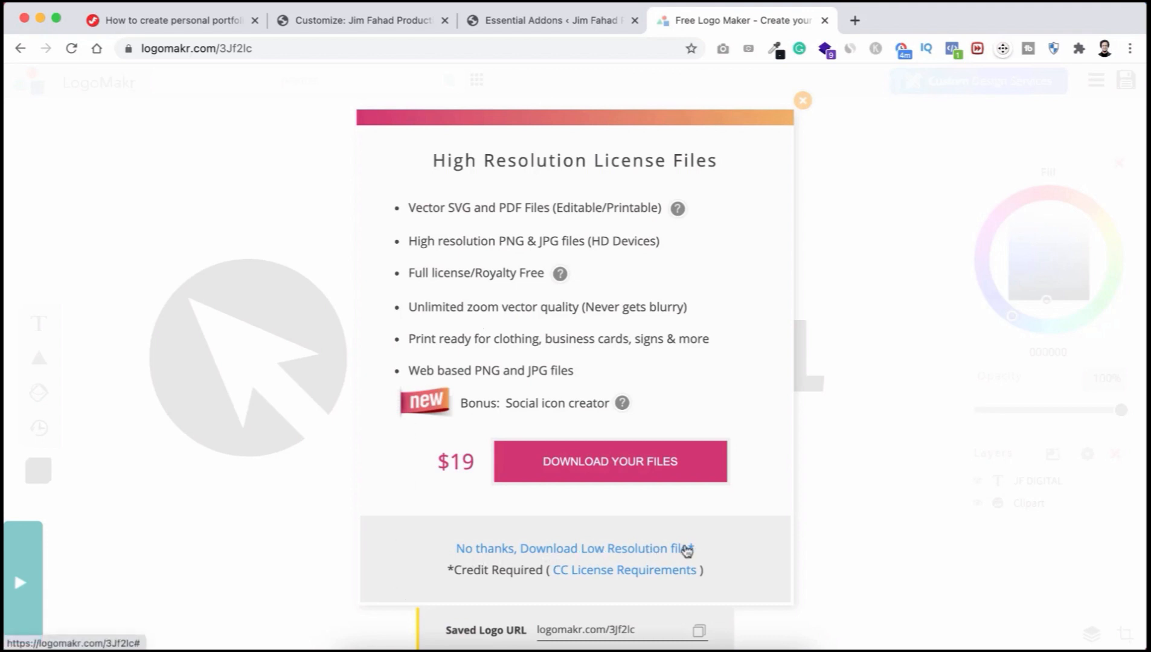
left_click(552, 550)
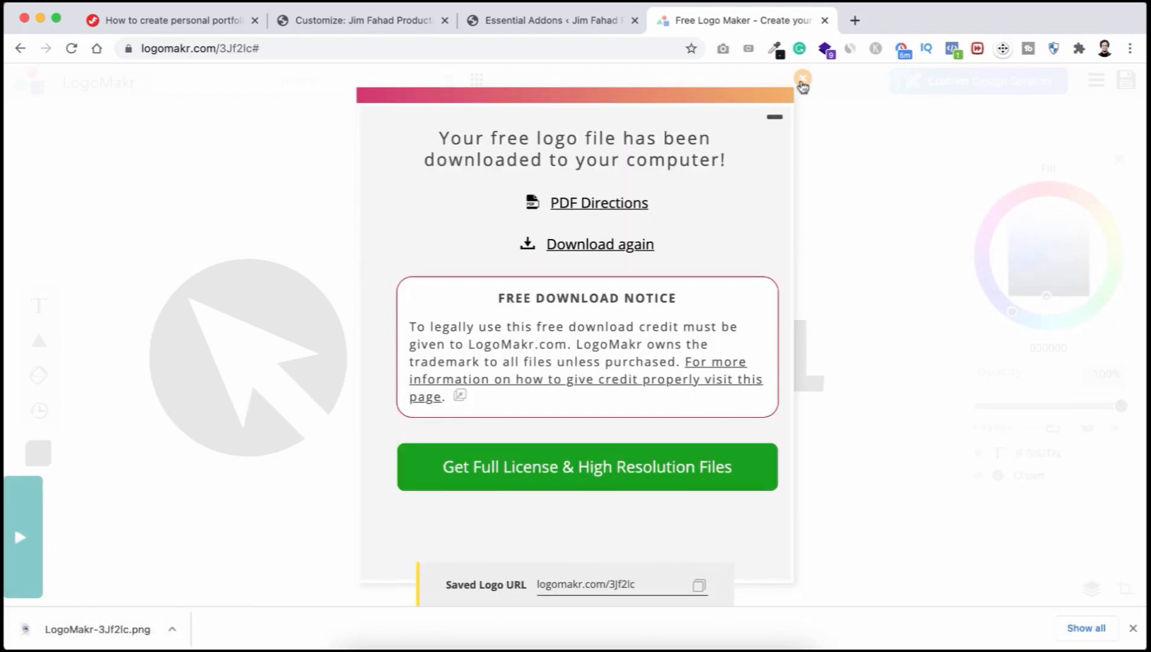
left_click(802, 79)
left_click(303, 318)
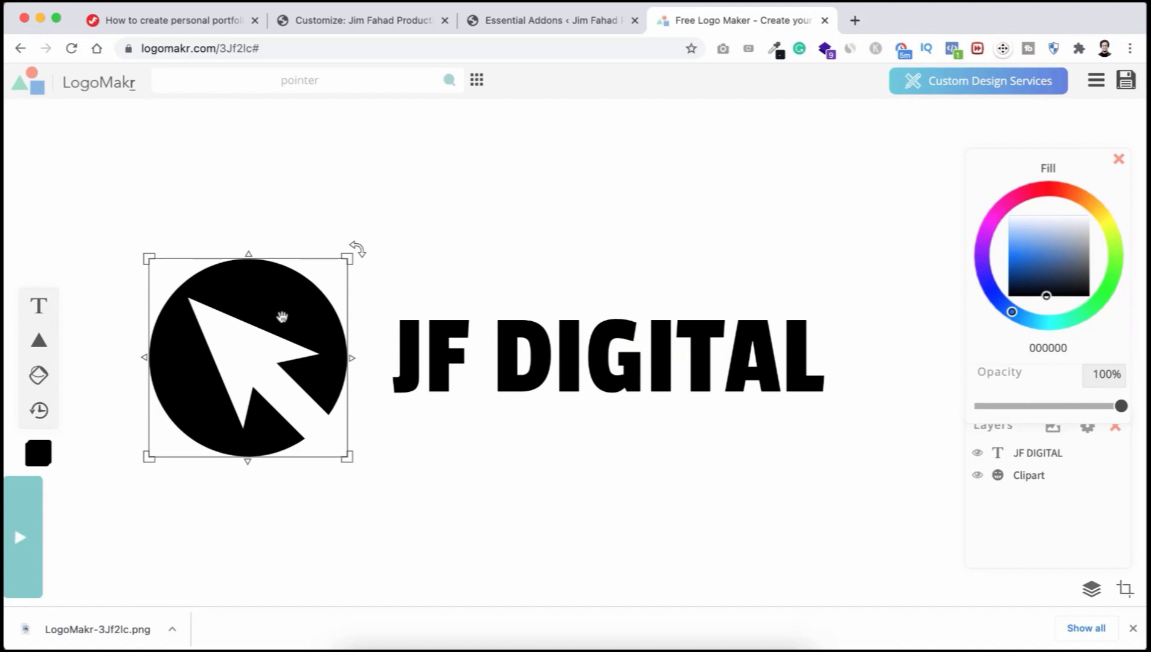
Step: Recolour the pointer icon and the JF DIGITAL text to white (ffffff)
left_click(289, 312)
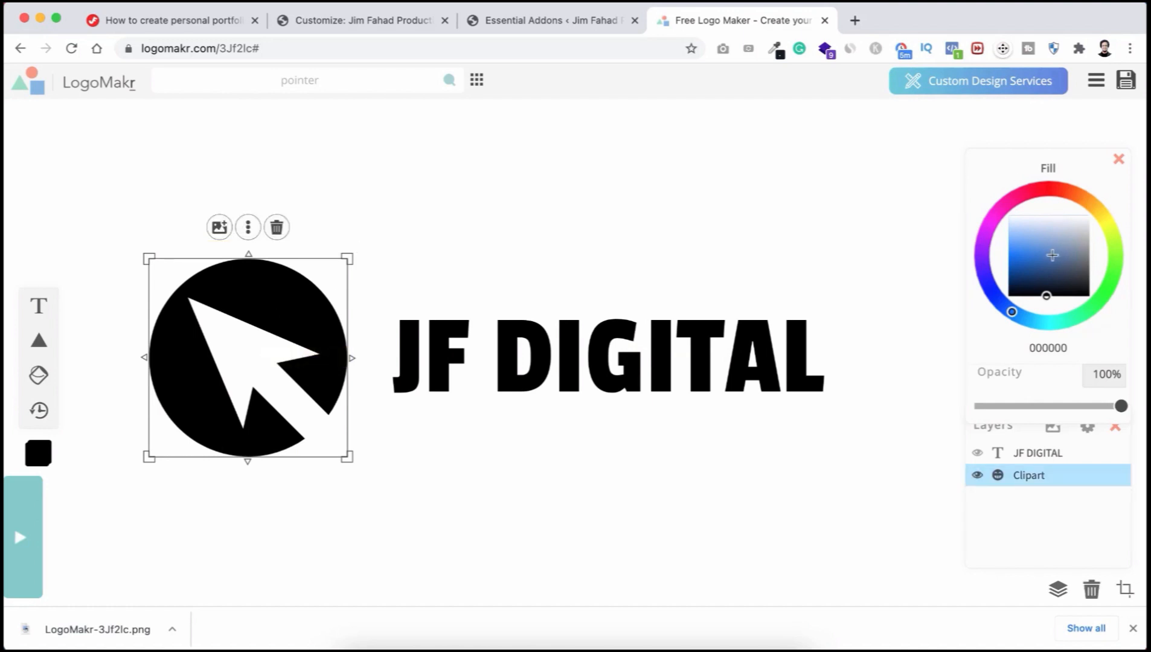
left_click_drag(1051, 259, 1037, 213)
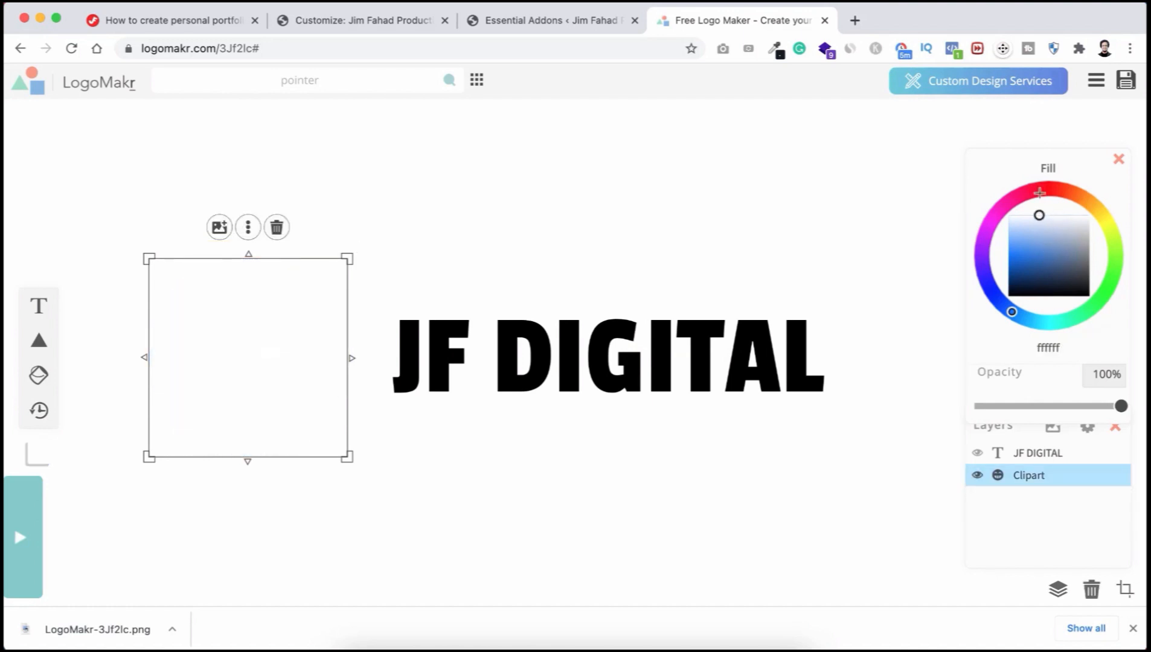
left_click(660, 337)
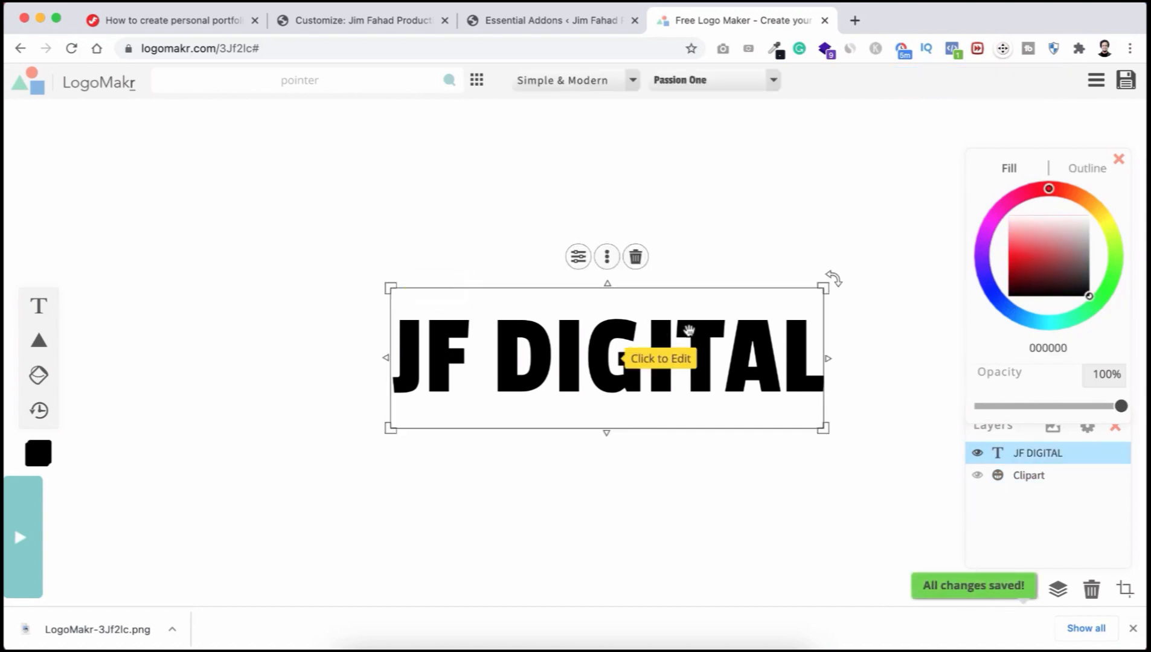
left_click_drag(1050, 239, 1044, 215)
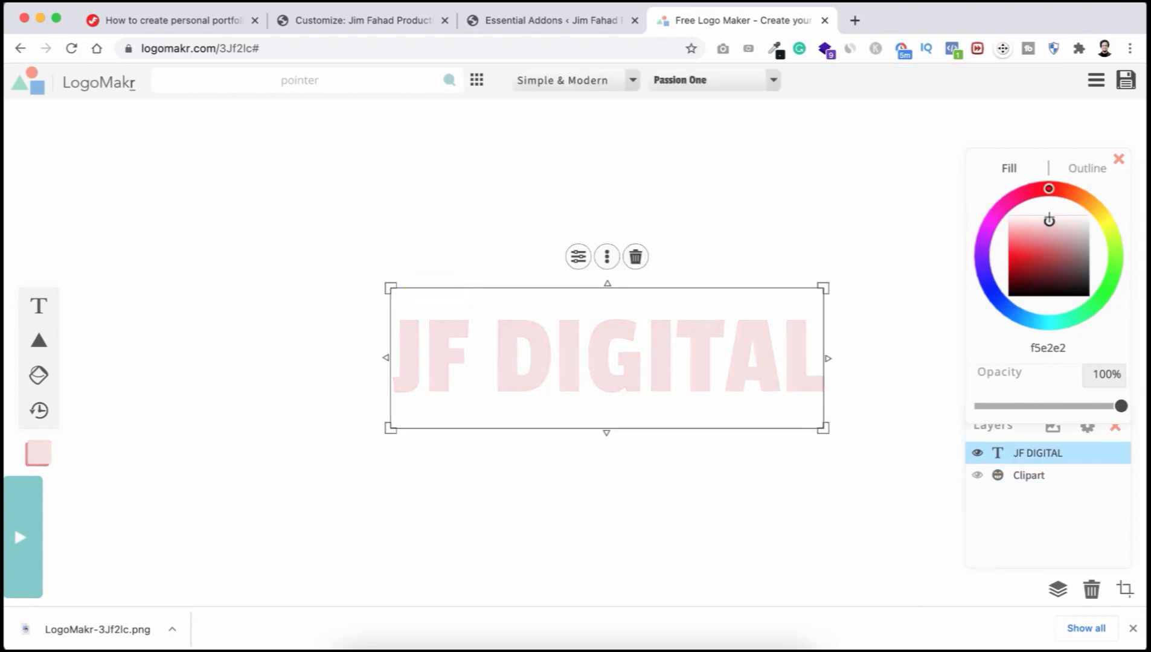
left_click(835, 226)
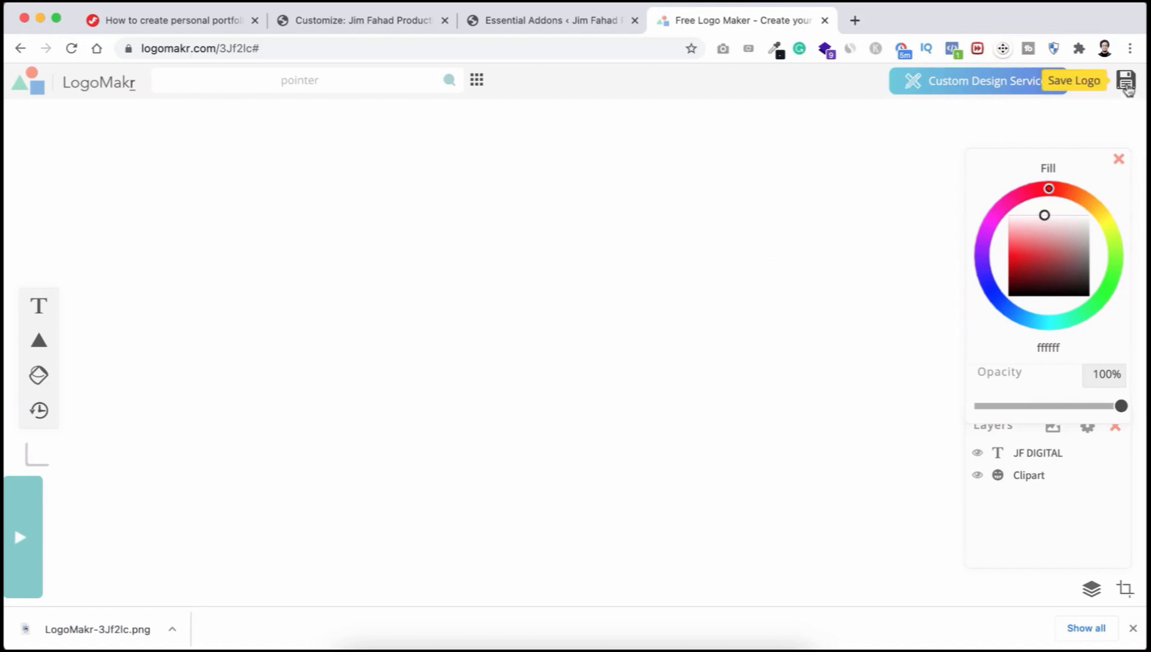
Step: Download the white logo as a free low-resolution PNG and return to the WordPress customizer
left_click(1126, 84)
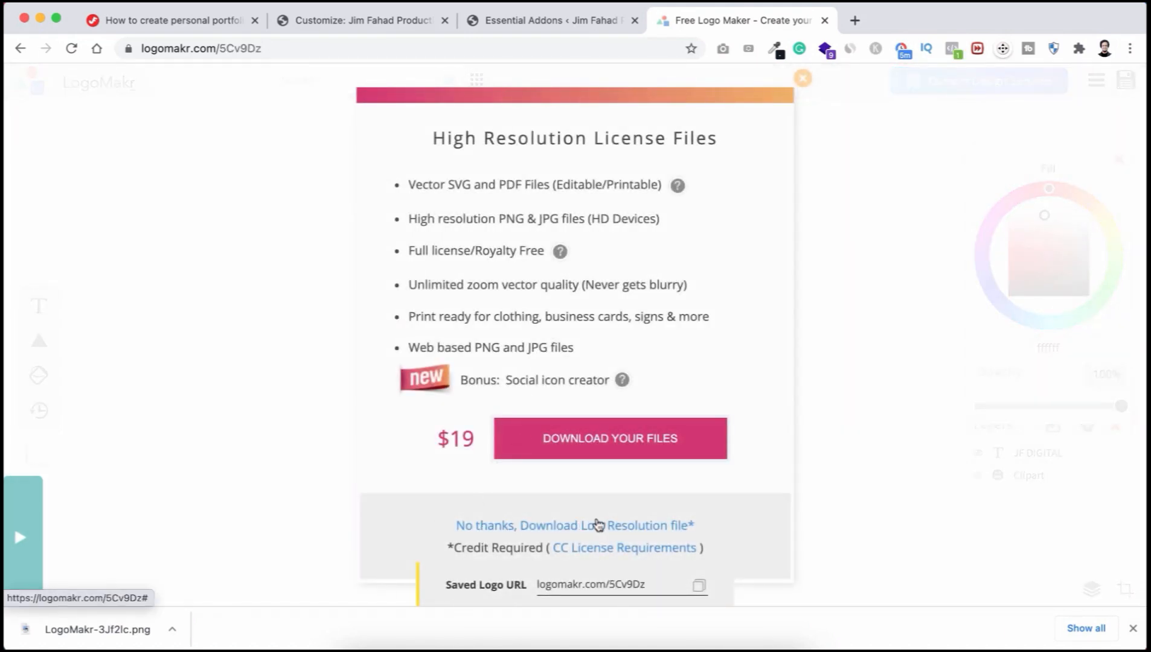
left_click(566, 532)
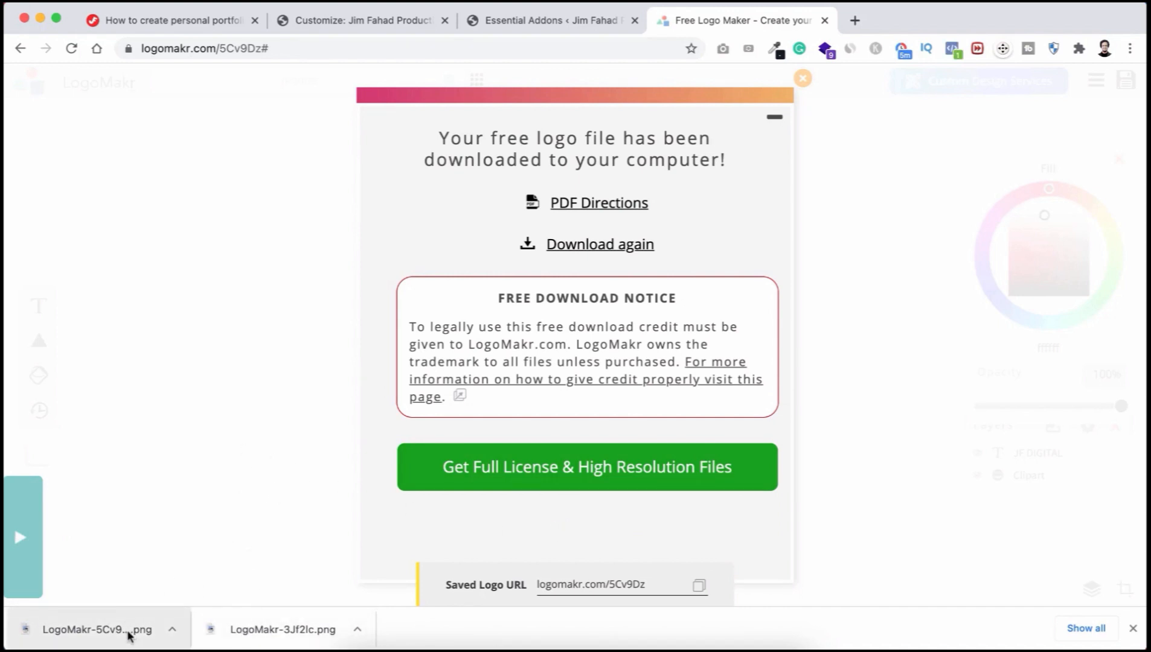
left_click(361, 13)
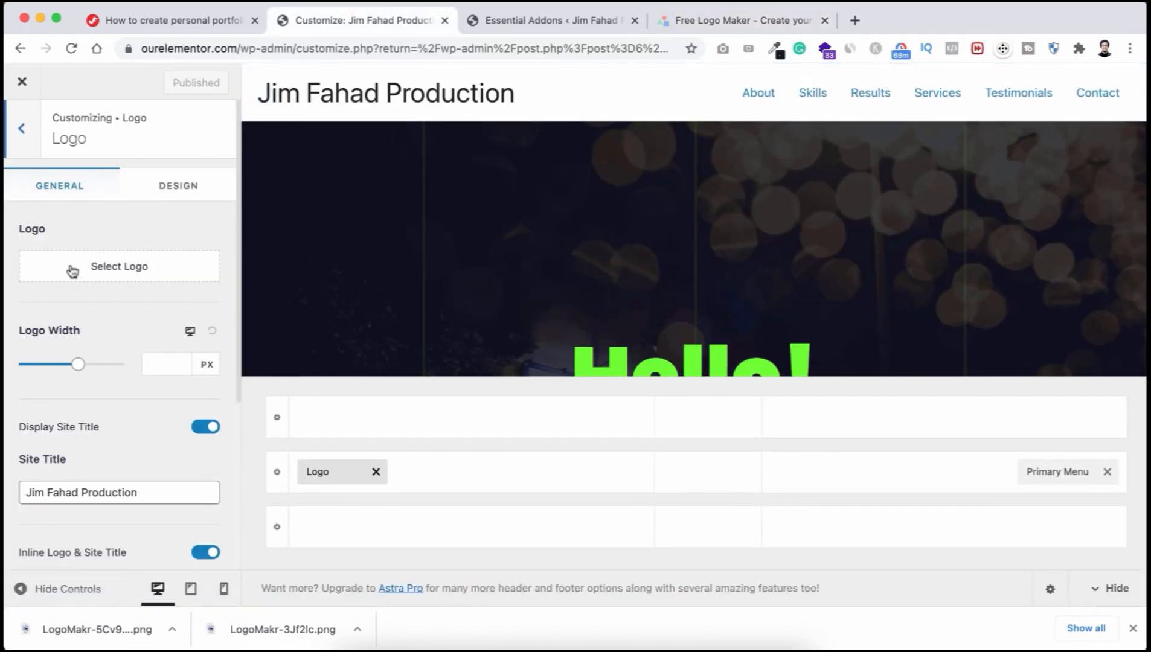
Step: Upload both the white and black JF DIGITAL Logo.png files for the site logo
left_click(134, 273)
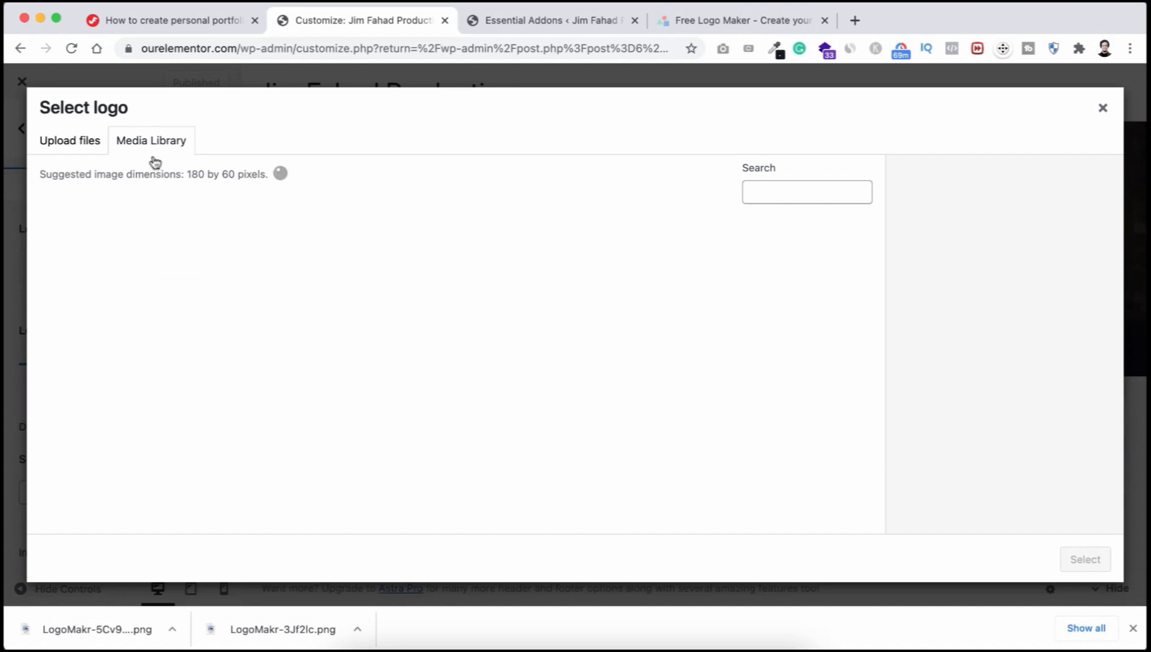
left_click(67, 142)
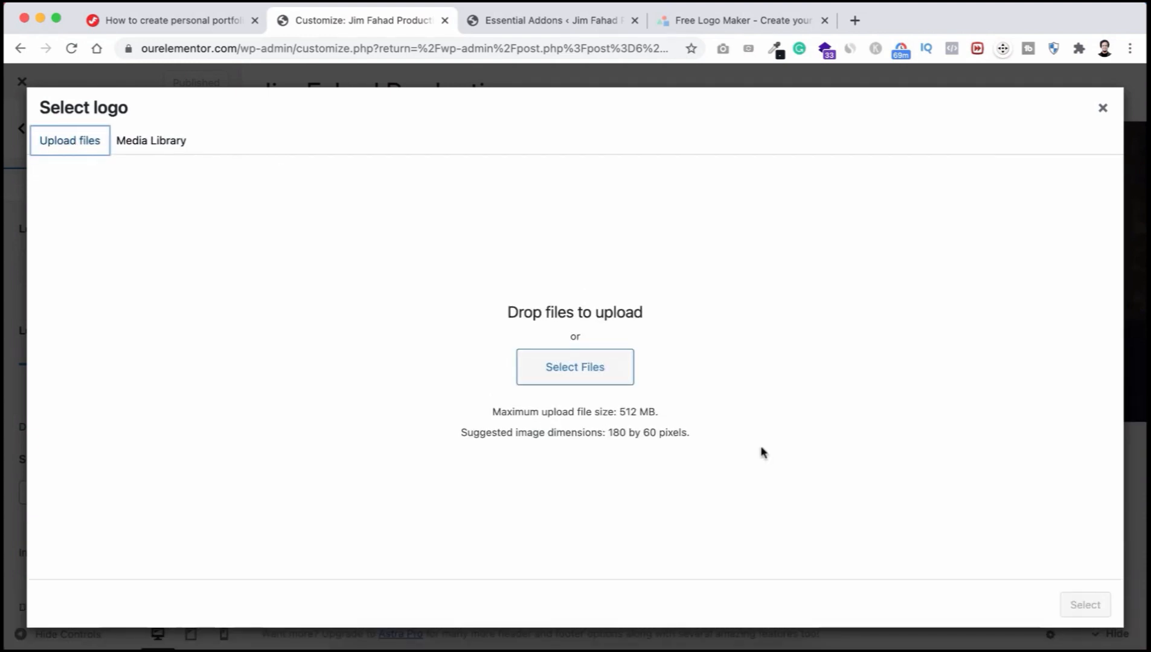
left_click(588, 367)
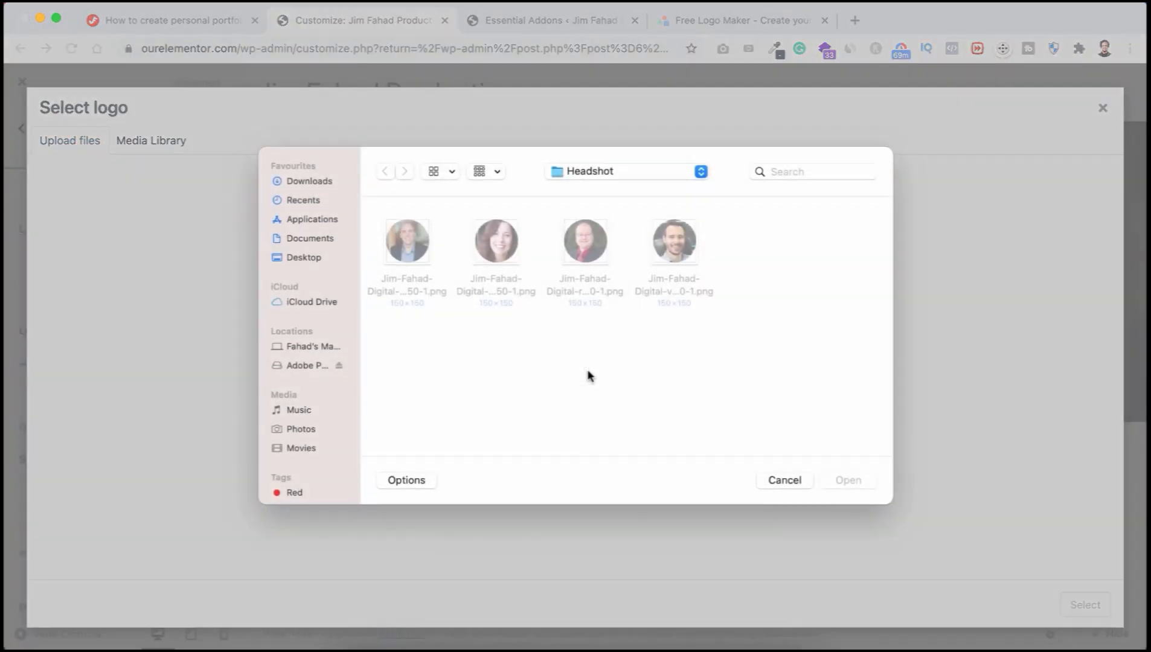
scroll(560, 347, "down", 3)
scroll(543, 349, "up", 2)
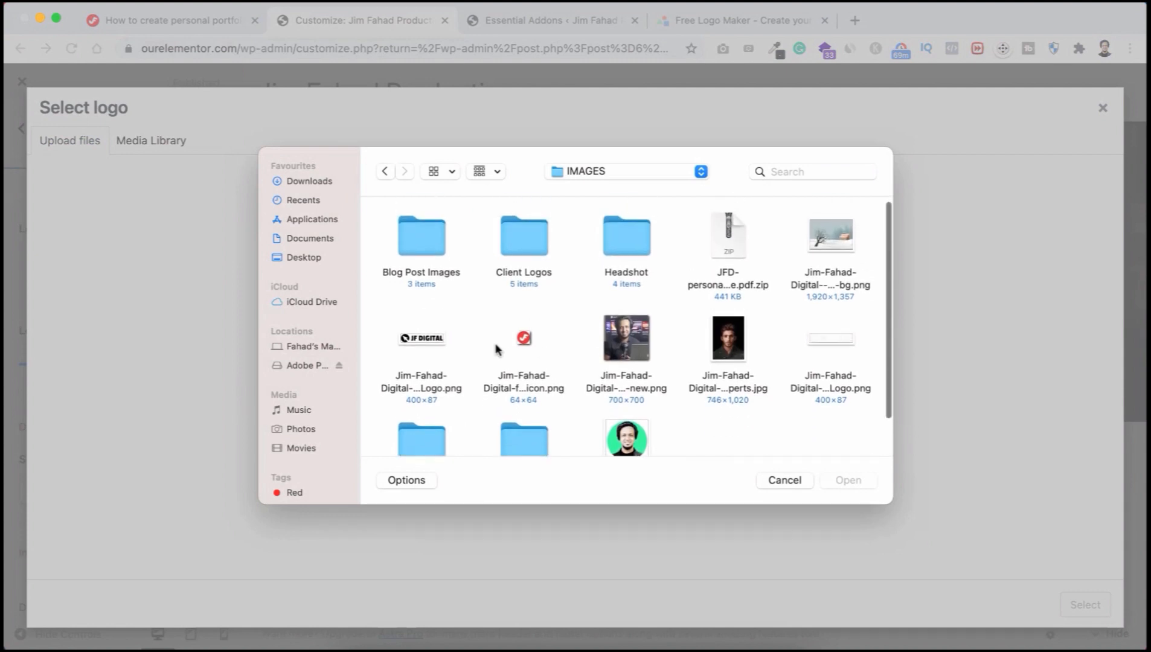
left_click(413, 344)
left_click(830, 335)
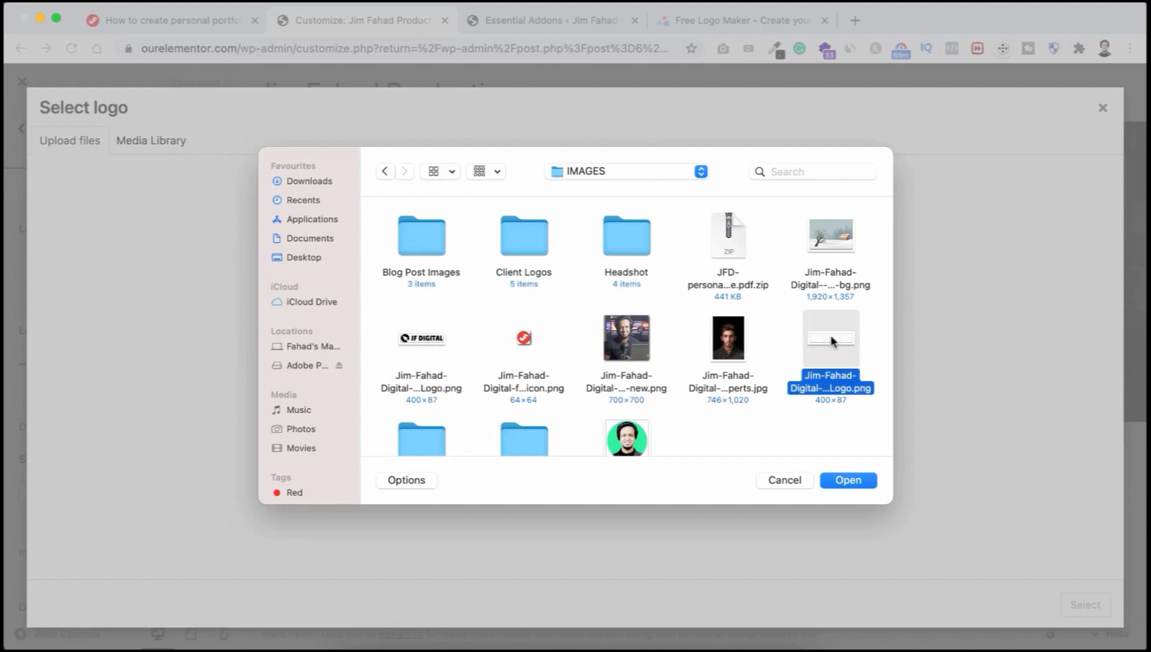
left_click(418, 341, "super")
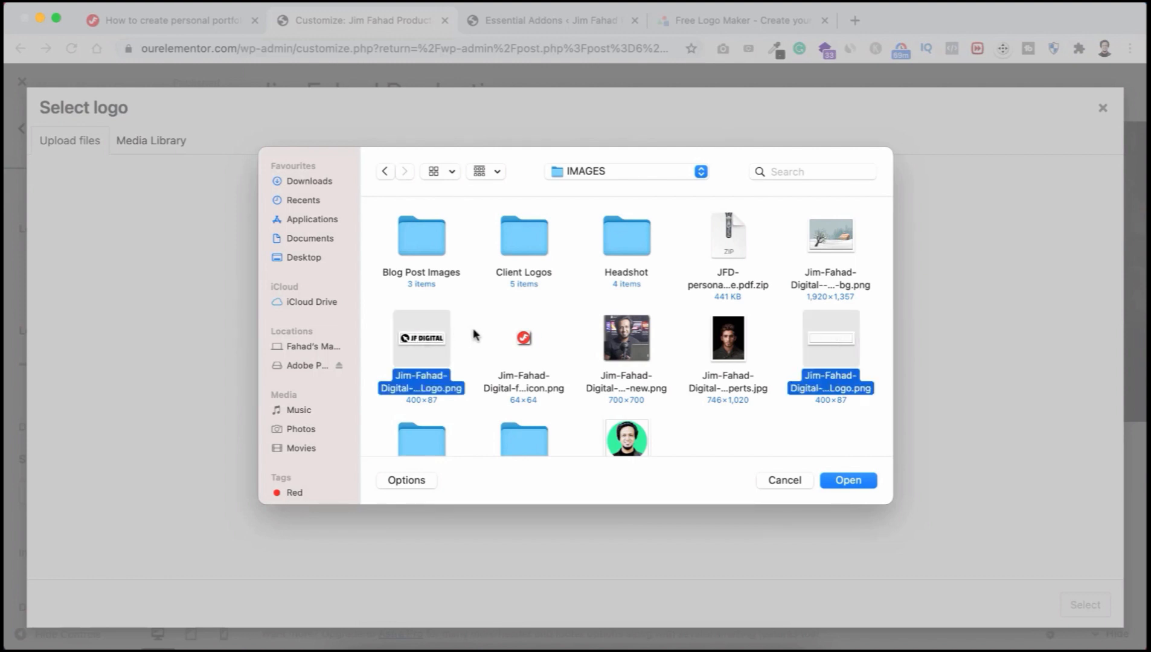
left_click(848, 480)
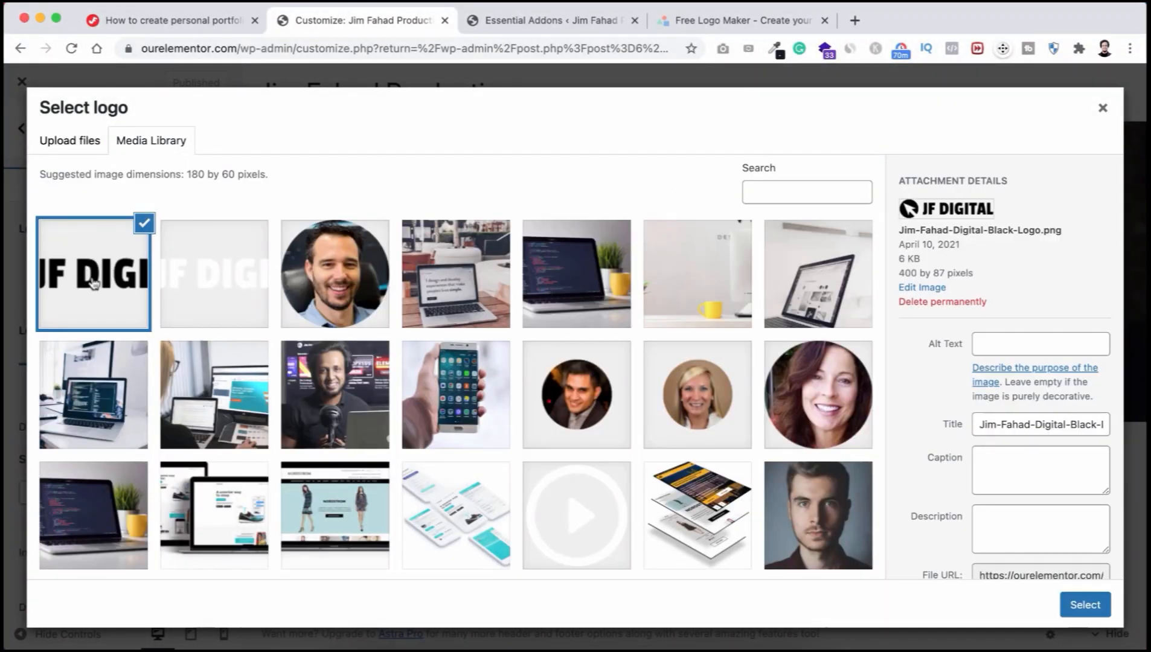
Step: Choose the black JF DIGITAL logo as the site logo and skip cropping
left_click(97, 272)
left_click(109, 270)
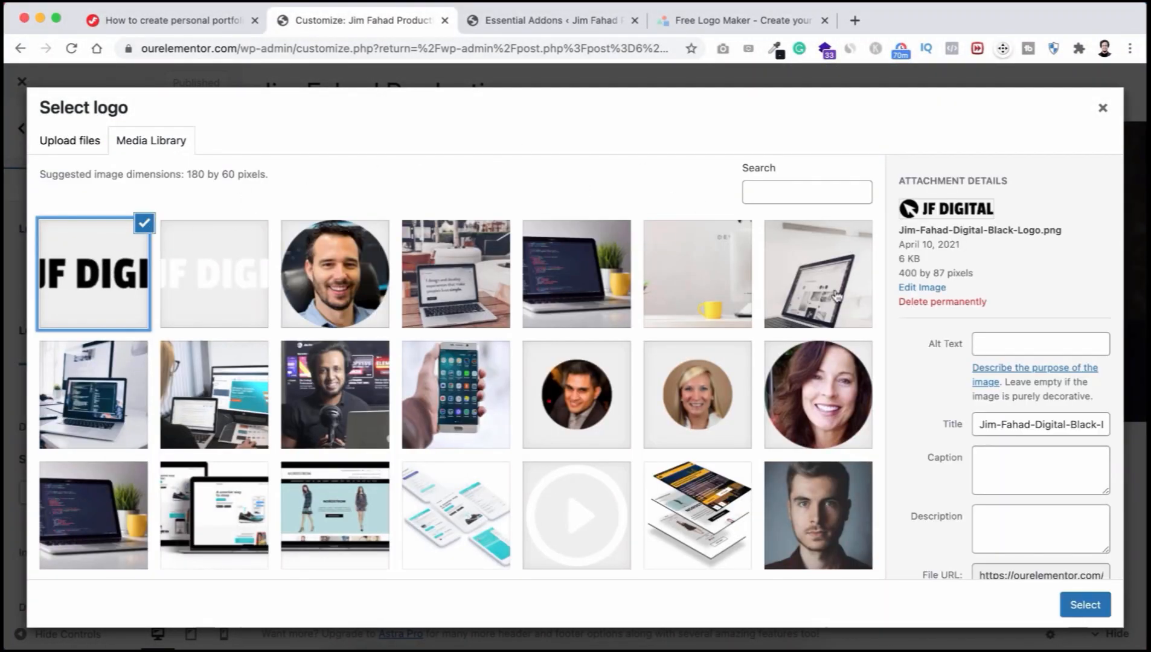
left_click(1081, 605)
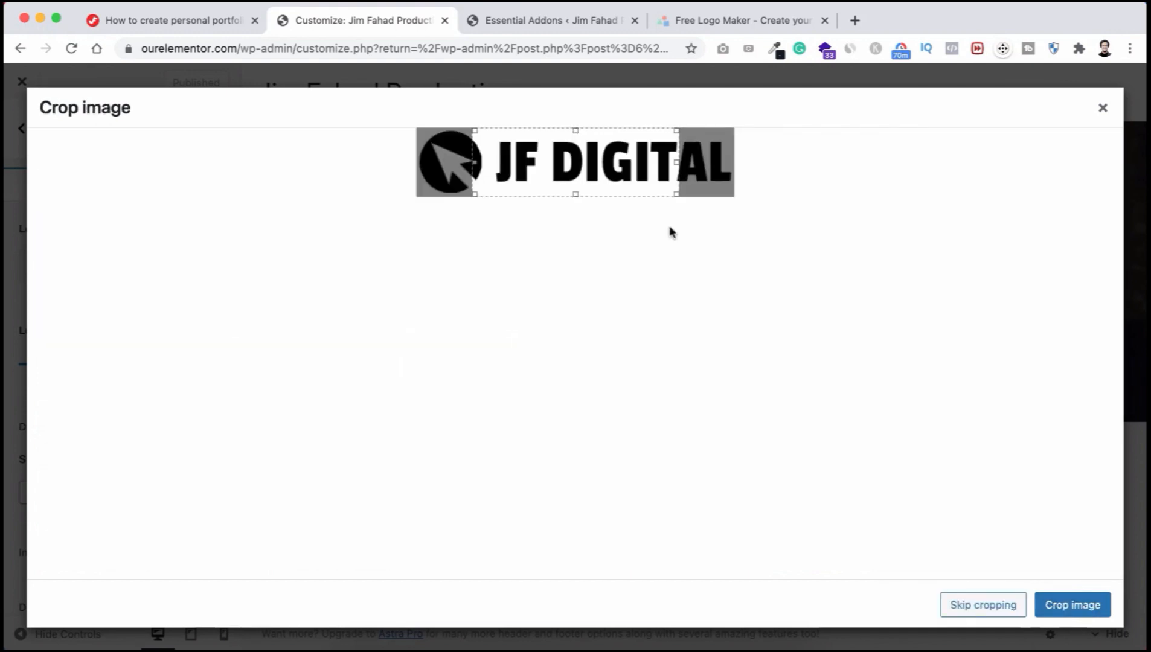
left_click(971, 605)
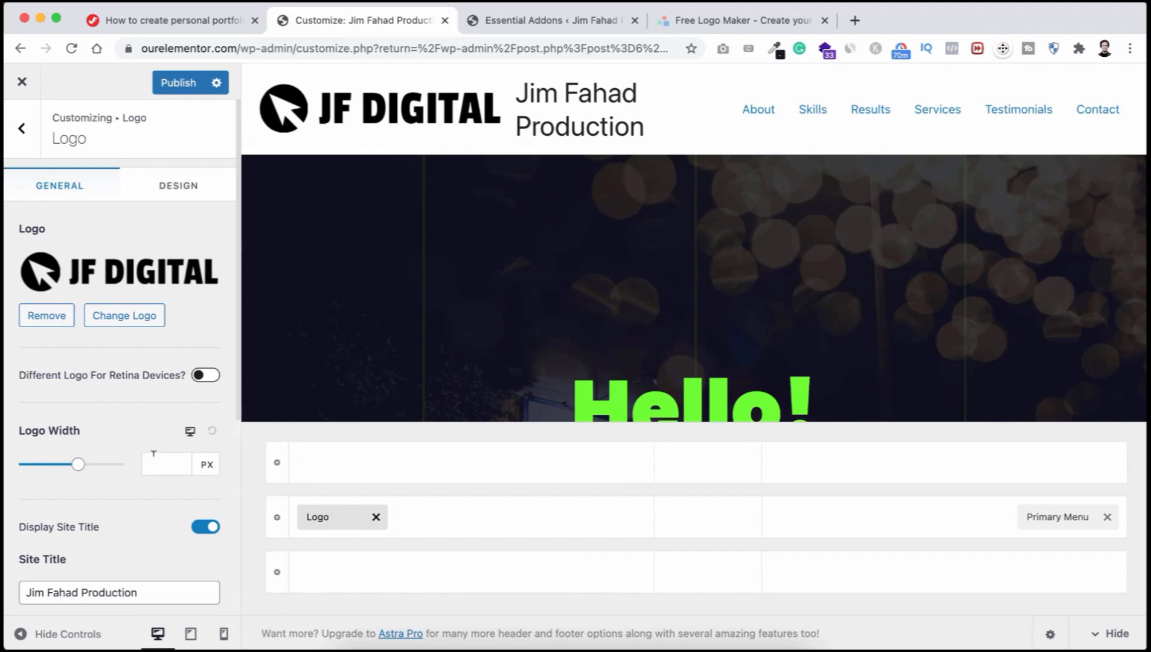
Step: Set Logo Width to 170 and switch off Display Site Title
left_click(156, 460)
type("170")
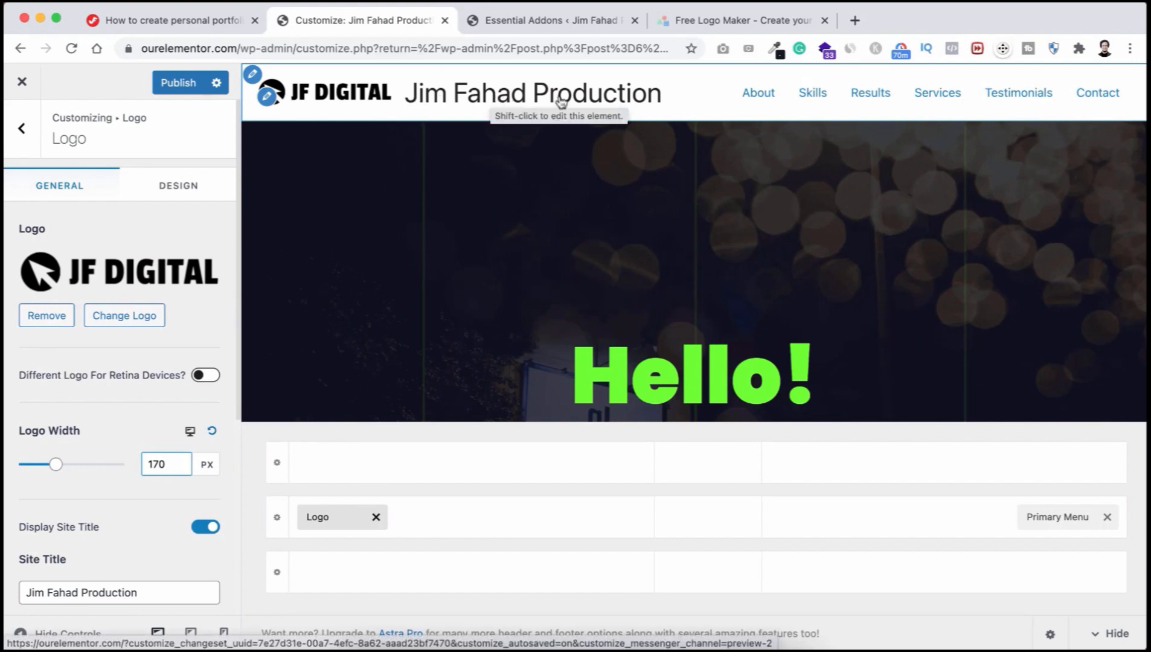
scroll(107, 534, "down", 2)
scroll(108, 534, "down", 2)
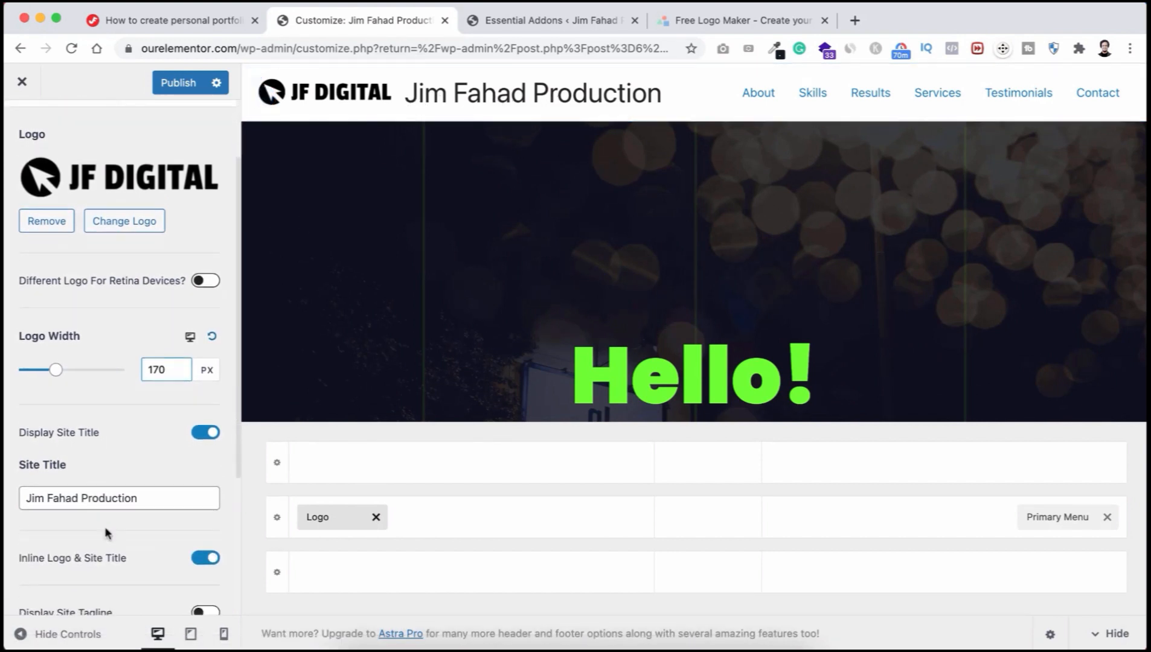
left_click(200, 433)
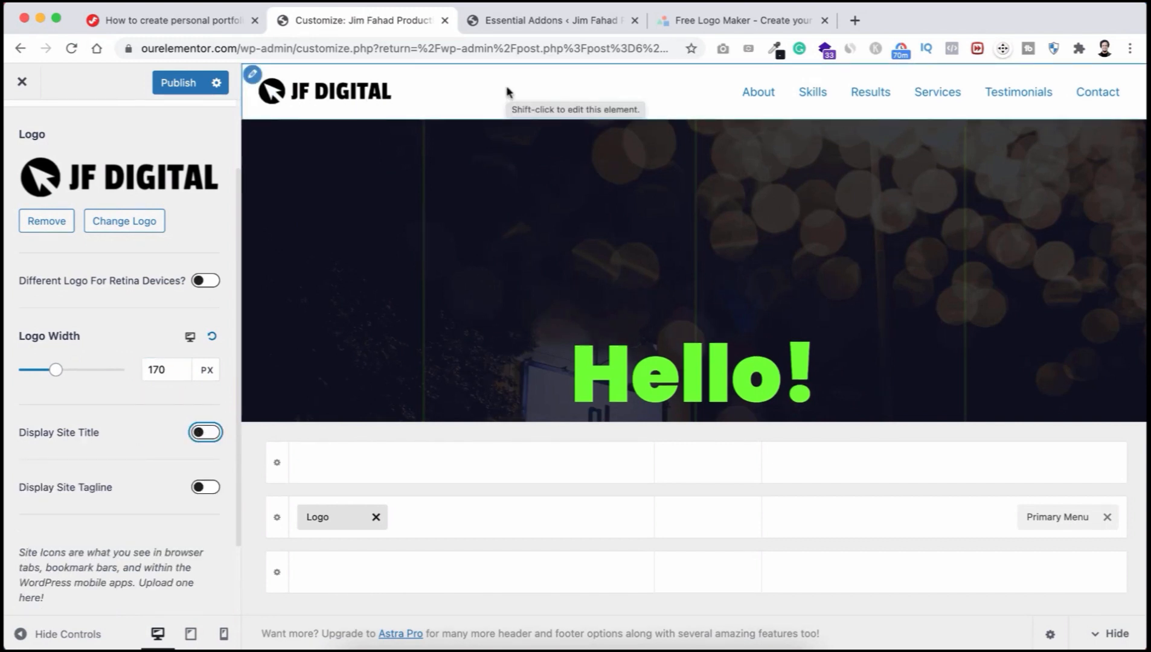
scroll(96, 473, "down", 3)
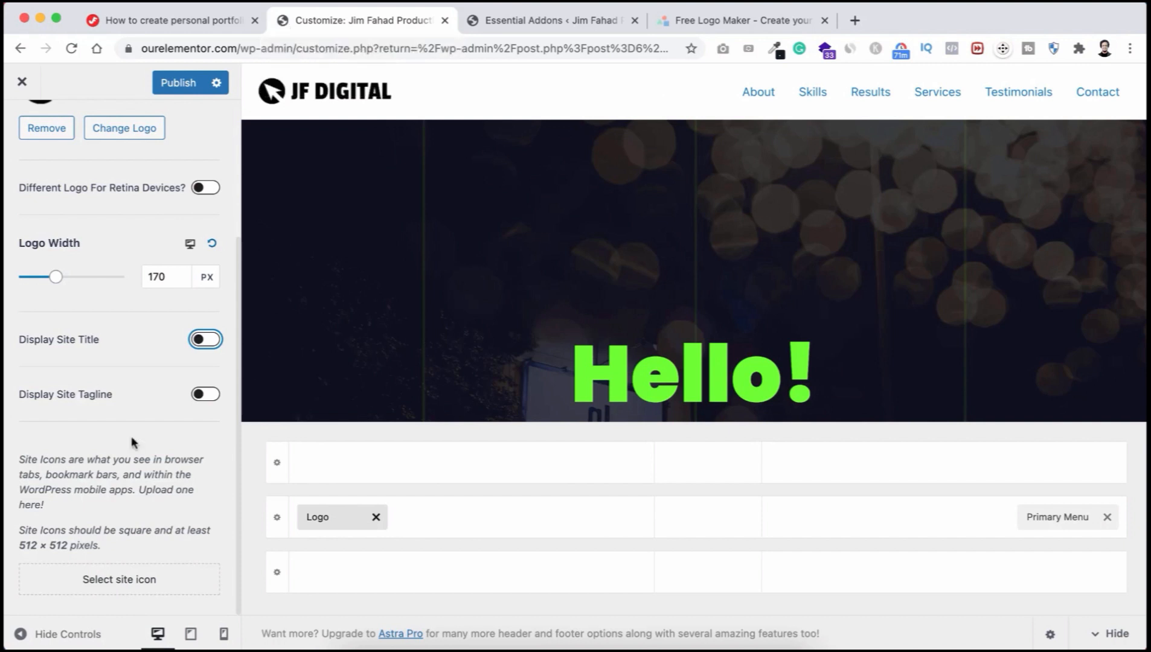
Step: Upload Jim-Fahad-Digital-favicon.png and set it as the site icon without cropping
left_click(127, 582)
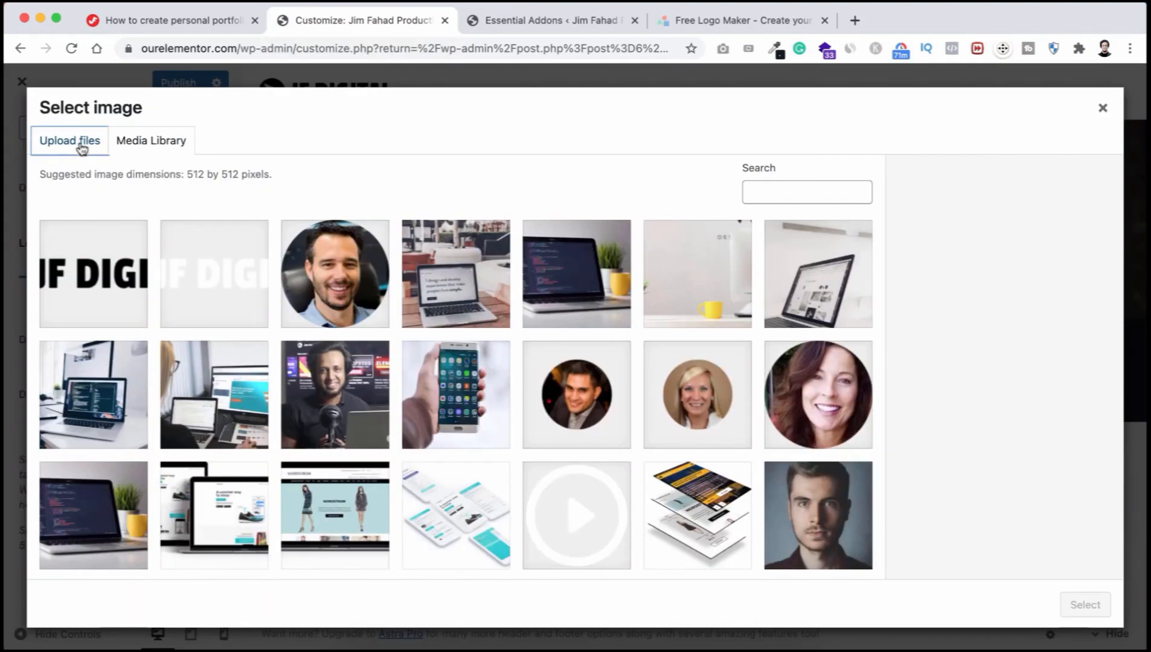
left_click(82, 144)
left_click(568, 371)
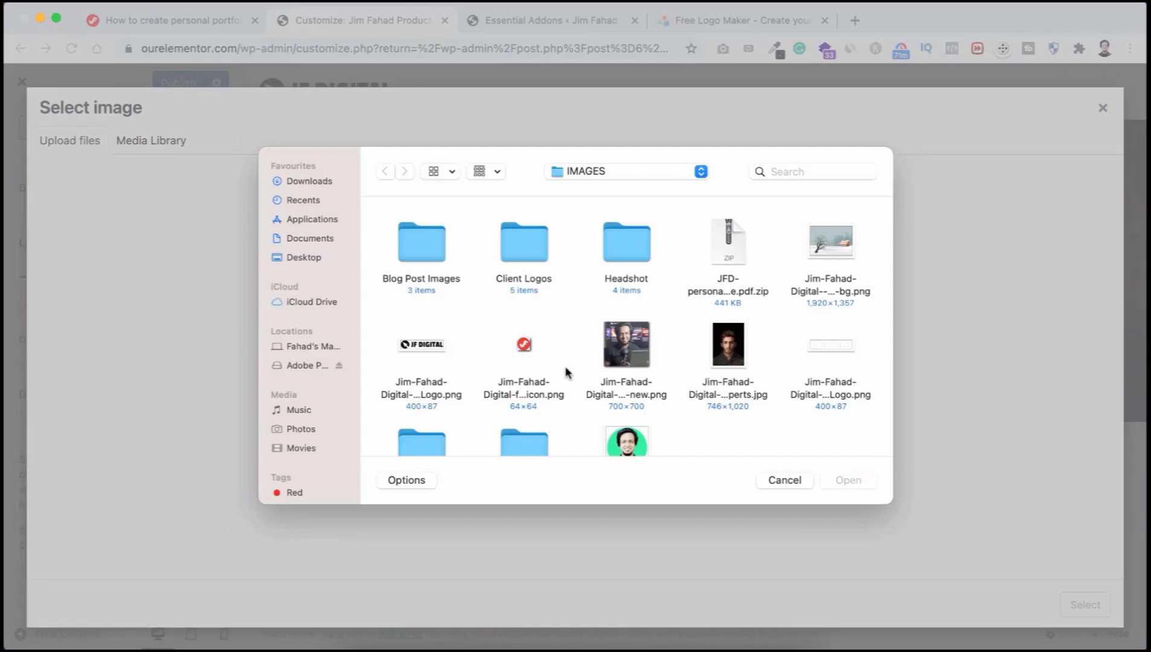
scroll(568, 371, "down", 2)
left_click(525, 316)
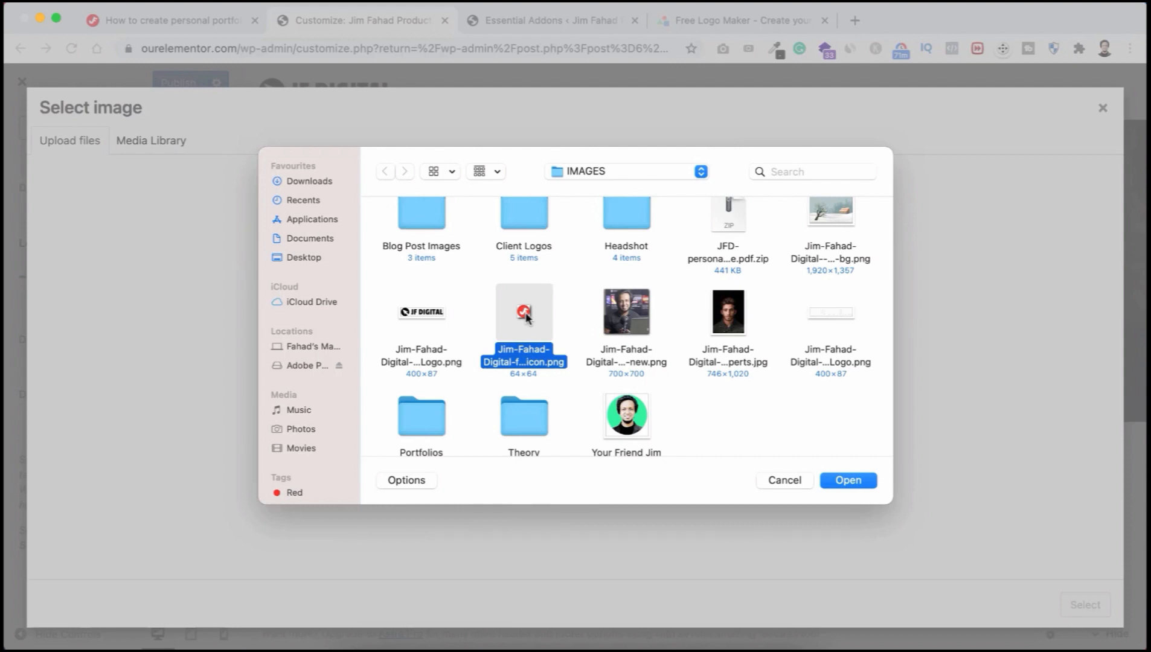
left_click(848, 480)
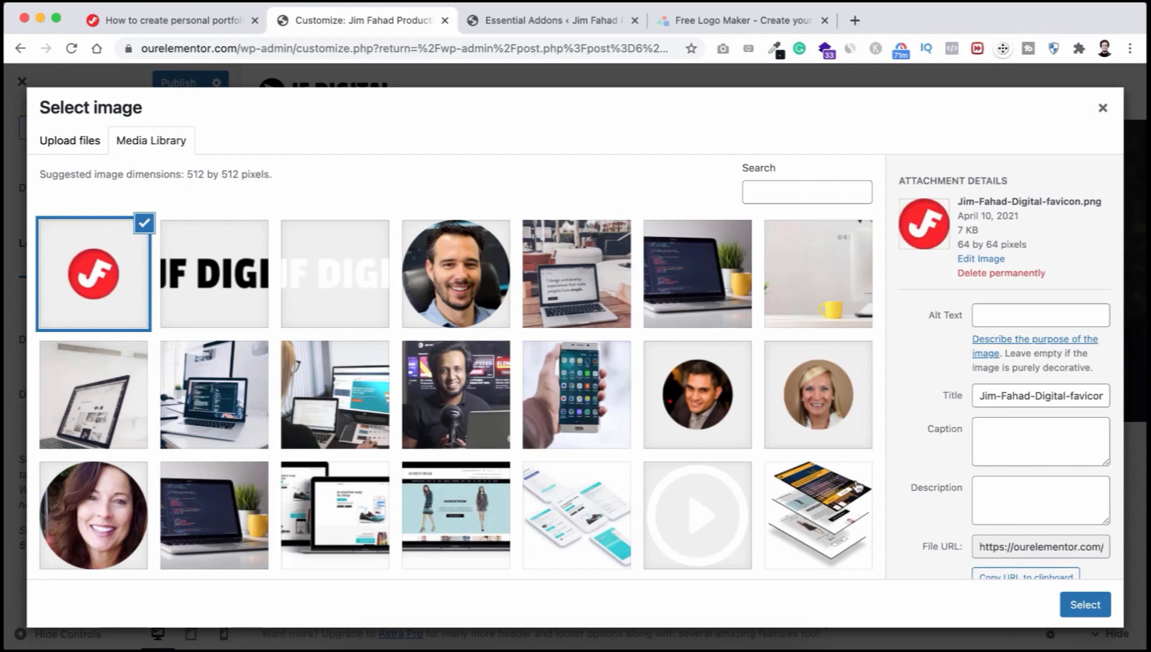
left_click(1085, 604)
left_click(1002, 606)
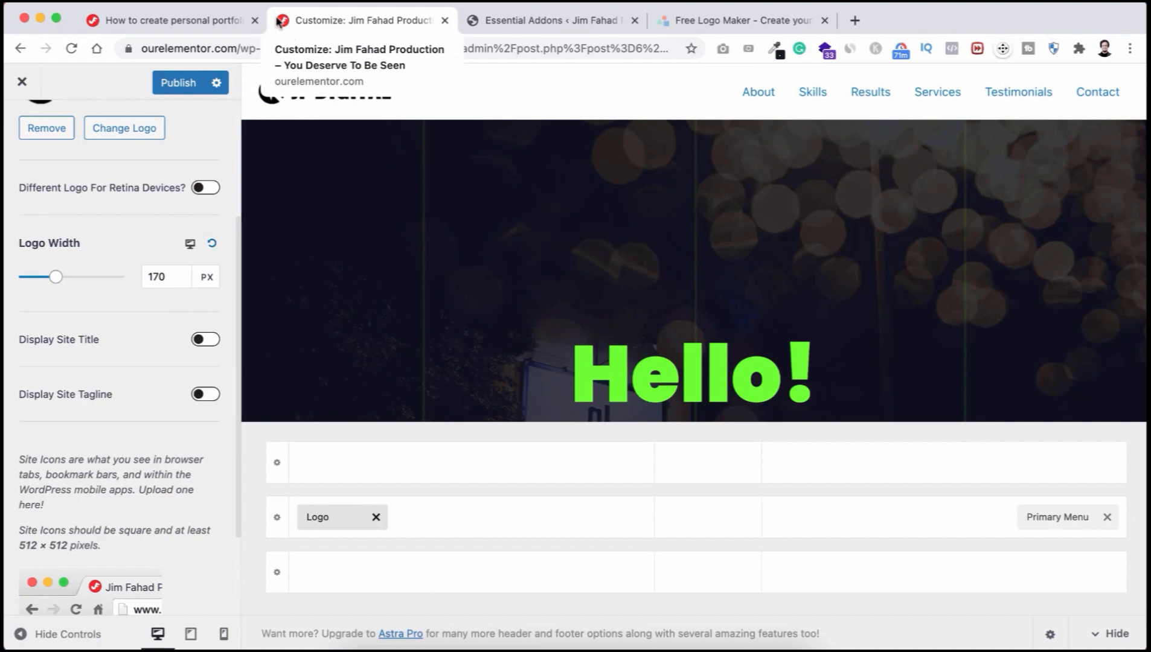
scroll(154, 160, "up", 5)
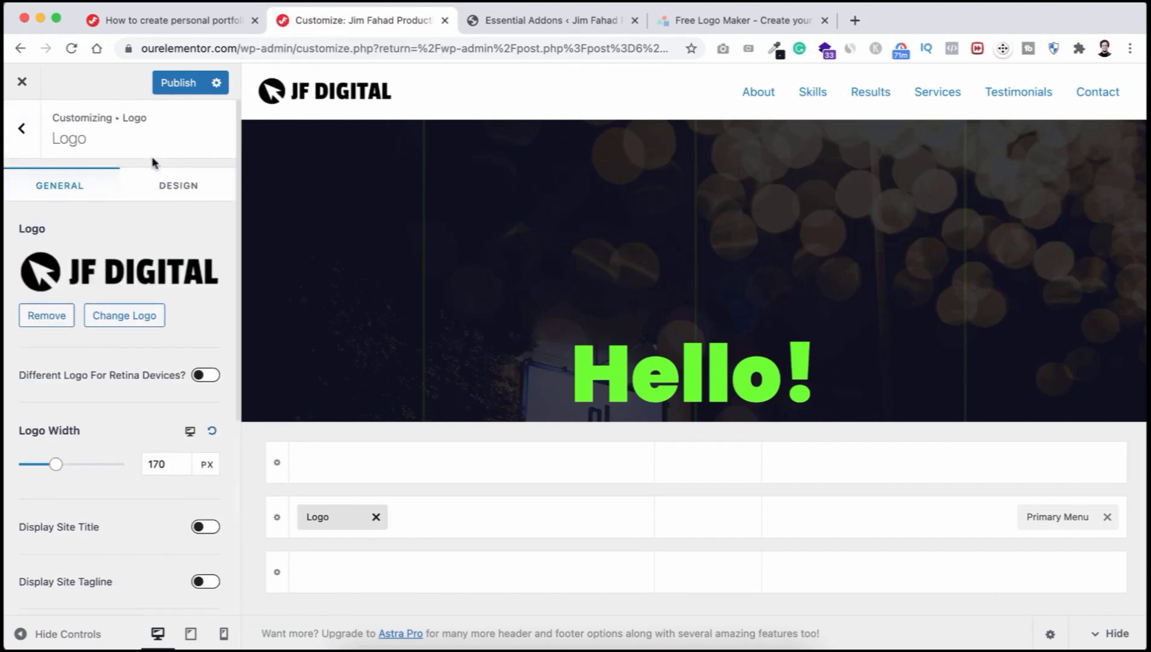
Step: Publish the changes, go back to the root customizer menu, and view the footer
left_click(172, 86)
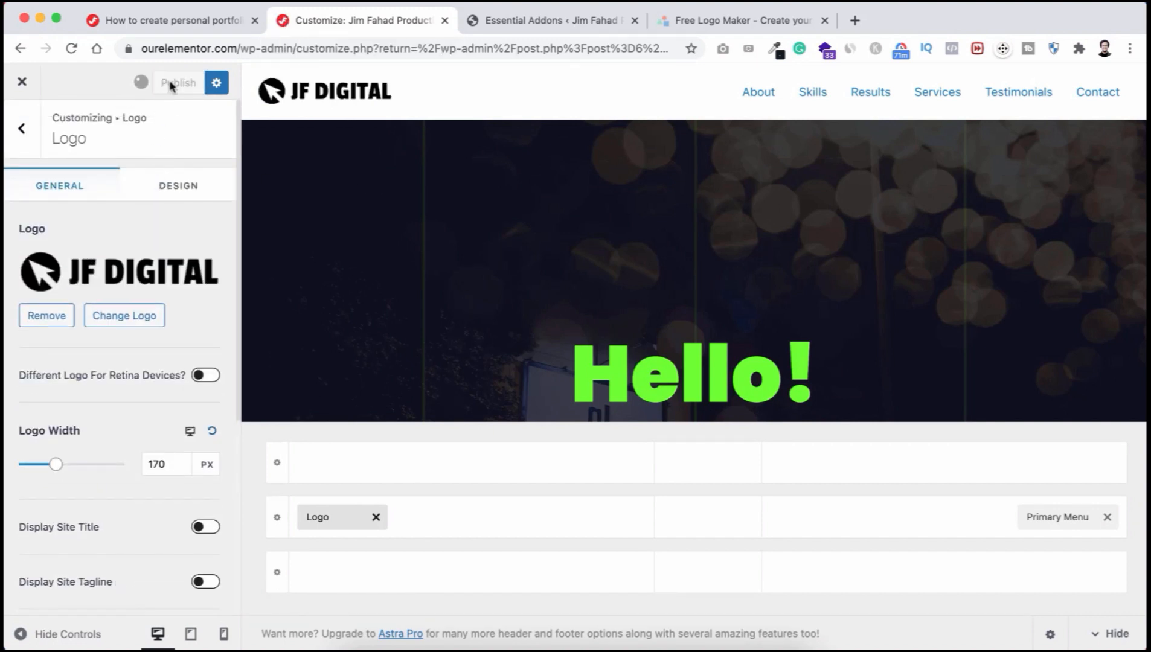
left_click(30, 140)
left_click(20, 140)
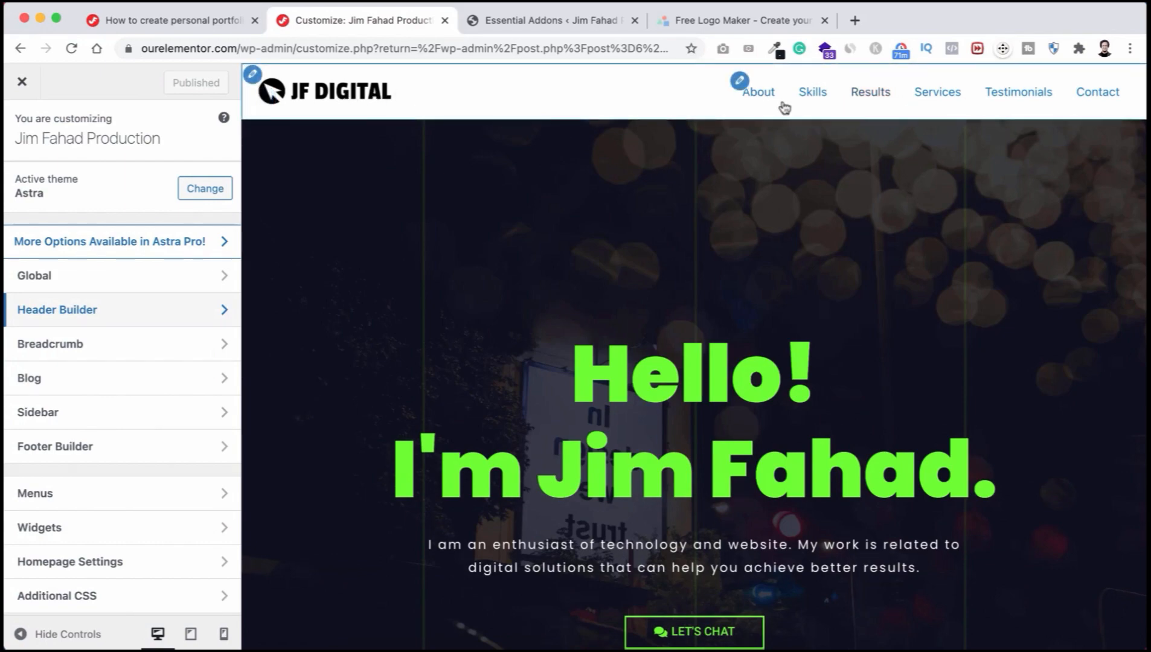
scroll(637, 390, "down", 15)
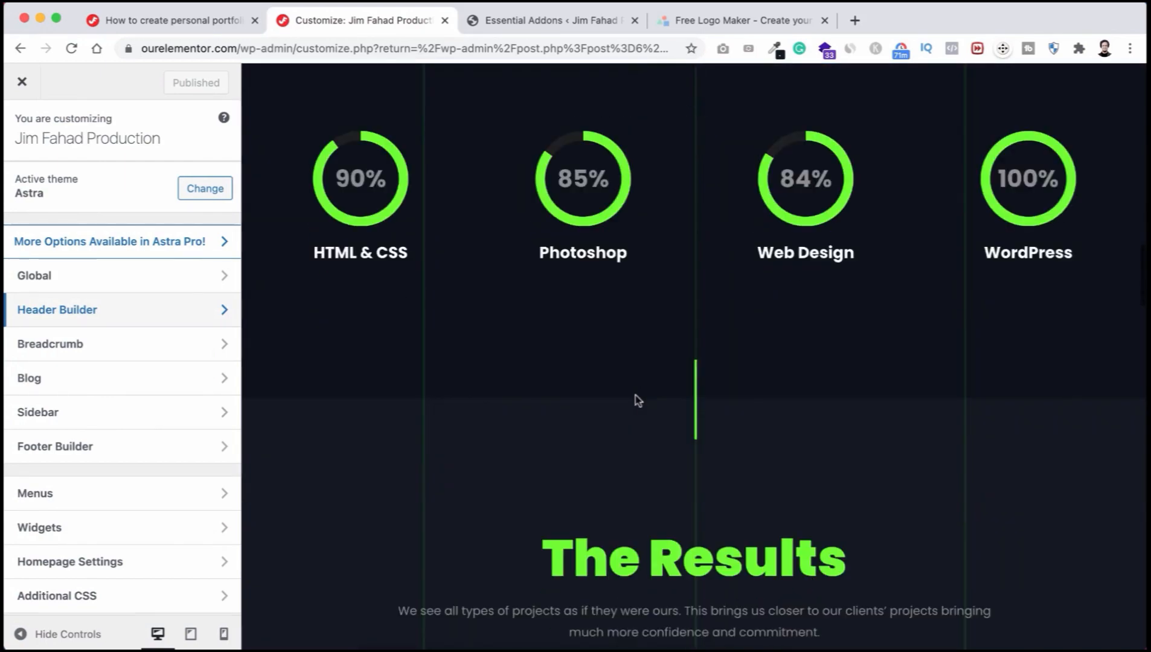
scroll(636, 392, "down", 15)
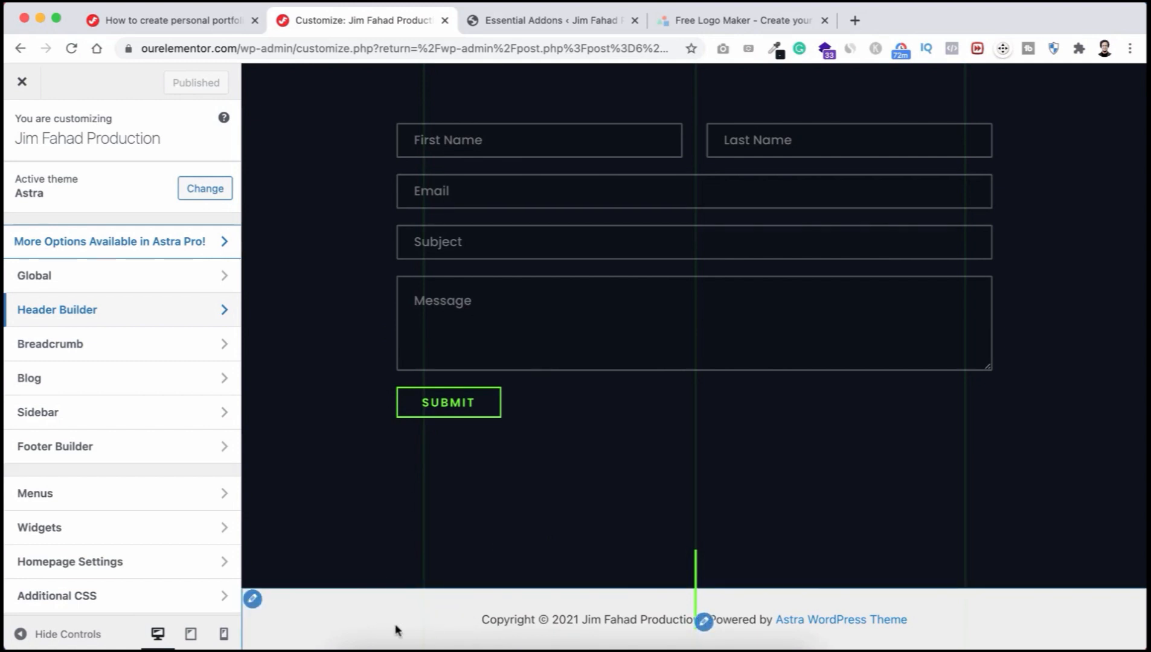
Step: Give the bottom footer bar a black background in its Design settings
left_click(254, 600)
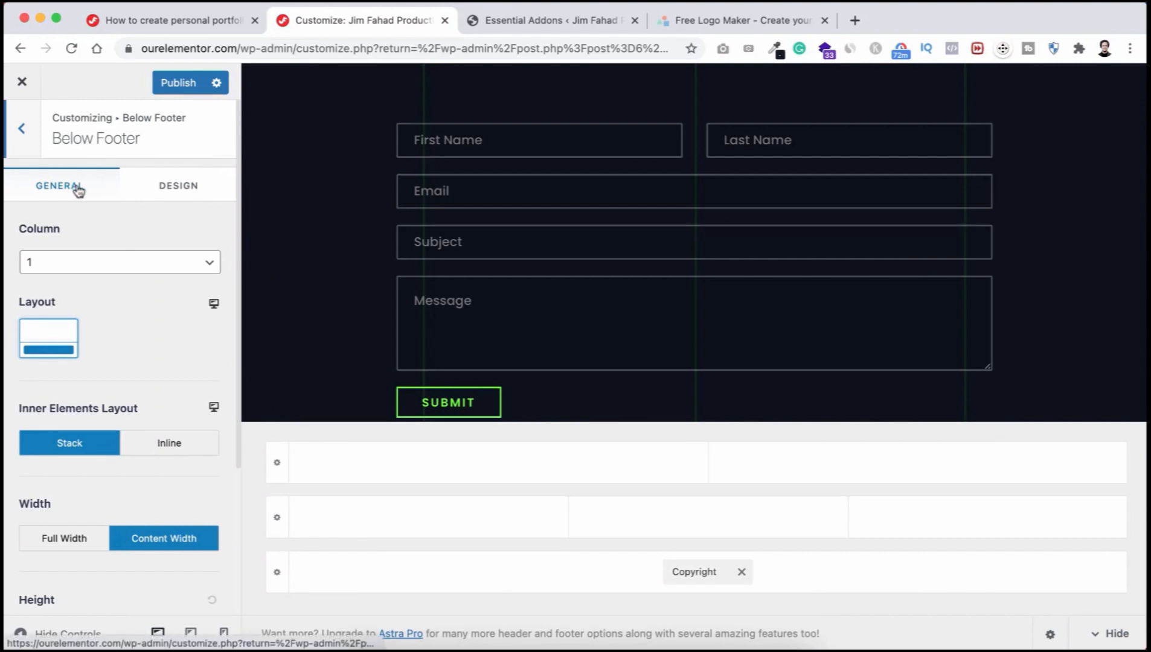
left_click(190, 189)
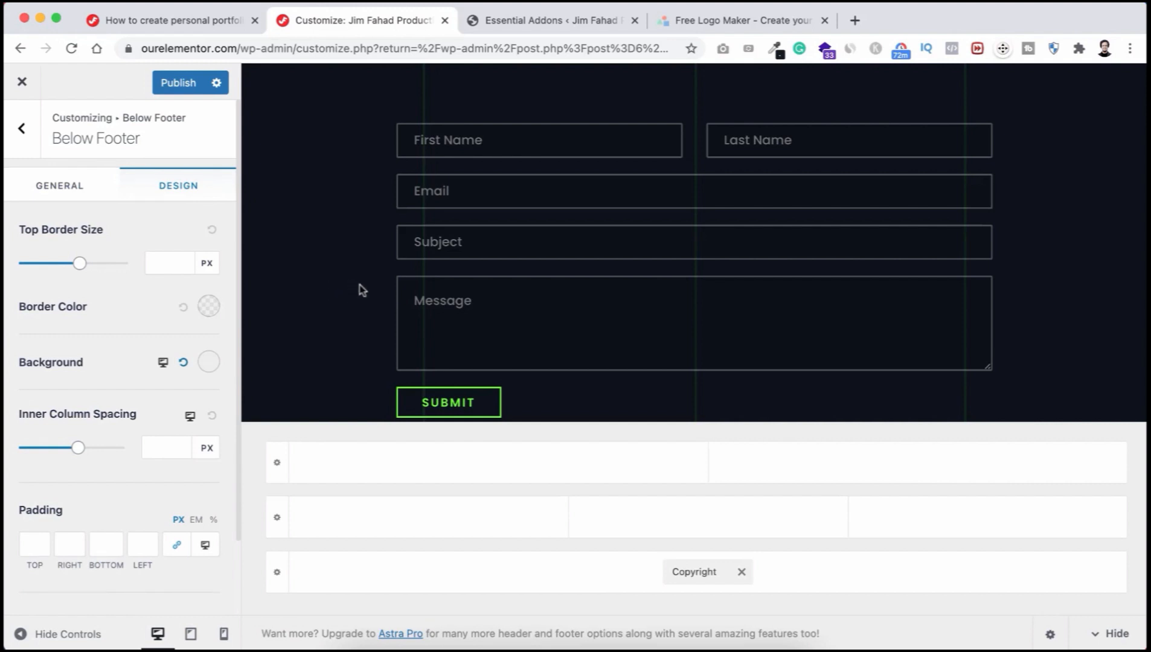
scroll(359, 292, "down", 4)
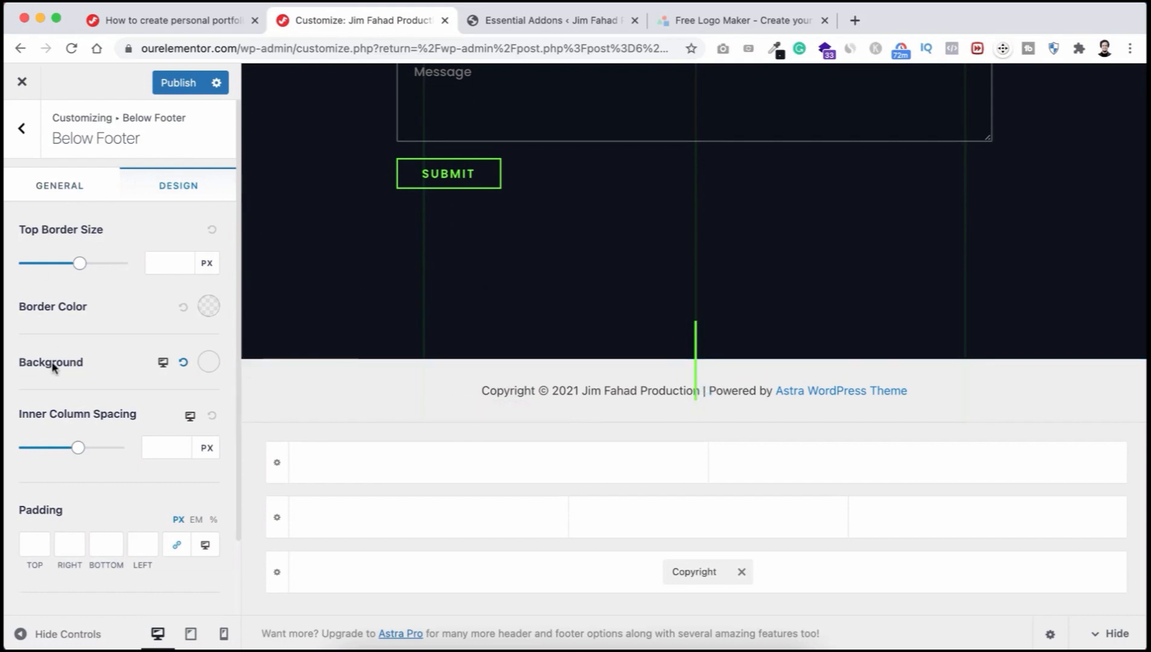
left_click(209, 362)
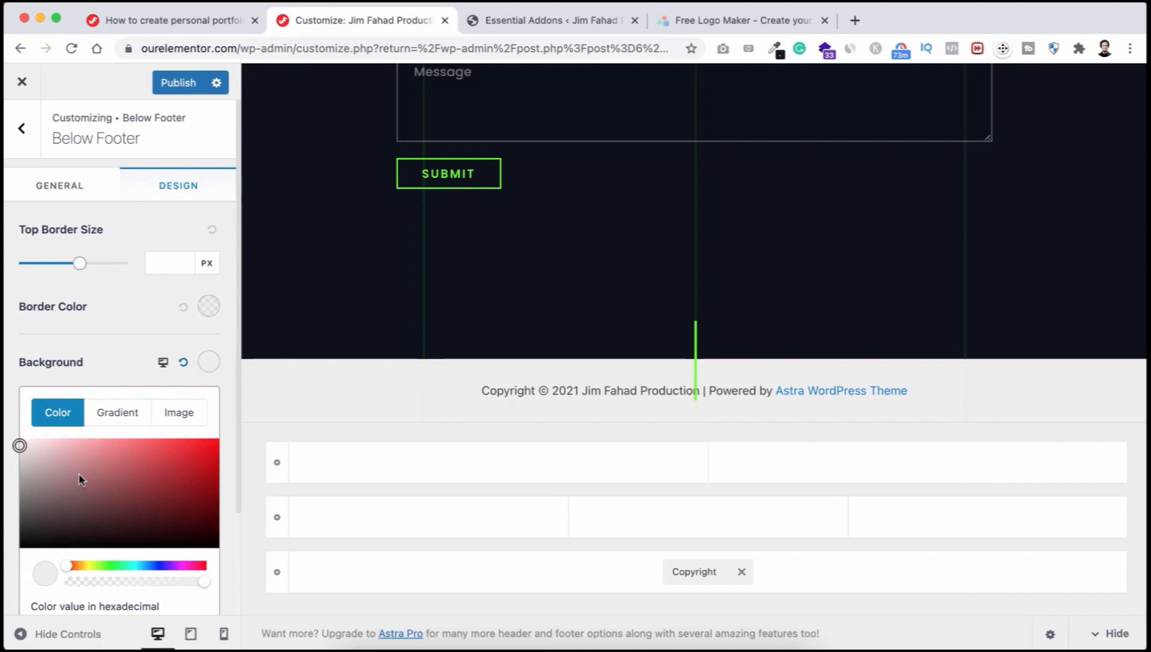
left_click_drag(81, 480, 31, 550)
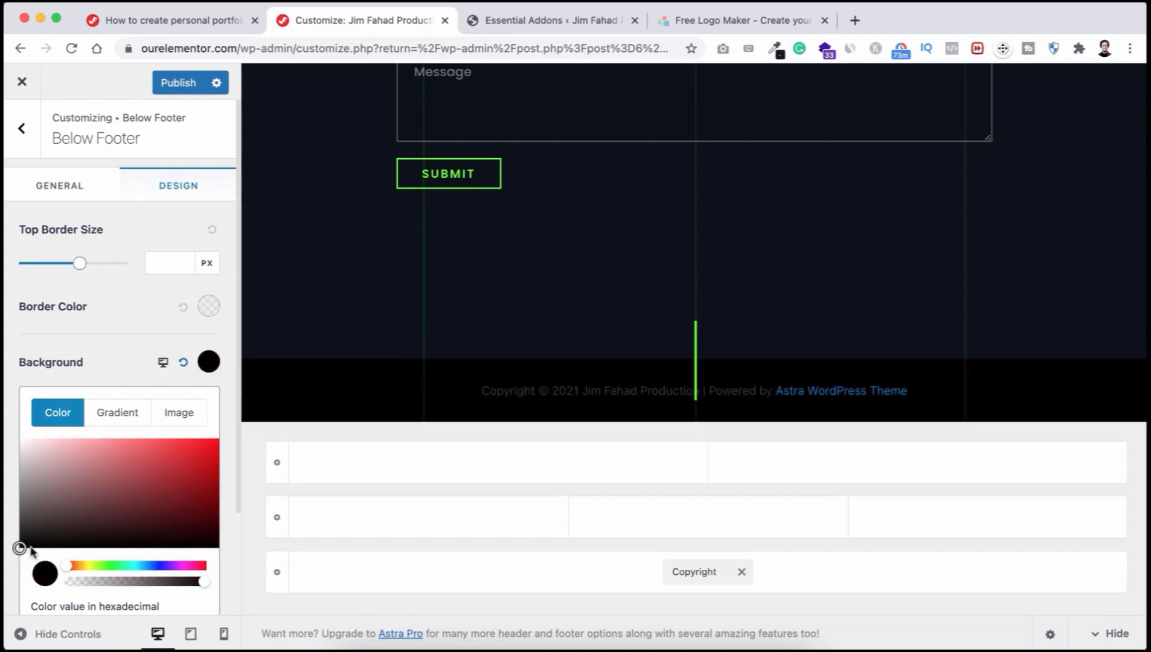
left_click(107, 364)
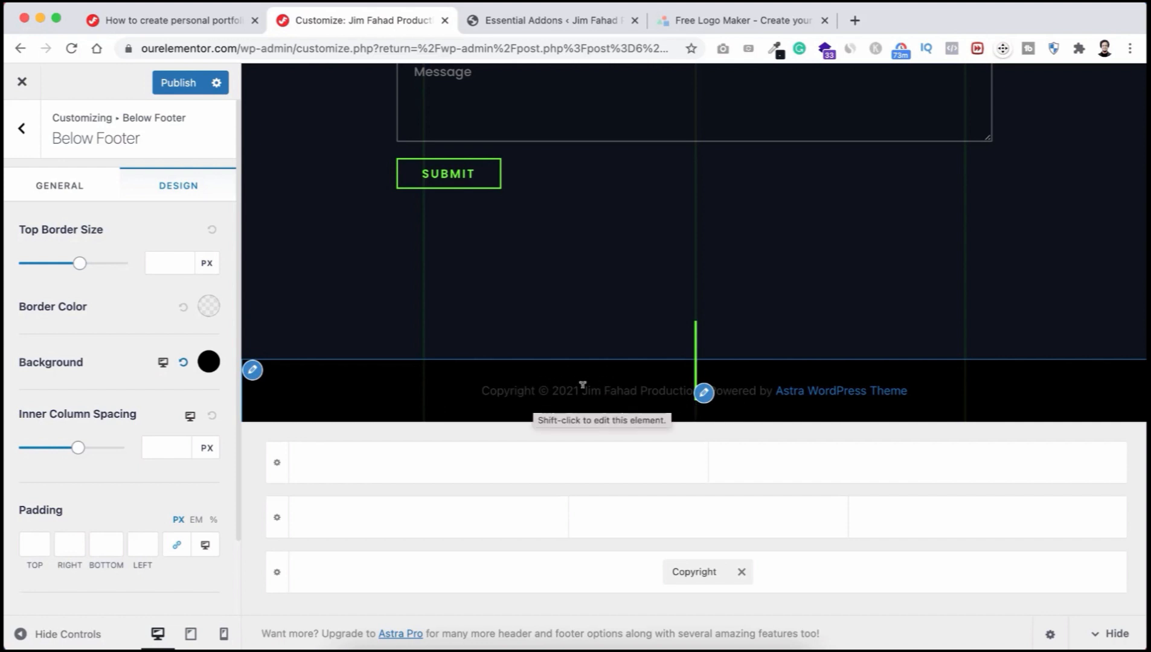
Step: Set the copyright element's text colour to white
left_click(704, 393)
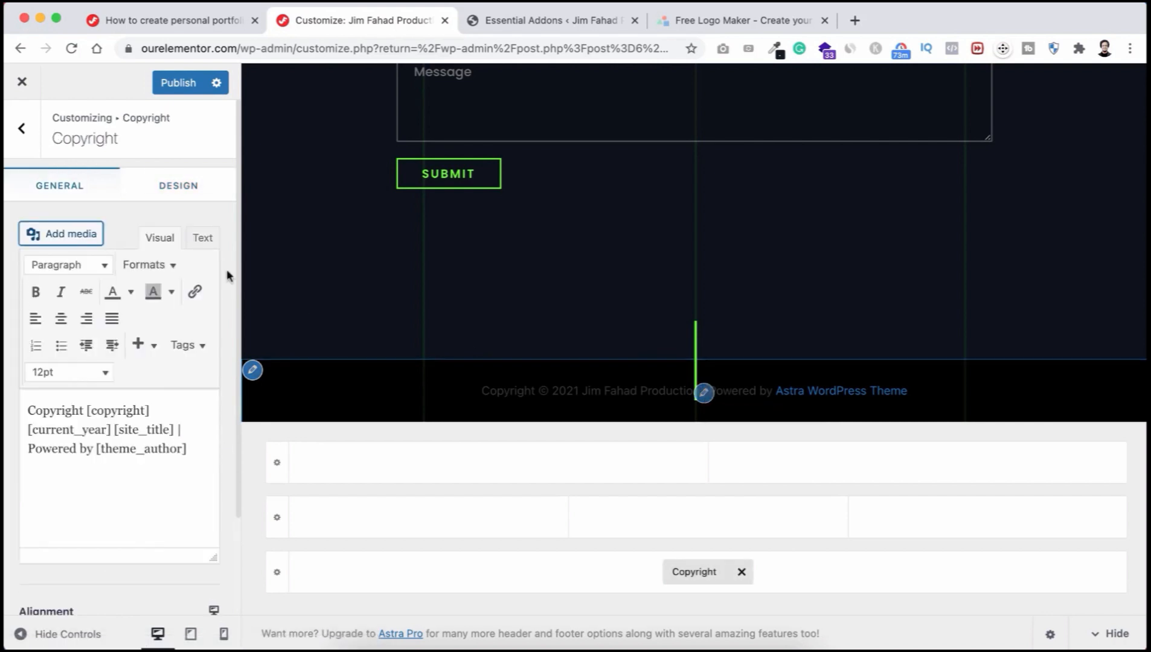
left_click(179, 186)
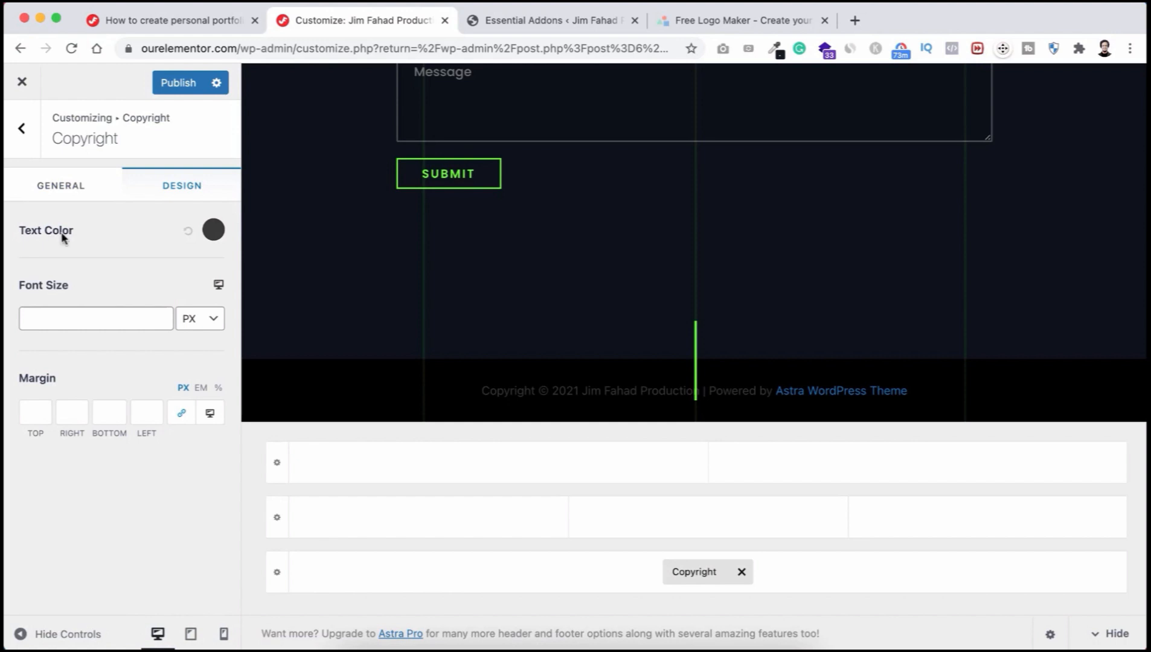
left_click(213, 230)
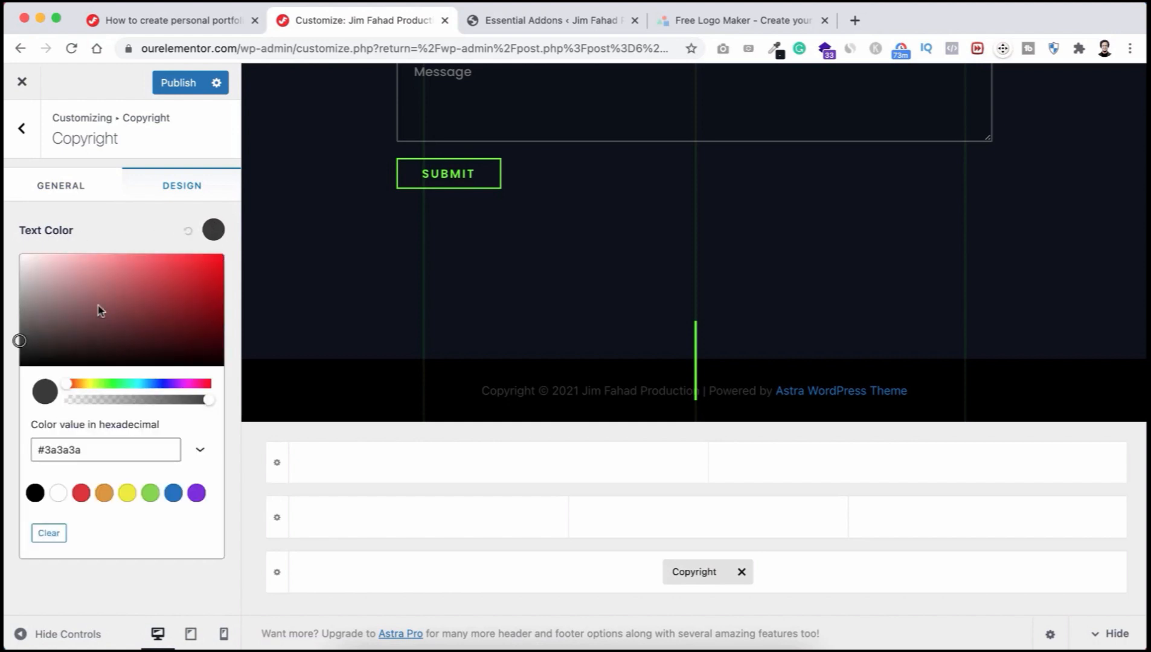
left_click_drag(53, 275, 10, 250)
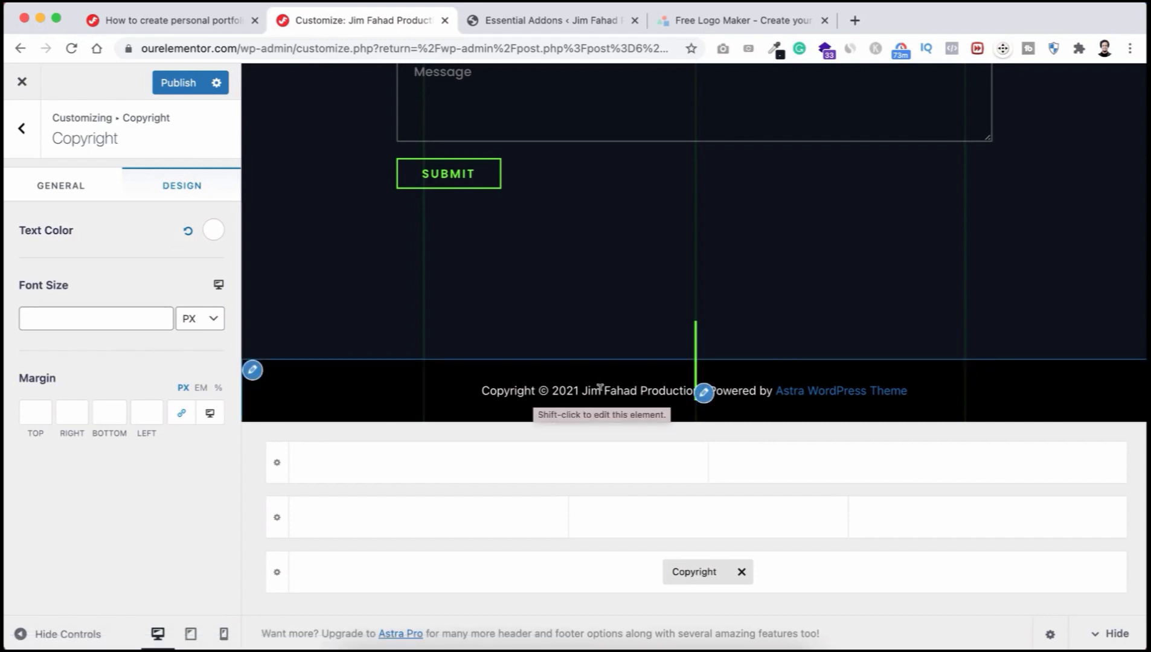
Step: Locate the [current_year] shortcode in the copyright text editor
left_click(67, 188)
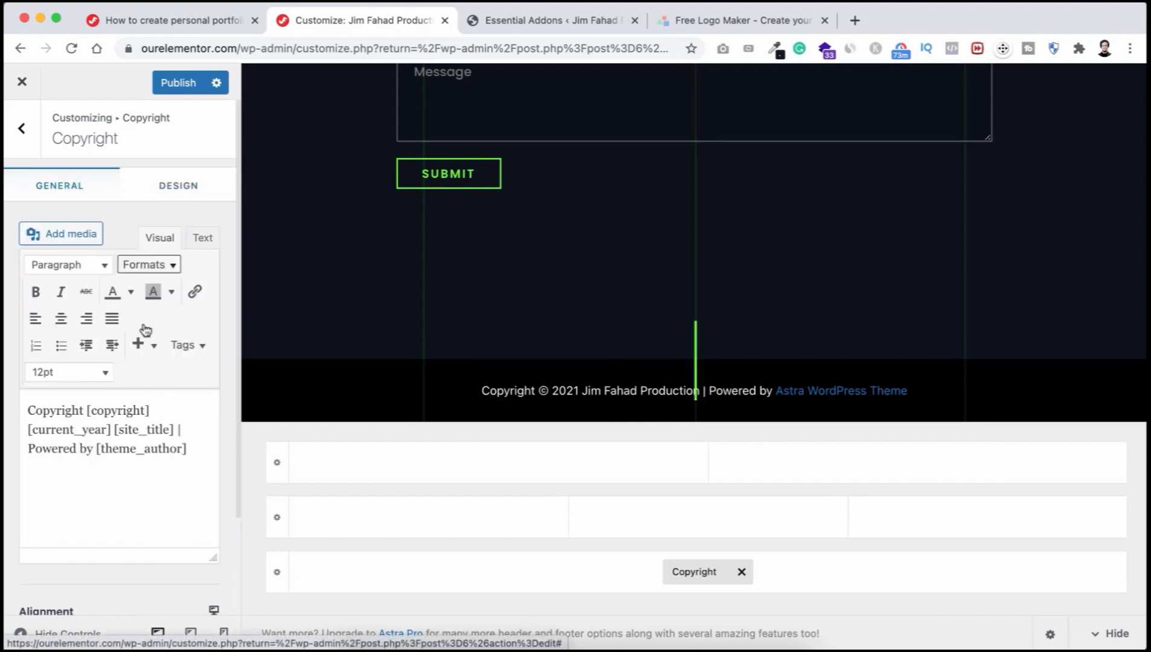
scroll(151, 362, "down", 1)
scroll(165, 385, "down", 1)
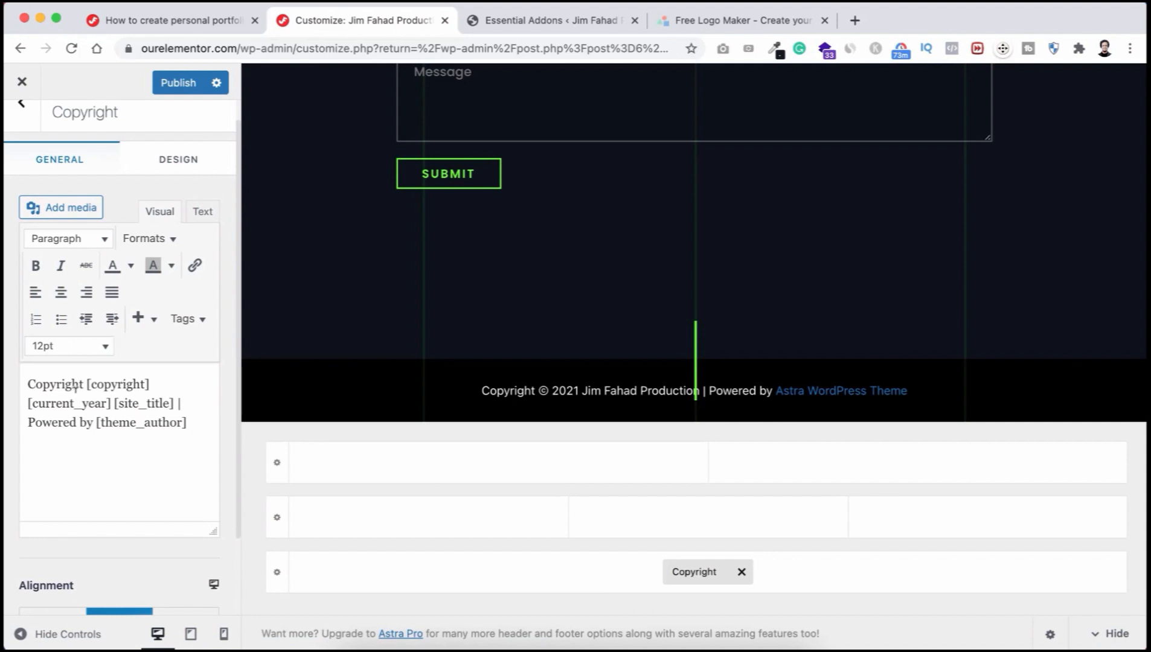
left_click_drag(34, 403, 106, 403)
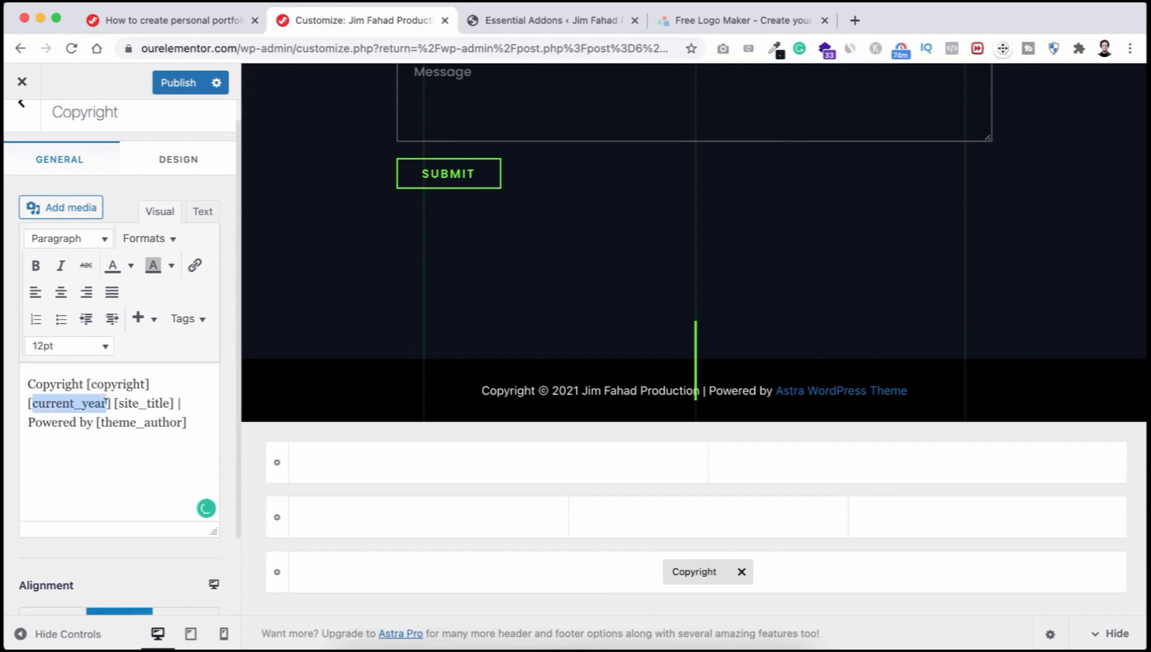
left_click(106, 403)
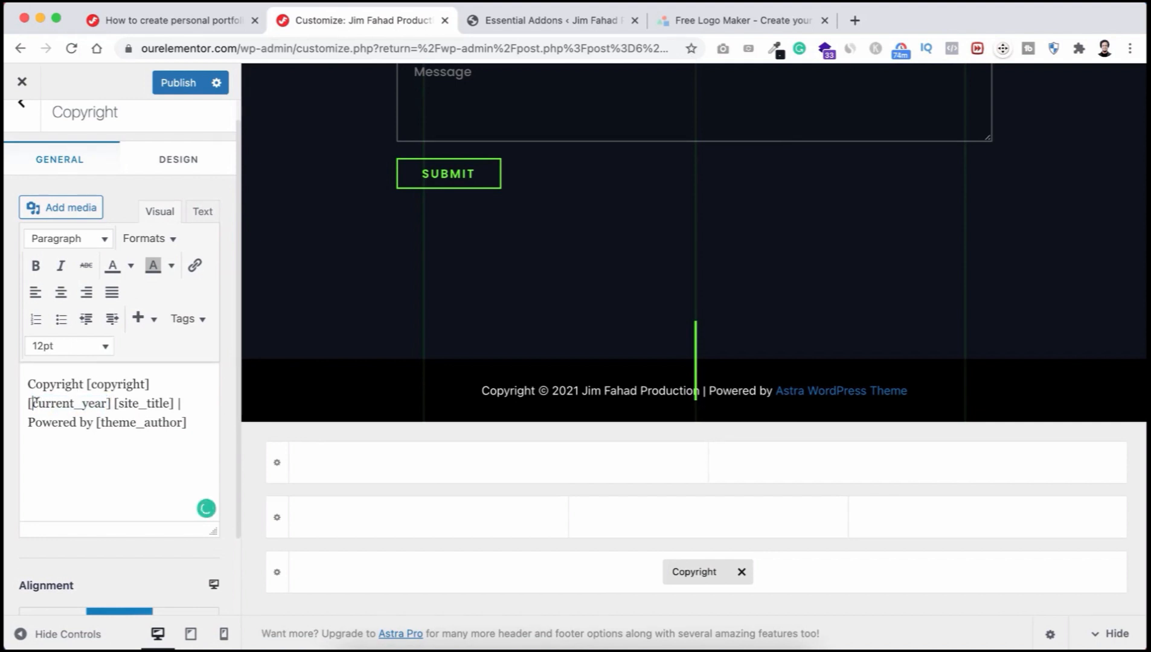
left_click_drag(34, 403, 107, 403)
left_click(97, 403)
left_click_drag(28, 403, 109, 401)
left_click(82, 403)
Step: Replace '| Powered by [theme_author]' with '|' before [site_title], then publish
left_click_drag(192, 422, 176, 403)
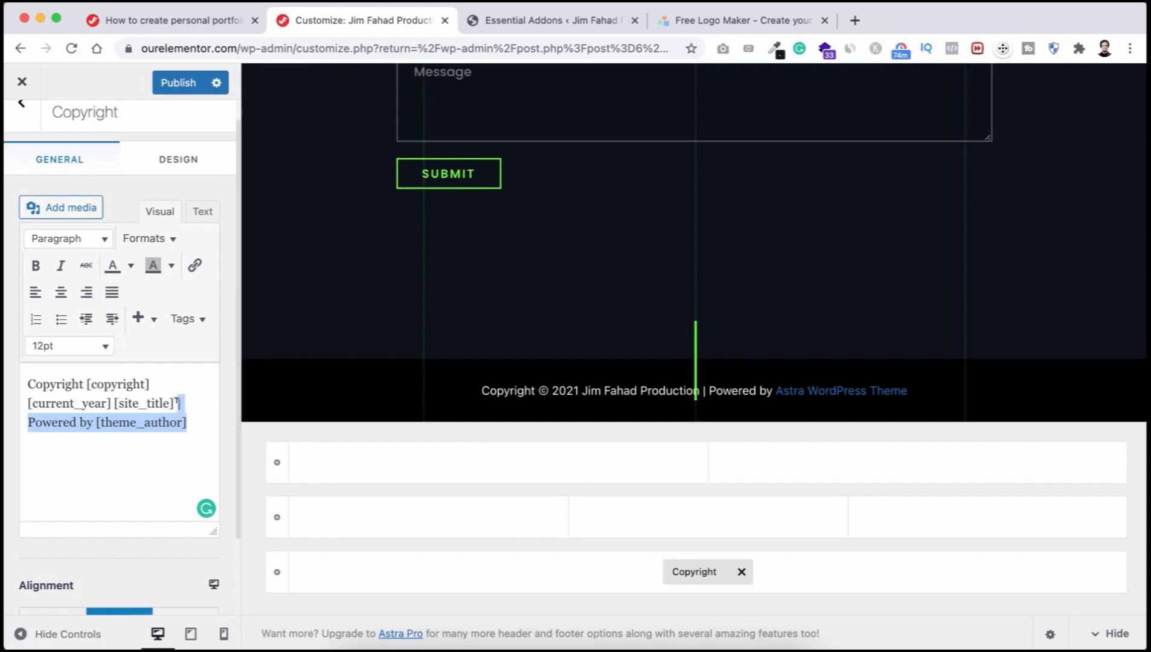
key("BackSpace")
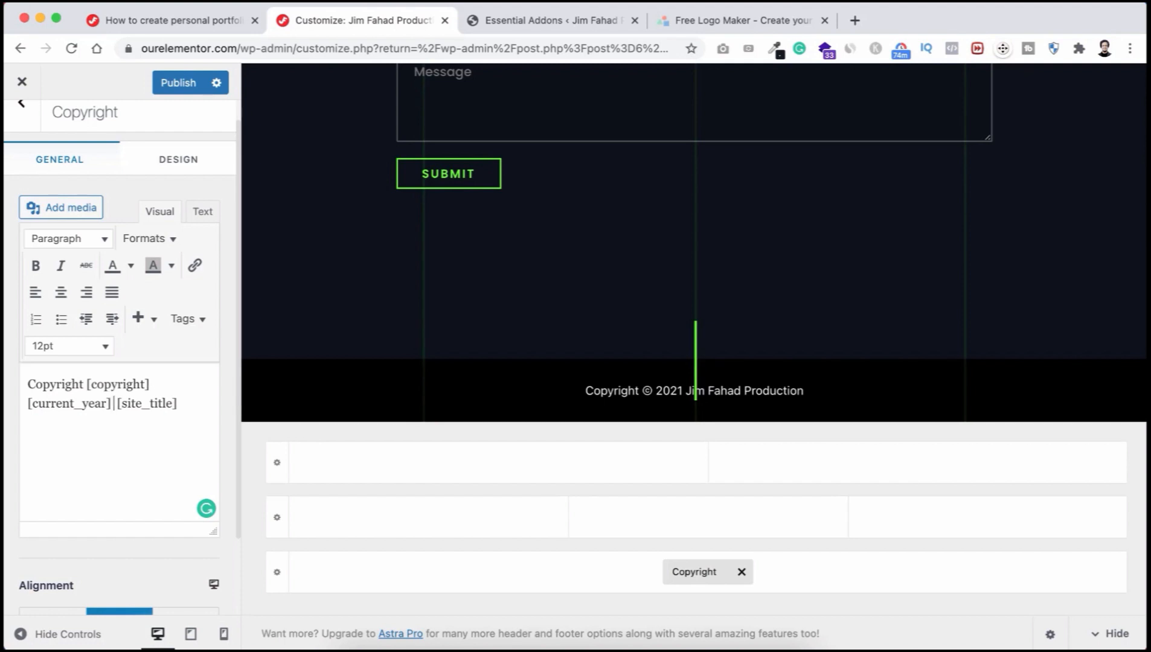
type("|")
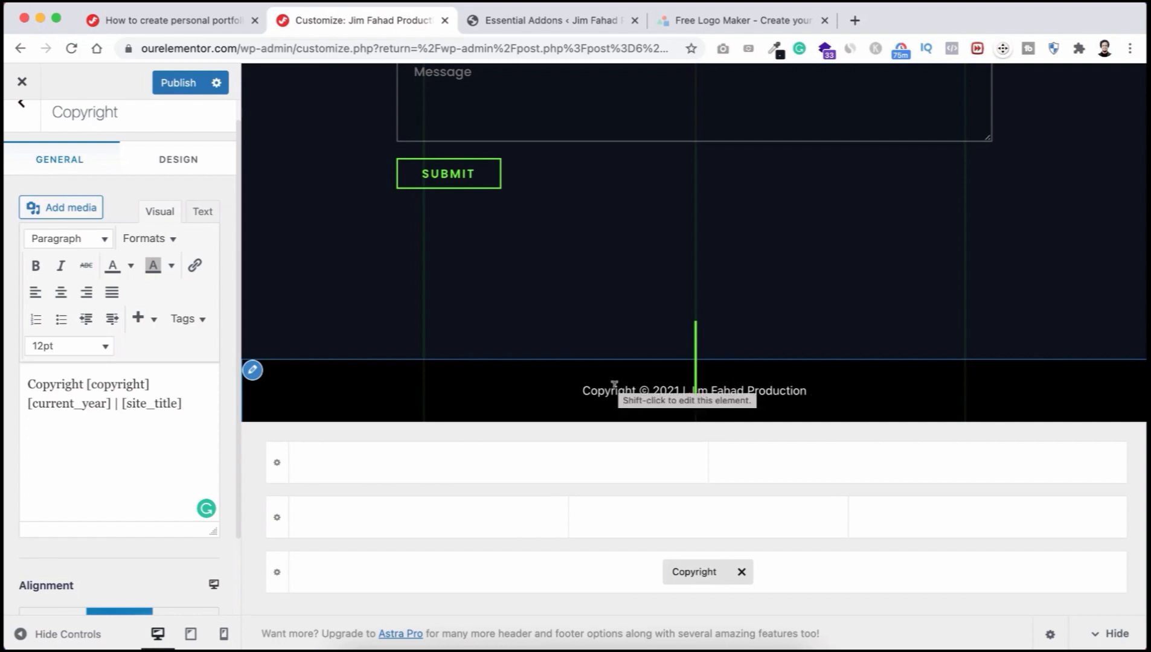
left_click(172, 84)
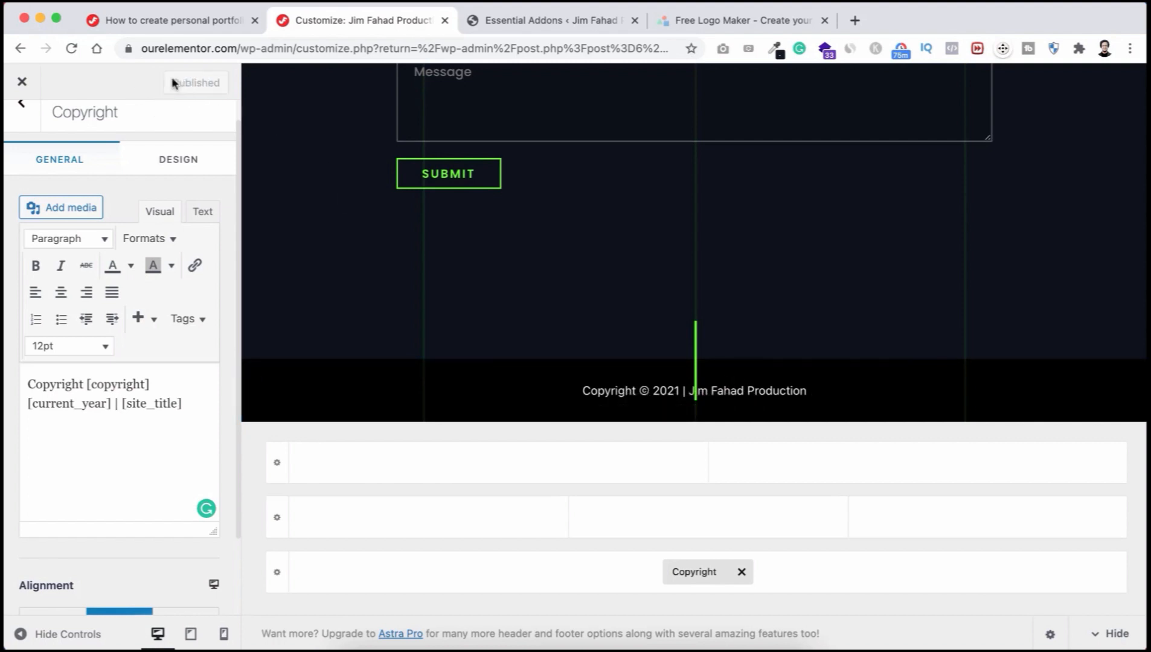
Step: Close the customizer and choose Visit Site from the admin bar
left_click(22, 84)
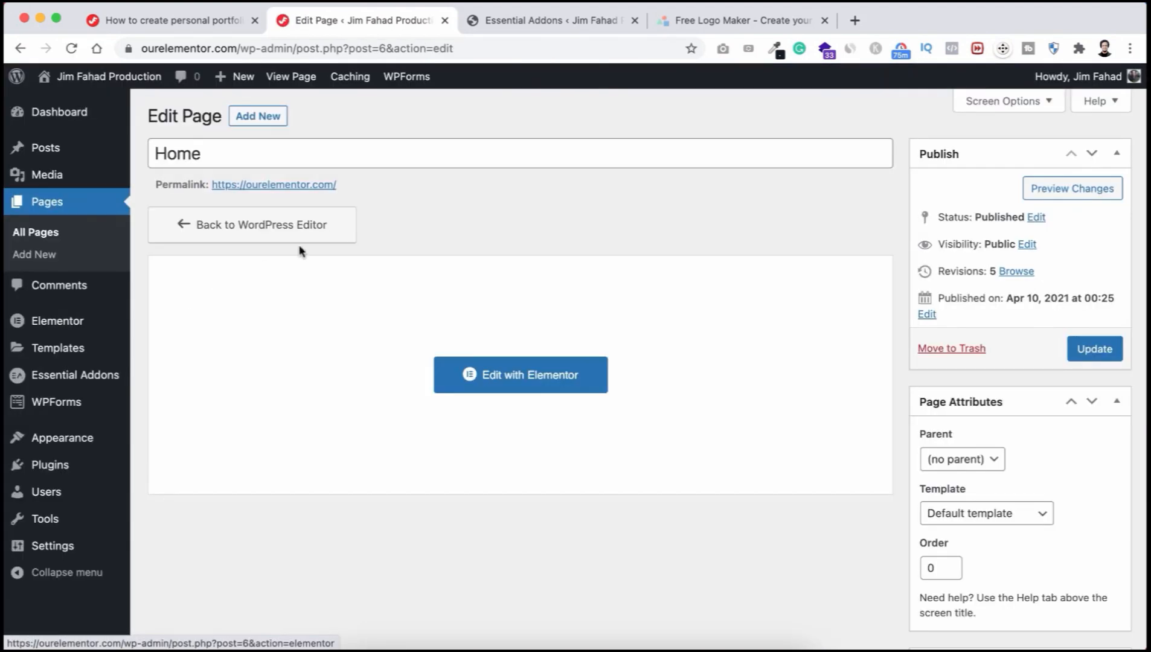
mouse_move(129, 84)
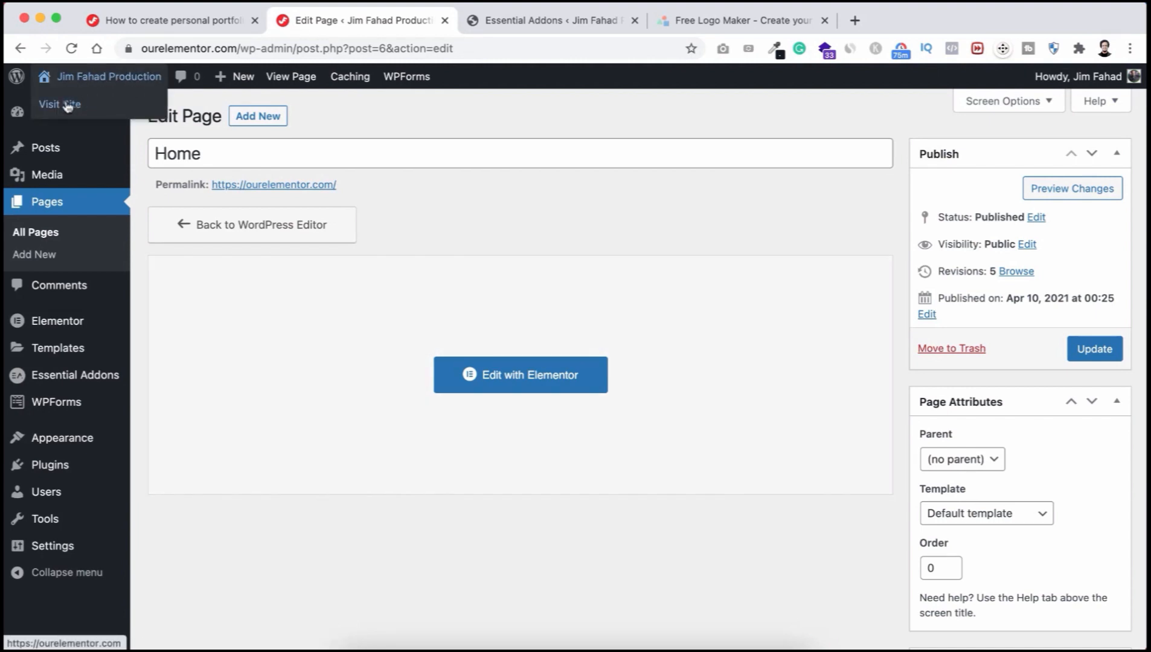
left_click(90, 103)
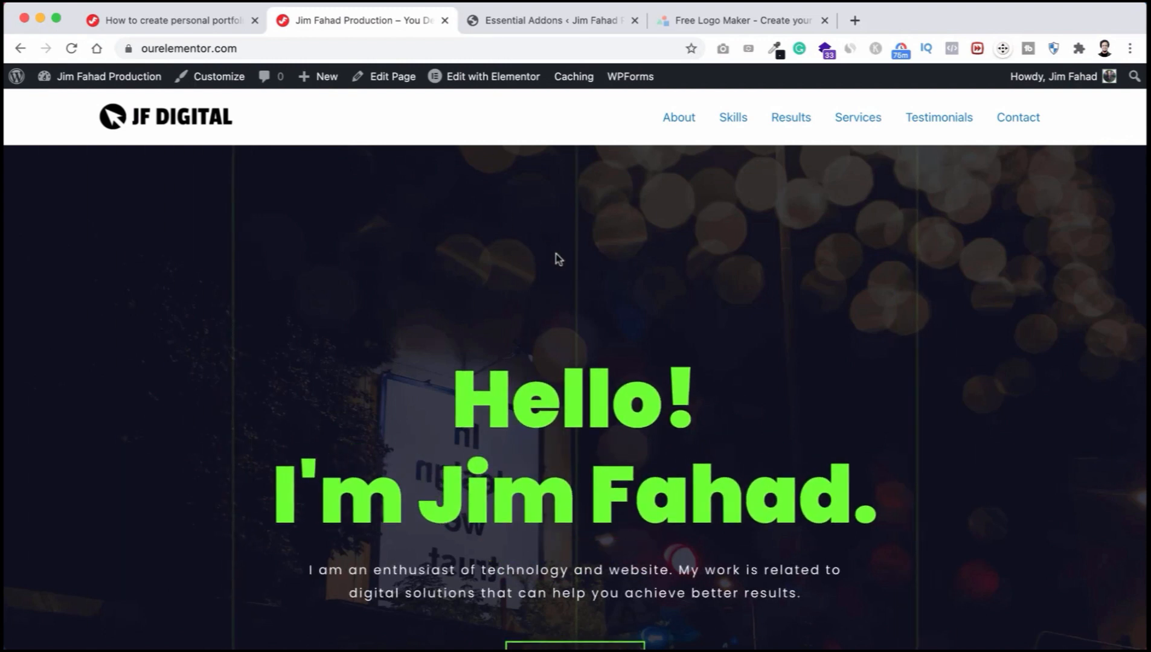
scroll(574, 272, "down", 10)
scroll(559, 259, "down", 15)
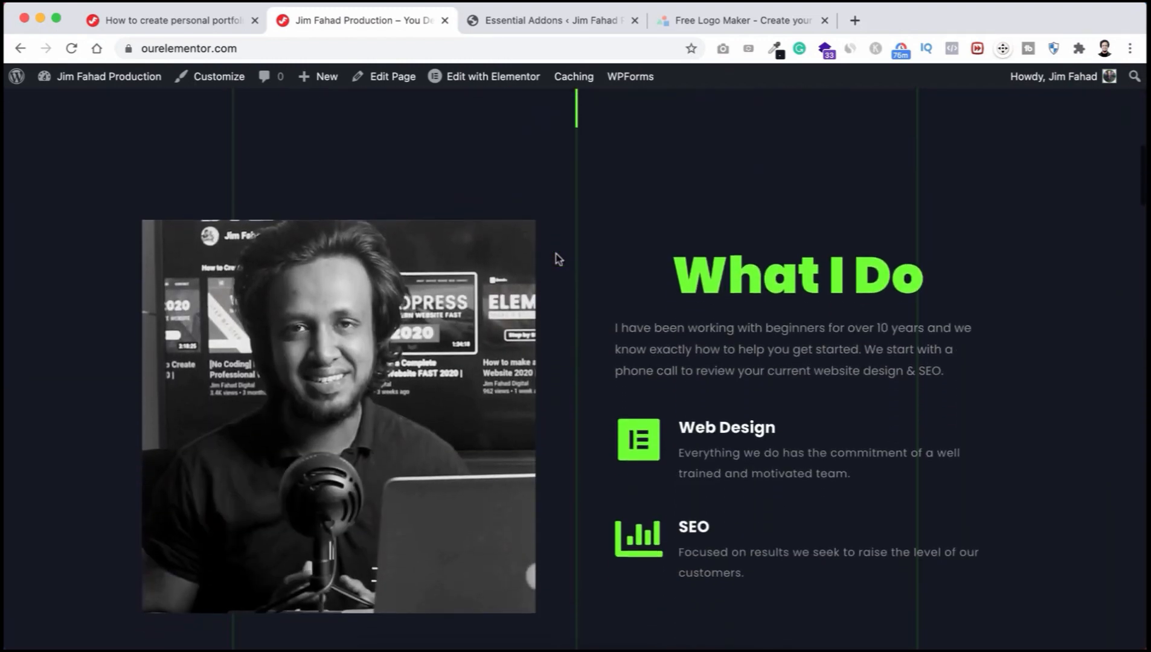
scroll(558, 260, "down", 15)
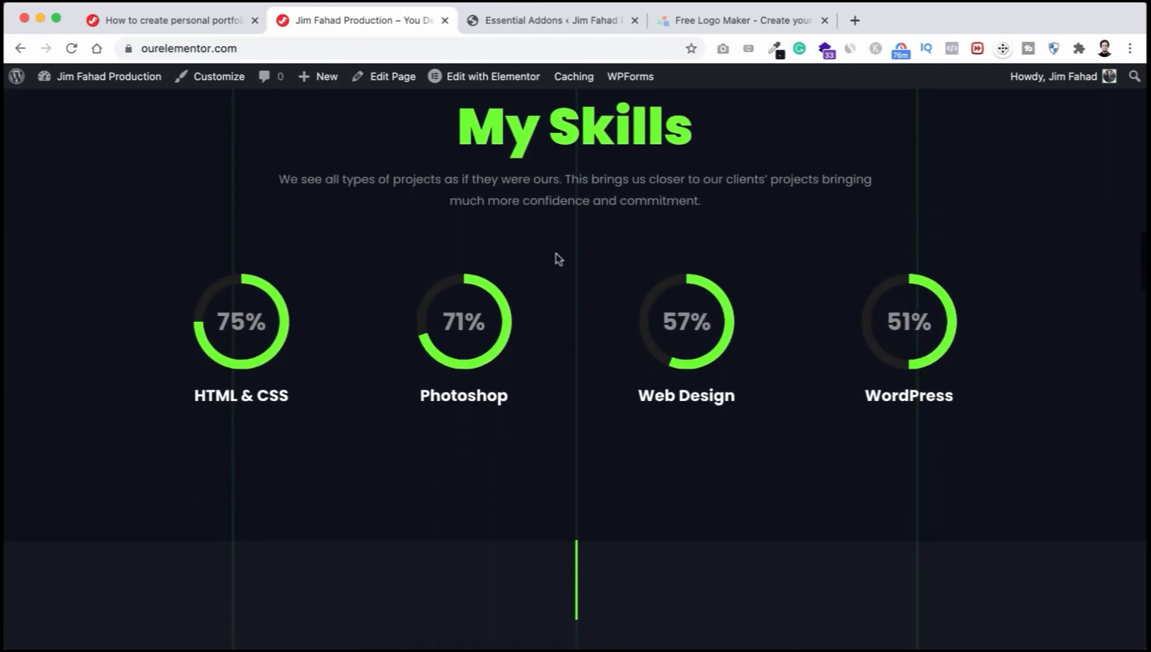
scroll(555, 259, "down", 15)
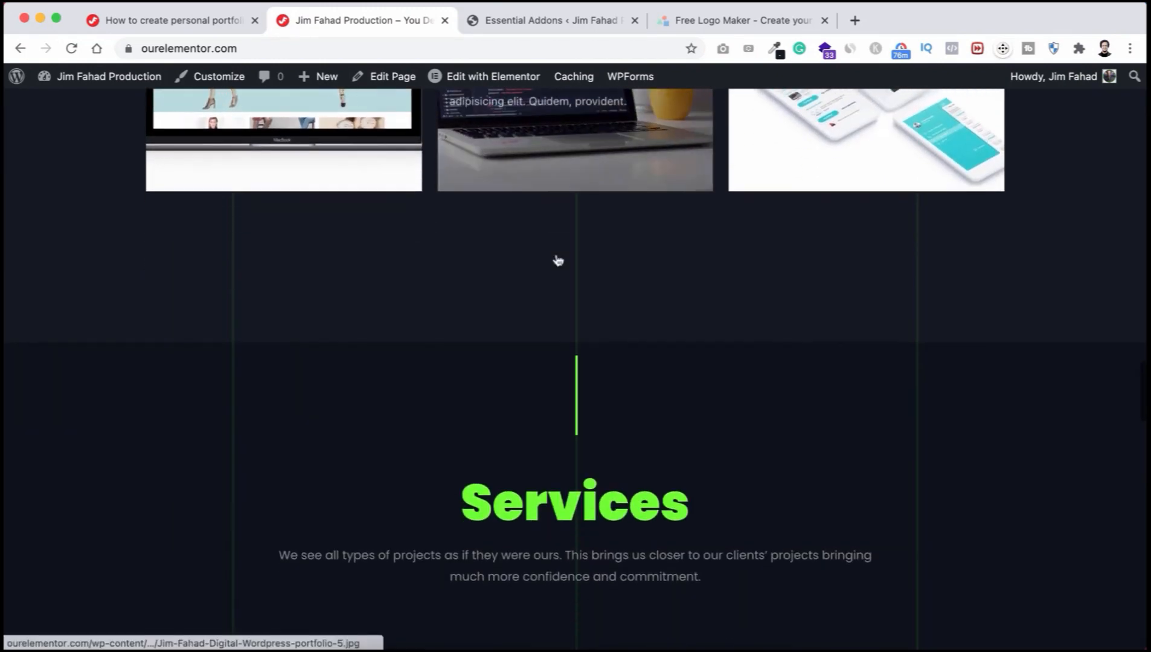
scroll(556, 250, "down", 15)
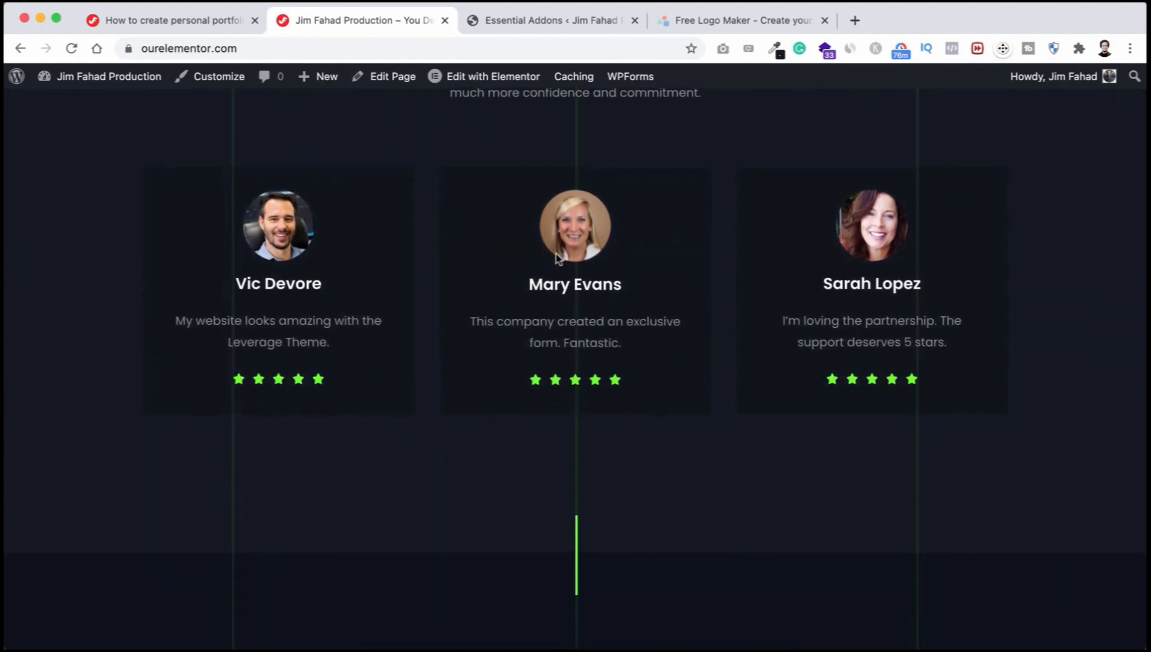
scroll(556, 257, "down", 10)
scroll(556, 250, "down", 2)
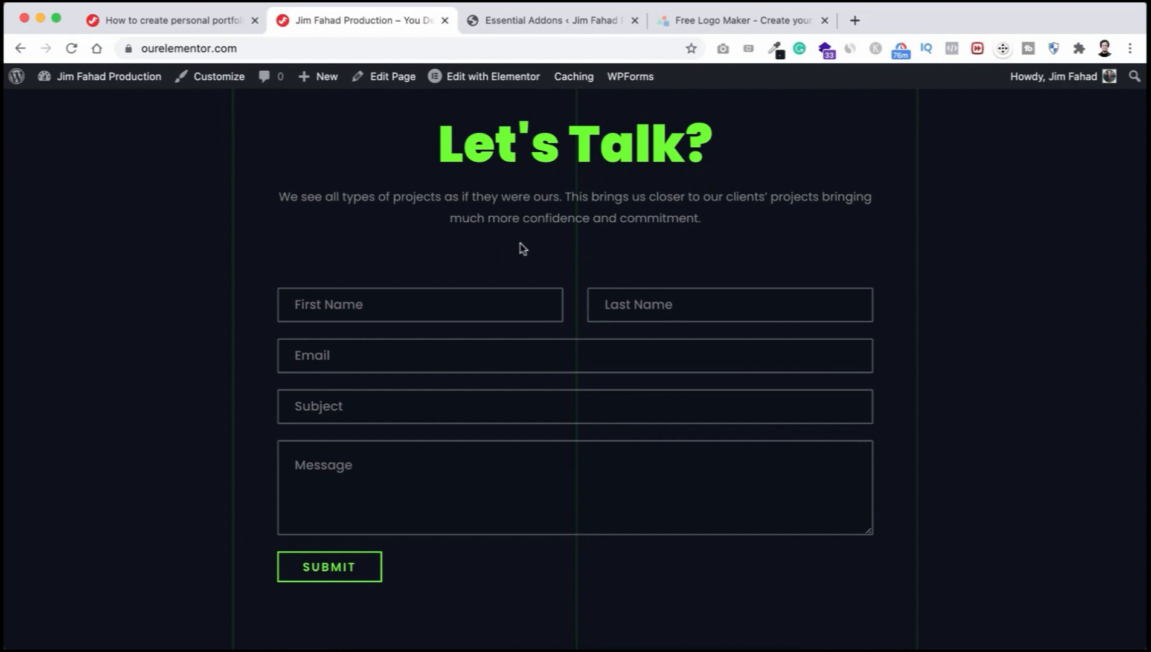
scroll(522, 248, "down", 5)
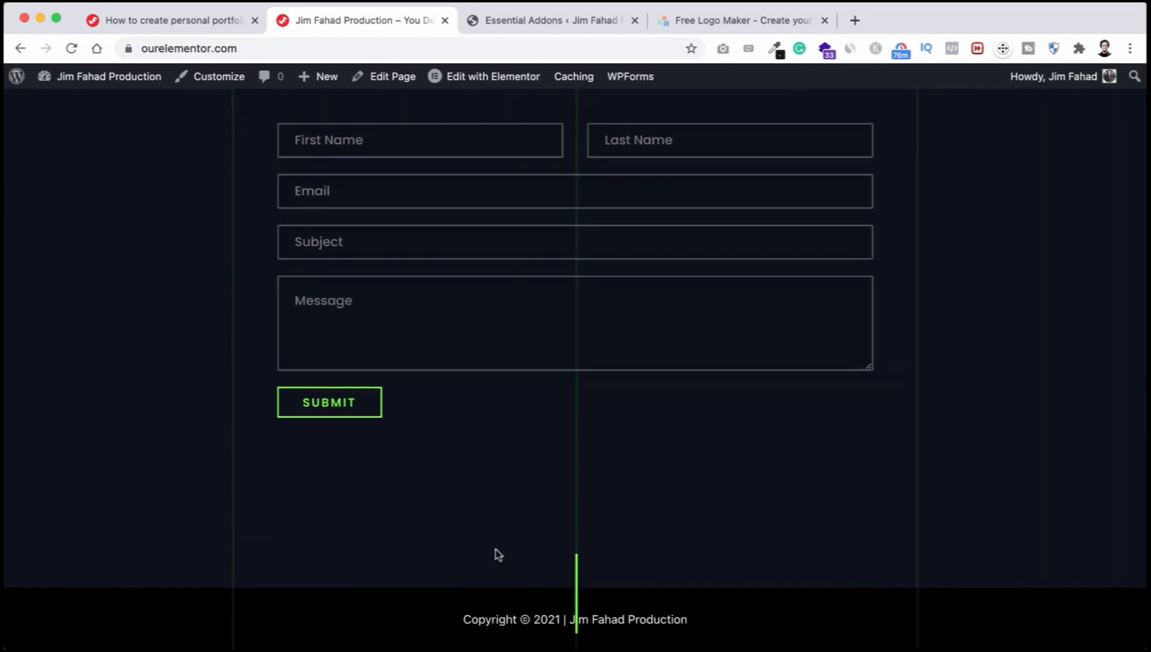
scroll(532, 444, "up", 20)
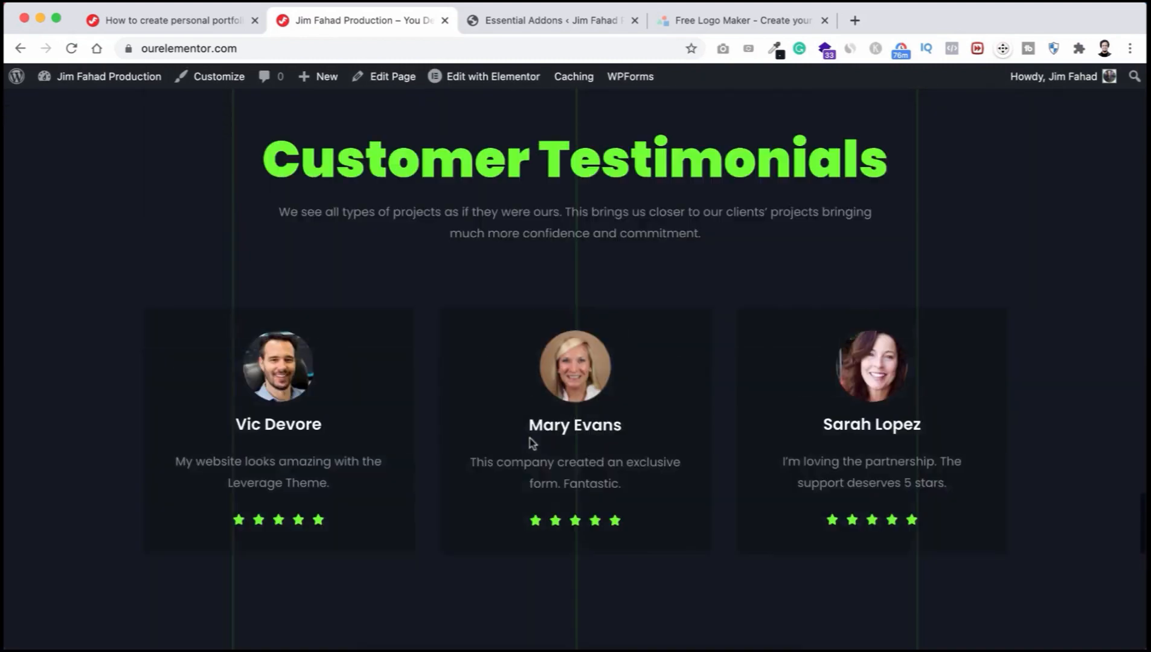
scroll(532, 444, "up", 3)
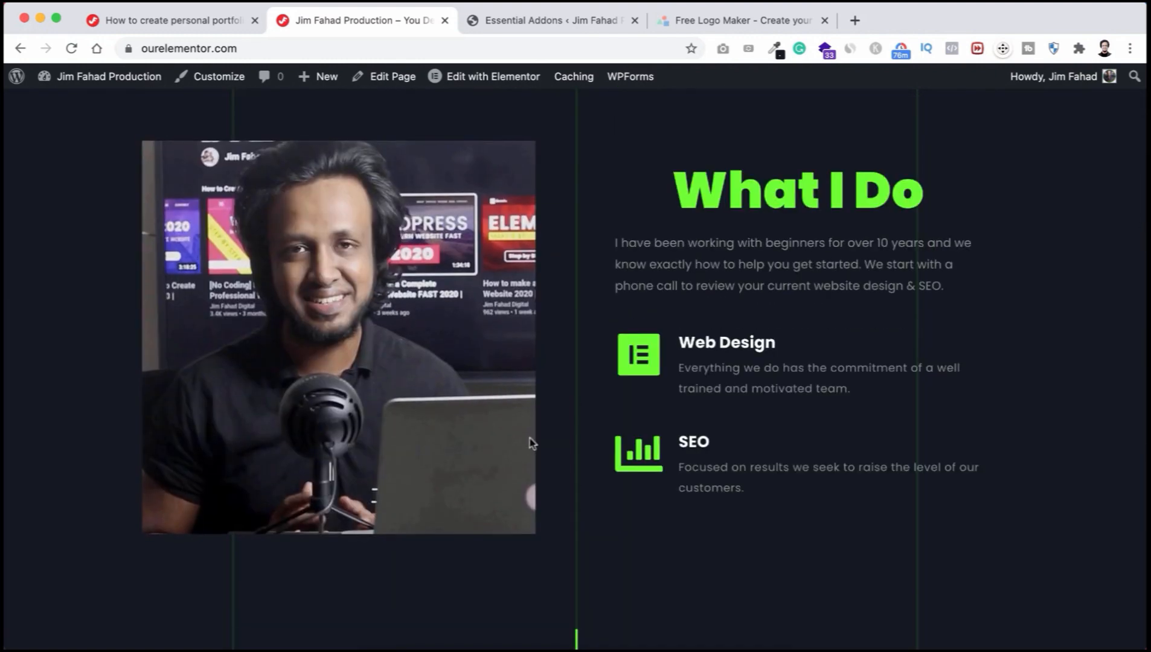
scroll(585, 385, "up", 4)
scroll(591, 386, "up", 8)
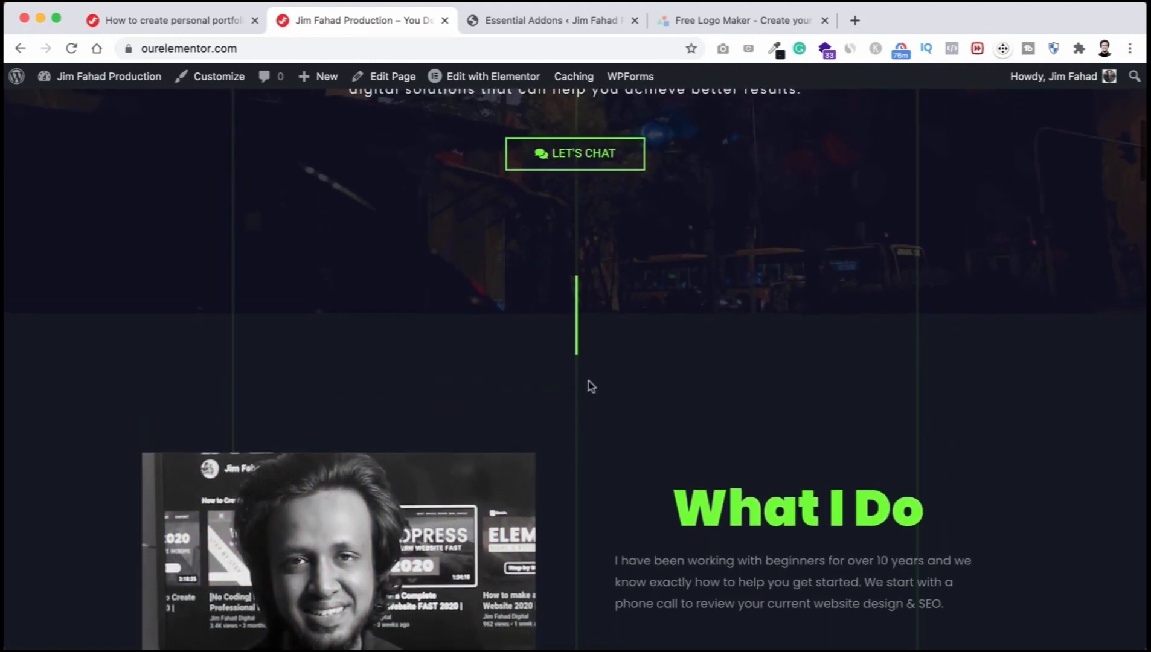
scroll(588, 378, "down", 2)
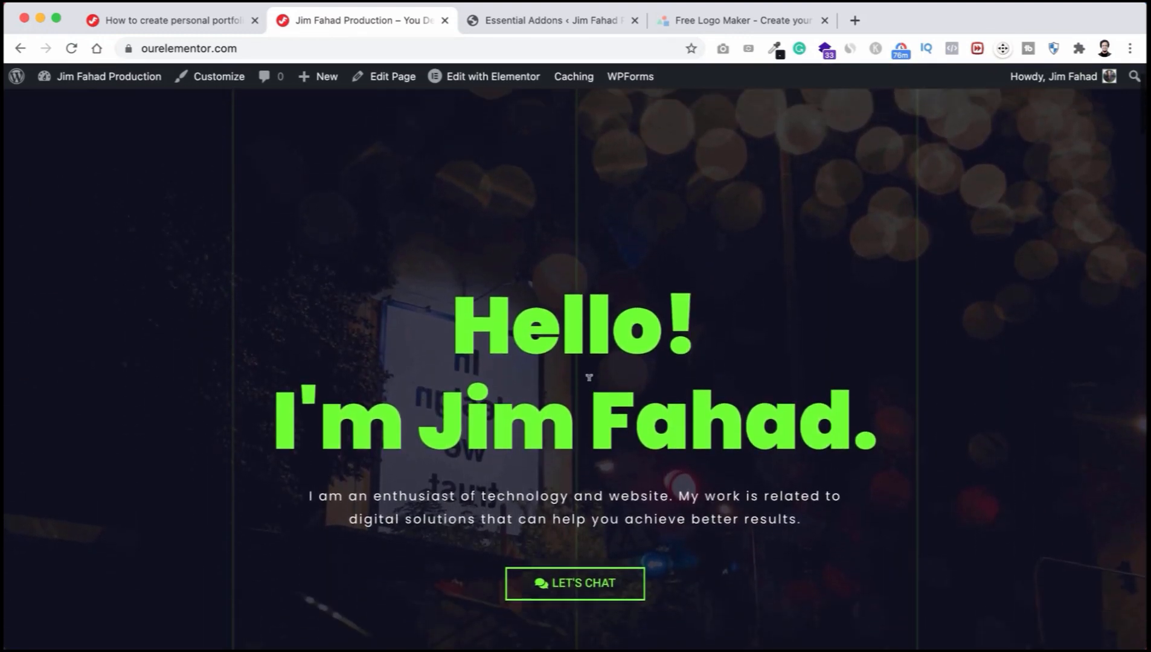
scroll(589, 378, "up", 2)
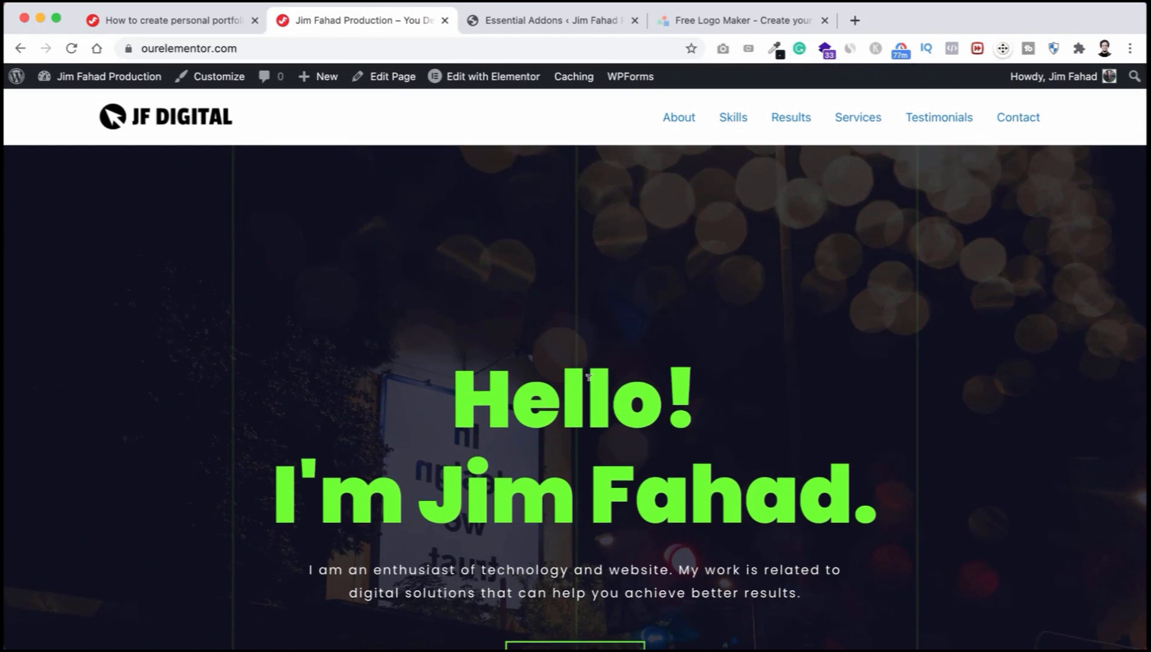
scroll(588, 378, "down", 6)
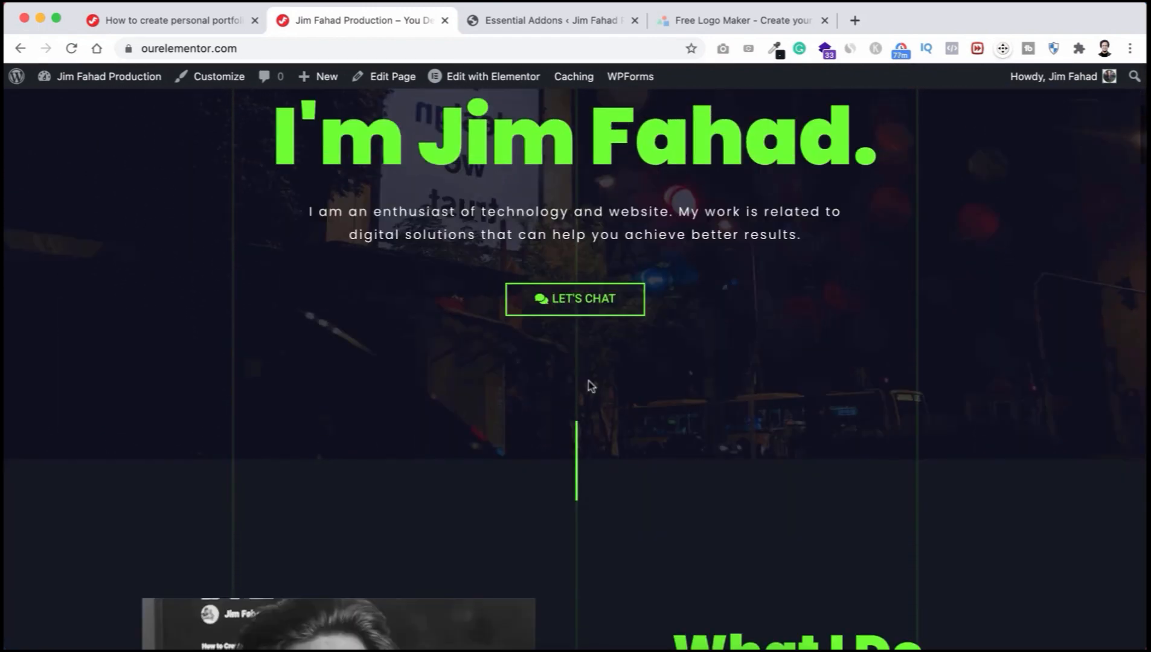
scroll(591, 386, "down", 15)
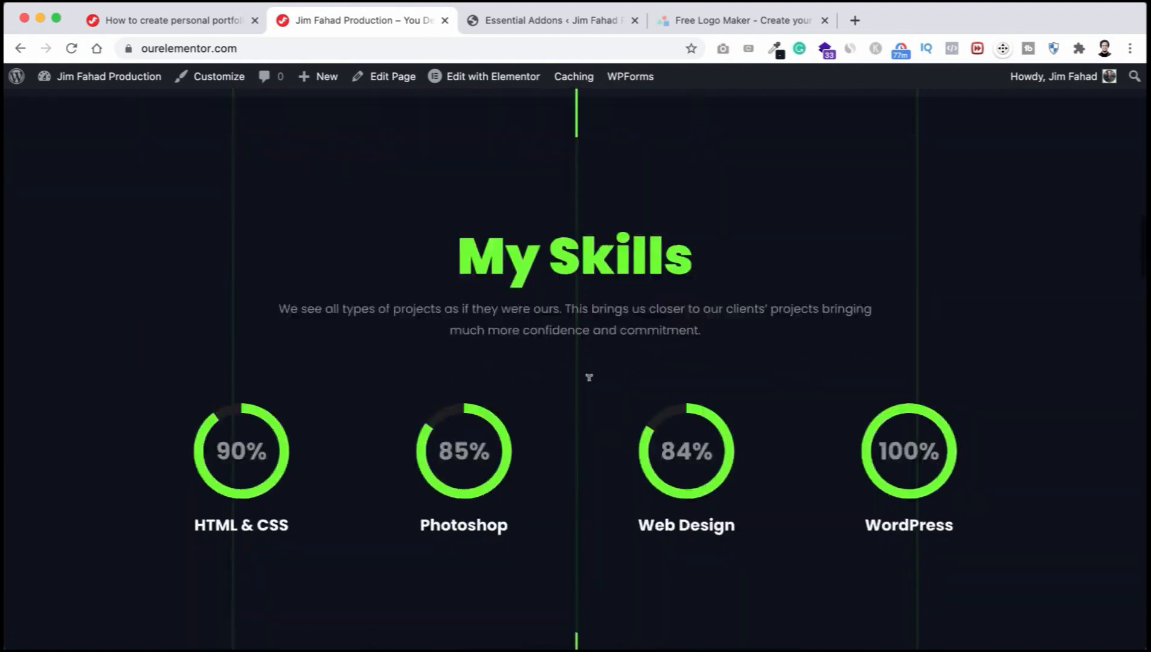
scroll(589, 378, "down", 20)
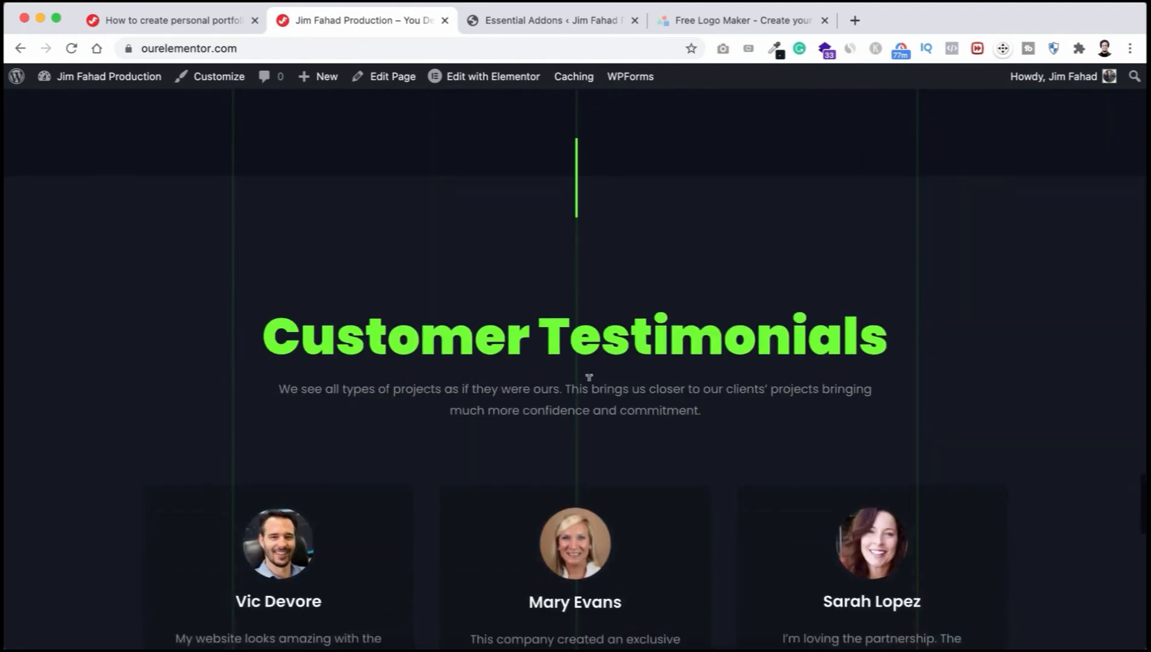
scroll(589, 377, "down", 10)
scroll(592, 387, "up", 20)
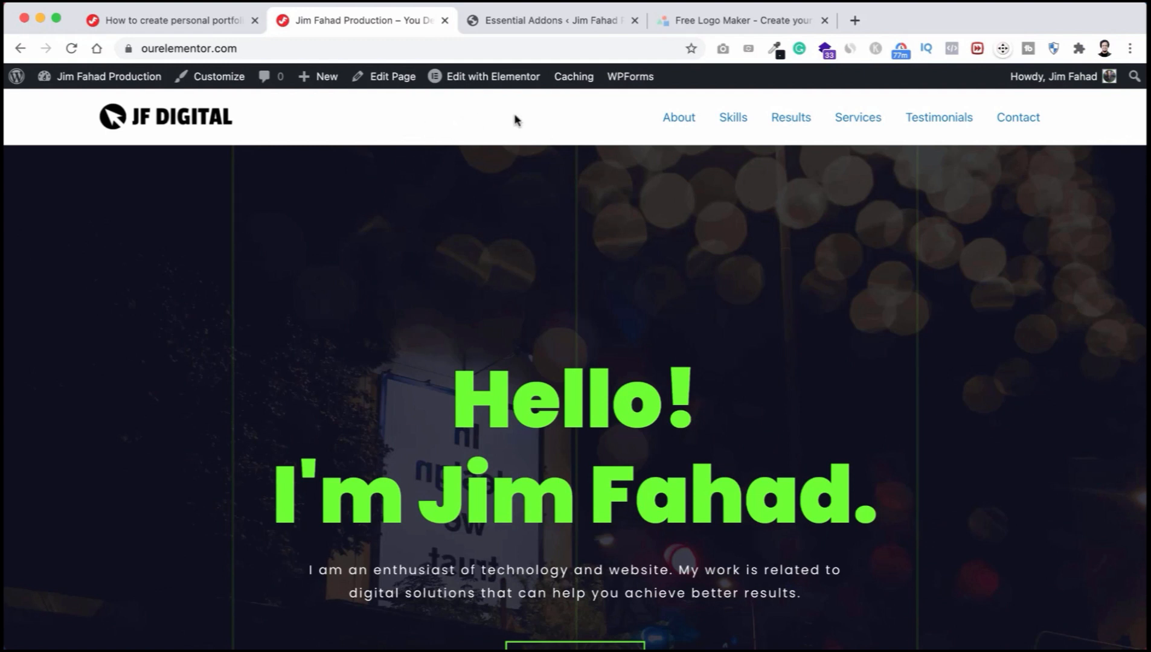
scroll(463, 377, "down", 10)
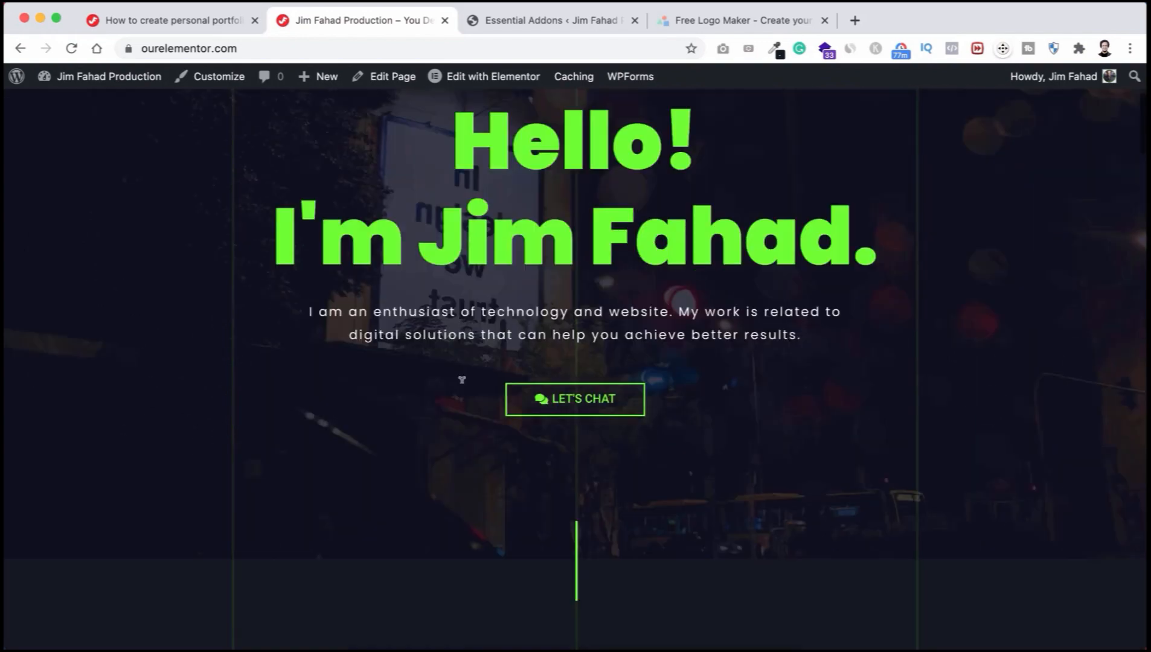
scroll(463, 388, "down", 15)
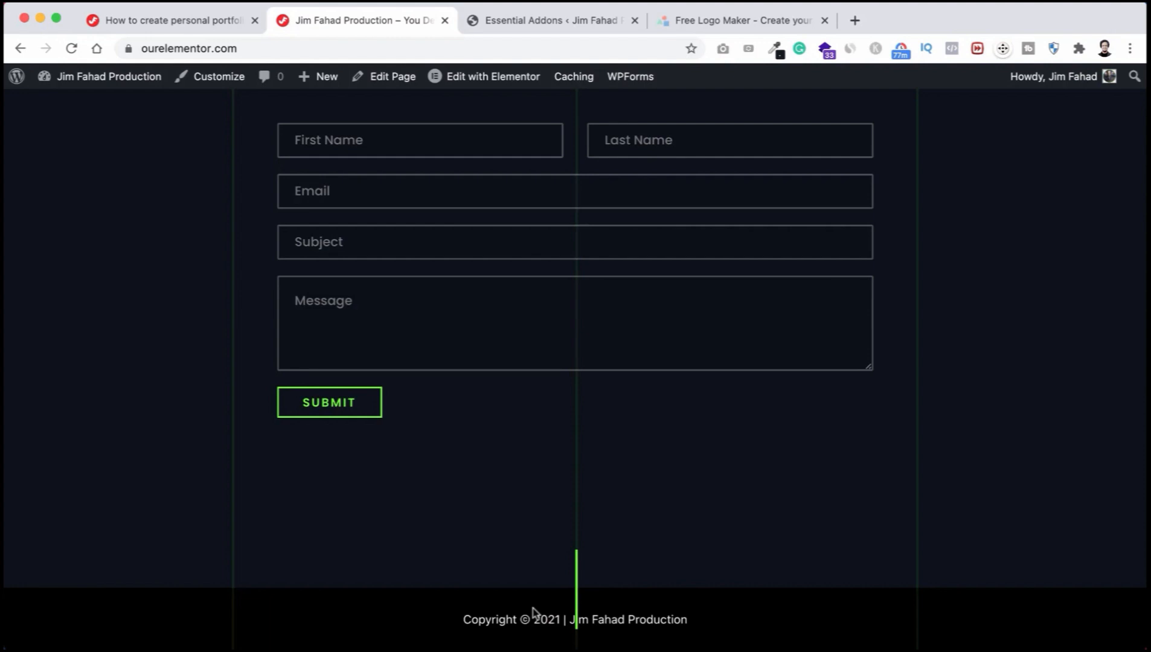
scroll(534, 426, "up", 15)
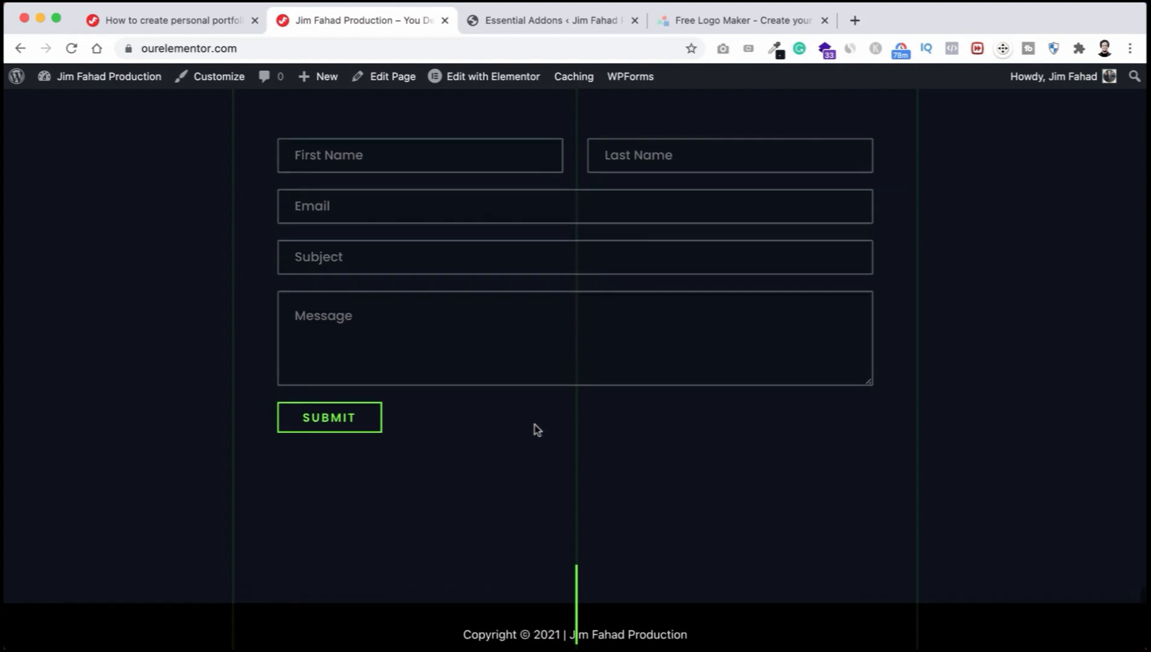
scroll(581, 265, "up", 10)
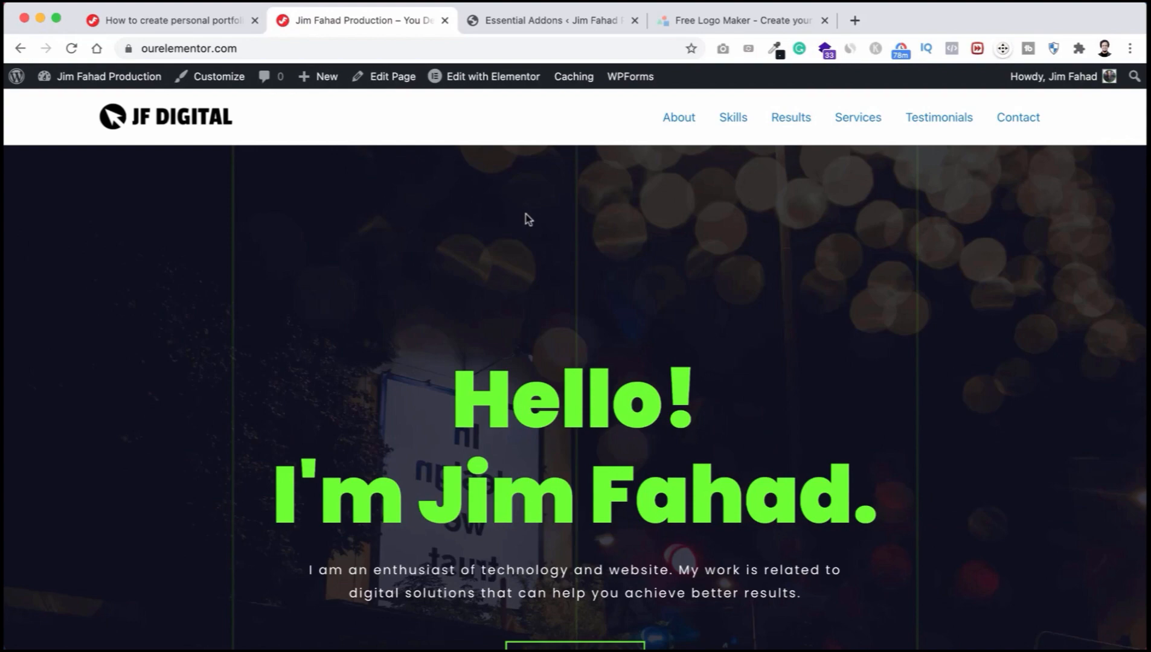
scroll(527, 218, "down", 20)
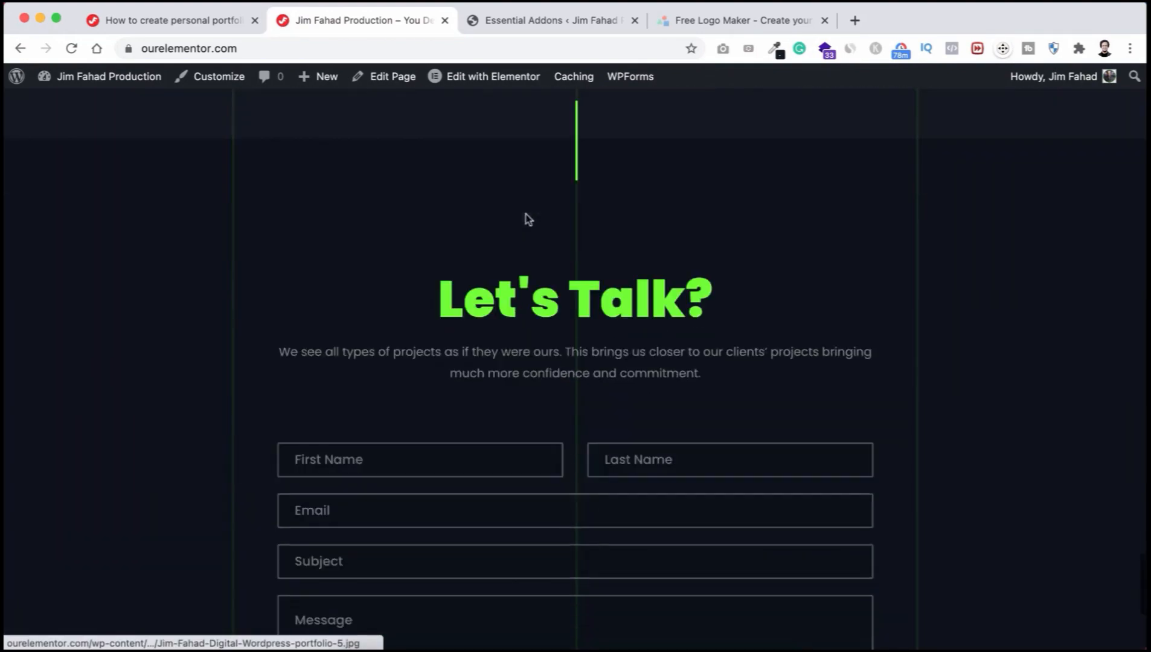
scroll(528, 218, "down", 5)
scroll(528, 218, "up", 20)
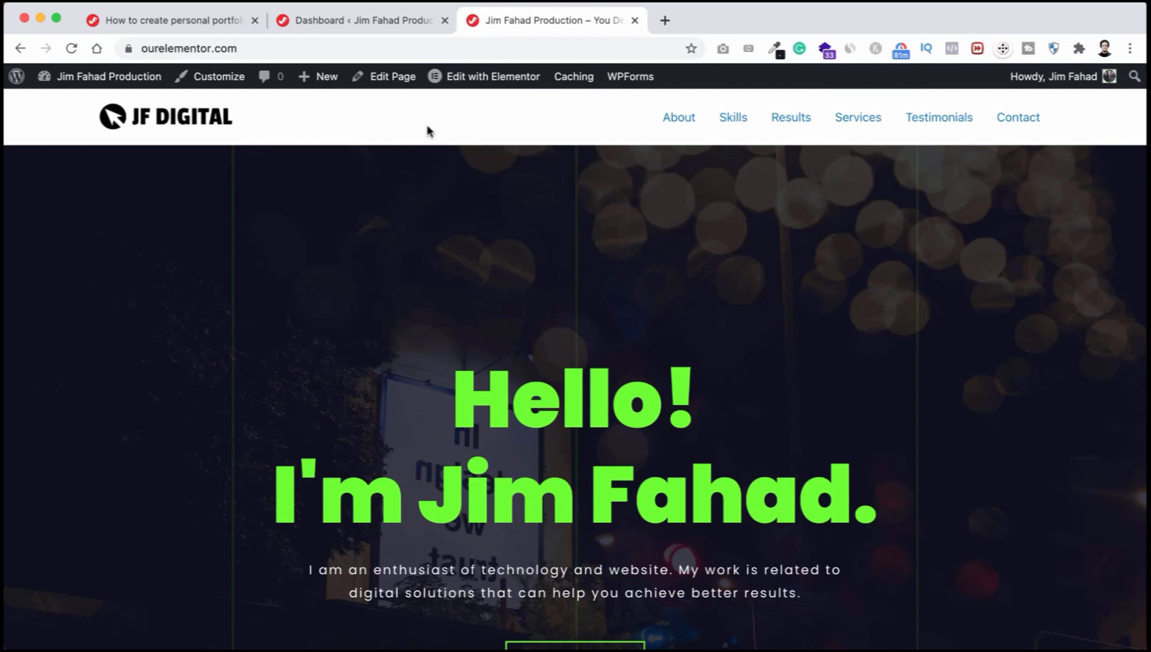
Step: Search 'elementor header' under Plugins > Add New, then install and activate Elementor – Header, Footer & Blocks Template
left_click(352, 22)
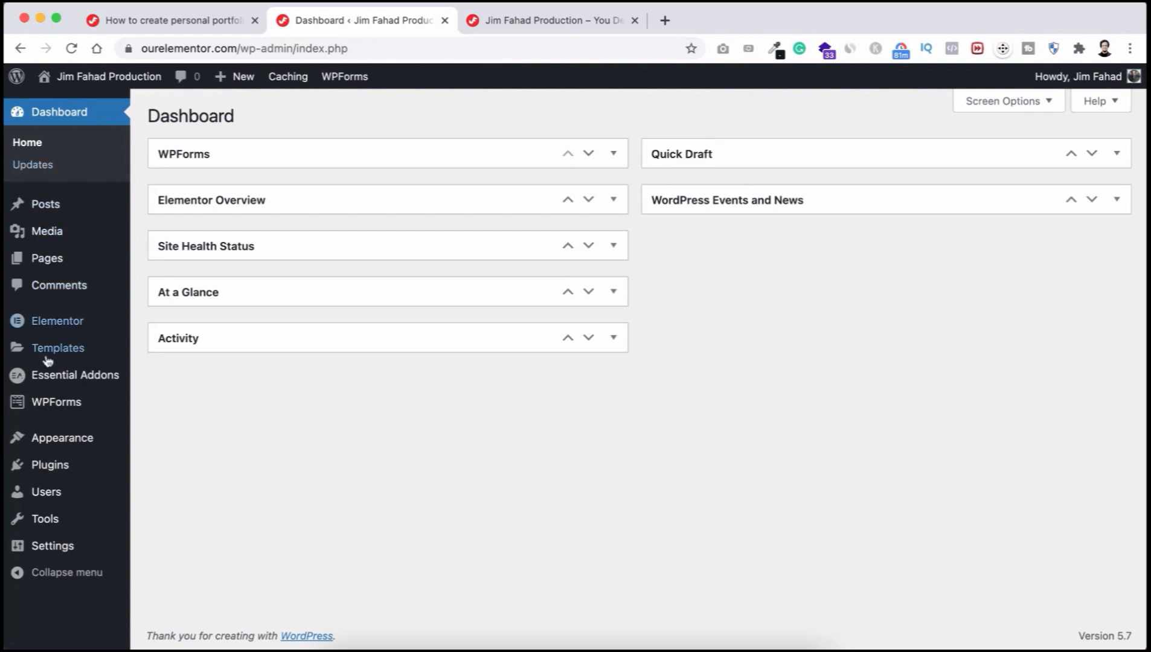
mouse_move(47, 468)
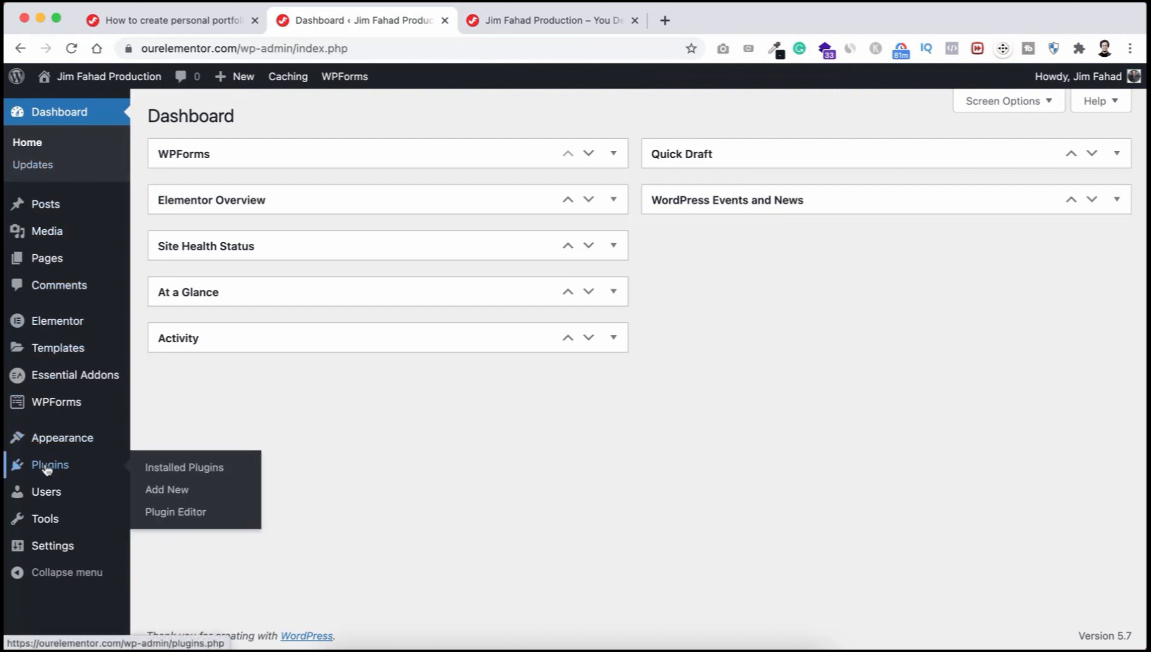
left_click(164, 490)
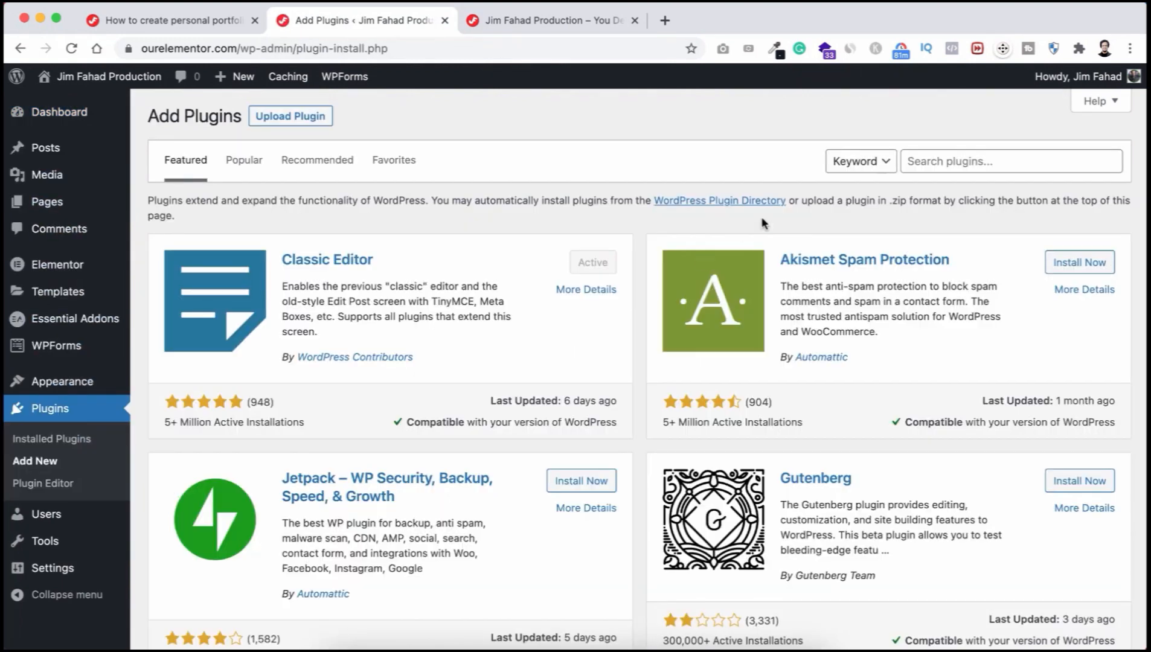
left_click(925, 161)
type("elementor head")
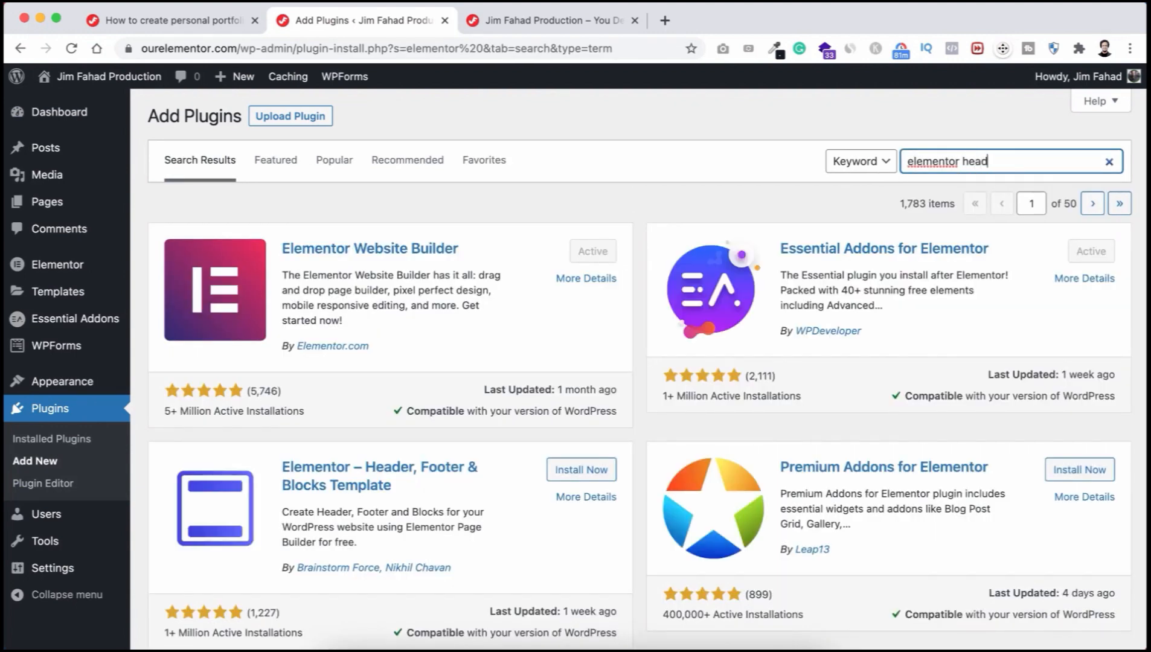
type("er")
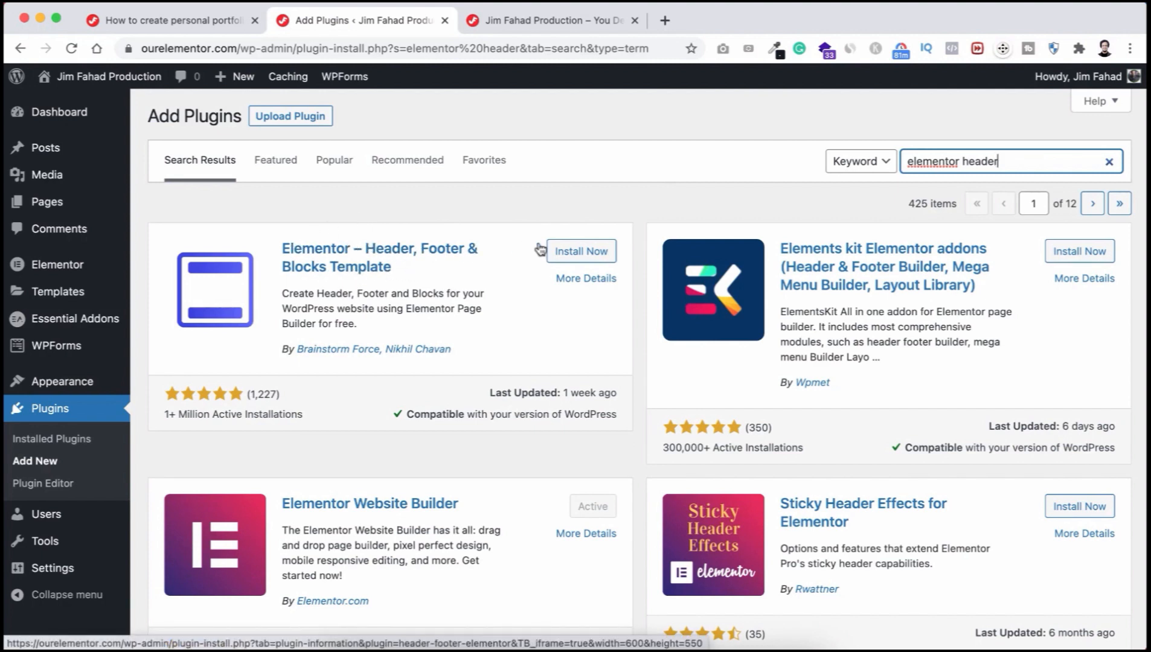
left_click(580, 252)
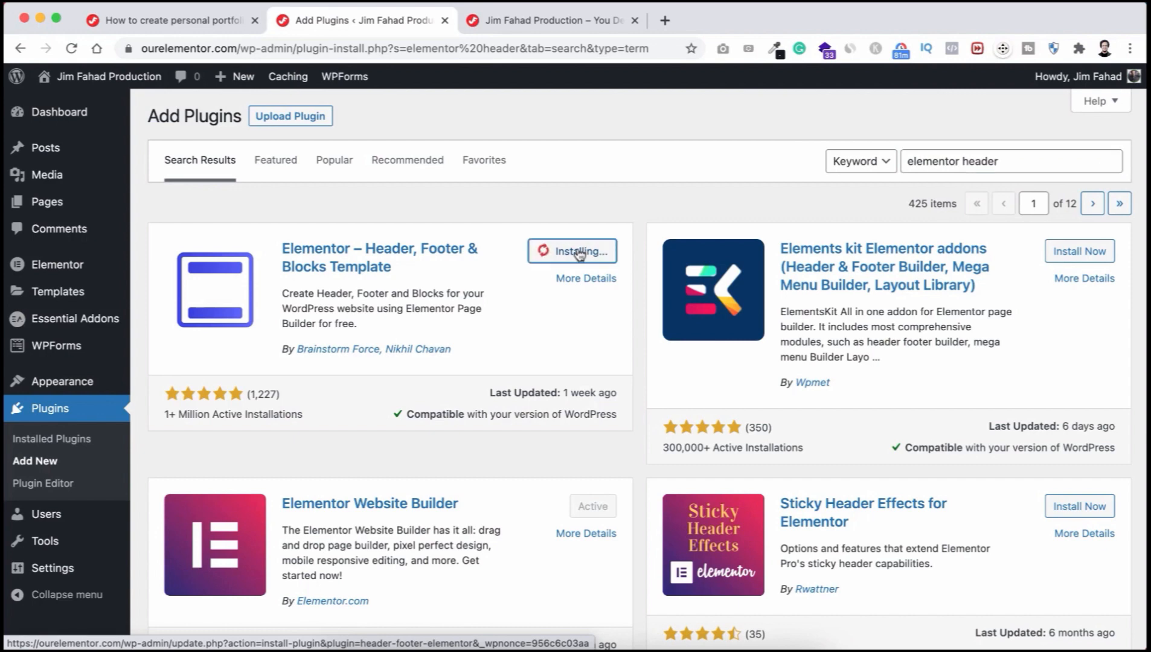
left_click(589, 252)
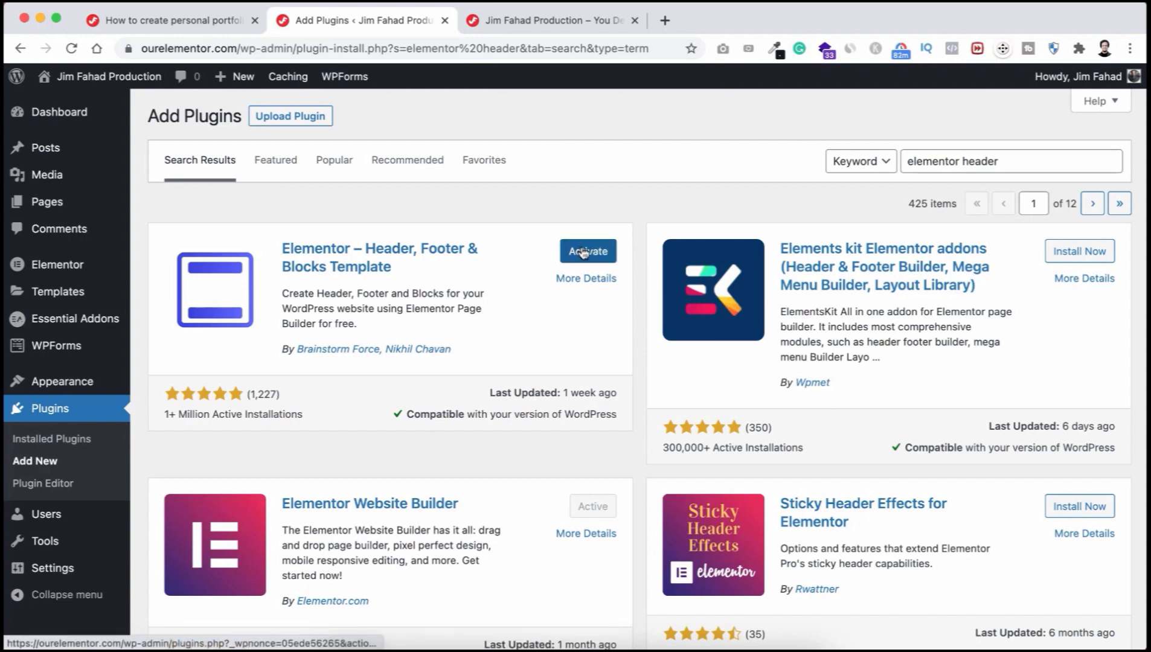
scroll(377, 364, "down", 2)
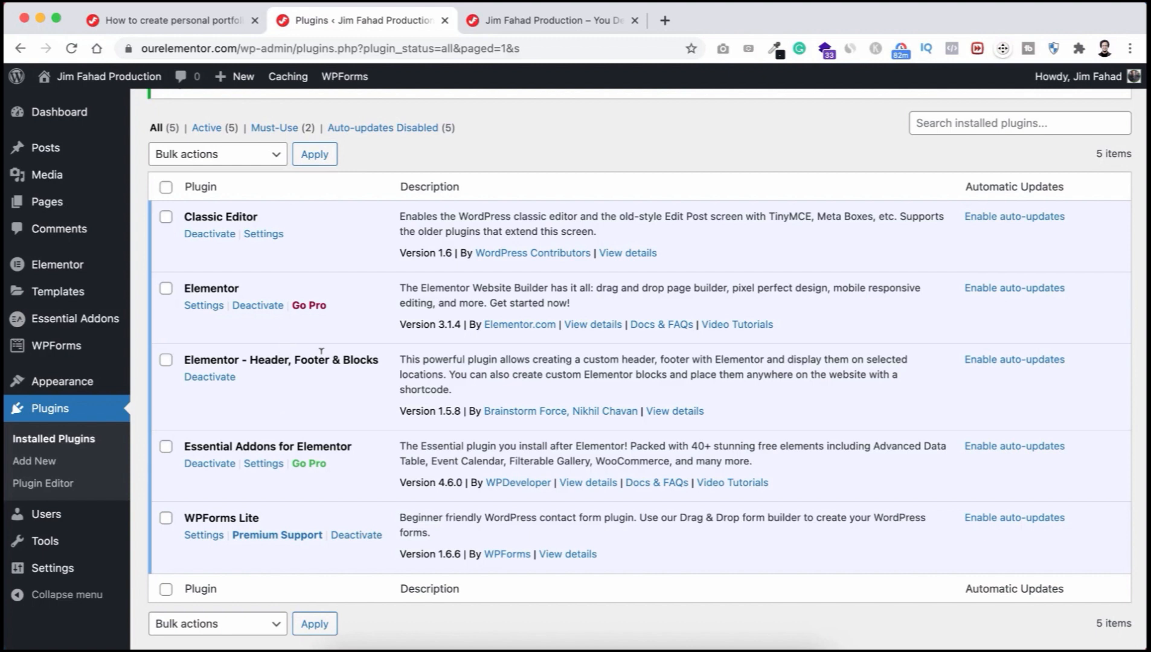
mouse_move(45, 385)
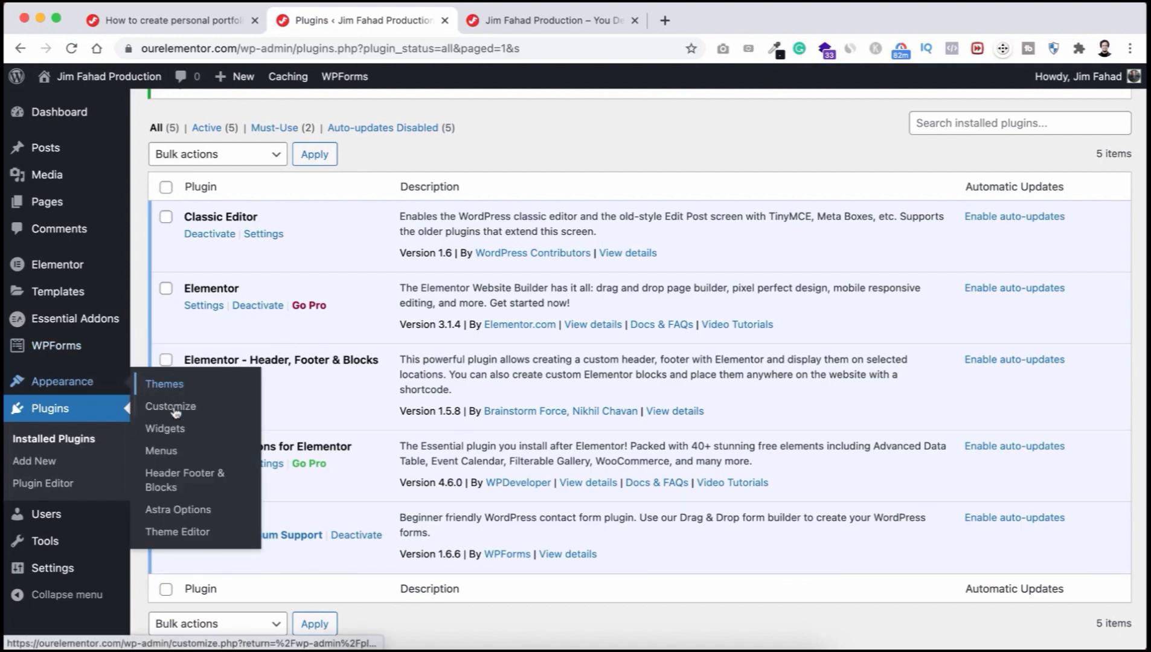
Step: Go to Appearance > Header Footer & Blocks to see the empty template list
left_click(203, 478)
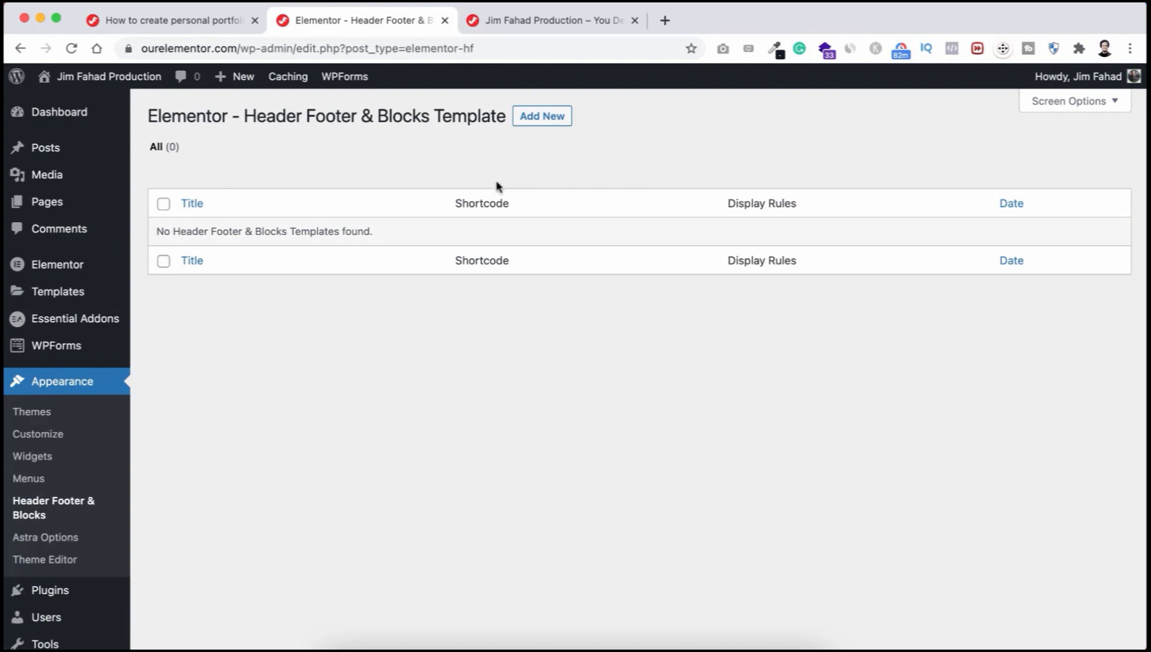
Step: Publish a new Header-type template 'Portfolio Header' set to Entire Website and All user roles
left_click(540, 116)
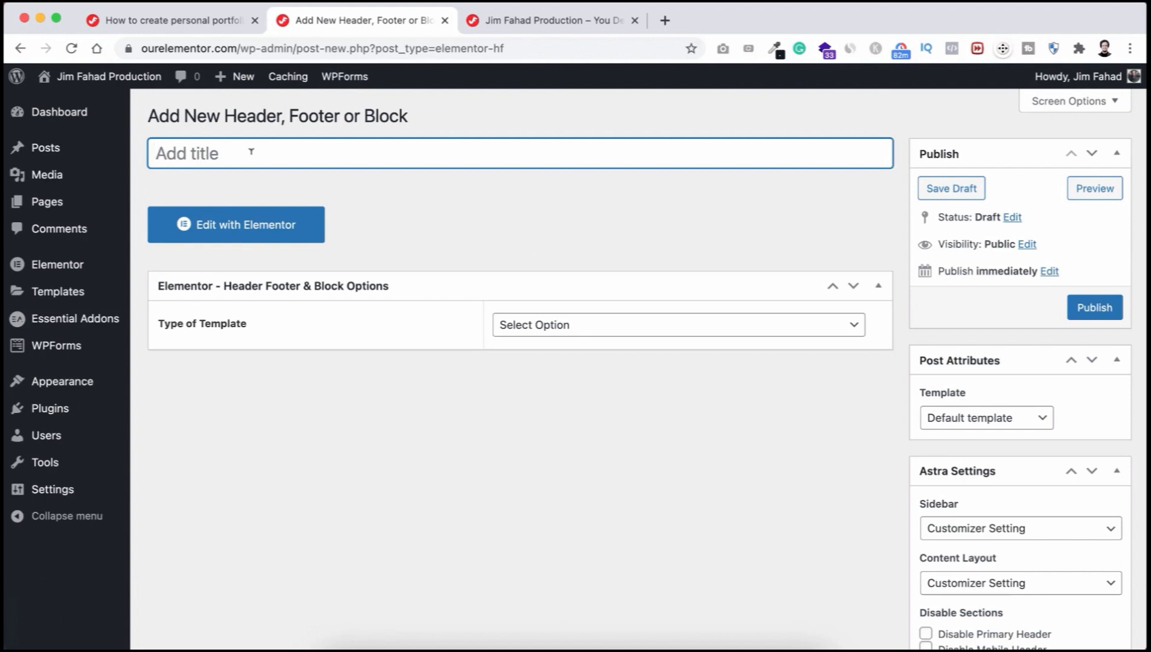
type("Port")
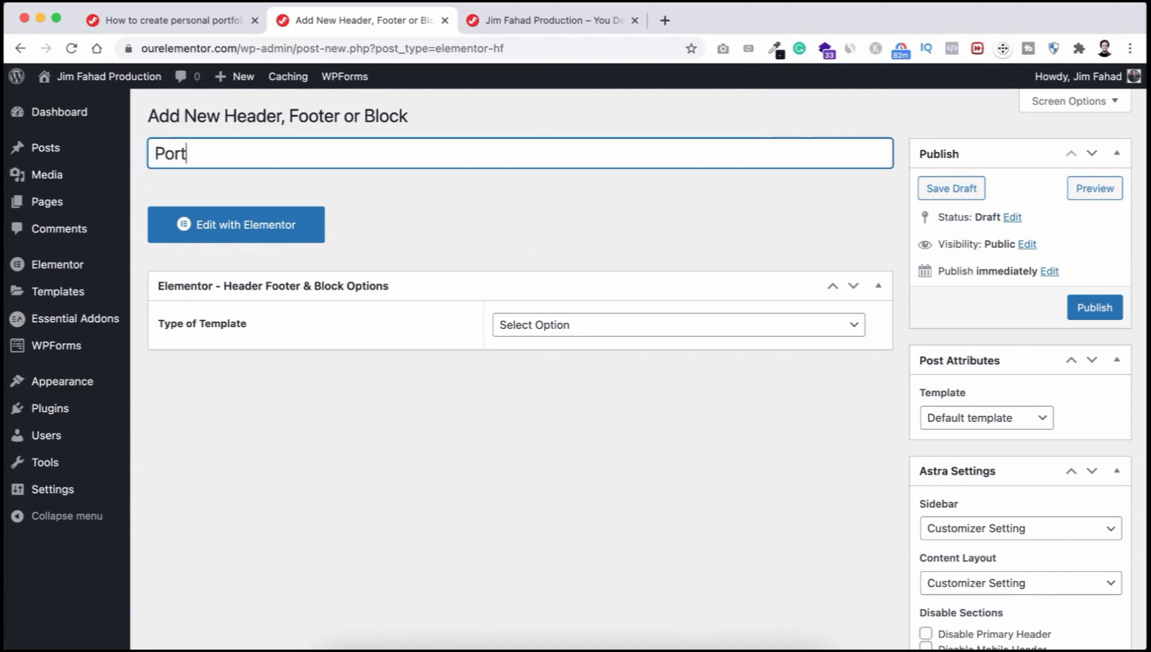
type("folio Header")
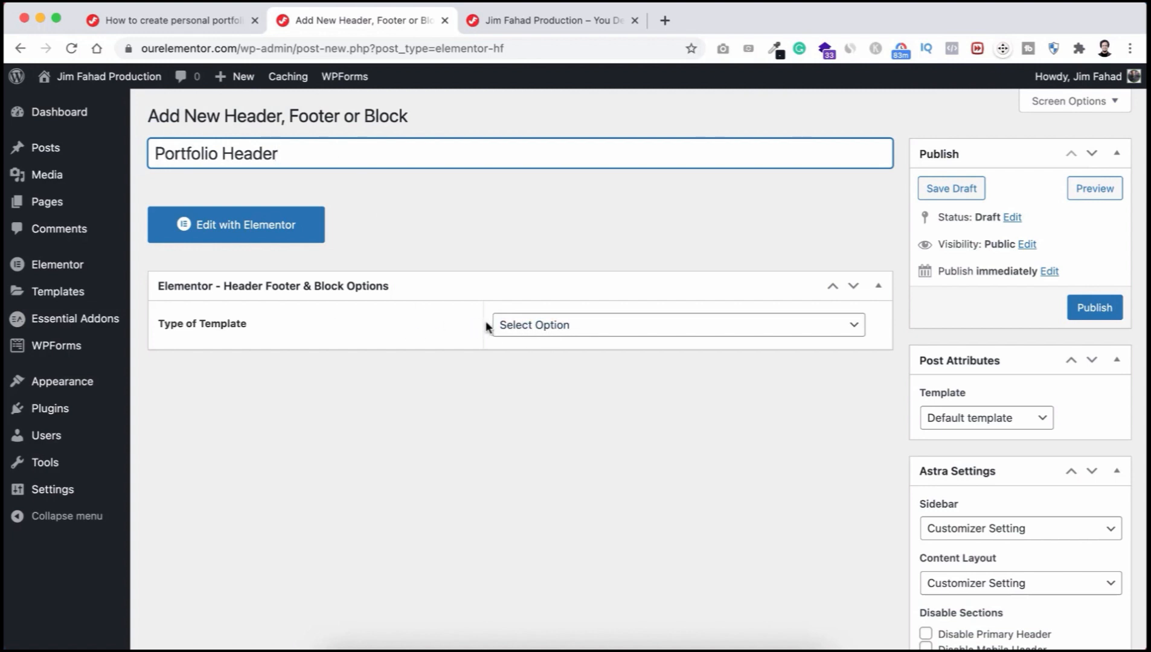
left_click(598, 325)
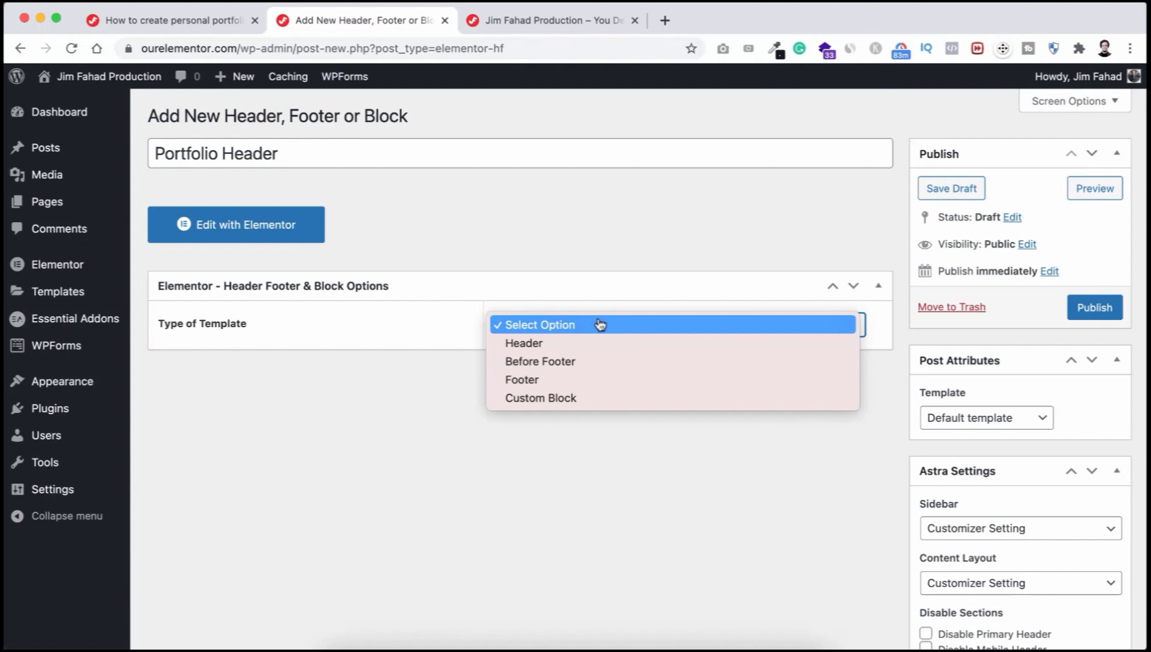
left_click(572, 346)
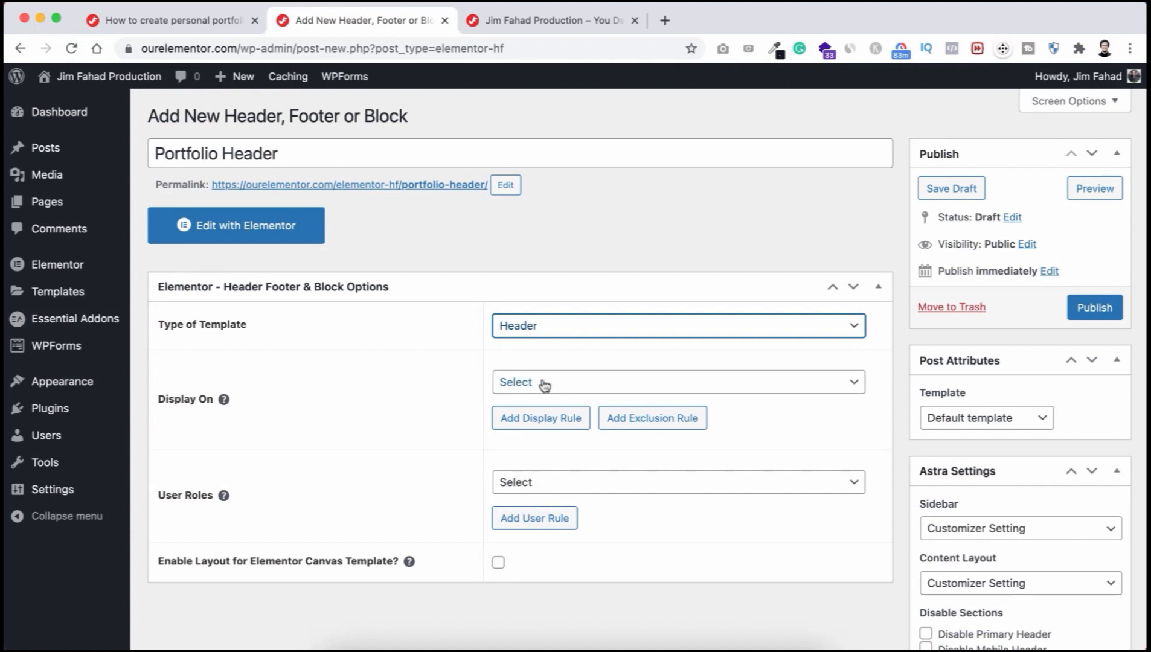
left_click(564, 385)
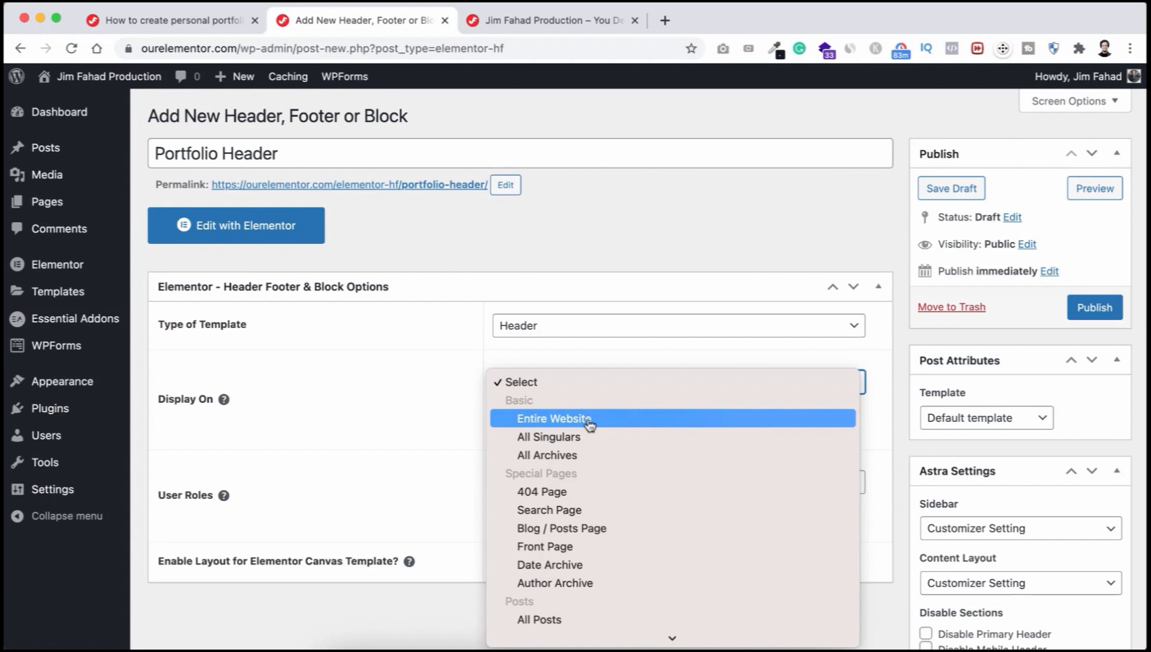
left_click(561, 418)
scroll(332, 494, "down", 1)
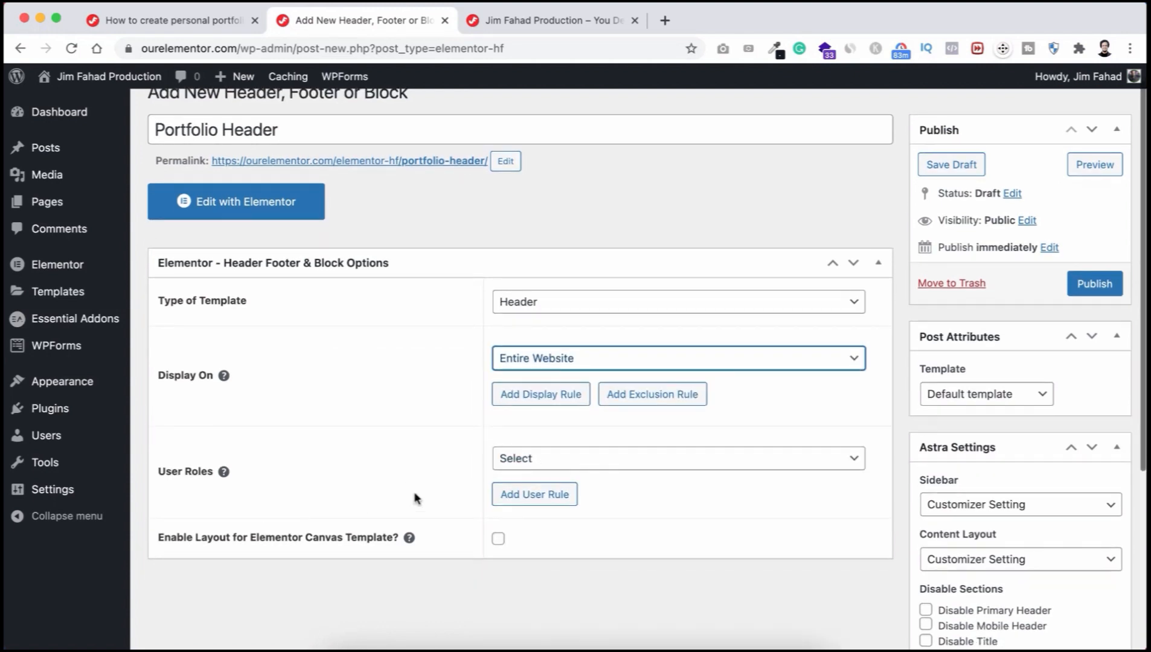
left_click(538, 459)
left_click(525, 496)
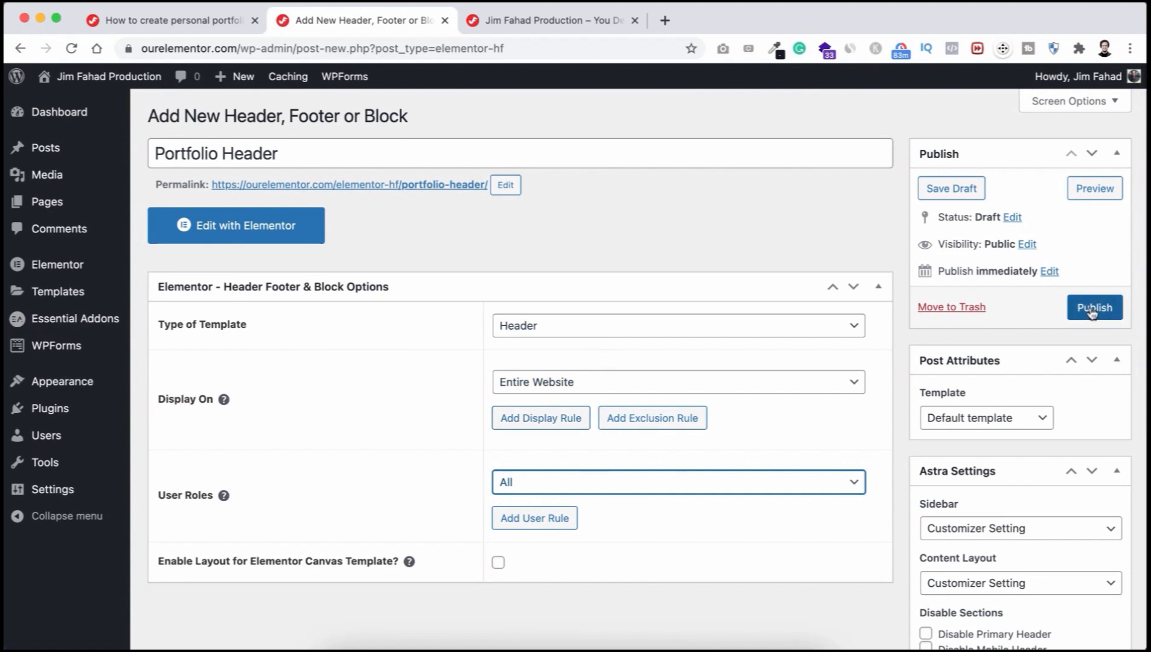
left_click(1092, 309)
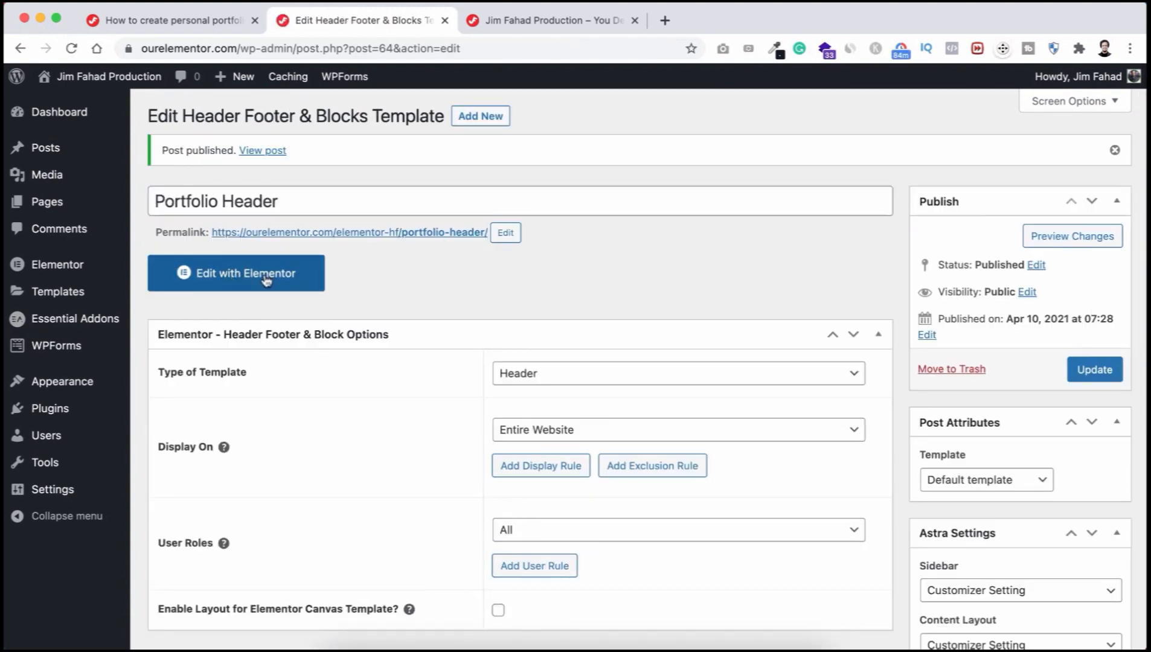
Step: Open the template in Elementor and expand the Header, Footer & Blocks widget group
left_click(266, 276)
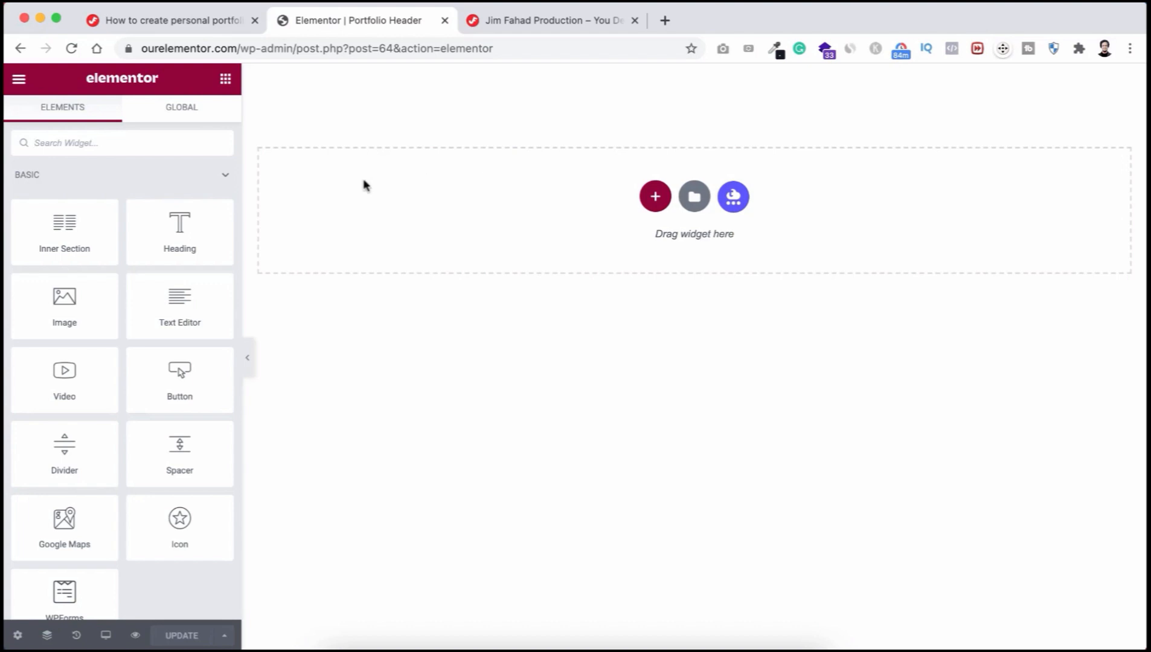
left_click(227, 179)
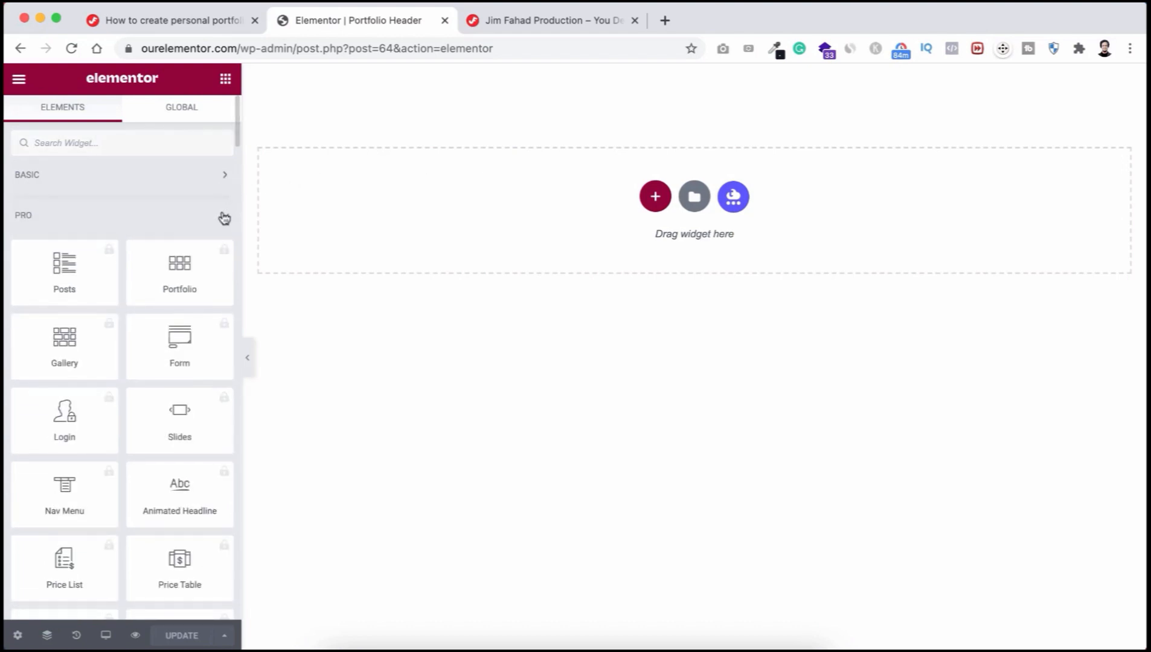
left_click(224, 218)
left_click(221, 253)
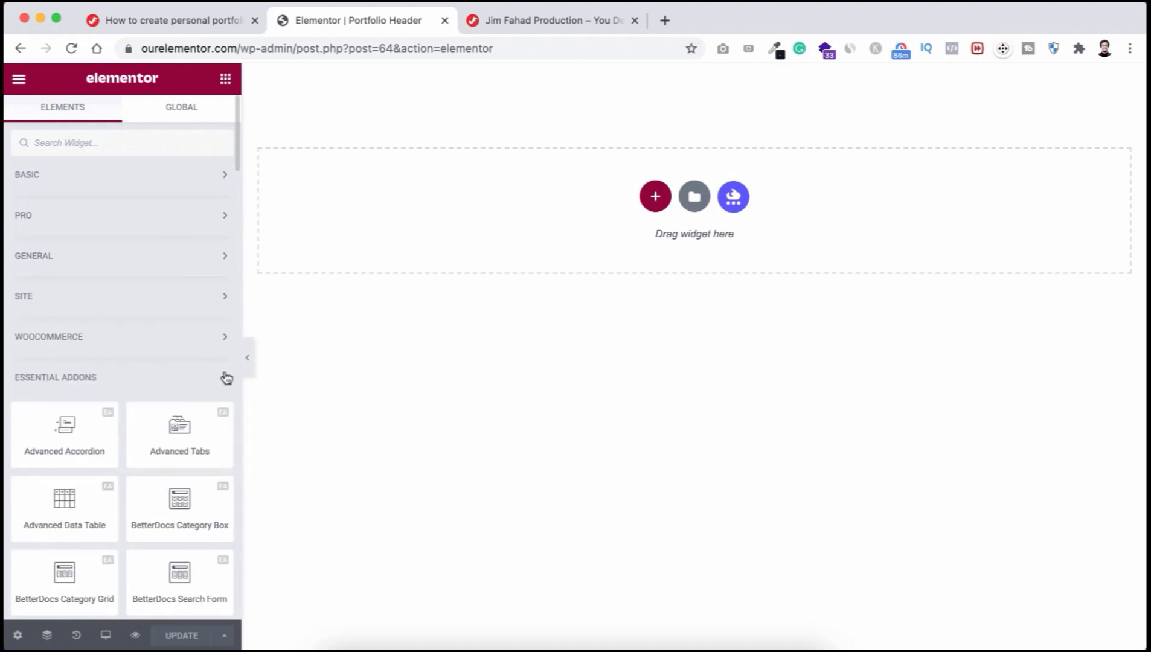
left_click(226, 377)
Step: Browse the widget panel, toggling the Basic and Essential Addons groups
scroll(141, 425, "down", 3)
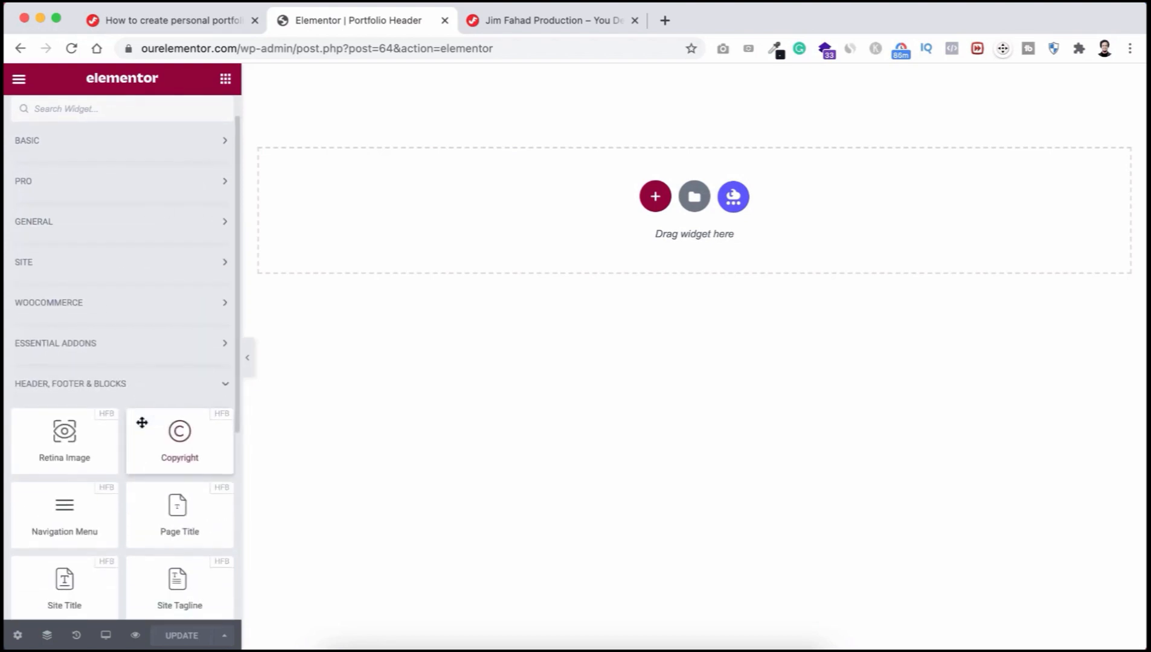
scroll(139, 422, "down", 1)
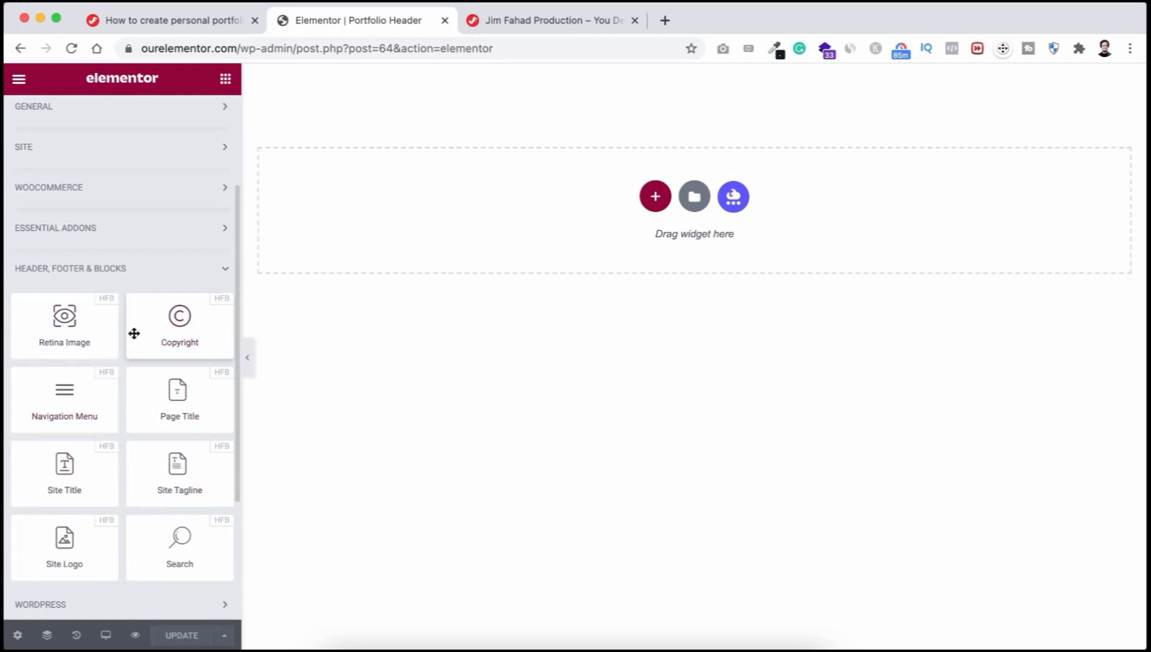
scroll(109, 242, "up", 3)
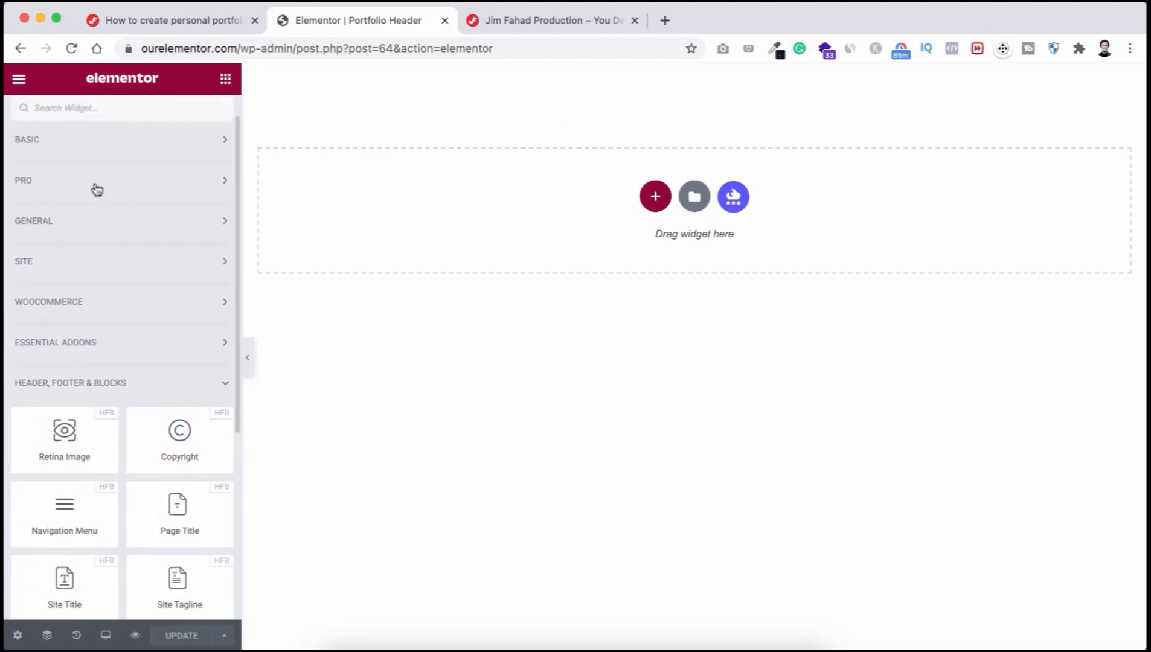
left_click(131, 140)
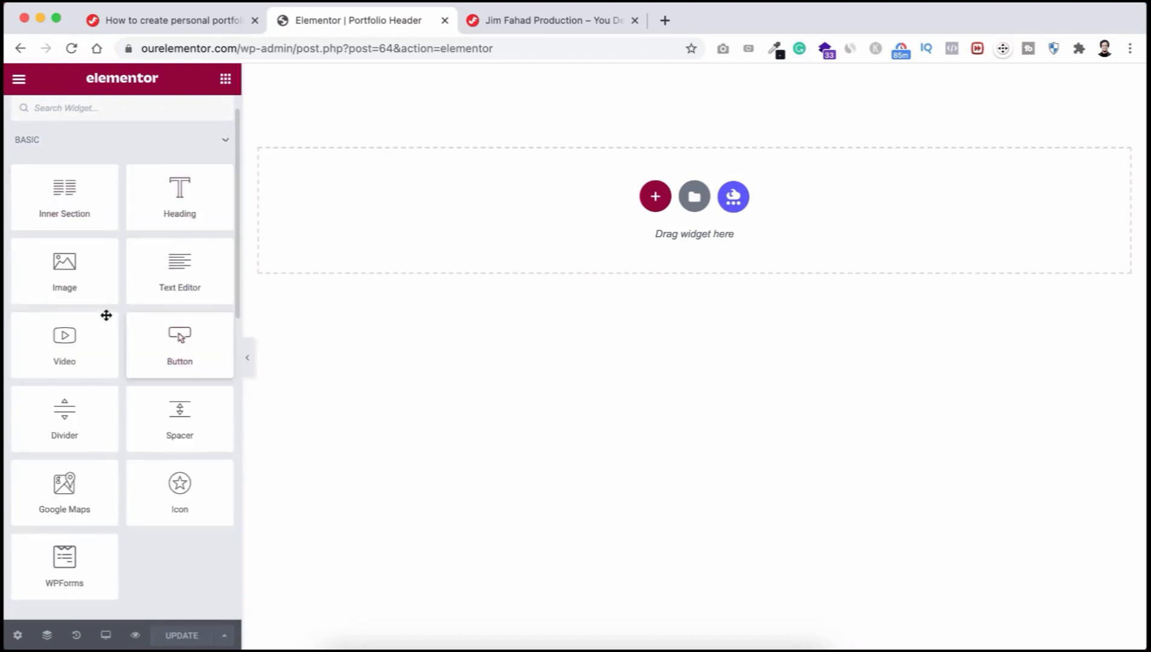
left_click(216, 142)
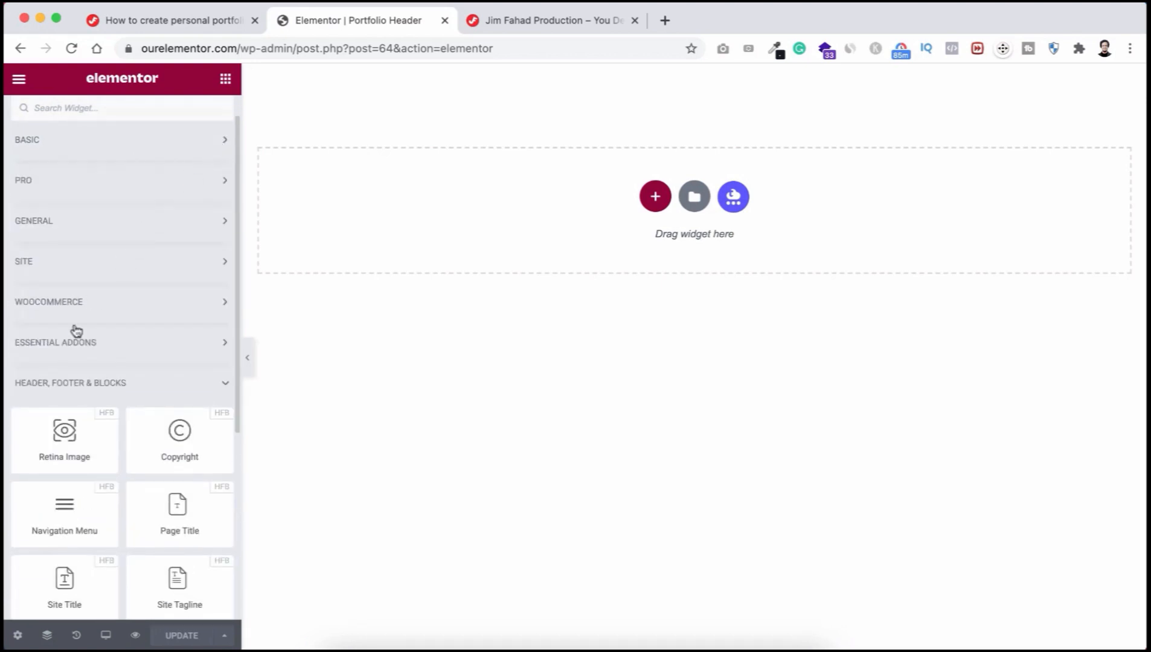
left_click(145, 344)
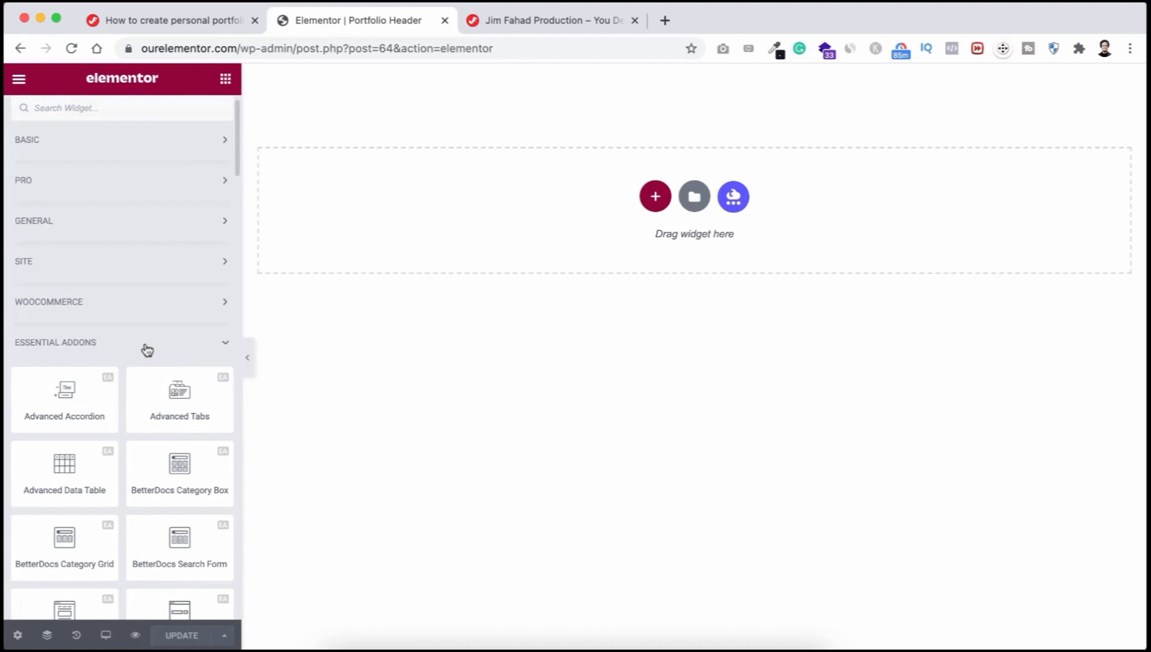
left_click(162, 344)
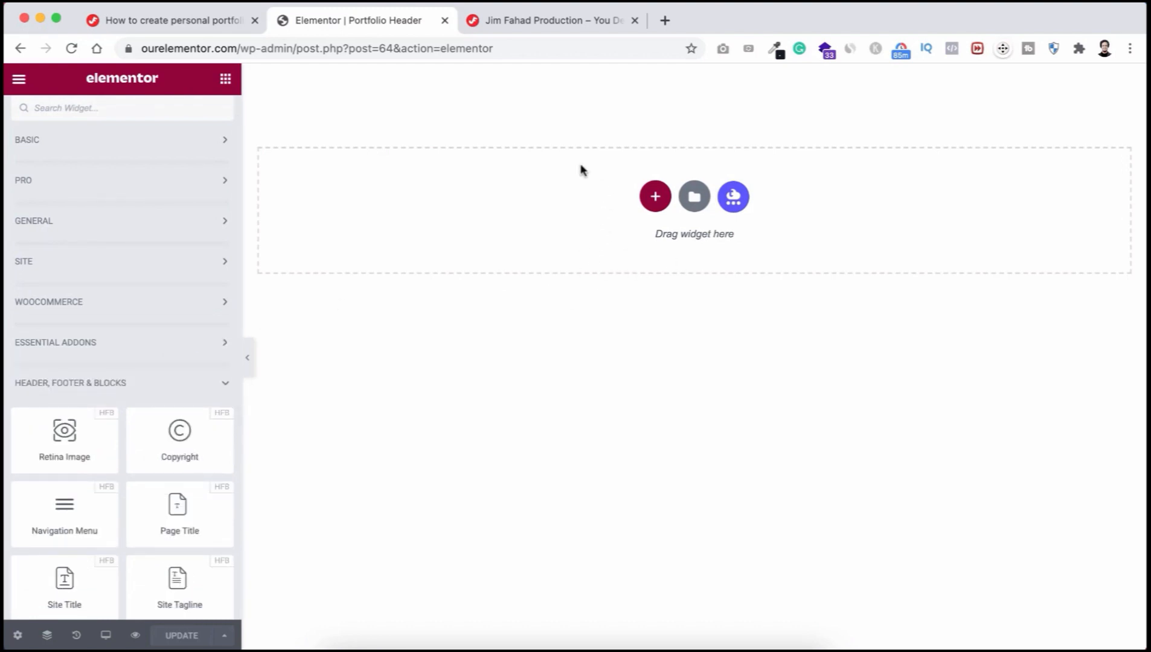
Step: Add a two-column section with a 30% left column and a 70% right column
left_click(655, 196)
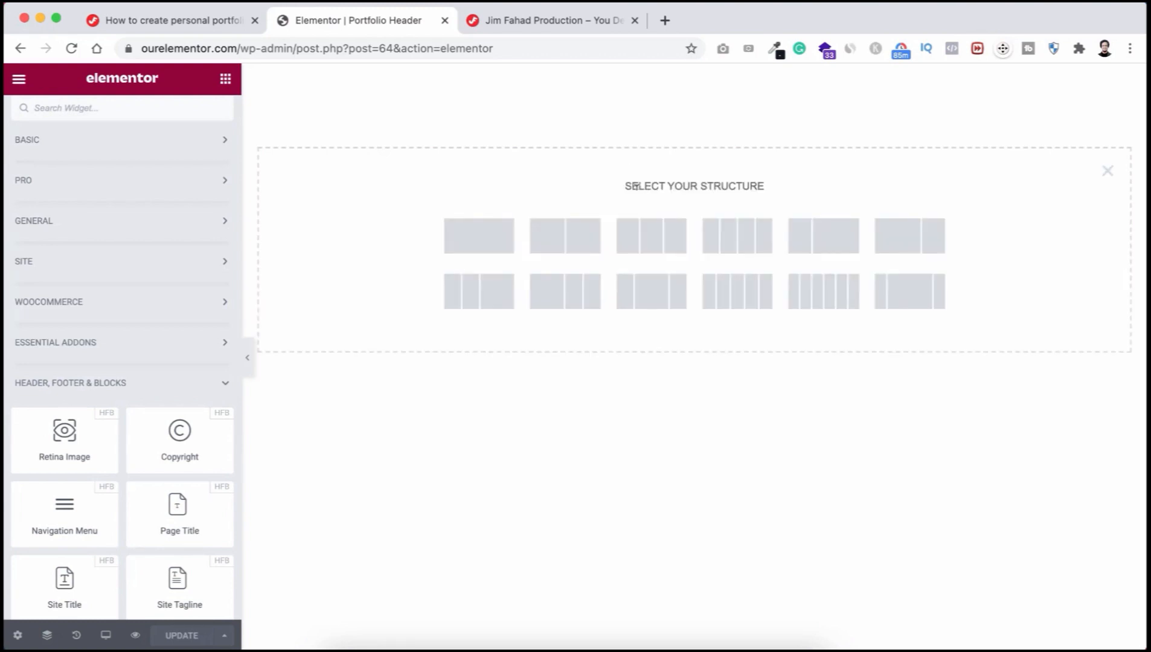
left_click(579, 236)
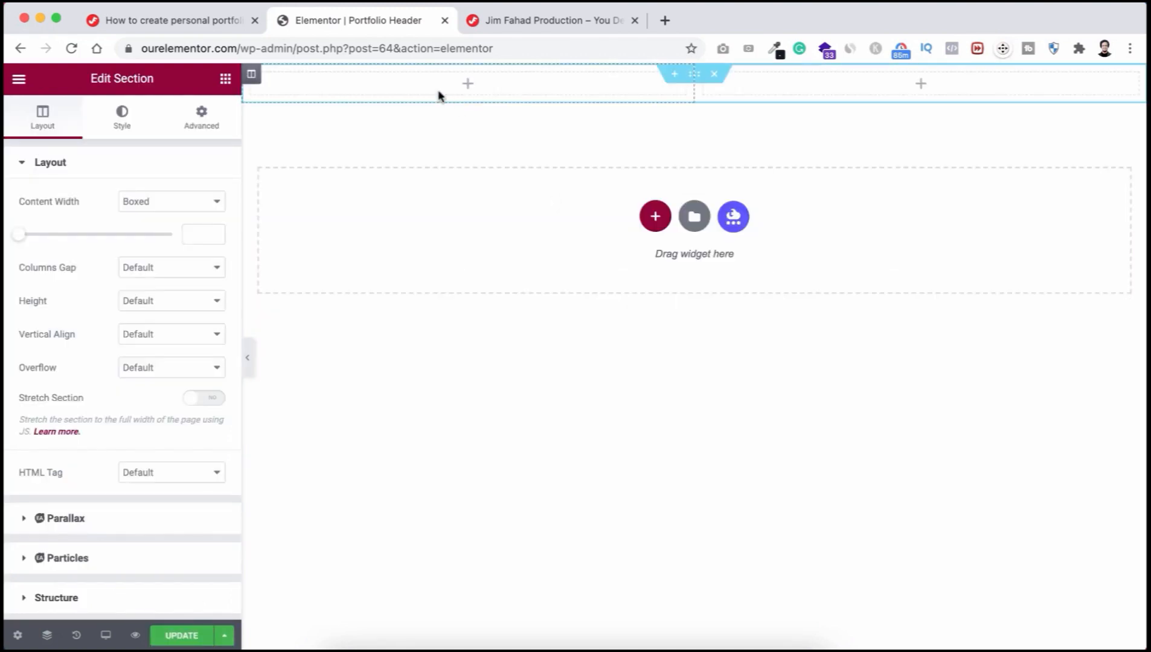
left_click(253, 79)
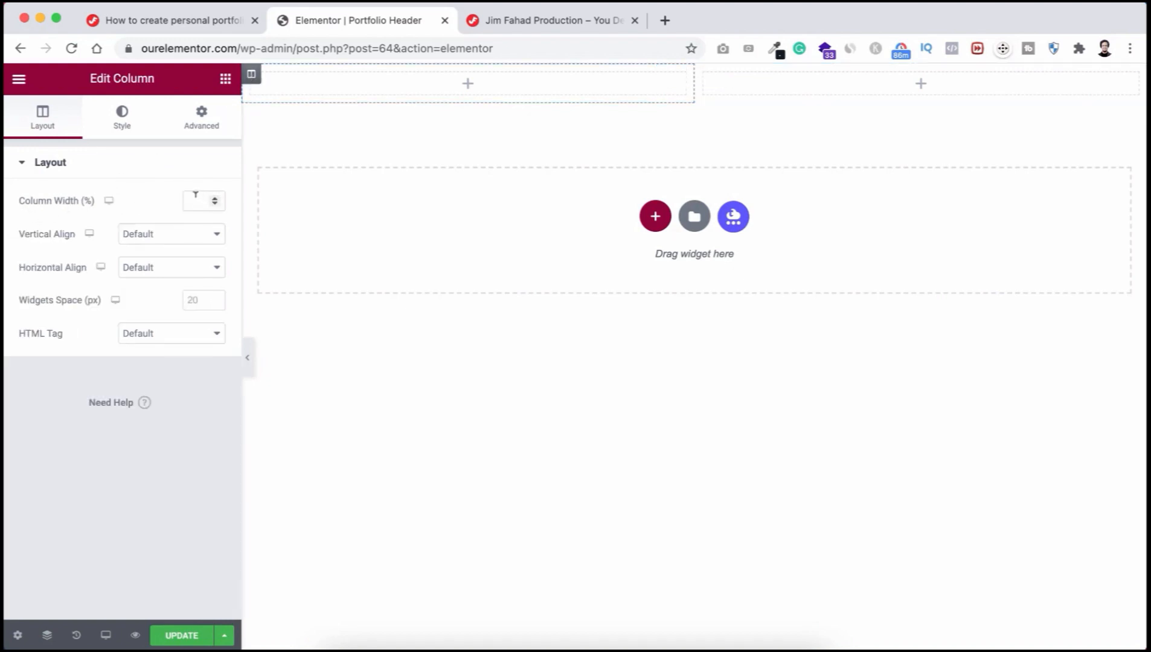
type("30")
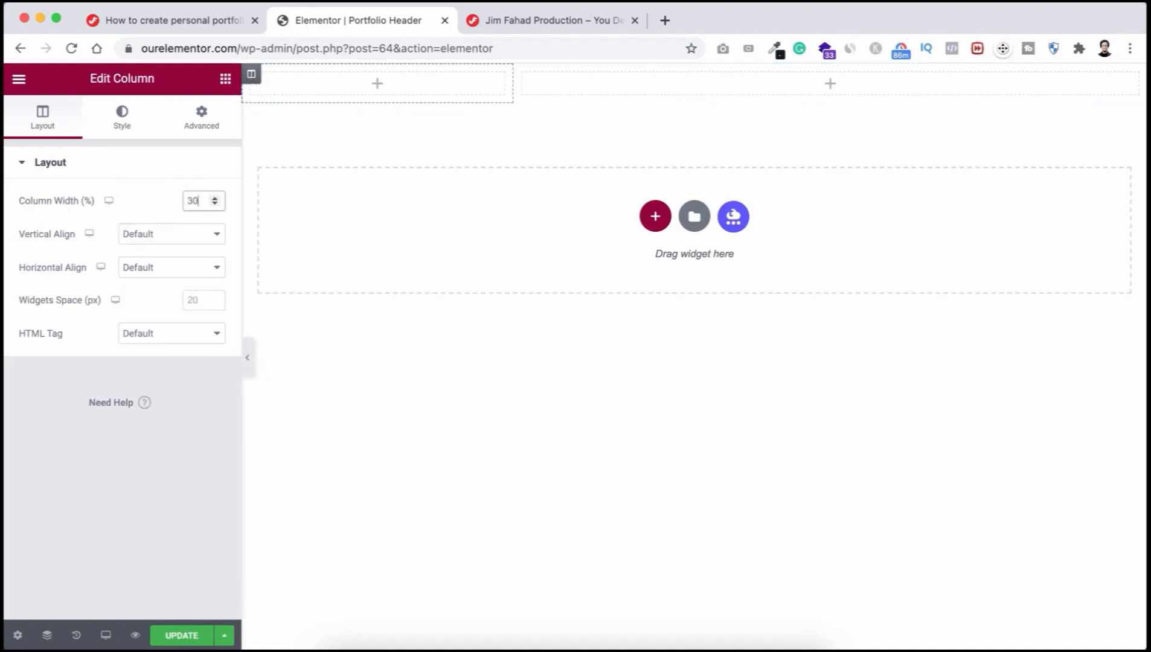
left_click(523, 75)
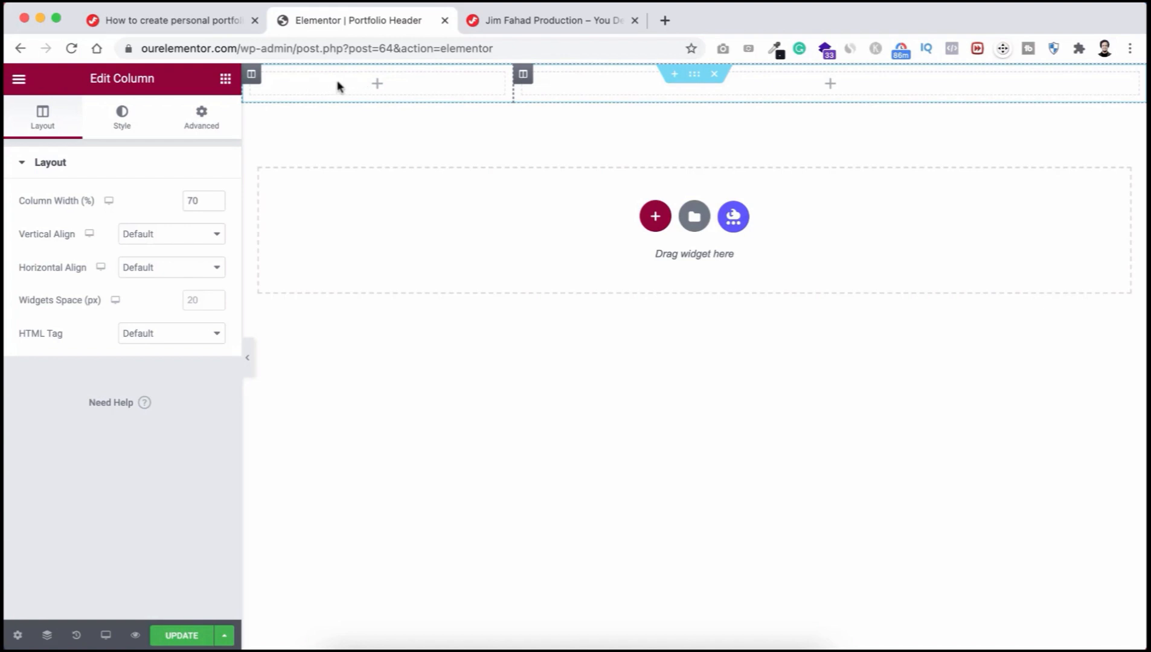
Step: Place the Site Logo widget in the left header column
left_click(377, 84)
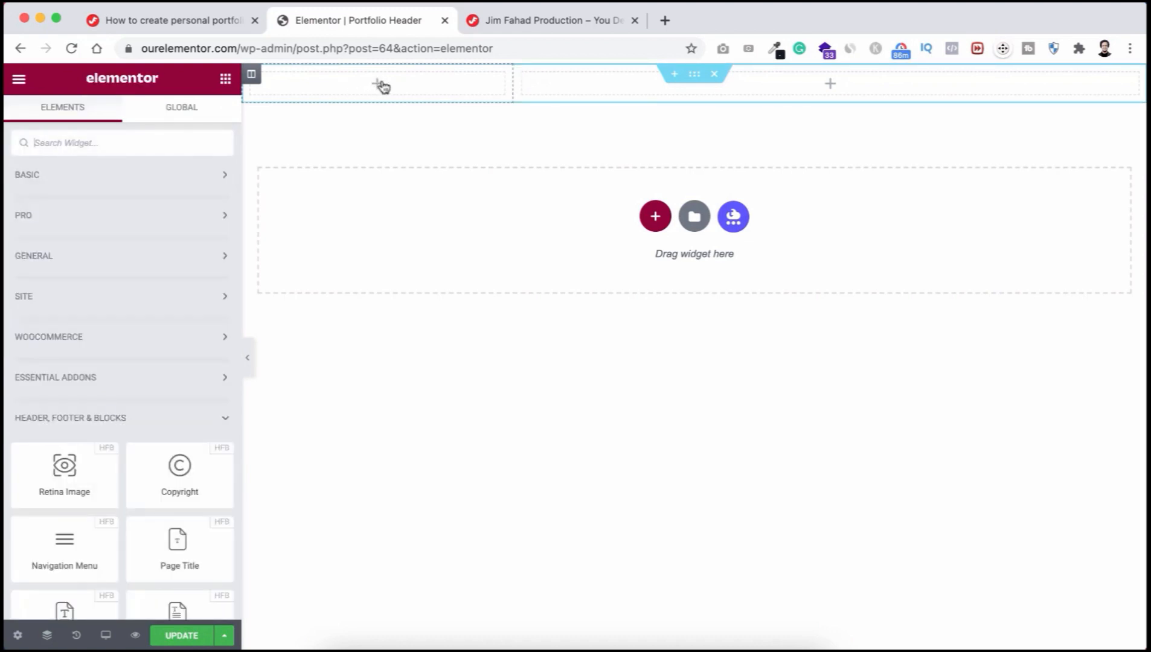
left_click(194, 176)
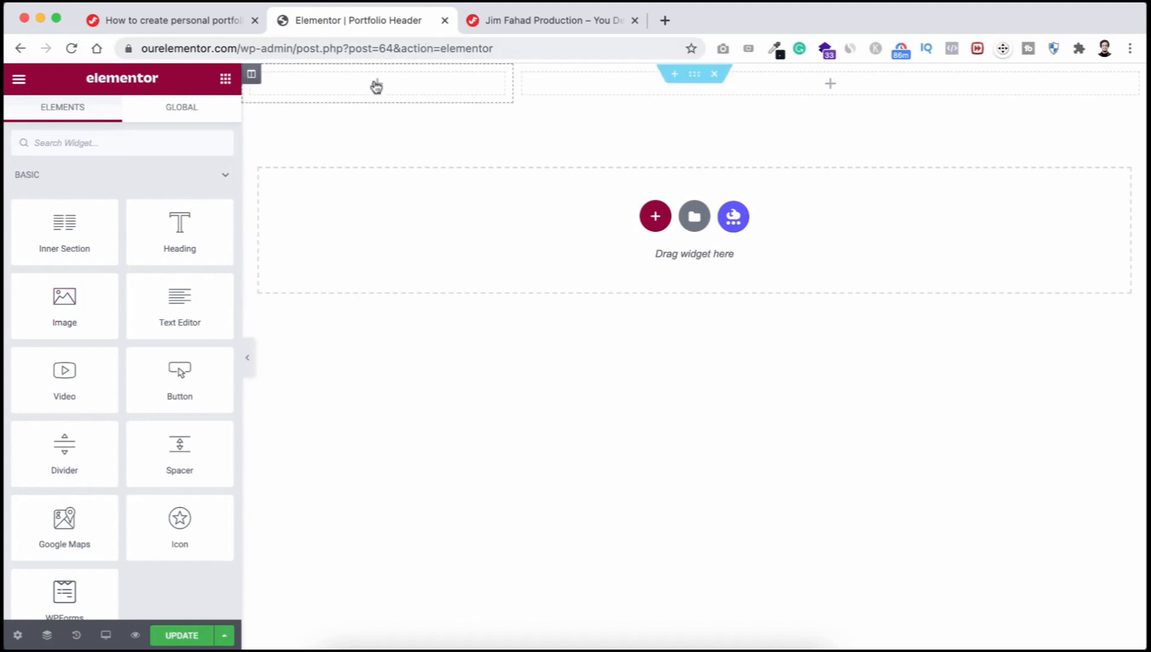
left_click(213, 175)
scroll(118, 357, "down", 3)
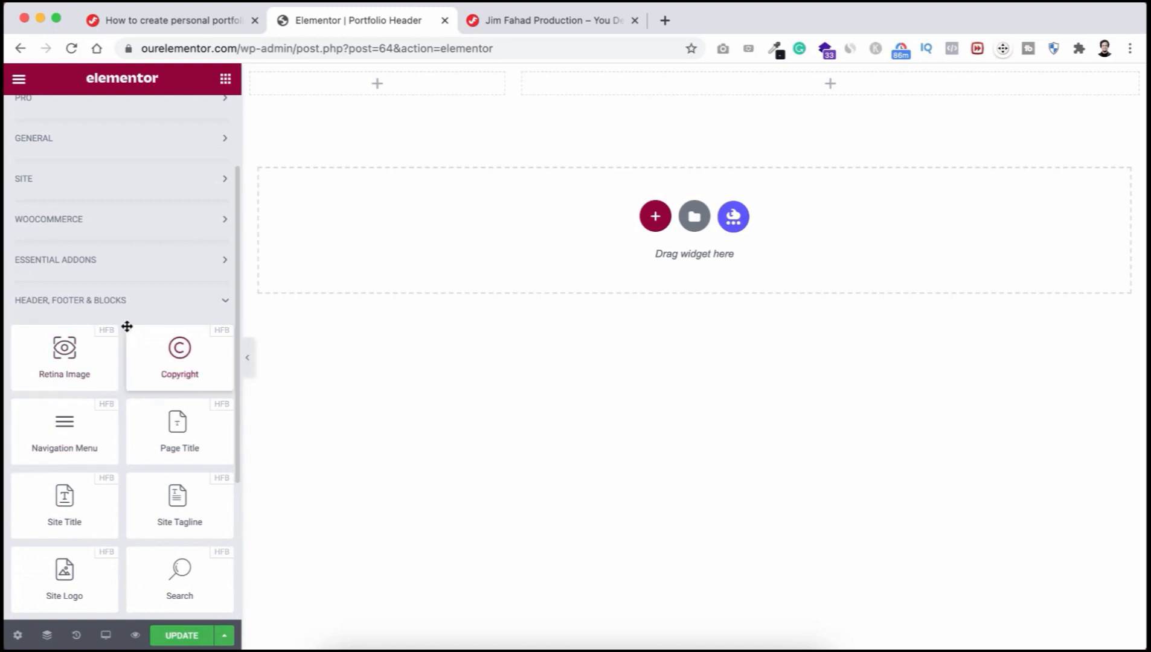
scroll(122, 293, "down", 2)
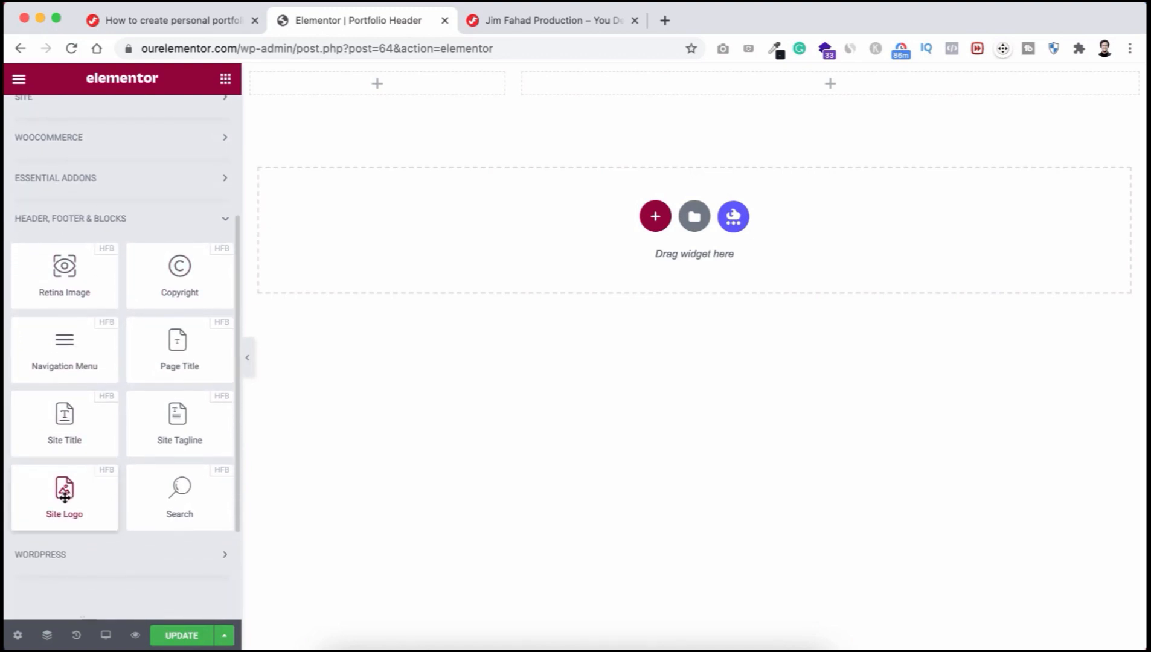
left_click_drag(58, 492, 371, 86)
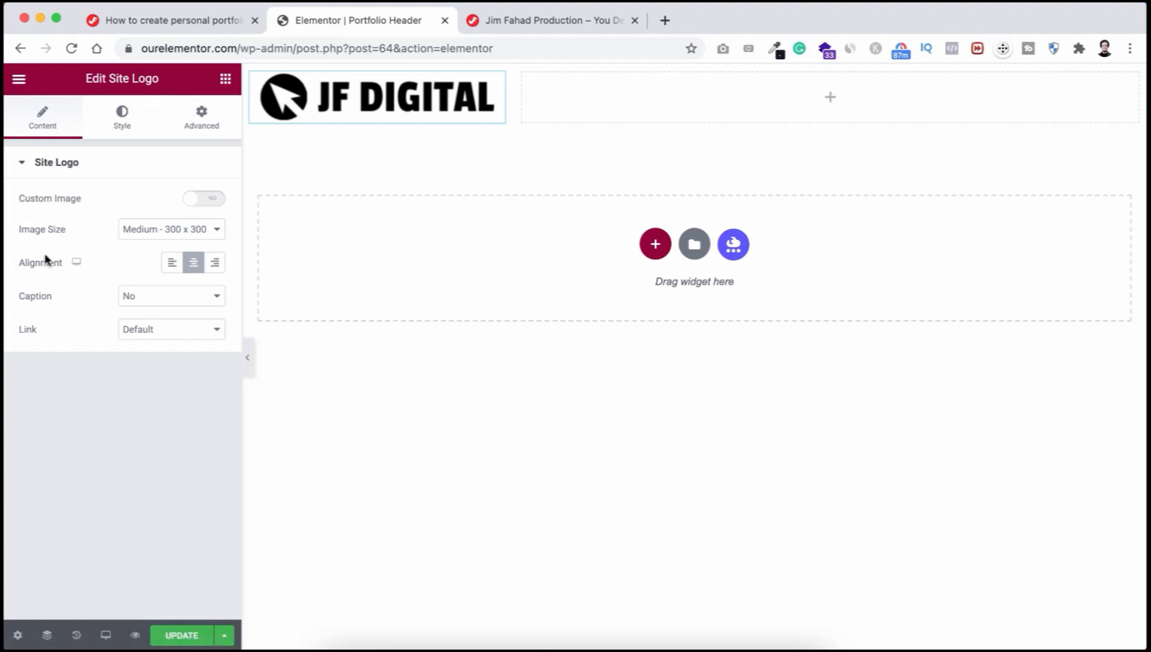
Step: Align the logo left and cap its maximum width at 60%
left_click(170, 264)
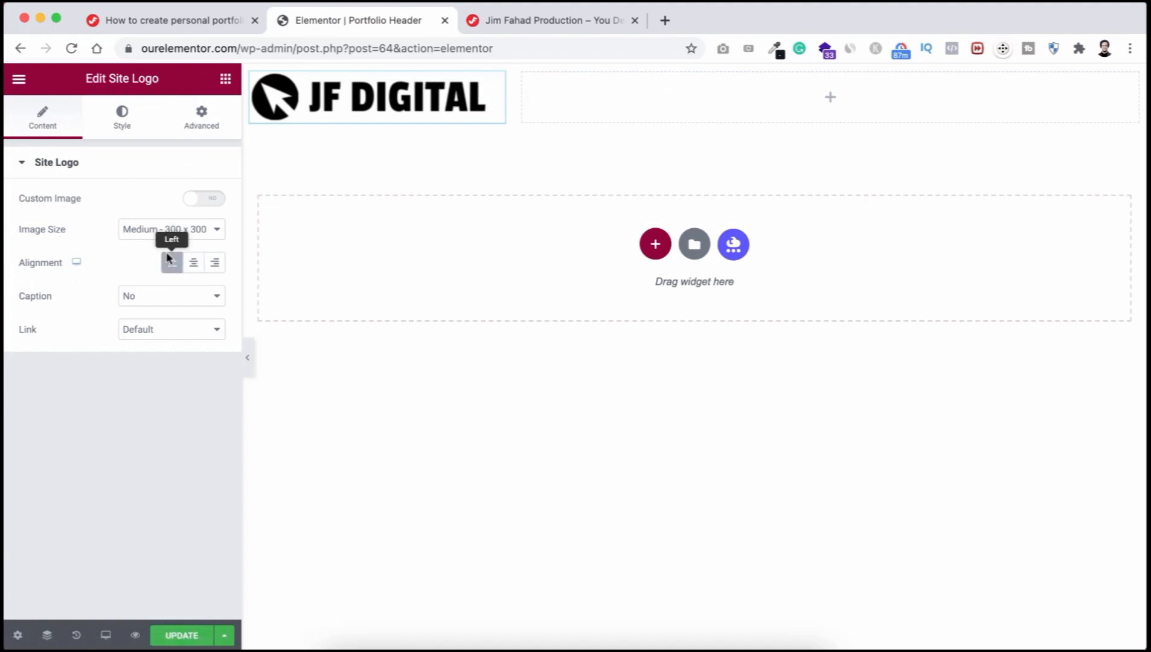
left_click(122, 116)
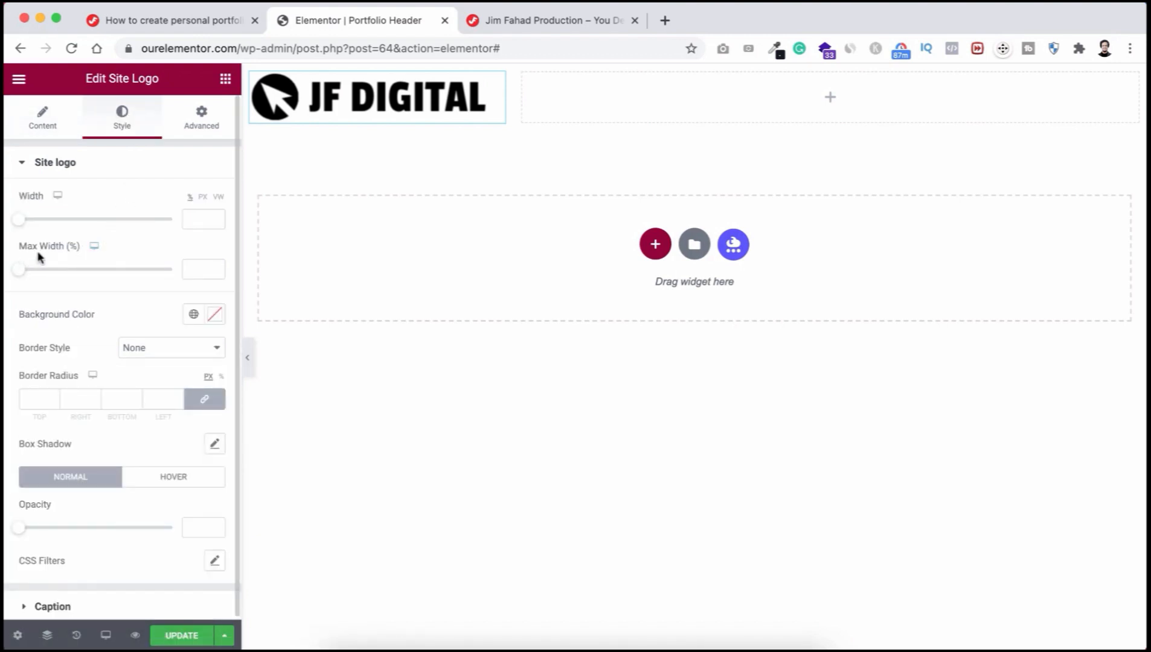
left_click(192, 267)
type("60")
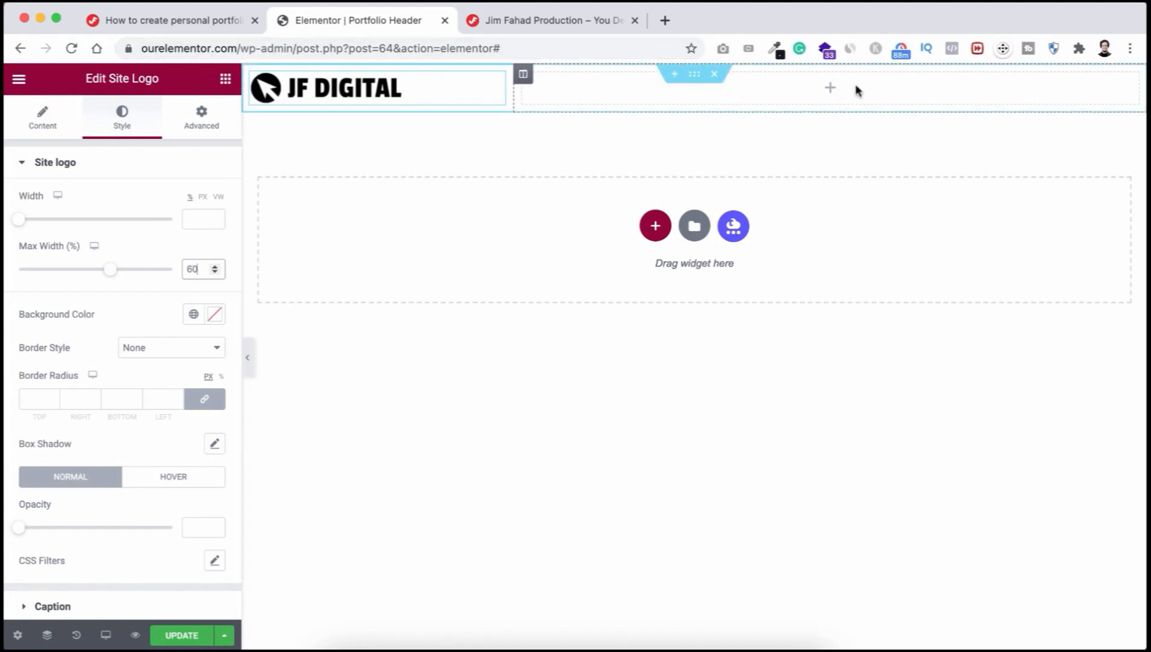
left_click(829, 88)
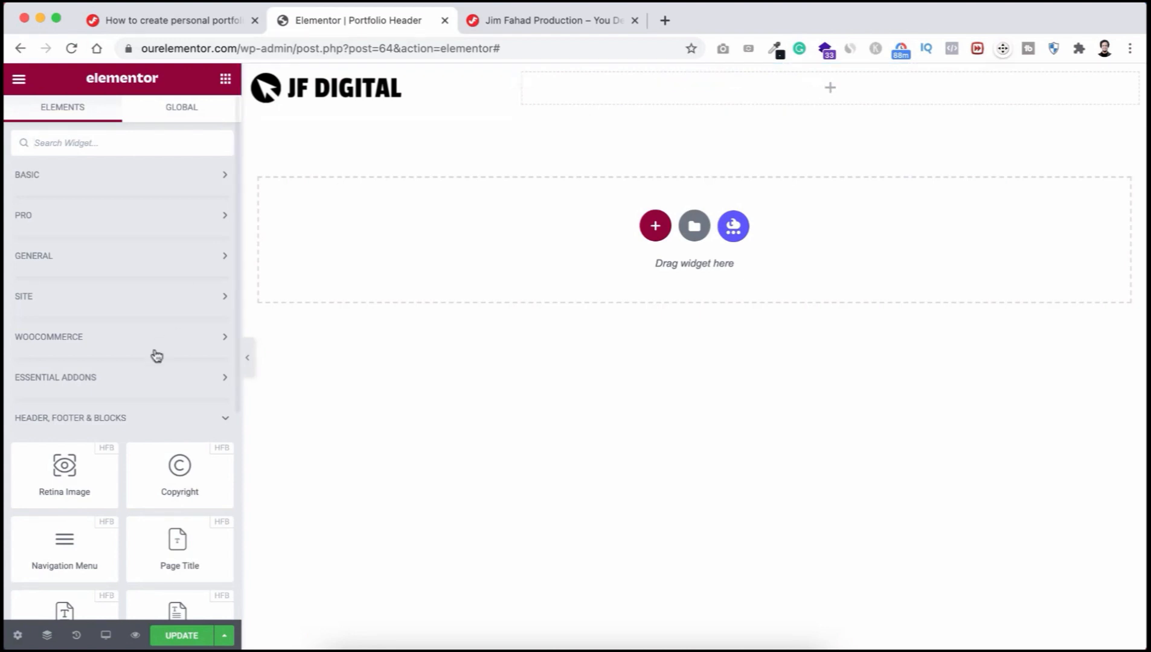
Step: Add a Navigation Menu widget showing Main Menu to the right column, aligned right
scroll(133, 428, "down", 4)
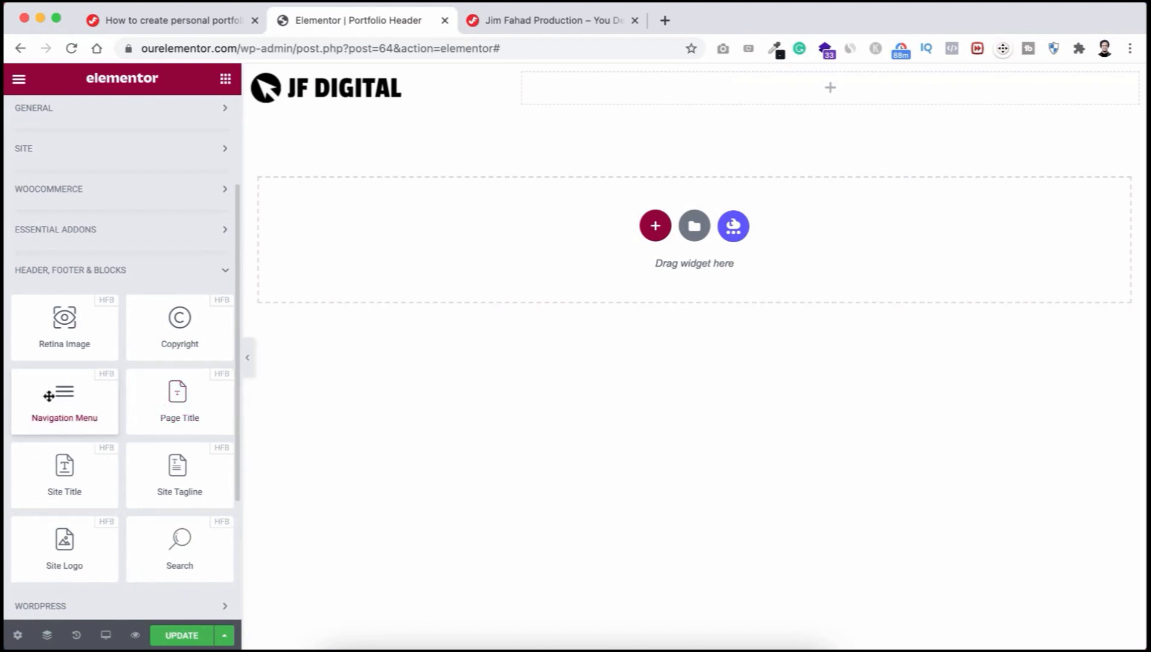
left_click_drag(49, 397, 750, 84)
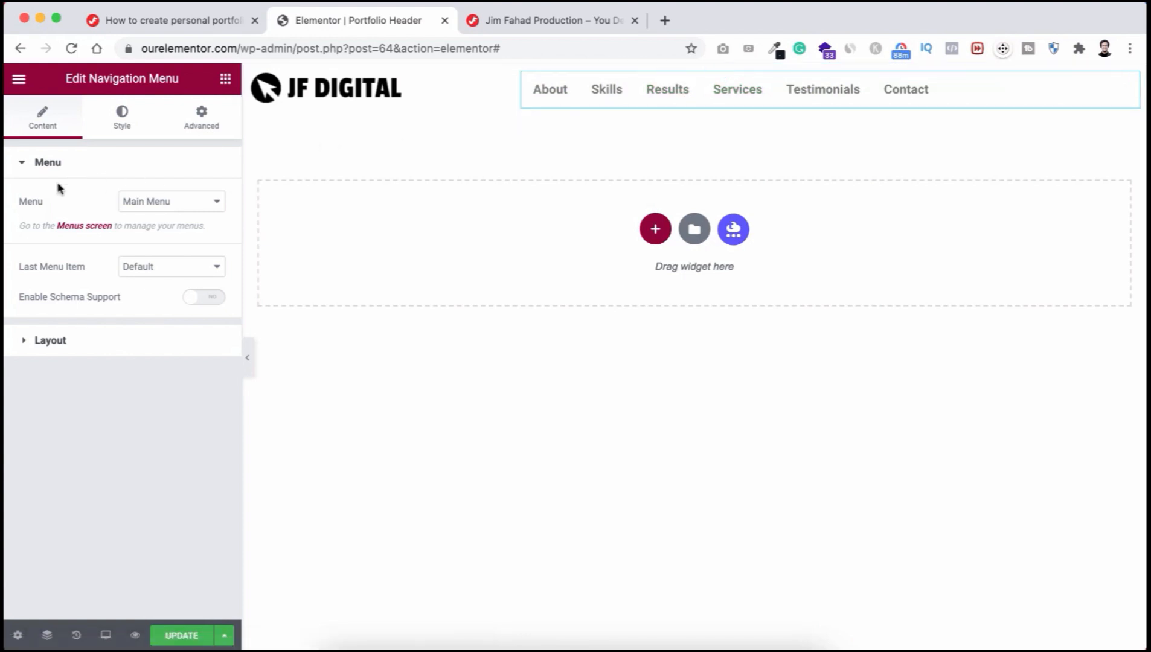
left_click(171, 206)
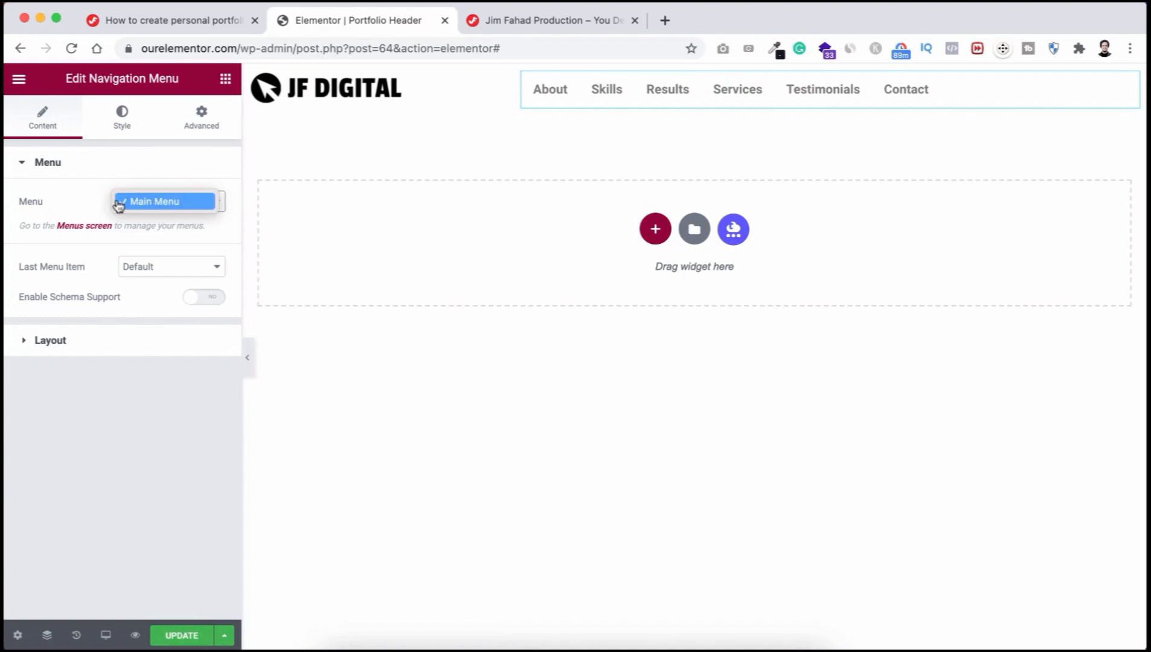
left_click(87, 204)
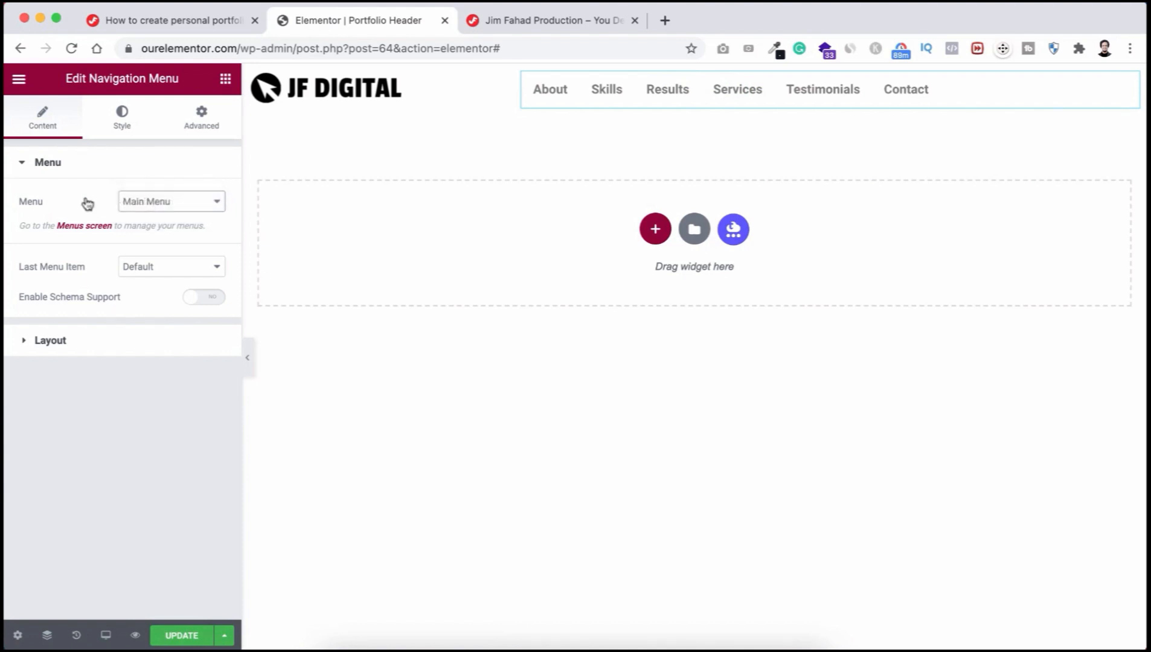
left_click(60, 342)
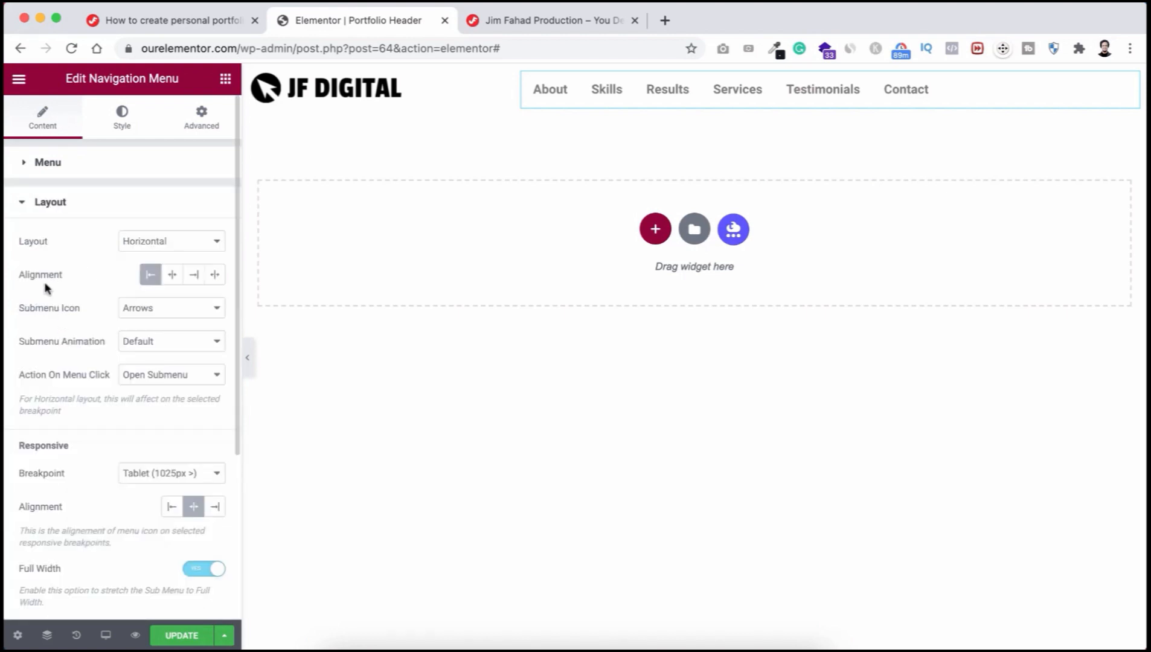
left_click(194, 276)
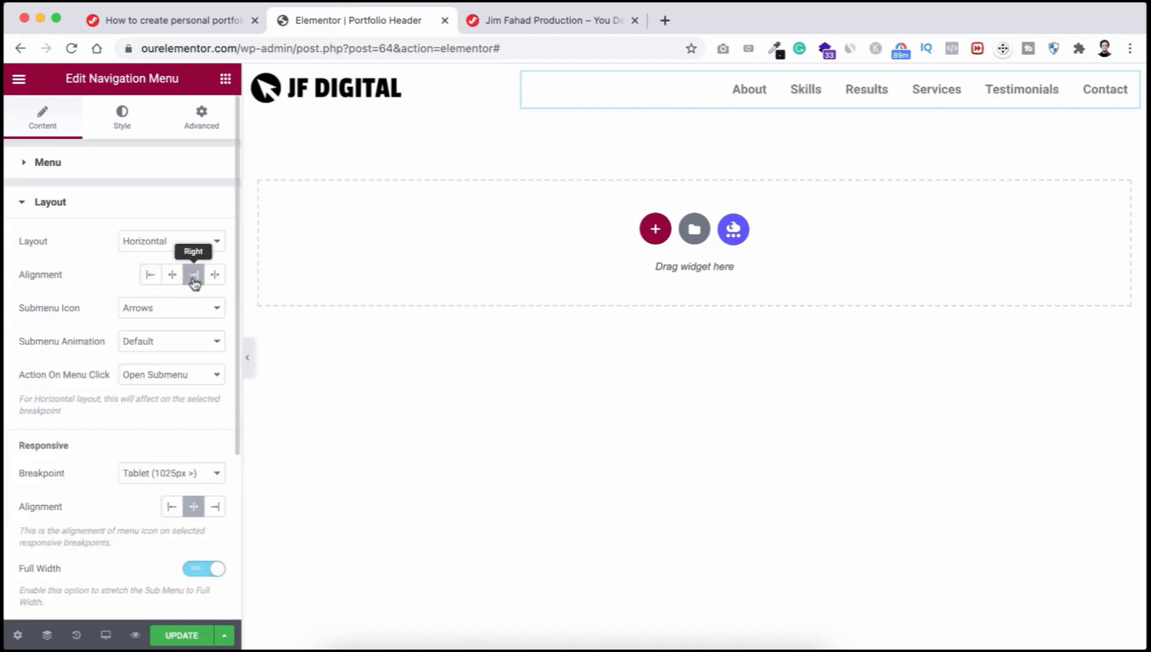
scroll(106, 452, "down", 3)
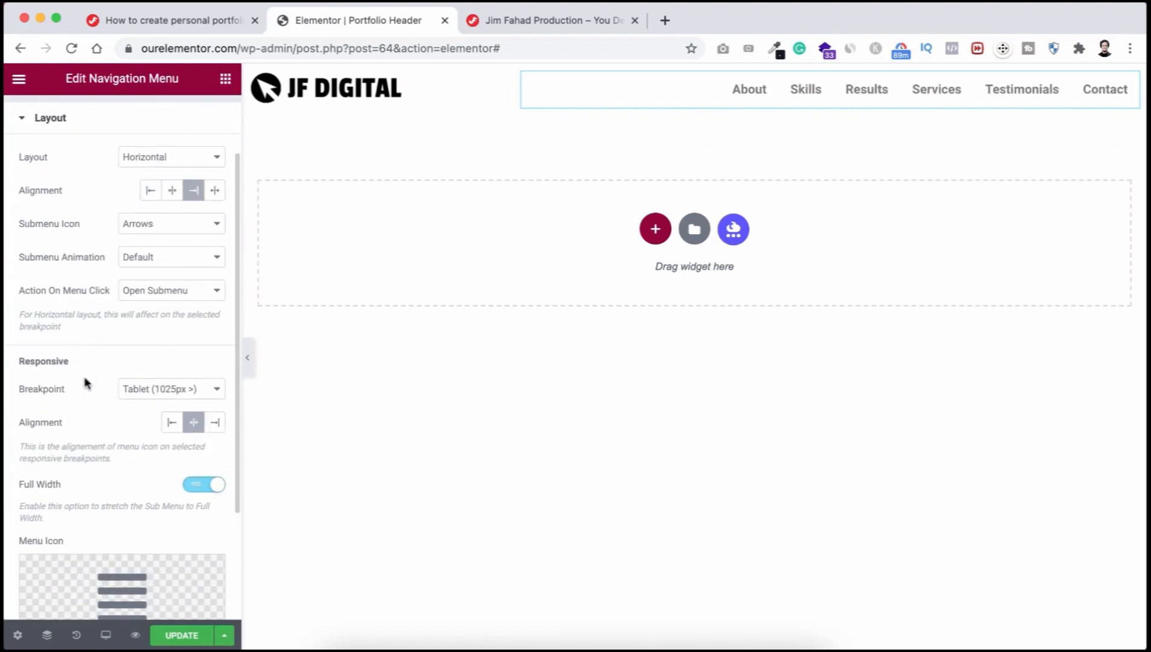
scroll(92, 310, "up", 3)
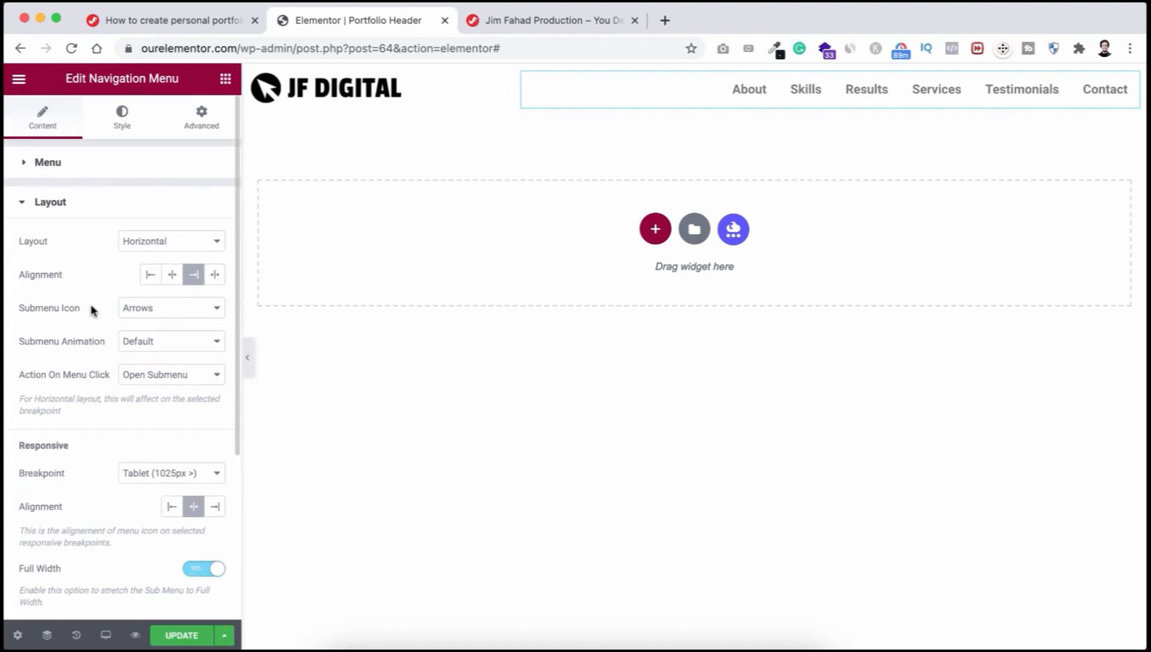
Step: Show the Navigation Menu widget's Style settings
left_click(125, 127)
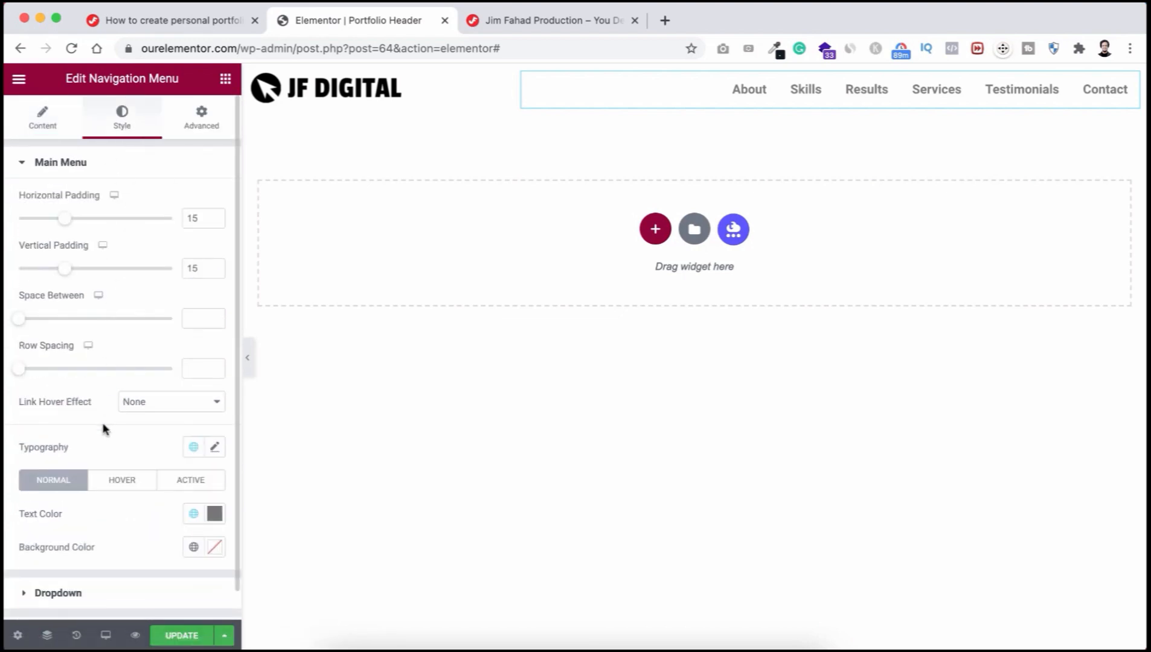
scroll(106, 430, "down", 1)
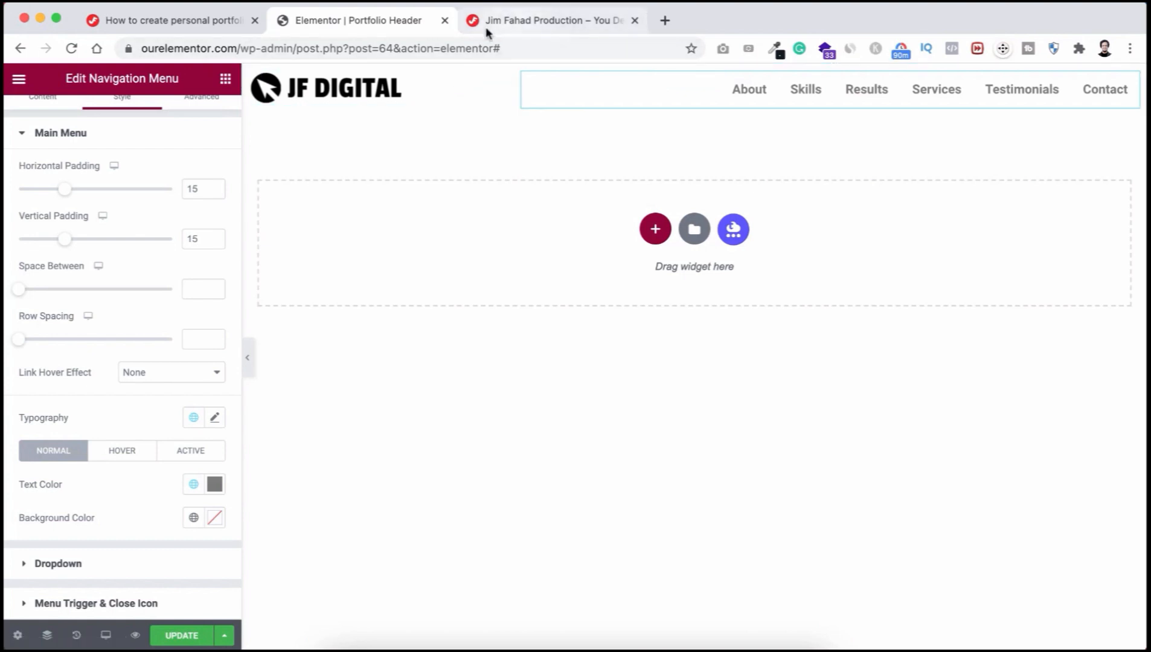
Step: Look over the live JF DIGITAL site's current header in its browser tab
left_click(533, 23)
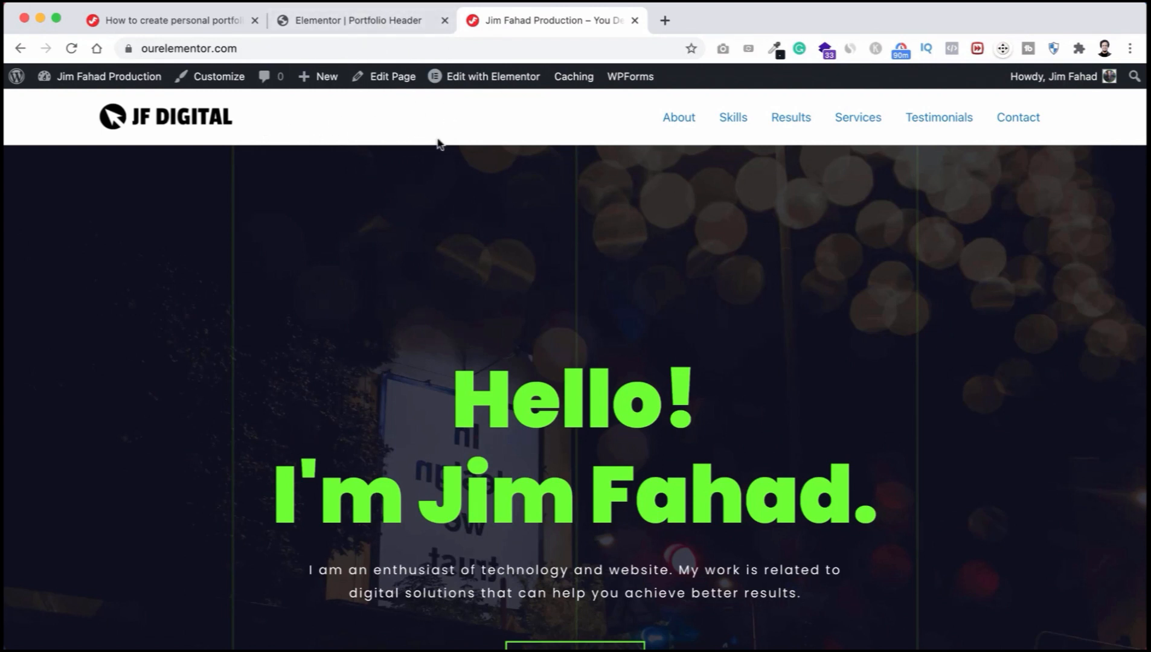
scroll(427, 136, "down", 1)
scroll(426, 136, "up", 1)
Step: Back in the editor, make the menu text colour light grey
left_click(393, 26)
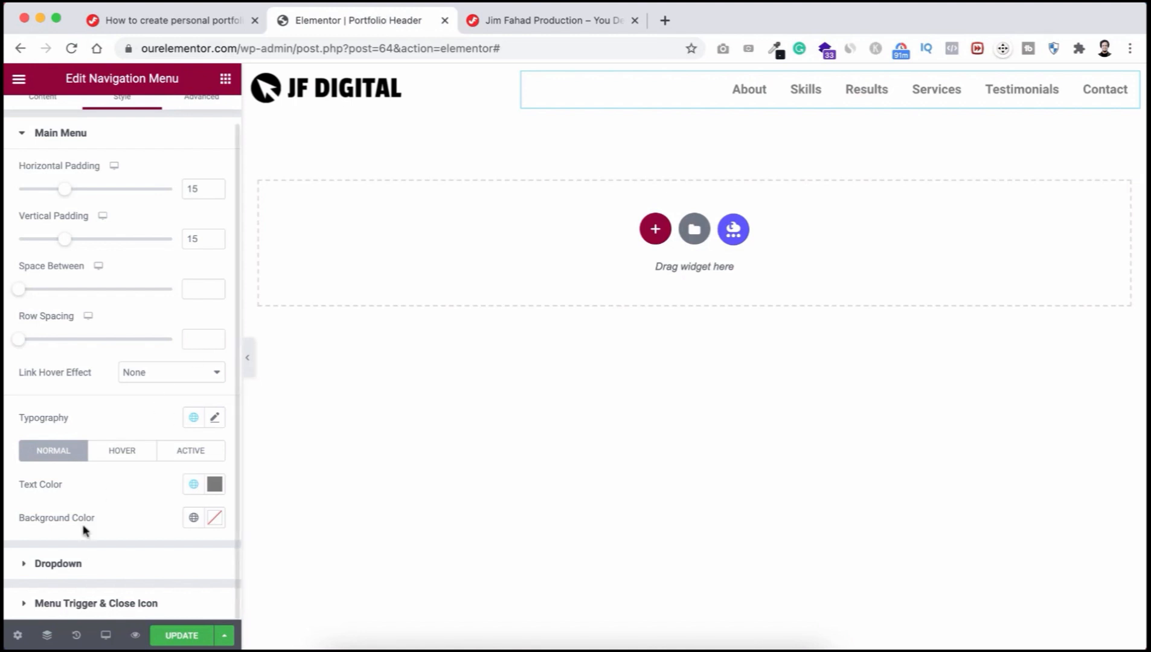
left_click(215, 486)
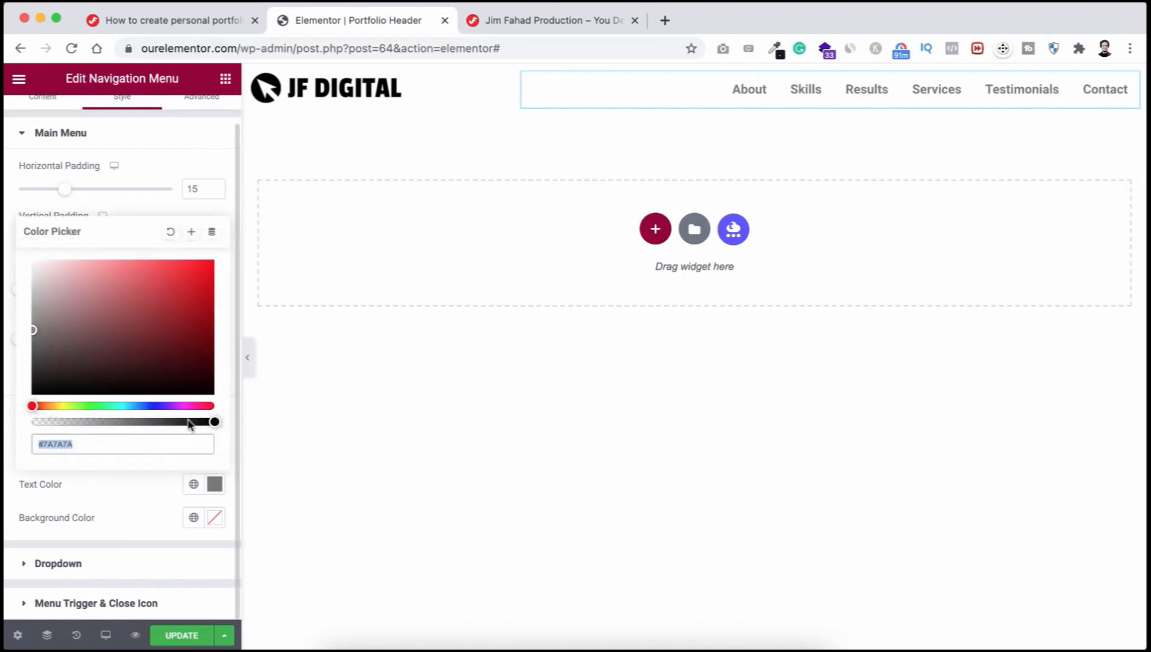
left_click_drag(83, 303, 34, 282)
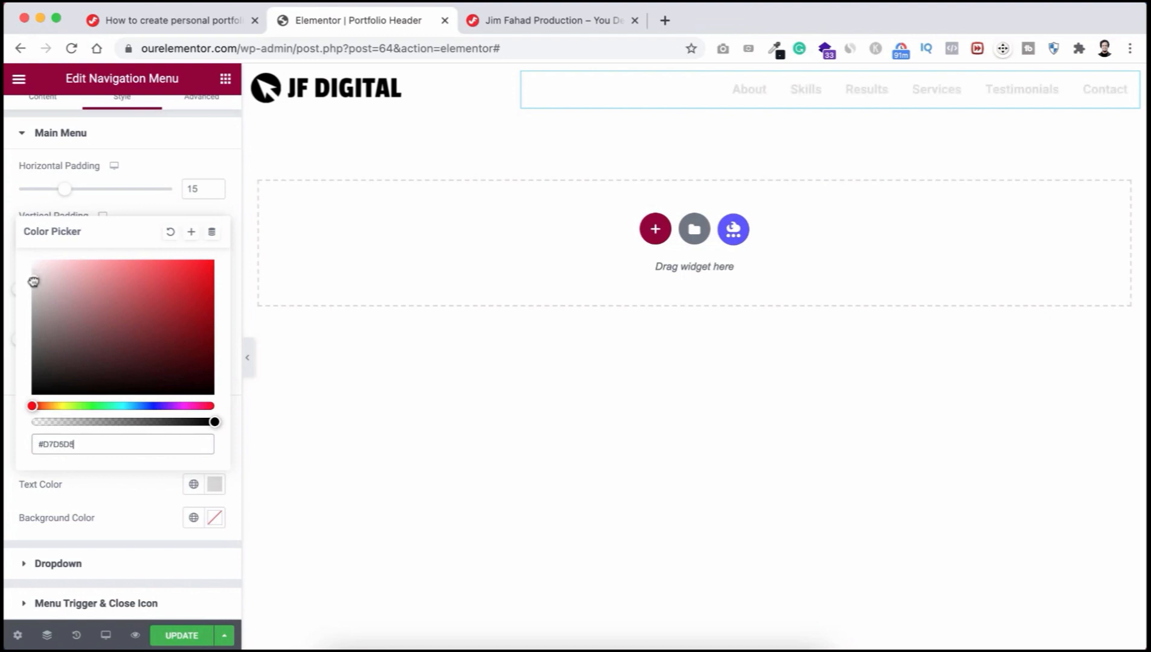
left_click(100, 483)
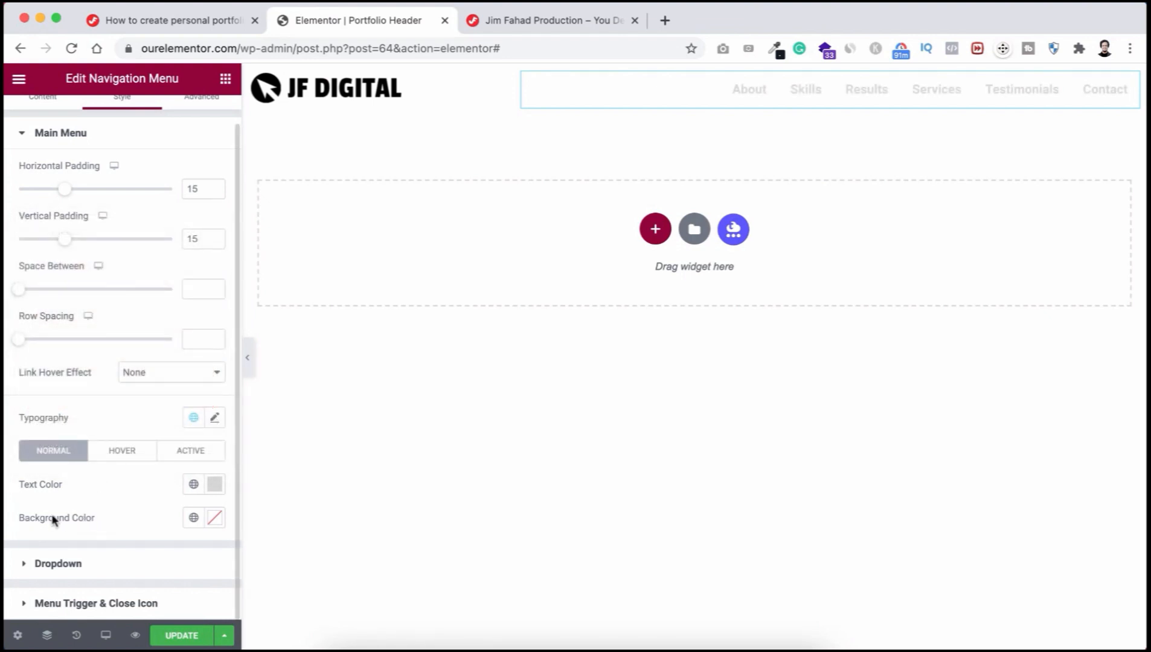
Step: Try a #65ff00 menu background, then remove it again
left_click(216, 520)
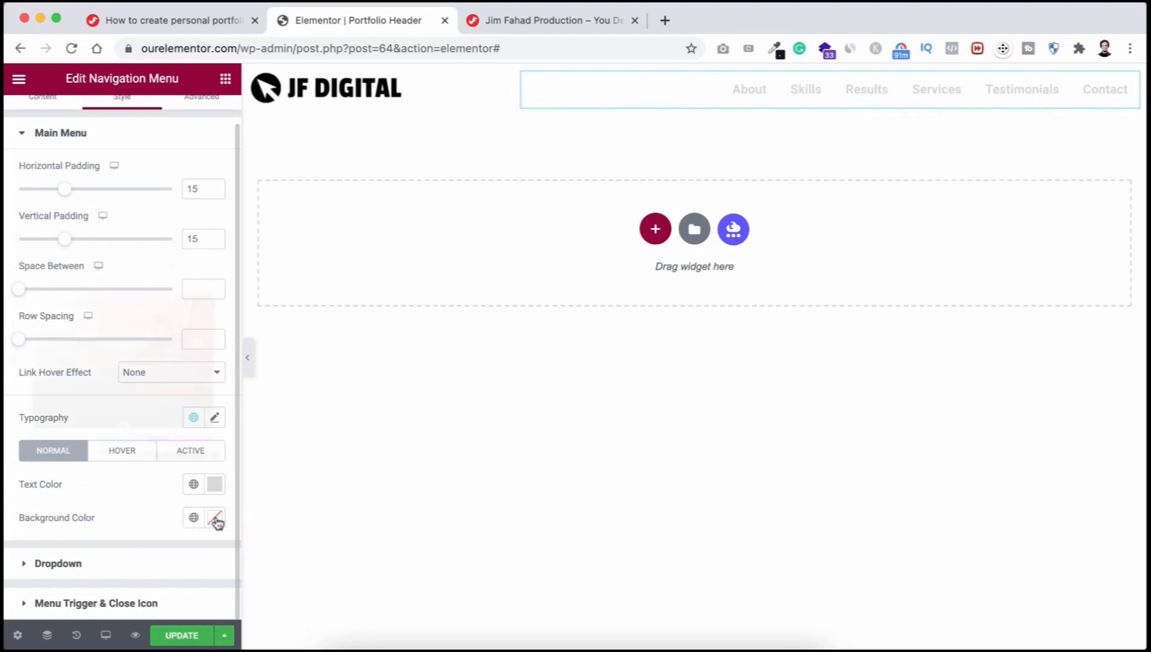
type("#")
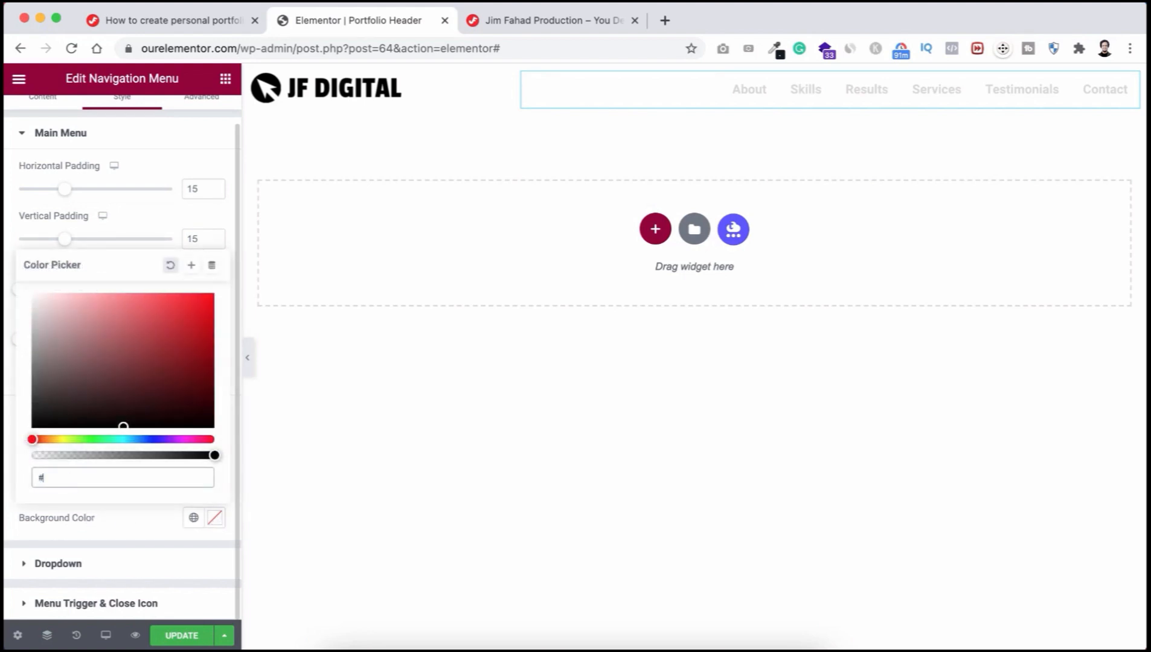
type("65ff00")
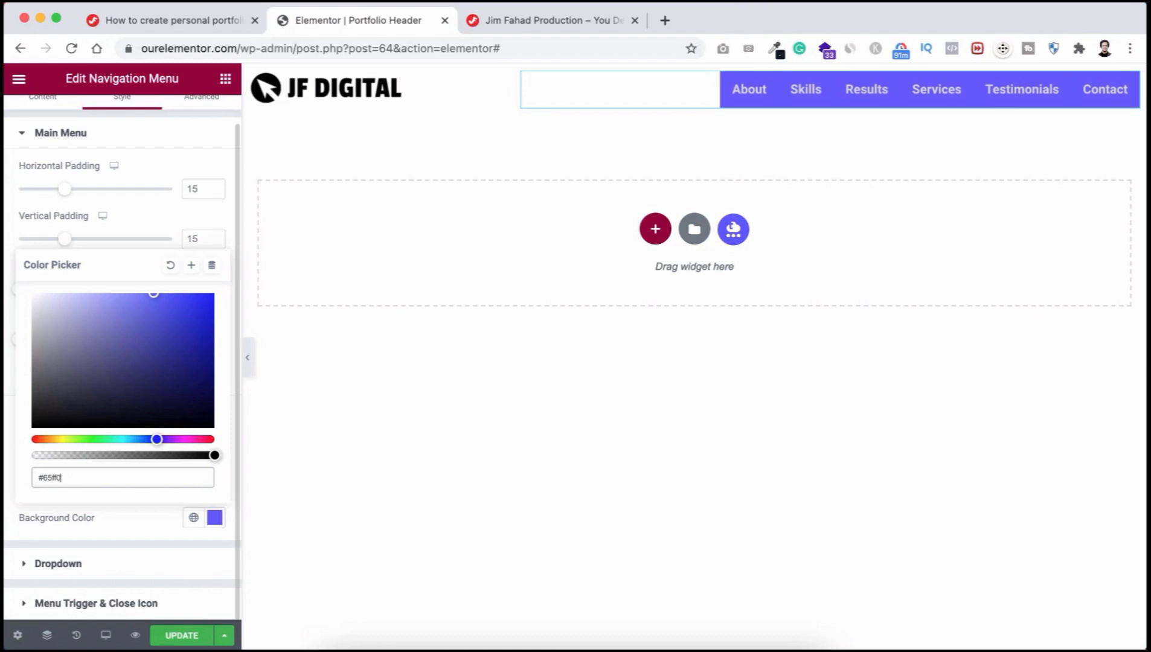
left_click(215, 520)
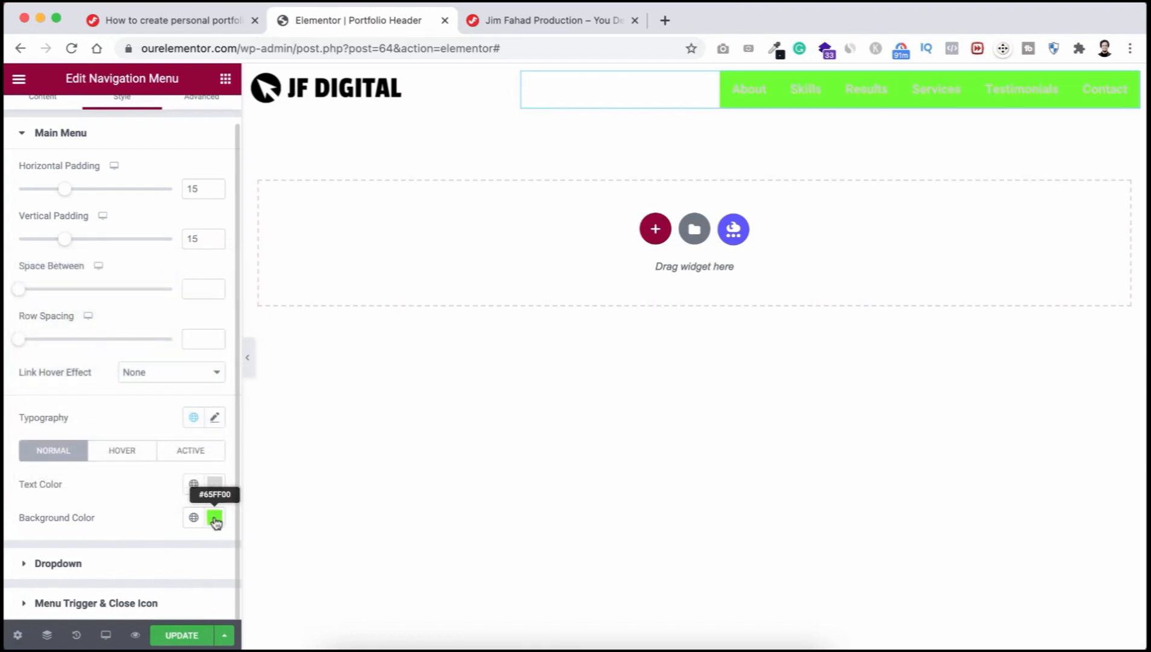
left_click(215, 519)
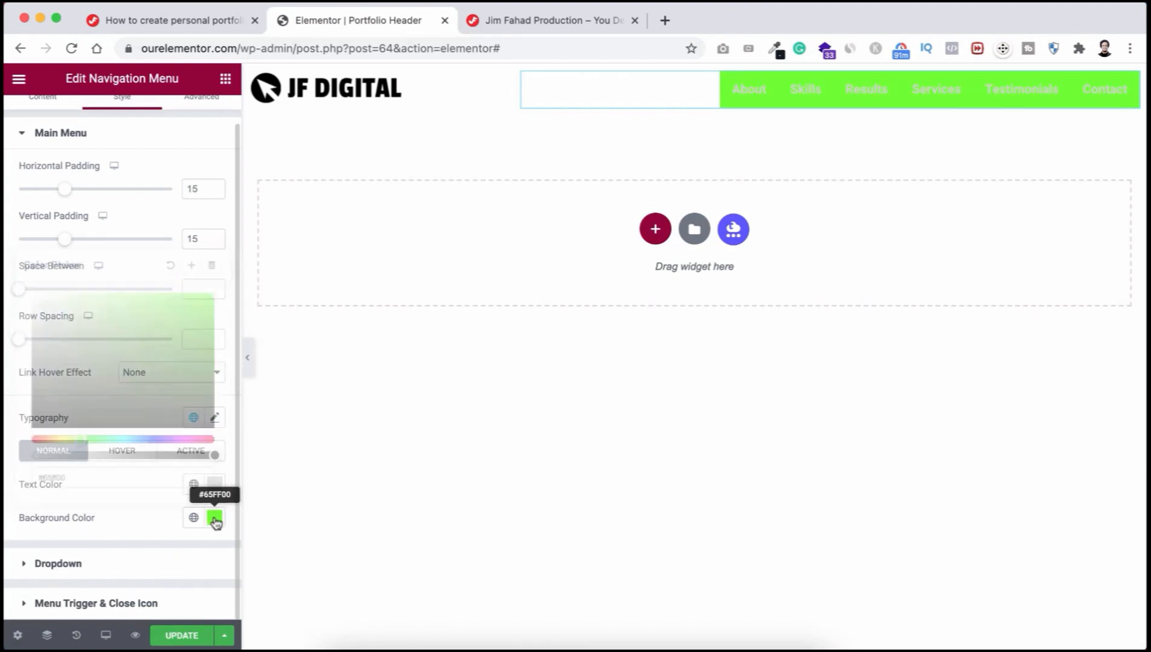
left_click(169, 267)
left_click(145, 530)
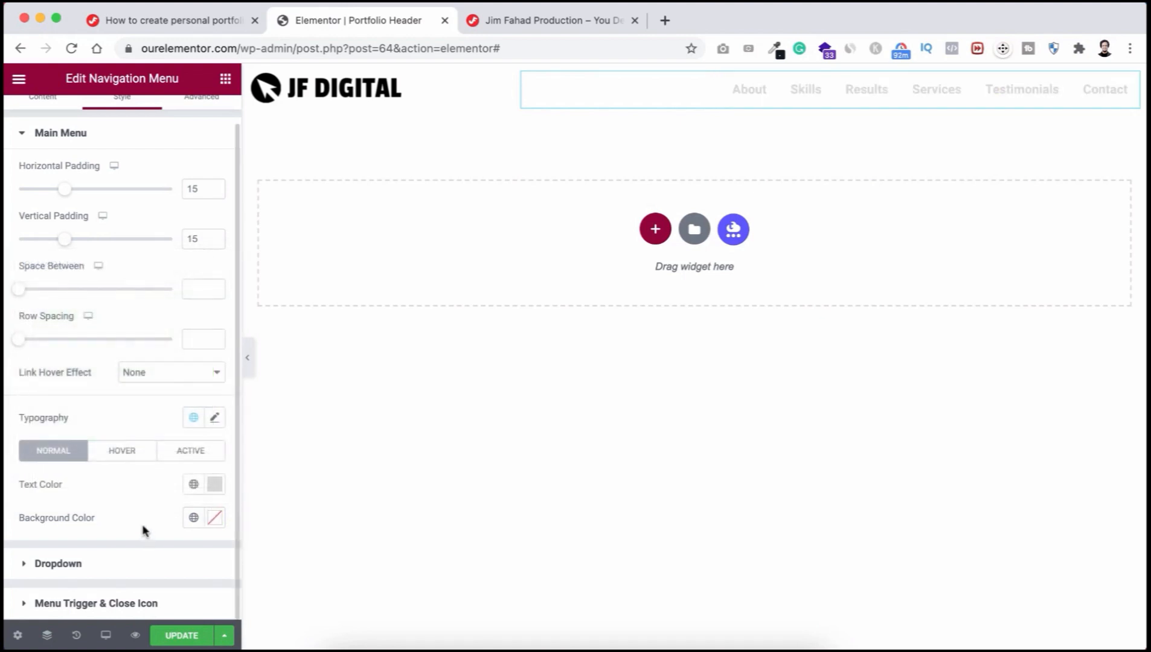
Step: Set the menu's hover text colour to #65ff00
left_click(124, 457)
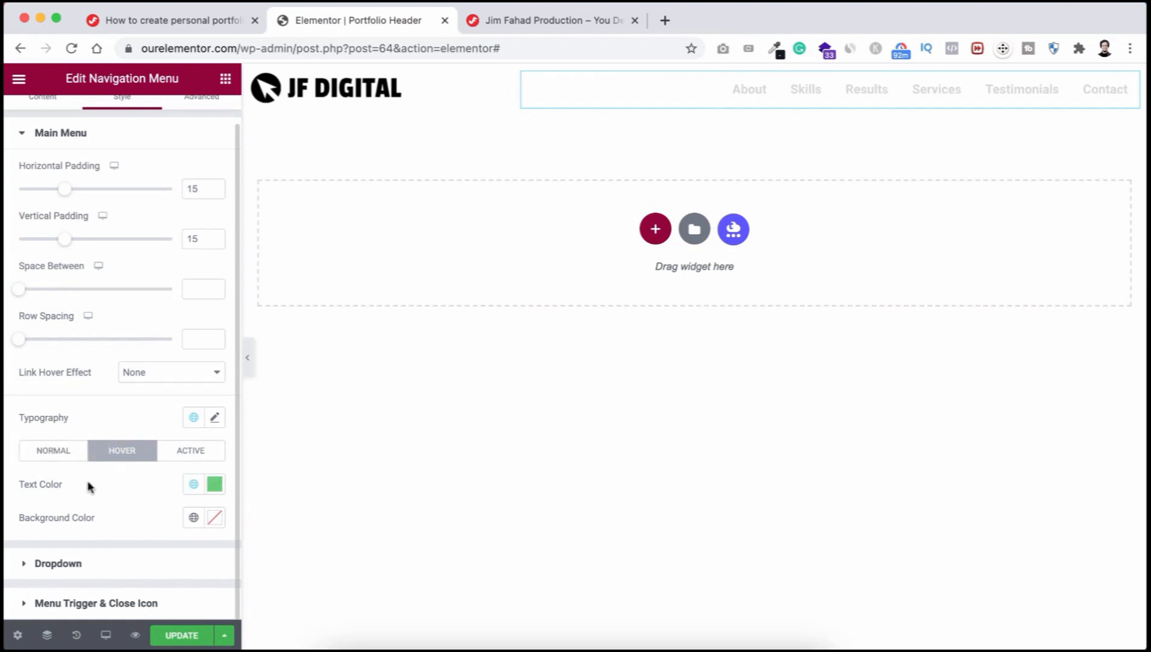
left_click(215, 484)
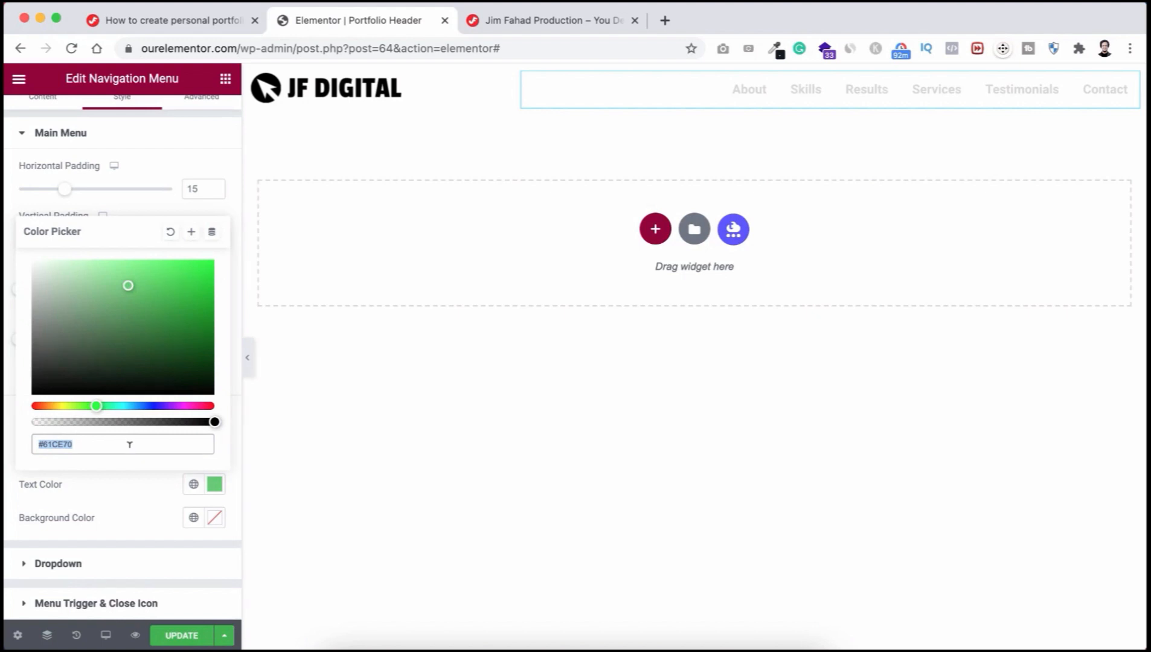
type("#65ff00")
left_click(113, 490)
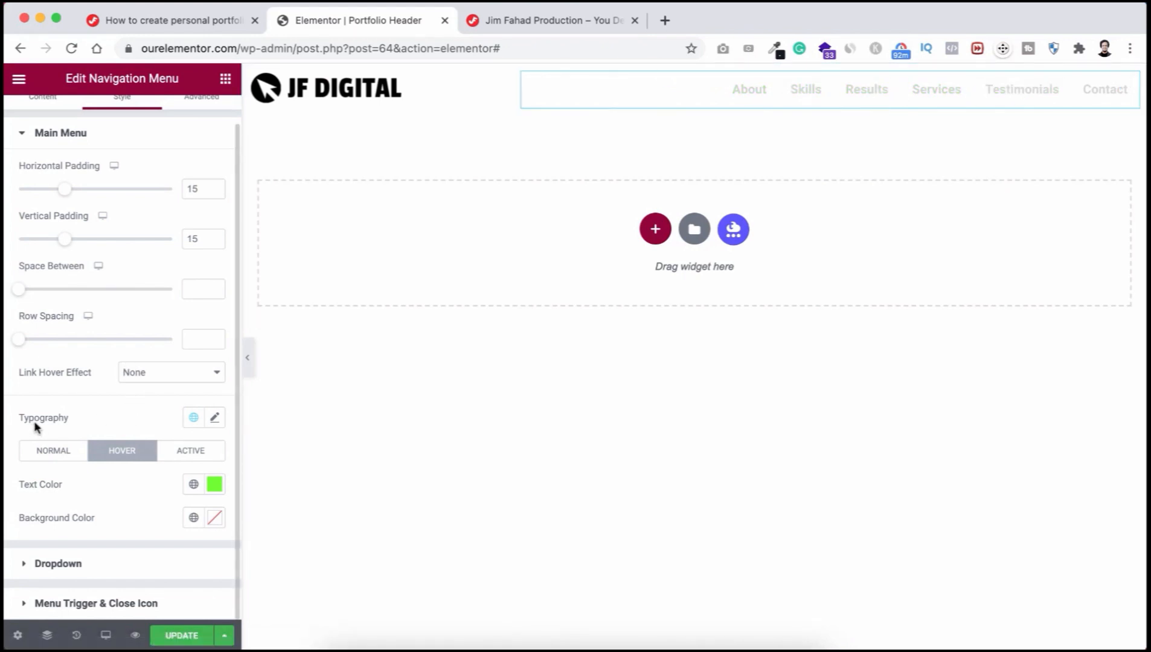
Step: Change the menu typography to Poppins at weight 700
left_click(216, 419)
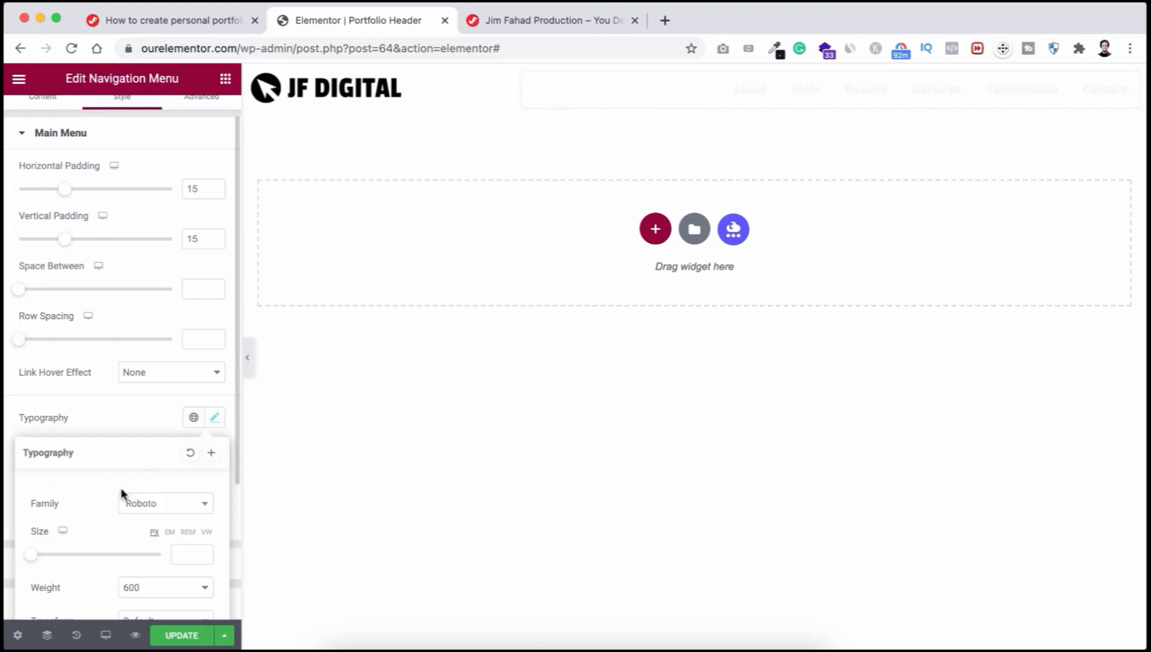
scroll(125, 496, "down", 3)
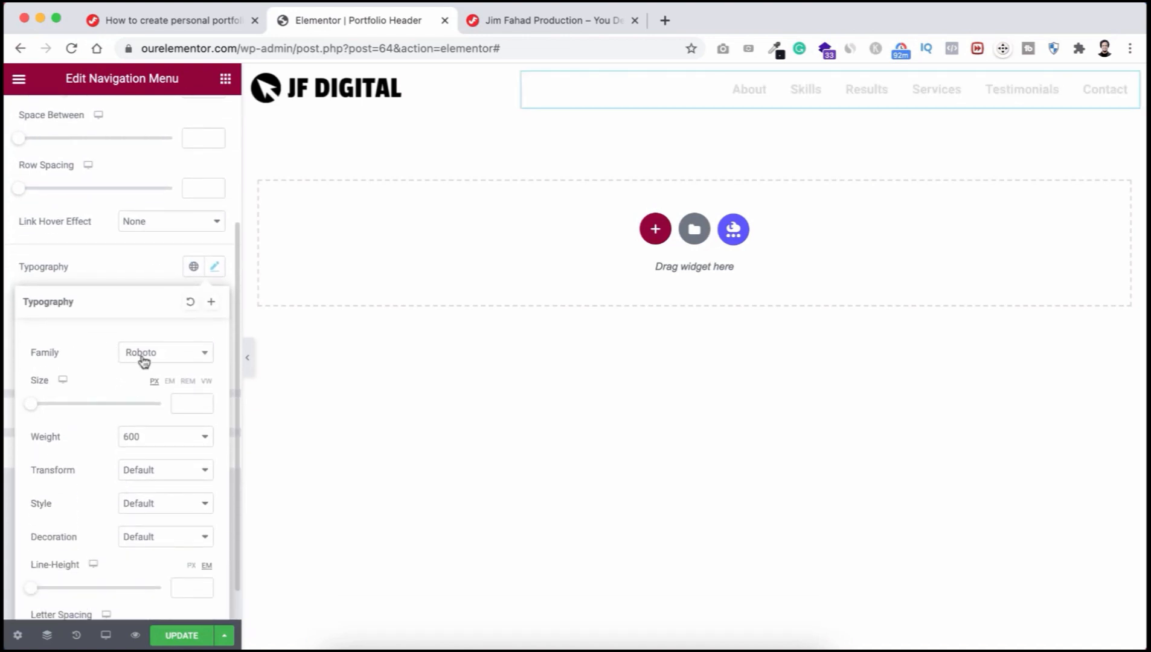
left_click(128, 360)
type("pop")
left_click(128, 417)
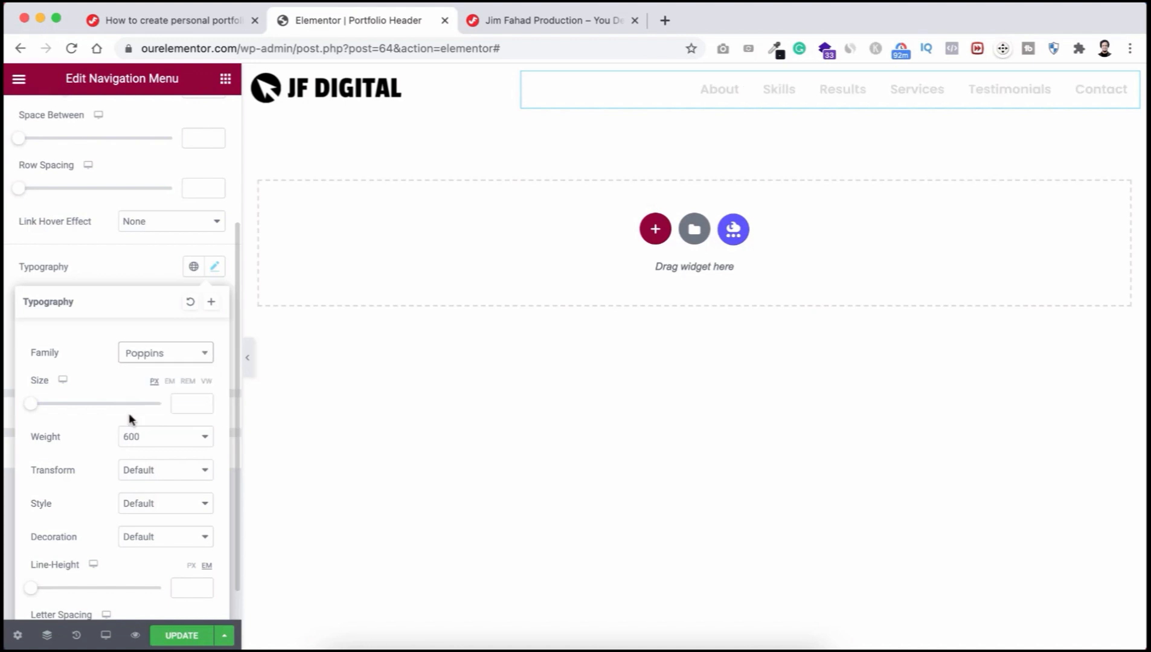
left_click(141, 445)
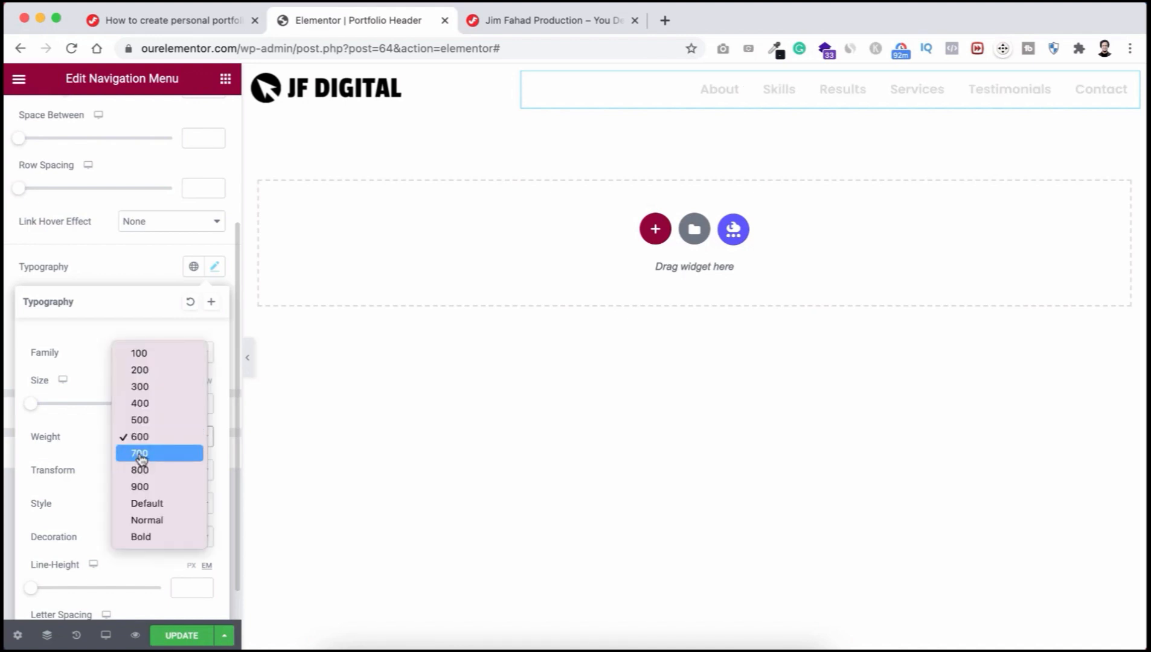
left_click(140, 454)
left_click(144, 272)
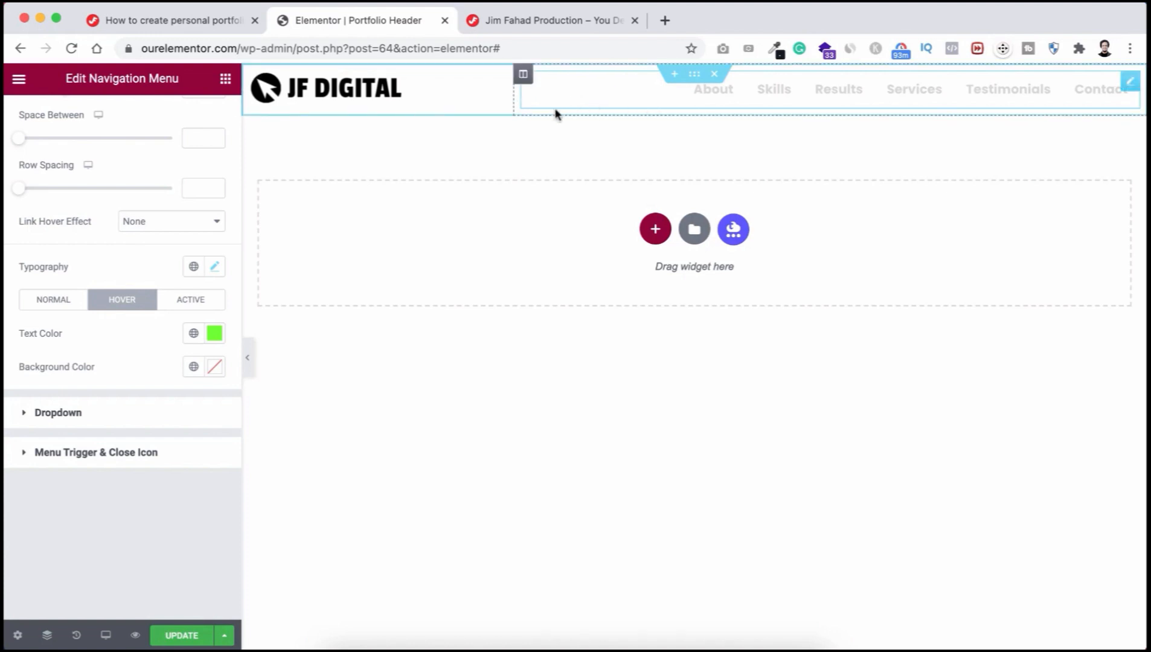
Step: Set the header section's height to Min Height, with the minimum reduced to 100 px
left_click(694, 74)
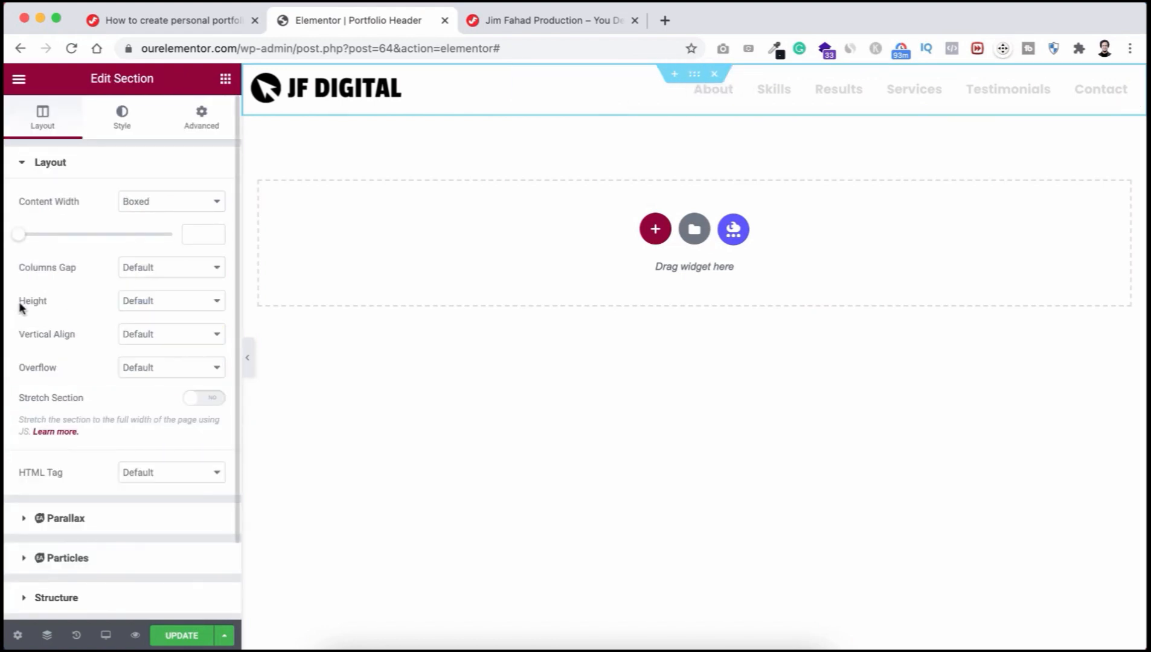
left_click(159, 304)
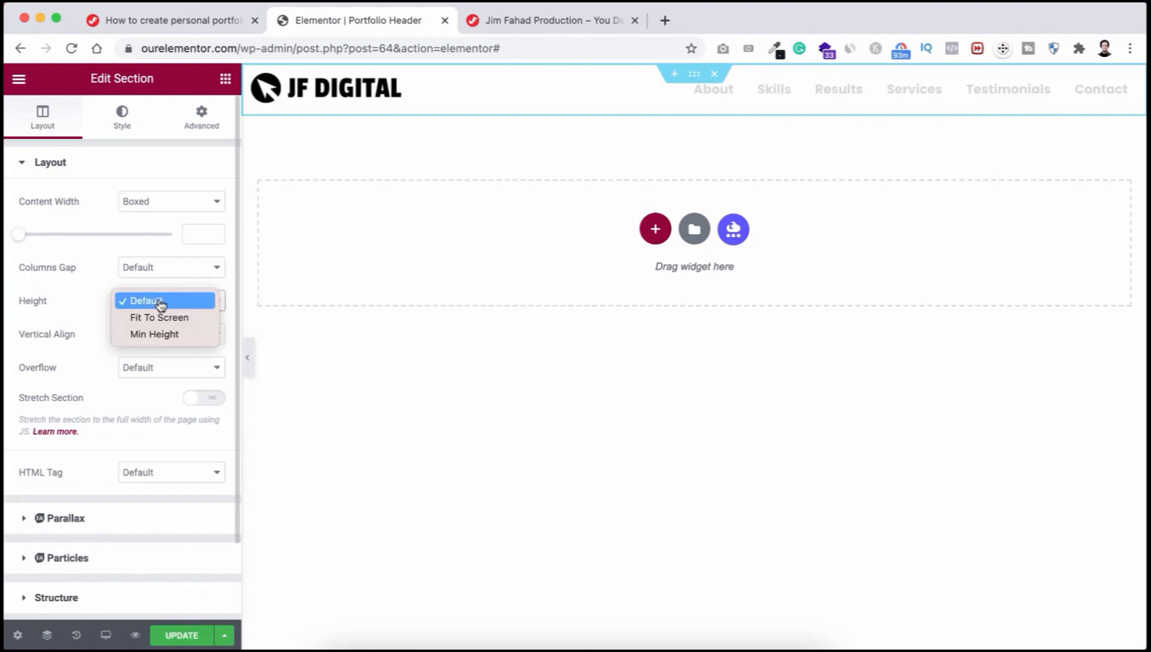
left_click(154, 334)
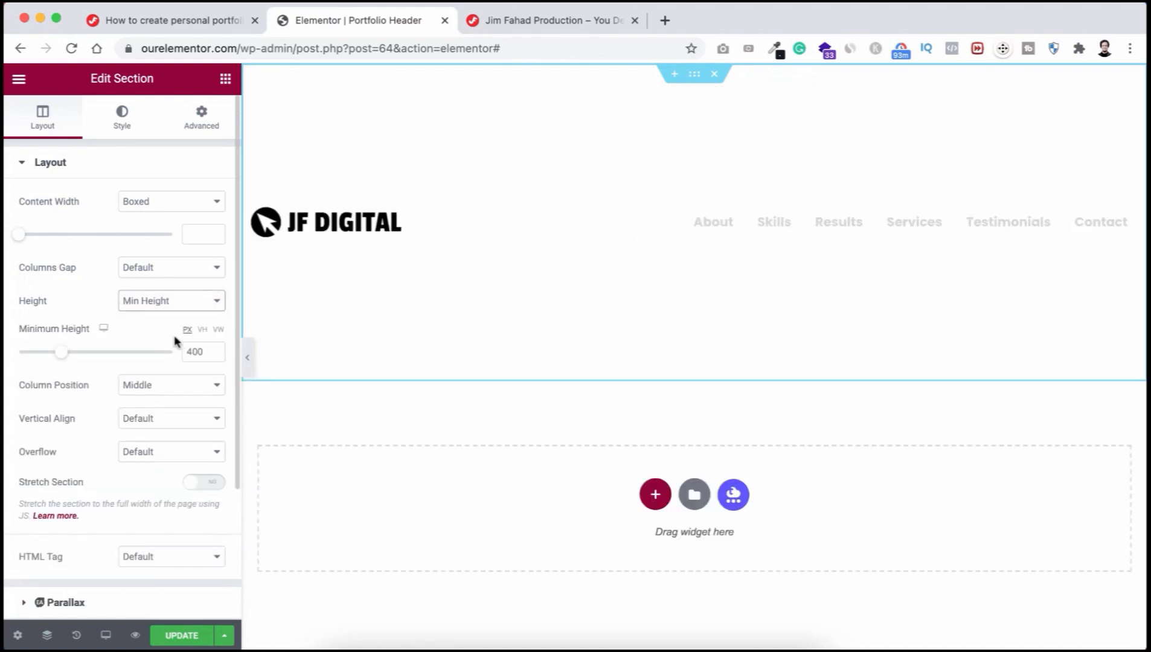
left_click_drag(195, 343, 179, 352)
type("1")
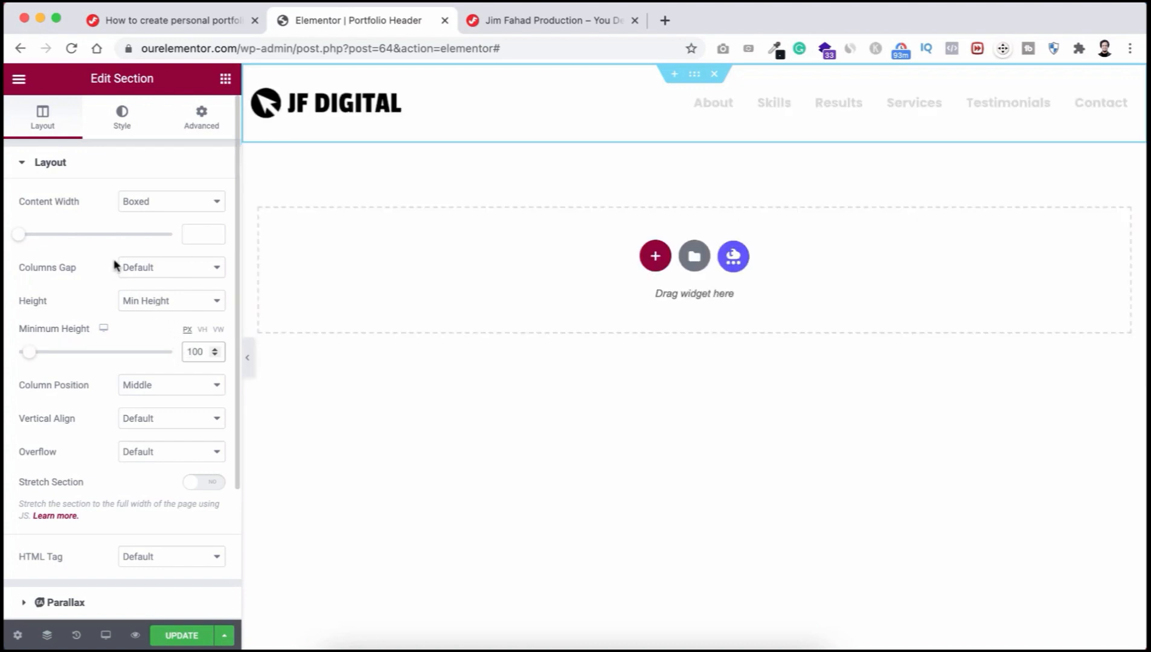
left_click(204, 126)
Step: Unlink the section margins and give the header section a -100 px bottom margin
left_click(205, 218)
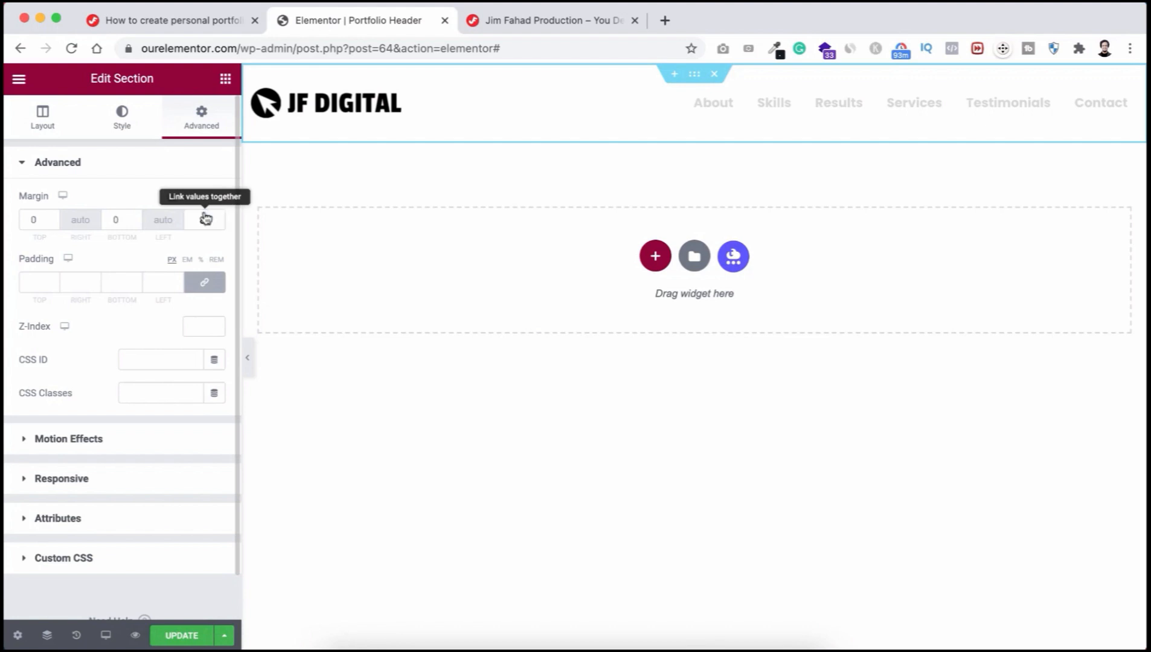
left_click(137, 222)
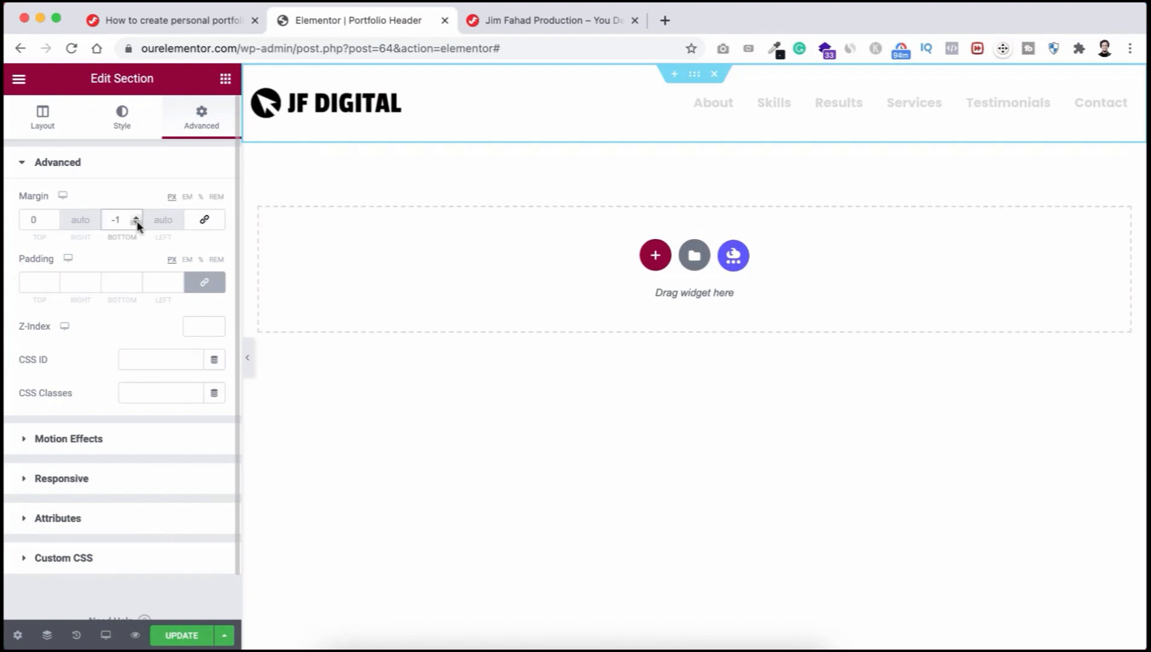
type("00")
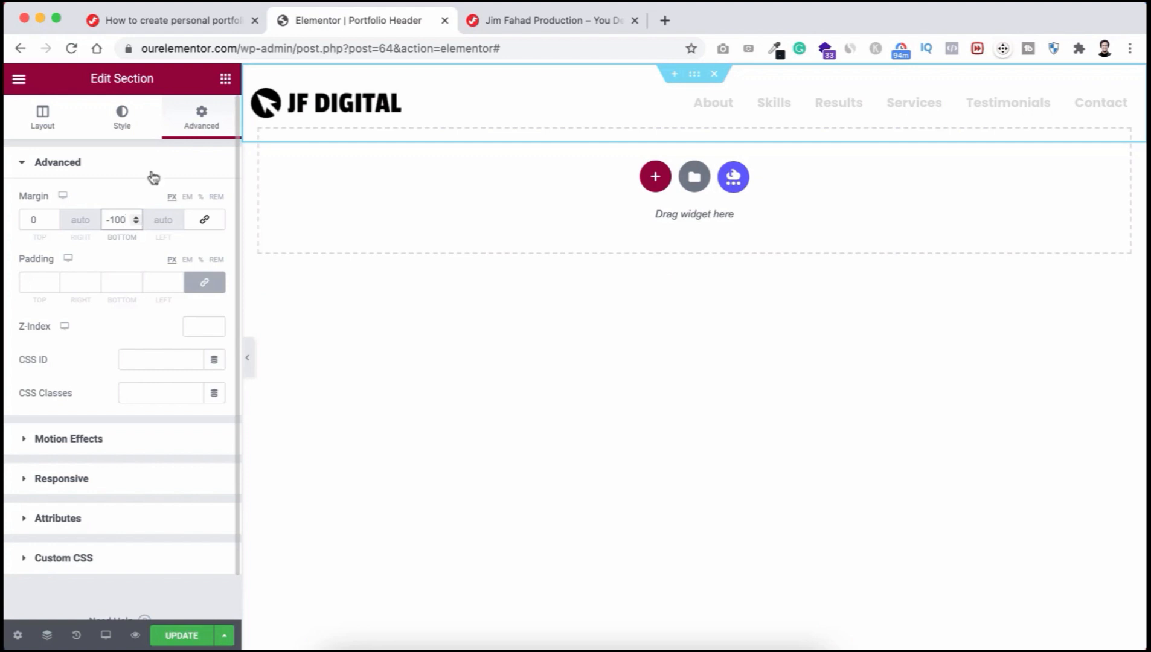
left_click(48, 121)
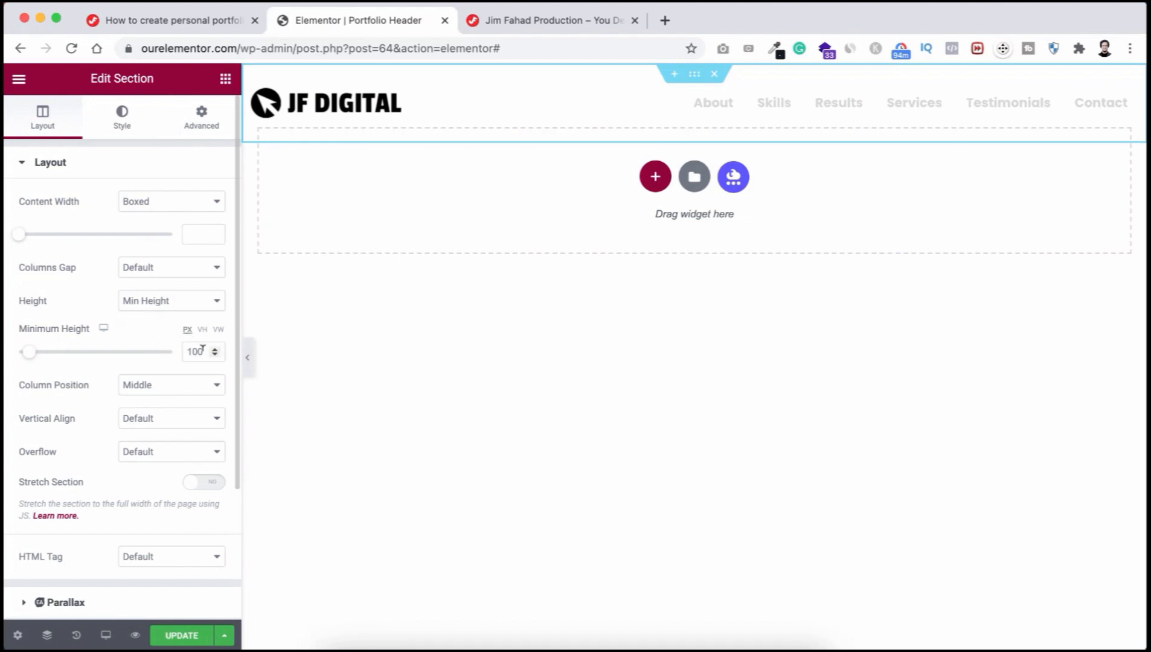
left_click(201, 116)
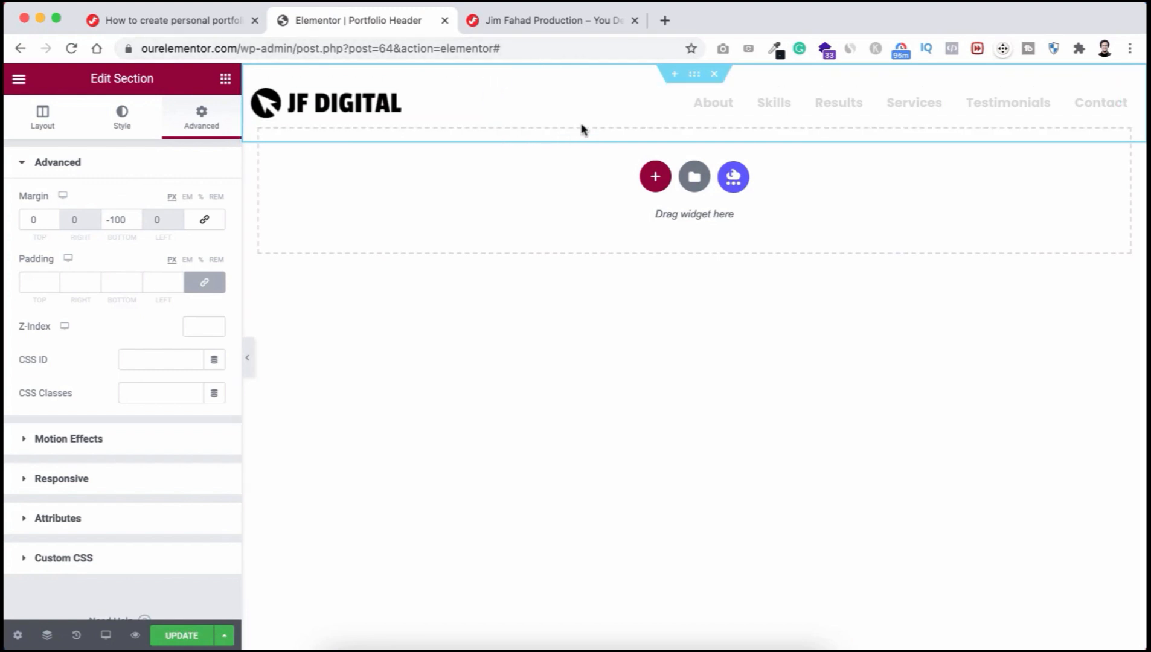
Step: Give the section a Classic background with its colour alpha at zero, fully transparent
left_click(124, 124)
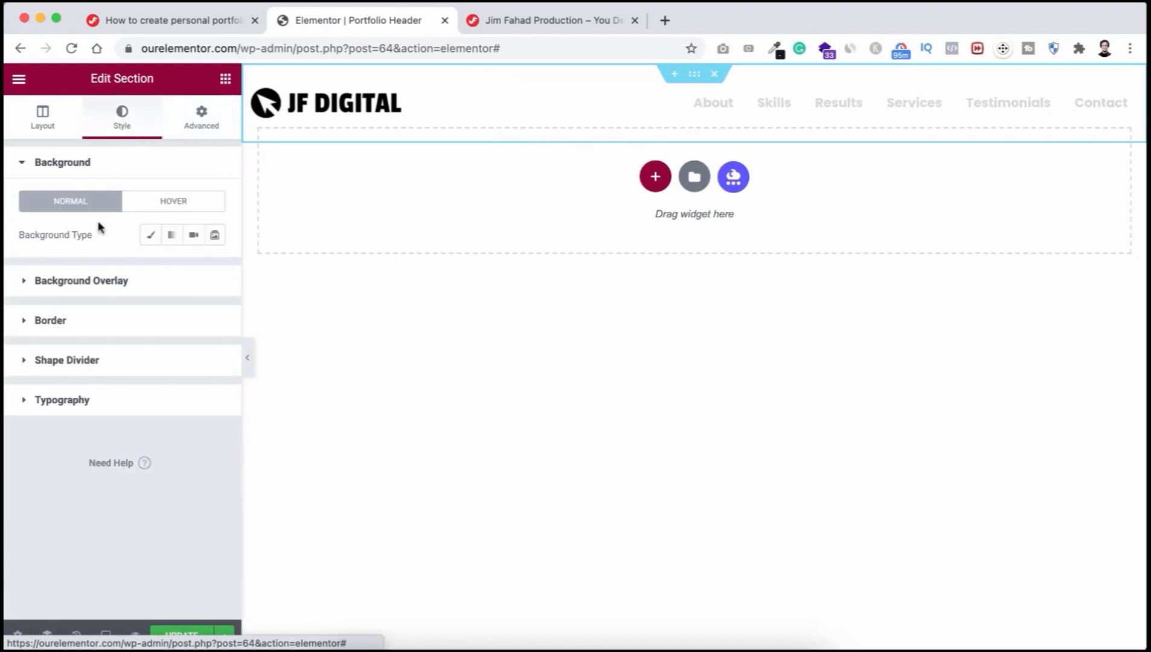
left_click(151, 236)
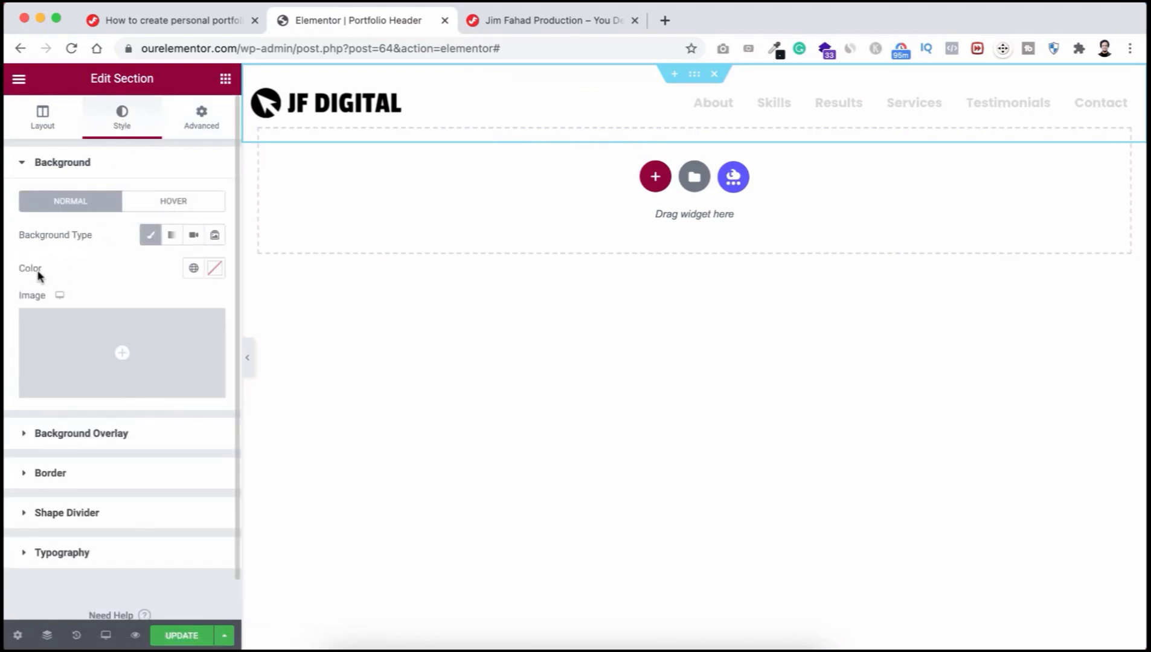
left_click(216, 268)
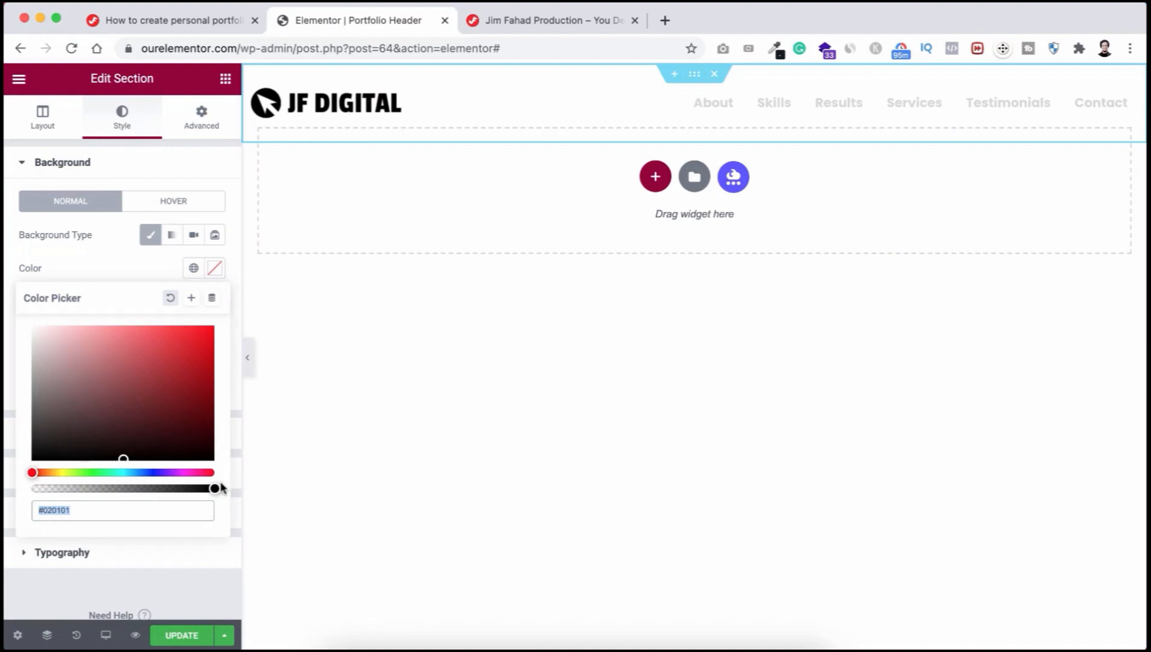
left_click_drag(214, 488, 23, 489)
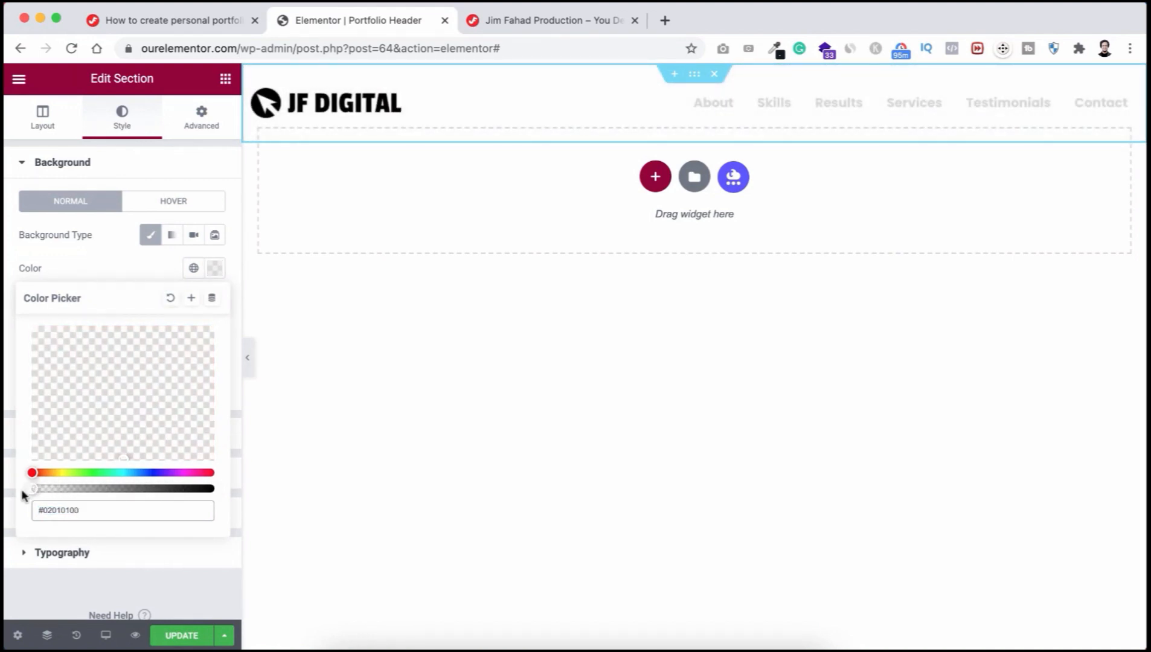
left_click(100, 255)
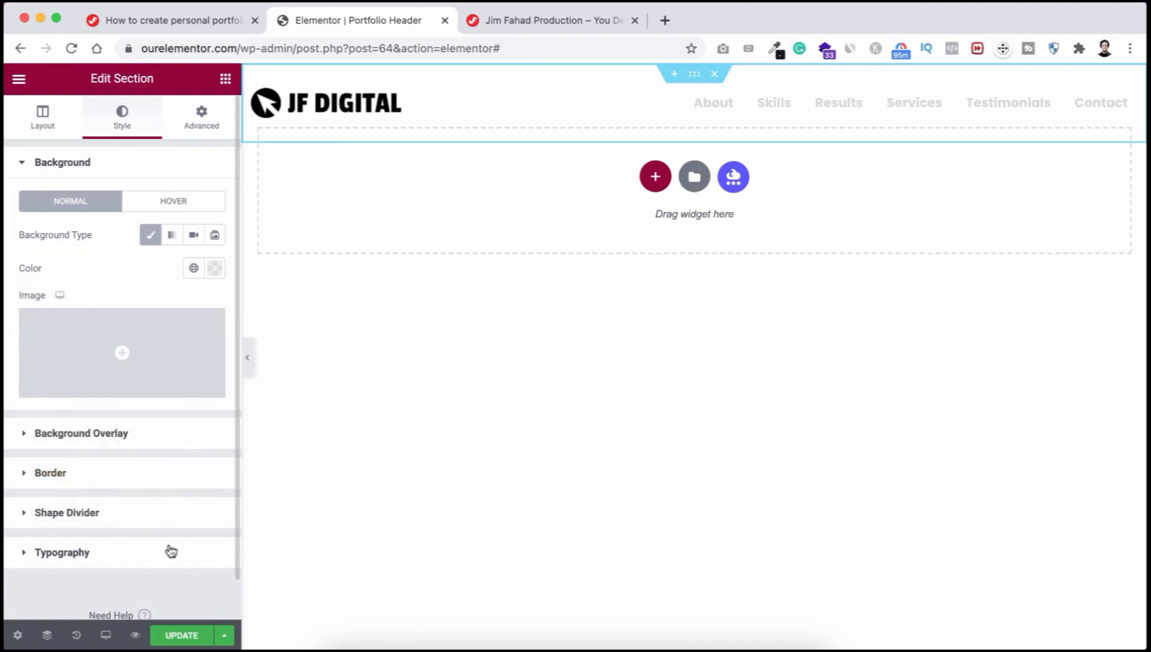
Step: Save the header template with UPDATE and reload the live site
left_click(183, 638)
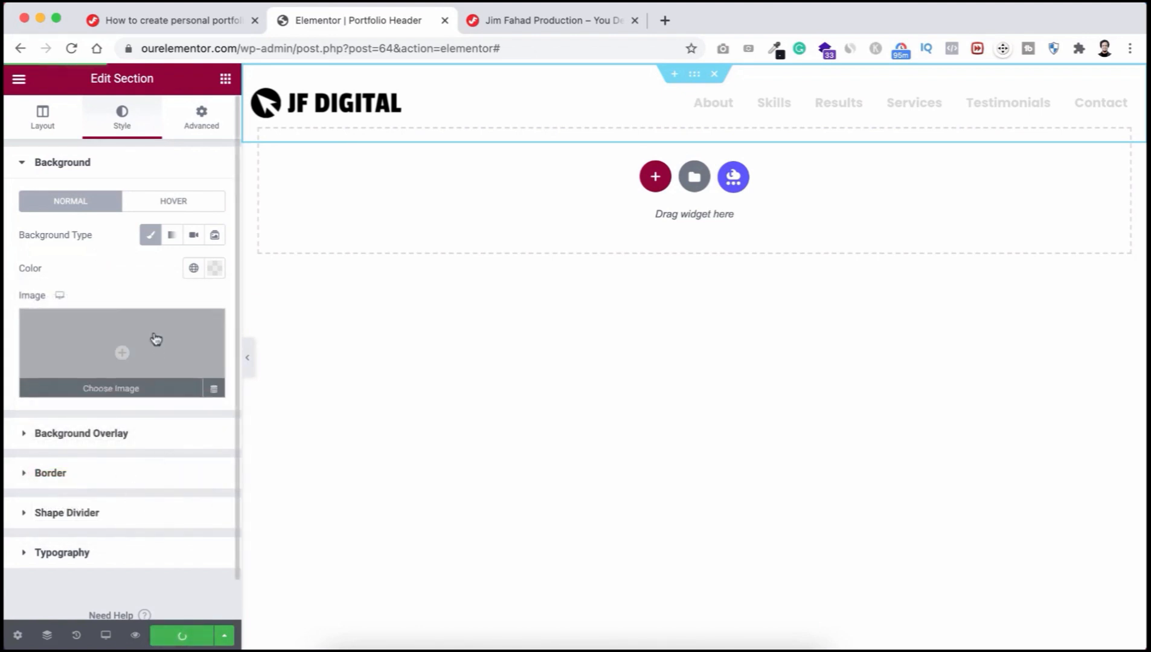
left_click(498, 26)
key("super+r")
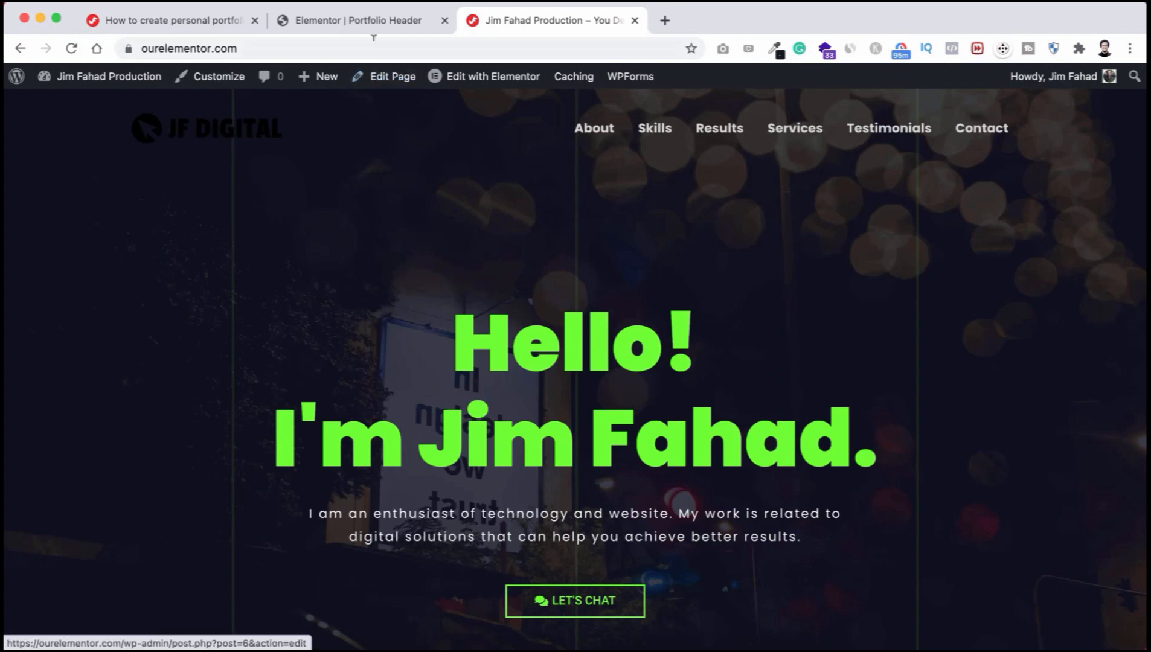
Step: Go back to the Elementor Portfolio Header editor after viewing the overlaid header
left_click(355, 21)
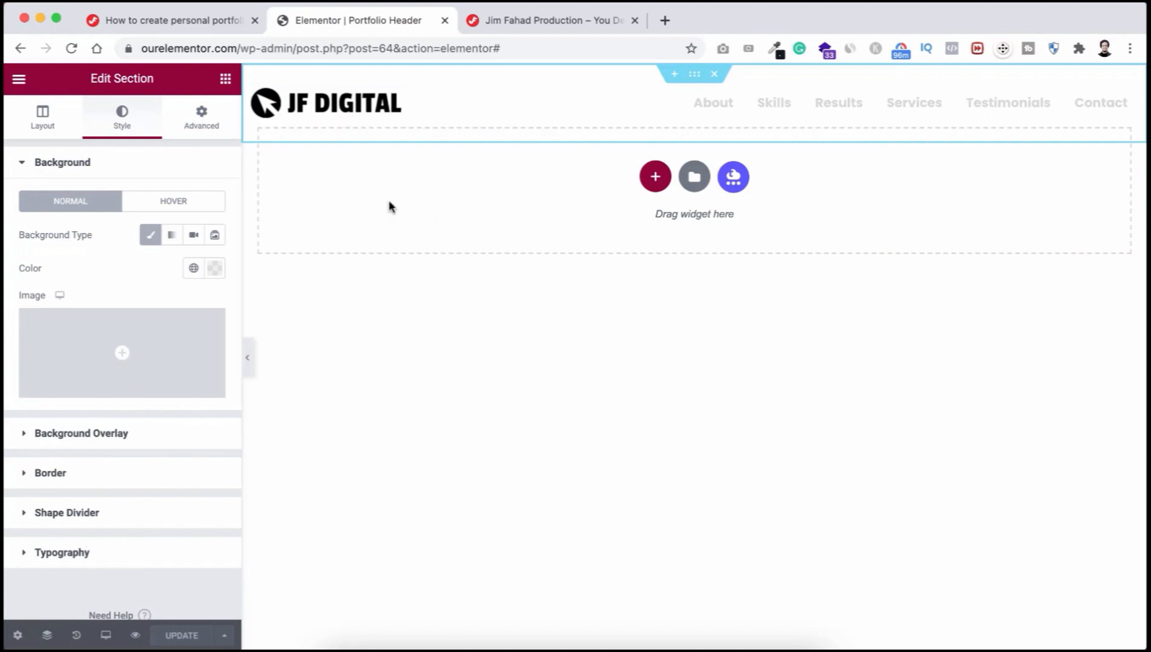
Step: In tablet preview, set the JF DIGITAL logo's maximum width to 85%
left_click(106, 634)
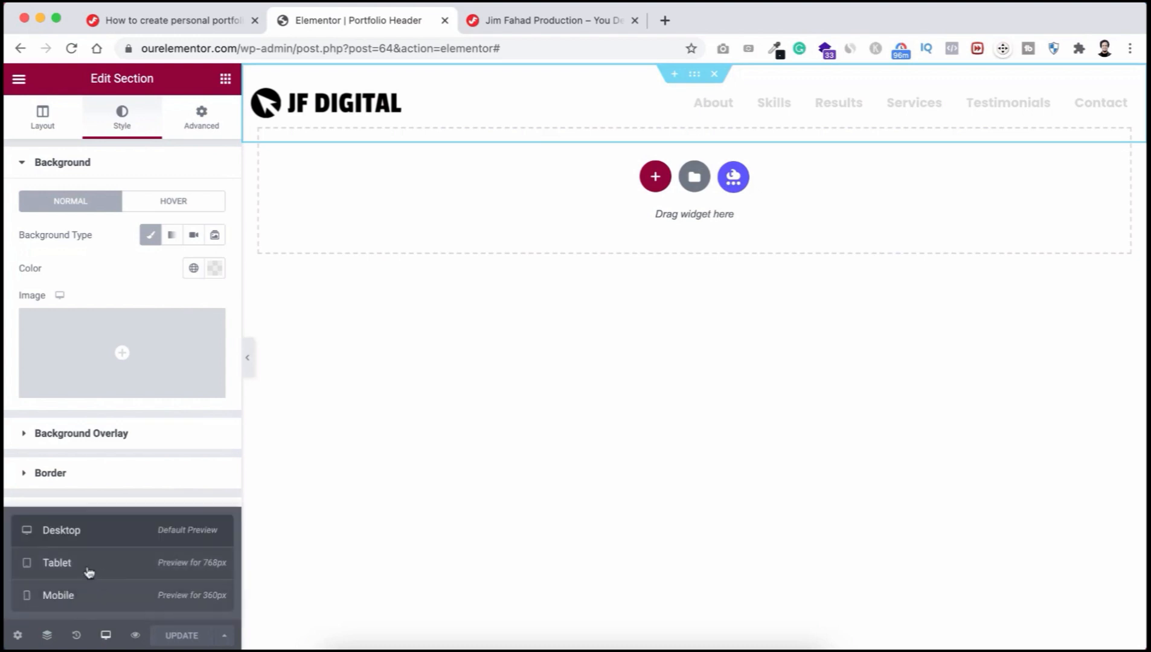
left_click(115, 568)
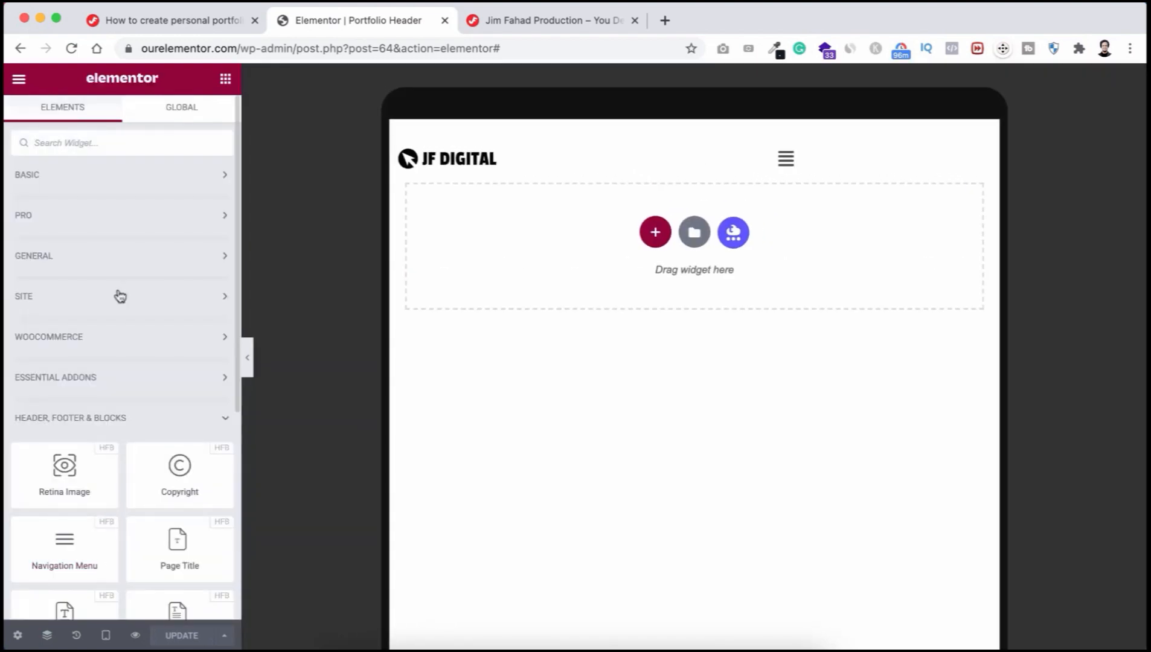
left_click(518, 160)
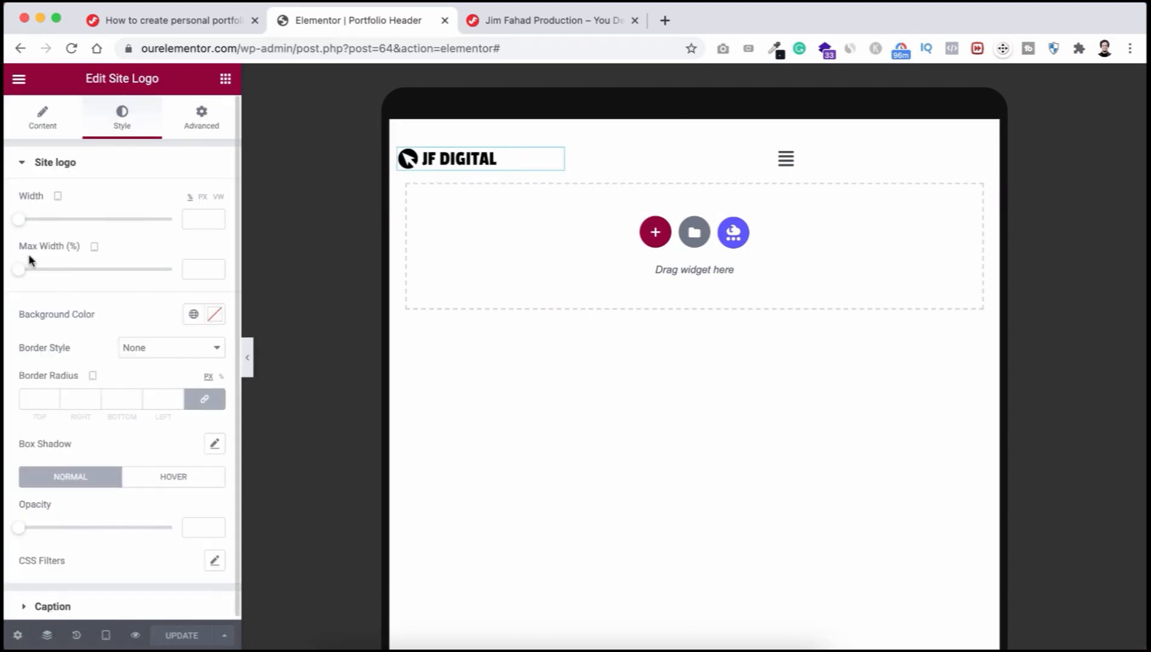
left_click(192, 264)
type("85")
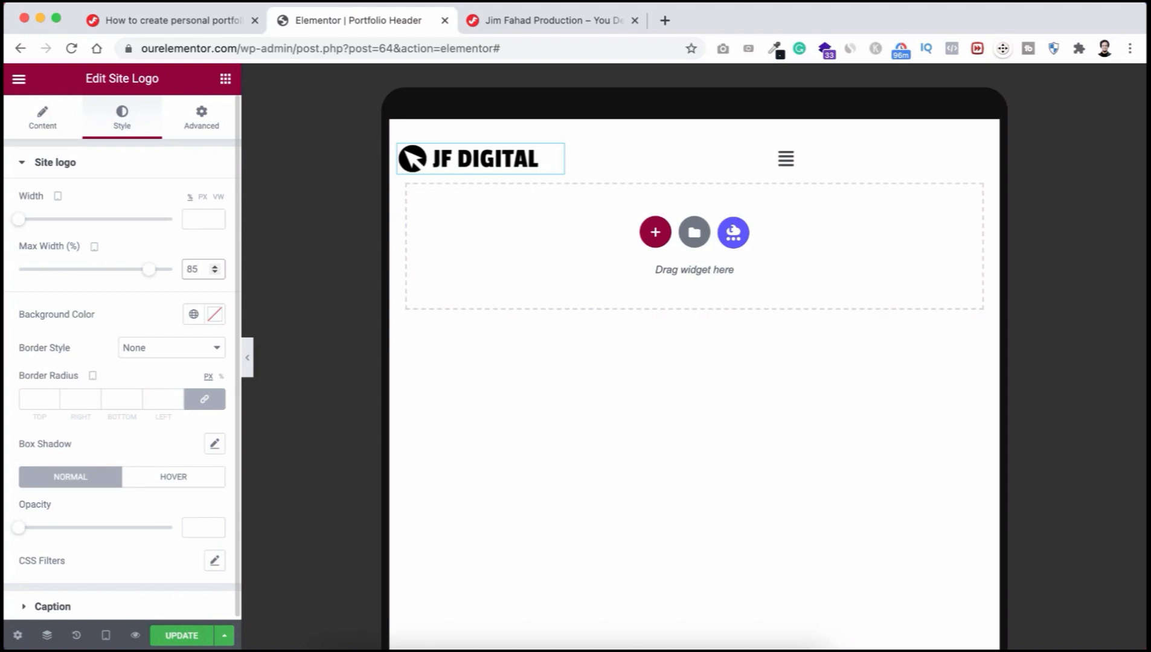
left_click(844, 169)
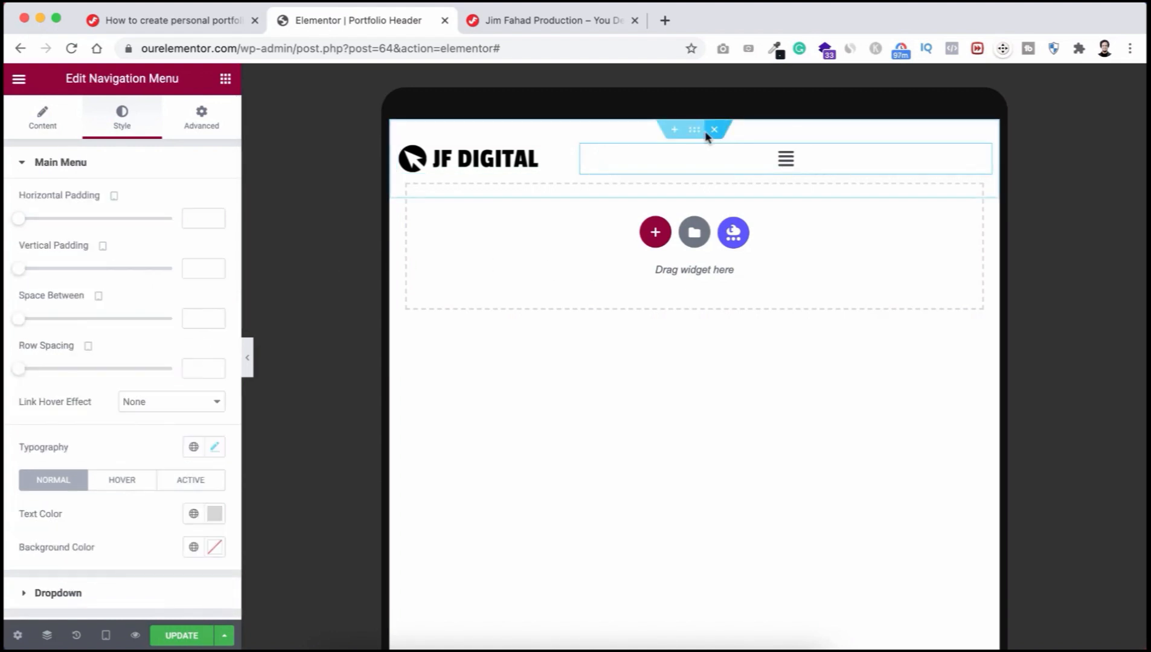
Step: Set the navigation menu's responsive breakpoint to Tablet (1025px >) and align the hamburger right
left_click(42, 122)
left_click(60, 342)
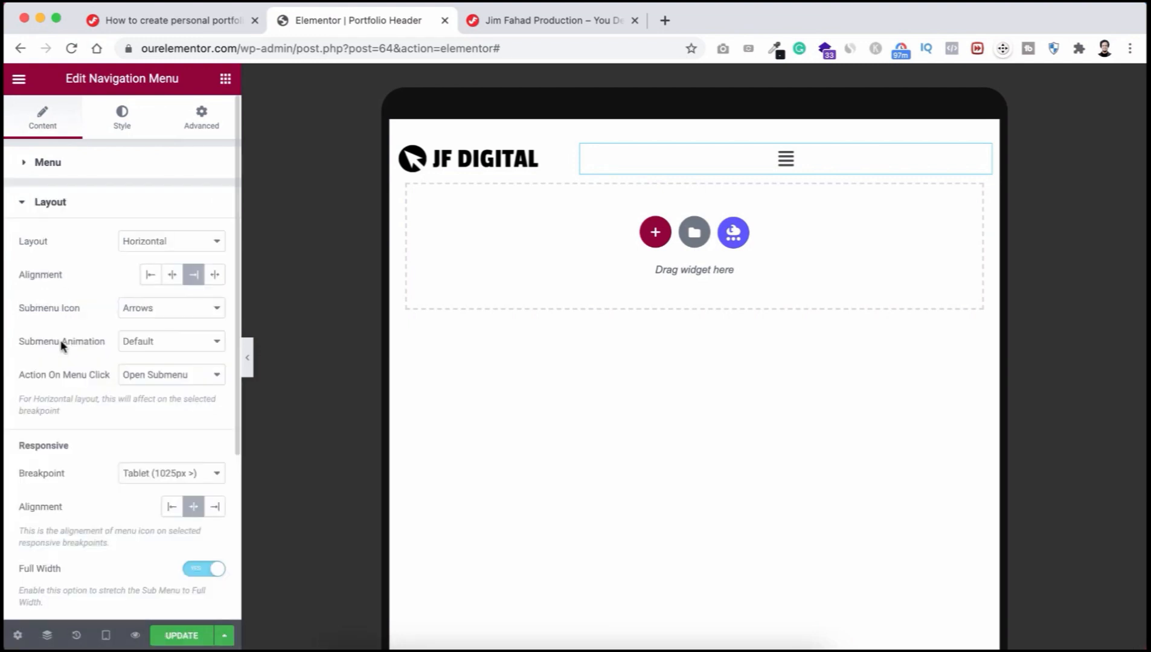
scroll(63, 445, "down", 1)
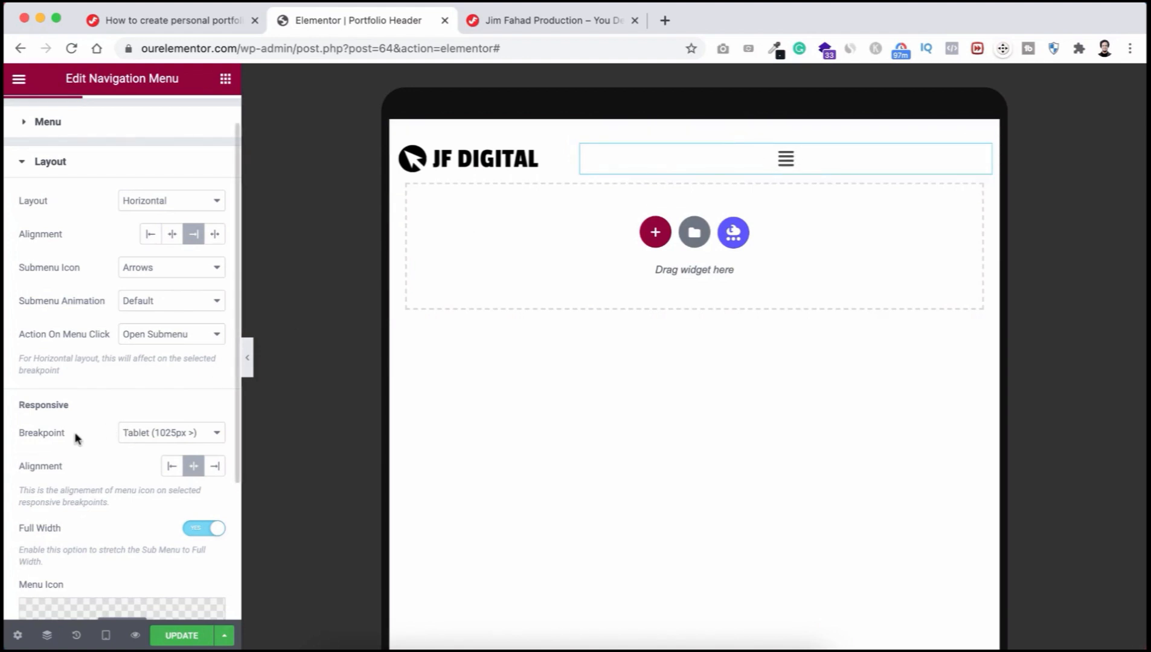
left_click(138, 439)
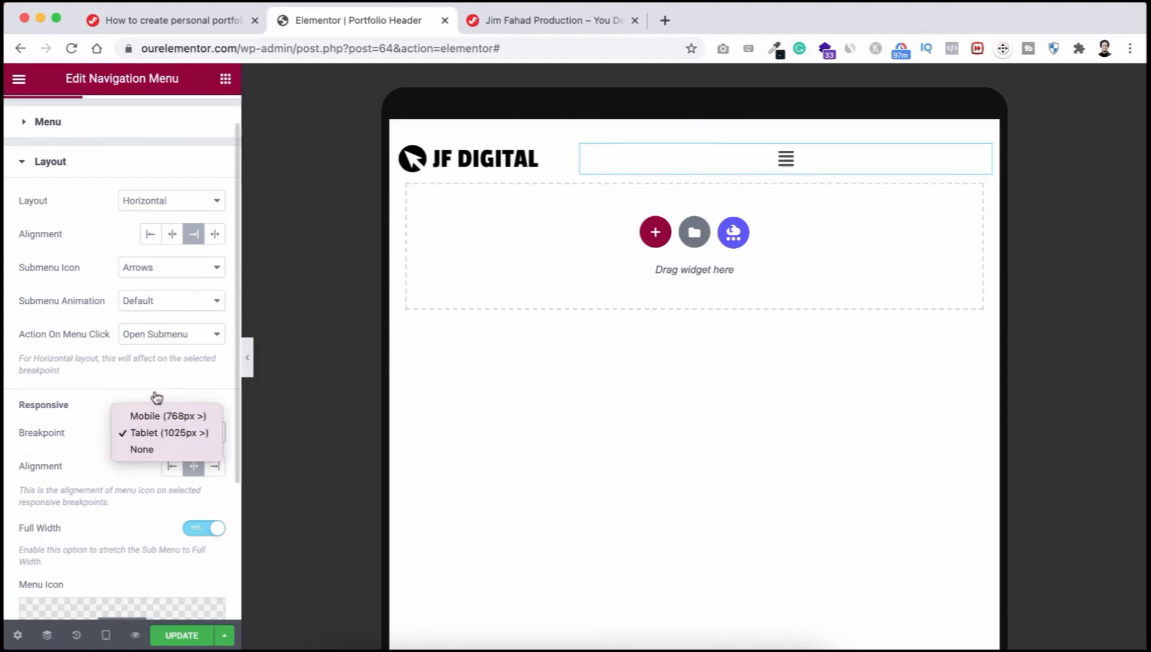
left_click(155, 418)
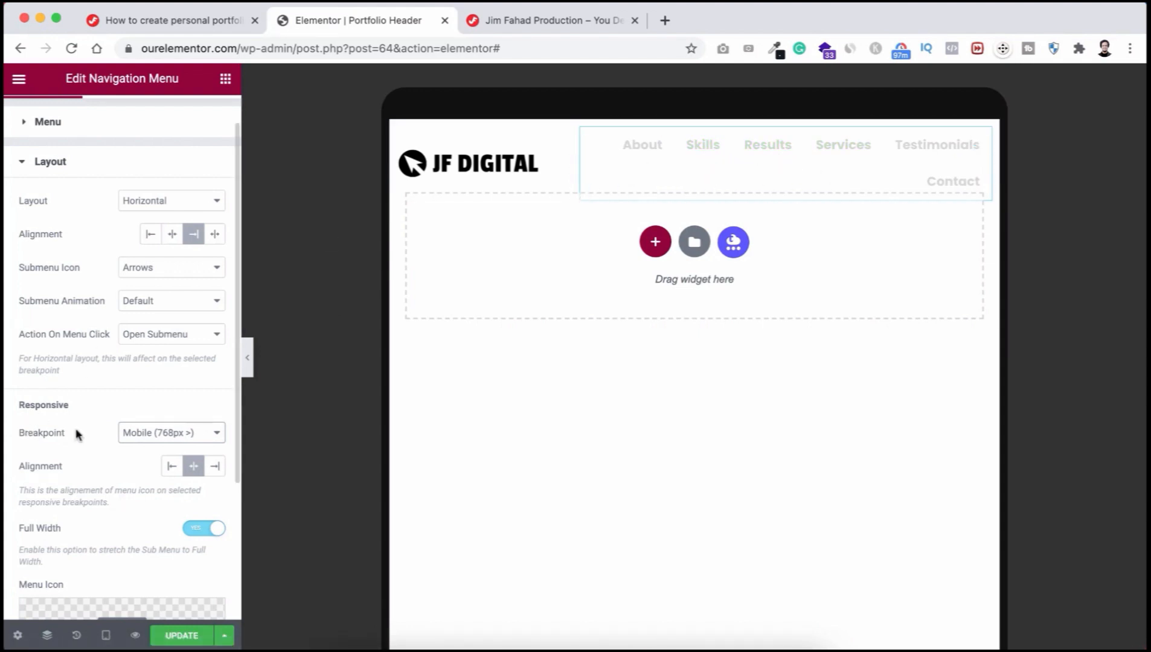
left_click(154, 433)
left_click(148, 449)
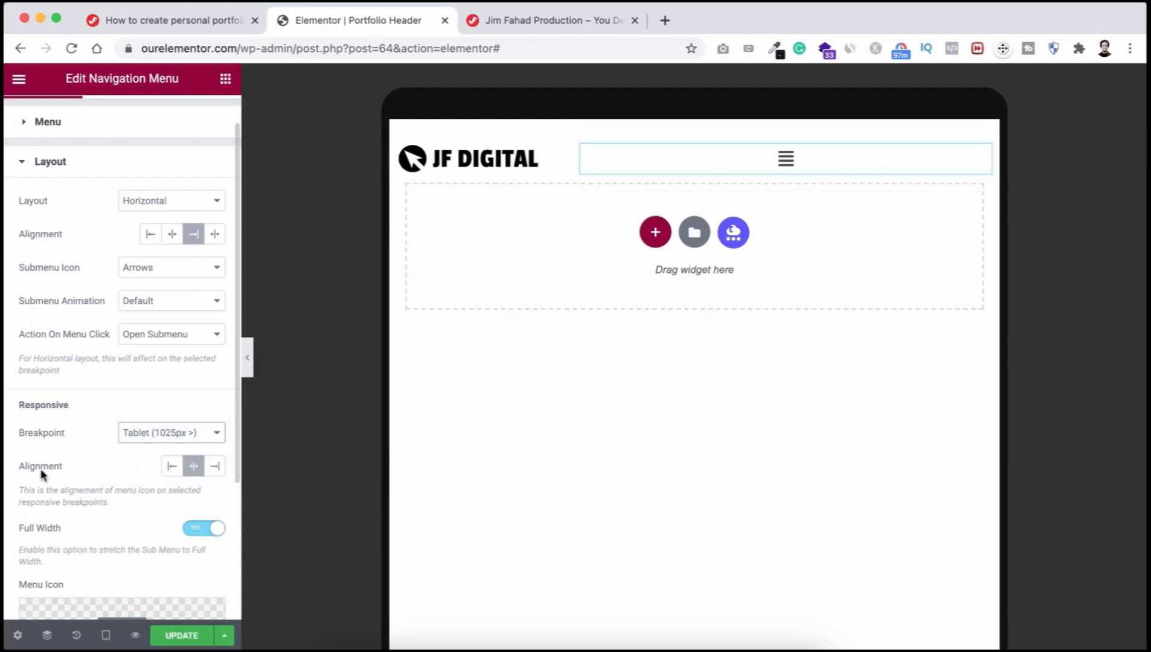
left_click(214, 466)
scroll(148, 525, "down", 2)
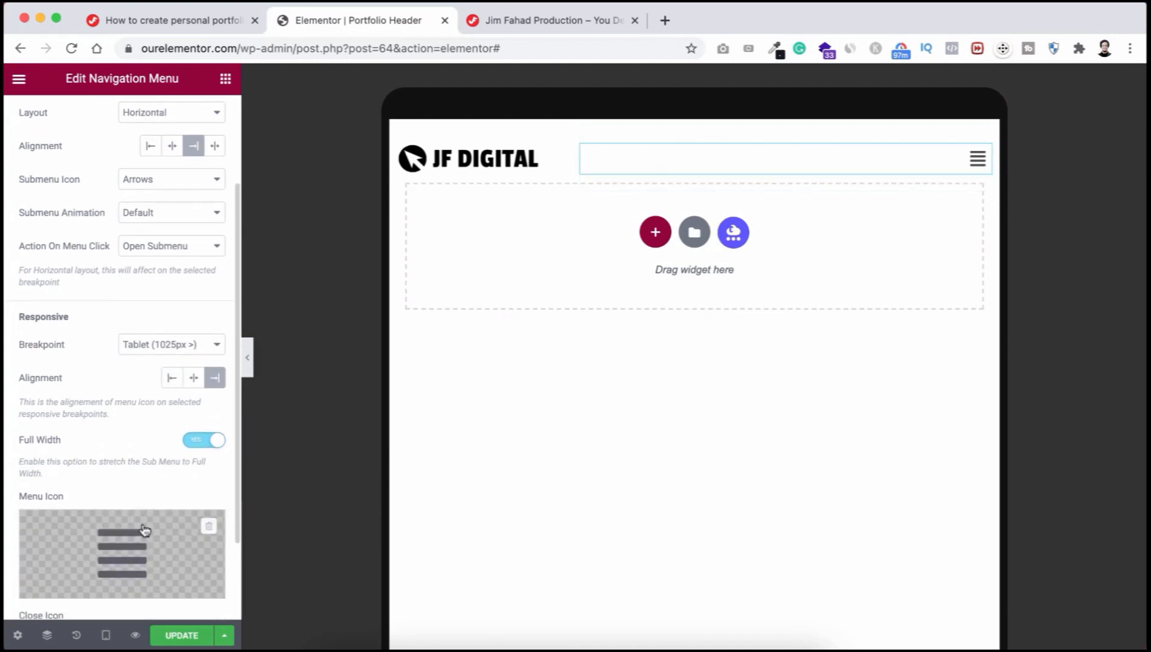
scroll(145, 530, "down", 2)
mouse_move(153, 424)
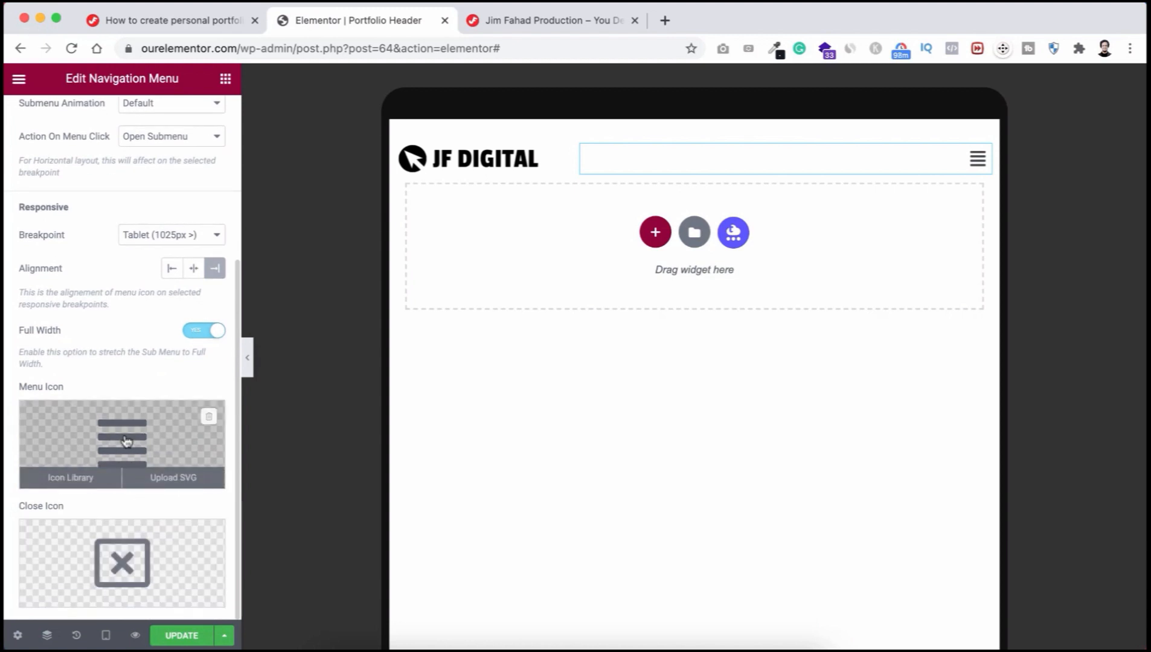
mouse_move(119, 547)
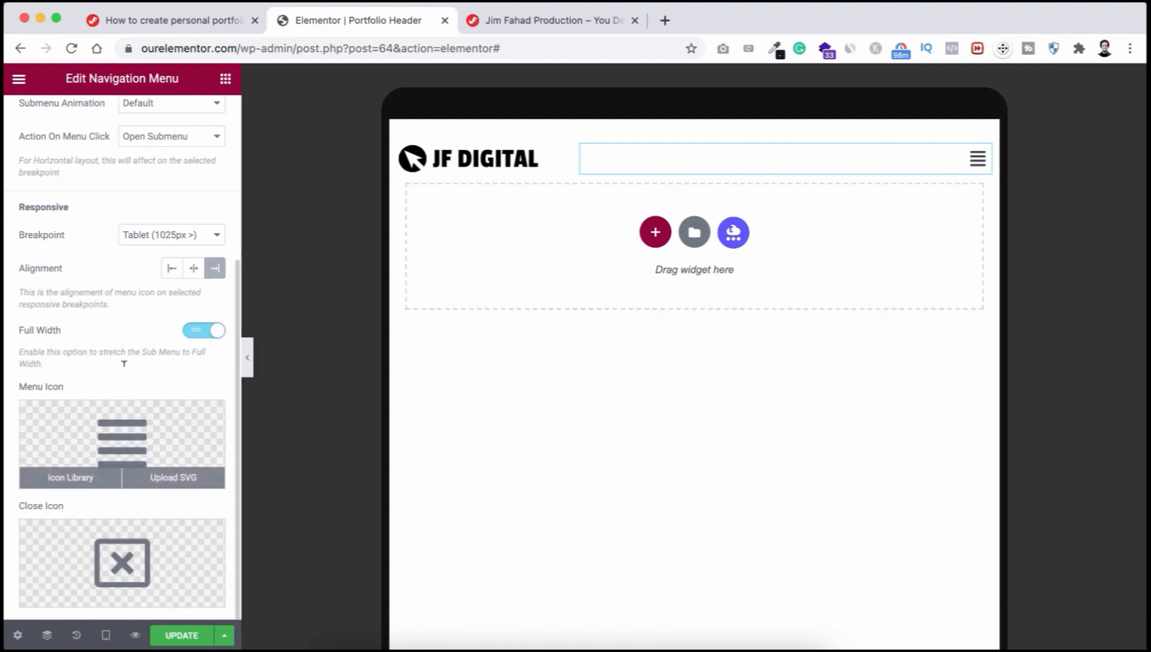
scroll(122, 338, "up", 5)
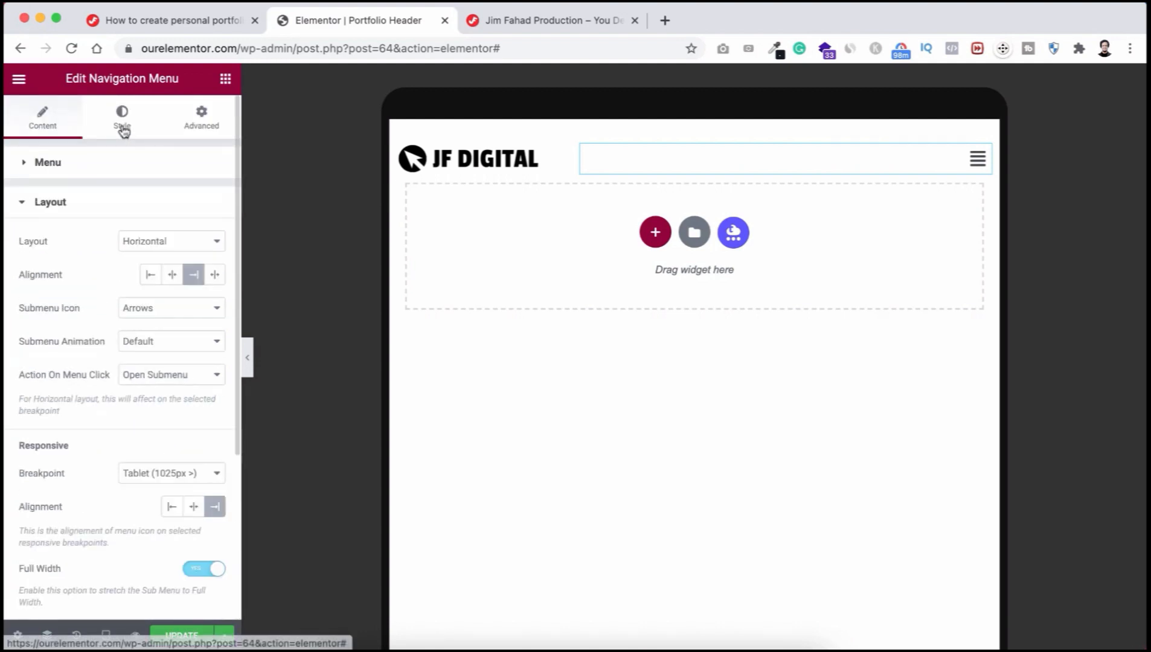
Step: Make the hamburger icon's background colour fully transparent
left_click(122, 127)
scroll(104, 530, "down", 1)
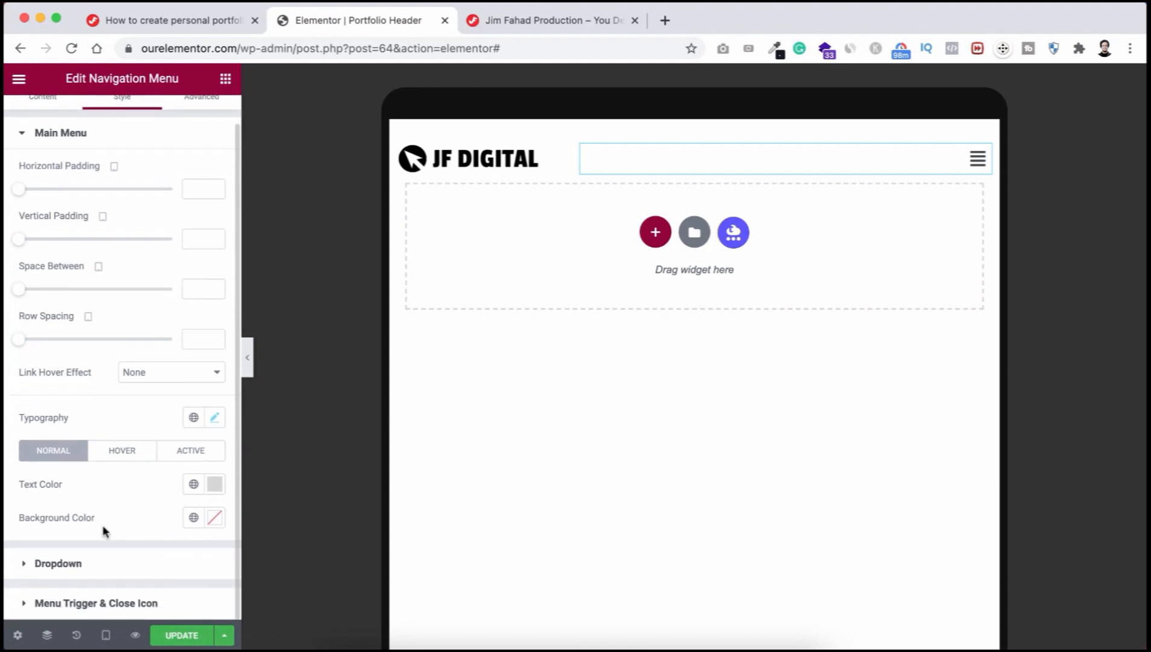
left_click(109, 606)
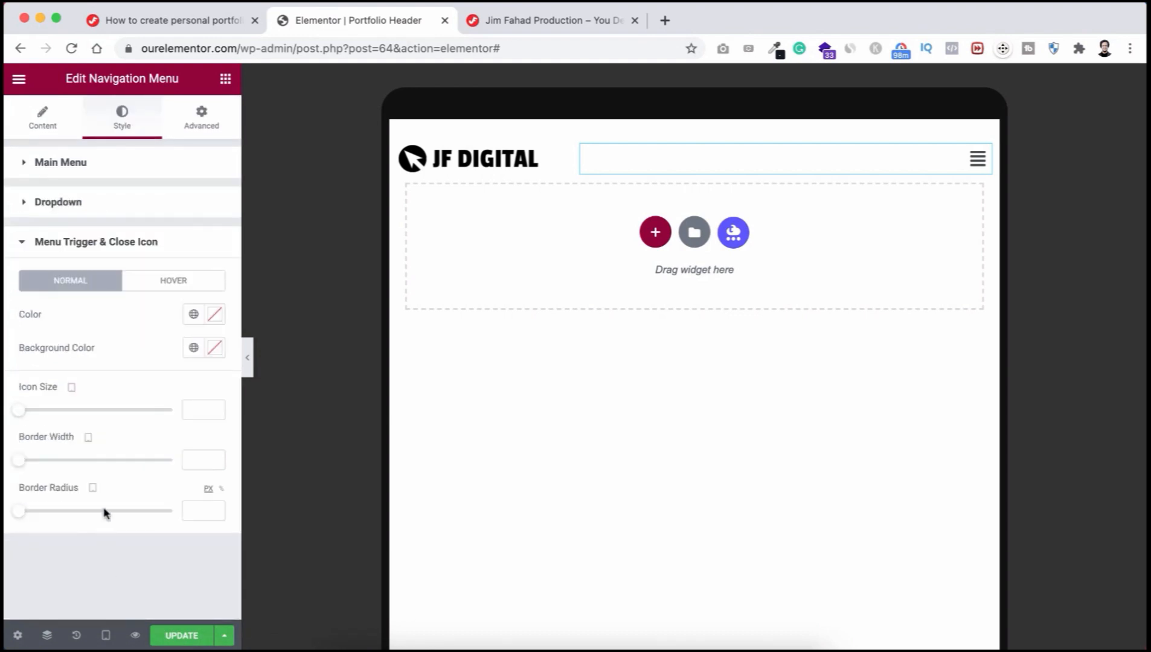
left_click(215, 347)
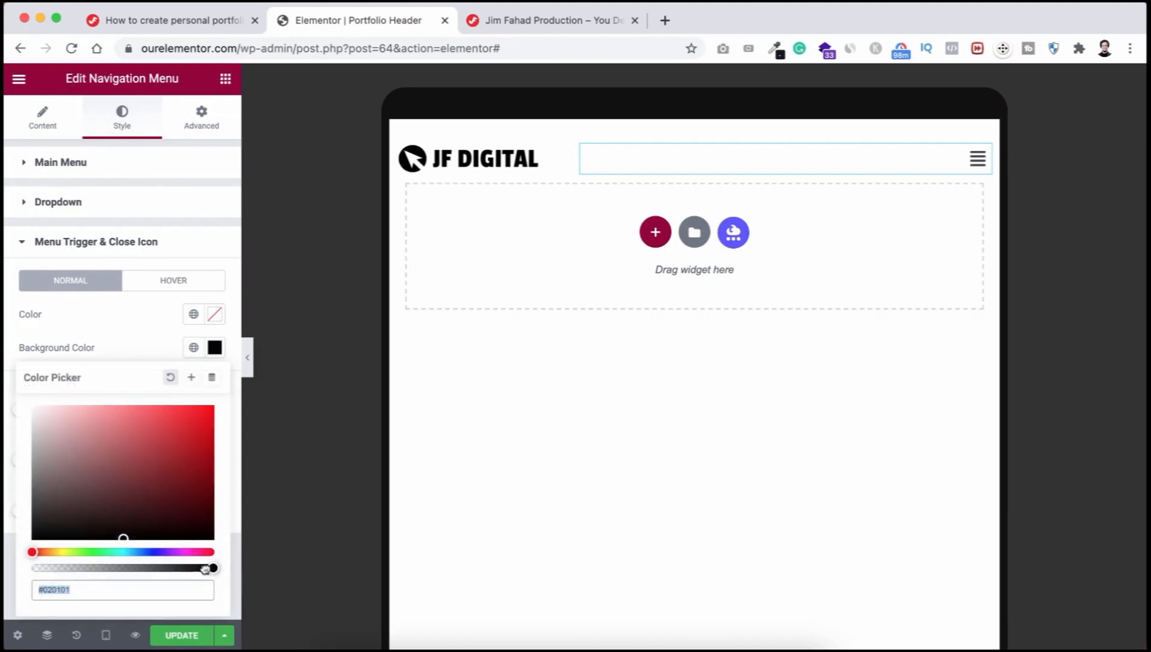
left_click_drag(213, 568, 19, 571)
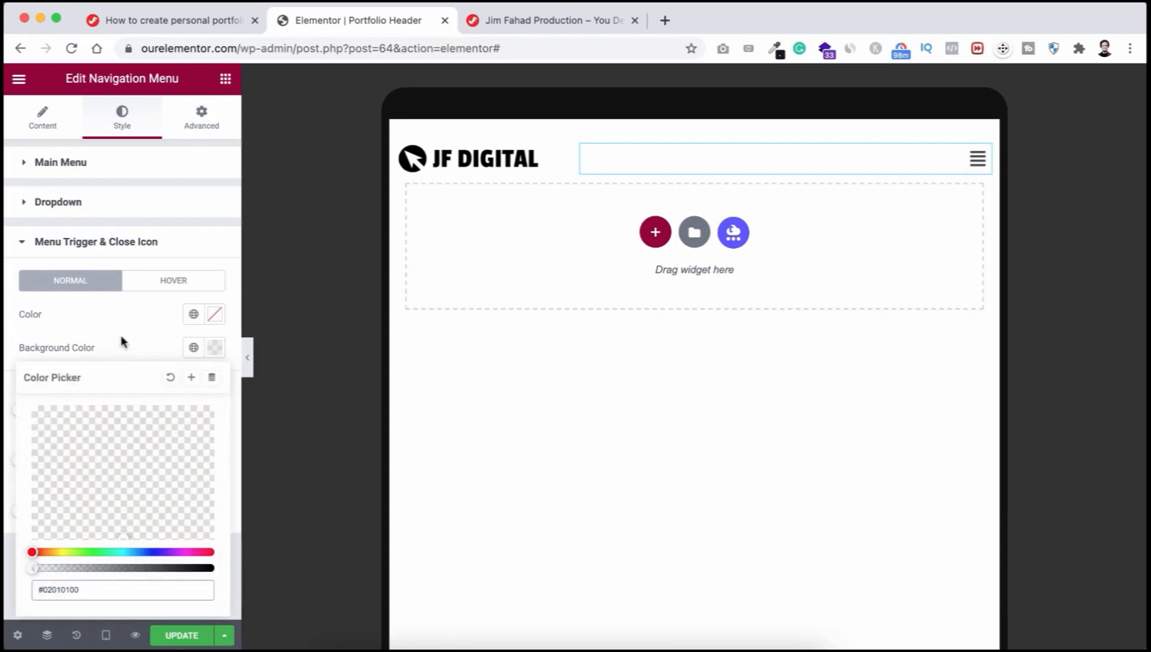
left_click(62, 333)
Step: Colour the hamburger icon light grey #E0E0E0 and open its dropdown in the preview
left_click(216, 315)
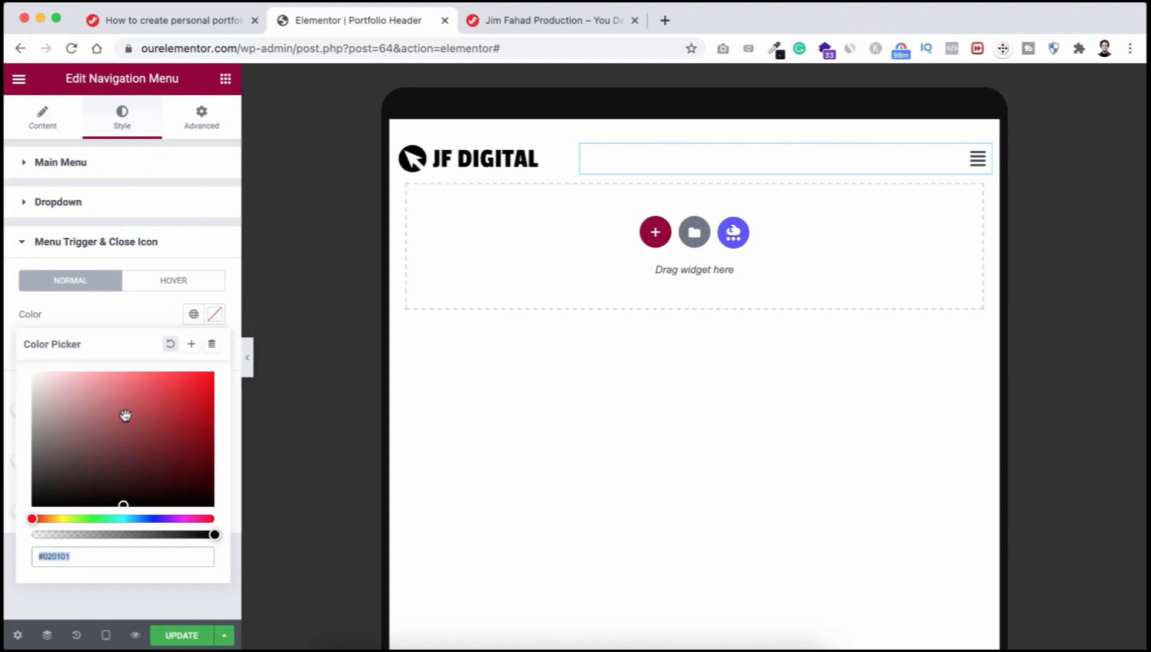
left_click_drag(67, 403, 32, 390)
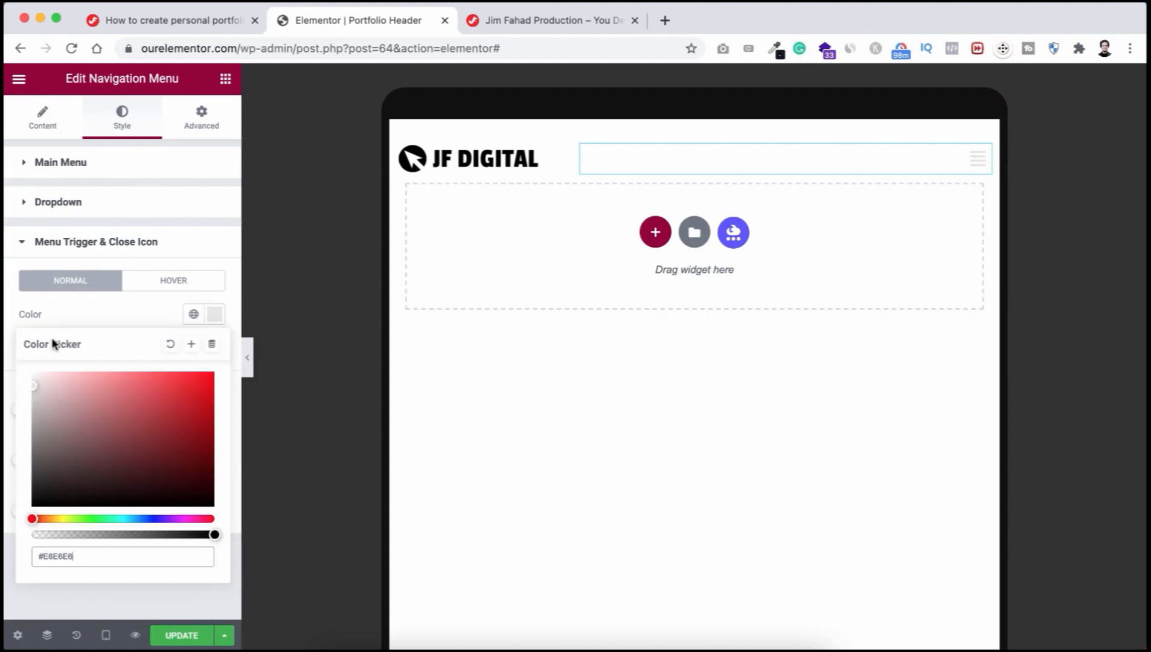
left_click(96, 314)
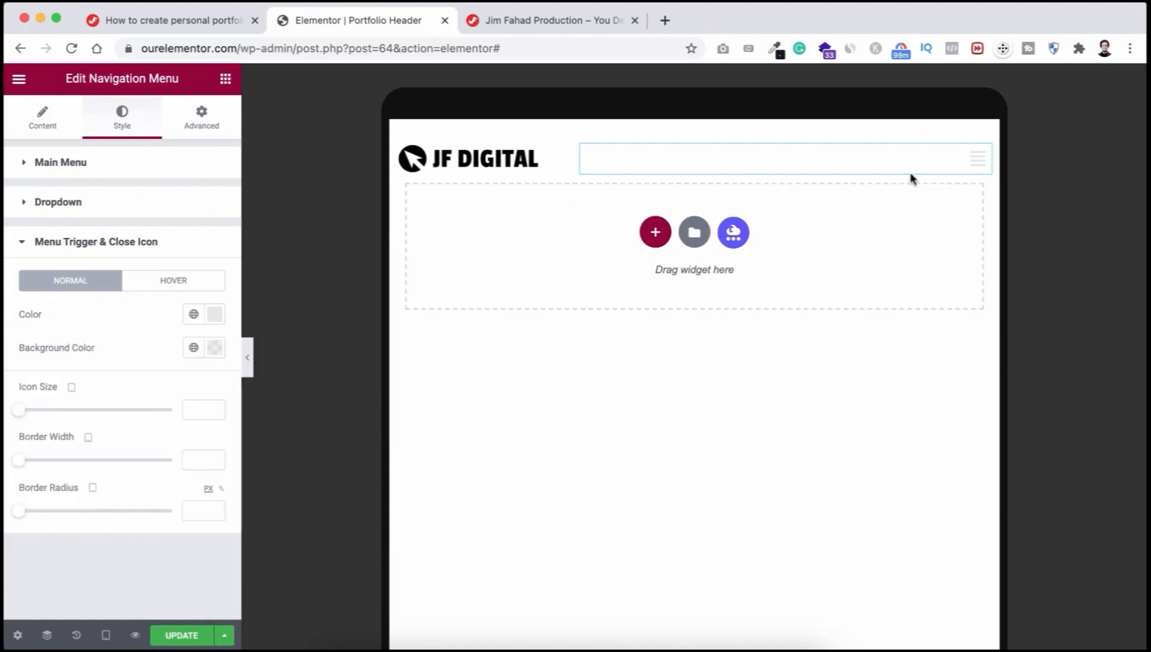
left_click(971, 170)
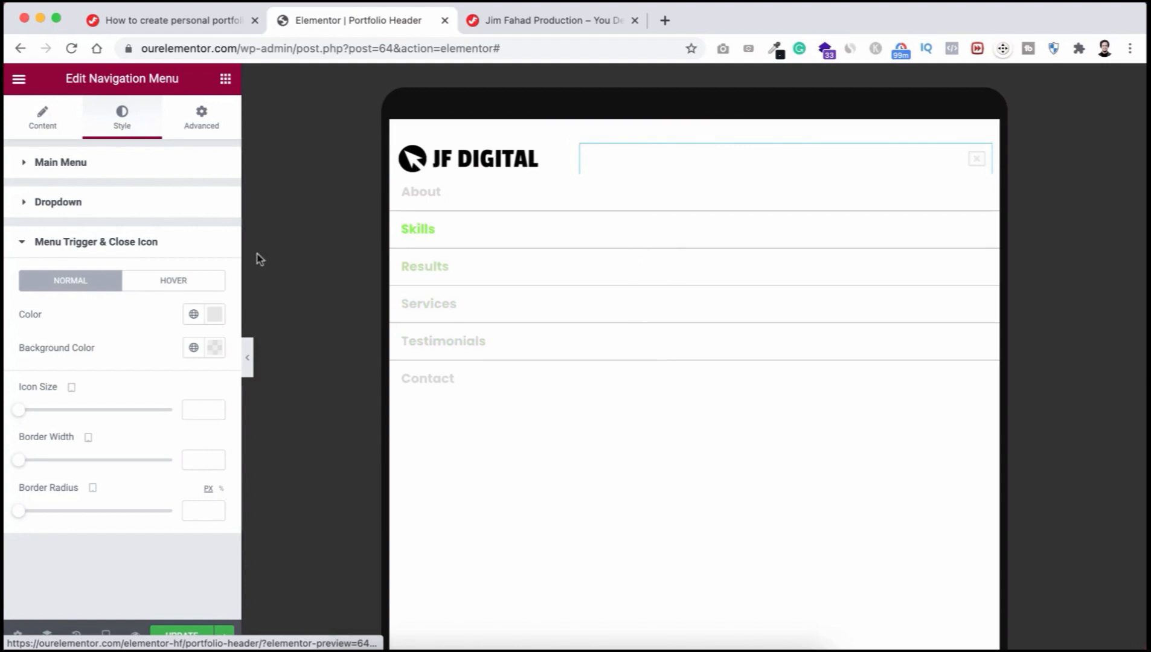
Step: Set the dropdown background to semi-transparent black #000000B8 and close the dropdown
left_click(79, 208)
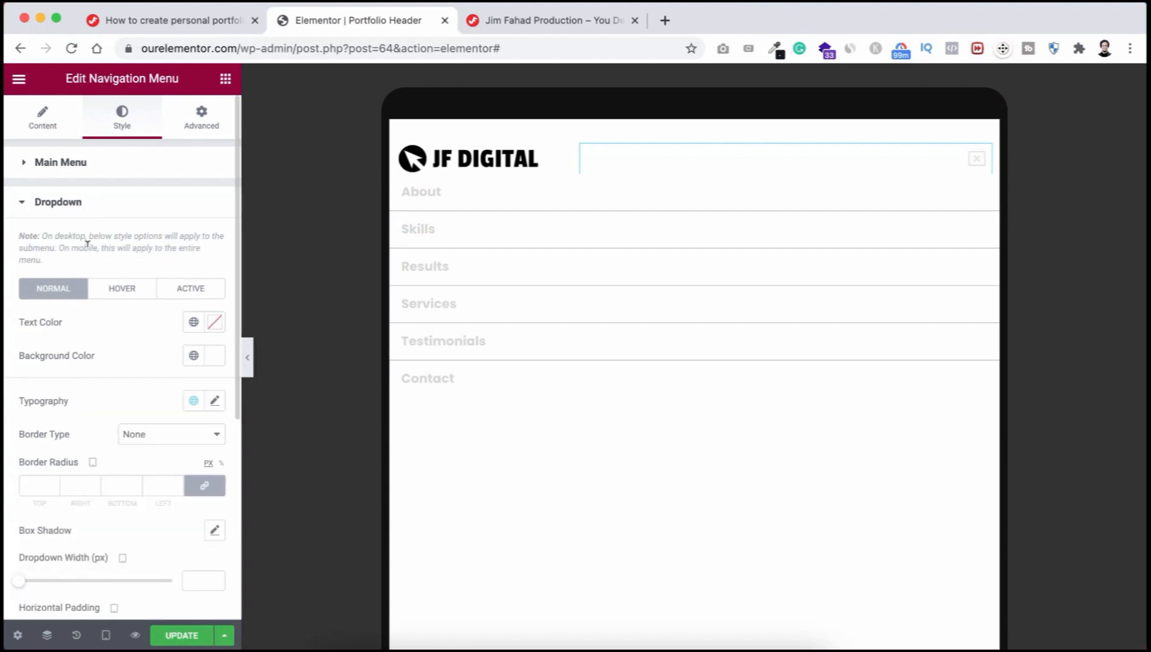
left_click(215, 358)
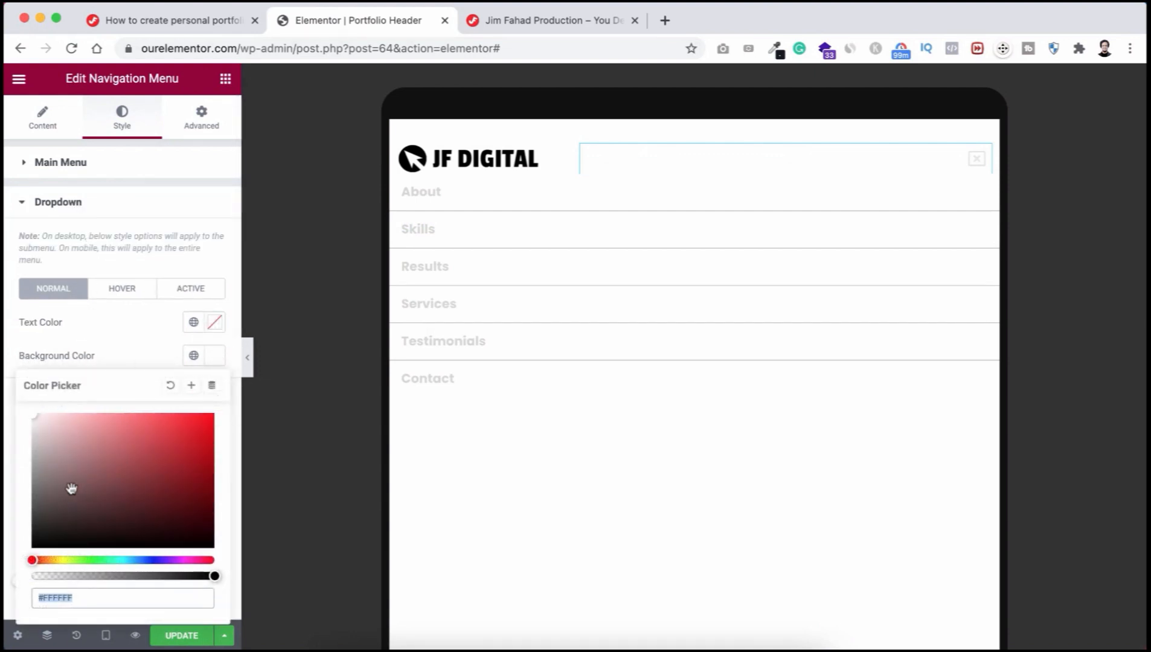
type("#000000")
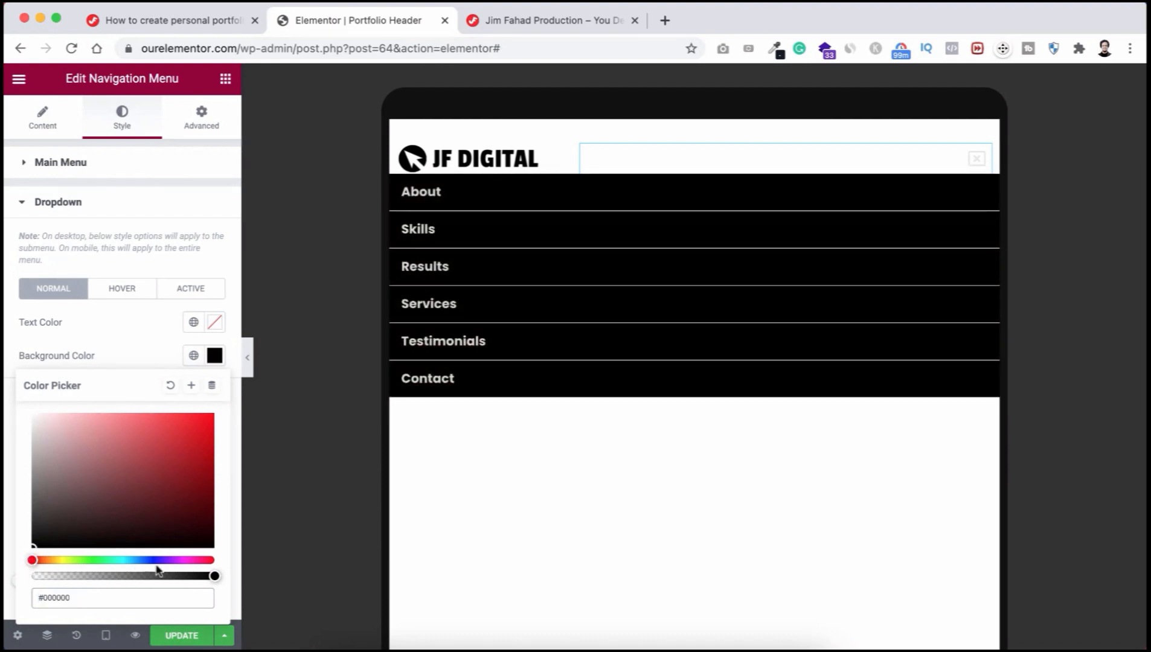
left_click_drag(213, 575, 164, 578)
left_click(123, 349)
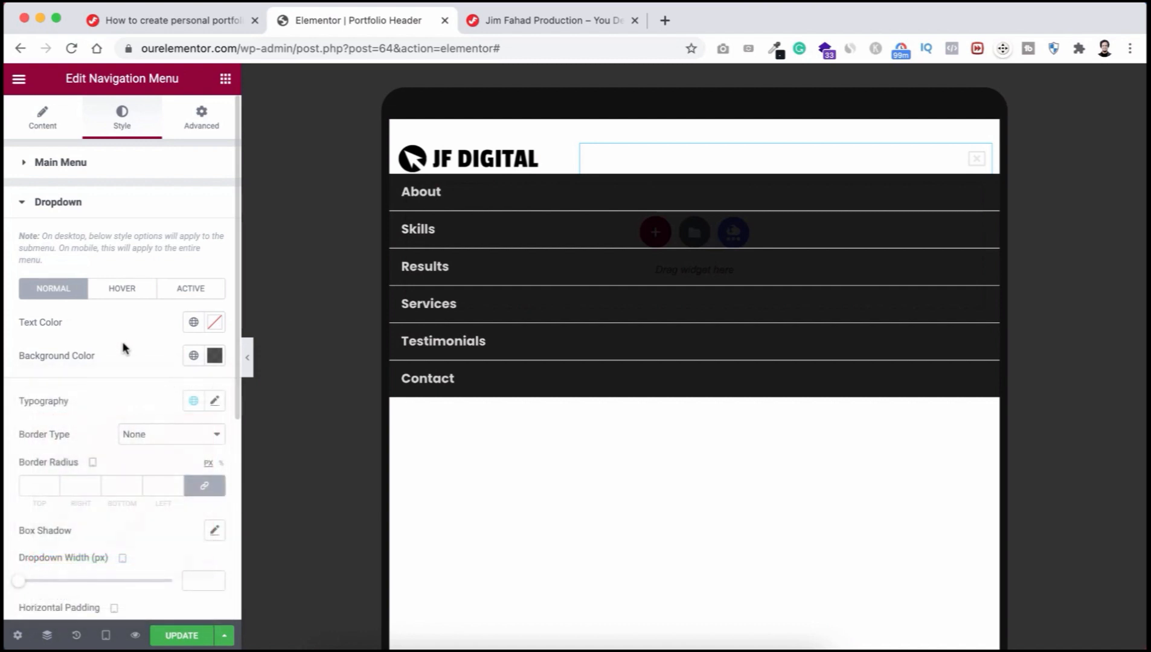
left_click(970, 163)
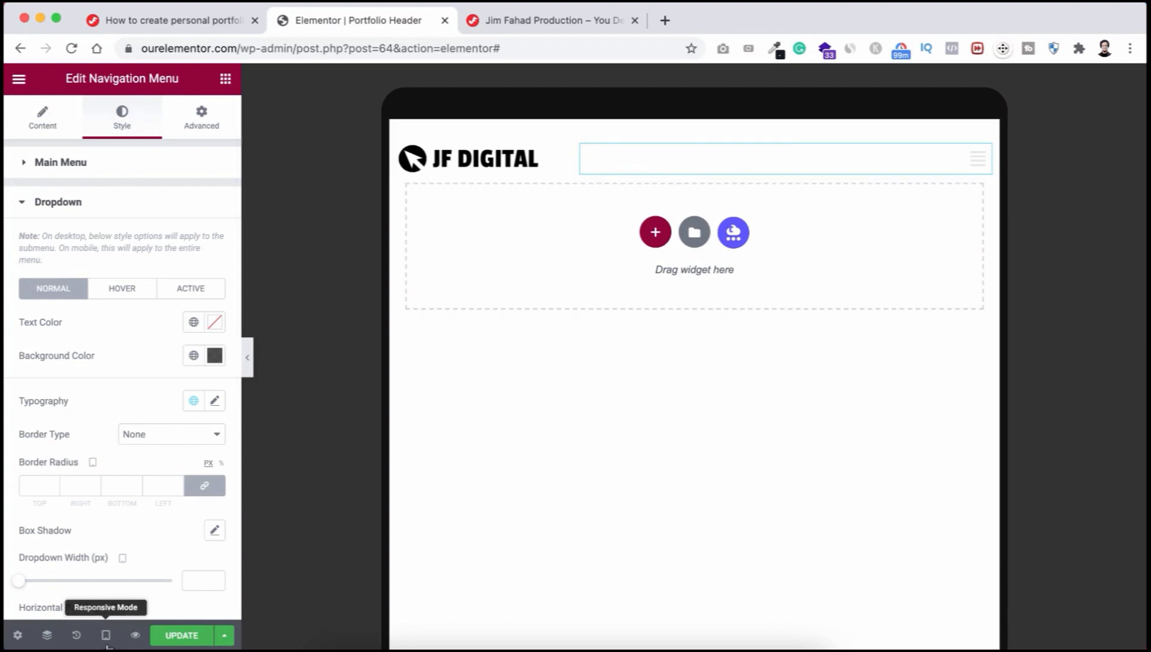
Step: In mobile preview, set both header columns' width to 50
mouse_move(106, 637)
left_click(99, 596)
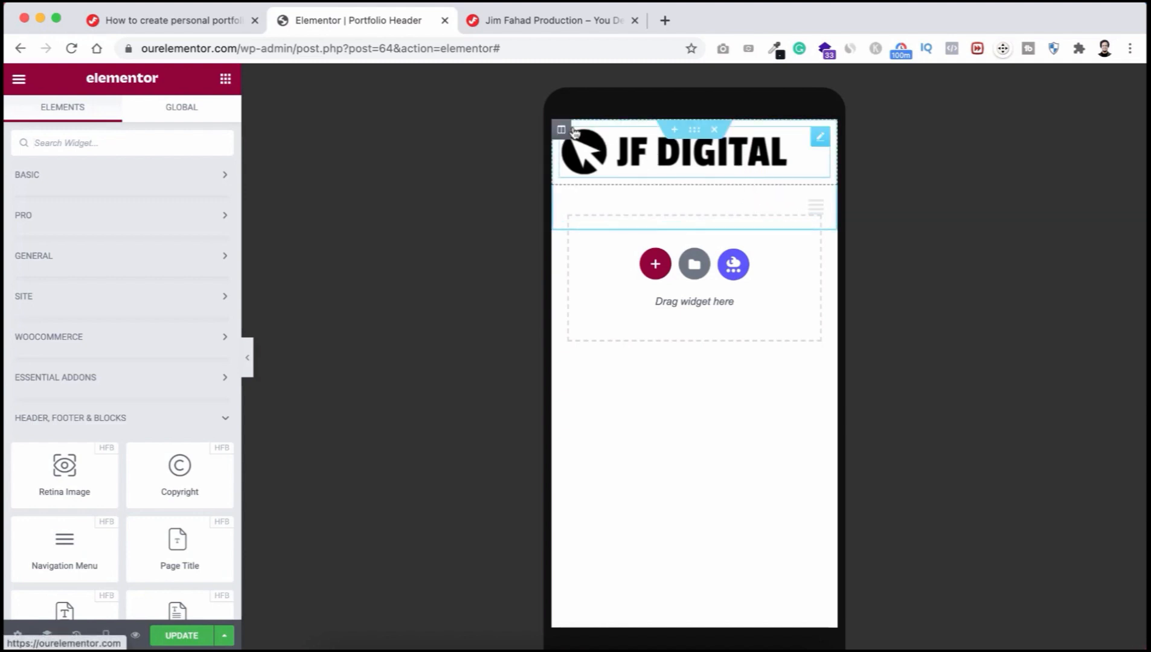
left_click(562, 130)
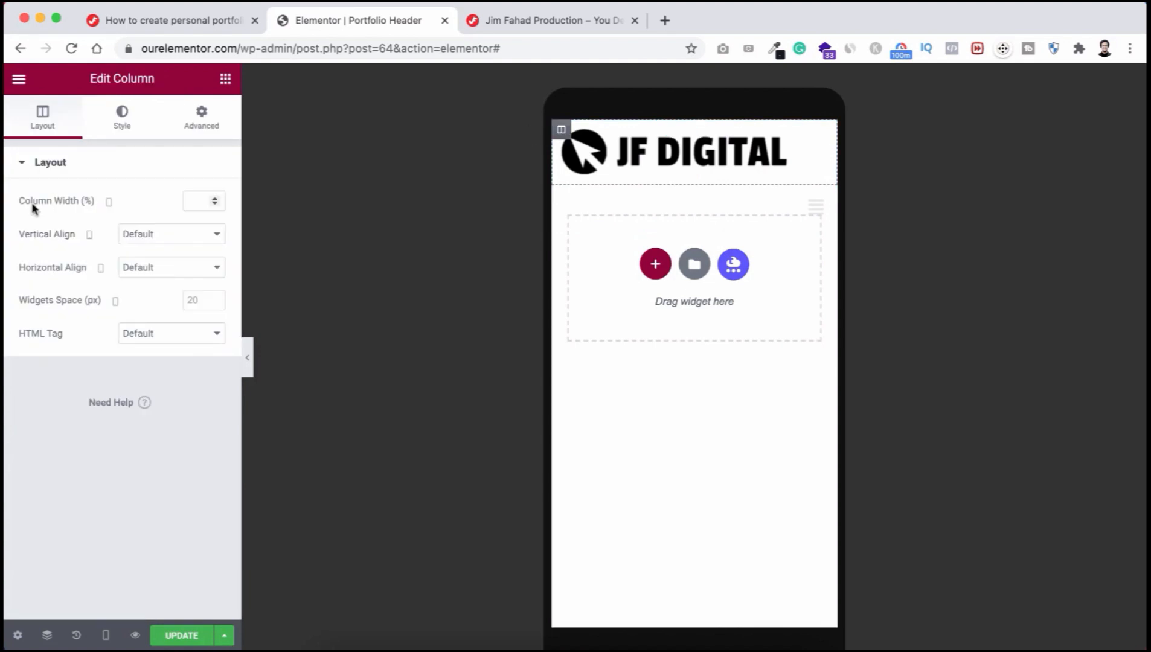
left_click(193, 200)
type("50")
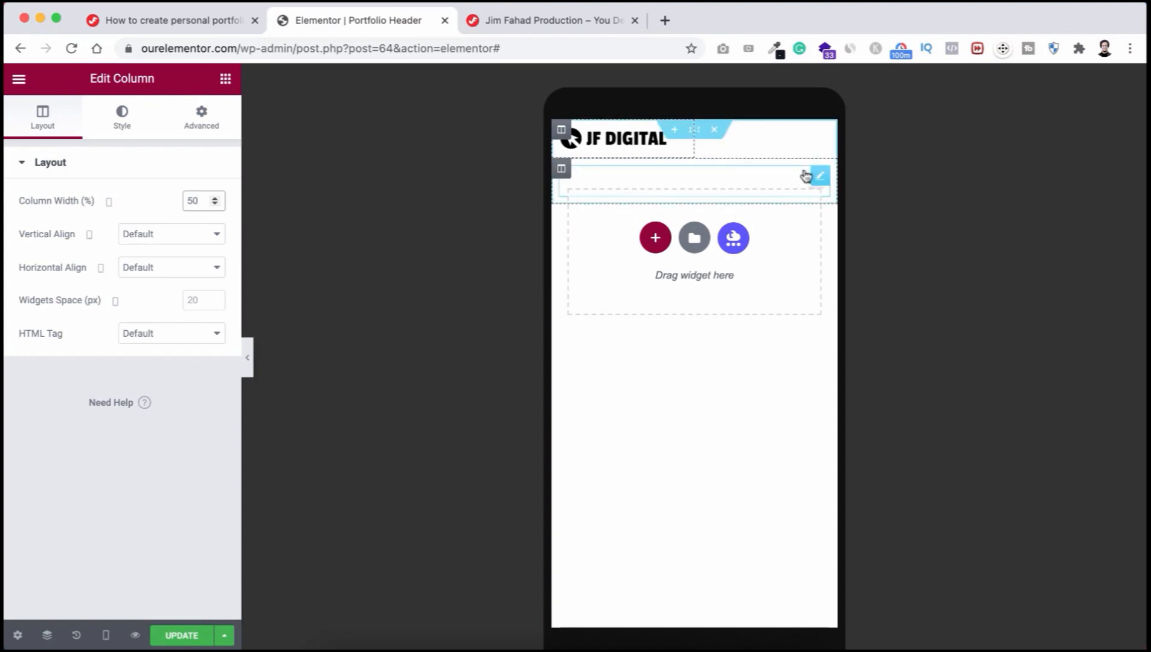
left_click(561, 168)
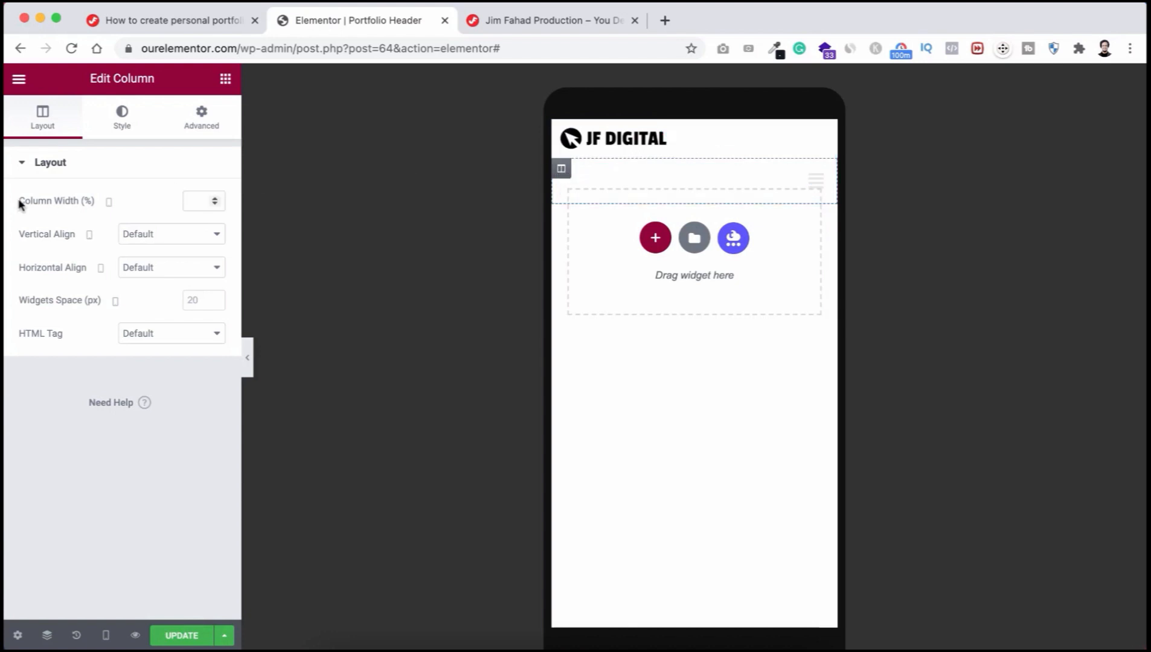
left_click(197, 198)
type("50")
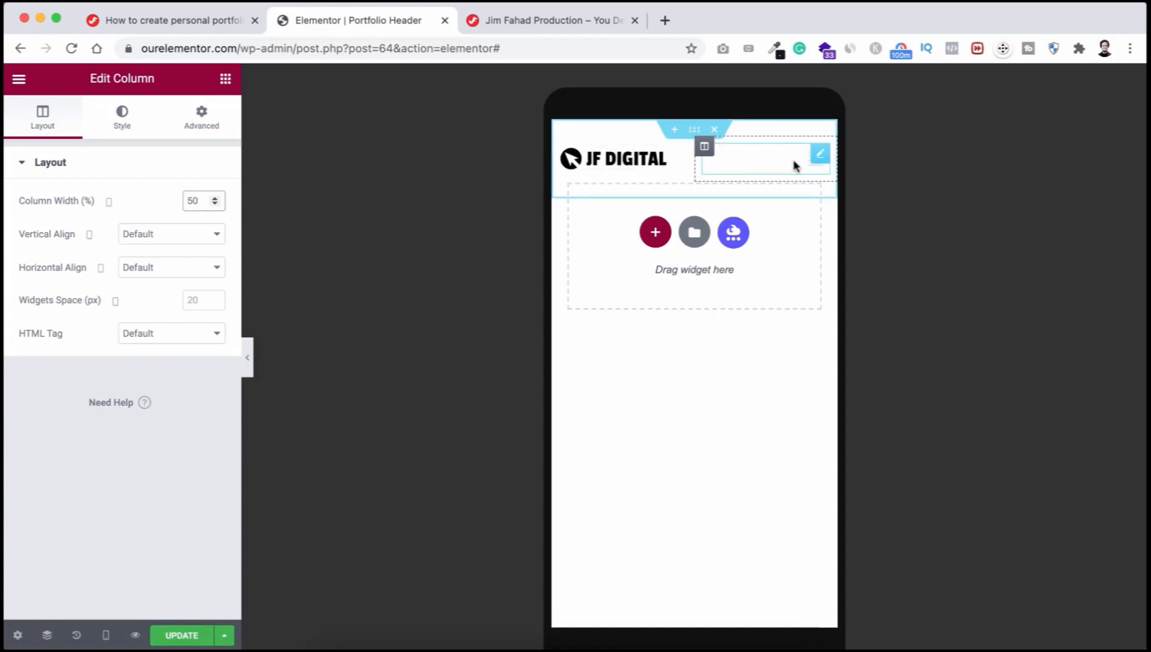
Step: Close the mobile menu dropdown and return the preview to Desktop
left_click(807, 168)
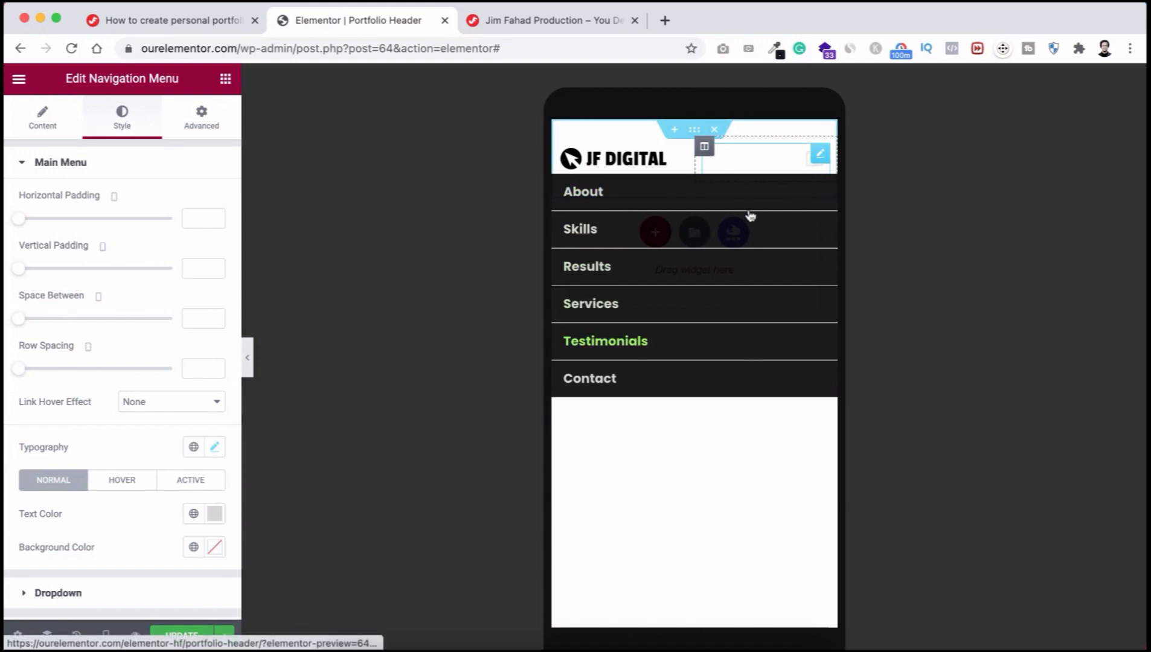
left_click(807, 160)
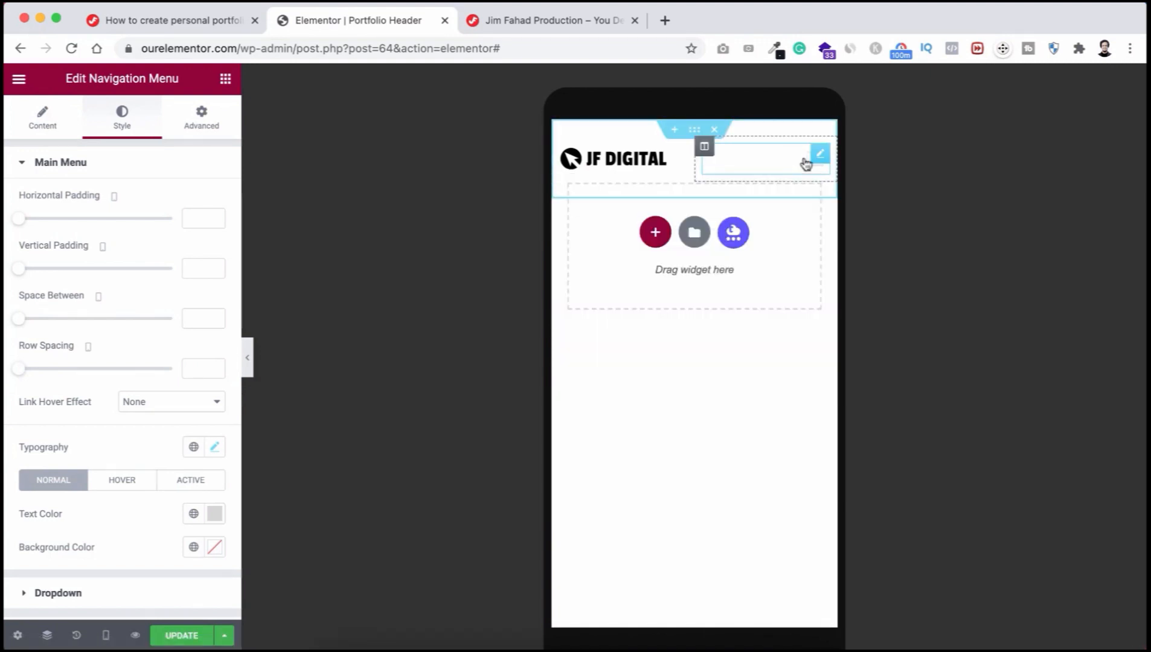
left_click(106, 635)
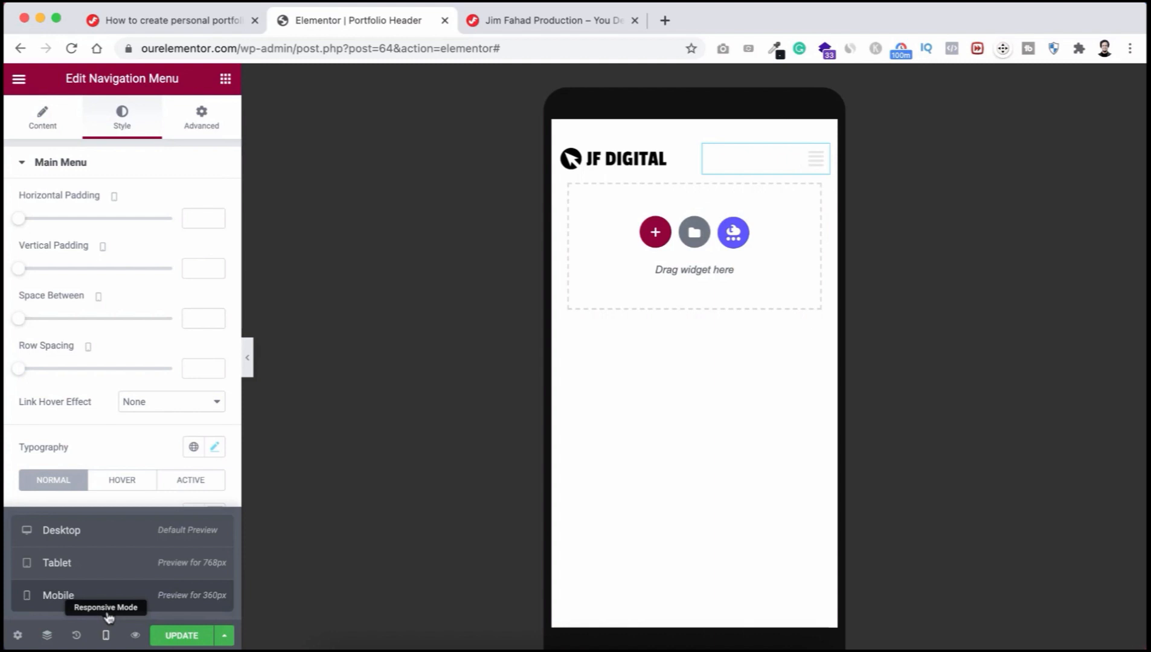
left_click(111, 541)
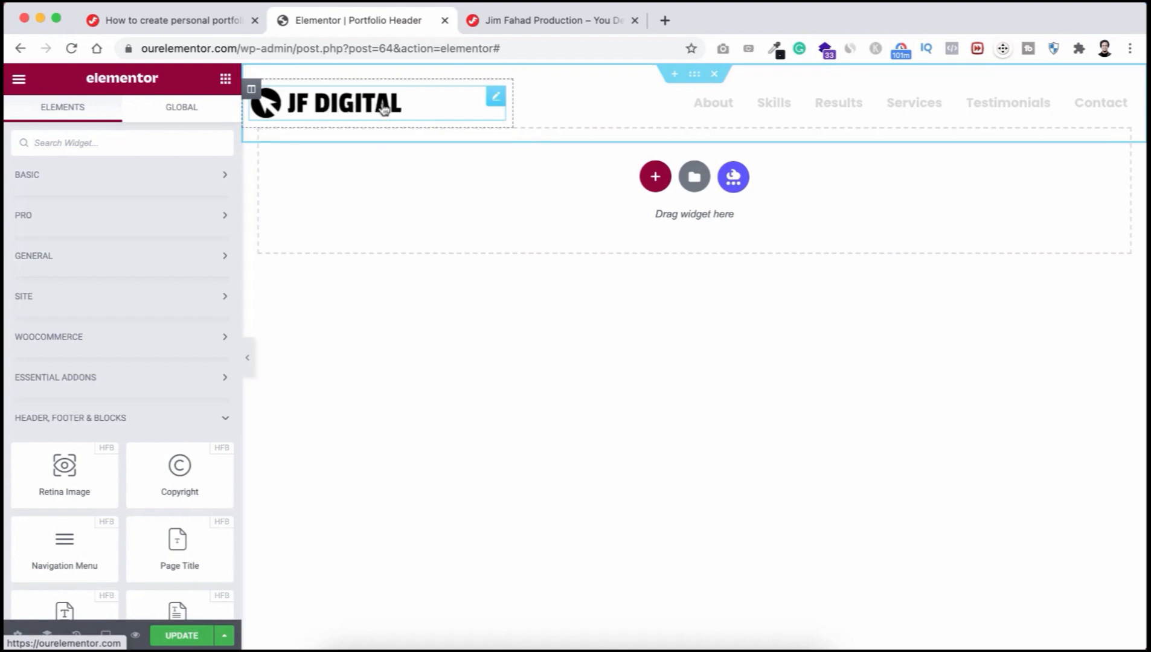
Step: Swap the site logo for the white JF Digital custom image and save with UPDATE
left_click(331, 109)
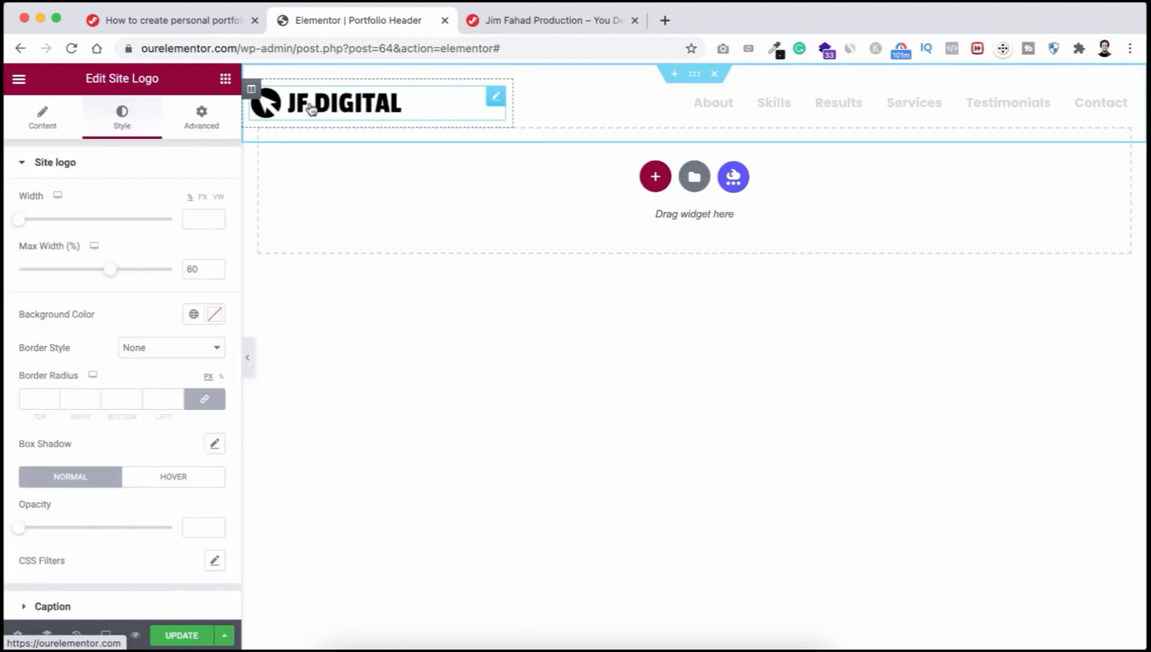
left_click(52, 128)
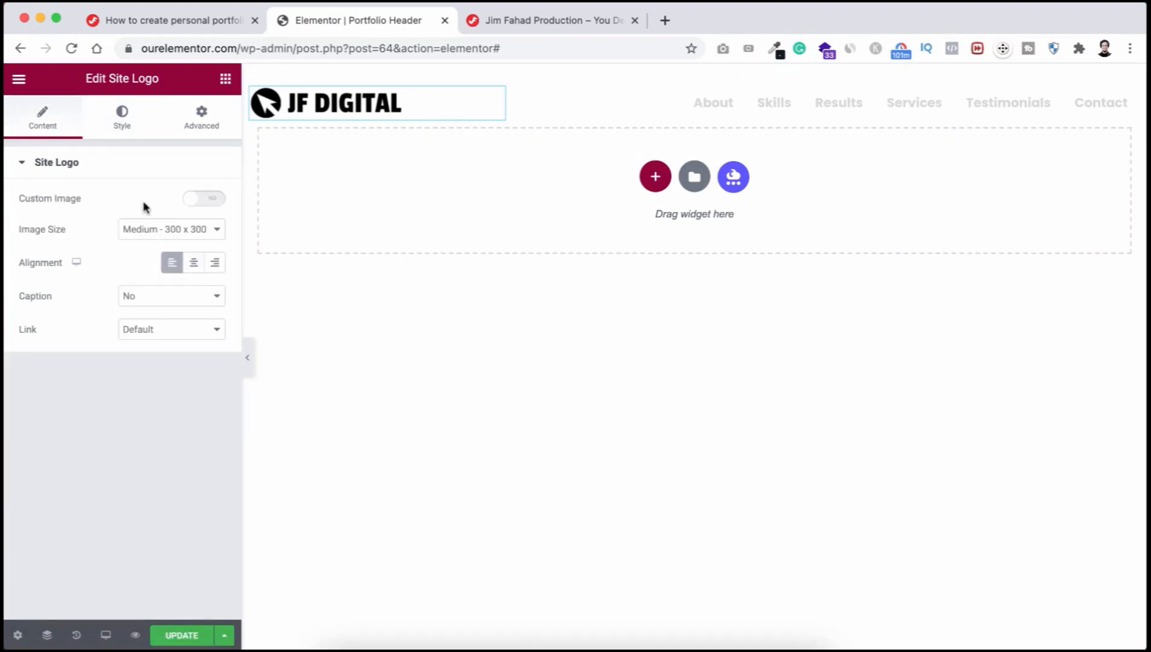
left_click(212, 203)
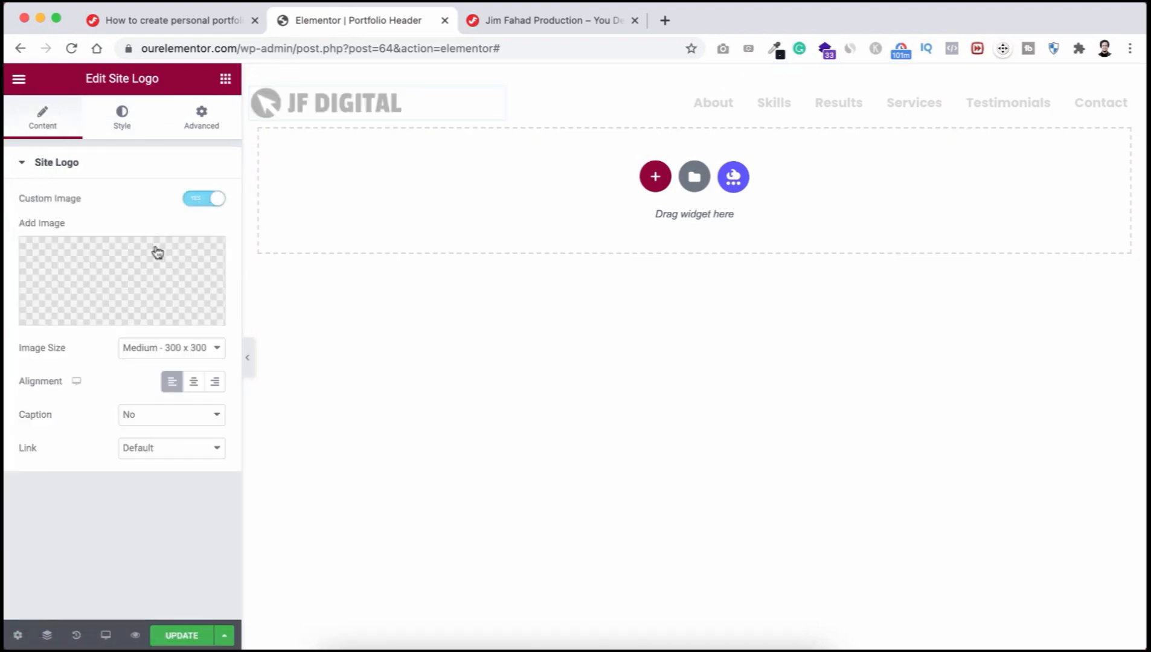
left_click(111, 273)
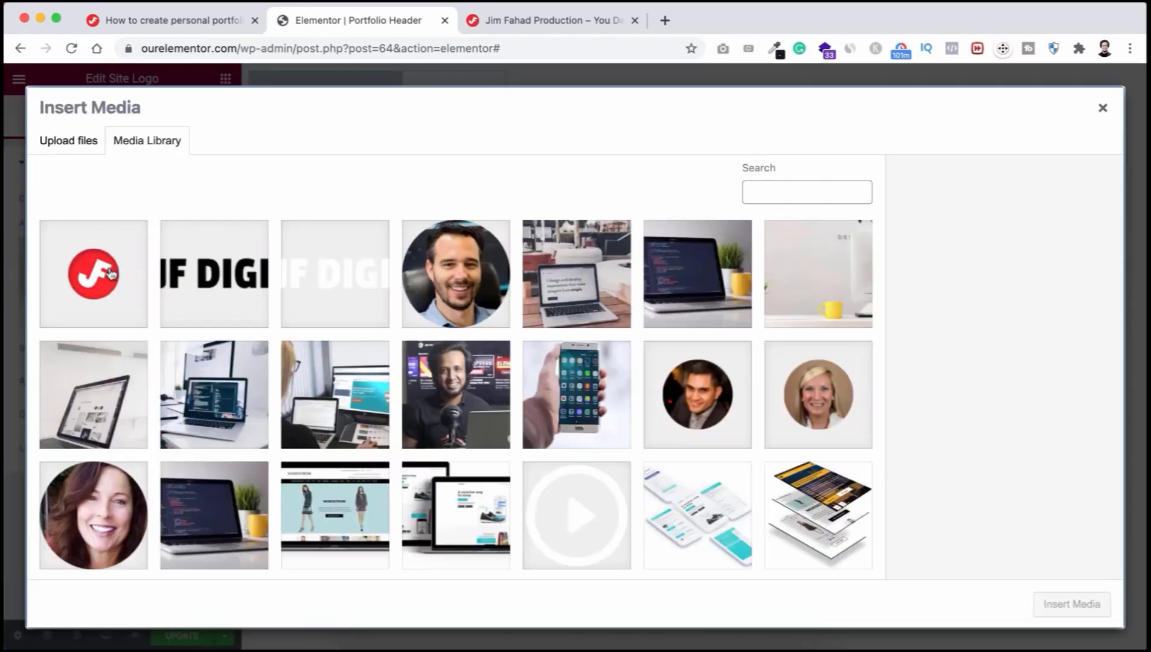
left_click(74, 147)
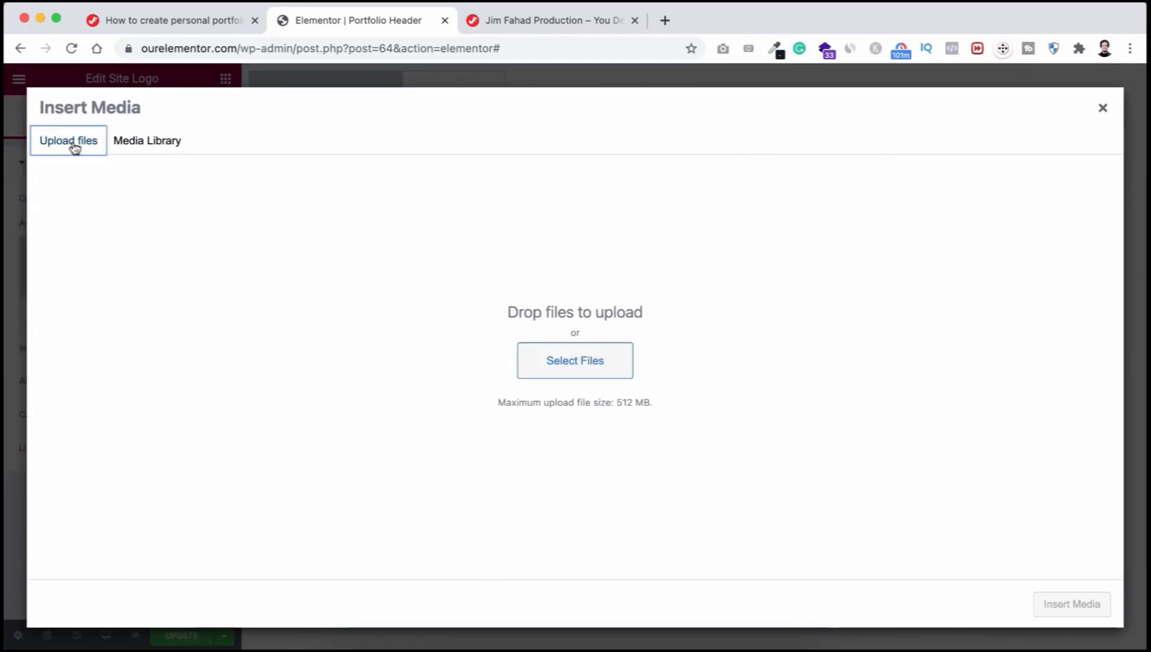
left_click(147, 147)
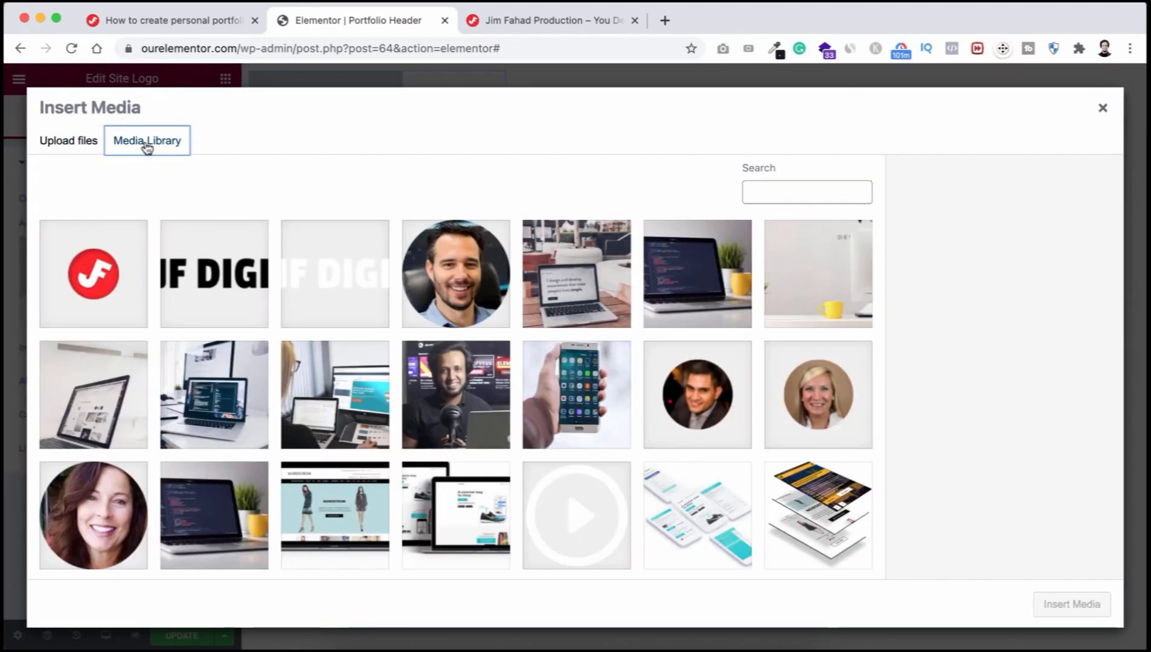
left_click(337, 279)
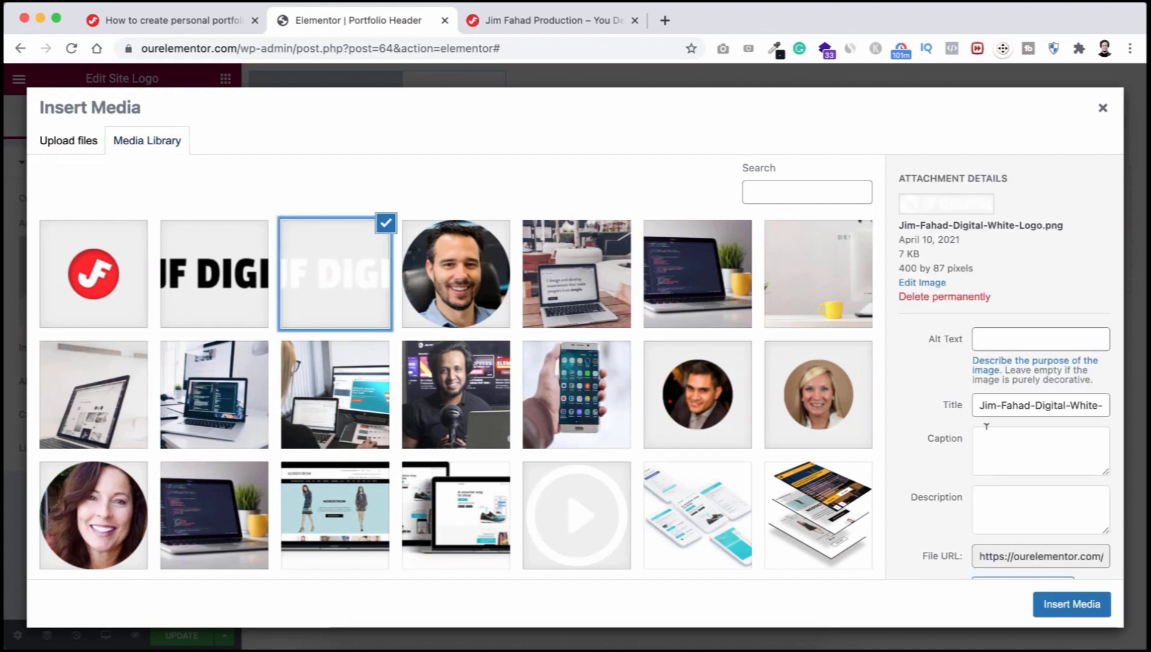
left_click(1072, 603)
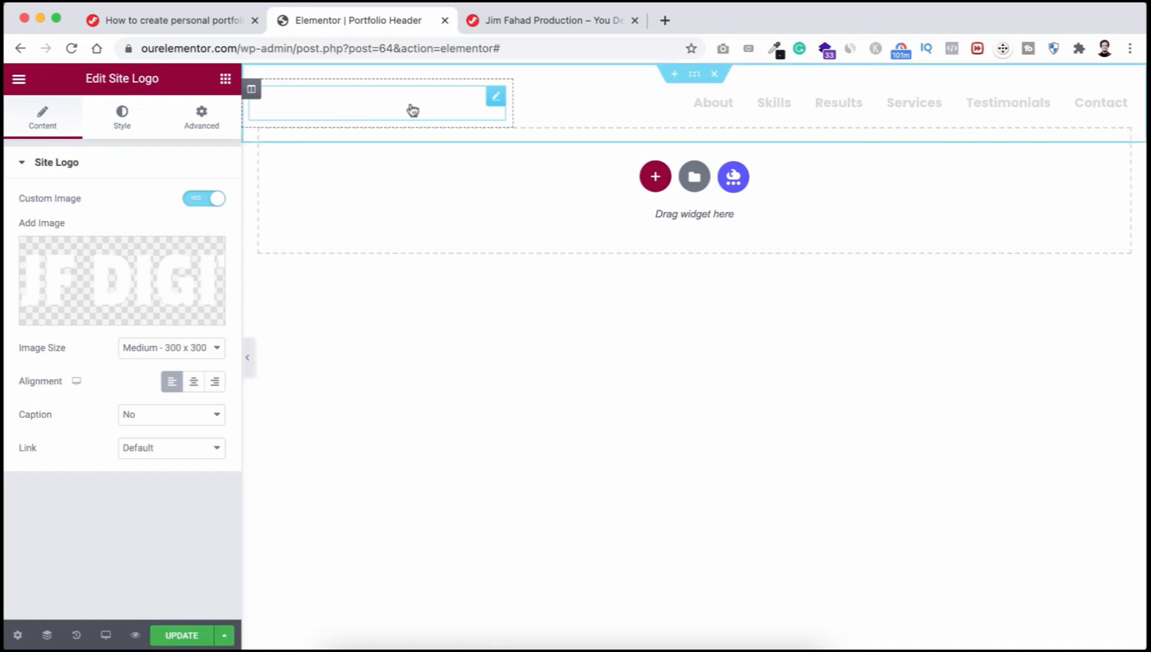
left_click(183, 636)
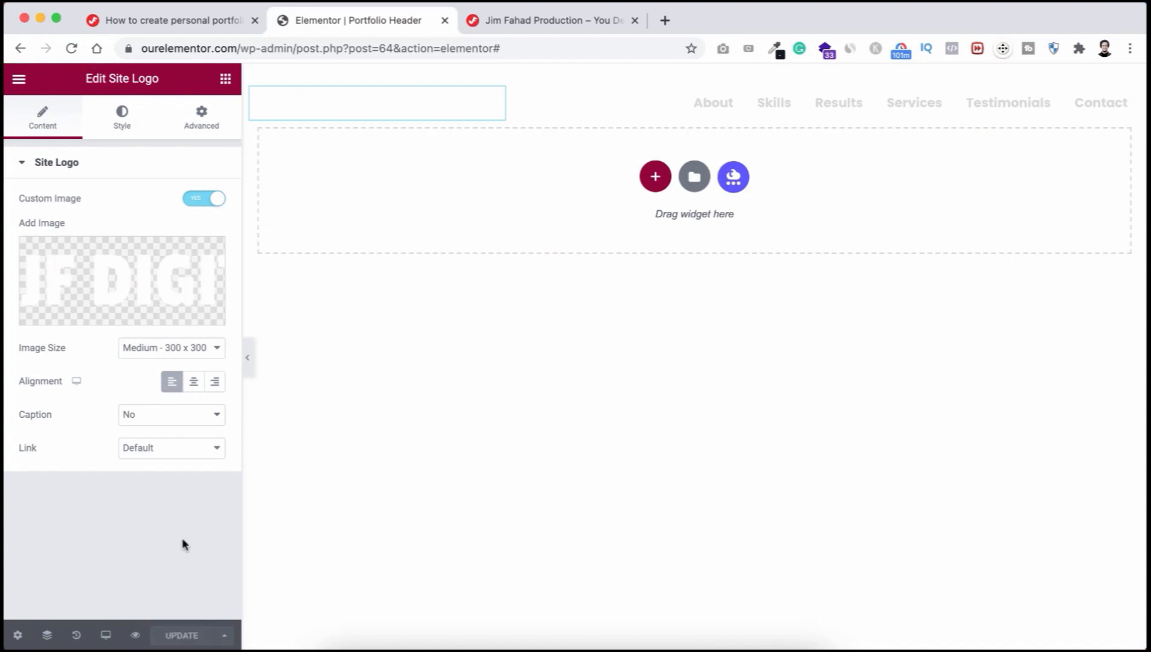
left_click(551, 21)
Step: Reload the live site, test the About, Results and Contact links, and check the footer
left_click(71, 48)
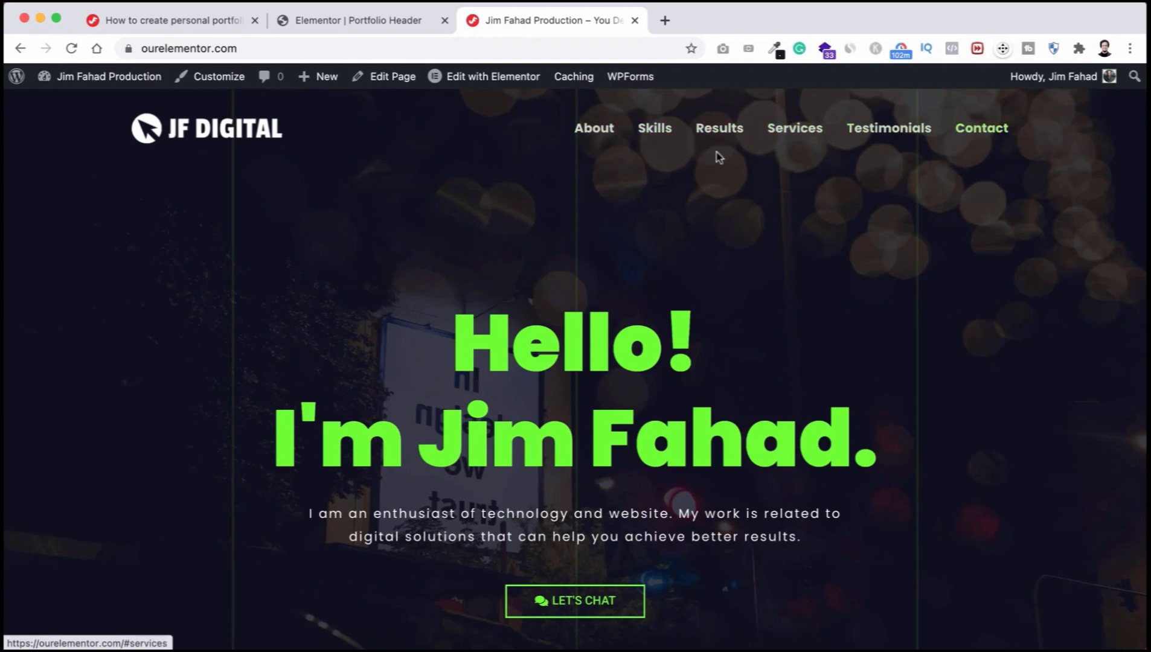
left_click(590, 133)
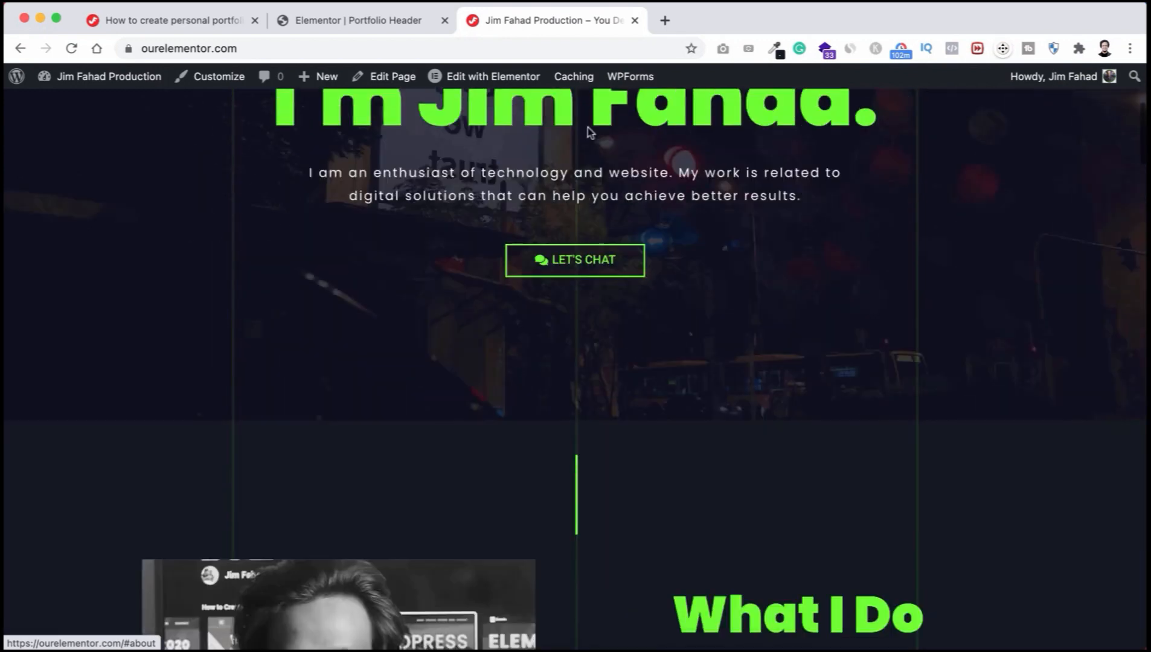
scroll(630, 181, "up", 10)
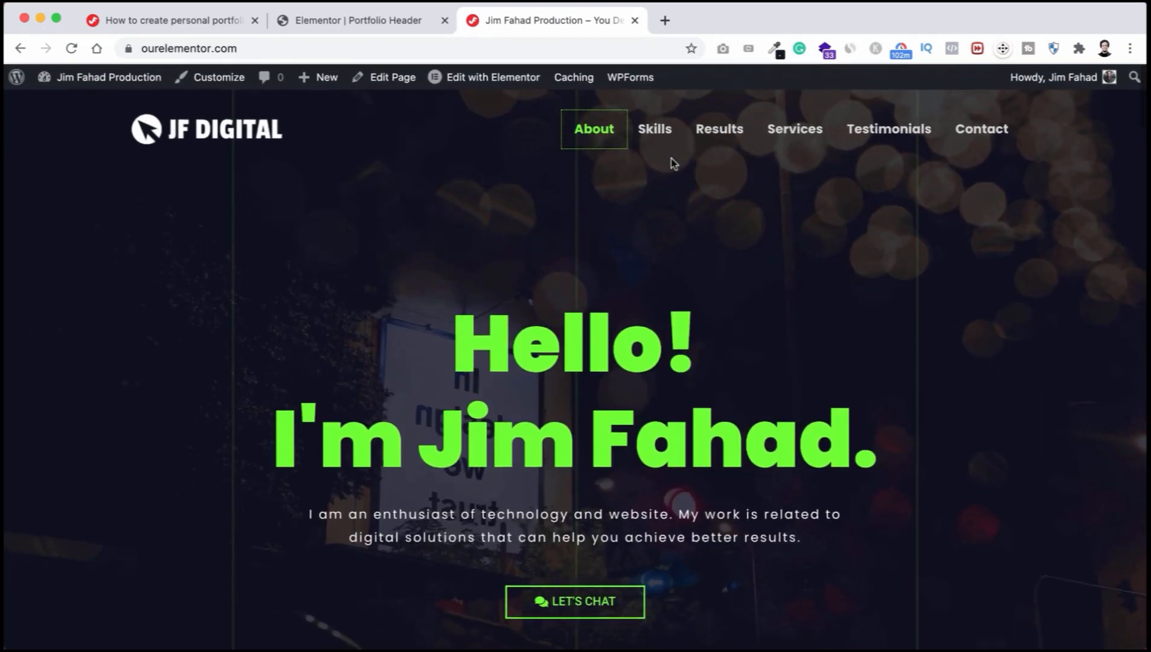
left_click(737, 128)
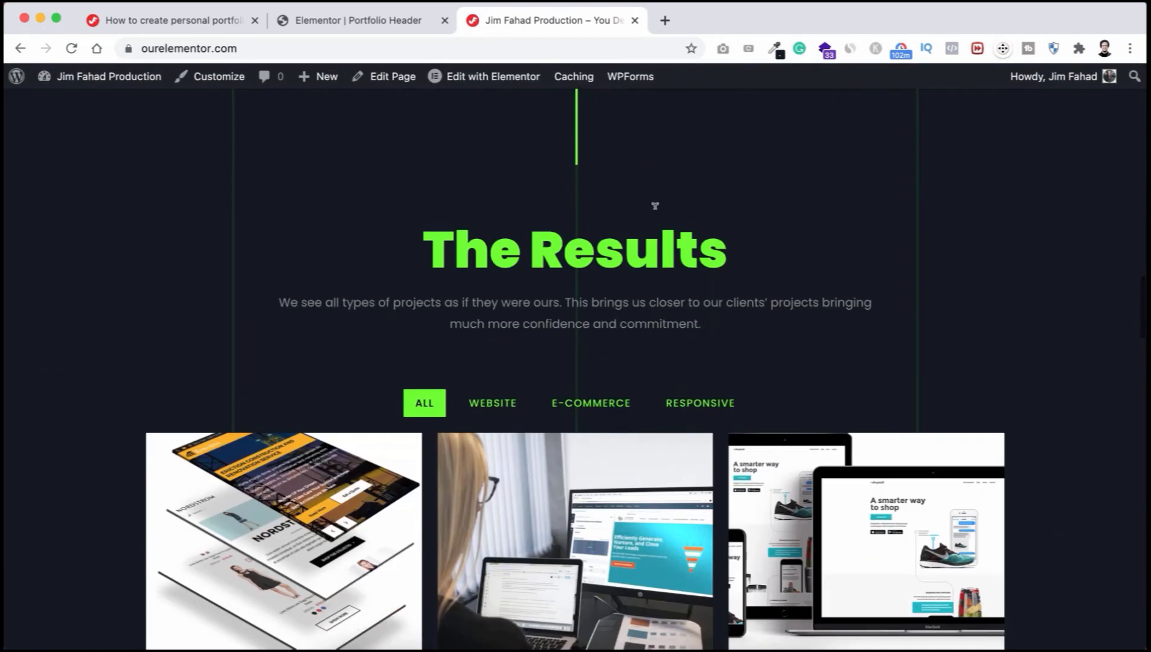
scroll(622, 275, "up", 15)
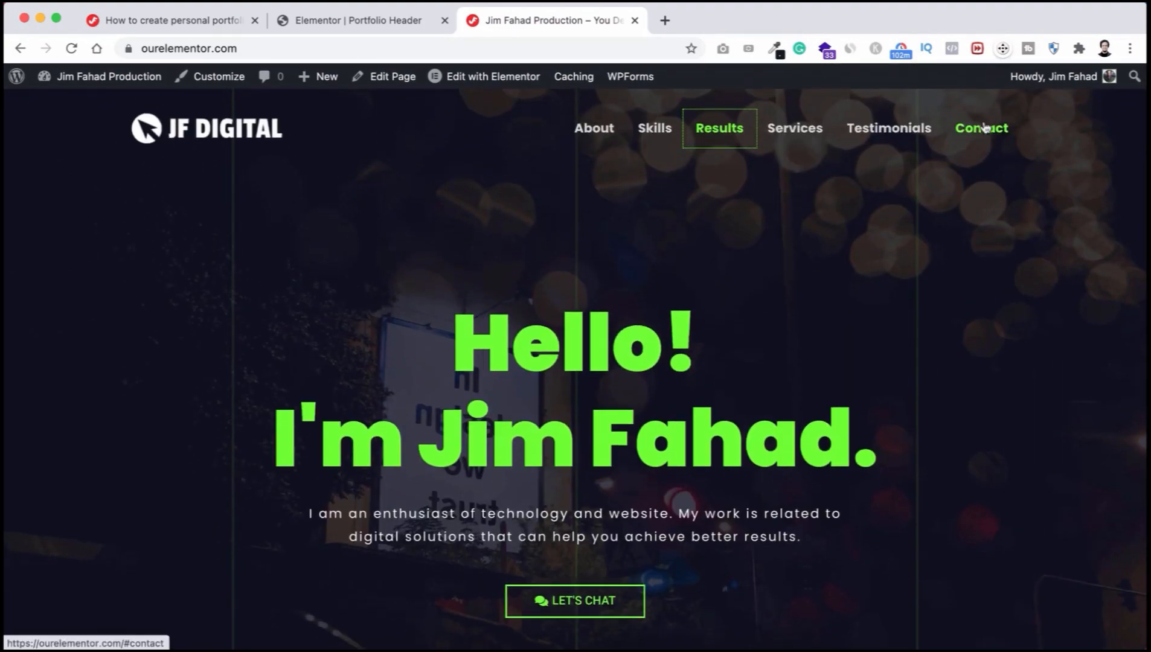
left_click(982, 125)
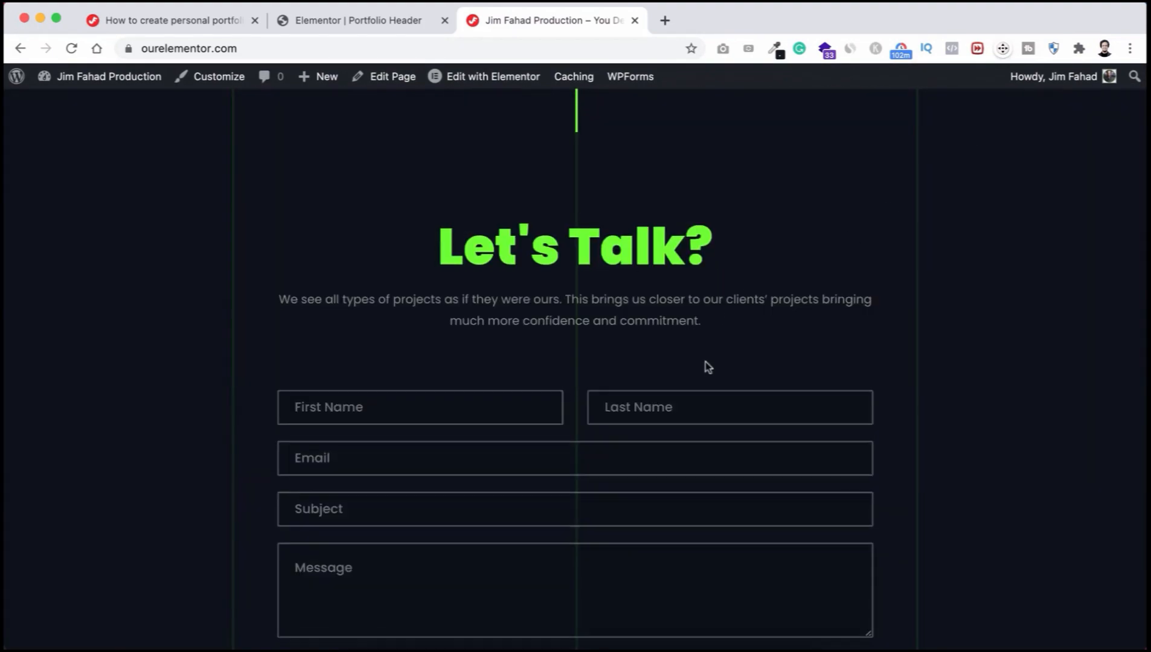
scroll(707, 369, "down", 3)
scroll(708, 366, "down", 2)
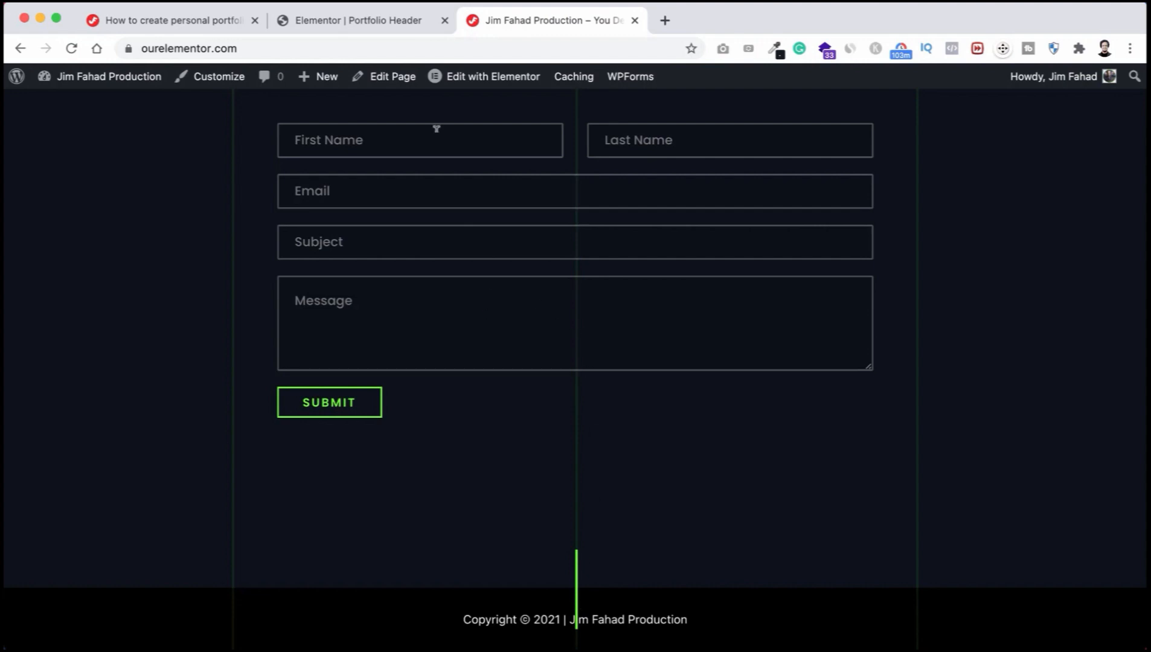
left_click(363, 21)
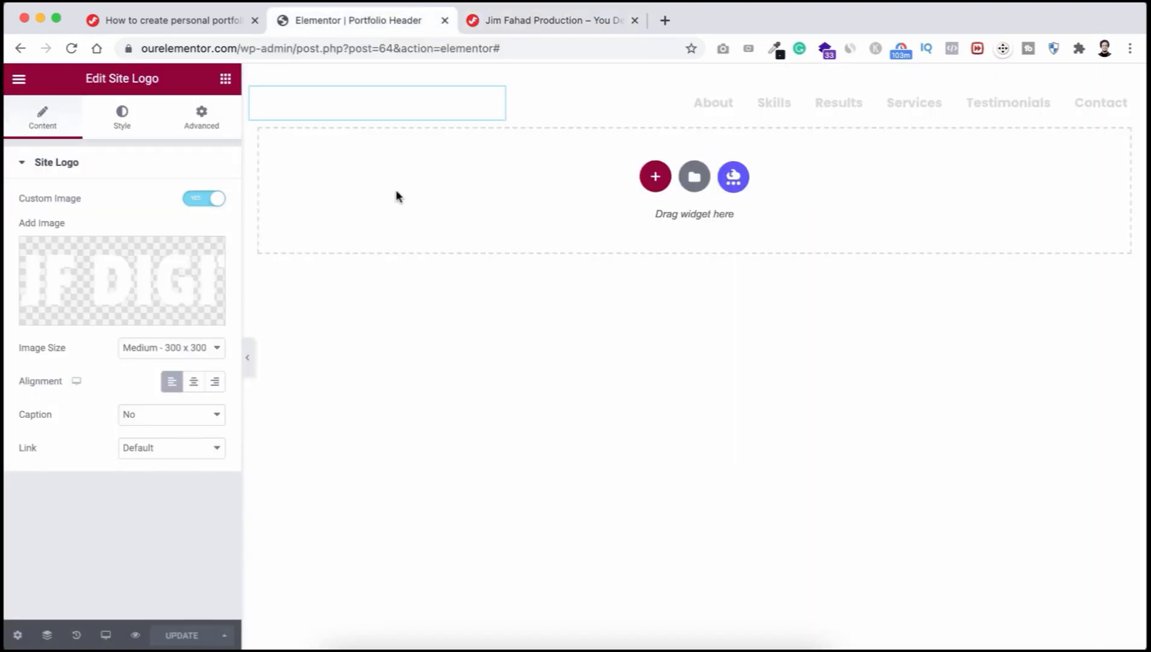
Step: Leave the Elementor editor for the dashboard's Header Footer templates list
left_click(27, 85)
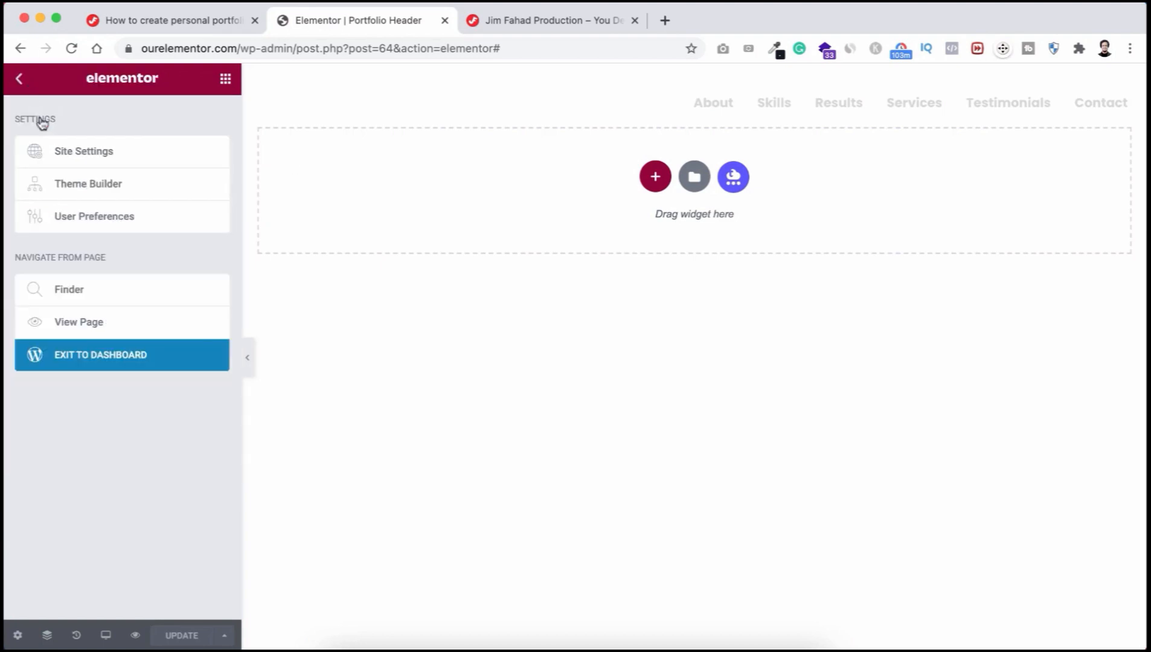
left_click(107, 354)
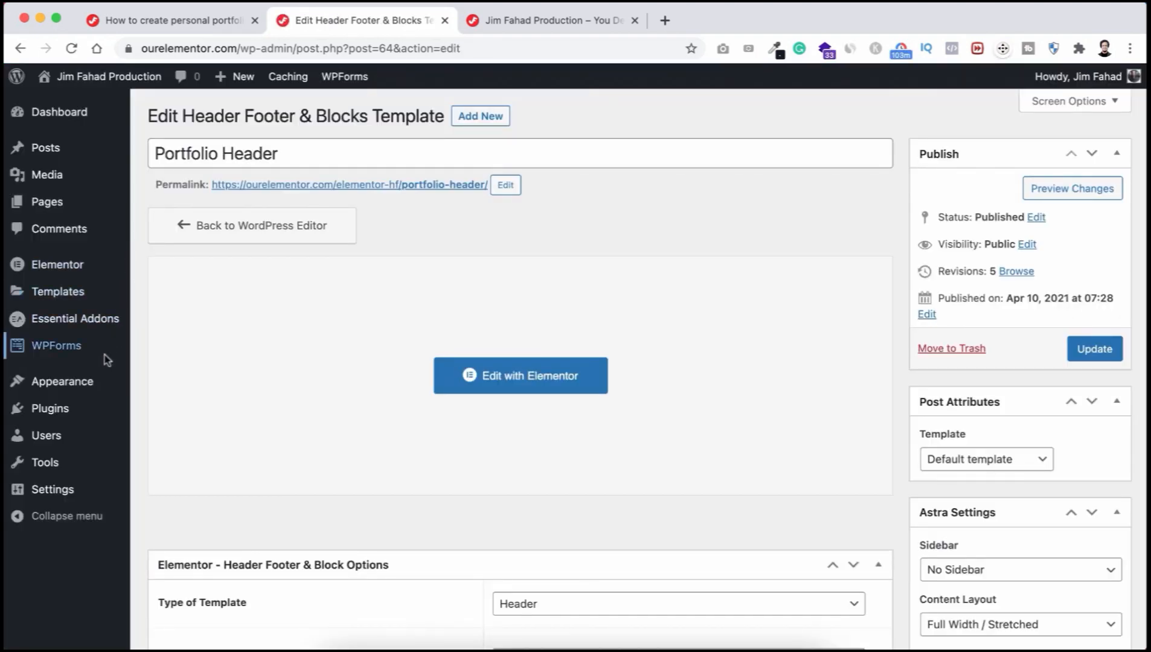
mouse_move(36, 388)
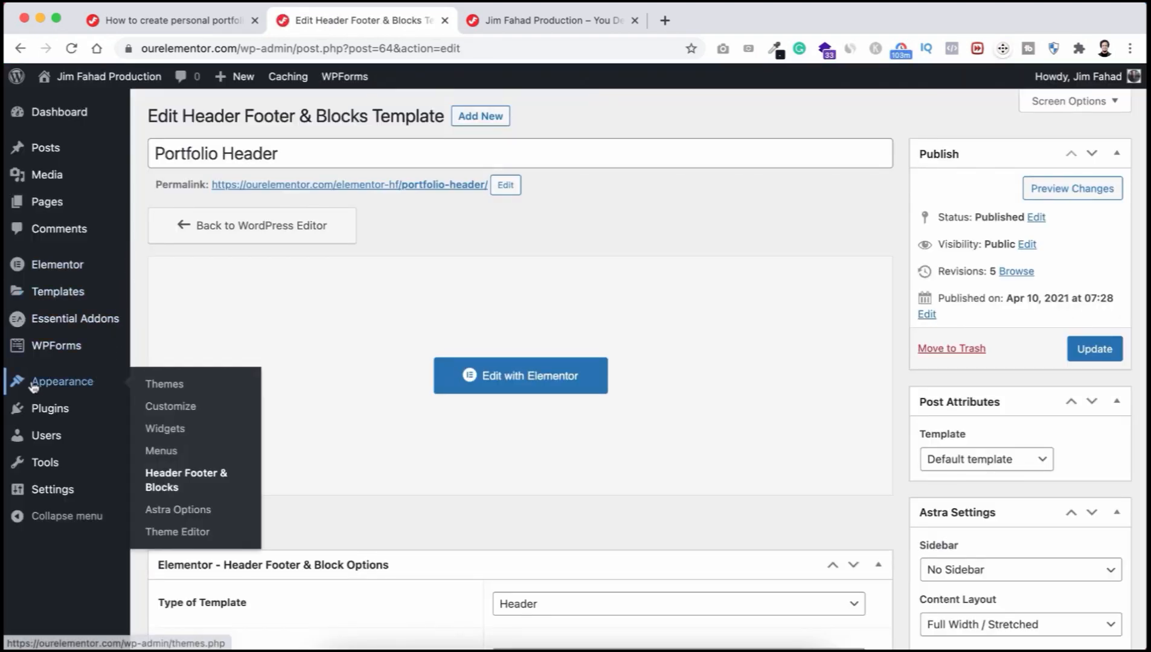
left_click(163, 482)
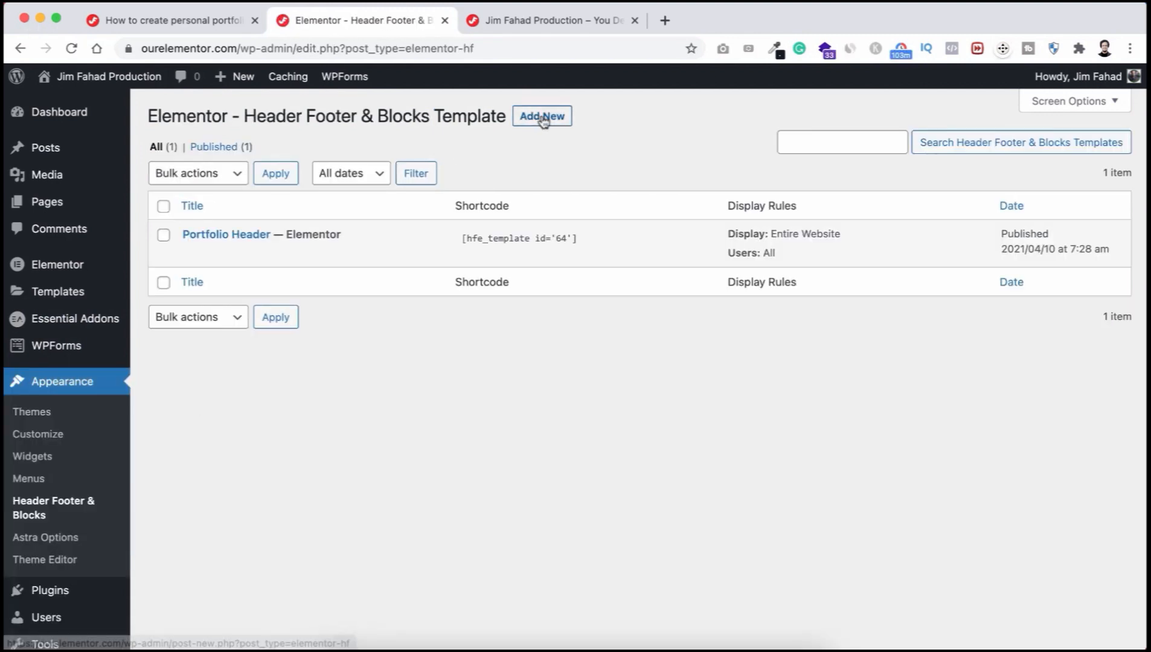
Step: Publish 'Portfolio Footer' as a Footer on Entire Website for All user roles
left_click(540, 118)
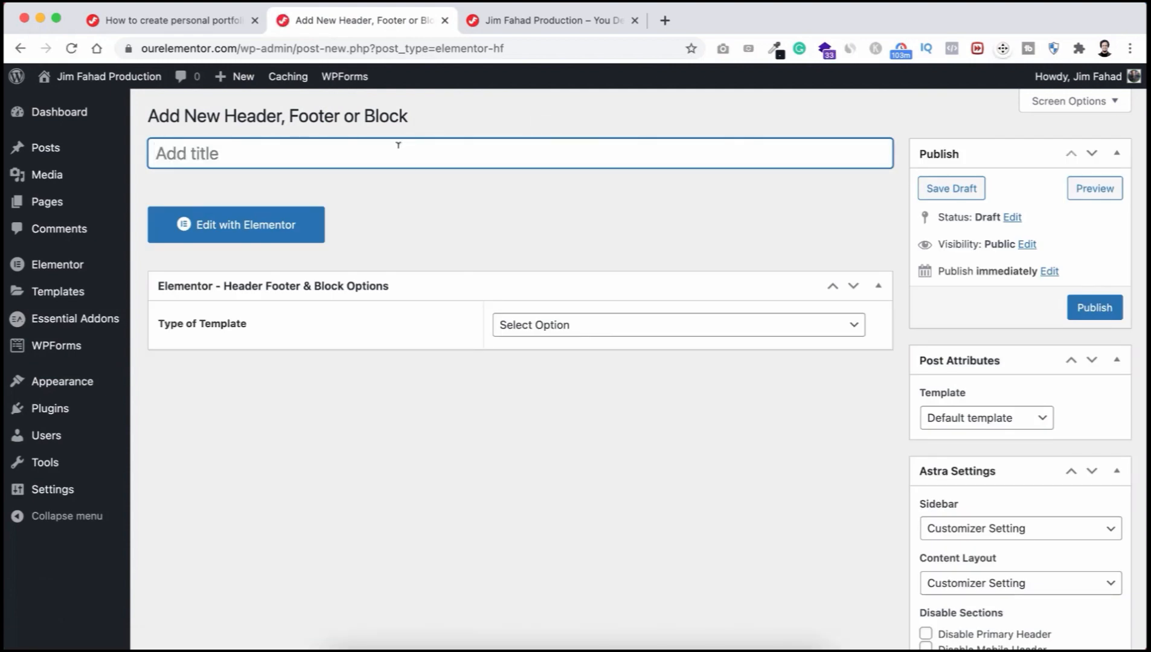
type("Portf")
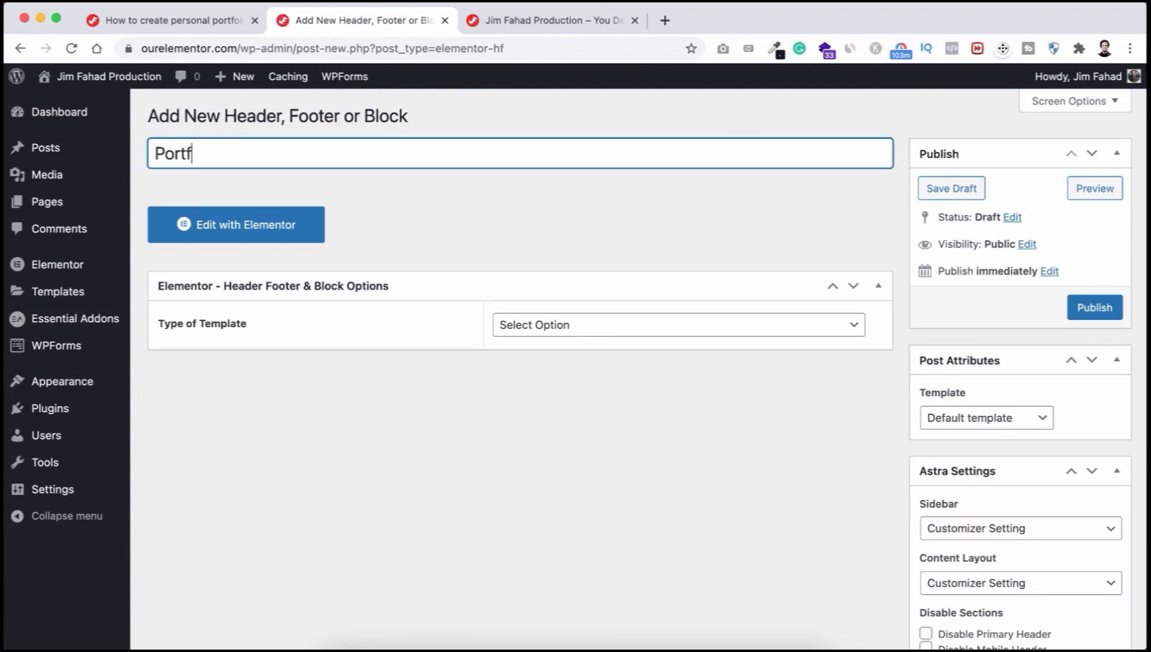
type("olio Footer")
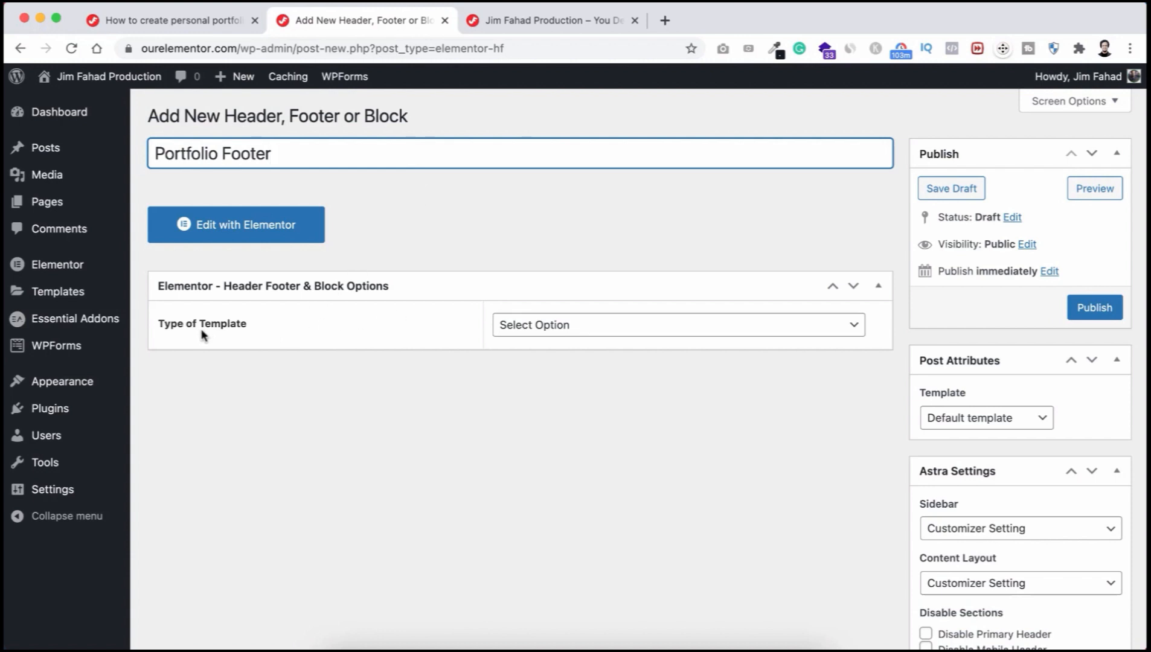
left_click(570, 325)
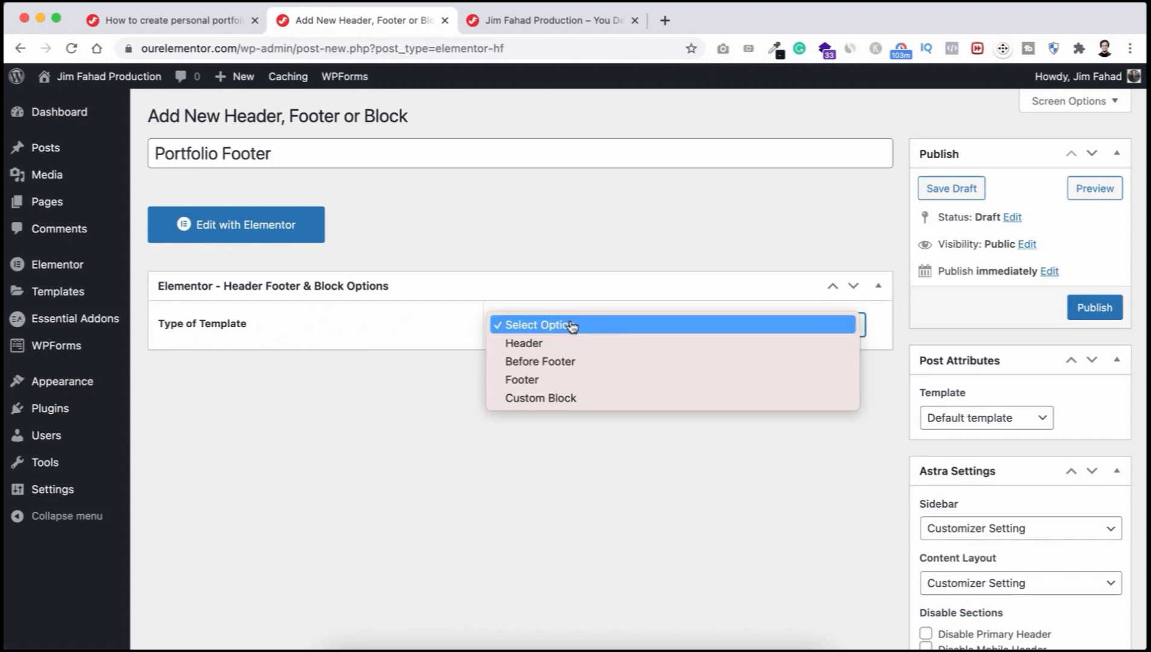
left_click(539, 379)
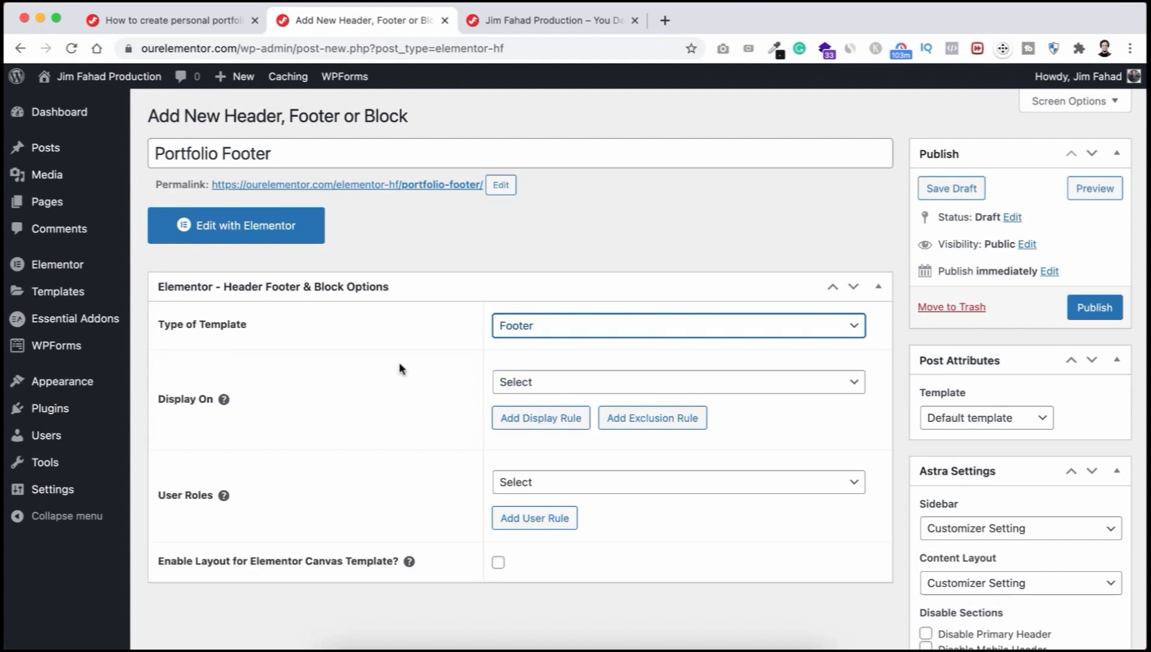
left_click(539, 380)
left_click(544, 417)
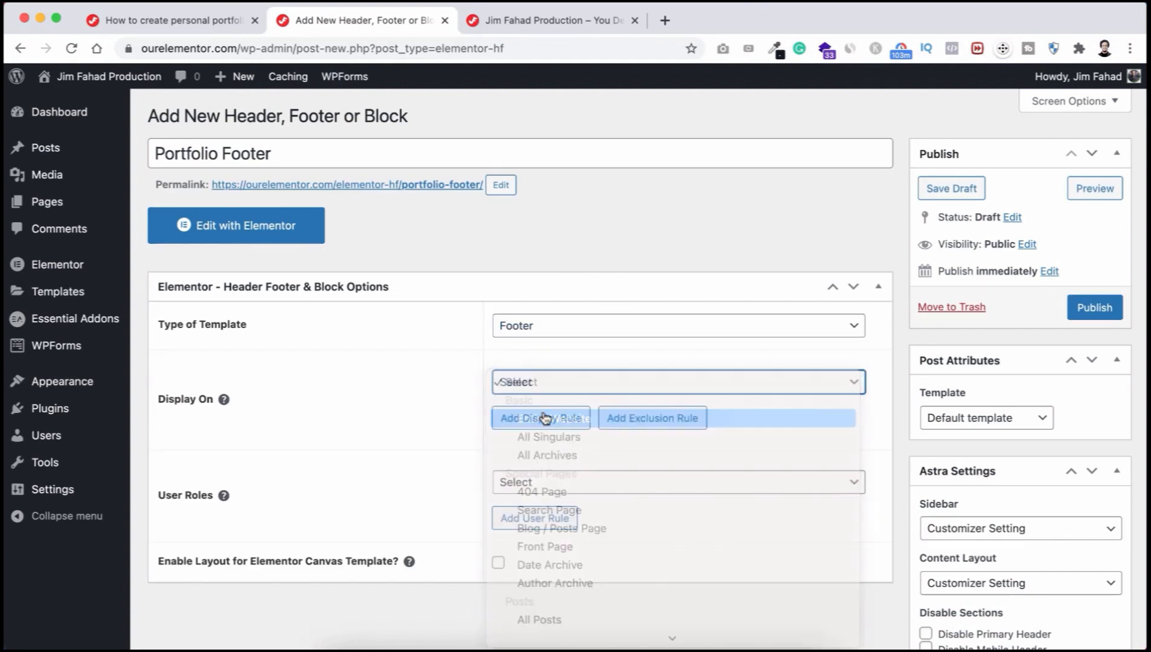
left_click(514, 481)
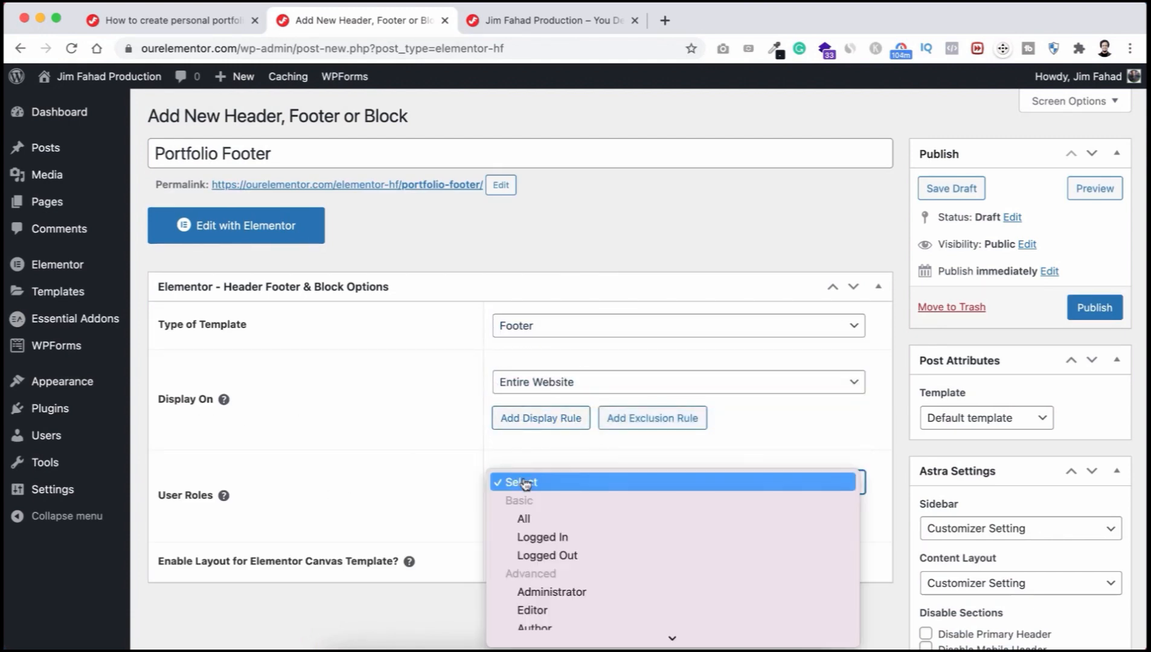
left_click(524, 513)
left_click(1094, 307)
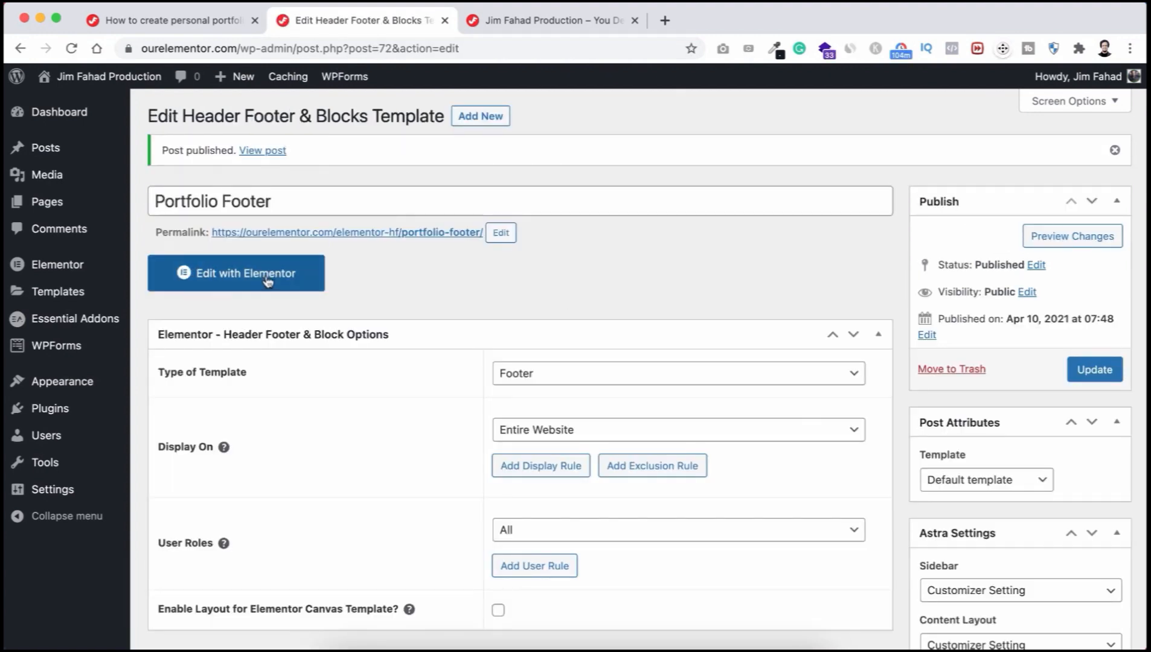
Step: In Elementor, add a one-column section with a Classic #121A21 background
left_click(266, 282)
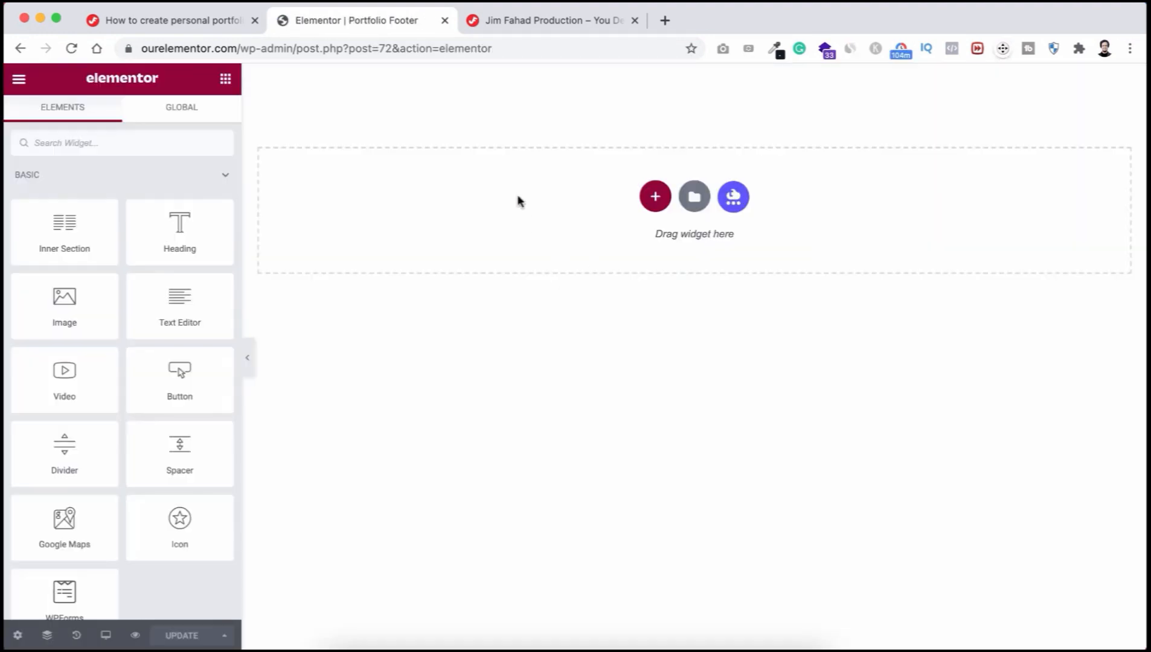
left_click(655, 196)
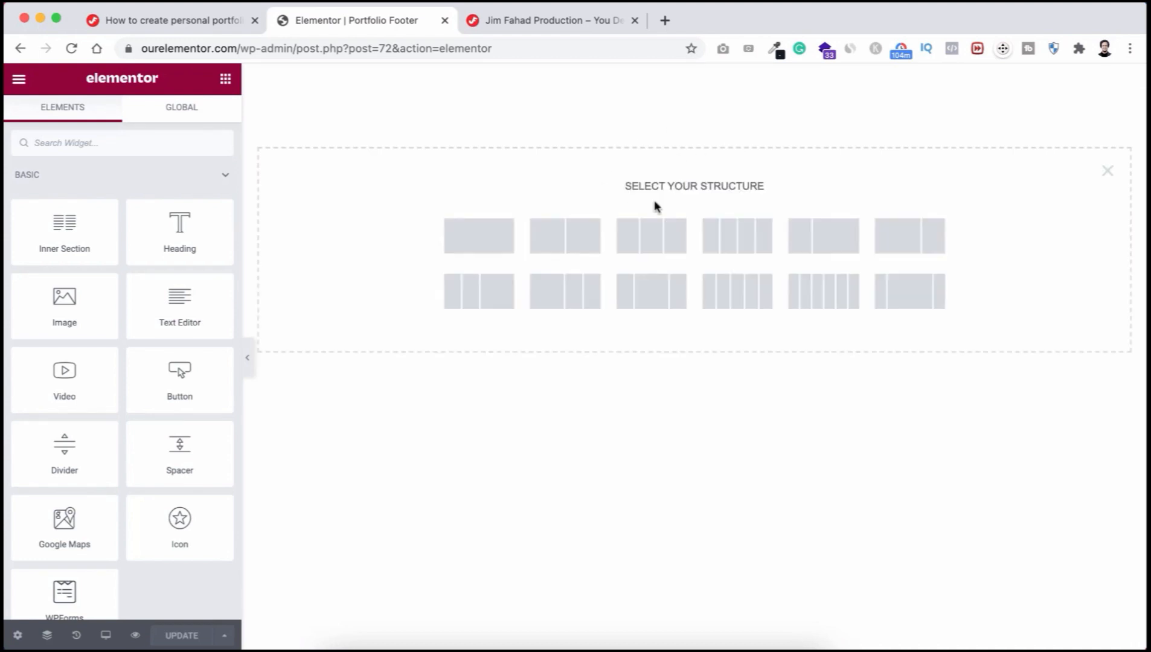
left_click(486, 240)
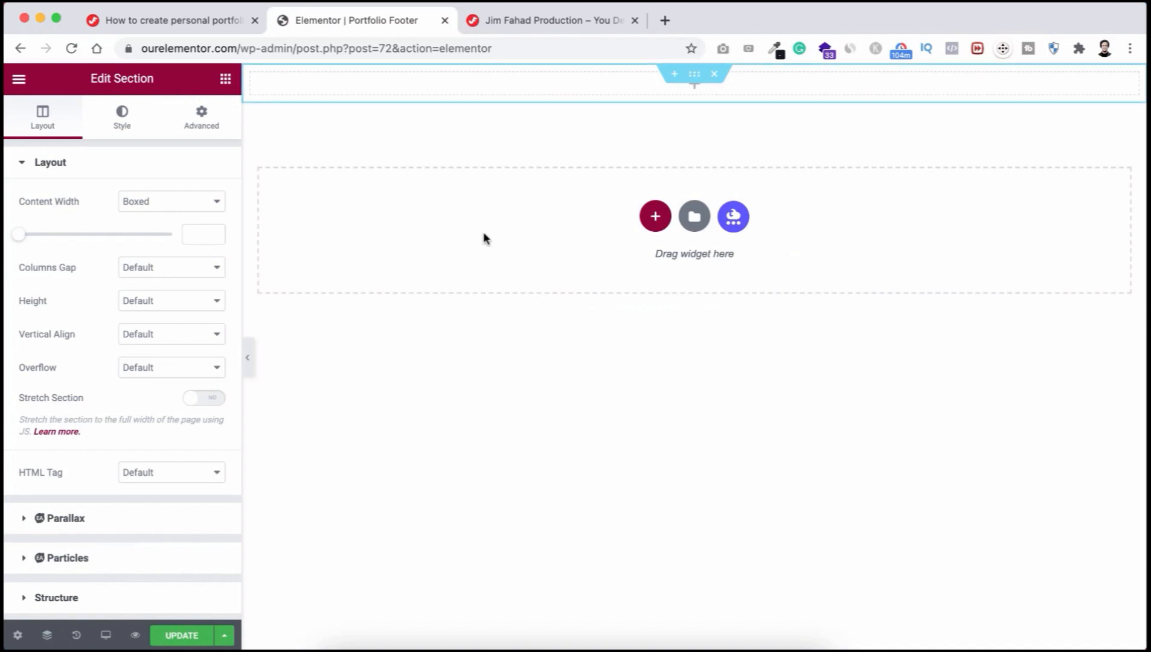
left_click(112, 125)
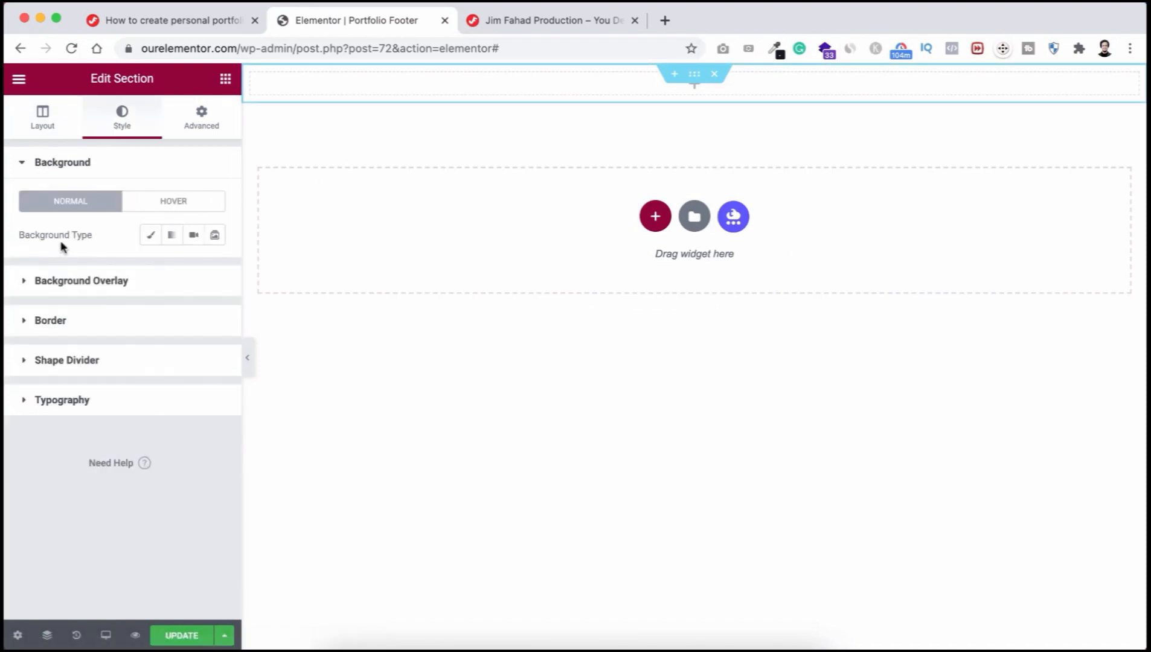
left_click(152, 238)
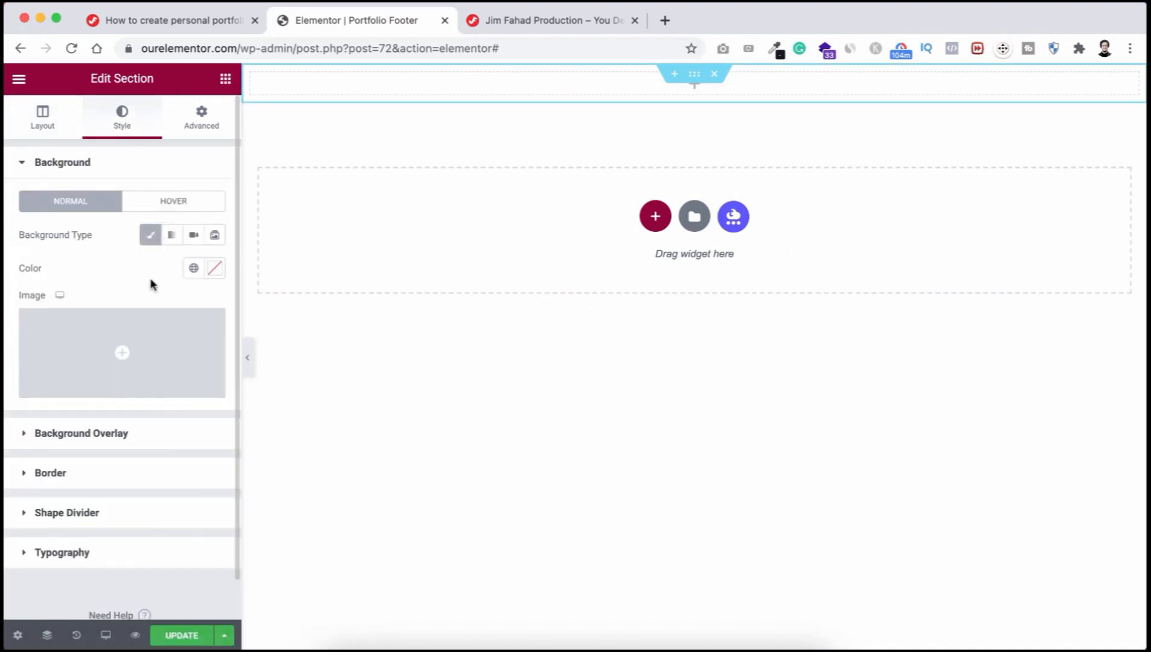
left_click(215, 269)
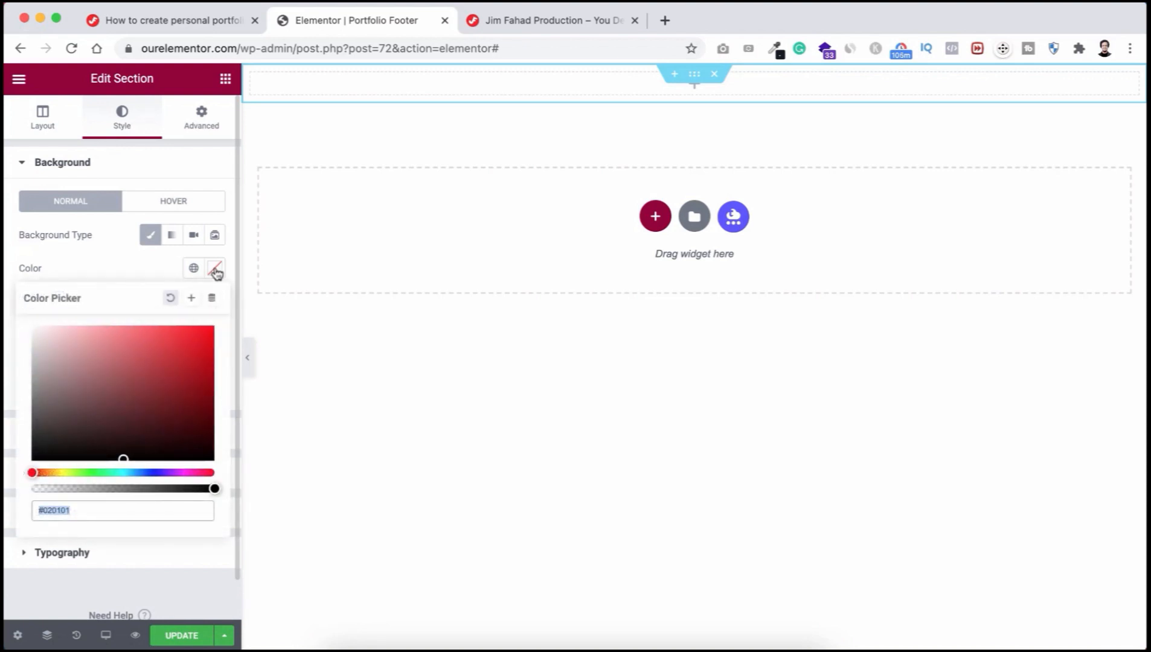
type("#121A21")
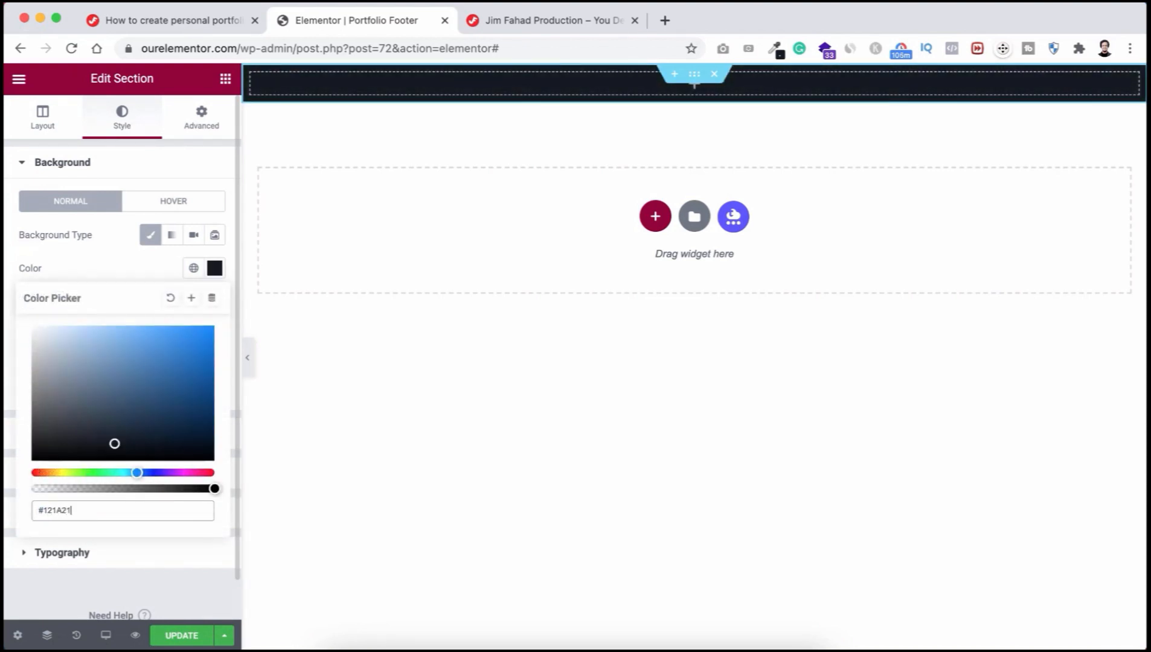
Step: Give the section unlinked padding of 60 top and 40 bottom
left_click(203, 120)
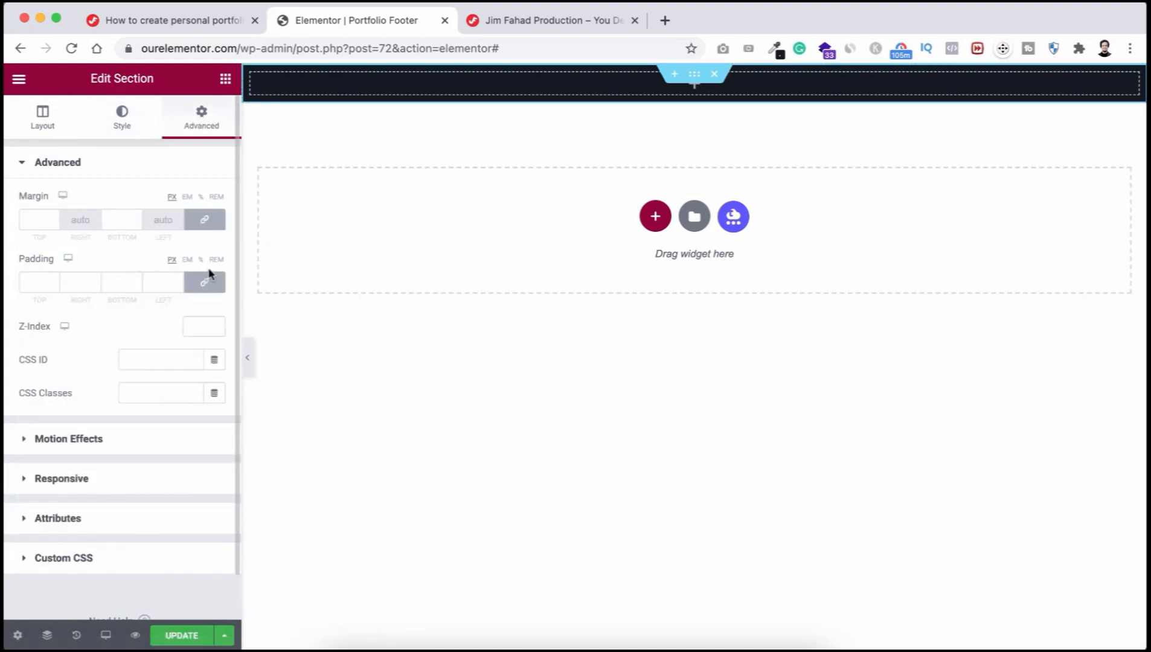
left_click(205, 282)
left_click(31, 282)
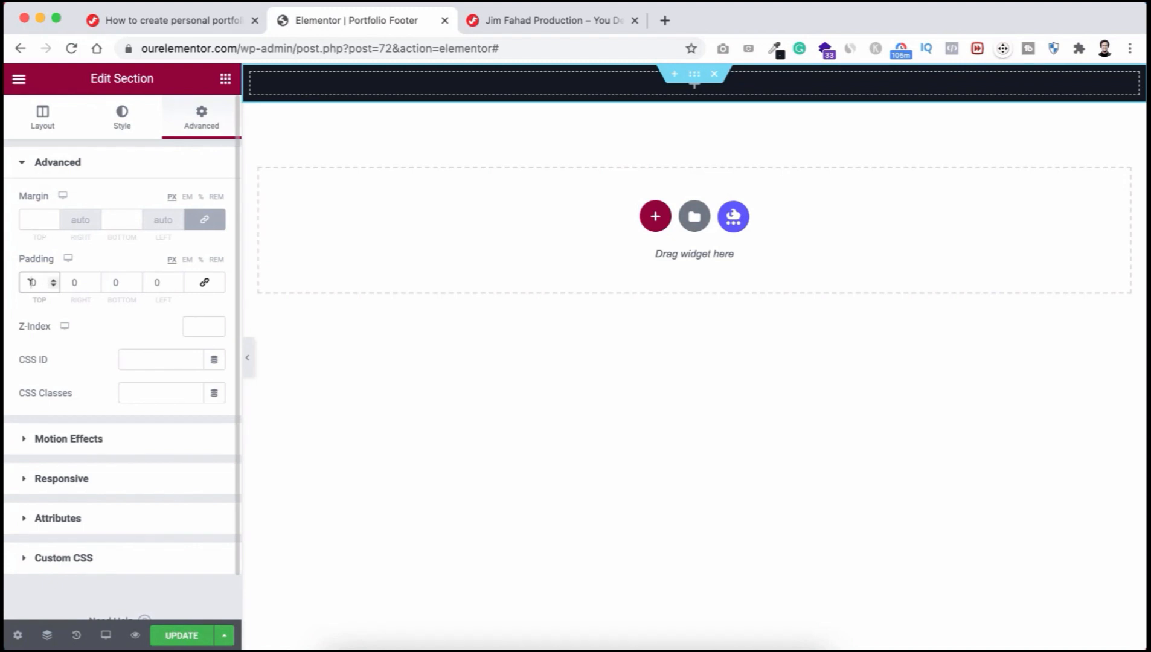
type("6")
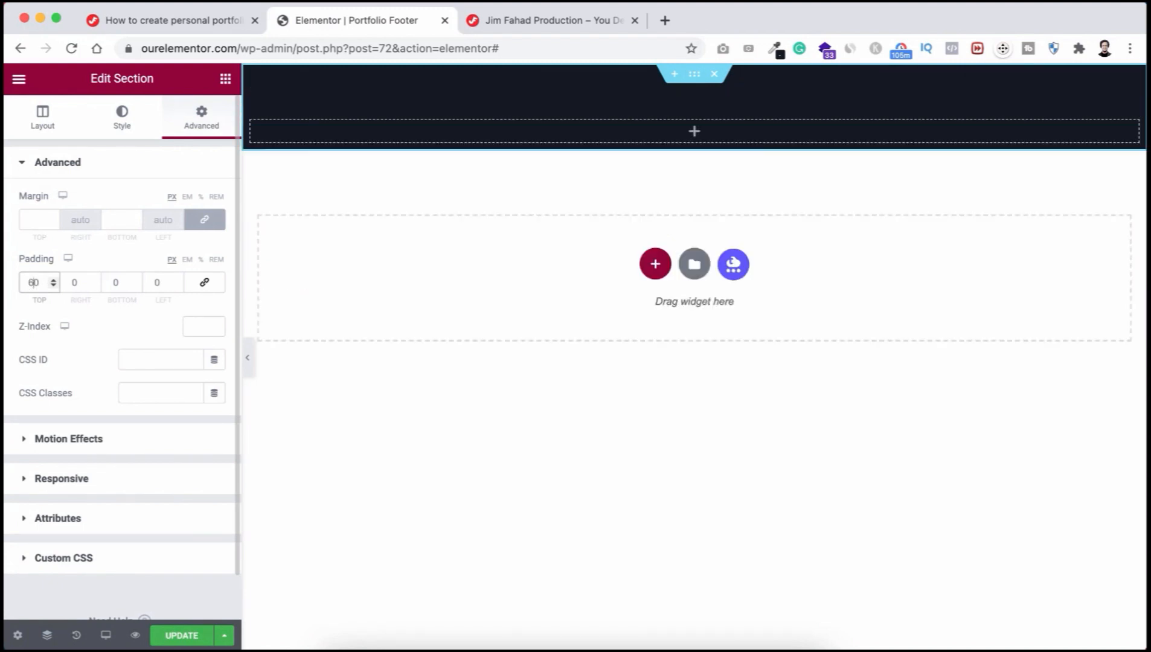
left_click(114, 281)
type("4")
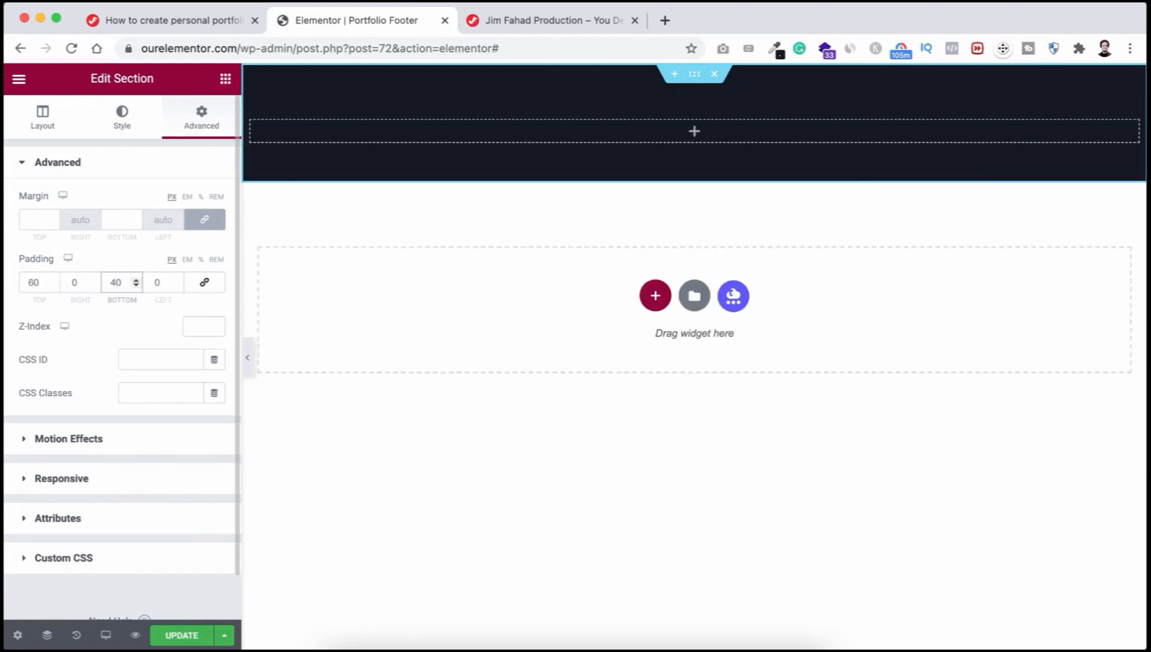
Step: Drag a Copyright widget into the dark footer section
left_click(695, 133)
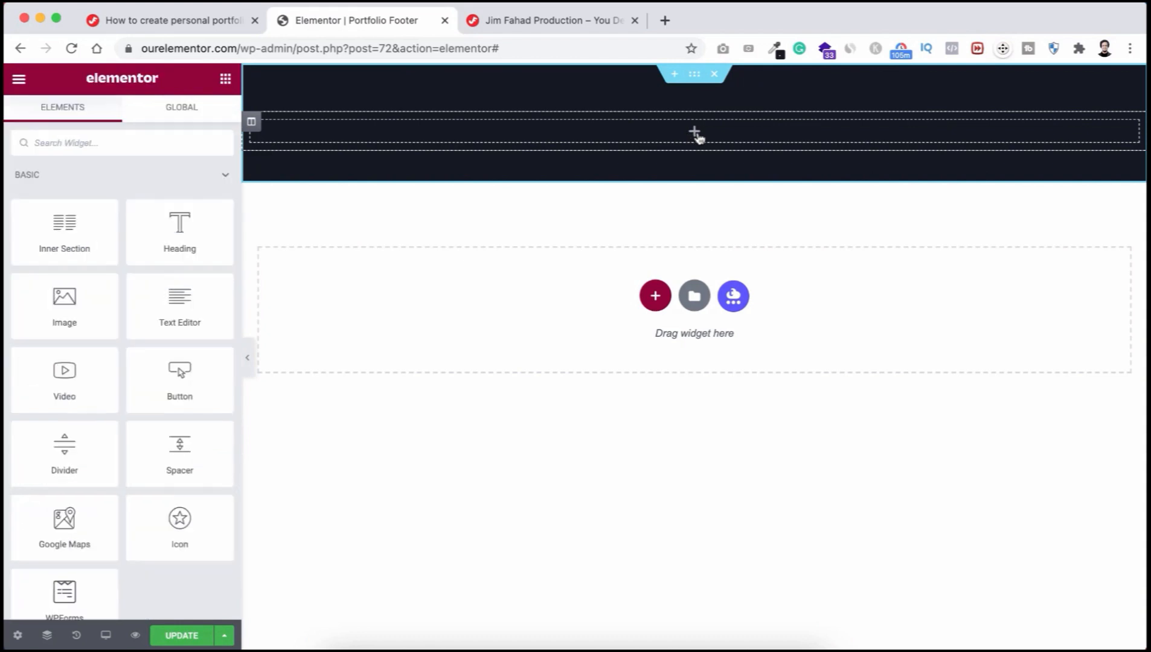
type("cop")
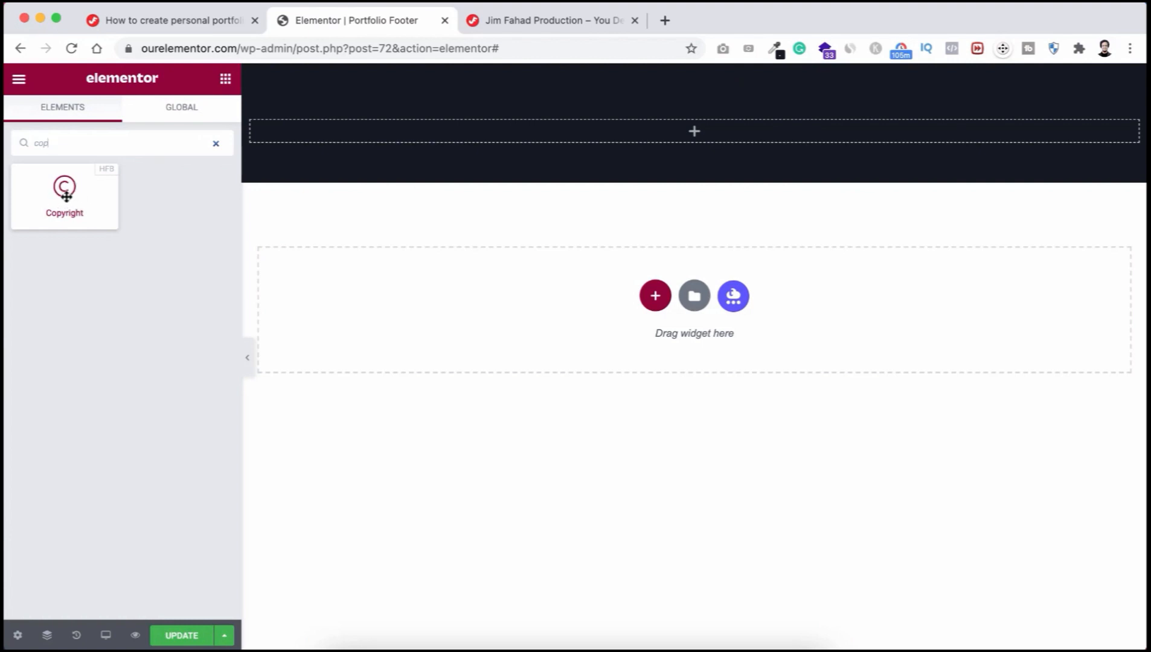
left_click_drag(64, 194, 570, 129)
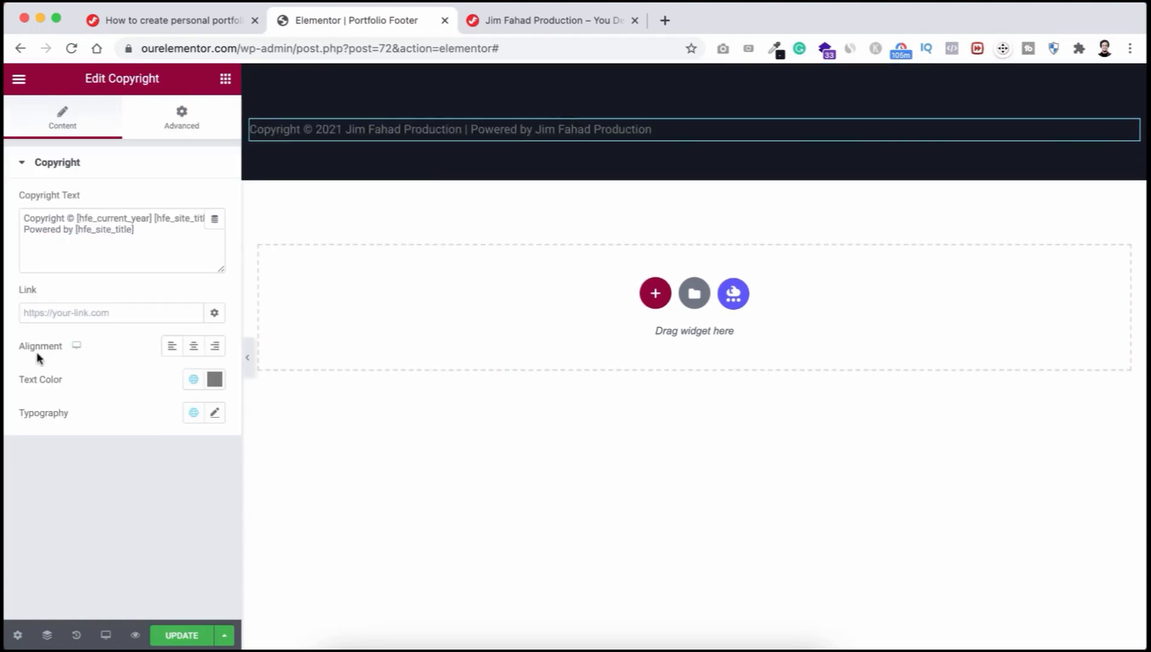
Step: Center the copyright text, make it white #FFFFFF, and set its font to Poppins
left_click(194, 348)
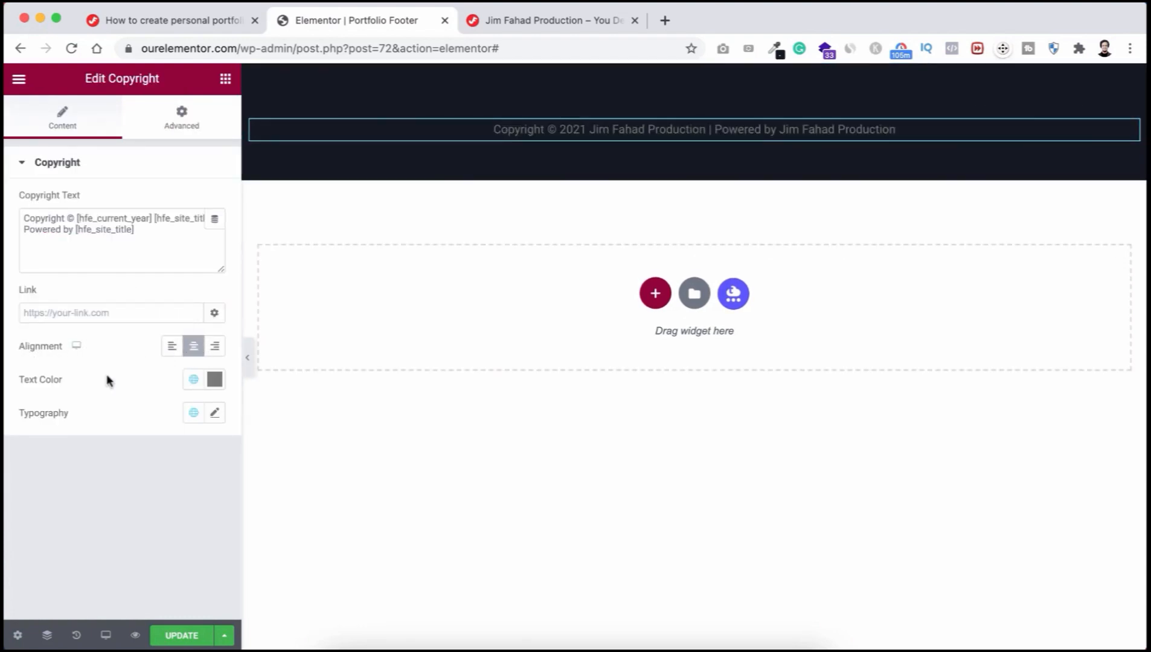
left_click(218, 378)
left_click_drag(72, 458, 20, 437)
left_click(116, 353)
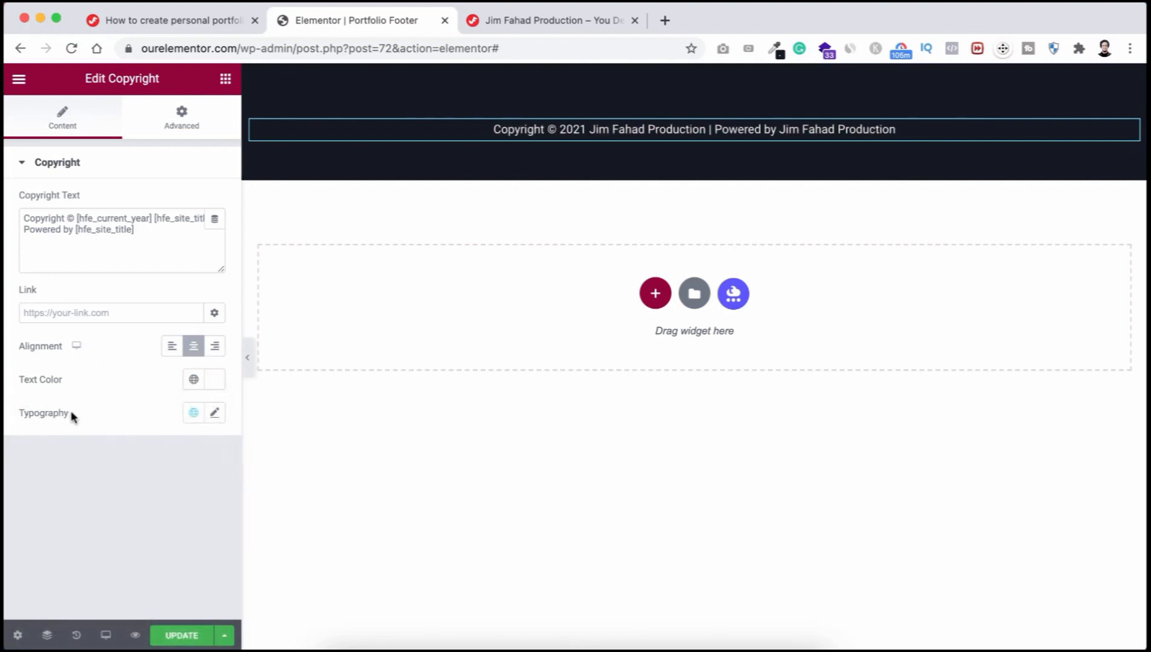
left_click(216, 413)
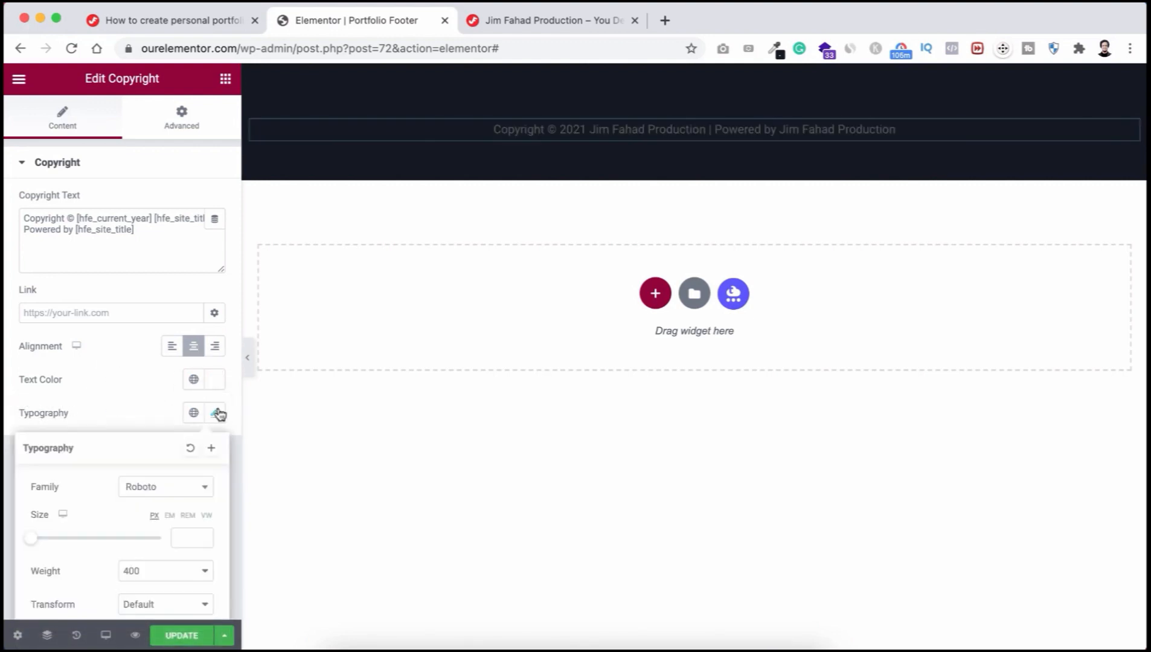
left_click(181, 486)
type("poppi")
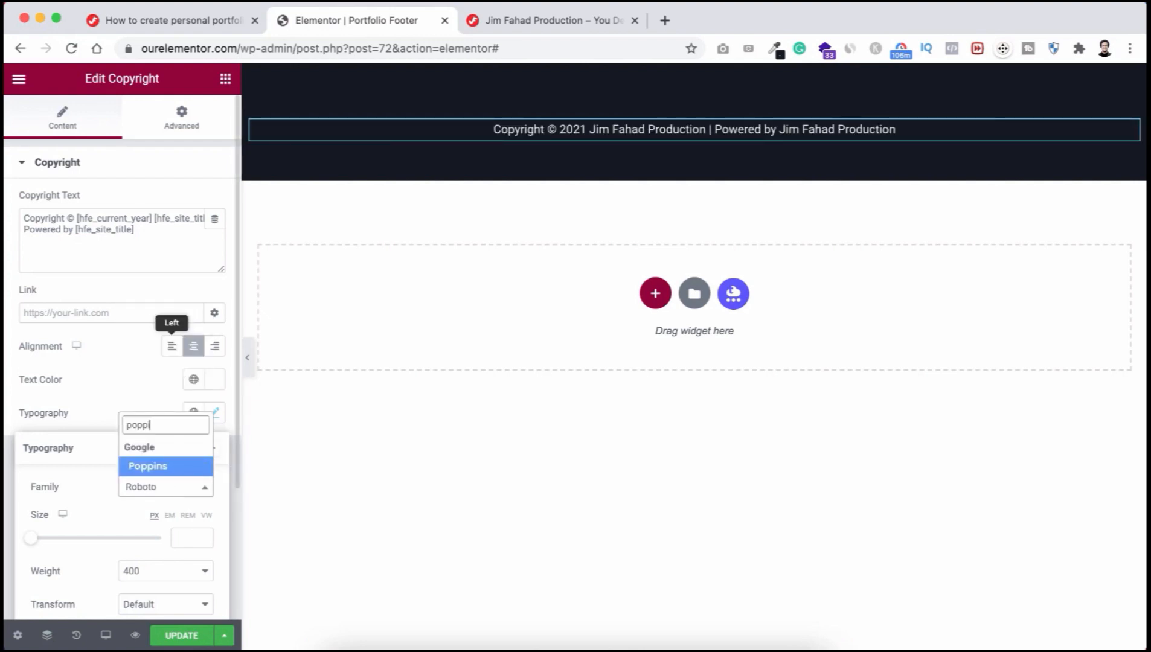
key("Return")
left_click(143, 394)
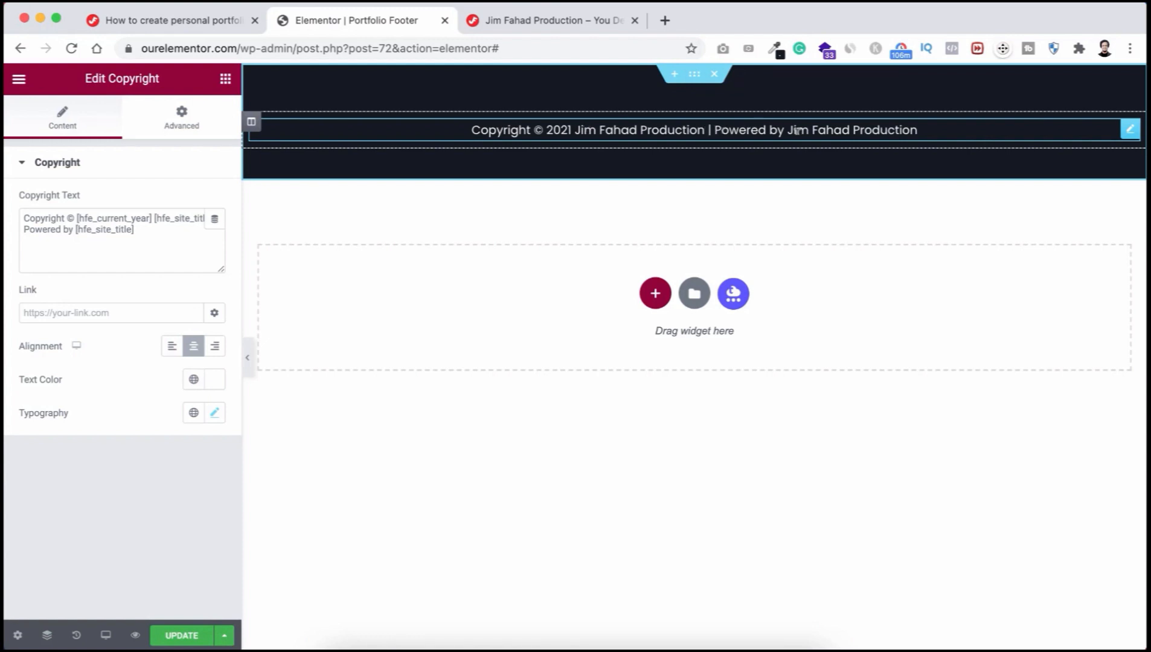
Step: Delete the 'Powered by' part from the copyright text
left_click_drag(144, 229, 12, 238)
key("BackSpace")
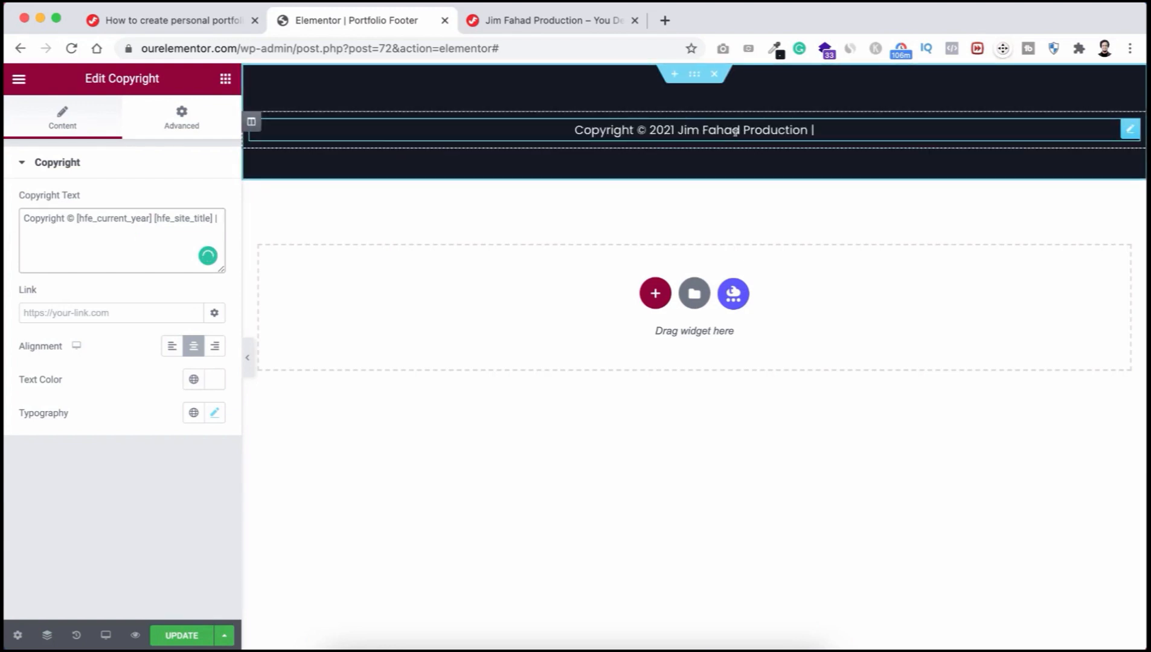
key("BackSpace")
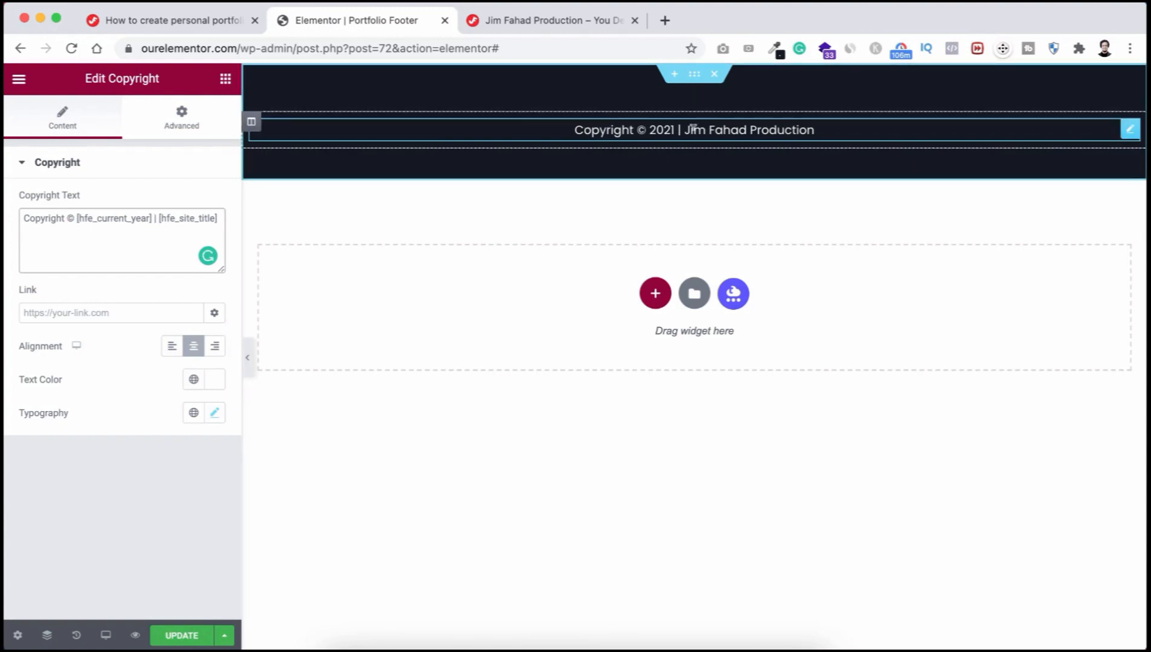
Step: Find the Social Icons widget and place it below the footer copyright text
left_click(226, 78)
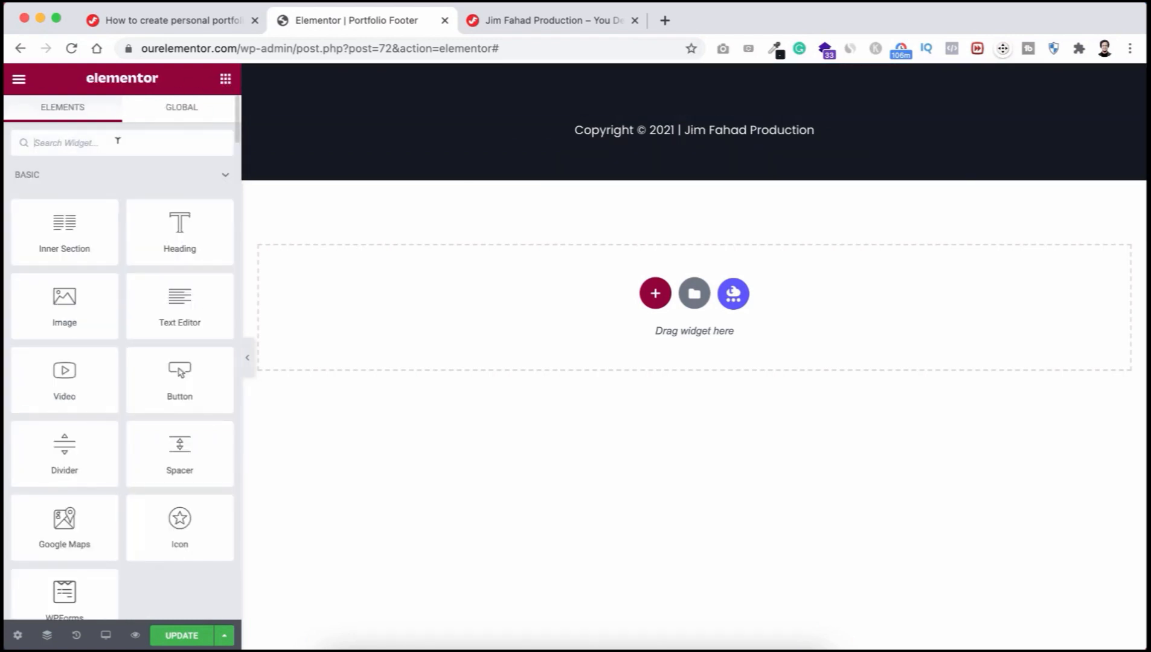
type("social")
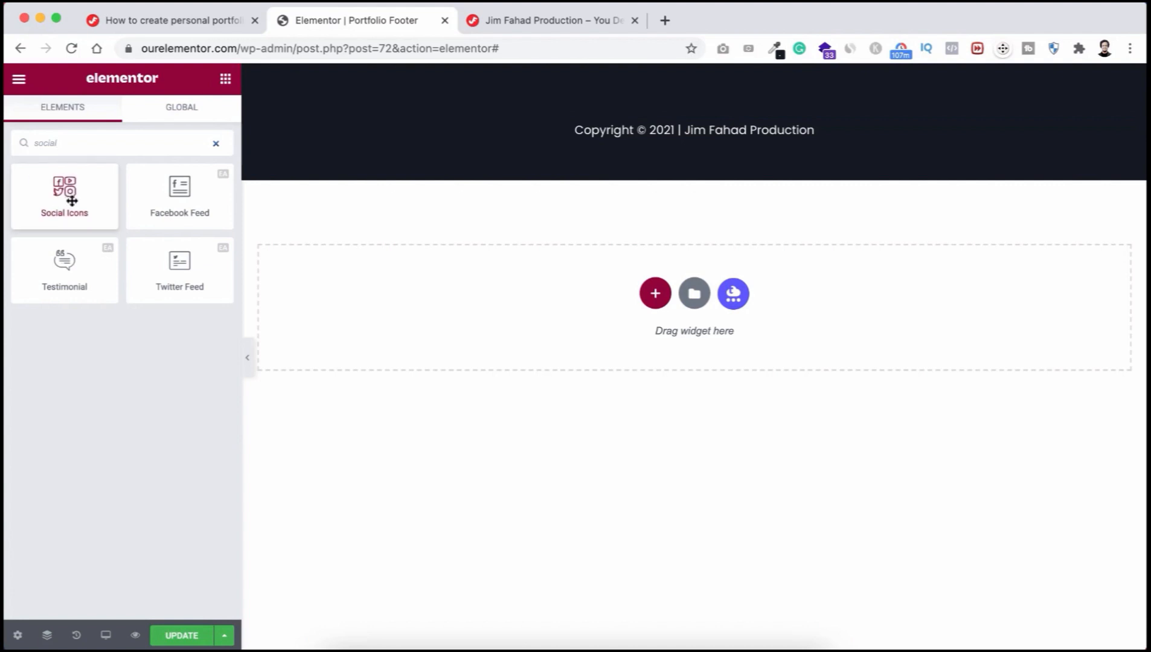
left_click_drag(67, 199, 599, 138)
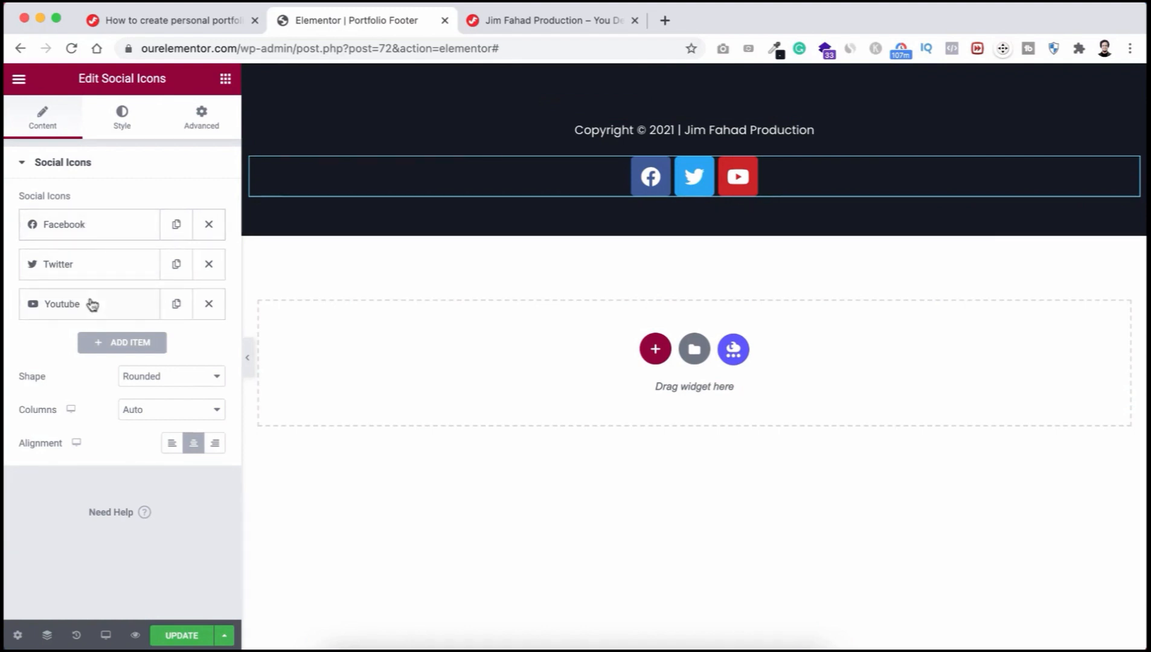
Step: Add WhatsApp and GitHub as the fourth and fifth social icons
left_click(129, 346)
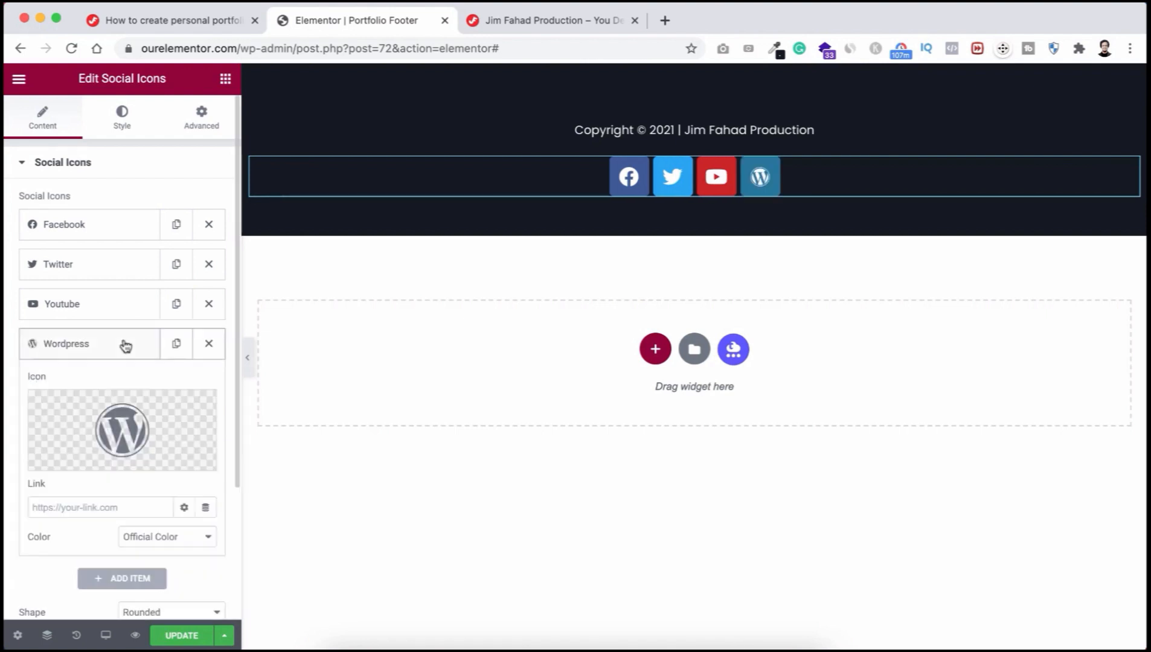
left_click(118, 421)
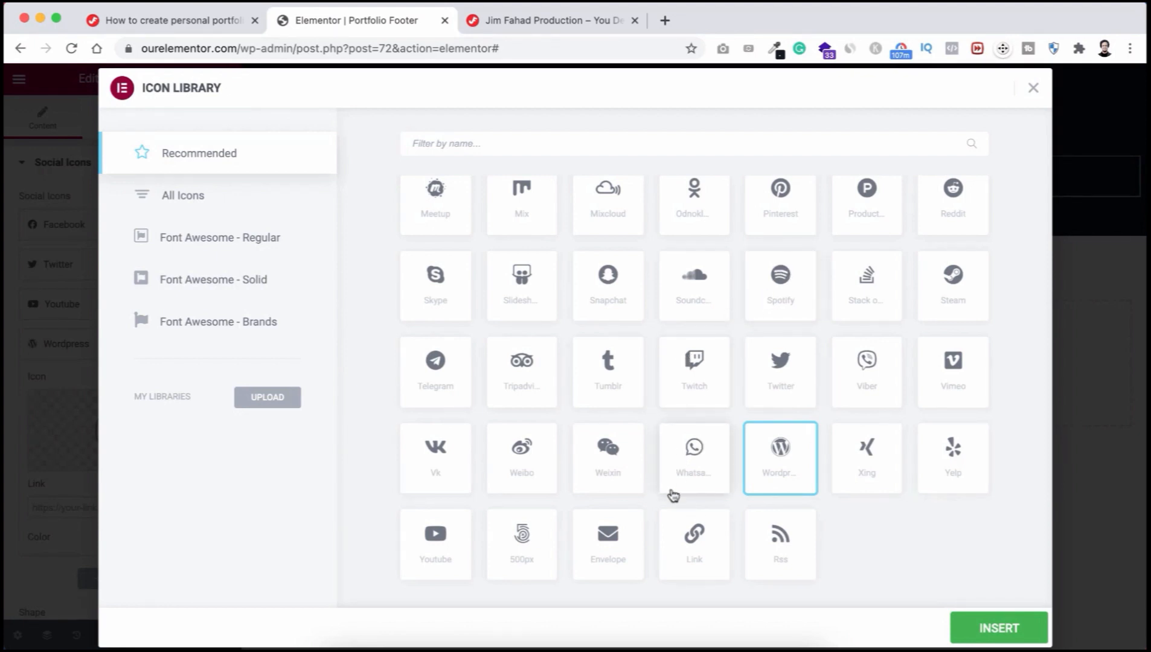
left_click(689, 462)
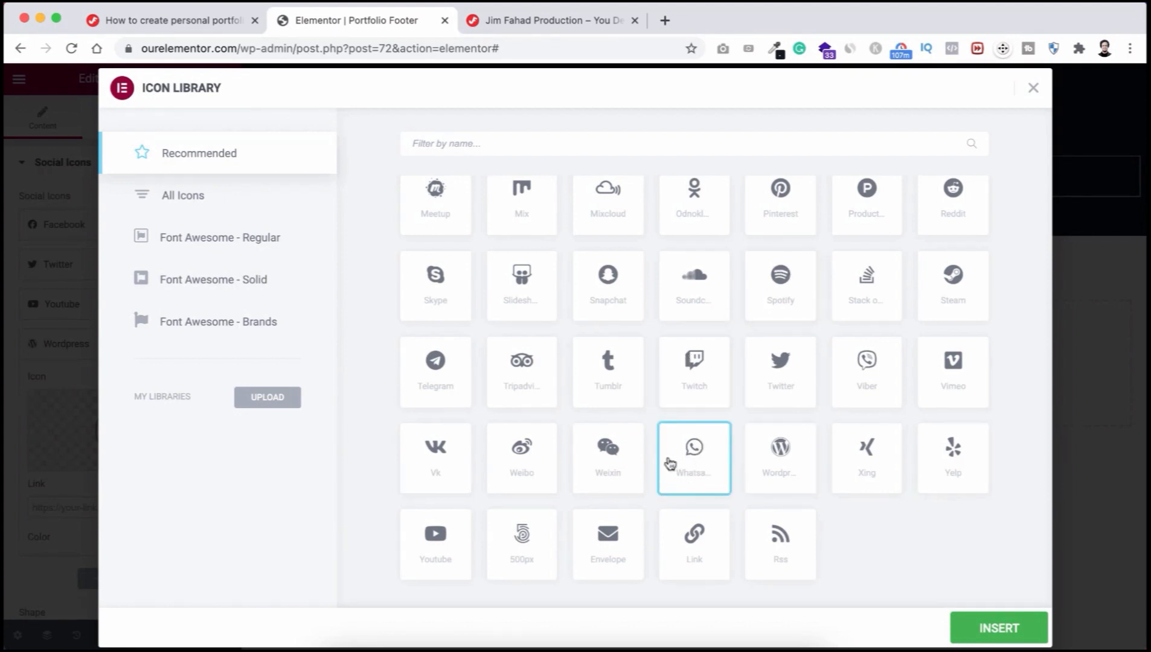
left_click(996, 625)
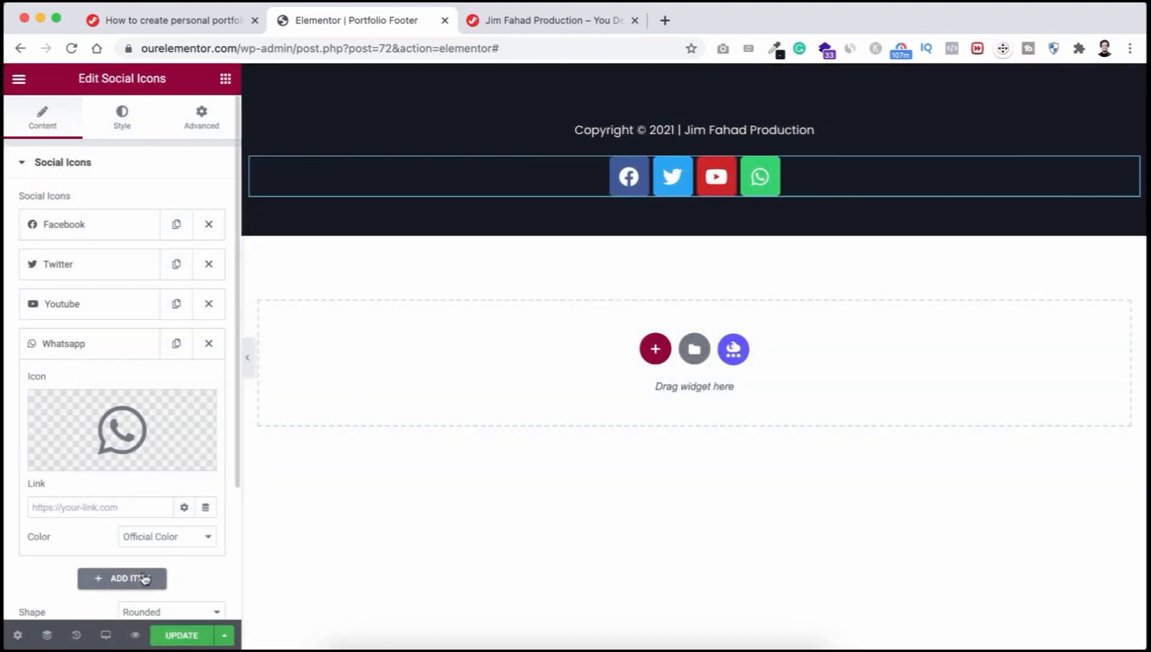
left_click(130, 579)
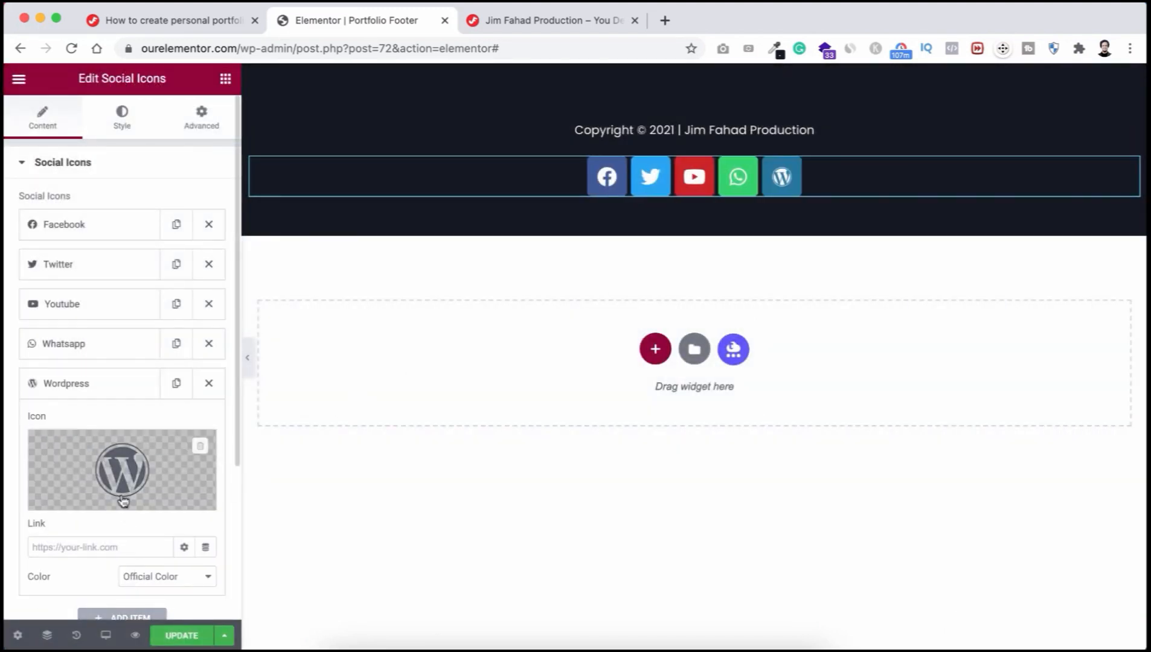
left_click(120, 465)
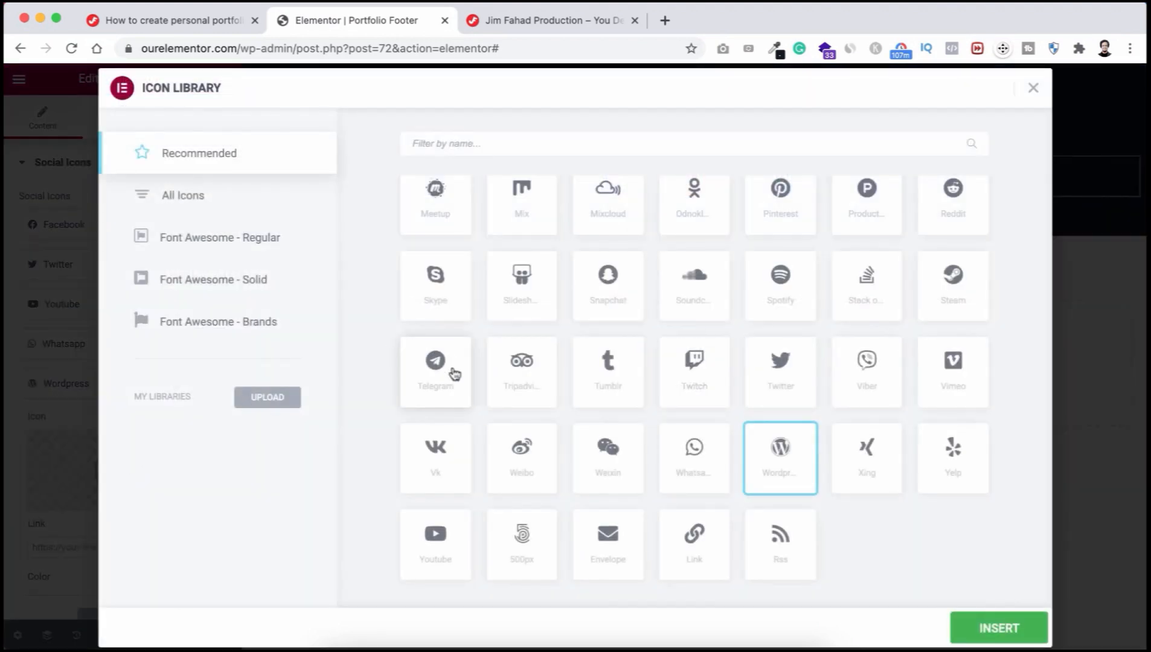
scroll(516, 318, "up", 3)
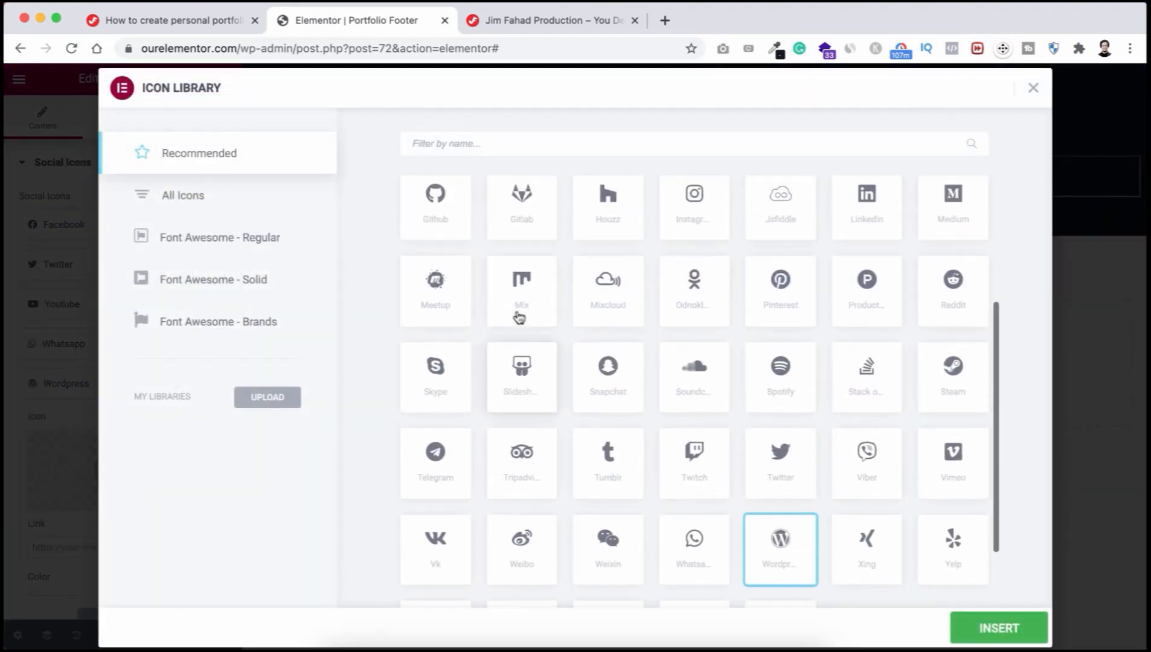
left_click(436, 281)
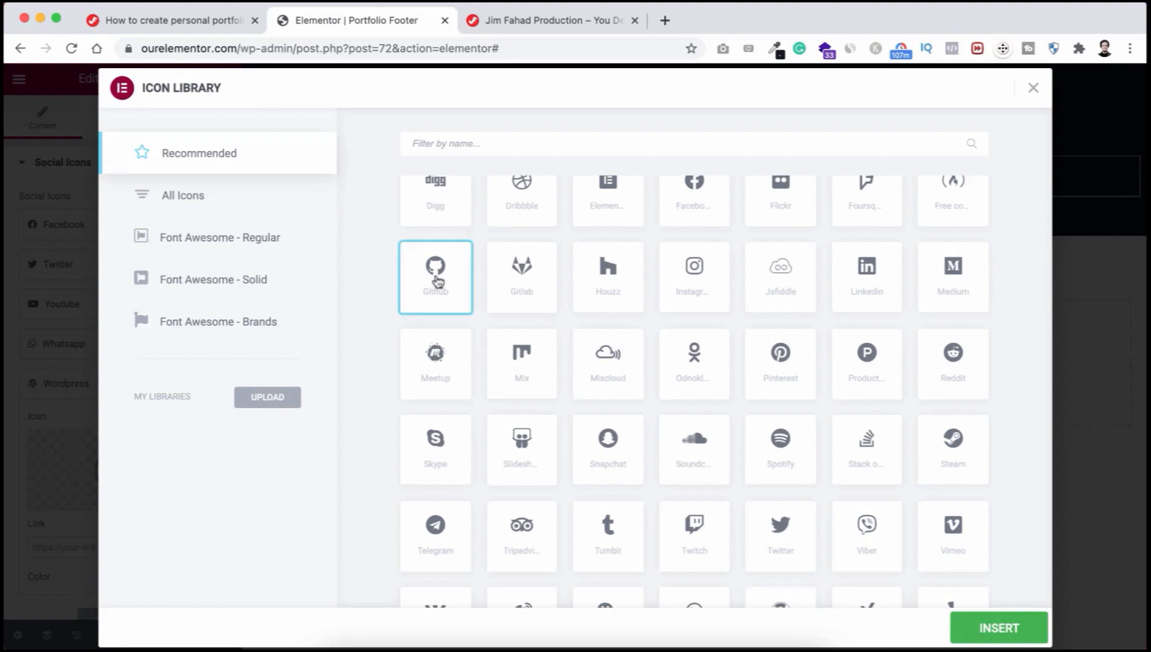
left_click(1003, 626)
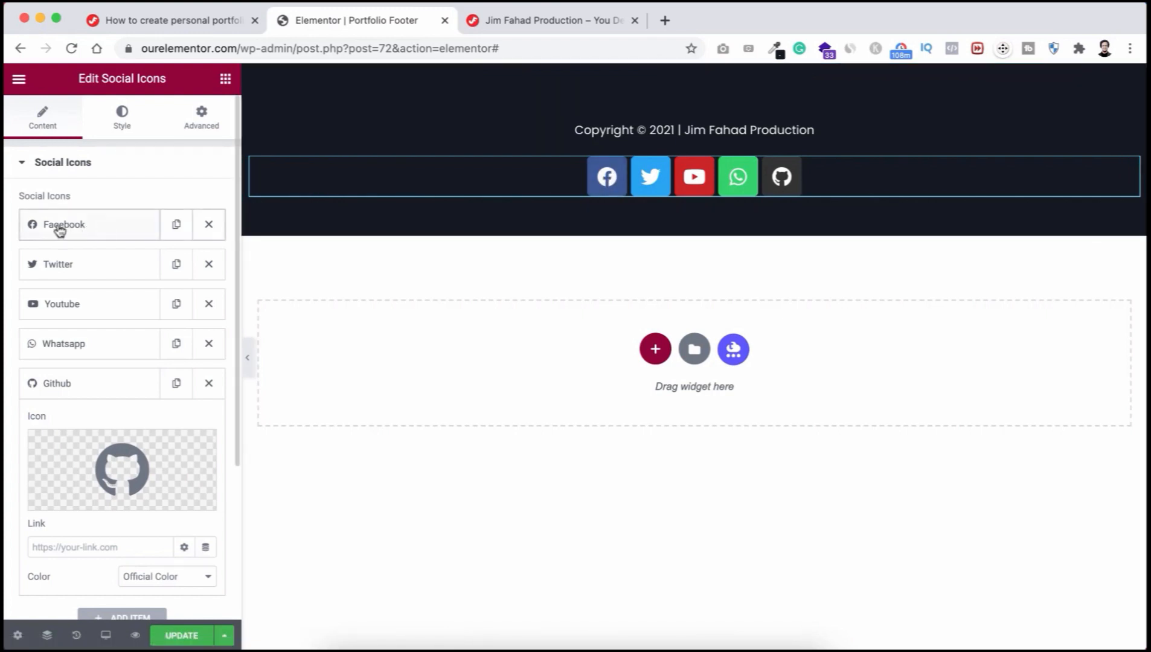
Step: Paste the Facebook page URL into the Facebook icon's Link field
left_click(88, 232)
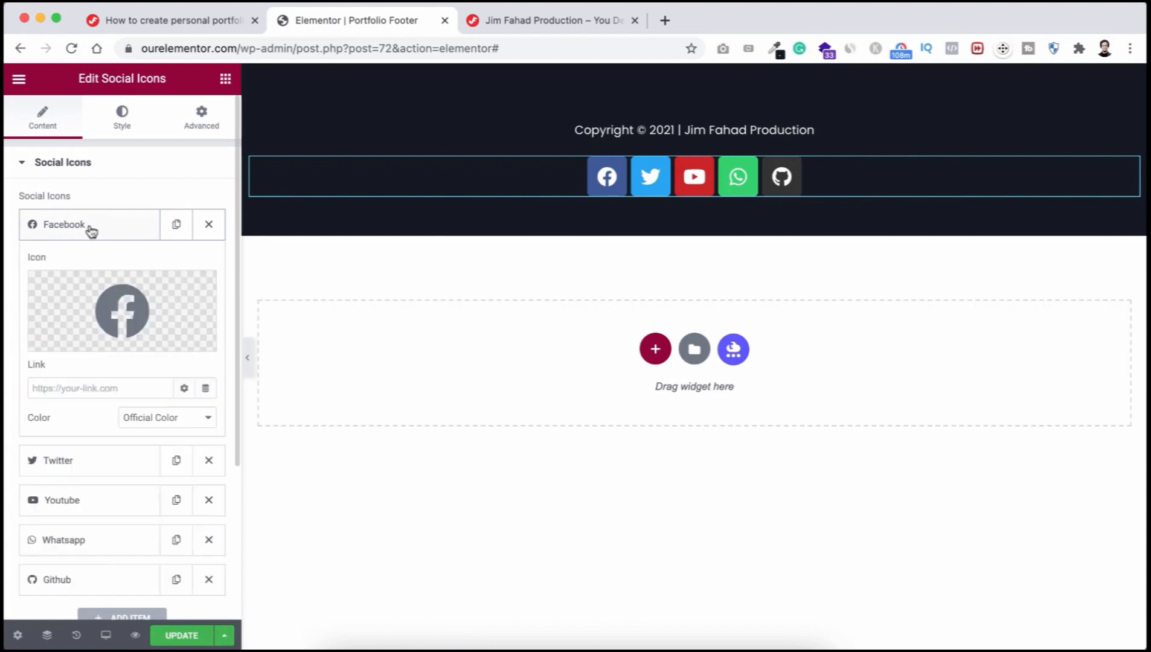
left_click(72, 381)
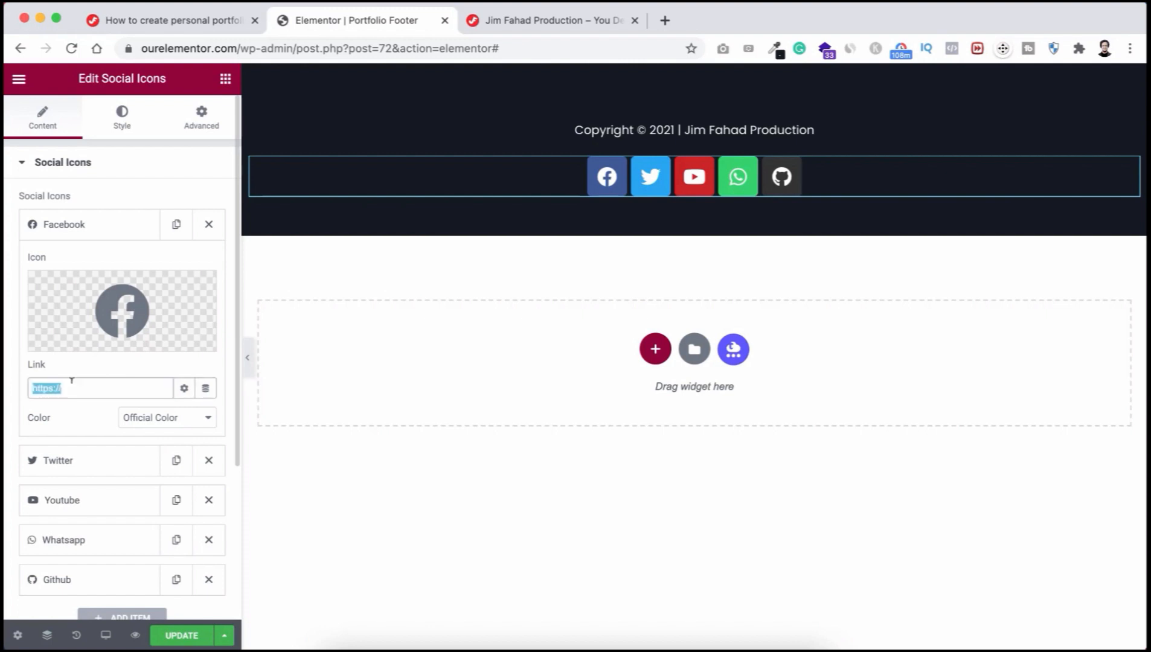
key("super+v")
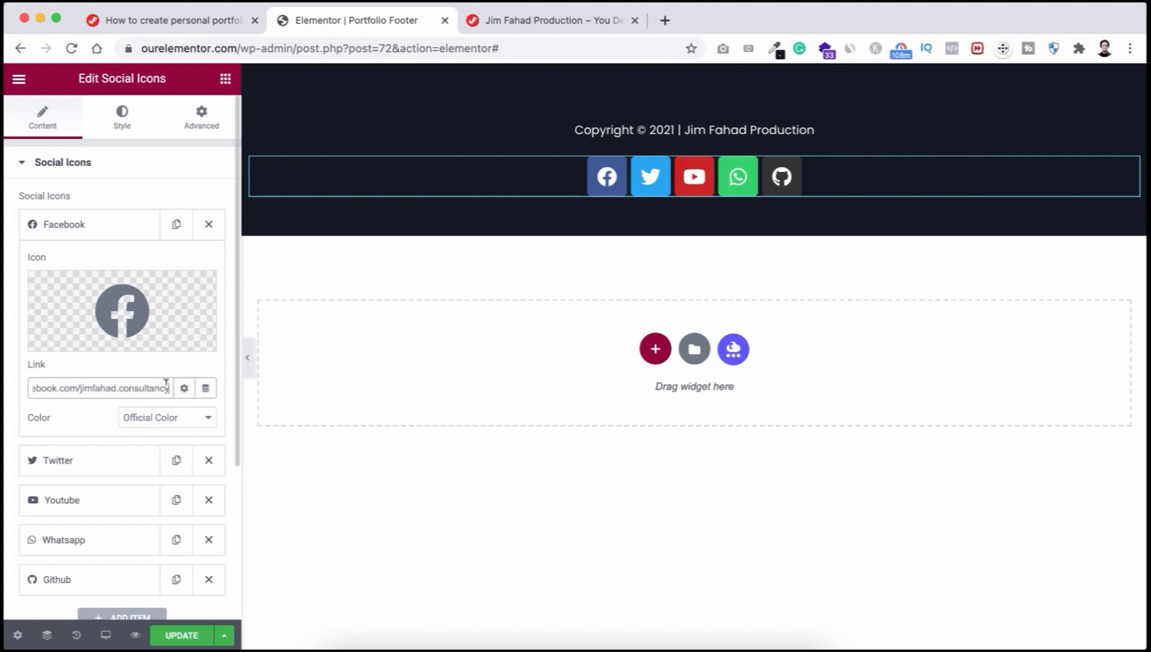
left_click(114, 225)
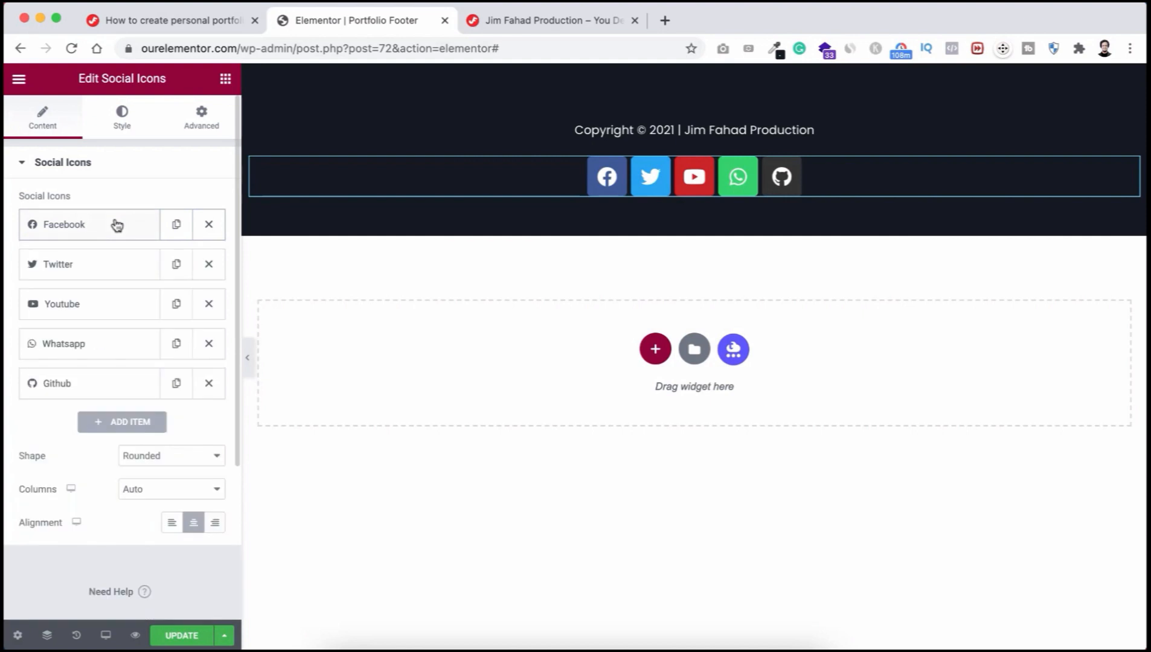
Step: Review the Twitter and YouTube items, then set the icon Shape to Circle
left_click(98, 269)
left_click(84, 275)
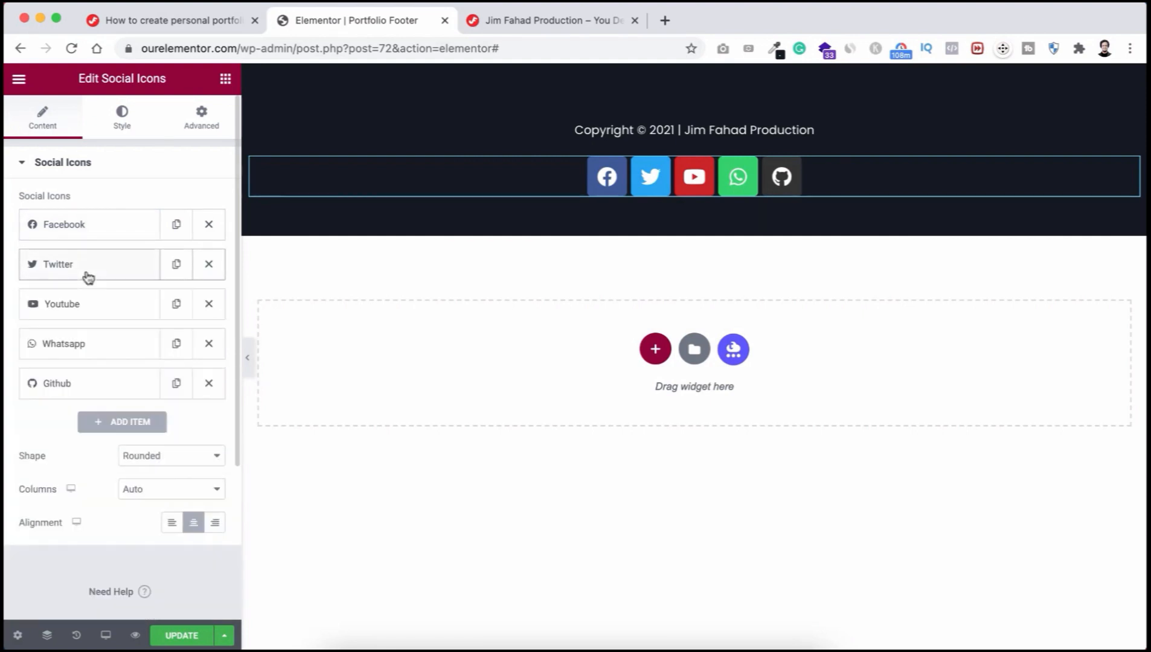
left_click(100, 309)
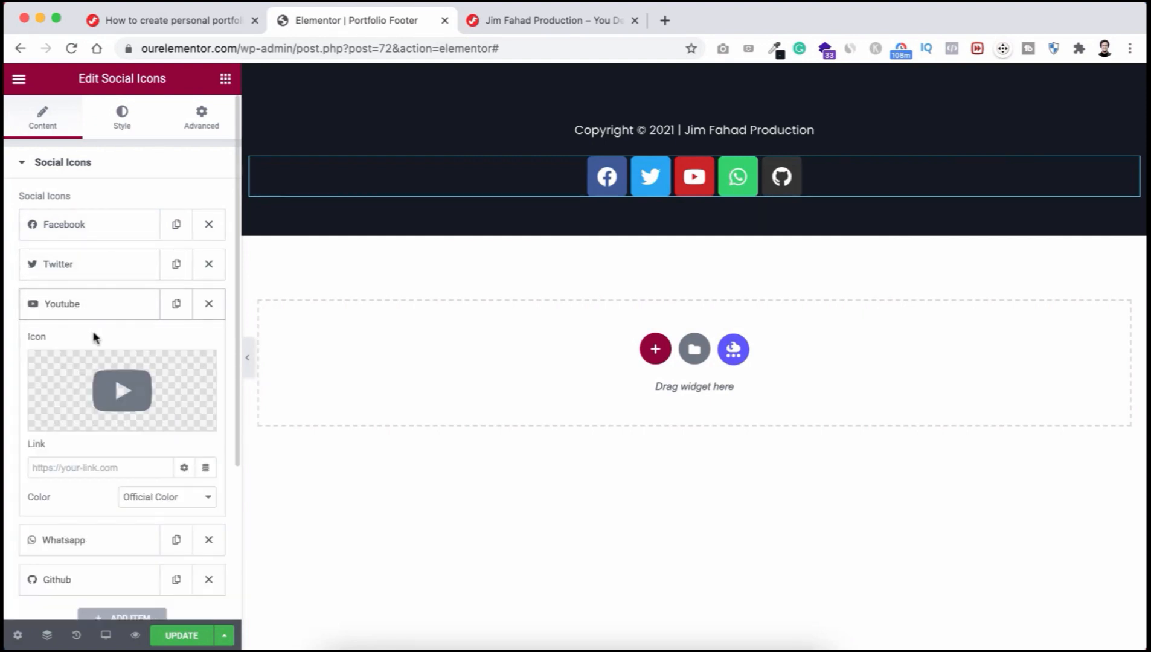
left_click(107, 307)
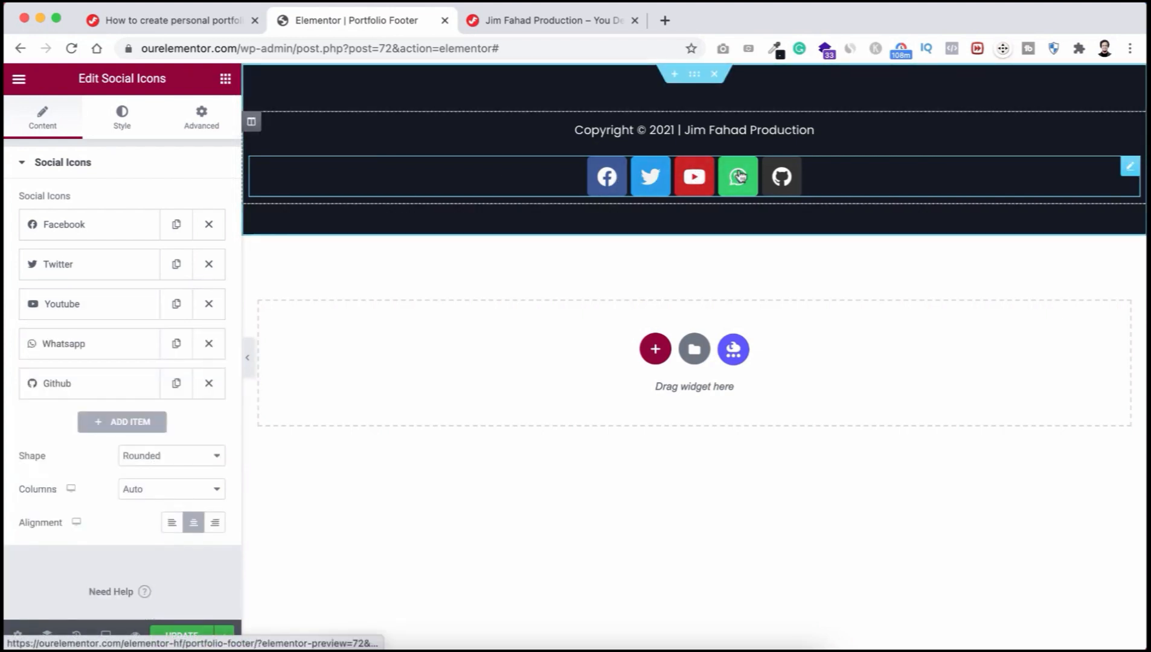
left_click(190, 460)
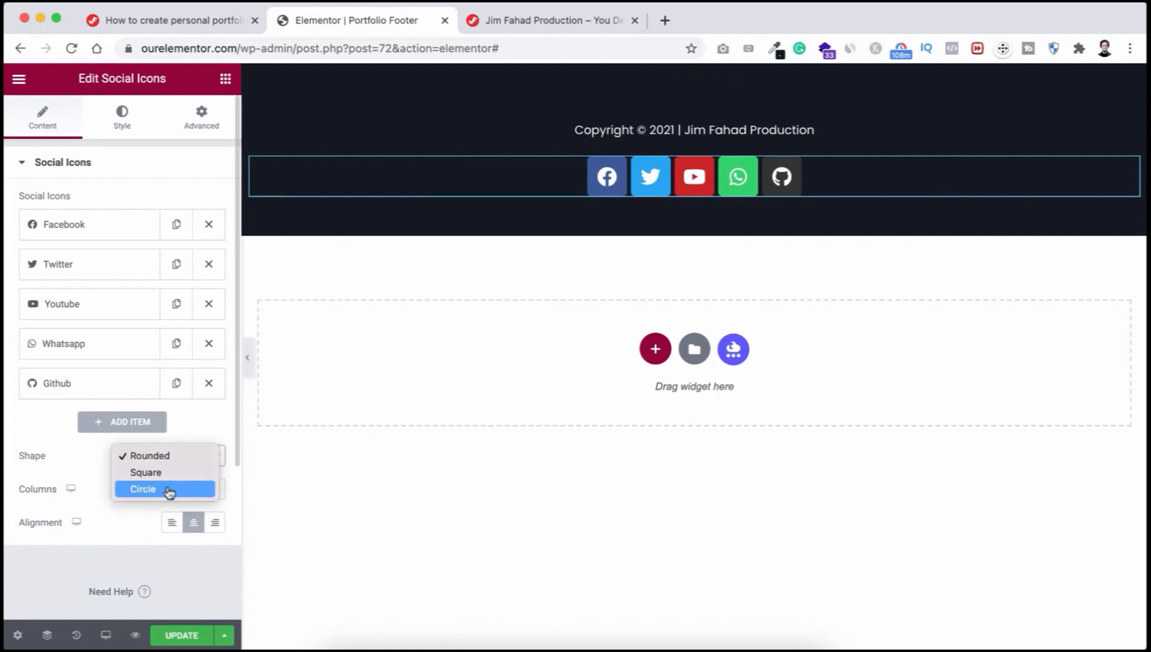
left_click(169, 491)
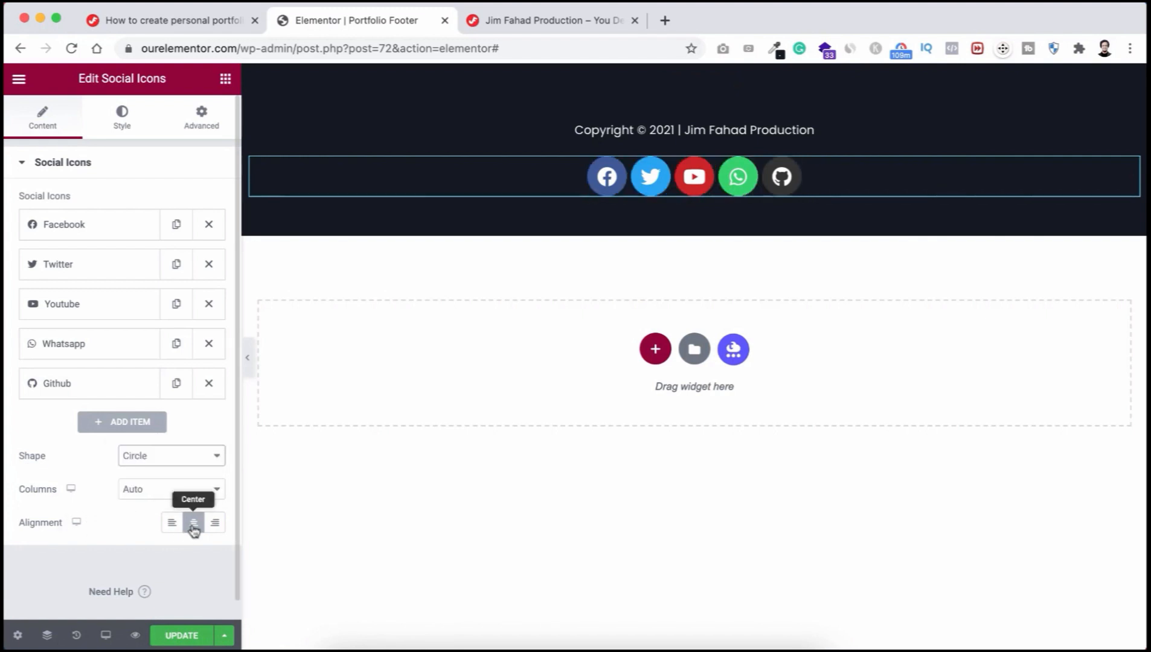
Step: Set the icons' Color to Custom with a fully transparent Primary Color
left_click(123, 114)
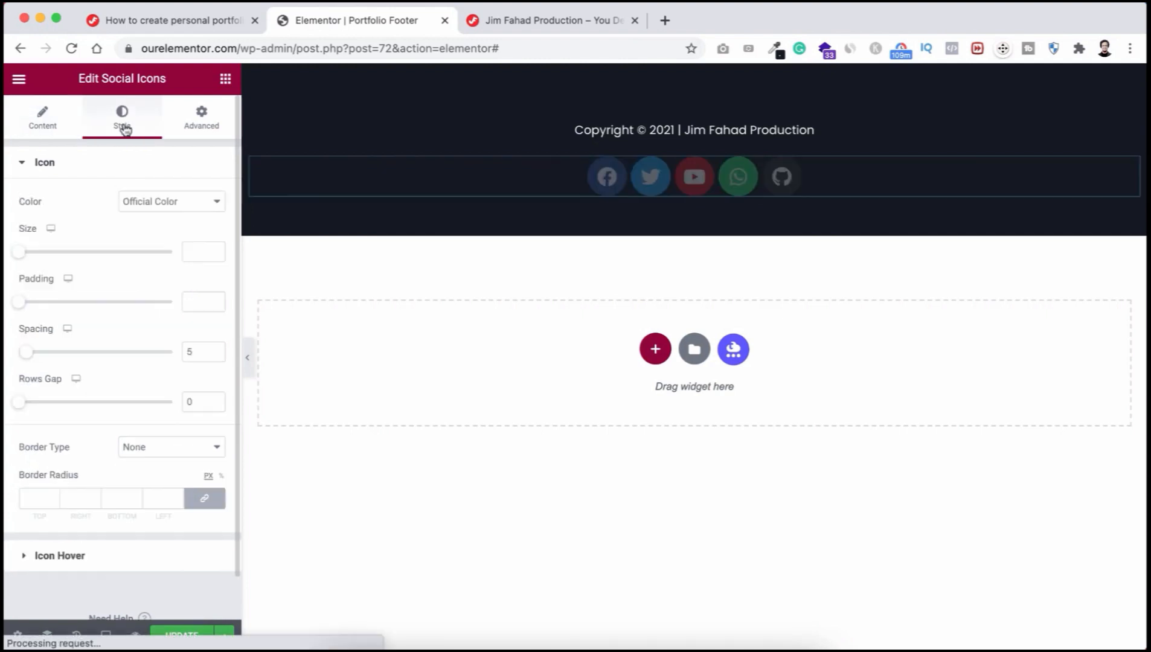
left_click(154, 209)
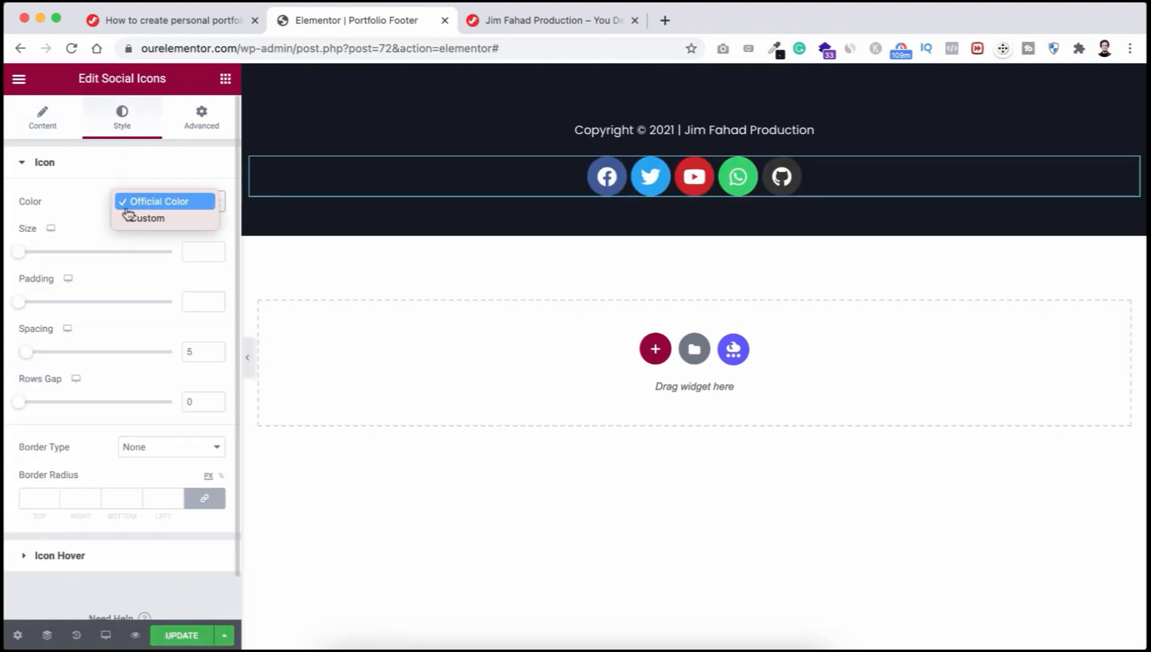
left_click(157, 221)
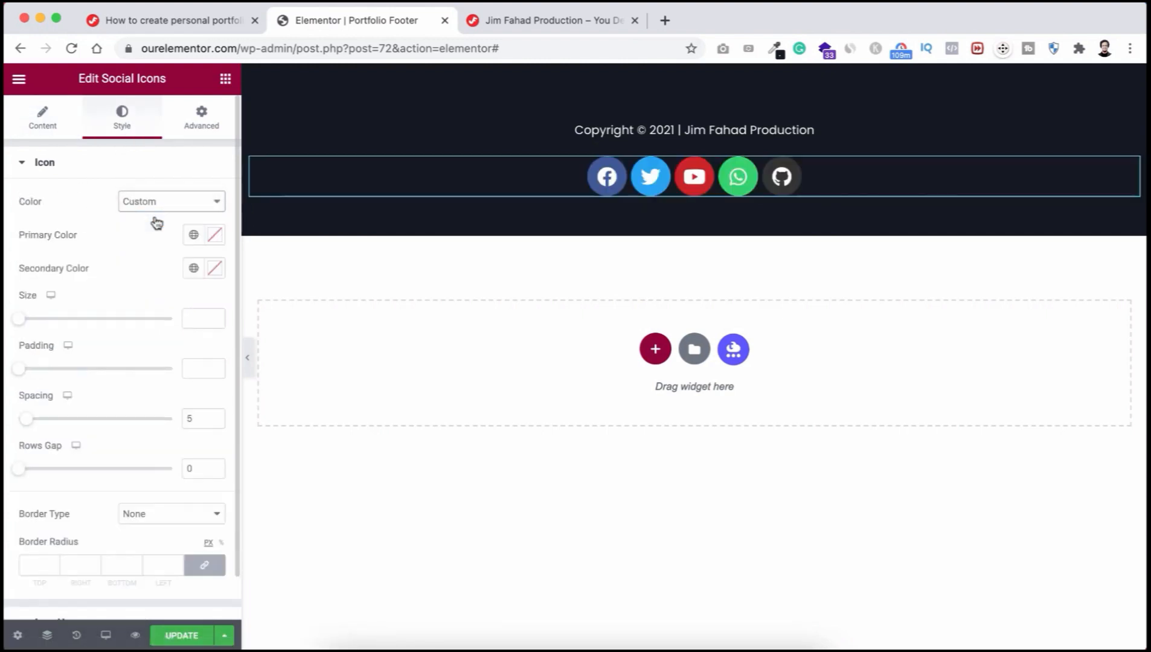
left_click(214, 236)
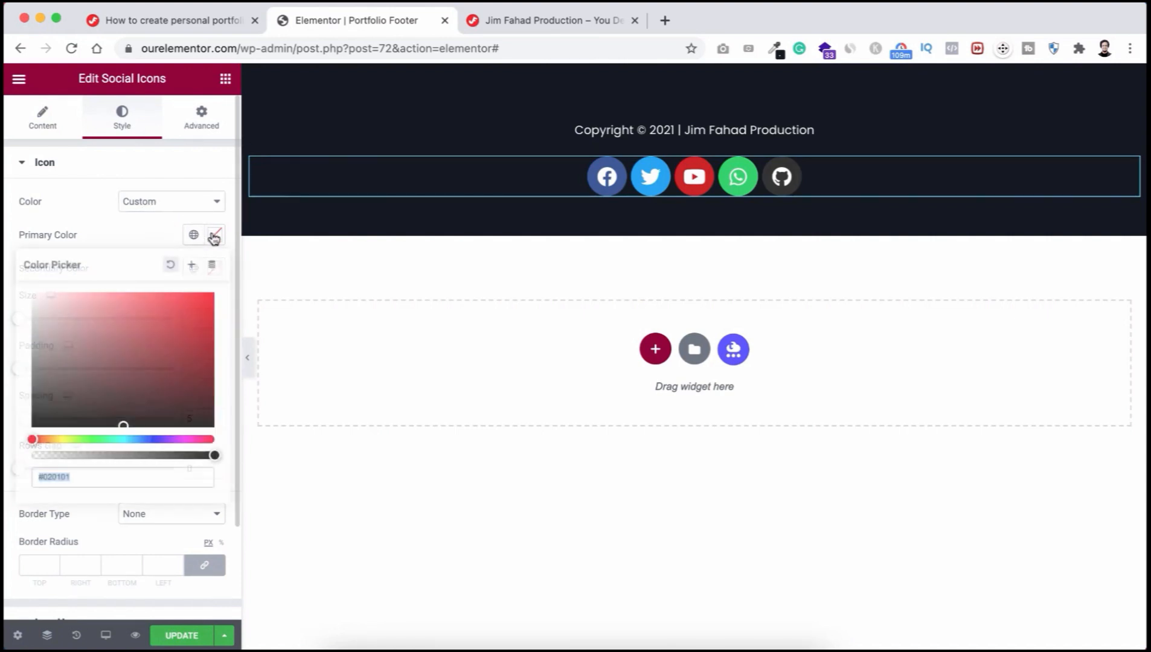
left_click(215, 457)
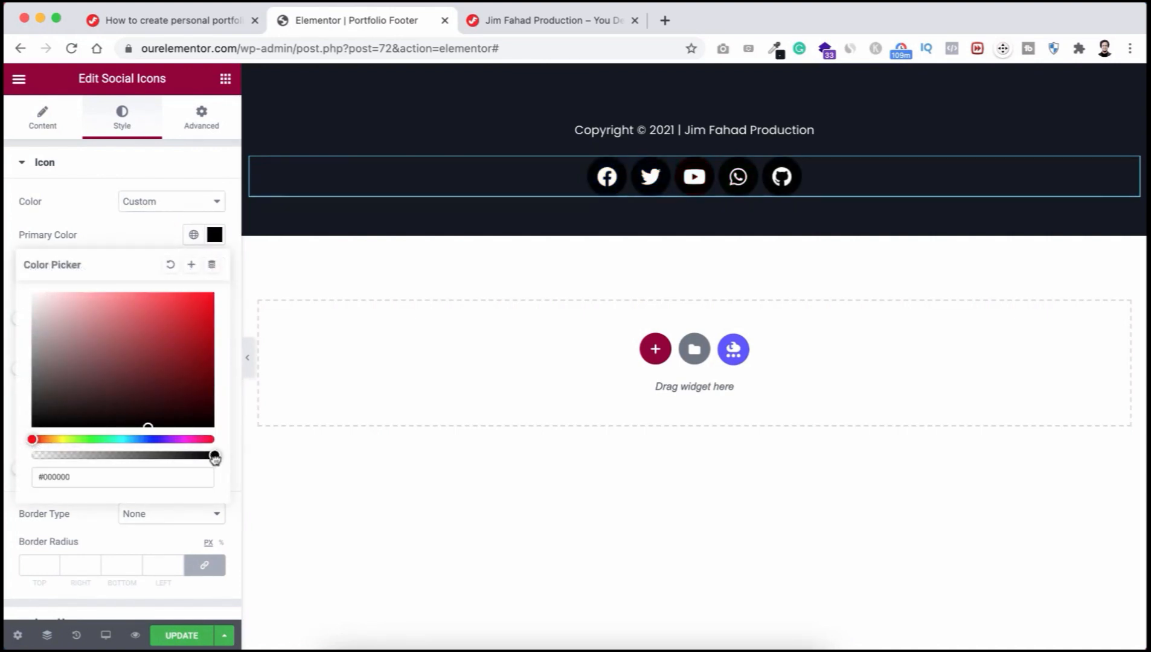
left_click_drag(215, 458, 21, 457)
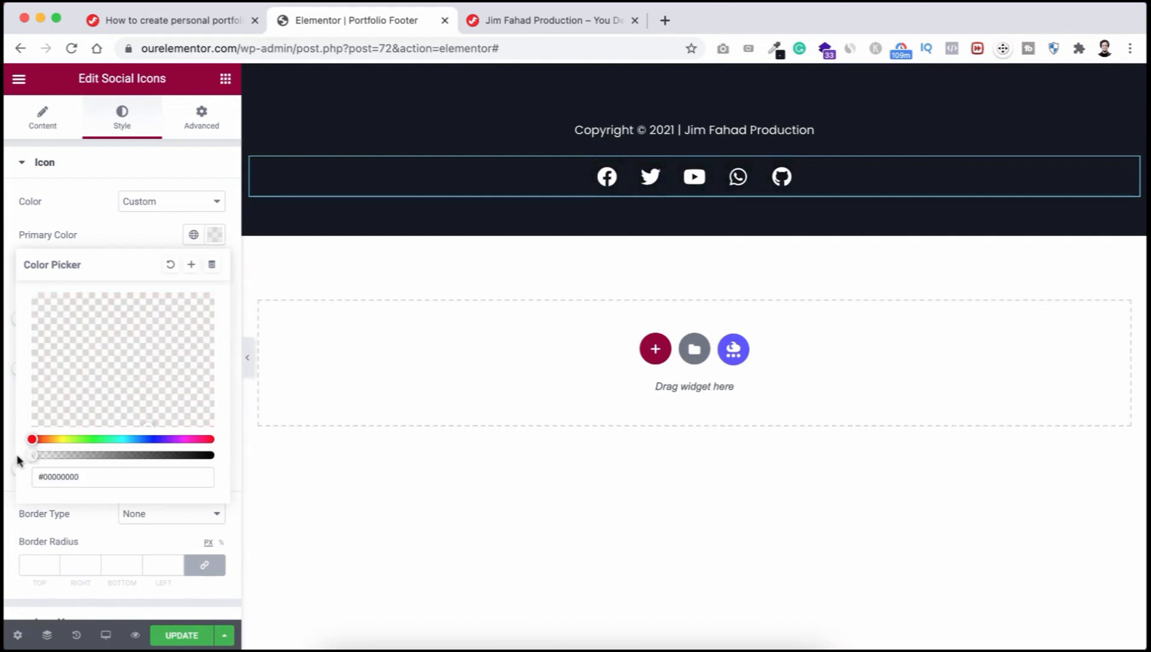
left_click(93, 241)
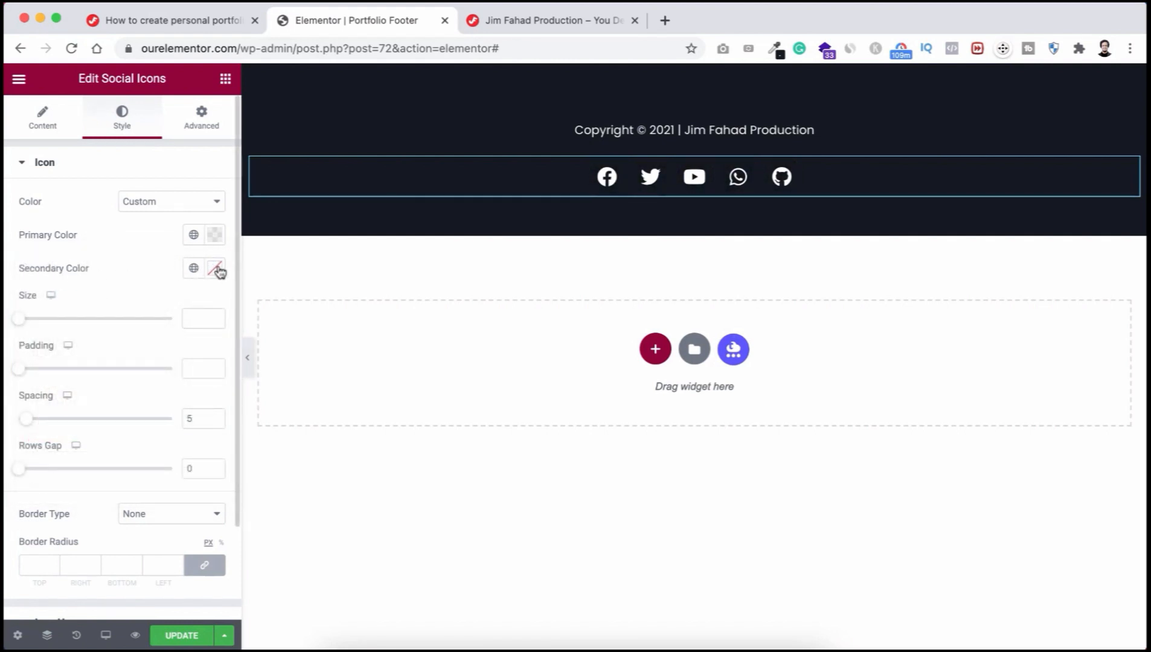
Step: Make the Secondary Color white #FFFFFF, then go to the live site tab
left_click(216, 270)
left_click(79, 350)
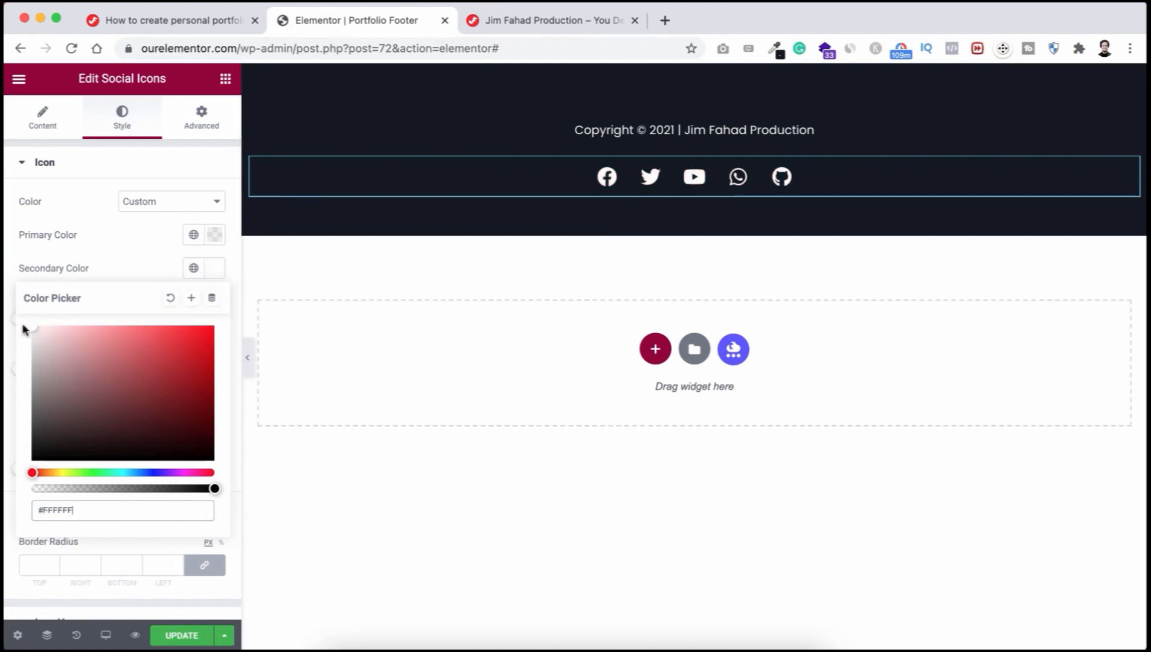
left_click(116, 252)
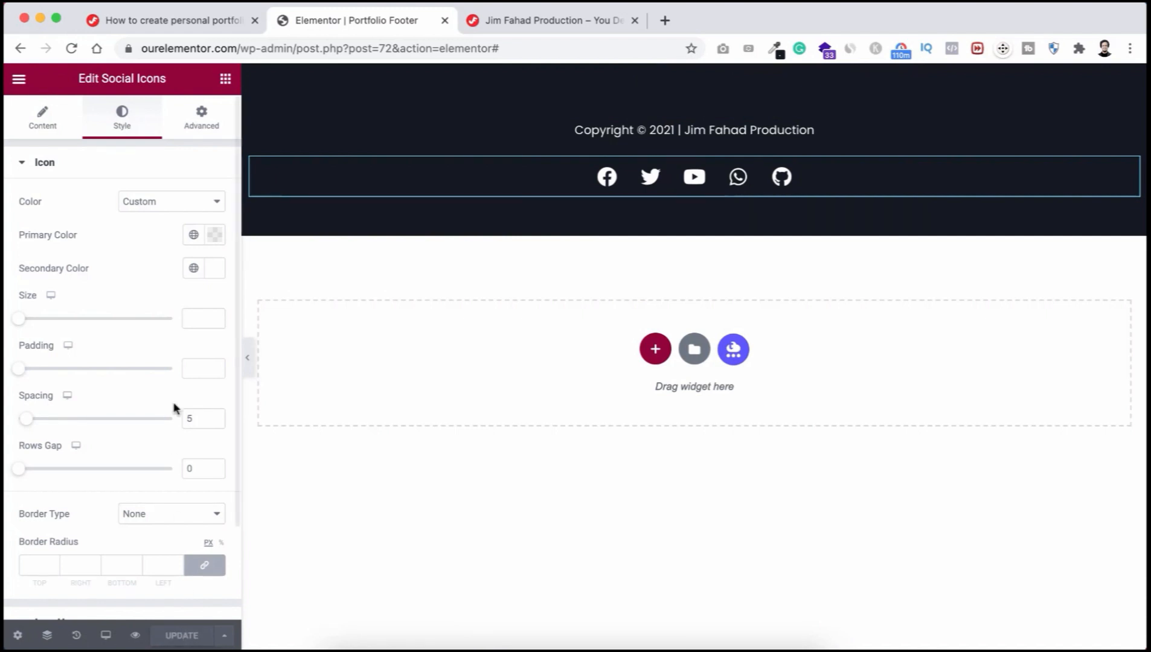
left_click(509, 24)
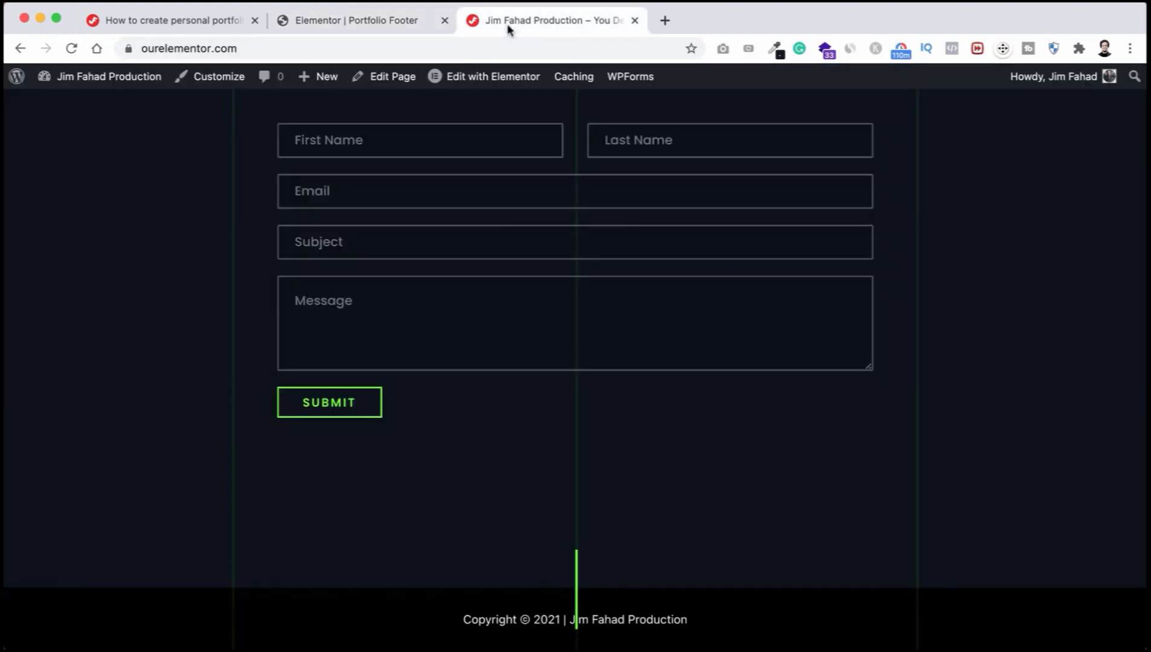
Step: Reload the live site to check the new copyright line and social icons
left_click(72, 49)
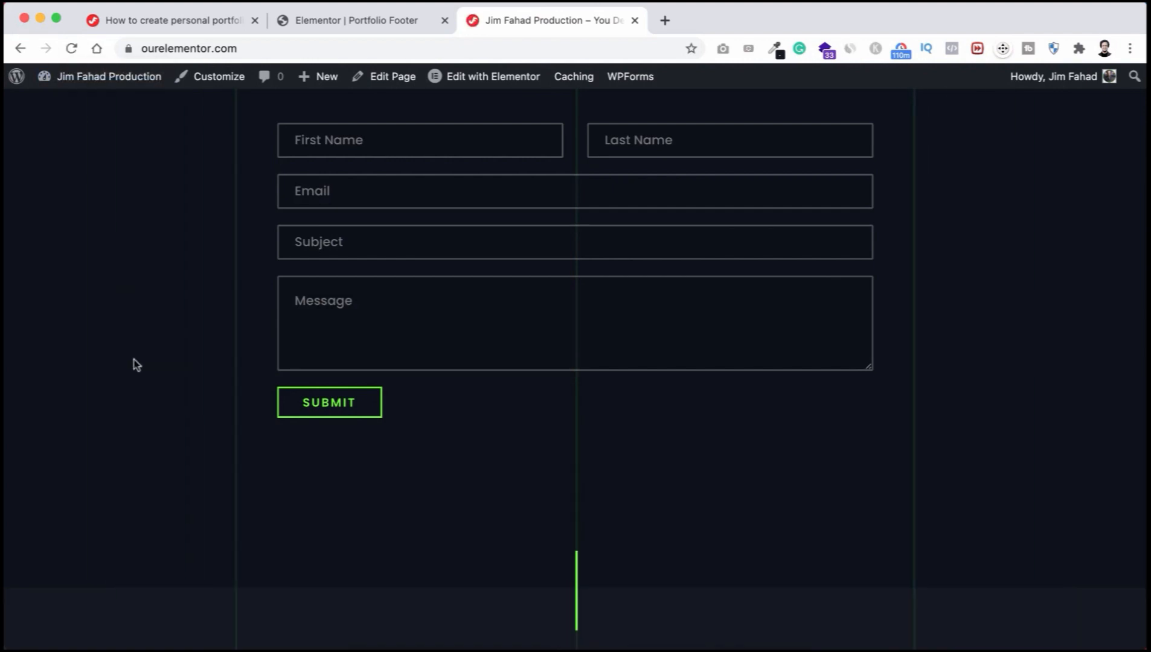
scroll(290, 447, "down", 2)
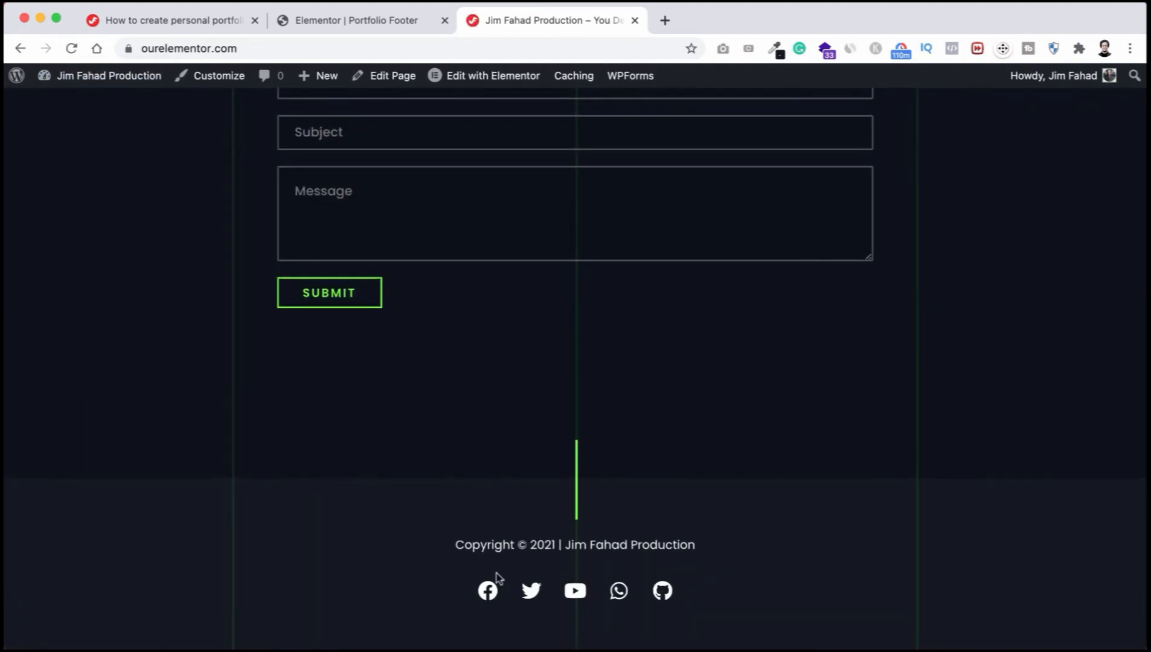
scroll(498, 235, "up", 3)
scroll(500, 232, "up", 20)
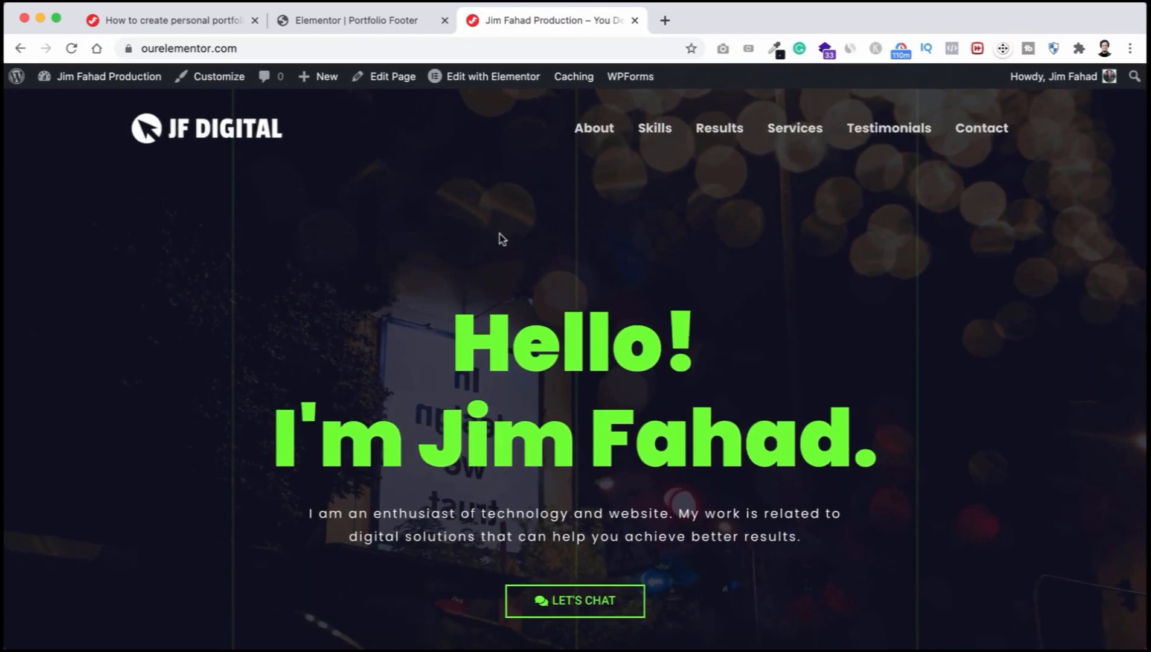
key("super+r")
Step: Jump to the What I Do section via the menu and scroll down to the portfolio
left_click(583, 130)
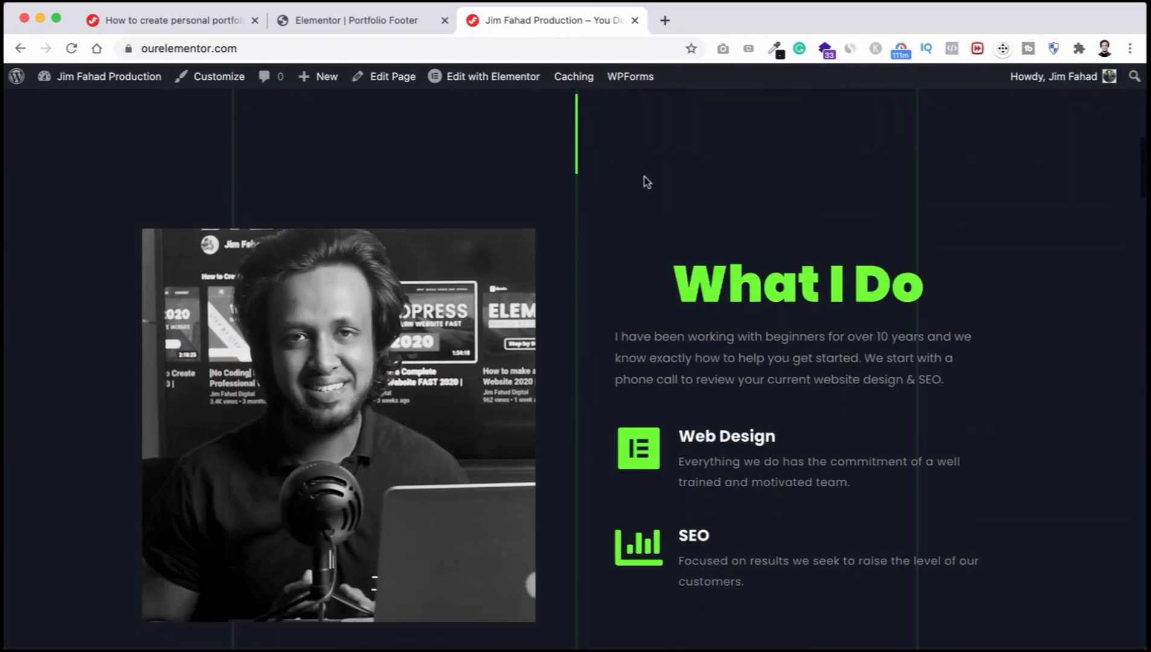
scroll(582, 244, "down", 2)
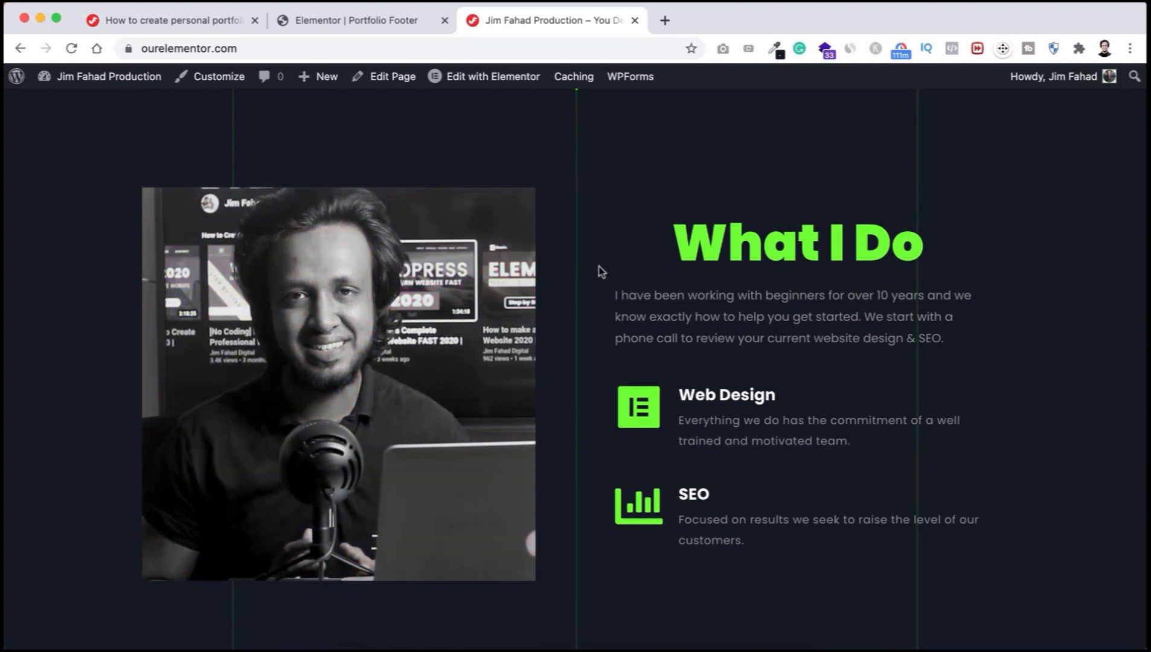
scroll(587, 411, "down", 10)
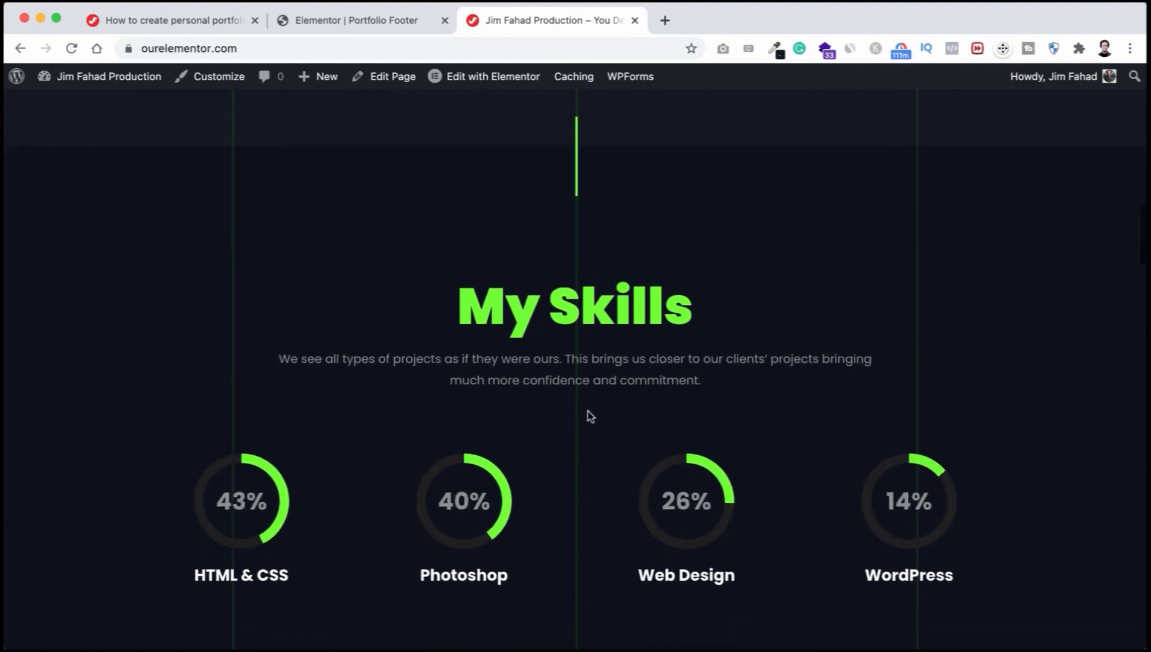
scroll(591, 417, "down", 1)
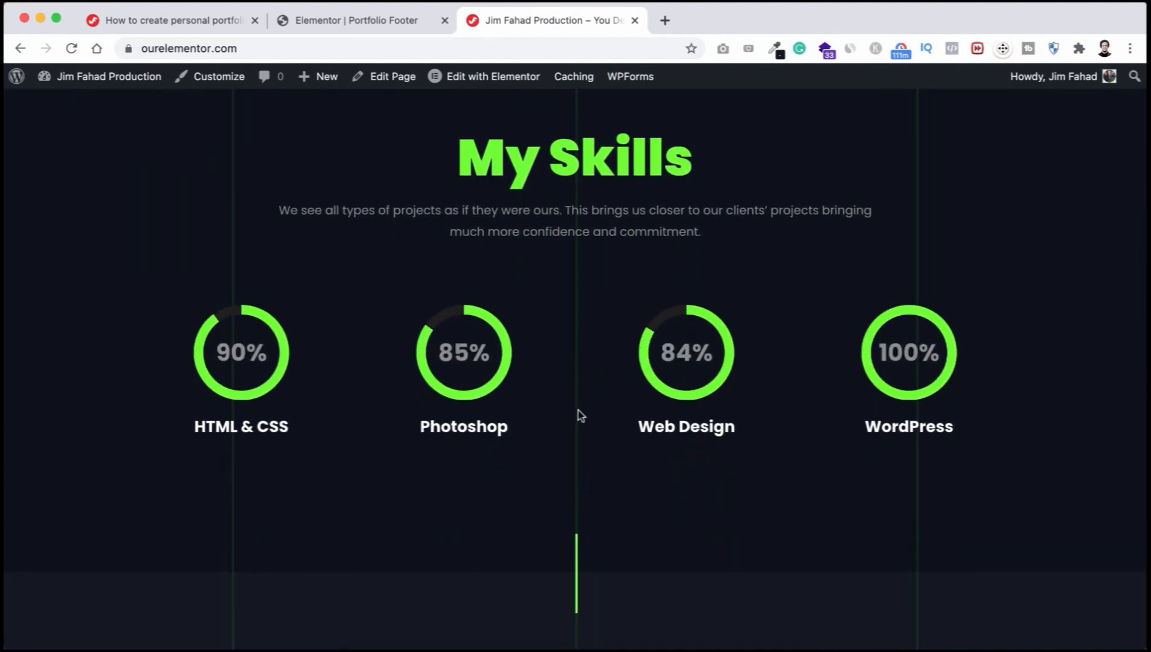
scroll(569, 541, "down", 10)
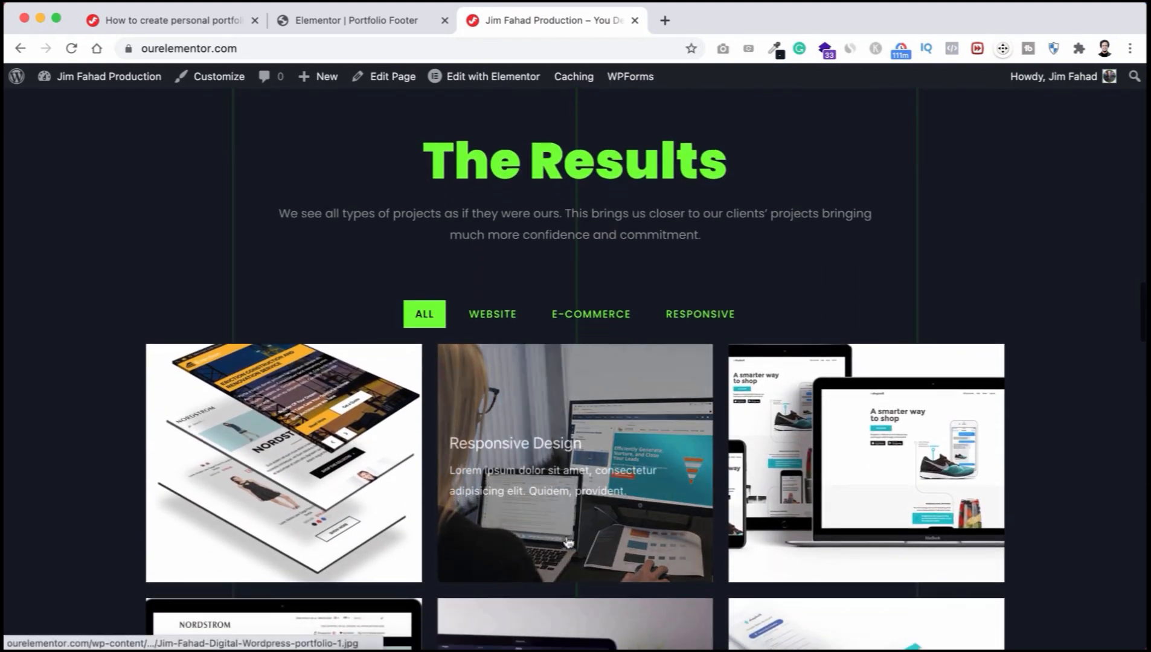
scroll(568, 541, "down", 1)
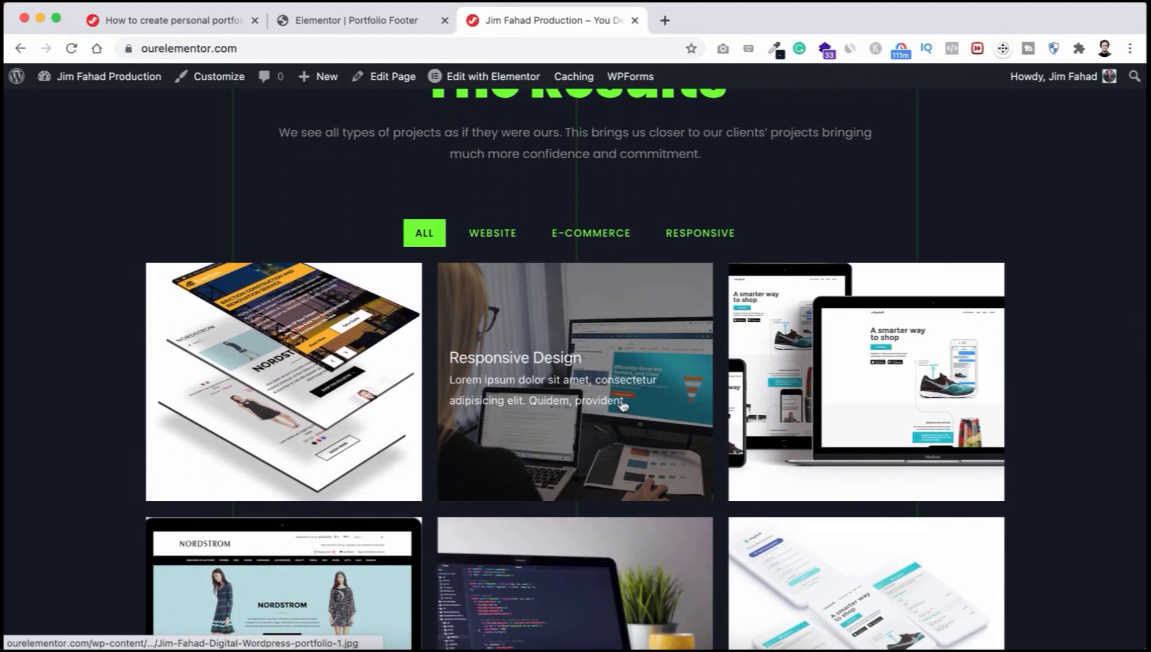
scroll(604, 404, "down", 2)
scroll(624, 406, "down", 1)
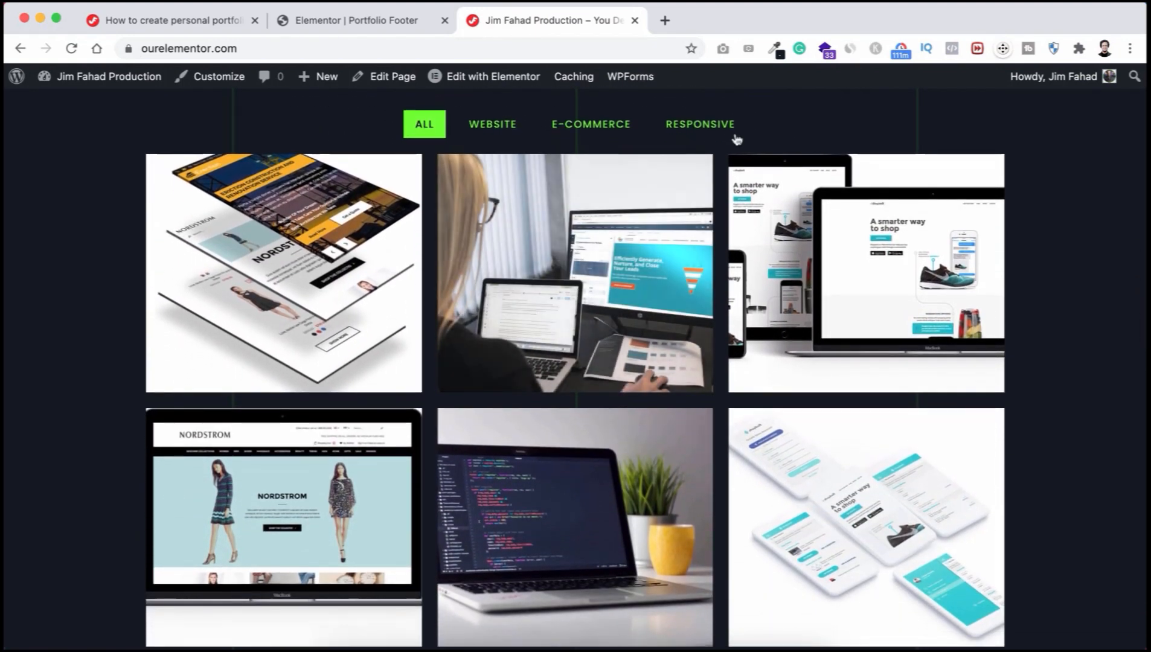
Step: Try the Responsive, E-Commerce, Website and All portfolio filters, then scroll through the remaining sections
left_click(700, 124)
left_click(588, 124)
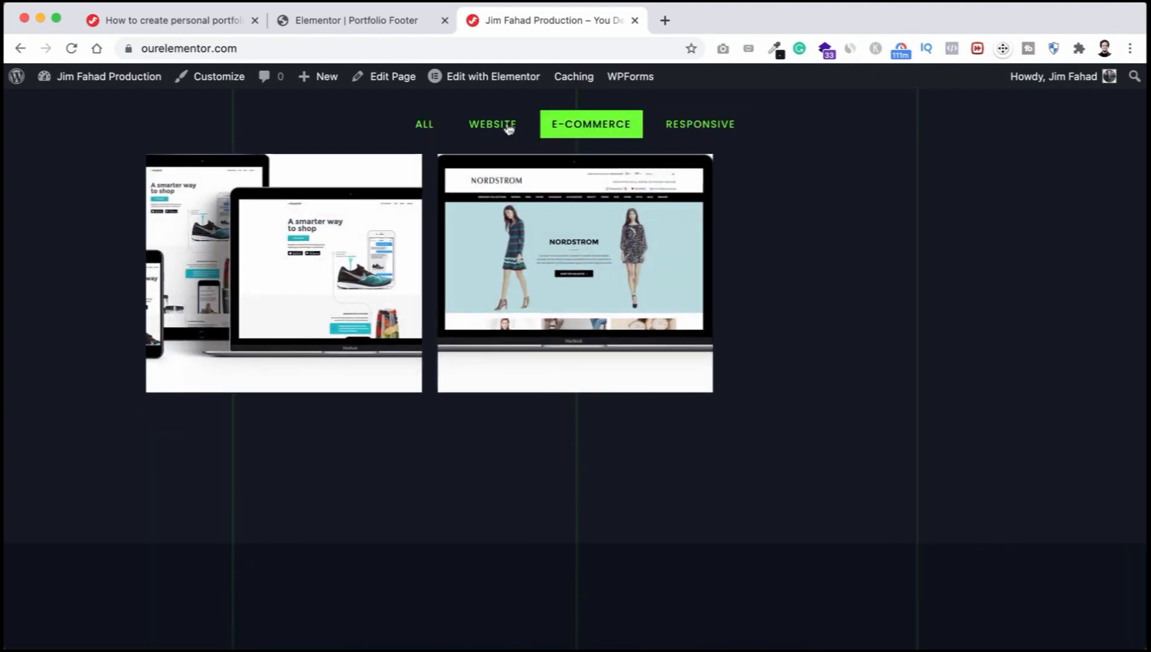
left_click(501, 124)
left_click(424, 124)
scroll(622, 456, "down", 8)
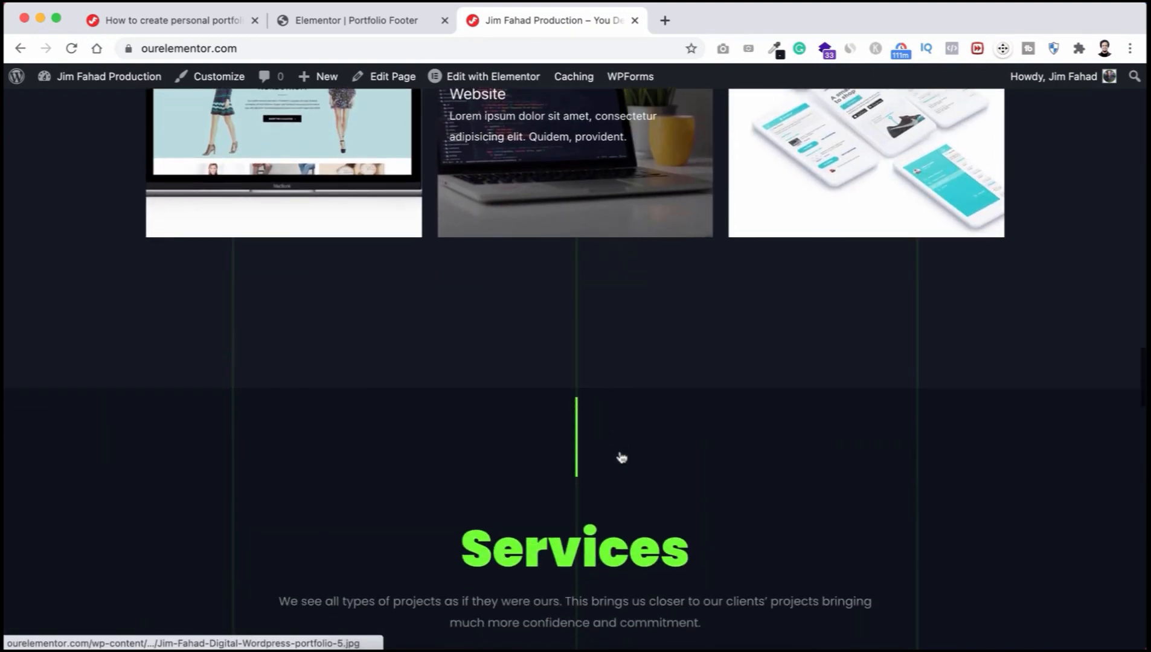
scroll(622, 456, "down", 5)
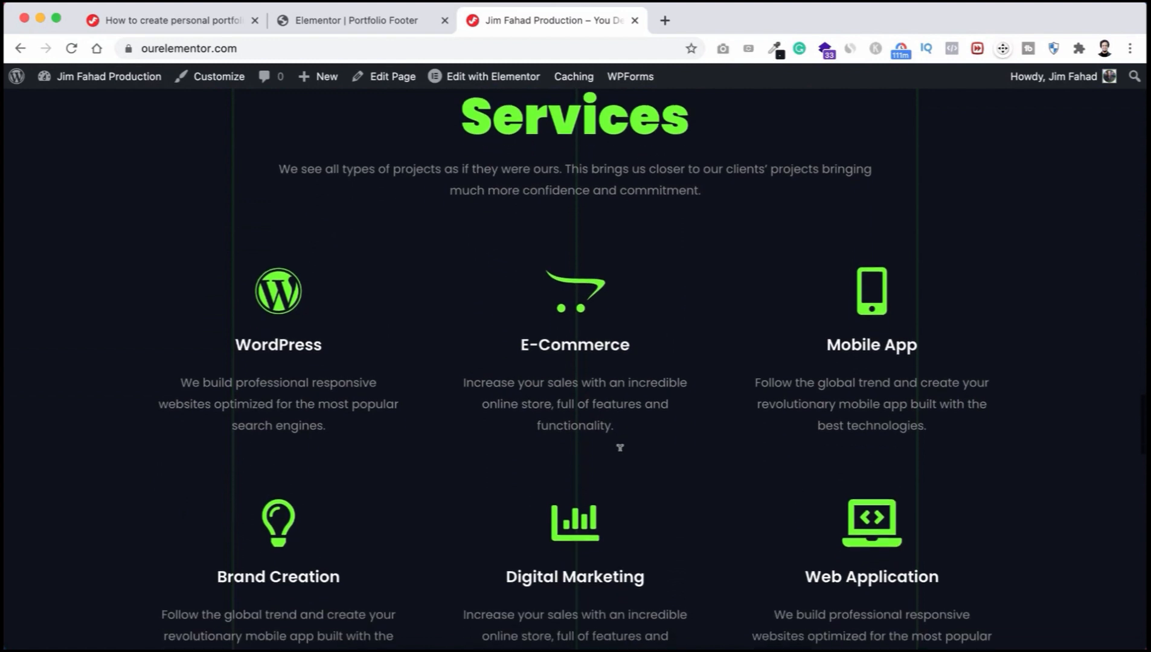
scroll(622, 456, "down", 10)
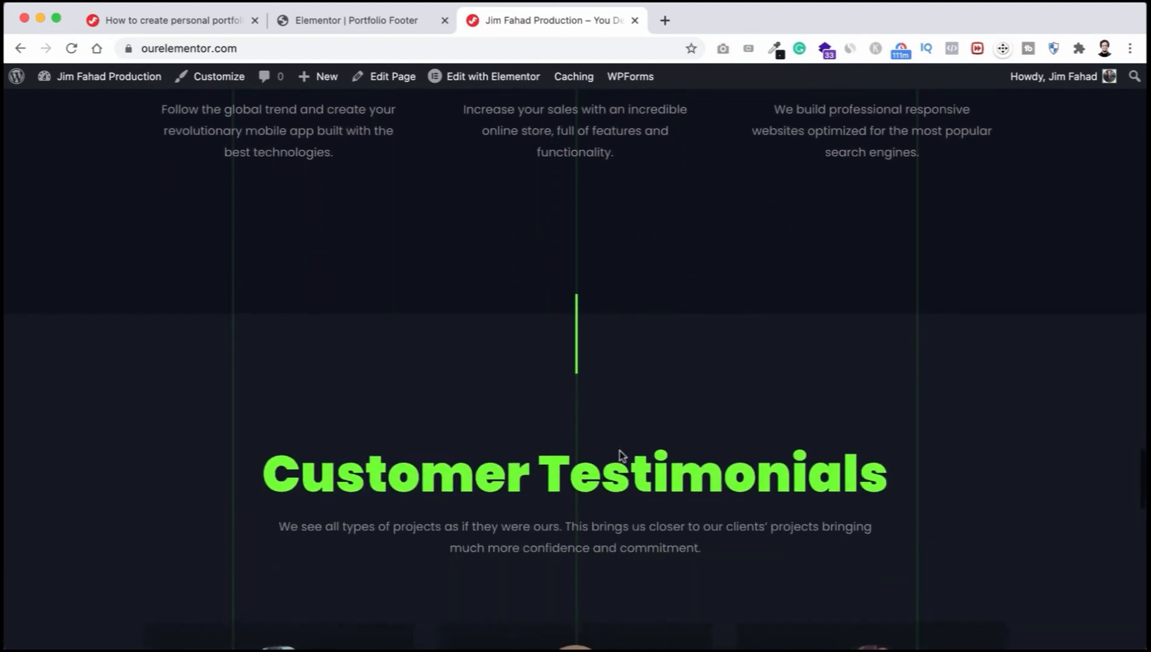
scroll(622, 456, "down", 4)
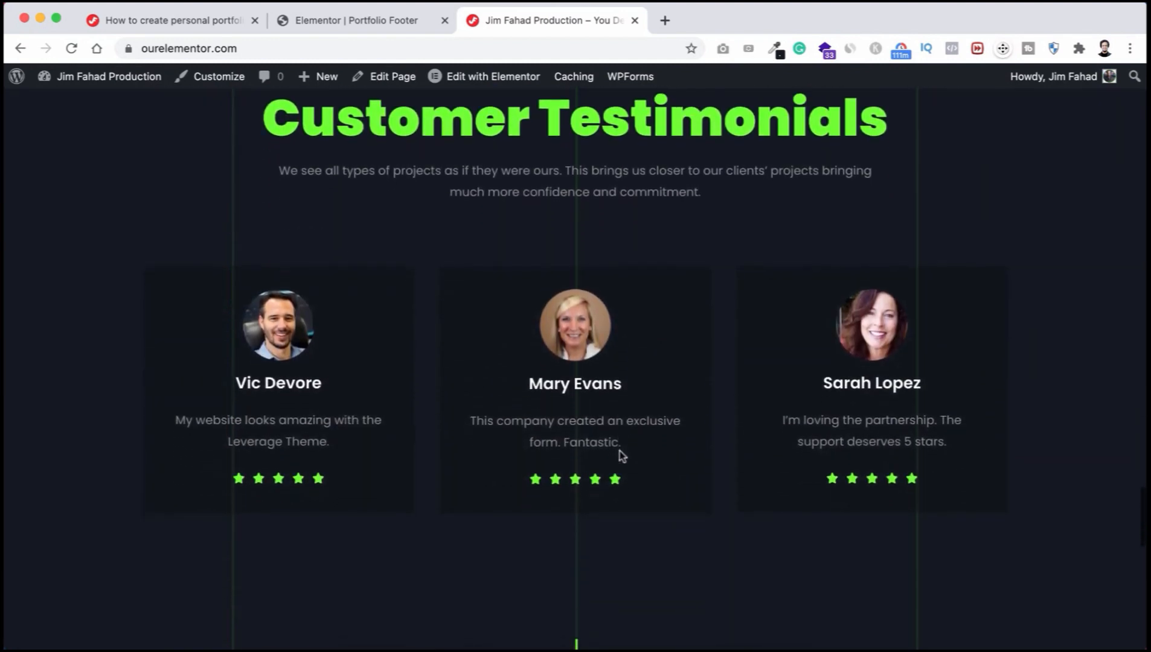
scroll(622, 456, "down", 8)
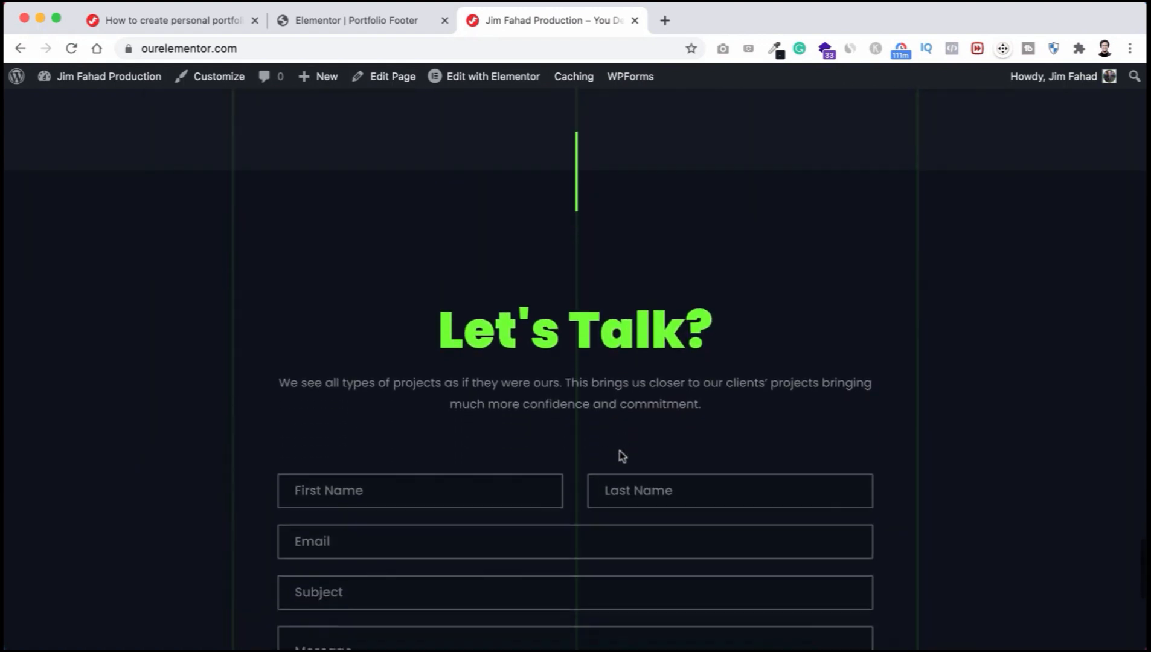
scroll(622, 456, "down", 2)
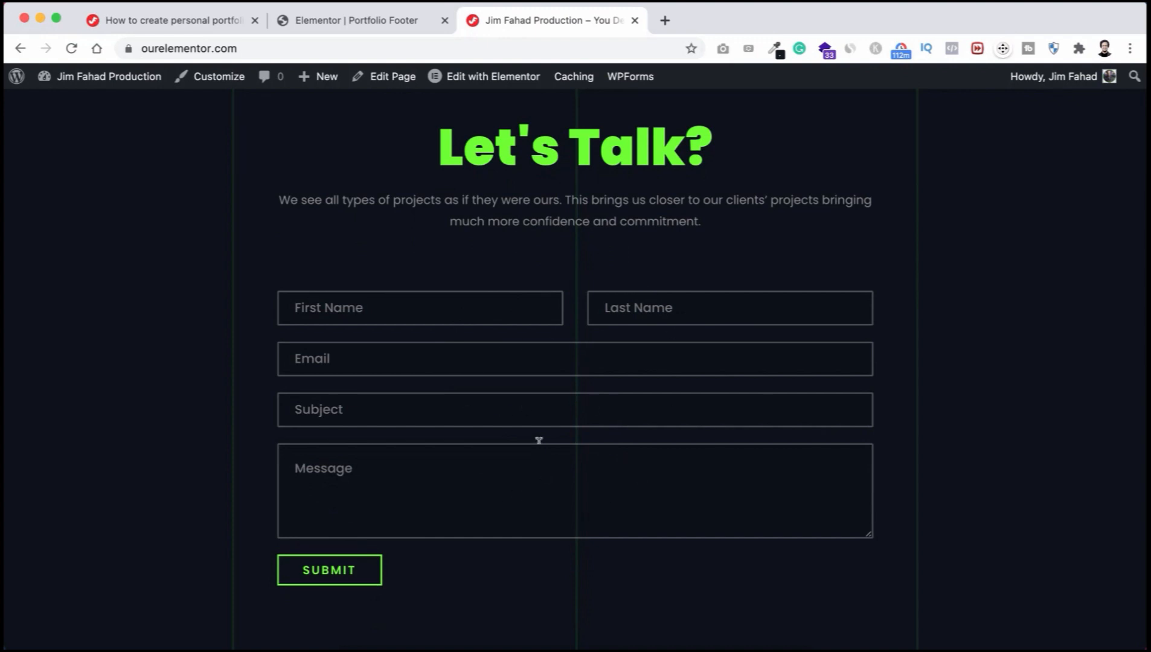
scroll(538, 441, "down", 5)
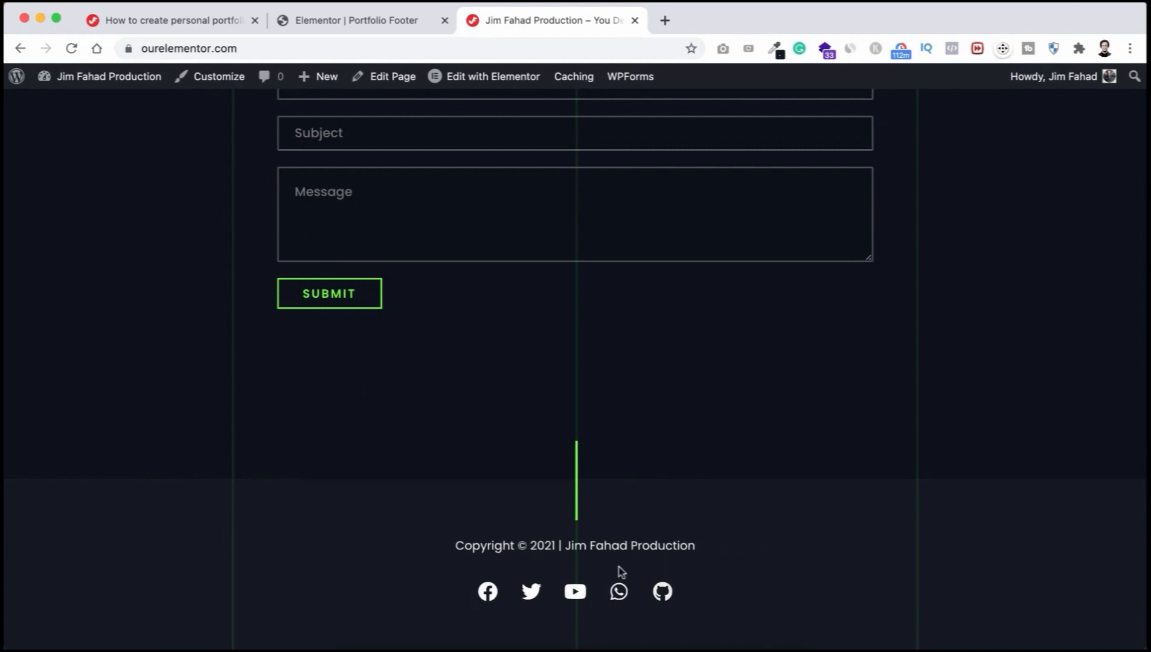
scroll(536, 300, "up", 20)
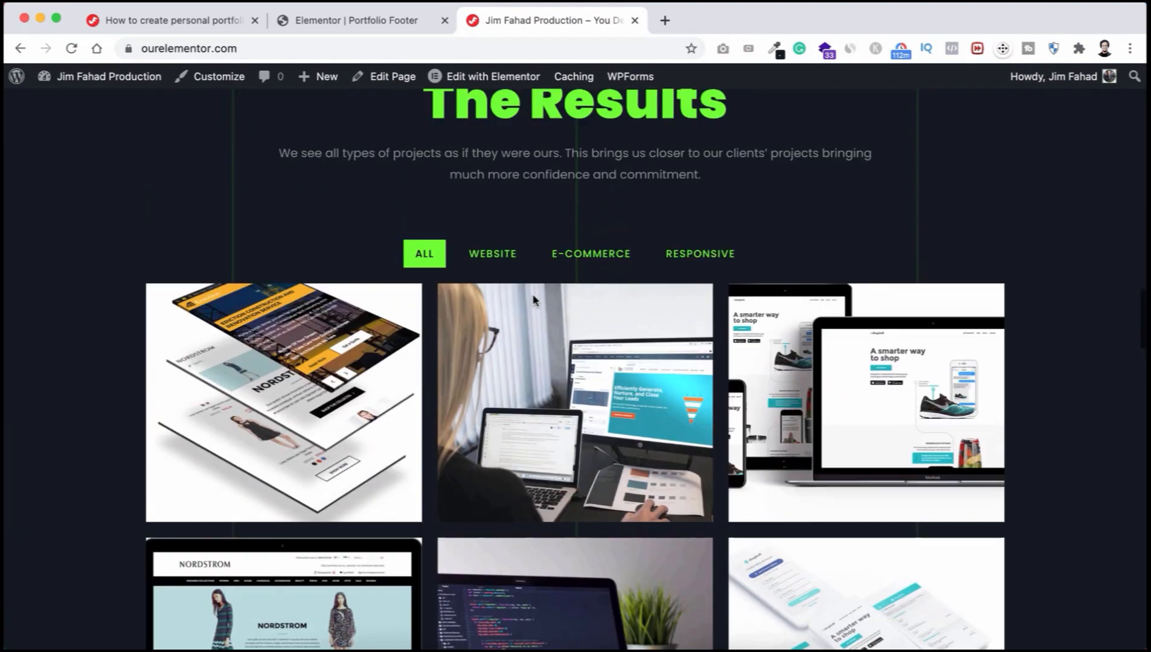
scroll(533, 292, "up", 7)
scroll(533, 292, "up", 15)
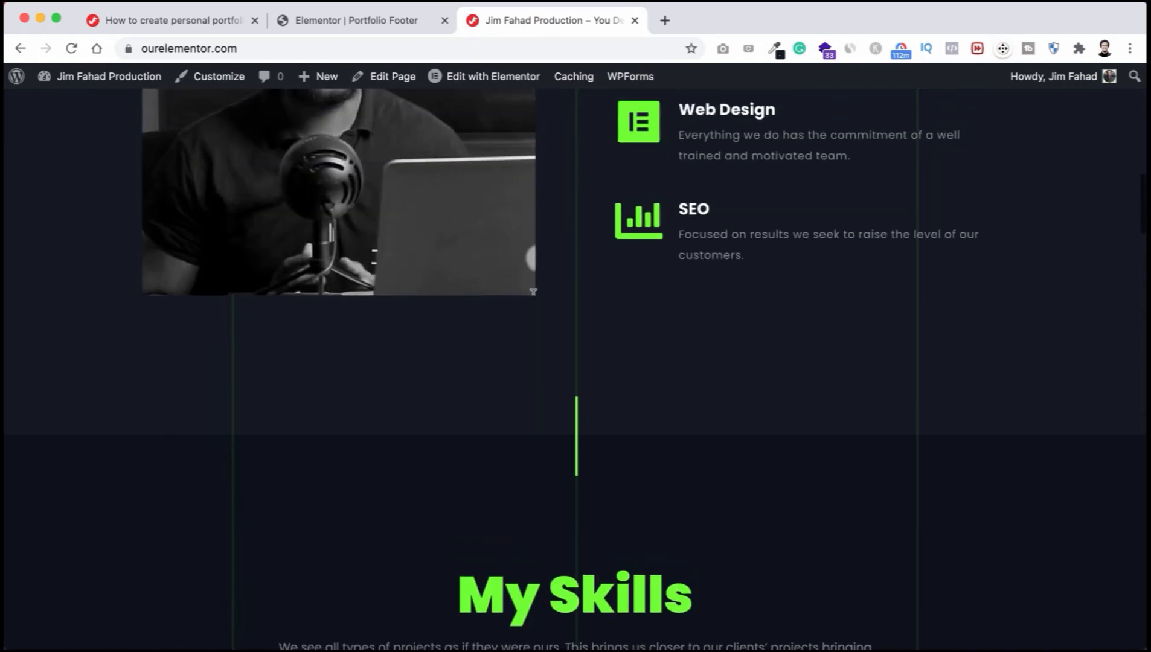
scroll(535, 299, "up", 8)
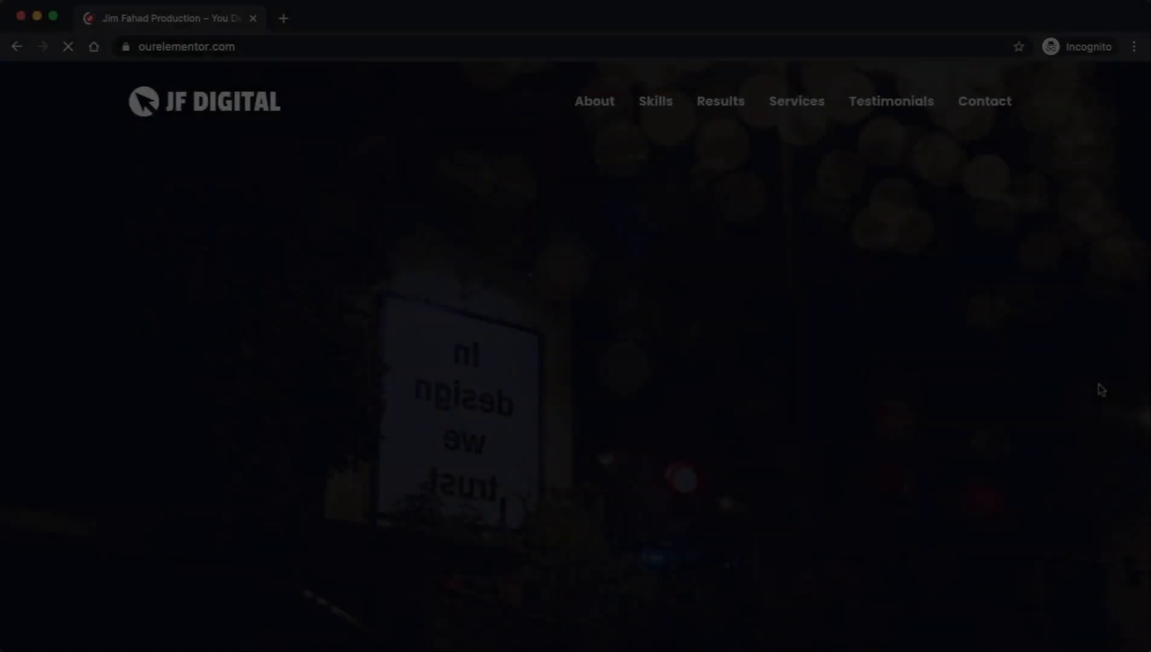
Step: Scroll the incognito homepage, filtering the portfolio to E-Commerce and back to All
scroll(1097, 480, "down", 10)
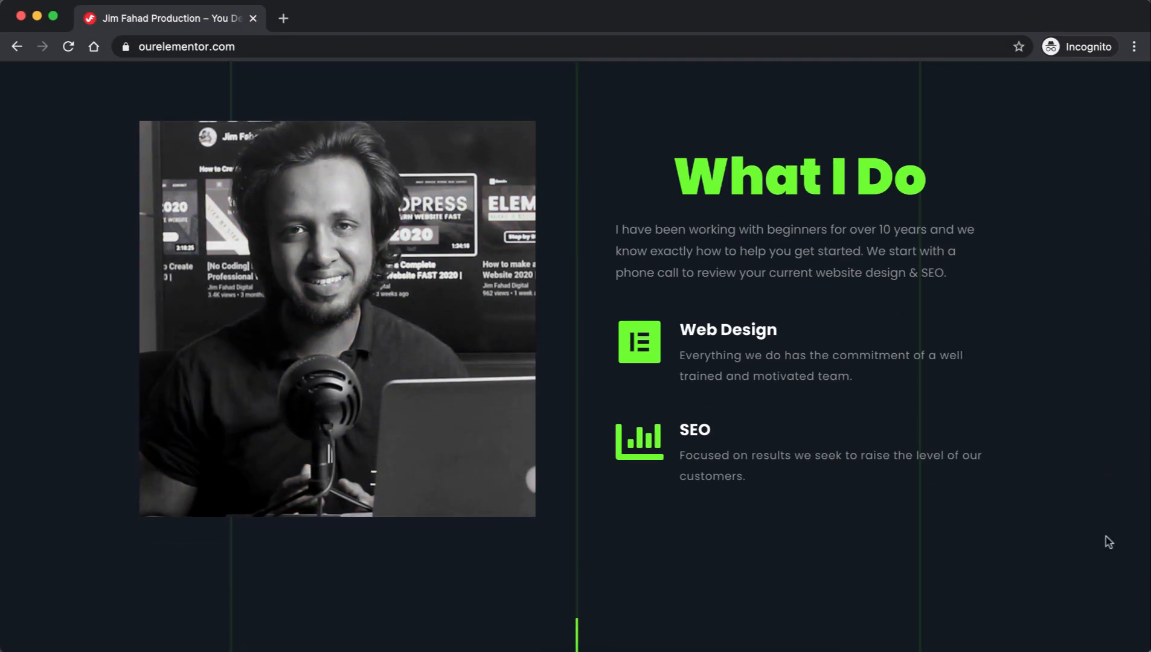
scroll(1107, 539, "down", 12)
scroll(1108, 541, "down", 8)
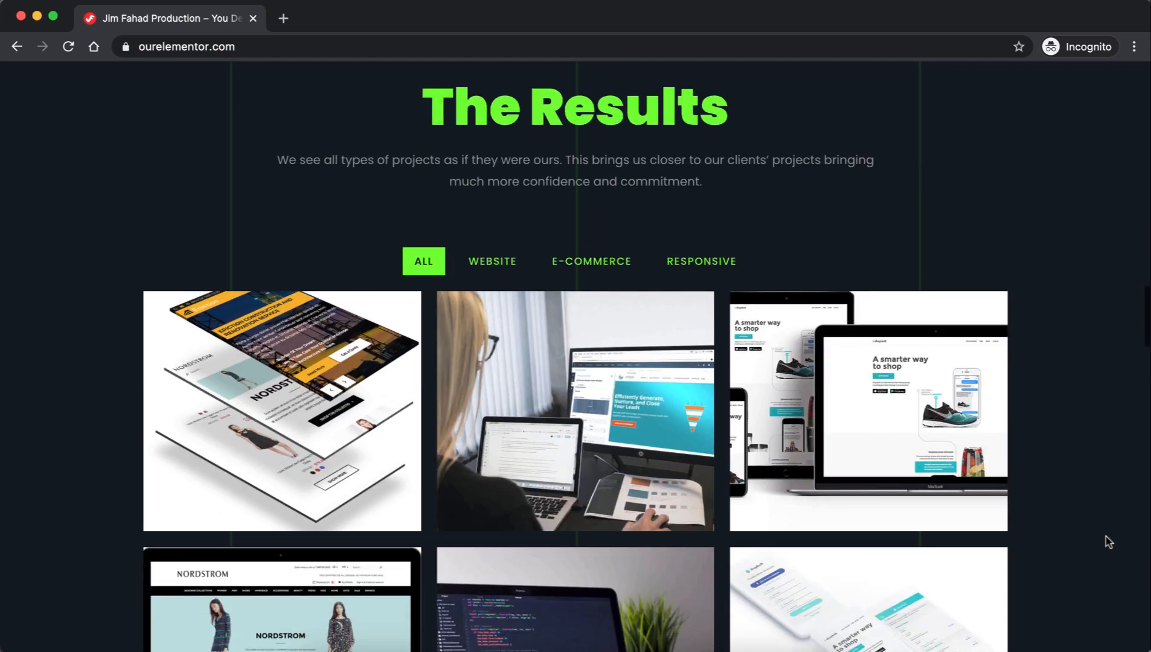
left_click(591, 162)
left_click(435, 164)
scroll(1087, 489, "down", 12)
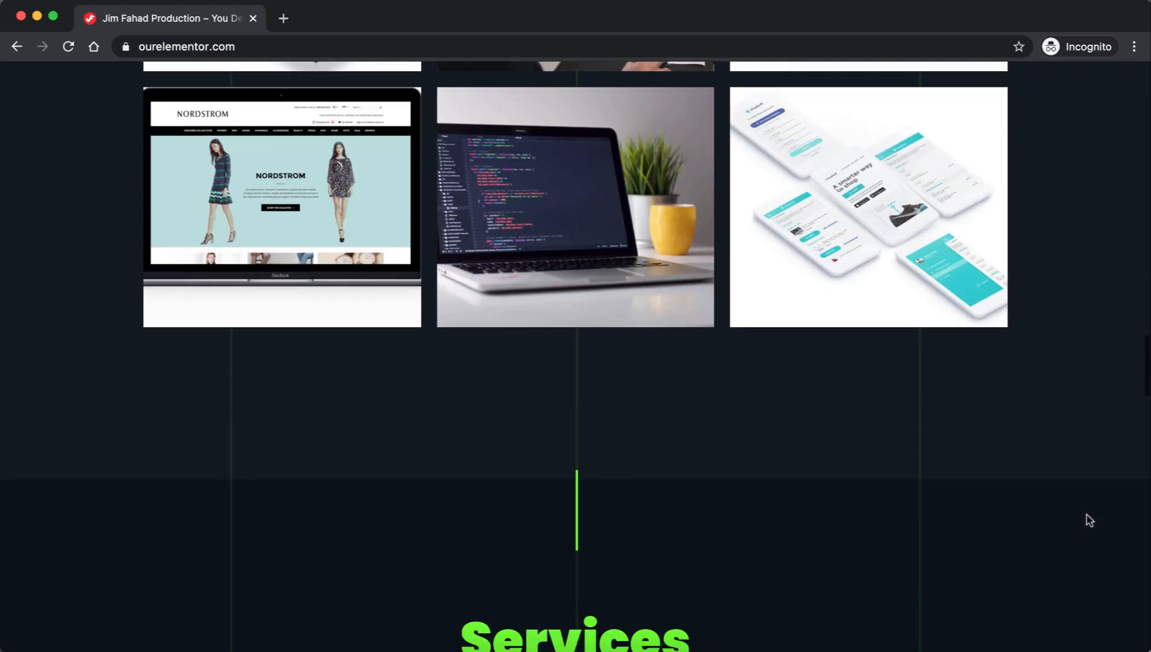
scroll(1089, 521, "down", 12)
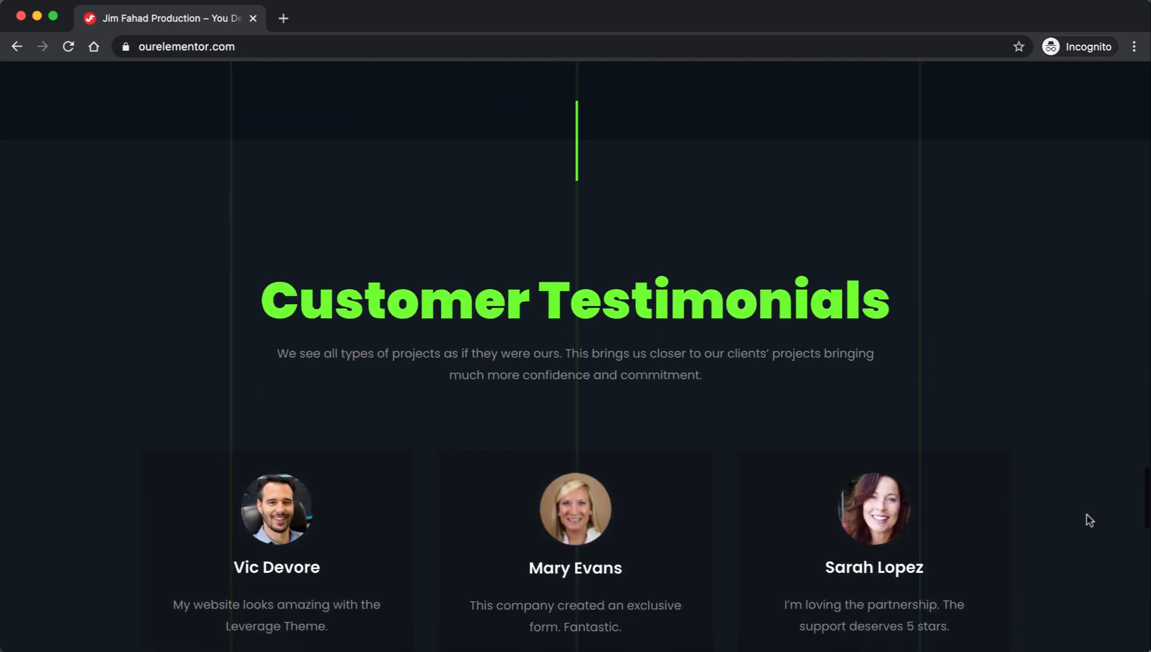